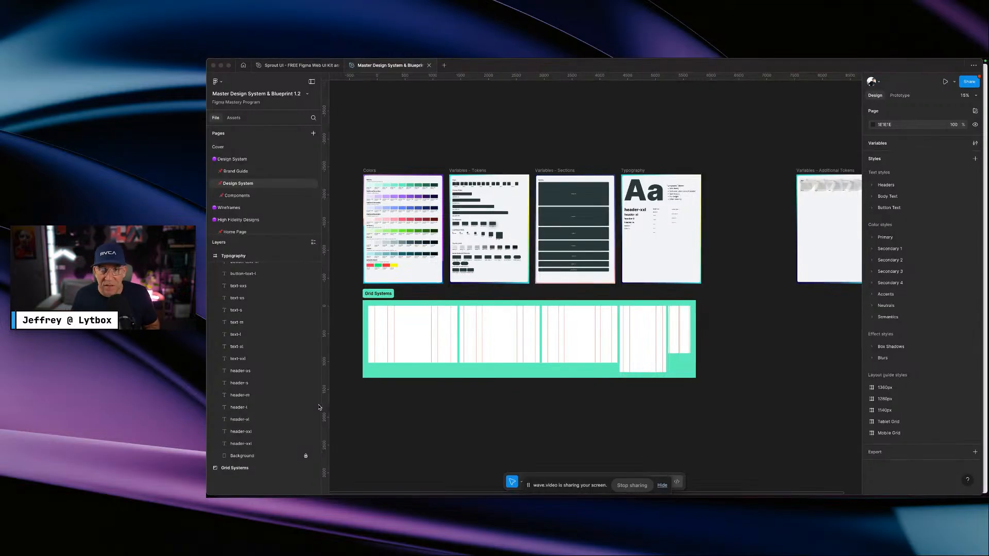
# - Switch to the Arc browser and open manus.im in a new tab
pyautogui.hotkey('ctrl', 'Up')
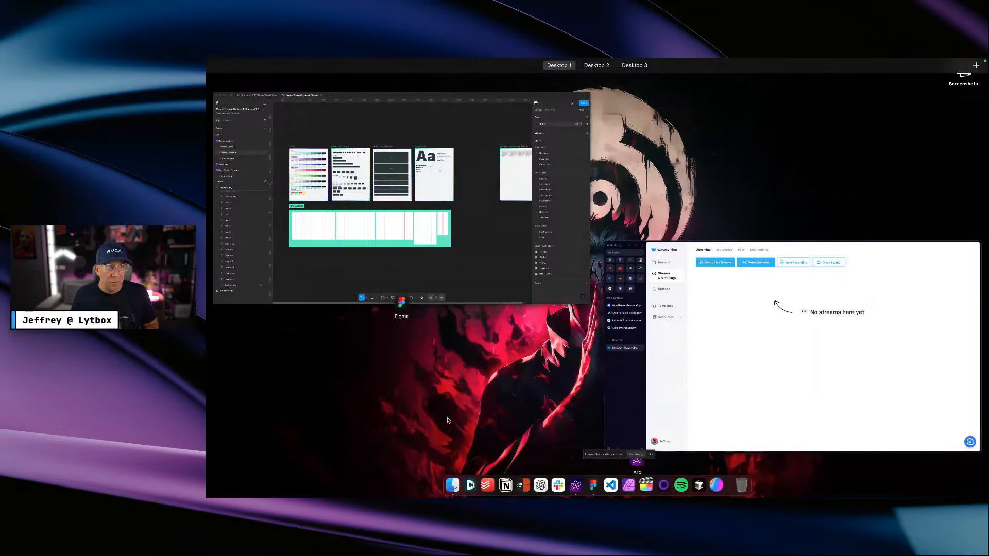
pyautogui.click(676, 327)
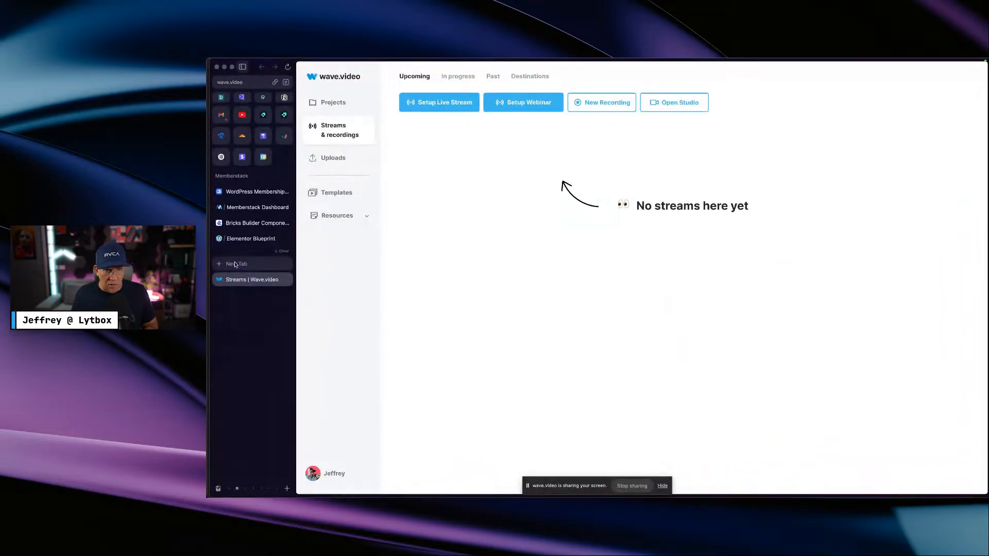
pyautogui.click(235, 265)
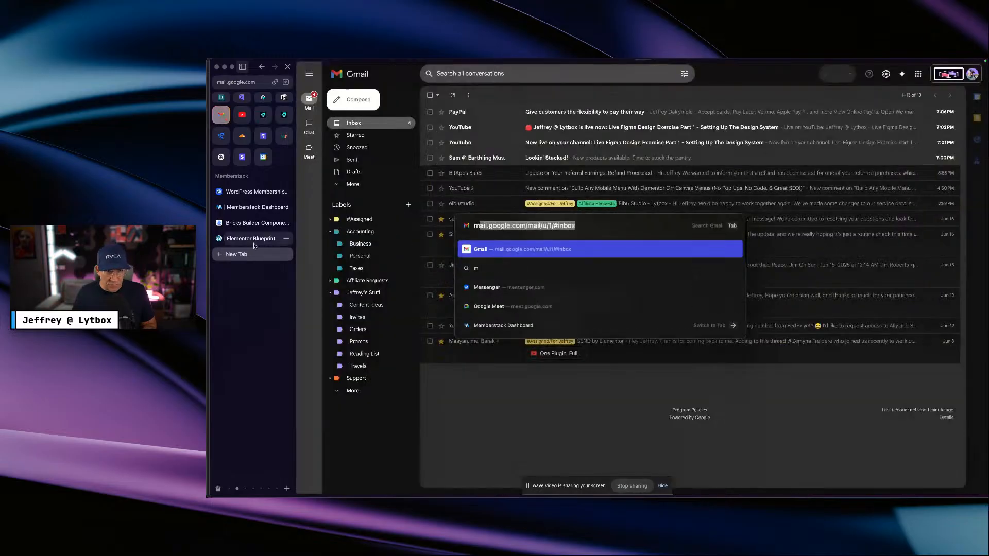
pyautogui.click(260, 238)
pyautogui.click(244, 262)
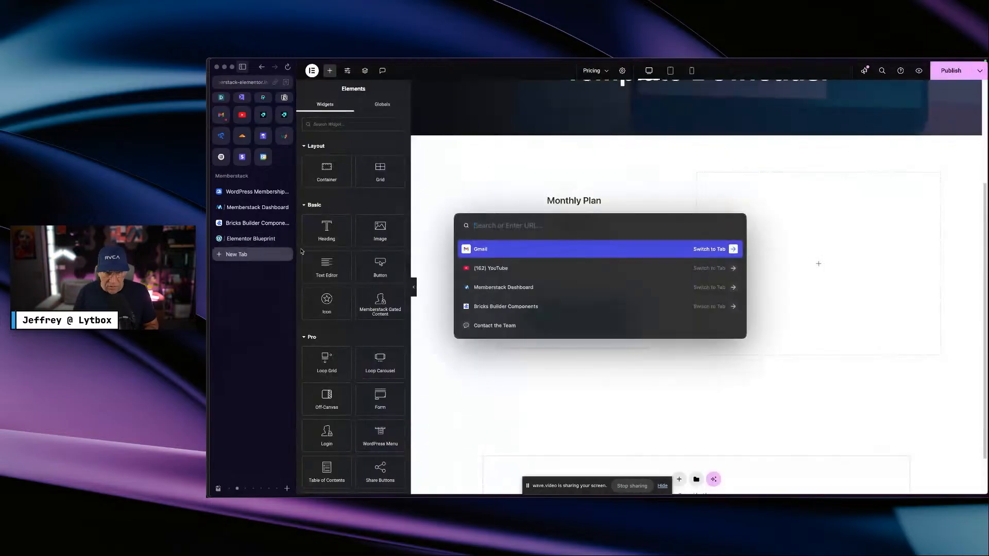
pyautogui.write('manu')
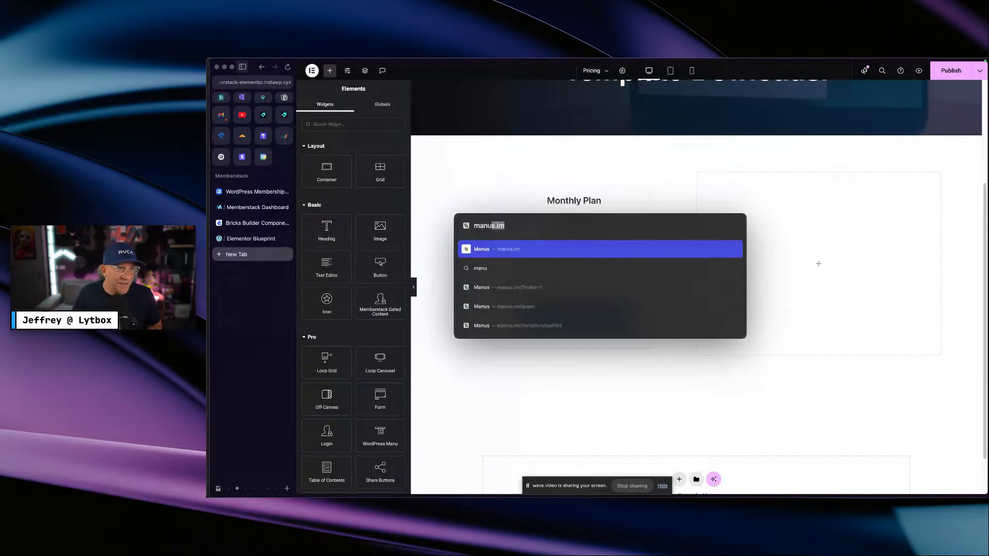
pyautogui.press('Return')
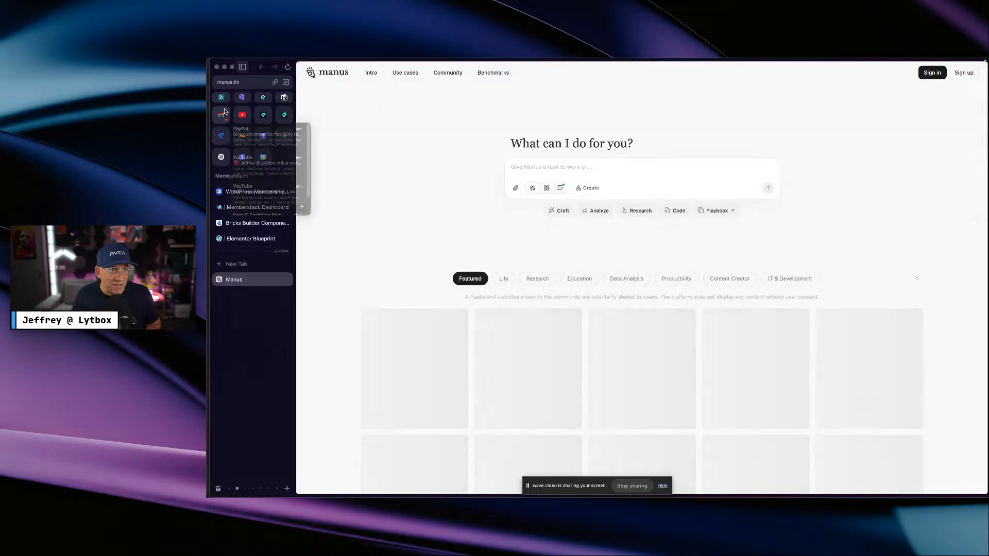
# - Go from the phone verification page to the Manus home page and hide the browser sidebar
pyautogui.rightClick(224, 111)
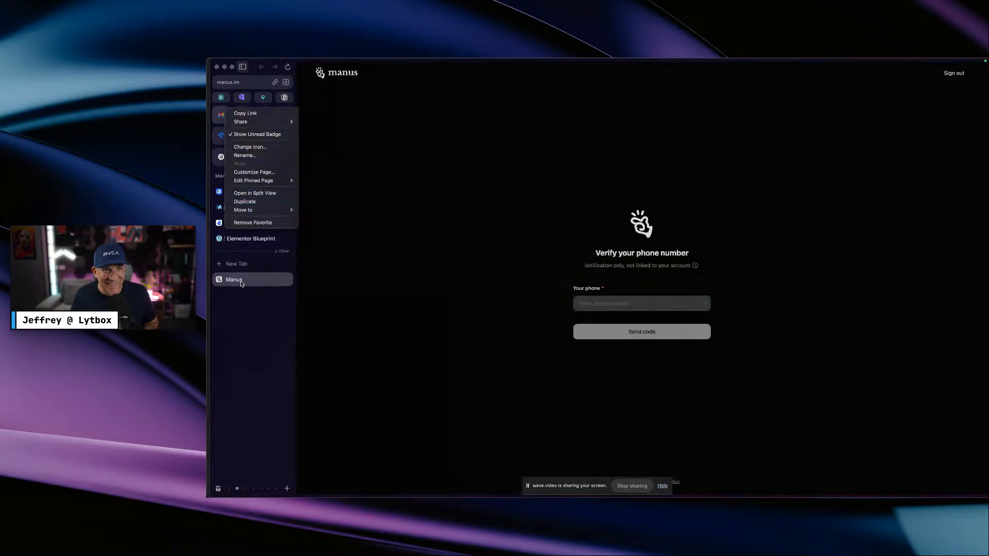
pyautogui.click(241, 284)
pyautogui.click(349, 79)
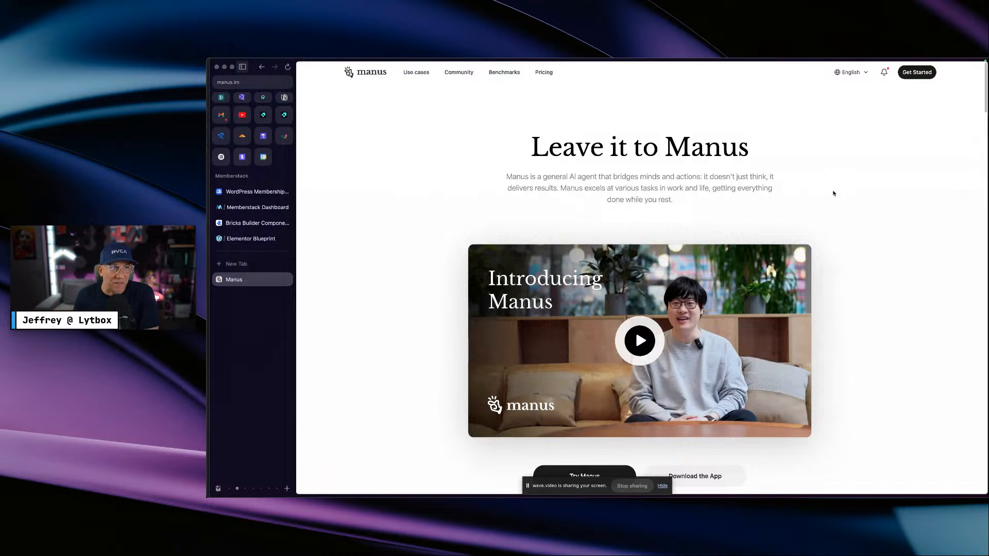
pyautogui.click(242, 67)
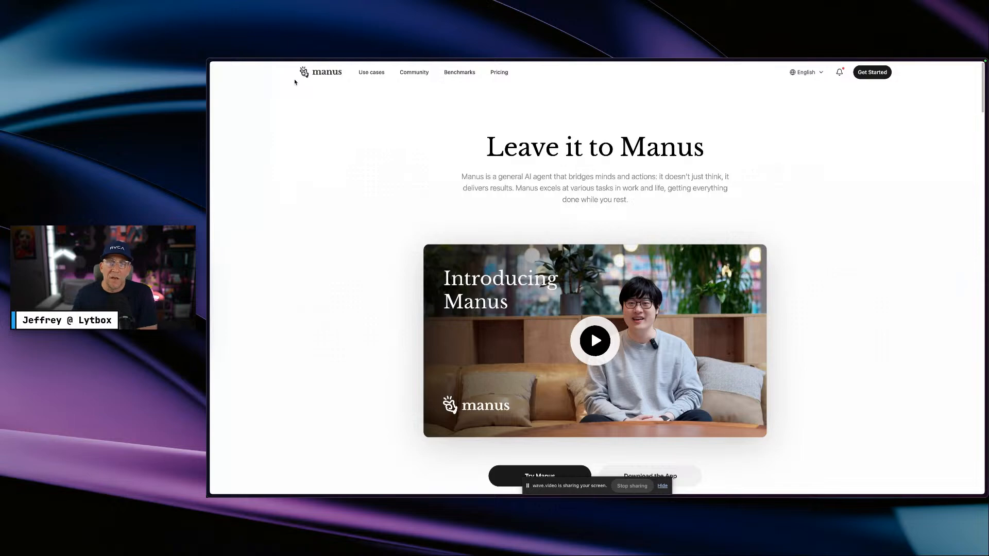
# - Examine the layout of the Manus home page from the introduction through use cases, testimonials and benchmarks to pricing
pyautogui.scroll(-1, 799, 199)
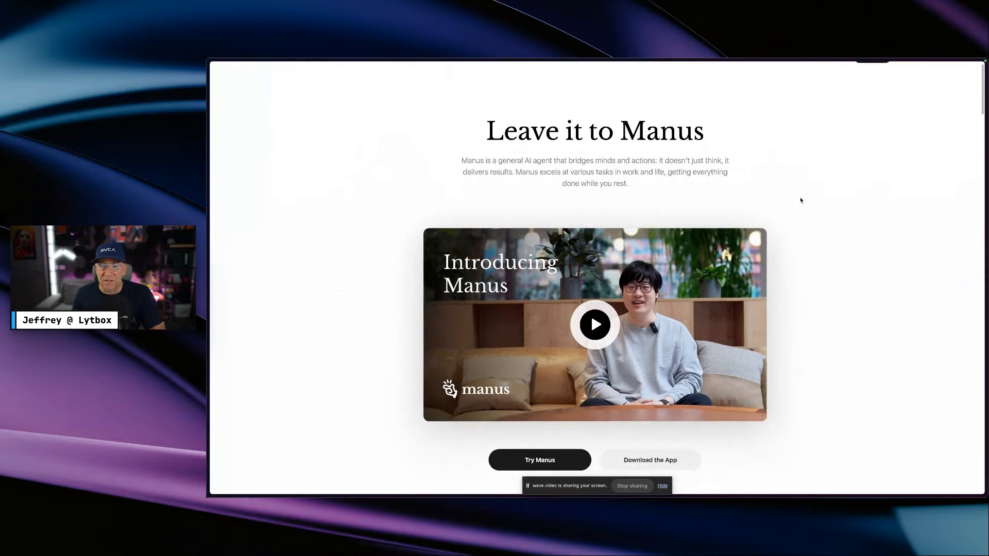
pyautogui.scroll(-2, 800, 187)
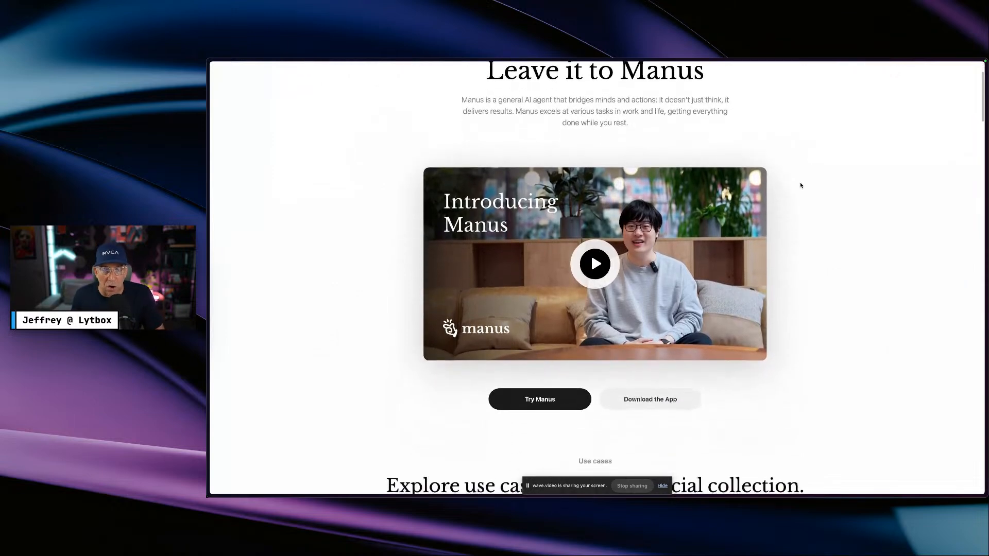
pyautogui.scroll(-5, 801, 184)
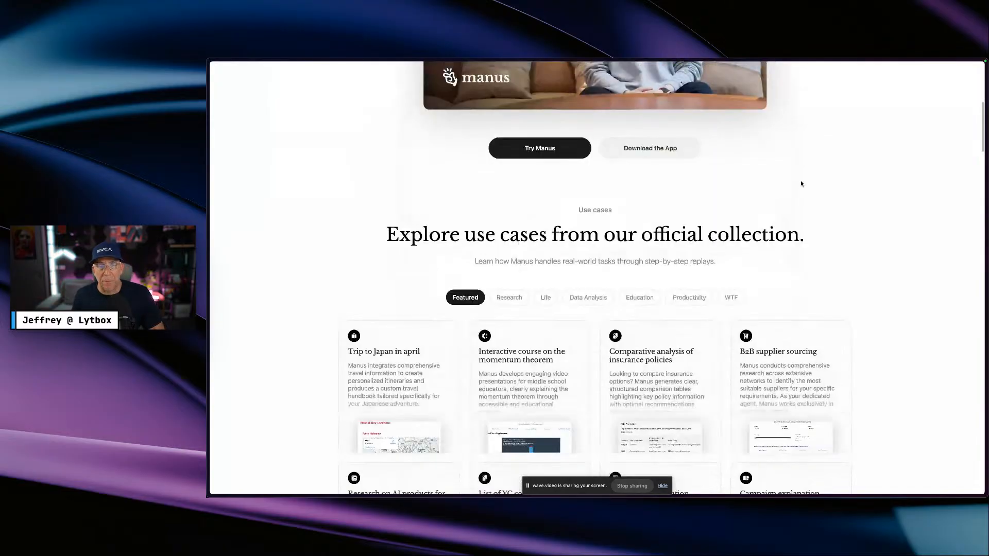
pyautogui.scroll(-4, 801, 183)
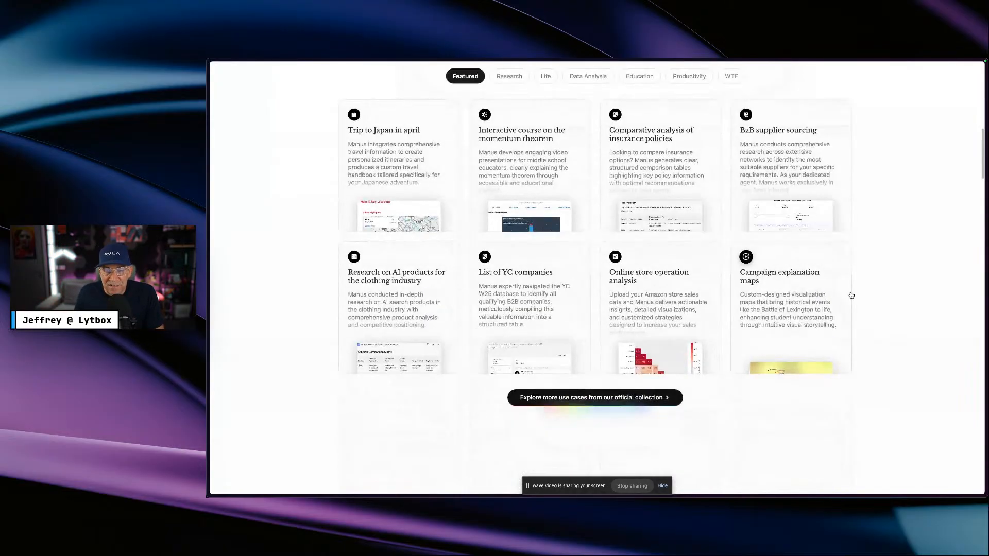
pyautogui.scroll(-2, 874, 321)
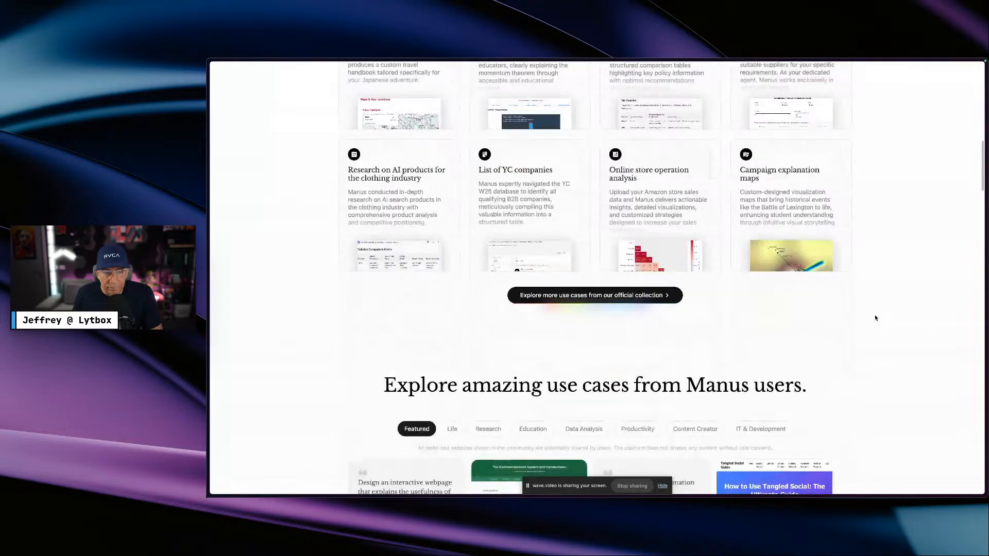
pyautogui.scroll(-2, 876, 316)
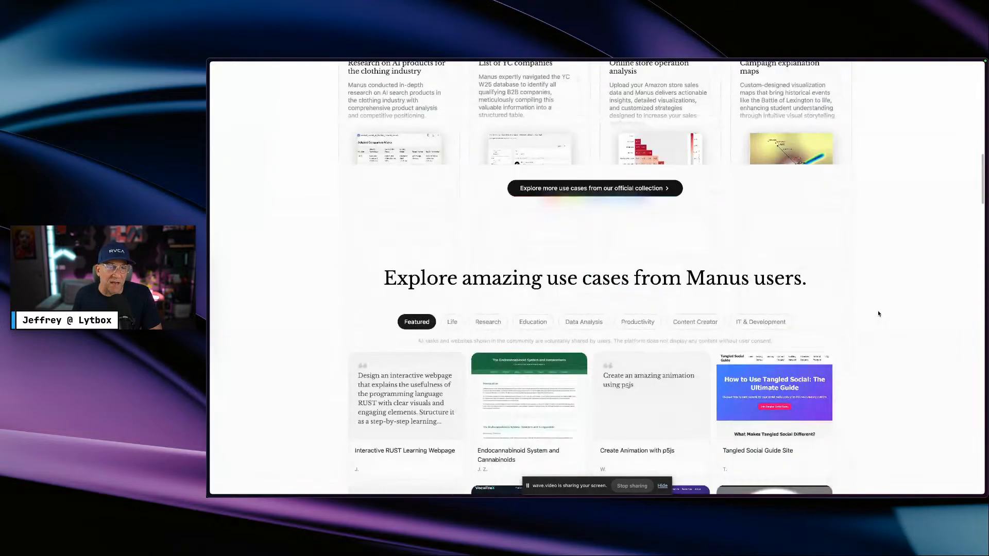
pyautogui.scroll(-2, 879, 312)
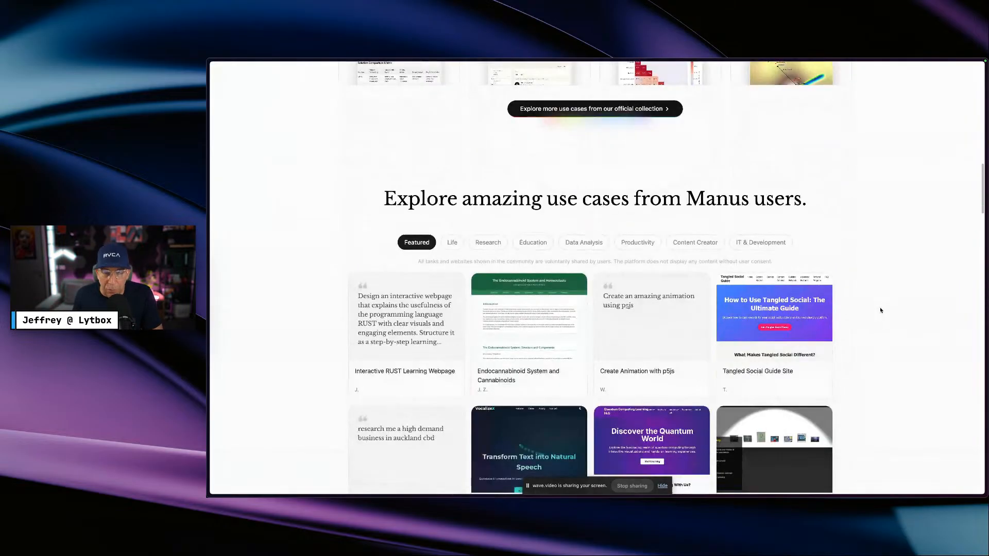
pyautogui.scroll(-1, 880, 309)
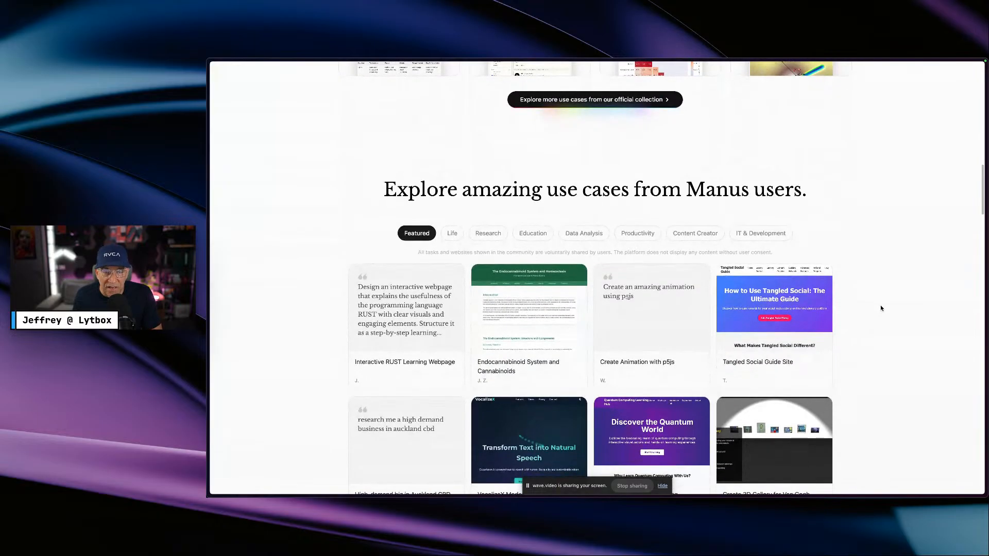
pyautogui.scroll(-4, 881, 308)
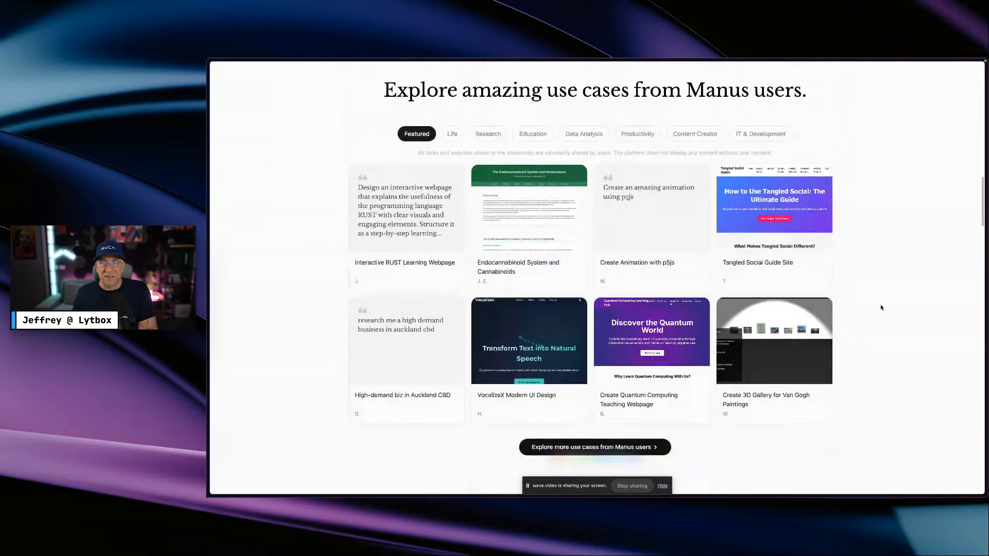
pyautogui.scroll(-1, 880, 308)
pyautogui.scroll(-2, 881, 306)
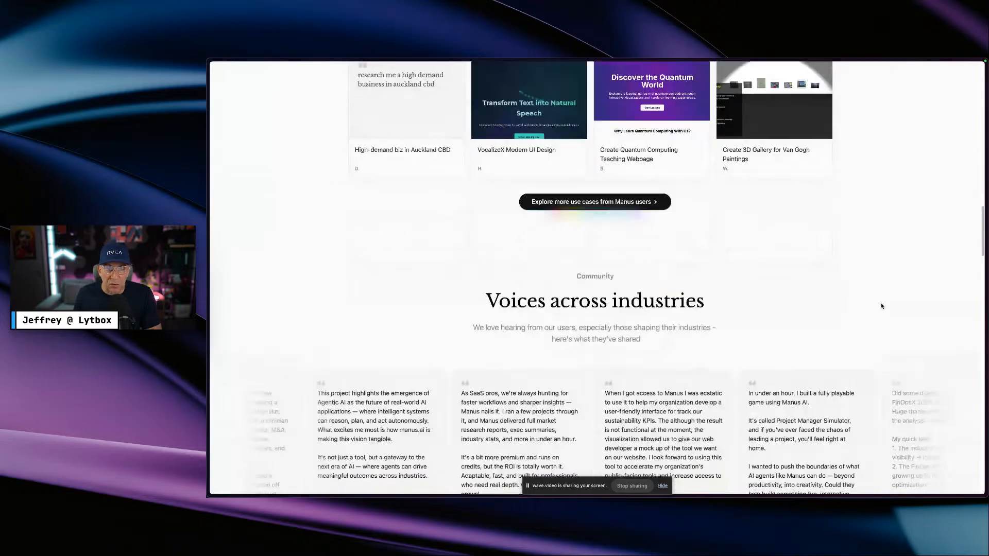
pyautogui.scroll(-2, 882, 307)
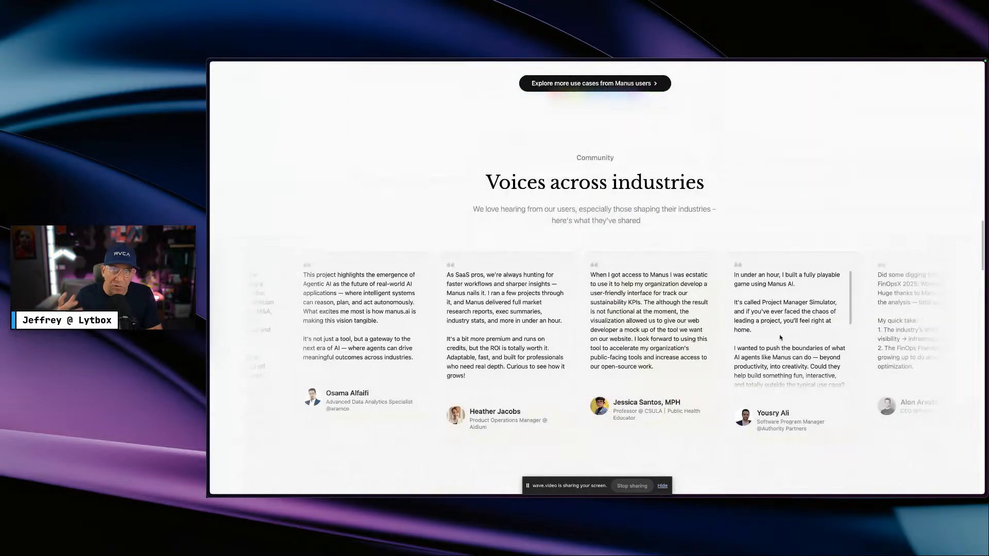
pyautogui.scroll(-3, 749, 326)
pyautogui.scroll(-3, 694, 369)
pyautogui.scroll(-11, 694, 369)
pyautogui.scroll(-19, 721, 350)
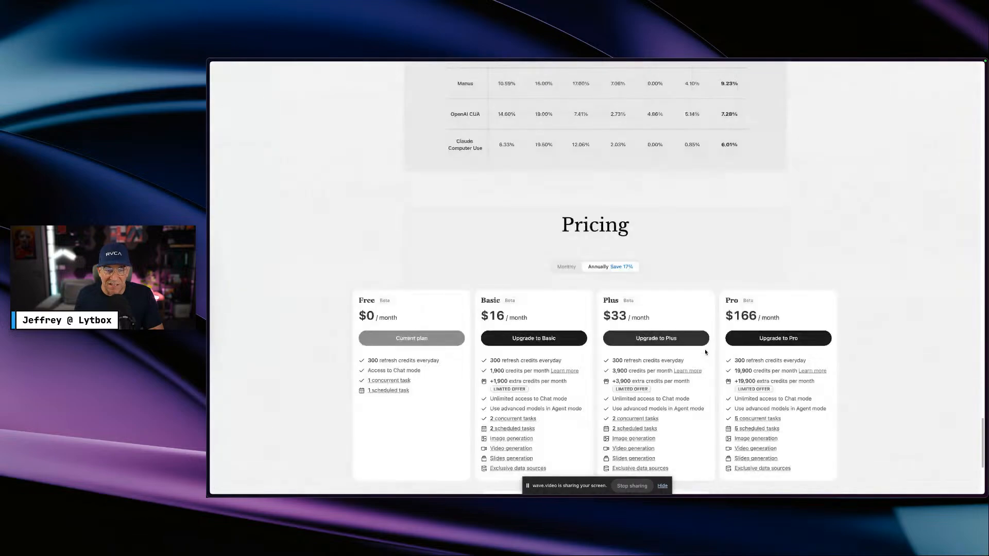
pyautogui.scroll(-5, 706, 353)
pyautogui.scroll(20, 905, 393)
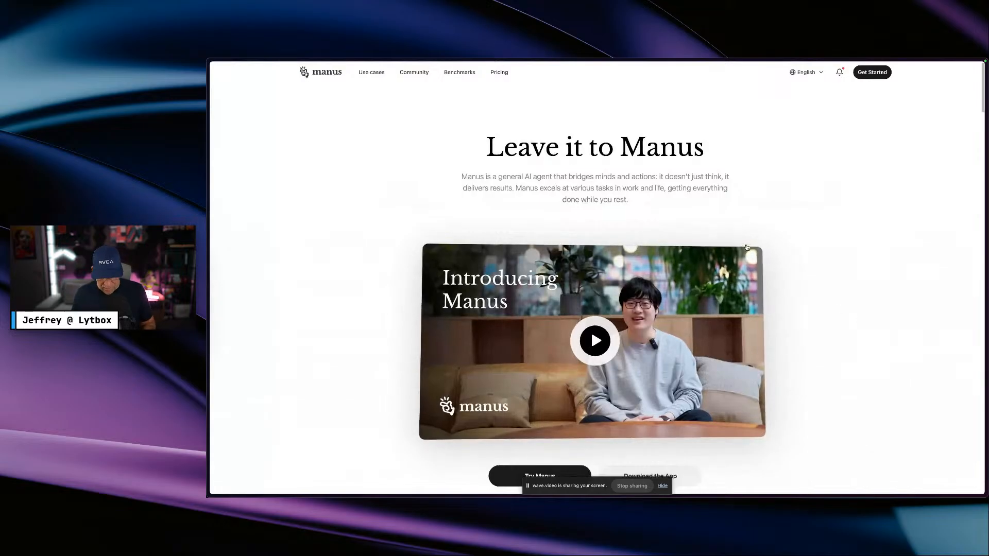
# - Switch back to the design system file in Figma and examine the color palettes on the Colors board
pyautogui.hotkey('ctrl', 'Up')
pyautogui.click(573, 200)
pyautogui.hotkey('ctrl', 'Up')
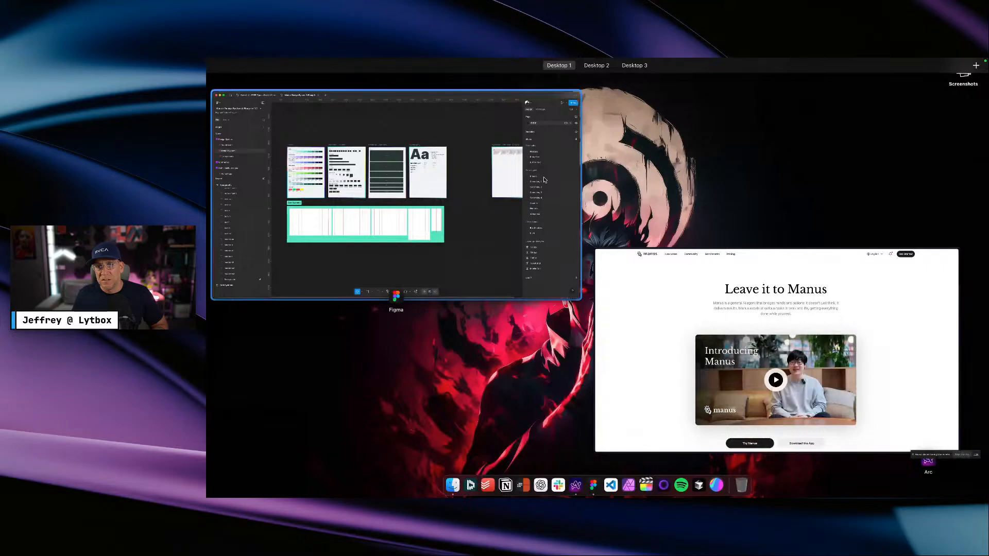
pyautogui.click(545, 179)
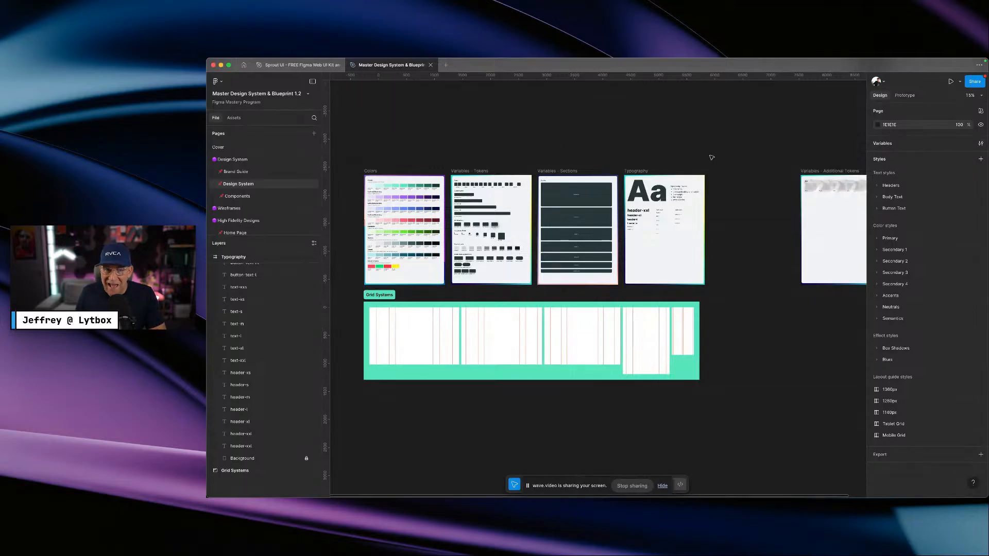
pyautogui.scroll(5, 373, 201)
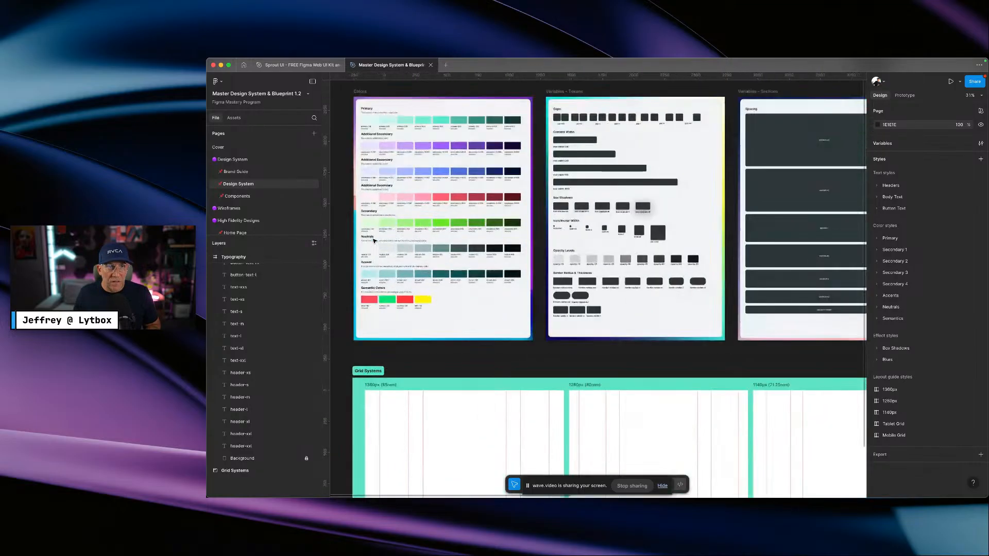
pyautogui.hscroll(-5, 442, 156)
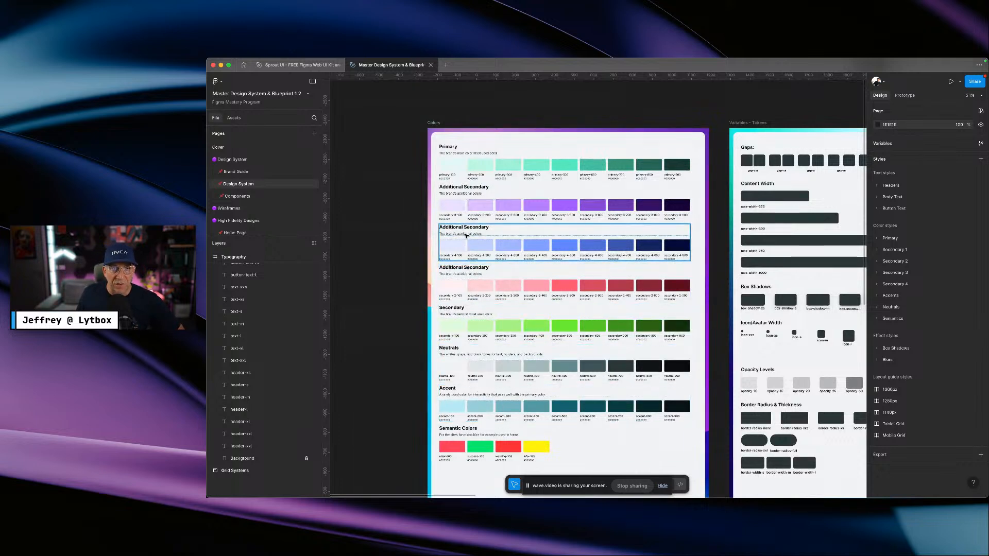
# - Switch to the Manus page in Arc and review its use case, community and world map sections again
pyautogui.hotkey('ctrl', 'Up')
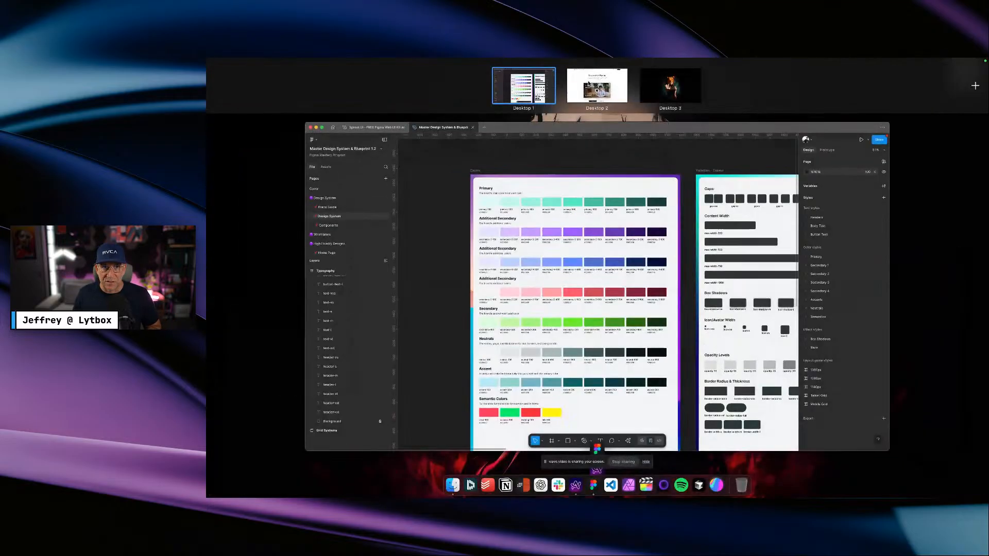
pyautogui.click(590, 84)
pyautogui.hotkey('ctrl', 'Left')
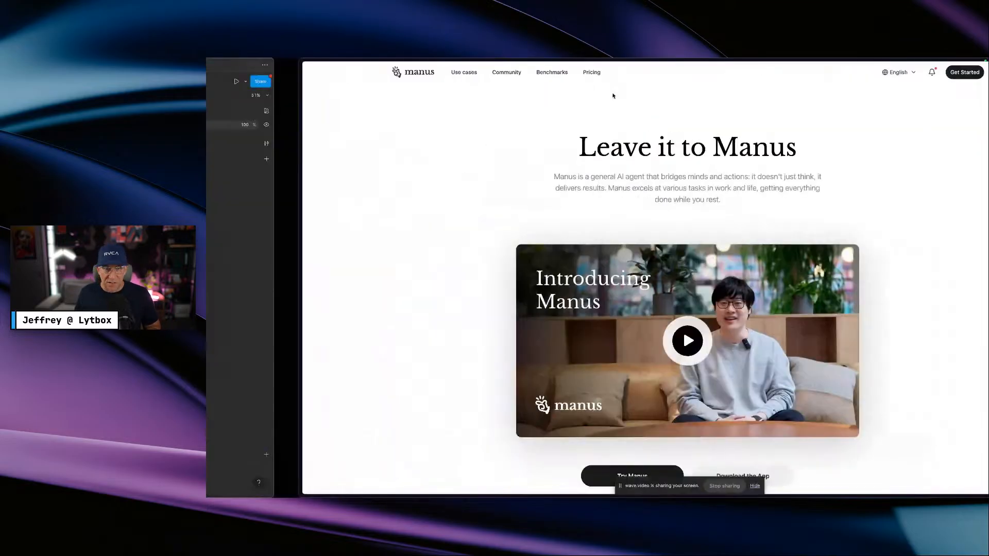
pyautogui.hotkey('ctrl', 'Right')
pyautogui.scroll(-6, 756, 203)
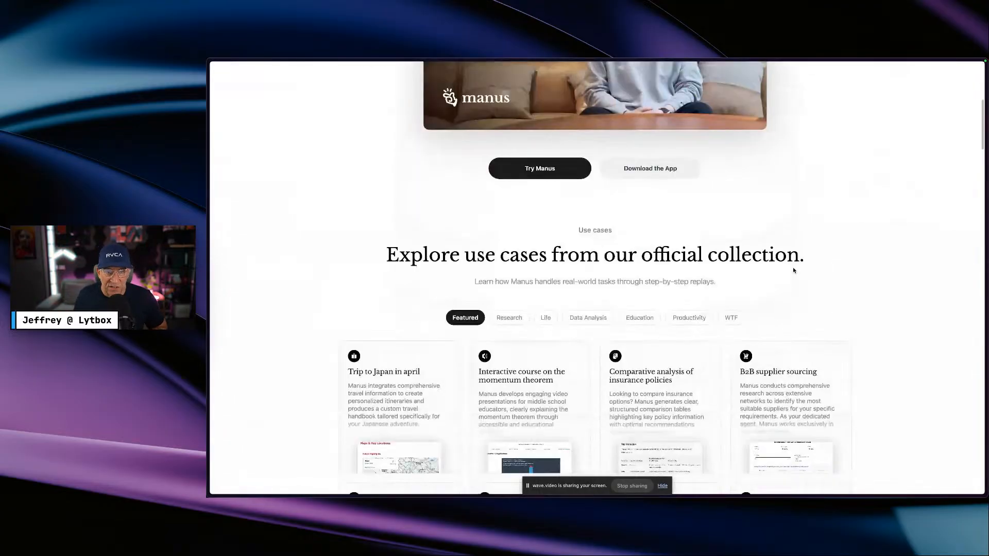
pyautogui.scroll(-9, 793, 270)
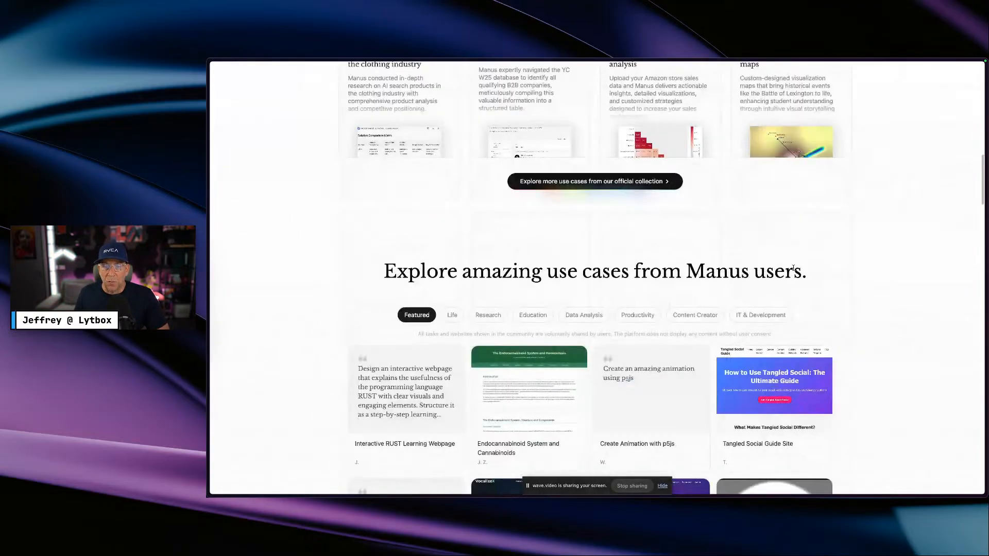
pyautogui.scroll(-4, 793, 268)
pyautogui.scroll(-20, 794, 271)
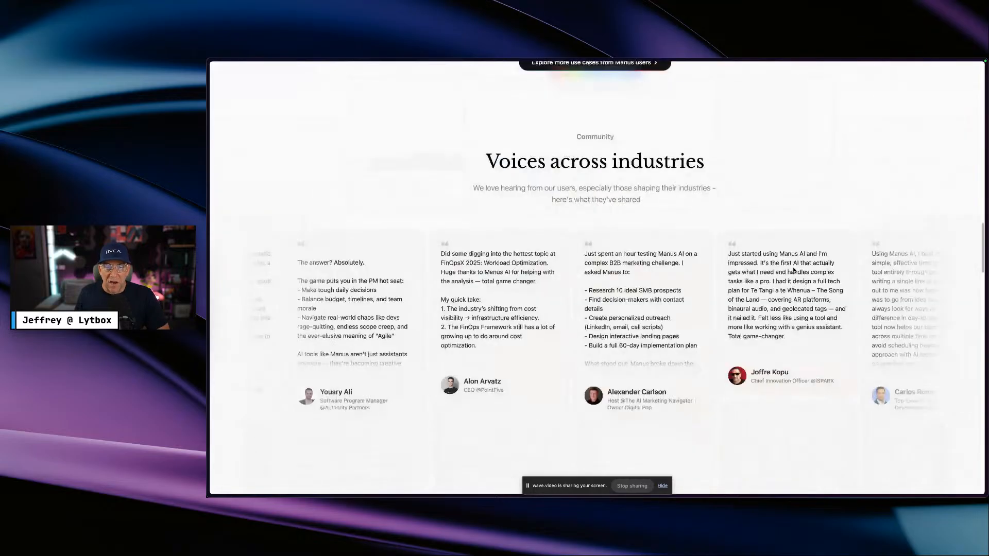
pyautogui.scroll(3, 794, 270)
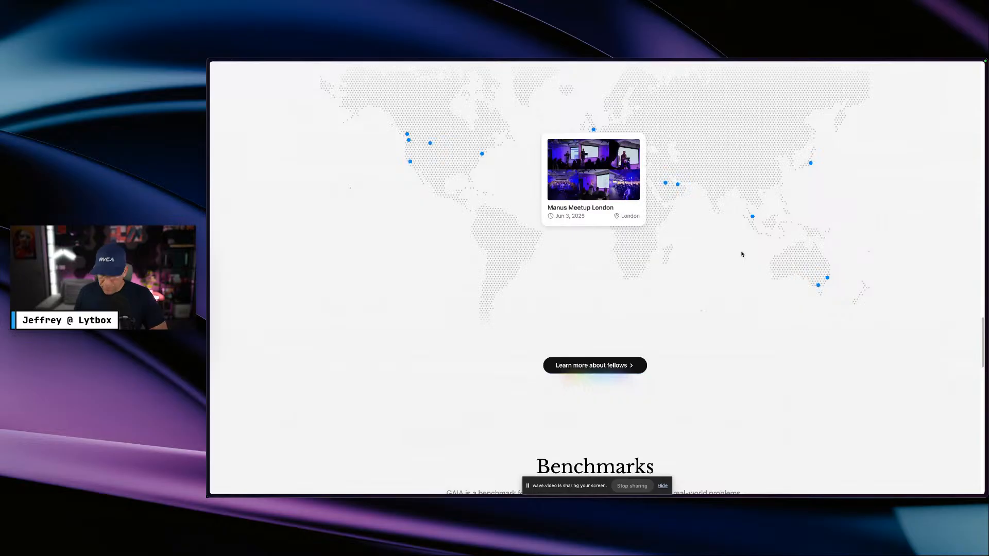
# - Return to Figma and examine the gaps, content widths and other tokens on the Variables - Tokens board
pyautogui.hotkey('ctrl', 'Left')
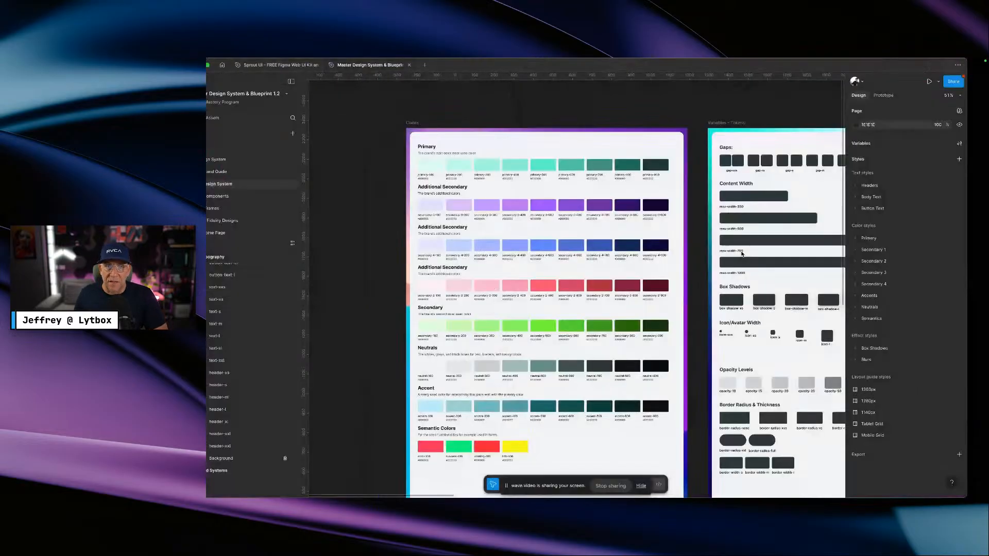
pyautogui.scroll(-3, 737, 242)
pyautogui.hscroll(5, 721, 226)
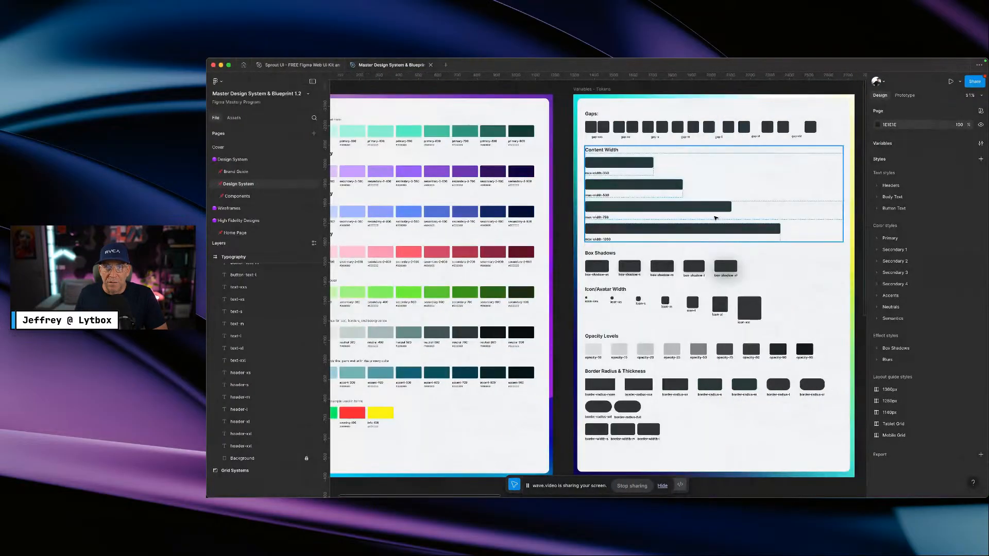
pyautogui.hscroll(5, 715, 218)
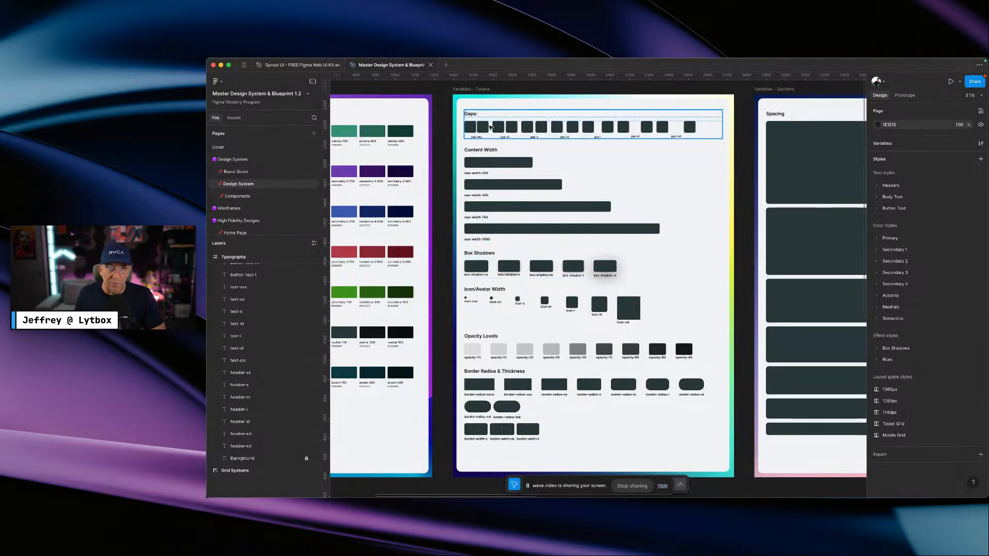
# - Examine the gap tokens on the Variables - Tokens board up close, inspecting the auto layout of the gap-xxl pair
pyautogui.click(484, 128)
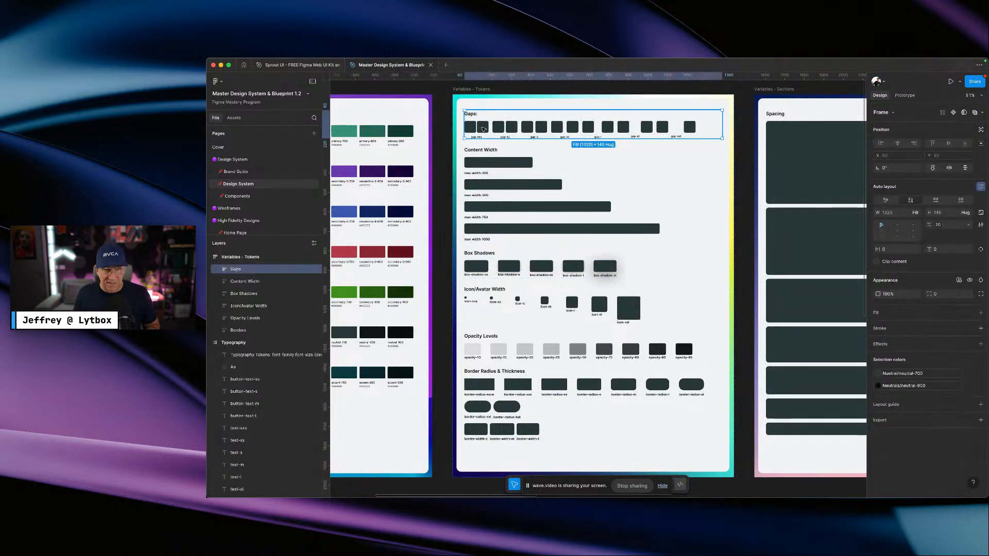
pyautogui.scroll(5, 483, 128)
pyautogui.scroll(1, 483, 140)
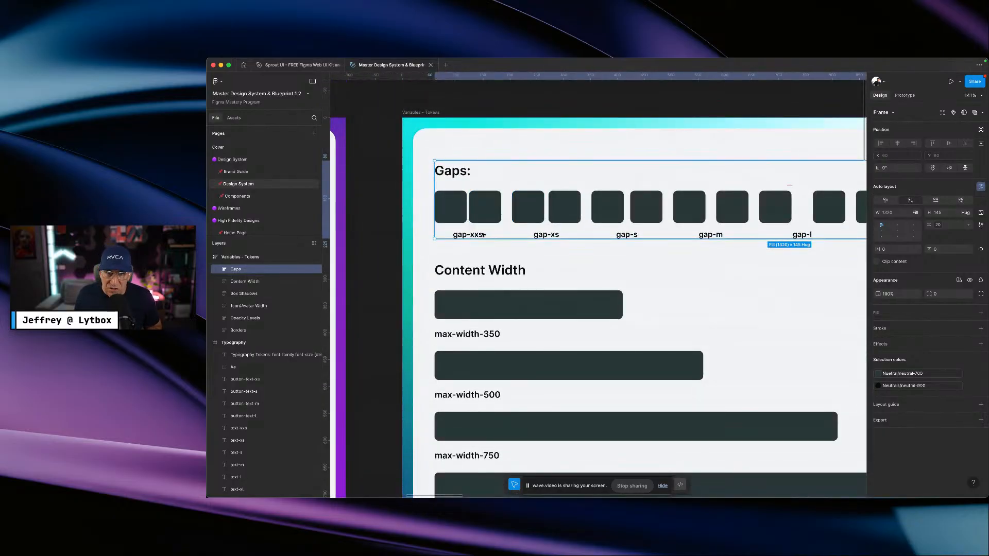
pyautogui.hscroll(10, 615, 230)
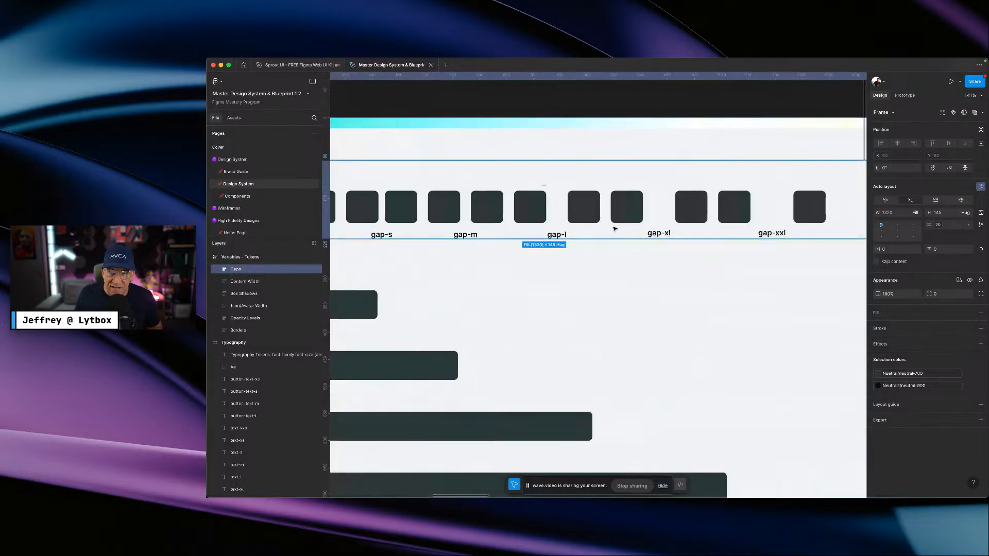
pyautogui.doubleClick(708, 209)
pyautogui.doubleClick(709, 209)
pyautogui.doubleClick(709, 209)
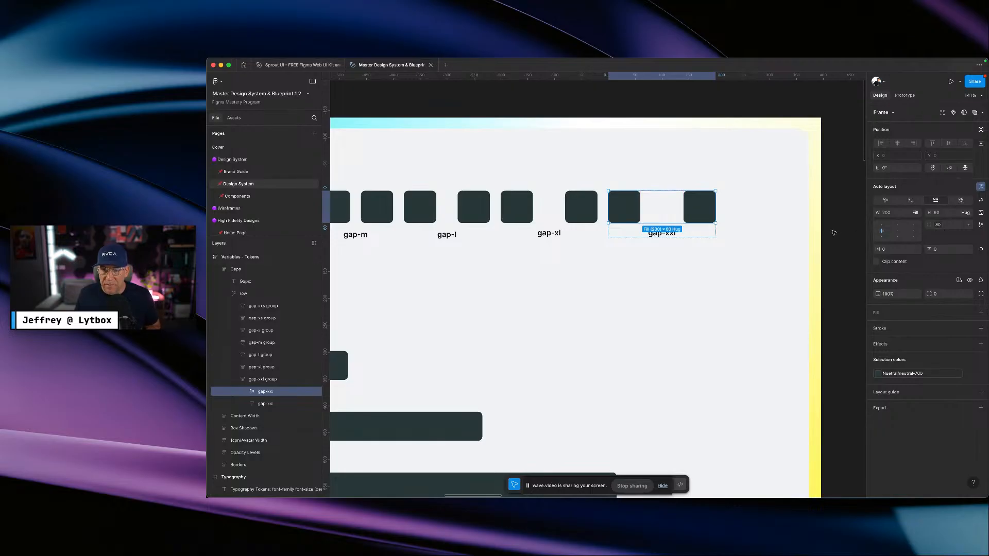
pyautogui.click(768, 244)
pyautogui.scroll(-5, 767, 244)
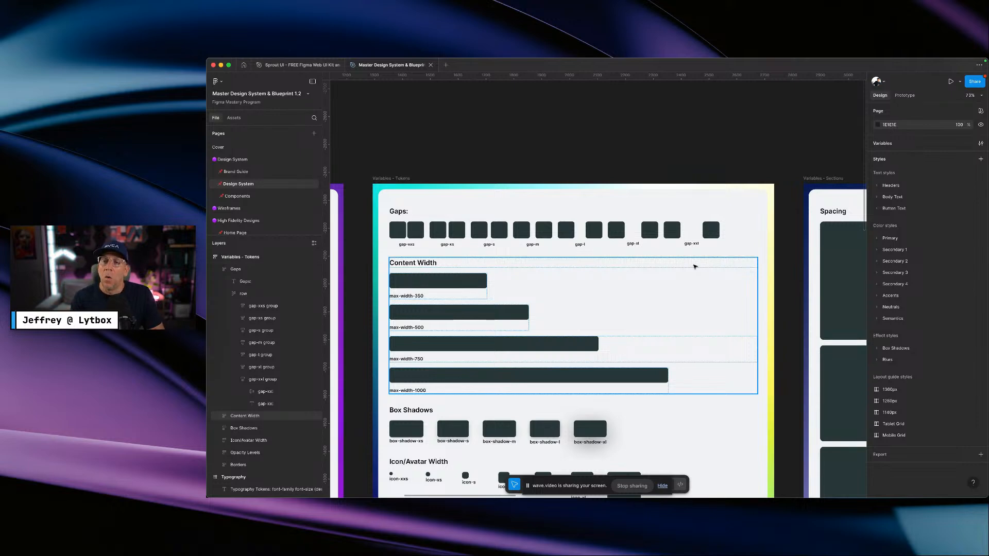
# - Examine the Content Width and Box Shadows groups and the remaining token rows on the Variables - Tokens board
pyautogui.click(698, 261)
pyautogui.scroll(-3, 712, 213)
pyautogui.scroll(-1, 712, 210)
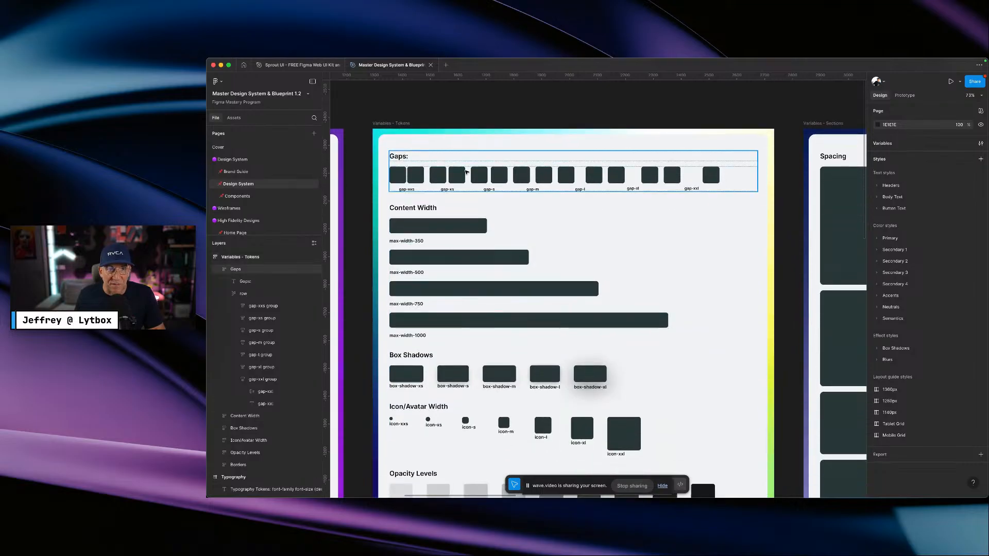
pyautogui.click(438, 225)
pyautogui.scroll(-8, 580, 218)
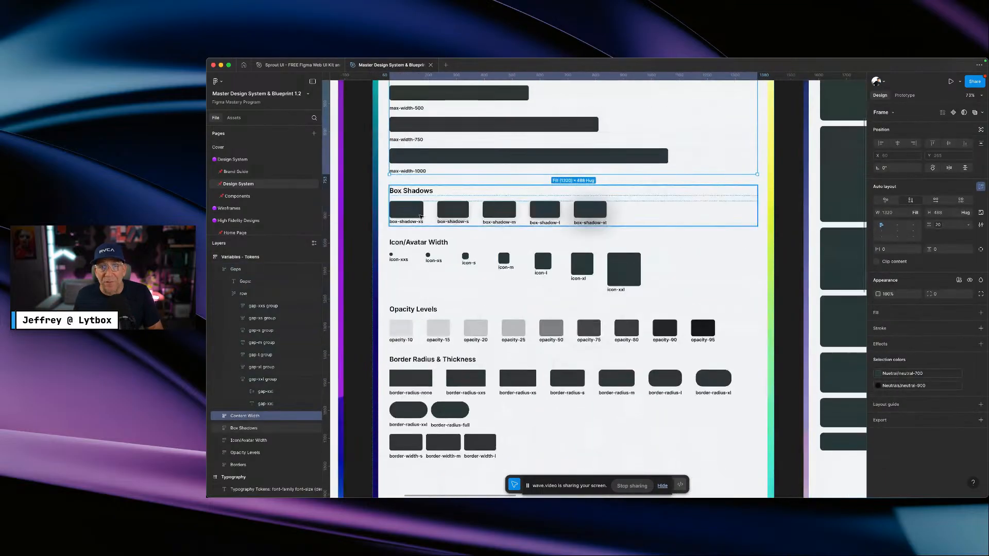
pyautogui.click(580, 217)
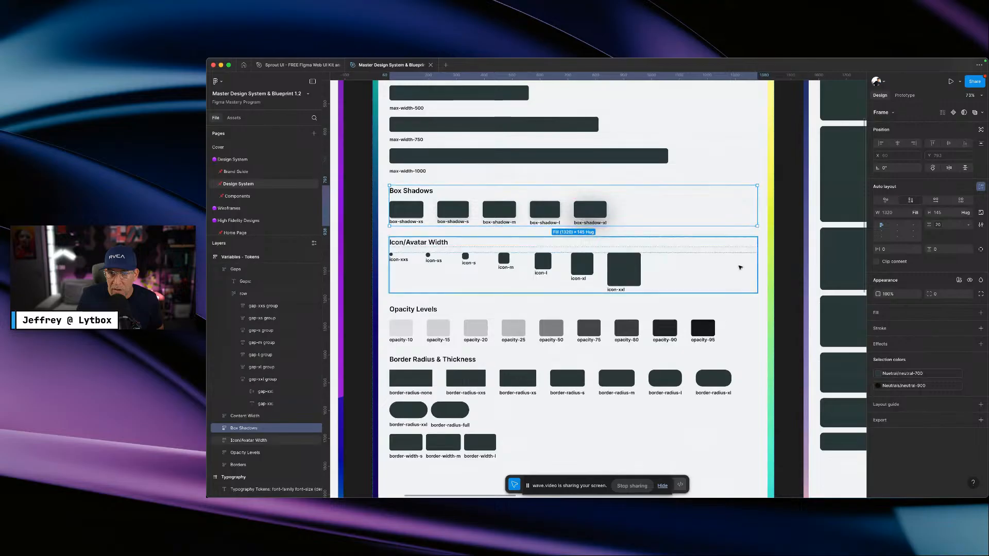
pyautogui.click(789, 267)
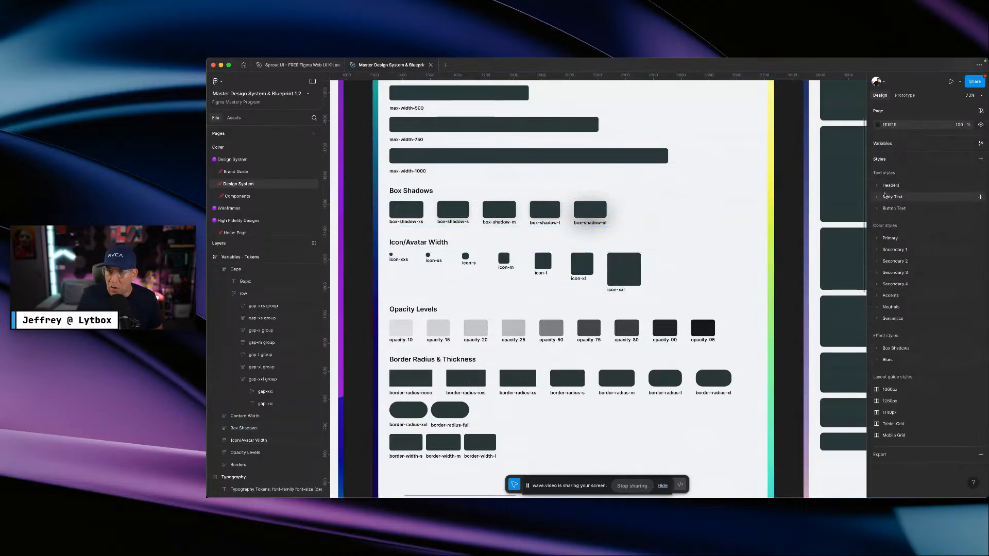
# - Expand the Headers text styles, inspect the header-xxl style's properties, and return to the start of the tokens board
pyautogui.click(879, 186)
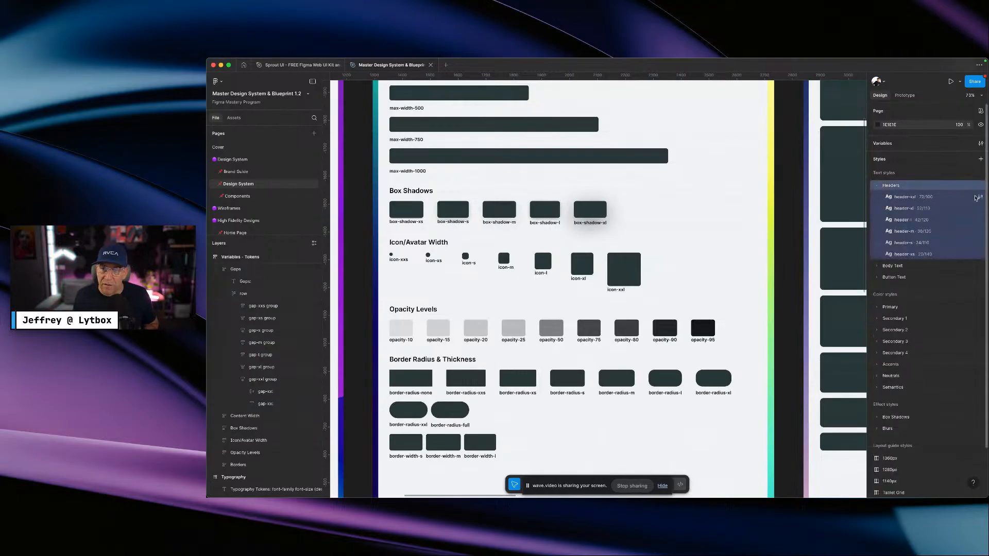
pyautogui.click(979, 197)
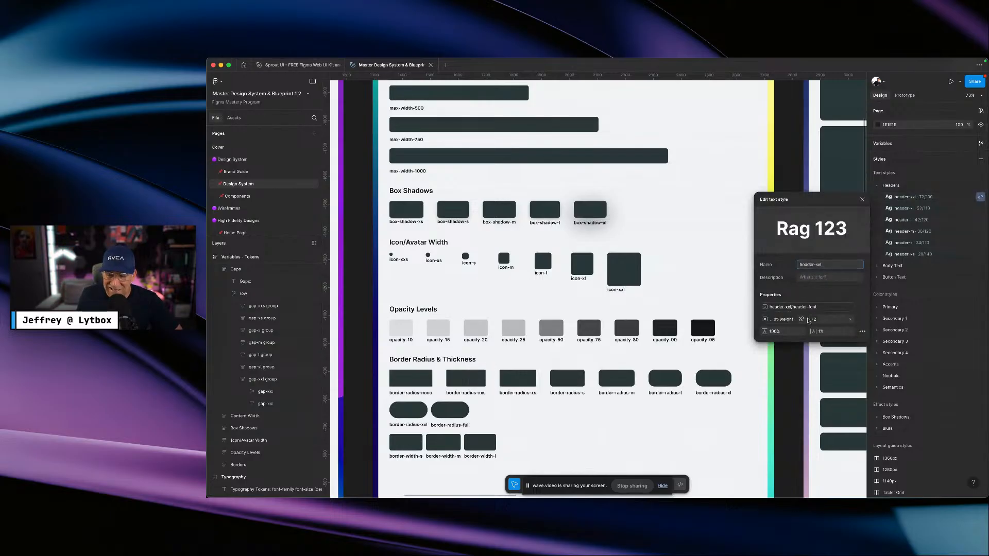
pyautogui.click(862, 201)
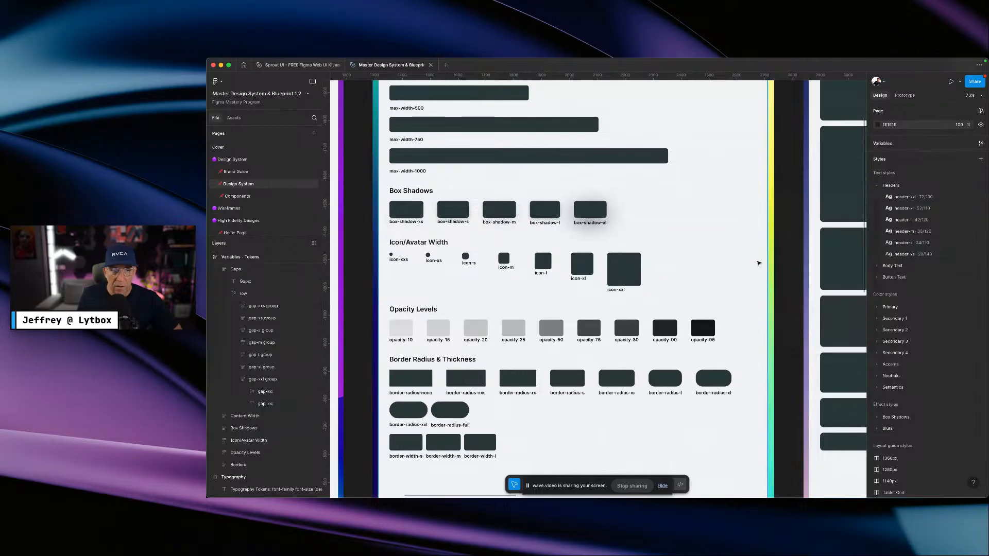
pyautogui.scroll(-5, 750, 266)
pyautogui.scroll(10, 752, 266)
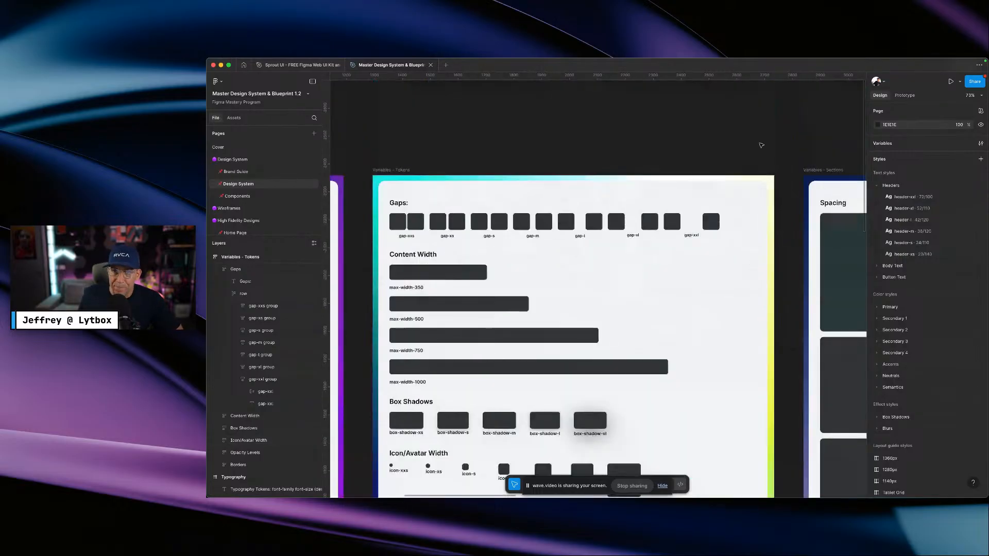
# - Open the file's variables and review the Border Radius and Border Width groups of the Border collection
pyautogui.click(980, 146)
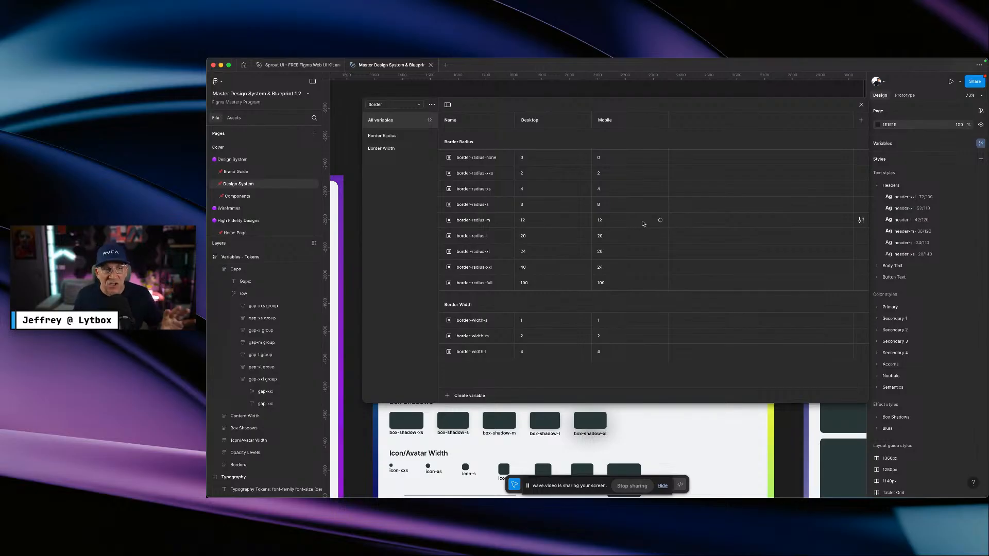
pyautogui.click(392, 136)
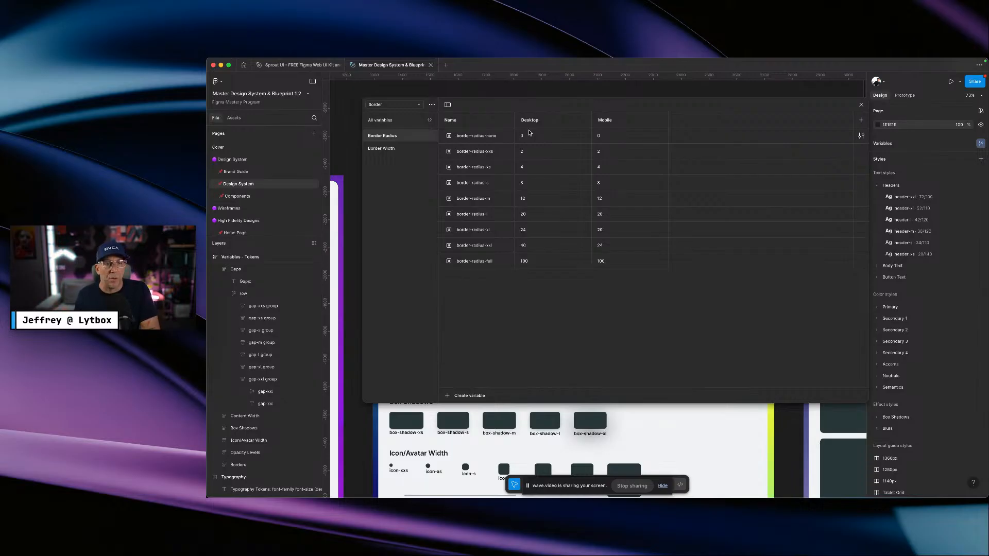
pyautogui.click(395, 149)
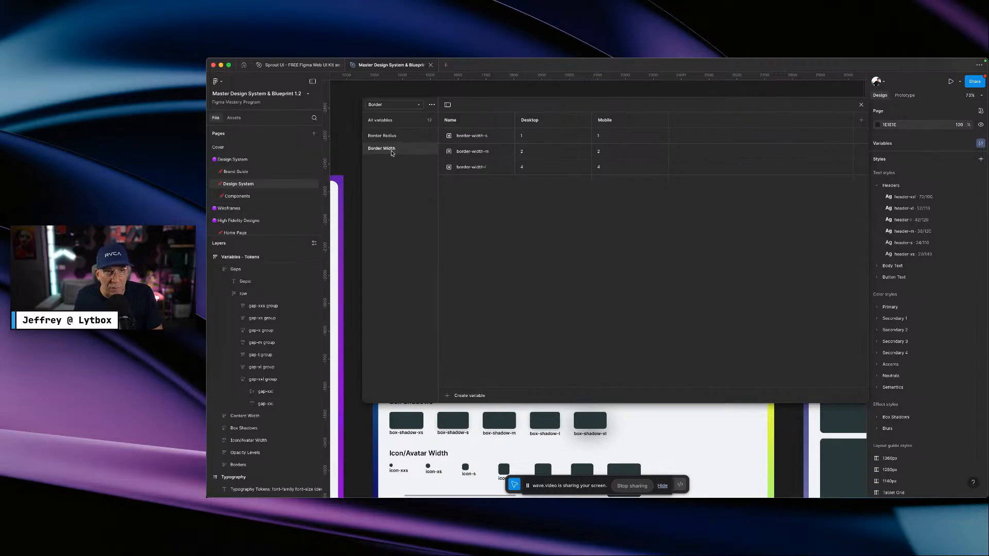
# - Switch to the Colors variable collection and review its color values from Primary onward
pyautogui.click(419, 106)
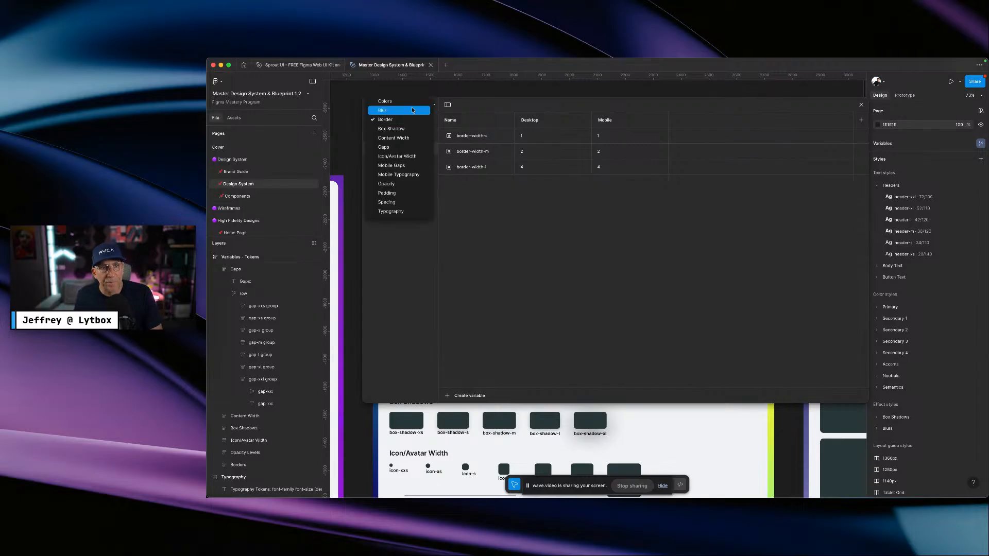
pyautogui.click(403, 101)
pyautogui.scroll(-15, 519, 240)
pyautogui.scroll(15, 520, 241)
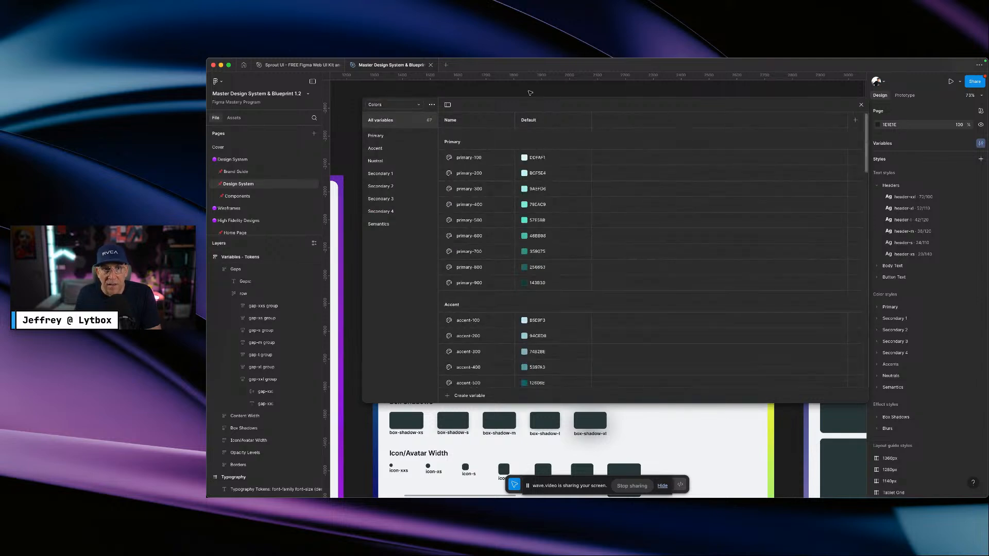
# - Move the variables window clear of the styles list and expand the Primary color styles for comparison
pyautogui.scroll(-2, 904, 355)
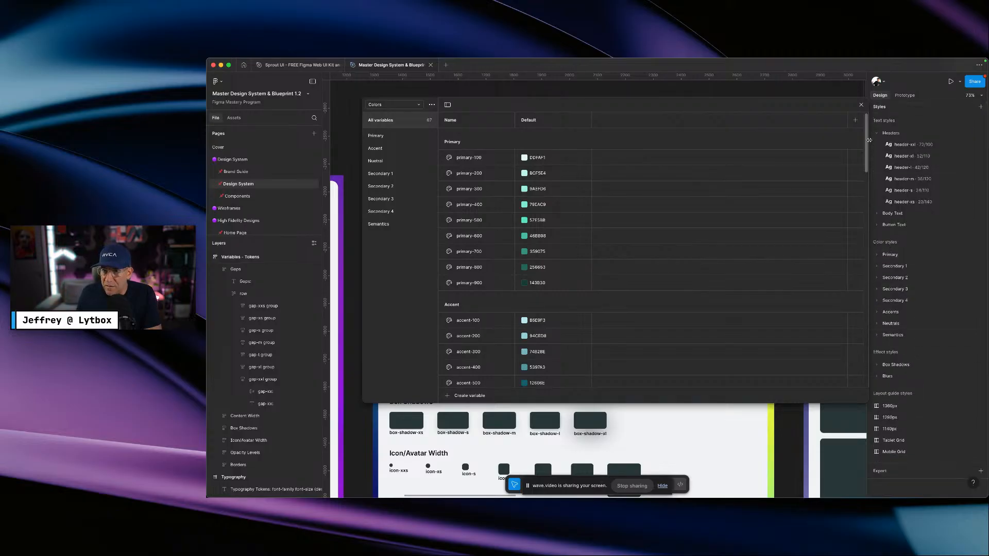
pyautogui.moveTo(827, 105); pyautogui.dragTo(763, 96)
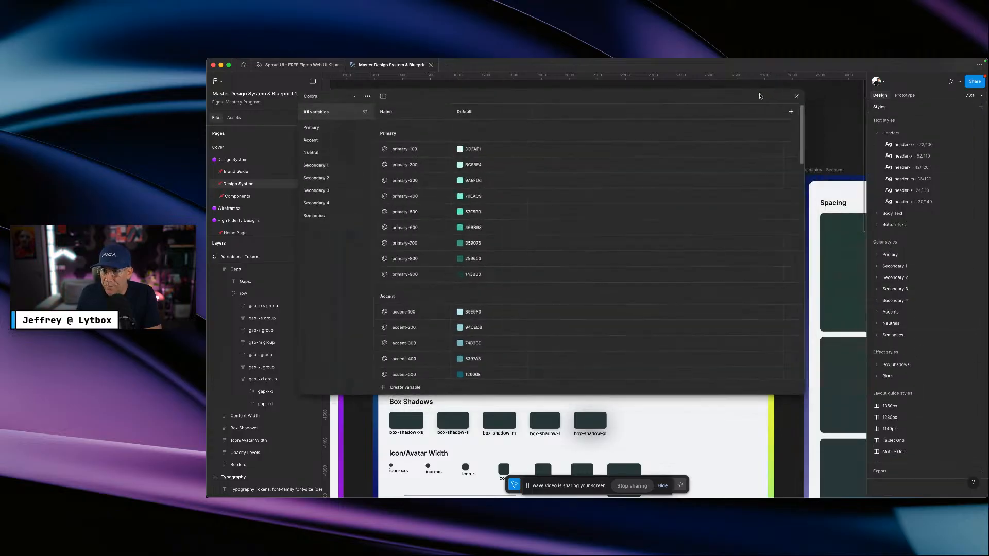
pyautogui.click(878, 255)
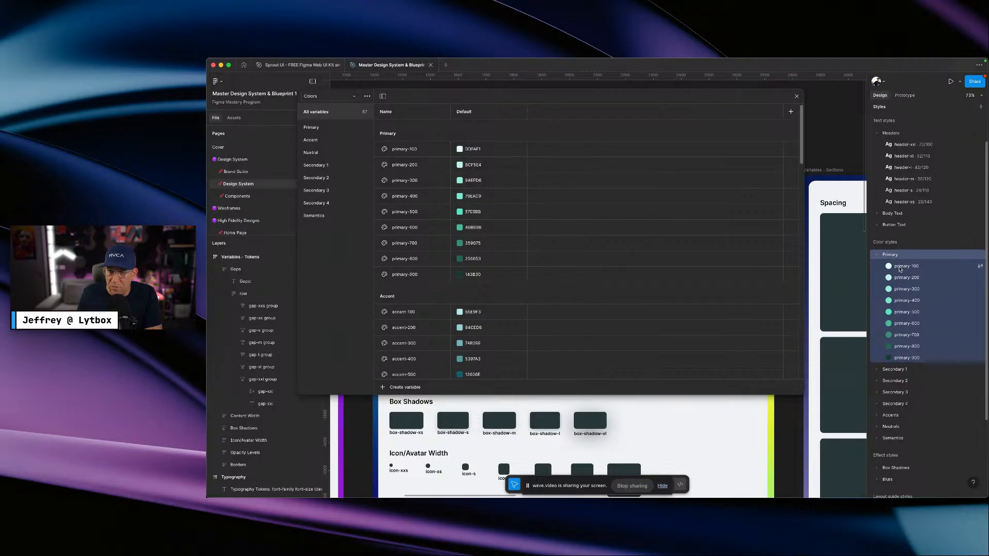
# - Change the primary-100 color variable to the saturated purple A205F5
pyautogui.click(460, 150)
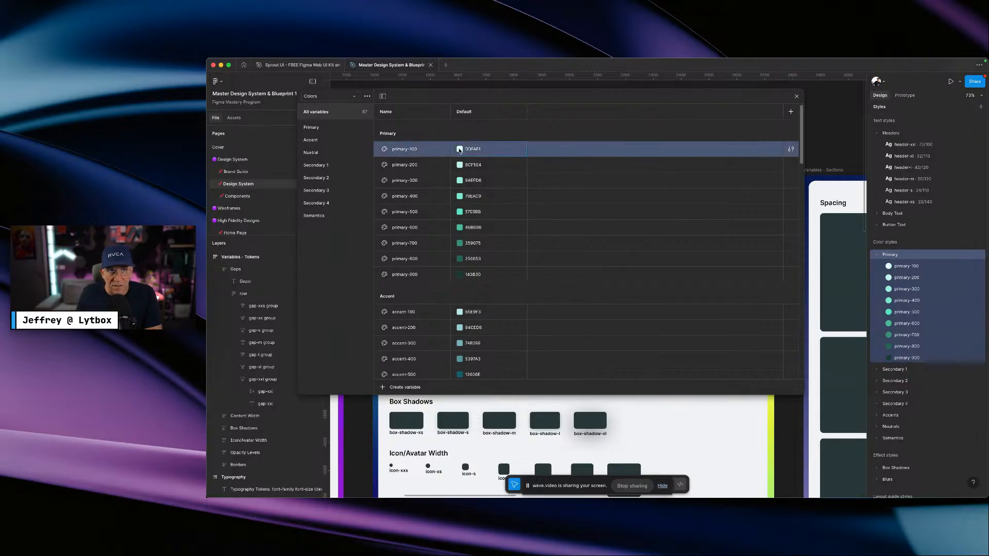
pyautogui.click(460, 149)
pyautogui.moveTo(513, 264); pyautogui.dragTo(526, 264)
pyautogui.moveTo(533, 204); pyautogui.dragTo(541, 186)
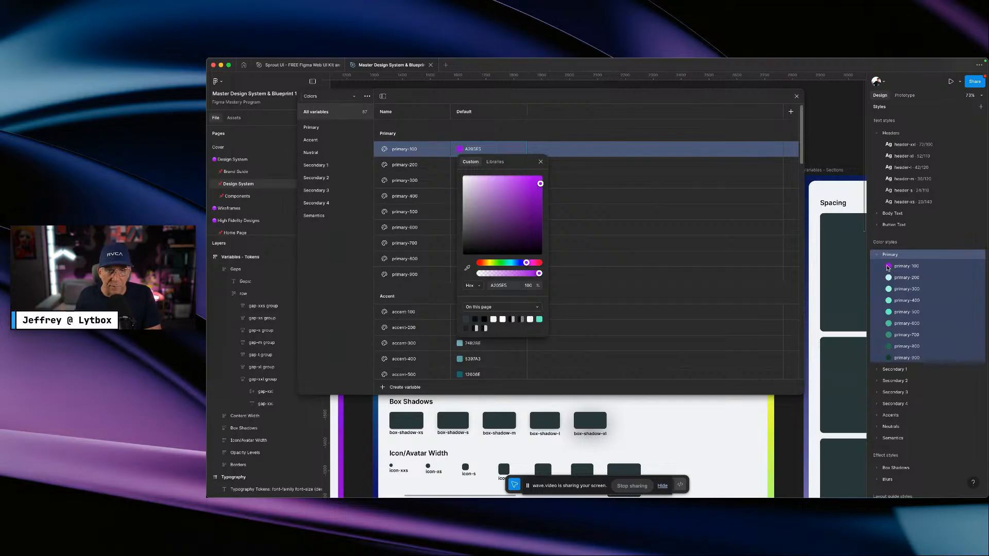
# - Undo both color changes to the primary-100 variable and close its color picker
pyautogui.press('super+z')
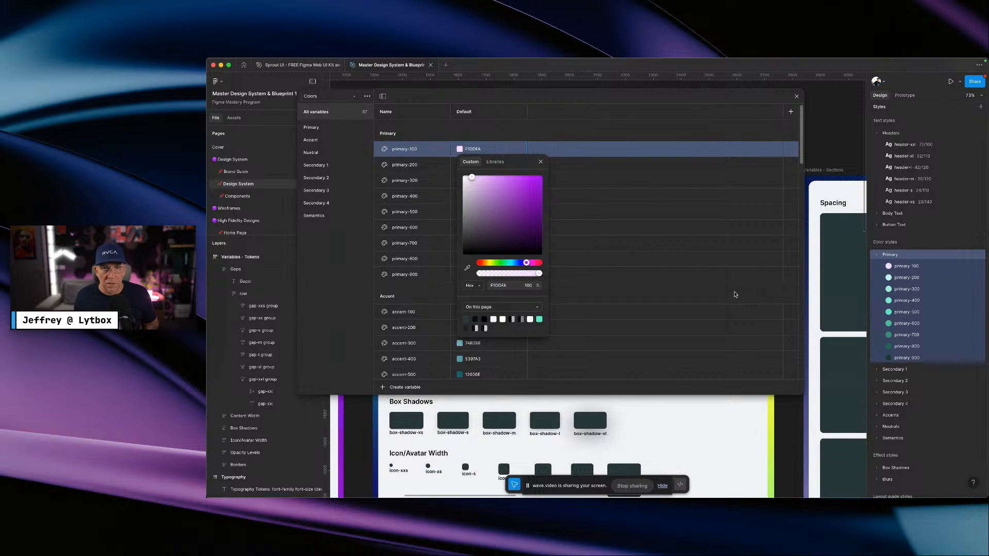
pyautogui.press('super+z')
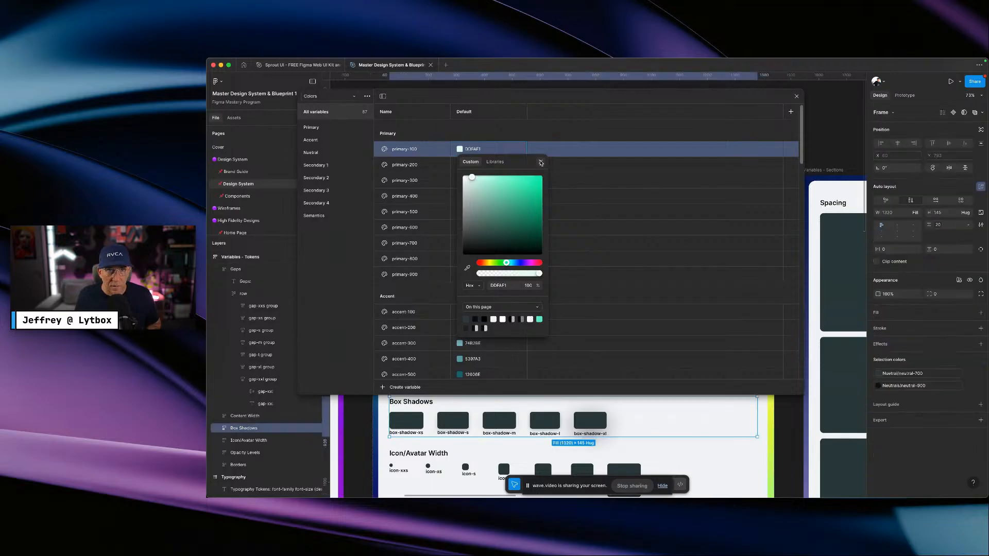
pyautogui.click(541, 163)
# - Review the Blur variable collection, followed by the Content Width collection
pyautogui.click(354, 97)
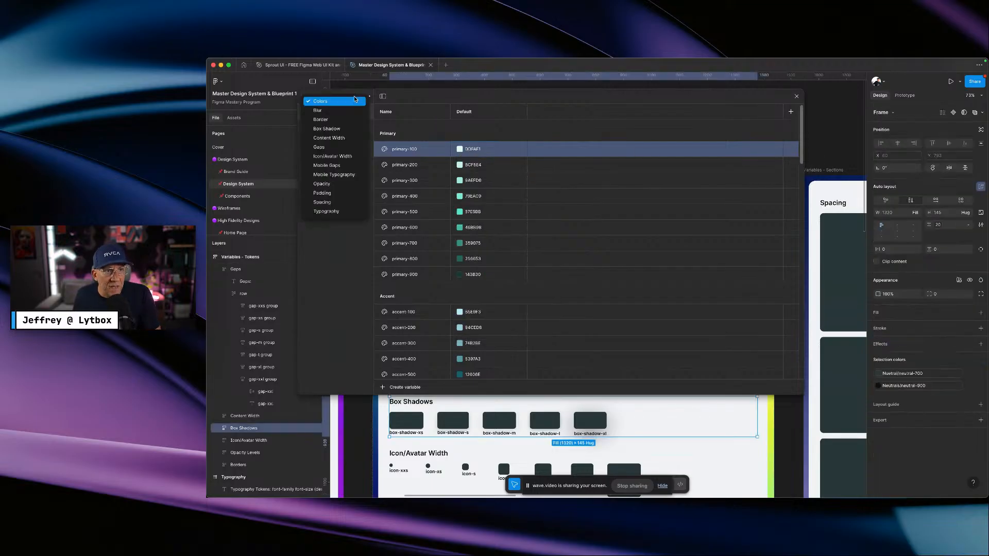
pyautogui.click(345, 111)
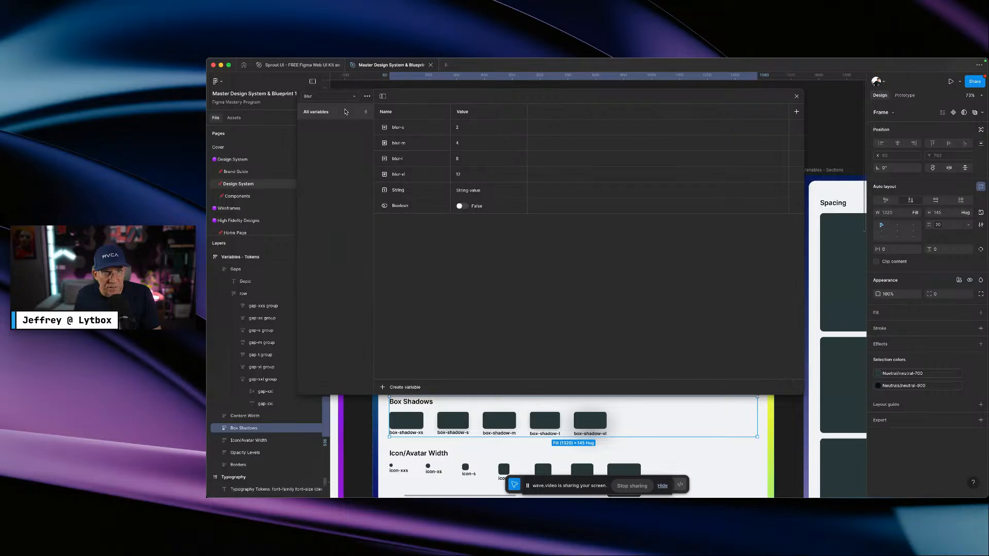
pyautogui.click(340, 98)
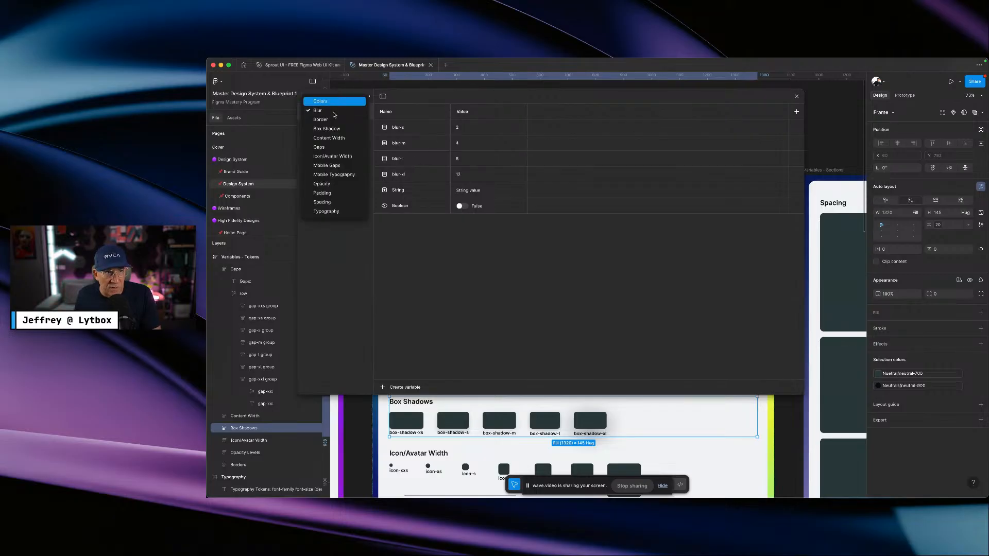
pyautogui.click(336, 139)
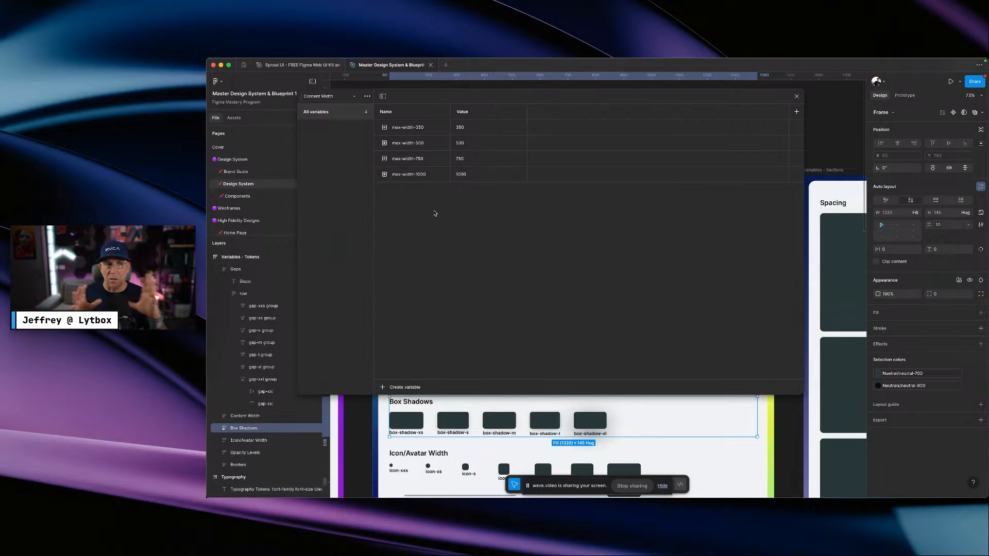
# - Compare the Desktop and Mobile values of the Gaps collection, check the Icon/Avatar Width collection, and return to Gaps
pyautogui.click(333, 97)
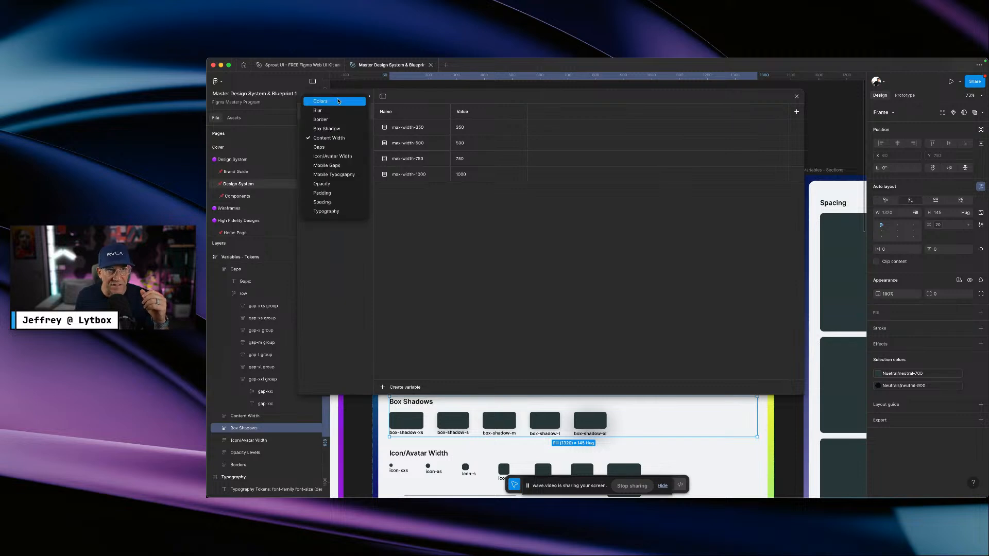
pyautogui.click(330, 146)
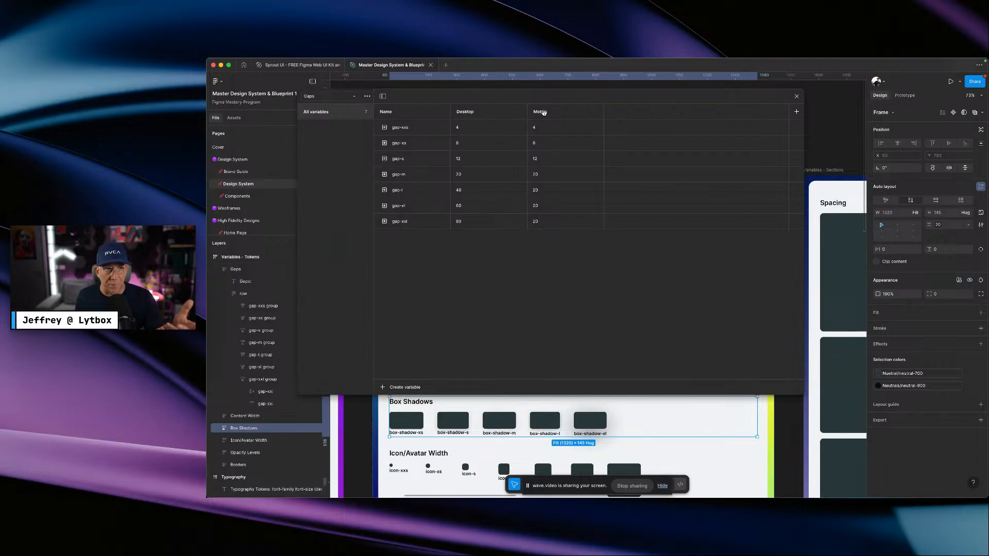
pyautogui.click(332, 97)
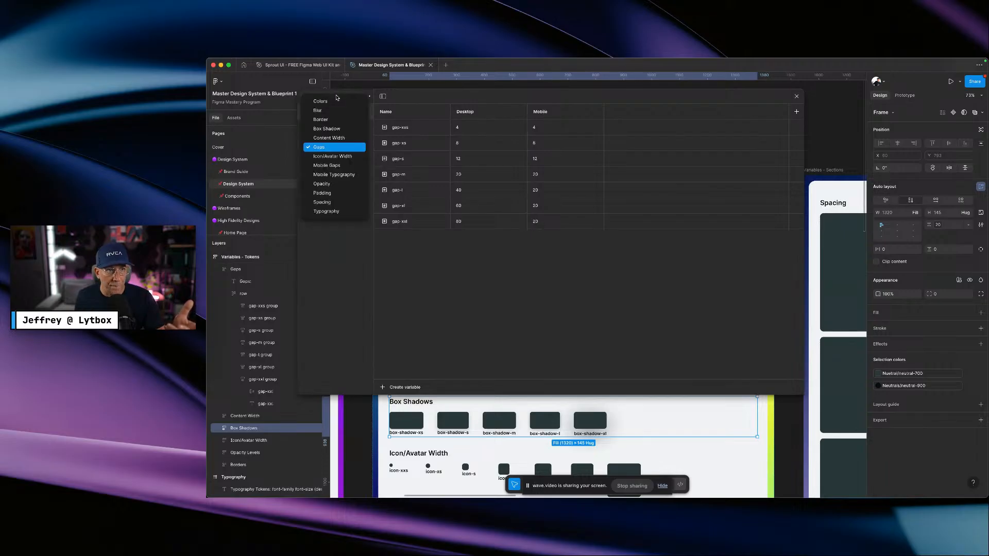
pyautogui.click(337, 156)
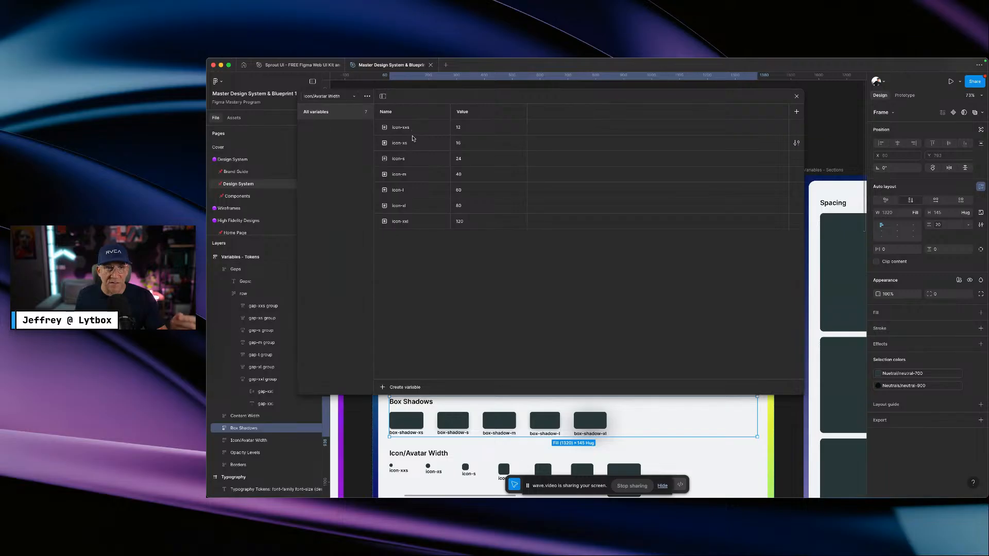
pyautogui.click(353, 98)
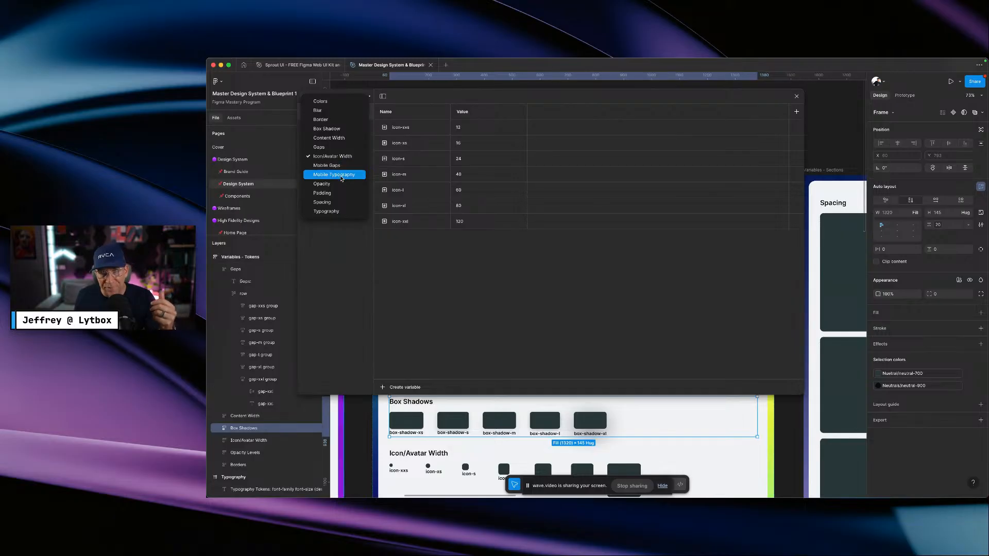
pyautogui.click(336, 149)
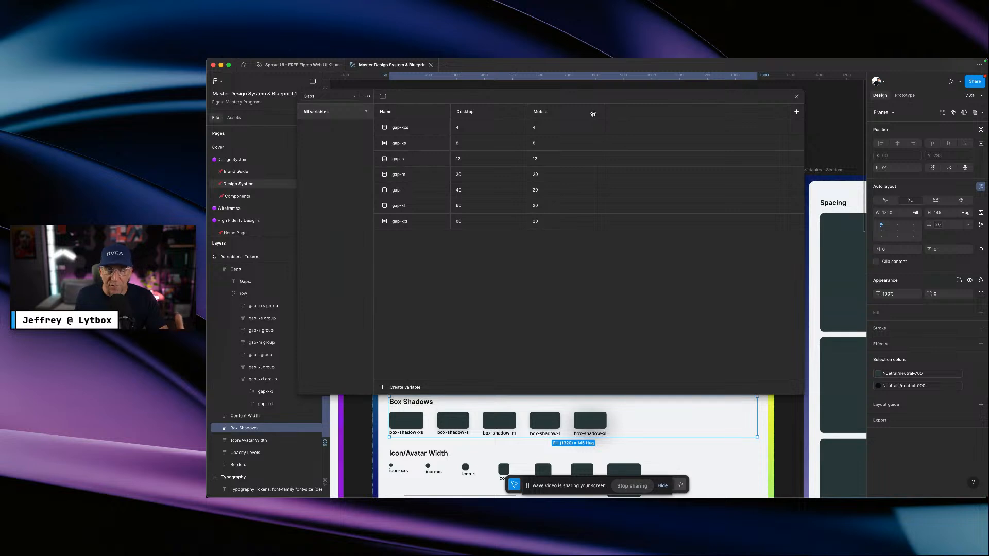
# - Review the Opacity variable collection, followed by the Padding collection
pyautogui.click(352, 98)
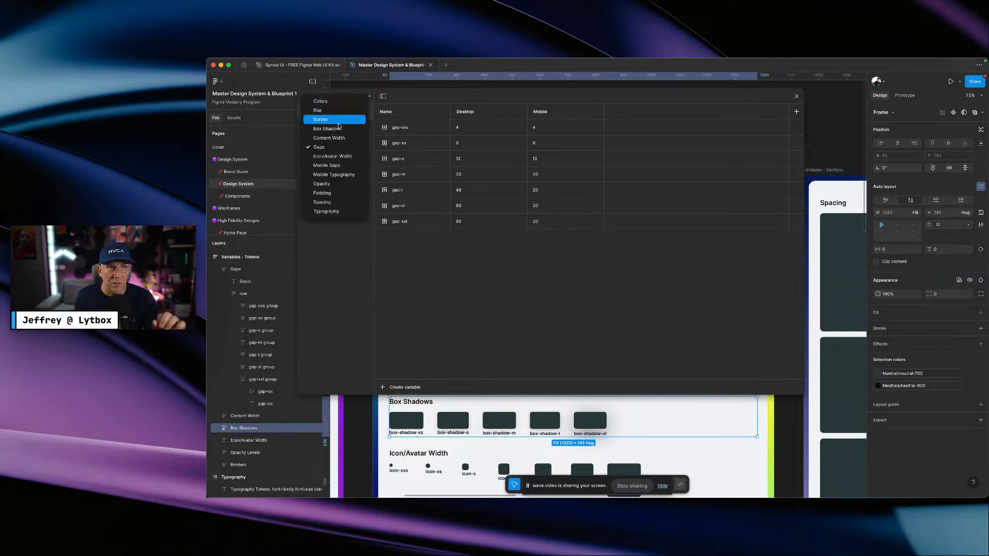
pyautogui.click(328, 184)
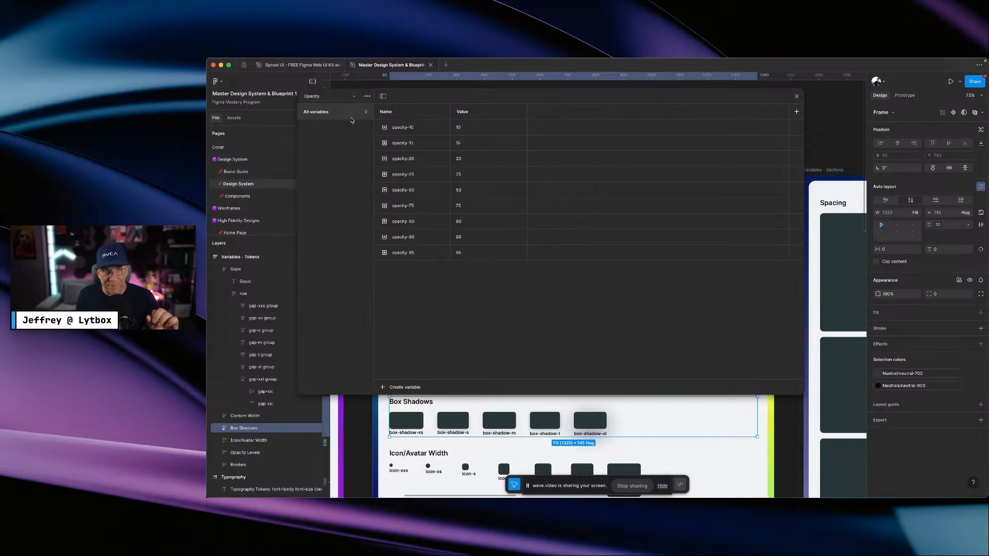
pyautogui.click(336, 94)
pyautogui.click(332, 193)
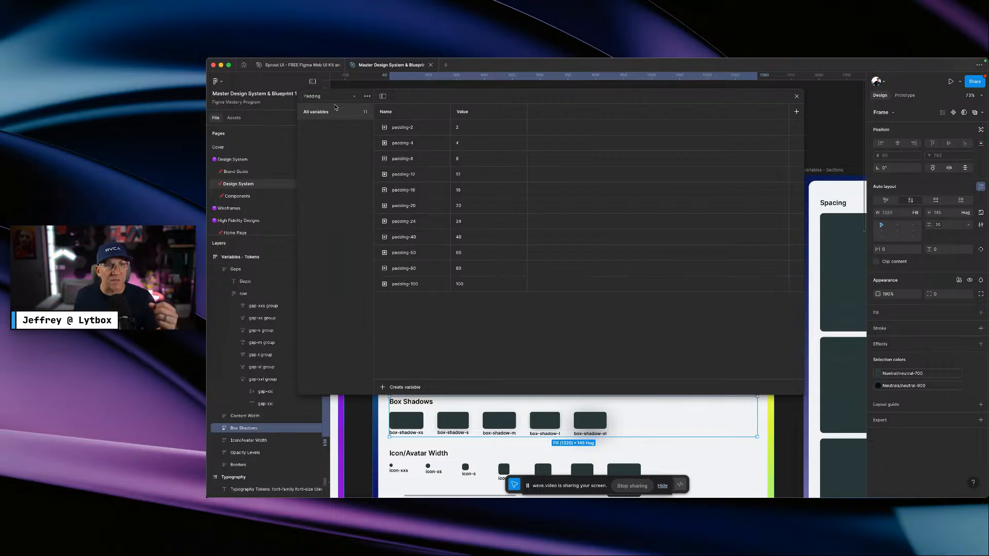
# - Examine the Desktop and Mobile values of the Spacing collection group by group, from section-xxl through section-header
pyautogui.click(335, 97)
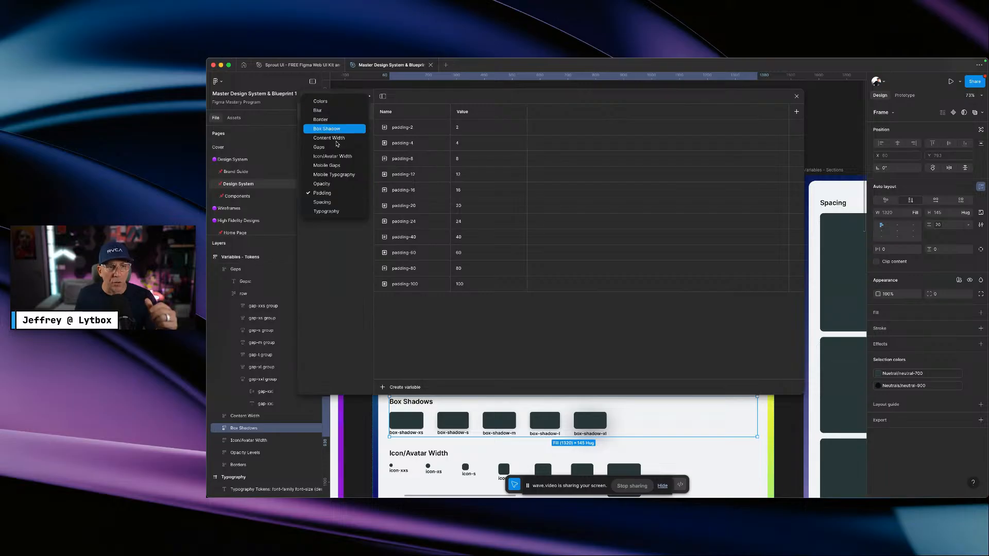
pyautogui.click(333, 202)
pyautogui.scroll(-3, 420, 151)
pyautogui.scroll(3, 420, 154)
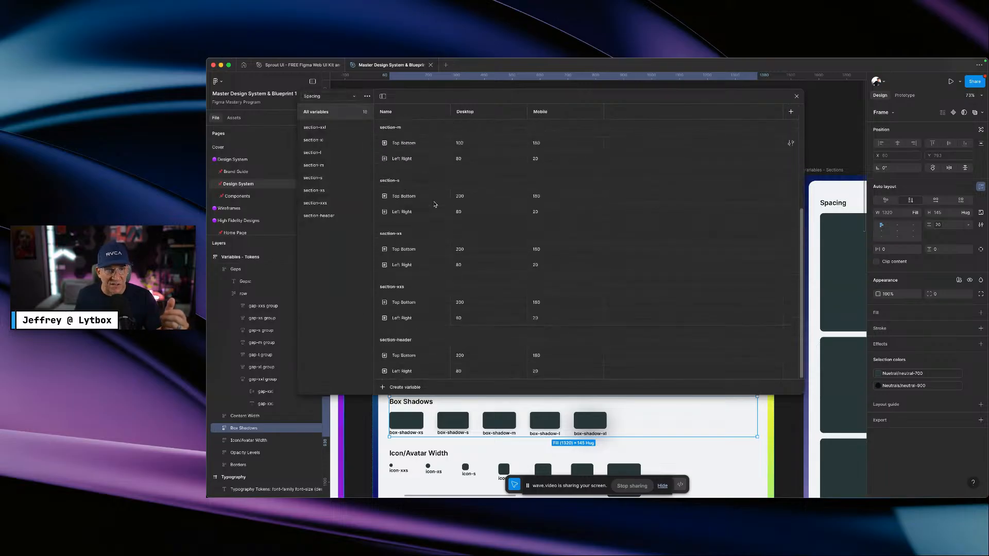
pyautogui.click(325, 132)
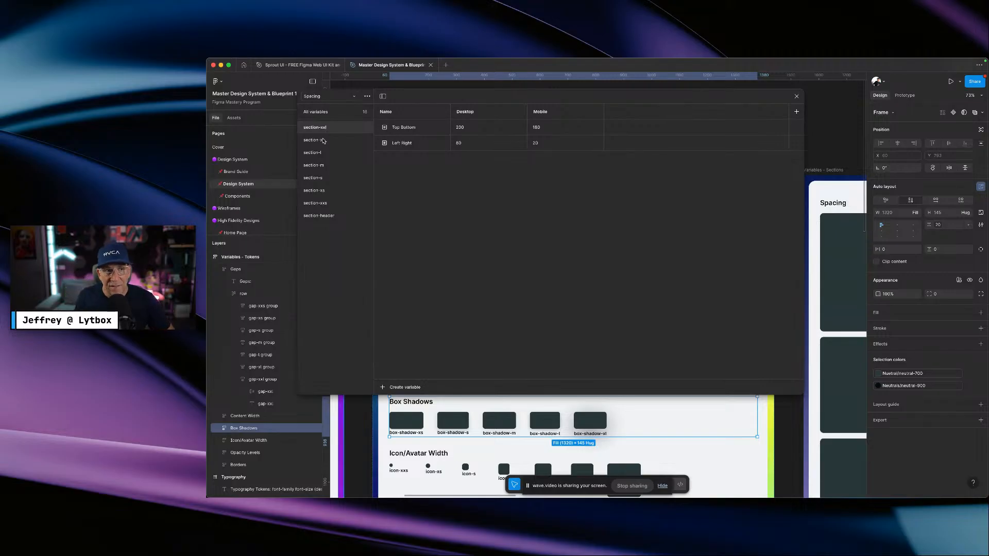
pyautogui.click(325, 141)
pyautogui.click(321, 153)
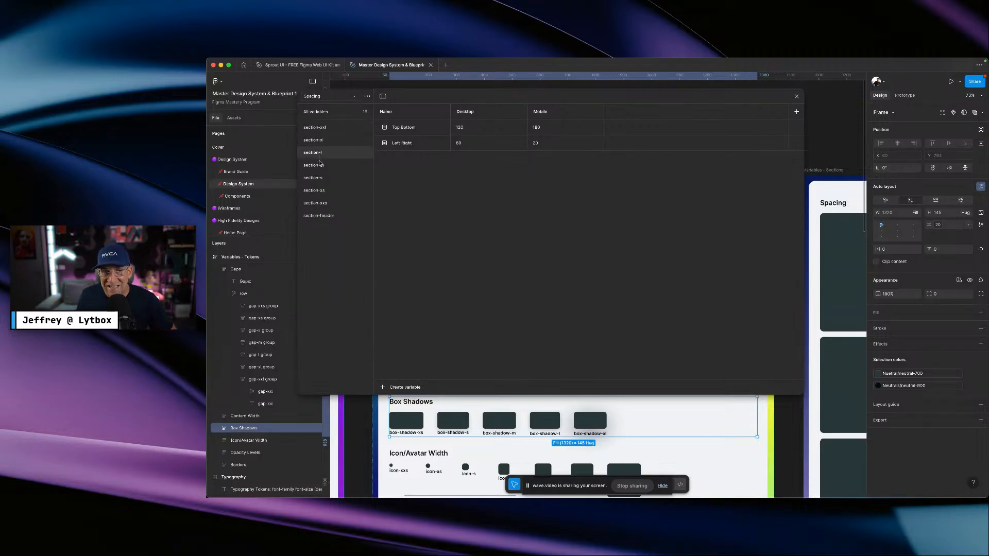
pyautogui.click(318, 166)
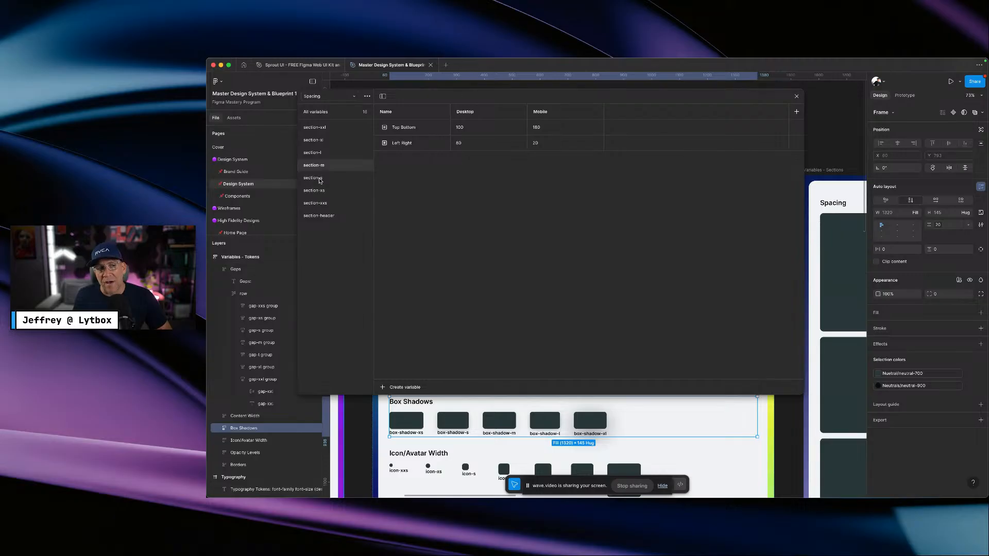
pyautogui.click(319, 179)
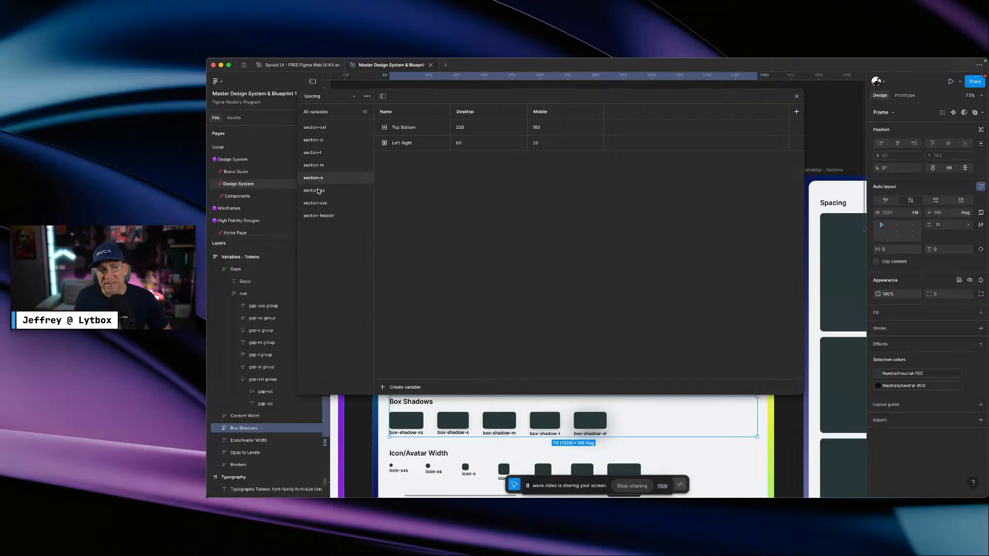
pyautogui.click(317, 191)
pyautogui.click(318, 202)
pyautogui.click(316, 219)
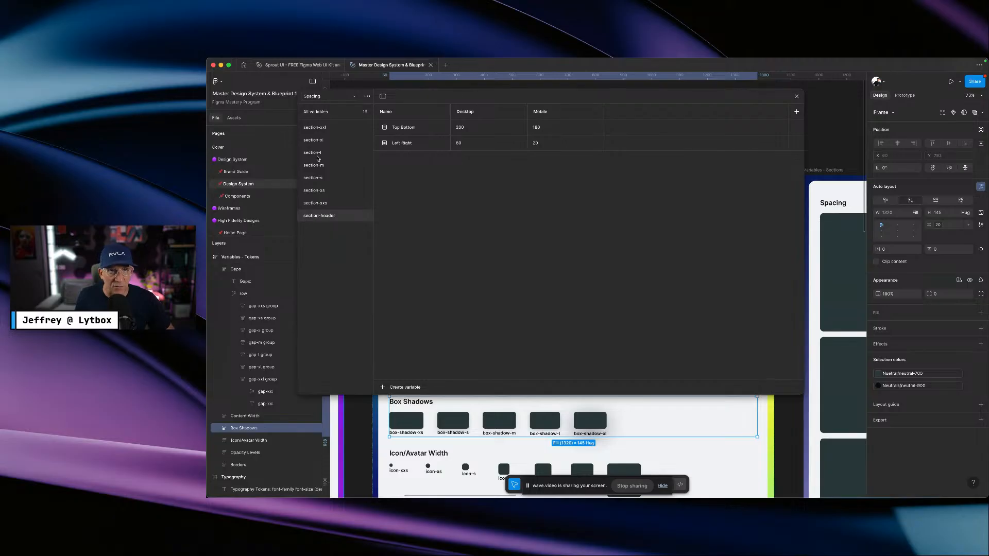
# - Recheck the Spacing groups from section-xxs up to section-xxl and back to section-header, comparing their Top Bottom and Left Right values
pyautogui.click(326, 99)
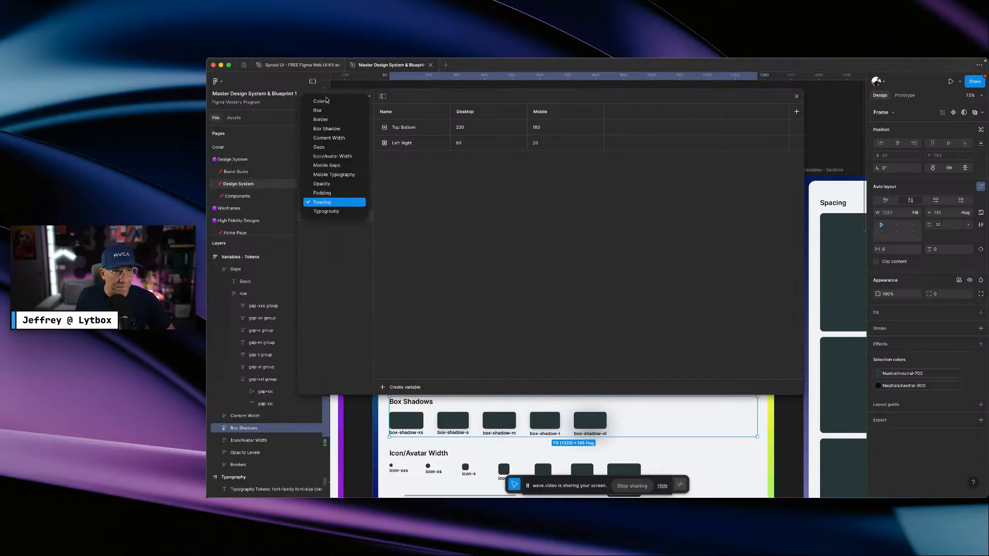
pyautogui.click(325, 204)
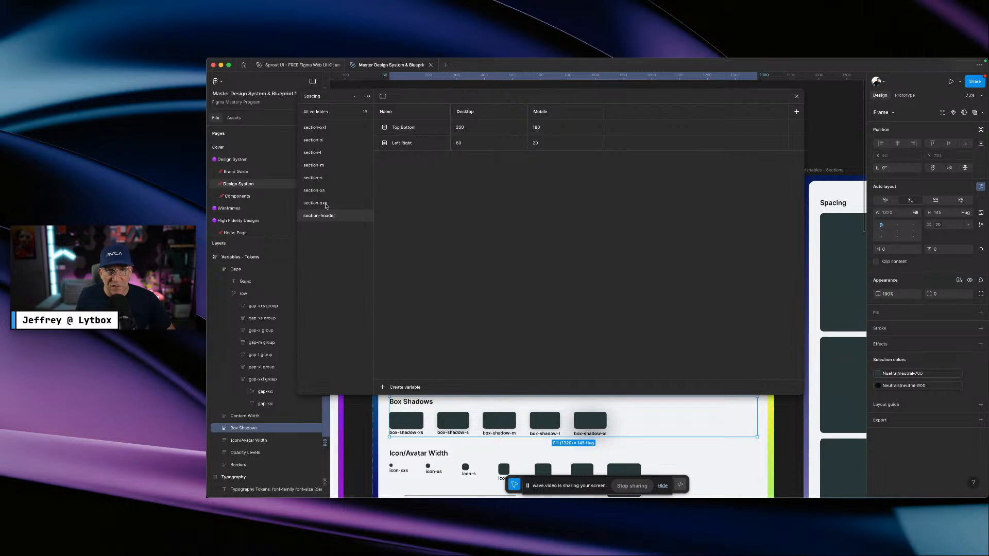
pyautogui.click(323, 204)
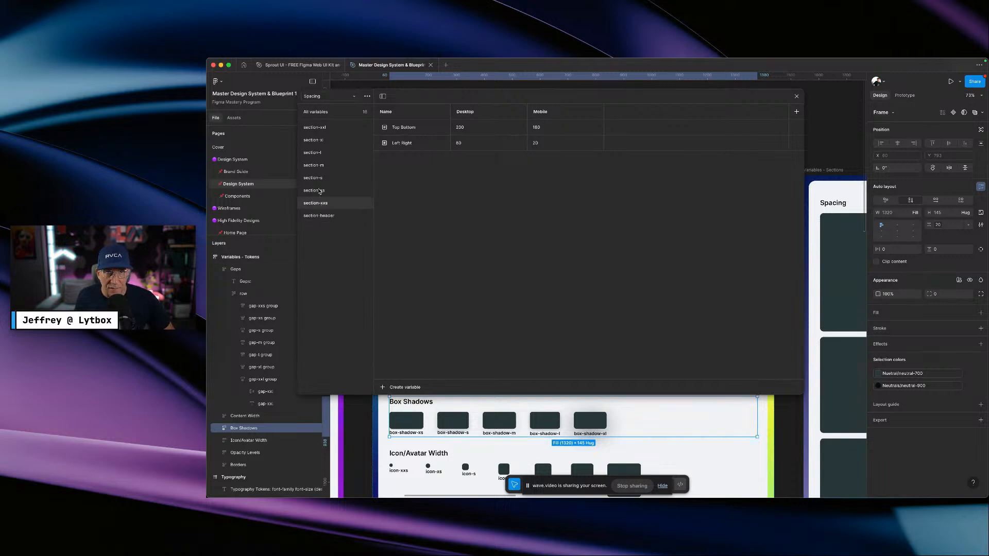
pyautogui.click(319, 193)
pyautogui.click(322, 182)
pyautogui.click(325, 169)
pyautogui.click(328, 158)
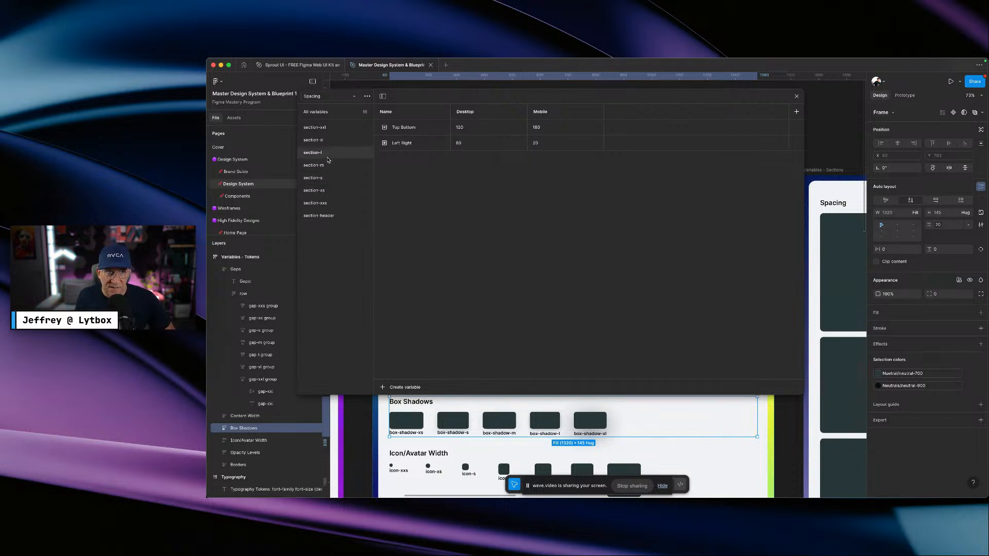
pyautogui.click(331, 141)
pyautogui.click(332, 129)
pyautogui.click(325, 141)
pyautogui.click(323, 154)
pyautogui.click(318, 179)
pyautogui.click(314, 215)
pyautogui.click(315, 190)
pyautogui.click(316, 214)
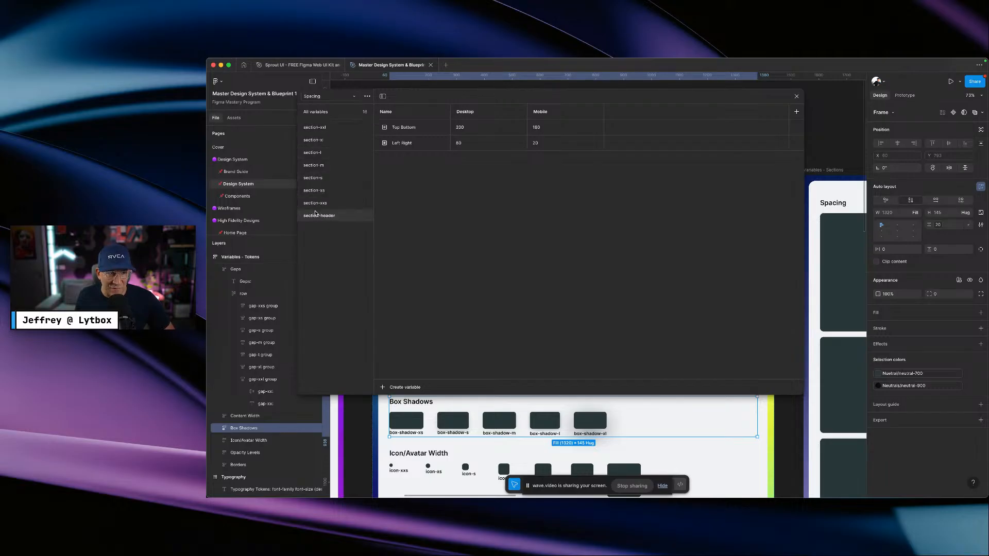
# - Review the Typography collection's header groups from header-xxl to header-m, and close the variables window
pyautogui.click(330, 97)
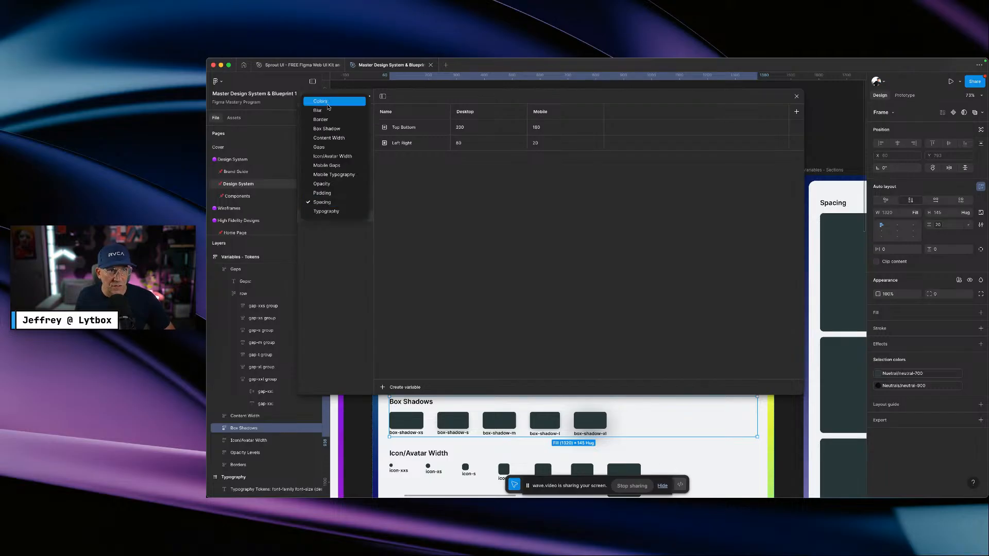
pyautogui.click(329, 212)
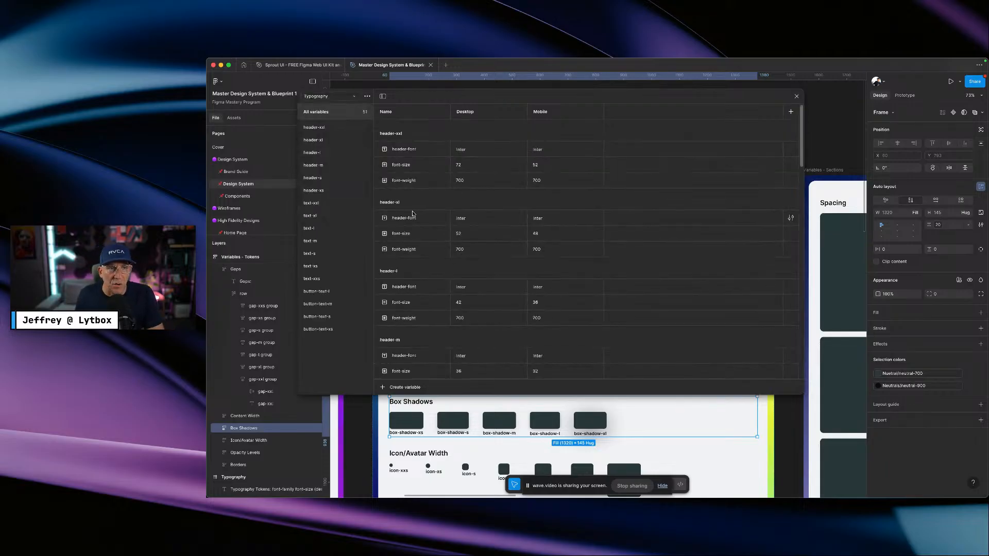
pyautogui.click(319, 128)
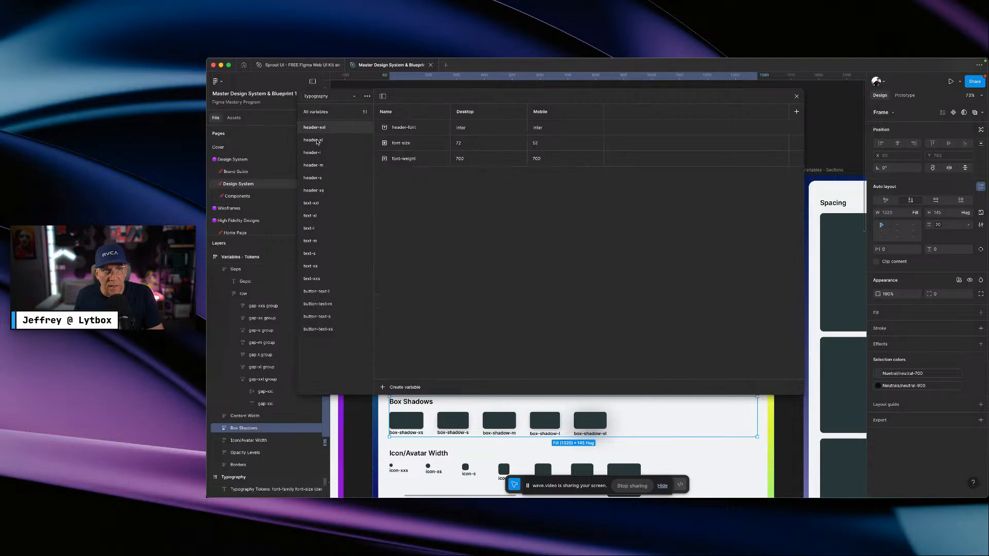
pyautogui.click(316, 141)
pyautogui.click(317, 153)
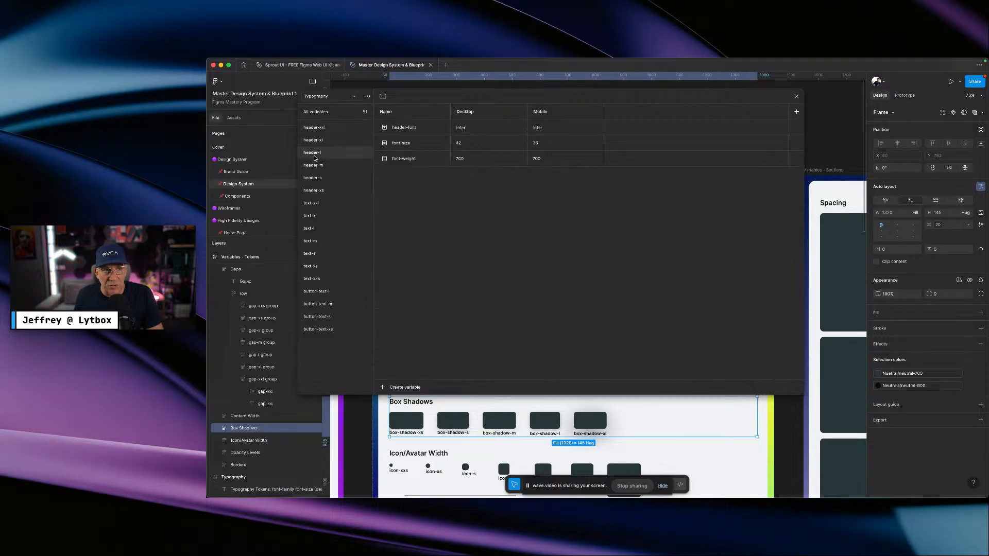
pyautogui.click(317, 166)
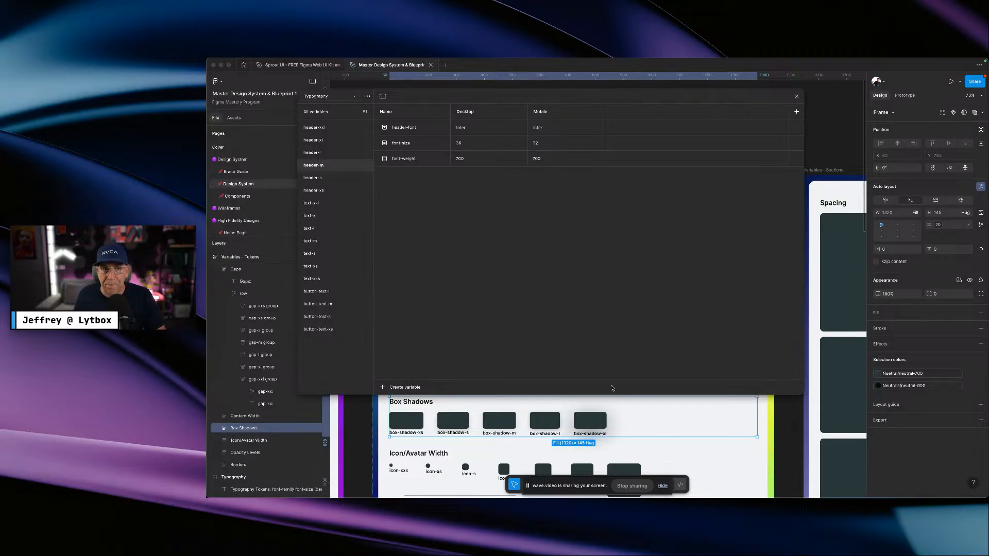
pyautogui.click(462, 281)
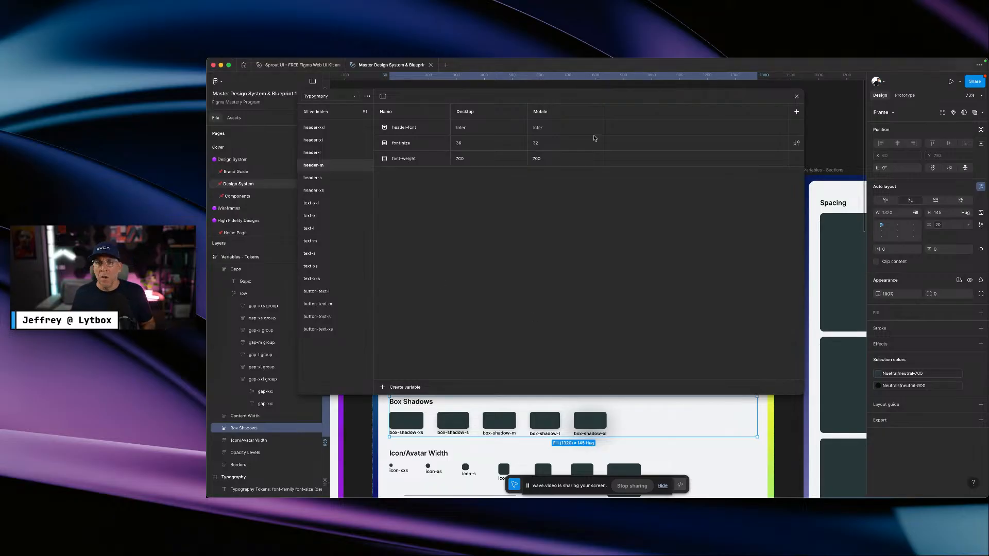
pyautogui.click(795, 97)
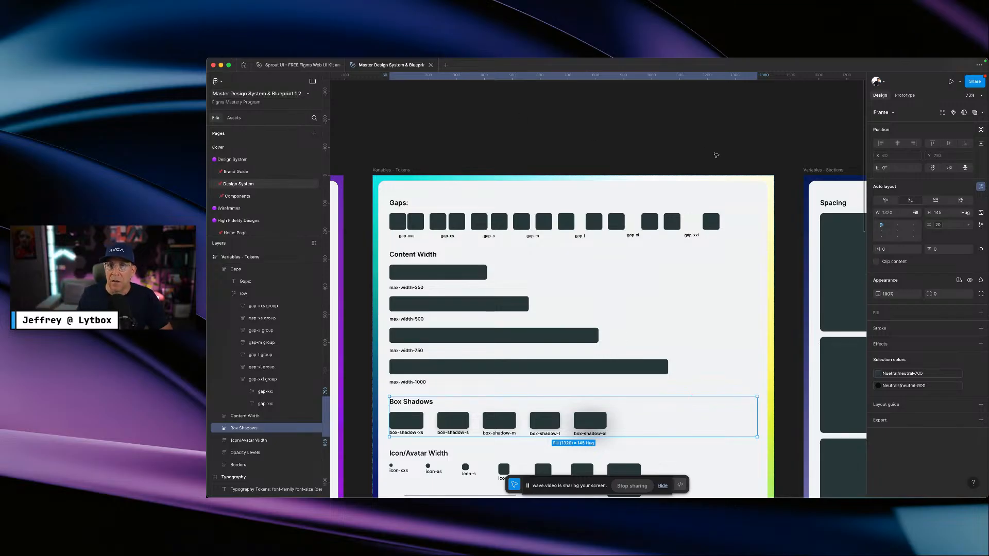
# - Review the page's text, color, effect and layout guide styles, and briefly check the Typography variables again
pyautogui.click(751, 152)
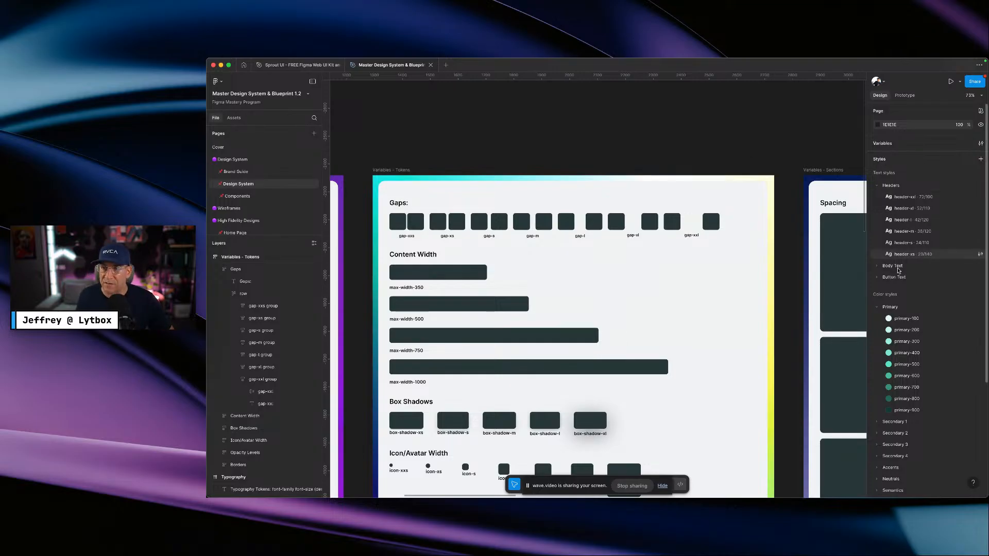
pyautogui.scroll(-3, 911, 465)
pyautogui.scroll(-4, 911, 466)
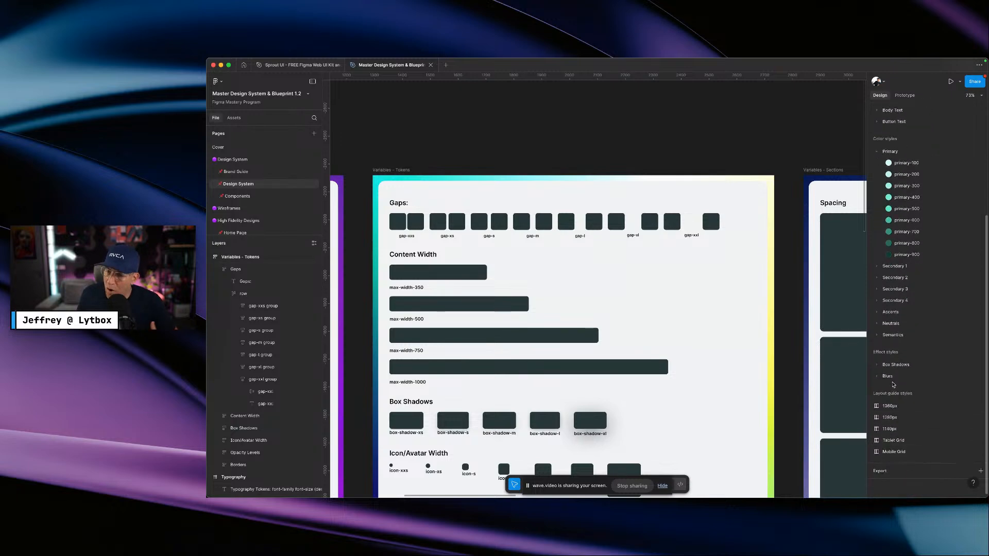
pyautogui.scroll(2, 894, 385)
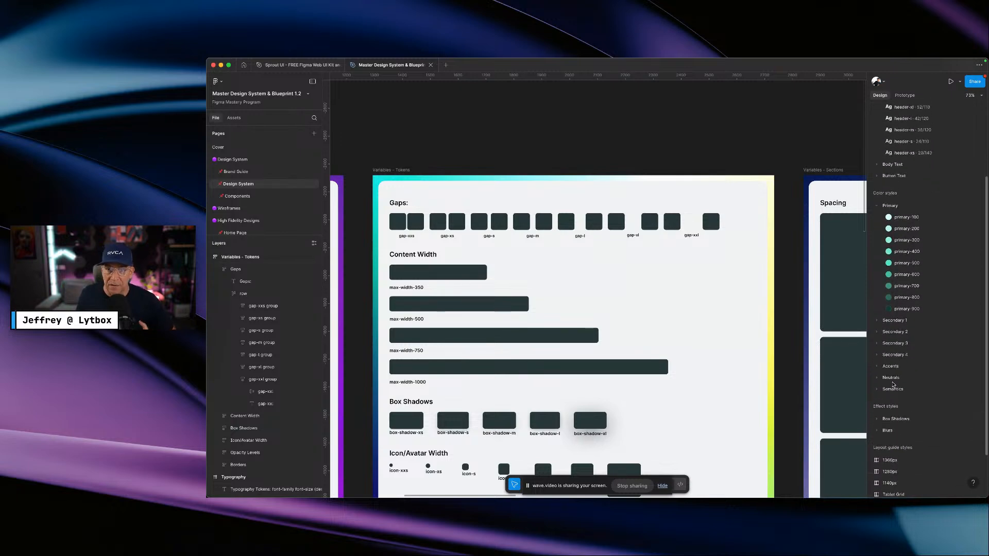
pyautogui.scroll(4, 893, 371)
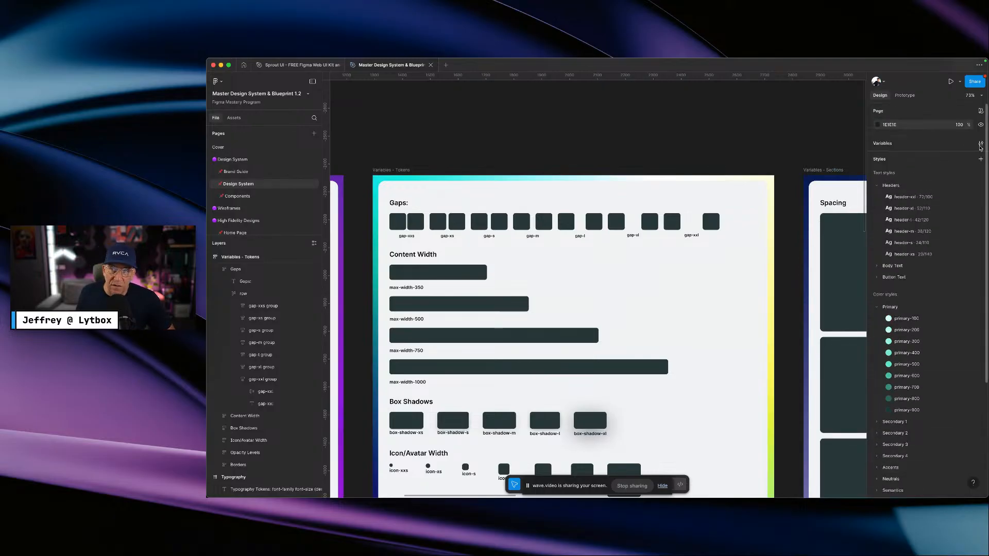
pyautogui.click(982, 143)
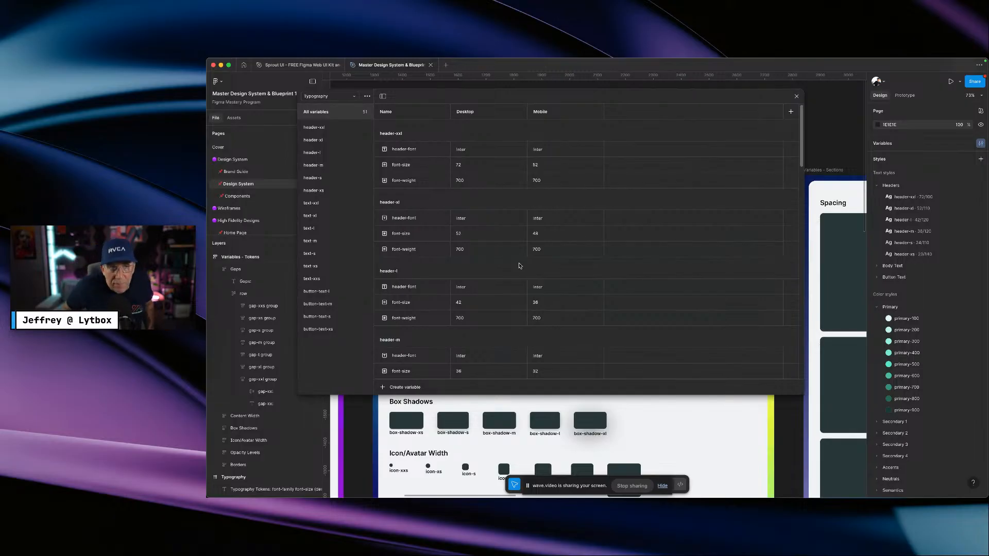
pyautogui.click(796, 96)
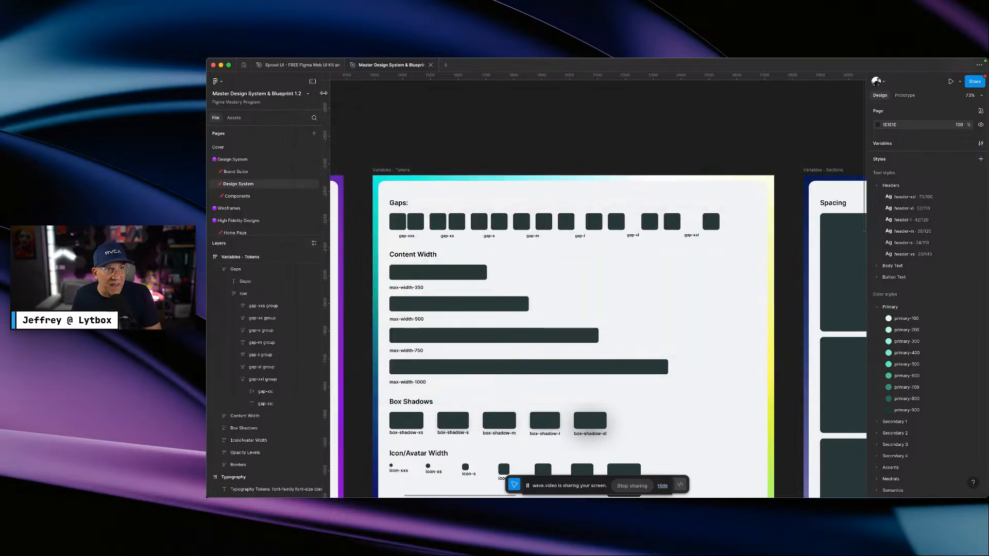
# - Duplicate the Master Design System & Blueprint 1.2 file and close the original, keeping the copy open
pyautogui.click(307, 95)
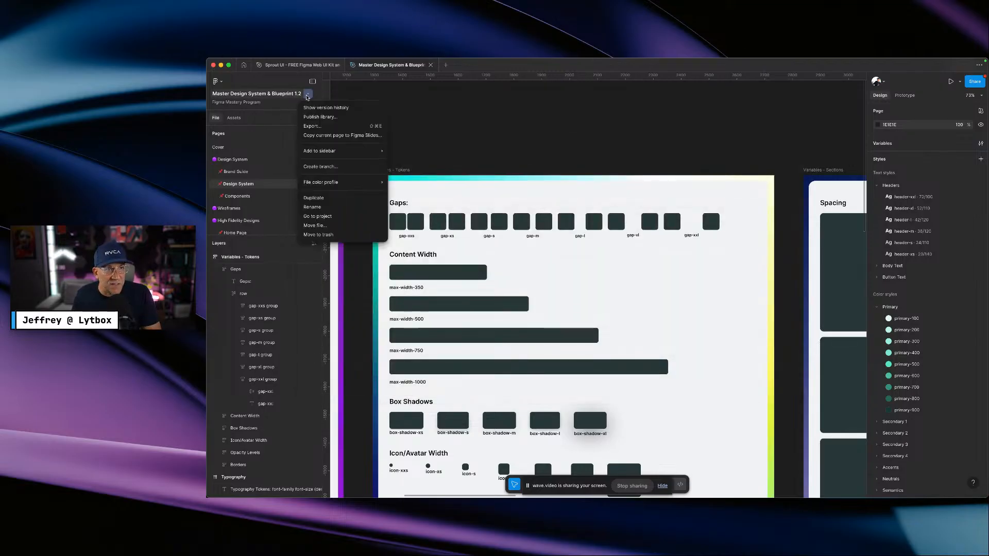
pyautogui.click(319, 201)
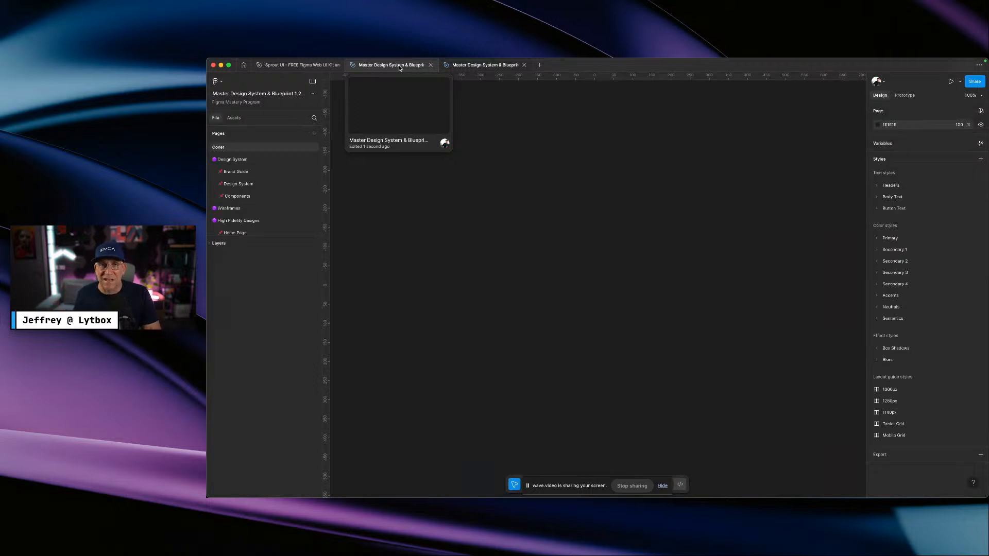
pyautogui.click(430, 65)
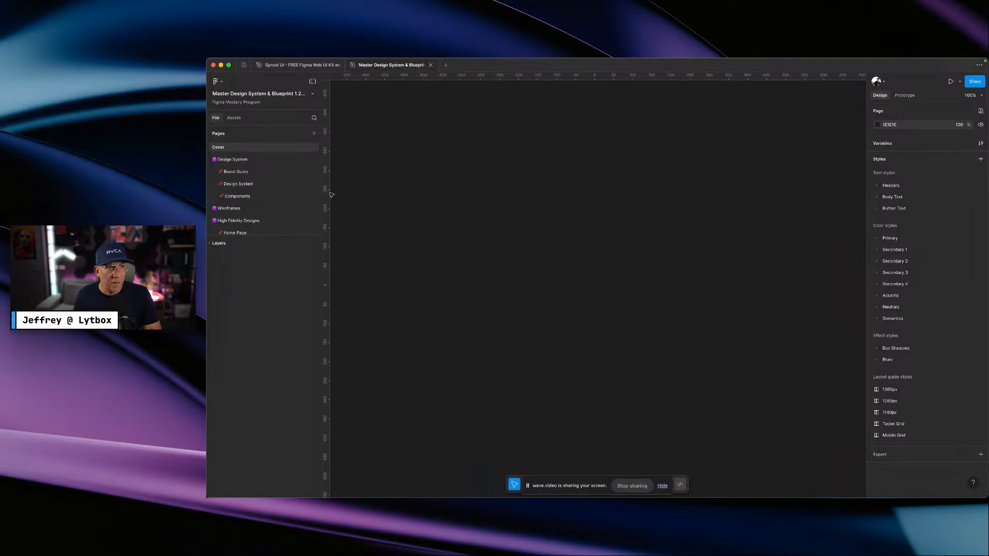
# - Open the duplicated file's variables in an enlarged window and display the Spacing collection
pyautogui.click(980, 145)
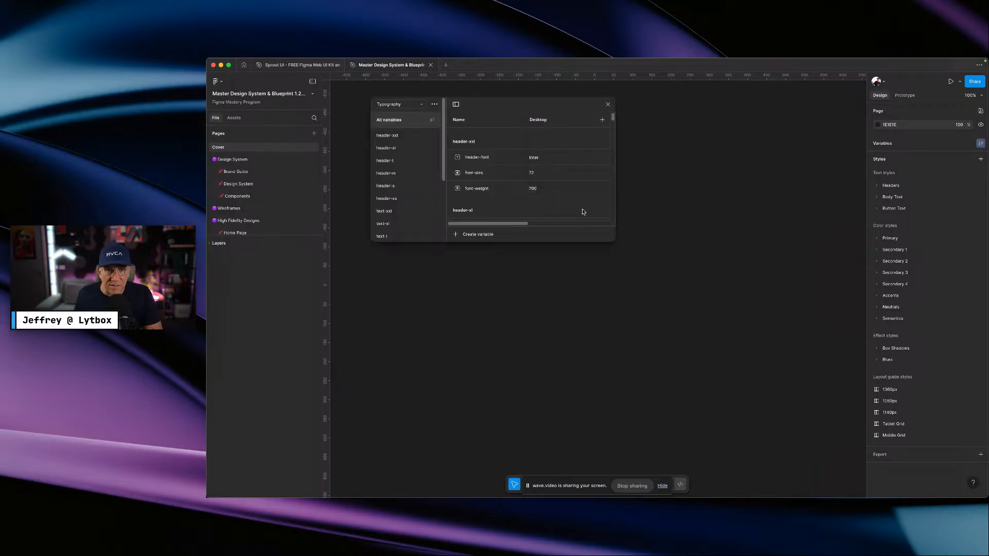
pyautogui.moveTo(611, 242); pyautogui.dragTo(922, 413)
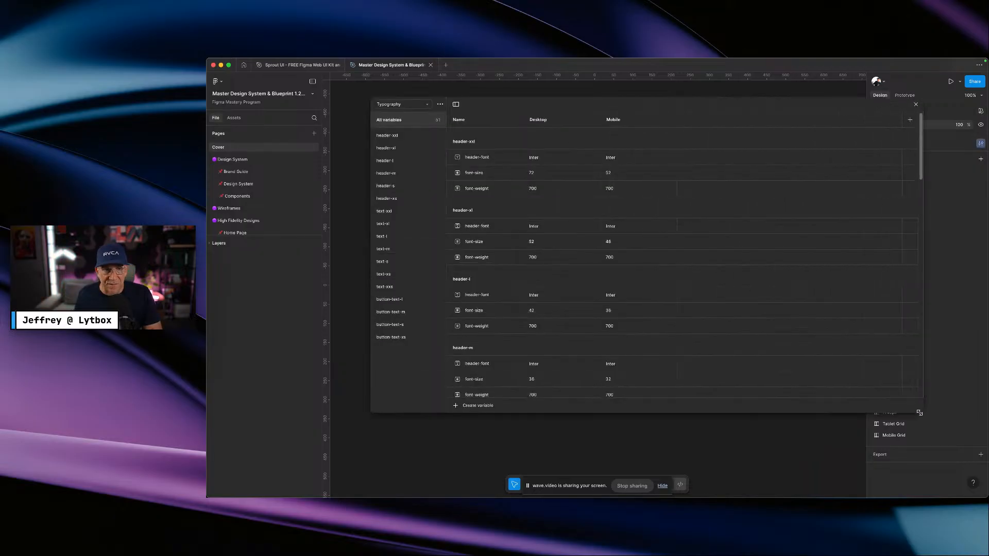
pyautogui.click(410, 105)
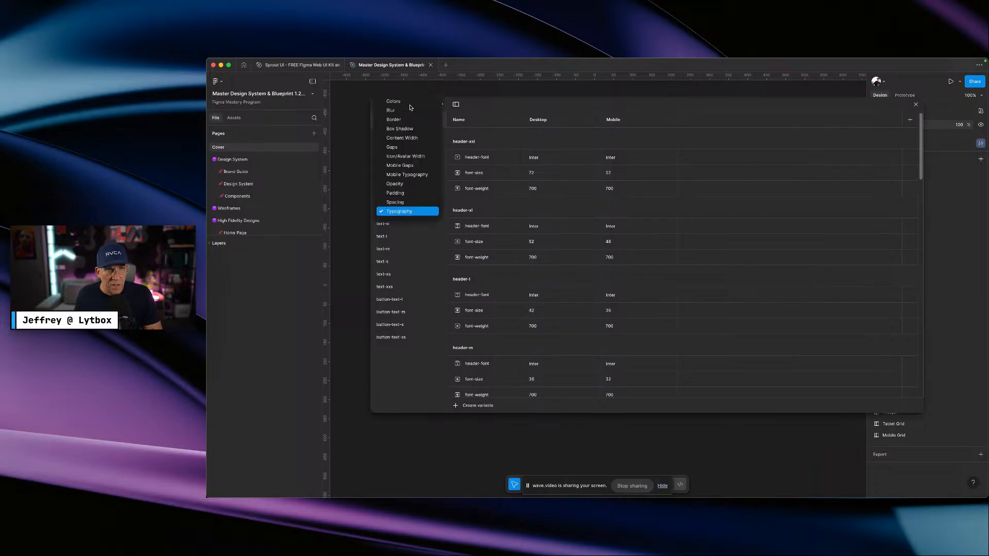
pyautogui.click(398, 207)
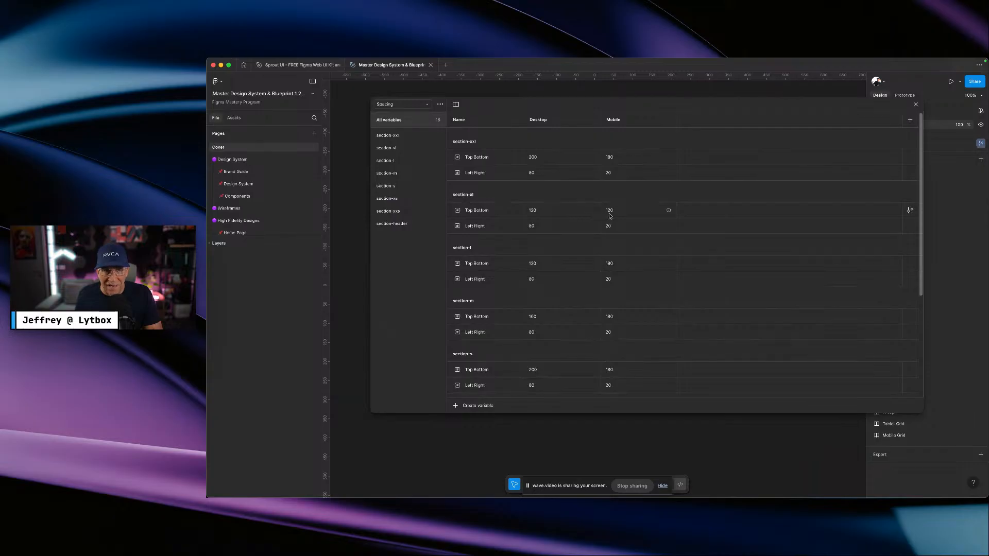
# - Review the Spacing collection's section groups, comparing the desktop and mobile Top Bottom values of section-s and section-m
pyautogui.scroll(-1, 621, 221)
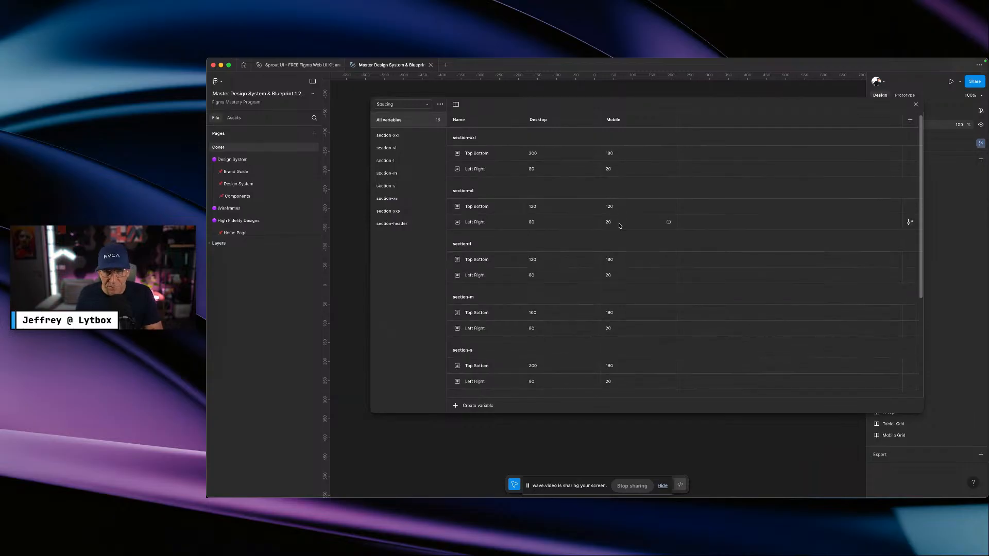
pyautogui.scroll(-5, 602, 294)
pyautogui.scroll(-6, 603, 295)
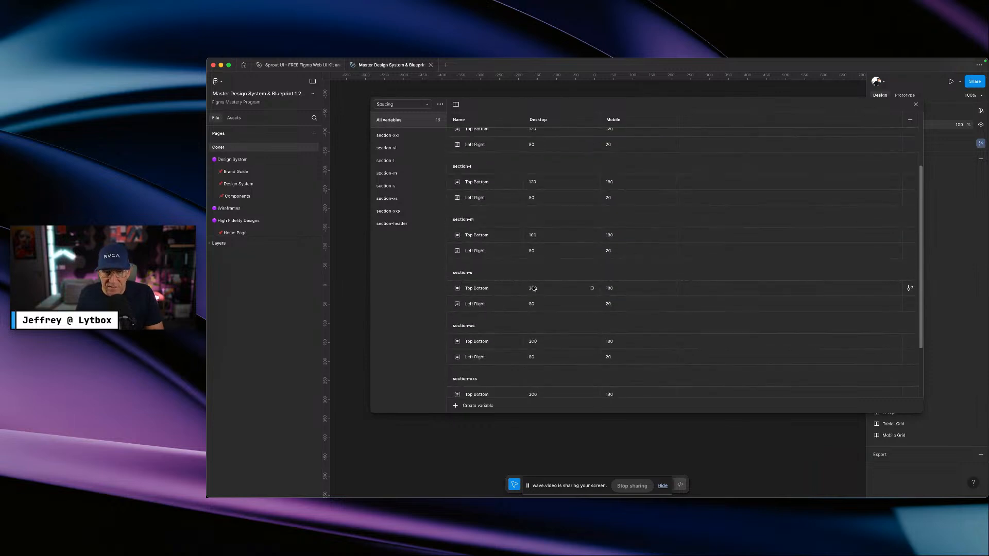
pyautogui.scroll(-10, 546, 294)
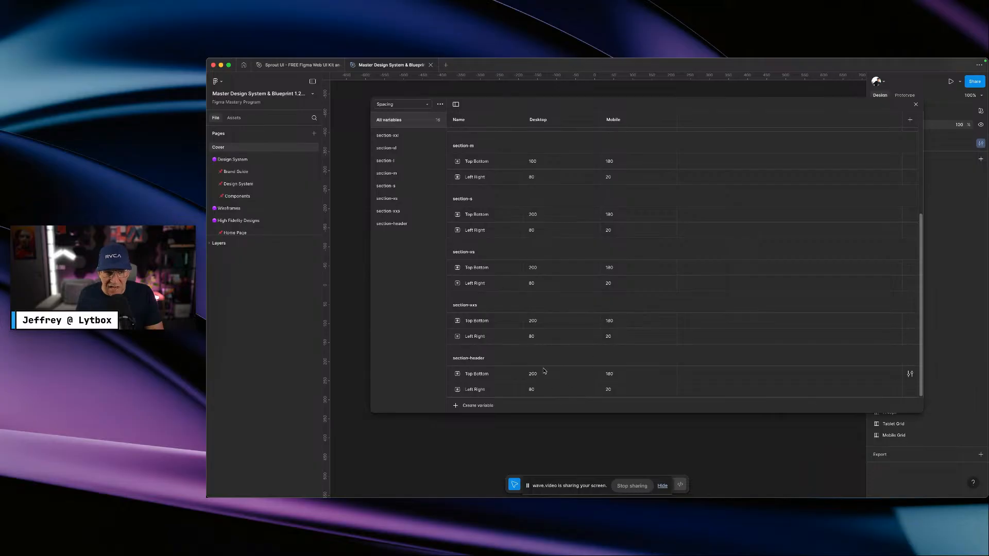
pyautogui.scroll(5, 502, 278)
pyautogui.scroll(-2, 511, 313)
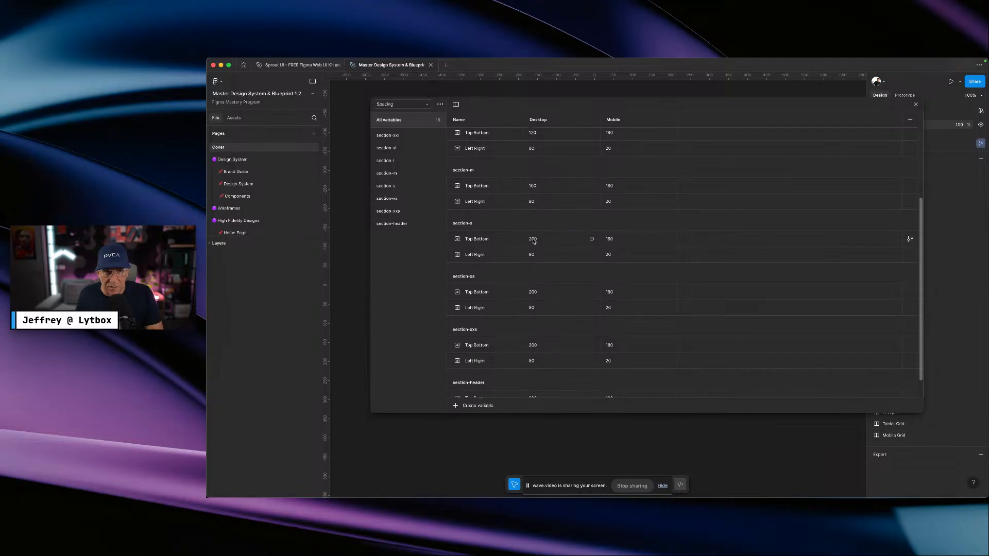
pyautogui.click(534, 241)
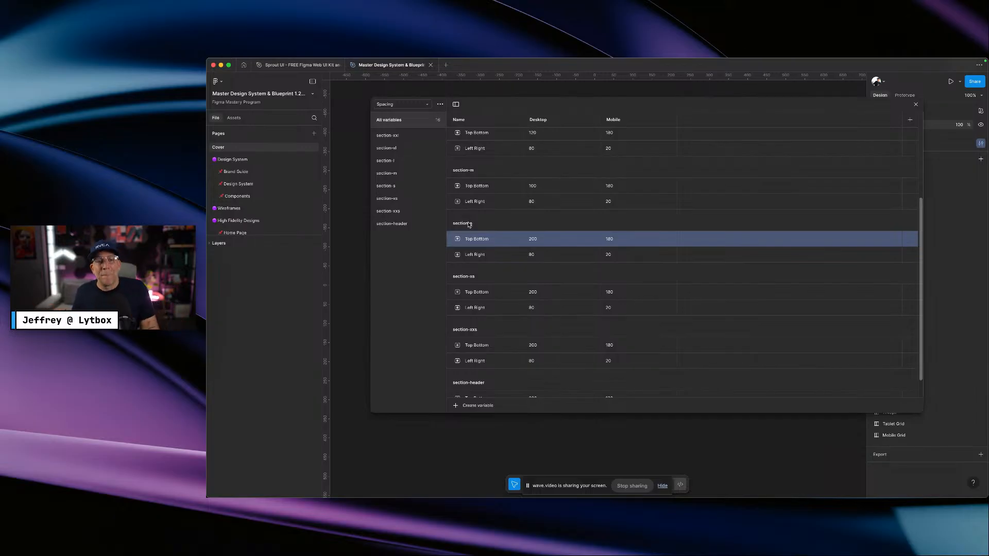
pyautogui.click(525, 239)
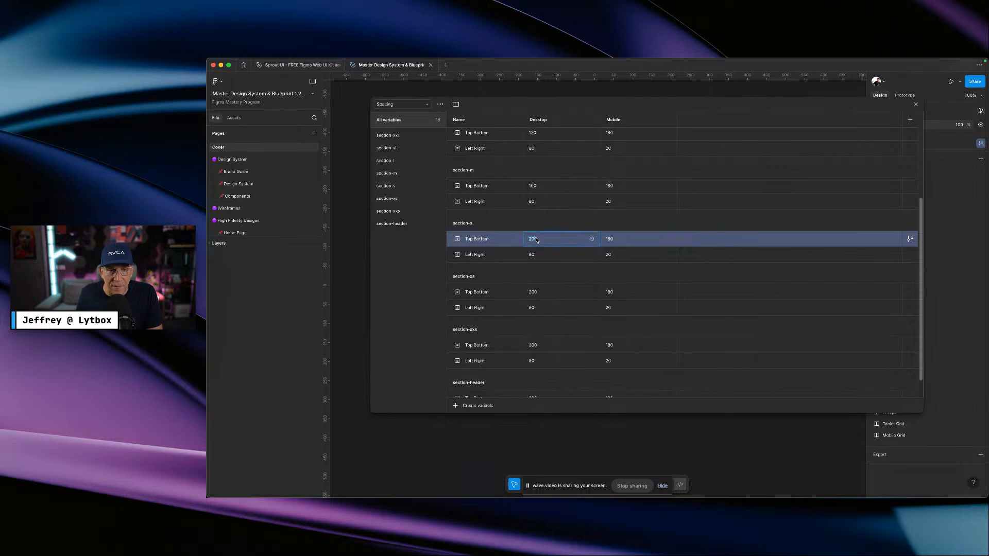
pyautogui.click(616, 241)
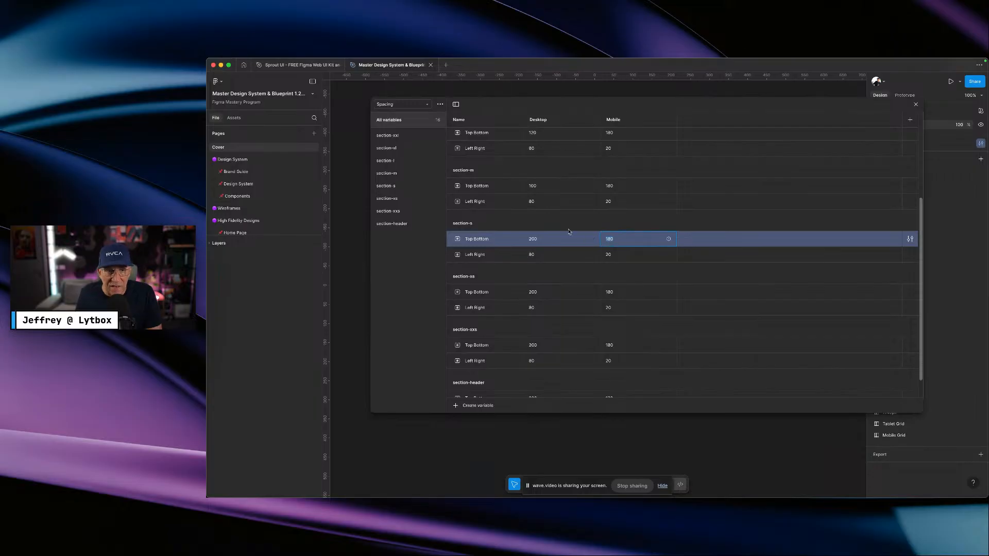
pyautogui.click(536, 187)
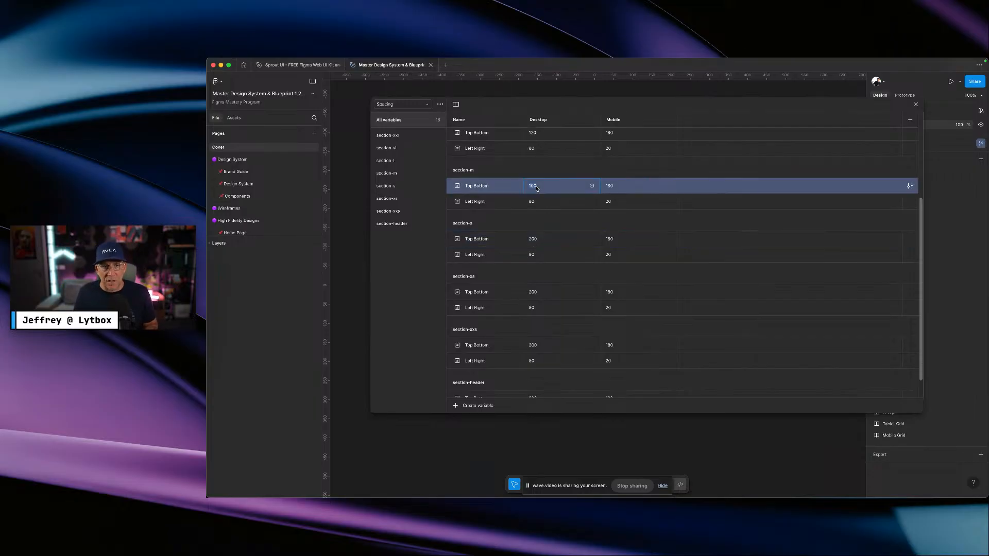
pyautogui.click(613, 188)
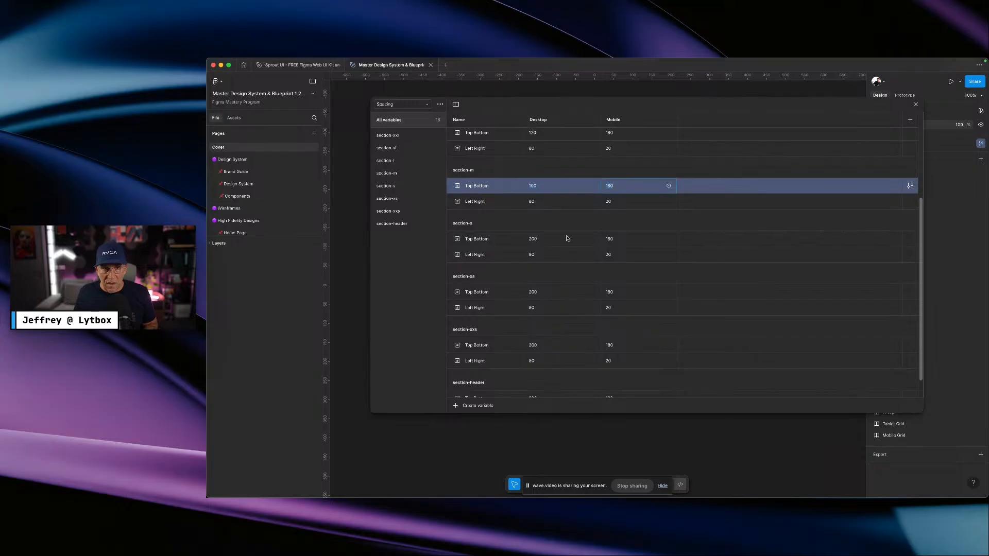
pyautogui.click(530, 239)
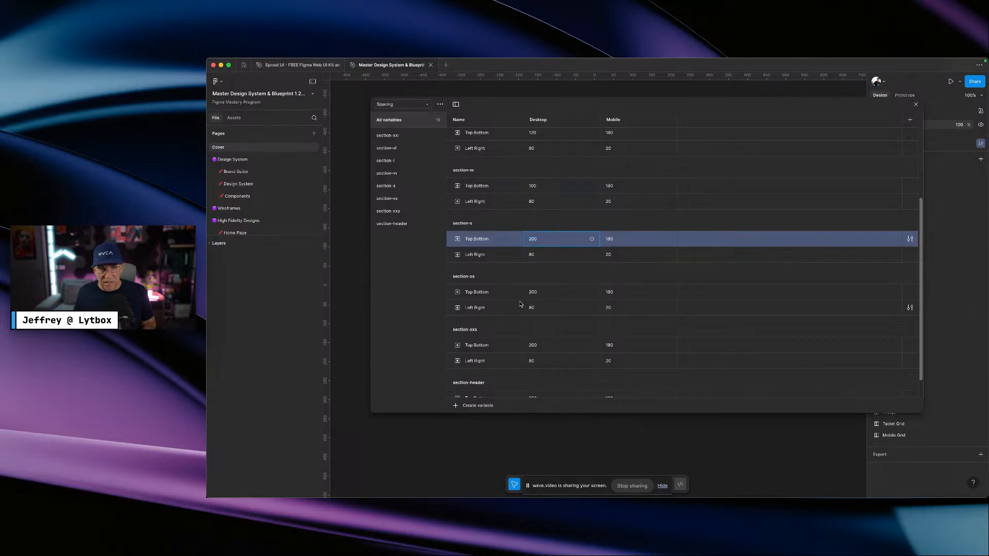
# - Set the section-header group's Top Bottom spacing to 20 for both Desktop and Mobile
pyautogui.scroll(-1, 535, 330)
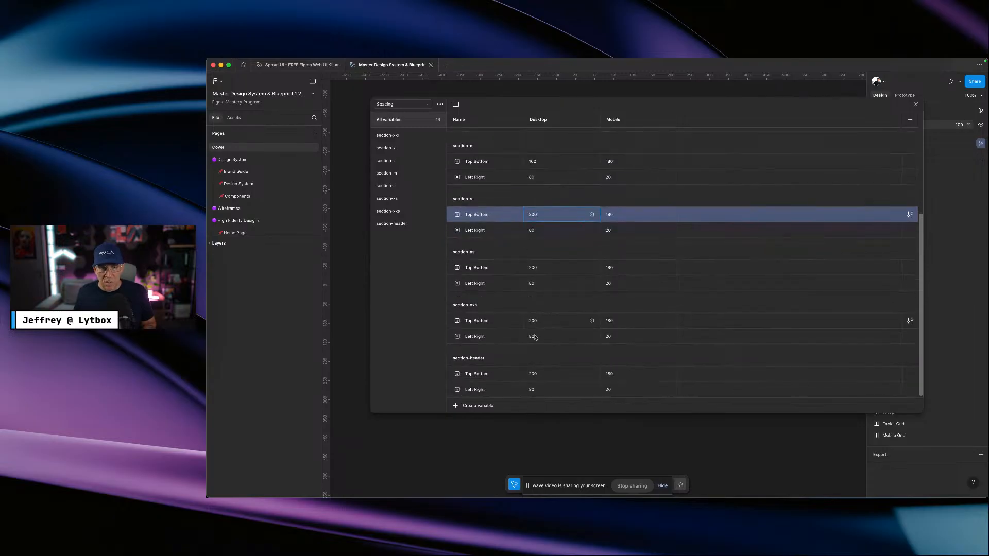
pyautogui.click(535, 375)
pyautogui.write('20')
pyautogui.click(612, 376)
pyautogui.write('2')
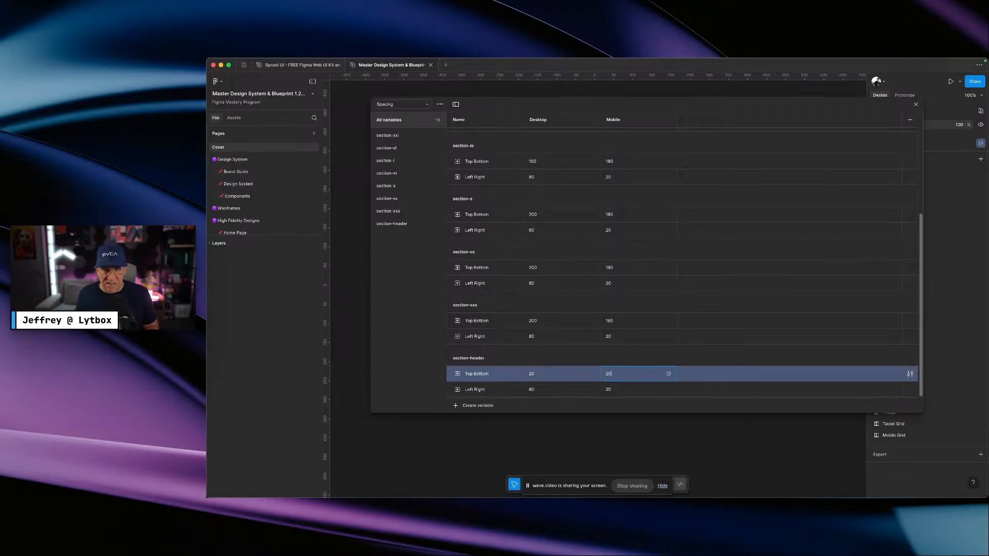
pyautogui.press('Return')
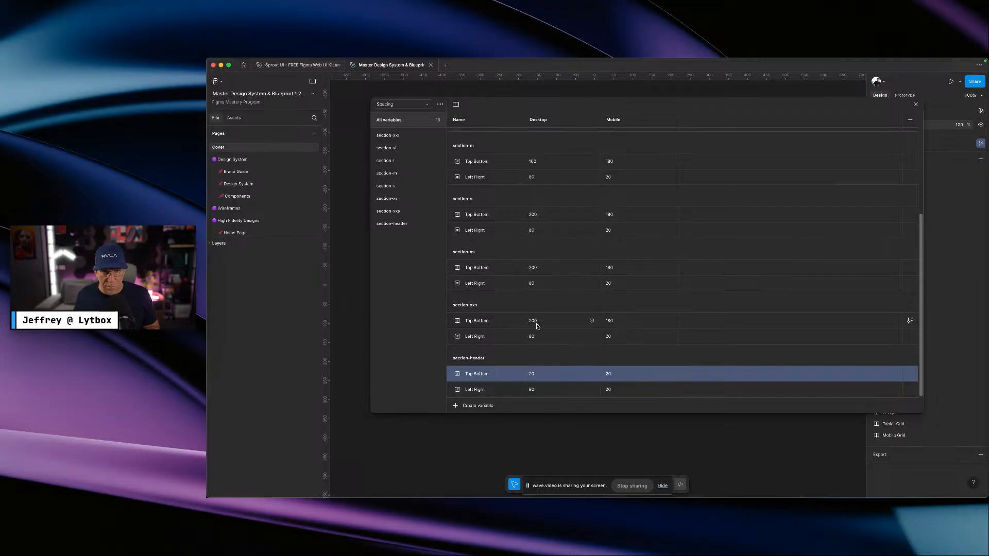
# - Set the section-xxs group's Top Bottom spacing to 40 for both Desktop and Mobile
pyautogui.click(536, 322)
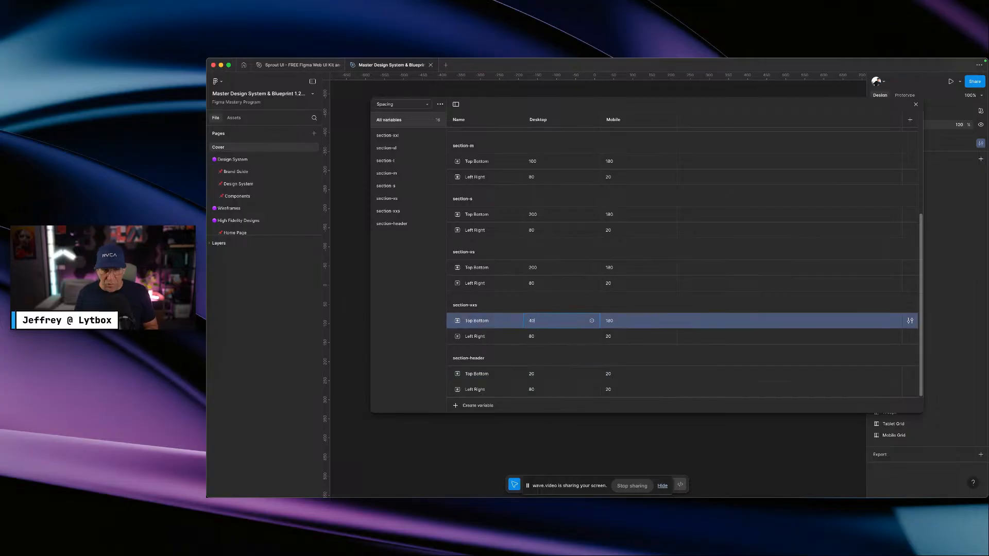
pyautogui.click(615, 316)
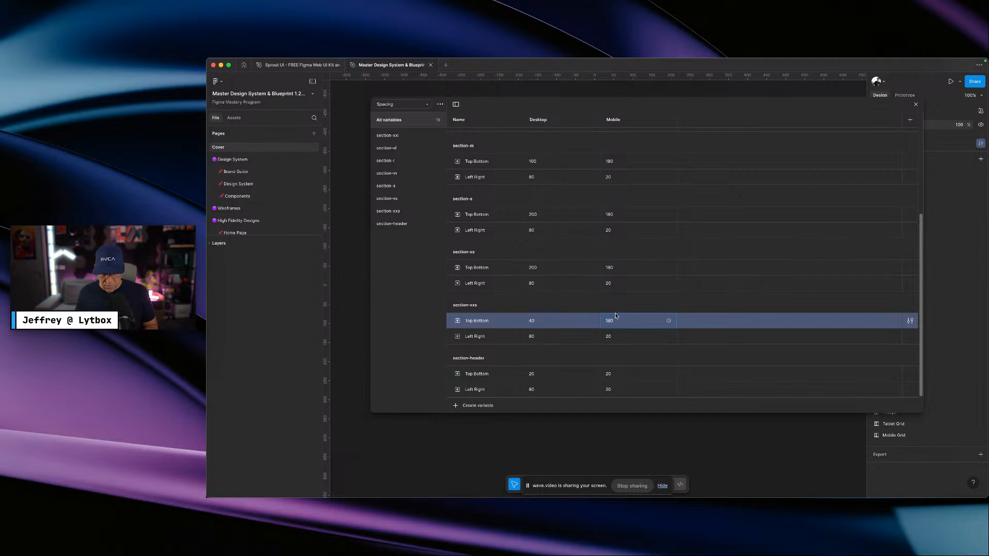
pyautogui.write('40')
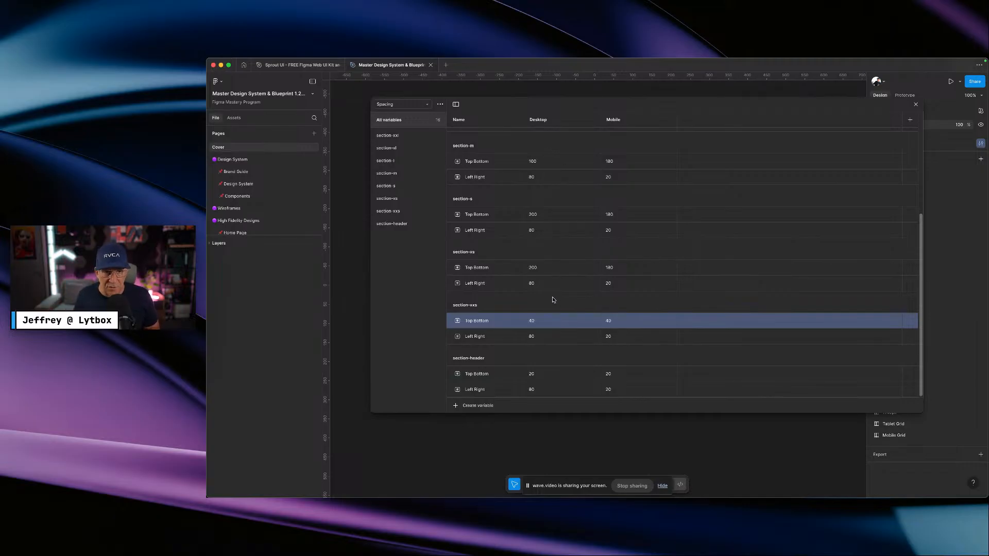
# - Set the section-xs group's Top Bottom spacing to 60 for both Desktop and Mobile
pyautogui.click(533, 270)
pyautogui.write('60')
pyautogui.press('Return')
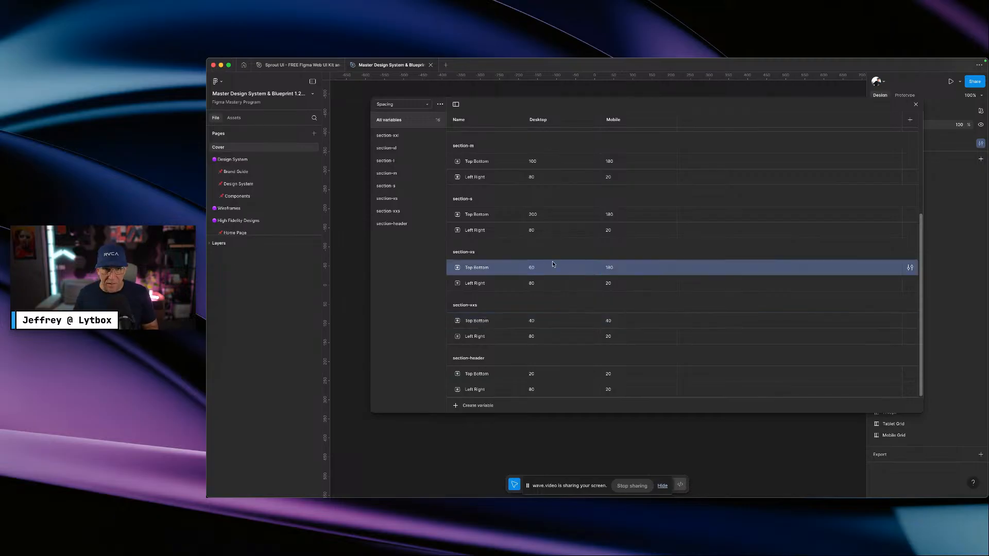
pyautogui.click(611, 269)
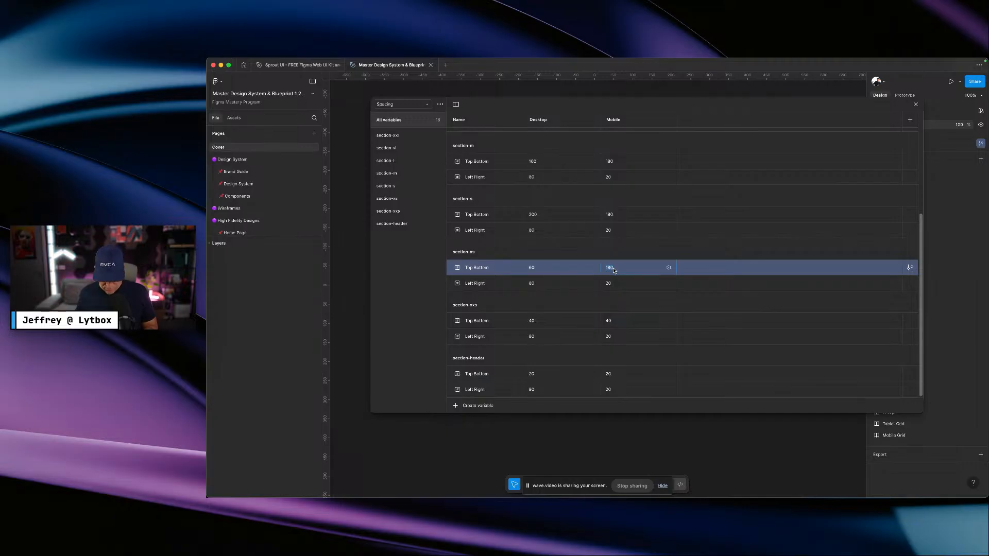
pyautogui.write('60')
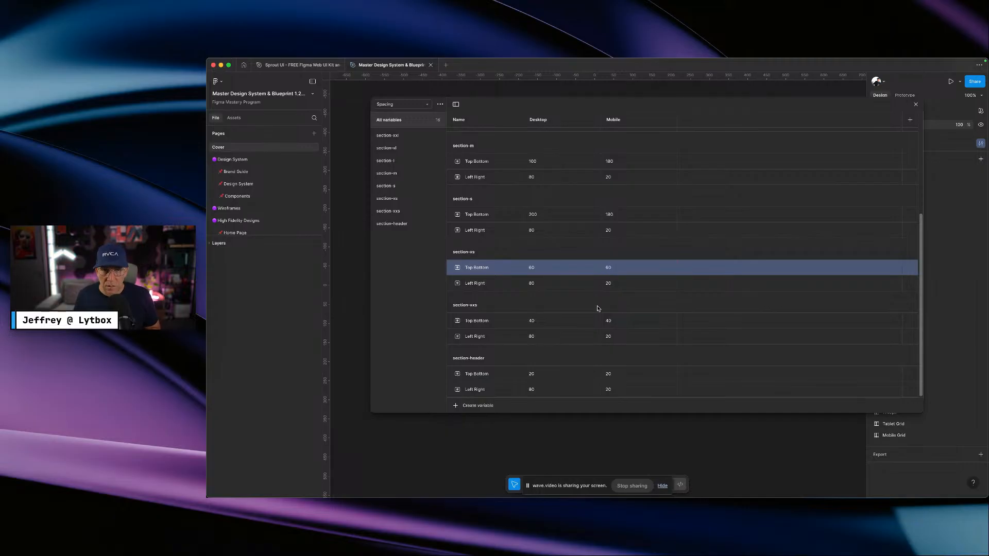
pyautogui.press('Return')
# - Set the section-s group's Top Bottom spacing to 80 for both Desktop and Mobile
pyautogui.scroll(1, 556, 299)
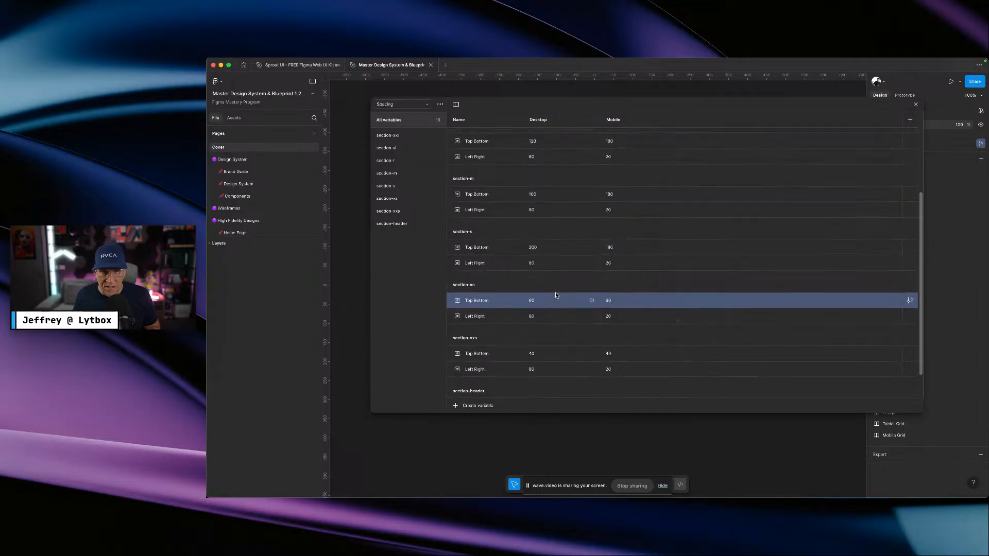
pyautogui.scroll(3, 555, 292)
pyautogui.click(538, 272)
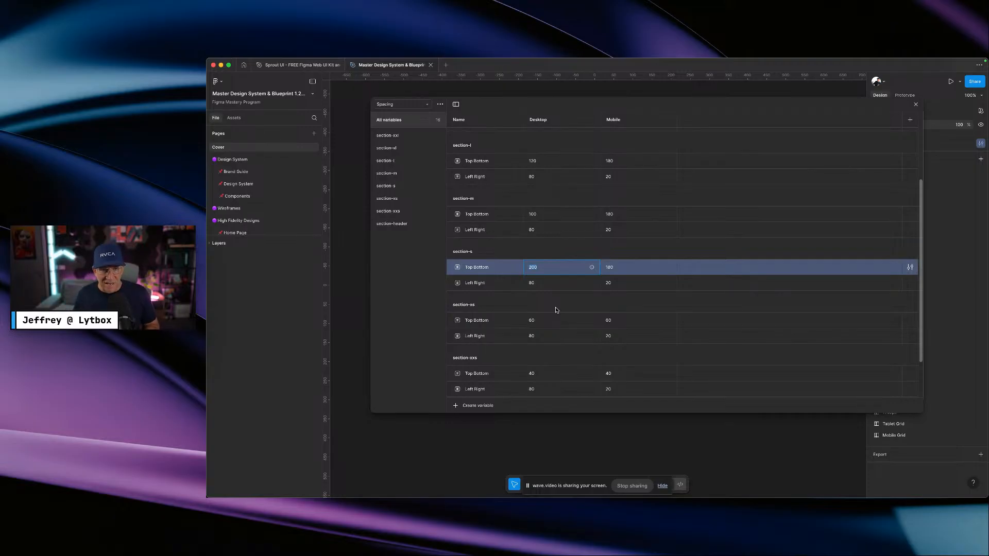
pyautogui.write('80')
pyautogui.press('Return')
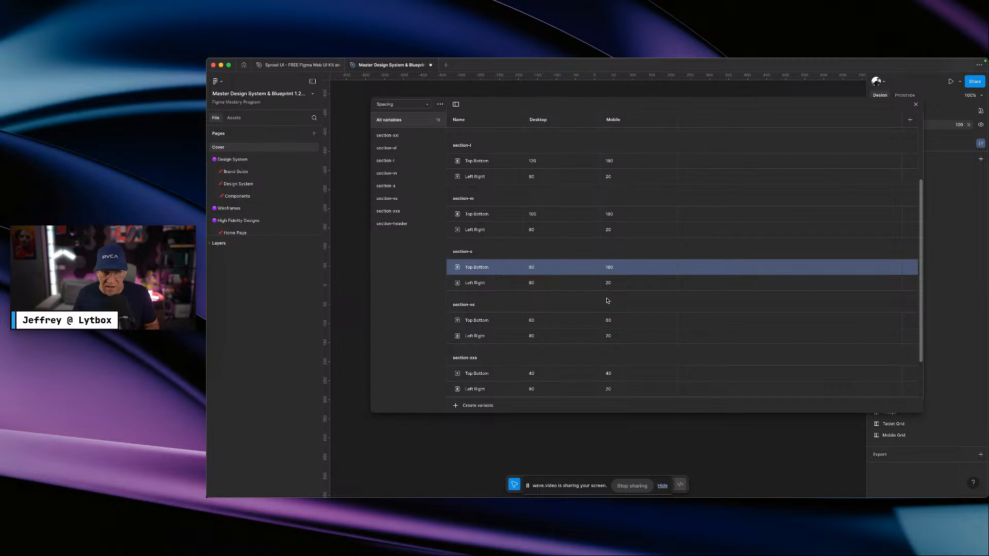
pyautogui.doubleClick(612, 272)
pyautogui.write('80')
pyautogui.press('Return')
# - Set the section-m group's Mobile Top Bottom spacing to 100
pyautogui.scroll(1, 617, 301)
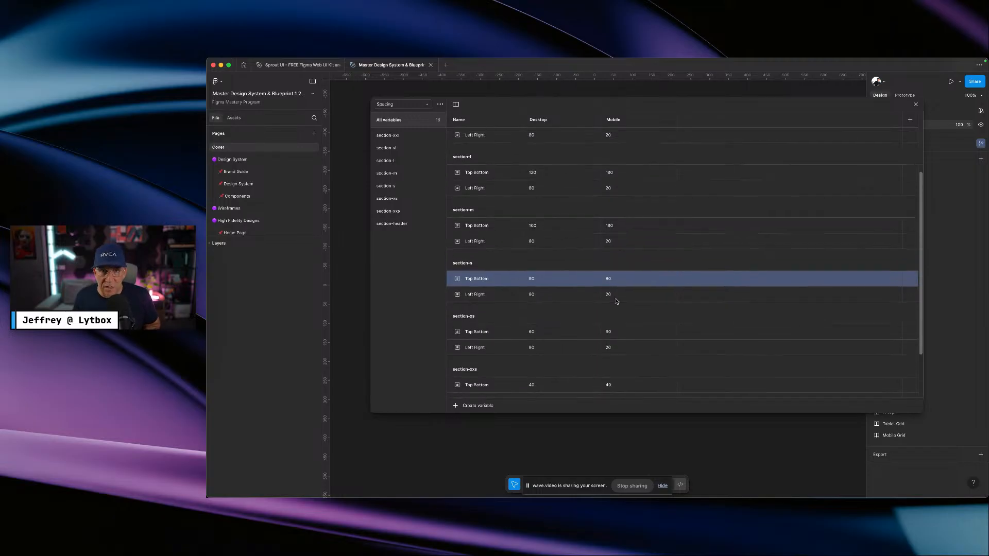
pyautogui.scroll(4, 616, 302)
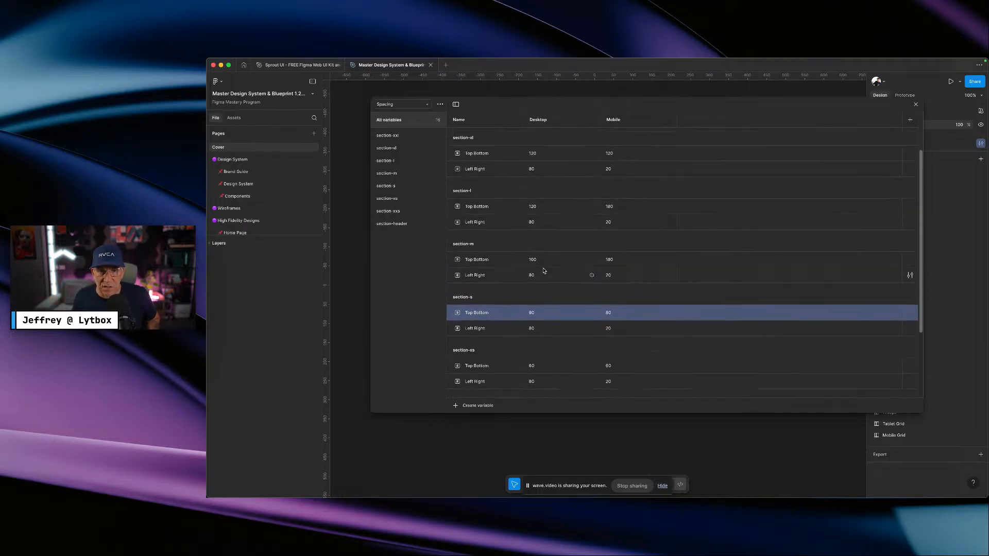
pyautogui.doubleClick(614, 262)
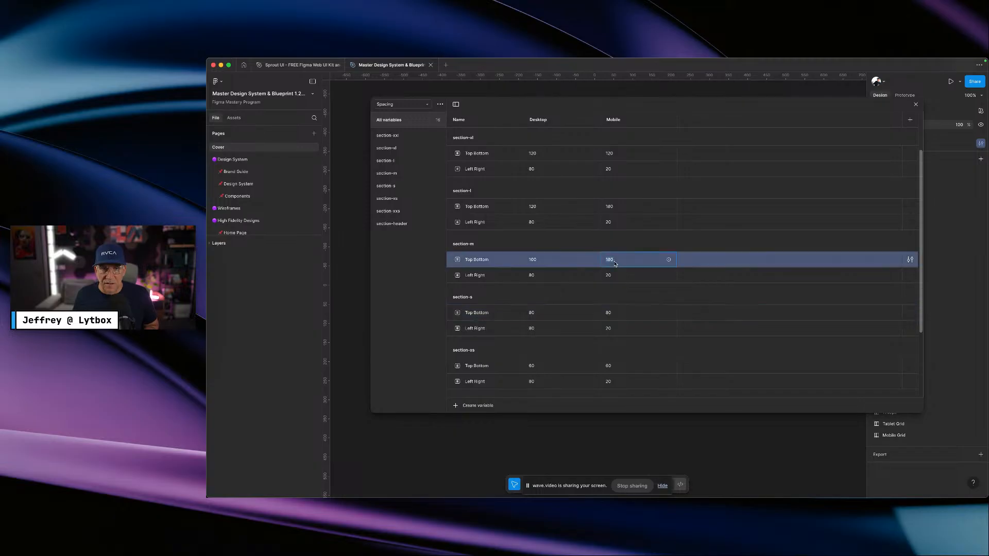
pyautogui.write('1')
pyautogui.press('Return')
# - Set the section-l group's Mobile Top Bottom spacing to 120
pyautogui.scroll(1, 543, 263)
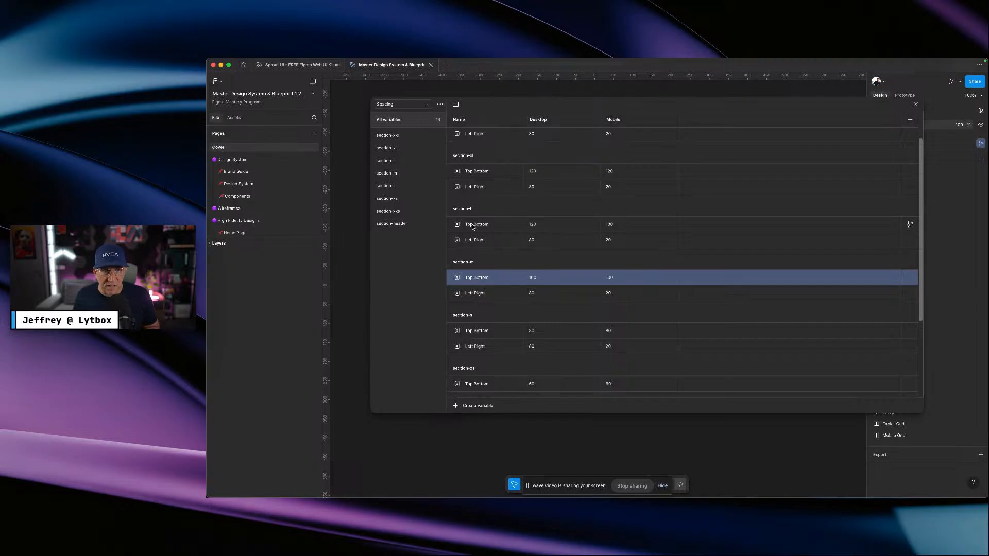
pyautogui.click(610, 226)
pyautogui.click(610, 226)
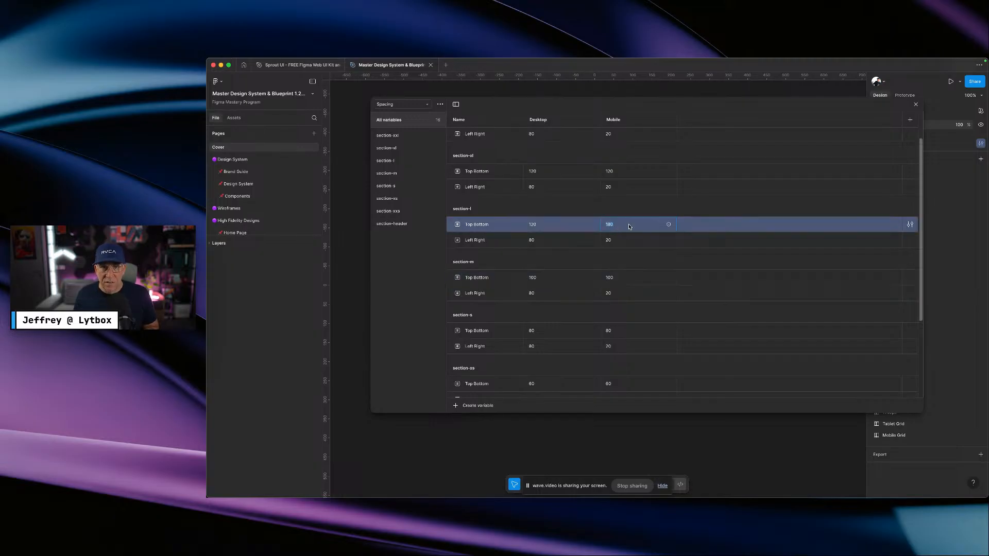
pyautogui.write('1')
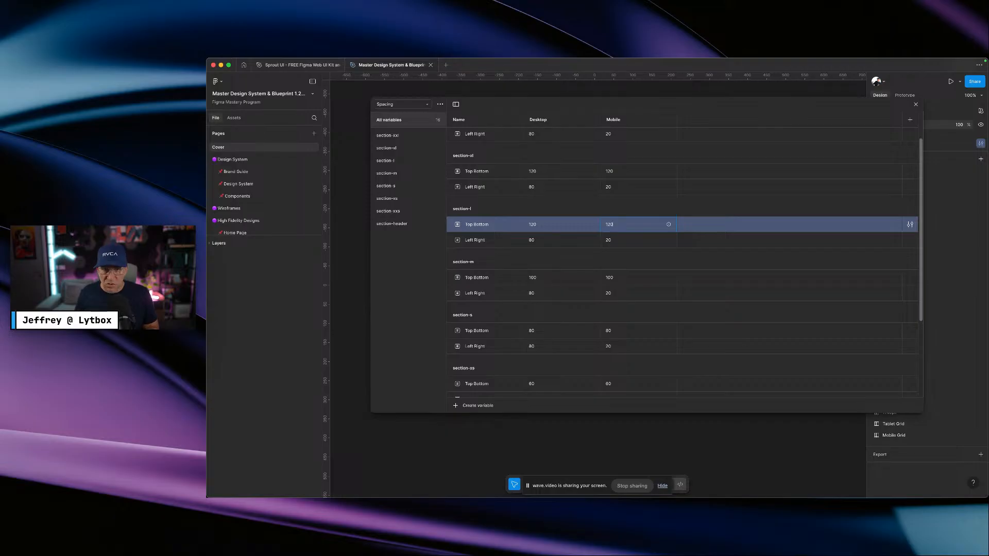
# - Check the section-xxl group's Top Bottom values and compare them with the other groups in the Spacing collection
pyautogui.scroll(2, 618, 244)
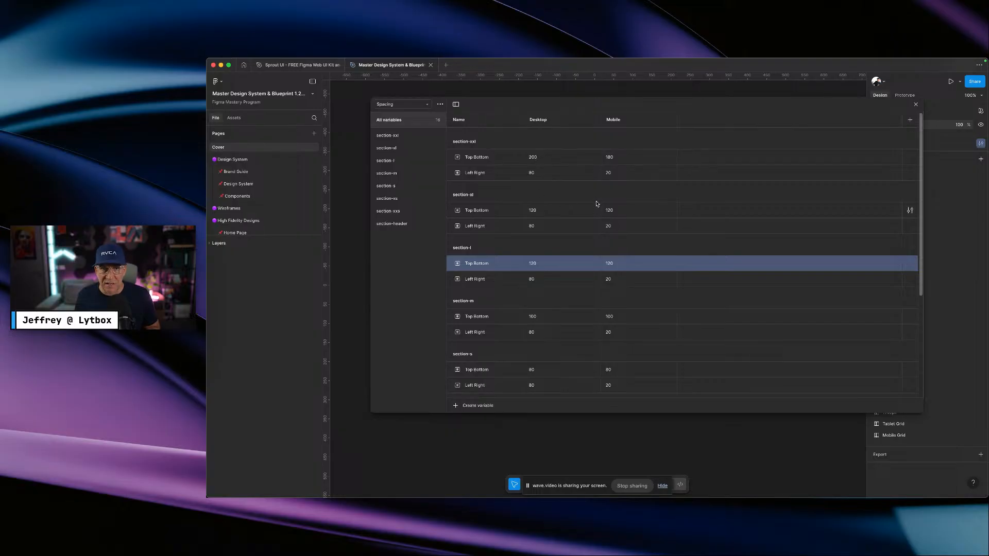
pyautogui.click(533, 159)
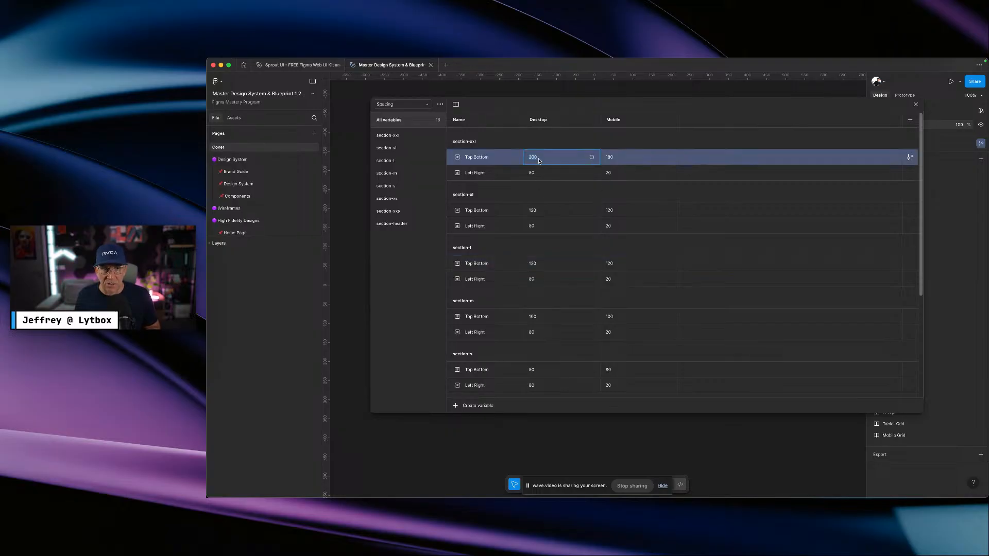
pyautogui.click(612, 160)
pyautogui.scroll(-5, 583, 222)
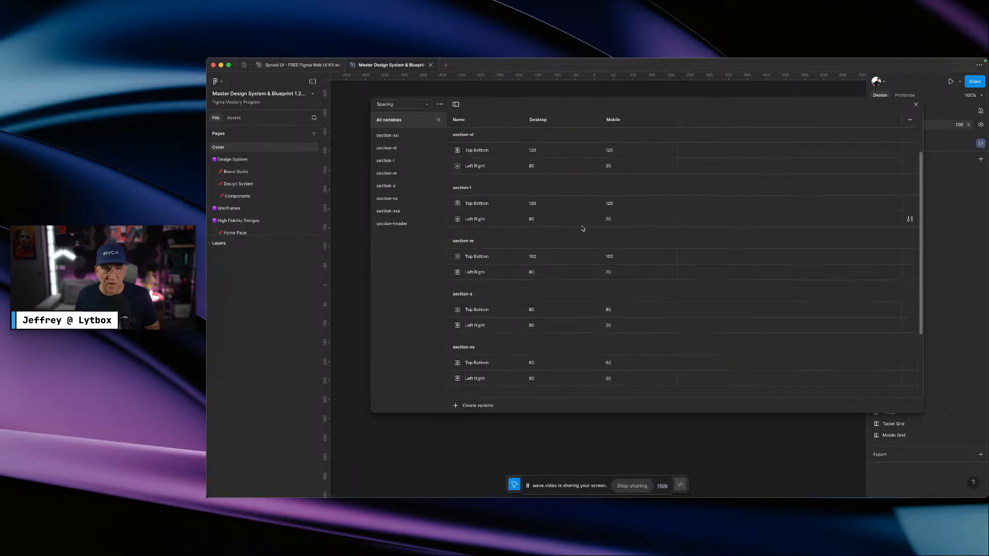
pyautogui.scroll(5, 562, 257)
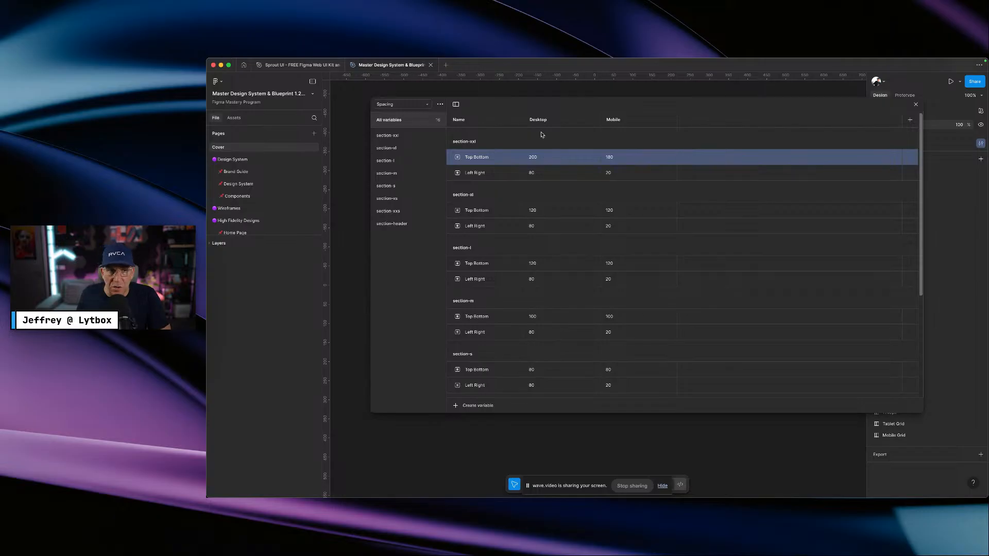
pyautogui.scroll(-2, 474, 144)
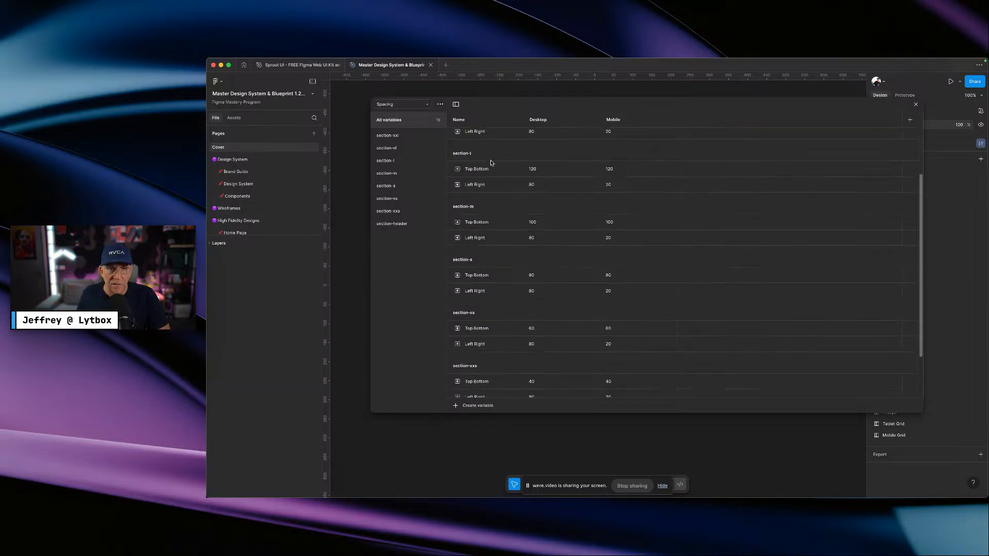
# - Duplicate the section-xxl group in the Spacing collection and move the copy to the start of the group list
pyautogui.scroll(2, 474, 142)
pyautogui.click(387, 136)
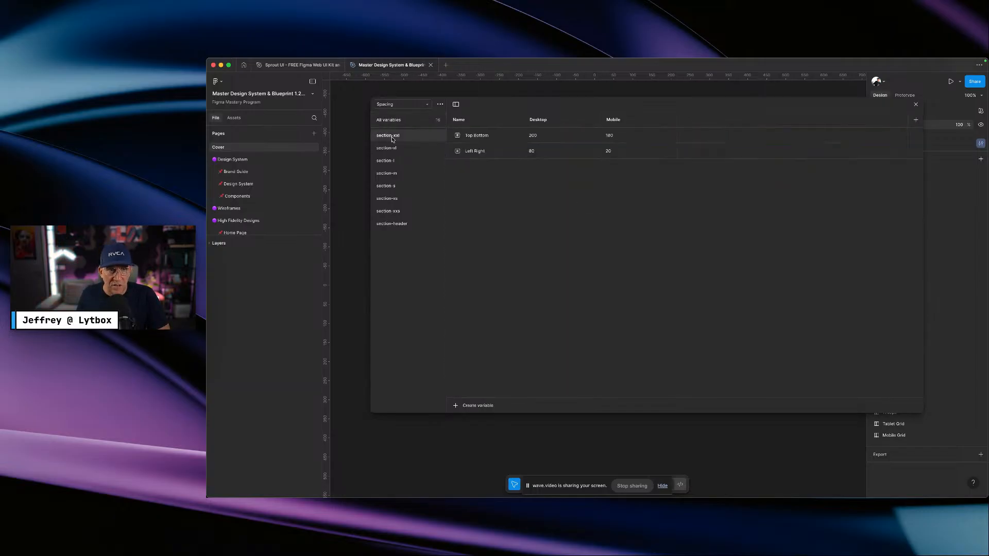
pyautogui.rightClick(397, 137)
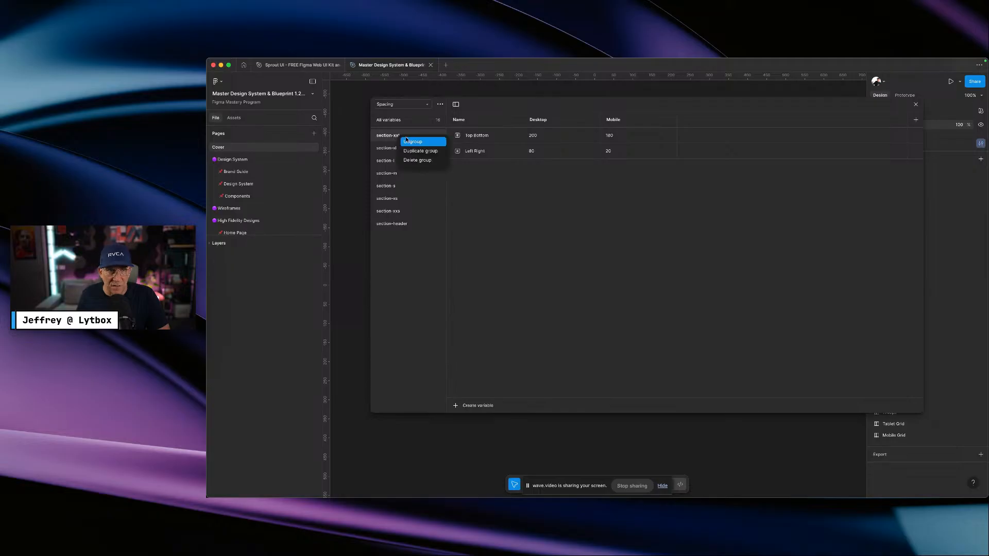
pyautogui.click(413, 152)
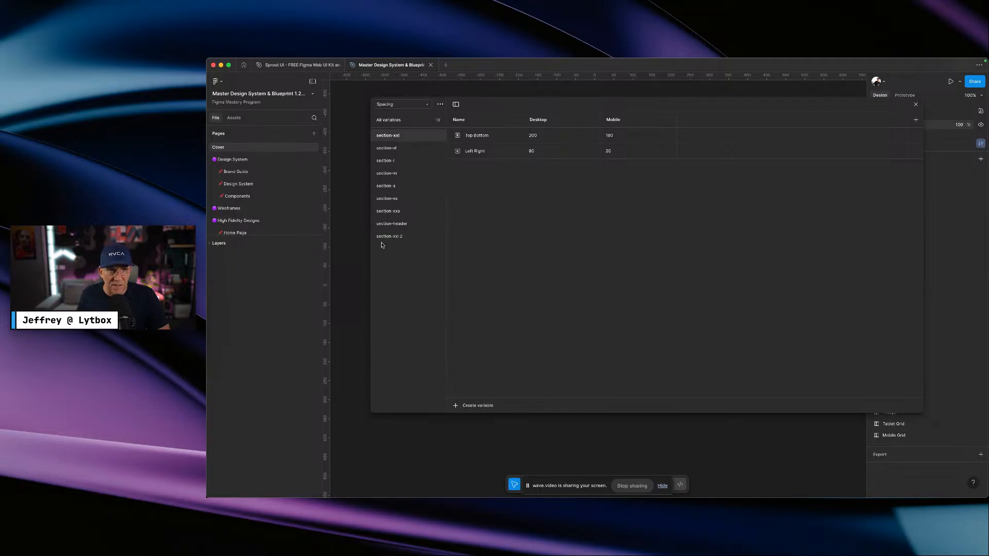
pyautogui.moveTo(386, 237); pyautogui.dragTo(393, 138)
# - Rename the duplicated section-xxl group as section-banner
pyautogui.doubleClick(393, 137)
pyautogui.write('8')
pyautogui.write('section')
pyautogui.write('-banner')
pyautogui.press('Return')
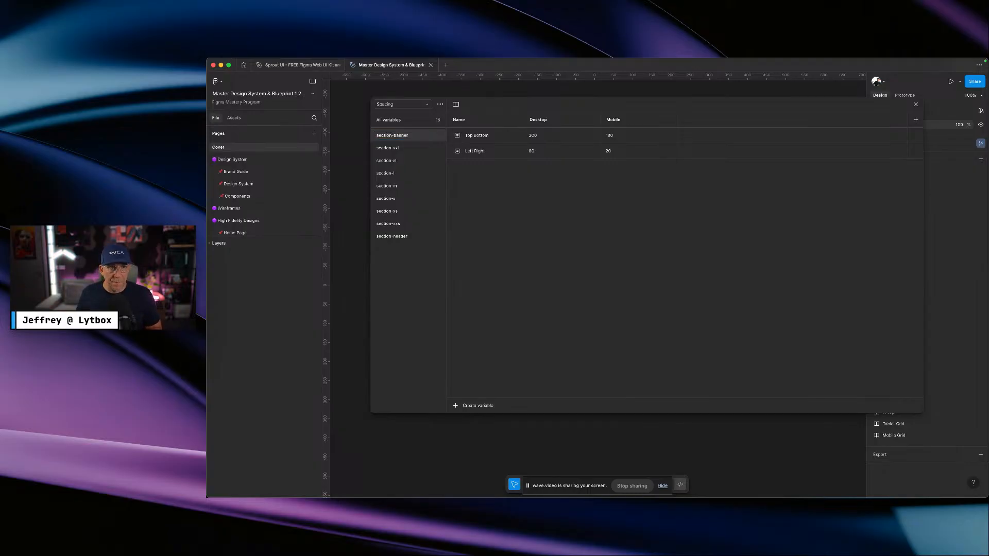
# - Set the section-banner group's Top Bottom spacing to 240 for Desktop and 220 for Mobile
pyautogui.click(536, 138)
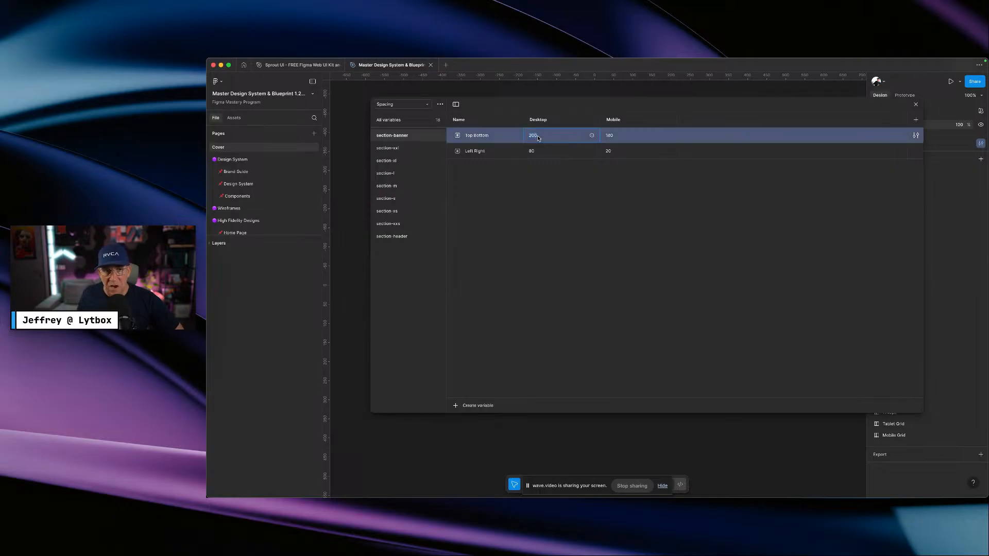
pyautogui.write('240')
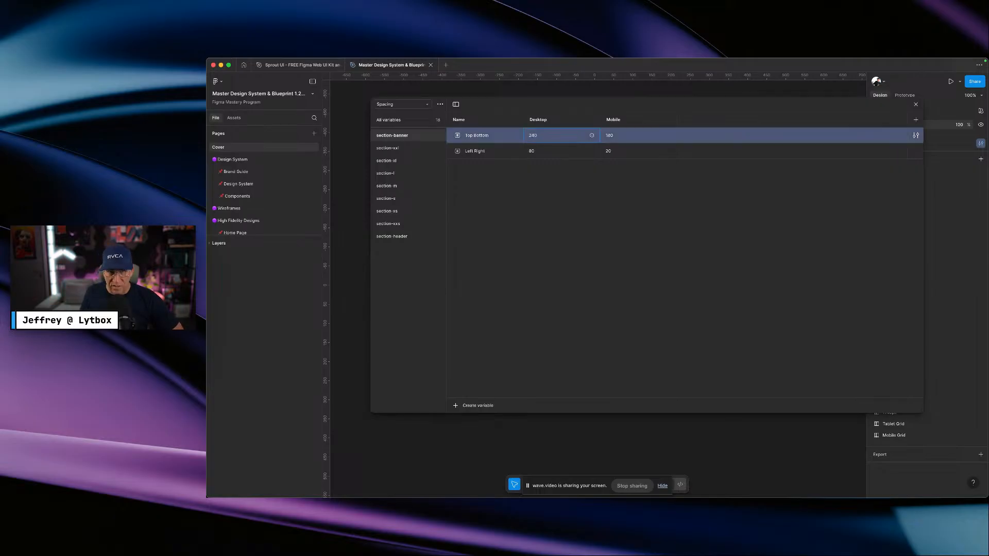
pyautogui.click(612, 138)
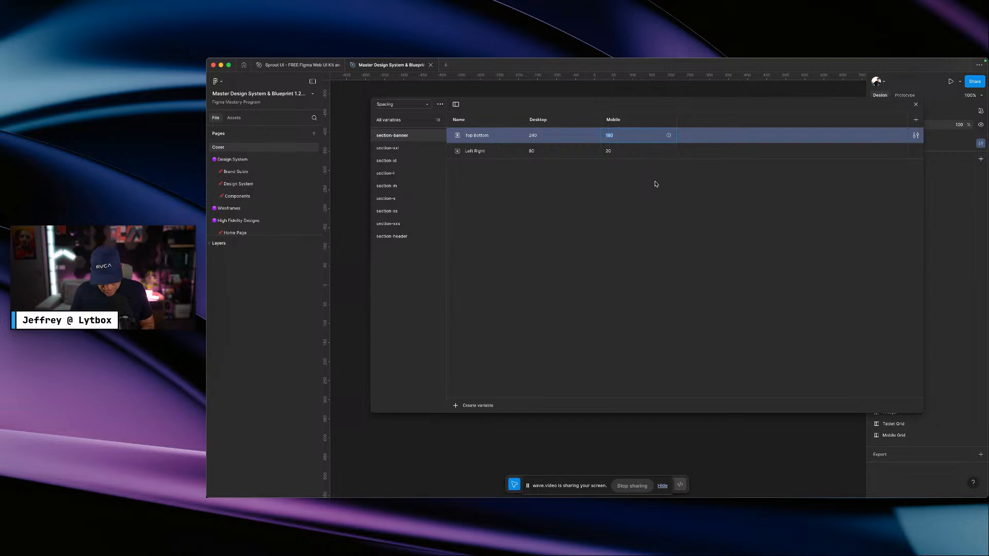
pyautogui.write('2')
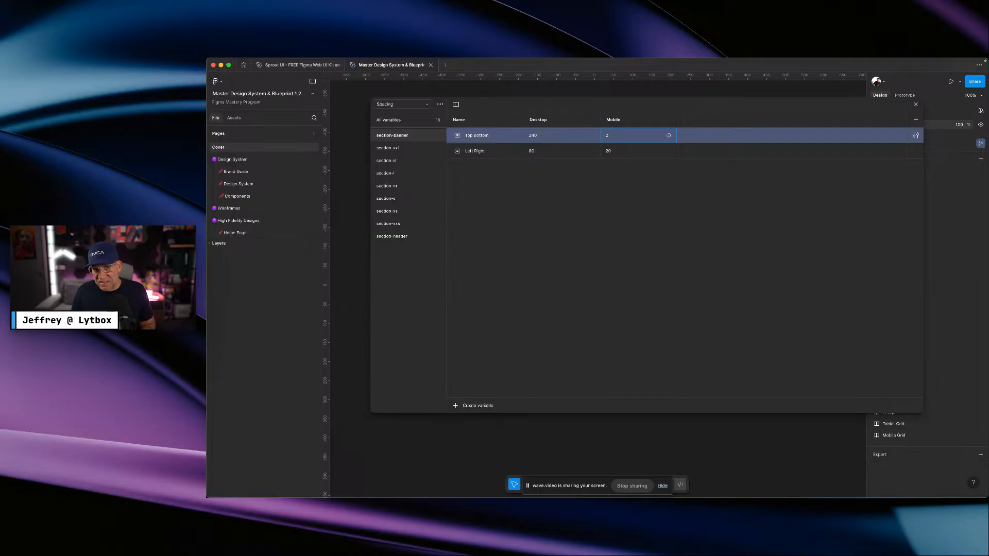
pyautogui.press('Return')
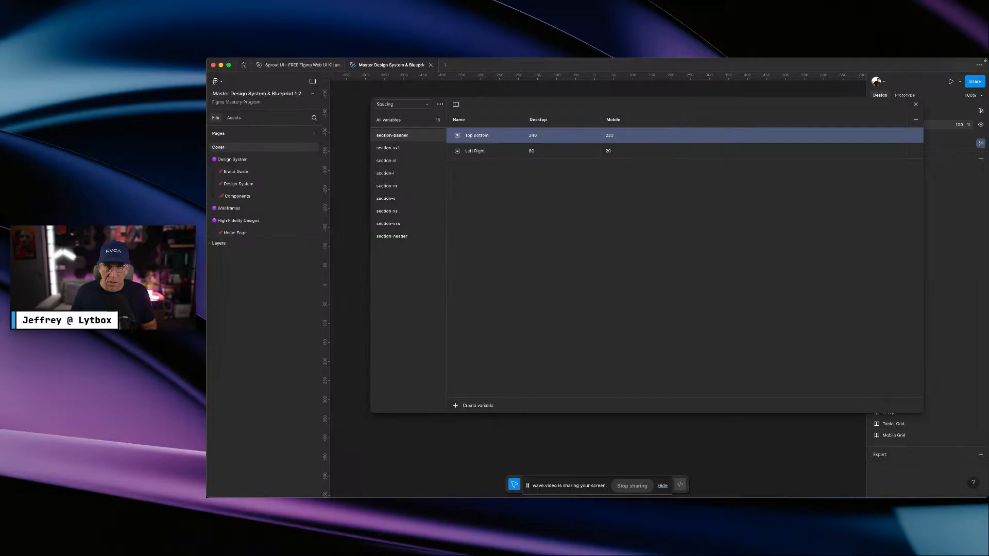
# - Close the variables window, open the Design System page, and review the Manus home page in the browser from the world map up to the hero
pyautogui.click(916, 104)
pyautogui.click(237, 184)
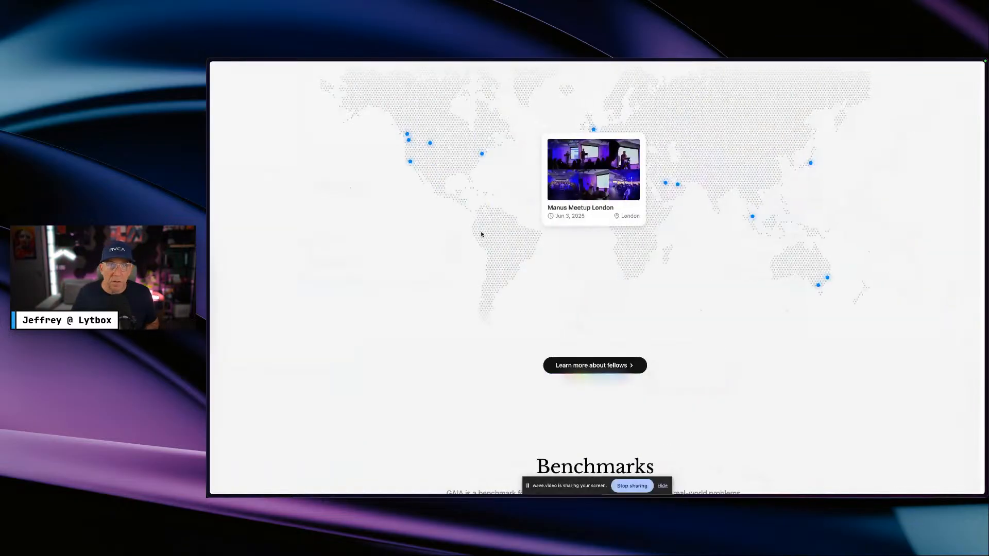
pyautogui.scroll(2, 579, 224)
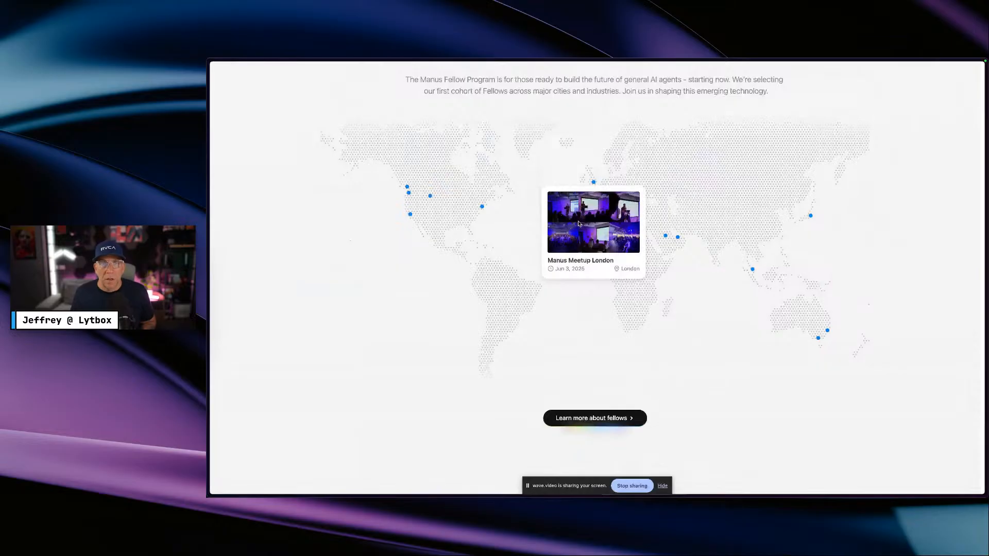
pyautogui.scroll(15, 579, 224)
pyautogui.scroll(6, 581, 225)
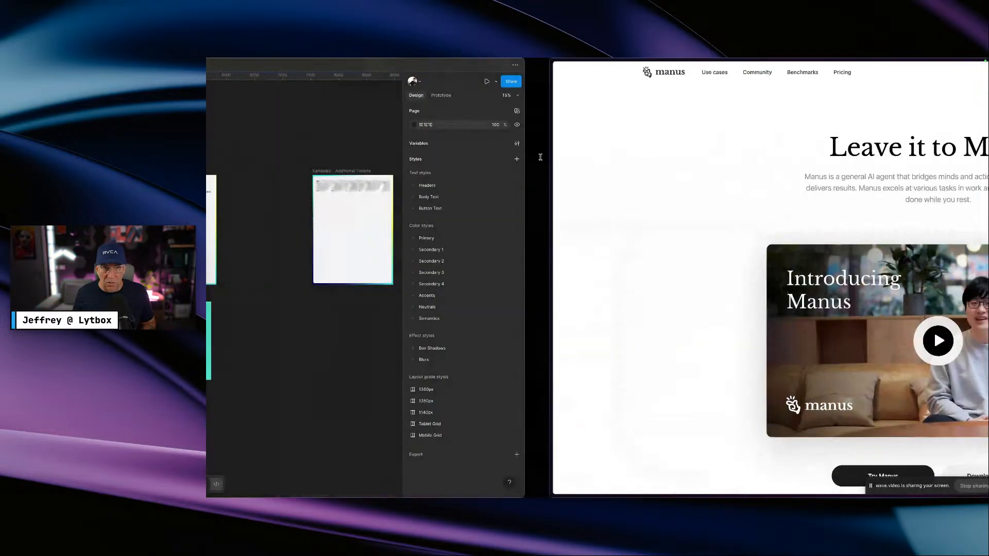
# - Return to Figma and delete the three Additional Secondary color rows (purple, blue and red) from the Colors frame
pyautogui.scroll(5, 439, 208)
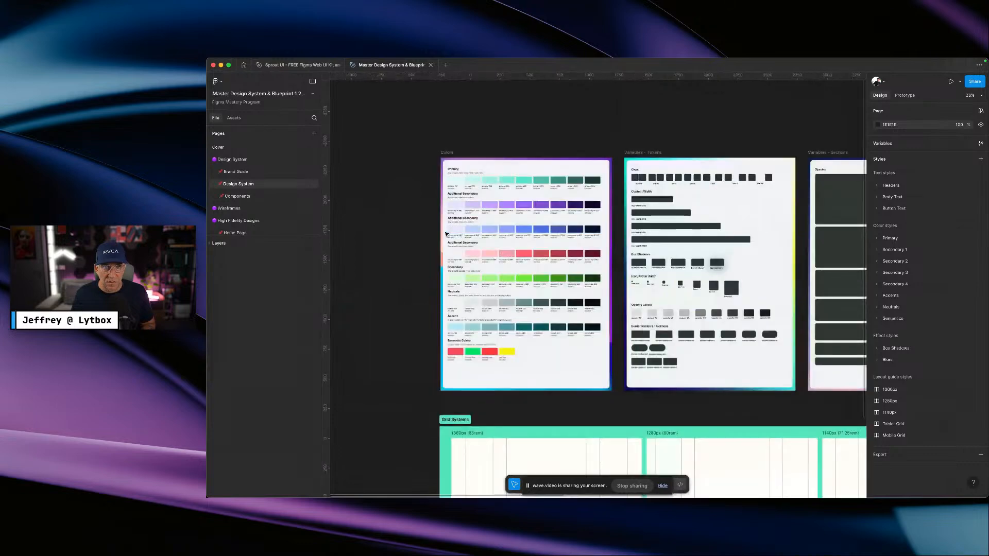
pyautogui.scroll(1, 458, 232)
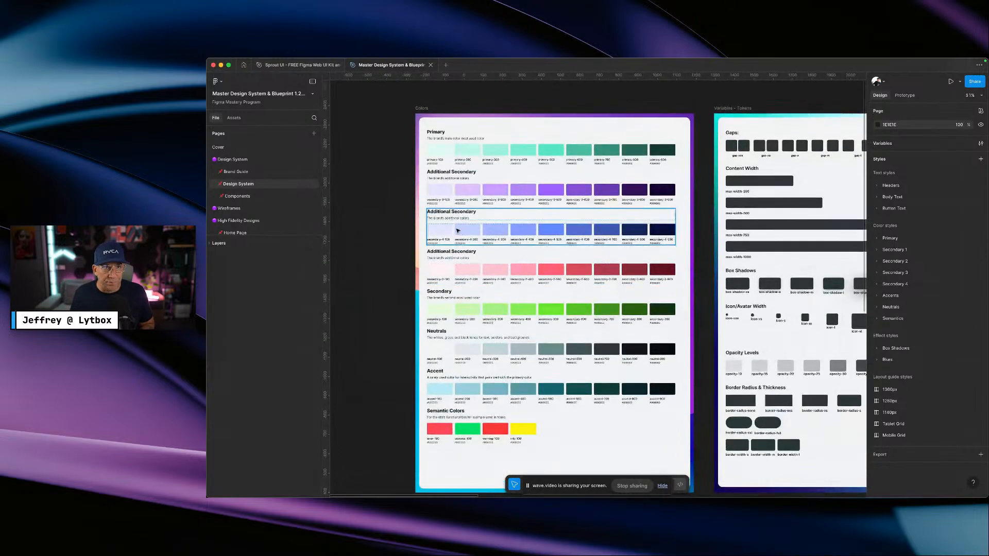
pyautogui.click(454, 183)
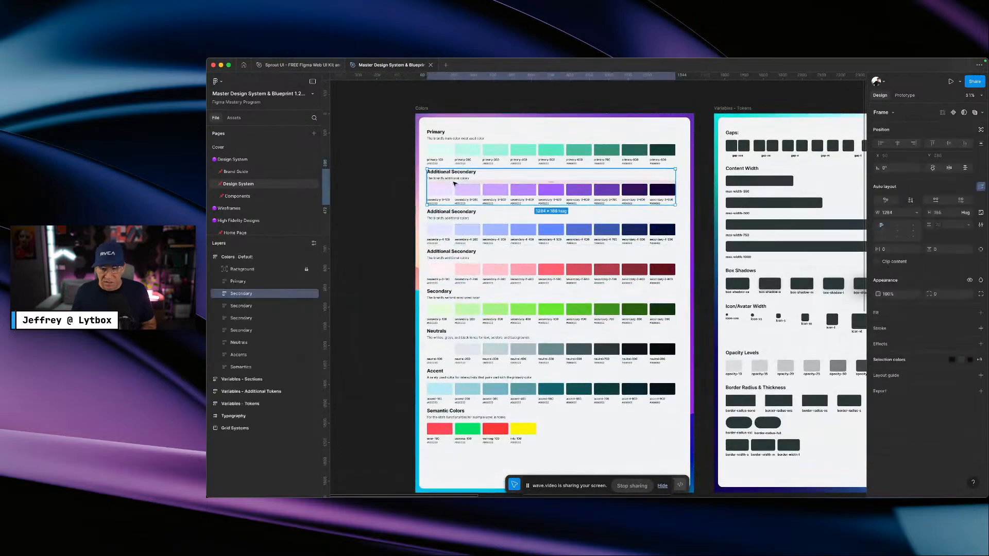
pyautogui.press('Delete')
pyautogui.click(466, 180)
pyautogui.press('Delete')
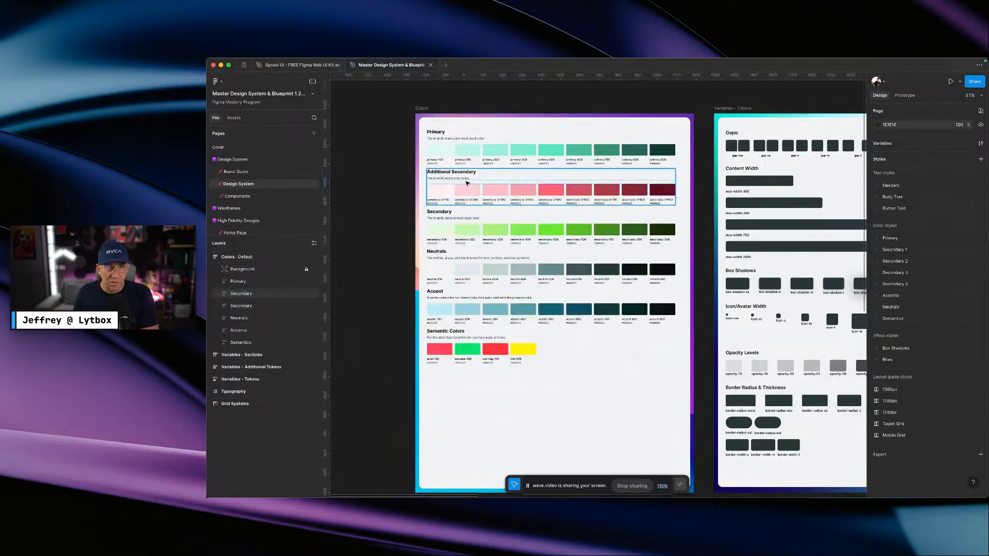
pyautogui.click(474, 175)
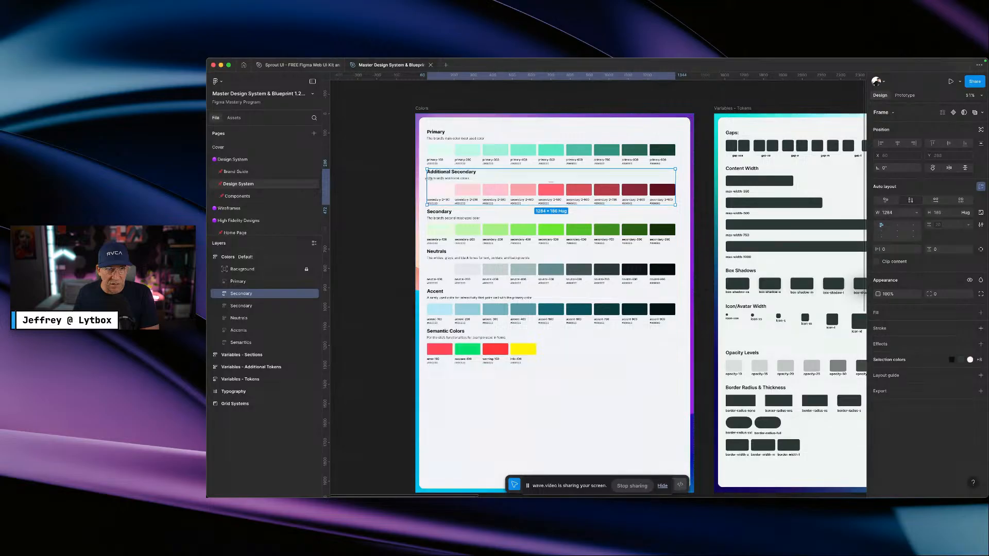
pyautogui.press('Delete')
# - Delete the green Secondary row and the Primary row from the Colors frame
pyautogui.click(448, 178)
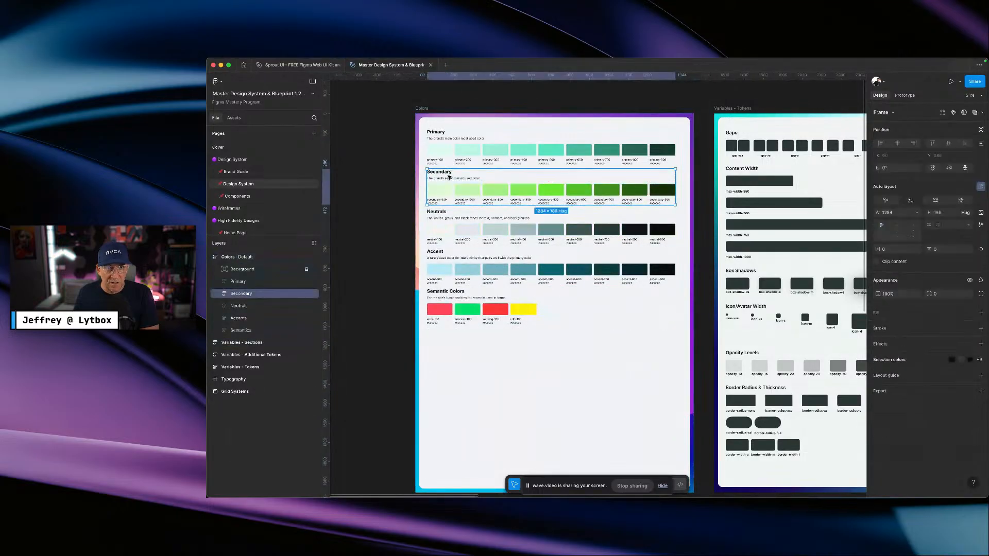
pyautogui.press('Delete')
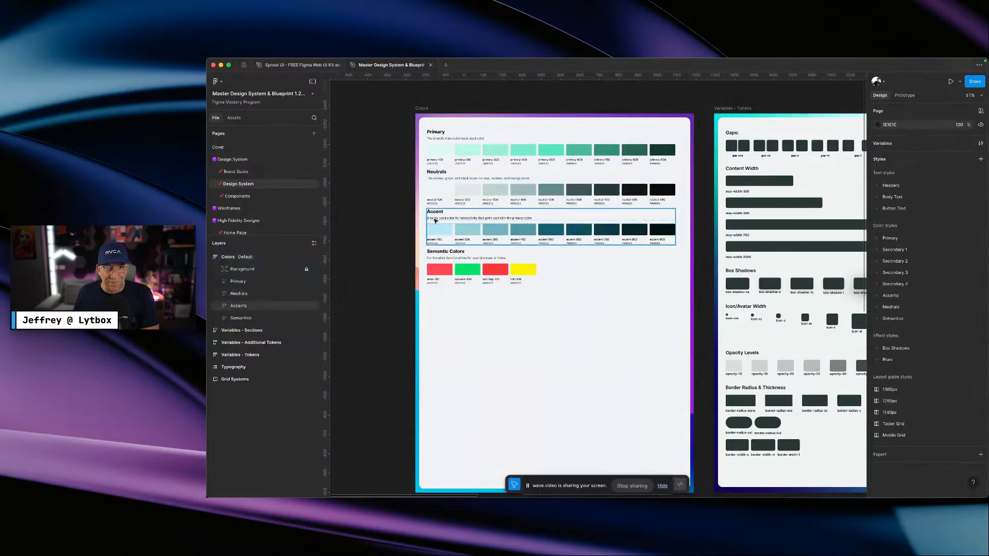
pyautogui.click(457, 139)
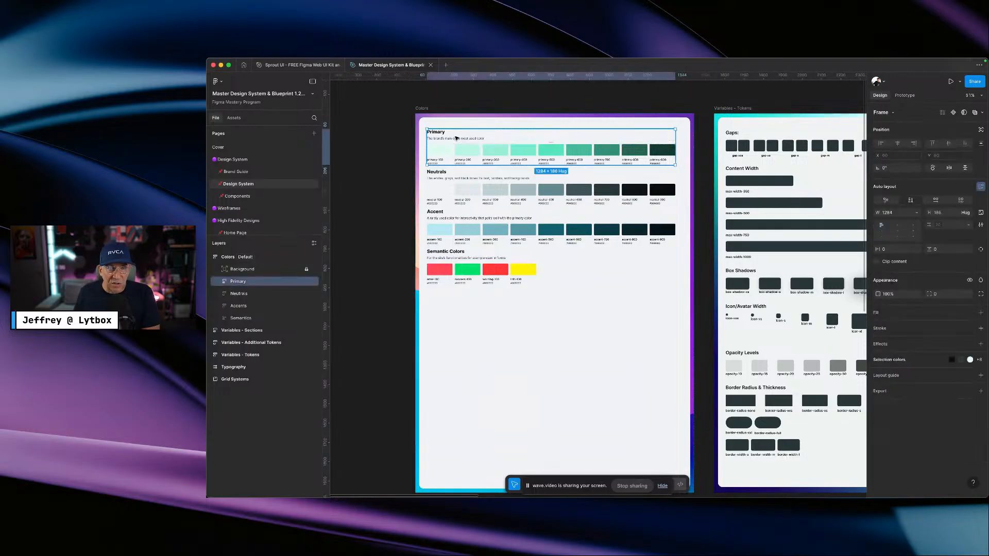
pyautogui.press('Delete')
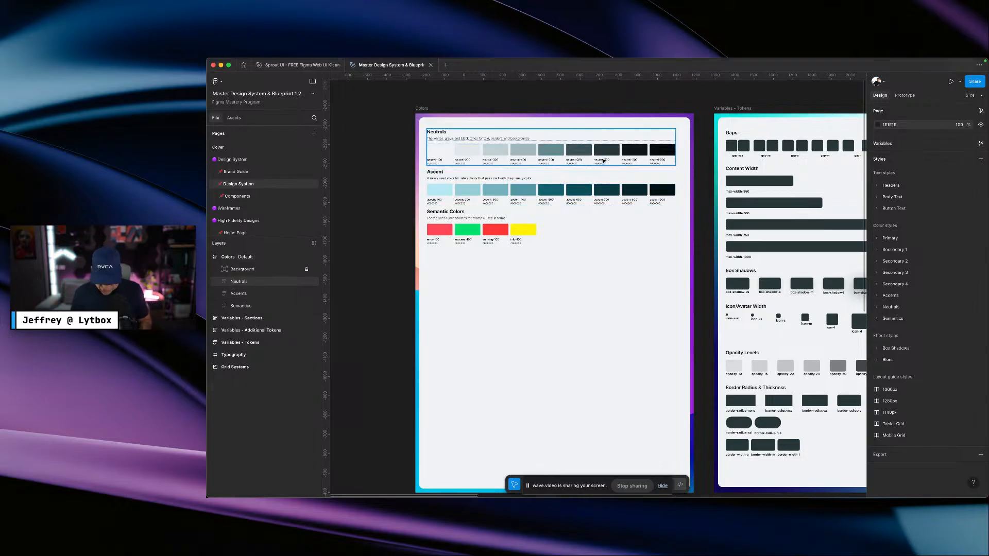
# - Switch to the Manus website and examine the "Leave it to Manus" headline and the use case sections for their color usage
pyautogui.hotkey('ctrl', 'Right')
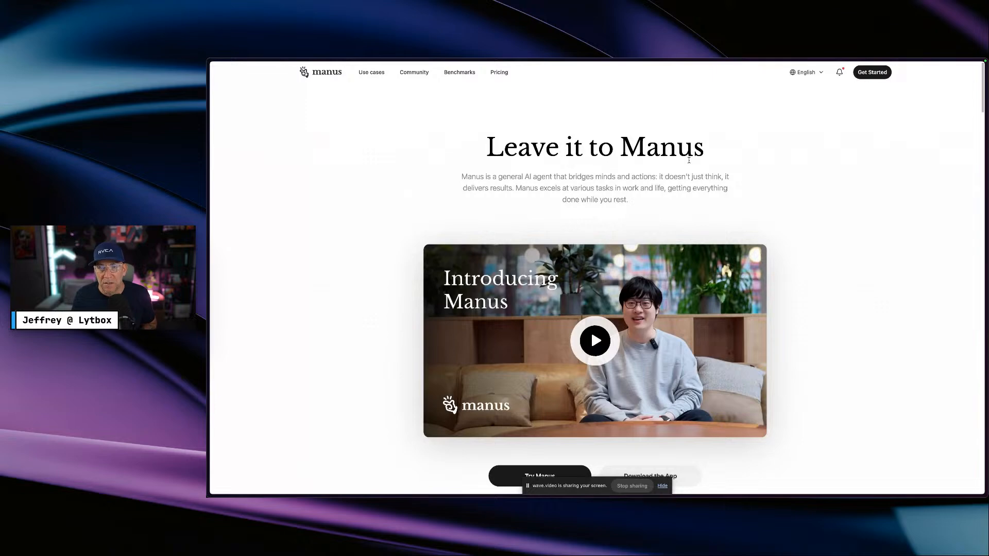
pyautogui.moveTo(705, 149); pyautogui.dragTo(526, 150)
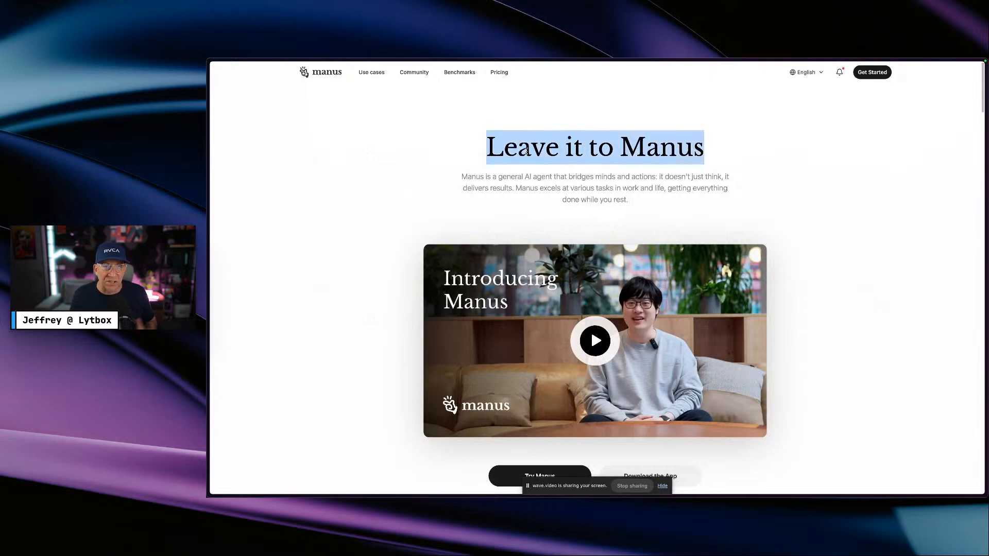
pyautogui.click(501, 137)
pyautogui.moveTo(488, 147); pyautogui.dragTo(705, 149)
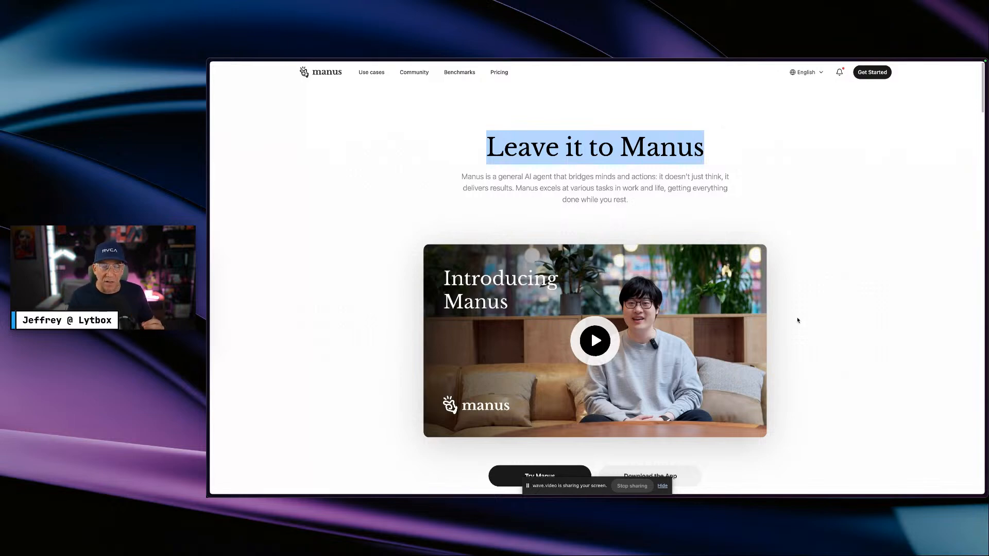
pyautogui.scroll(-10, 760, 335)
pyautogui.scroll(-9, 761, 336)
pyautogui.scroll(4, 766, 344)
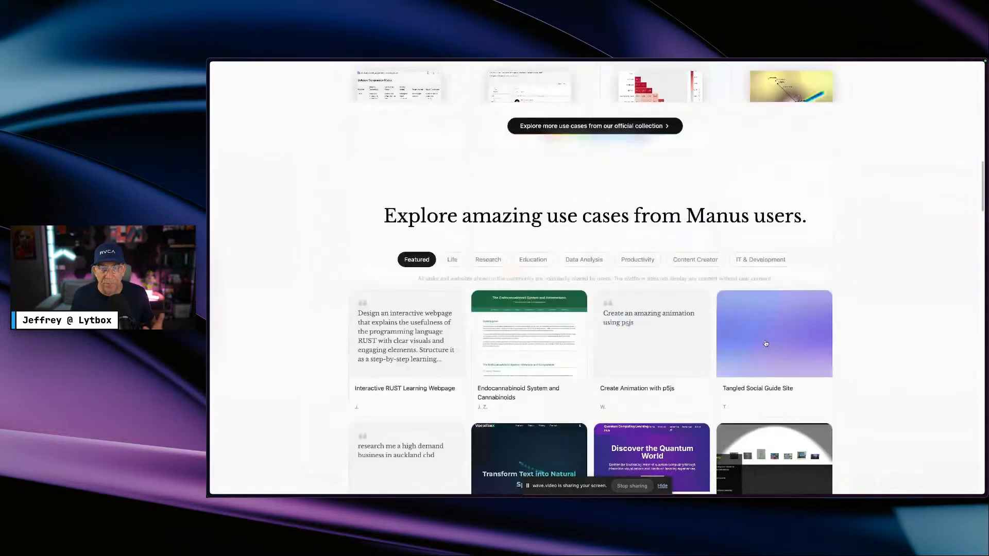
pyautogui.scroll(15, 766, 343)
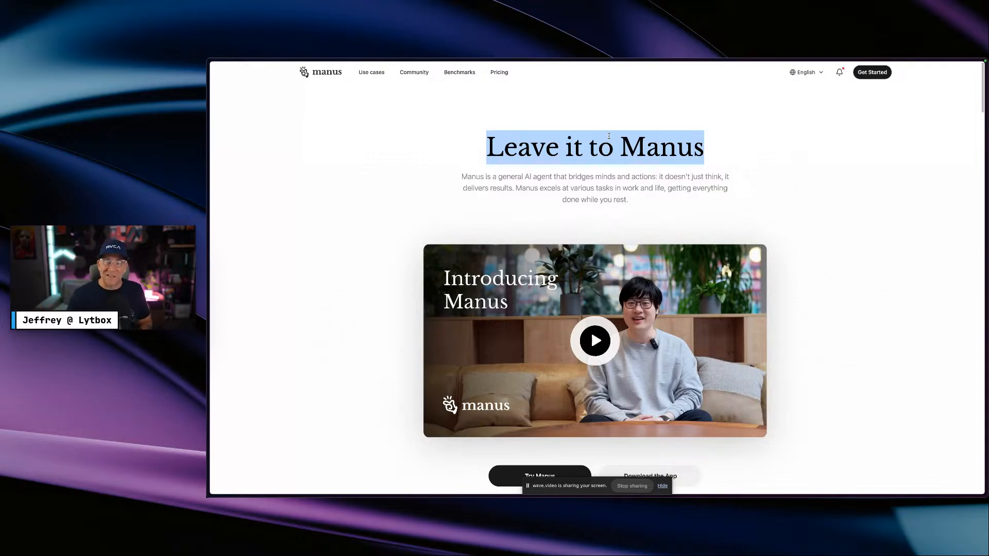
# - Switch back to Figma, select the Colors frame with free canvas beside it, and hide the screen-sharing notice
pyautogui.hotkey('ctrl', 'Left')
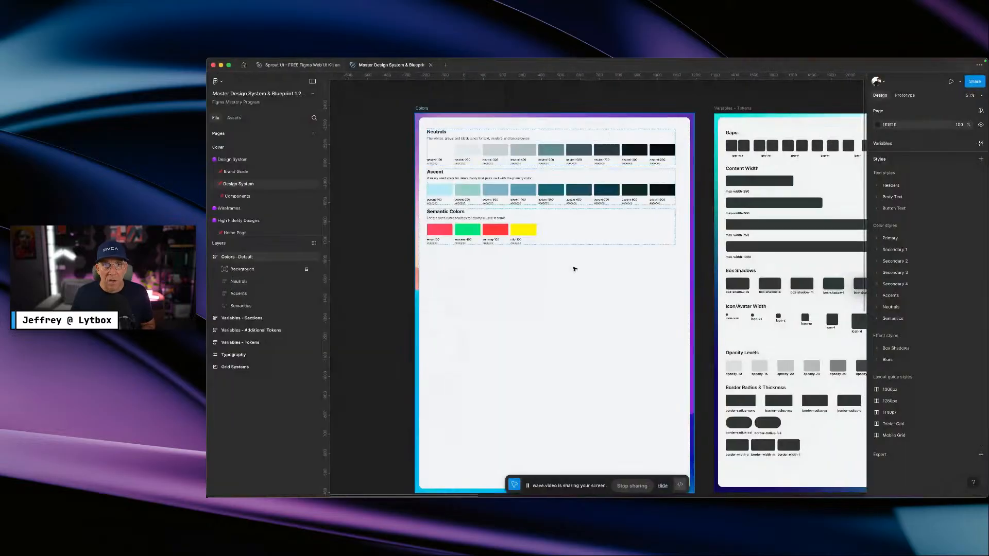
pyautogui.click(574, 269)
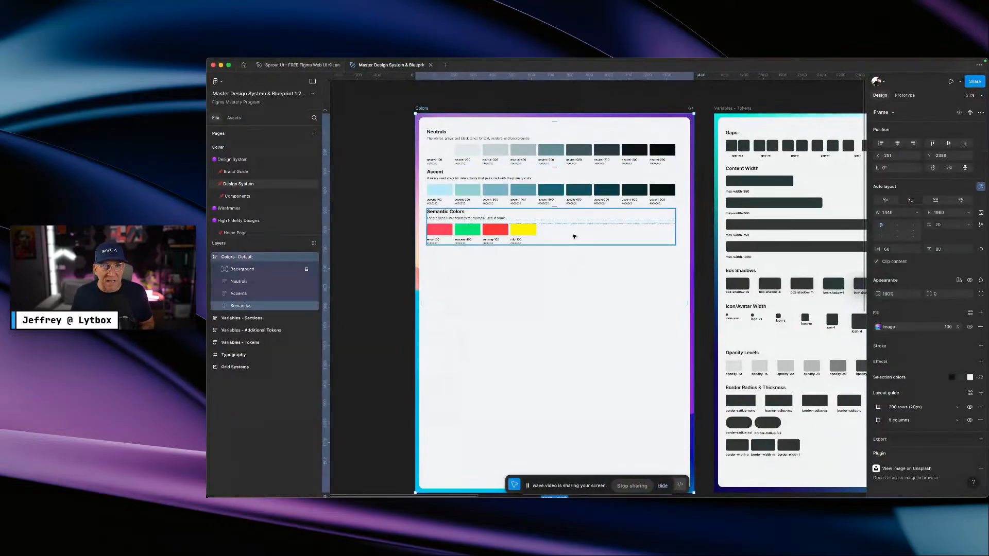
pyautogui.hscroll(-3, 574, 236)
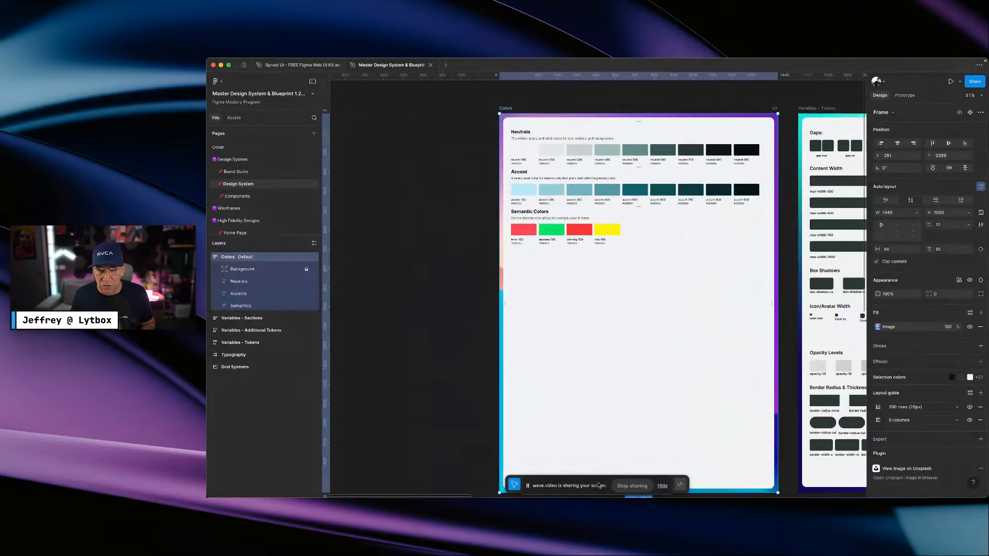
pyautogui.click(586, 481)
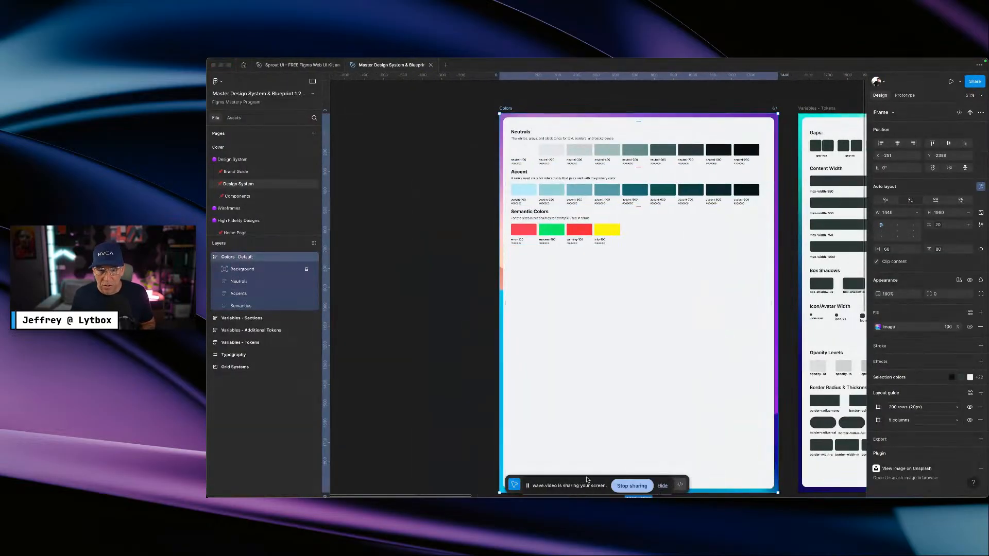
pyautogui.click(662, 486)
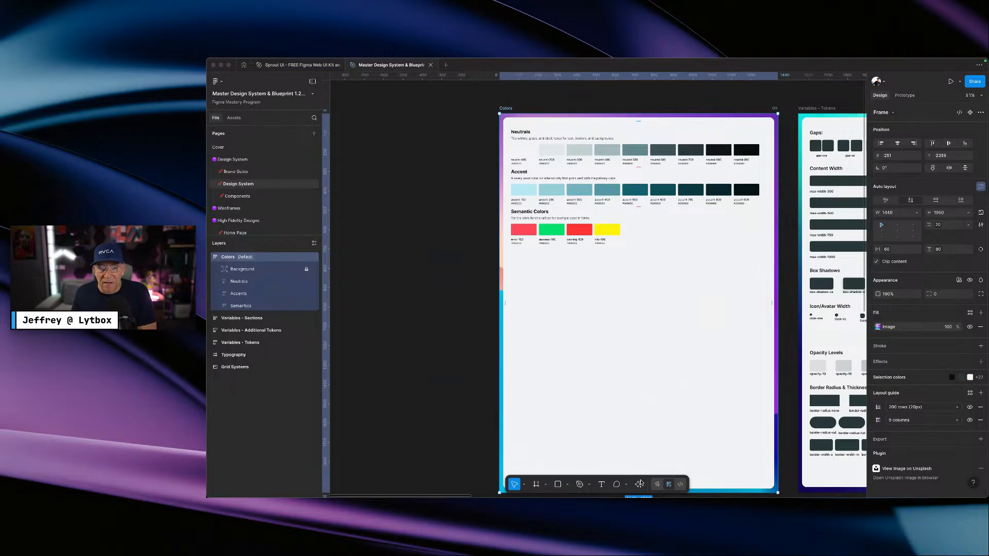
# - Run the Color Shades plugin and place its window on the empty canvas beside the Colors frame
pyautogui.rightClick(437, 339)
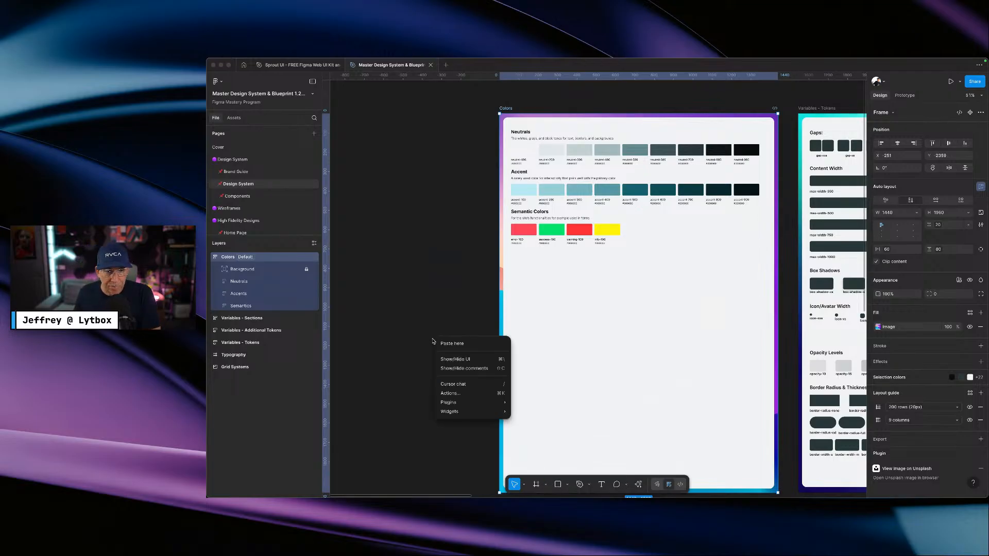
pyautogui.moveTo(452, 405)
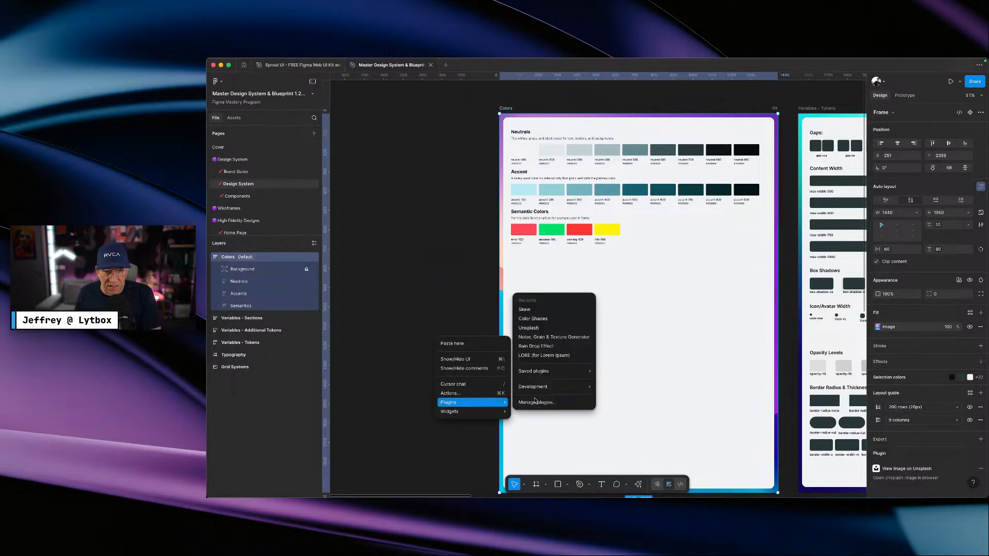
pyautogui.click(527, 319)
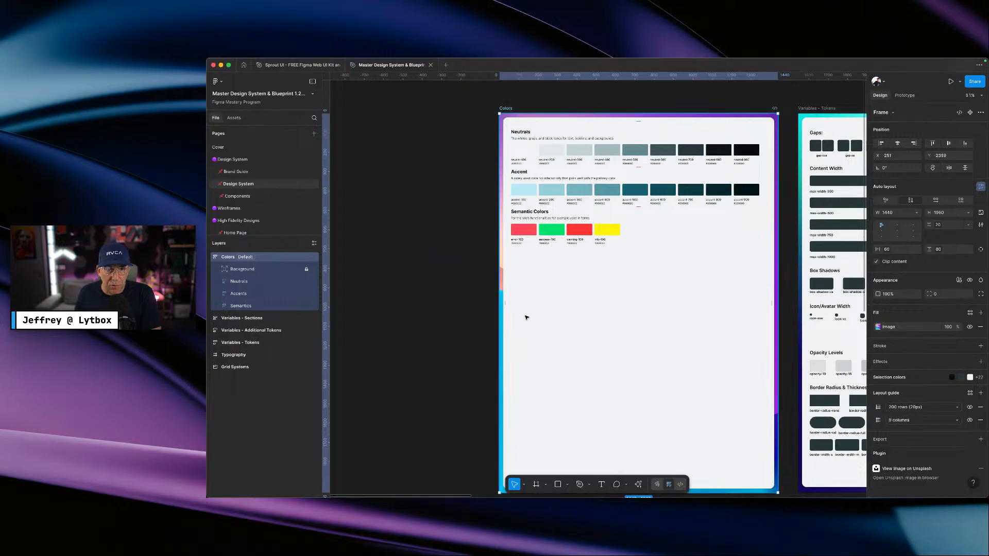
pyautogui.moveTo(359, 95); pyautogui.dragTo(433, 120)
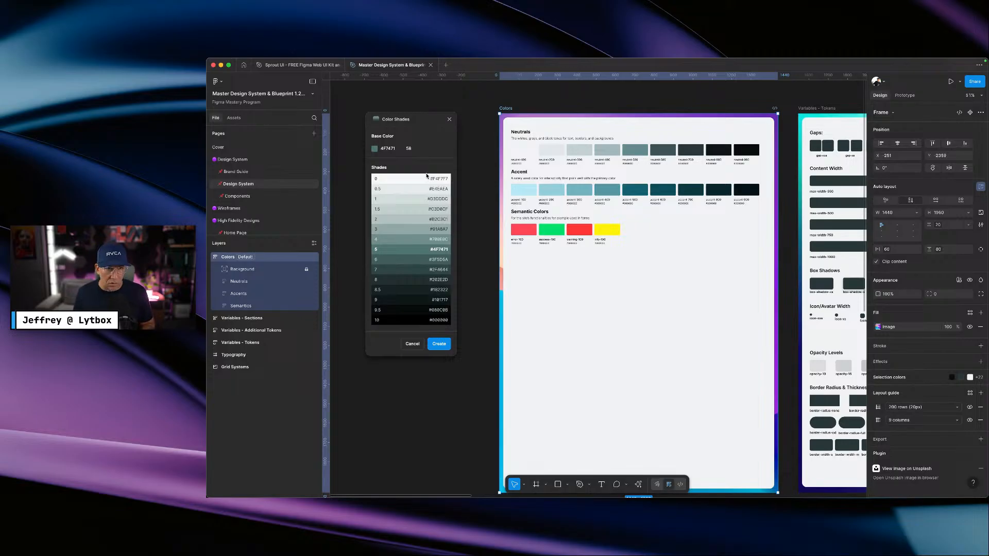
# - Switch to the Manus website and inspect the description paragraph below the "Leave it to Manus" headline in Developer Tools
pyautogui.hotkey('ctrl', 'Right')
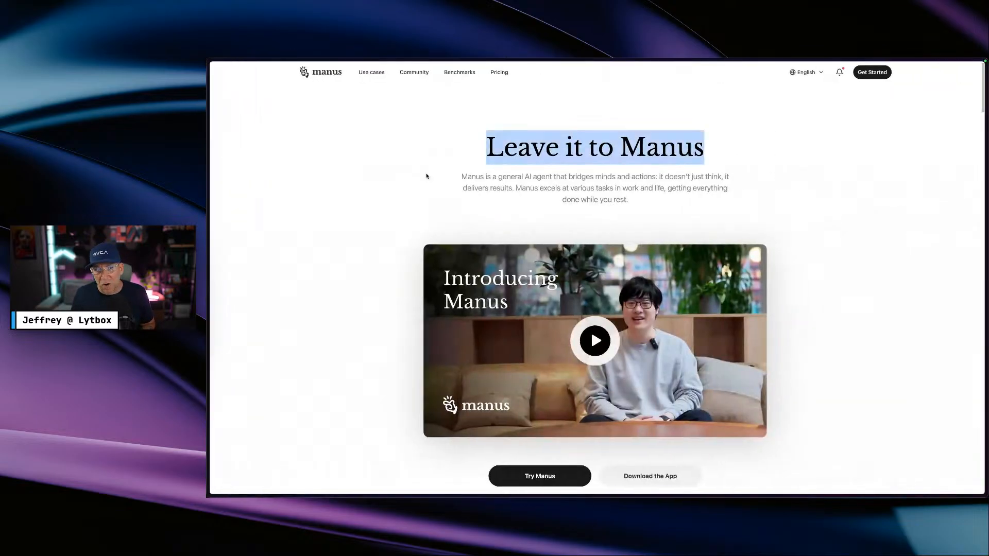
pyautogui.click(496, 128)
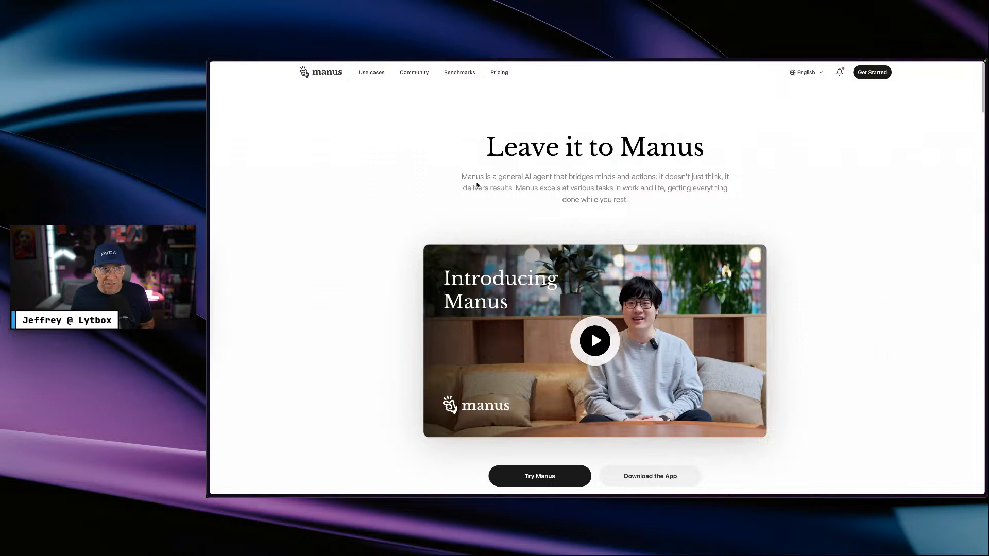
pyautogui.moveTo(462, 178); pyautogui.dragTo(638, 206)
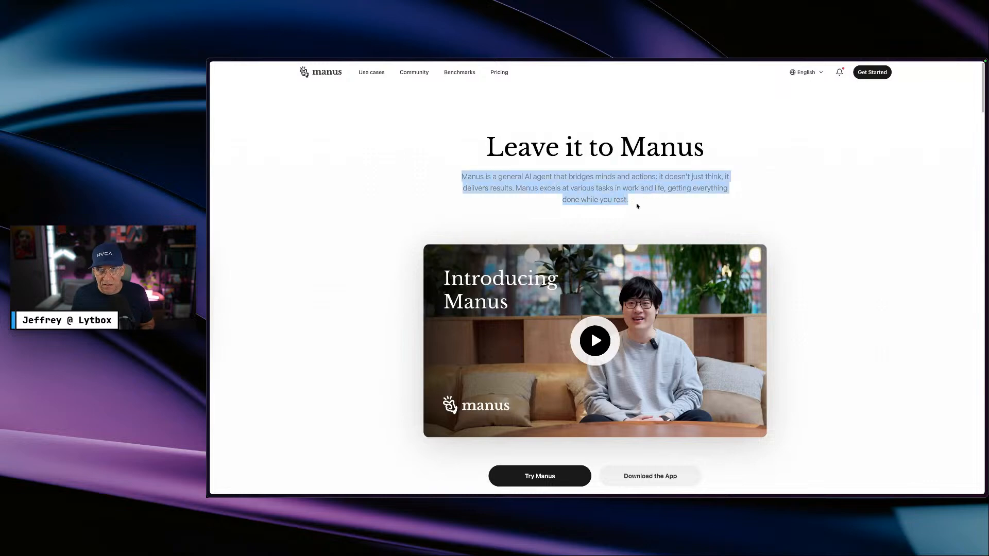
pyautogui.rightClick(617, 185)
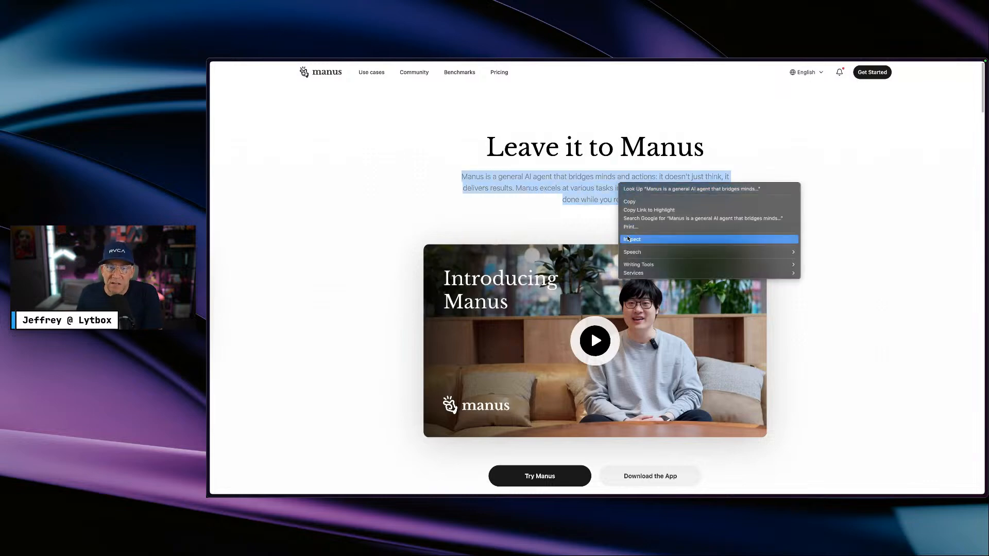
pyautogui.click(686, 238)
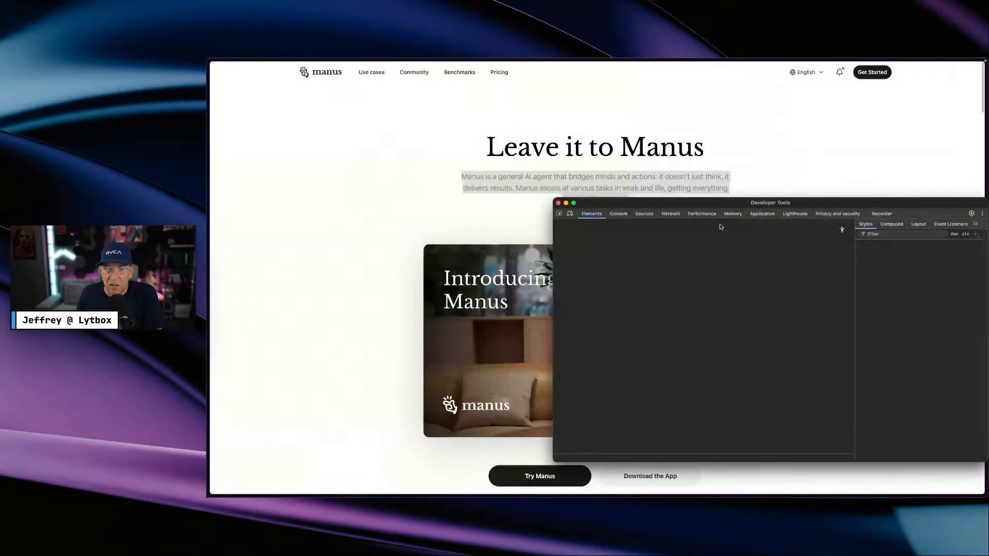
pyautogui.moveTo(752, 204); pyautogui.dragTo(678, 125)
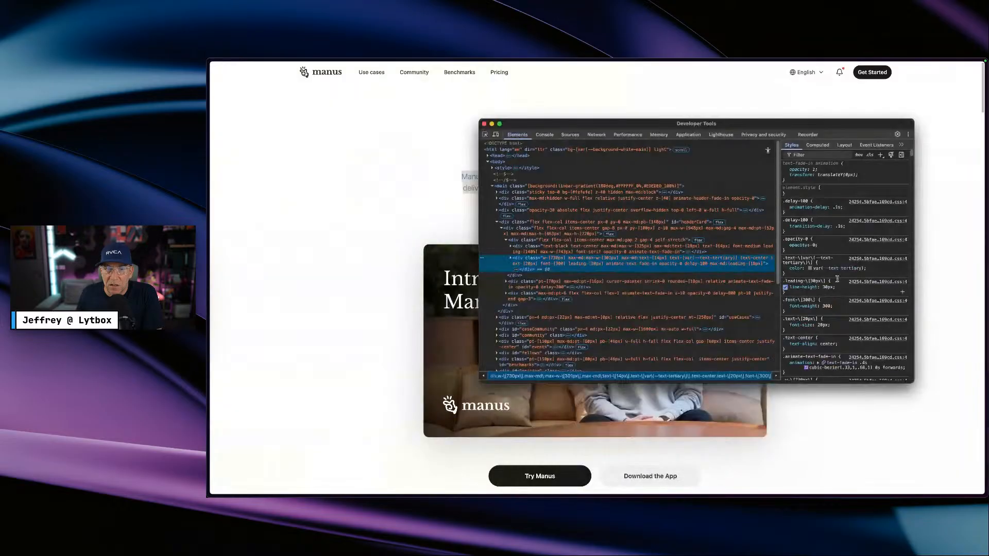
# - Follow the paragraph's color variable to the --text-tertiary definition and copy its hex value
pyautogui.click(837, 269)
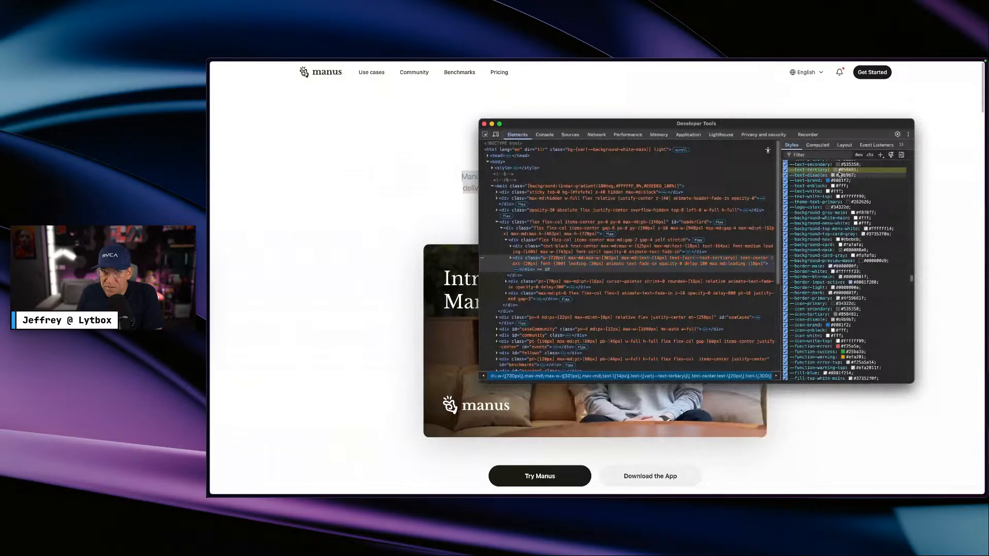
pyautogui.scroll(-5, 840, 175)
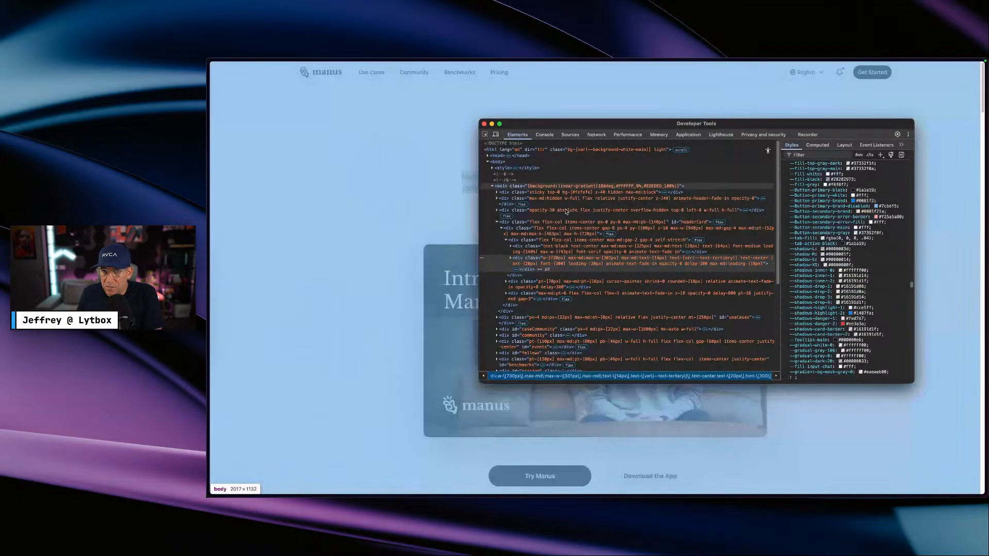
pyautogui.scroll(-10, 841, 238)
pyautogui.scroll(15, 842, 238)
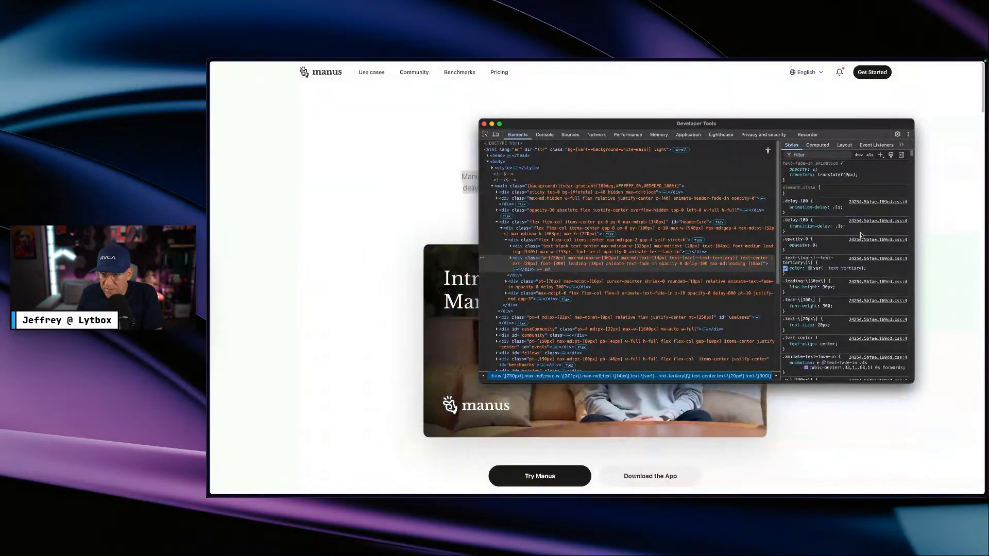
pyautogui.click(846, 268)
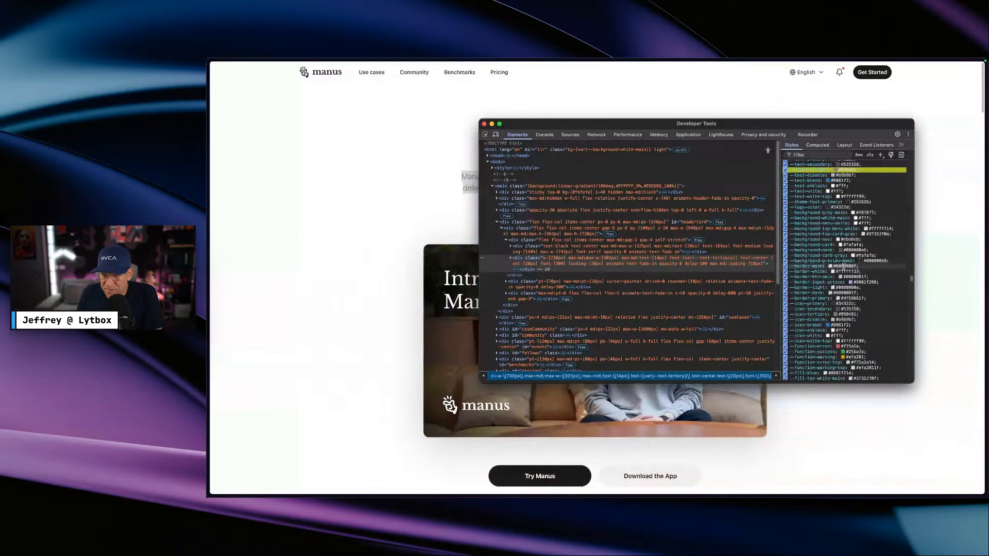
pyautogui.click(846, 170)
pyautogui.press('super+c')
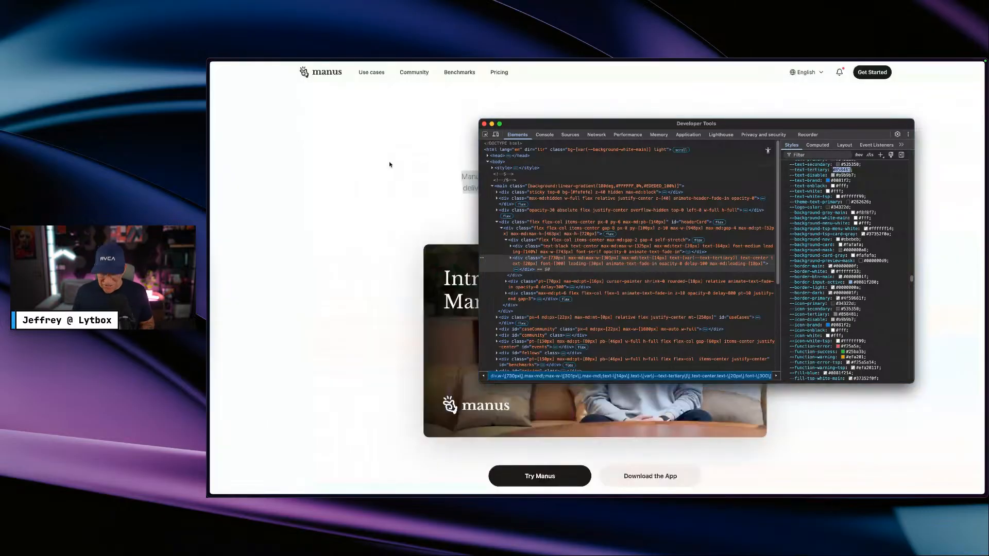
# - Move Developer Tools off the headline, switch back to Figma and set the Color Shades base color to 858481
pyautogui.moveTo(542, 127); pyautogui.dragTo(715, 217)
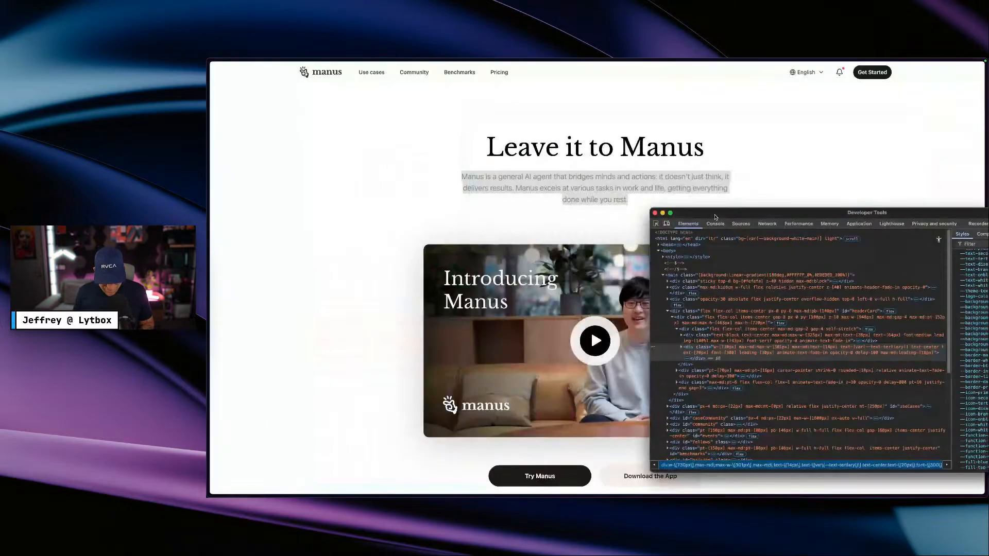
pyautogui.hotkey('ctrl', 'Left')
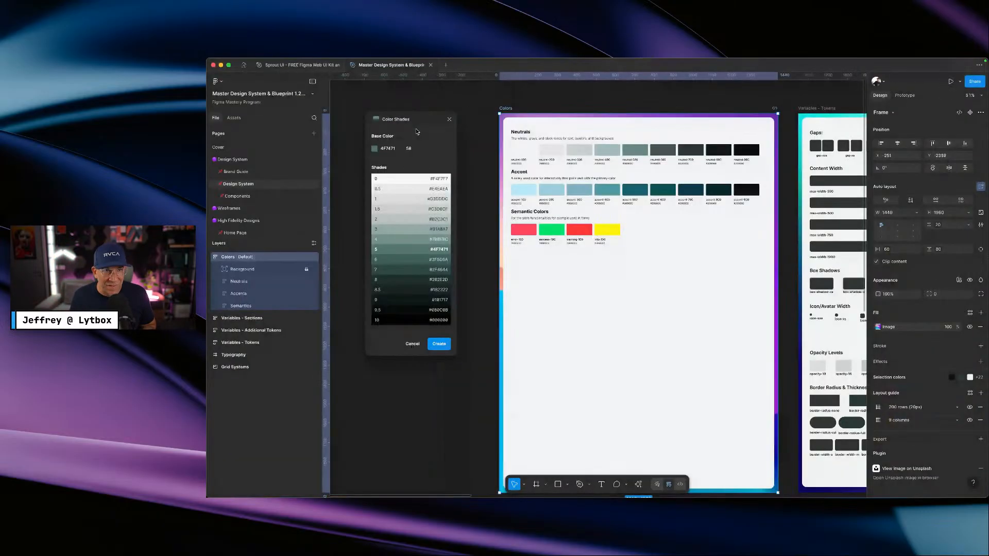
pyautogui.moveTo(403, 148); pyautogui.dragTo(381, 146)
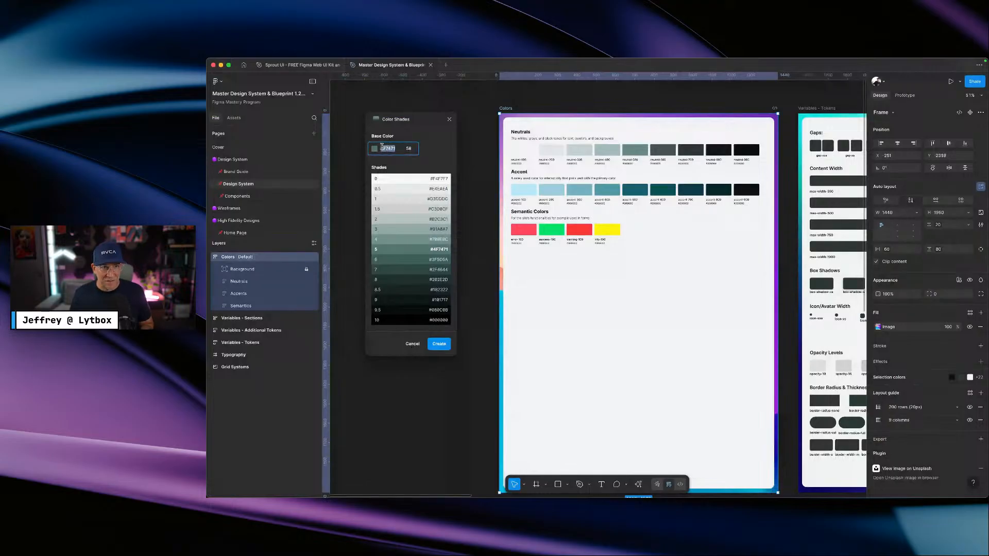
pyautogui.press('super+v')
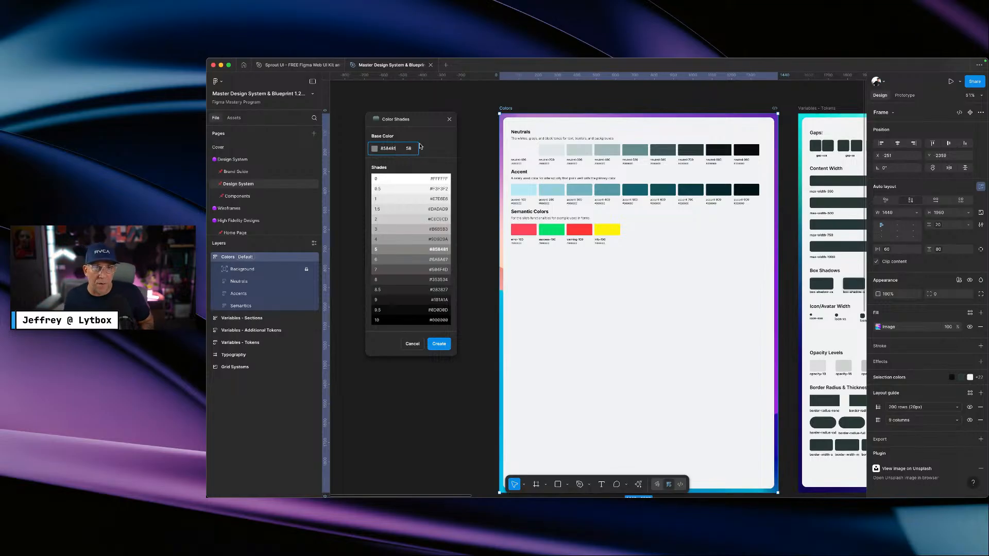
# - Switch to the Manus website, sample its background from hero to footer with Hoverify's Color Eyedropper, and close the eyedropper
pyautogui.hotkey('ctrl', 'Right')
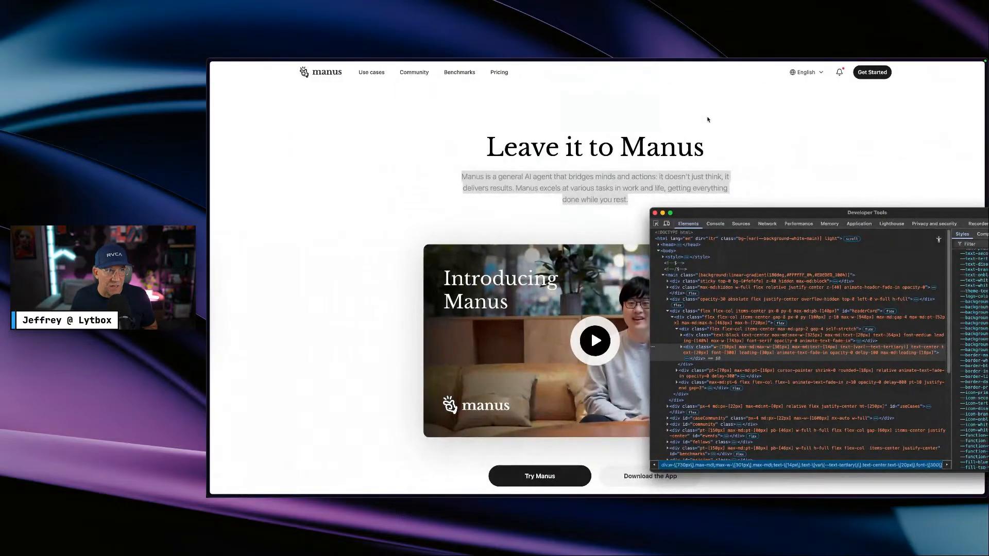
pyautogui.click(708, 119)
pyautogui.moveTo(208, 148)
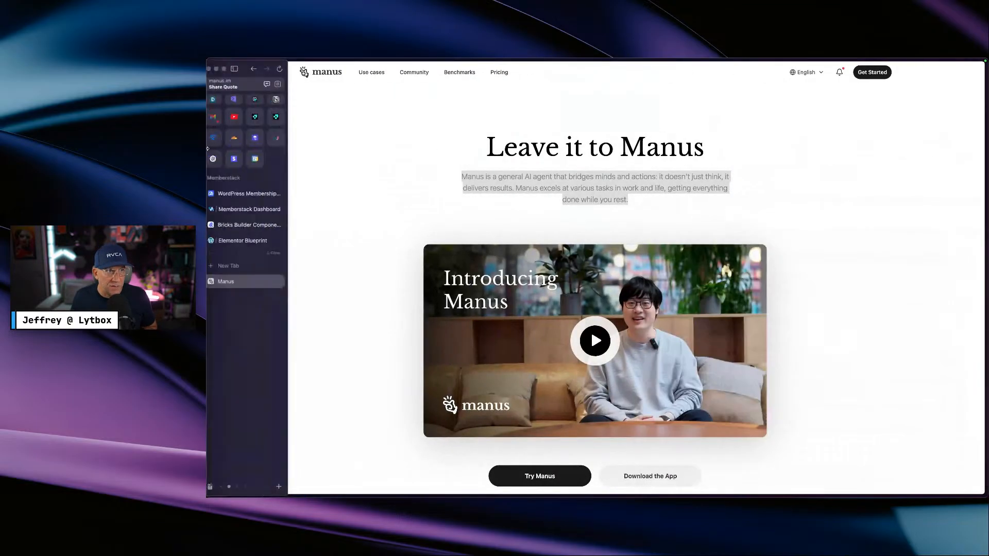
pyautogui.click(263, 100)
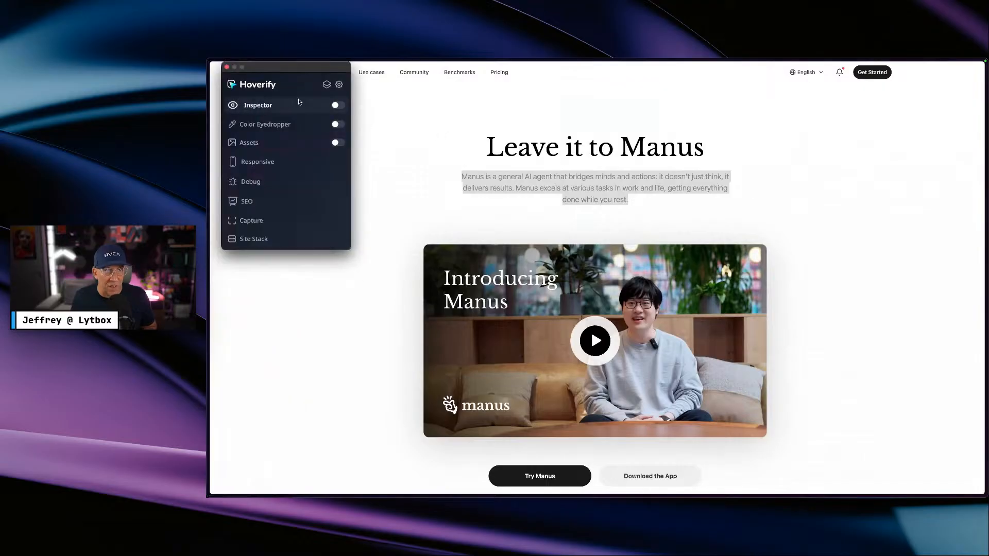
pyautogui.click(336, 124)
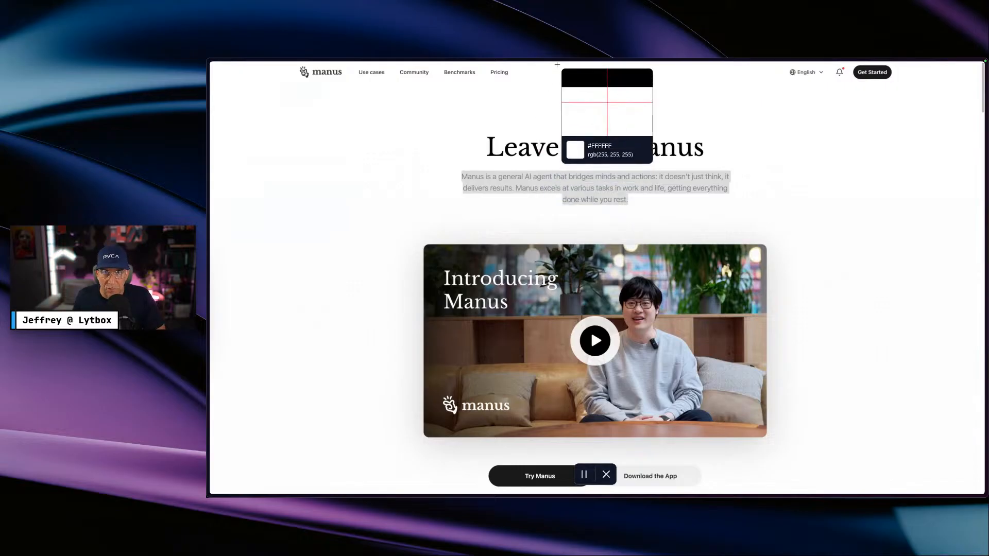
pyautogui.scroll(-20, 641, 333)
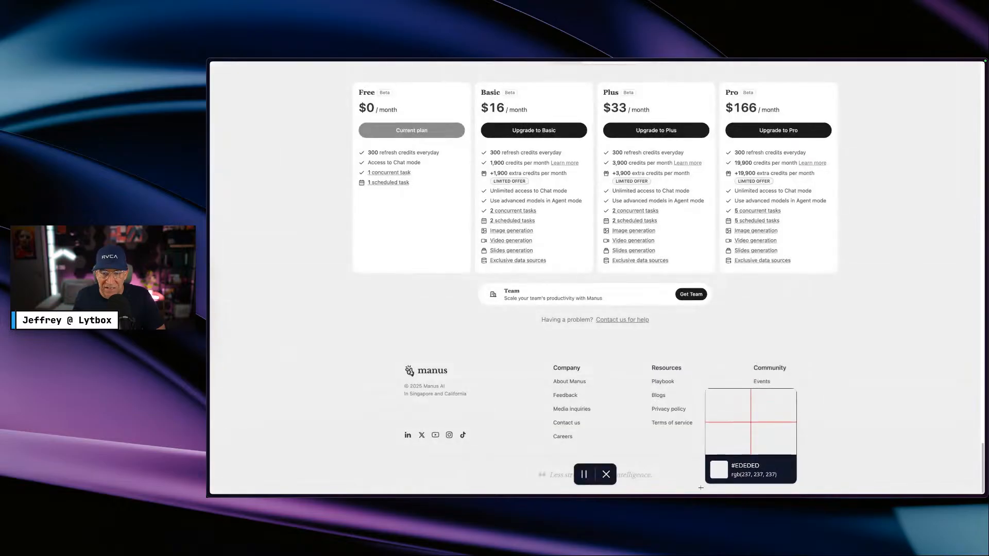
pyautogui.press('Escape')
pyautogui.scroll(15, 709, 472)
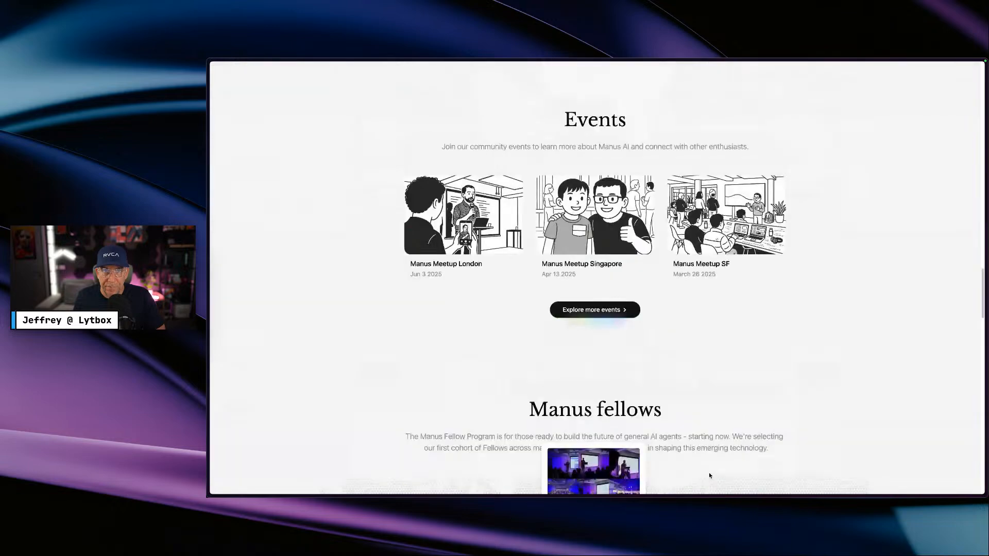
pyautogui.scroll(10, 709, 472)
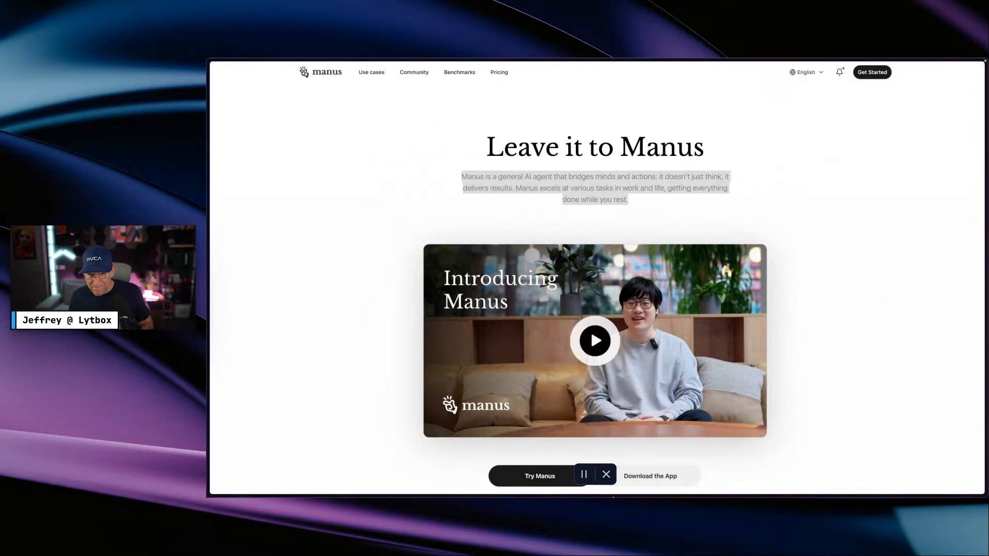
pyautogui.click(606, 474)
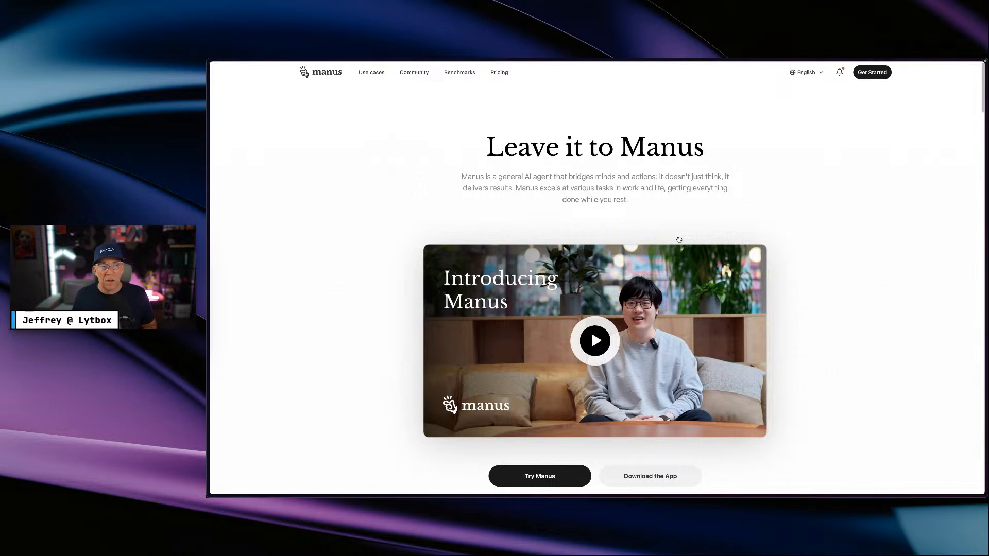
# - Switch back to Figma, check the neutral-100 swatch's fill, and open the Colors variable collection clear of the Color Shades window
pyautogui.hotkey('ctrl', 'Left')
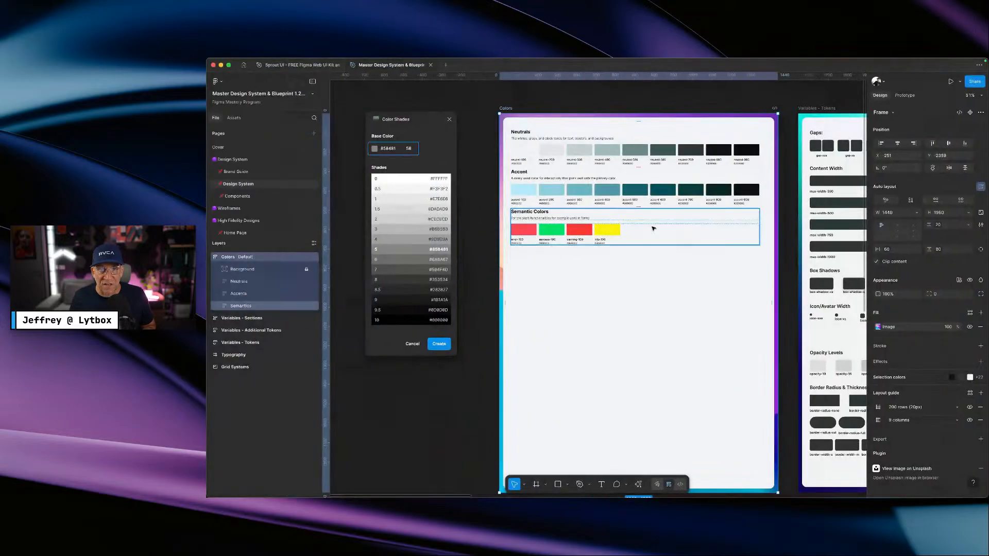
pyautogui.keyDown('super'); pyautogui.click(527, 152); pyautogui.keyUp('super')
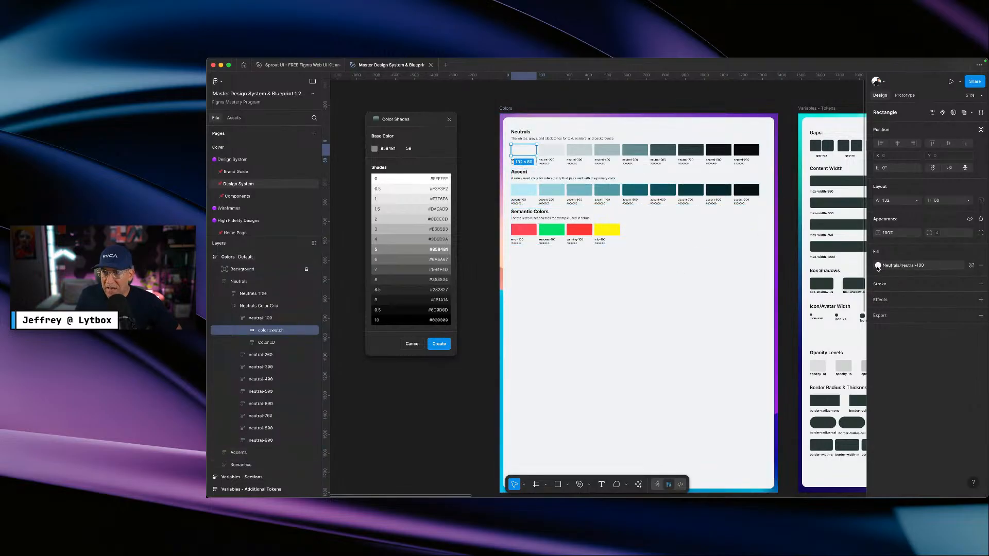
pyautogui.click(777, 97)
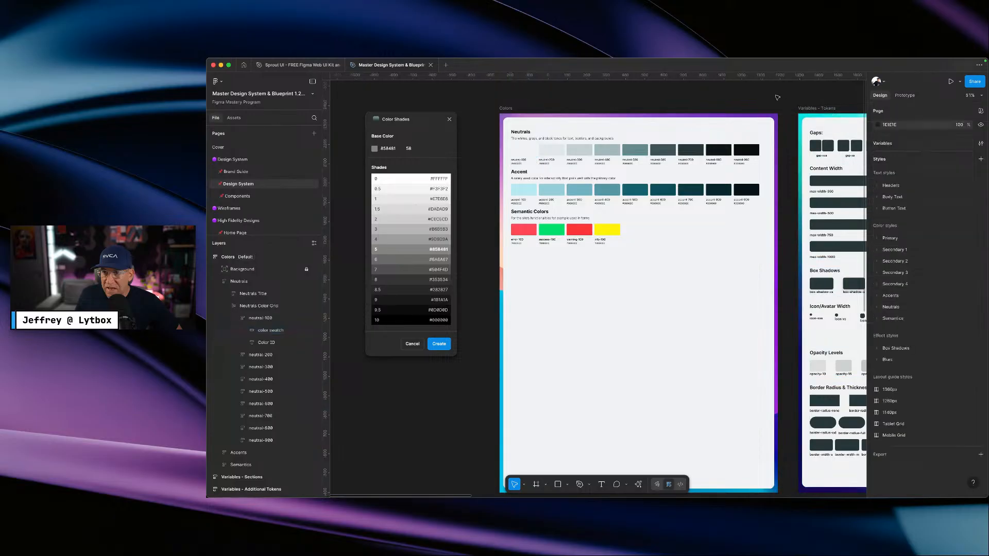
pyautogui.click(981, 144)
pyautogui.click(422, 105)
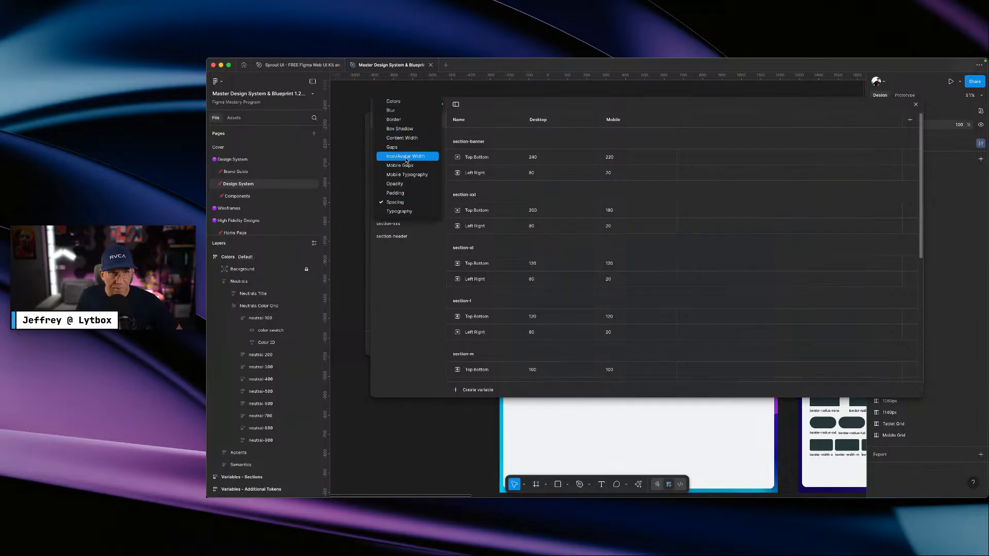
pyautogui.click(411, 101)
pyautogui.moveTo(525, 105); pyautogui.dragTo(693, 111)
# - Delete the Primary group from the Colors variable collection
pyautogui.click(555, 142)
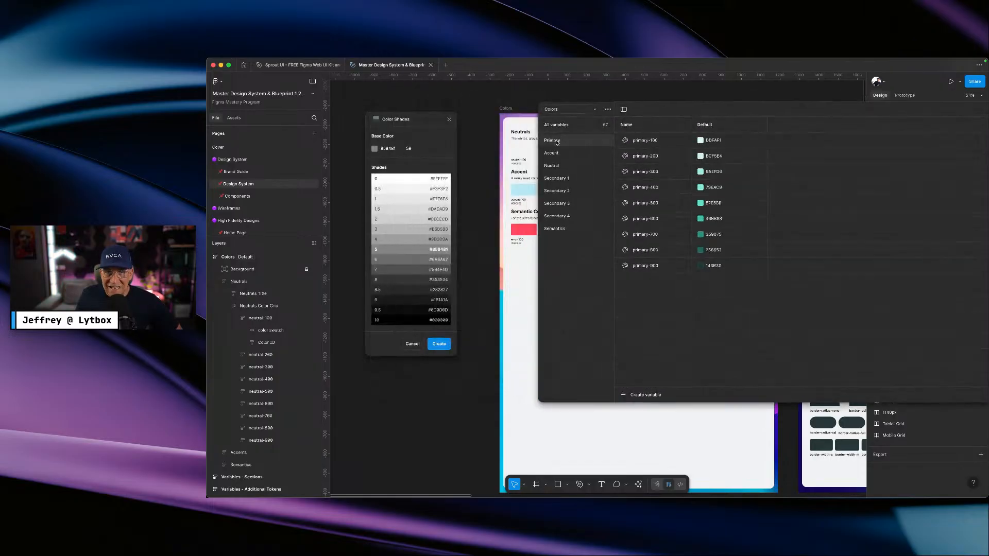
pyautogui.rightClick(557, 142)
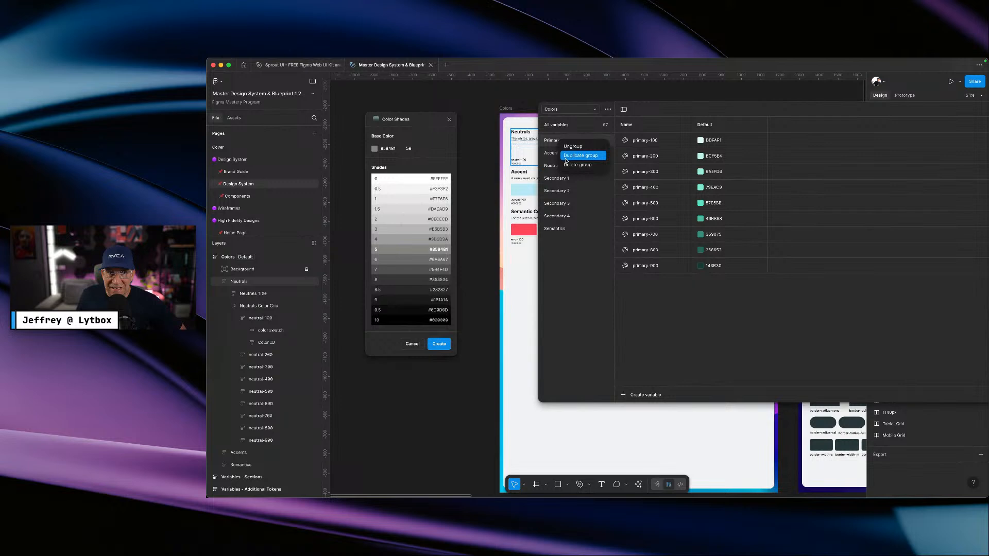
pyautogui.click(569, 165)
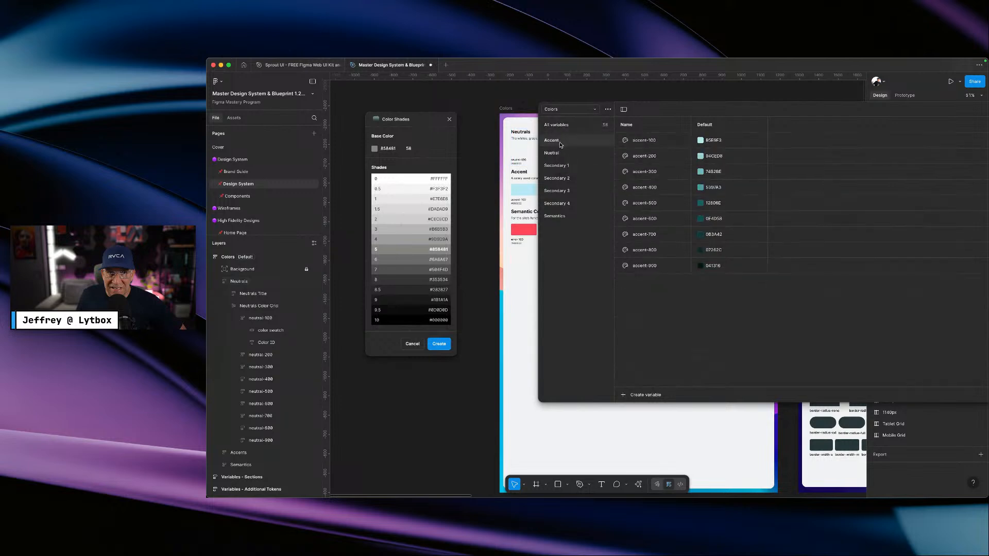
# - Delete the Secondary 1 through Secondary 4 variable groups and close the variables window
pyautogui.click(565, 165)
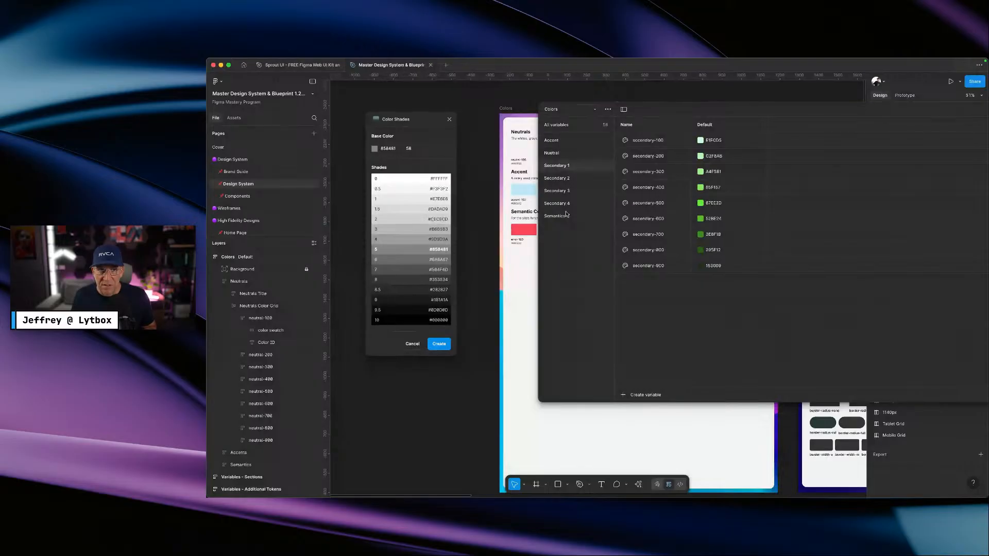
pyautogui.keyDown('shift'); pyautogui.click(561, 203); pyautogui.keyUp('shift')
pyautogui.rightClick(569, 206)
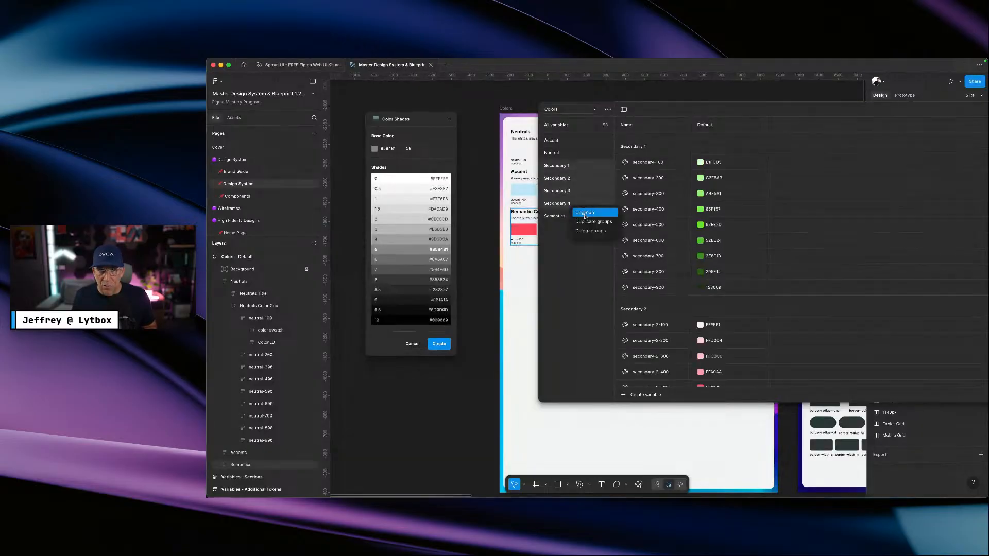
pyautogui.click(591, 231)
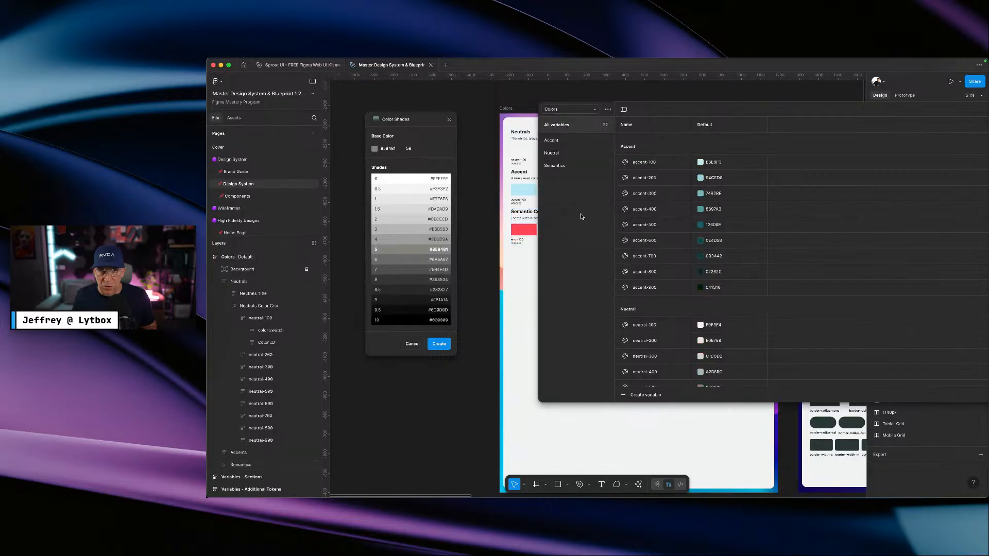
pyautogui.moveTo(734, 110); pyautogui.dragTo(531, 105)
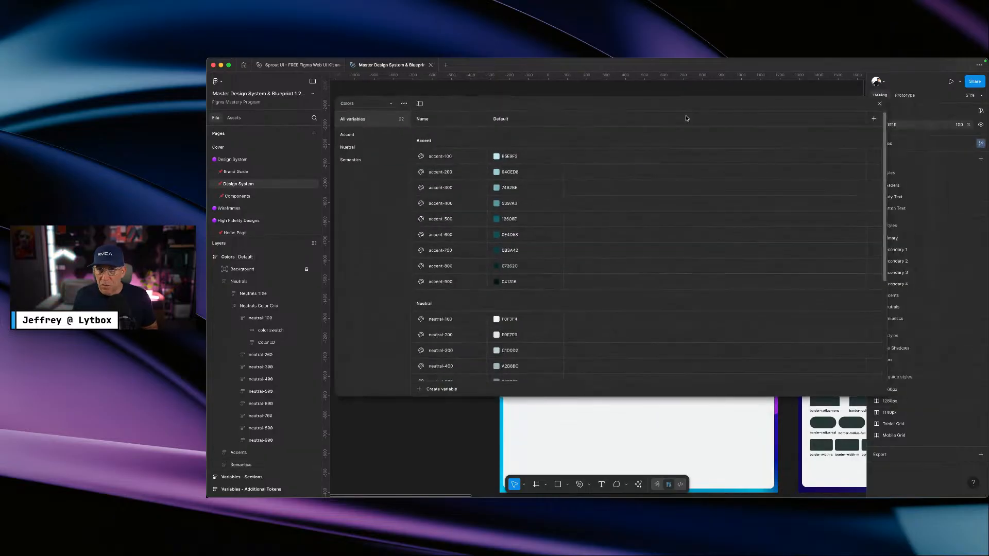
pyautogui.click(879, 104)
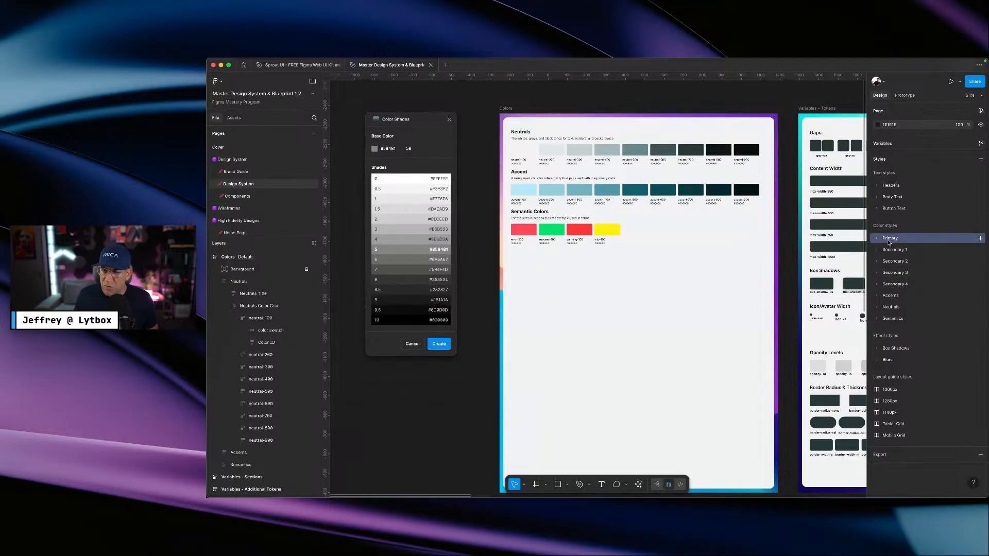
# - Delete the Primary and Secondary 1 through Secondary 4 folders from the color styles
pyautogui.click(878, 240)
pyautogui.click(877, 239)
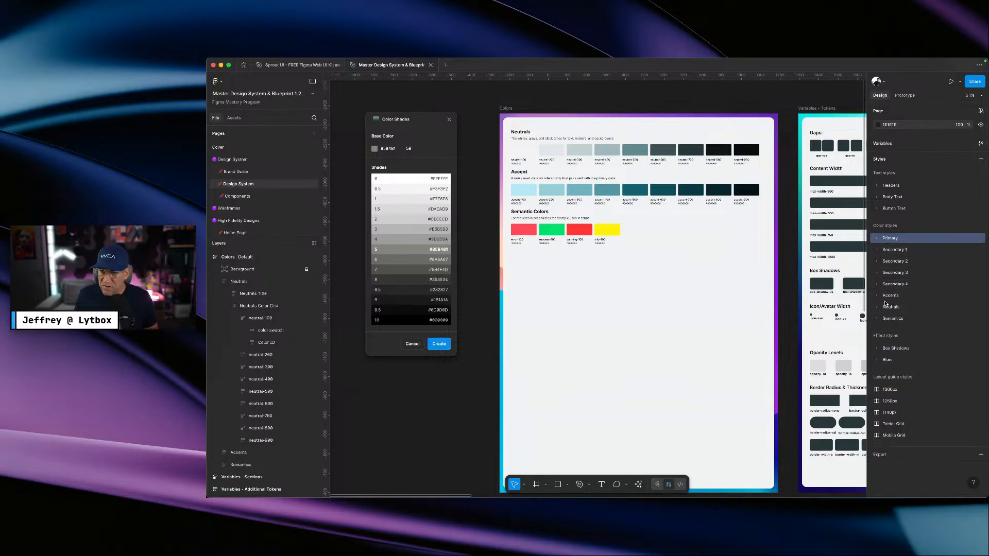
pyautogui.keyDown('shift'); pyautogui.click(890, 284); pyautogui.keyUp('shift')
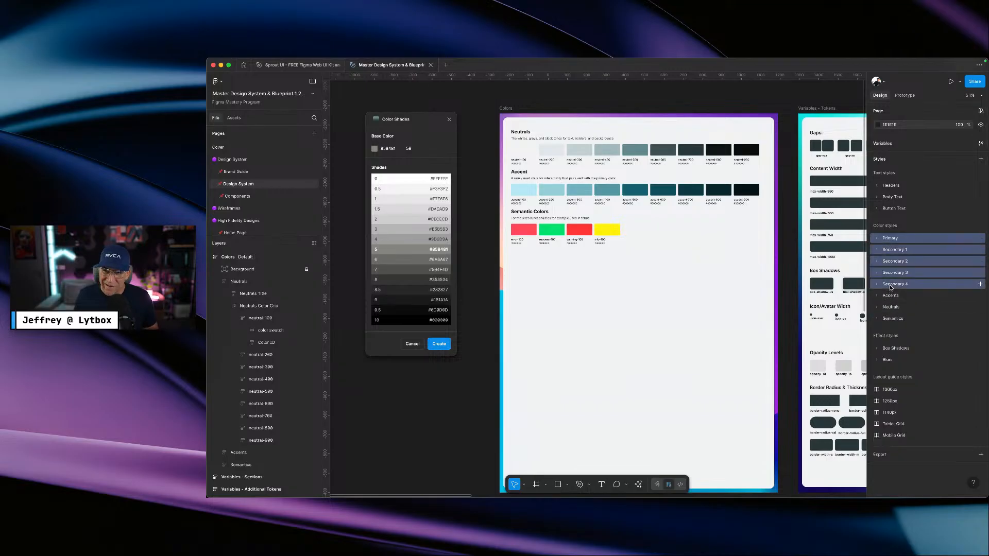
pyautogui.moveTo(890, 288); pyautogui.dragTo(891, 289)
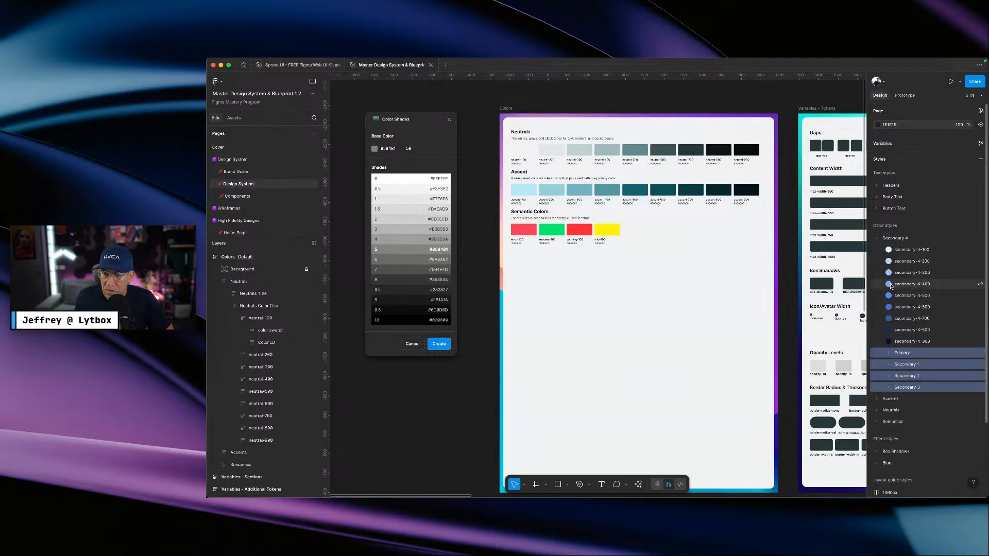
pyautogui.click(881, 239)
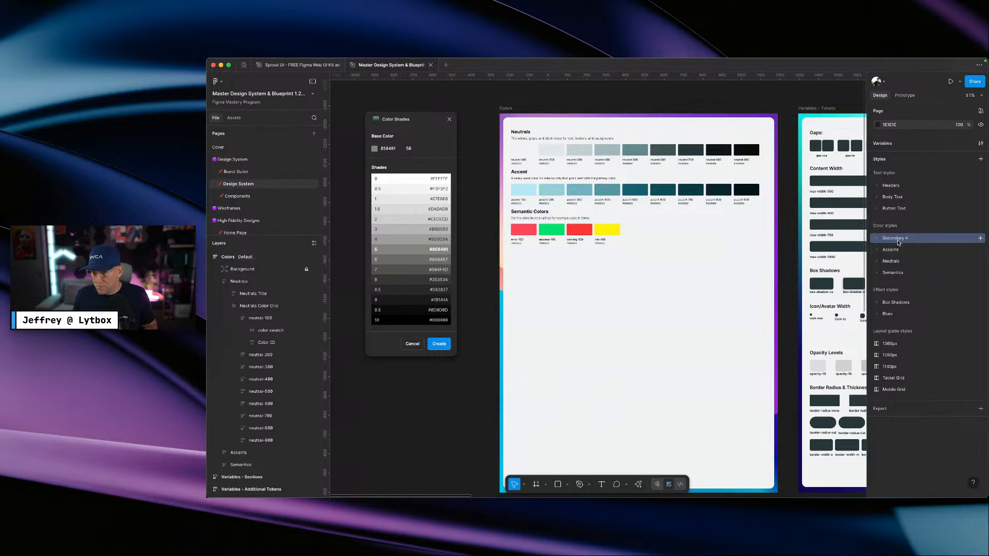
pyautogui.rightClick(900, 241)
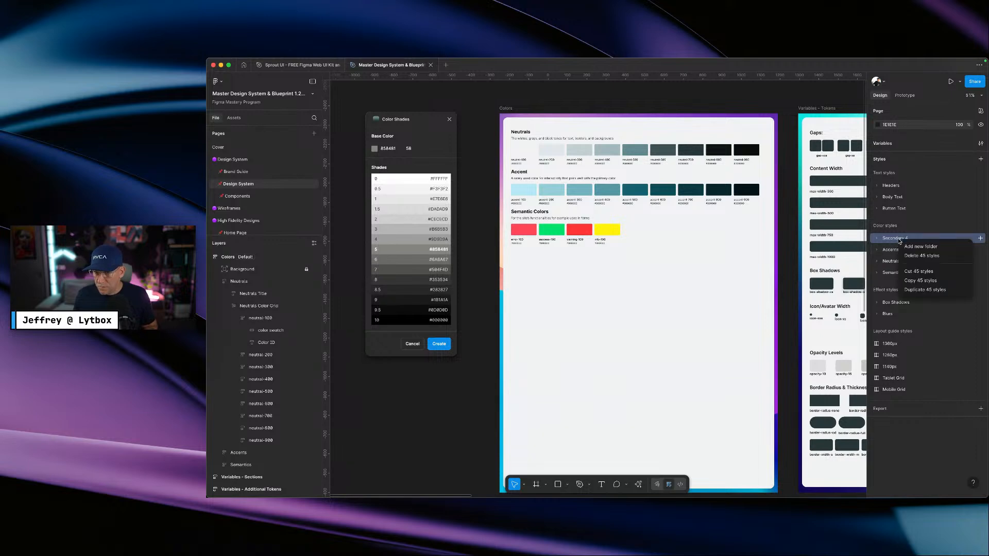
pyautogui.click(921, 259)
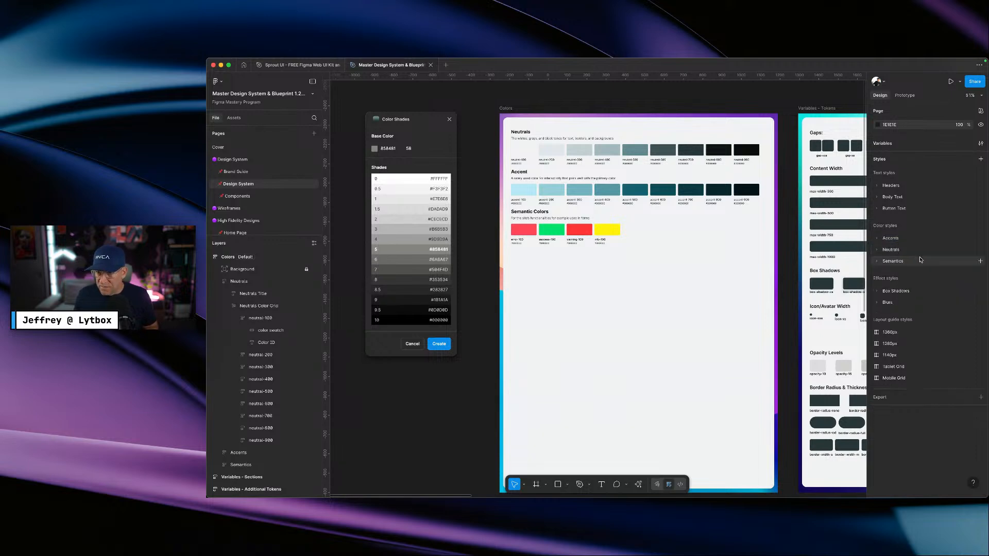
# - Check the contents of the remaining color style folders and move Accents below Neutrals
pyautogui.click(877, 239)
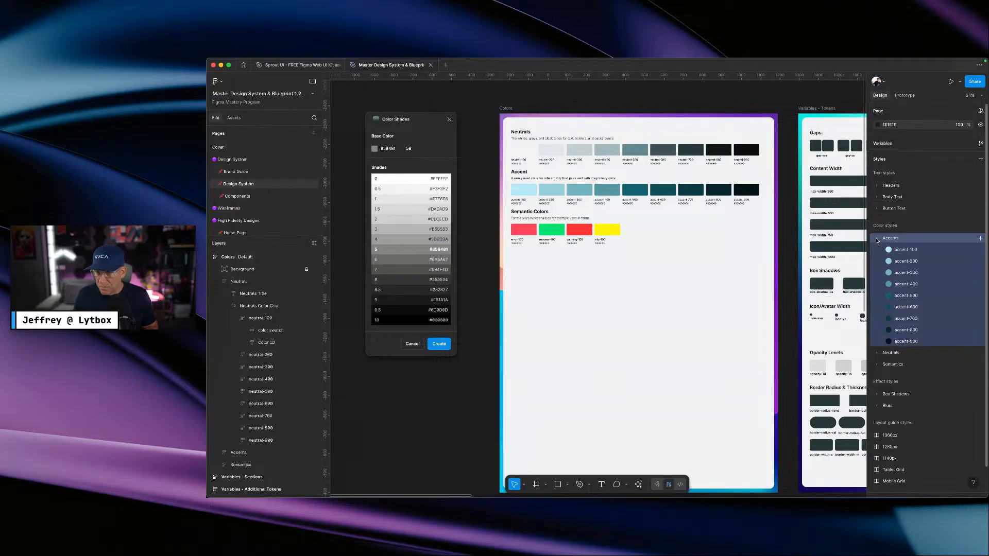
pyautogui.click(878, 239)
pyautogui.click(878, 250)
pyautogui.click(877, 250)
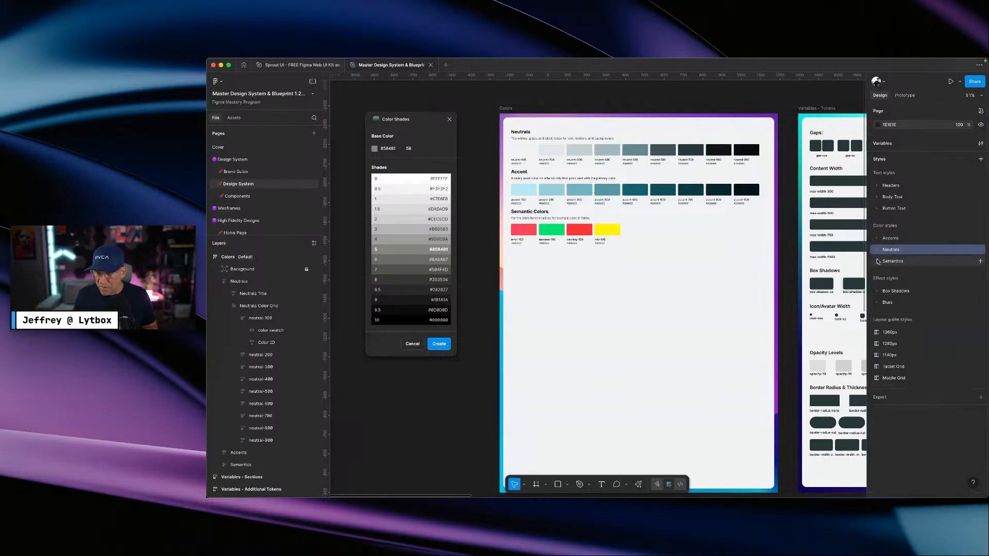
pyautogui.click(878, 261)
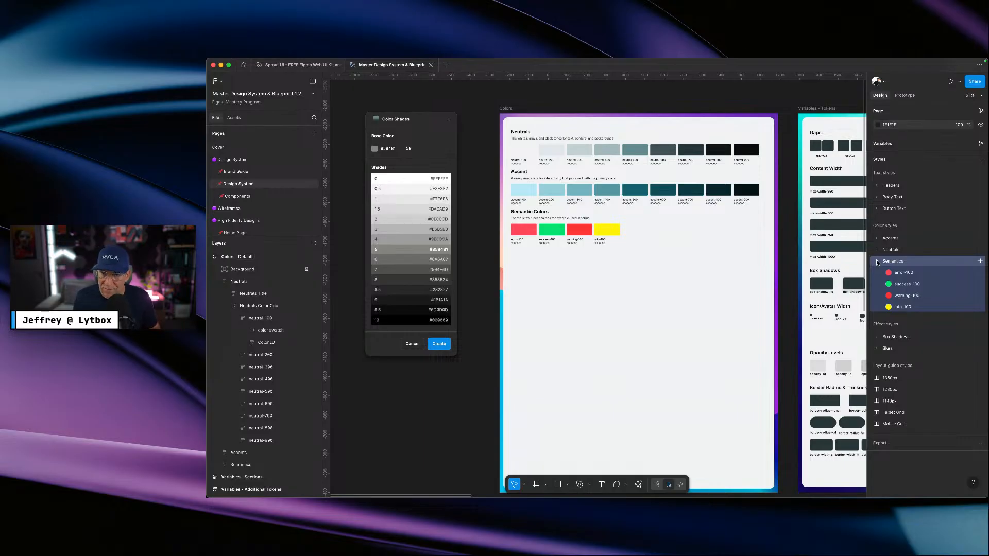
pyautogui.click(877, 262)
pyautogui.click(884, 250)
pyautogui.moveTo(886, 241); pyautogui.dragTo(890, 250)
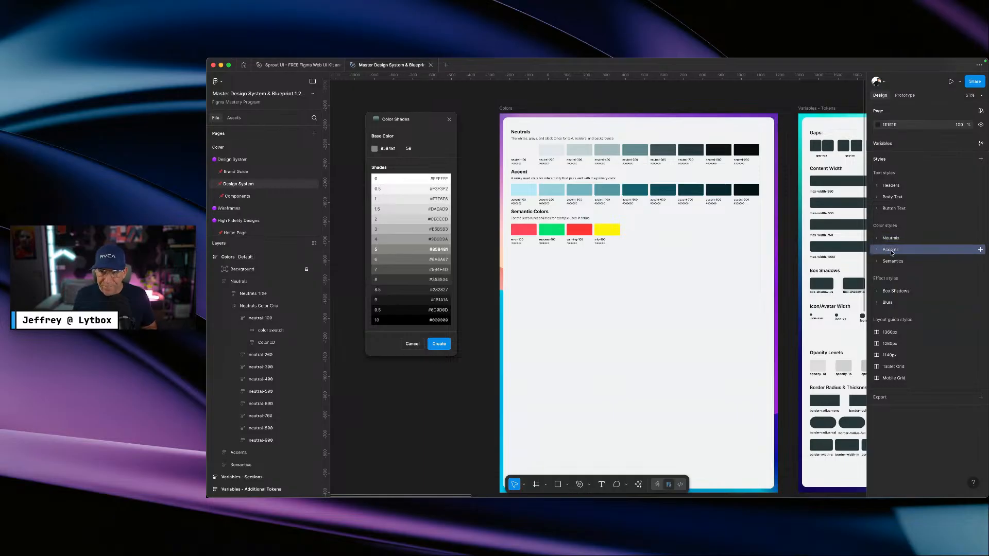
pyautogui.doubleClick(898, 239)
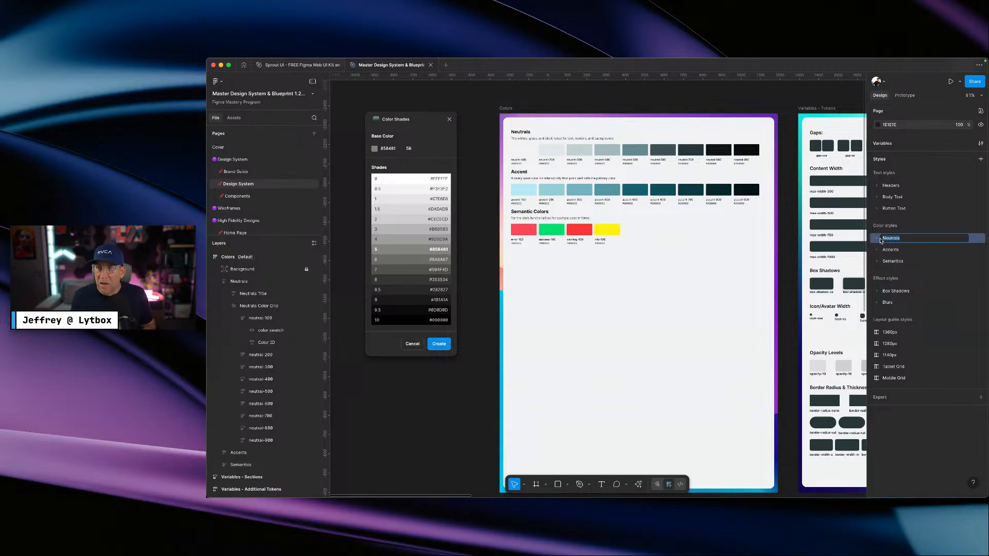
pyautogui.click(880, 242)
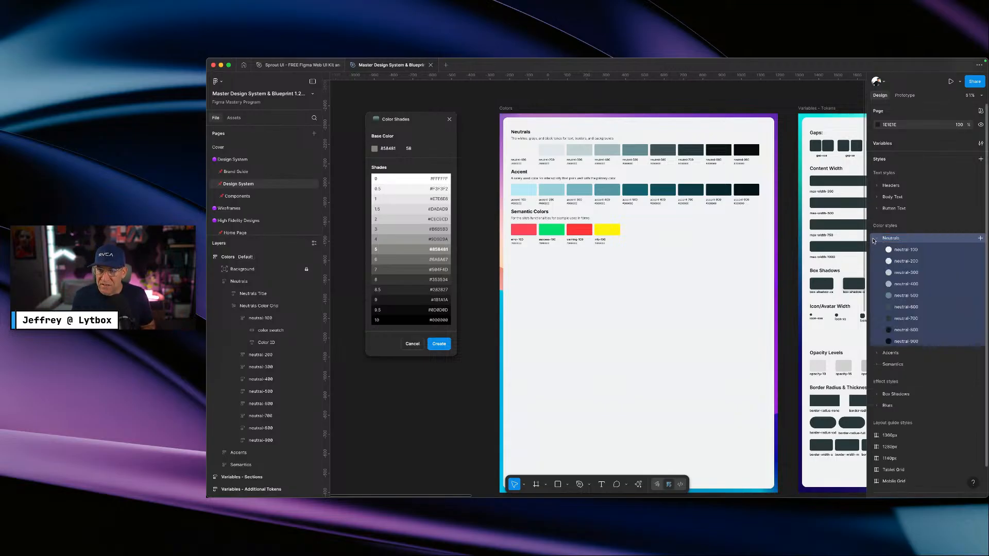
pyautogui.click(875, 241)
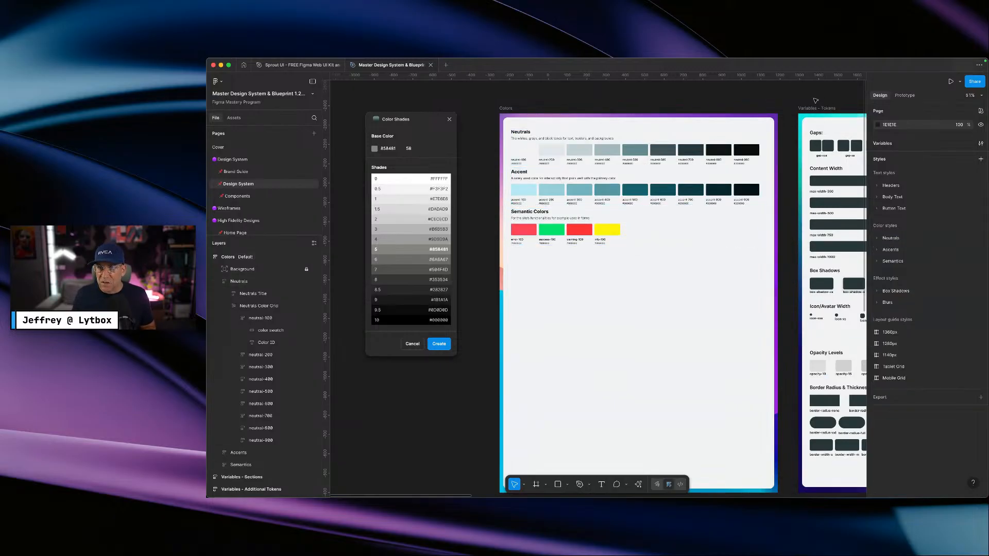
# - Open the Colors variable collection, narrow its window clear of Color Shades, and show only the neutral group
pyautogui.hscroll(5, 816, 100)
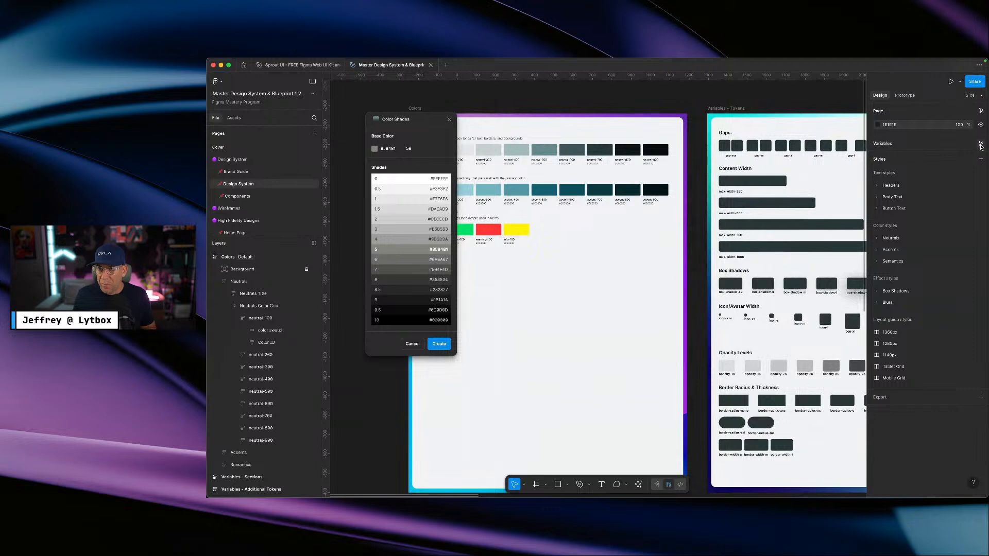
pyautogui.click(981, 144)
pyautogui.moveTo(632, 103); pyautogui.dragTo(680, 108)
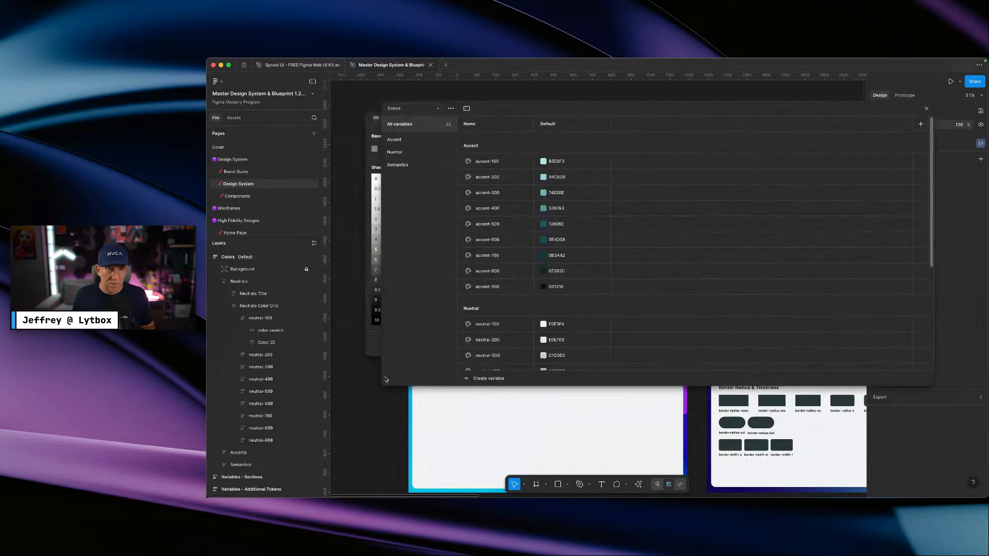
pyautogui.moveTo(382, 385); pyautogui.dragTo(528, 394)
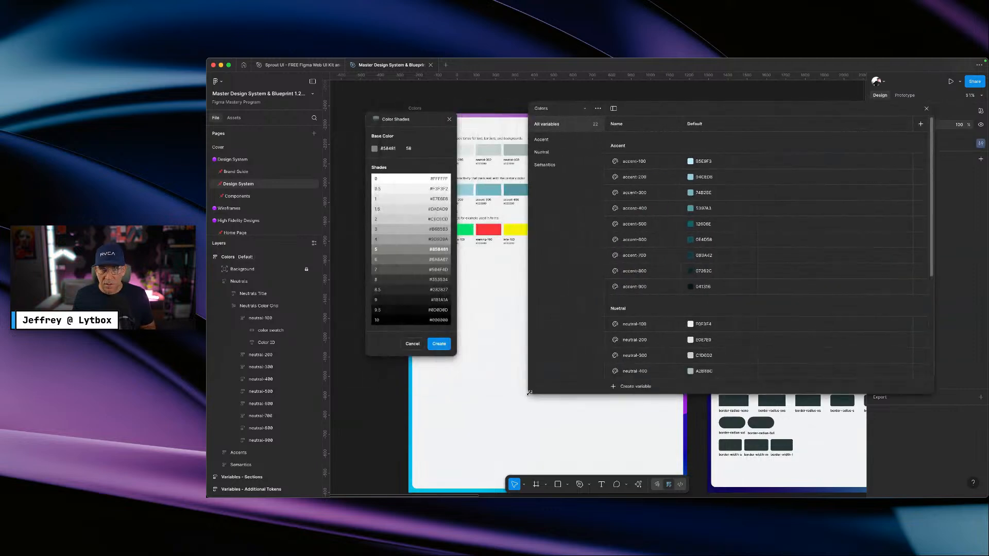
pyautogui.click(541, 152)
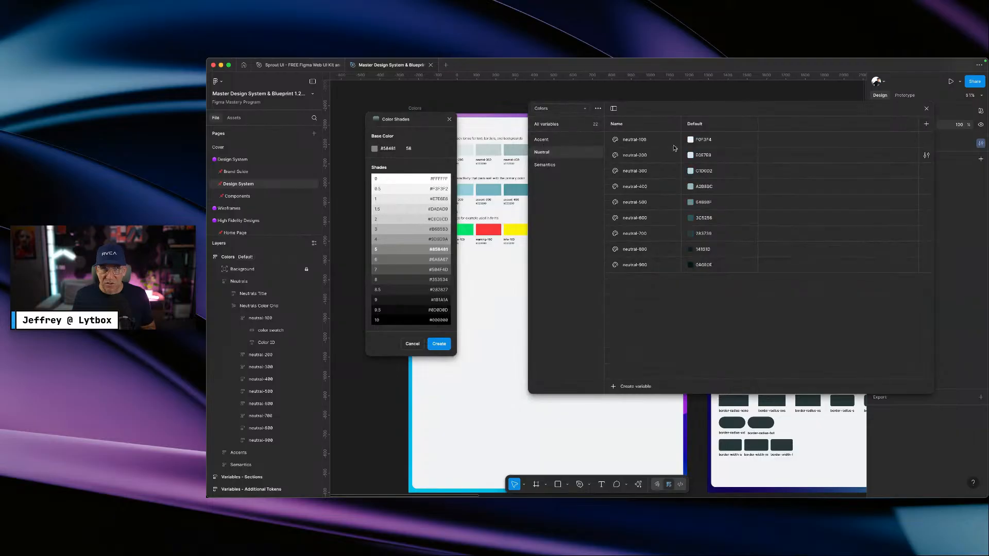
# - Set the neutral-100 variable to FFFFFF, copied from shade 0 in Color Shades
pyautogui.click(691, 140)
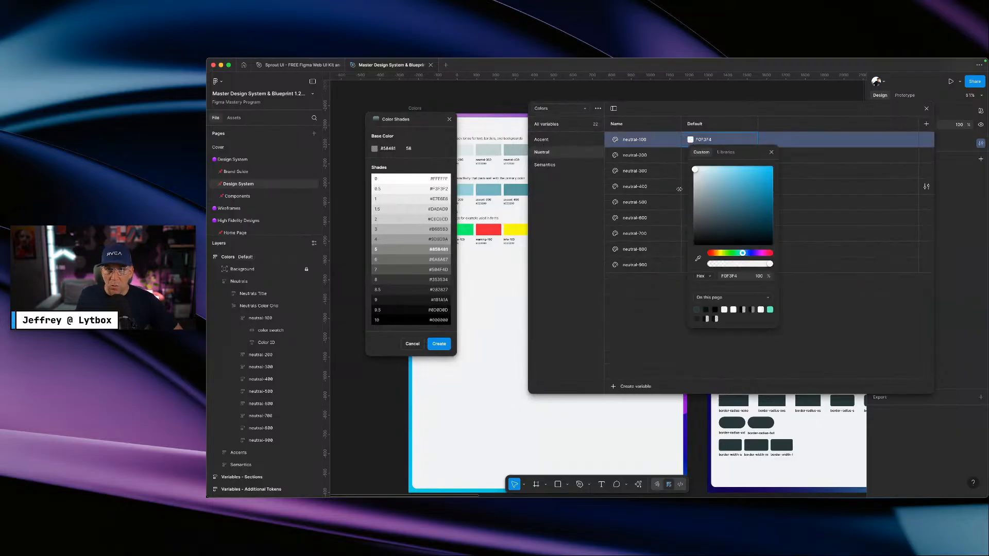
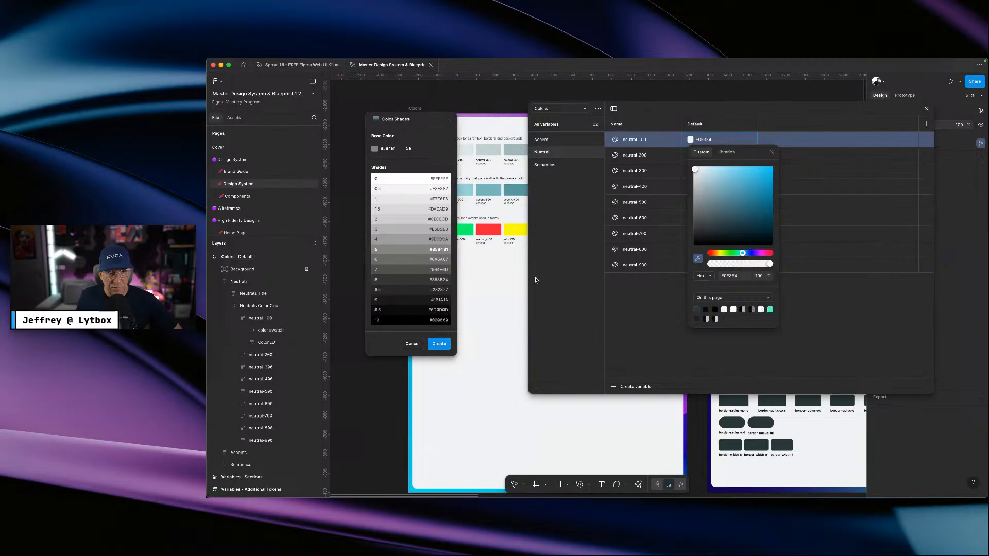
pyautogui.click(771, 152)
pyautogui.moveTo(449, 179); pyautogui.dragTo(433, 176)
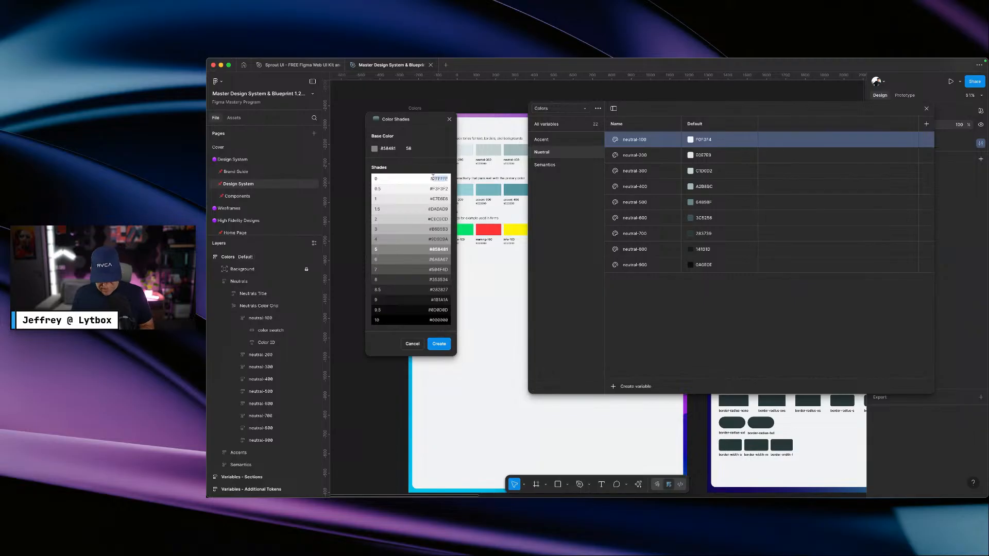
pyautogui.click(720, 144)
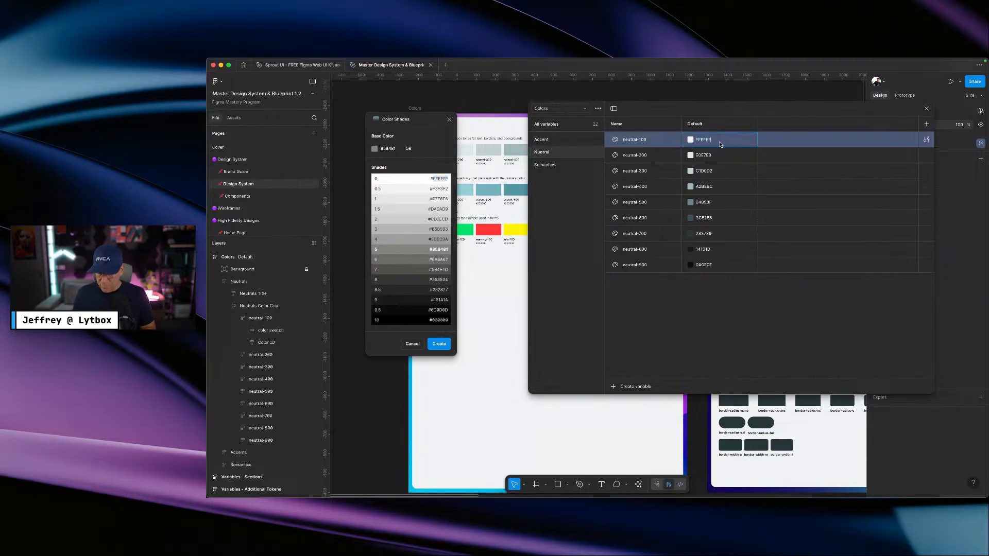
pyautogui.press('Return')
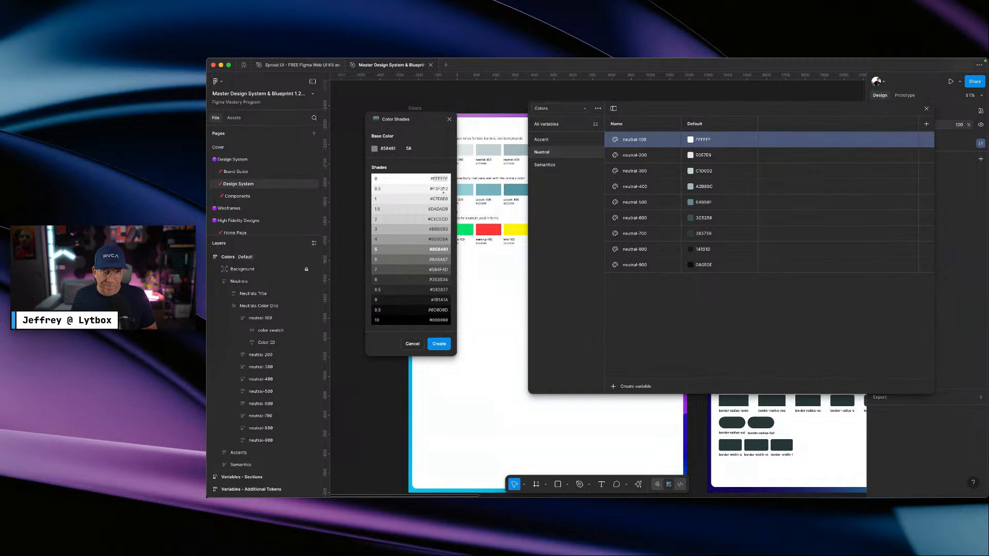
# - Set the neutral-200 variable to F3F3F2, copied from shade 0.5 in Color Shades
pyautogui.moveTo(447, 189); pyautogui.dragTo(431, 188)
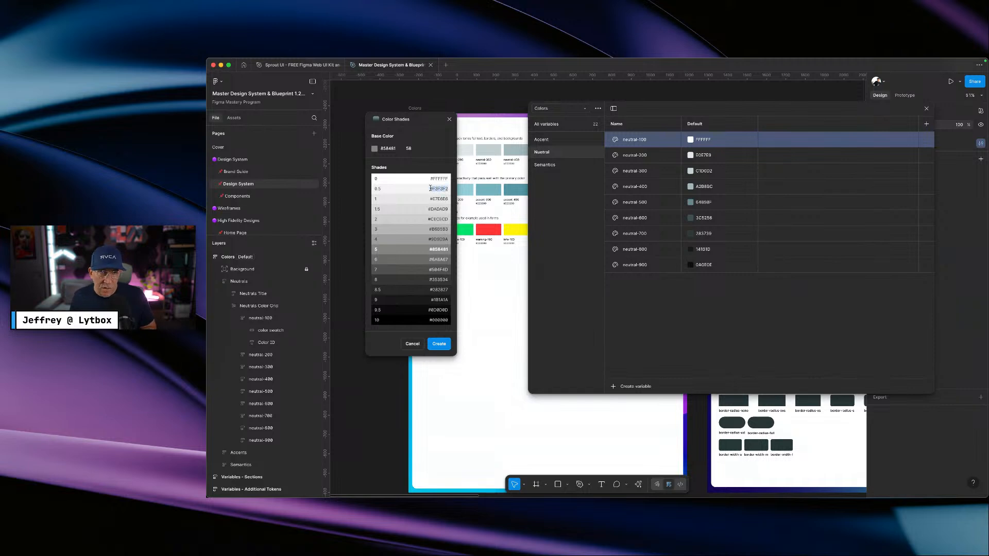
pyautogui.hotkey('ctrl', 'c')
pyautogui.doubleClick(710, 156)
pyautogui.hotkey('ctrl', 'v')
pyautogui.press('Return')
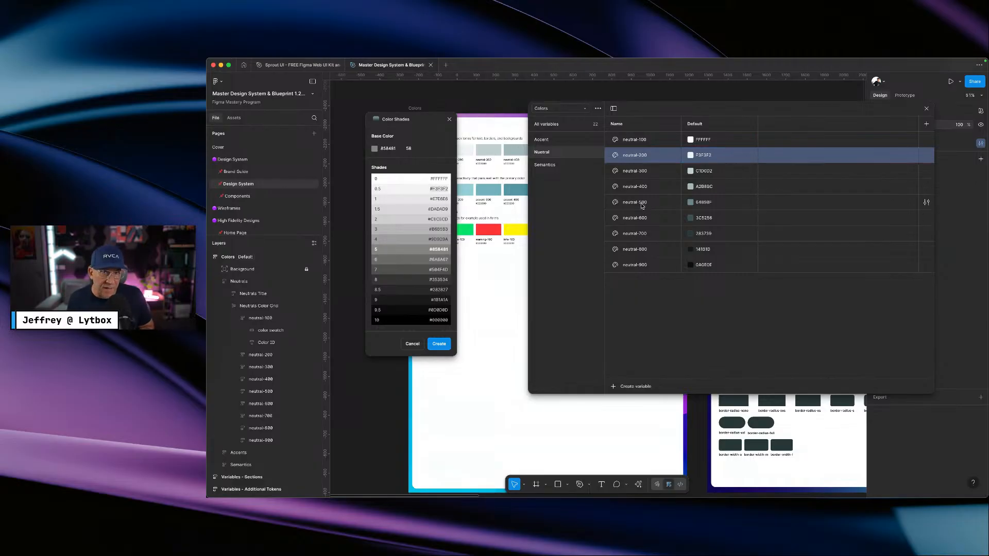
# - Set the neutral-500 variable to 858481, copied from shade 5 in Color Shades
pyautogui.doubleClick(436, 249)
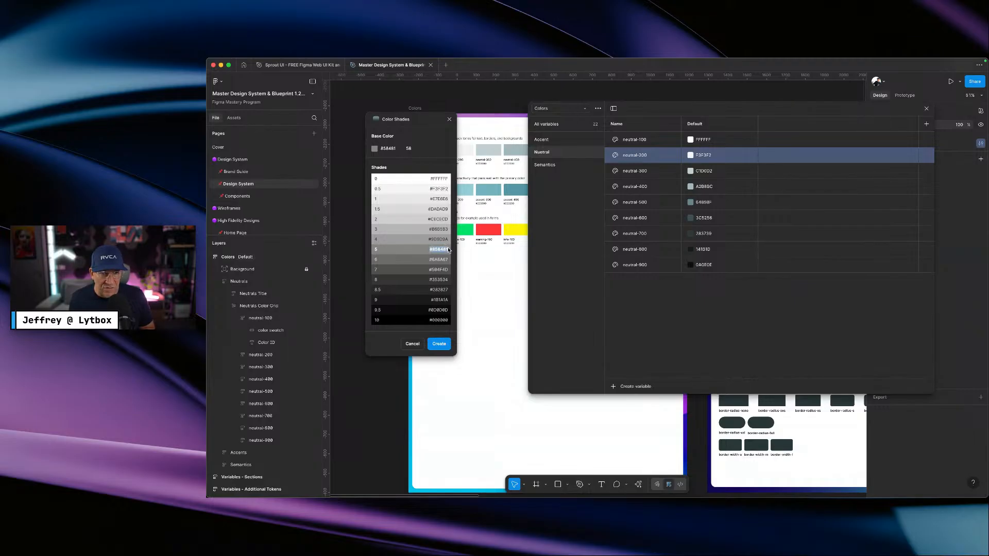
pyautogui.click(712, 204)
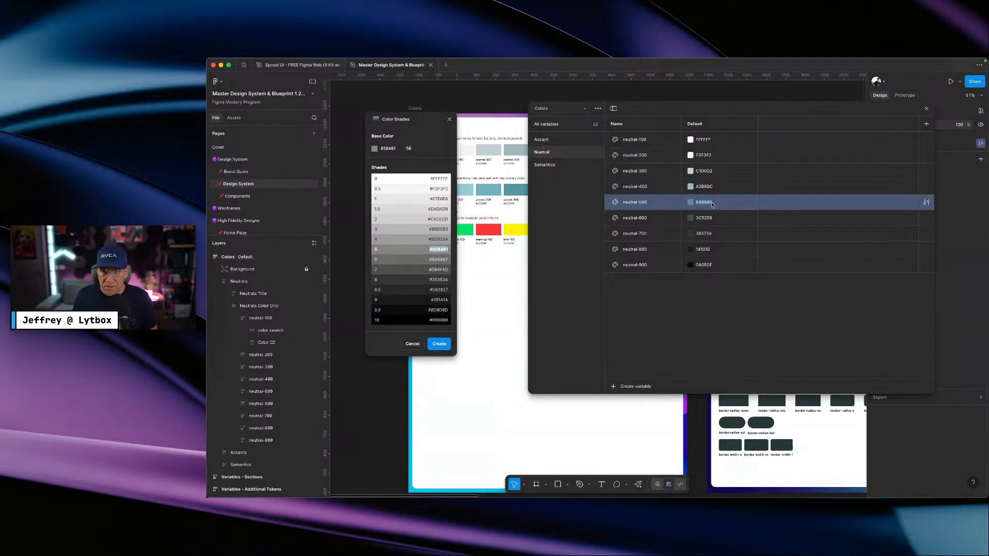
pyautogui.press('super+v')
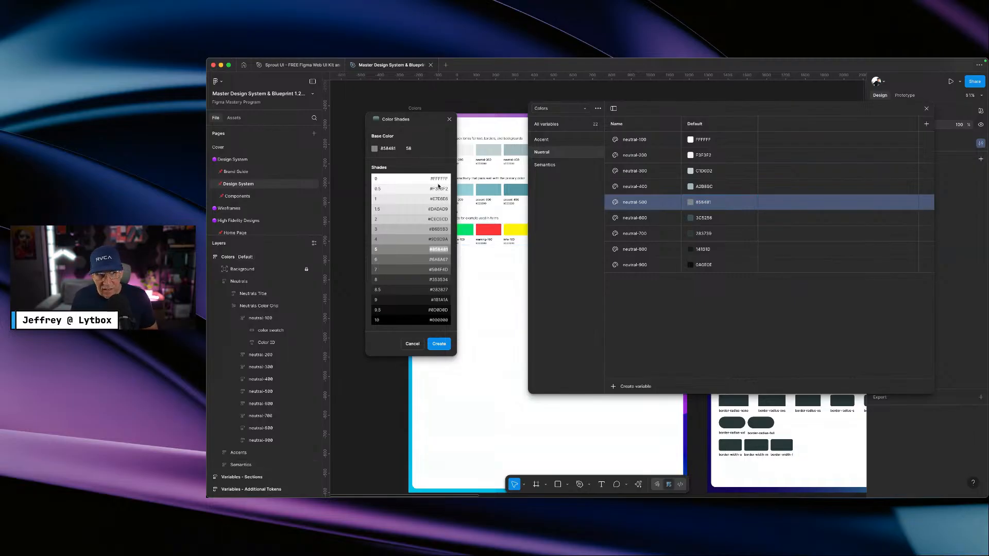
# - Set the neutral-300 variable to E7E6E6, copied from shade 1 in Color Shades
pyautogui.moveTo(430, 197); pyautogui.dragTo(447, 198)
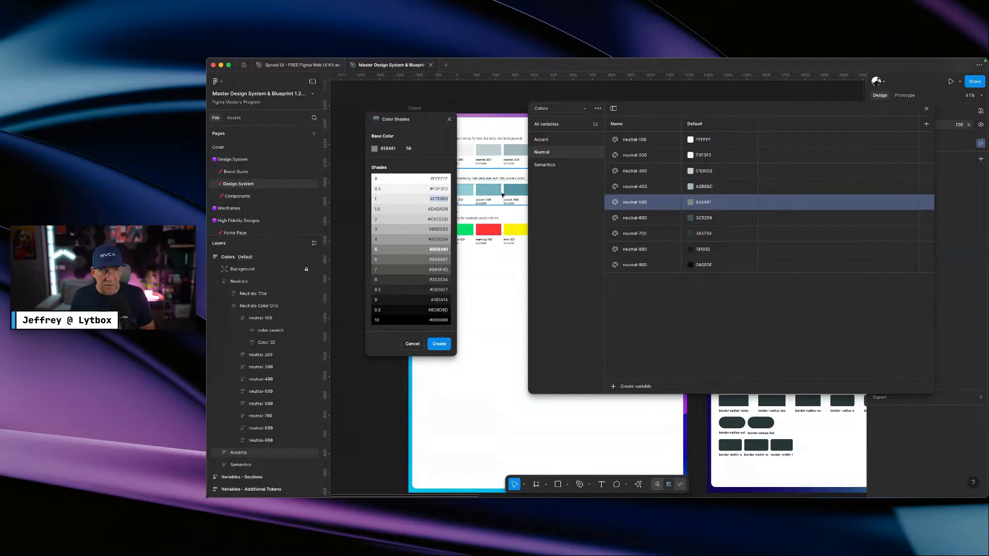
pyautogui.click(707, 156)
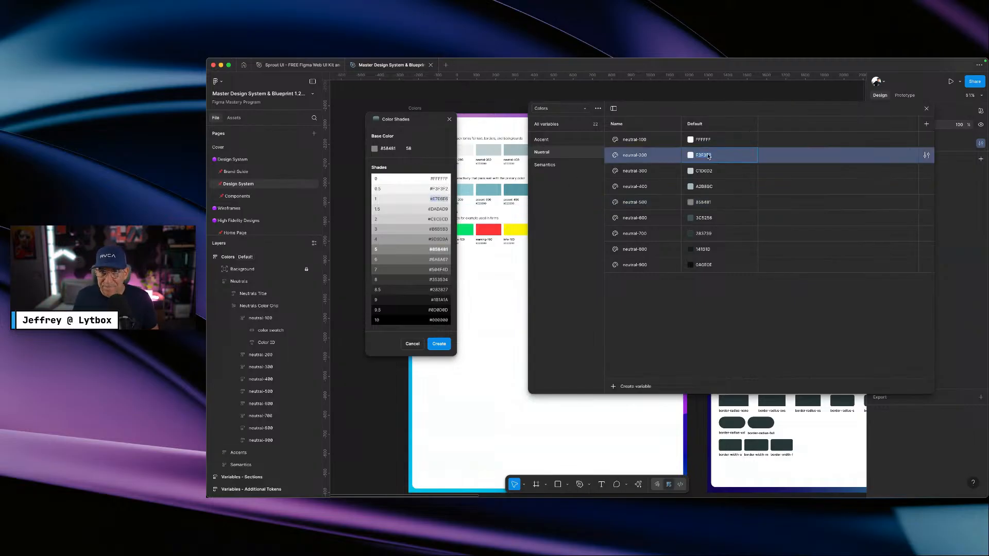
pyautogui.click(709, 171)
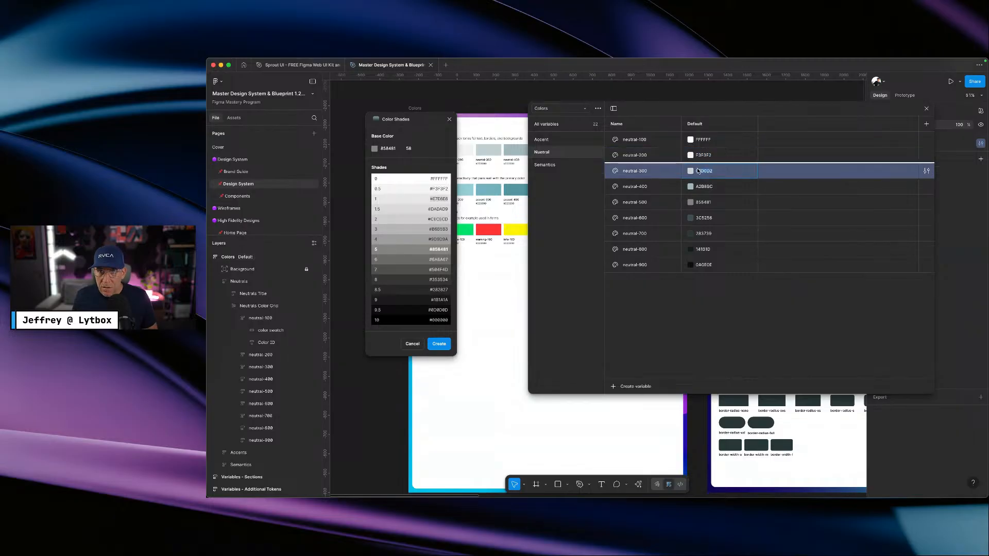
pyautogui.press('super+v')
pyautogui.press('Return')
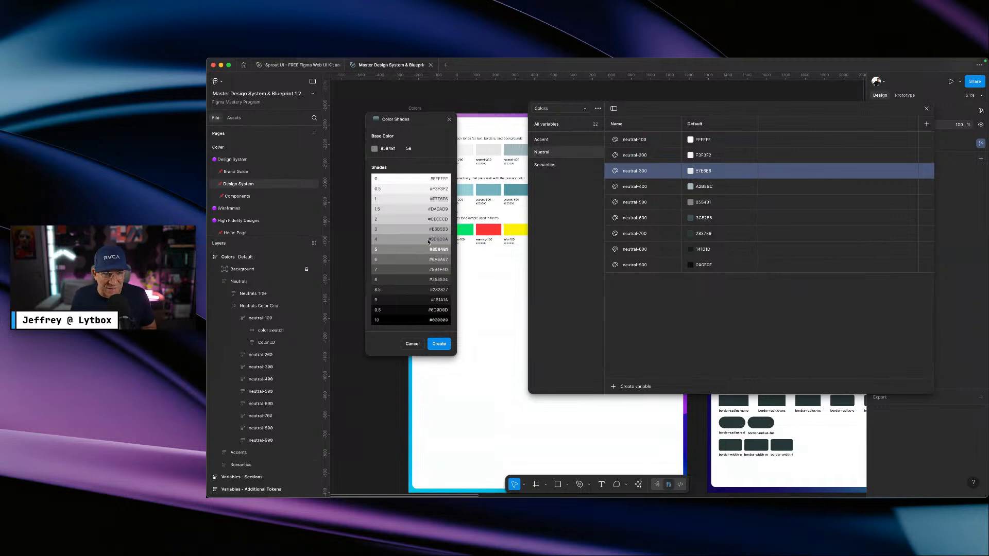
# - Set the neutral-400 variable to 9D9D9A, copied from shade 4 in Color Shades
pyautogui.moveTo(429, 239); pyautogui.dragTo(442, 239)
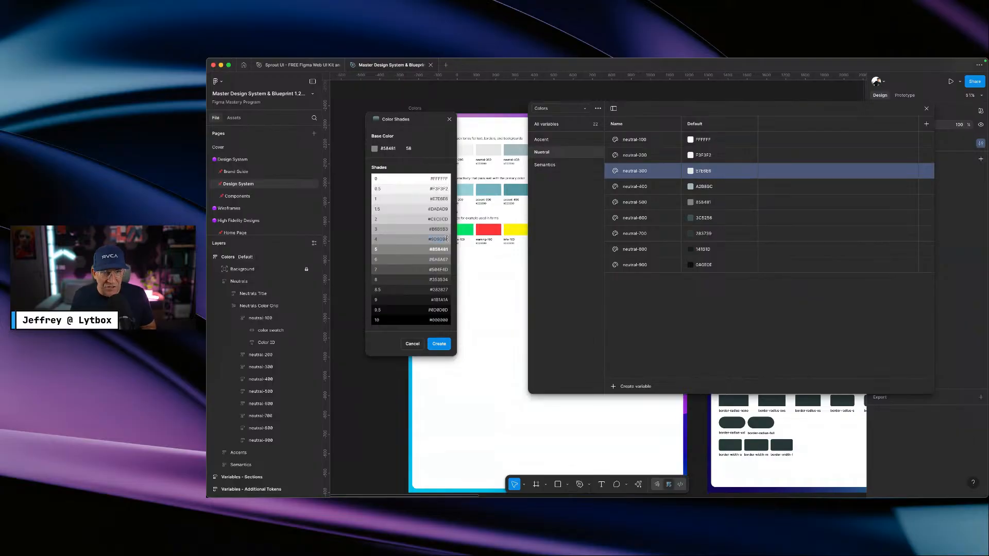
pyautogui.click(708, 189)
pyautogui.hotkey('ctrl', 'v')
pyautogui.press('Return')
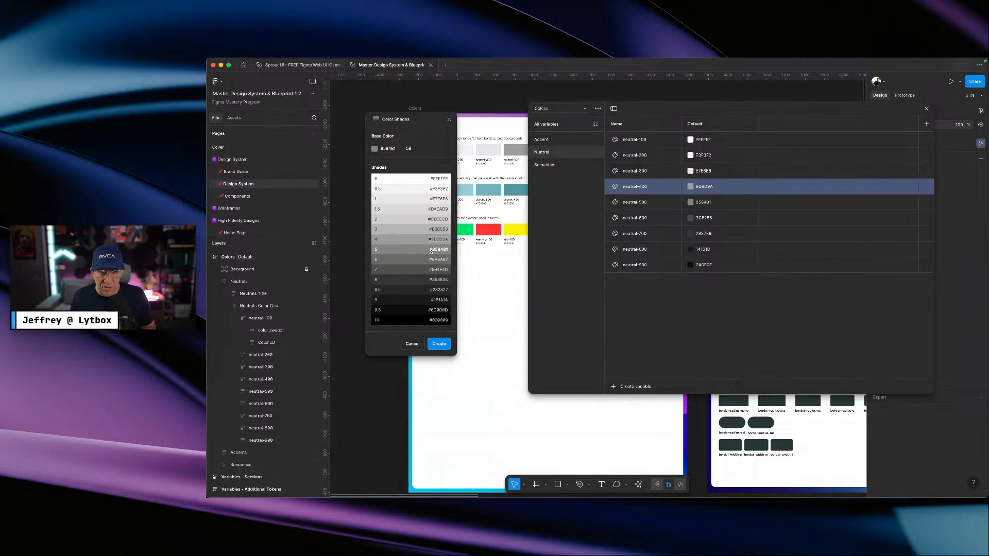
# - Set the neutral-600 variable to 858481, copied from shade 5 in Color Shades
pyautogui.doubleClick(438, 250)
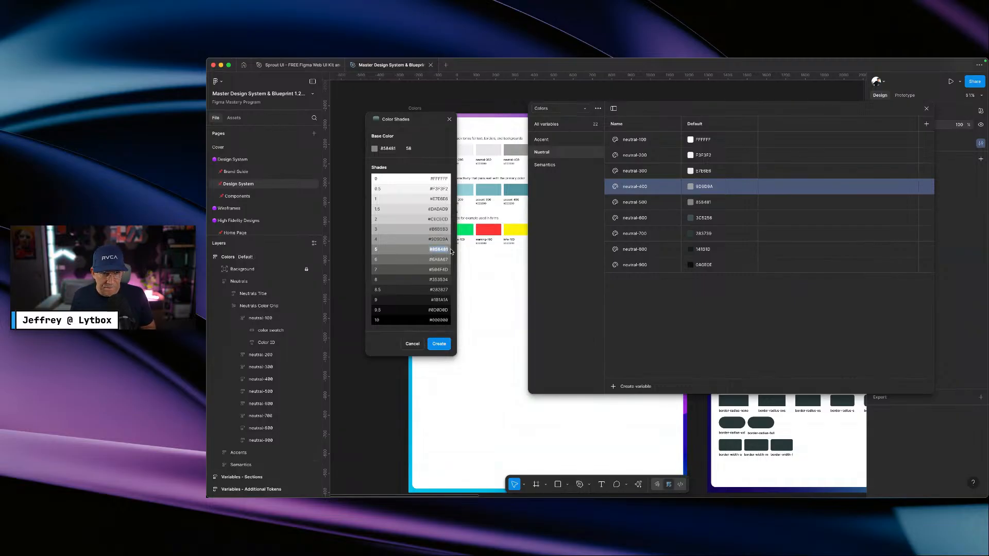
pyautogui.click(705, 218)
pyautogui.press('super+v')
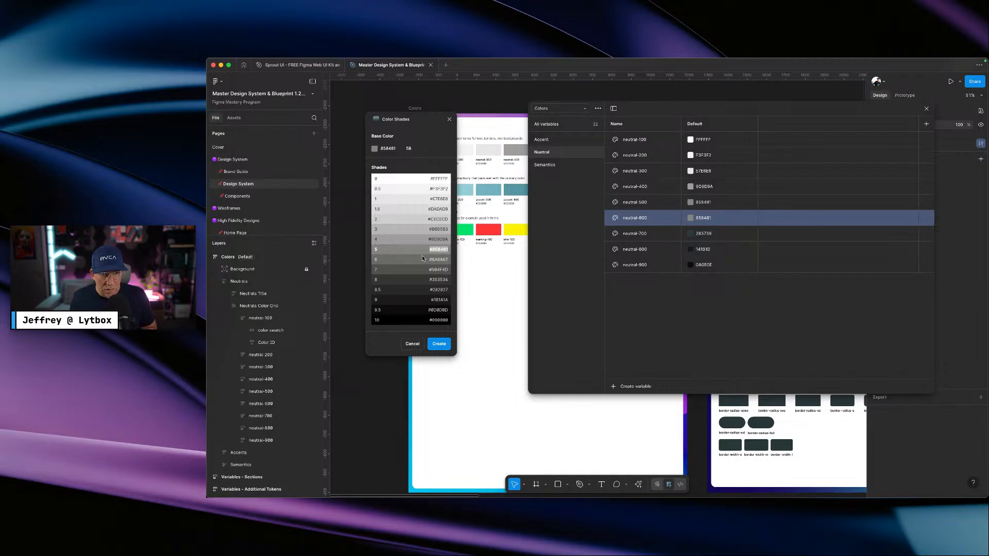
# - Set the neutral-700 variable to 6A6A67, copied from shade 6 in Color Shades
pyautogui.moveTo(429, 260); pyautogui.dragTo(453, 261)
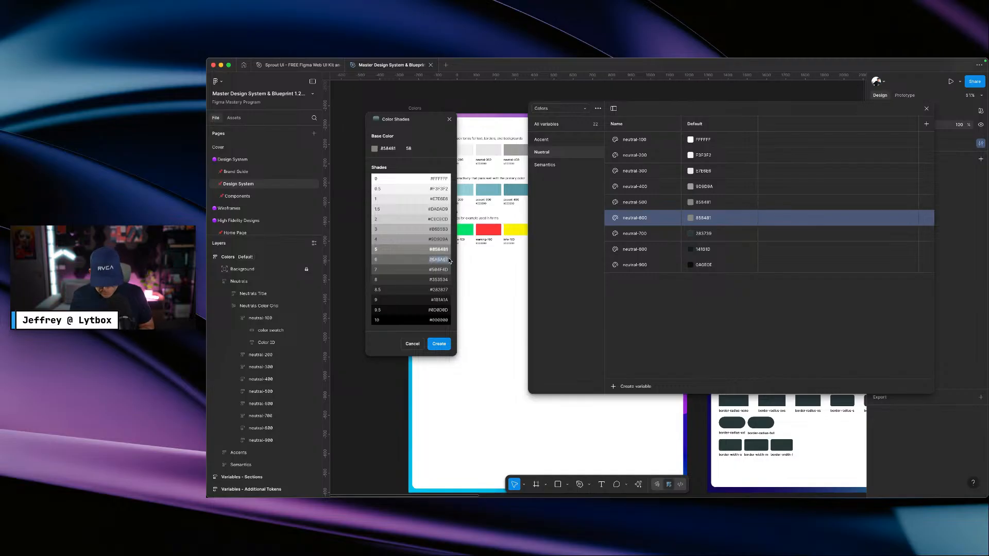
pyautogui.click(707, 235)
pyautogui.press('super+v')
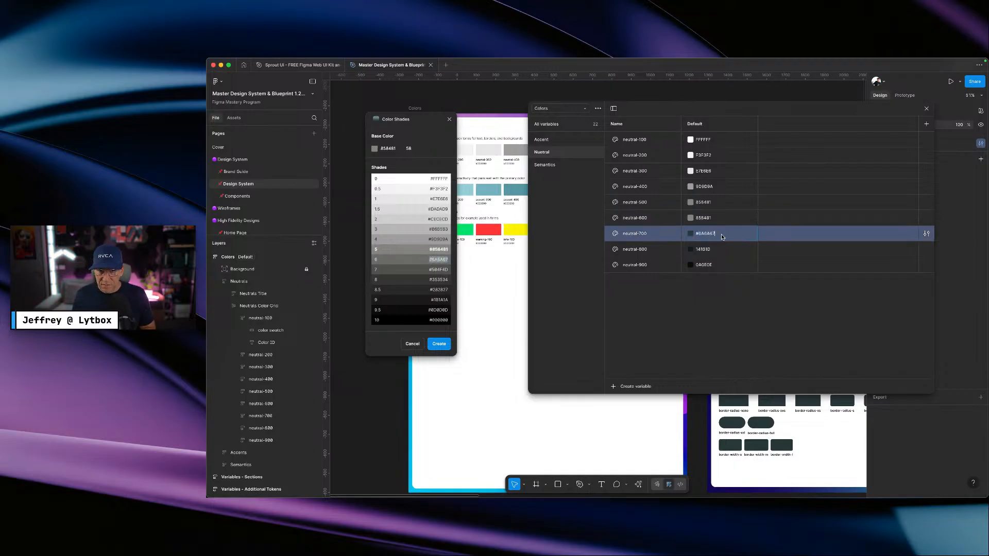
pyautogui.press('Return')
# - Set the neutral-800 variable to 1B1A1A, copied from shade 9 in Color Shades
pyautogui.moveTo(429, 268); pyautogui.dragTo(428, 268)
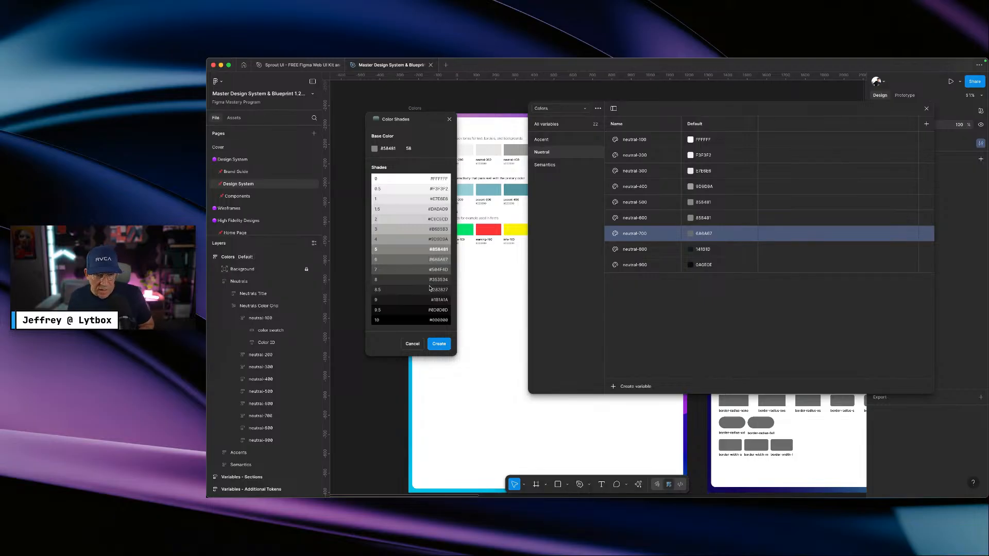
pyautogui.moveTo(431, 302); pyautogui.dragTo(446, 306)
pyautogui.hotkey('ctrl', 'c')
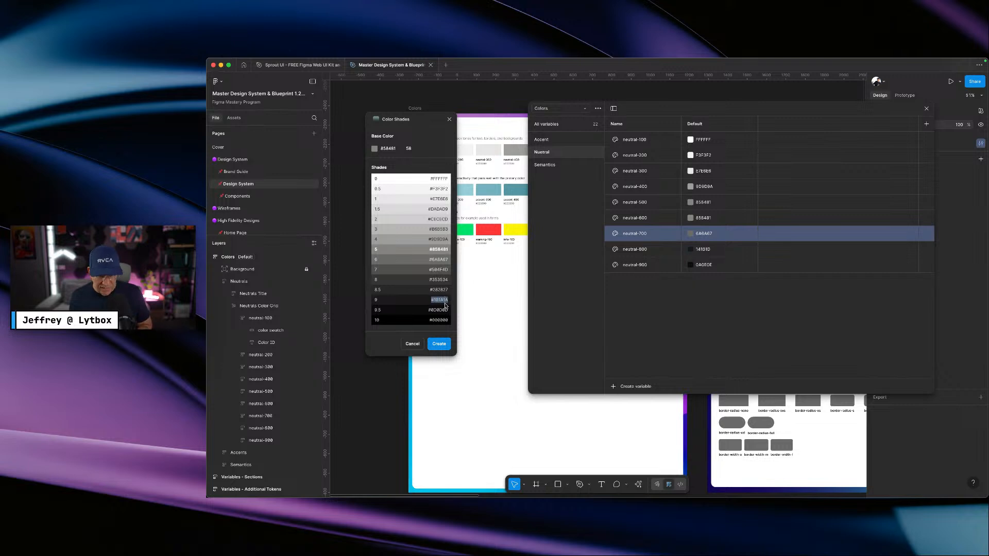
pyautogui.doubleClick(702, 250)
pyautogui.hotkey('ctrl', 'v')
pyautogui.press('Return')
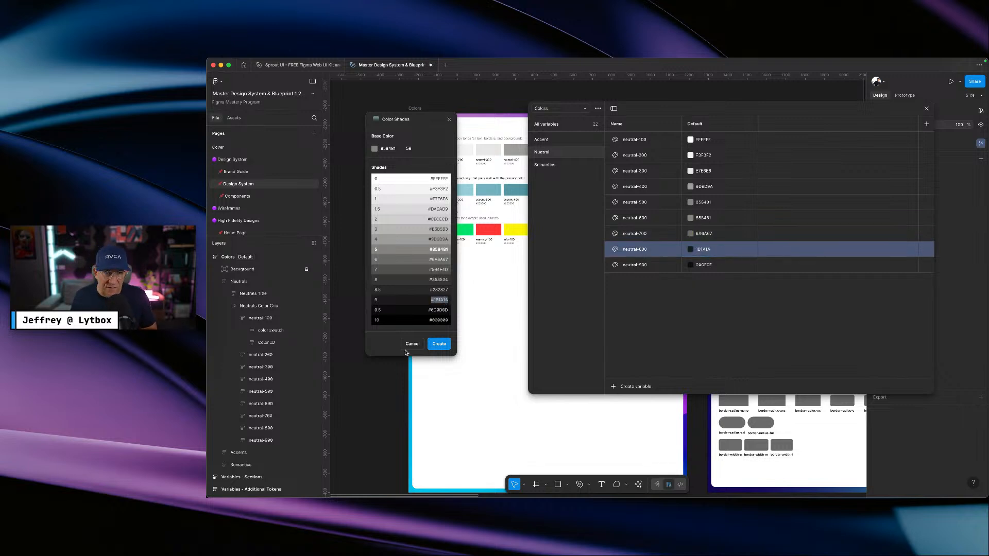
# - Set the neutral-900 variable to 000000, copied from shade 10 in Color Shades
pyautogui.click(429, 325)
pyautogui.moveTo(428, 323); pyautogui.dragTo(449, 321)
pyautogui.hotkey('ctrl', 'c')
pyautogui.doubleClick(723, 265)
pyautogui.hotkey('ctrl', 'v')
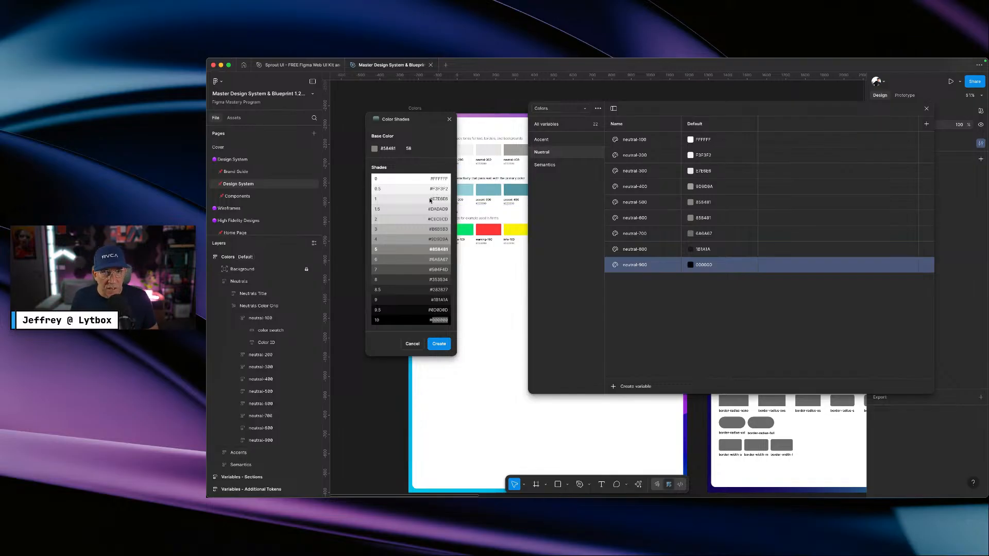
# - Set the neutral-300 variable to EDEDED
pyautogui.moveTo(431, 201); pyautogui.dragTo(439, 199)
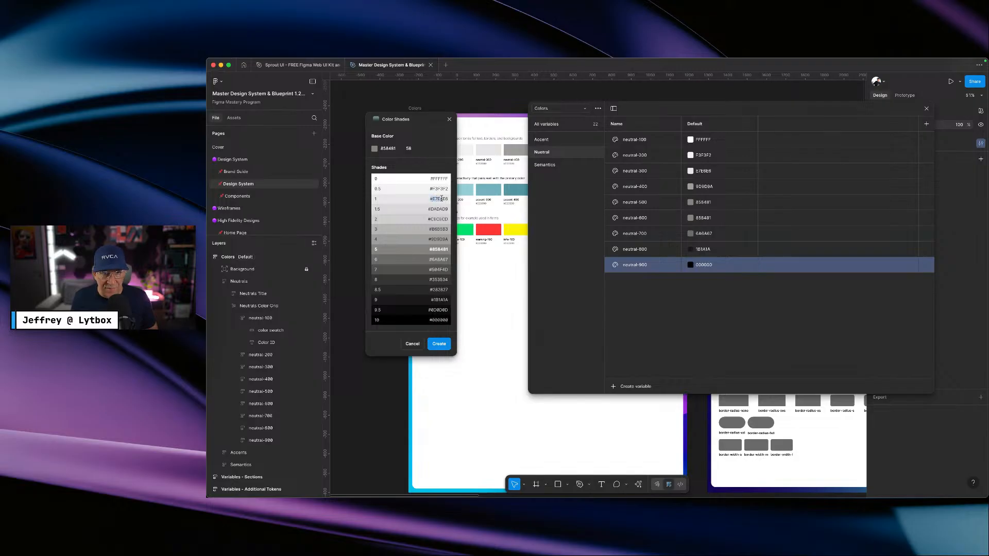
pyautogui.click(722, 172)
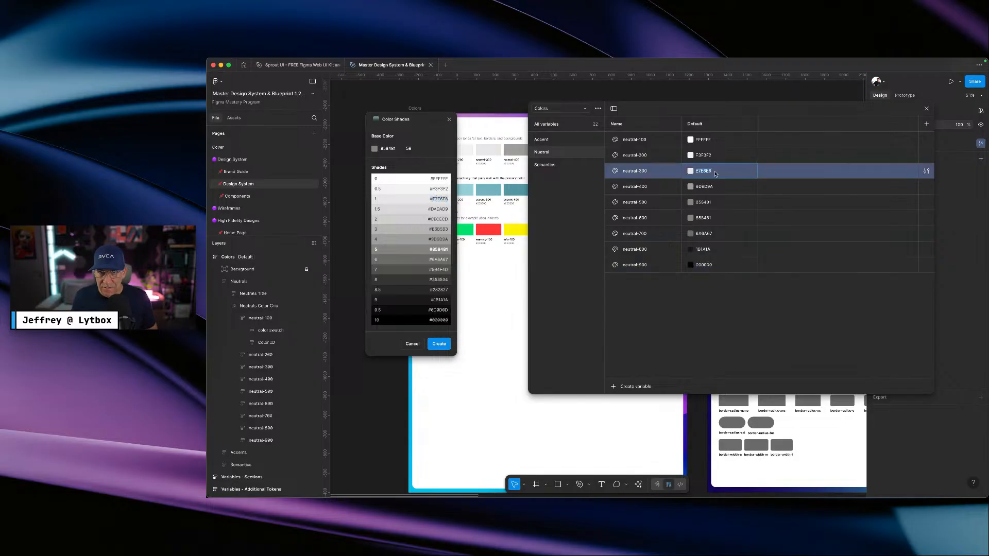
pyautogui.write('ededed')
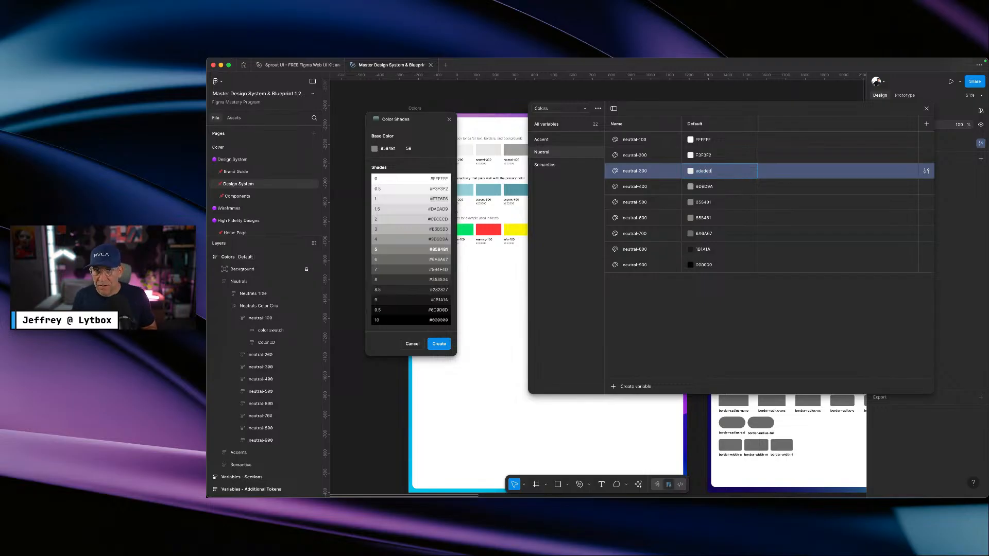
pyautogui.press('Return')
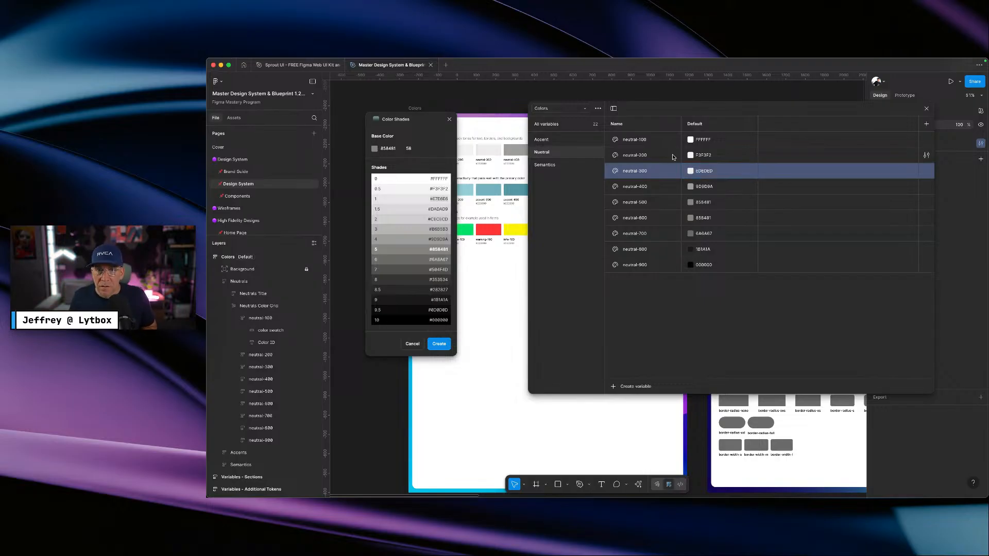
# - Set the neutral-200 variable to EDEDED, copied from neutral-300
pyautogui.click(714, 173)
pyautogui.hotkey('ctrl', 'c')
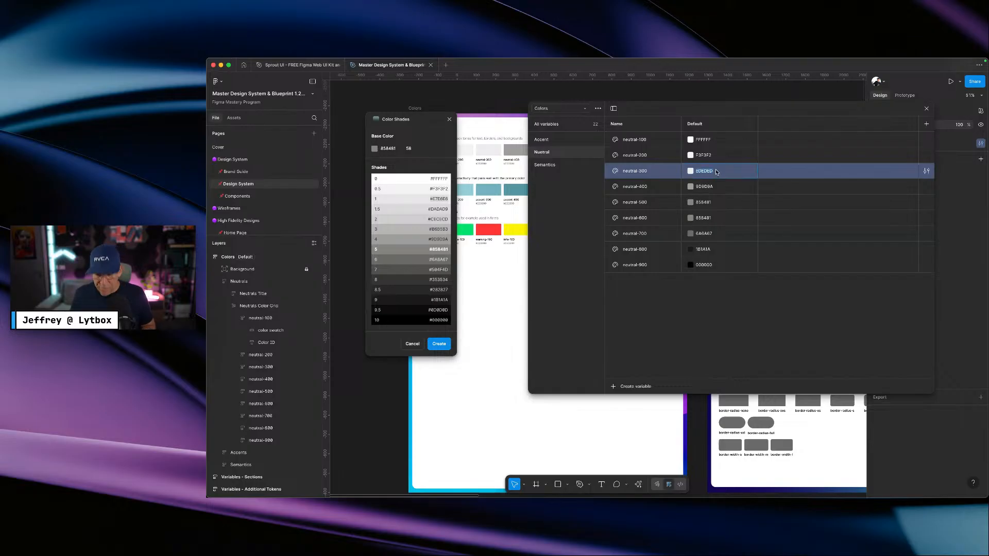
pyautogui.click(718, 157)
pyautogui.hotkey('ctrl', 'v')
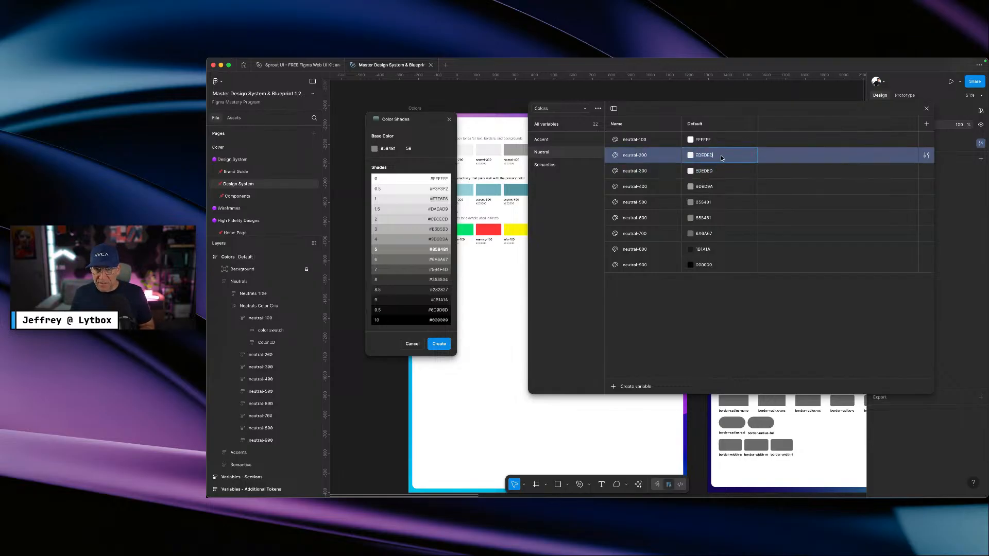
pyautogui.press('Return')
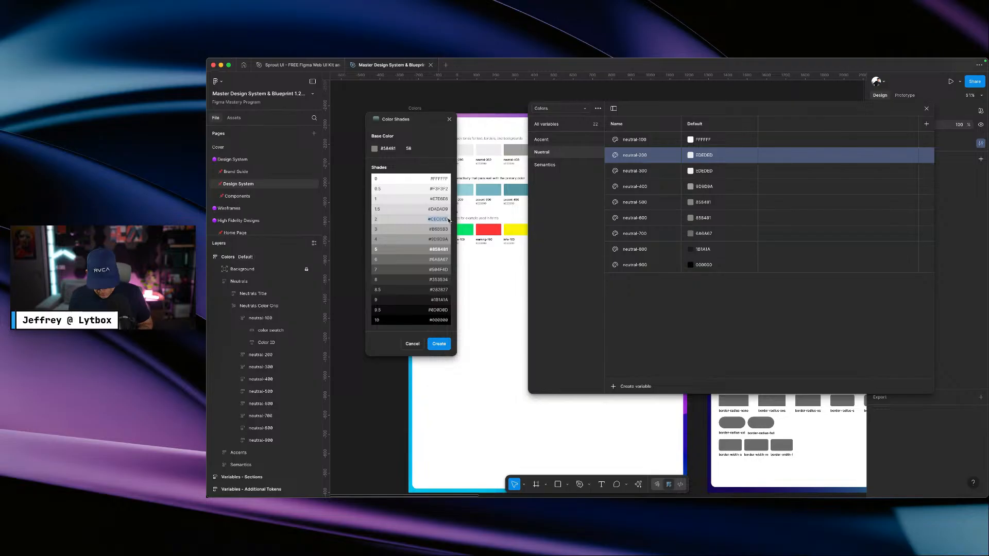
# - Set the neutral-300 variable to CECECD, copied from shade 2 in Color Shades
pyautogui.doubleClick(733, 171)
pyautogui.write('#CECECD')
pyautogui.press('Return')
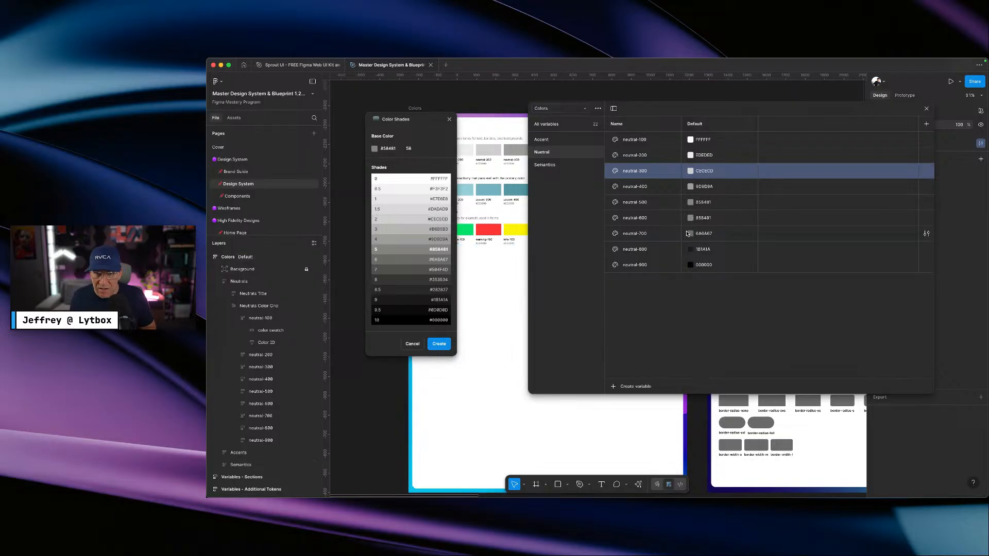
# - Set the neutral-400 variable to 858481, copied from neutral-500
pyautogui.click(710, 203)
pyautogui.doubleClick(710, 203)
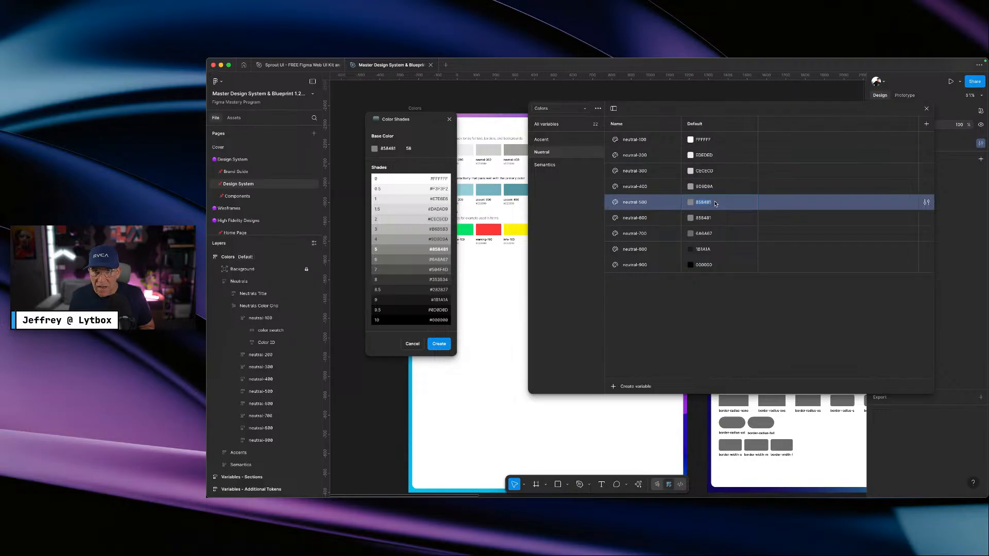
pyautogui.doubleClick(712, 188)
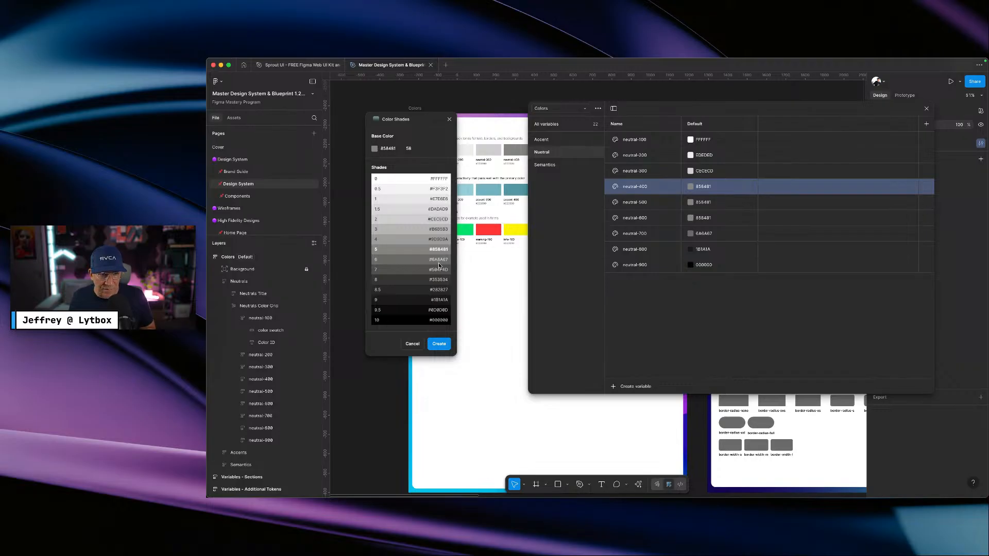
# - Set the neutral-500 variable to 504F4D, copied from shade 7 in Color Shades
pyautogui.moveTo(429, 269); pyautogui.dragTo(448, 269)
pyautogui.press('super+c')
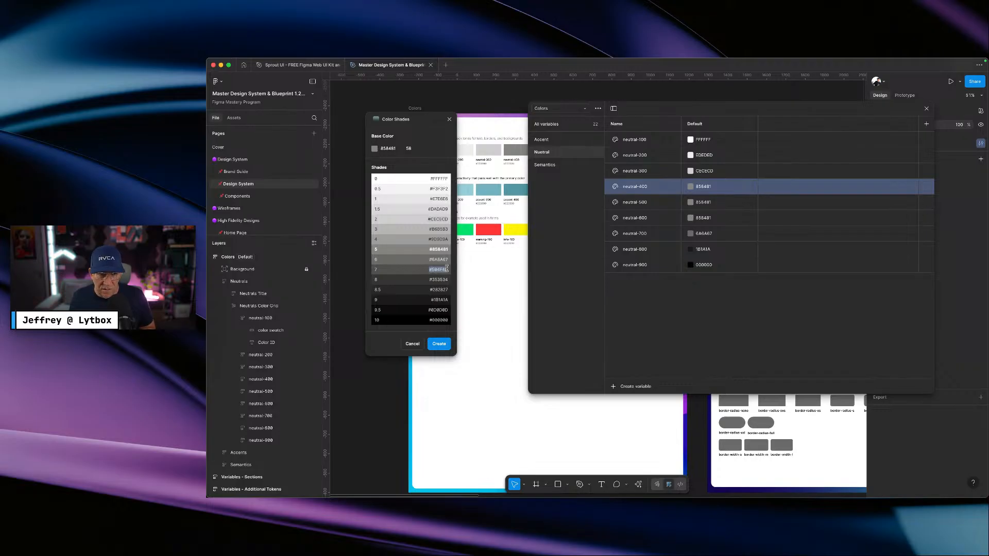
pyautogui.click(703, 202)
pyautogui.press('super+v')
pyautogui.press('Return')
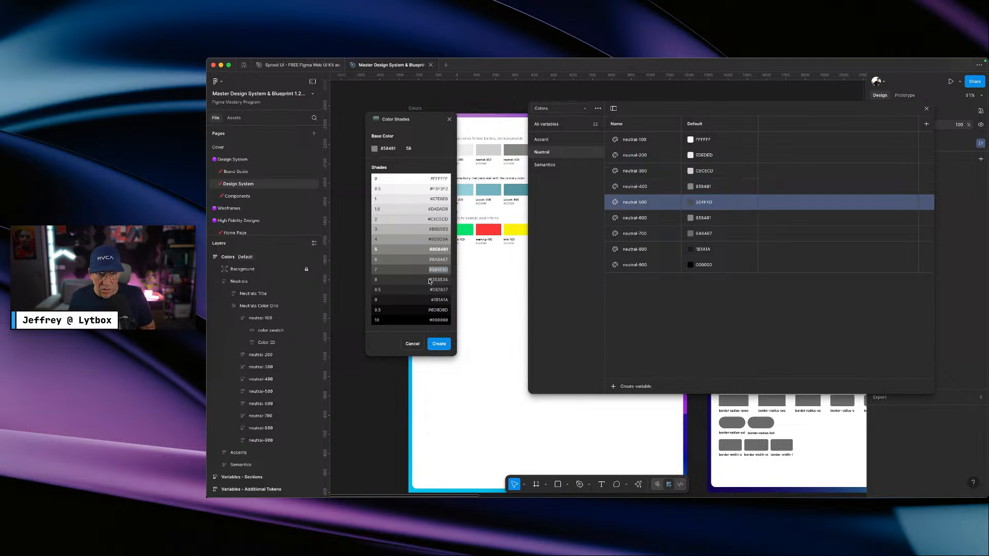
# - Set the neutral-600 variable to 353534, copied from shade 8 in Color Shades
pyautogui.moveTo(429, 281); pyautogui.dragTo(450, 282)
pyautogui.hotkey('ctrl', 'c')
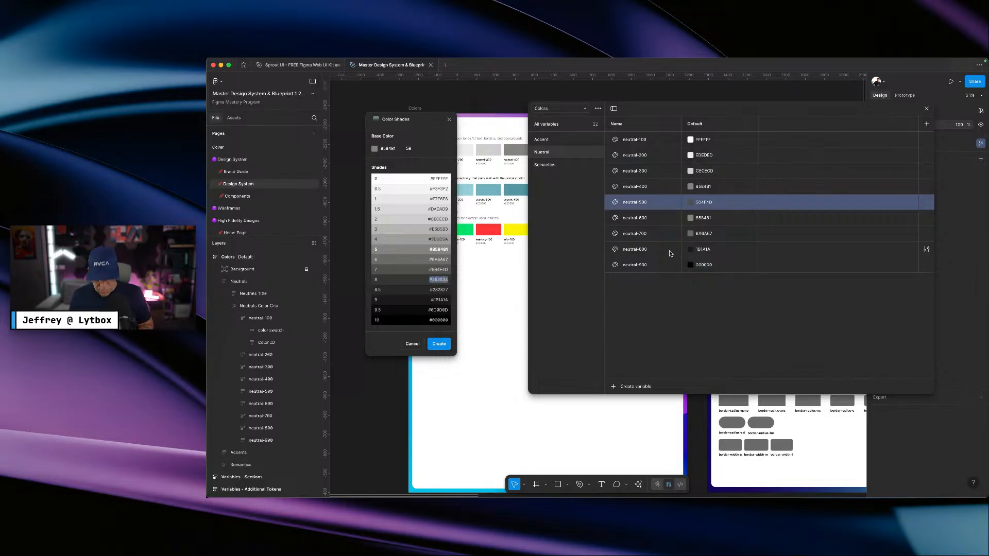
pyautogui.doubleClick(720, 217)
pyautogui.hotkey('ctrl', 'v')
pyautogui.press('Return')
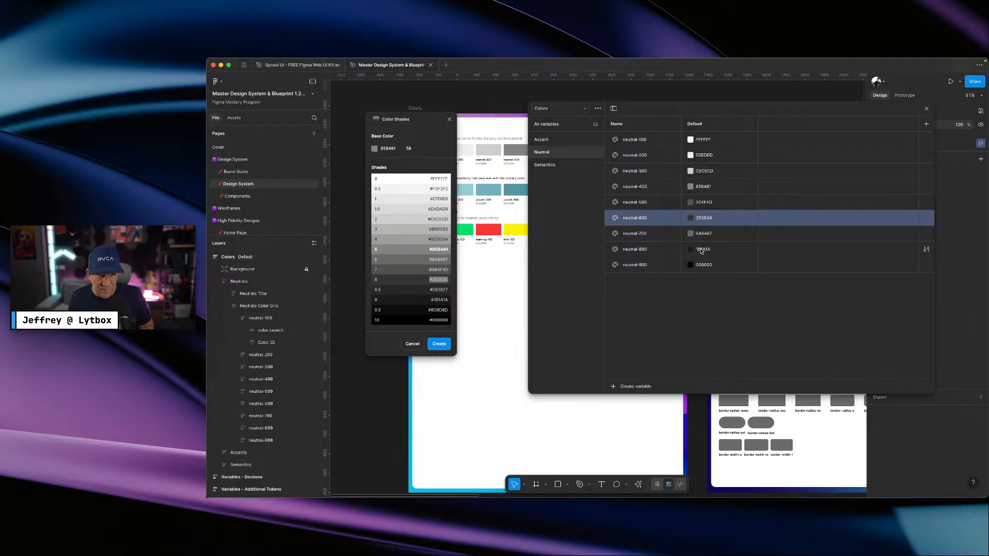
# - Set the neutral-700 variable to 282827, copied from shade 8.5 in Color Shades
pyautogui.click(438, 289)
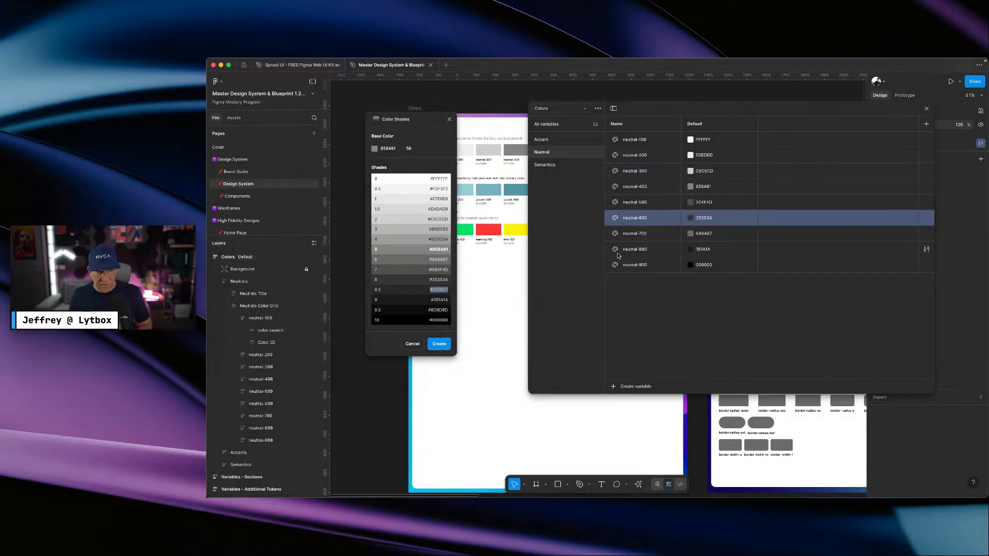
pyautogui.click(720, 234)
pyautogui.press('super+v')
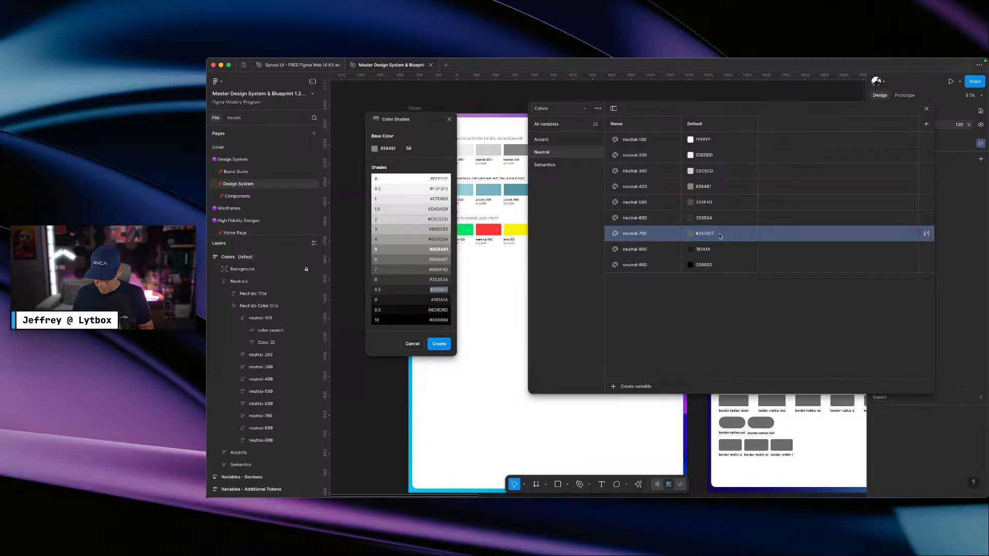
pyautogui.press('Return')
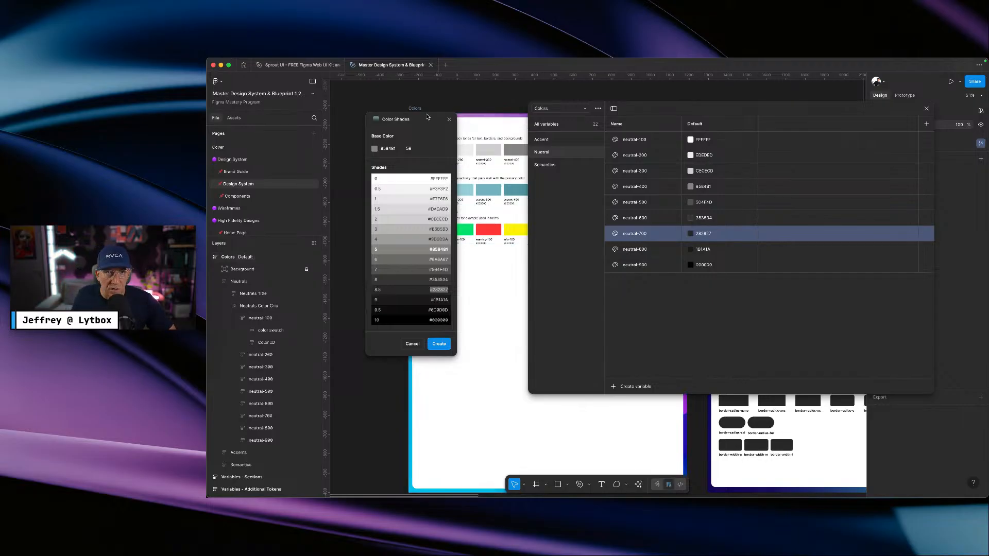
# - Close the color variables window and the Color Shades plugin to uncover the Colors frame
pyautogui.moveTo(423, 120); pyautogui.dragTo(406, 131)
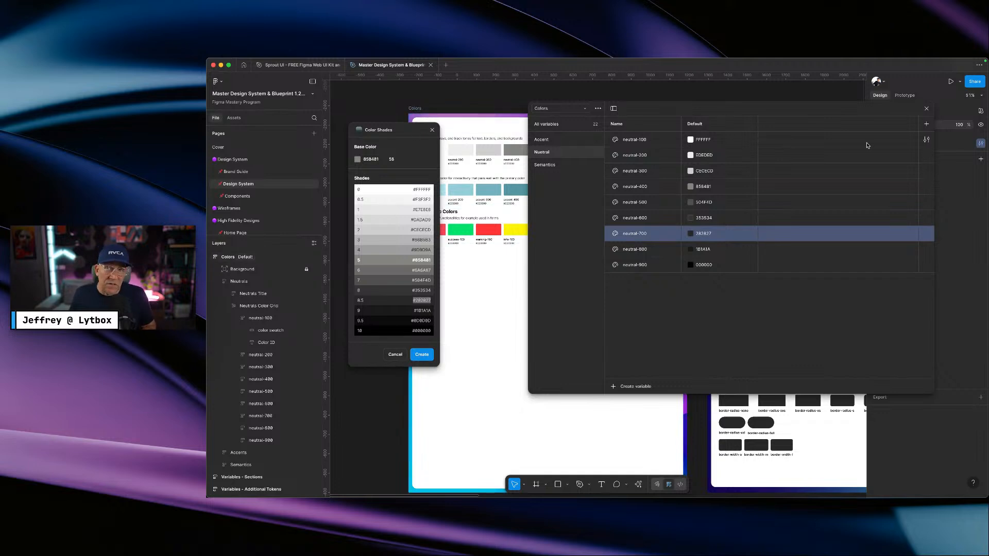
pyautogui.click(927, 108)
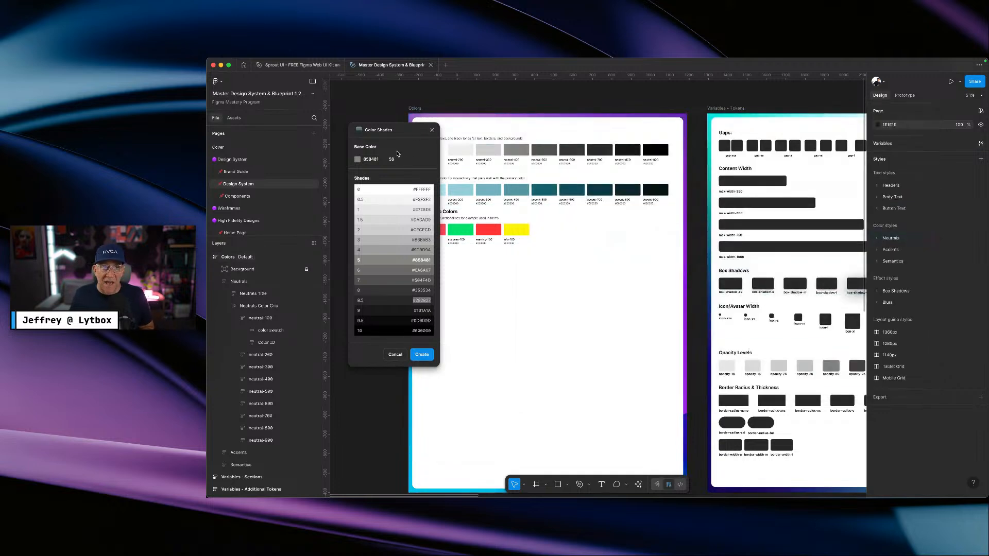
pyautogui.click(432, 132)
pyautogui.scroll(5, 473, 235)
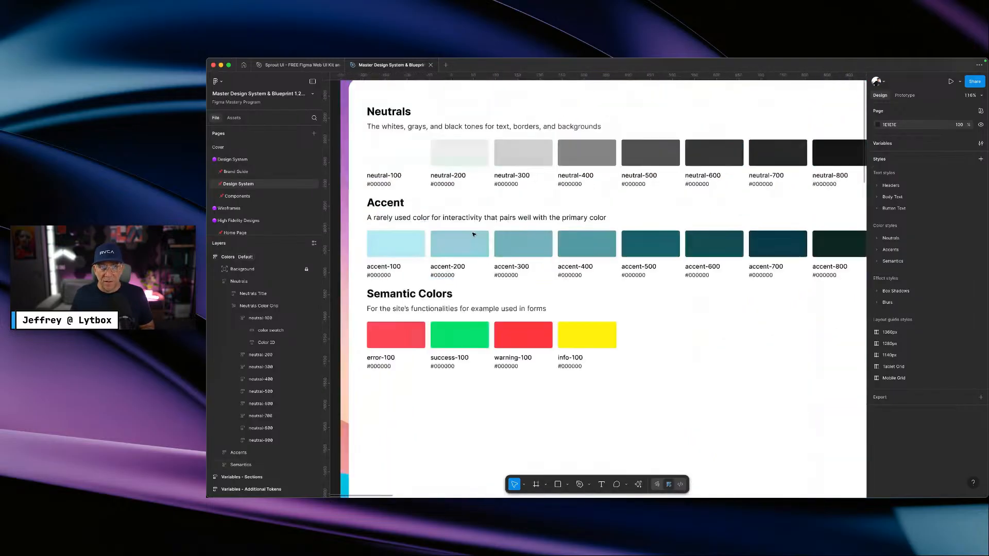
pyautogui.scroll(3, 688, 234)
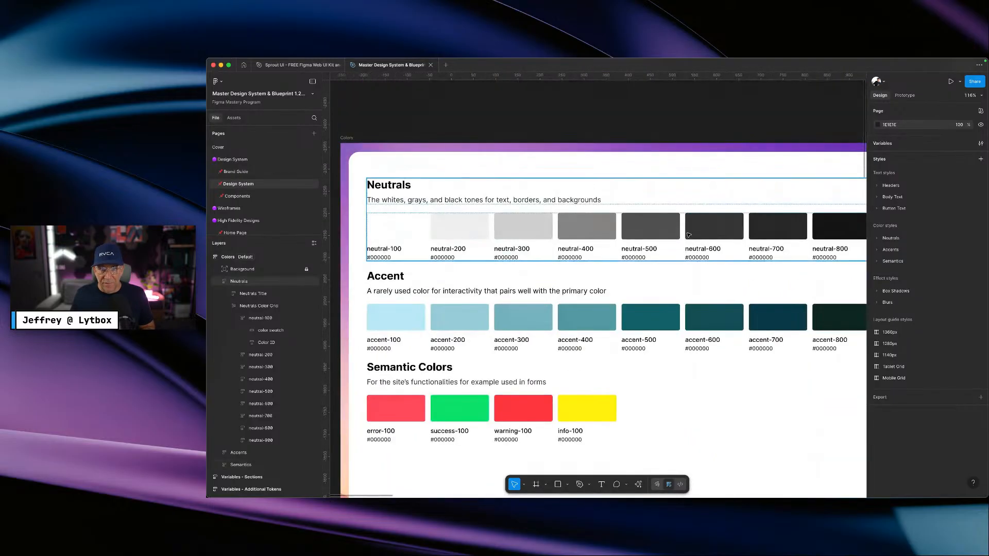
pyautogui.keyDown('super'); pyautogui.doubleClick(385, 257); pyautogui.keyUp('super')
pyautogui.moveTo(392, 257); pyautogui.dragTo(368, 257)
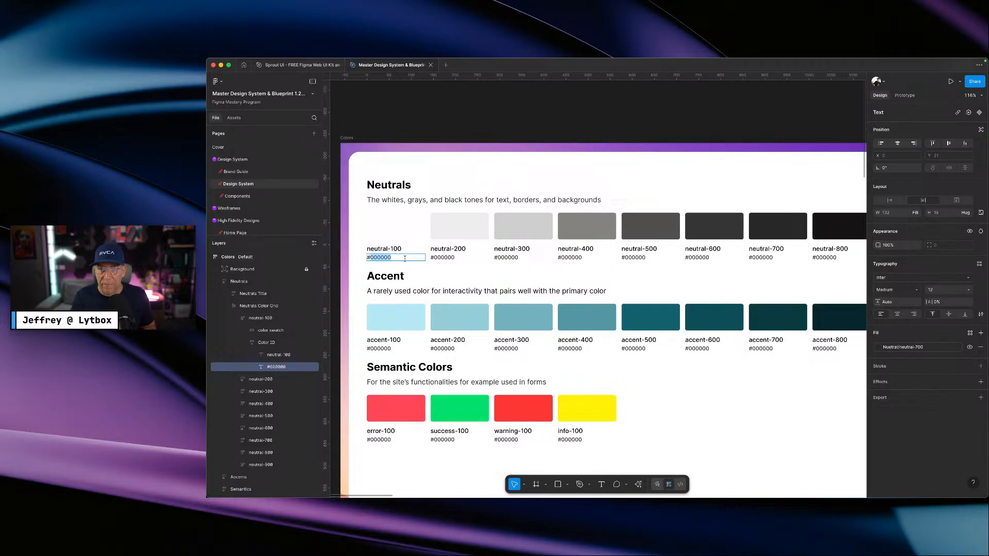
pyautogui.moveTo(410, 254); pyautogui.dragTo(368, 255)
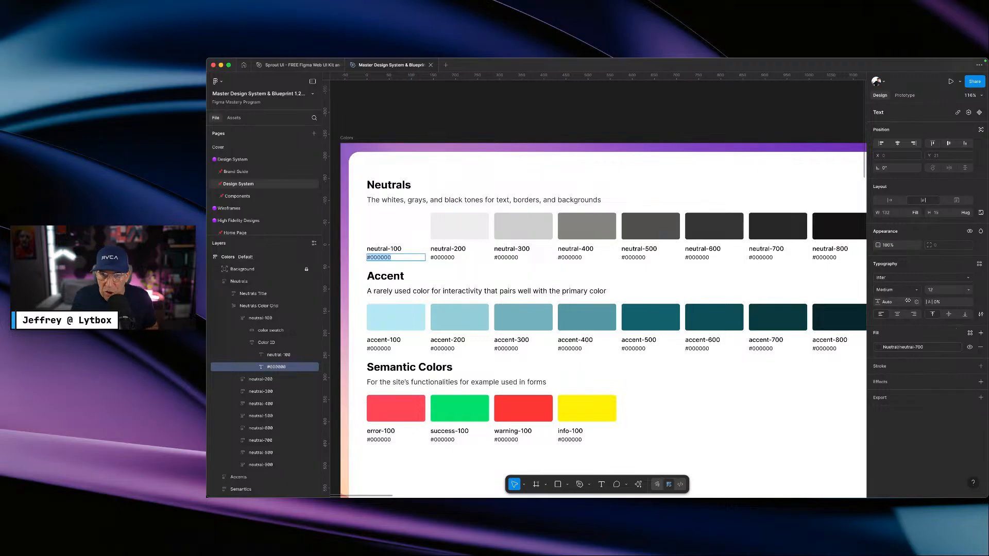
pyautogui.hscroll(2, 732, 309)
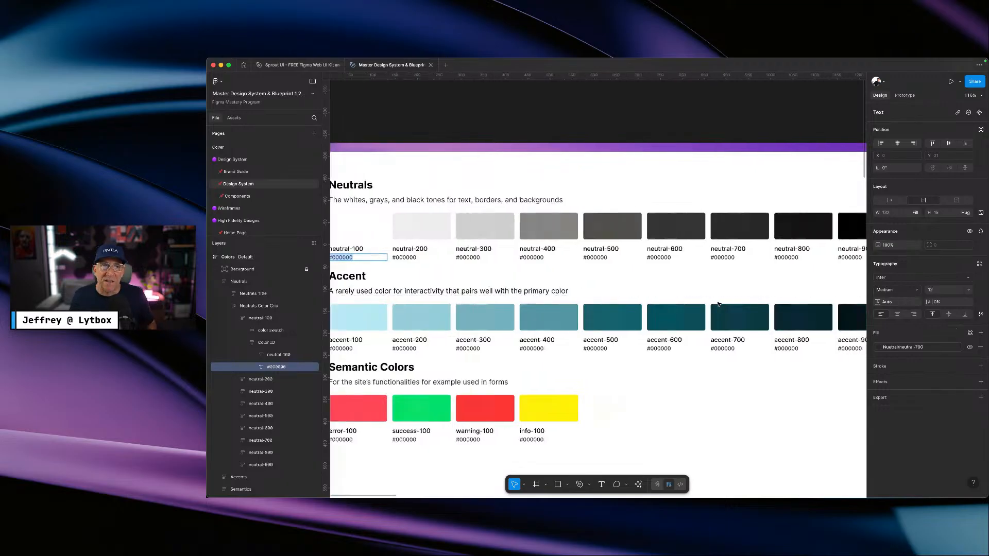
pyautogui.hscroll(-2, 698, 306)
pyautogui.press('Escape')
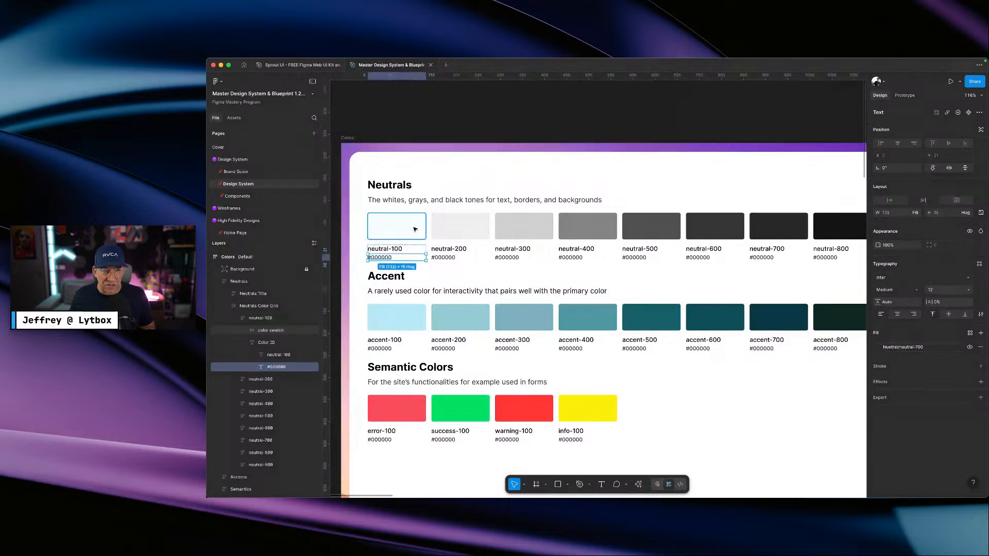
# - Deselect the hex label and run the Color Shades plugin from an empty spot on the canvas
pyautogui.scroll(-2, 589, 279)
pyautogui.scroll(-5, 588, 280)
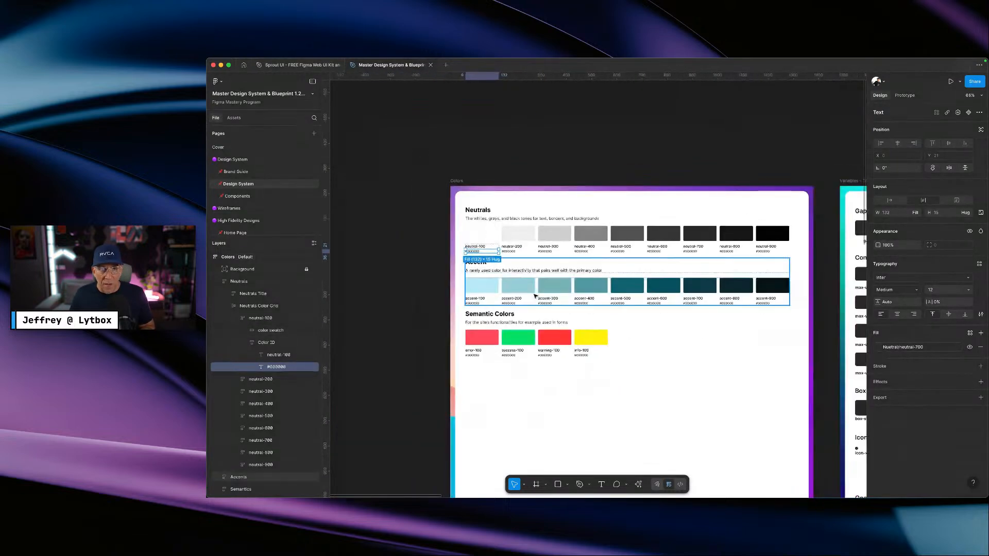
pyautogui.press('Escape')
pyautogui.rightClick(387, 176)
pyautogui.moveTo(395, 237)
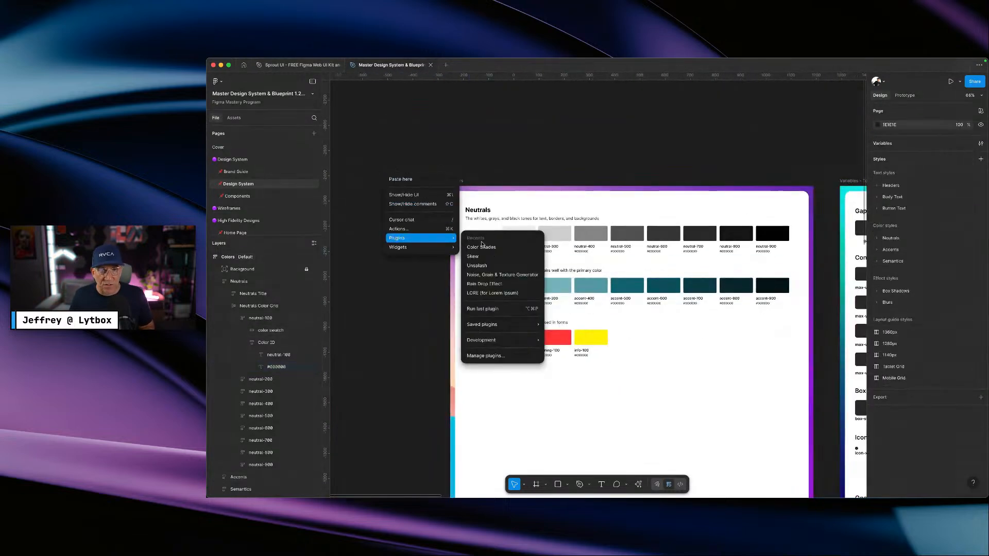
pyautogui.click(492, 249)
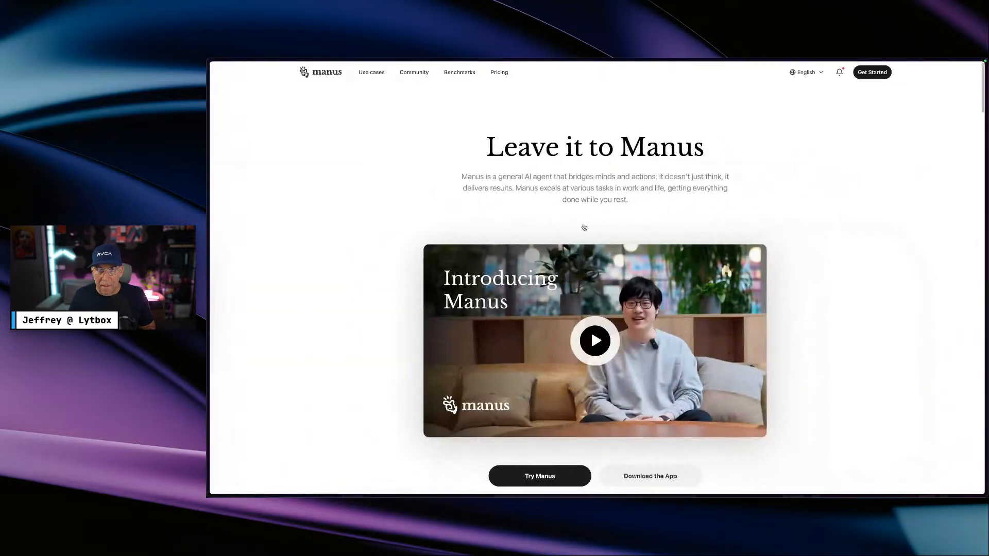
# - On the Manus homepage, sample the blue of a Manus fellows map dot with Hoverify's Color Eyedropper and copy its hex, #0281F2
pyautogui.scroll(-15, 584, 227)
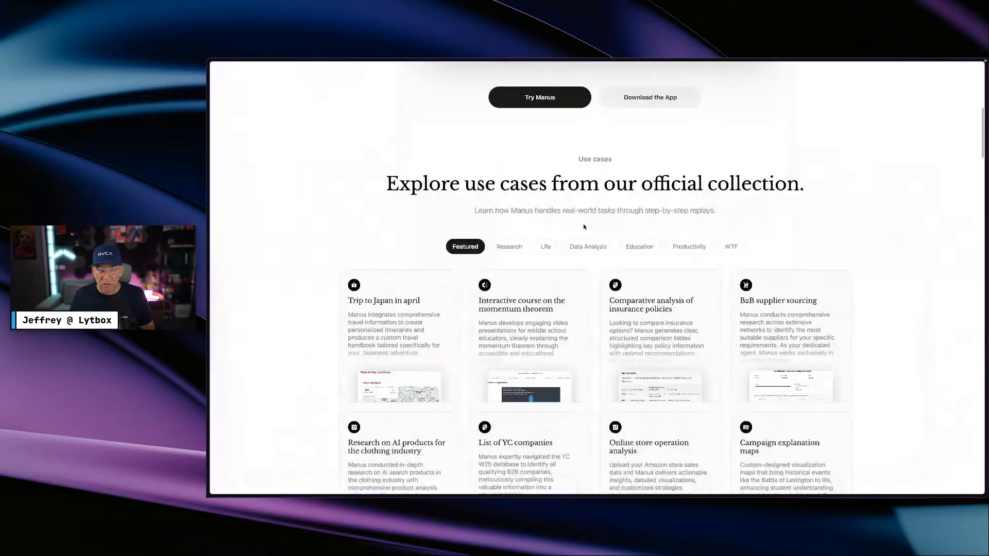
pyautogui.scroll(-10, 586, 230)
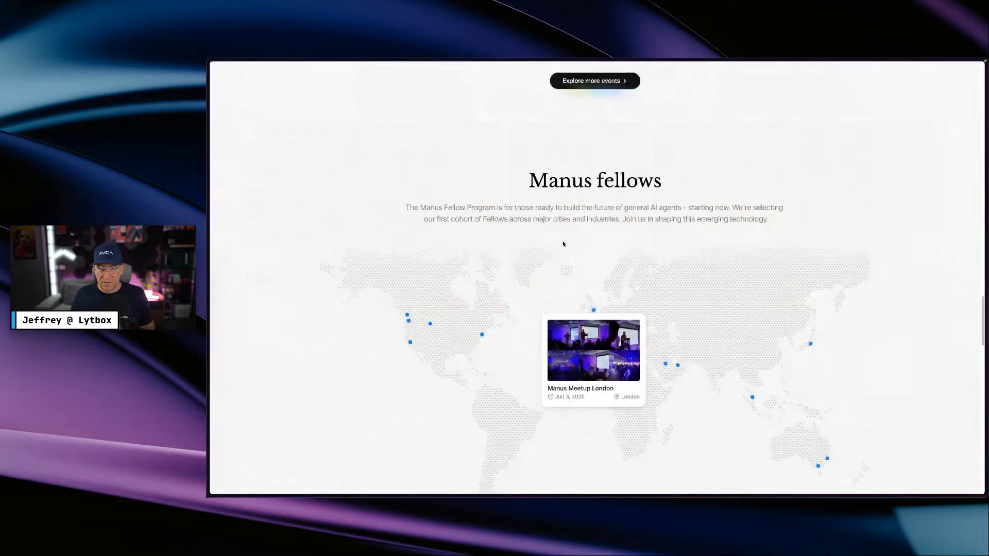
pyautogui.scroll(3, 585, 229)
pyautogui.moveTo(207, 116)
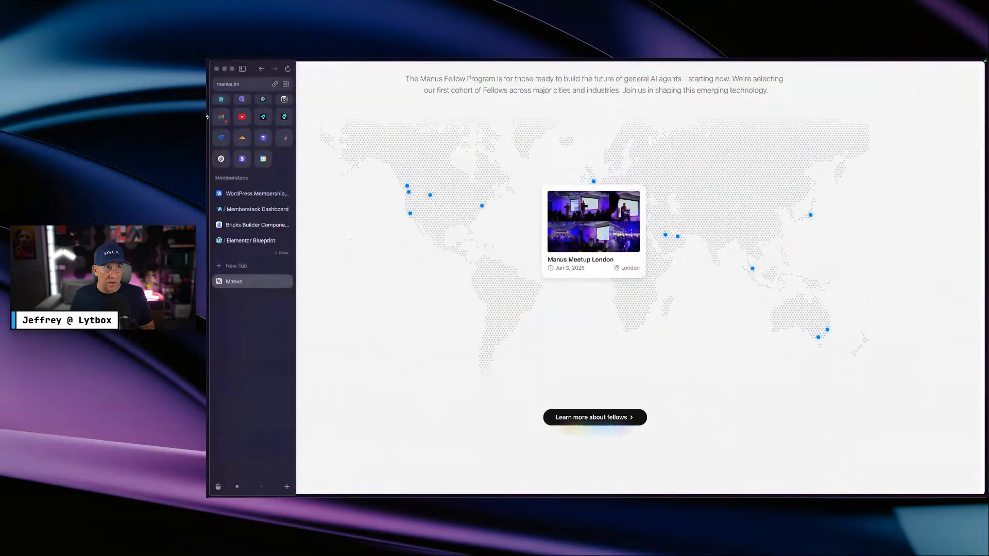
pyautogui.click(263, 99)
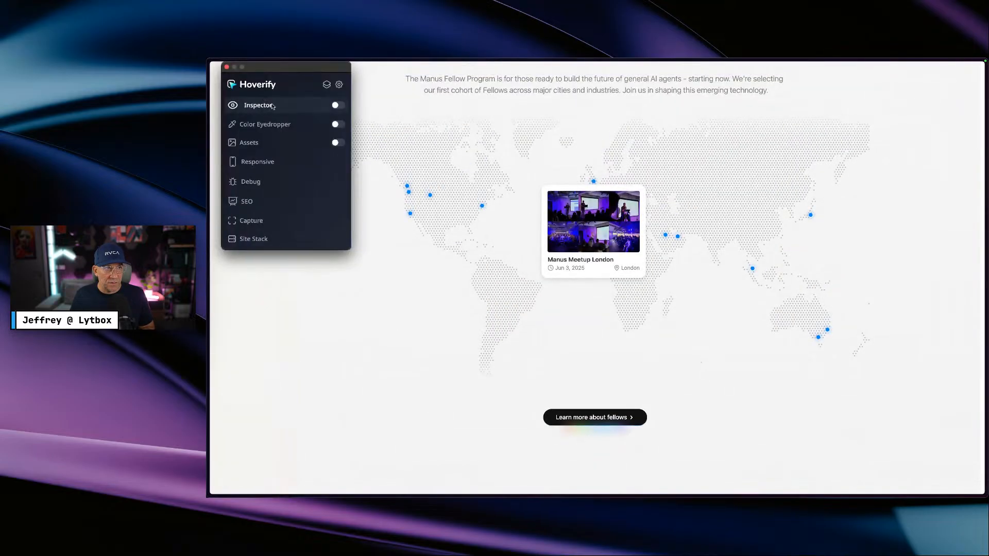
pyautogui.click(336, 125)
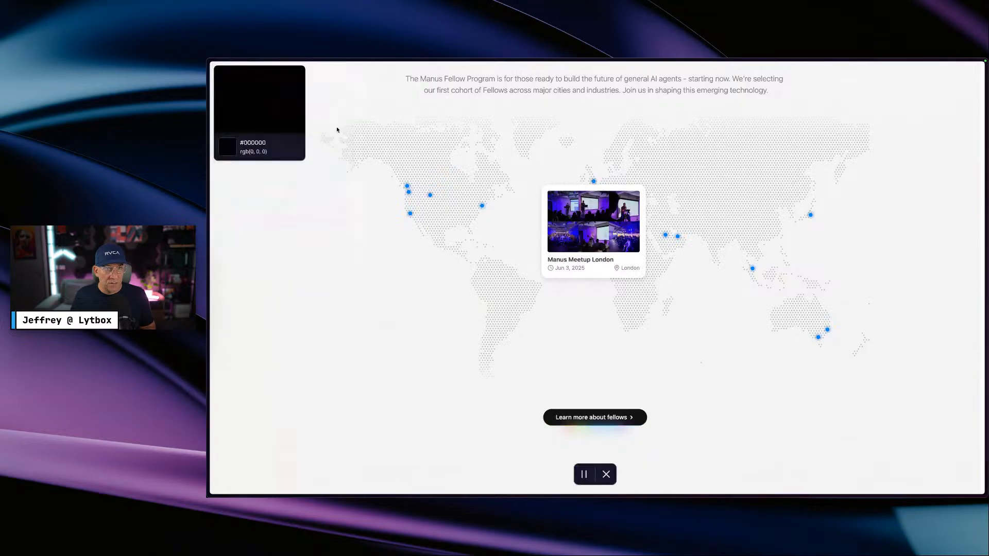
pyautogui.click(482, 205)
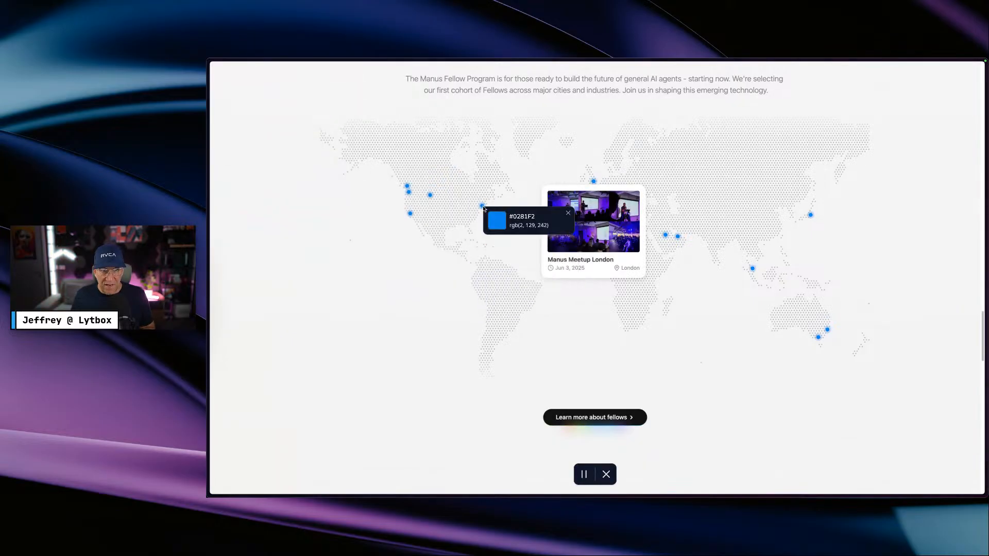
pyautogui.click(541, 217)
pyautogui.click(606, 474)
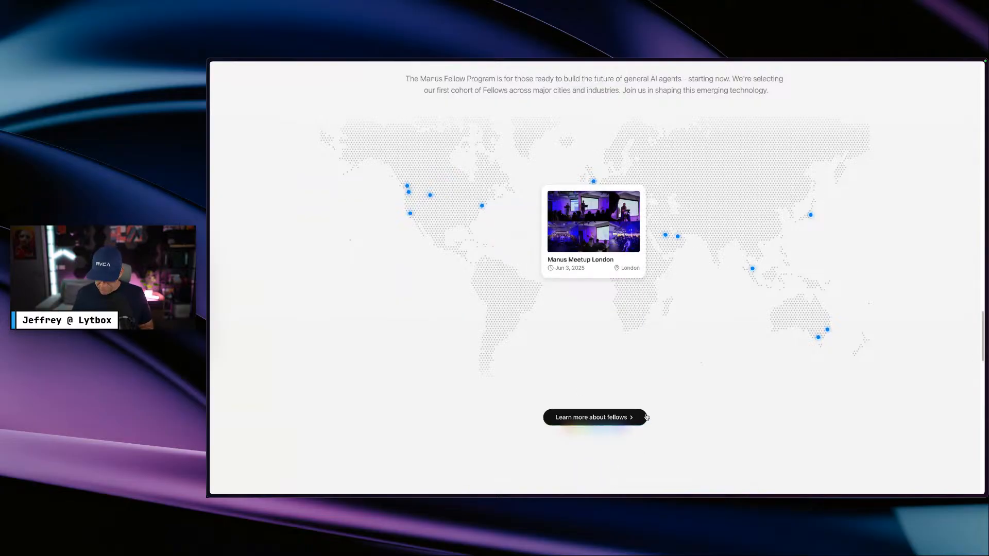
# - Switch to Figma and set the Color Shades base color to the copied blue 0281F2
pyautogui.hotkey('ctrl', 'Left')
pyautogui.moveTo(382, 159); pyautogui.dragTo(358, 159)
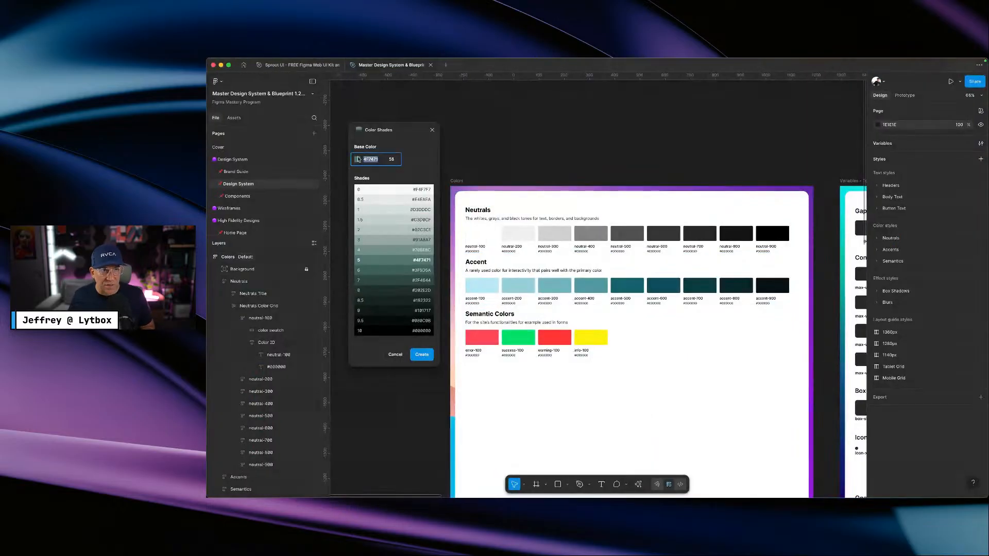
pyautogui.press('super+v')
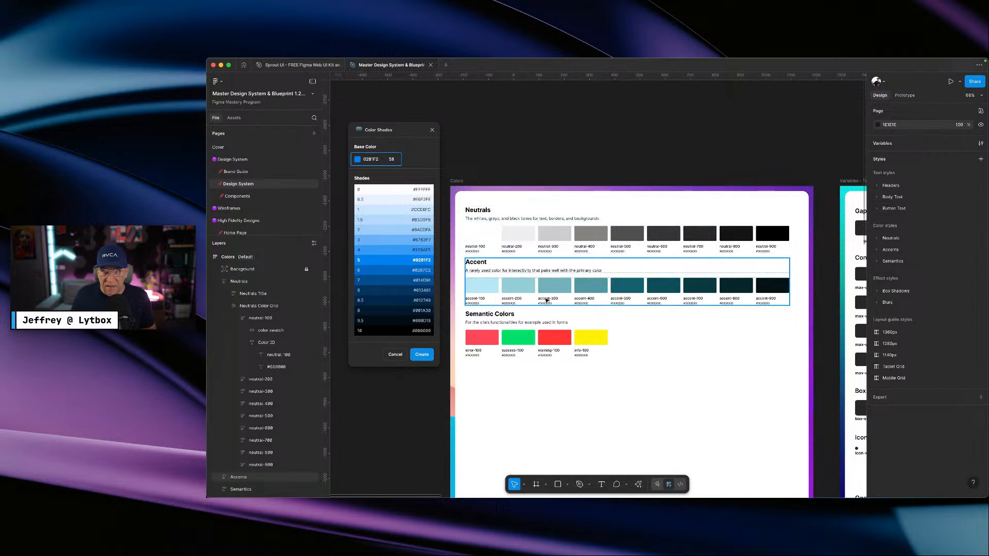
# - Open the color variables window and place it beside the Color Shades plugin
pyautogui.rightClick(712, 125)
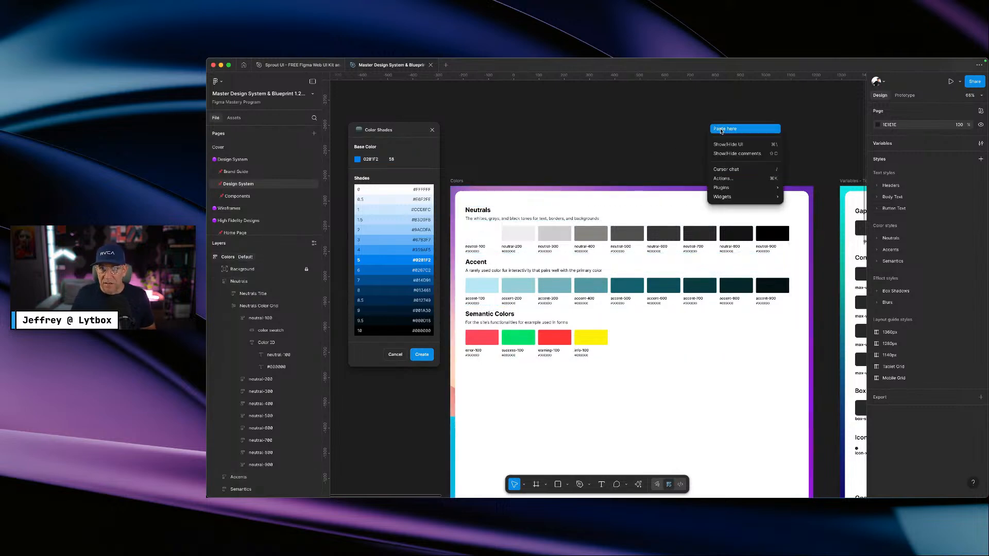
pyautogui.click(865, 137)
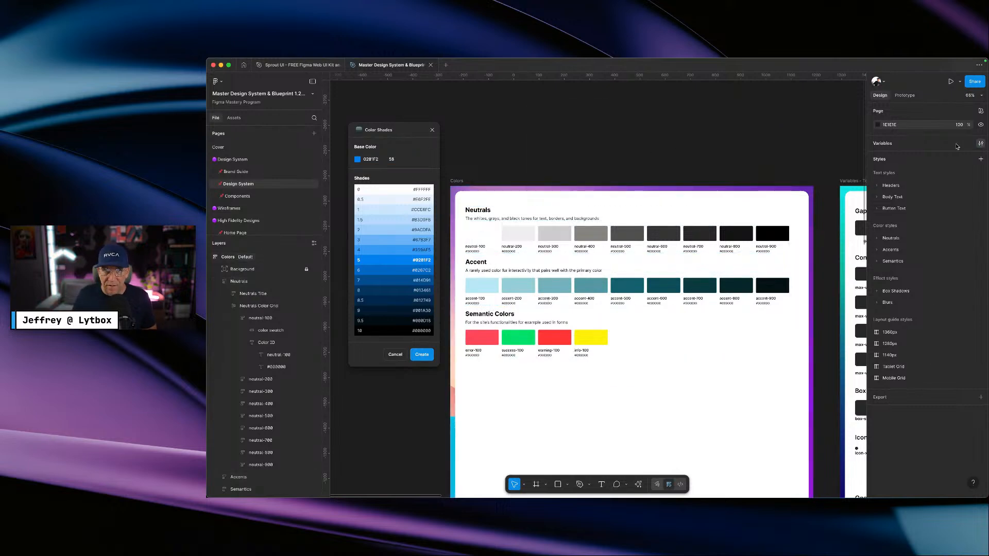
pyautogui.click(981, 143)
pyautogui.moveTo(641, 101); pyautogui.dragTo(598, 87)
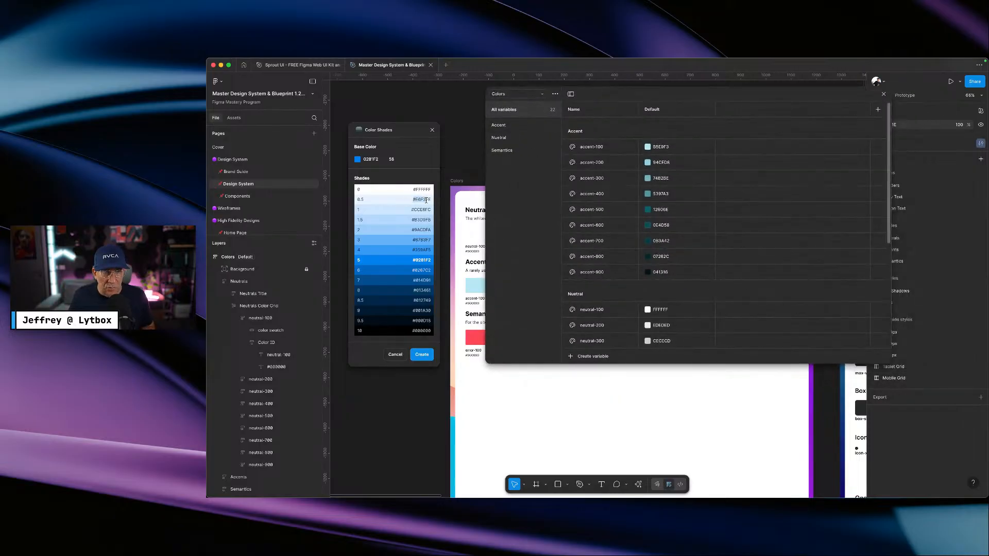
# - Set accent-100, accent-200 and accent-300 to E6F2FE, B3D9FB and 9ACDFA, copied from shades 0.5, 1.5 and 2
pyautogui.click(669, 149)
pyautogui.hotkey('ctrl', 'v')
pyautogui.press('Return')
pyautogui.moveTo(414, 220); pyautogui.dragTo(427, 220)
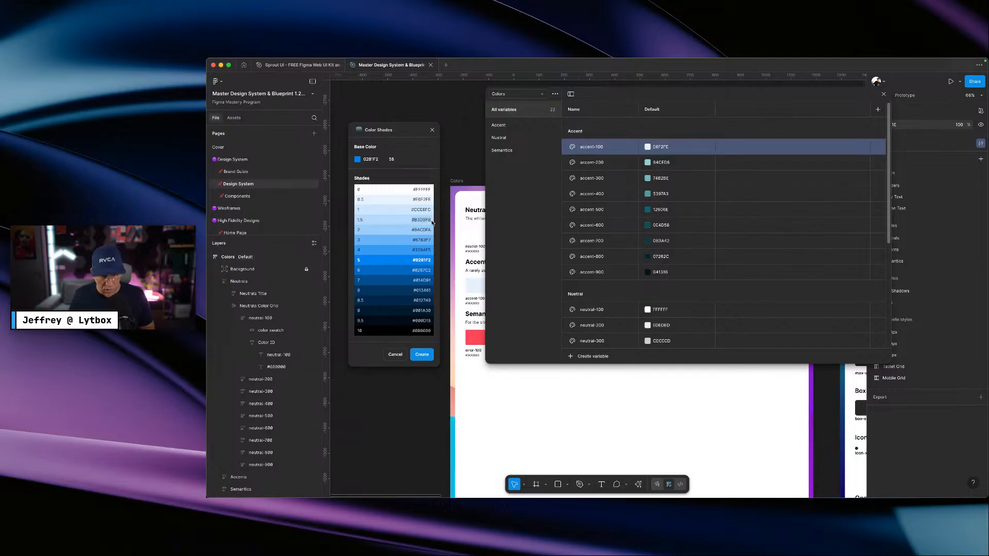
pyautogui.click(678, 163)
pyautogui.hotkey('ctrl', 'v')
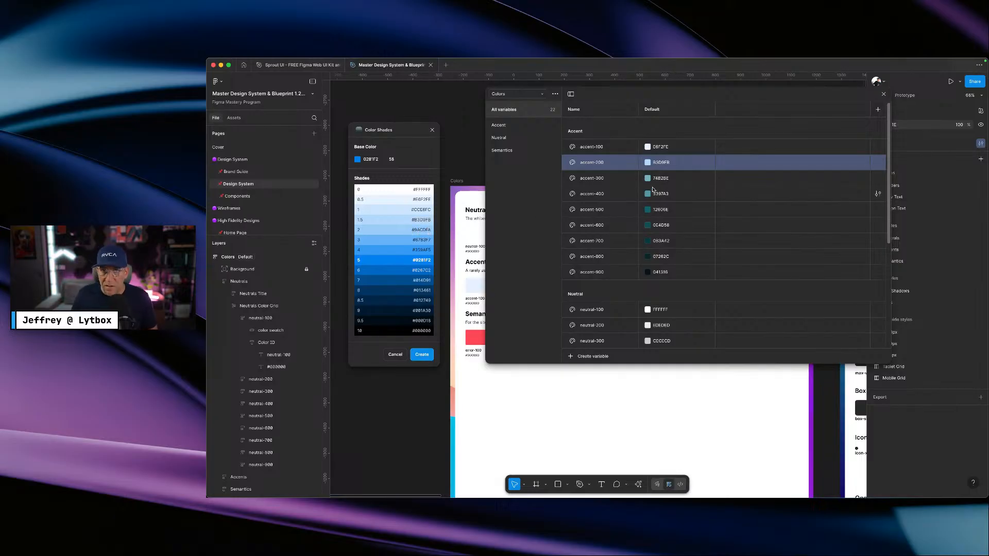
pyautogui.click(669, 179)
pyautogui.hotkey('ctrl', 'v')
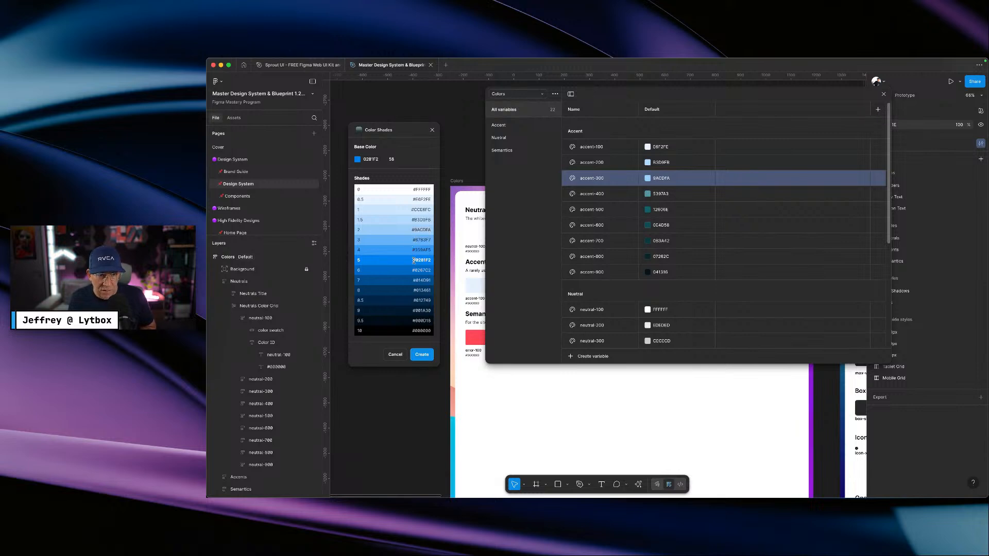
# - Set the accent-500 variable to 0281F2 from shade 5 and accent-400 to 359AF5 from shade 4
pyautogui.doubleClick(415, 260)
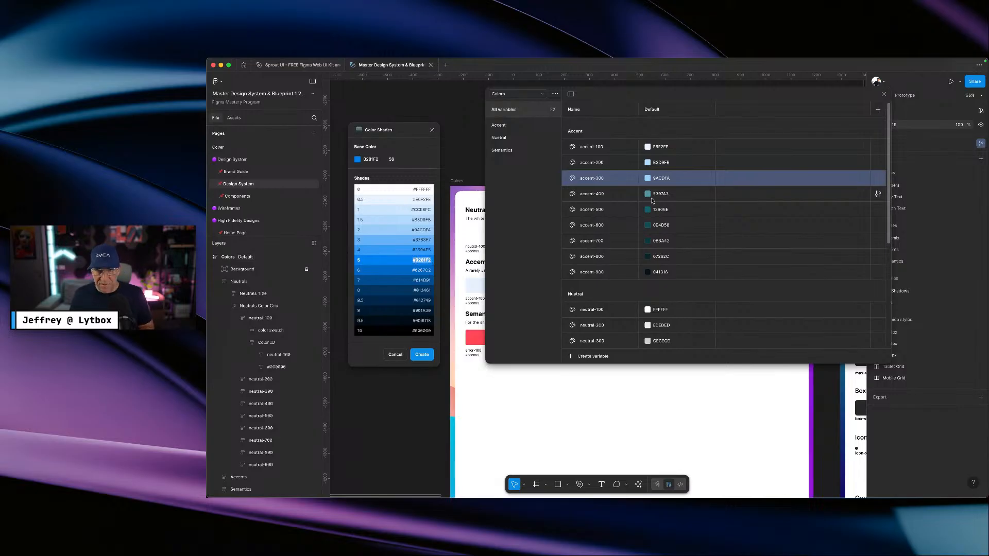
pyautogui.click(664, 210)
pyautogui.hotkey('ctrl', 'v')
pyautogui.press('Return')
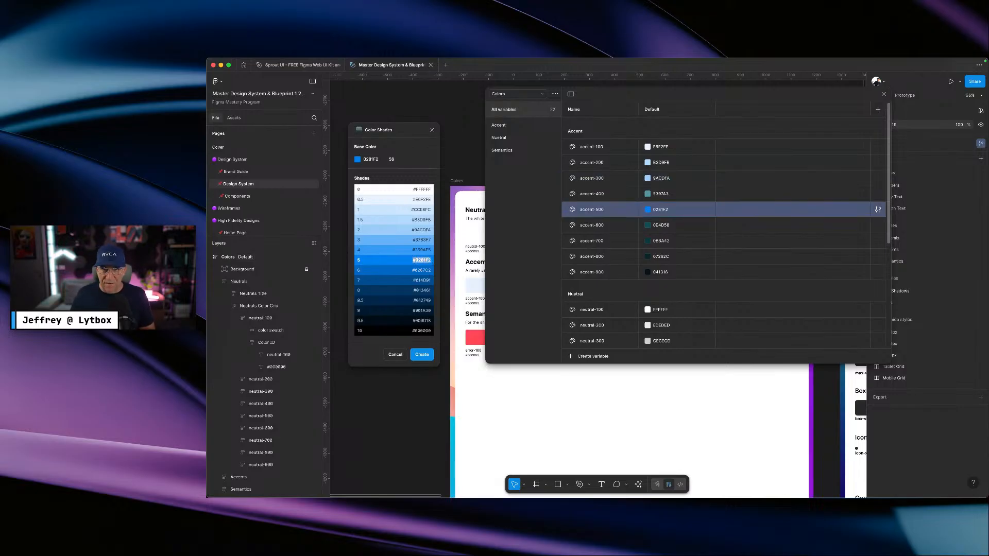
pyautogui.click(413, 250)
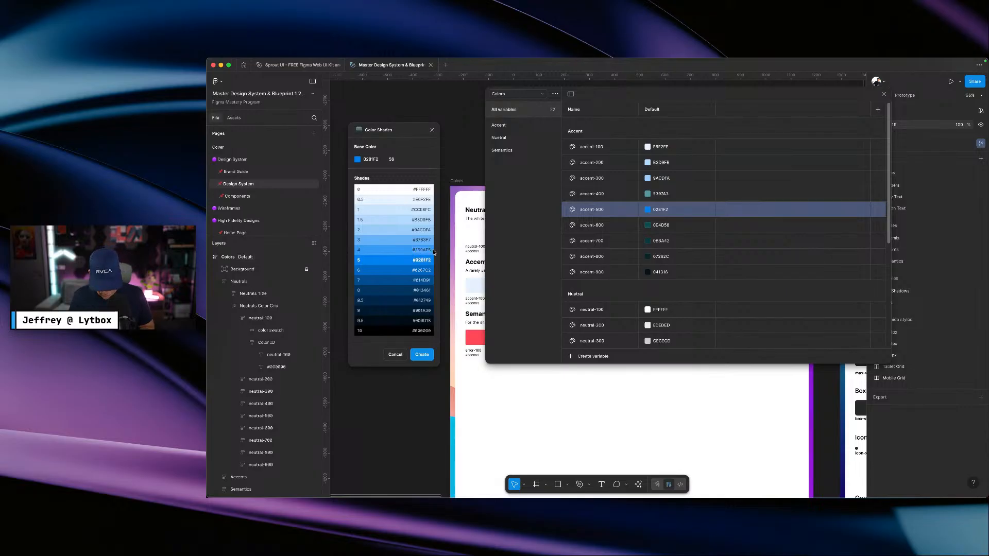
pyautogui.click(668, 195)
pyautogui.hotkey('ctrl', 'v')
pyautogui.press('Return')
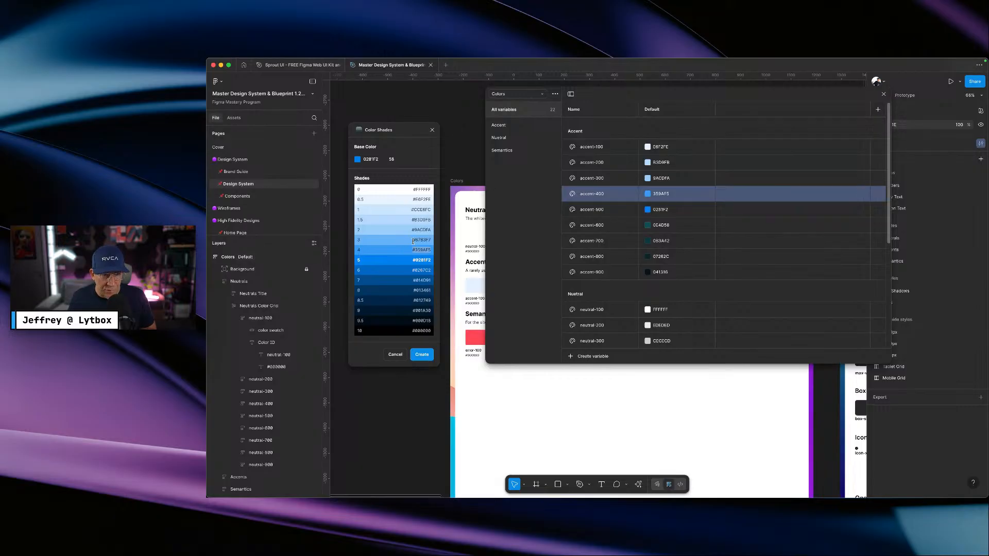
# - Set the accent-300 variable to 67B3F7, copied from shade 3 in Color Shades
pyautogui.click(432, 241)
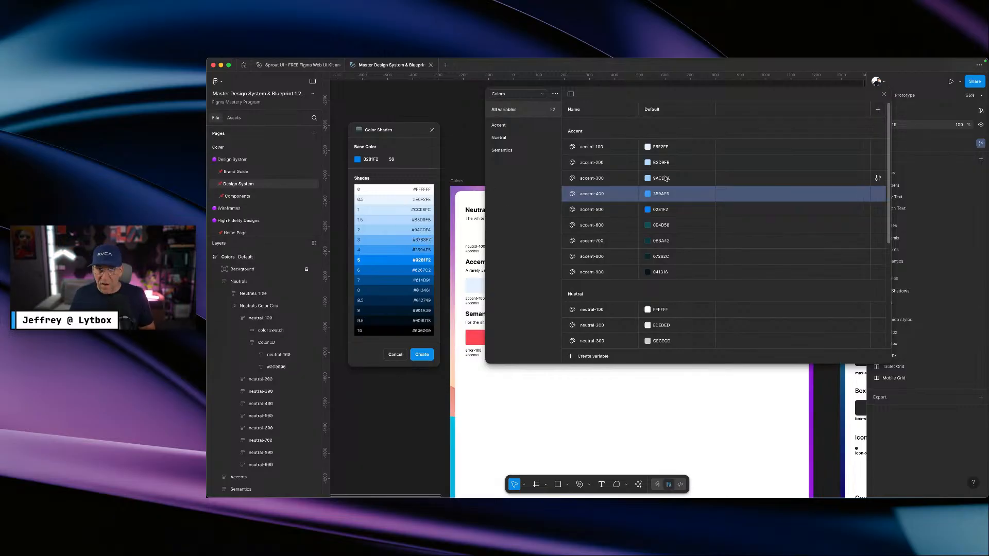
pyautogui.click(696, 182)
pyautogui.hotkey('ctrl', 'v')
pyautogui.press('Return')
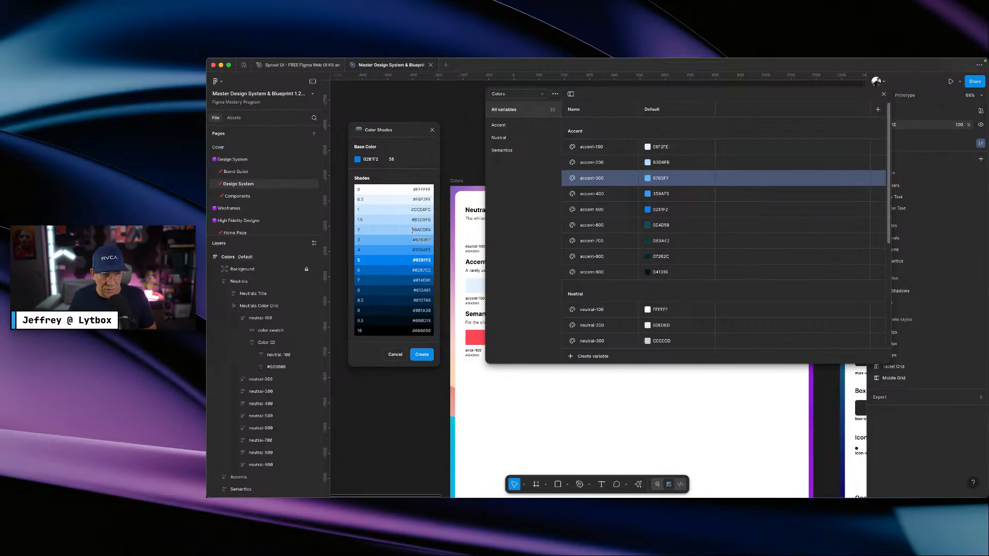
# - Set the accent-200 variable to 9ACDFA from shade 2 and accent-100 to CCE6FC from shade 1
pyautogui.click(666, 163)
pyautogui.press('super+v')
pyautogui.press('Return')
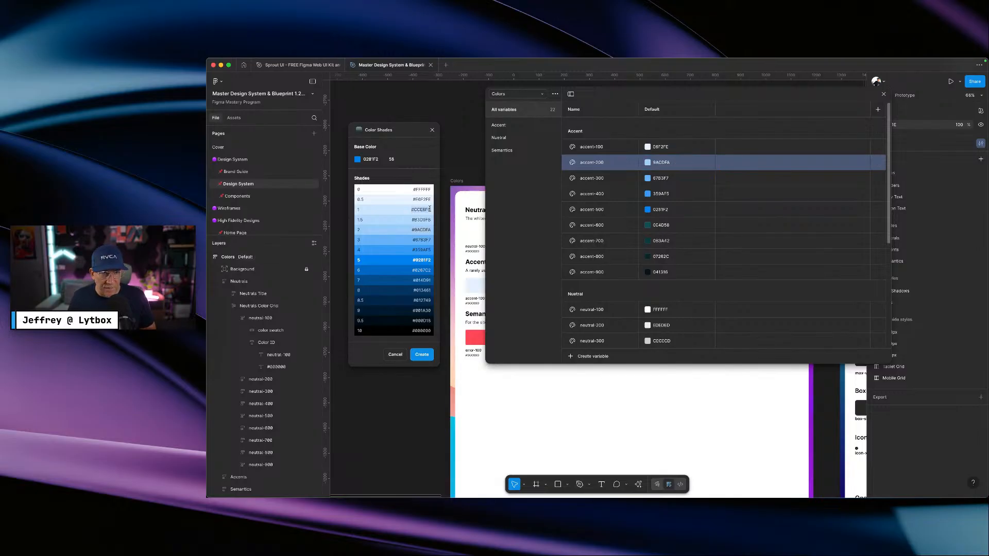
pyautogui.doubleClick(670, 147)
pyautogui.write('#CCE6FC')
pyautogui.press('Return')
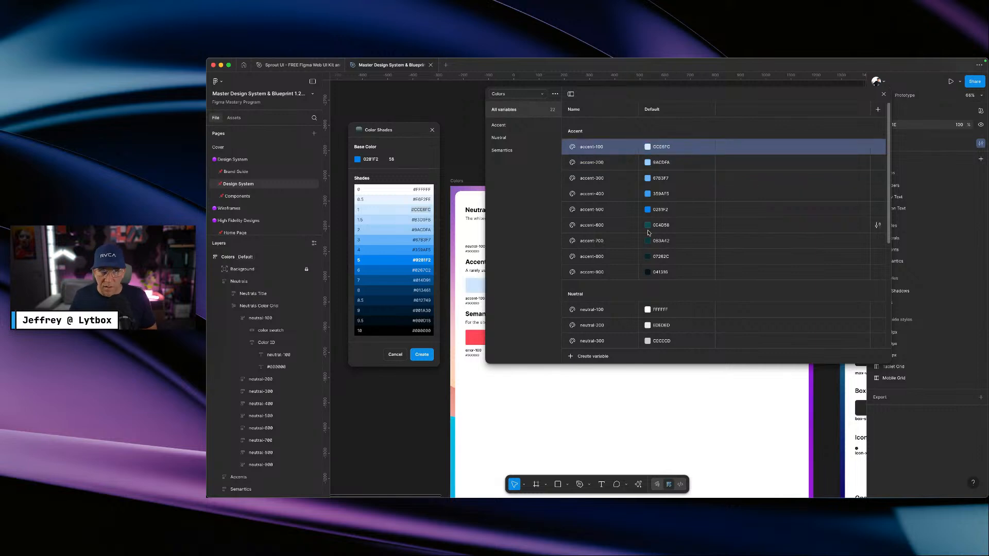
# - Set the accent-600 variable to 0267C2, copied from shade 6 in Color Shades
pyautogui.doubleClick(413, 269)
pyautogui.press('super+c')
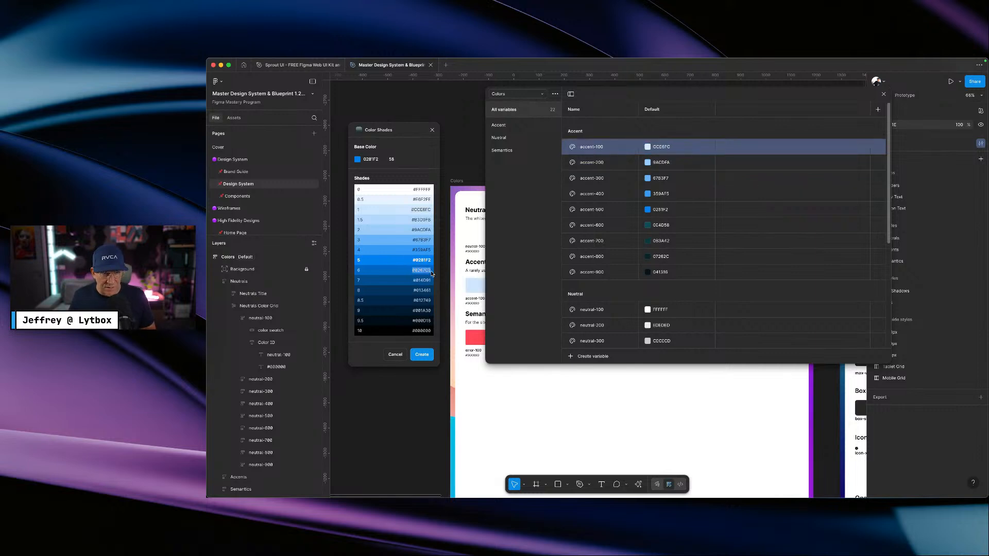
pyautogui.click(671, 227)
pyautogui.press('super+v')
pyautogui.press('Return')
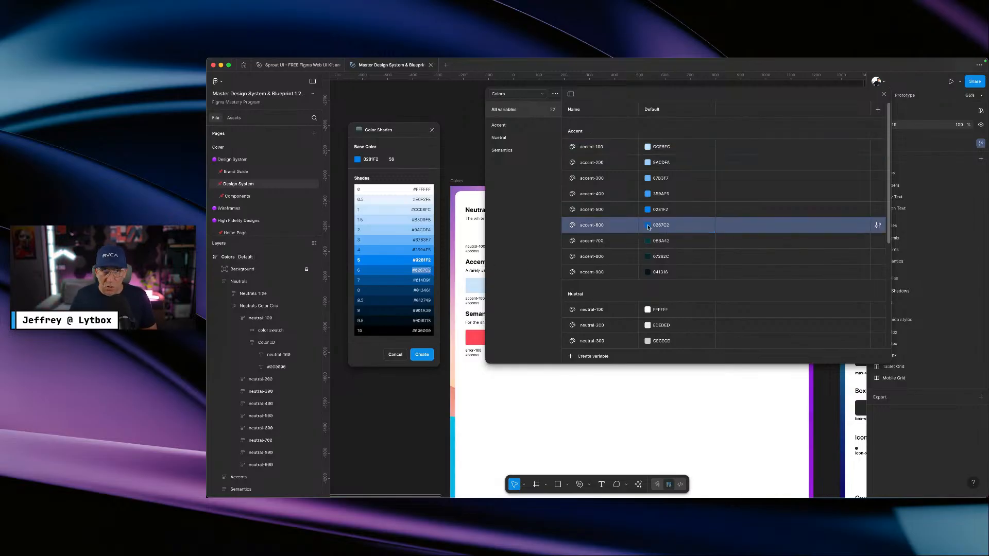
# - Set the accent-700 variable to 014D91, copied from shade 7 in Color Shades
pyautogui.moveTo(413, 280); pyautogui.dragTo(431, 282)
pyautogui.press('super+c')
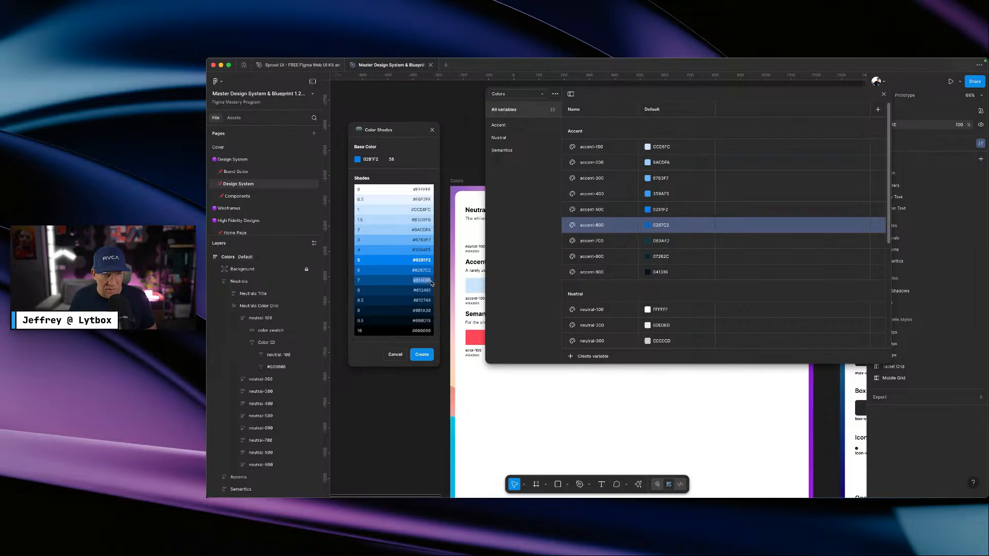
pyautogui.click(660, 242)
pyautogui.press('super+v')
pyautogui.press('Return')
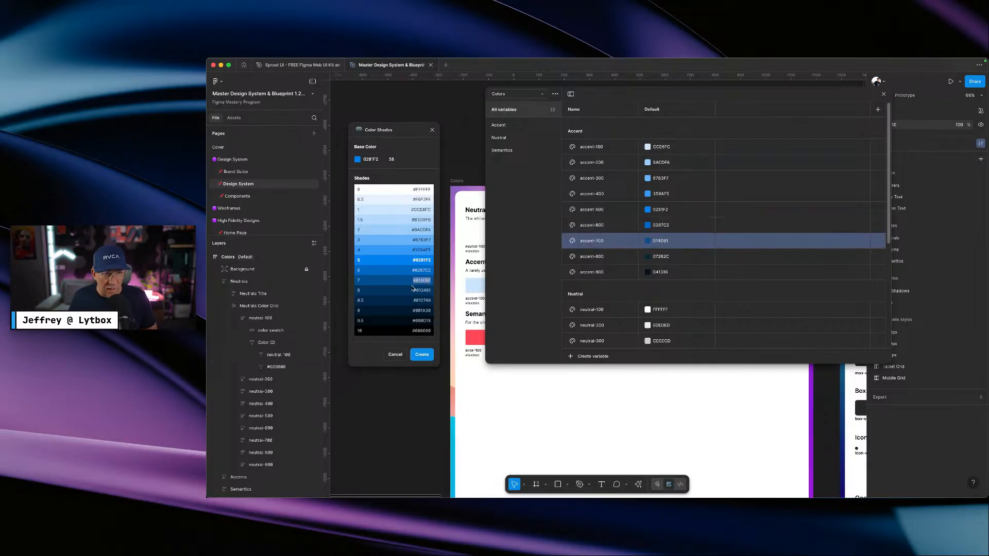
# - Set the accent-800 variable to 013461, copied from shade 8 in Color Shades
pyautogui.moveTo(413, 292); pyautogui.dragTo(432, 292)
pyautogui.press('super+c')
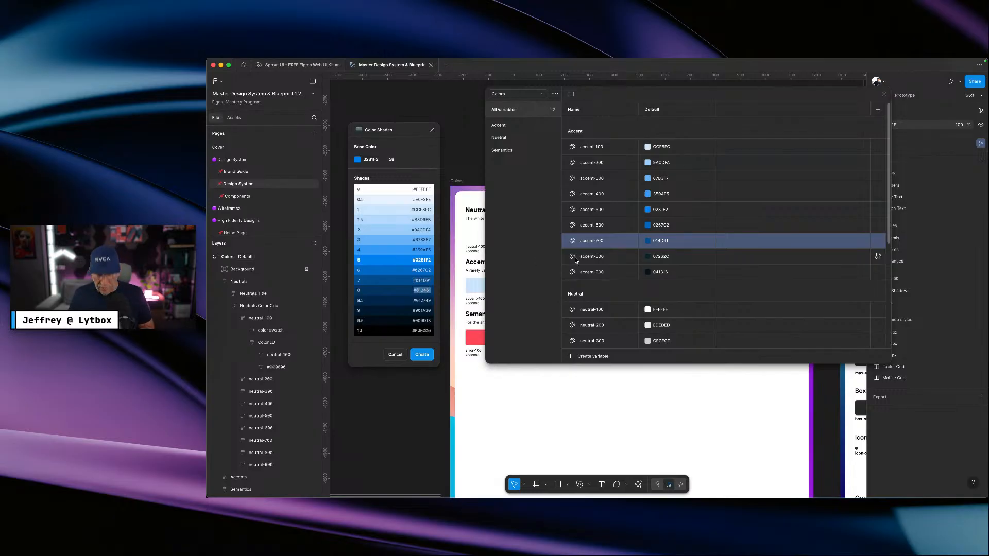
pyautogui.click(672, 257)
pyautogui.press('super+v')
pyautogui.press('Return')
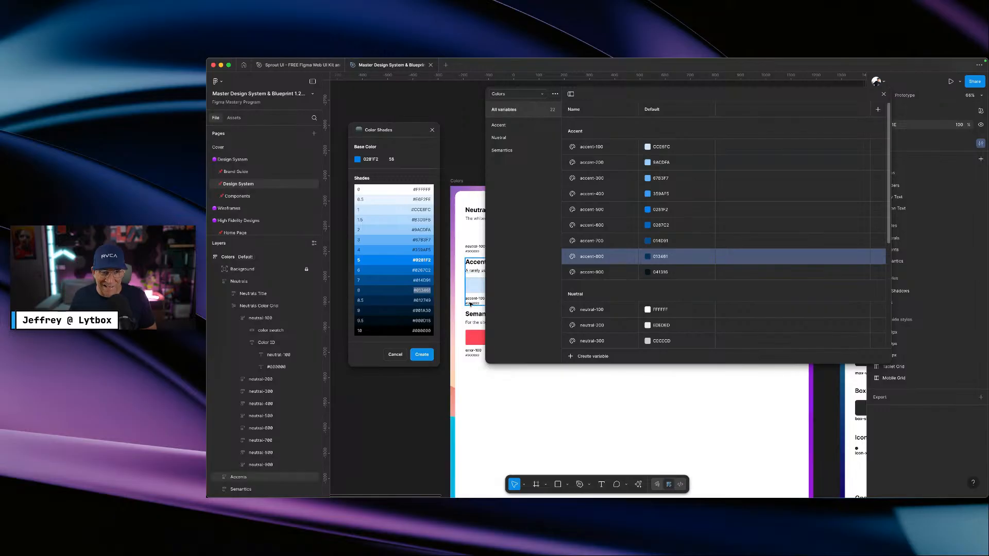
# - Set the accent-900 variable to 001A30, copied from shade 9, and close the color variables window
pyautogui.moveTo(410, 313); pyautogui.dragTo(431, 314)
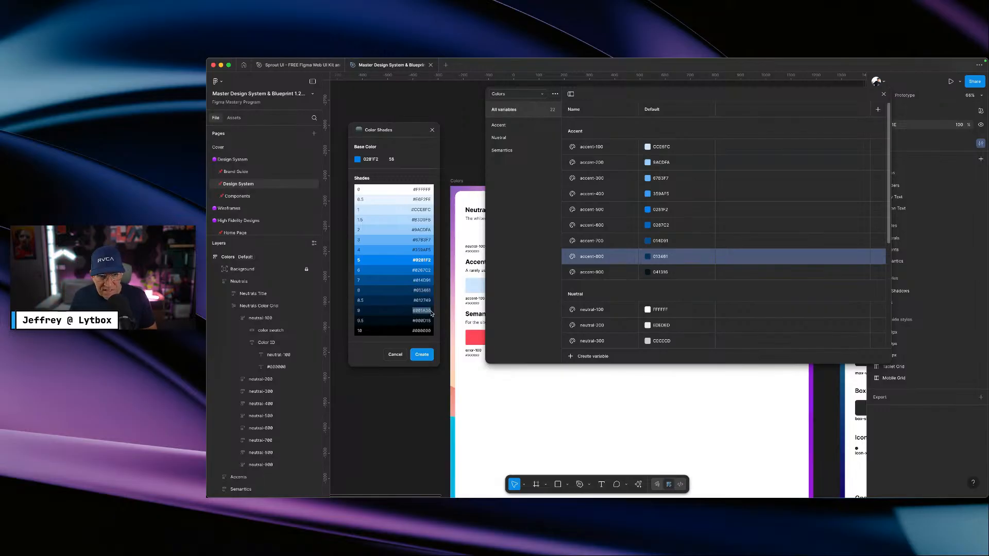
pyautogui.click(668, 277)
pyautogui.press('super+v')
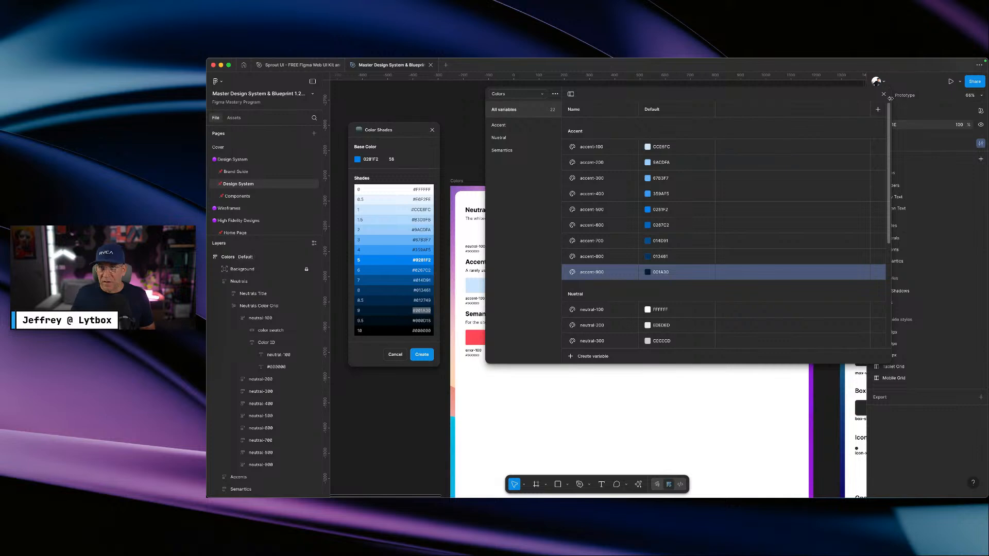
pyautogui.click(884, 95)
# - Expand the Neutrals and Accents color styles to check their swatches, and collapse both groups again
pyautogui.scroll(-2, 768, 103)
pyautogui.click(878, 238)
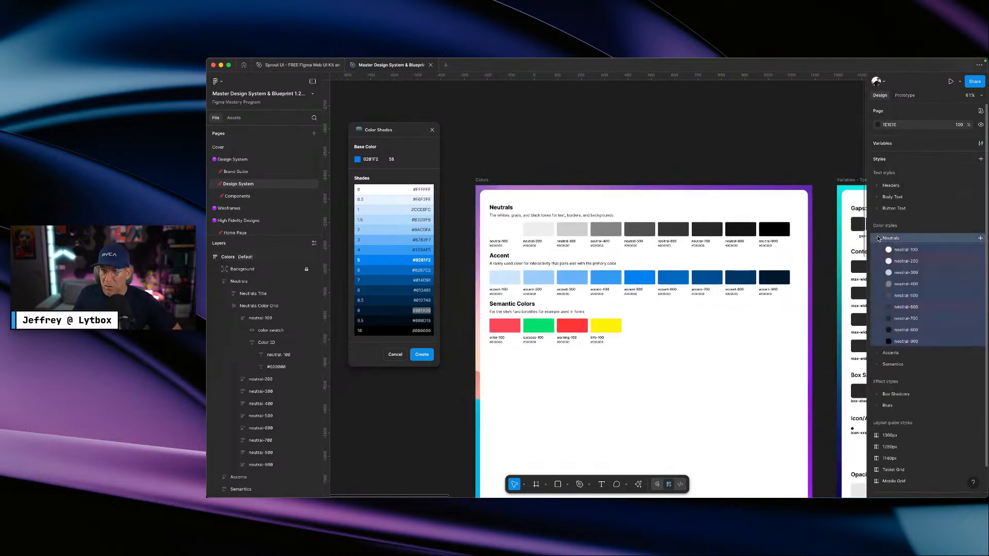
pyautogui.click(879, 355)
pyautogui.scroll(-3, 888, 299)
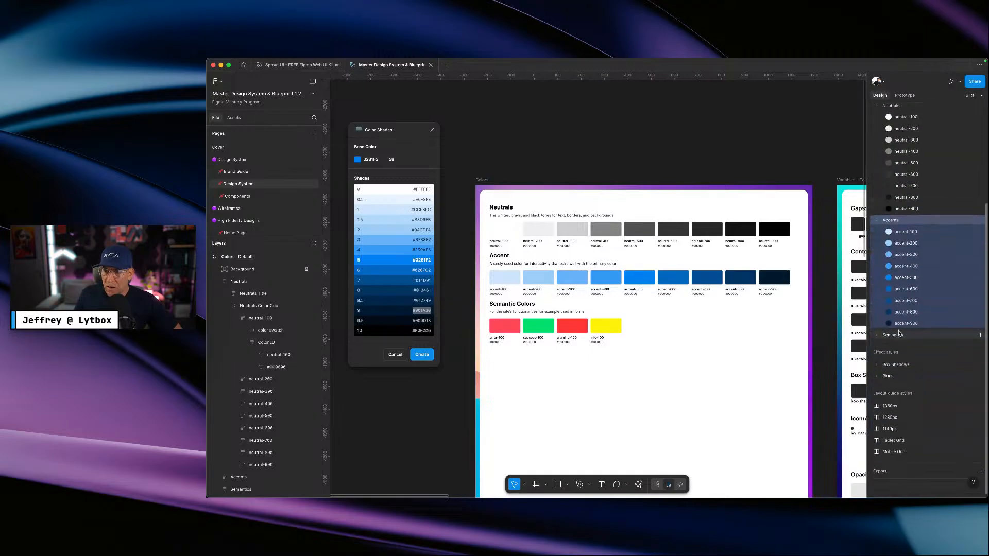
pyautogui.scroll(2, 893, 235)
pyautogui.click(877, 154)
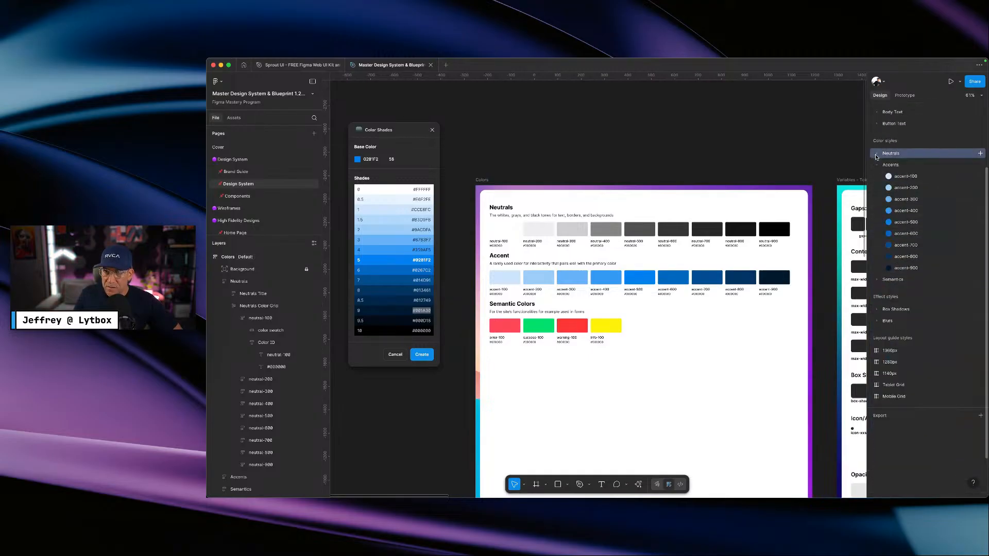
pyautogui.click(877, 165)
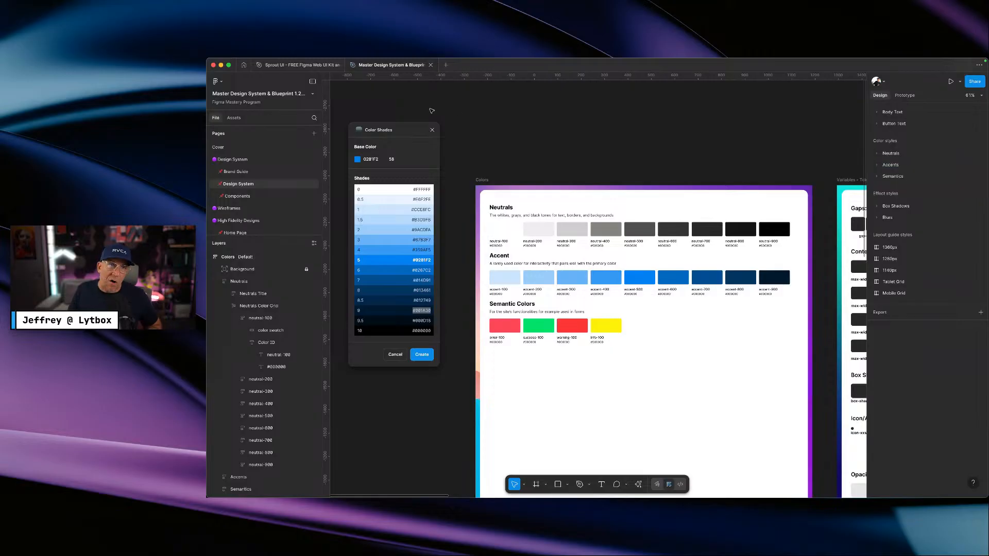
# - Close the Color Shades plugin and open the Typography collection in the variables window
pyautogui.click(433, 130)
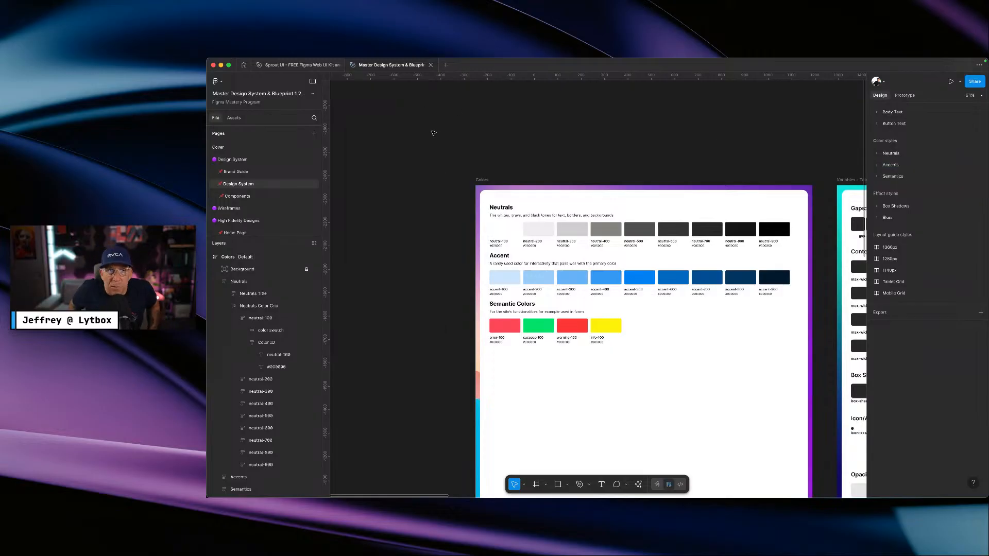
pyautogui.hscroll(5, 433, 133)
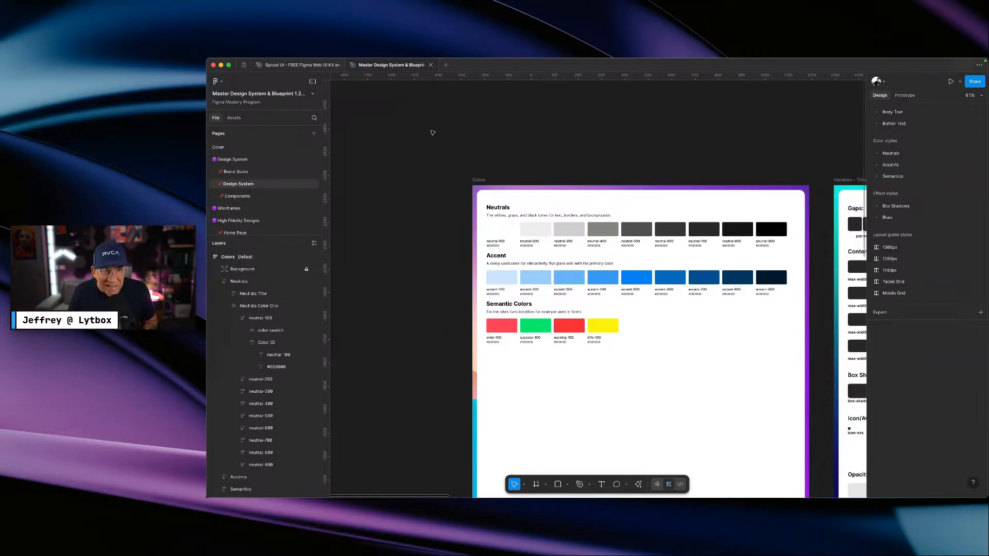
pyautogui.hscroll(15, 433, 132)
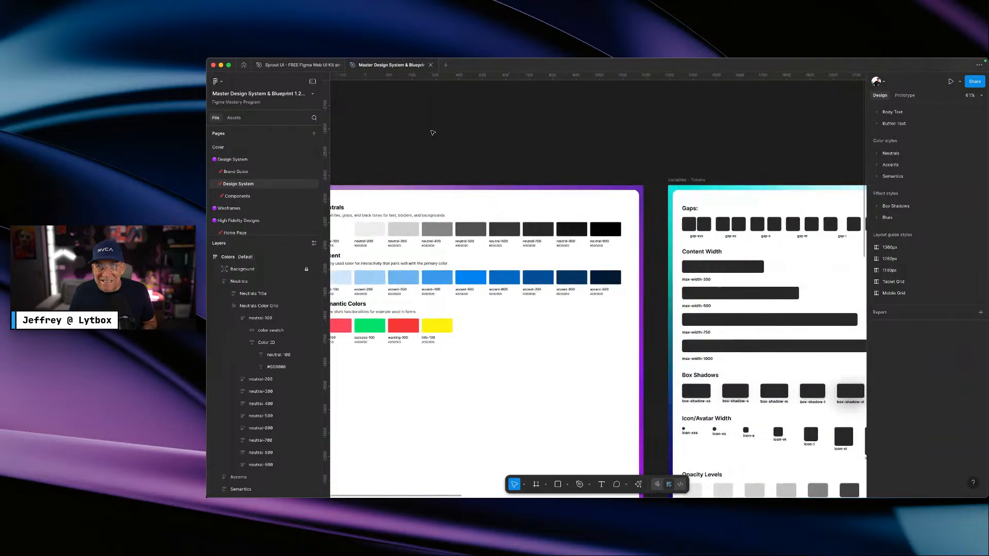
pyautogui.hscroll(15, 436, 118)
pyautogui.scroll(-3, 436, 118)
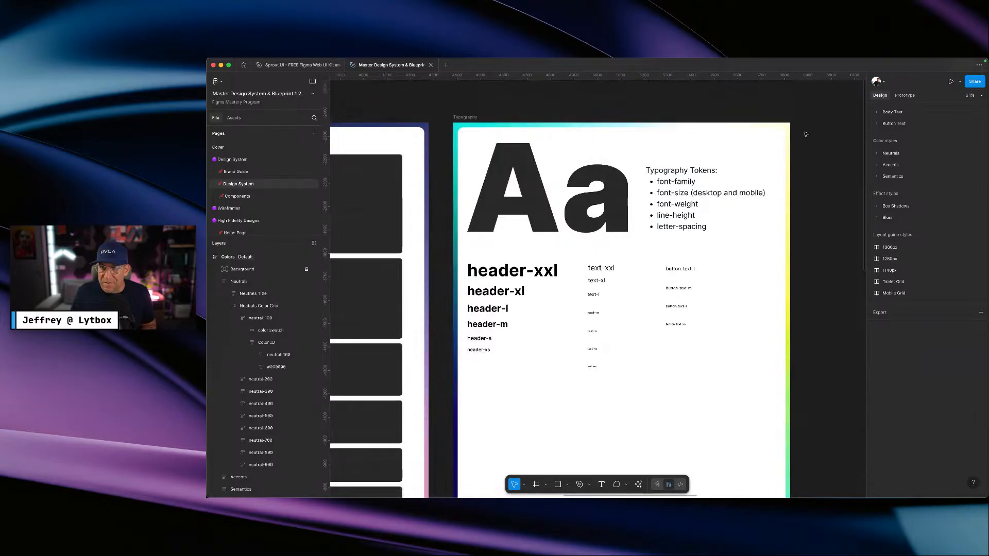
pyautogui.scroll(5, 958, 150)
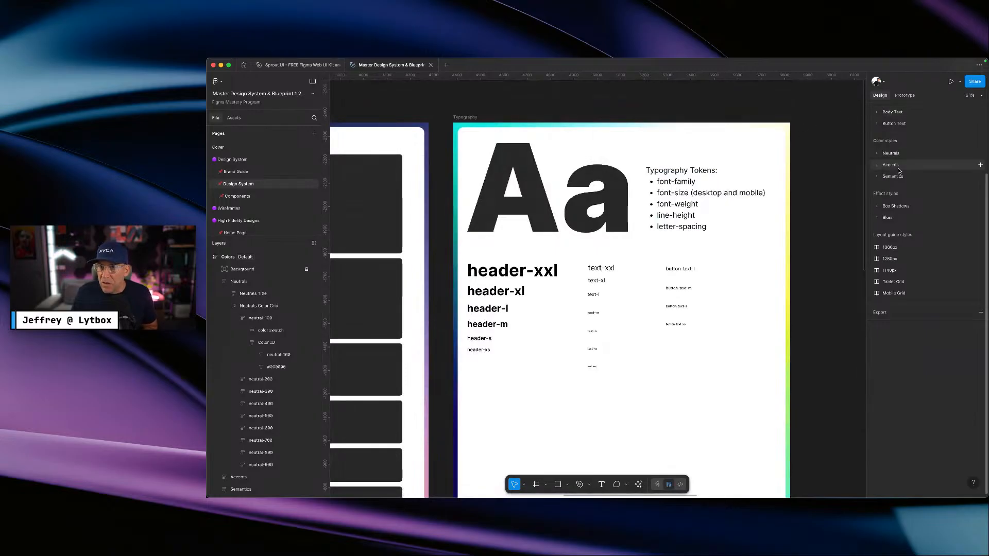
pyautogui.click(982, 143)
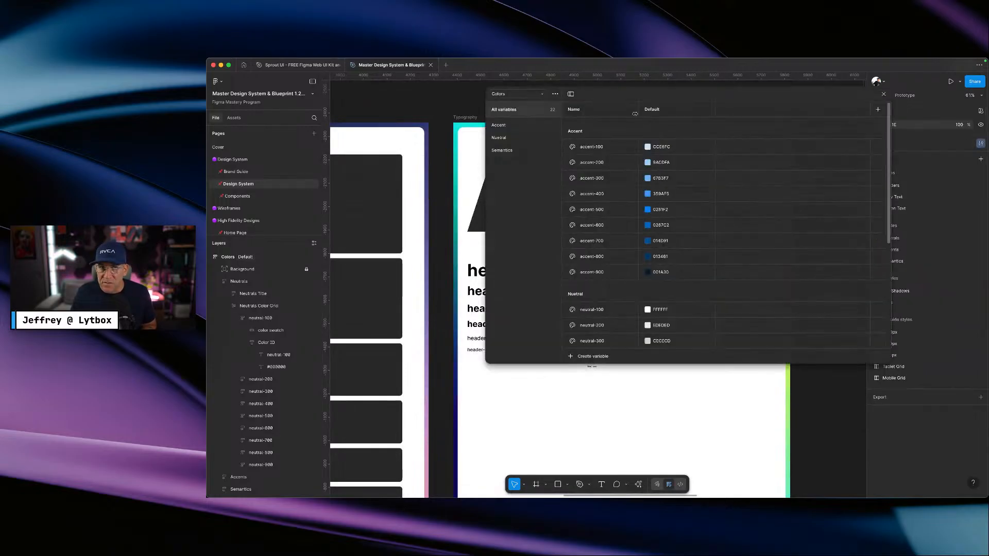
pyautogui.click(525, 98)
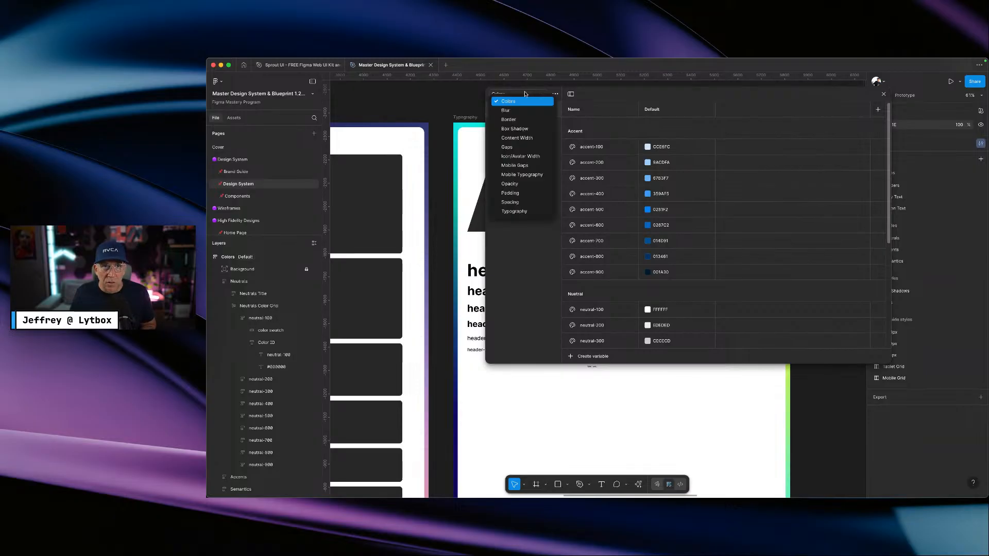
pyautogui.click(522, 212)
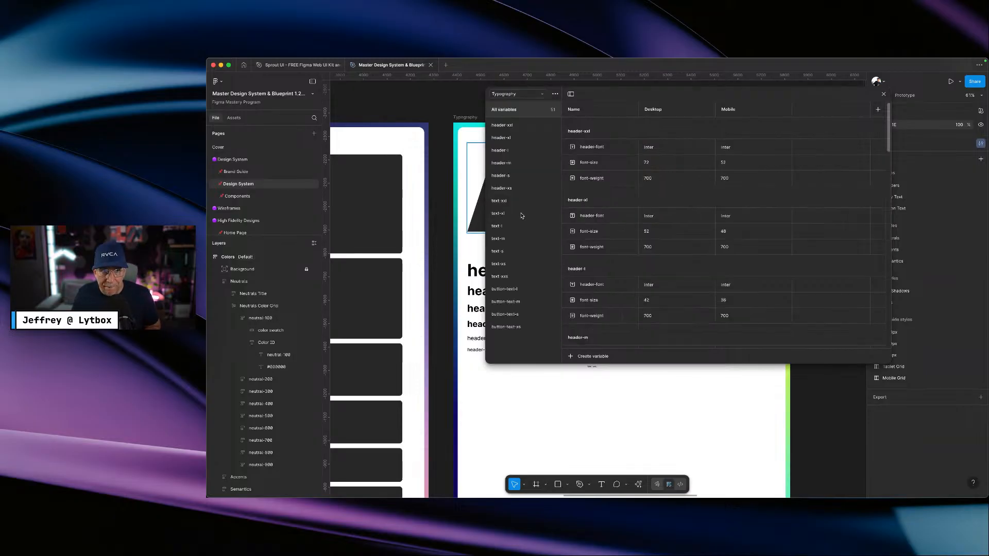
# - Review the header-xxl font, size and weight variables for Desktop and Mobile, and close the variables window
pyautogui.click(655, 149)
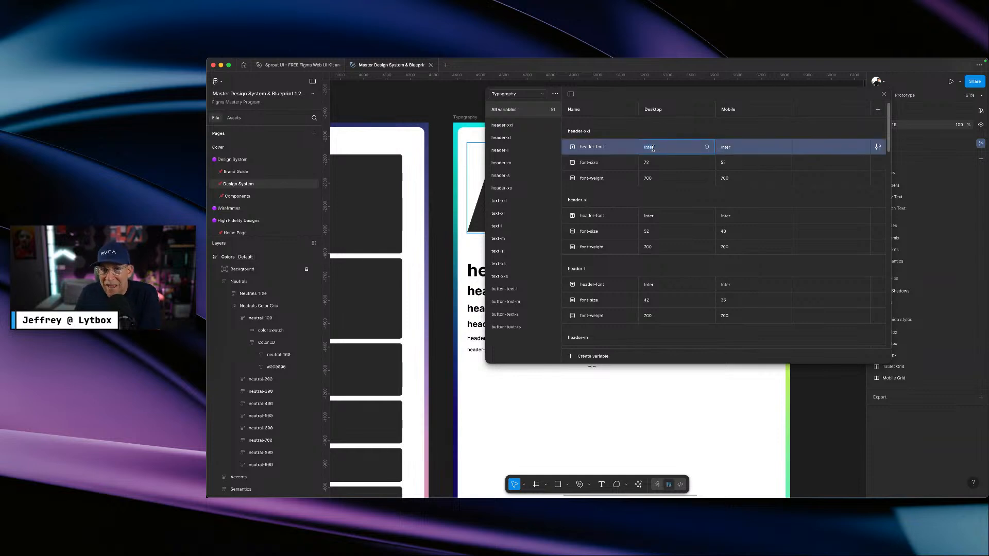
pyautogui.click(730, 147)
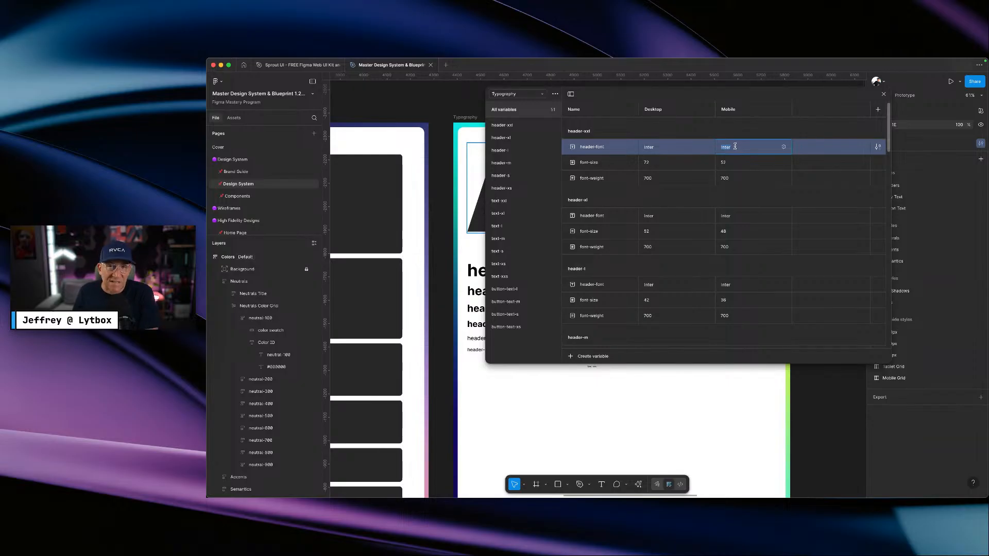
pyautogui.click(647, 163)
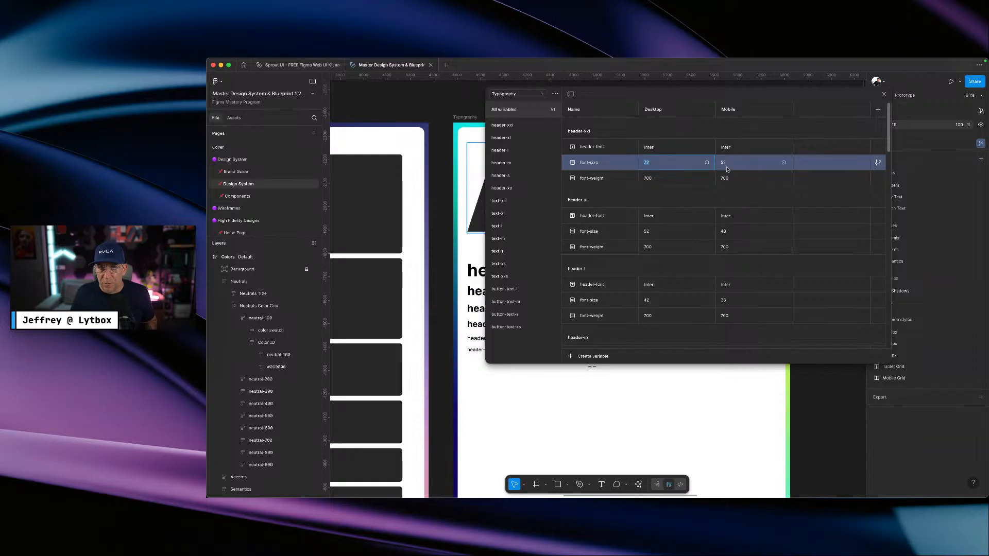
pyautogui.click(647, 178)
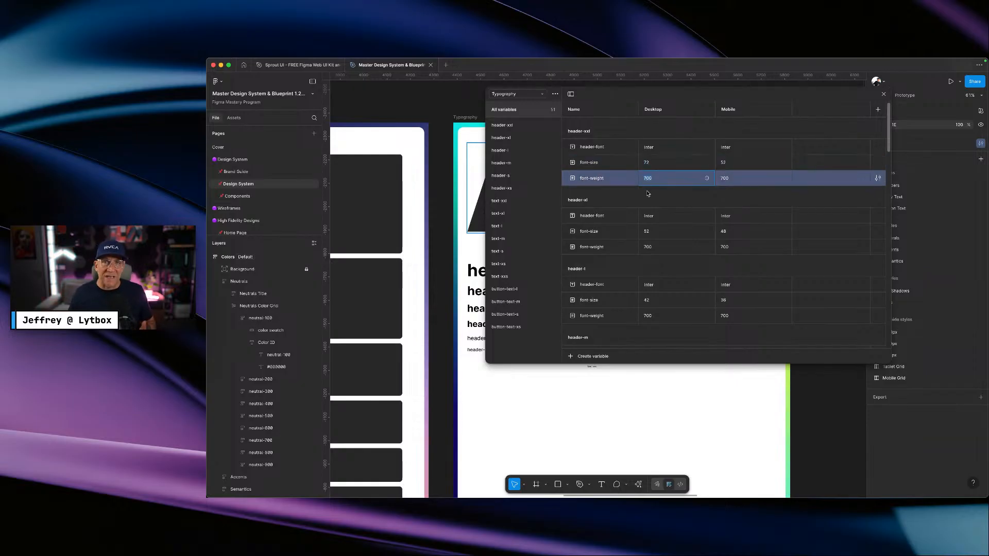
pyautogui.hscroll(5, 477, 239)
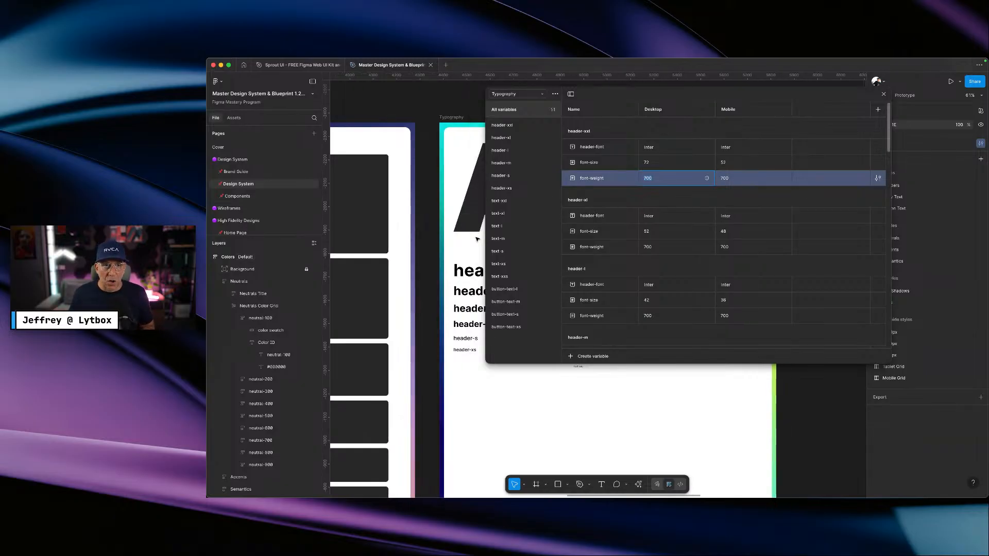
pyautogui.click(653, 147)
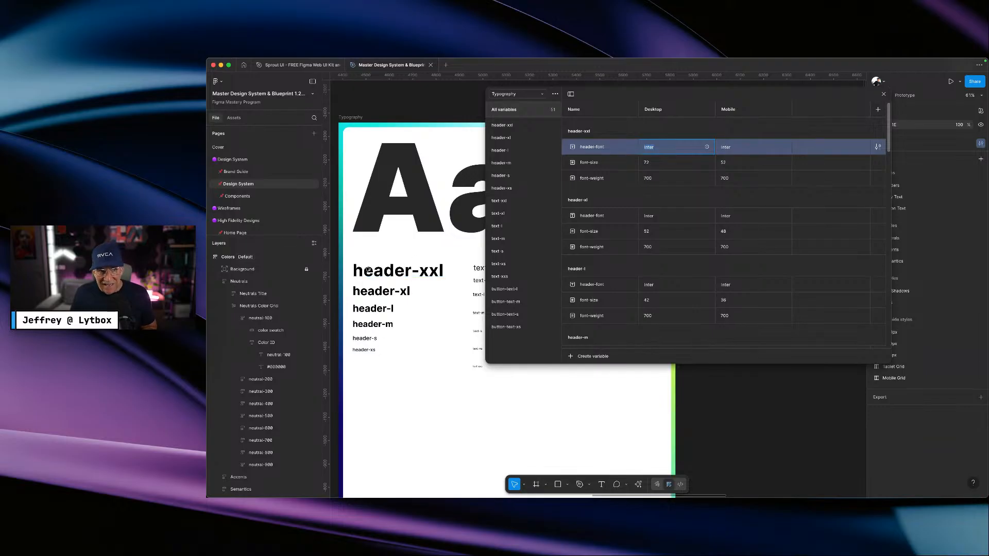
pyautogui.click(390, 275)
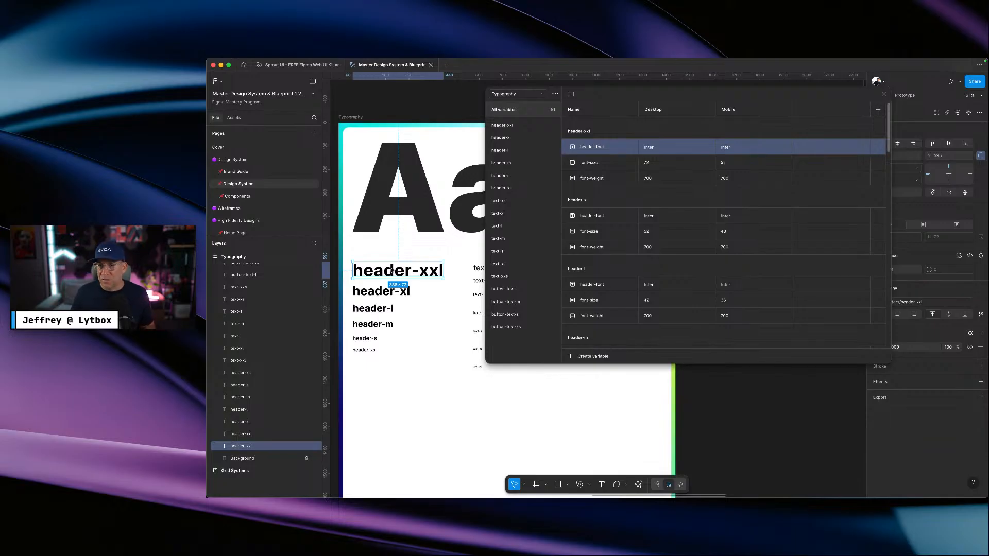
pyautogui.click(884, 95)
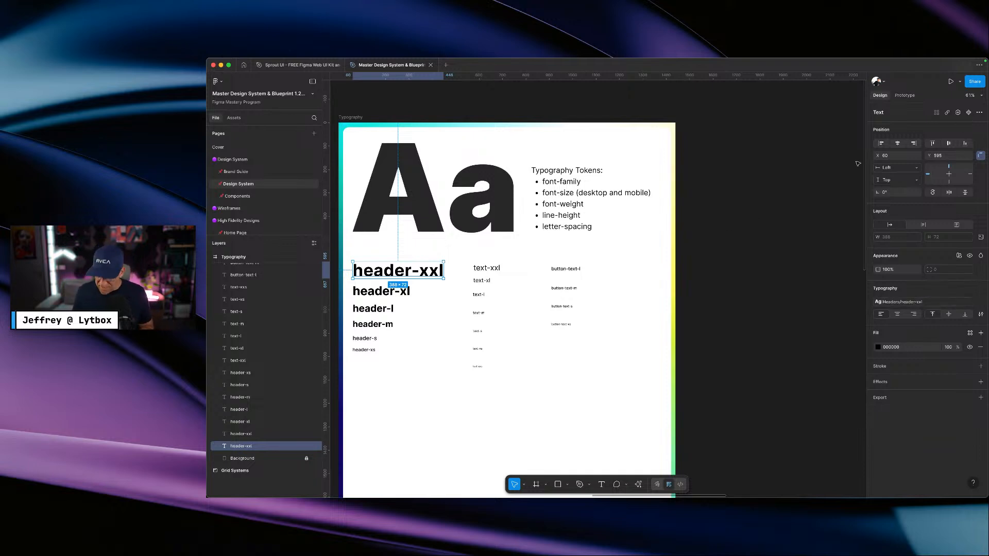
# - Switch to the Manus website in the browser and inspect the hero paragraph under "Leave it to Manus" in Developer Tools
pyautogui.hotkey('ctrl', 'Right')
pyautogui.scroll(20, 510, 269)
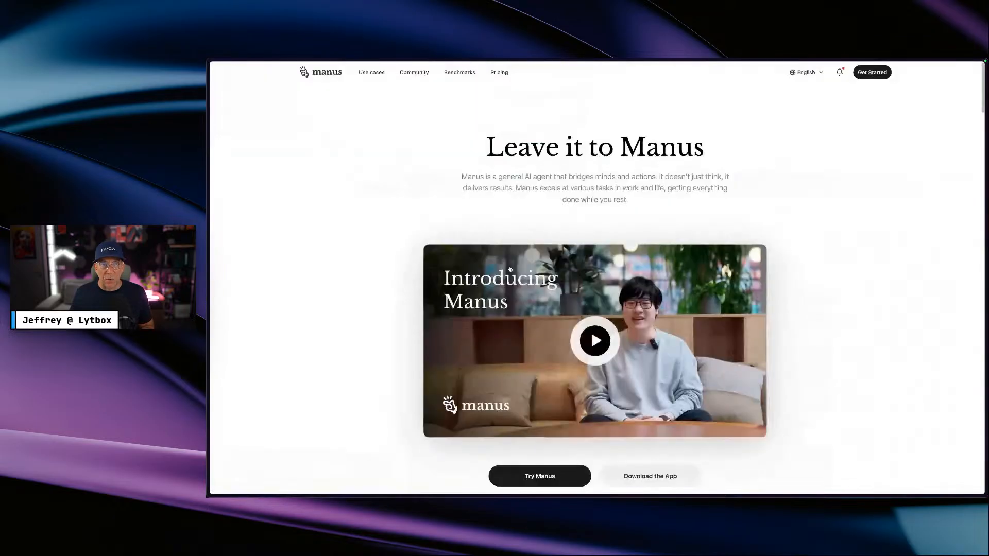
pyautogui.rightClick(479, 175)
pyautogui.click(629, 177)
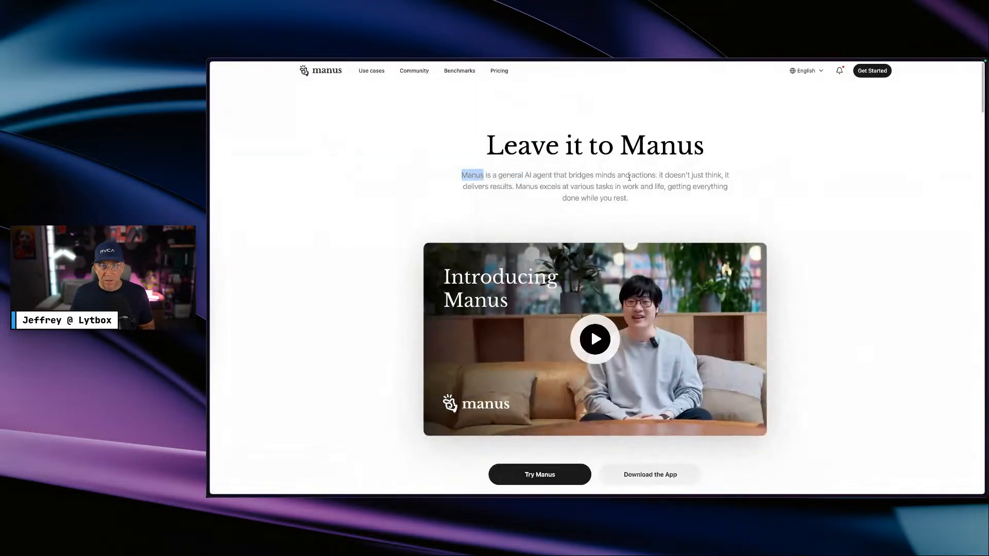
pyautogui.moveTo(629, 177); pyautogui.dragTo(566, 175)
pyautogui.rightClick(584, 174)
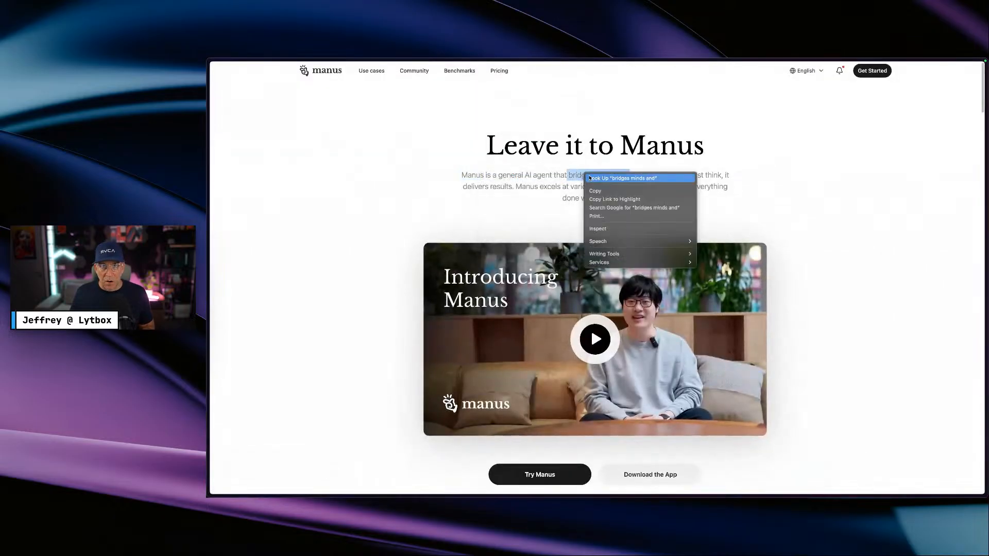
pyautogui.click(608, 230)
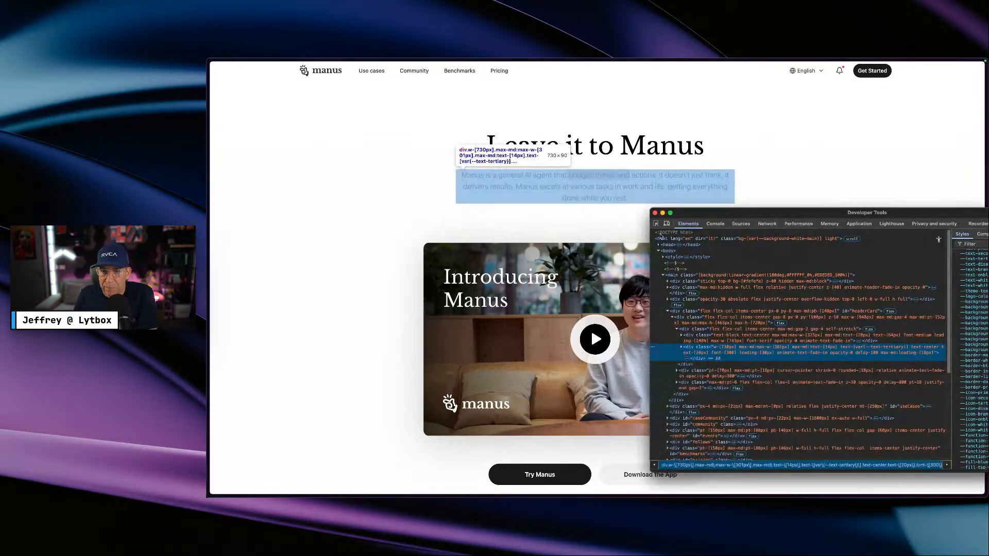
pyautogui.moveTo(763, 216); pyautogui.dragTo(503, 129)
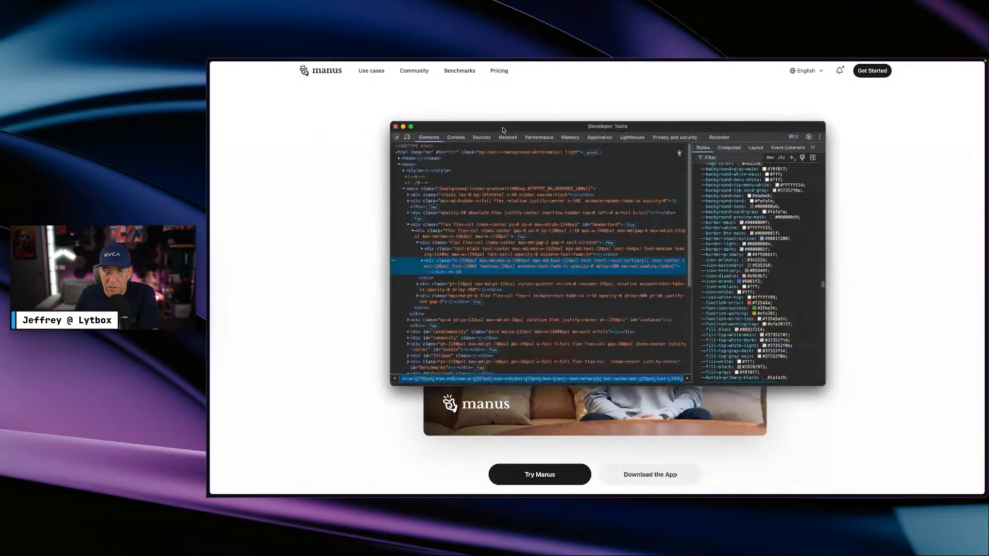
# - Look through the hero paragraph's CSS rules for its font family, size, weight and line height
pyautogui.scroll(15, 761, 280)
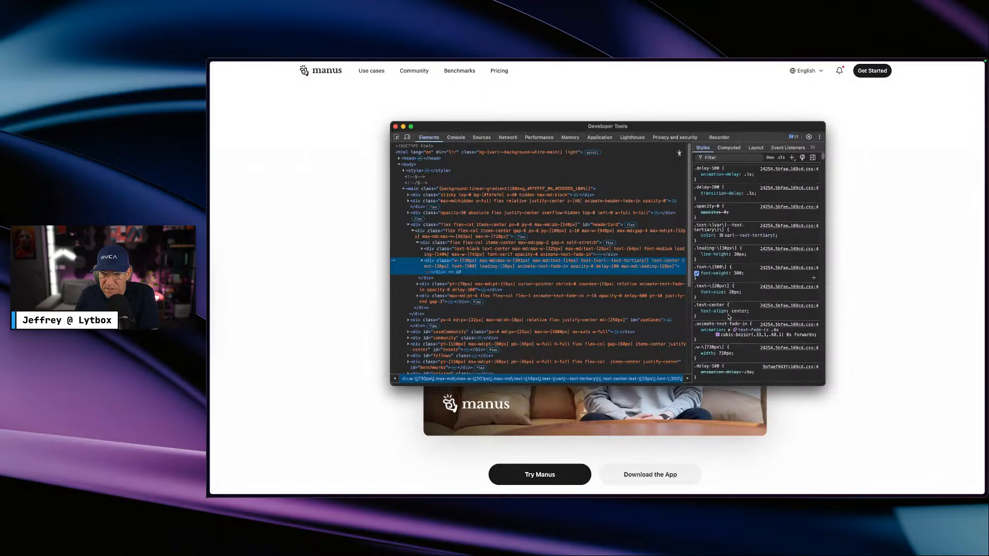
pyautogui.scroll(-1, 729, 313)
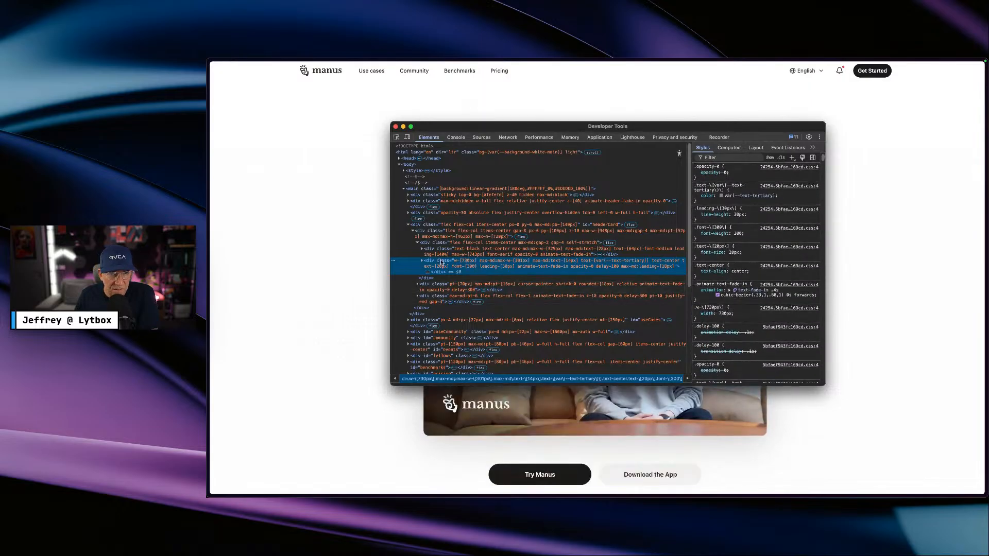
pyautogui.scroll(-1, 764, 302)
pyautogui.scroll(-3, 758, 304)
pyautogui.scroll(-5, 748, 306)
pyautogui.scroll(-7, 748, 305)
pyautogui.scroll(14, 748, 306)
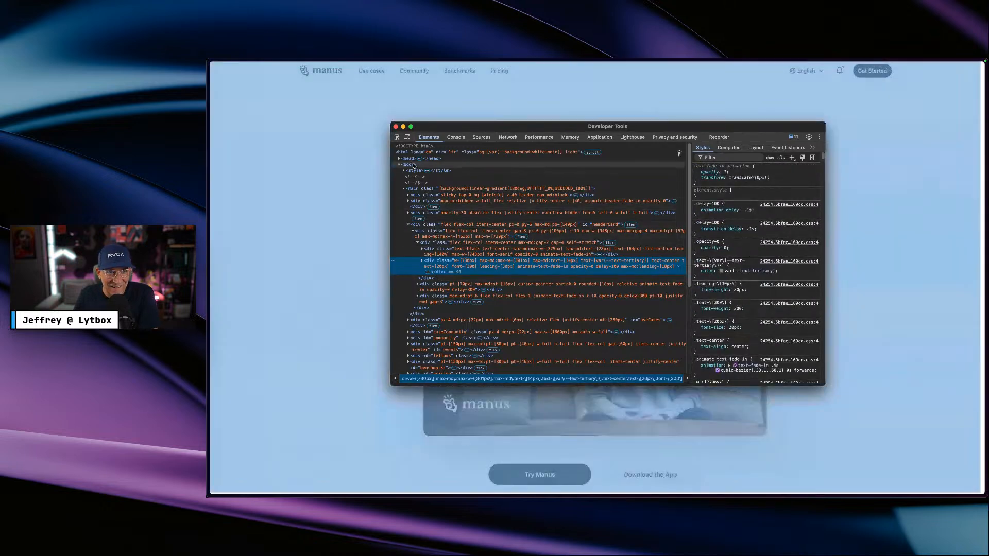
# - Examine the font-family declared on the page's body element and close Developer Tools
pyautogui.click(413, 165)
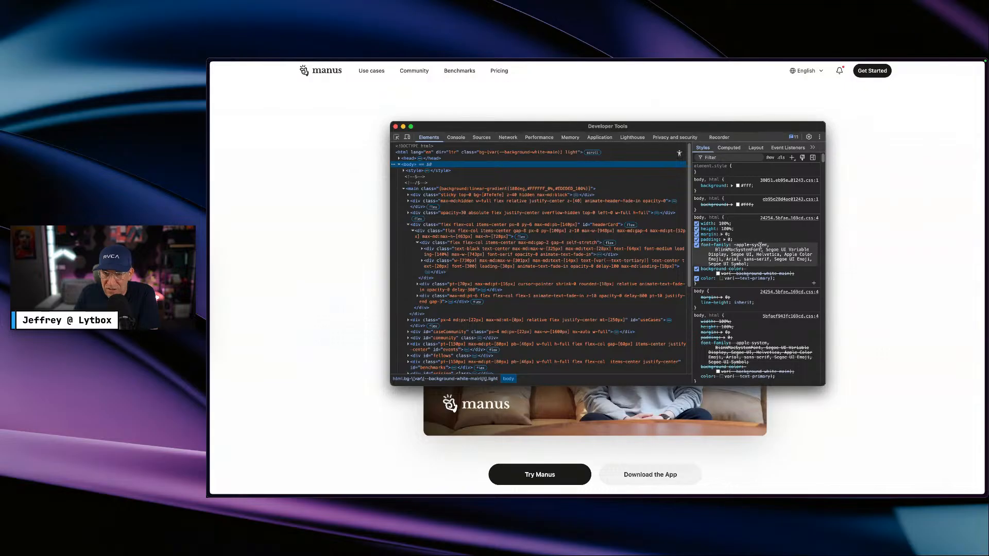
pyautogui.scroll(-5, 768, 238)
pyautogui.scroll(-2, 759, 248)
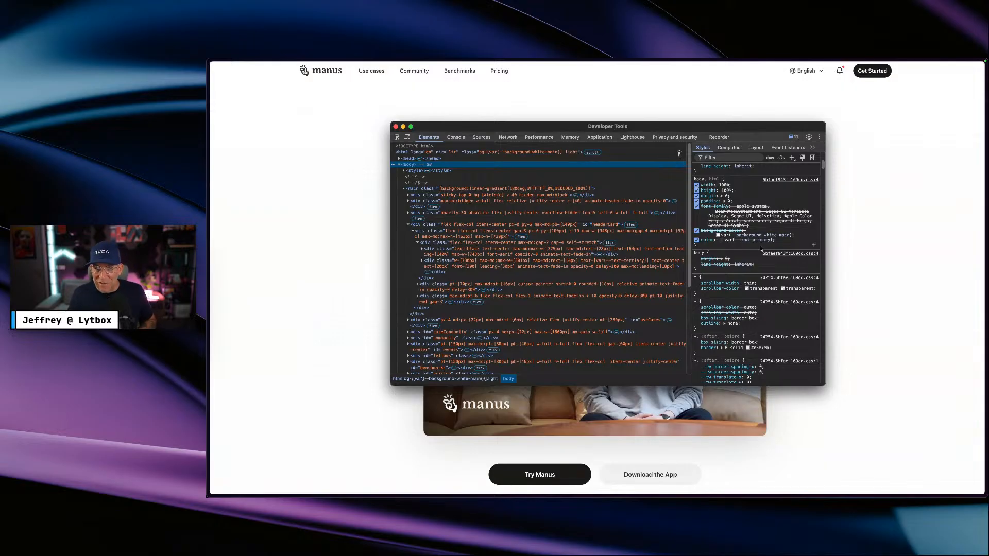
pyautogui.scroll(-2, 760, 248)
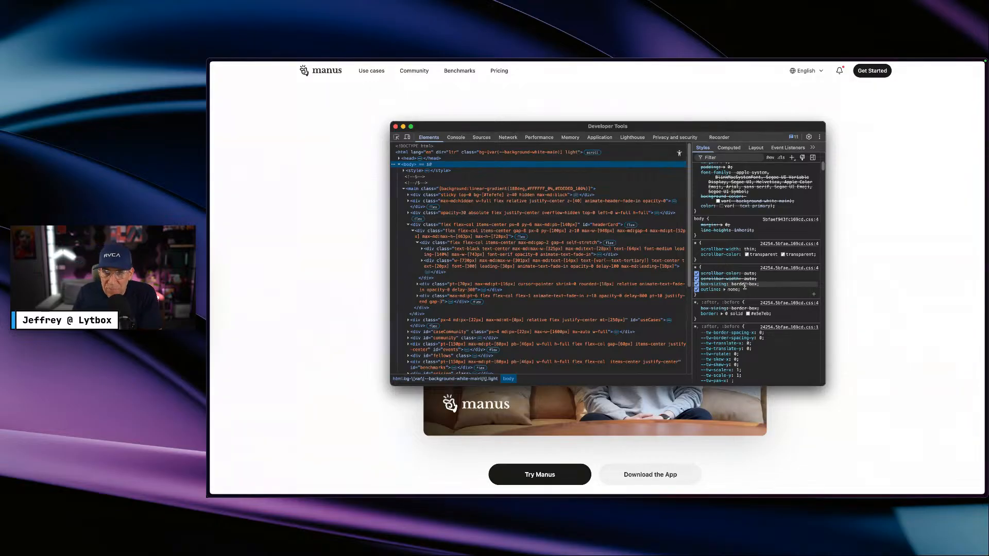
pyautogui.scroll(6, 744, 287)
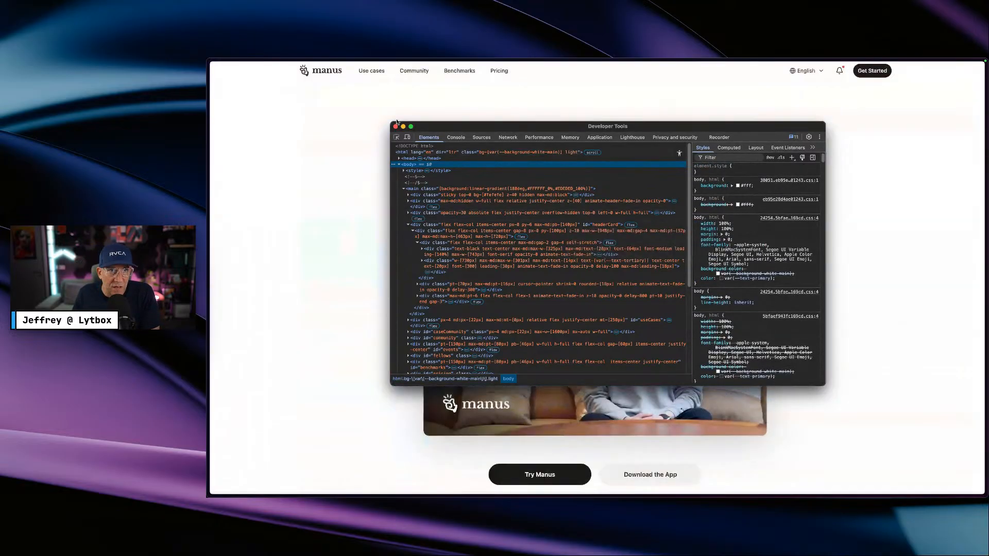
pyautogui.click(395, 126)
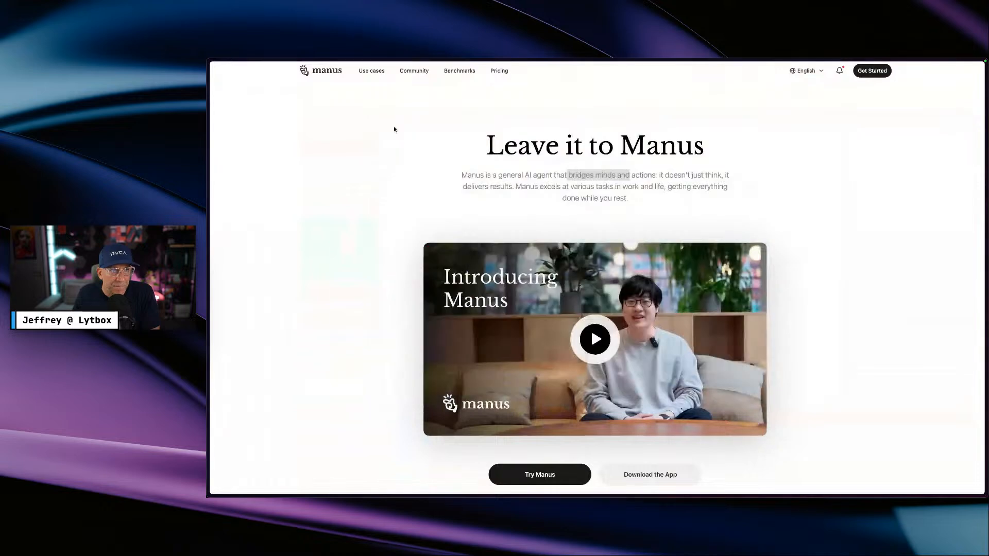
# - Turn on Hoverify's Inspector for the Manus page
pyautogui.moveTo(212, 106)
pyautogui.click(260, 102)
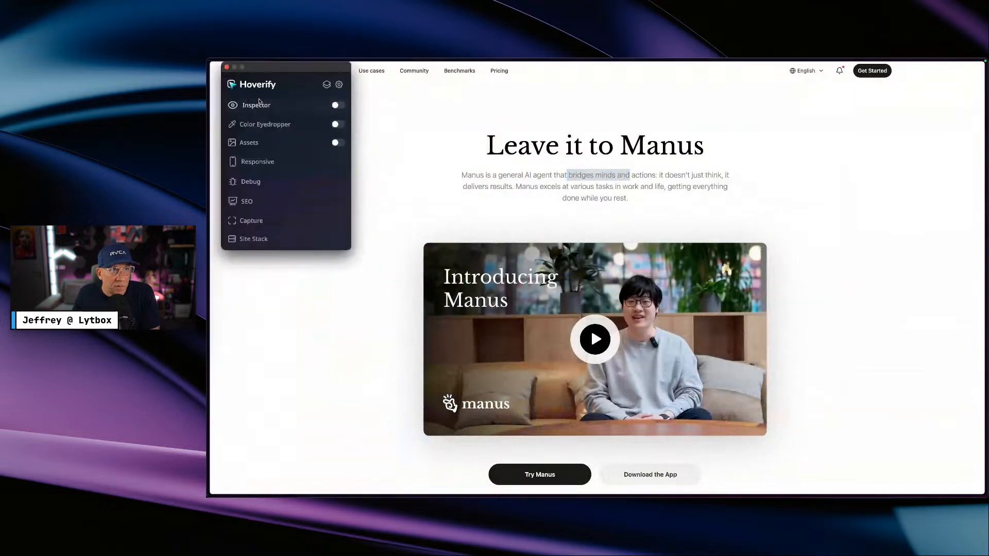
pyautogui.click(337, 106)
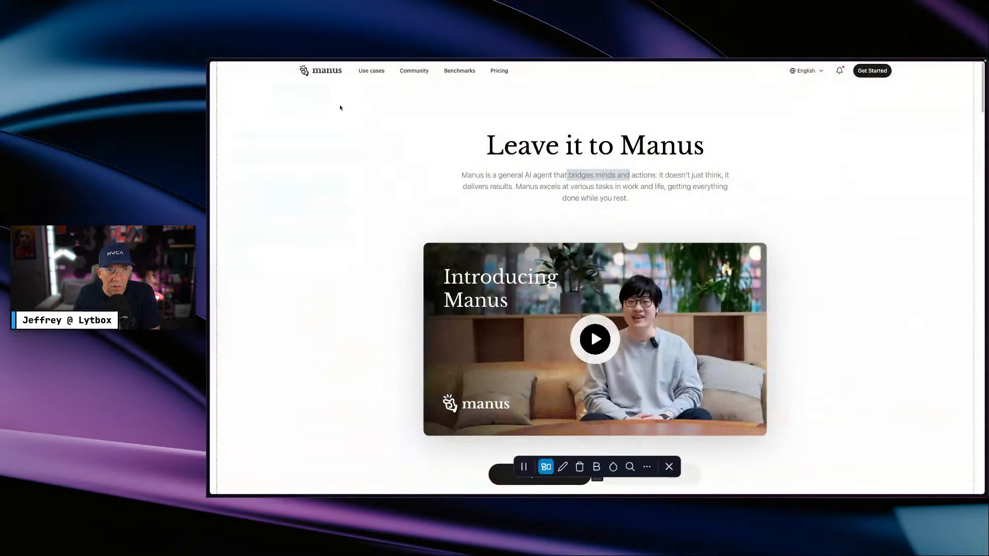
# - Inspect the typography of the hero, the "Use cases" label and the "Explore use cases" heading with Hoverify
pyautogui.moveTo(565, 197)
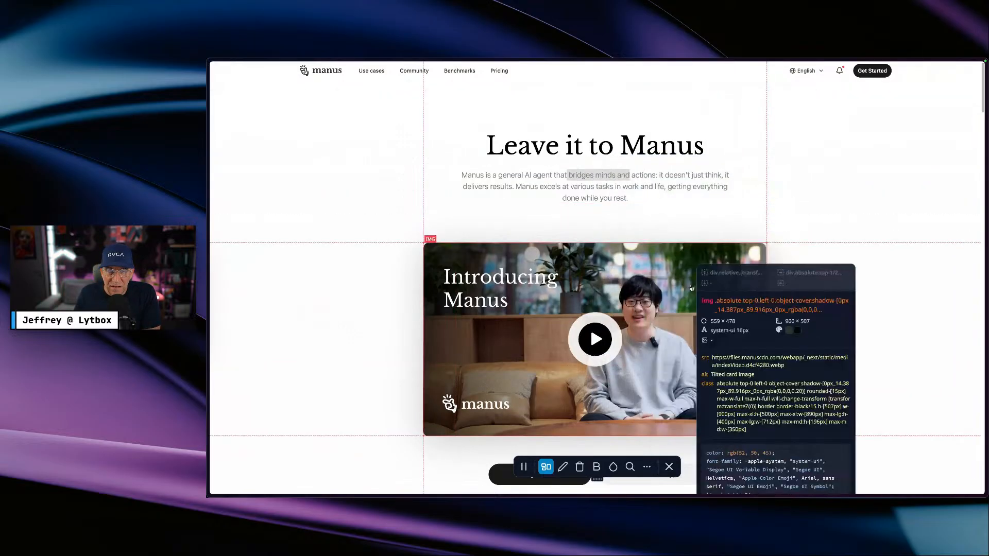
pyautogui.scroll(-3, 693, 287)
pyautogui.scroll(-1, 692, 286)
pyautogui.moveTo(652, 315)
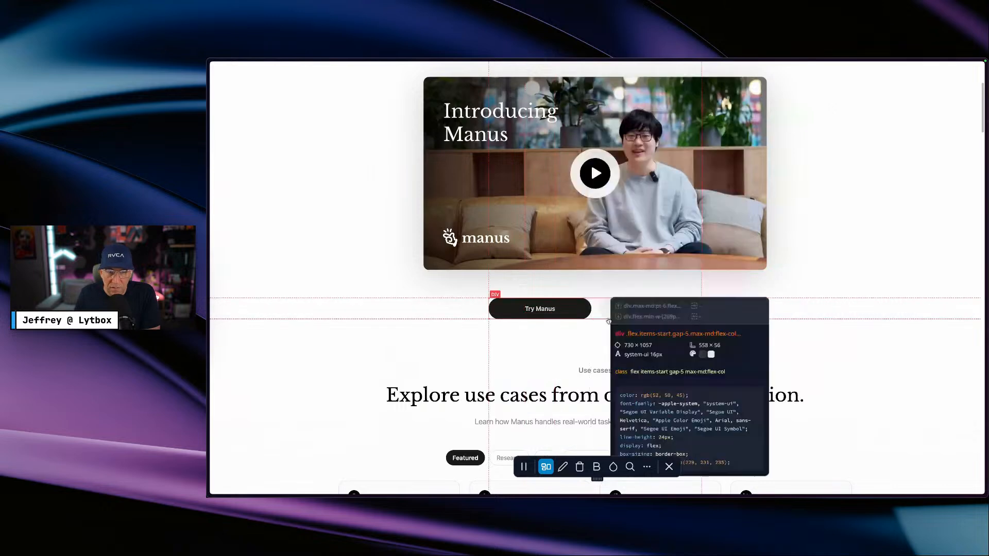
pyautogui.scroll(-2, 554, 311)
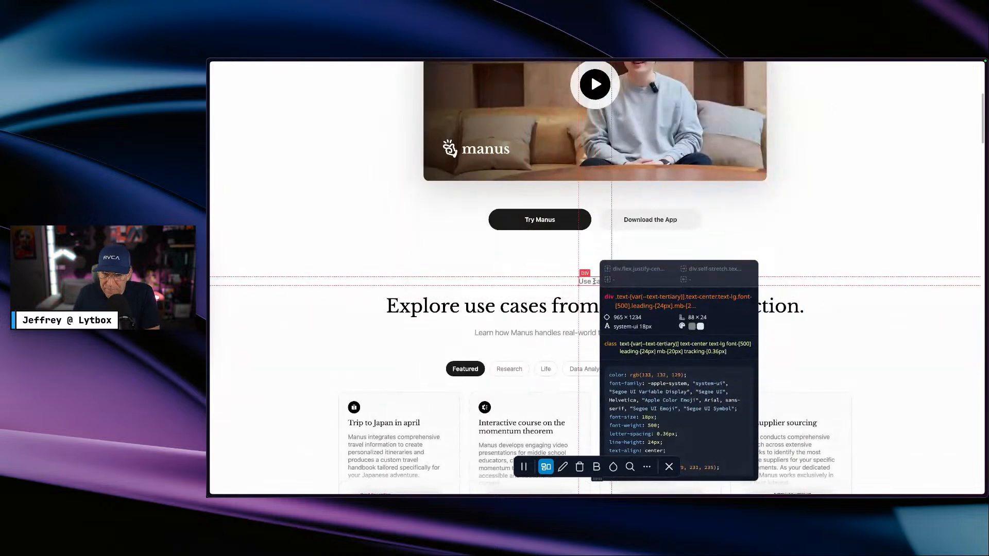
pyautogui.scroll(-1, 594, 282)
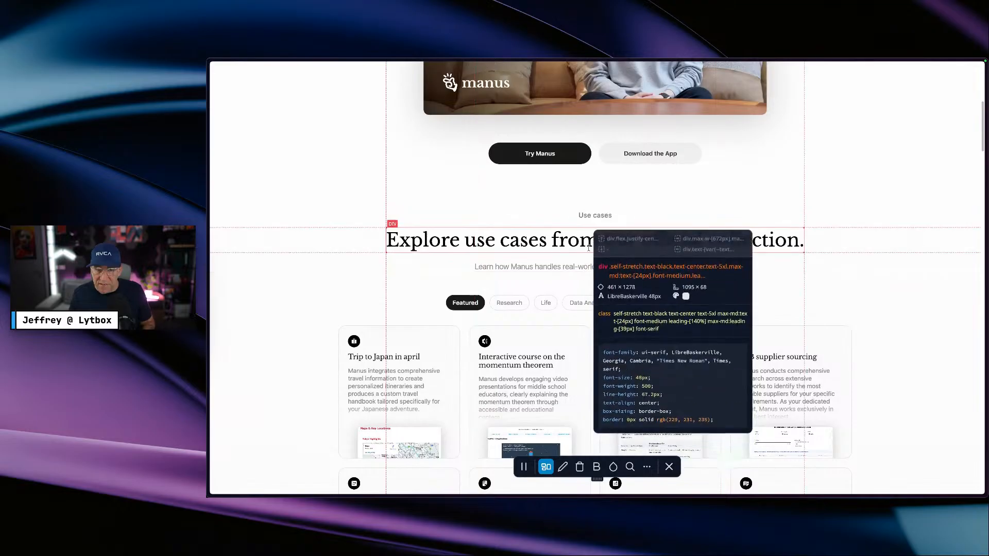
# - Close the Hoverify inspector, switch to Figma and add the placeholder text "iwjdbviowjdbv" on the empty canvas beside the Typography frame
pyautogui.click(669, 467)
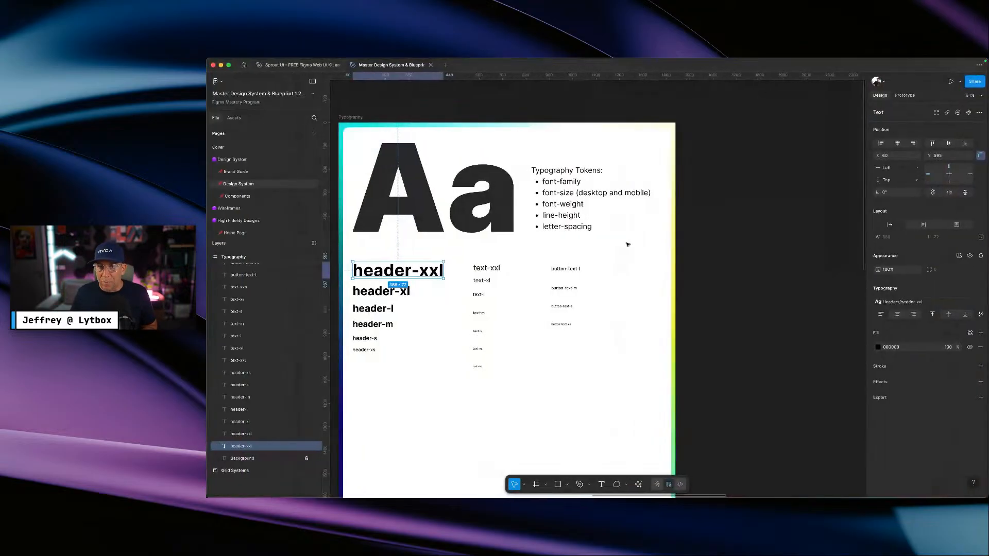
pyautogui.press('t')
pyautogui.click(727, 215)
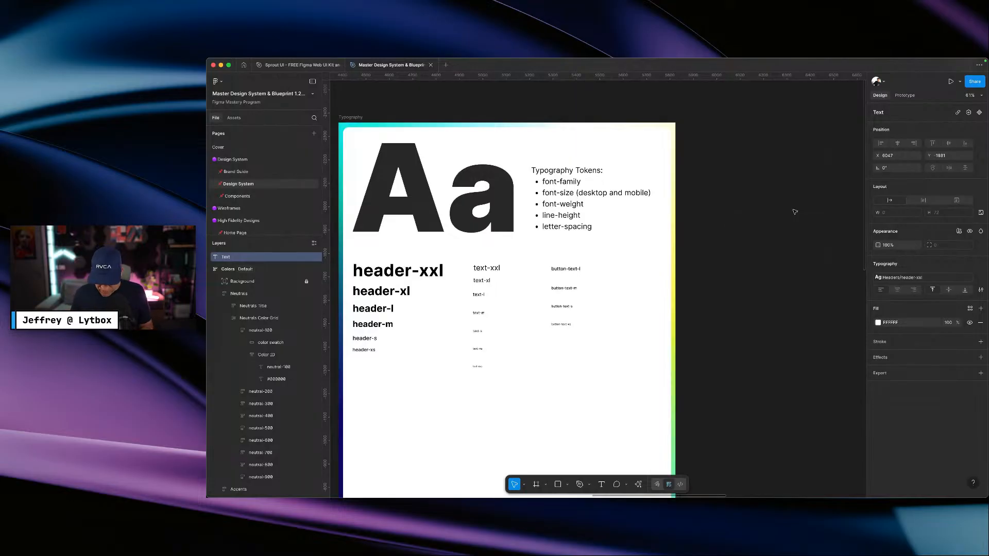
pyautogui.write('iwjdbviowjdbv')
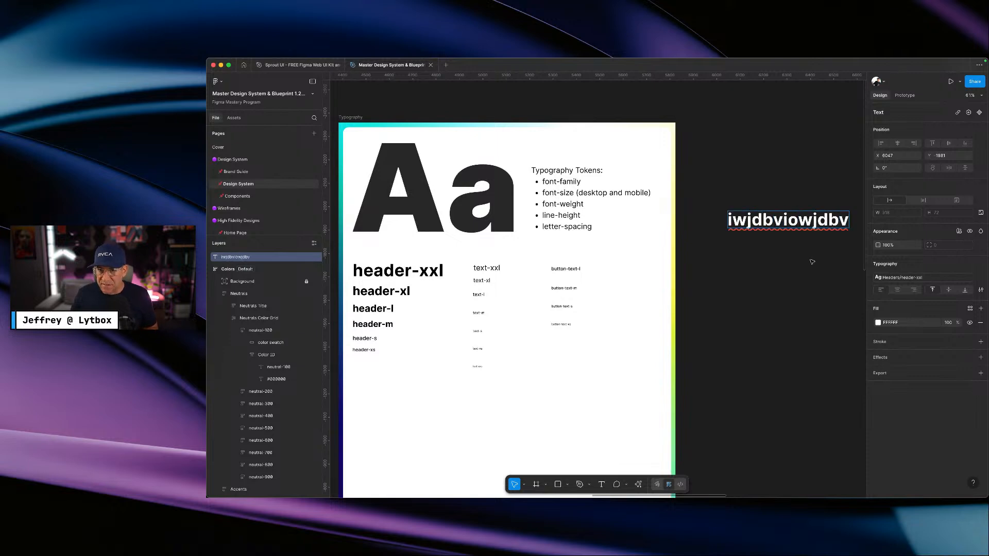
pyautogui.press('Escape')
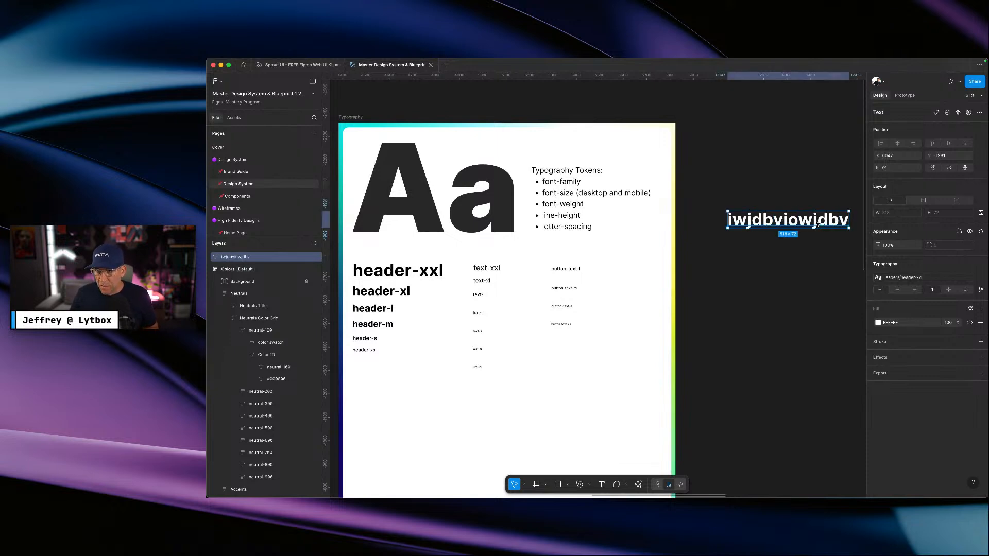
# - Detach the header-xxl text style and the header-font variable from the placeholder text
pyautogui.click(980, 277)
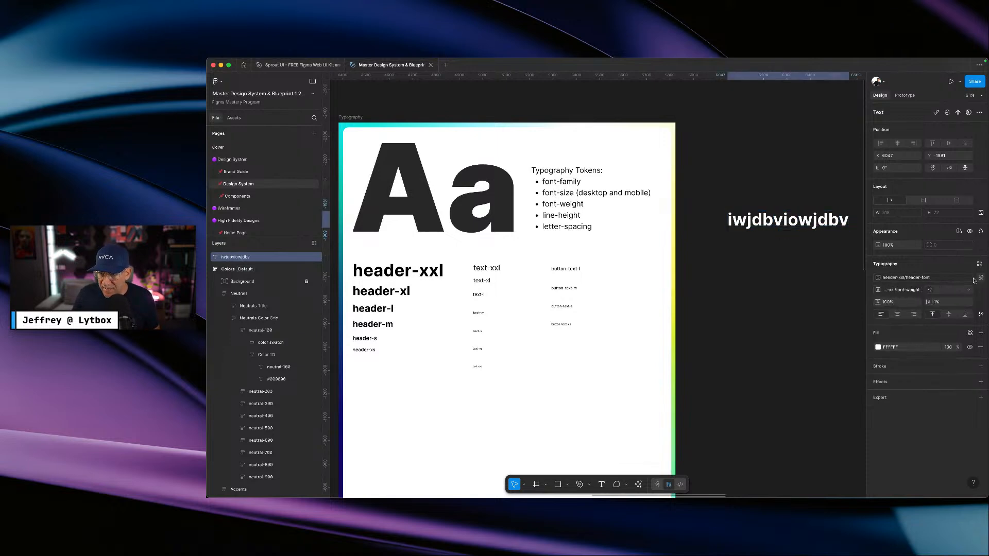
pyautogui.click(940, 279)
pyautogui.click(969, 277)
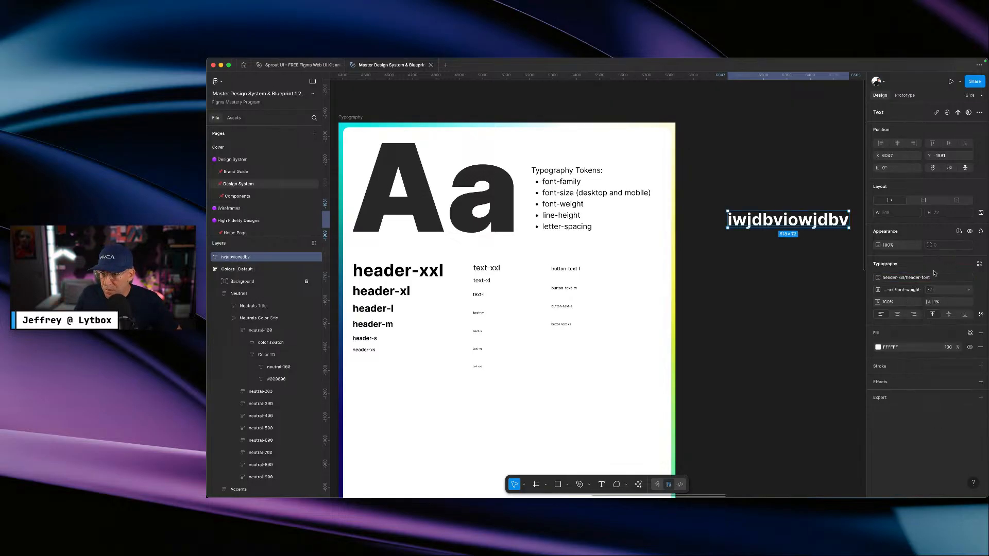
pyautogui.click(897, 277)
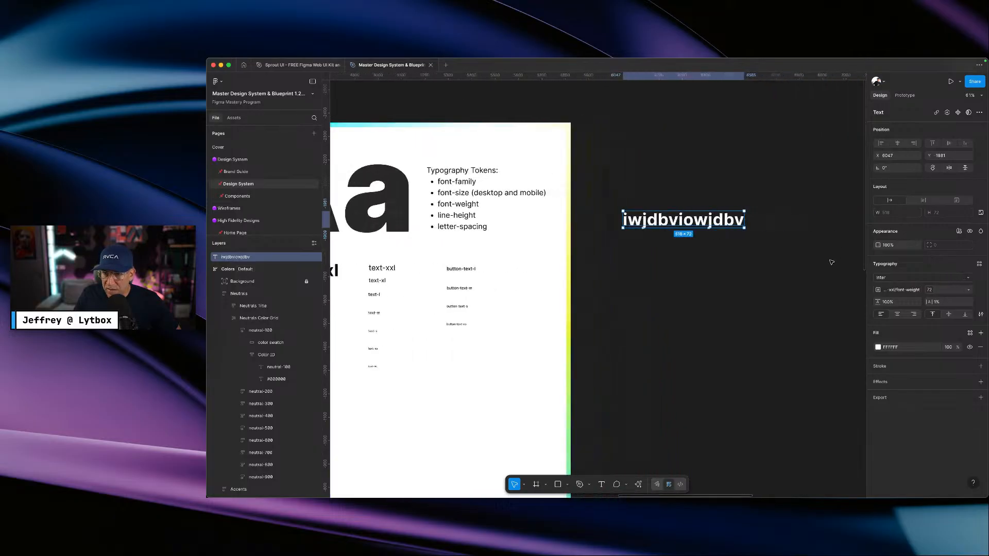
# - Search the fonts for "libre" and set the placeholder text's font to Libre Baskerville
pyautogui.write('li')
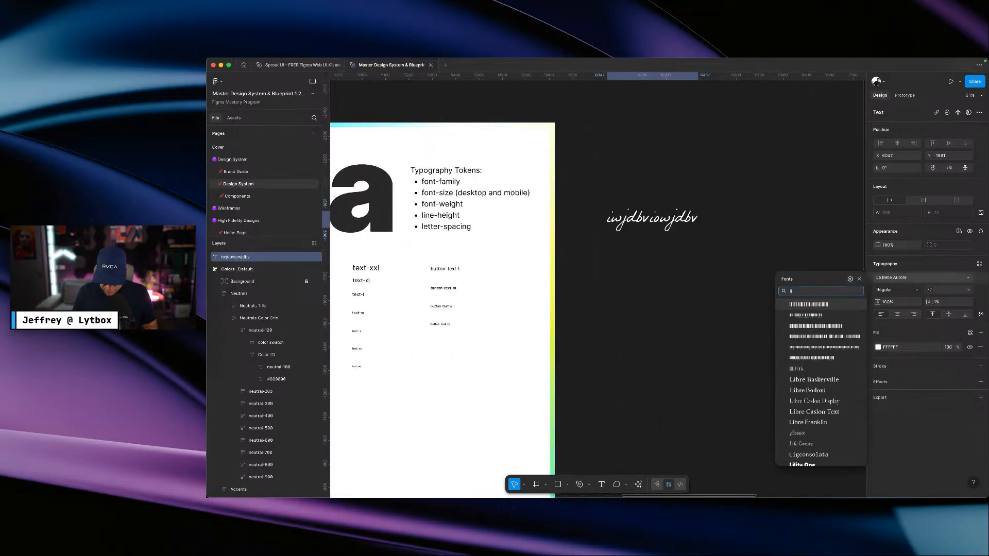
pyautogui.write('bre')
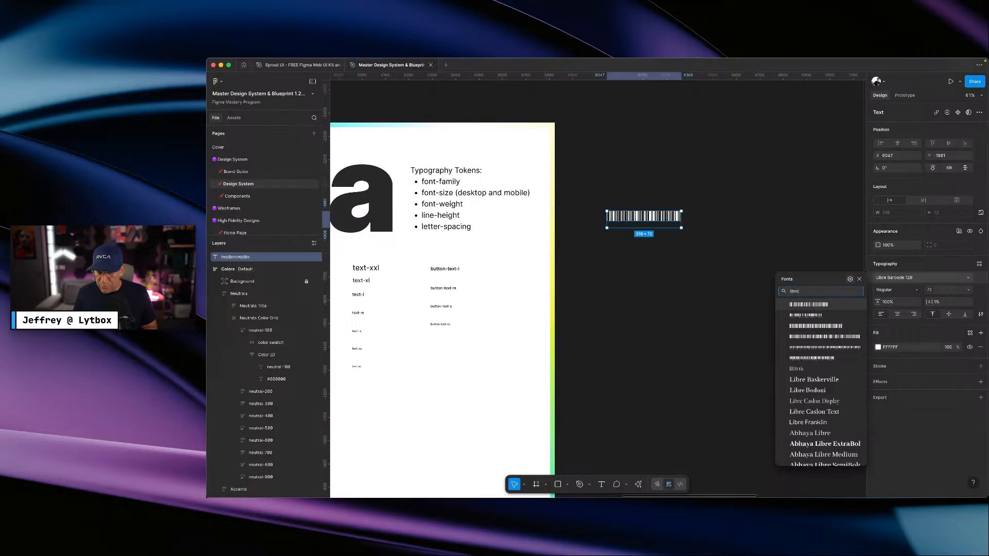
pyautogui.click(823, 380)
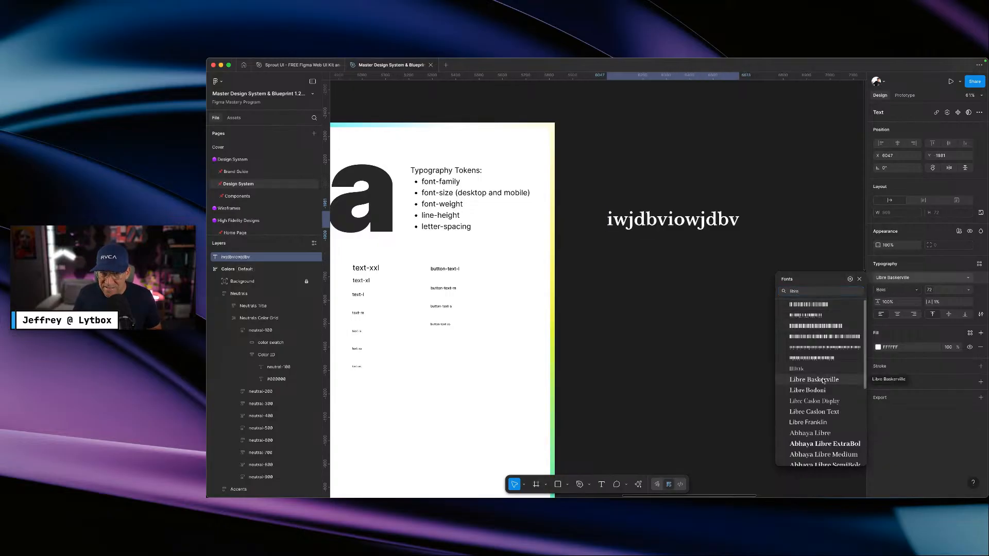
pyautogui.click(770, 288)
# - Copy the exact font name "Libre Baskerville" from the placeholder text's font picker
pyautogui.click(902, 282)
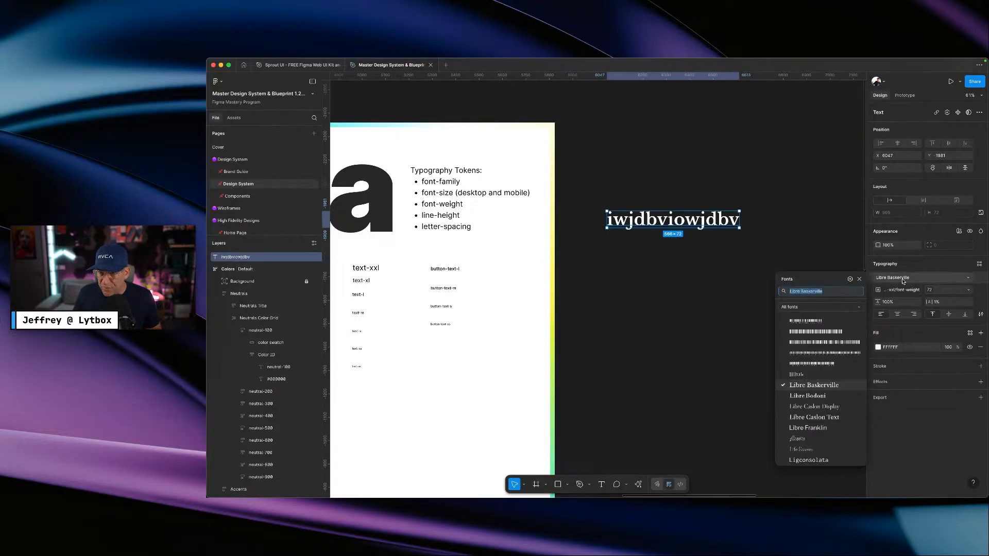
pyautogui.click(822, 292)
pyautogui.moveTo(822, 291); pyautogui.dragTo(790, 291)
pyautogui.press('super+c')
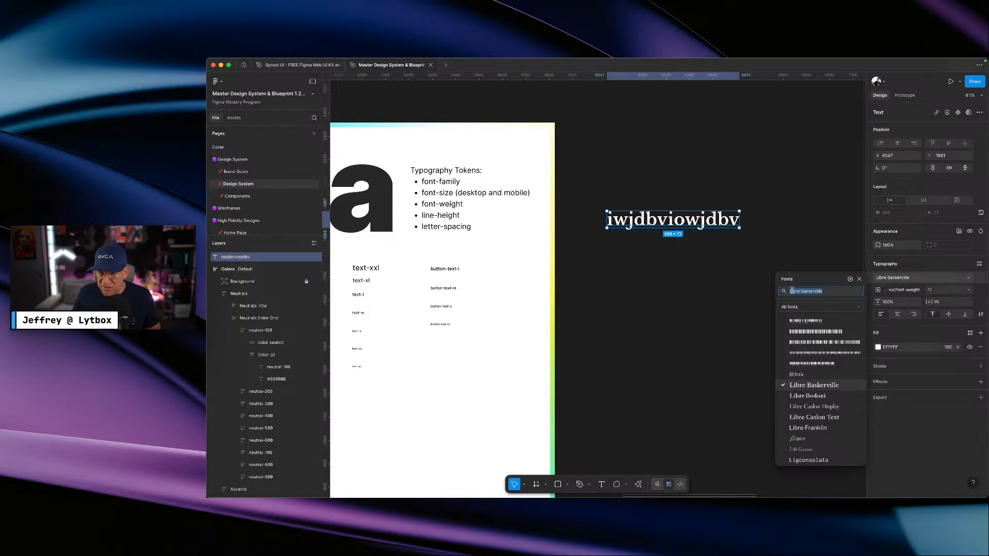
# - Copy the font name Libre Baskerville from the font picker's search and delete the sample text beside the typography frame
pyautogui.rightClick(797, 291)
pyautogui.click(805, 325)
pyautogui.click(859, 280)
pyautogui.click(719, 236)
pyautogui.click(701, 218)
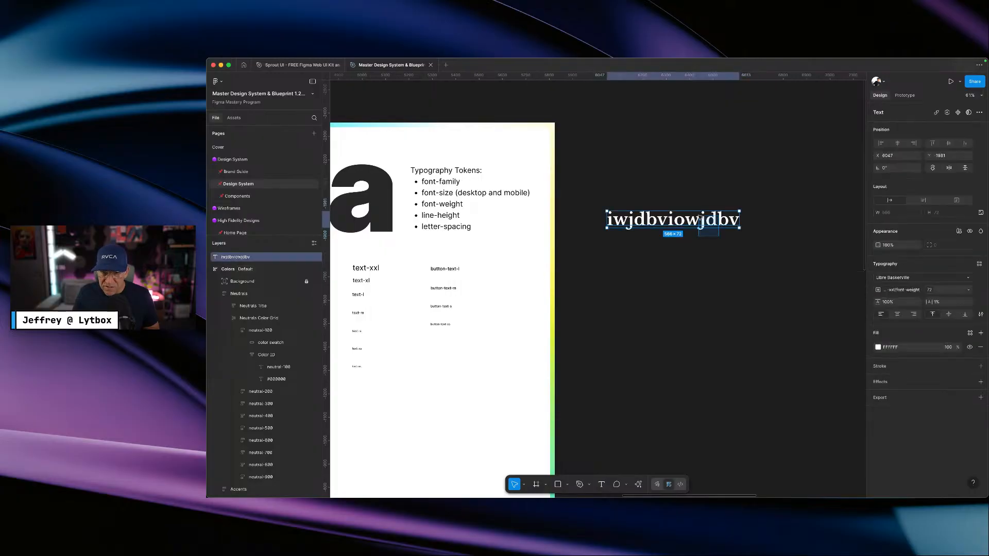
pyautogui.press('Delete')
# - Open the Typography variables and position their window so the header samples on the canvas stay visible
pyautogui.hscroll(-5, 699, 217)
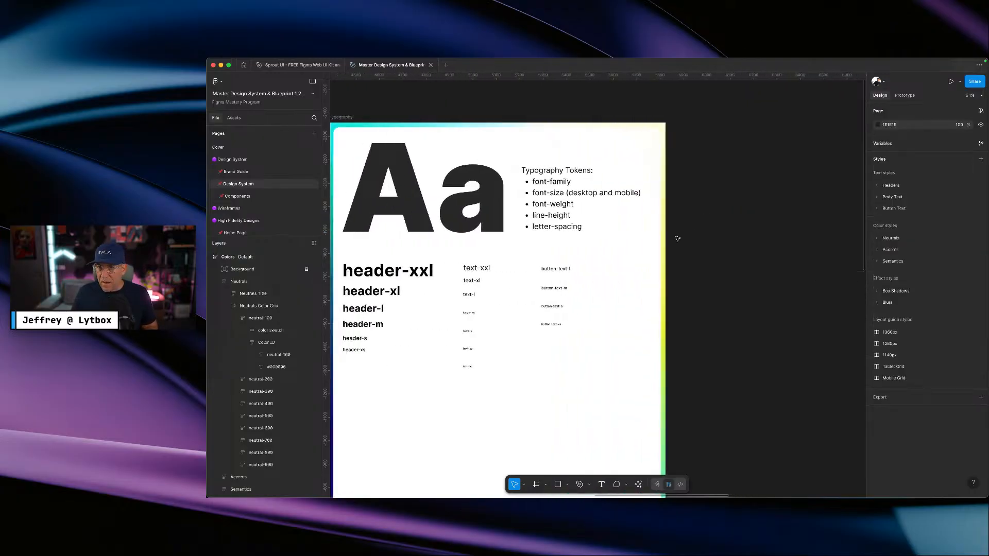
pyautogui.click(980, 143)
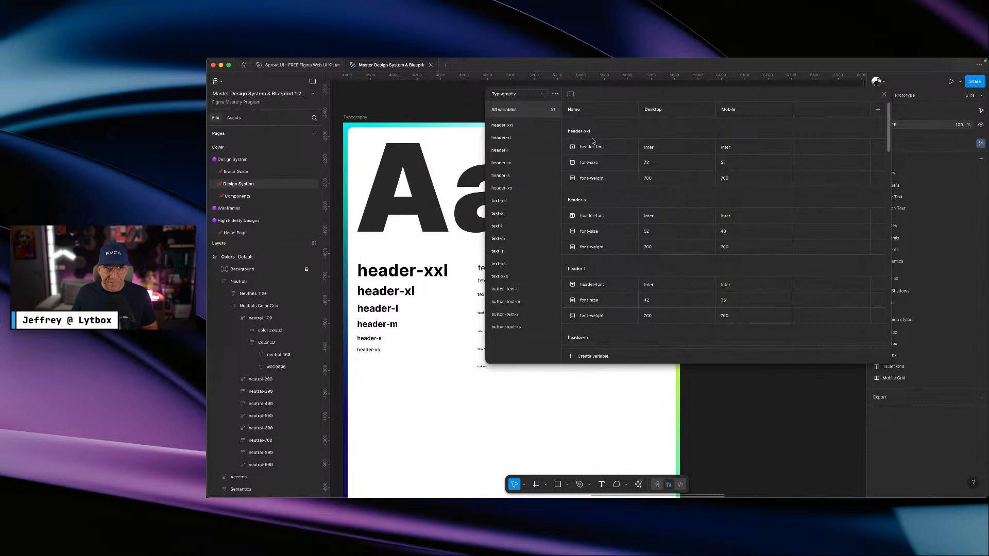
pyautogui.moveTo(624, 94); pyautogui.dragTo(670, 156)
pyautogui.scroll(5, 394, 280)
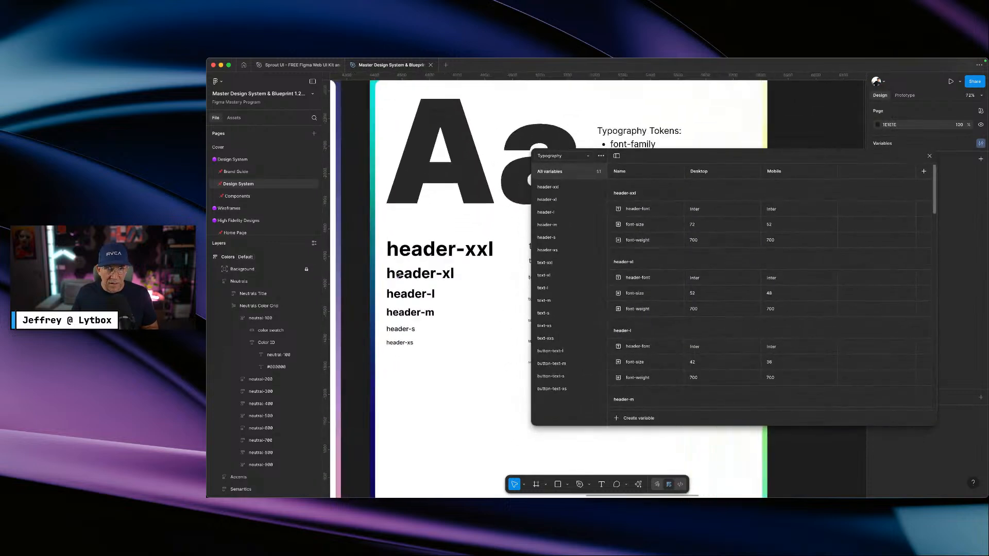
pyautogui.moveTo(455, 334); pyautogui.dragTo(439, 288)
pyautogui.click(482, 370)
pyautogui.moveTo(474, 400); pyautogui.dragTo(455, 359)
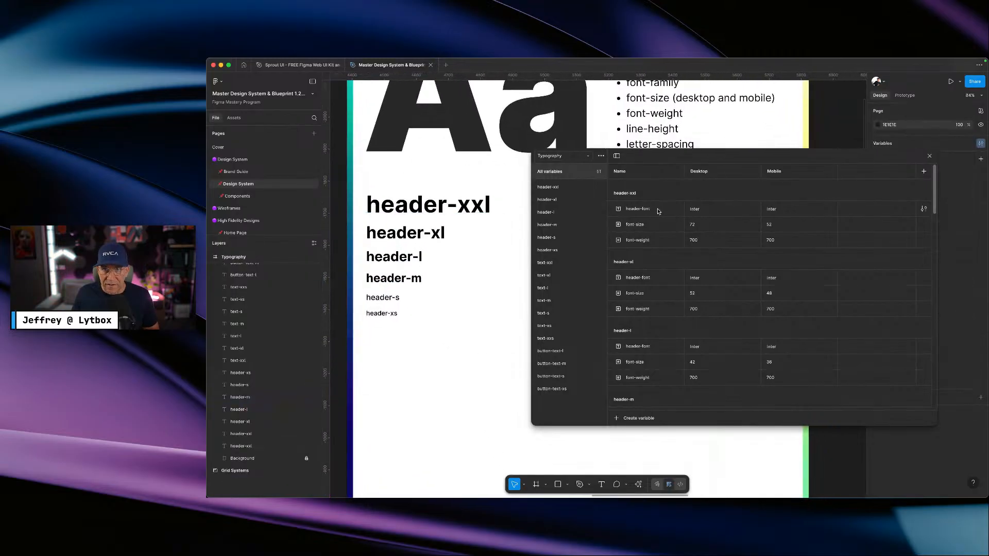
# - Set the header-font variable of the header-xxl group to Libre Baskerville for both Desktop and Mobile
pyautogui.click(549, 186)
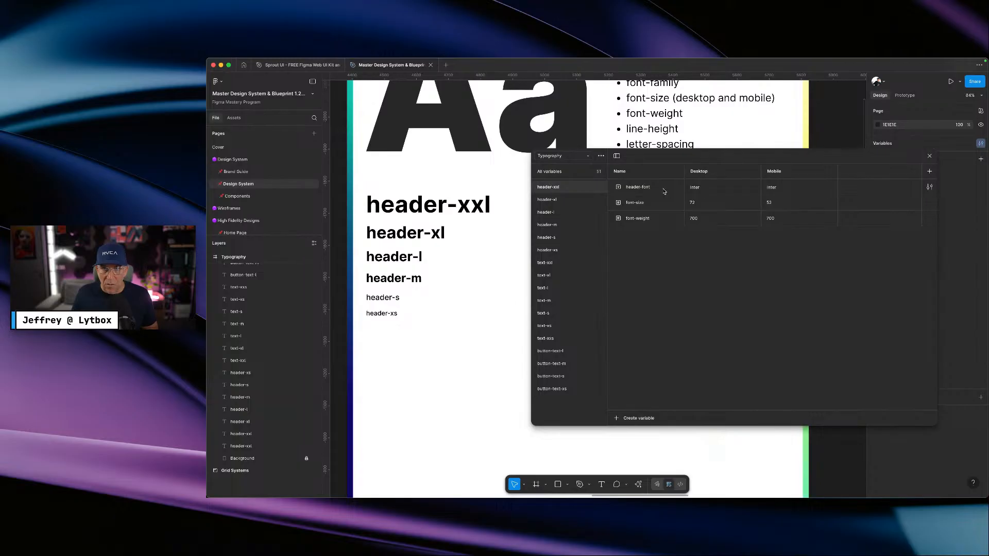
pyautogui.click(564, 173)
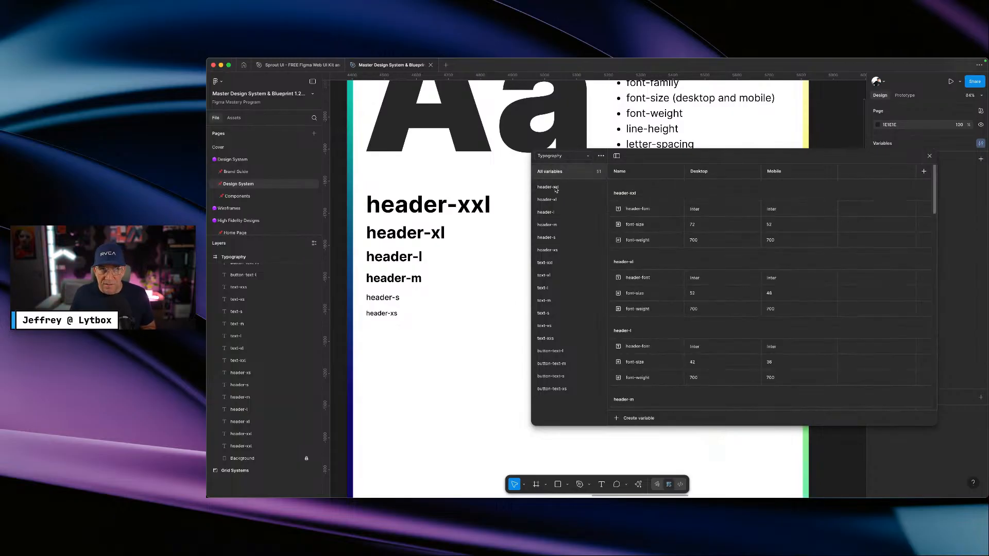
pyautogui.click(555, 189)
pyautogui.click(558, 173)
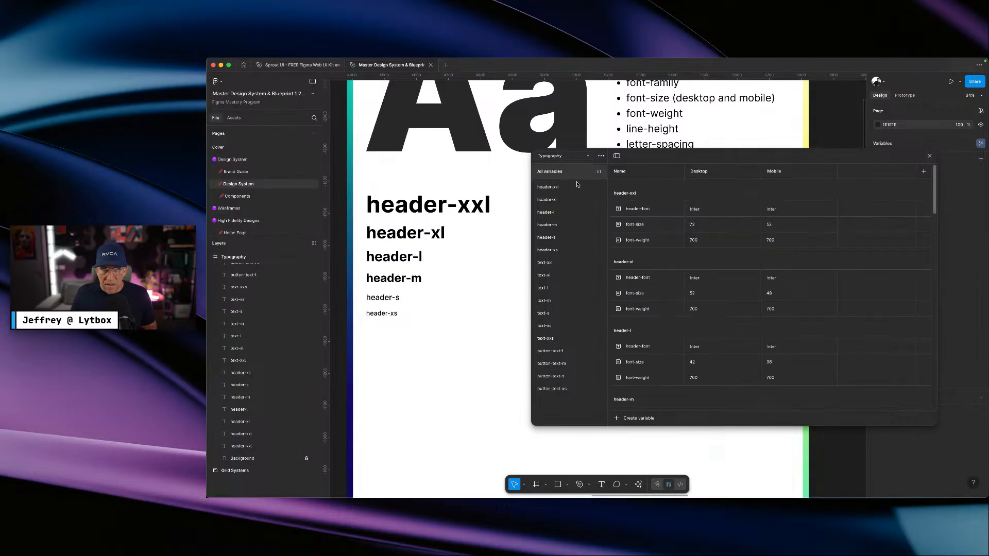
pyautogui.click(700, 212)
pyautogui.press('super+v')
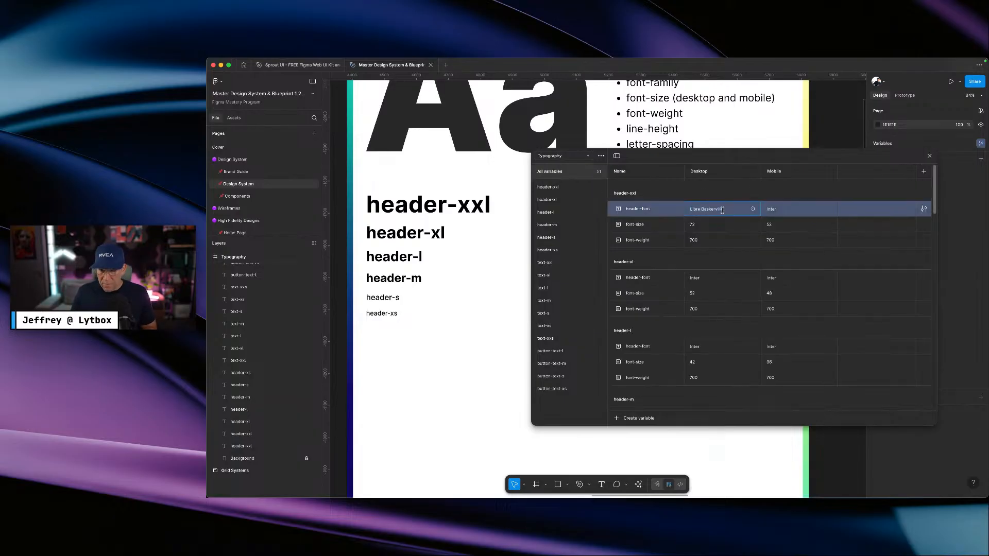
pyautogui.press('Return')
pyautogui.click(778, 209)
pyautogui.press('super+v')
pyautogui.press('Return')
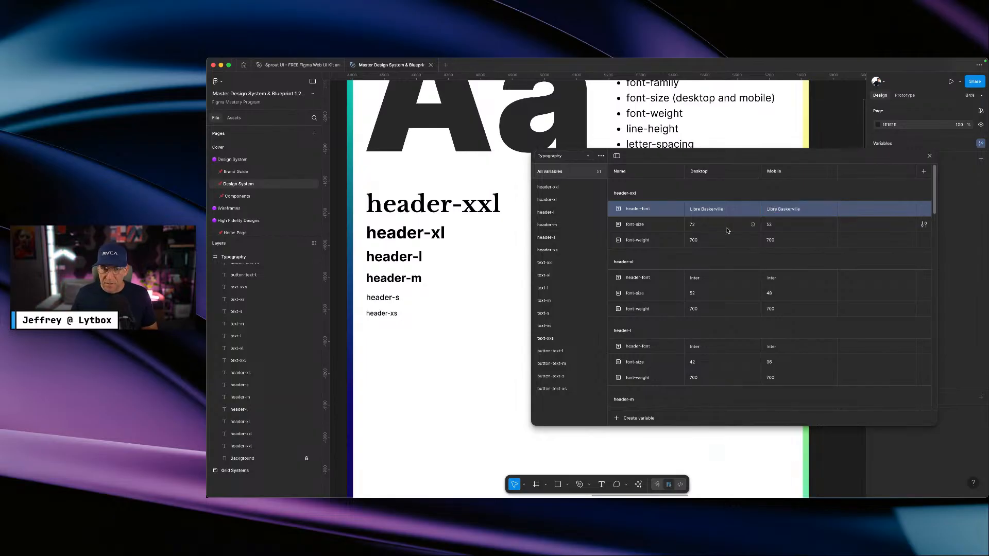
# - Set the header-font variable of the header-xl group to Libre Baskerville for both Desktop and Mobile
pyautogui.click(692, 278)
pyautogui.press('super+v')
pyautogui.press('Return')
pyautogui.click(775, 278)
pyautogui.press('super+v')
pyautogui.press('Return')
# - Set the header-font variable of the header-l group to Libre Baskerville for both Desktop and Mobile
pyautogui.scroll(-3, 775, 278)
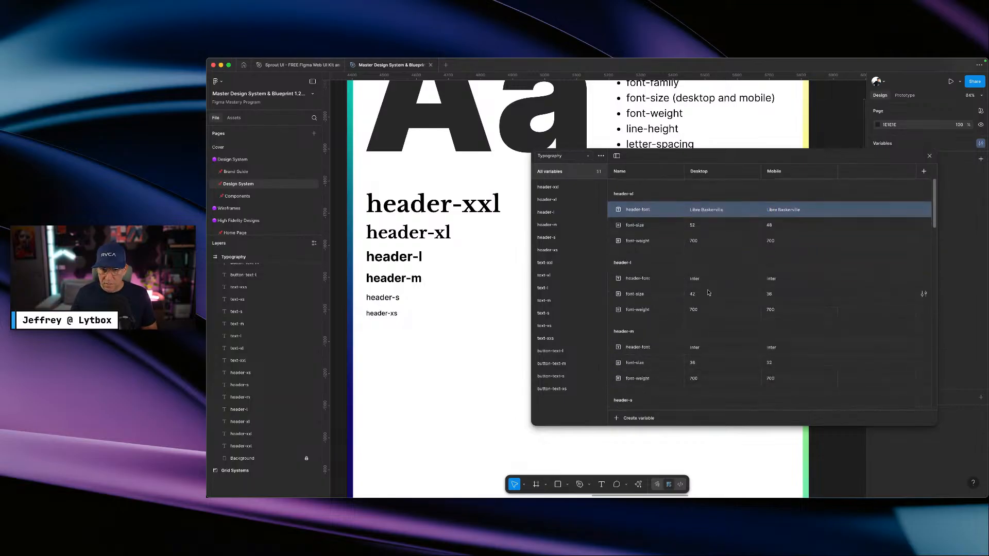
pyautogui.click(704, 279)
pyautogui.press('super+v')
pyautogui.press('Return')
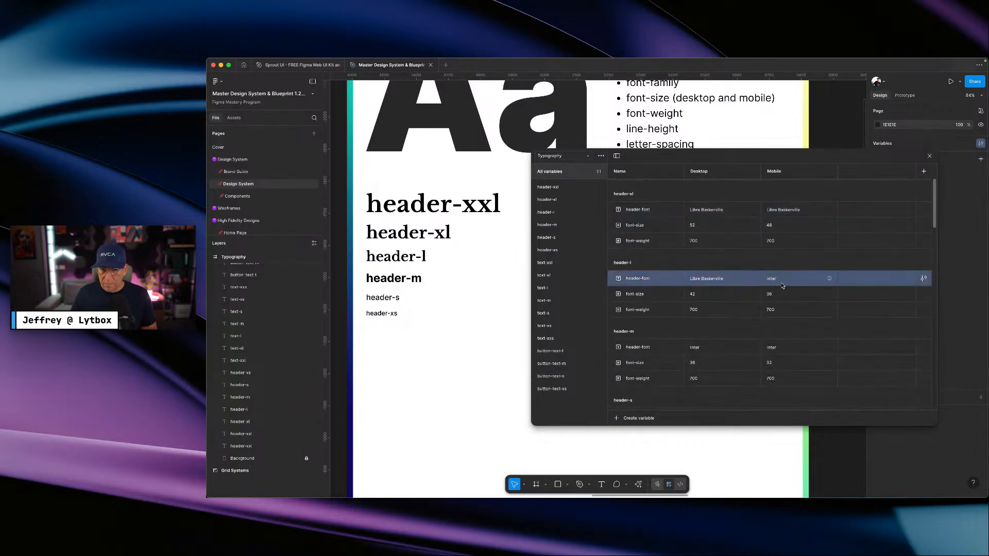
pyautogui.click(778, 281)
pyautogui.press('super+v')
pyautogui.press('Return')
# - Set the header-font variable of the header-m group to Libre Baskerville for both Desktop and Mobile
pyautogui.scroll(-4, 766, 281)
pyautogui.click(698, 246)
pyautogui.press('super+v')
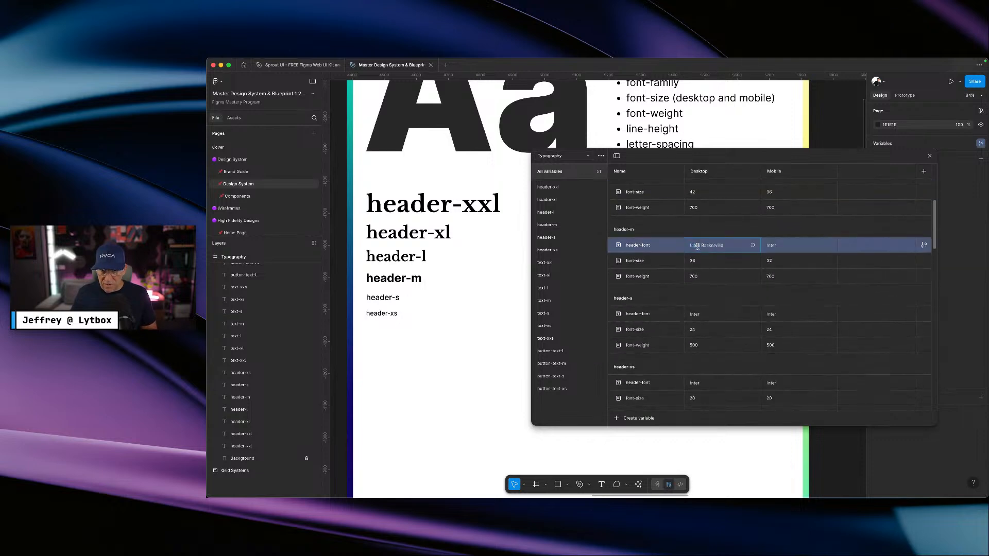
pyautogui.press('Return')
pyautogui.click(767, 247)
pyautogui.press('super+v')
pyautogui.press('Return')
# - Set the header-font variable of the header-s group to Libre Baskerville for both Desktop and Mobile
pyautogui.scroll(-2, 702, 268)
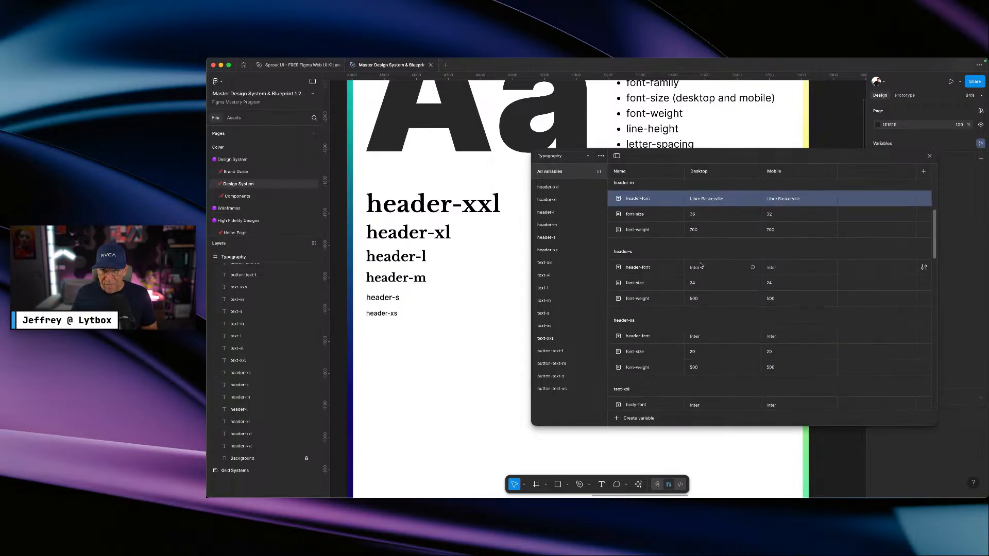
pyautogui.click(692, 268)
pyautogui.press('super+v')
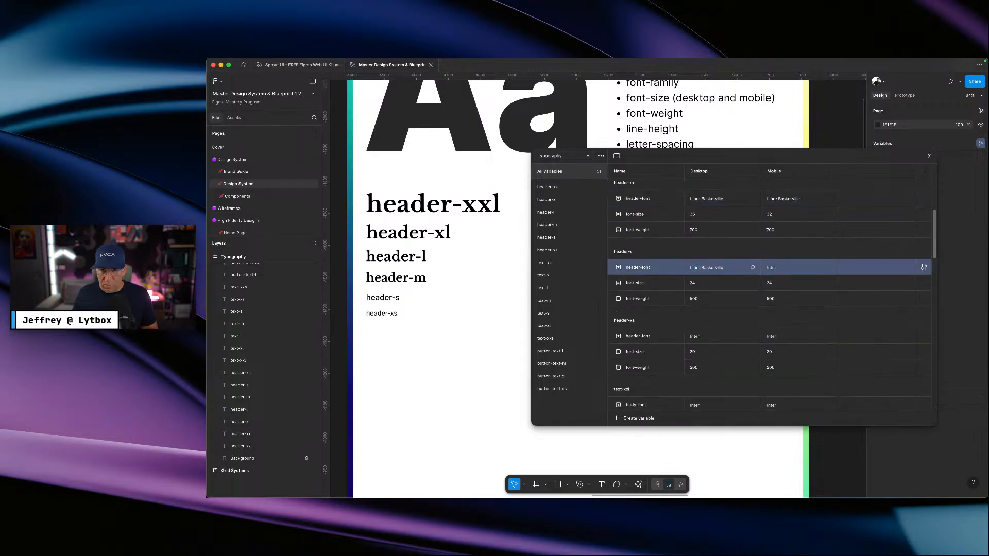
pyautogui.click(776, 270)
pyautogui.write('Libre Baskerville')
pyautogui.press('Return')
# - Set the header-font variable of the header-xs group to Libre Baskerville for both Desktop and Mobile
pyautogui.scroll(-3, 731, 273)
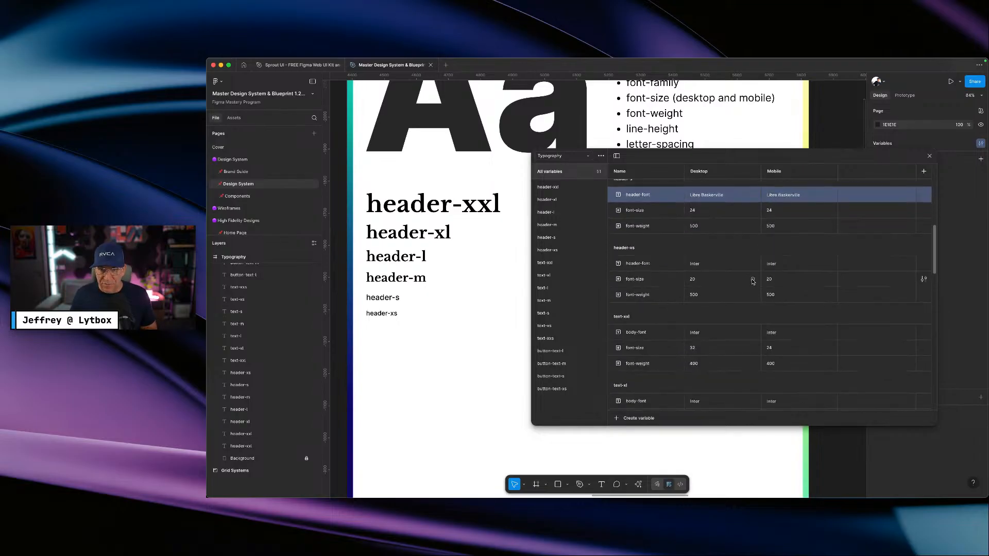
pyautogui.click(709, 259)
pyautogui.write('Libre Baskerville')
pyautogui.press('Return')
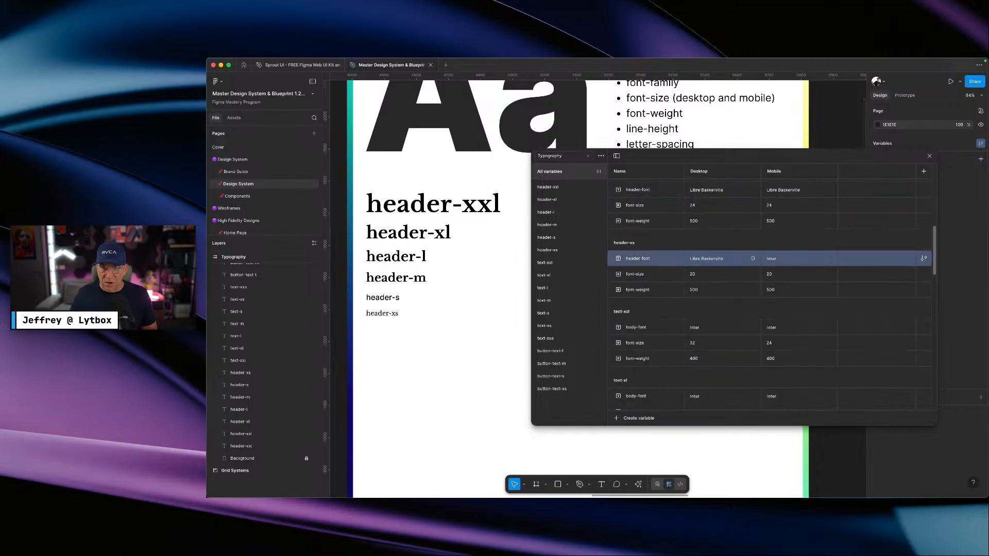
pyautogui.click(783, 258)
pyautogui.write('Libre Baskerville')
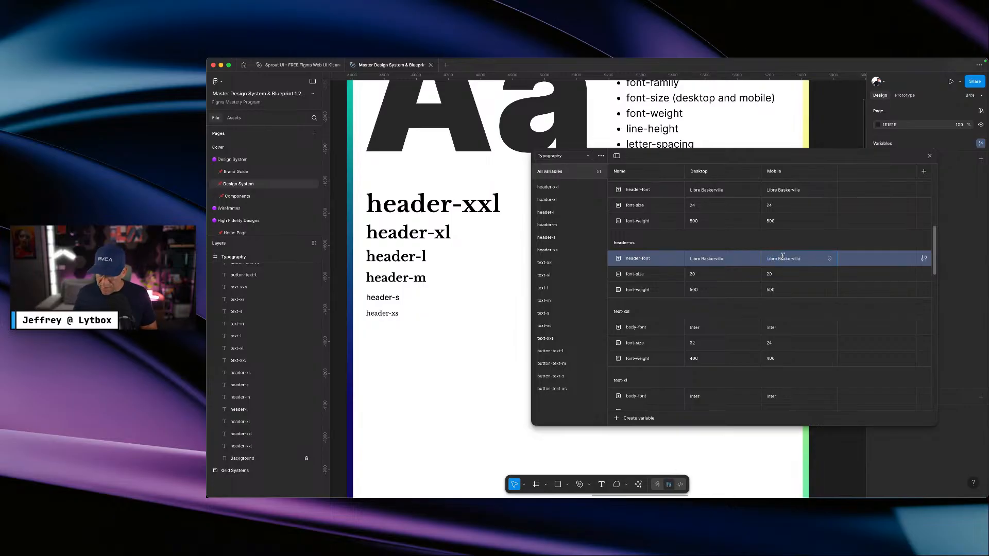
# - Set the font-weight variable of the header-xxl group to 500 for both Desktop and Mobile
pyautogui.scroll(-2, 695, 271)
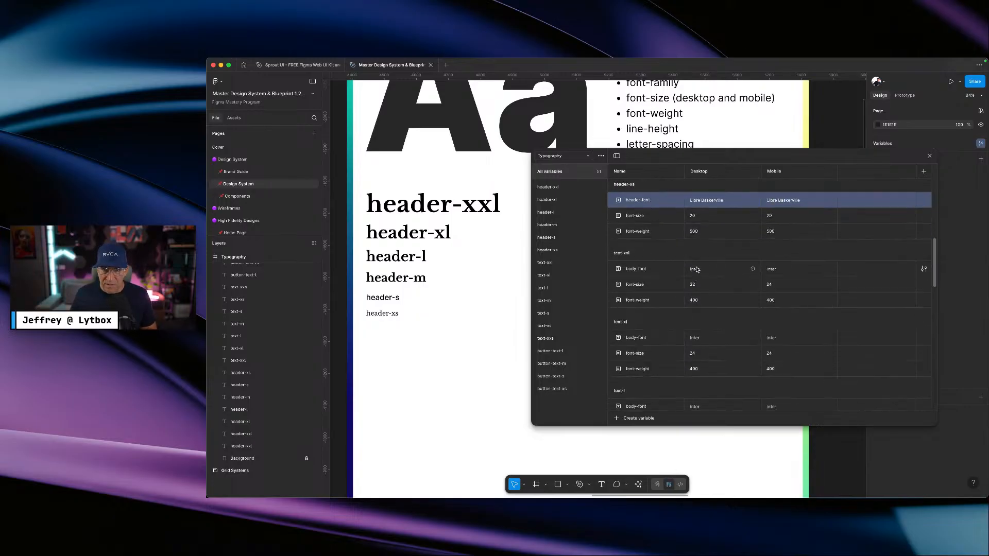
pyautogui.scroll(1, 658, 232)
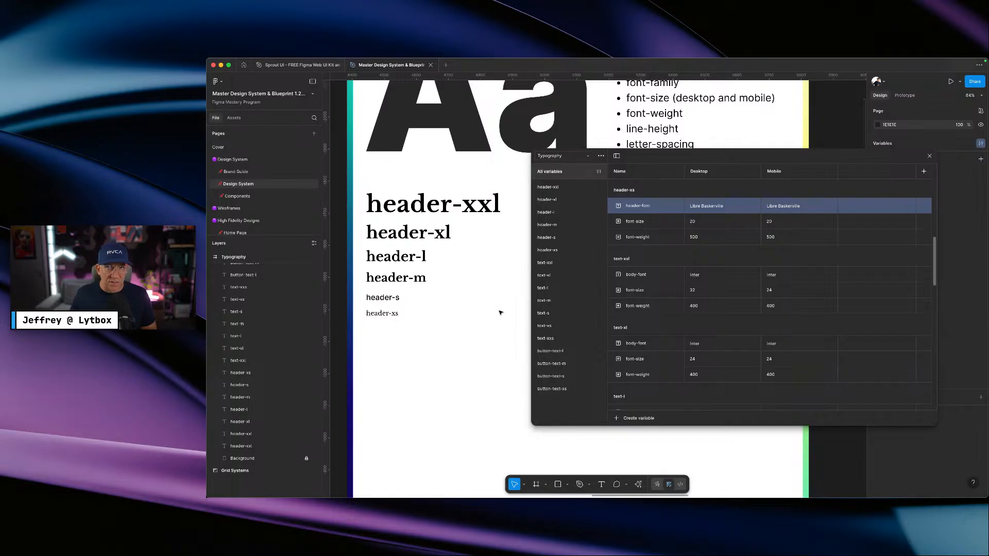
pyautogui.scroll(10, 775, 255)
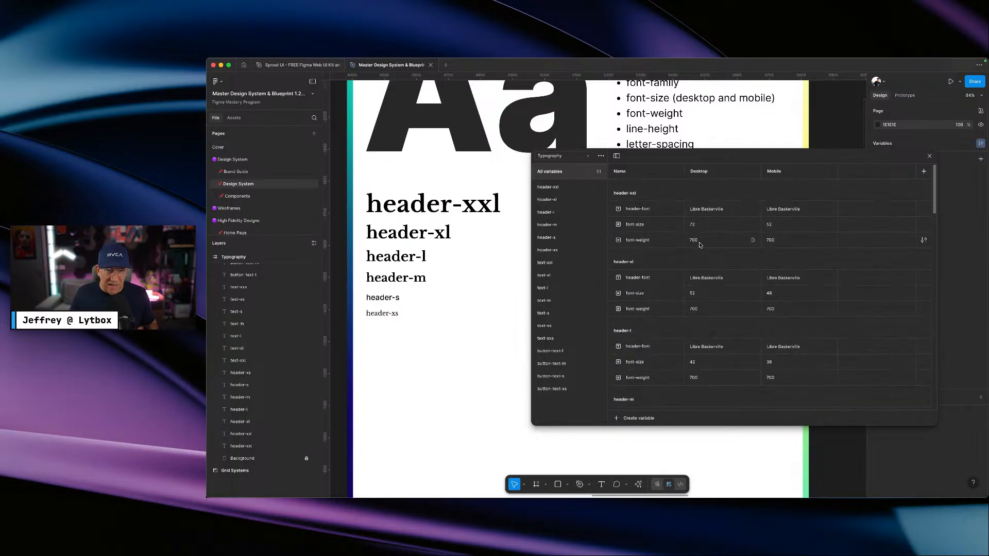
pyautogui.click(695, 243)
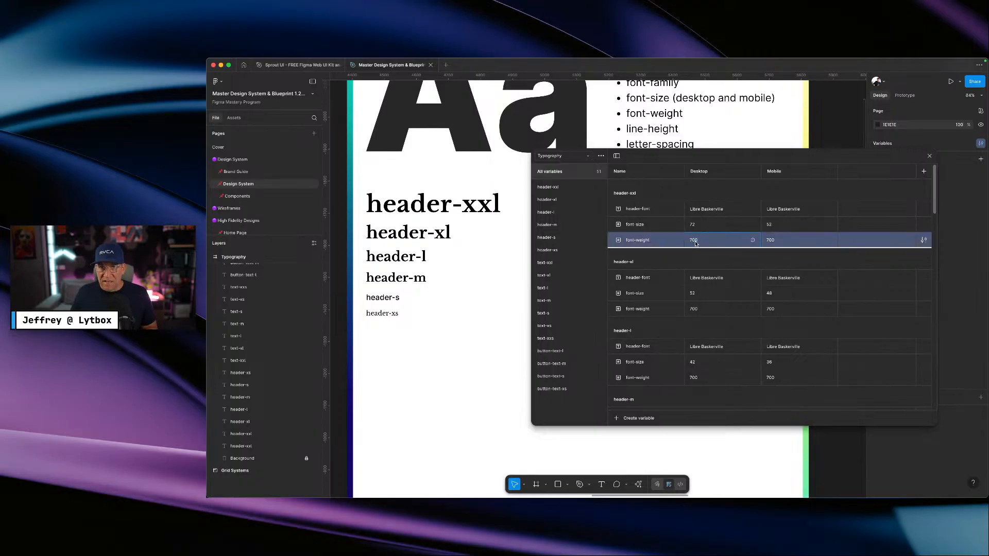
pyautogui.doubleClick(690, 243)
pyautogui.write('5')
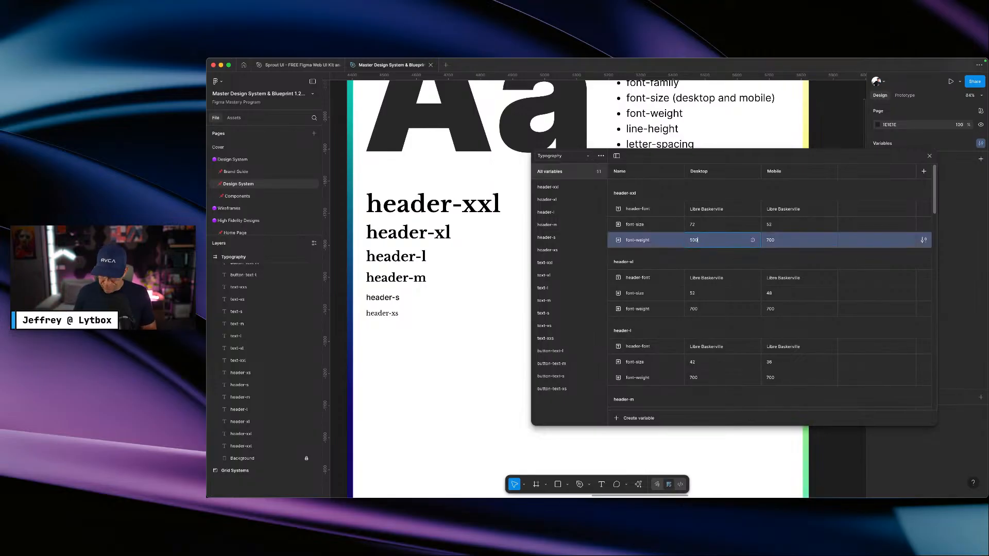
pyautogui.write('00')
pyautogui.press('Return')
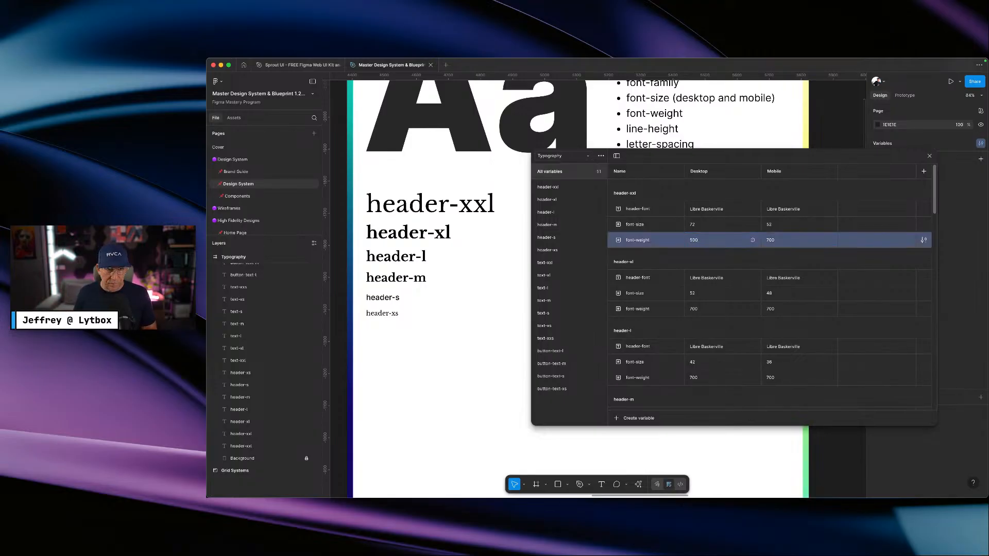
pyautogui.doubleClick(775, 241)
pyautogui.write('50')
pyautogui.press('Return')
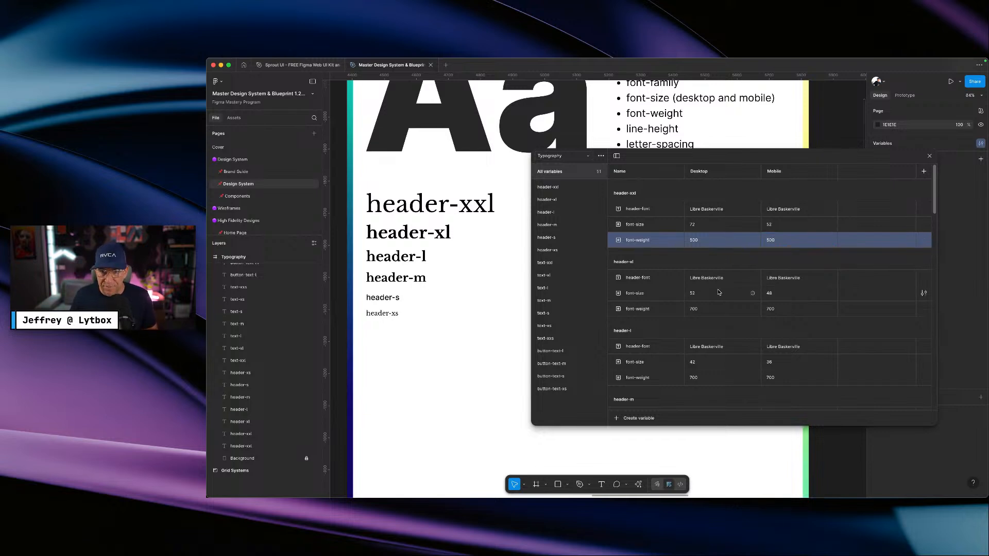
# - Set the font-weight variable of the header-xl group to 500 for both Desktop and Mobile
pyautogui.click(689, 309)
pyautogui.doubleClick(690, 309)
pyautogui.write('5')
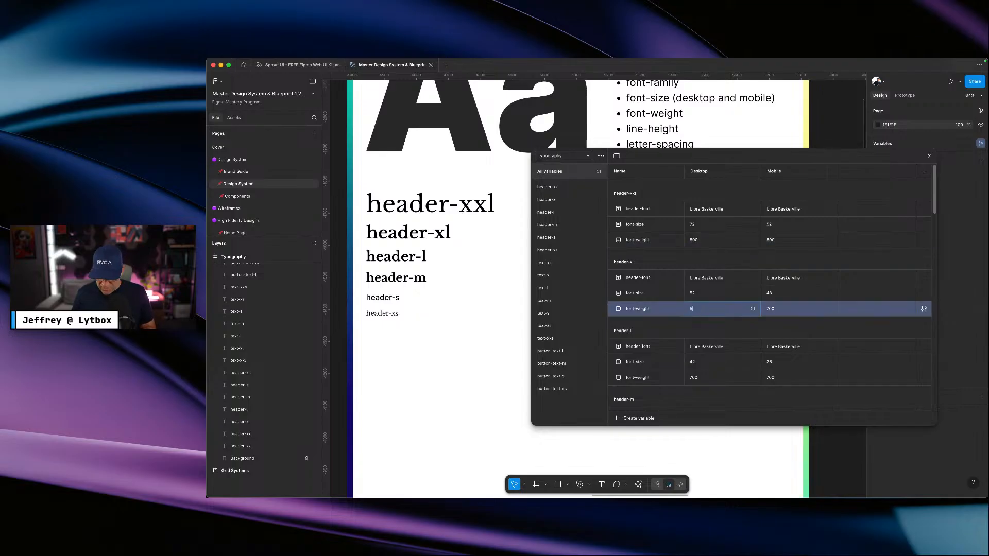
pyautogui.write('00')
pyautogui.press('Return')
pyautogui.doubleClick(775, 313)
pyautogui.press('BackSpace')
pyautogui.press('BackSpace')
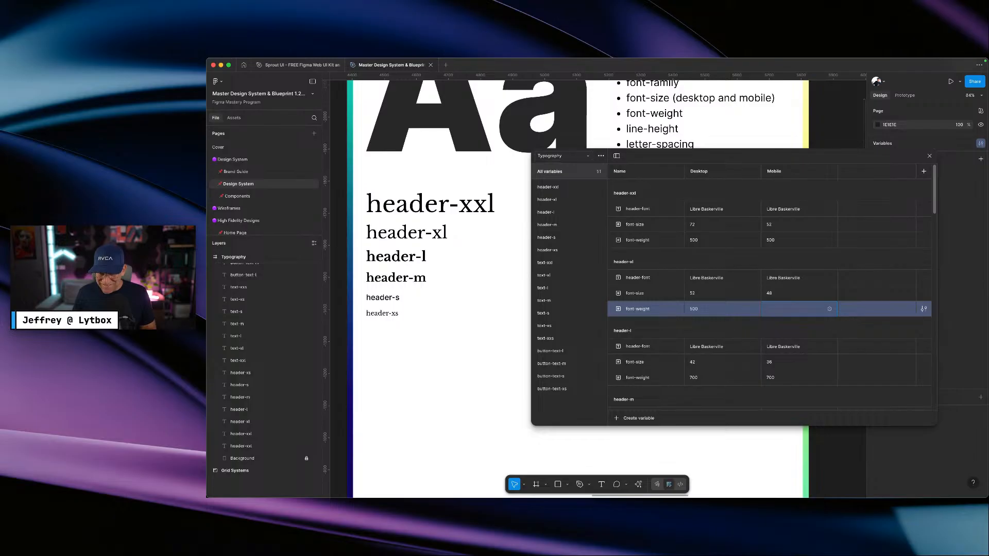
# - Switch to the Manus page in the browser and inspect the font styling of the "Explore use cases from our official collection." heading
pyautogui.hotkey('ctrl', 'Right')
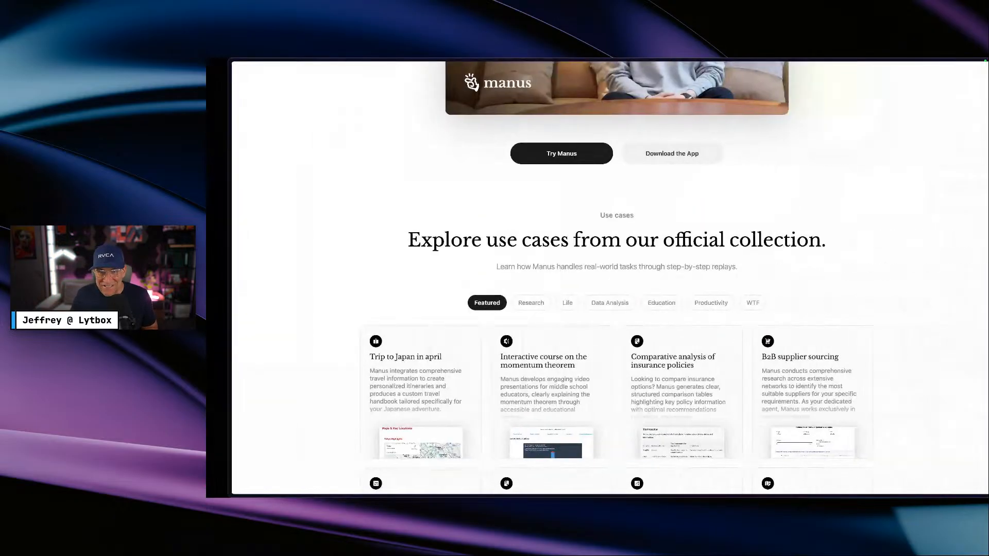
pyautogui.moveTo(698, 241); pyautogui.dragTo(546, 242)
pyautogui.rightClick(545, 238)
pyautogui.click(567, 293)
pyautogui.moveTo(208, 233)
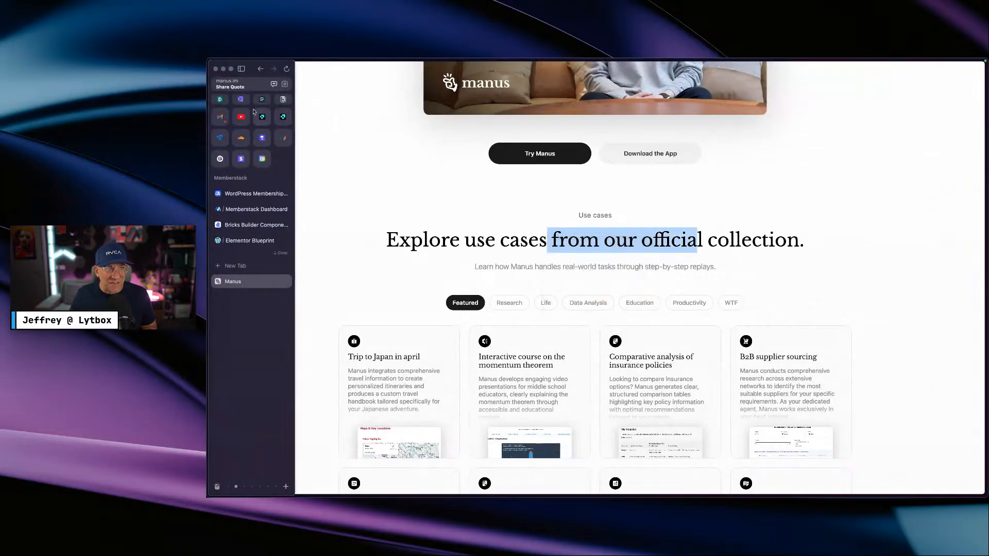
pyautogui.click(255, 109)
pyautogui.click(338, 105)
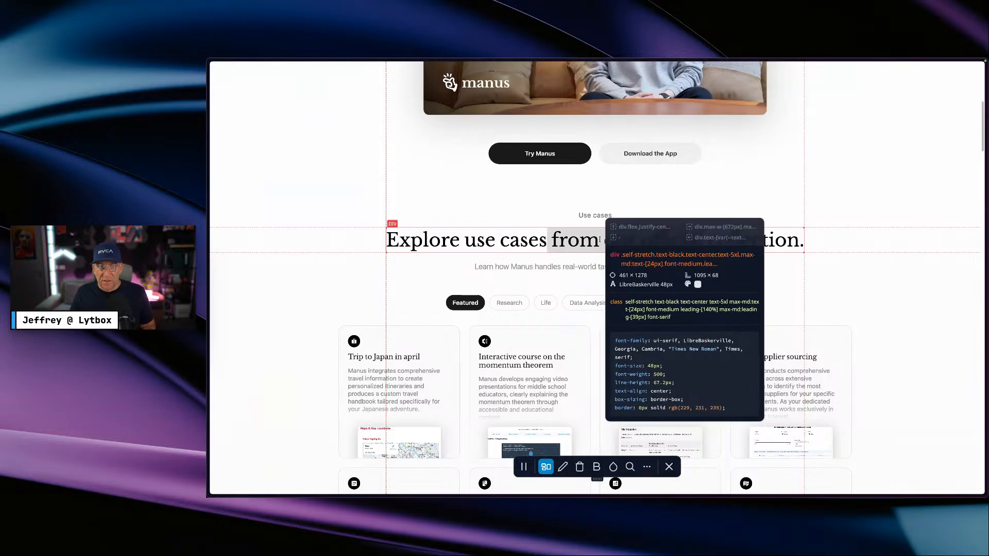
pyautogui.click(670, 467)
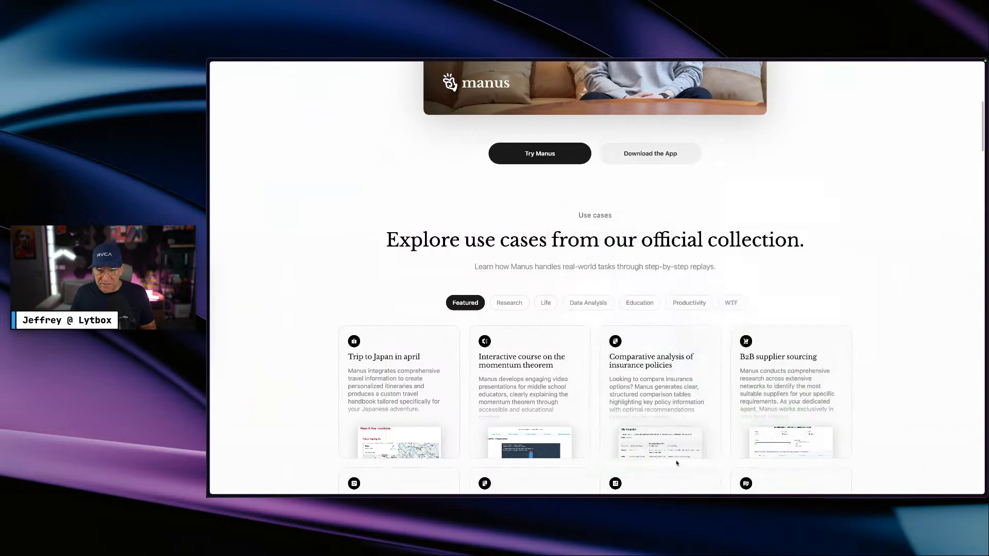
# - Switch back to Figma and set the font-weight variable of the header-l group to 500 for both Desktop and Mobile
pyautogui.hotkey('ctrl', 'Left')
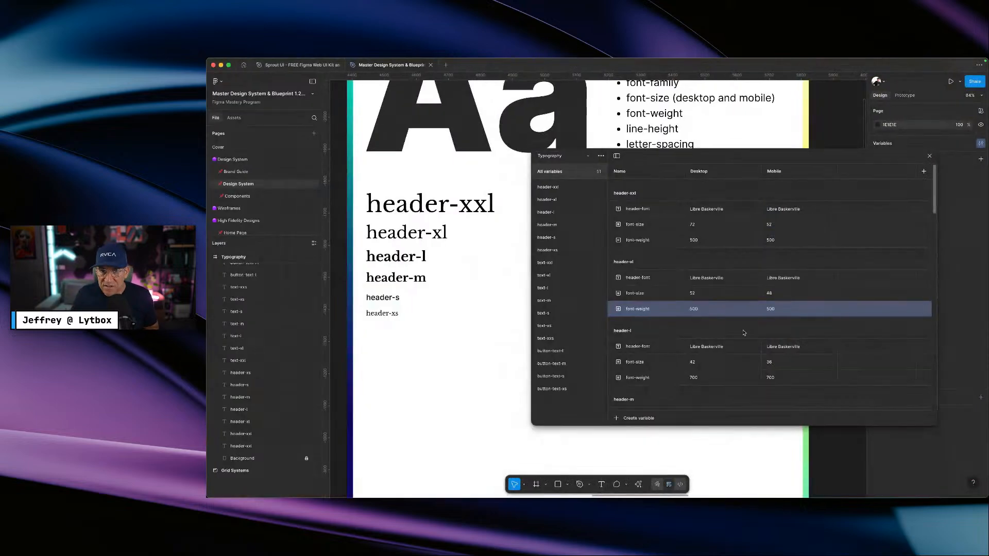
pyautogui.scroll(-1, 695, 356)
pyautogui.click(718, 362)
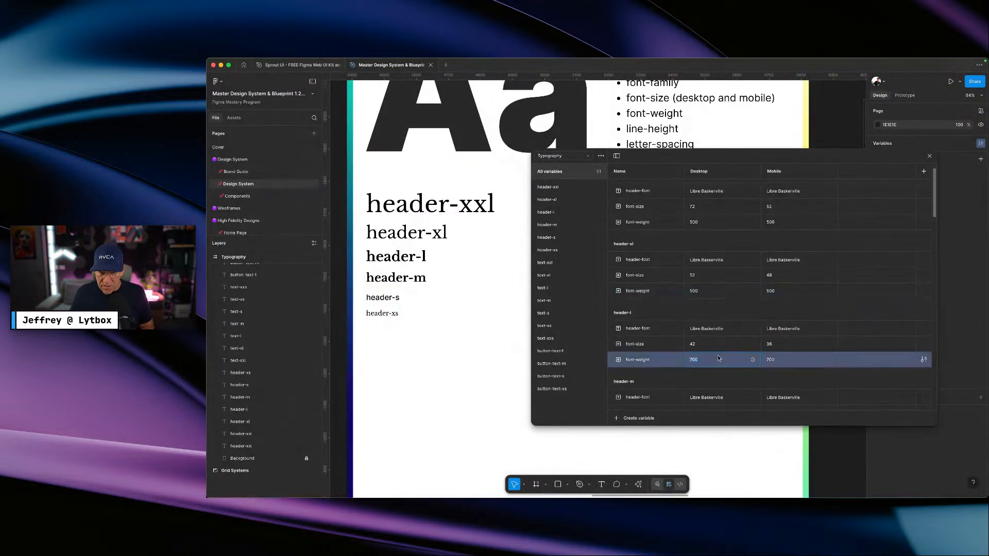
pyautogui.write('5')
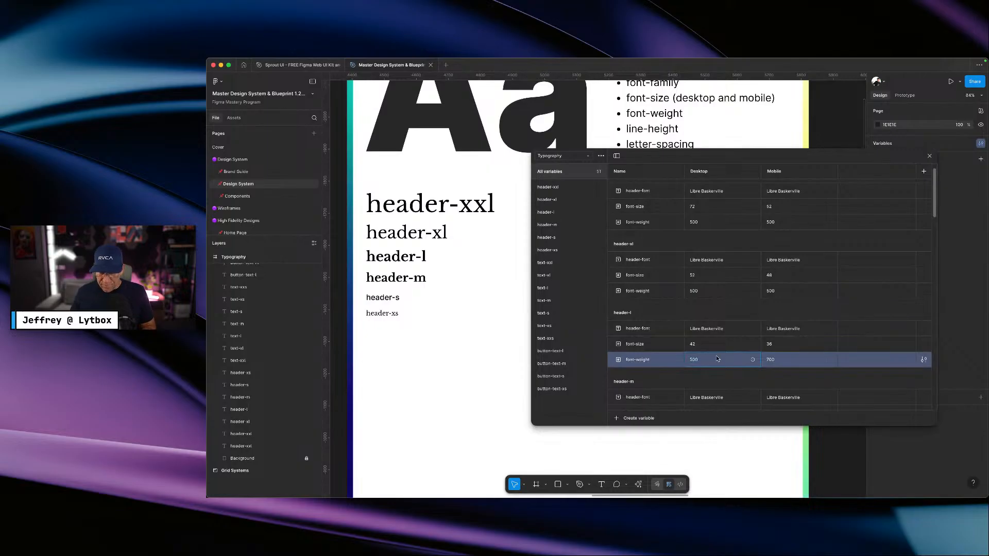
pyautogui.moveTo(704, 361); pyautogui.dragTo(689, 358)
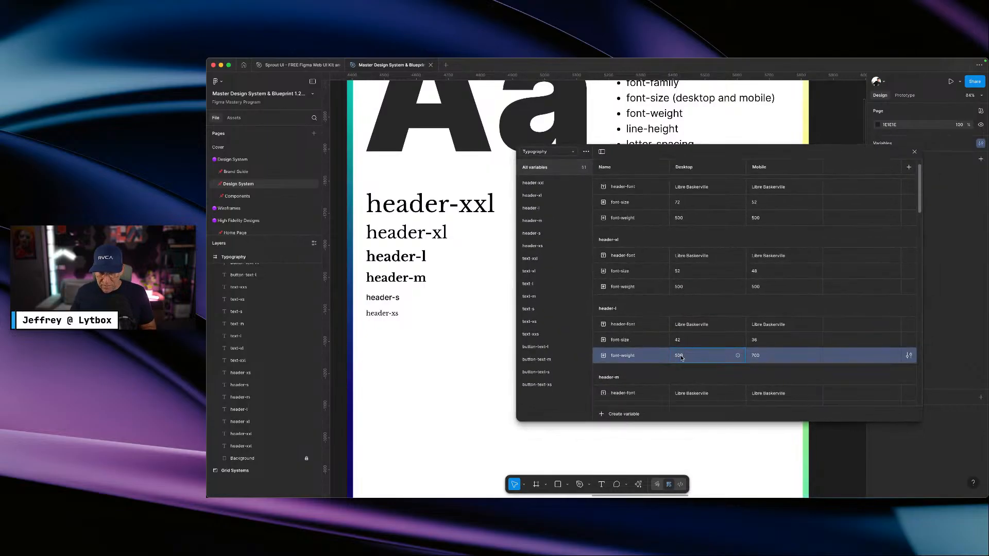
pyautogui.click(685, 358)
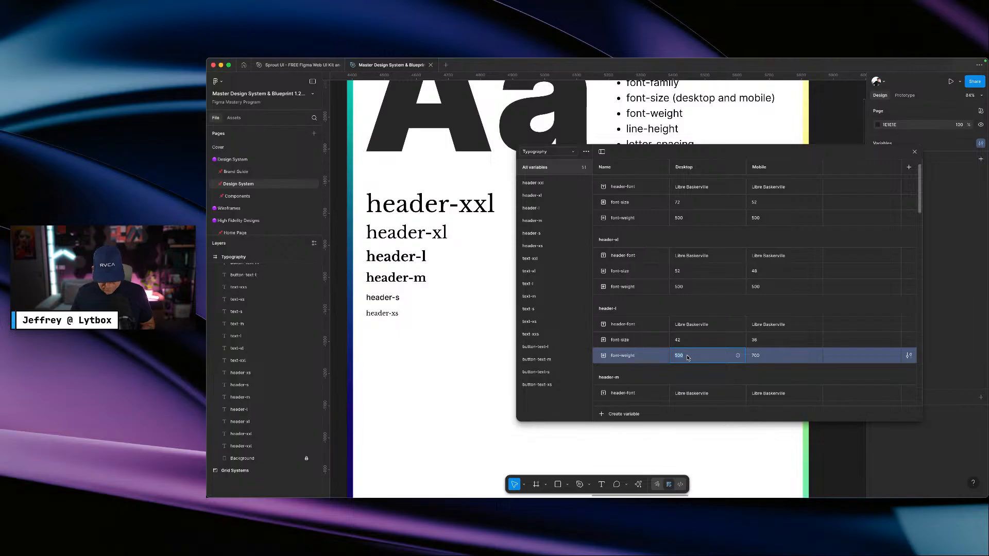
pyautogui.click(760, 359)
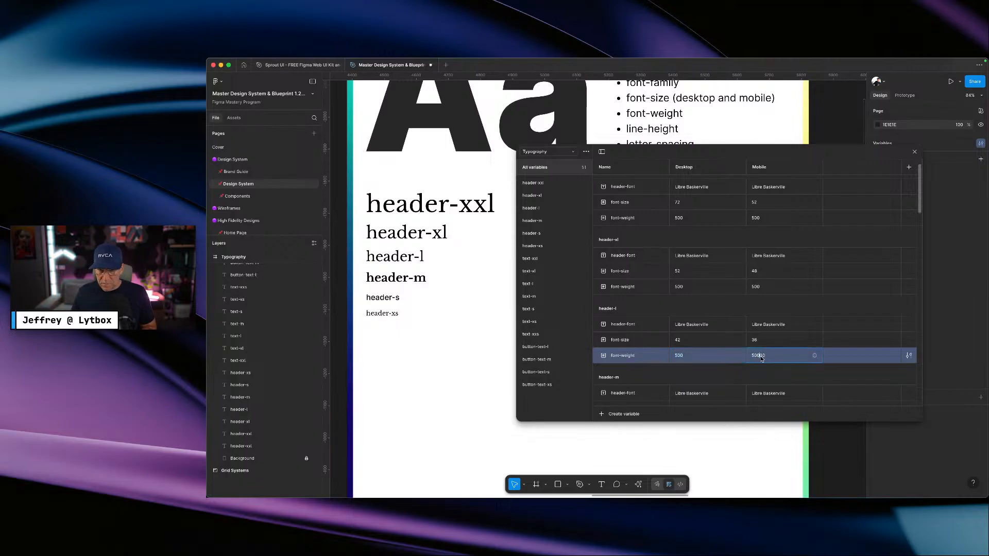
pyautogui.moveTo(767, 356); pyautogui.dragTo(749, 357)
pyautogui.press('BackSpace')
pyautogui.press('BackSpace')
pyautogui.press('Return')
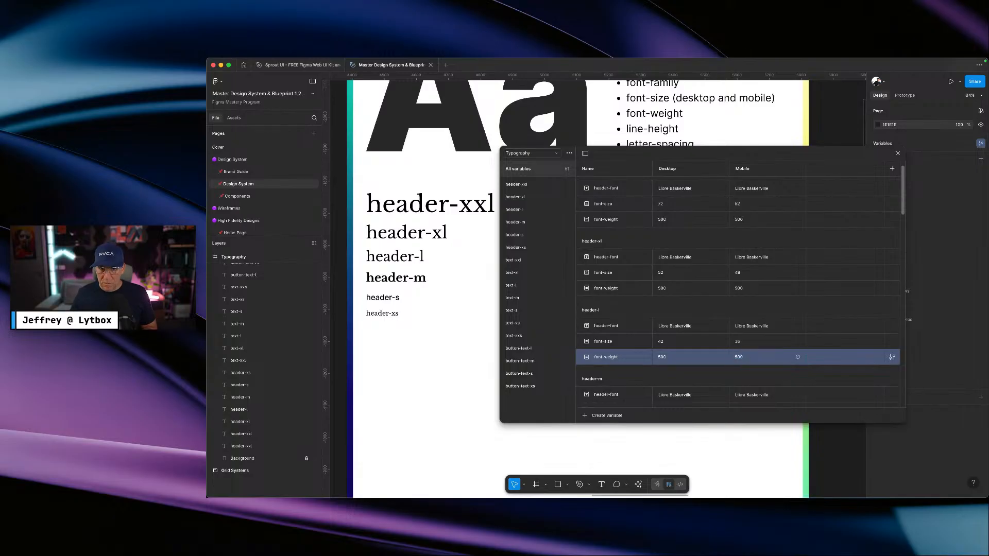
# - Set the font-weight variable of the header-m group to 500 for both Desktop and Mobile
pyautogui.scroll(-3, 675, 358)
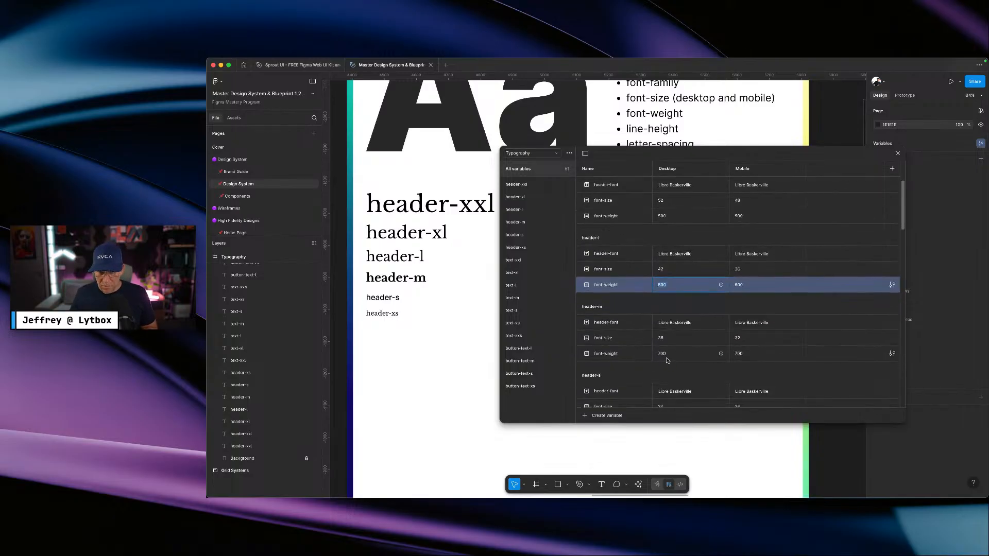
pyautogui.doubleClick(667, 357)
pyautogui.write('500')
pyautogui.doubleClick(739, 356)
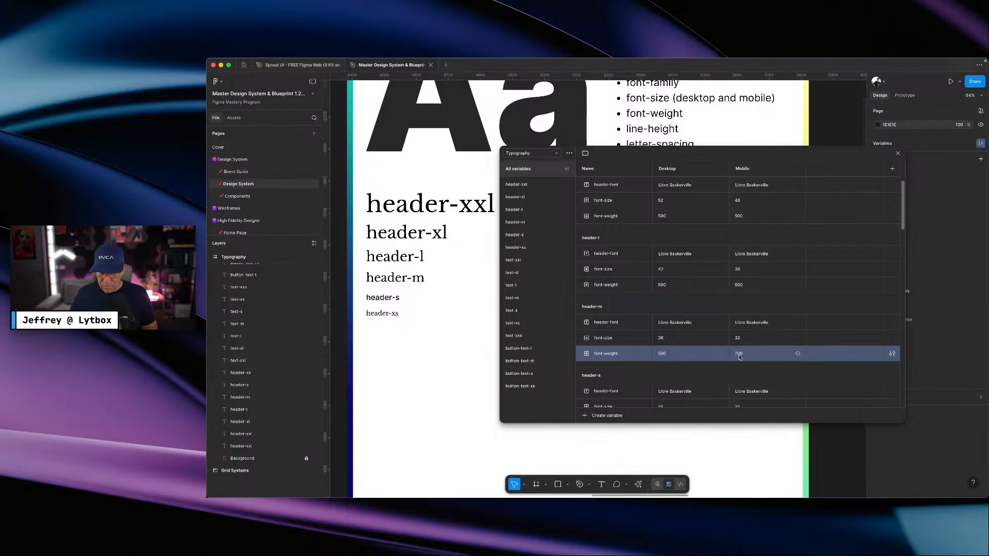
pyautogui.write('5000')
pyautogui.write('500')
pyautogui.press('Return')
# - Set the font-weight variable of the header-s group to 500 for both Desktop and Mobile
pyautogui.scroll(-4, 699, 378)
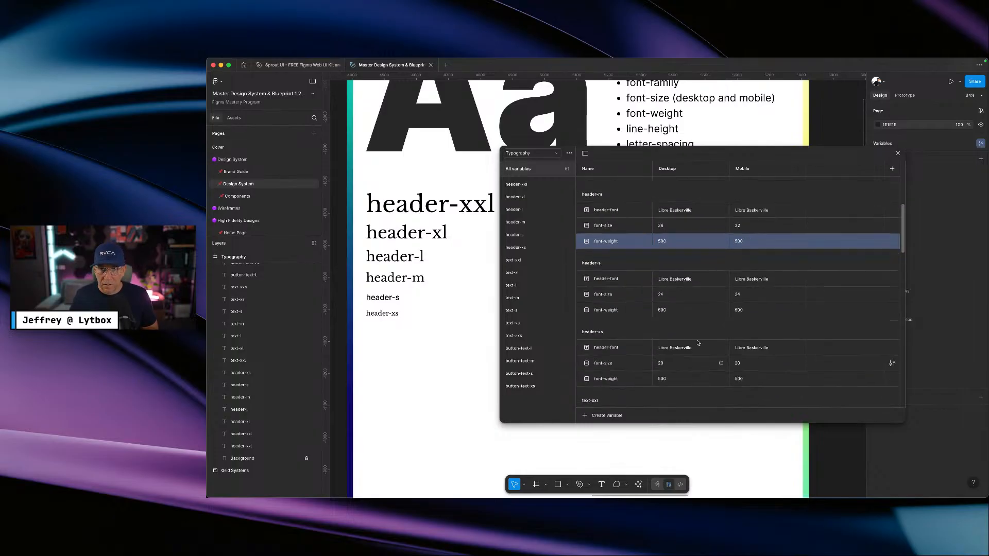
pyautogui.click(664, 314)
pyautogui.click(748, 314)
pyautogui.scroll(-1, 711, 350)
pyautogui.scroll(-3, 711, 350)
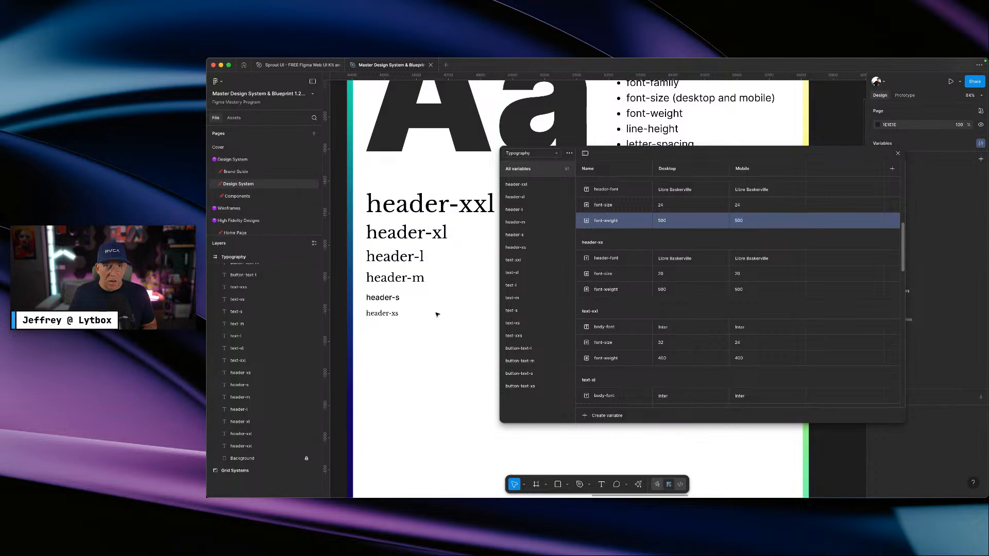
# - Compare the header-s and header-xs sample texts on the canvas with their typography variables, and close the variables window
pyautogui.click(392, 299)
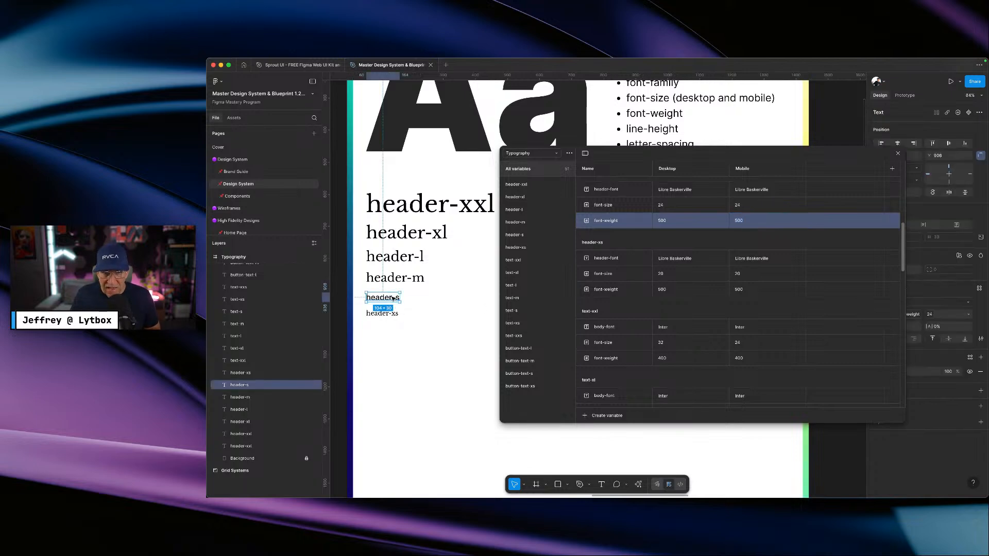
pyautogui.scroll(3, 653, 345)
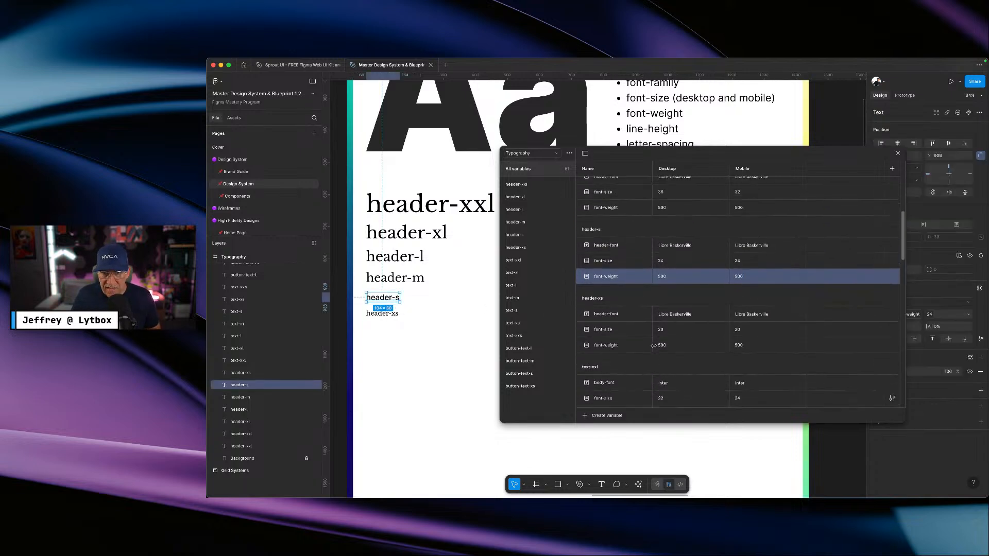
pyautogui.click(394, 313)
pyautogui.click(399, 302)
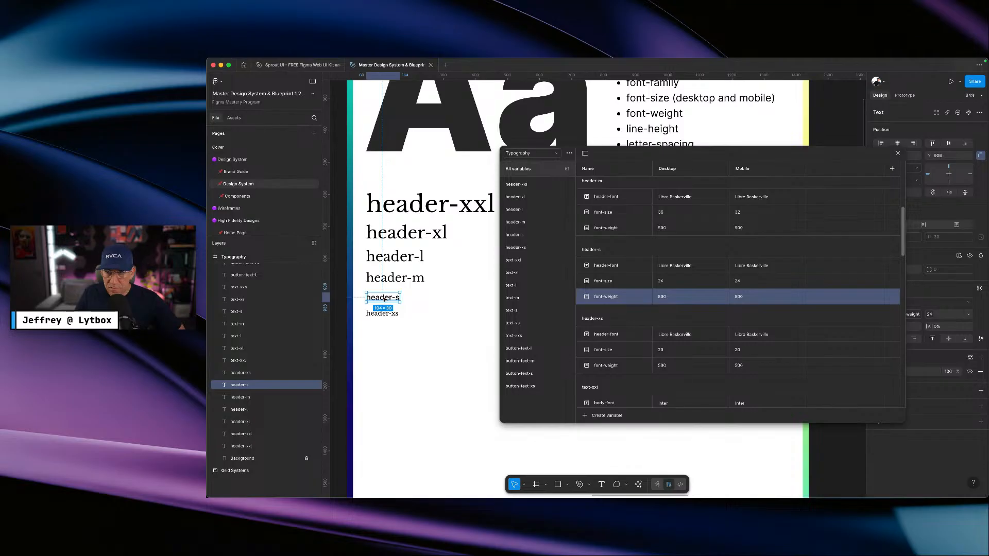
pyautogui.moveTo(702, 149); pyautogui.dragTo(634, 209)
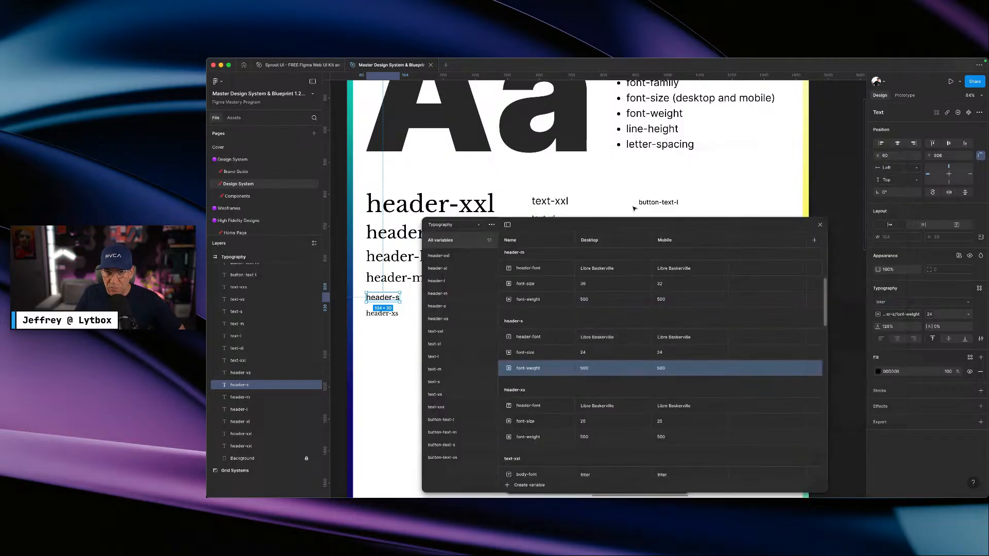
pyautogui.click(820, 225)
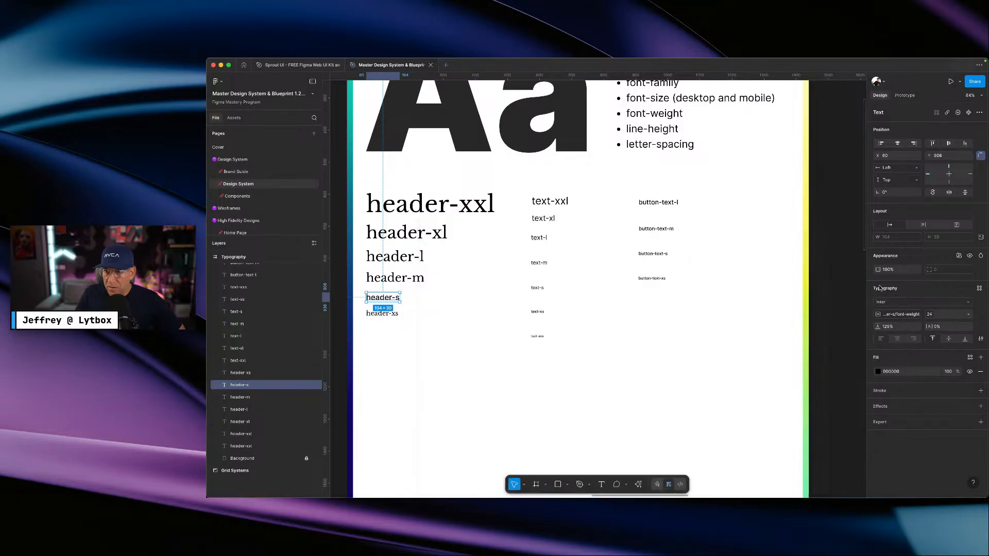
# - Apply the header-s text style from the Headers group to the header-s sample text and deselect it
pyautogui.click(899, 303)
pyautogui.click(430, 289)
pyautogui.click(383, 298)
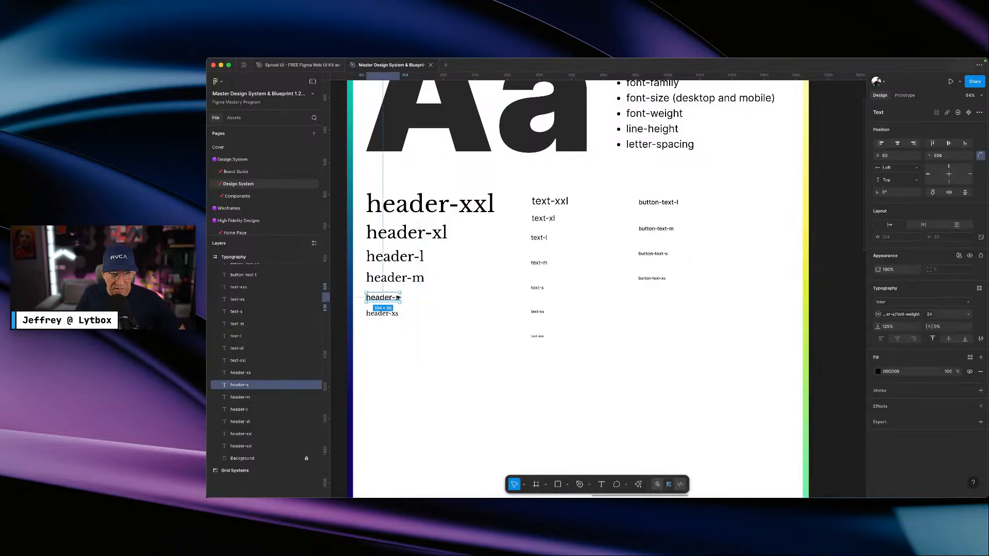
pyautogui.click(979, 289)
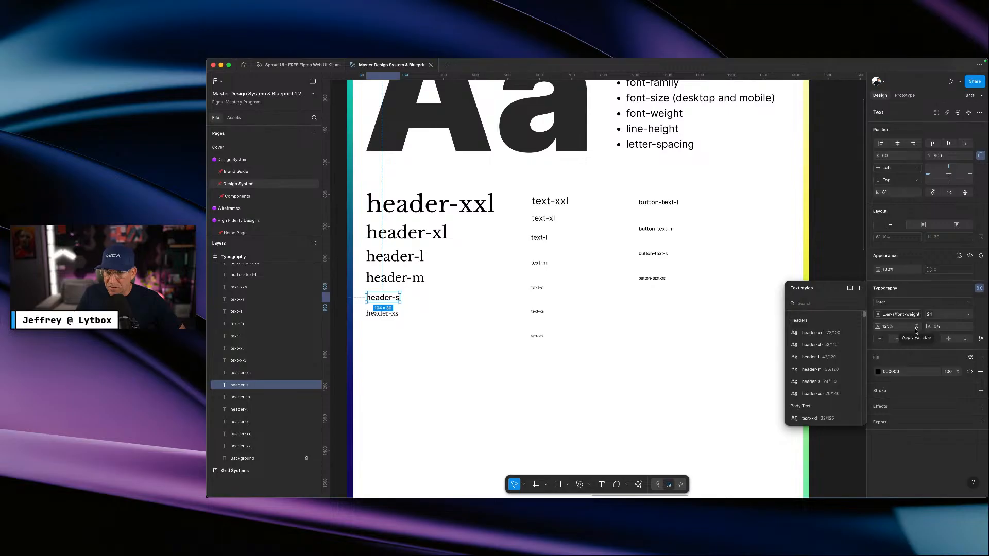
pyautogui.click(810, 383)
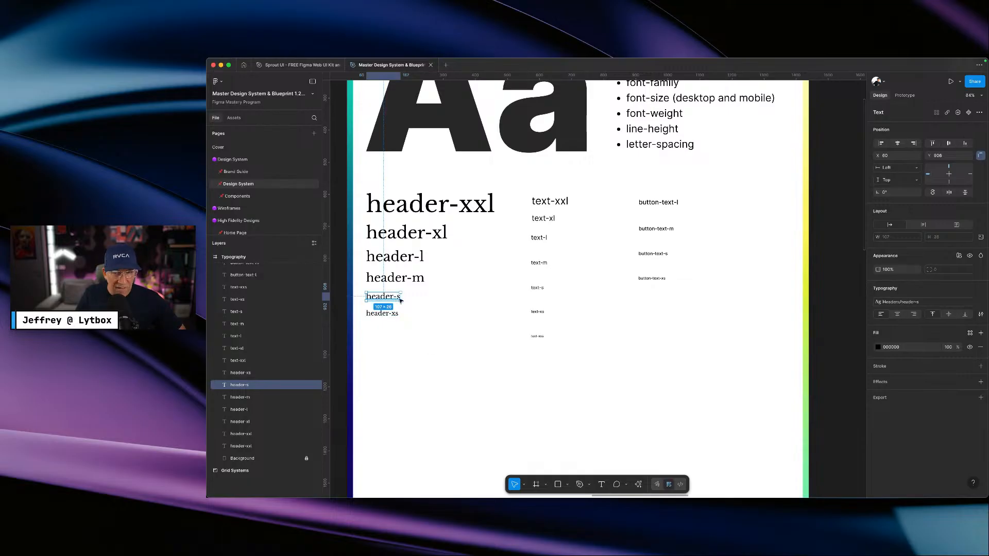
pyautogui.click(840, 326)
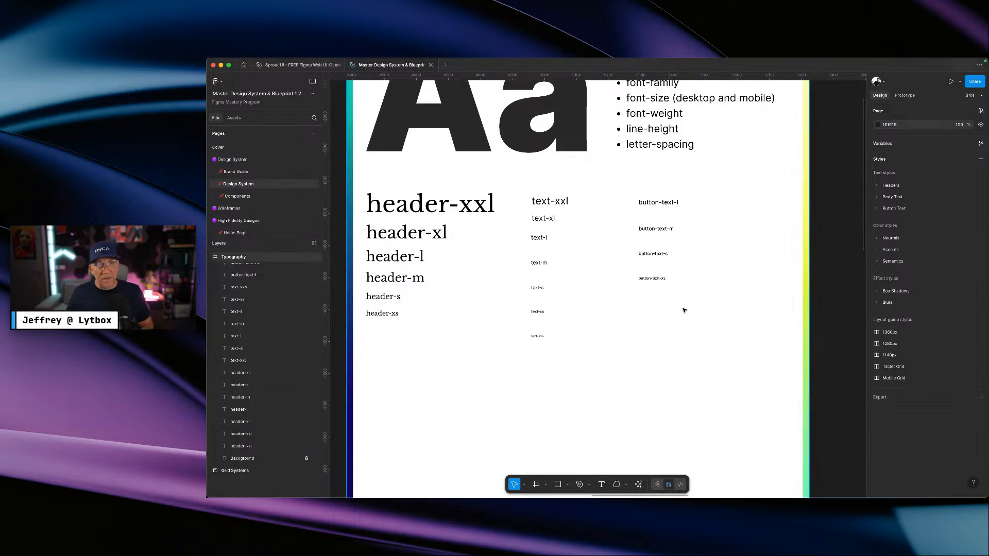
# - Open the Home Page under High Fidelity Designs and start the Frame tool
pyautogui.hscroll(-2, 682, 289)
pyautogui.keyDown('ctrl'); pyautogui.scroll(-5, 682, 287); pyautogui.keyUp('ctrl')
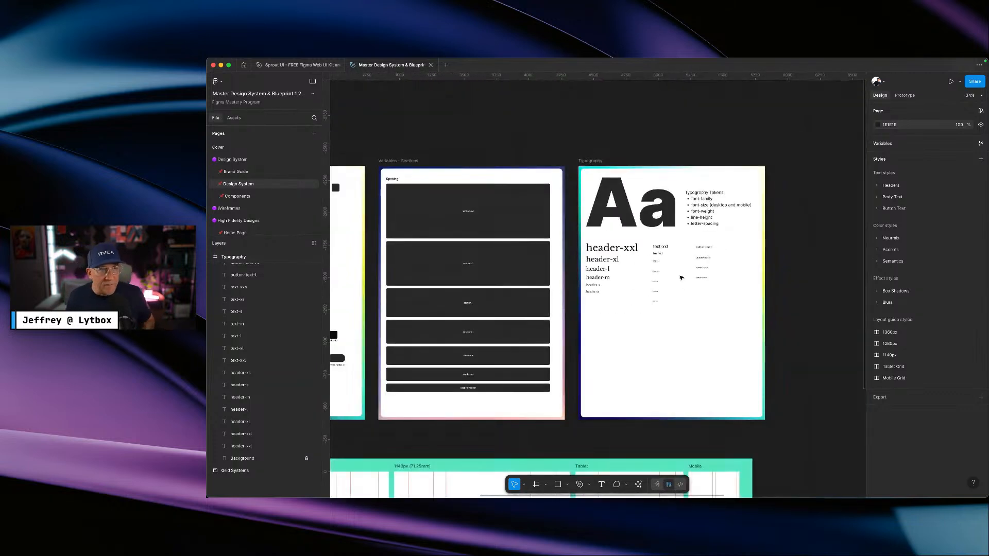
pyautogui.scroll(-2, 245, 205)
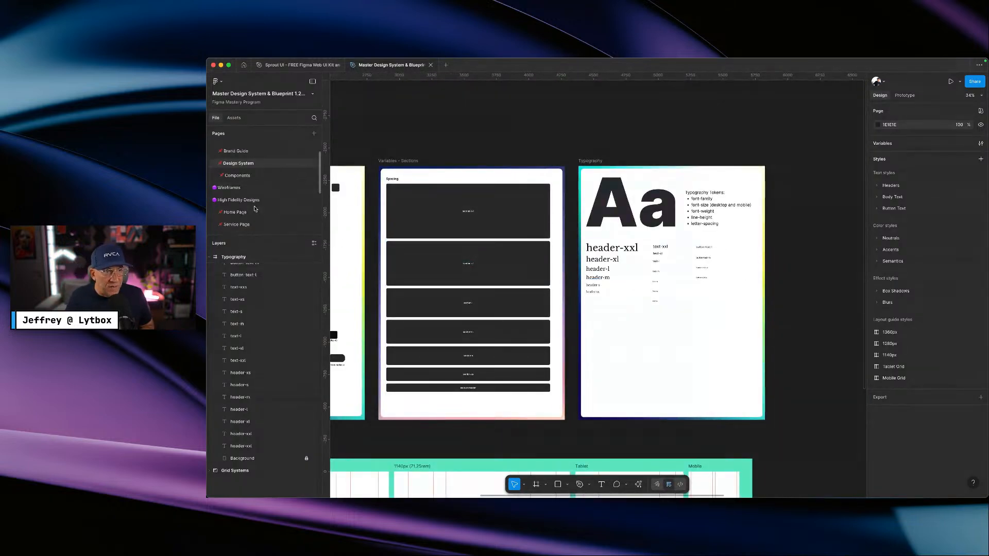
pyautogui.click(241, 212)
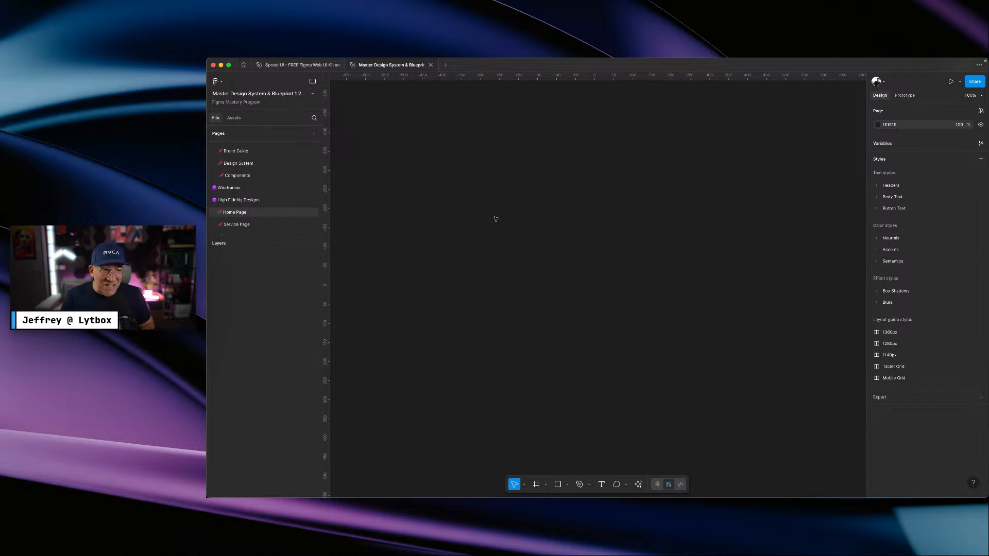
pyautogui.press('f')
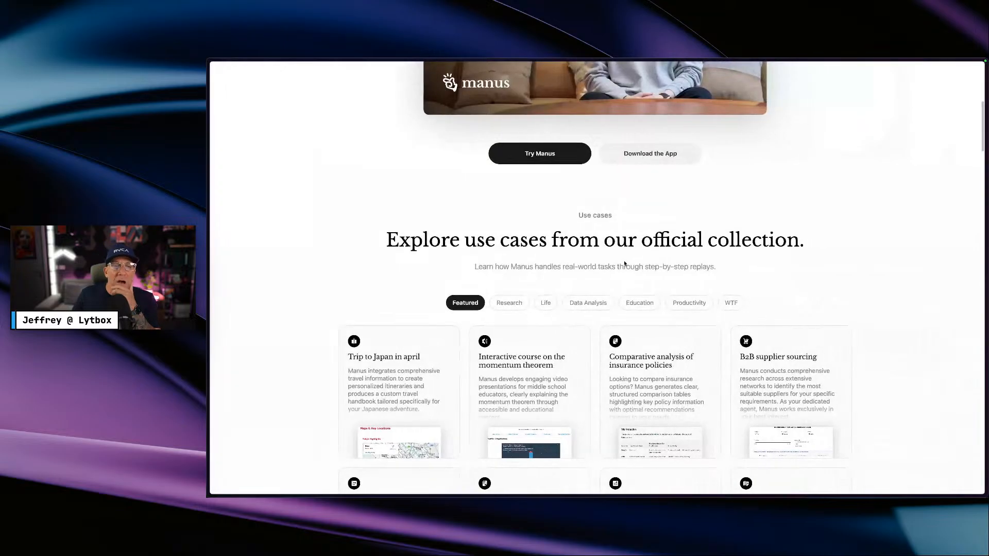
# - Switch to the Manus page in the browser and turn on the Hoverify inspector at the use-case cards
pyautogui.scroll(7, 626, 263)
pyautogui.scroll(-7, 632, 253)
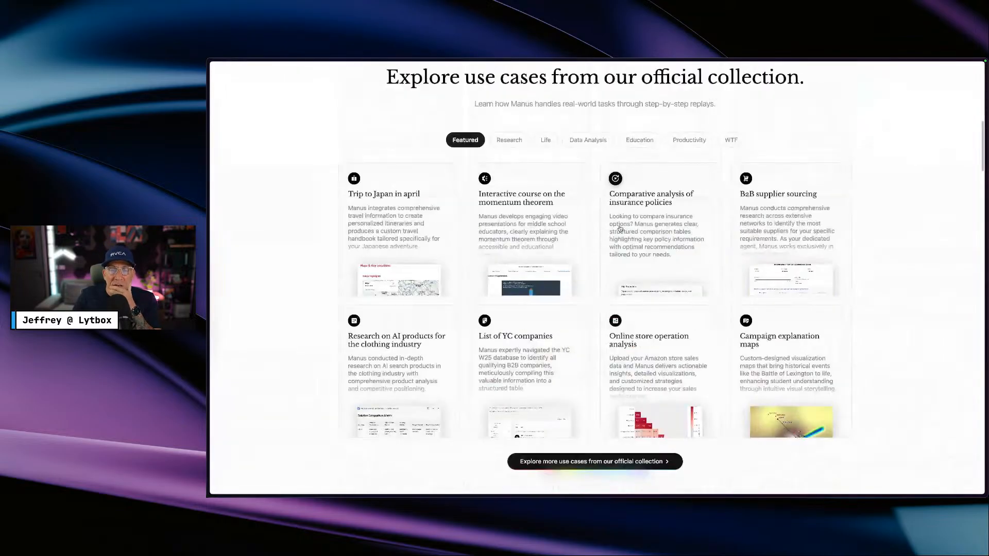
pyautogui.rightClick(441, 155)
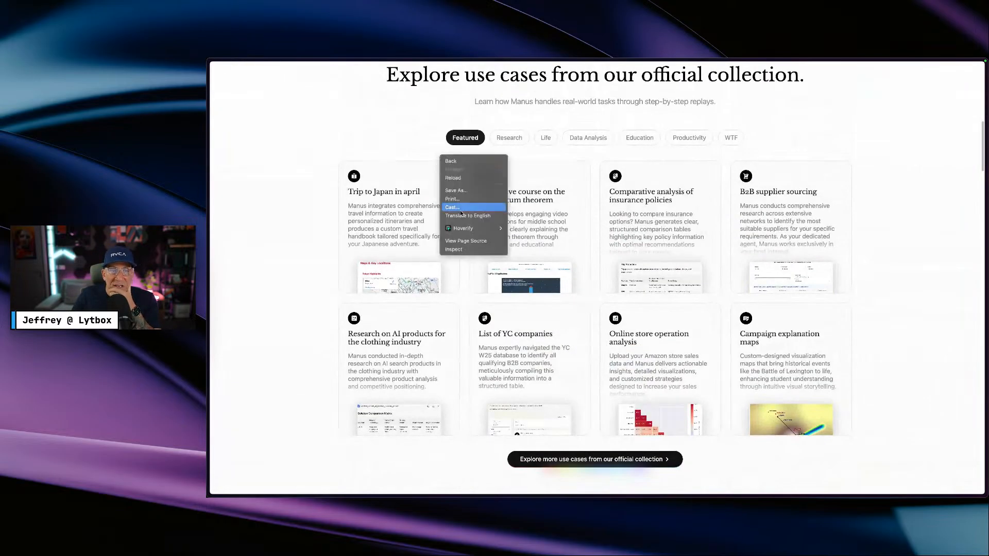
pyautogui.moveTo(466, 228)
pyautogui.click(538, 237)
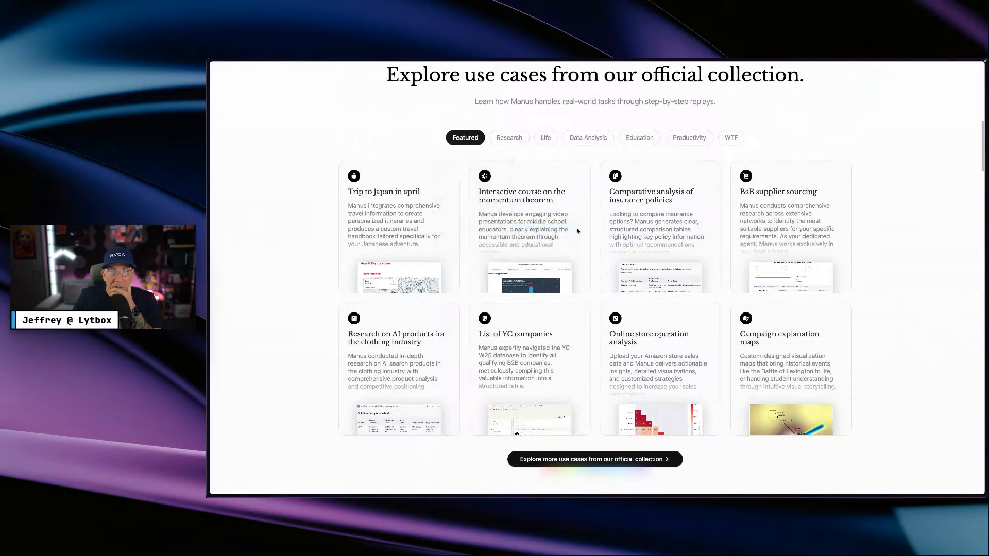
pyautogui.rightClick(576, 158)
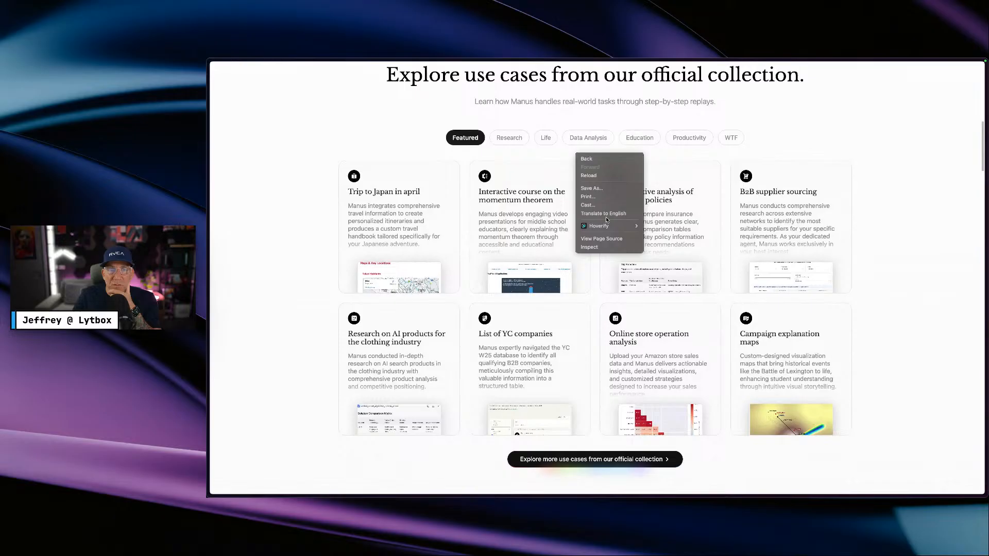
pyautogui.click(573, 157)
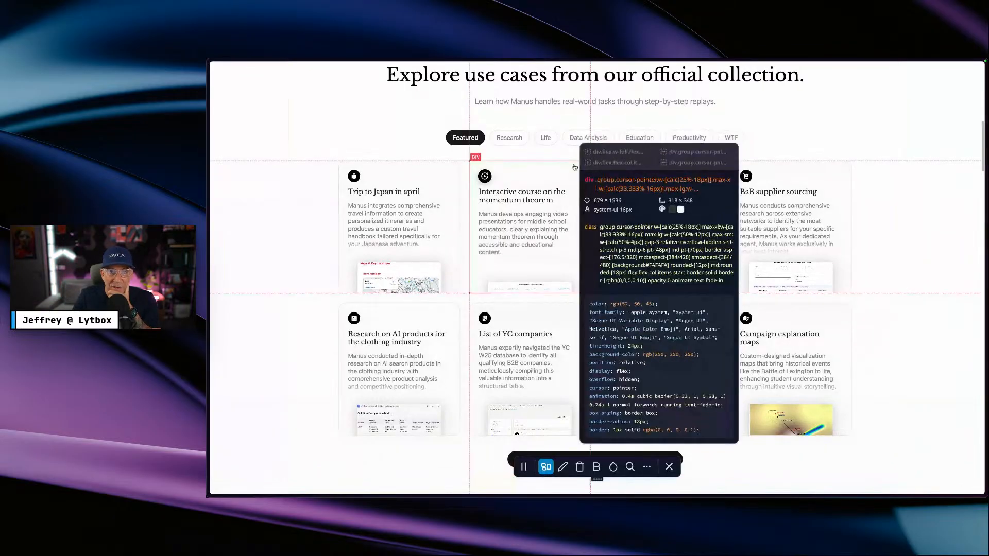
# - Examine the headings and section layouts of the Manus page down to Pricing, and return to the use-cases section
pyautogui.scroll(-8, 755, 154)
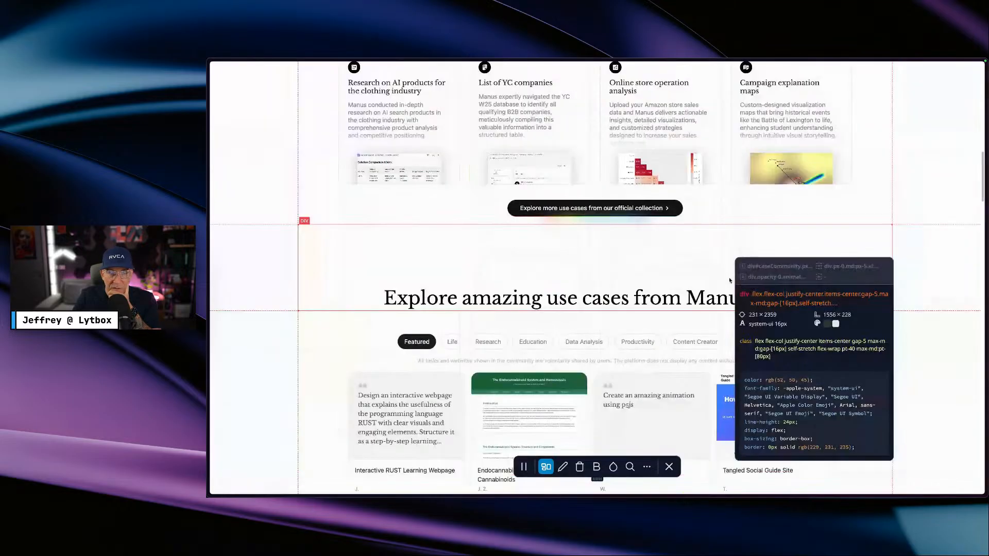
pyautogui.scroll(-7, 792, 221)
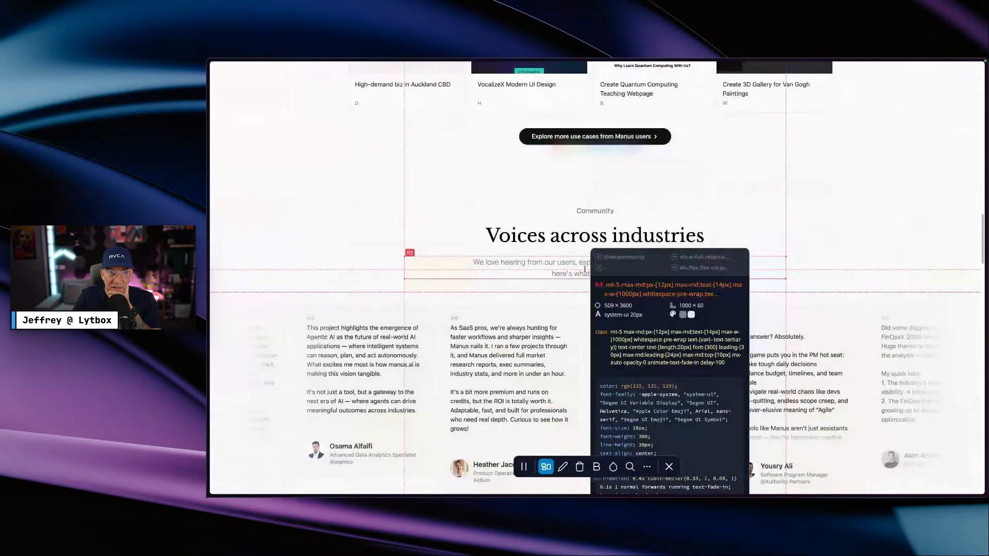
pyautogui.scroll(-10, 584, 269)
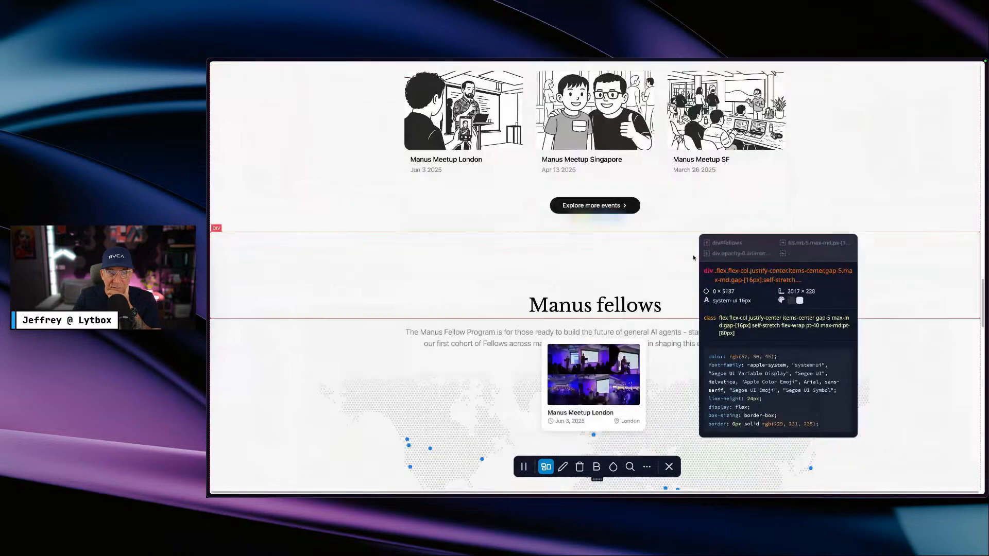
pyautogui.scroll(-10, 699, 279)
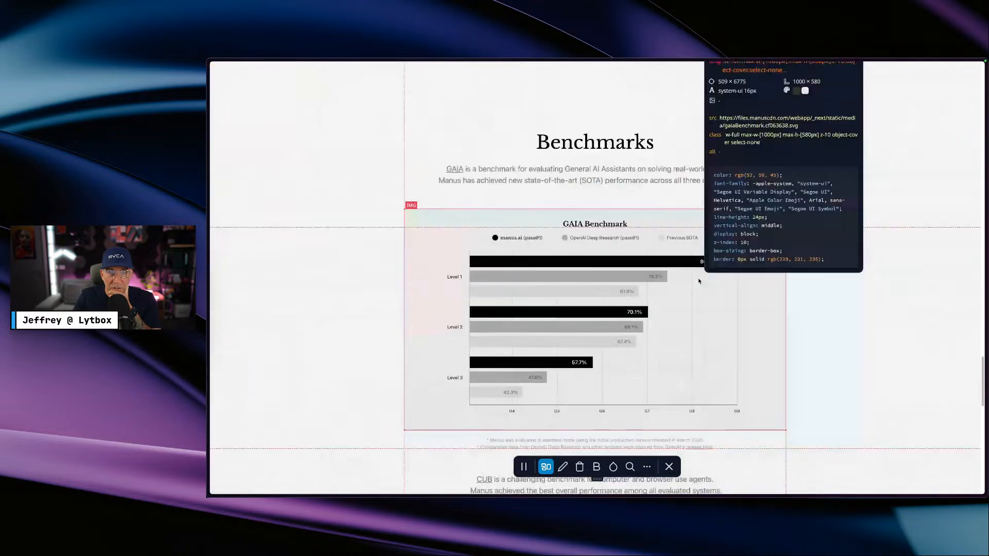
pyautogui.scroll(-10, 699, 280)
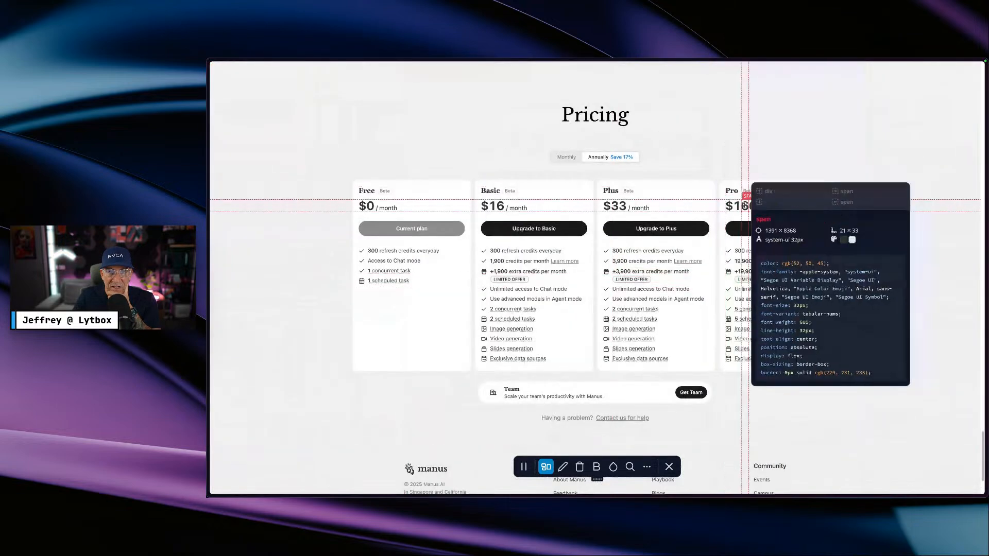
pyautogui.scroll(15, 736, 214)
pyautogui.scroll(10, 735, 215)
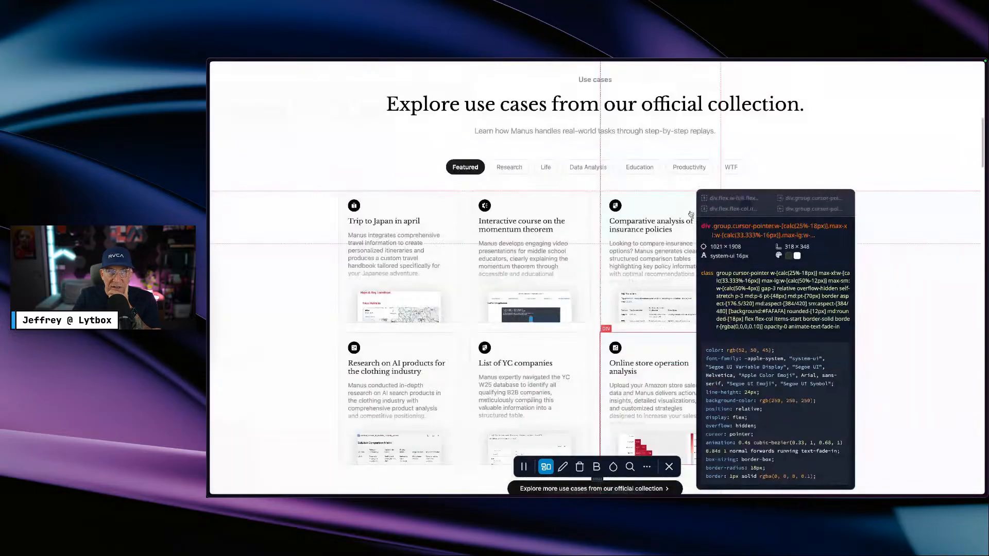
# - Inspect the spacing of the use-case card grid in Hoverify, close its details, and turn the inspector off
pyautogui.scroll(-2, 689, 211)
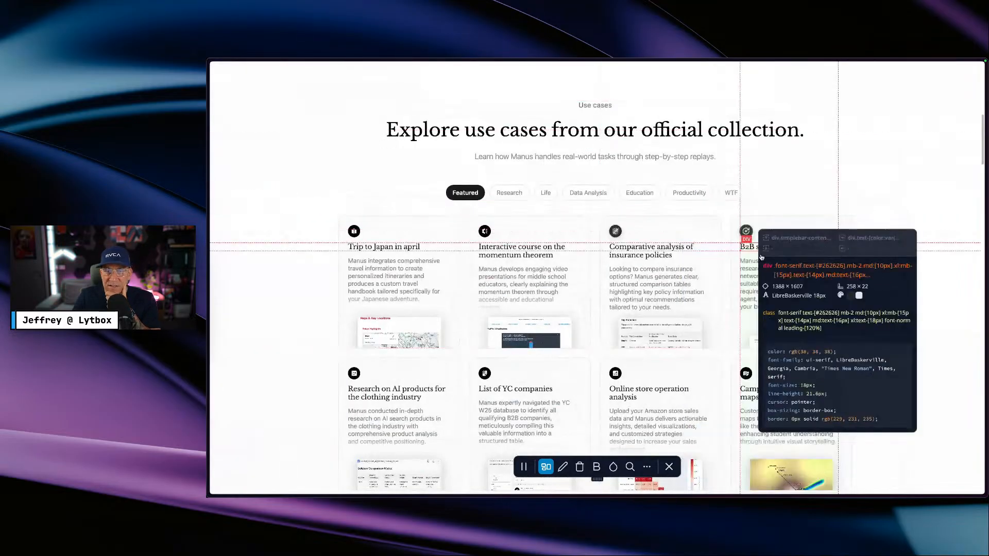
pyautogui.click(700, 354)
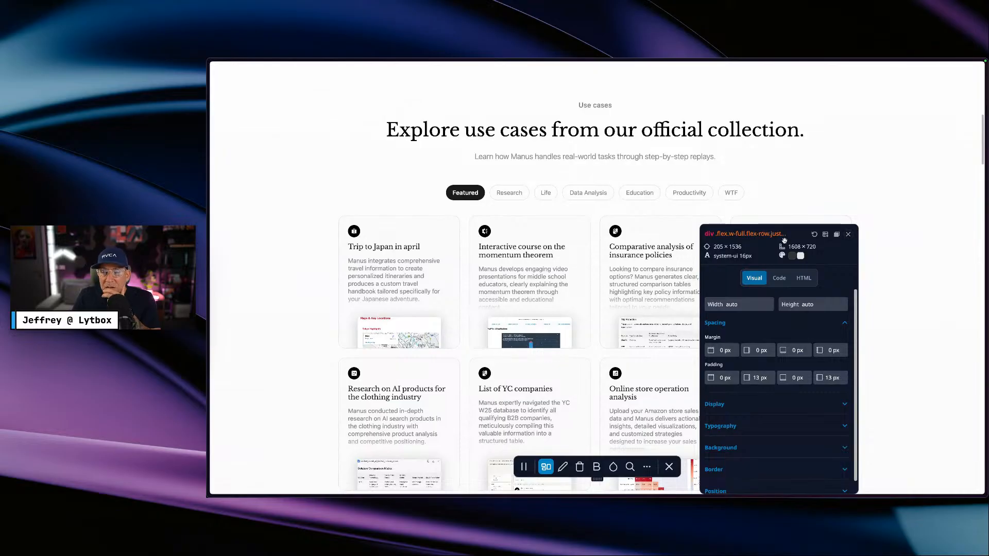
pyautogui.click(524, 467)
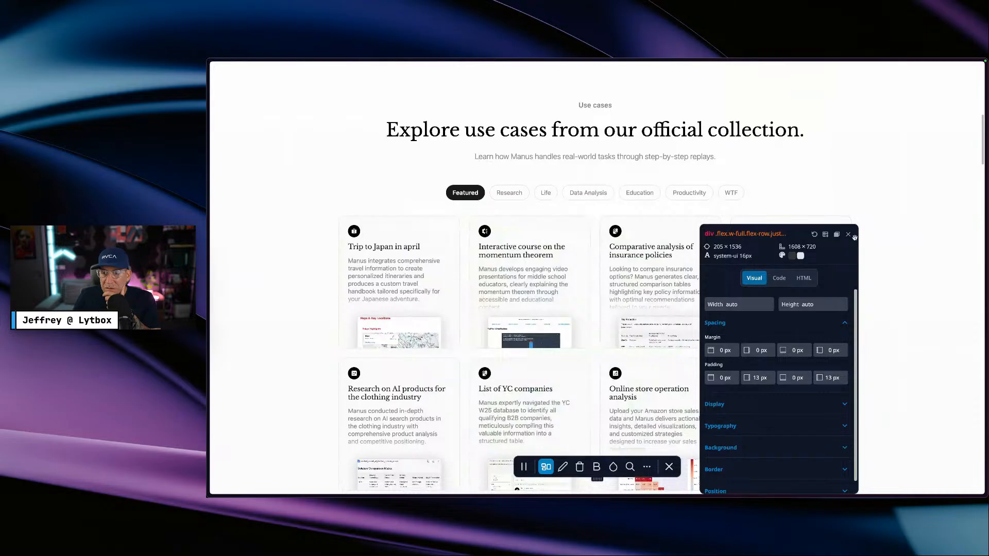
pyautogui.click(848, 235)
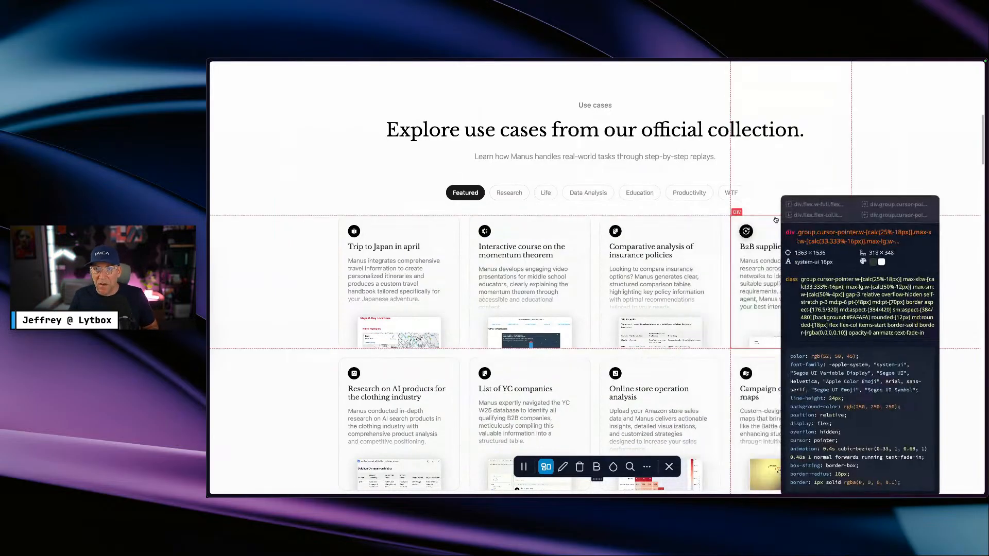
pyautogui.press('Escape')
# - Open the browser's developer tools on the use-cases section and inspect its container, heading block and card row
pyautogui.rightClick(729, 211)
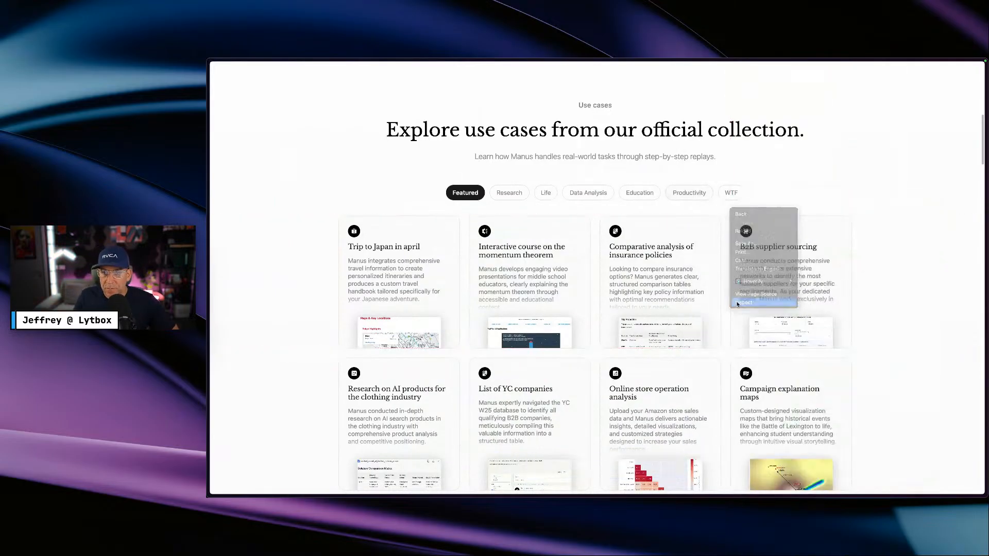
pyautogui.click(743, 303)
pyautogui.moveTo(670, 127); pyautogui.dragTo(711, 242)
pyautogui.scroll(-2, 697, 213)
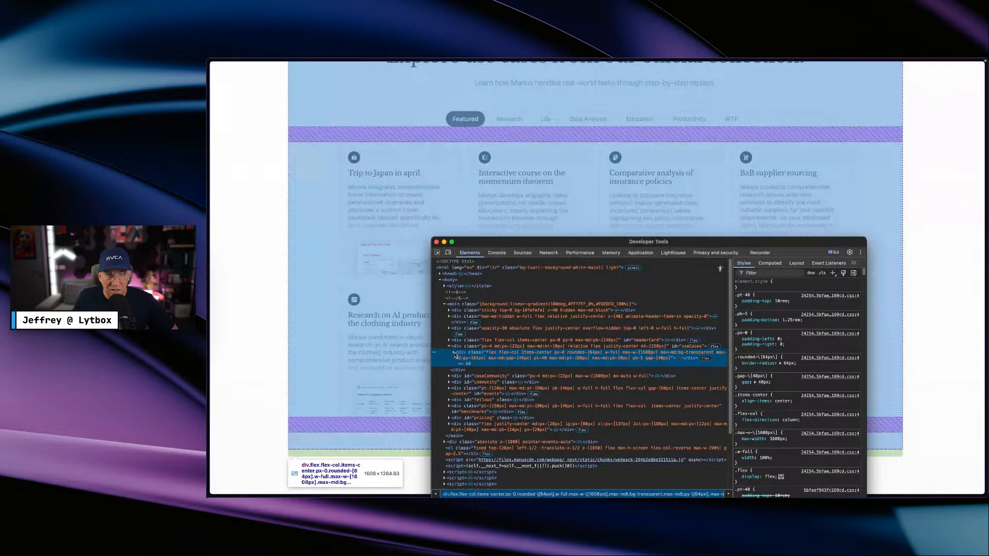
pyautogui.click(454, 353)
pyautogui.click(460, 366)
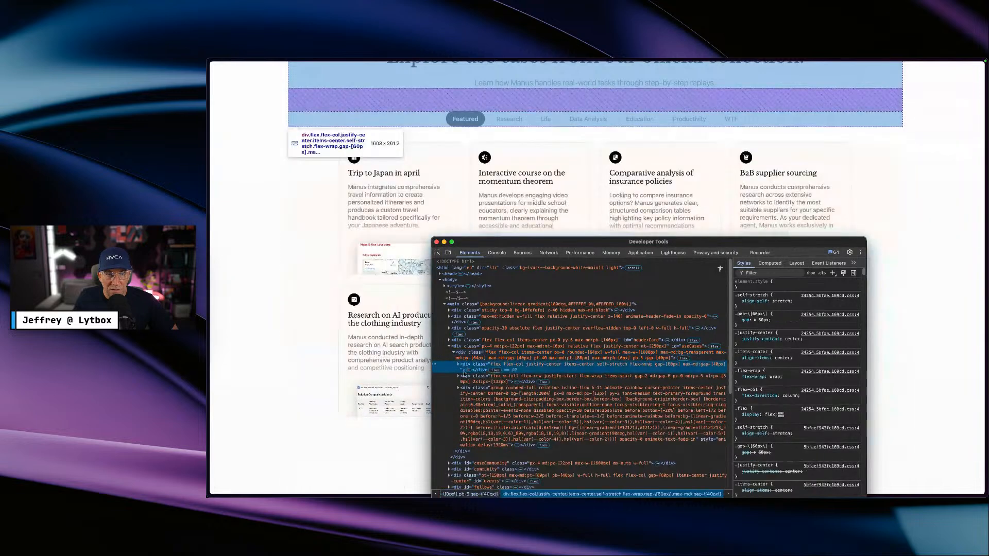
pyautogui.click(464, 376)
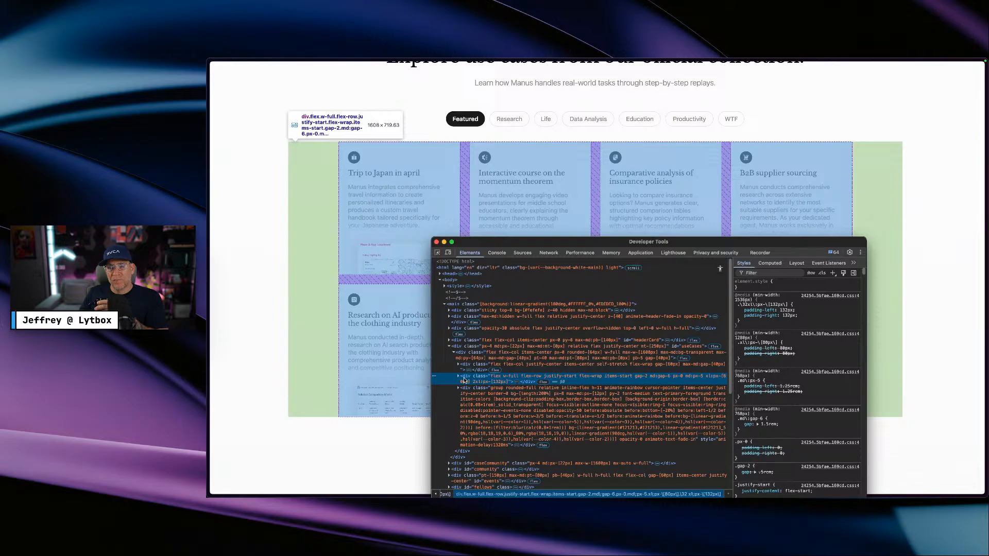
# - Compare the page elements of the explore-more button and the card row, and return to the first use-case cards
pyautogui.scroll(-5, 466, 387)
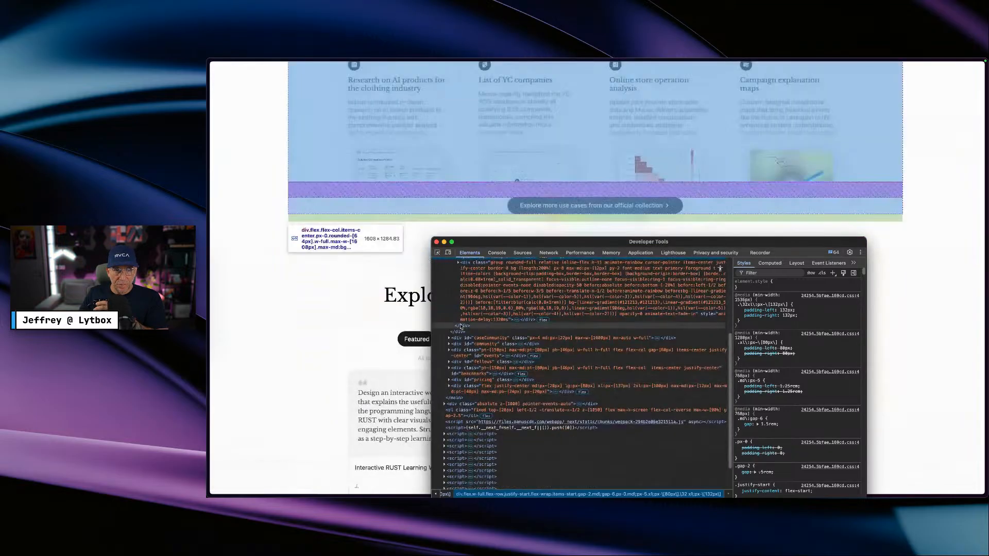
pyautogui.scroll(3, 463, 335)
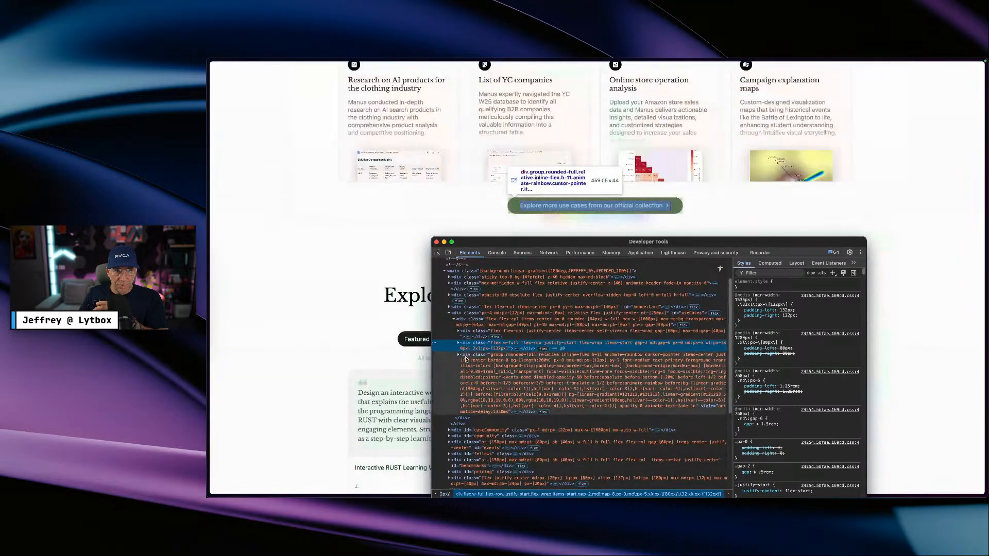
pyautogui.click(465, 355)
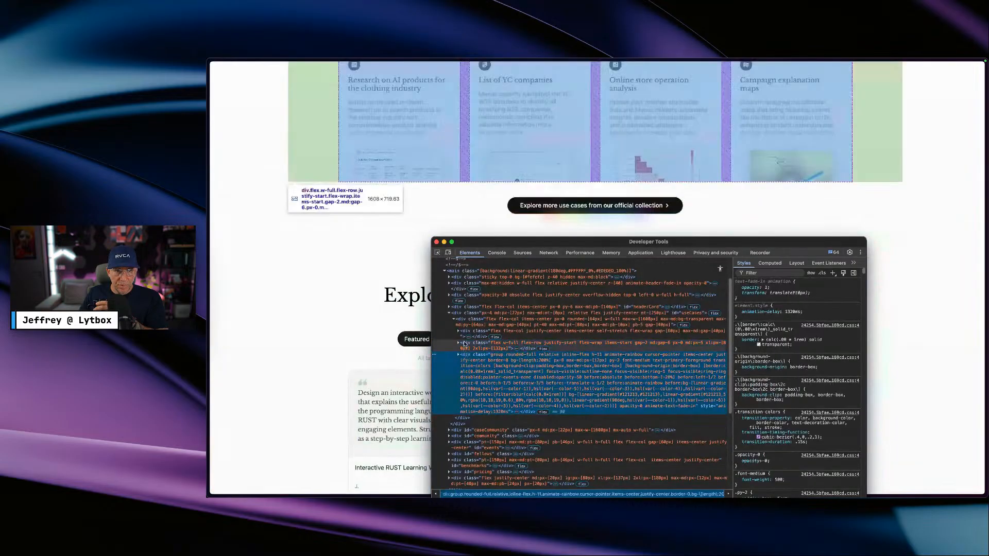
pyautogui.click(465, 344)
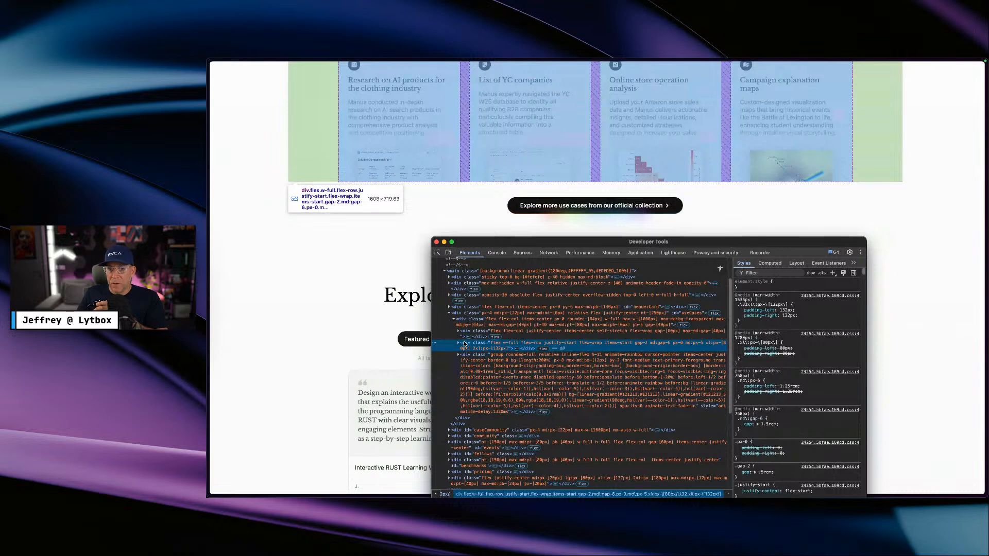
pyautogui.scroll(3, 335, 349)
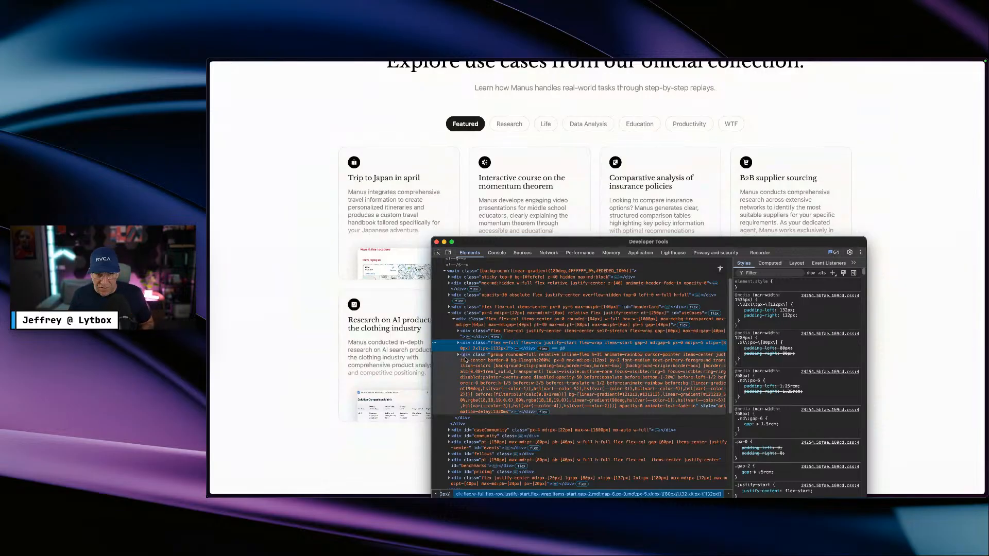
# - Switch back to Figma, add a Desktop preset frame to the Home Page, and set its width to 2000
pyautogui.hotkey('ctrl', 'Left')
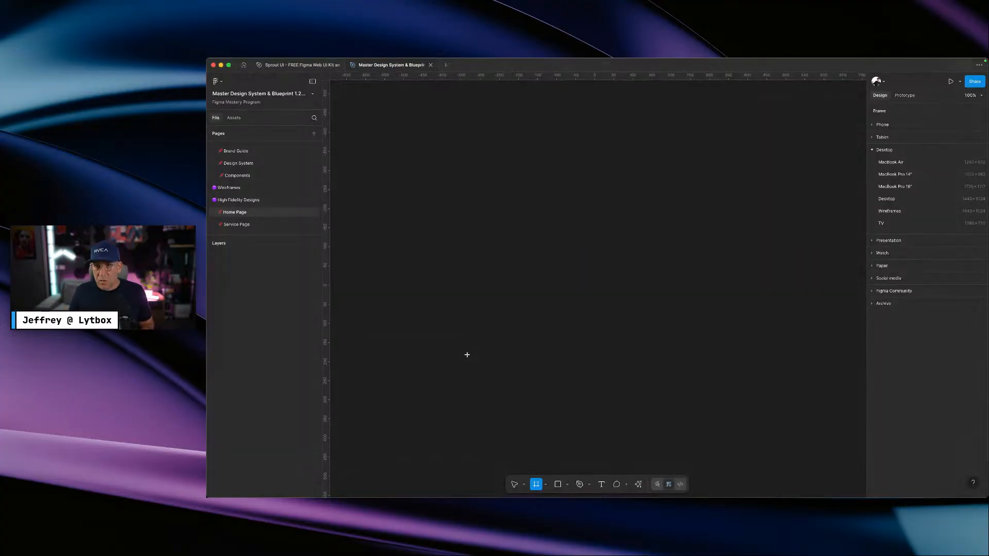
pyautogui.click(887, 199)
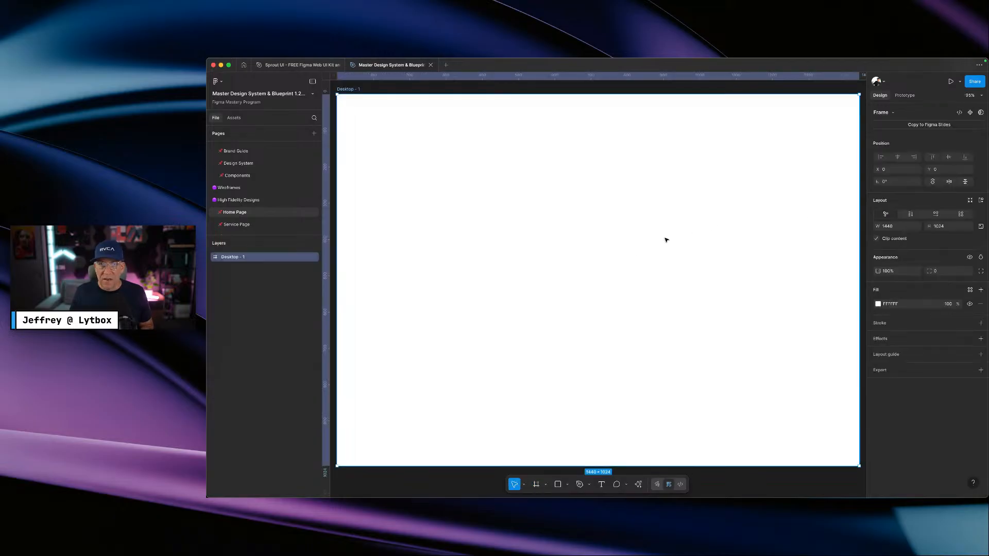
pyautogui.moveTo(689, 283); pyautogui.dragTo(750, 278)
pyautogui.click(896, 214)
pyautogui.write('200')
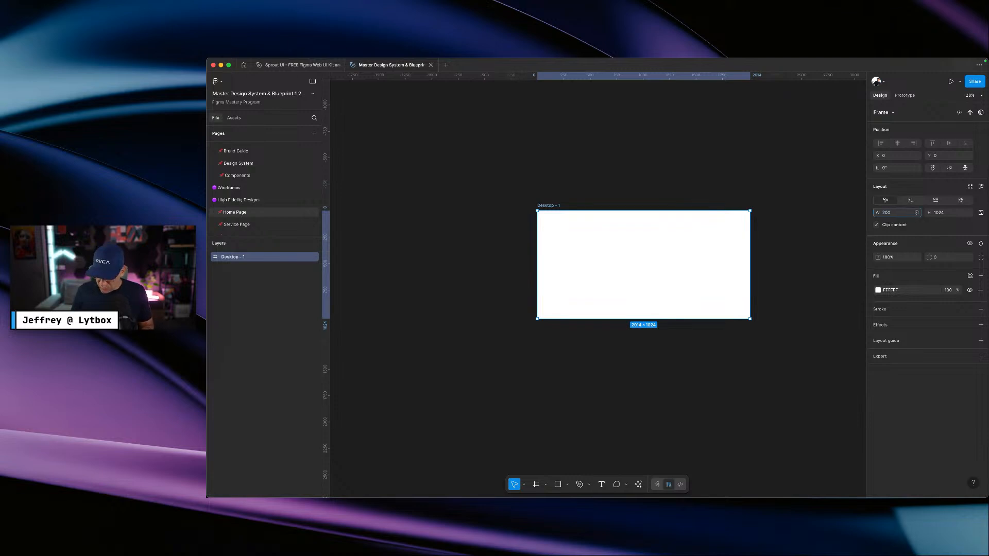
pyautogui.press('Return')
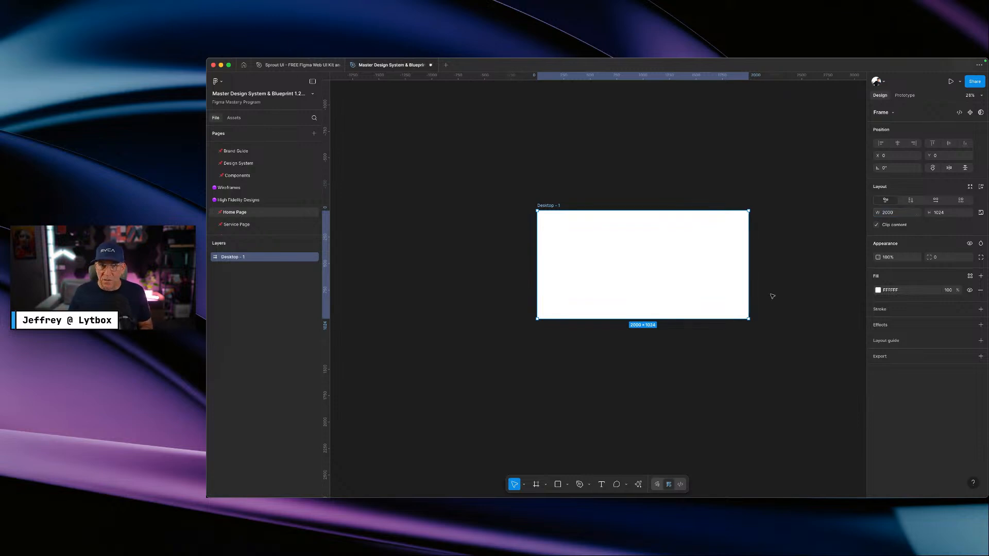
# - Recheck the use-cases container on the Manus page in the browser and set the Desktop frame's width to 1600 in Figma
pyautogui.hscroll(3, 753, 307)
pyautogui.scroll(5, 540, 391)
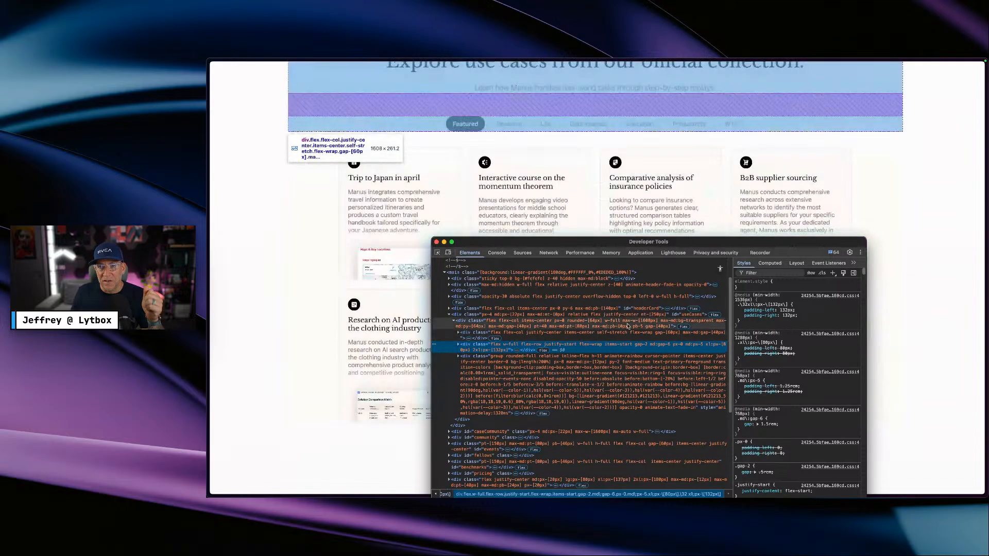
pyautogui.scroll(6, 911, 351)
pyautogui.scroll(-3, 911, 351)
pyautogui.scroll(-3, 911, 352)
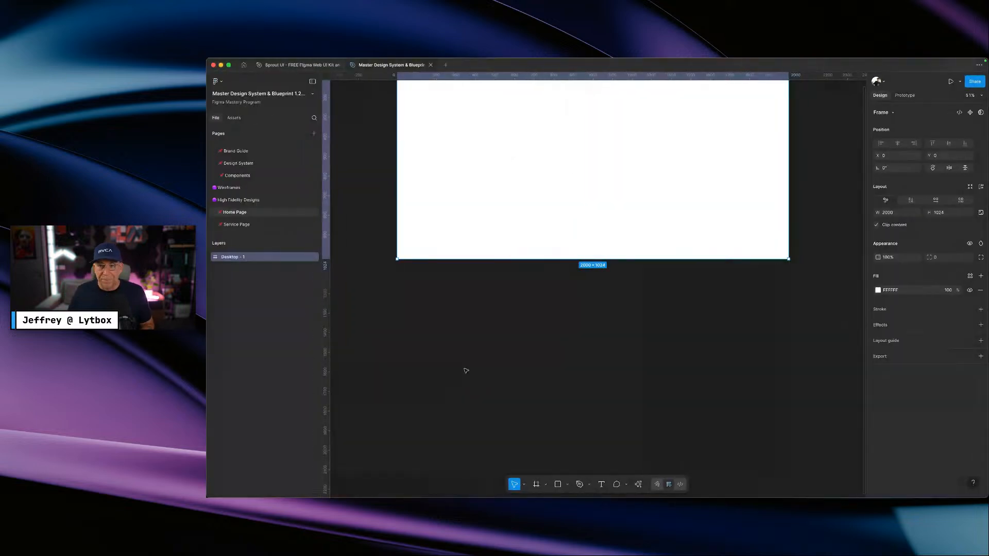
pyautogui.scroll(3, 464, 369)
pyautogui.scroll(-3, 716, 331)
pyautogui.click(901, 213)
pyautogui.write('1600')
pyautogui.press('Return')
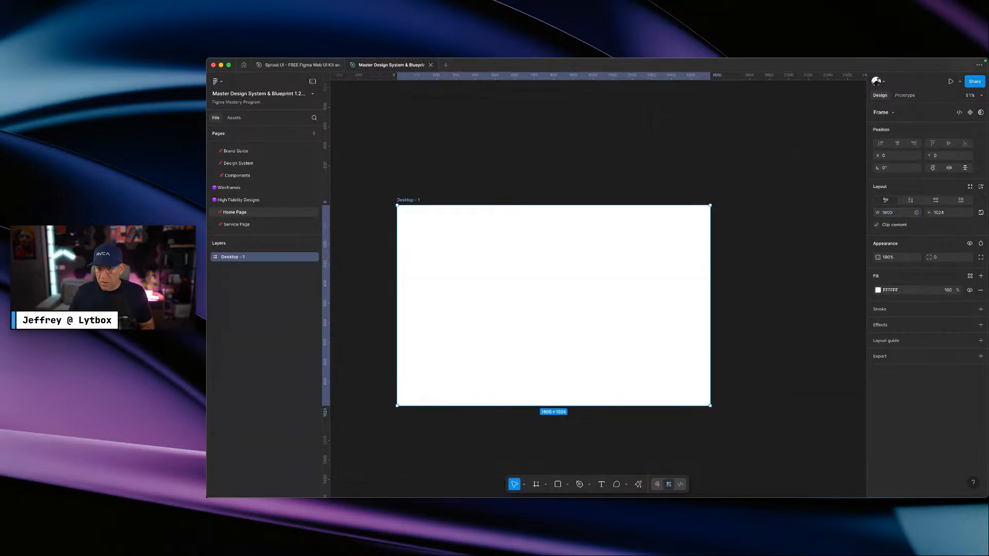
# - Apply the 1360px layout guide style to the Desktop frame
pyautogui.click(807, 243)
pyautogui.click(422, 201)
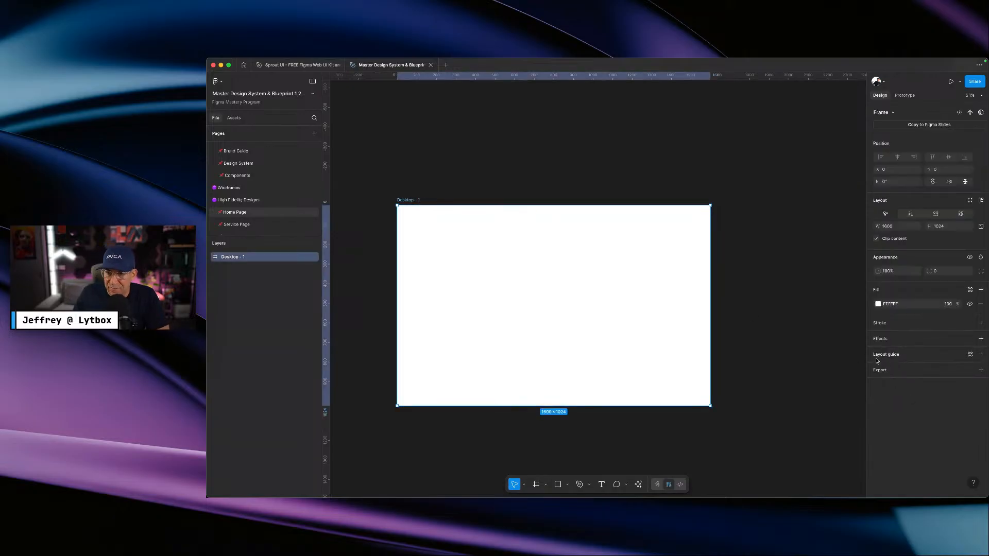
pyautogui.click(969, 356)
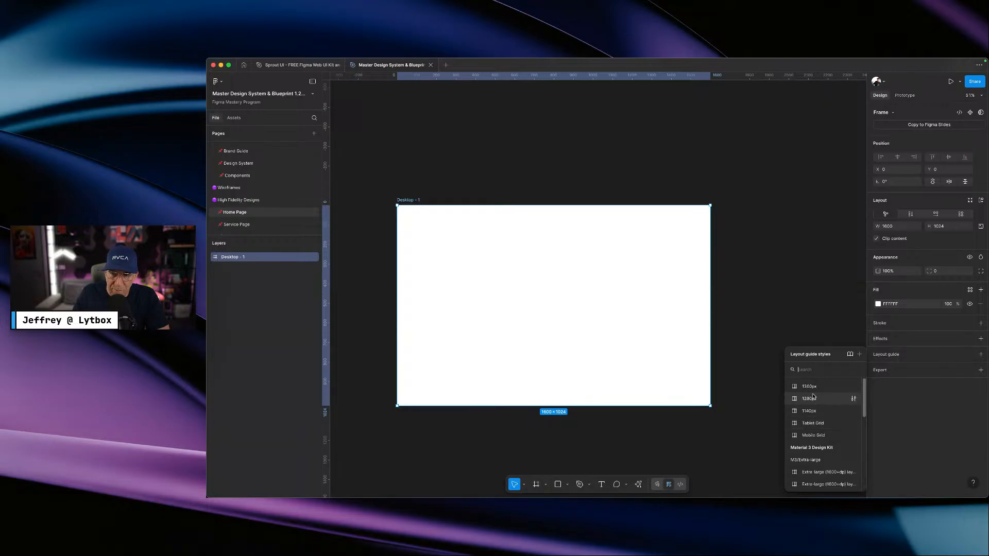
pyautogui.moveTo(813, 392)
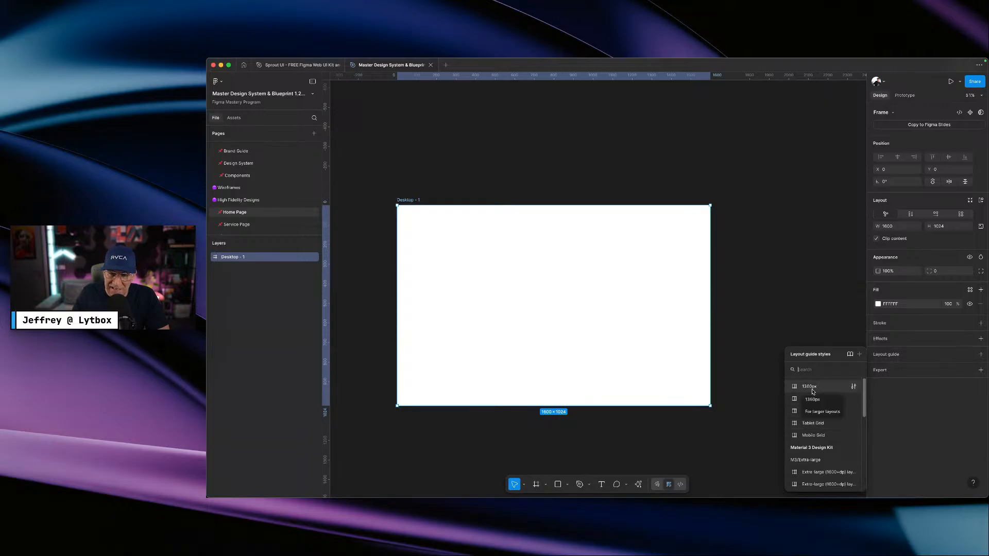
pyautogui.click(813, 391)
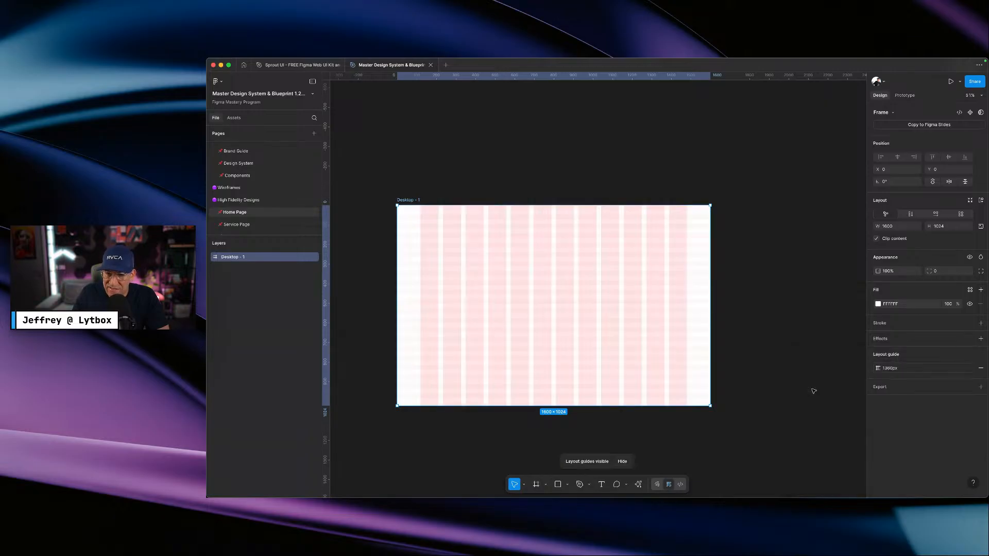
# - Draw a rectangle about 1360 by 288 across all guide columns near the frame's upper edge
pyautogui.scroll(-5, 591, 304)
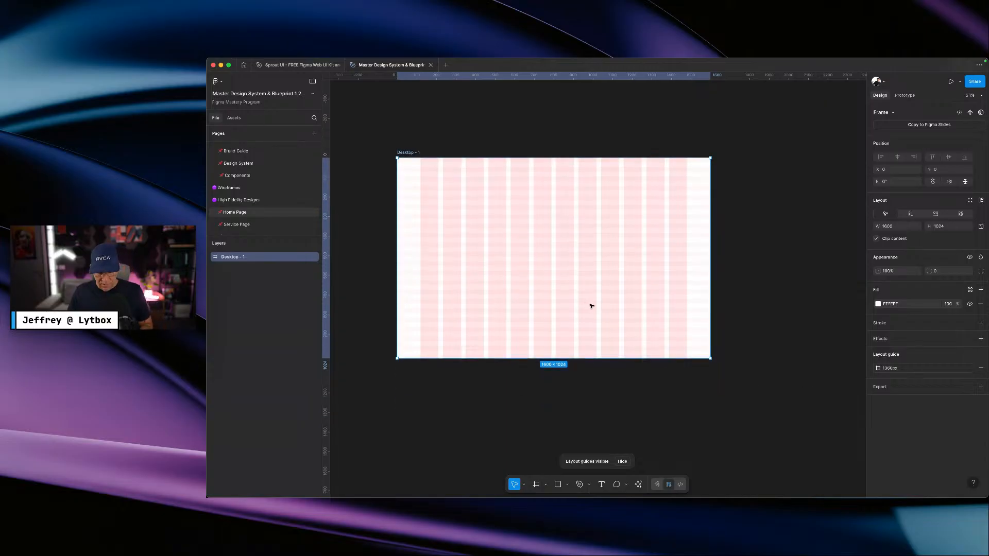
pyautogui.press('r')
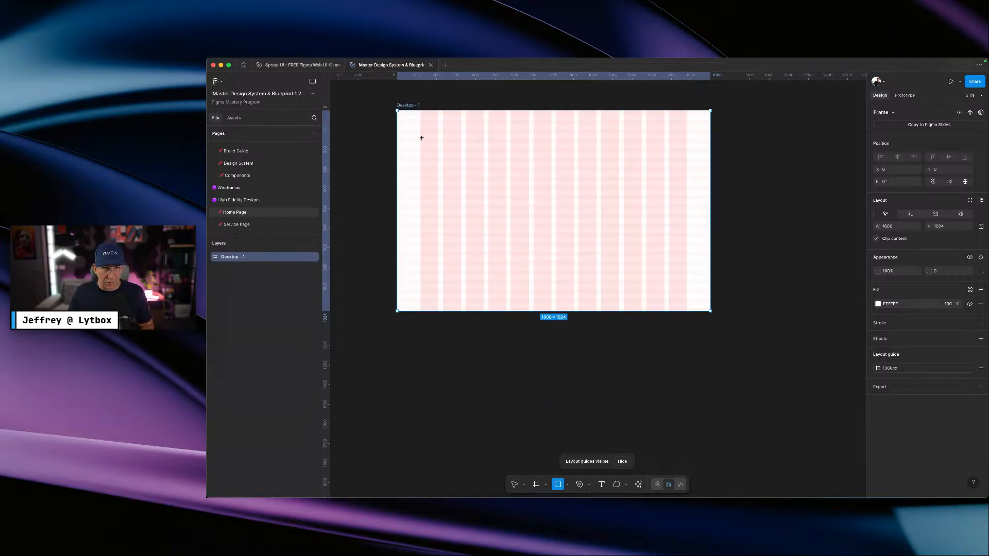
pyautogui.moveTo(420, 139); pyautogui.dragTo(687, 195)
pyautogui.scroll(5, 408, 196)
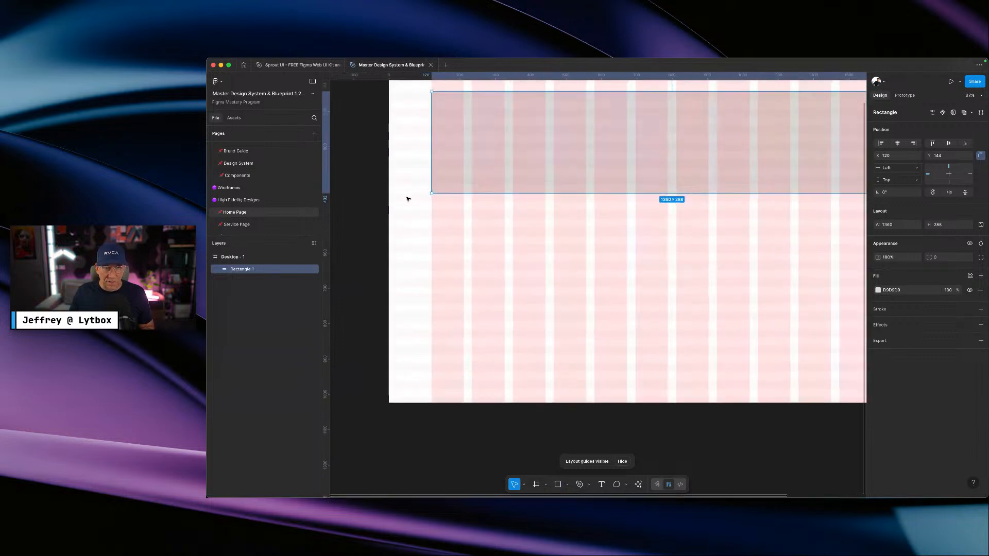
pyautogui.moveTo(439, 171); pyautogui.dragTo(440, 171)
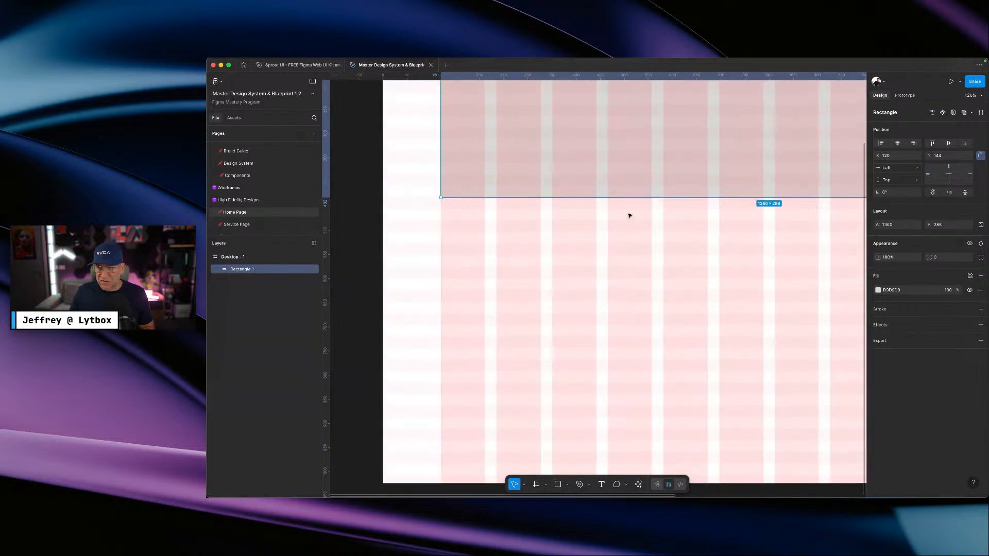
pyautogui.scroll(3, 708, 246)
pyautogui.hscroll(1, 706, 246)
pyautogui.hscroll(2, 707, 247)
pyautogui.scroll(-5, 706, 247)
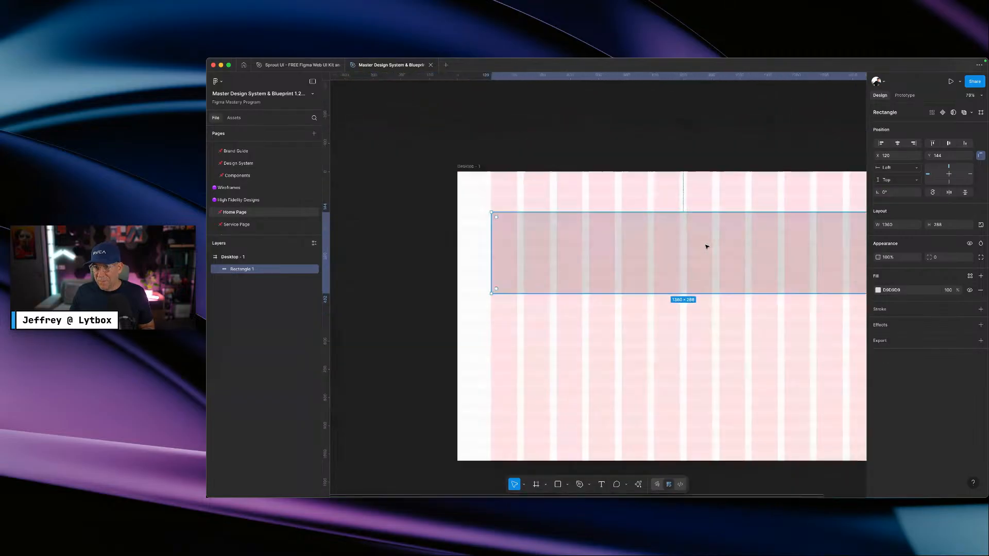
pyautogui.hscroll(3, 786, 251)
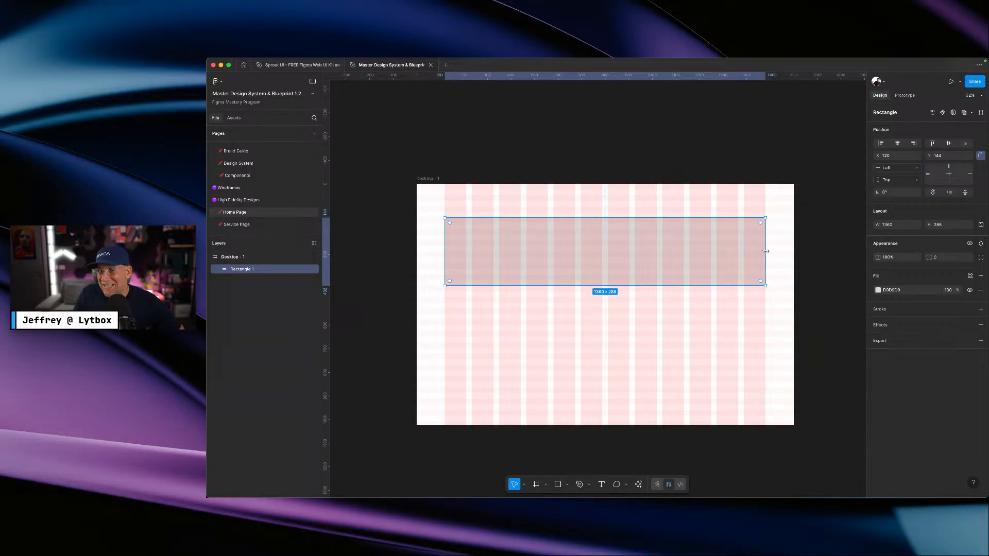
# - Widen the rectangle beyond the guide columns and set its width to 1440
pyautogui.moveTo(765, 251); pyautogui.dragTo(783, 247)
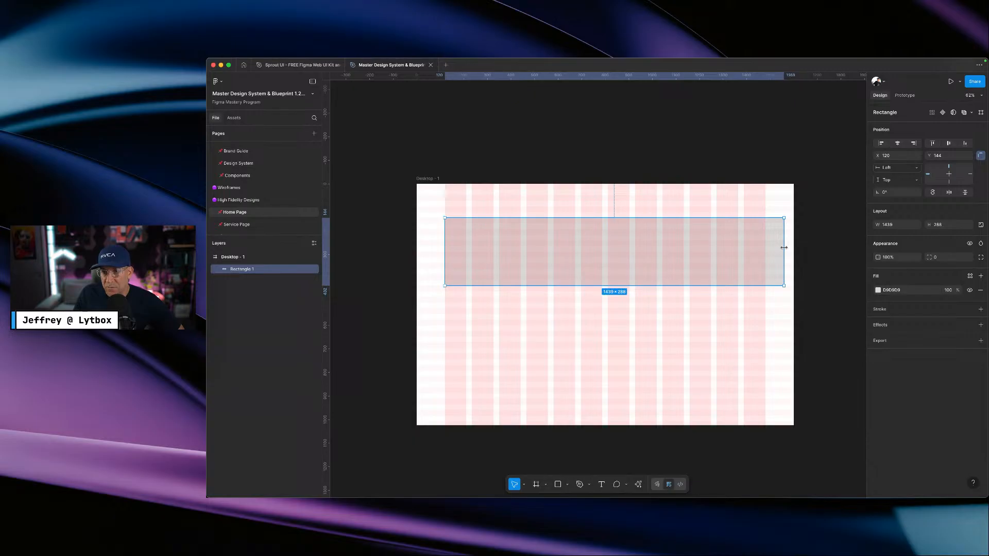
pyautogui.click(897, 224)
pyautogui.write('1440')
pyautogui.press('Return')
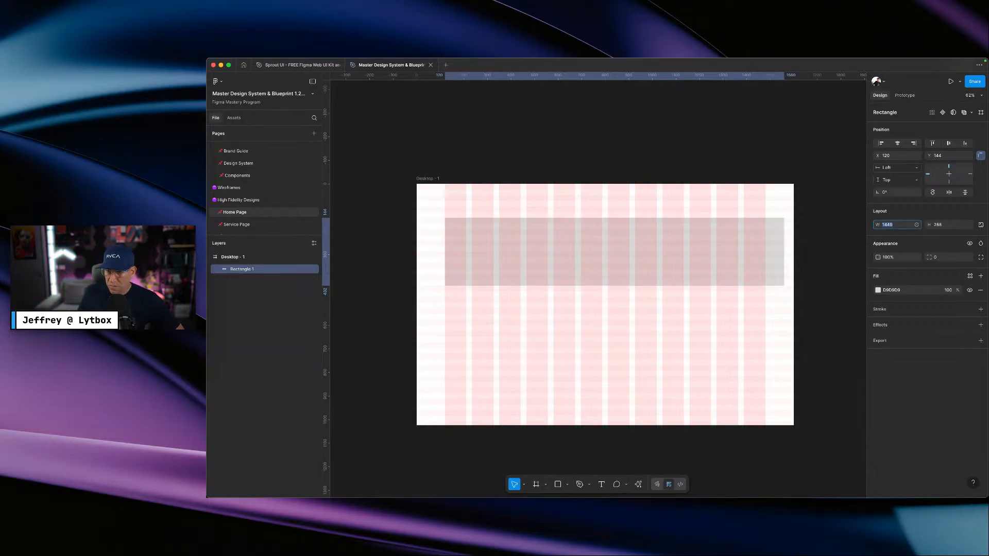
pyautogui.press('Return')
# - Centre the rectangle horizontally within the Desktop frame
pyautogui.click(831, 267)
pyautogui.click(743, 261)
pyautogui.click(898, 143)
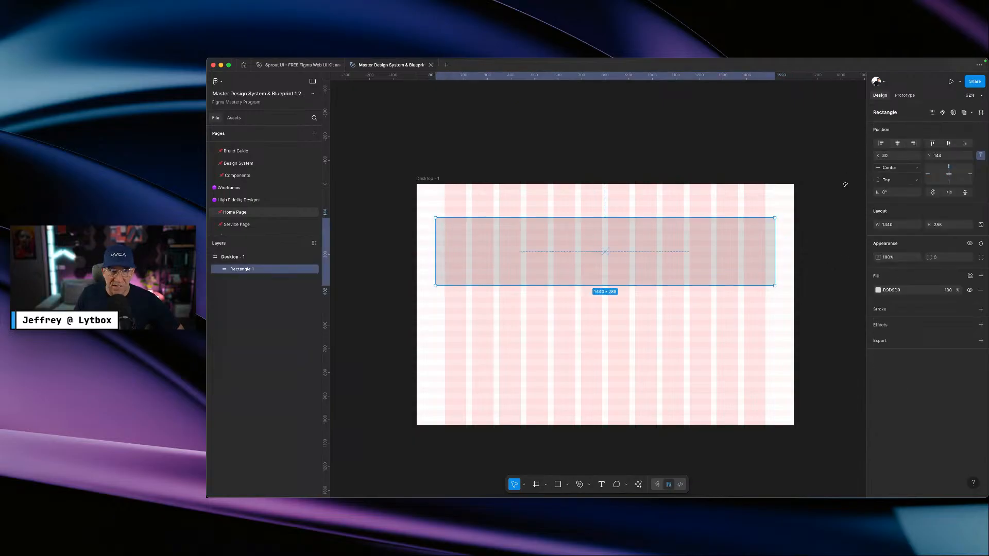
pyautogui.scroll(1, 806, 291)
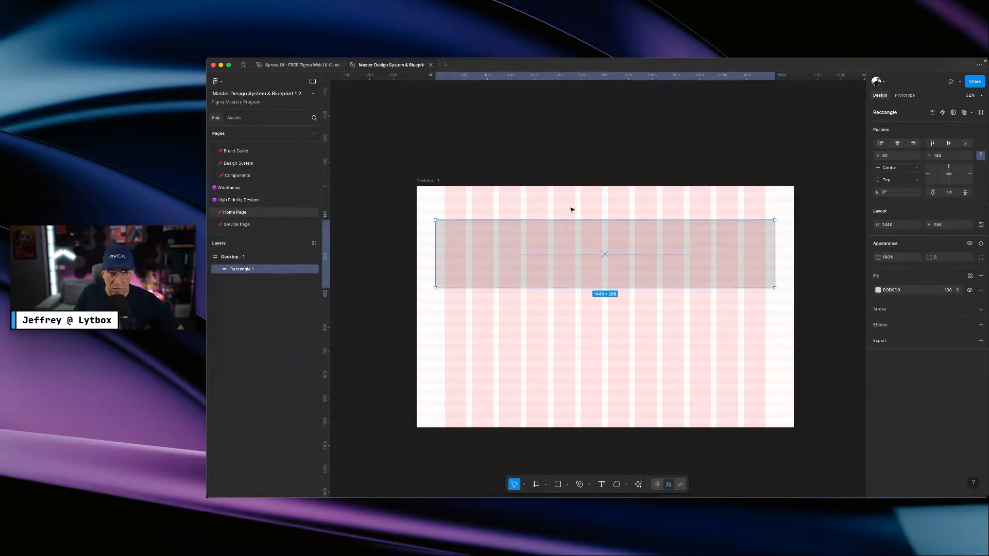
pyautogui.keyDown('ctrl'); pyautogui.scroll(5, 636, 241); pyautogui.keyUp('ctrl')
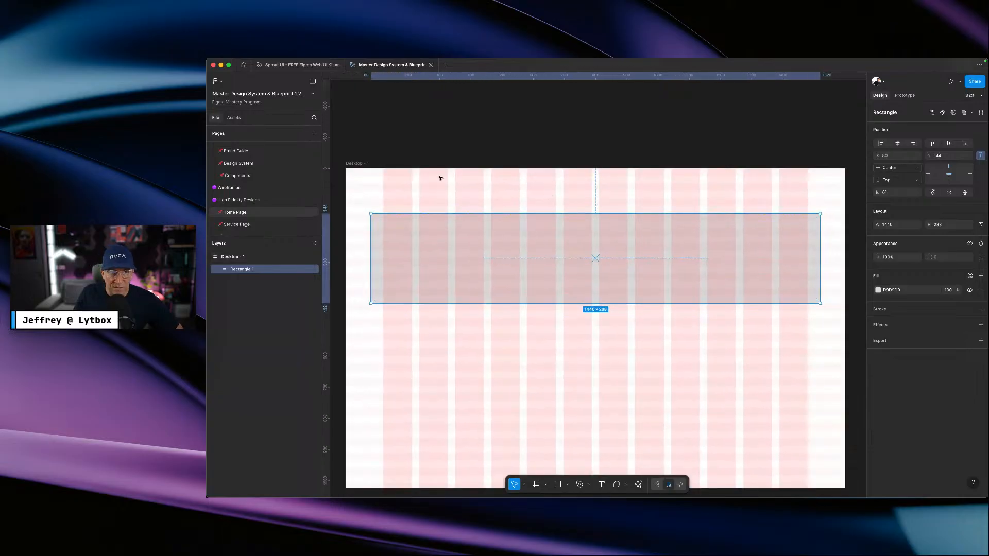
# - Add vertical ruler guides on the Desktop frame at both side edges of the 1440-wide rectangle
pyautogui.click(565, 150)
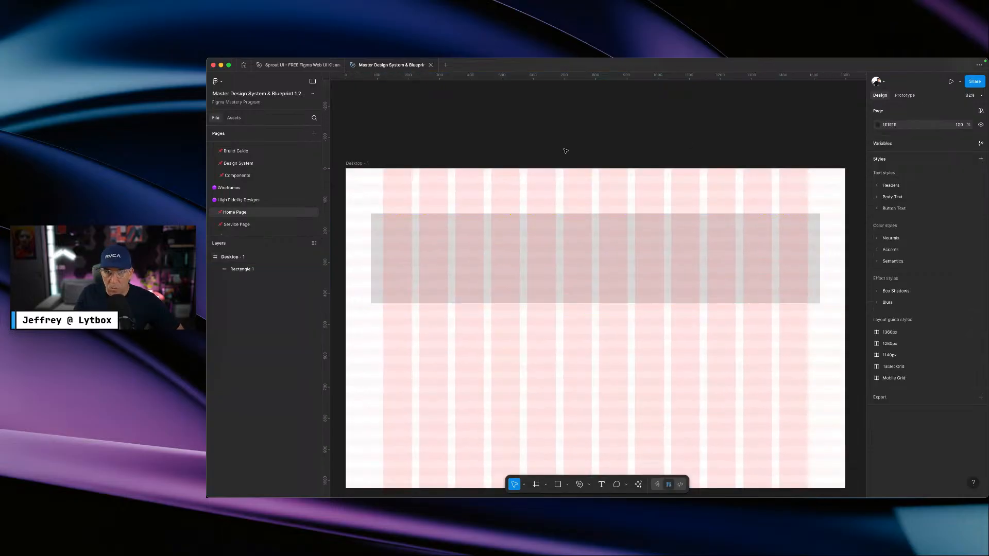
pyautogui.click(356, 163)
pyautogui.moveTo(327, 223); pyautogui.dragTo(820, 242)
pyautogui.click(511, 136)
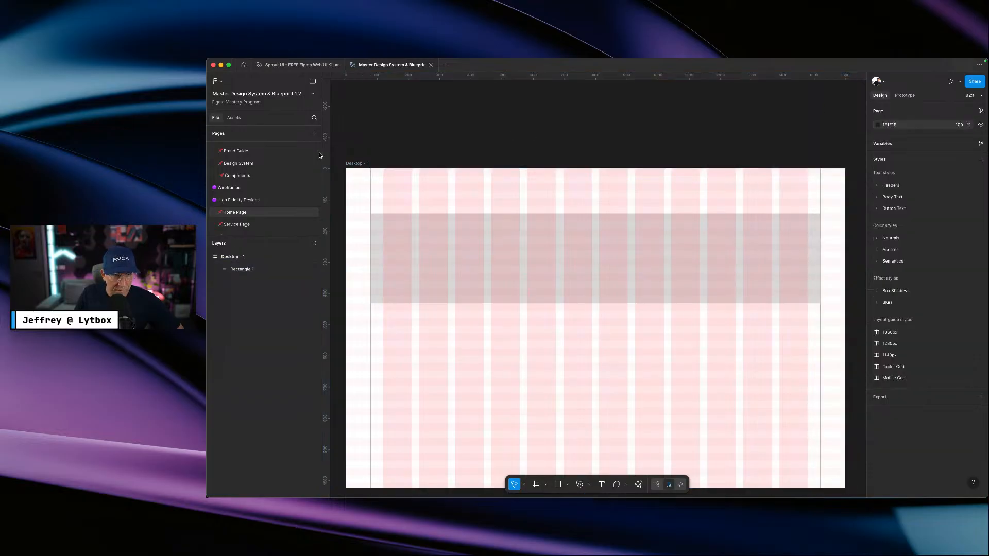
pyautogui.click(354, 167)
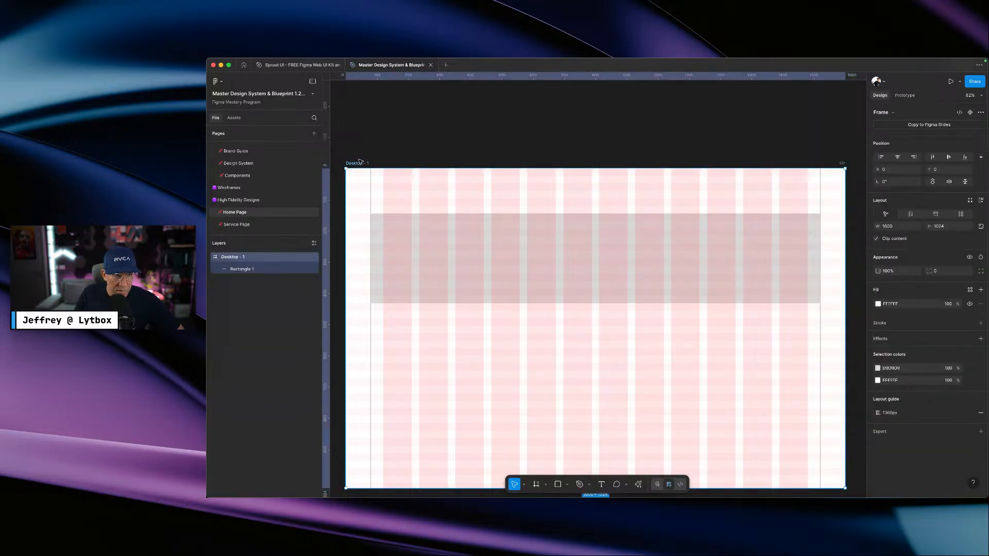
pyautogui.click(359, 159)
pyautogui.click(358, 162)
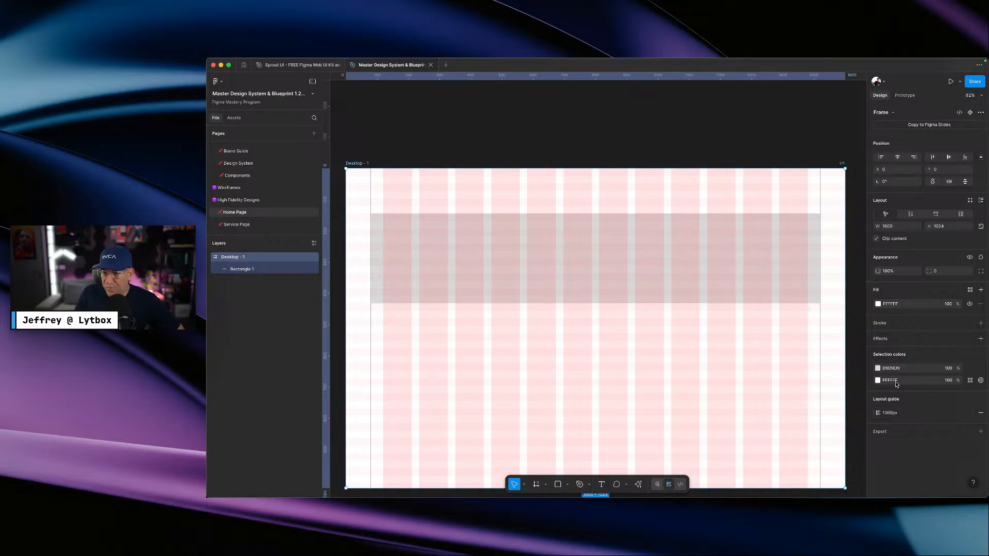
pyautogui.click(879, 414)
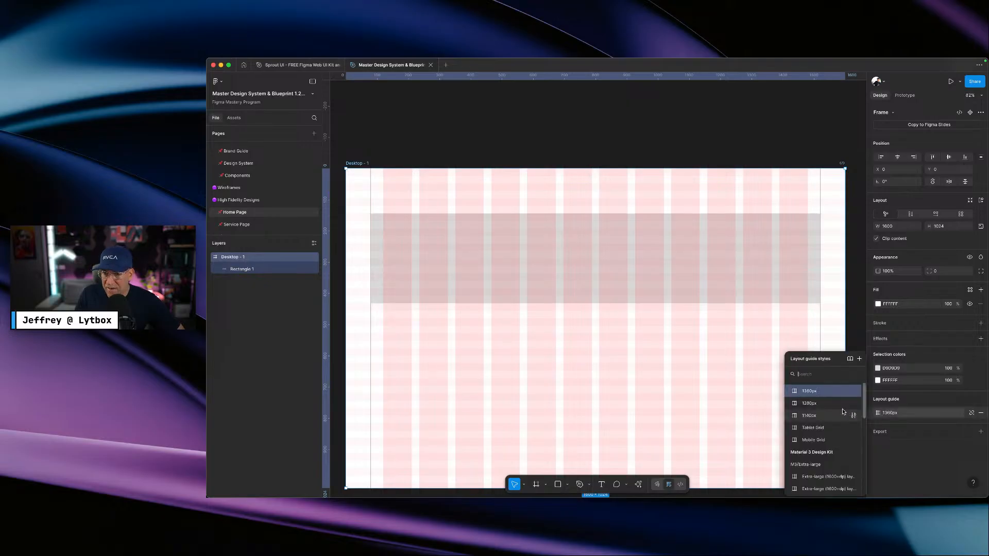
pyautogui.click(811, 392)
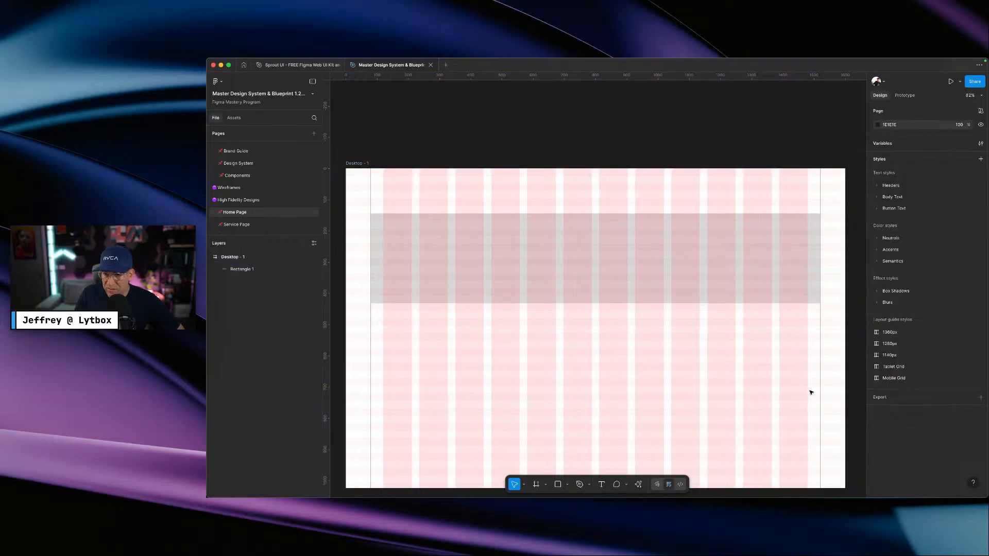
# - Rename the 1360px layout guide style as 1600px
pyautogui.click(980, 332)
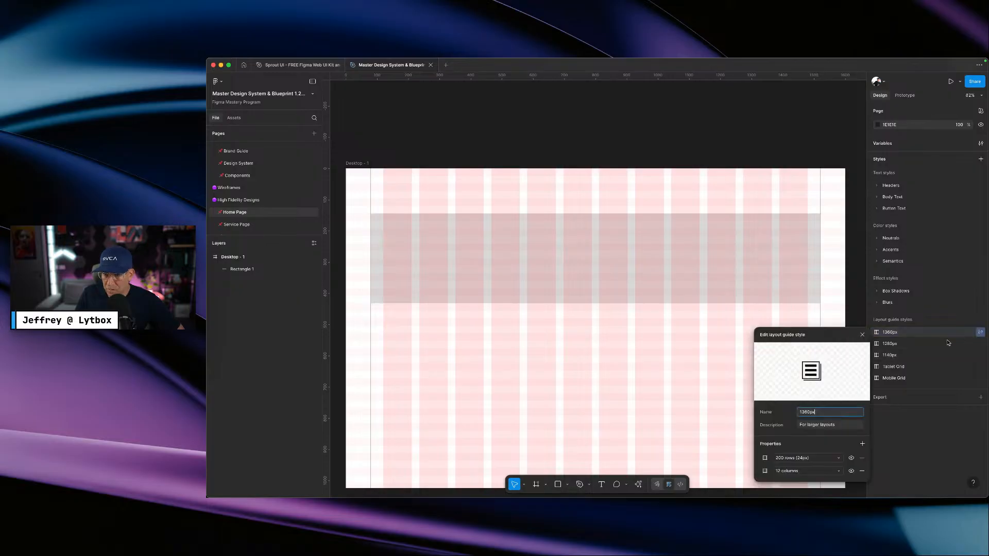
pyautogui.click(804, 412)
pyautogui.press('BackSpace')
pyautogui.press('Right')
pyautogui.press('Right')
pyautogui.write('0')
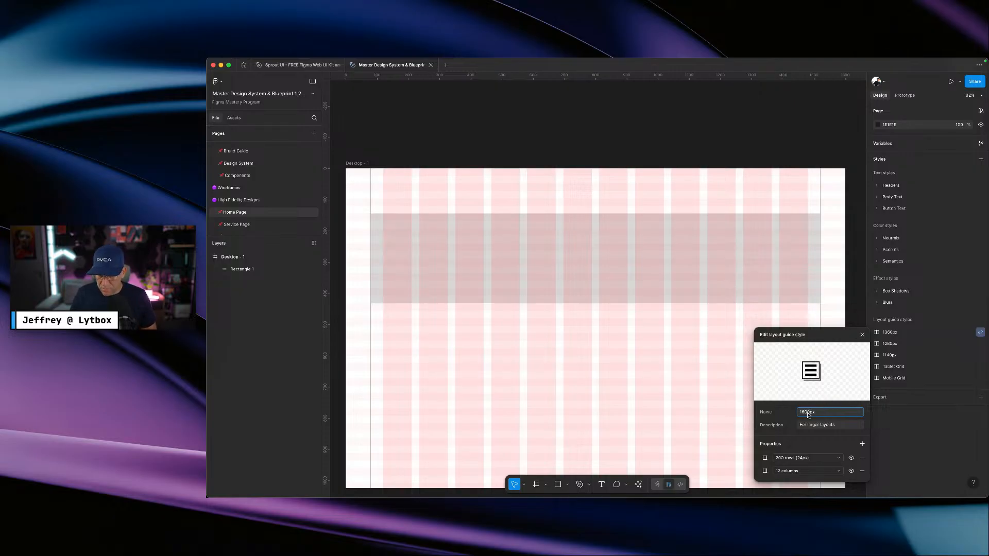
pyautogui.click(793, 417)
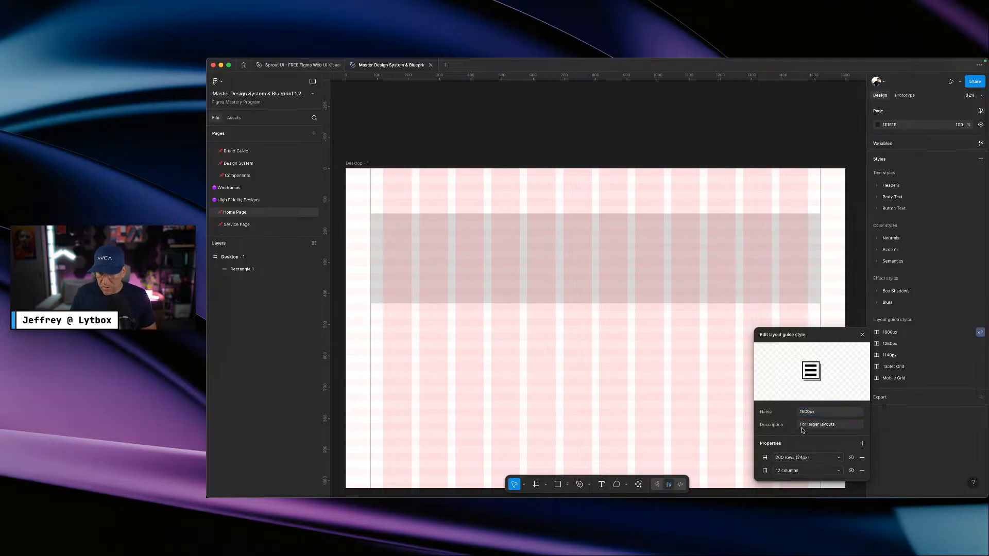
pyautogui.click(822, 425)
pyautogui.moveTo(846, 337); pyautogui.dragTo(832, 104)
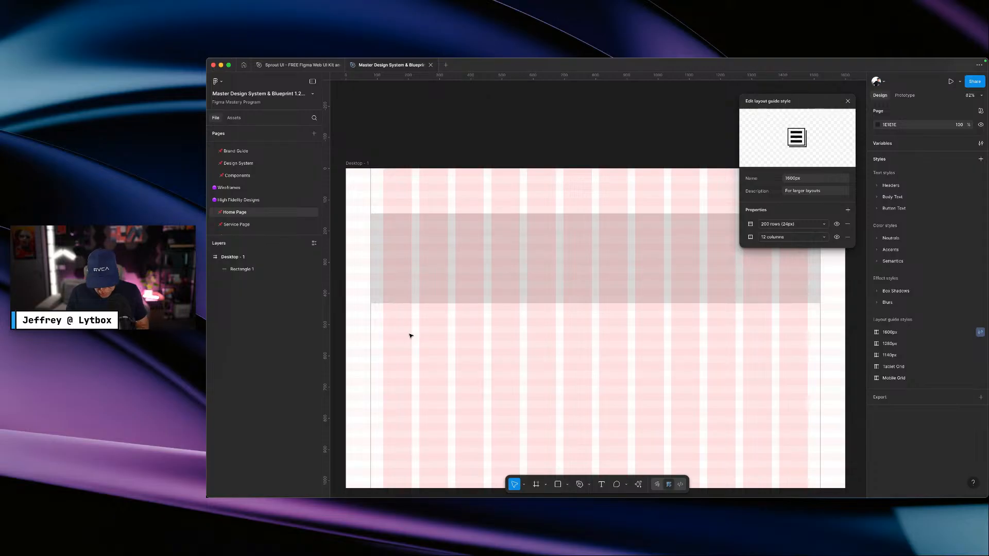
# - Draw a rectangle about 80 by 26 from the frame's left edge to the ruler guide, and widen it to 120 up to the first column
pyautogui.press('r')
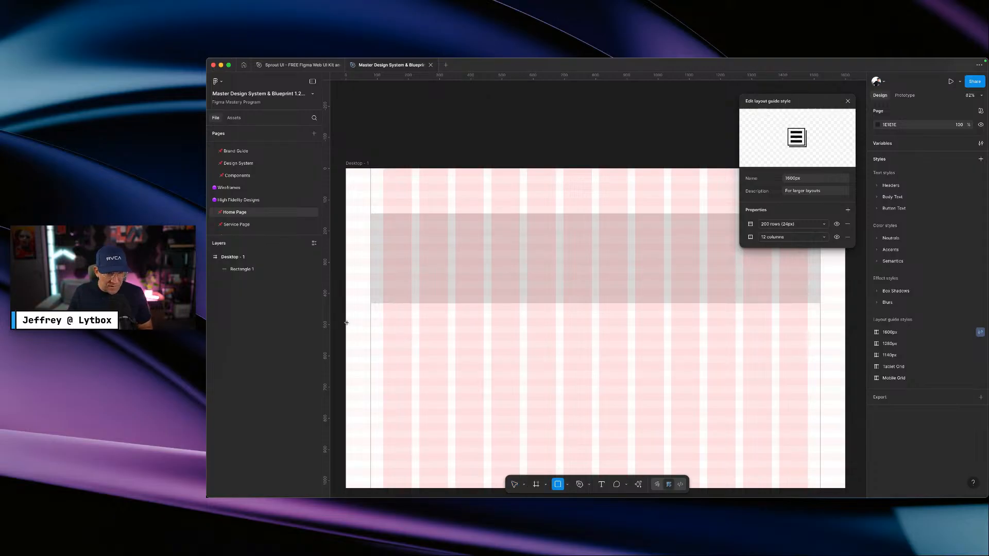
pyautogui.moveTo(346, 322); pyautogui.dragTo(370, 331)
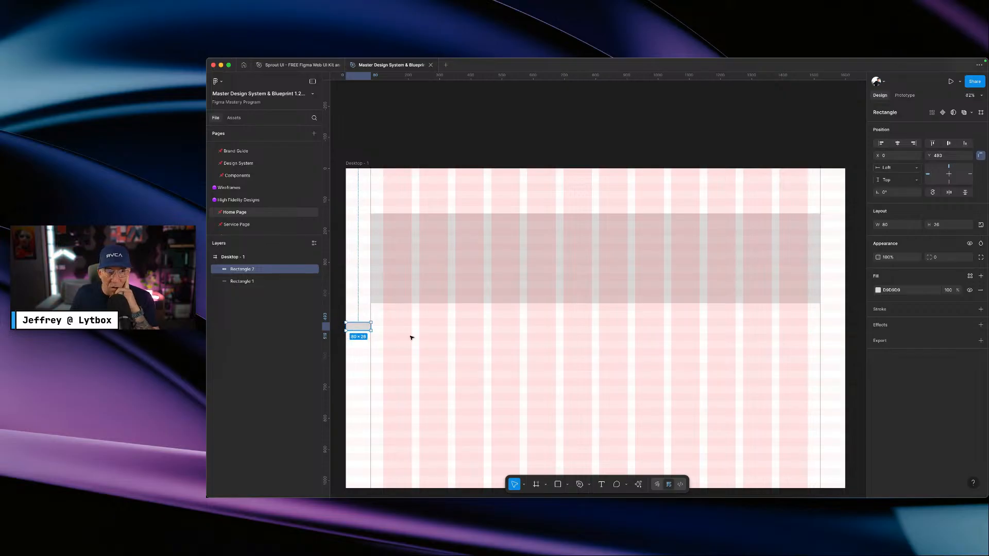
pyautogui.moveTo(342, 328)
pyautogui.mouseDown()
pyautogui.moveTo(333, 327)
pyautogui.moveTo(373, 326)
pyautogui.moveTo(347, 326)
pyautogui.mouseUp()
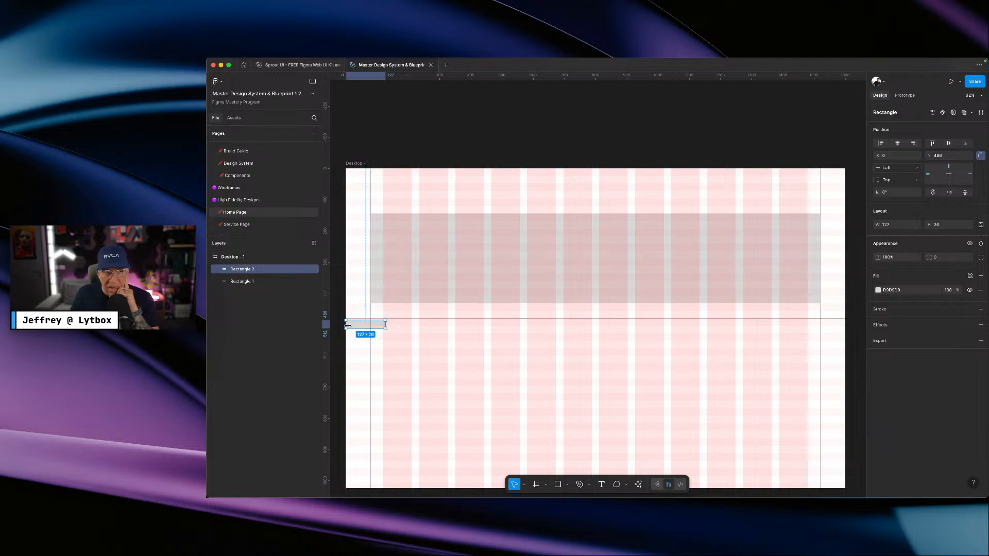
pyautogui.moveTo(386, 324); pyautogui.dragTo(383, 325)
pyautogui.scroll(1, 427, 335)
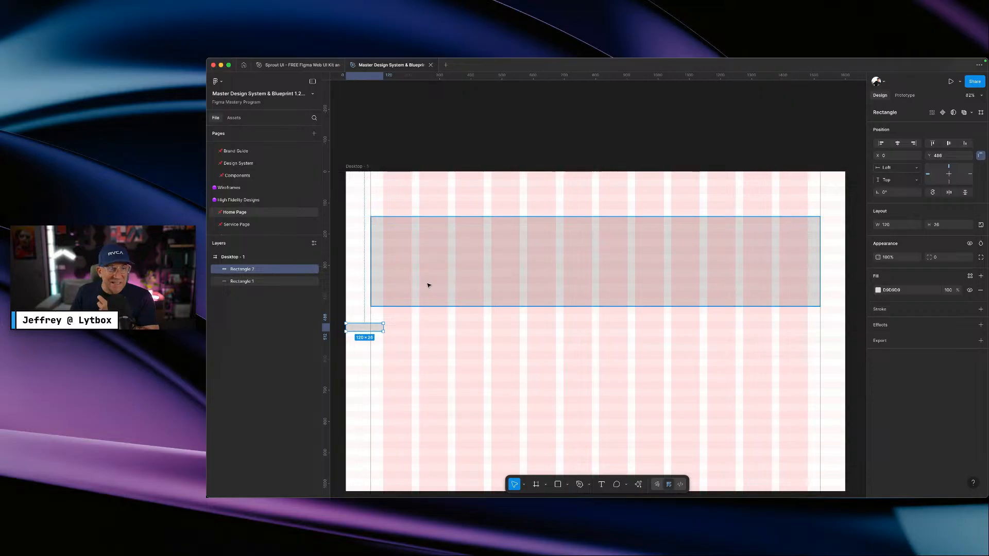
# - Switch to the Manus website in the browser and examine the padding styles of the use-case card container
pyautogui.hotkey('ctrl', 'Right')
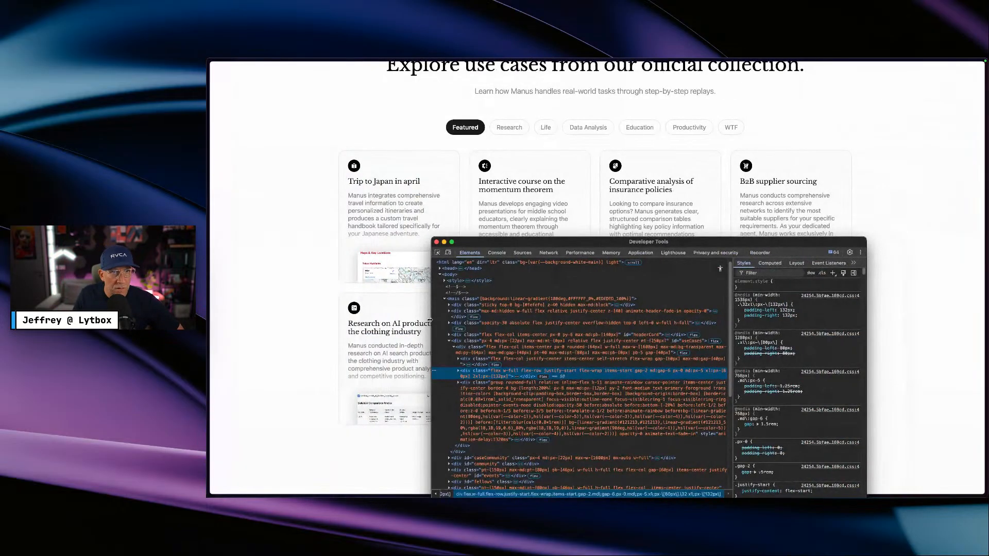
pyautogui.moveTo(469, 380)
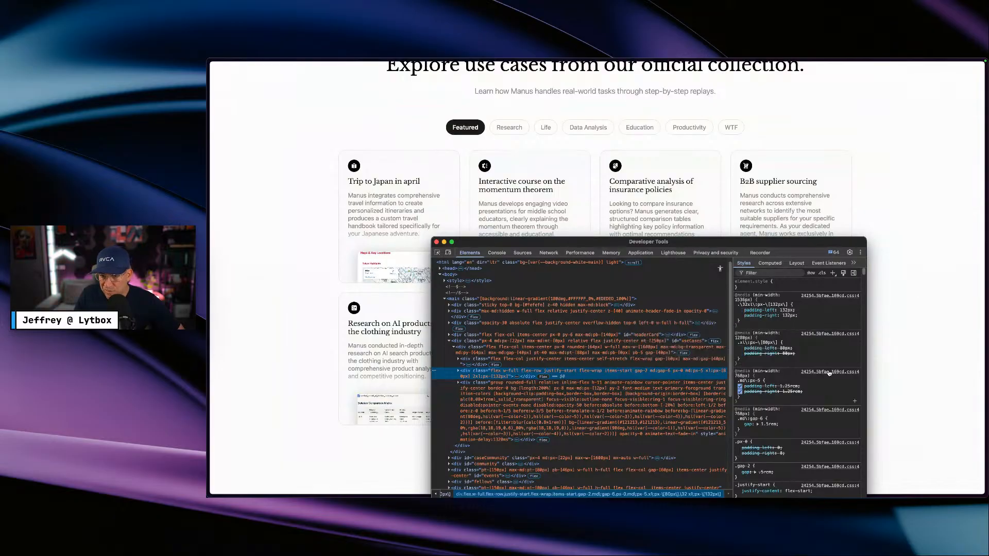
pyautogui.scroll(-1, 820, 375)
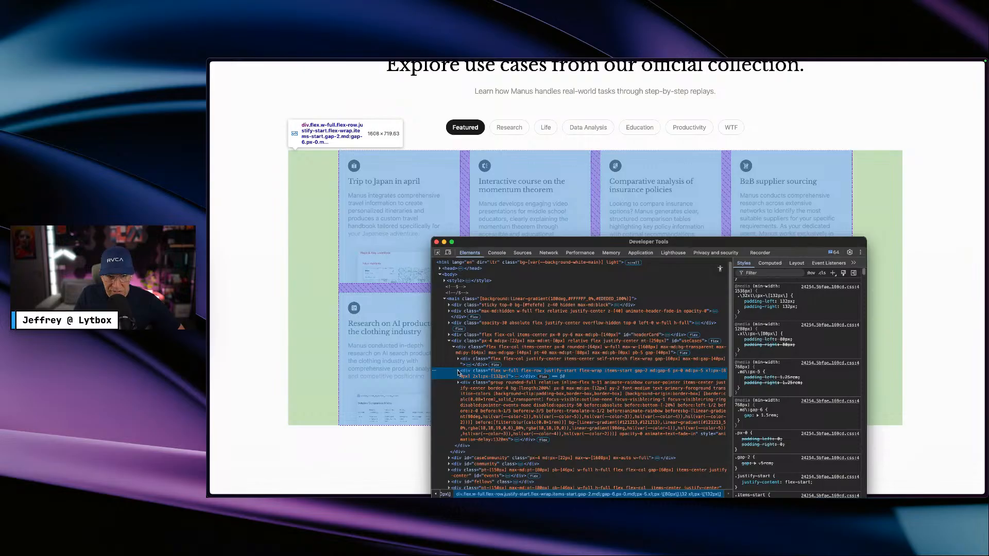
pyautogui.click(458, 371)
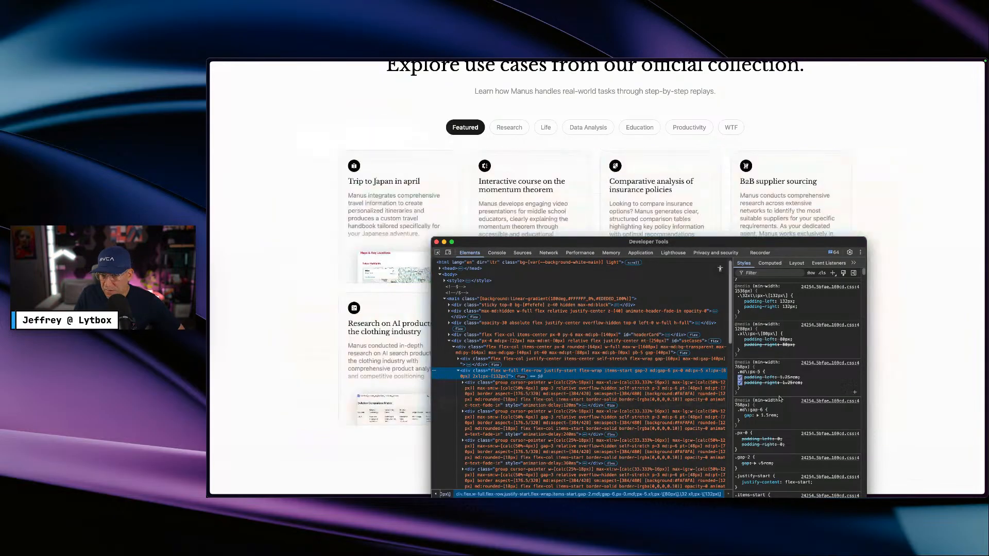
pyautogui.scroll(-2, 780, 397)
pyautogui.scroll(-6, 780, 397)
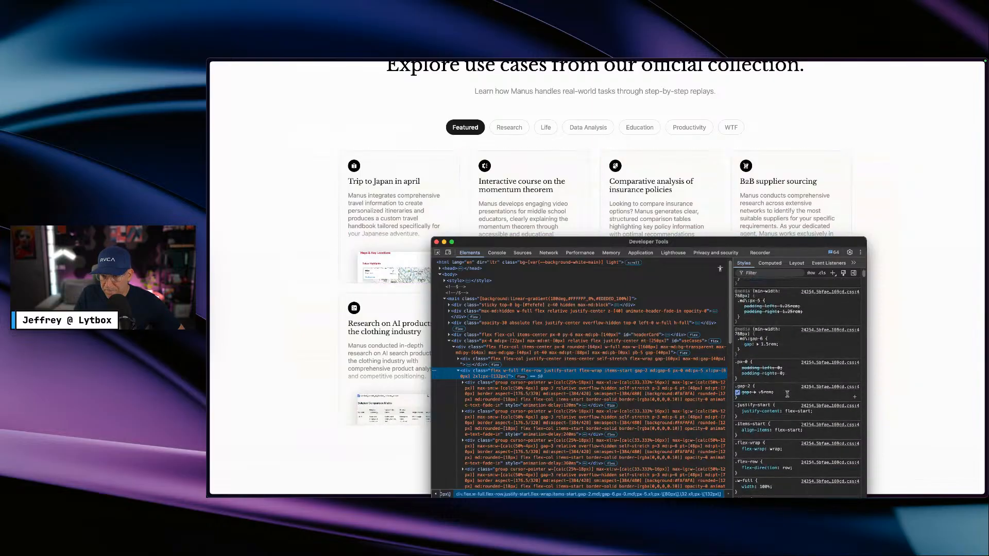
pyautogui.scroll(-2, 787, 394)
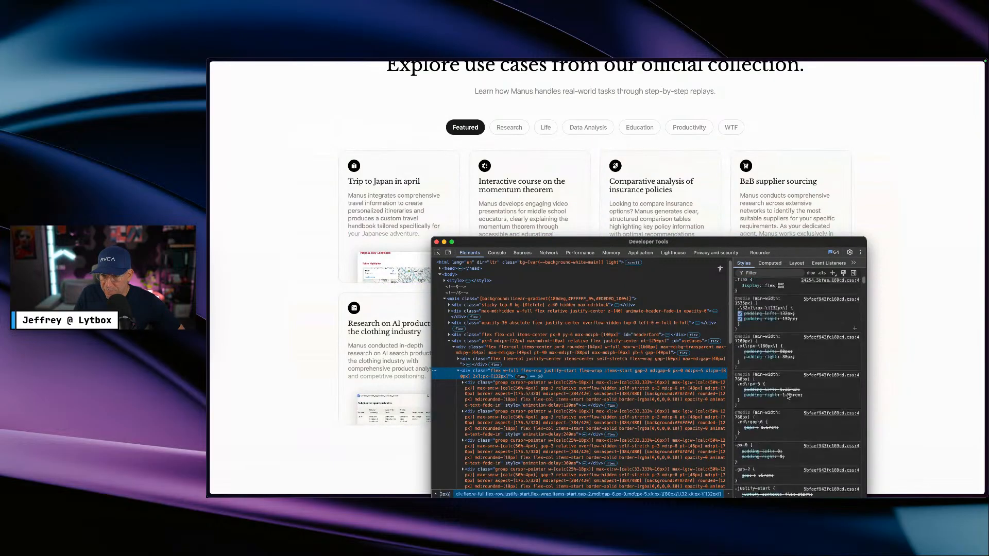
pyautogui.scroll(9, 789, 397)
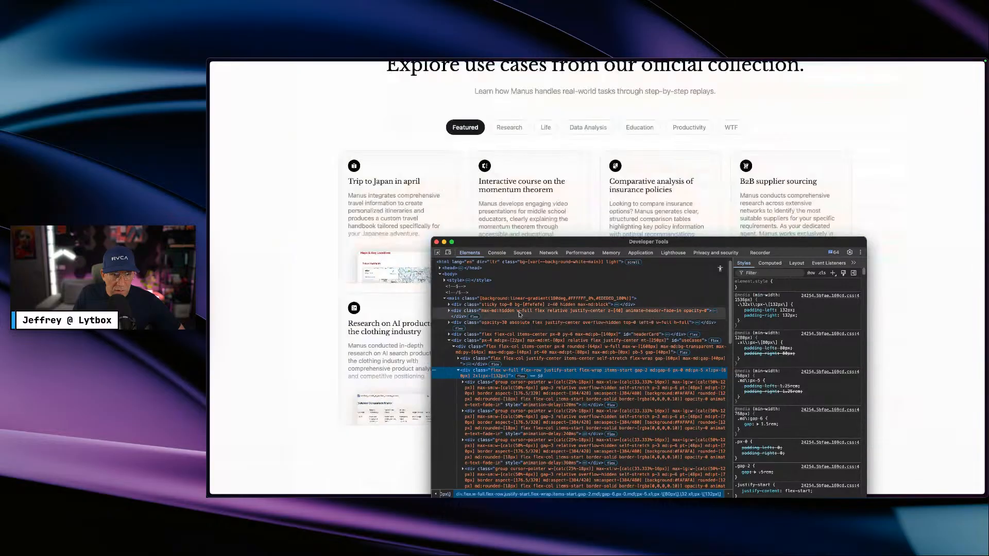
# - Inspect the card grid below the Featured filters in the community showcase for its container width, and return to the Figma file
pyautogui.scroll(-7, 521, 311)
pyautogui.scroll(-9, 400, 313)
pyautogui.scroll(-3, 400, 313)
pyautogui.rightClick(421, 216)
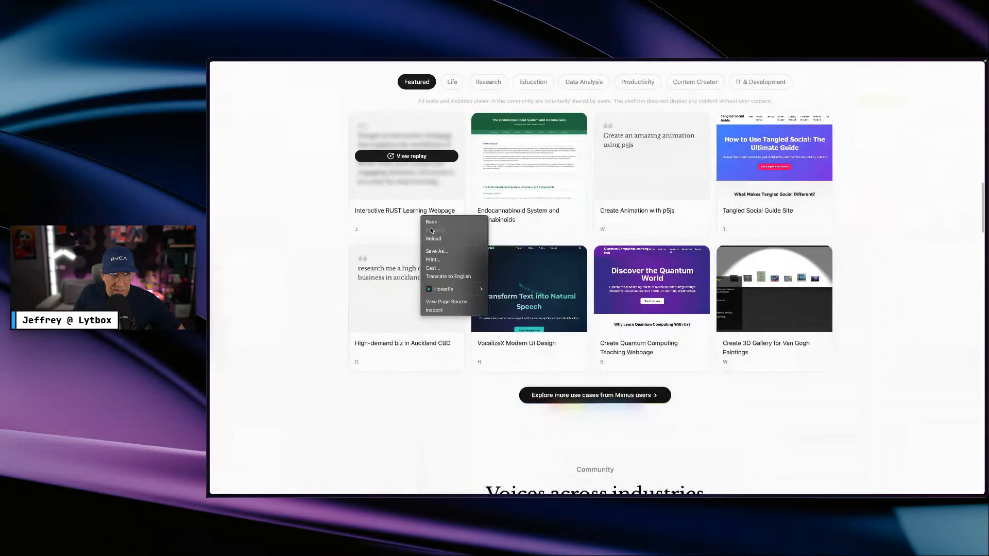
pyautogui.click(434, 310)
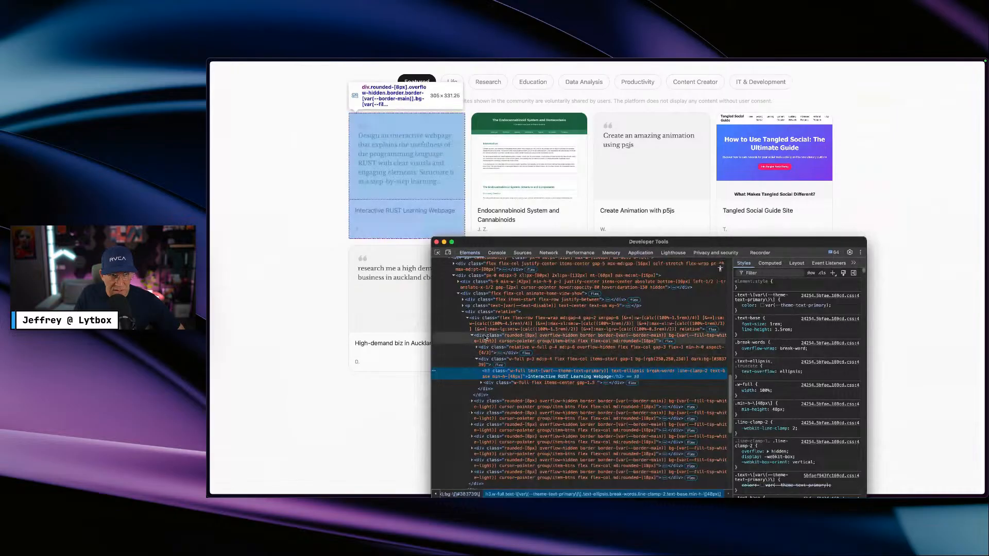
pyautogui.click(483, 329)
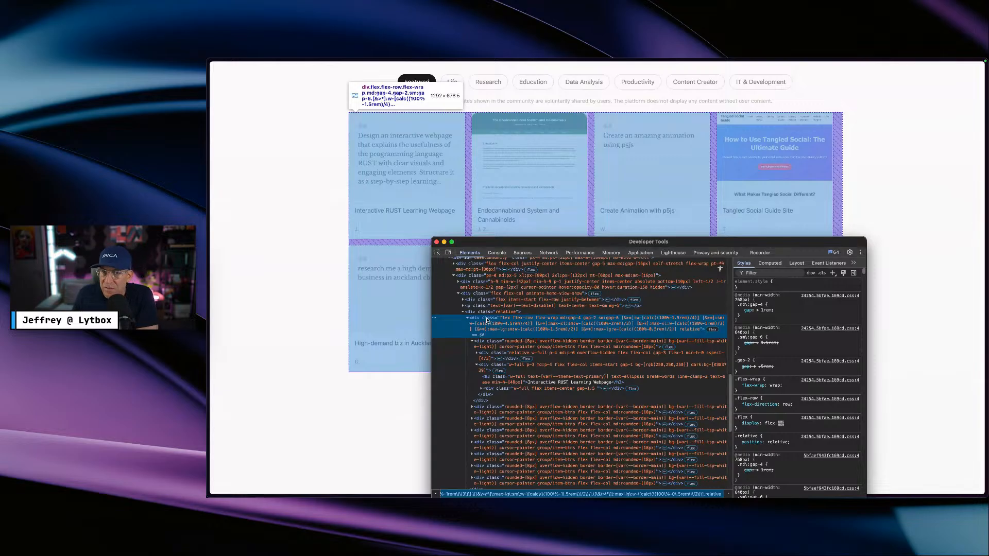
pyautogui.scroll(-3, 413, 325)
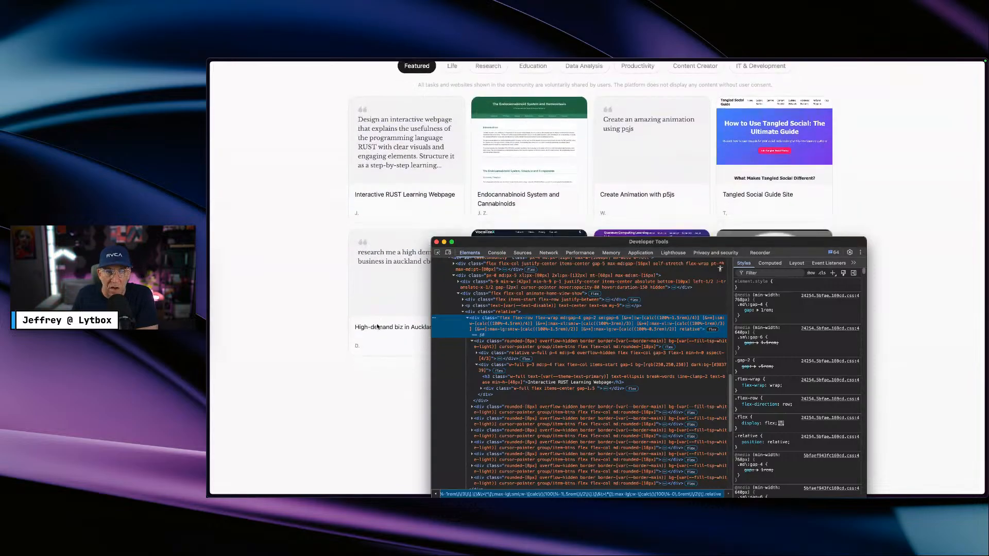
pyautogui.scroll(1, 476, 324)
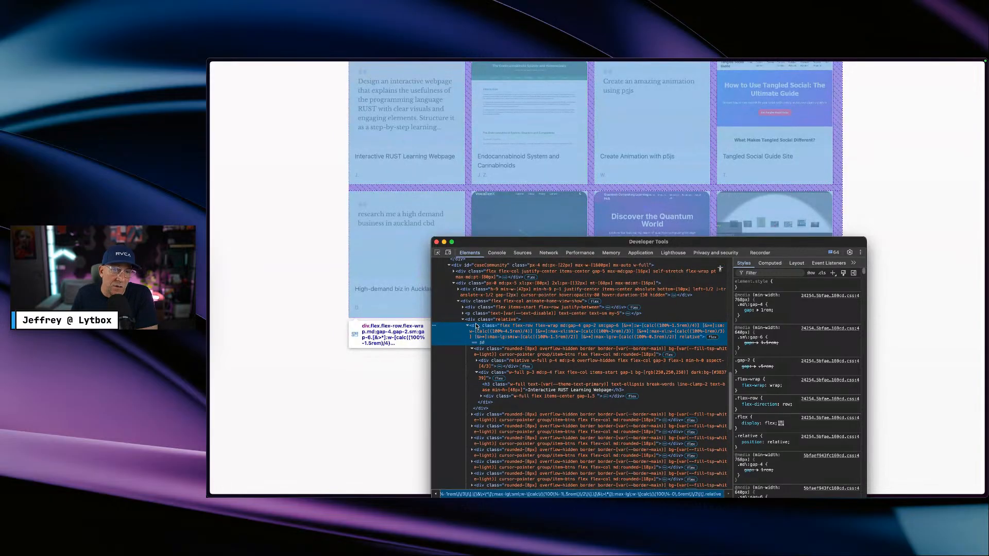
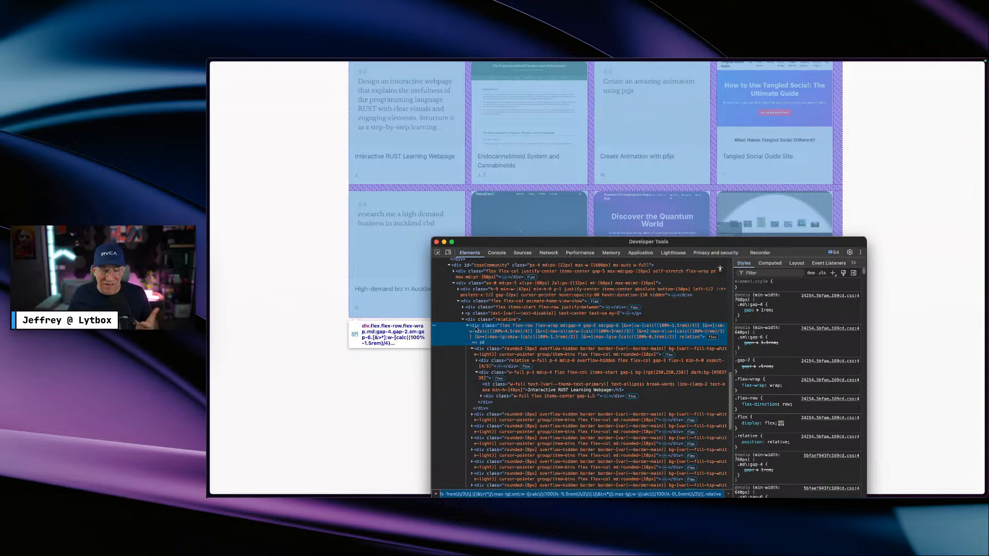
pyautogui.click(436, 242)
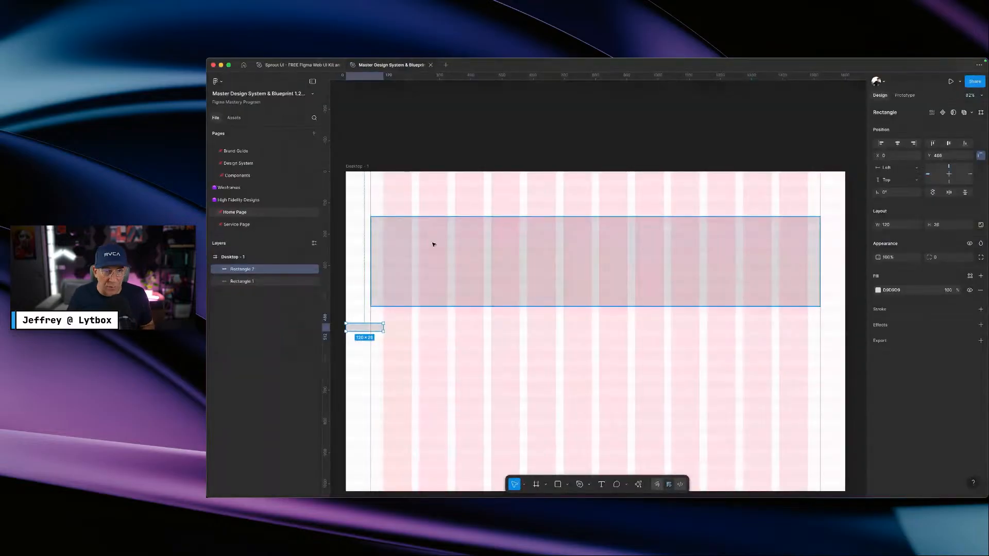
# - Delete the 1440-wide rectangle and the small margin rectangle from the Desktop frame
pyautogui.click(629, 282)
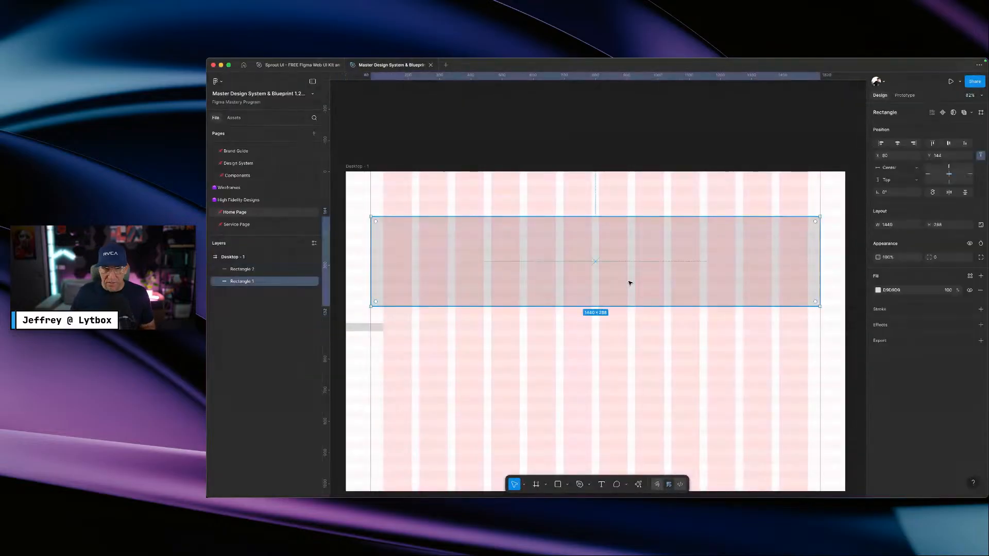
pyautogui.press('Delete')
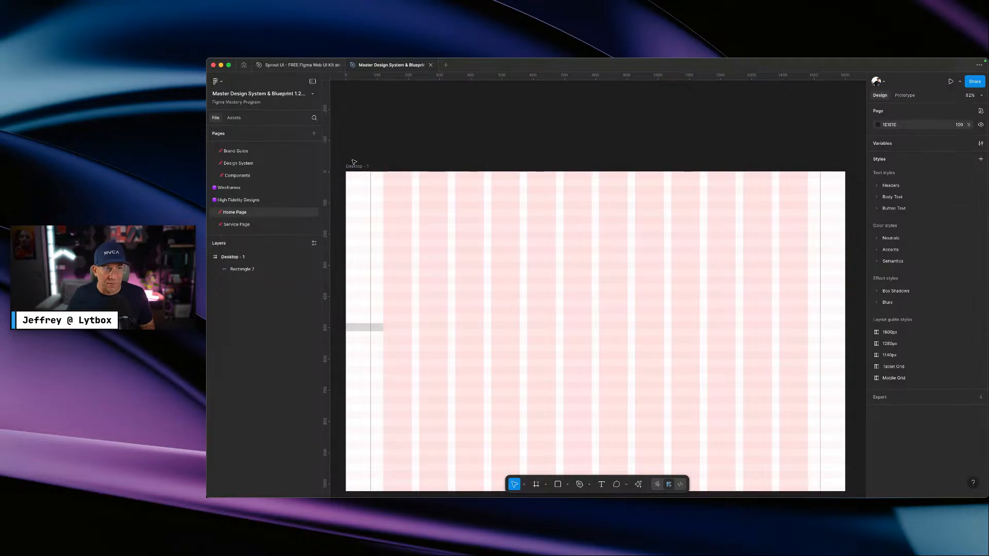
pyautogui.click(364, 326)
pyautogui.press('Delete')
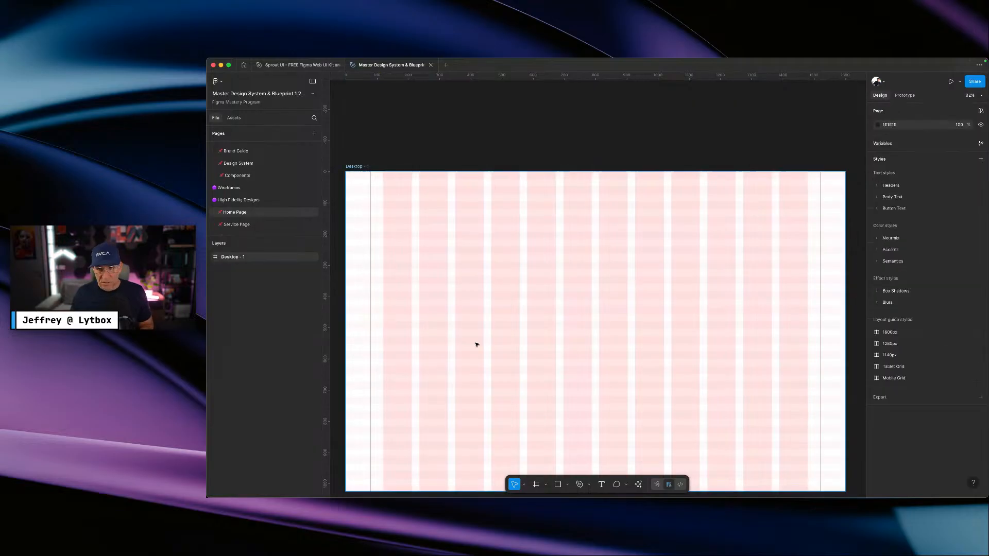
# - Rename the 1600px layout guide style as 1360px
pyautogui.doubleClick(890, 332)
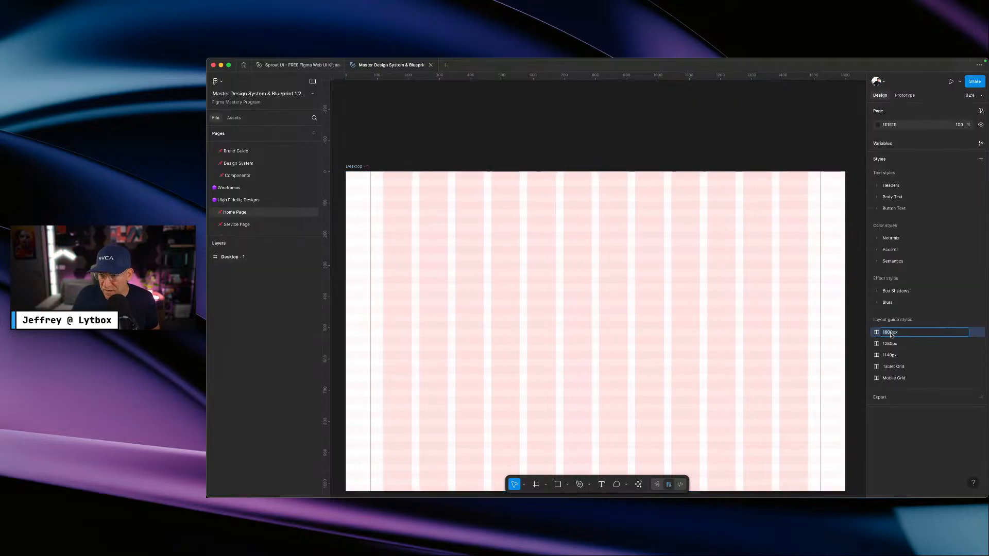
pyautogui.click(891, 334)
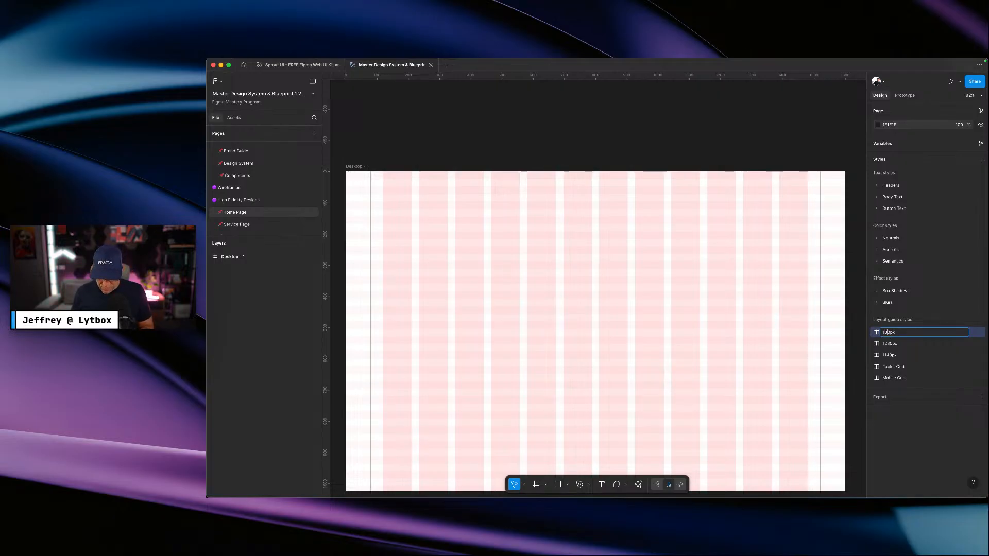
pyautogui.press('Return')
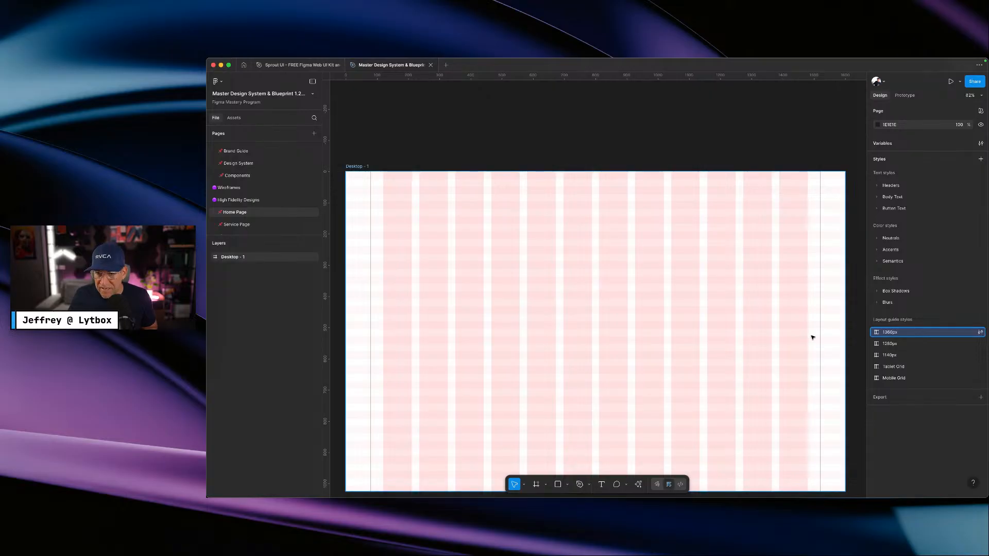
# - Move the right ruler guide of the Desktop frame to the outer edge of the last layout column, at 1480
pyautogui.moveTo(821, 333); pyautogui.dragTo(807, 332)
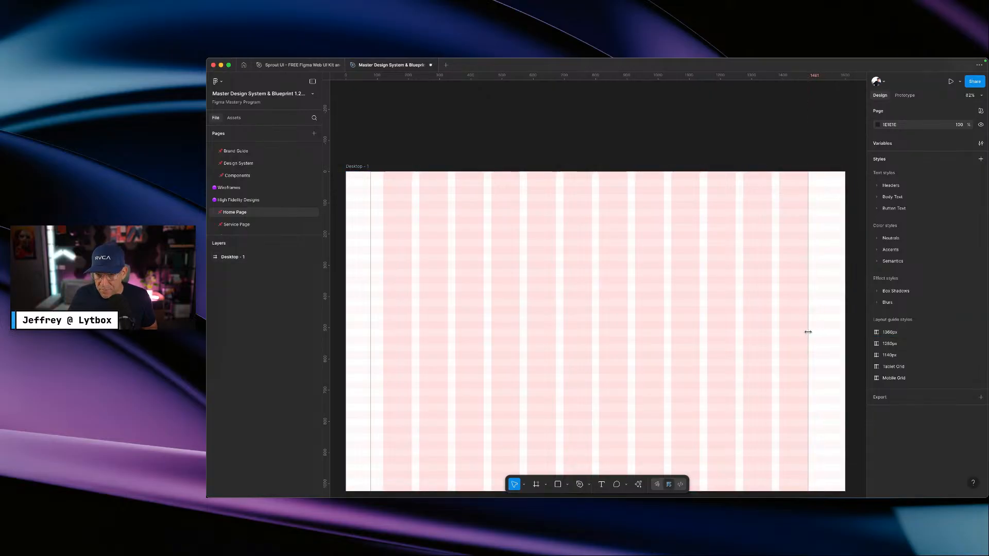
pyautogui.scroll(10, 808, 332)
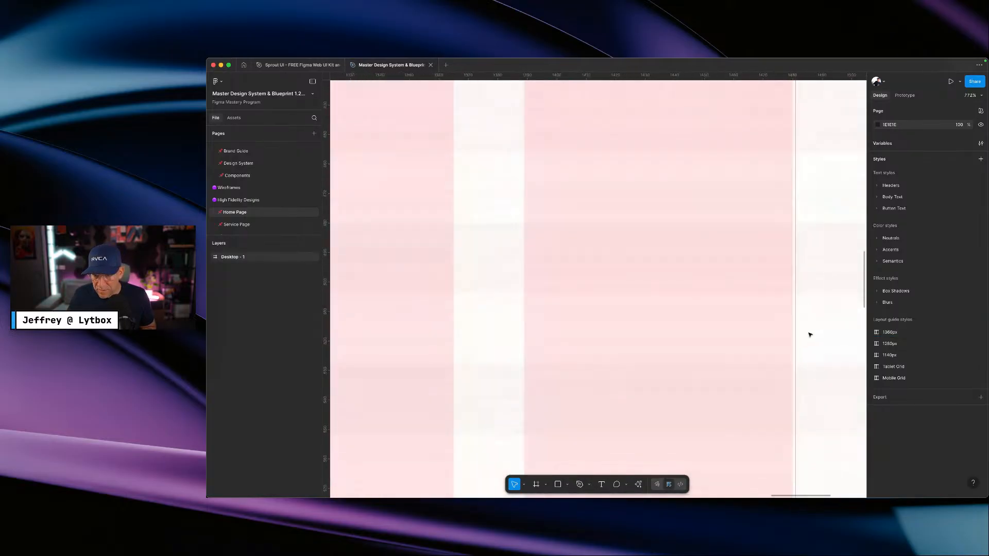
pyautogui.scroll(5, 802, 338)
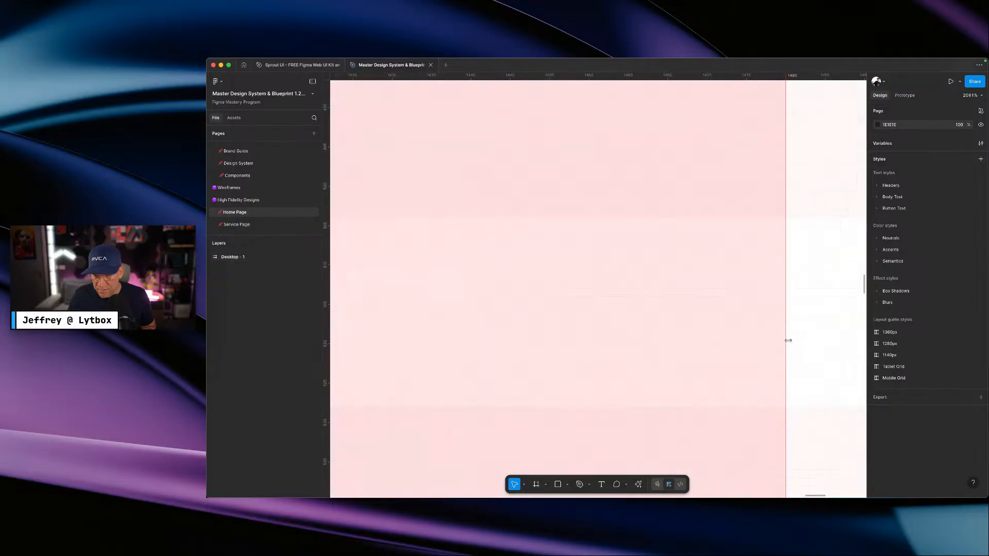
pyautogui.scroll(-15, 721, 364)
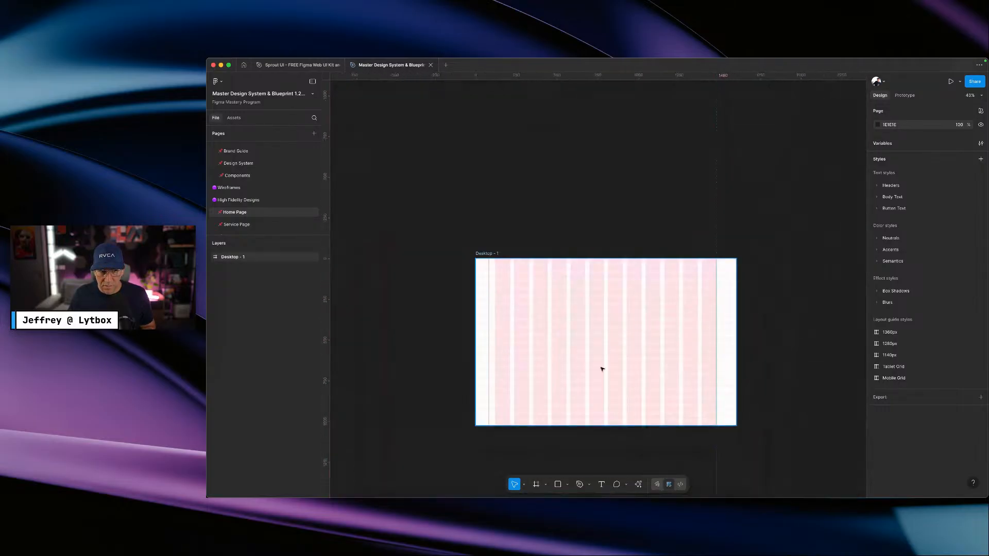
# - Move the left ruler guide of the Desktop frame to the outer edge of the first layout column
pyautogui.moveTo(603, 369); pyautogui.dragTo(656, 345)
pyautogui.scroll(10, 572, 347)
pyautogui.moveTo(532, 347); pyautogui.dragTo(582, 344)
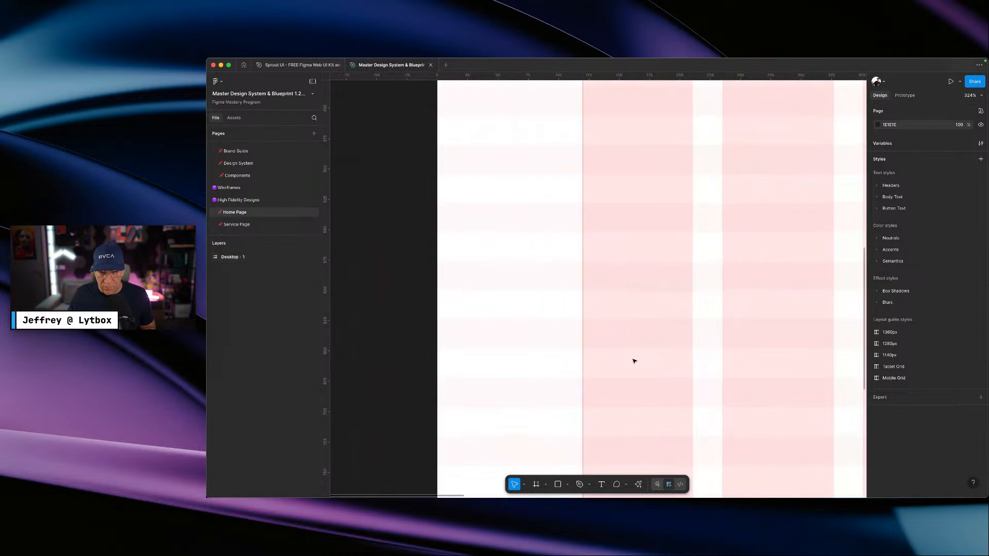
pyautogui.scroll(-6, 634, 361)
pyautogui.scroll(-3, 634, 361)
pyautogui.hscroll(3, 792, 360)
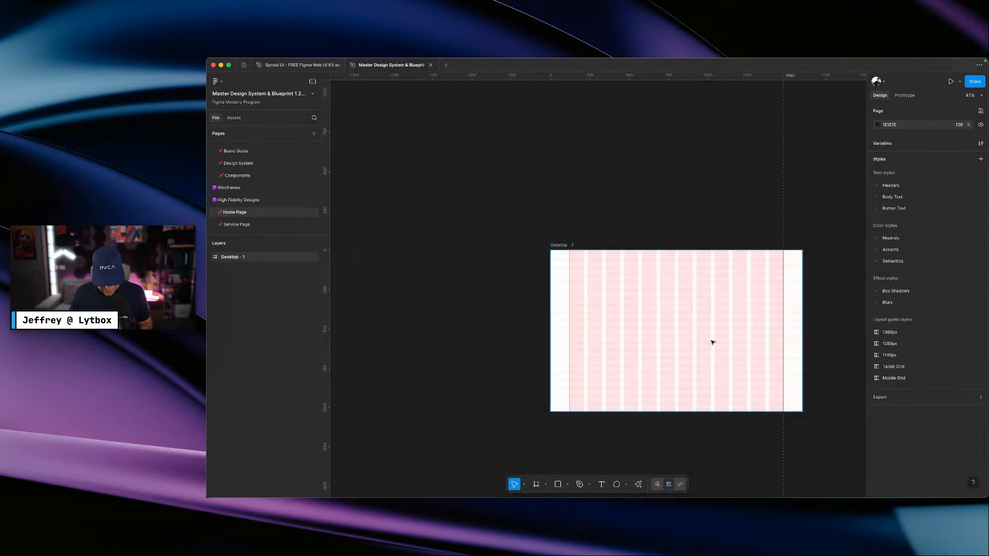
# - Toggle the layout guides to compare the frame with and without columns, leaving them hidden
pyautogui.hotkey('ctrl', 'g')
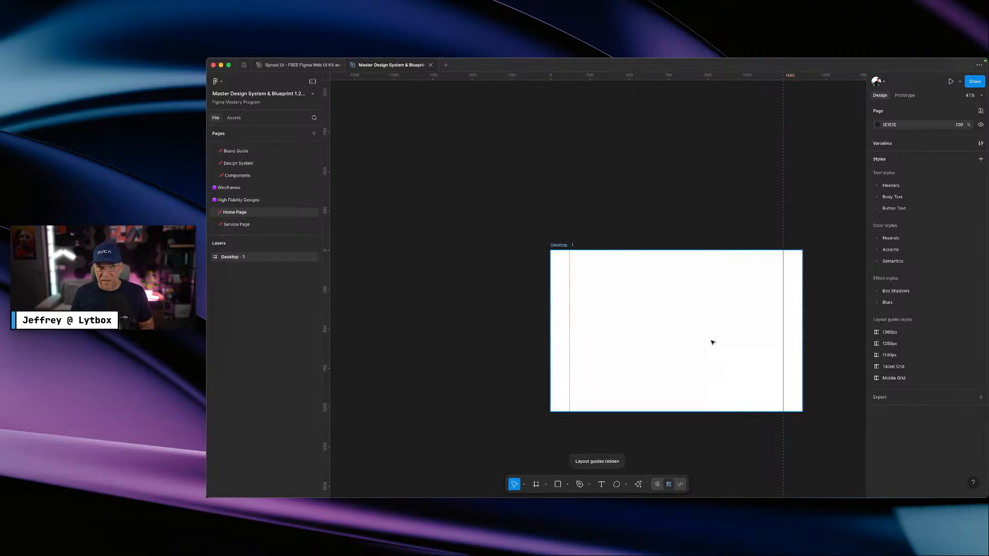
pyautogui.hotkey('ctrl', 'g')
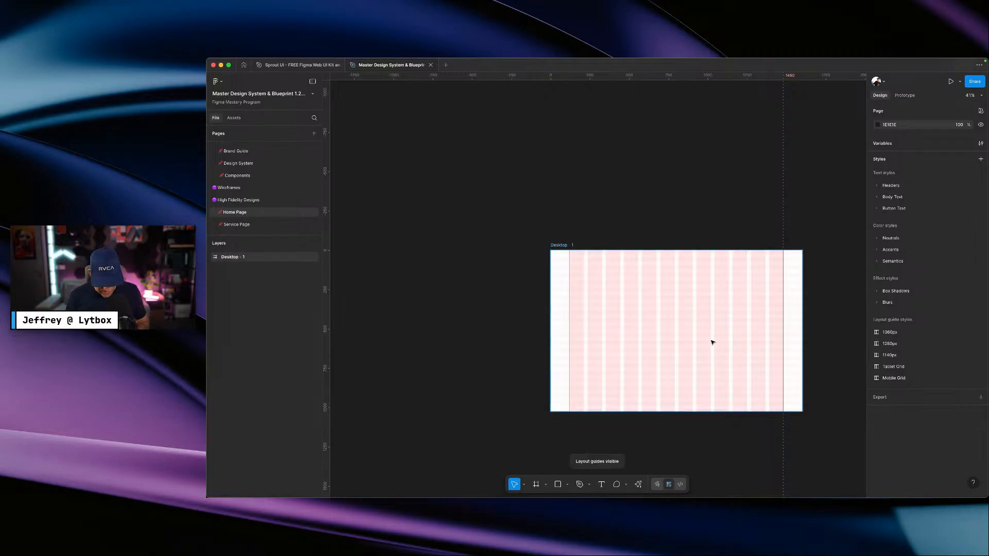
pyautogui.hotkey('ctrl', 'g')
pyautogui.hotkey('ctrl', 'g')
pyautogui.hotkey('ctrl', 'g')
pyautogui.hotkey('ctrl', 'g')
pyautogui.hotkey('ctrl', 'g')
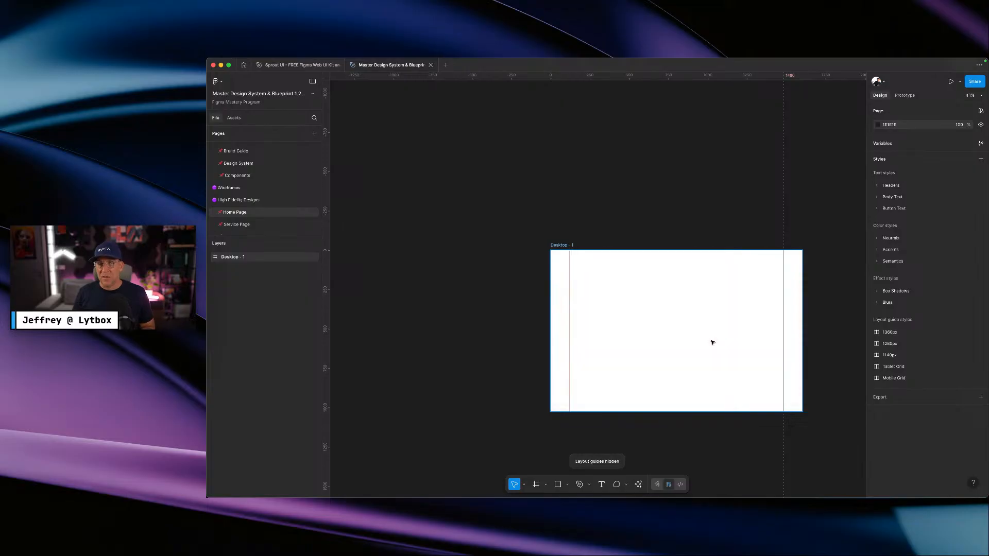
pyautogui.hotkey('ctrl', 'g')
pyautogui.hotkey('ctrl', 'g')
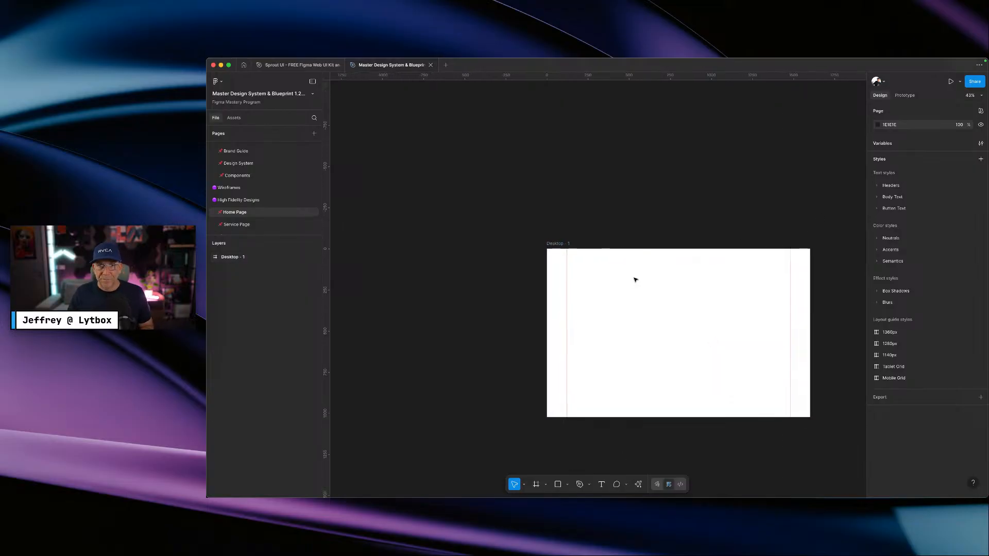
pyautogui.scroll(5, 635, 278)
pyautogui.hotkey('shift', '1')
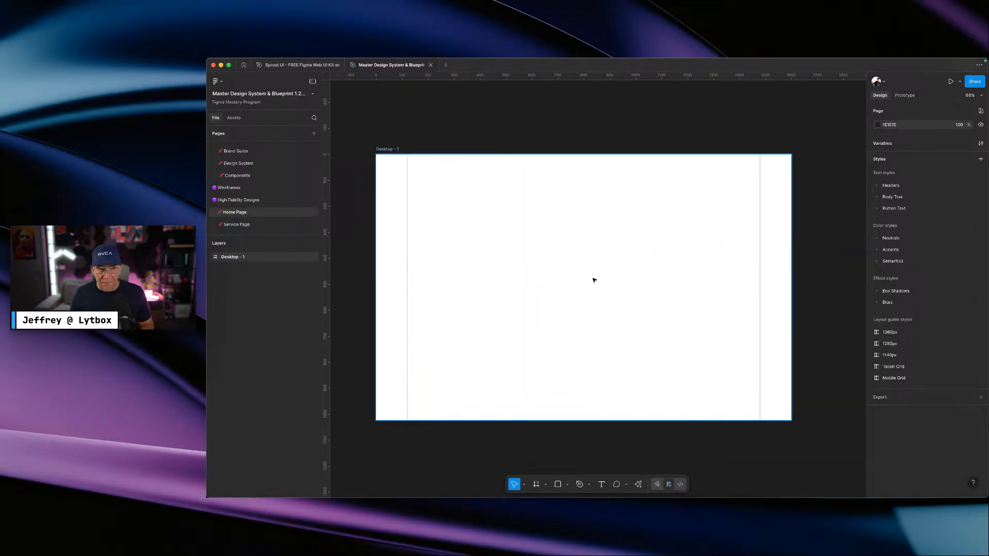
# - Switch to the Manus website in the browser and search Google for "manus ai logo svg"
pyautogui.hotkey('ctrl', 'Right')
pyautogui.scroll(10, 563, 264)
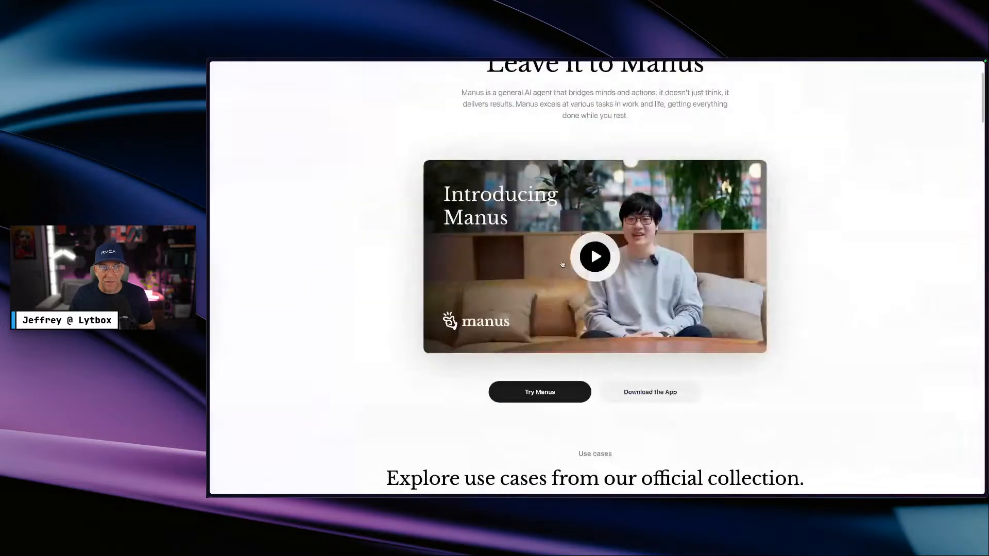
pyautogui.scroll(3, 563, 264)
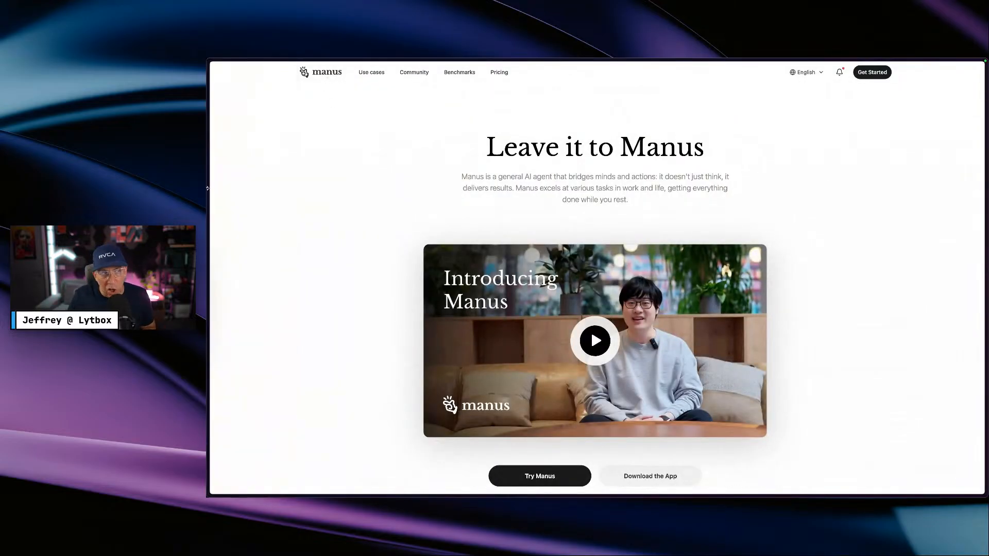
pyautogui.click(234, 264)
pyautogui.write('manu')
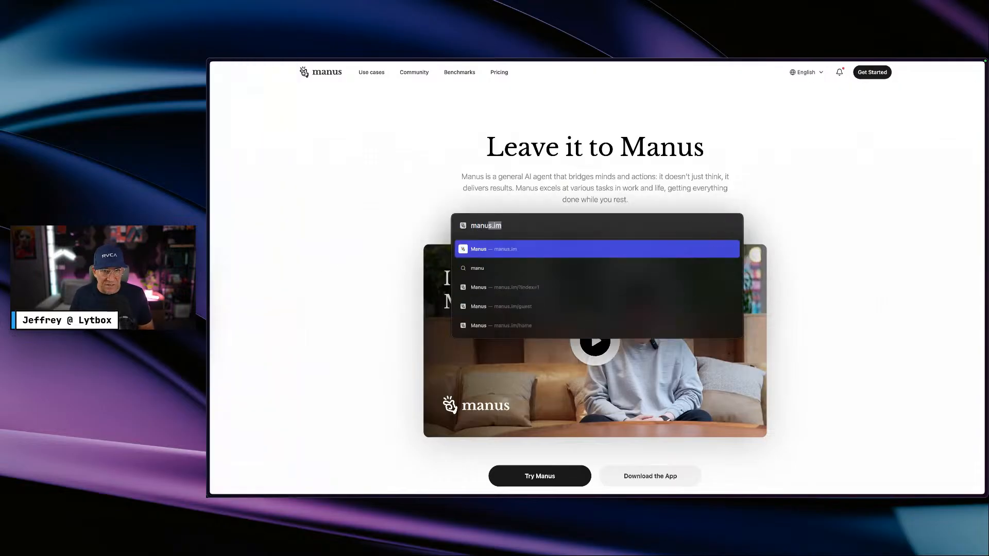
pyautogui.write('s')
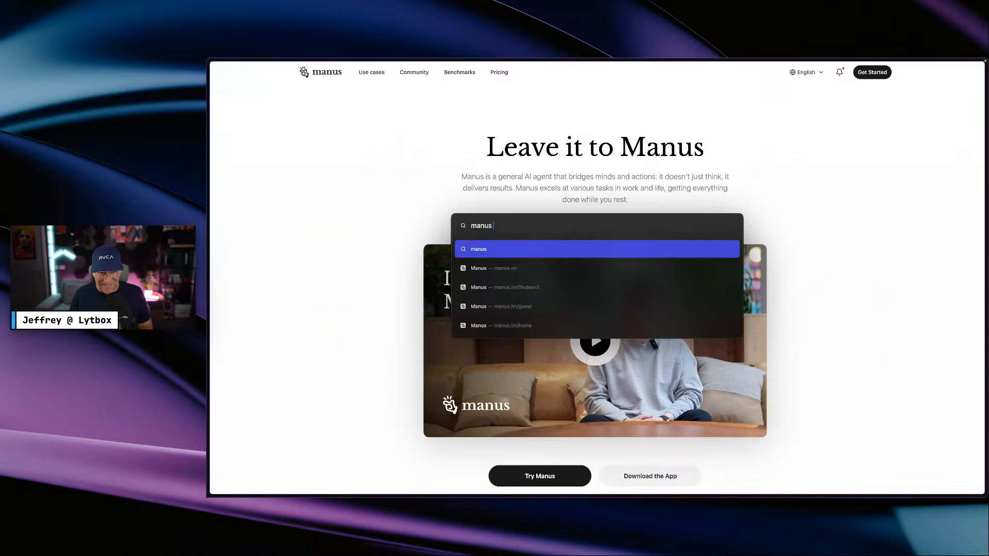
pyautogui.write(' ai')
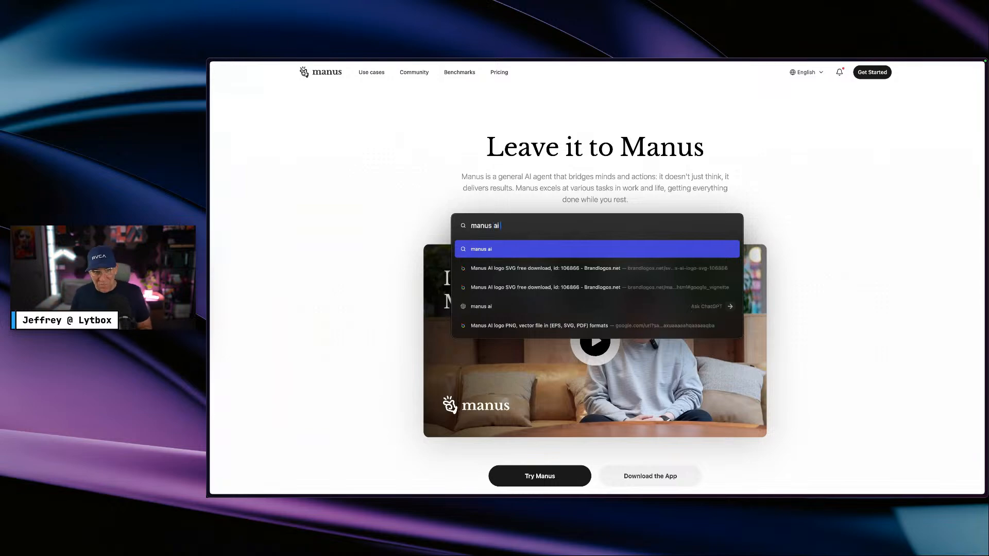
pyautogui.write(' logo svg')
pyautogui.press('Return')
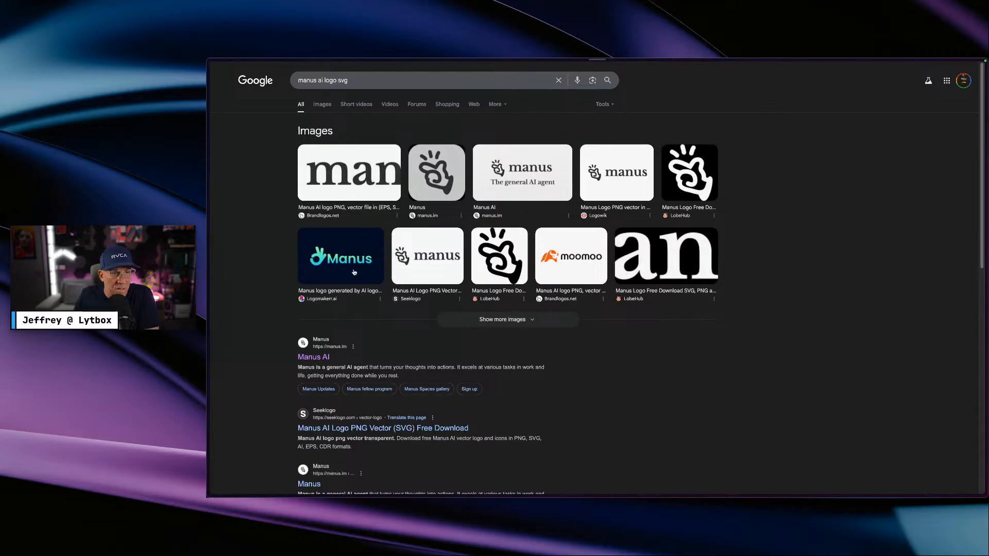
# - Download the Manus AI logo from the Seeklogo search result and return from the Shutterstock ad to the Seeklogo page
pyautogui.scroll(-1, 335, 371)
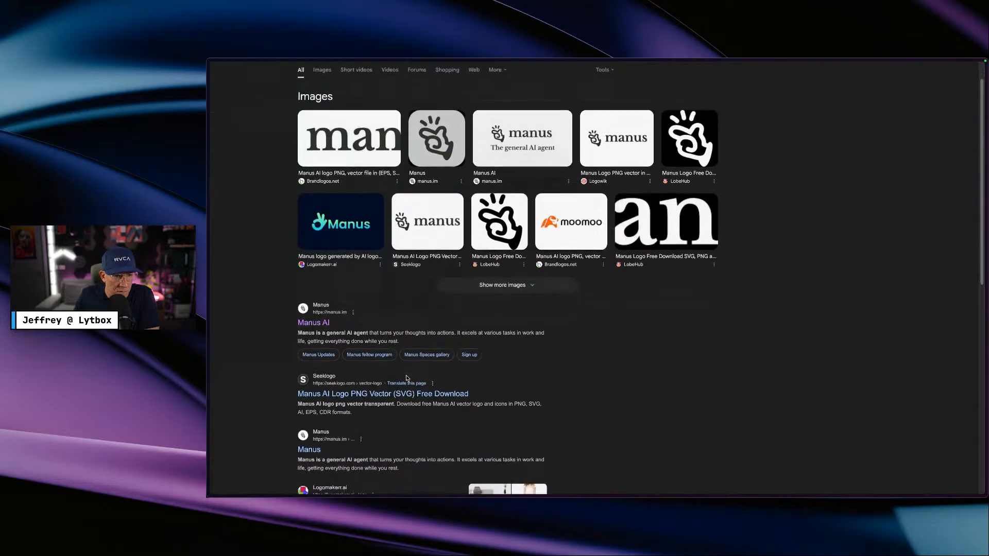
pyautogui.click(359, 378)
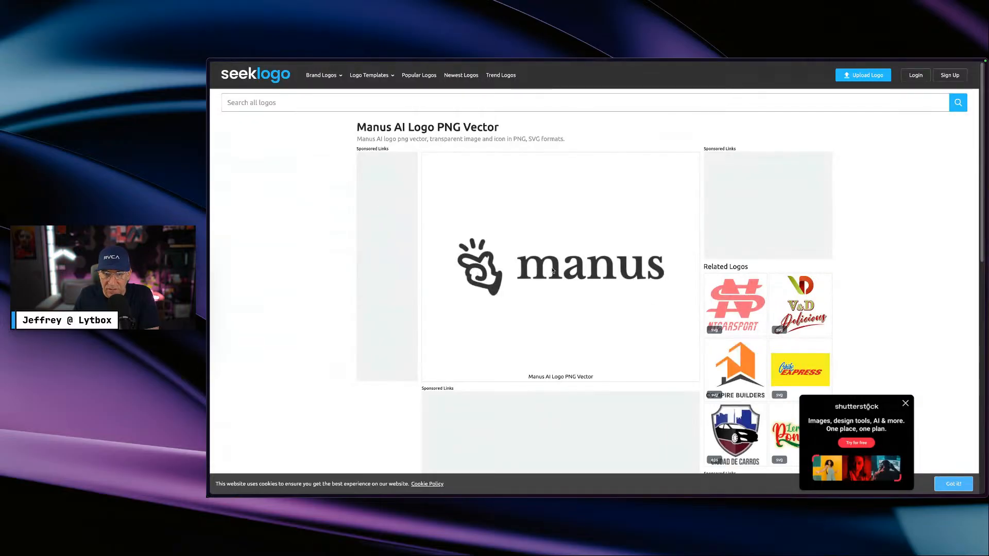
pyautogui.scroll(-5, 552, 270)
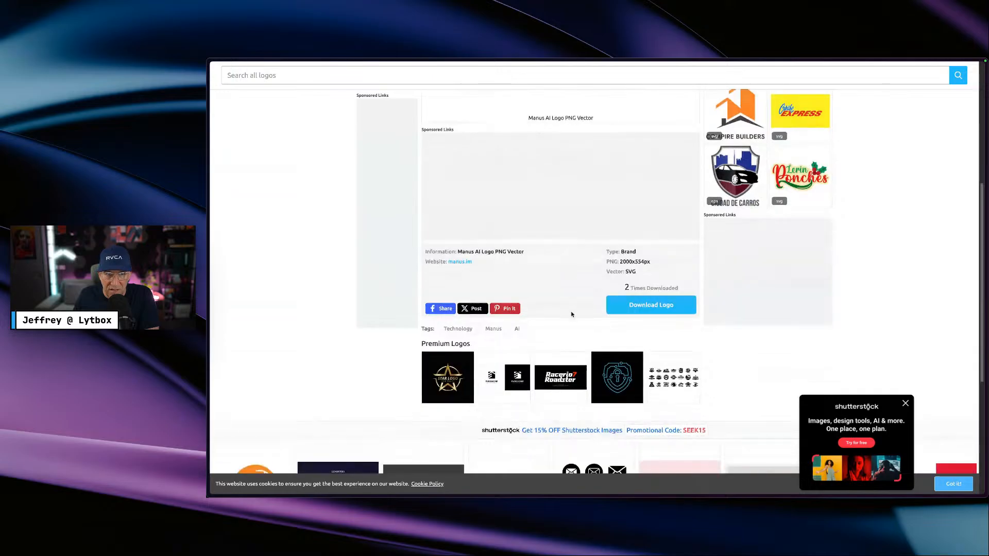
pyautogui.click(630, 307)
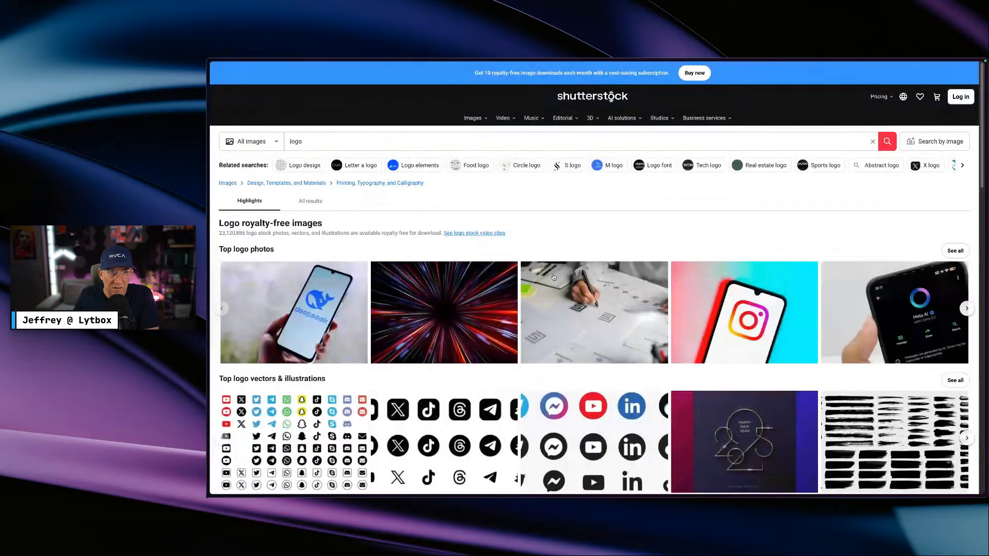
pyautogui.moveTo(208, 279)
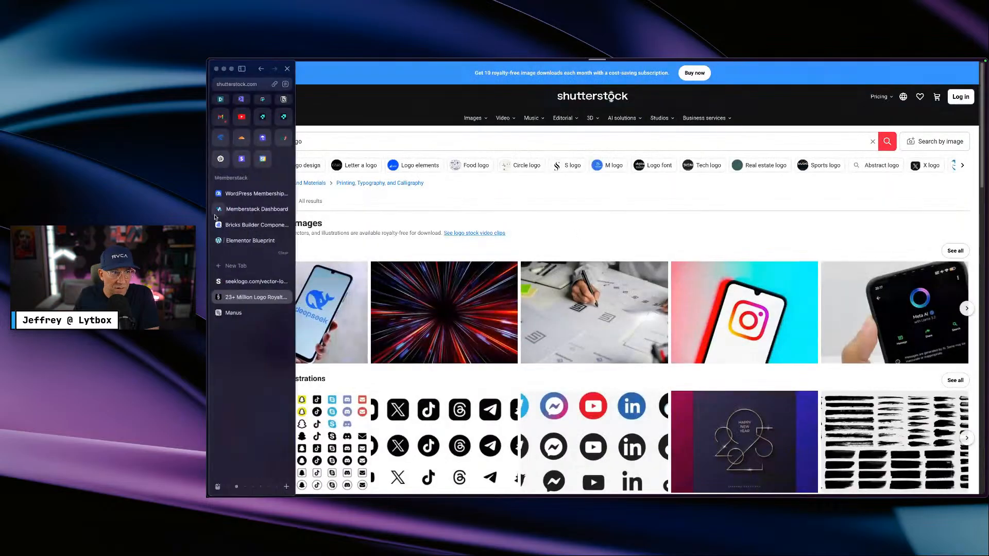
pyautogui.click(244, 282)
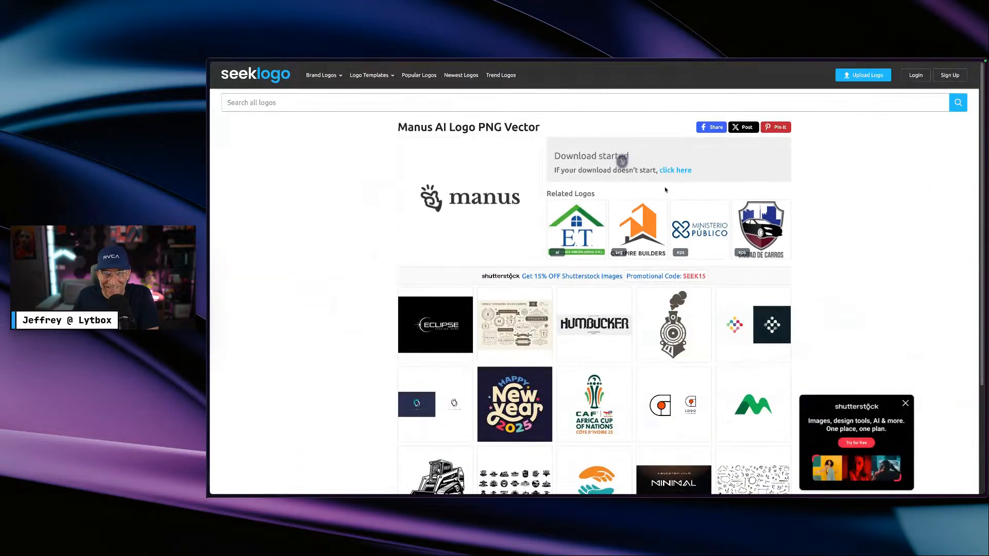
# - Extract Manus AI Vector Logo.zip in the Downloads folder and select manus-ai-seeklogo.svg
pyautogui.moveTo(449, 489)
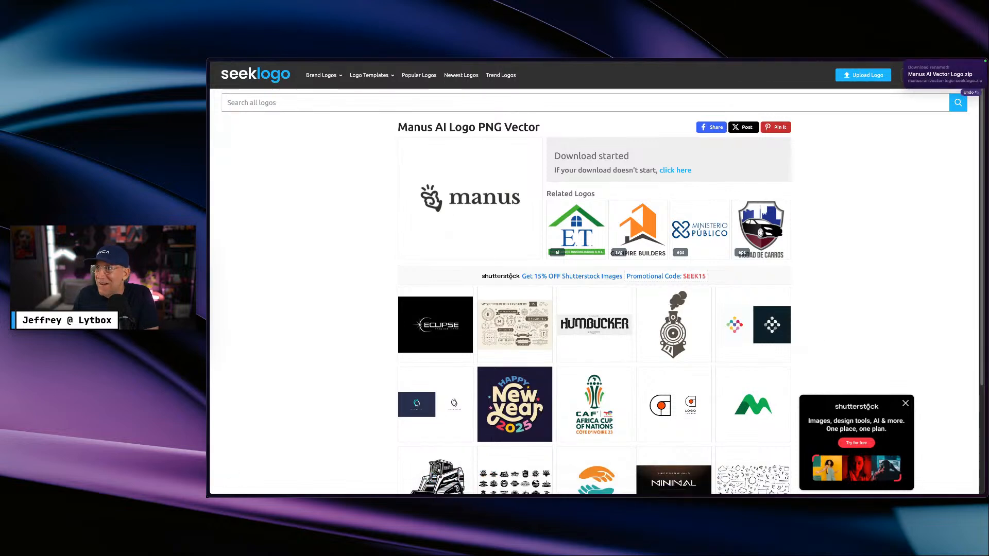
pyautogui.moveTo(988, 319); pyautogui.dragTo(715, 123)
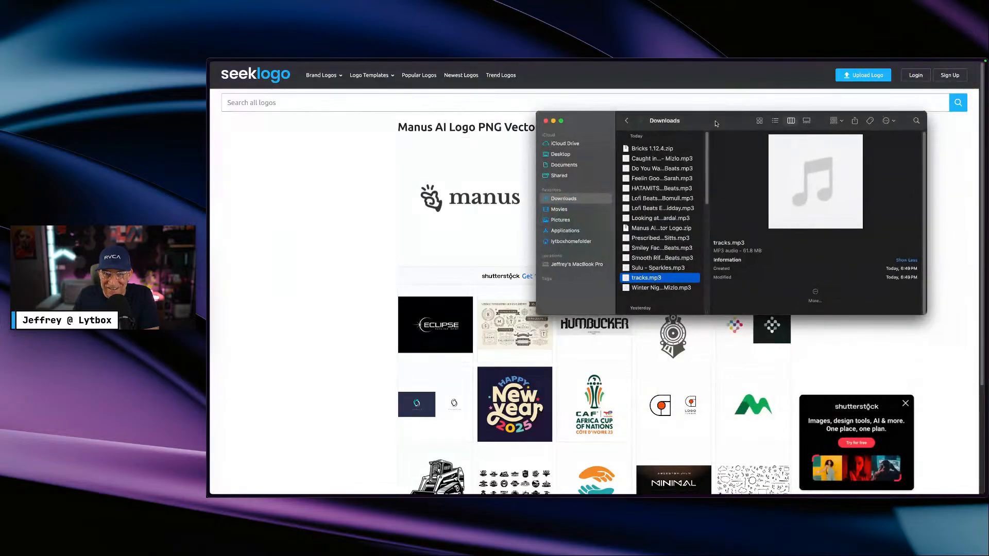
pyautogui.click(648, 230)
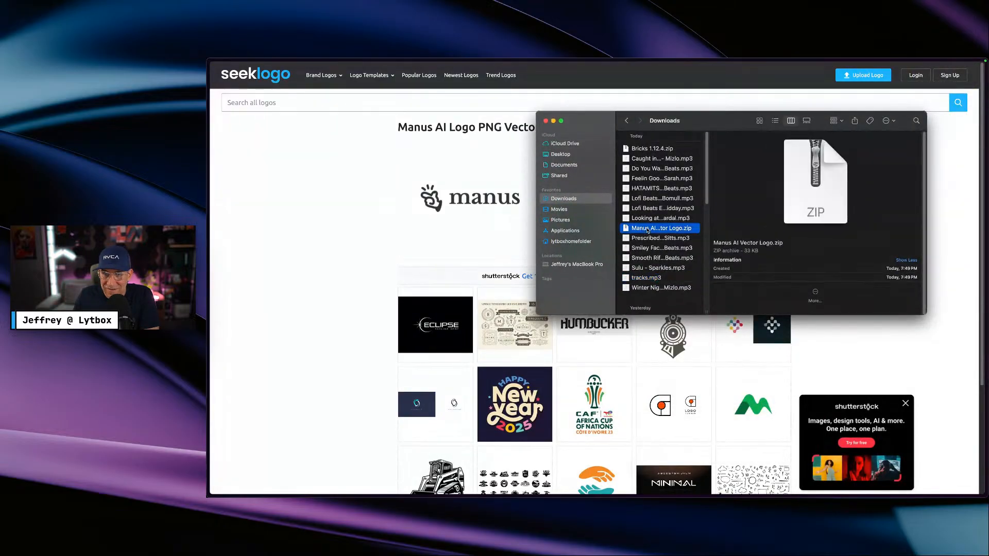
pyautogui.doubleClick(648, 229)
pyautogui.click(747, 149)
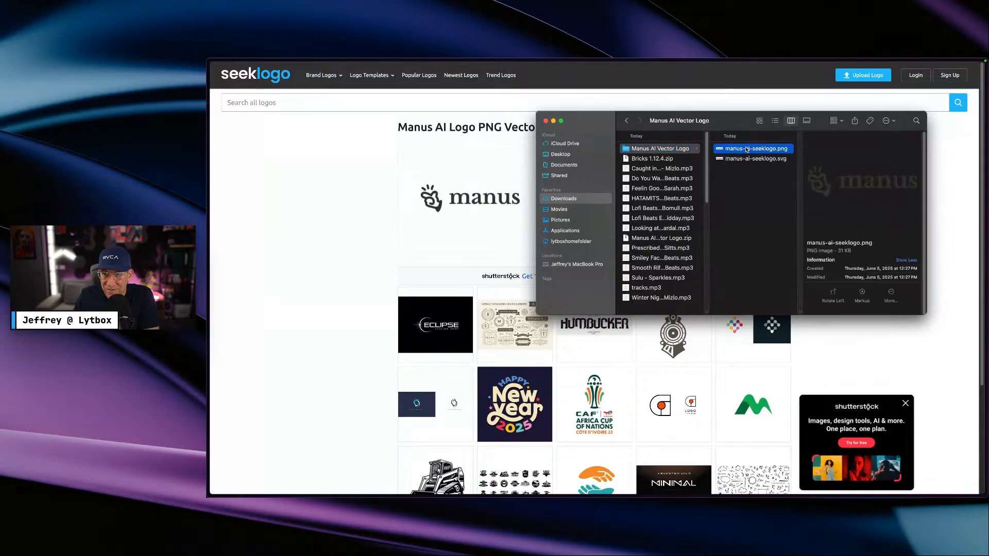
pyautogui.click(737, 160)
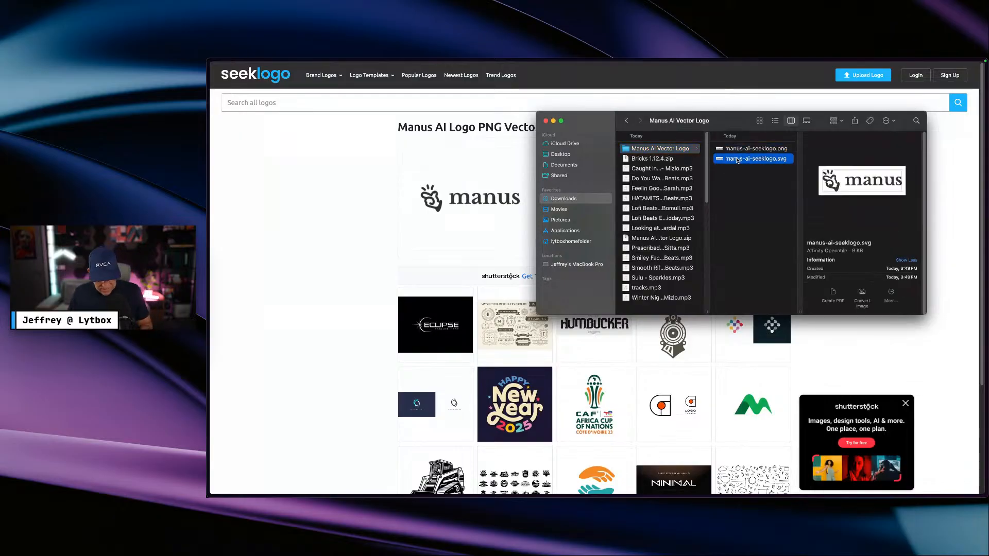
# - Bring manus-ai-seeklogo.svg from Finder into the Figma Desktop frame, placing it at the top beside the left guide
pyautogui.hotkey('ctrl', 'Up')
pyautogui.moveTo(764, 182); pyautogui.dragTo(526, 88)
pyautogui.click(526, 87)
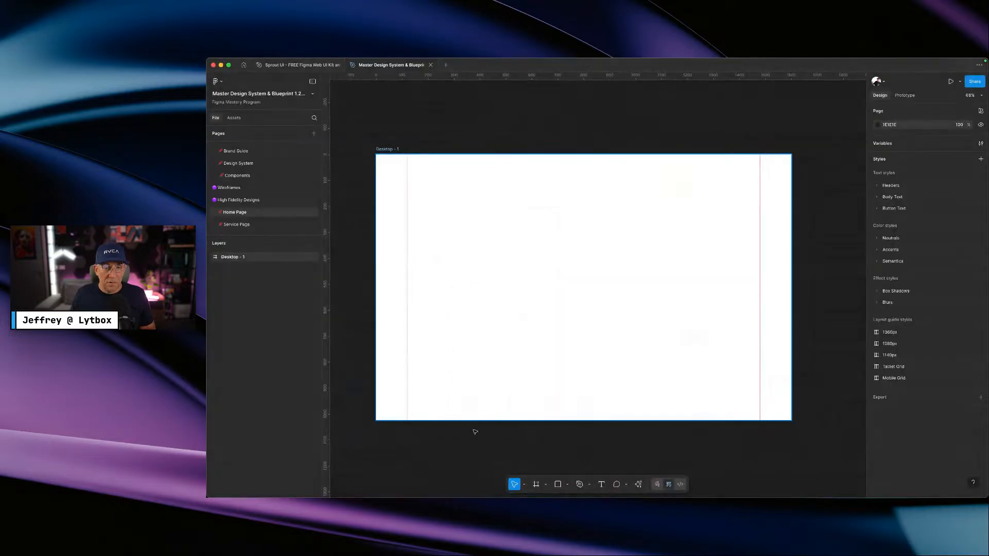
pyautogui.hotkey('ctrl', 'Up')
pyautogui.click(807, 205)
pyautogui.moveTo(747, 160); pyautogui.dragTo(428, 164)
pyautogui.click(471, 189)
pyautogui.click(487, 181)
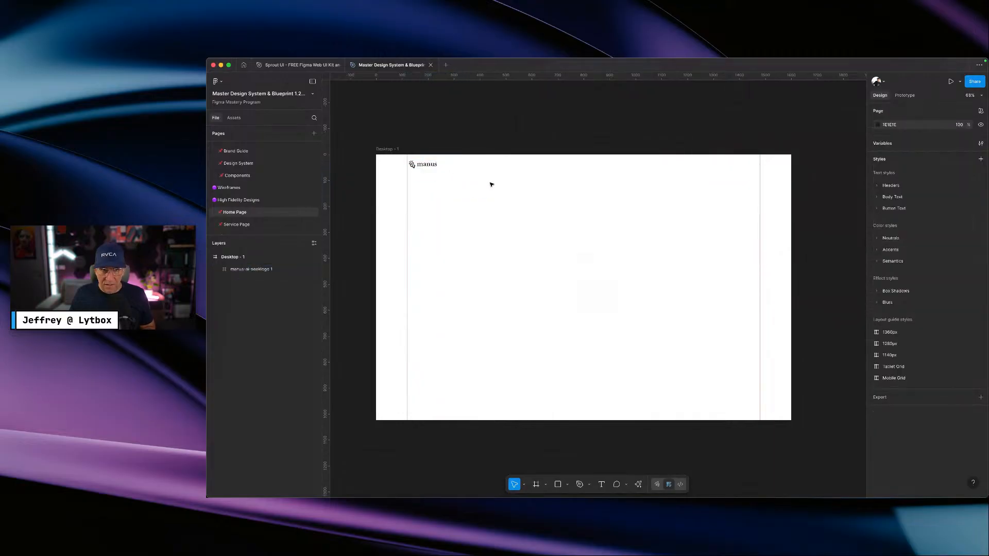
# - Switch to the browser and close the Seeklogo and Shutterstock pages to return to the Manus home page
pyautogui.hotkey('ctrl', 'Right')
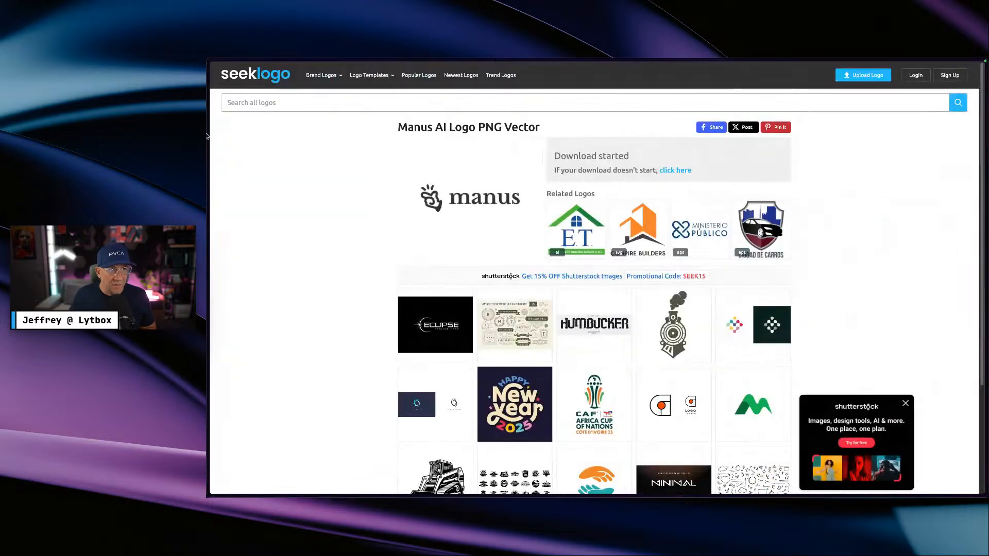
pyautogui.moveTo(207, 209)
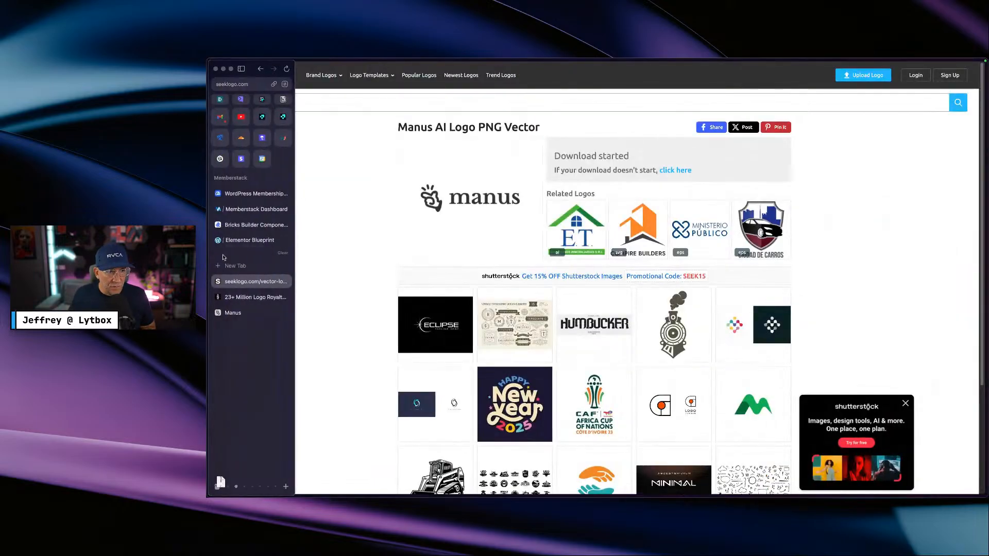
pyautogui.click(286, 281)
pyautogui.click(285, 281)
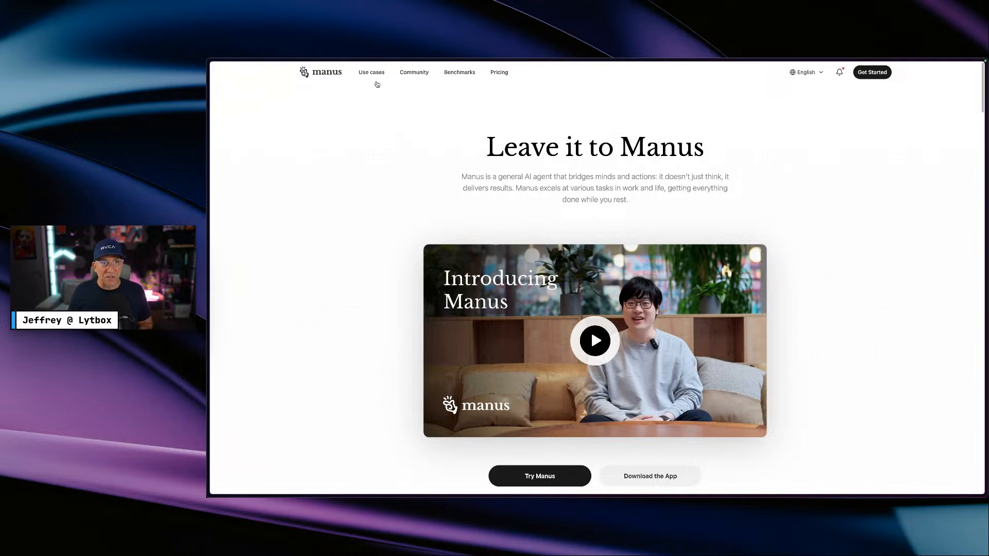
# - Return to the Figma file and add a "Use Cases" text to the Desktop frame, below and to the right of the logo
pyautogui.hotkey('ctrl', 'Left')
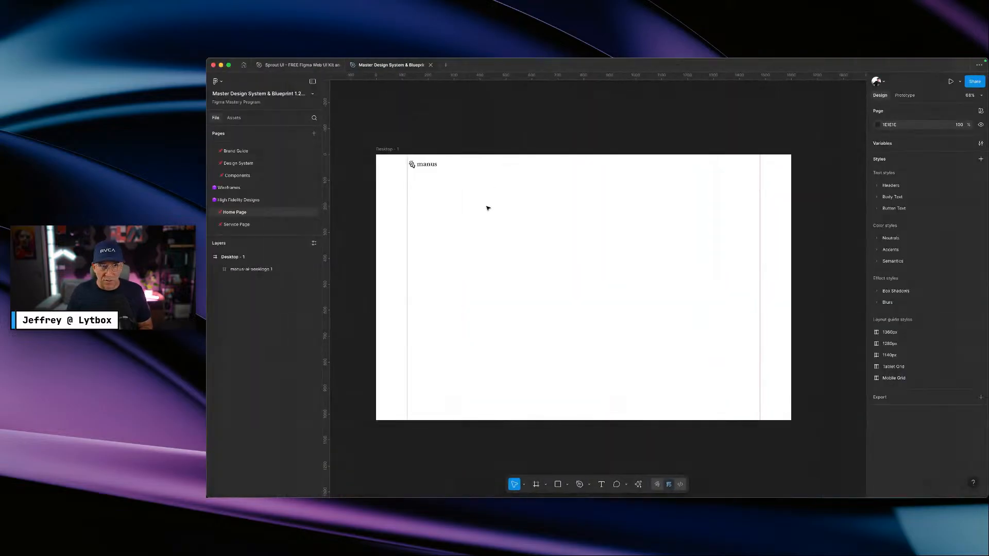
pyautogui.press('t')
pyautogui.click(486, 196)
pyautogui.write('Use Cases')
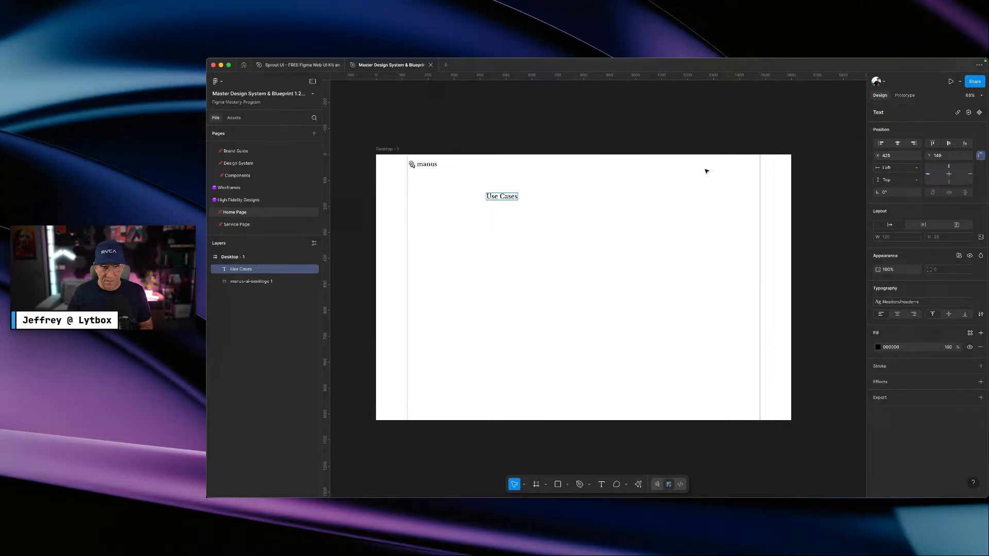
# - Duplicate the "Use Cases" text three times in an evenly spaced horizontal row
pyautogui.press('Escape')
pyautogui.moveTo(513, 197); pyautogui.dragTo(552, 198)
pyautogui.press('super+d')
pyautogui.press('super+d')
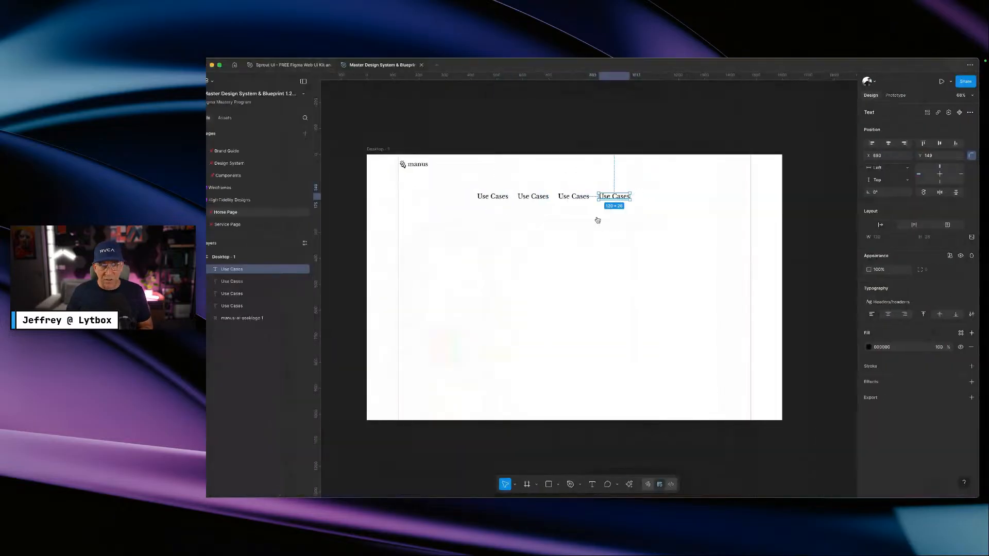
# - Change the second text in the row to "Community" and the third to "Benchmarks"
pyautogui.click(553, 200)
pyautogui.doubleClick(554, 200)
pyautogui.write('Community')
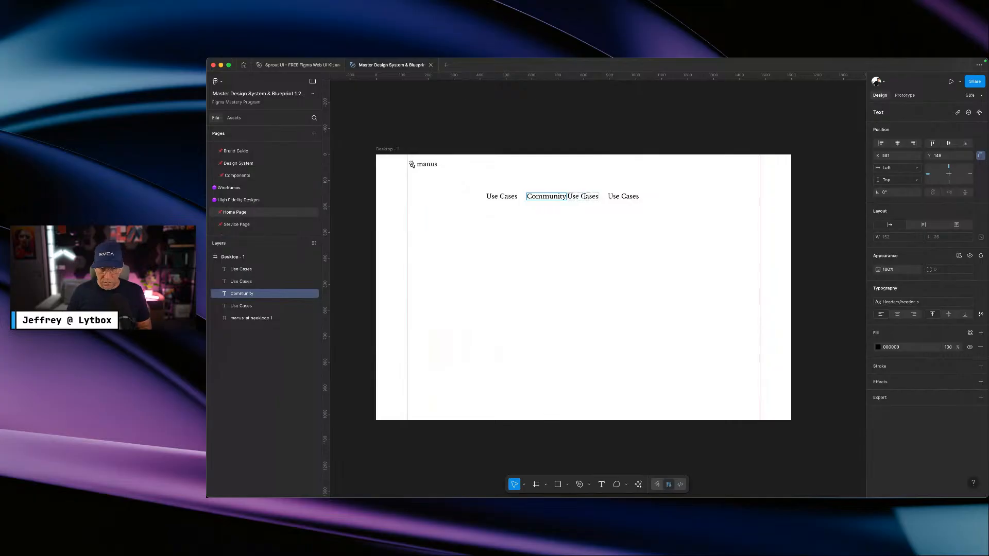
pyautogui.click(584, 197)
pyautogui.press('Return')
pyautogui.write('Benchmarks')
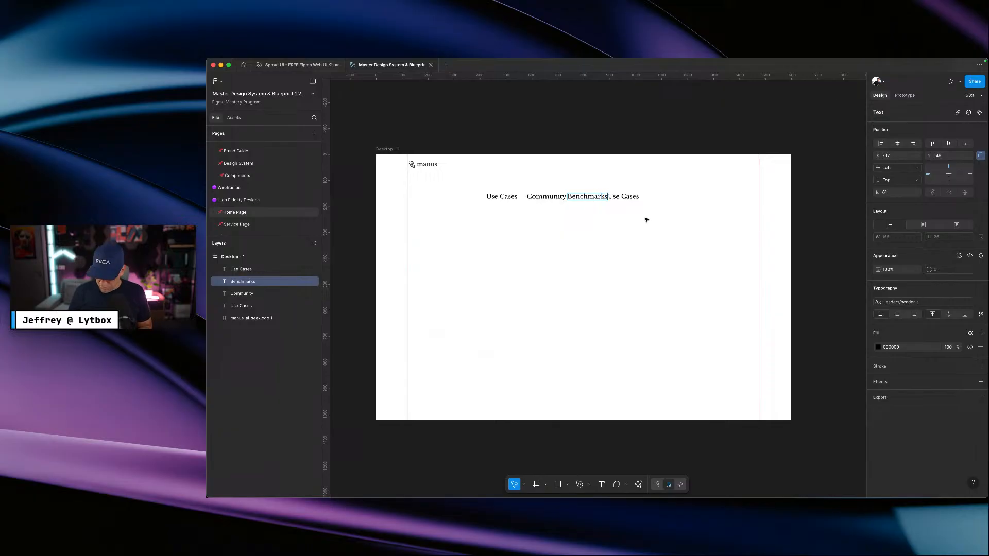
# - Check the navigation labels on the Manus home page, and change the fourth text in Figma to "Pricing"
pyautogui.hotkey('ctrl', 'Right')
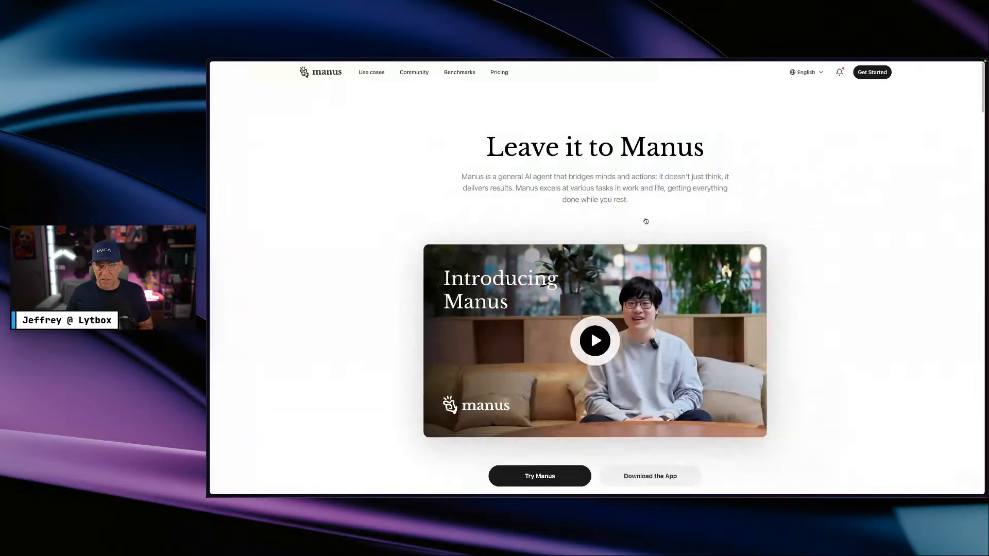
pyautogui.hotkey('ctrl', 'Left')
pyautogui.doubleClick(638, 198)
pyautogui.write('Pric')
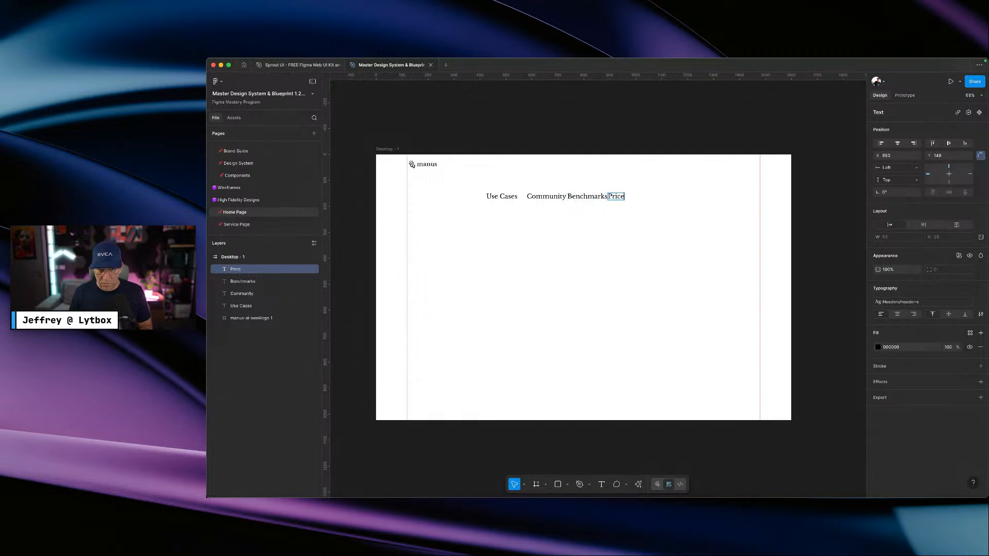
pyautogui.write('ing')
pyautogui.press('Escape')
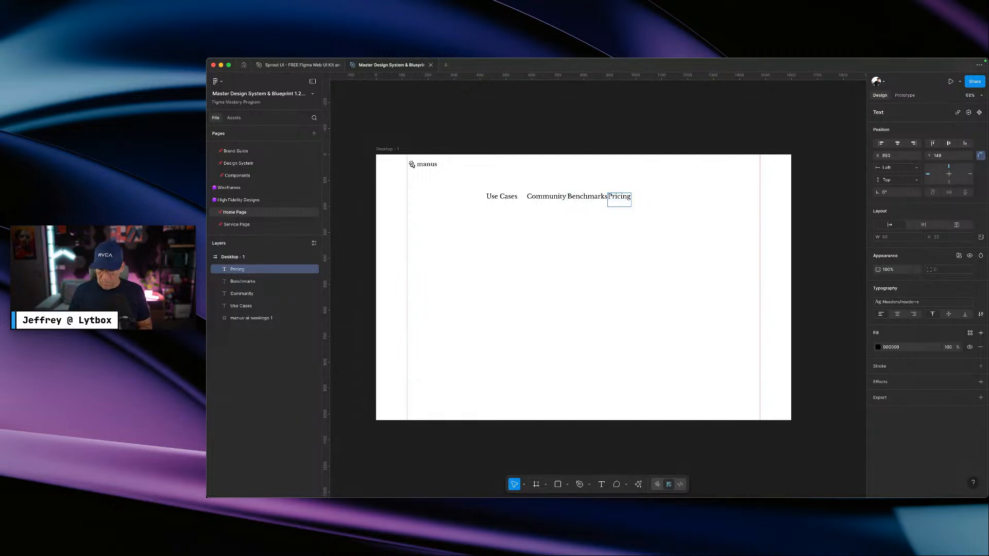
# - Apply the button-text-s text style to all four navigation texts, using the Manus page header as reference
pyautogui.moveTo(653, 213); pyautogui.dragTo(470, 182)
pyautogui.click(931, 315)
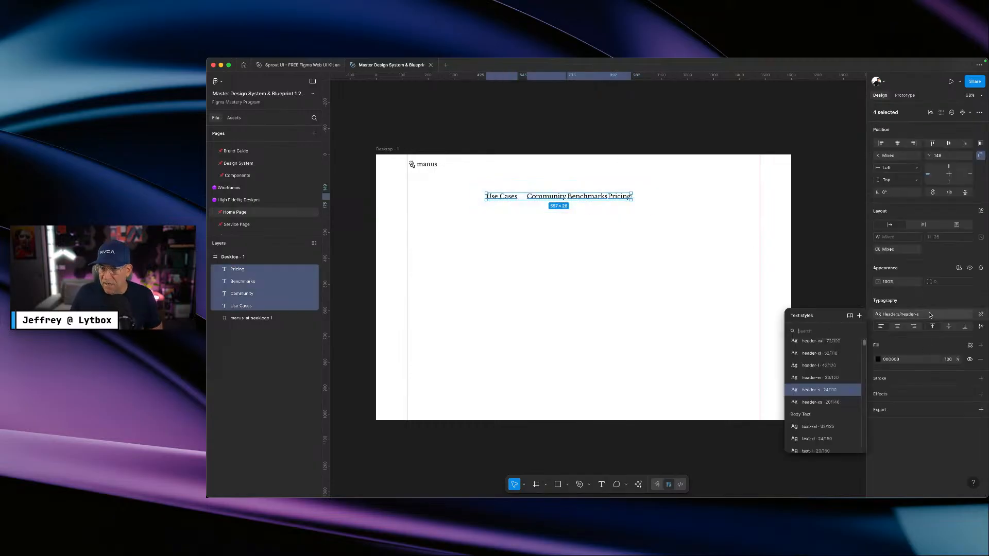
pyautogui.scroll(-2, 819, 381)
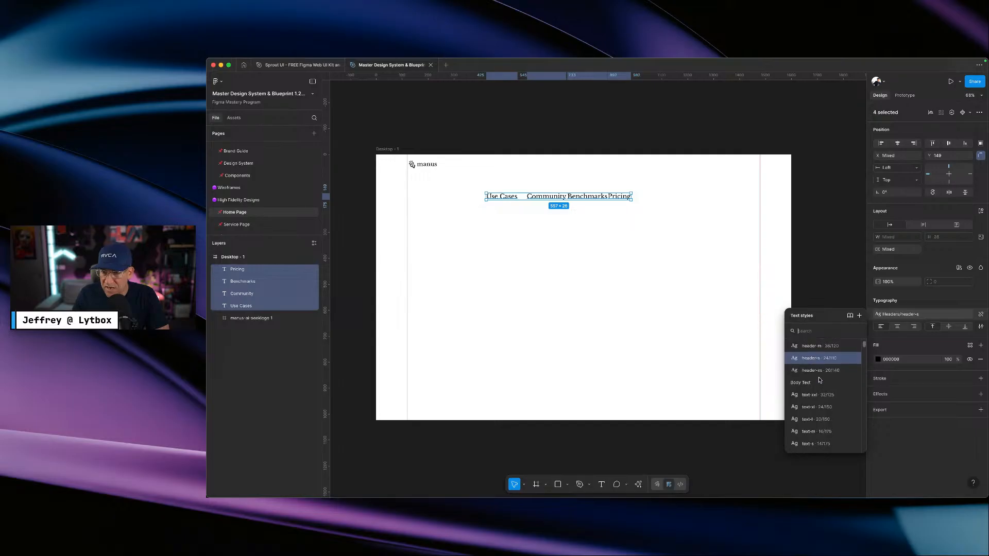
pyautogui.scroll(-5, 820, 380)
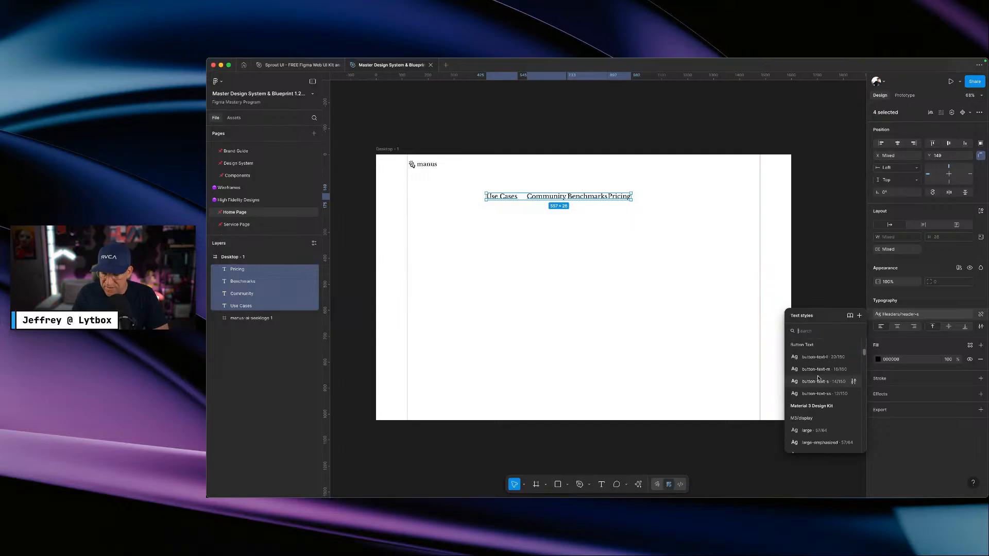
pyautogui.hotkey('ctrl', 'Right')
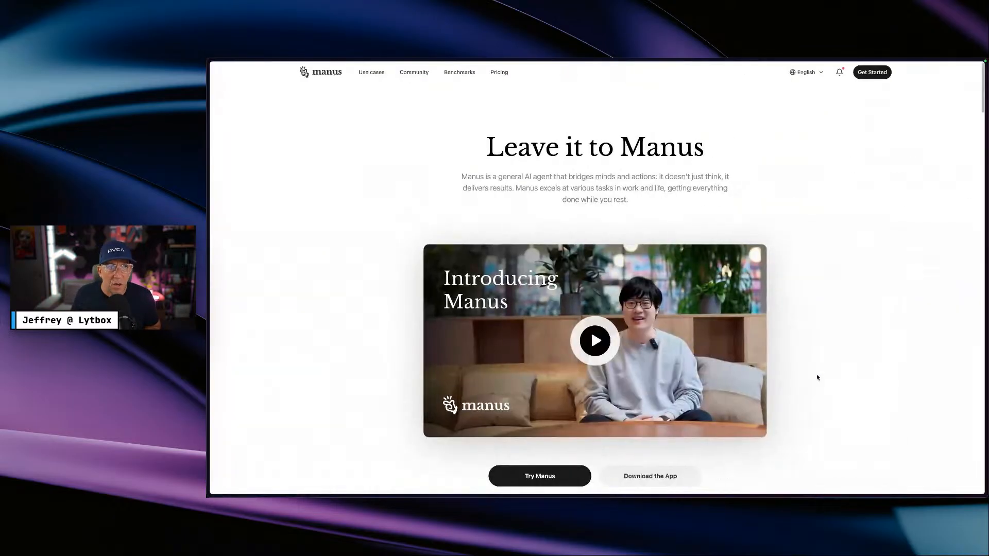
pyautogui.hotkey('ctrl', 'Right')
pyautogui.hotkey('ctrl', 'Left')
pyautogui.hotkey('ctrl', 'Left')
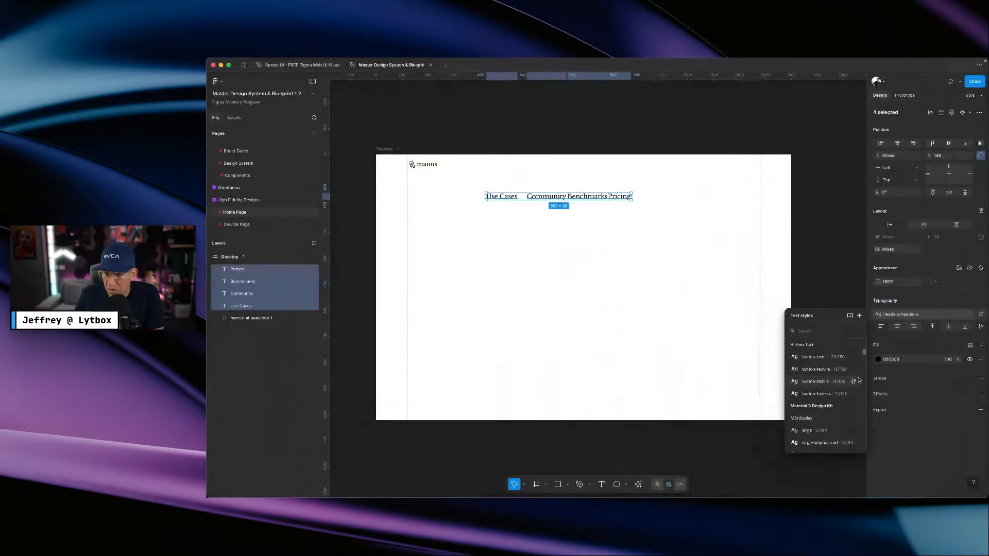
pyautogui.scroll(-1, 835, 382)
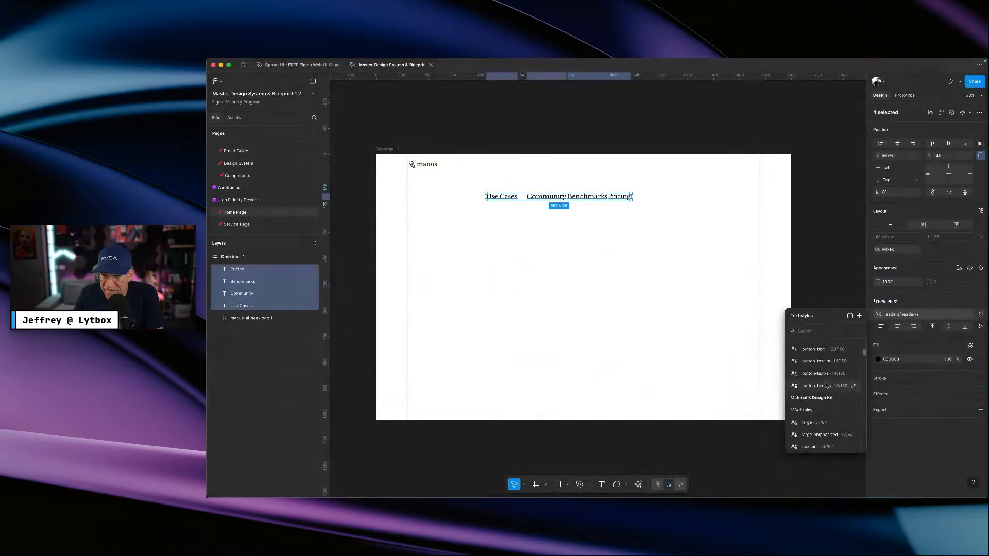
pyautogui.click(824, 375)
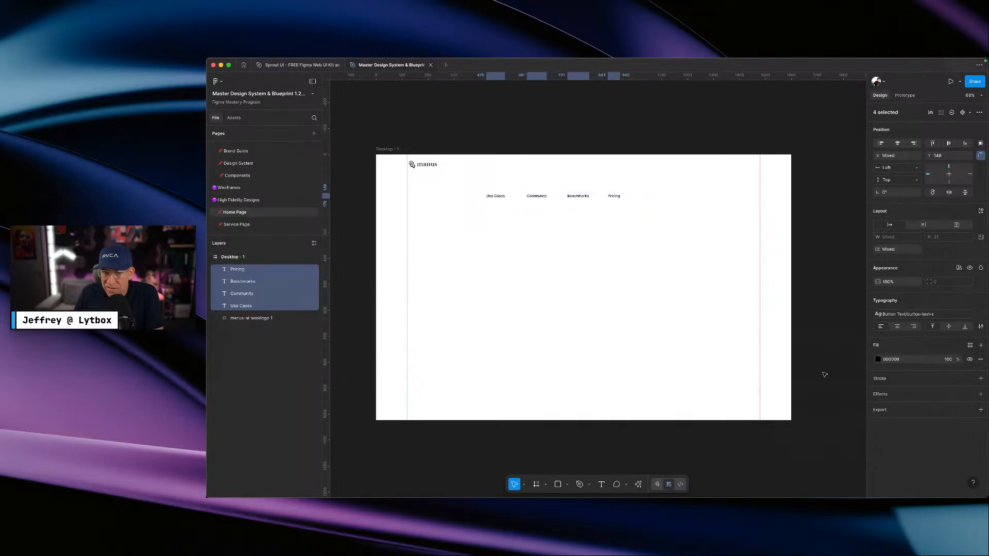
pyautogui.click(628, 249)
# - Switch to the Manus home page in the browser and start the Hoverify Inspector
pyautogui.scroll(5, 599, 237)
pyautogui.scroll(-4, 600, 237)
pyautogui.moveTo(585, 246); pyautogui.dragTo(591, 247)
pyautogui.hotkey('ctrl', 'Right')
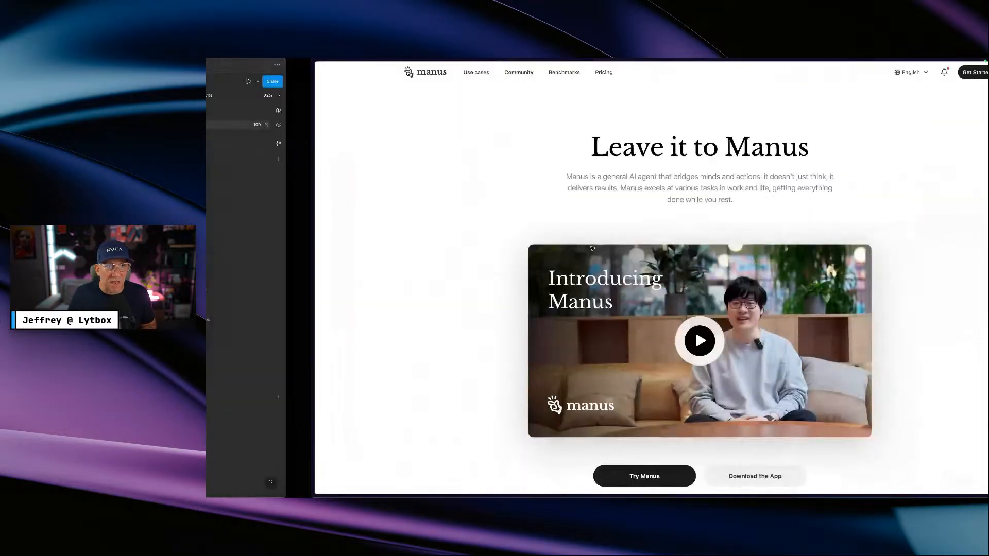
pyautogui.rightClick(373, 73)
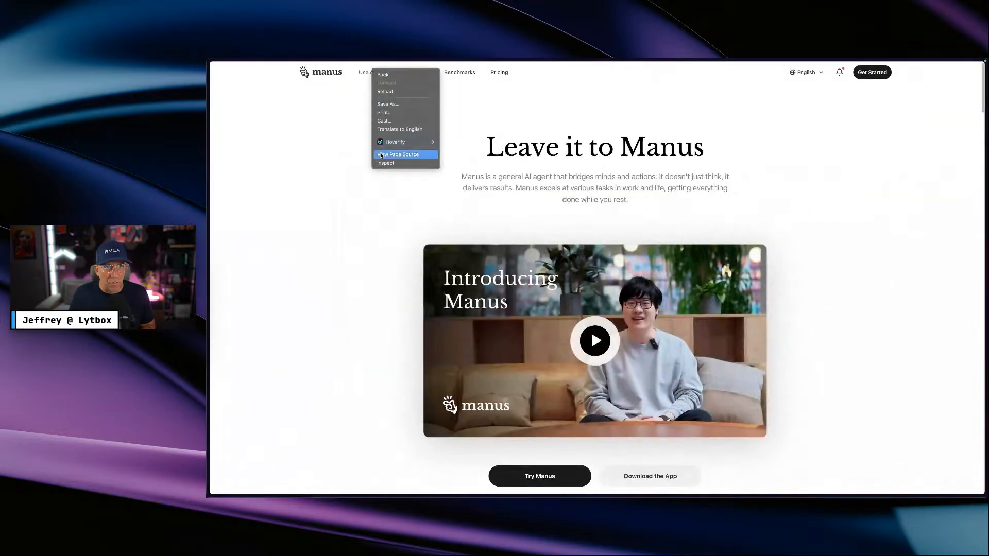
pyautogui.moveTo(406, 142)
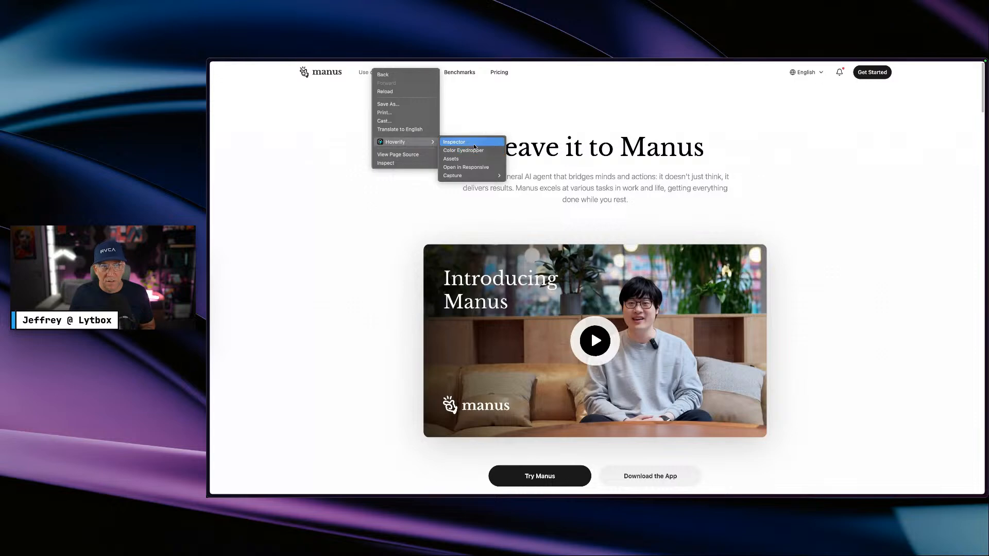
pyautogui.click(480, 147)
pyautogui.rightClick(375, 73)
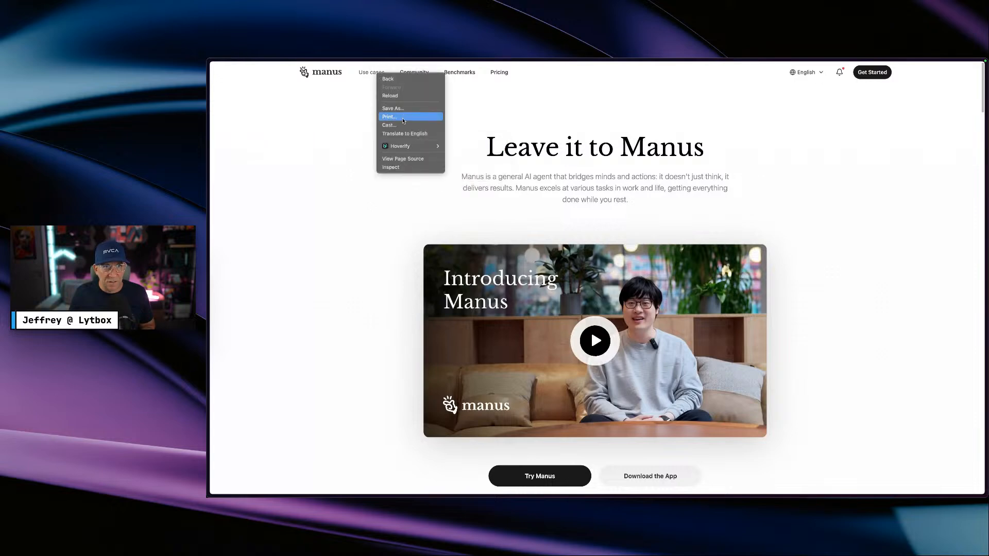
pyautogui.moveTo(400, 147)
pyautogui.click(466, 148)
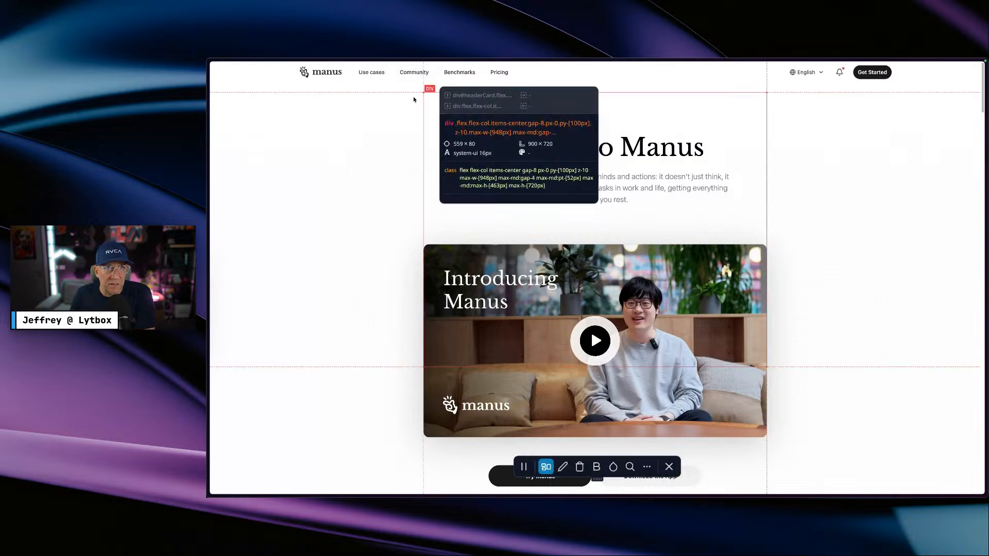
# - Inspect the "Use cases" header link and examine its typography settings, including font size, weight, line height and color
pyautogui.click(380, 76)
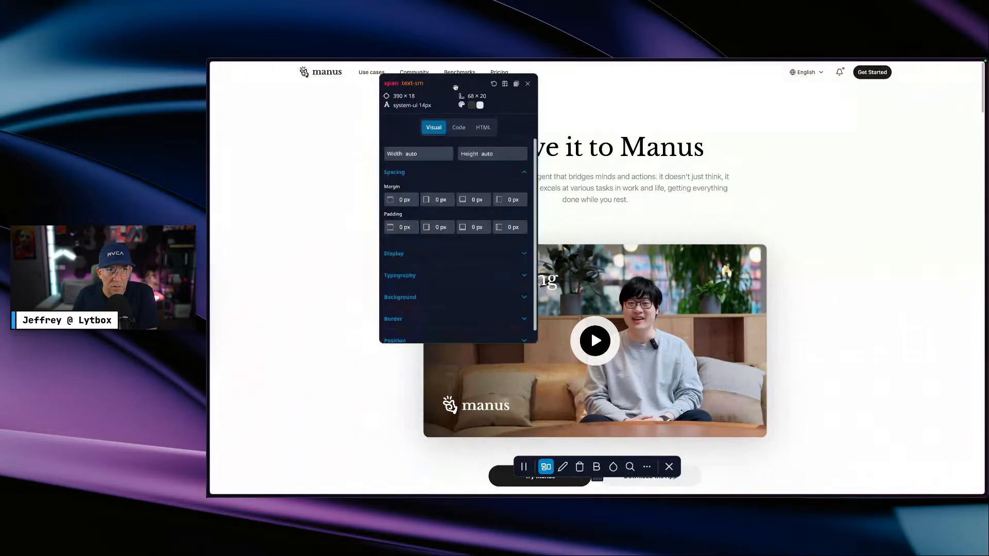
pyautogui.moveTo(462, 85); pyautogui.dragTo(635, 93)
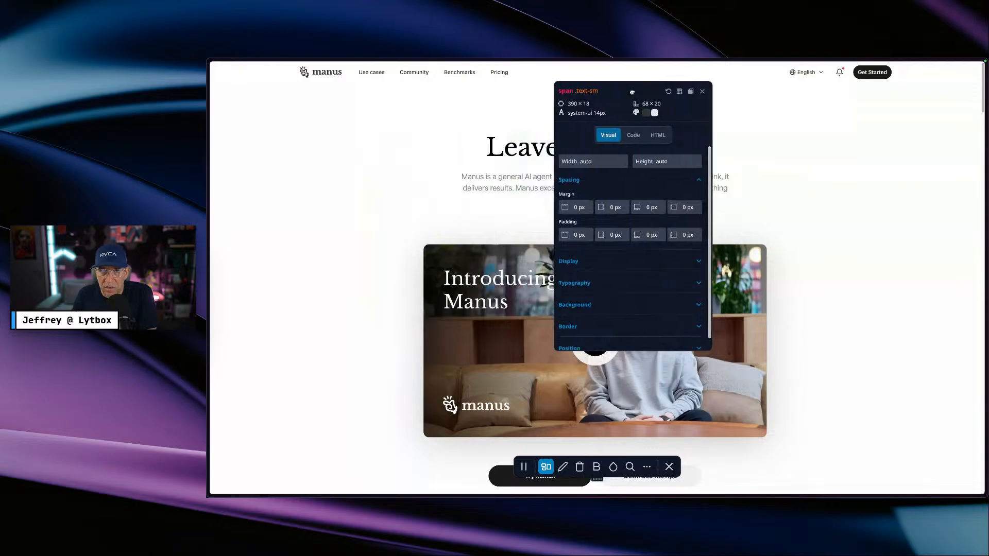
pyautogui.click(611, 286)
pyautogui.scroll(-3, 610, 284)
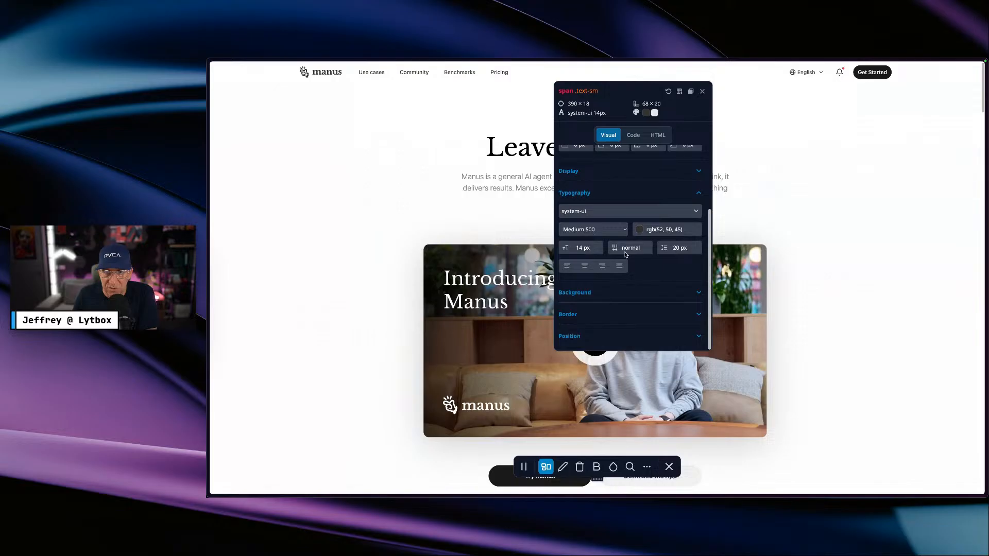
pyautogui.doubleClick(674, 249)
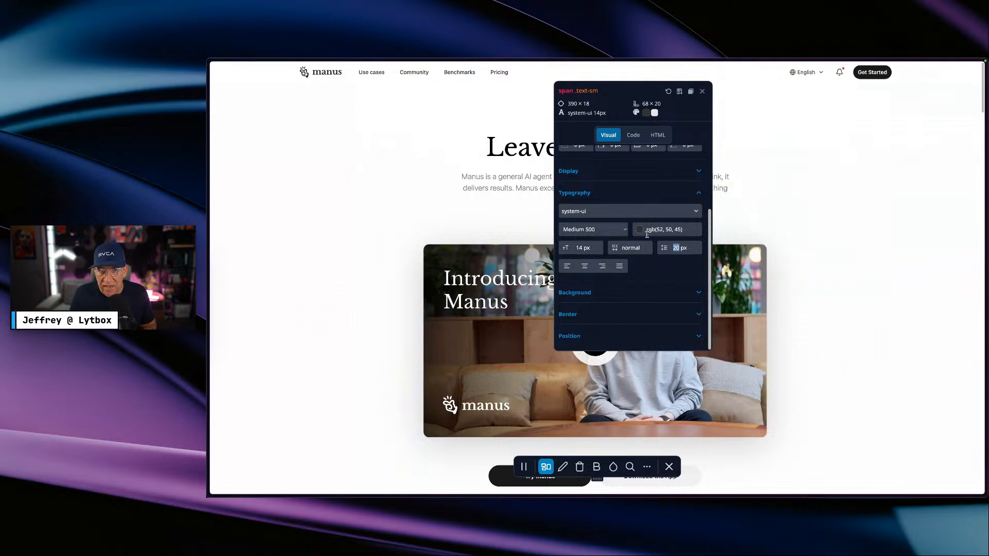
pyautogui.moveTo(647, 232); pyautogui.dragTo(695, 230)
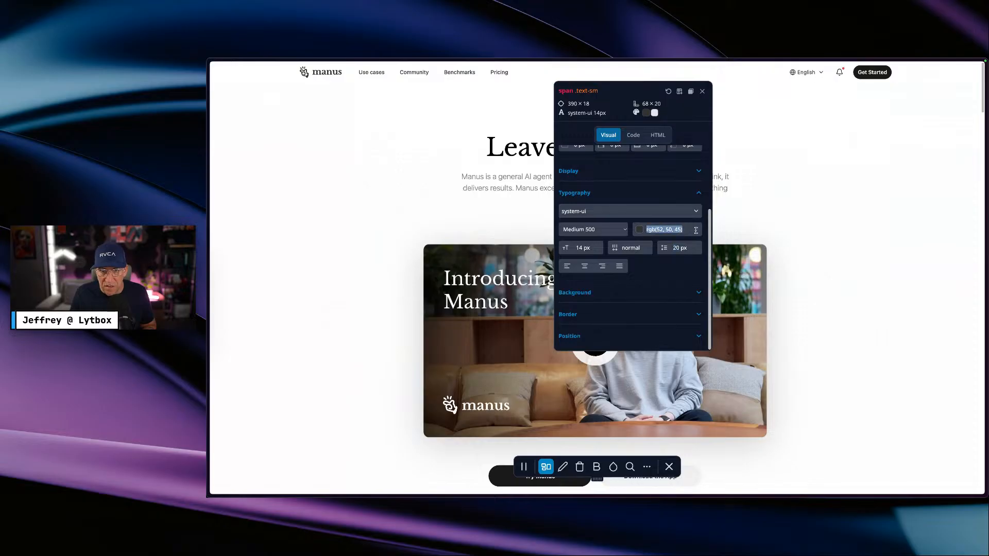
# - Return to the Figma file and examine the button-text-s values in the Typography variables
pyautogui.hotkey('ctrl', 'Left')
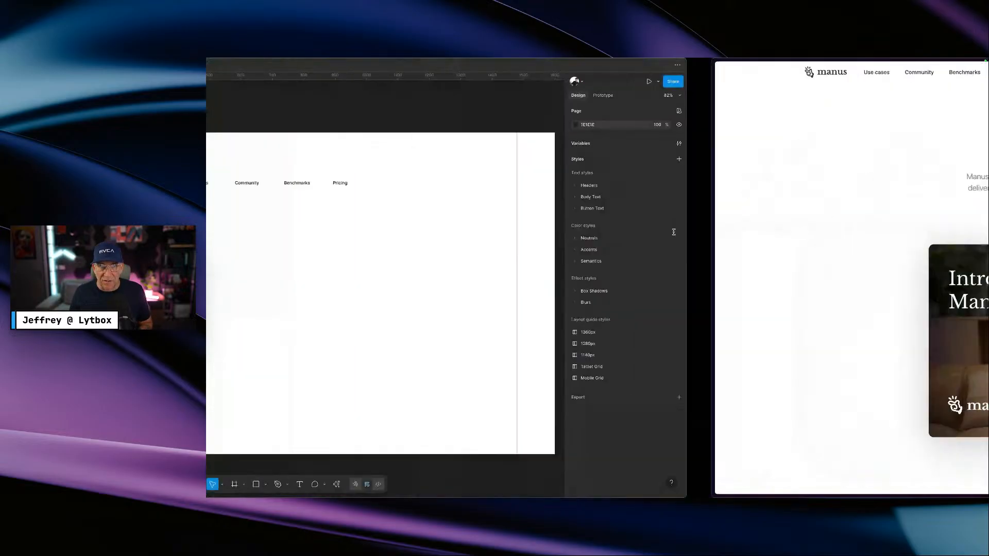
pyautogui.moveTo(674, 188); pyautogui.dragTo(477, 174)
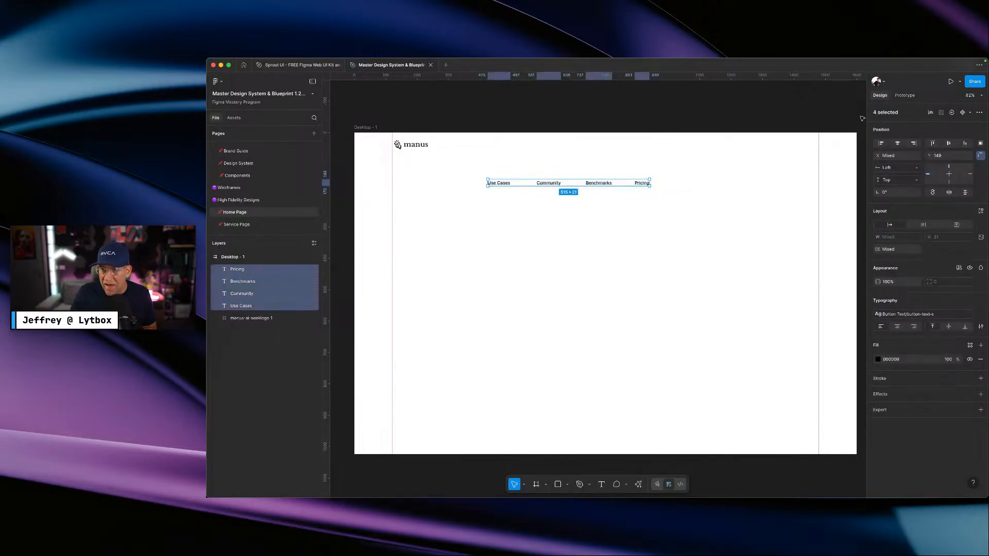
pyautogui.click(862, 119)
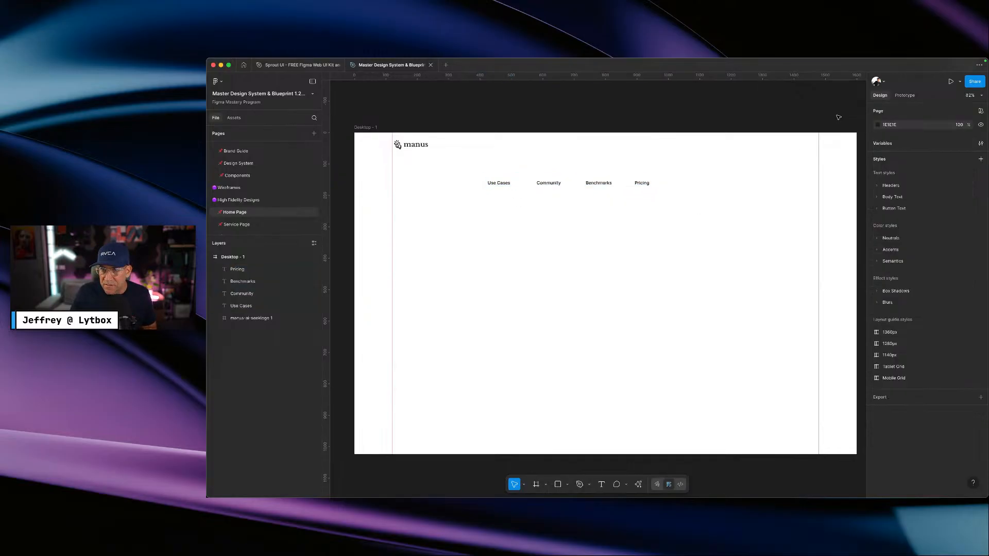
pyautogui.click(980, 144)
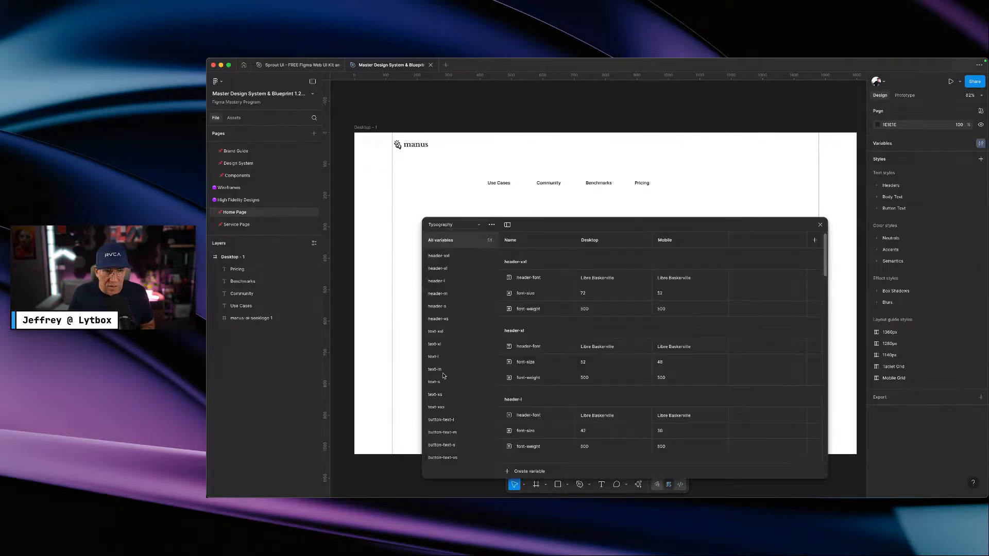
pyautogui.click(443, 445)
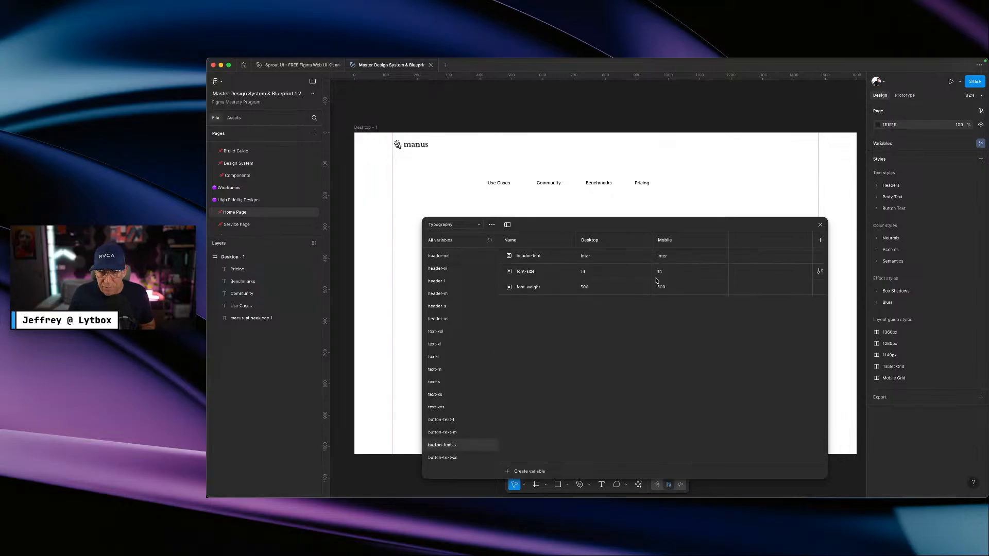
pyautogui.click(820, 225)
# - Apply the neutral-700 color style to the fill of the four navigation texts
pyautogui.moveTo(688, 211); pyautogui.dragTo(457, 176)
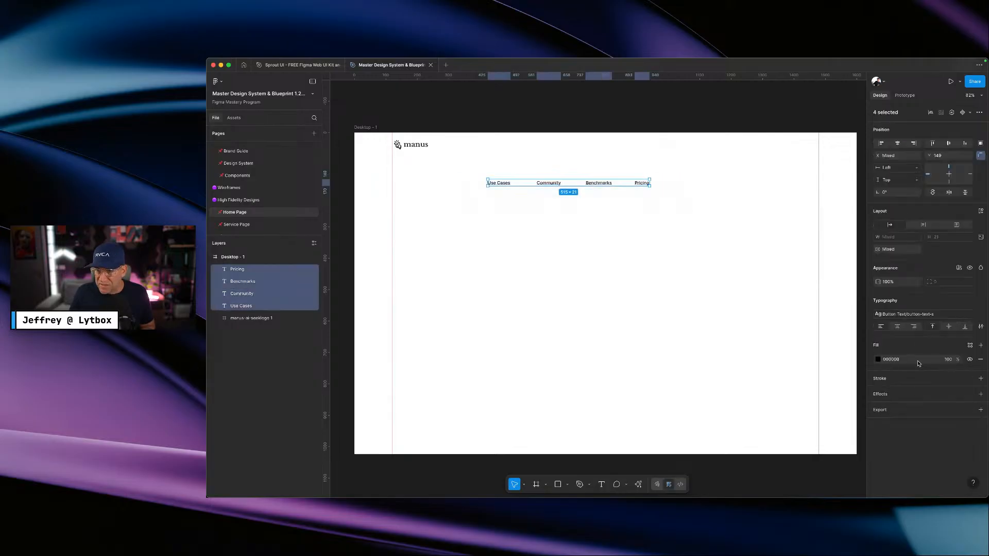
pyautogui.click(971, 345)
pyautogui.scroll(-6, 816, 384)
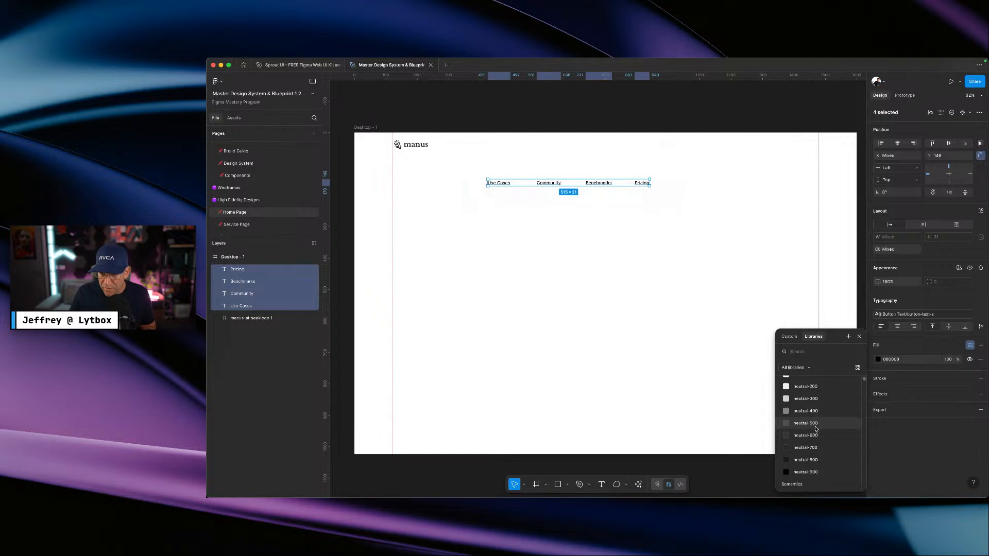
pyautogui.scroll(-1, 811, 437)
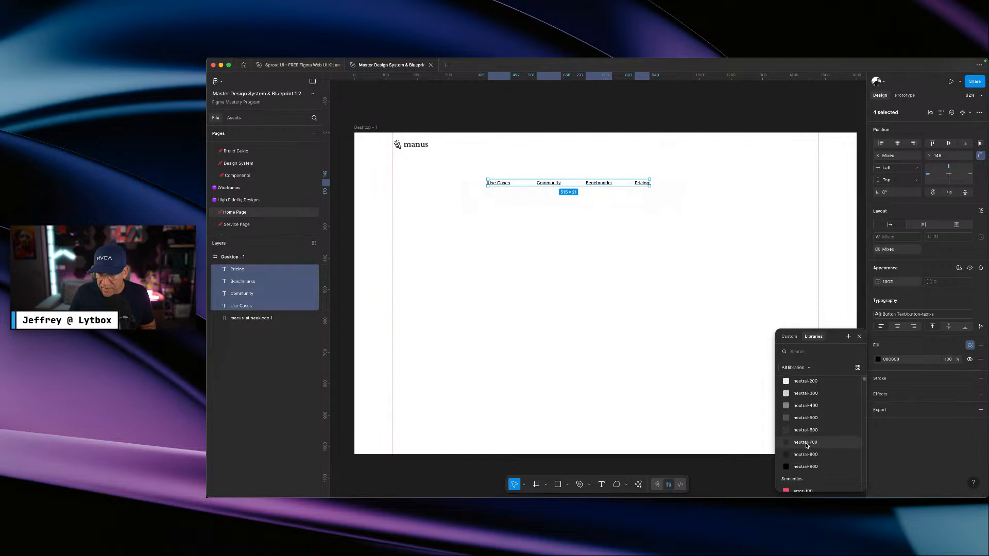
pyautogui.click(807, 443)
pyautogui.click(587, 225)
# - Set the fill of the four navigation texts to the neutral-800 color style
pyautogui.moveTo(688, 212); pyautogui.dragTo(486, 173)
pyautogui.click(879, 359)
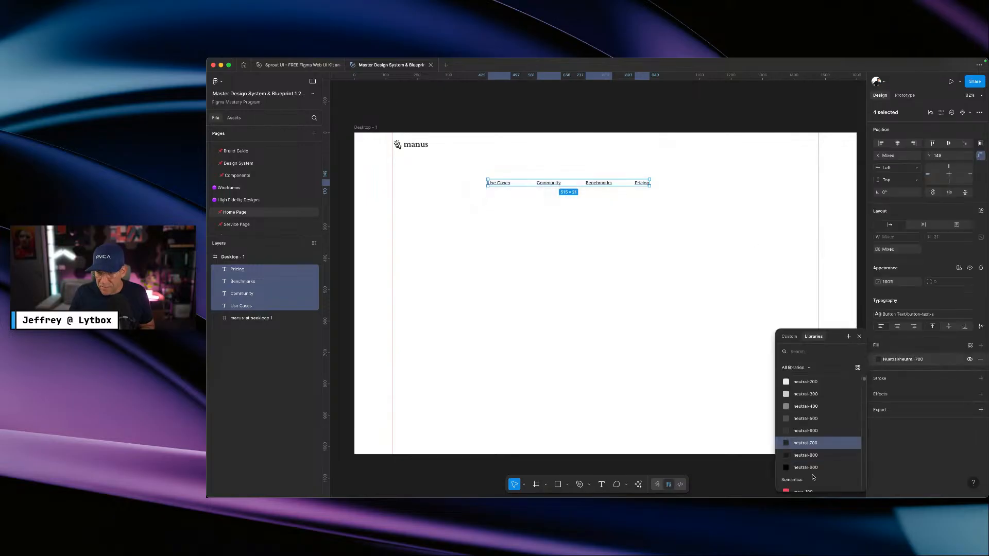
pyautogui.click(802, 456)
pyautogui.click(620, 236)
# - Move the four navigation texts up beside the manus logo, vertically in line with it
pyautogui.moveTo(677, 203); pyautogui.dragTo(568, 186)
pyautogui.moveTo(496, 186); pyautogui.dragTo(459, 147)
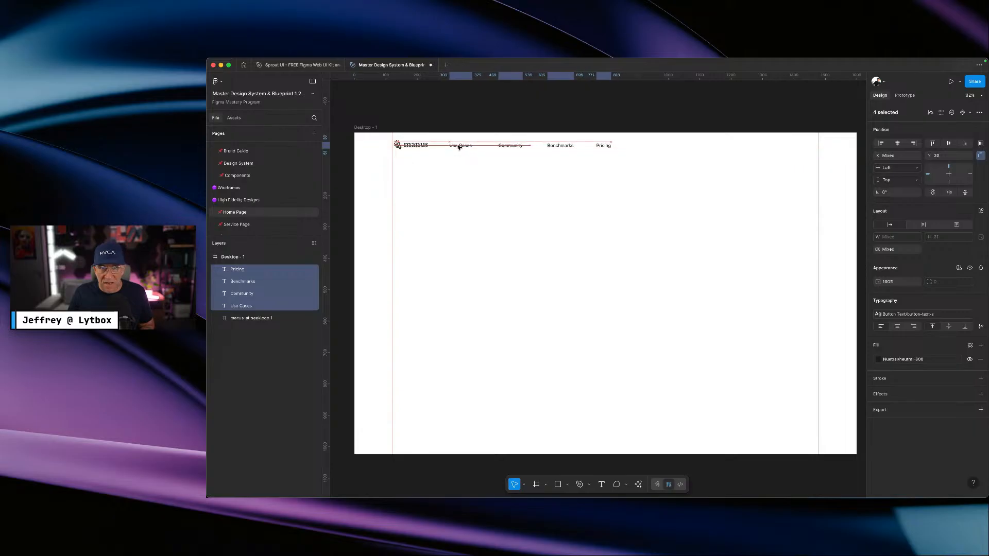
pyautogui.click(665, 196)
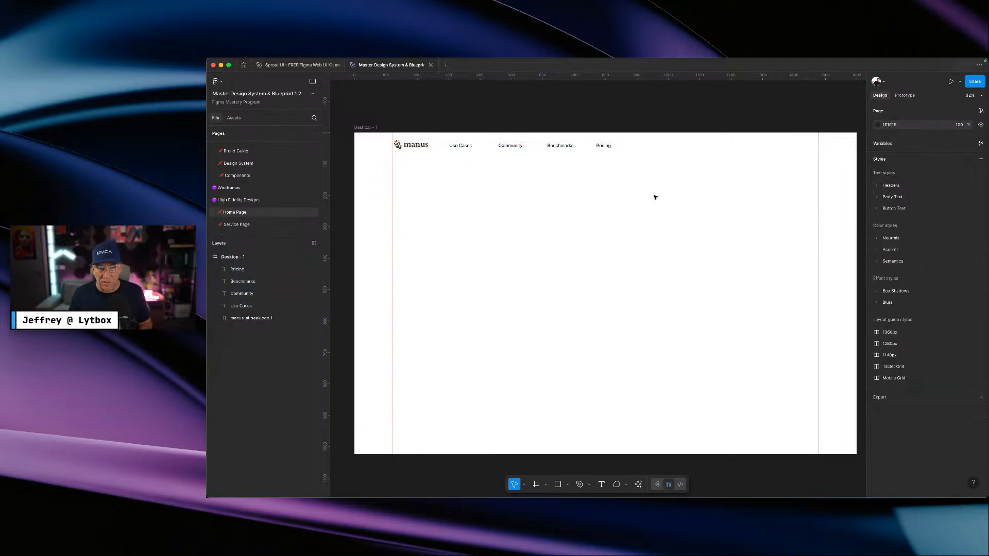
# - Check the Manus website header, then add the text English to the Desktop - 1 frame below the navigation in Figma
pyautogui.hotkey('ctrl', 'Right')
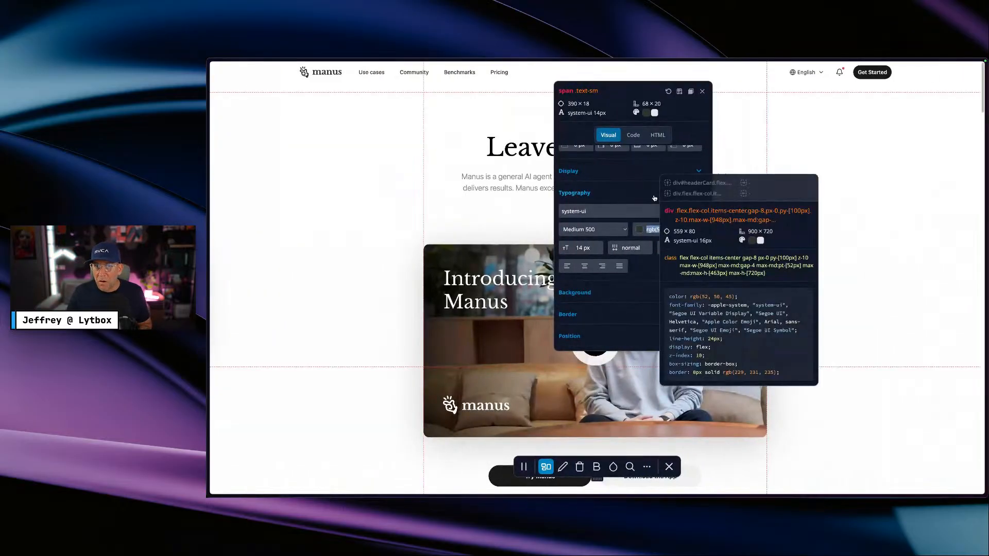
pyautogui.press('Escape')
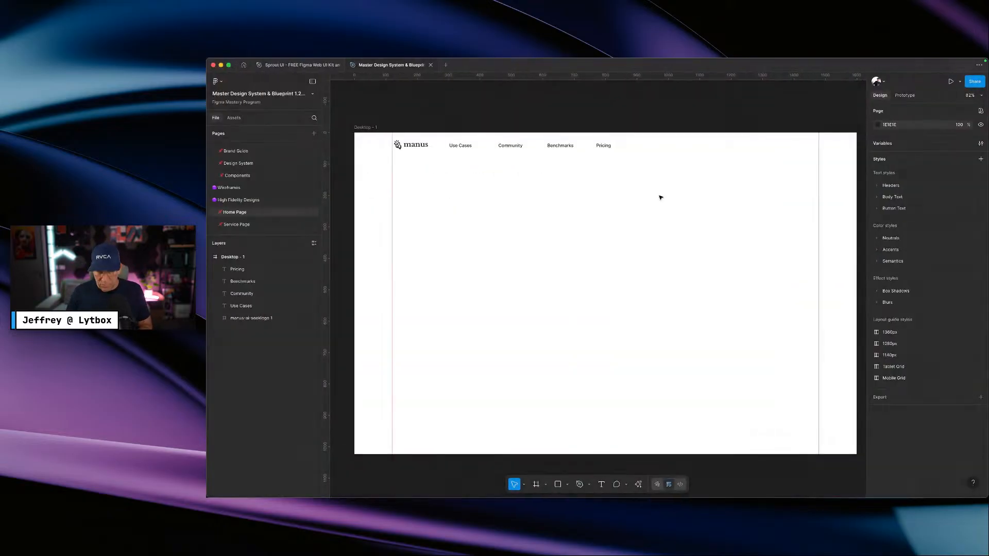
pyautogui.press('t')
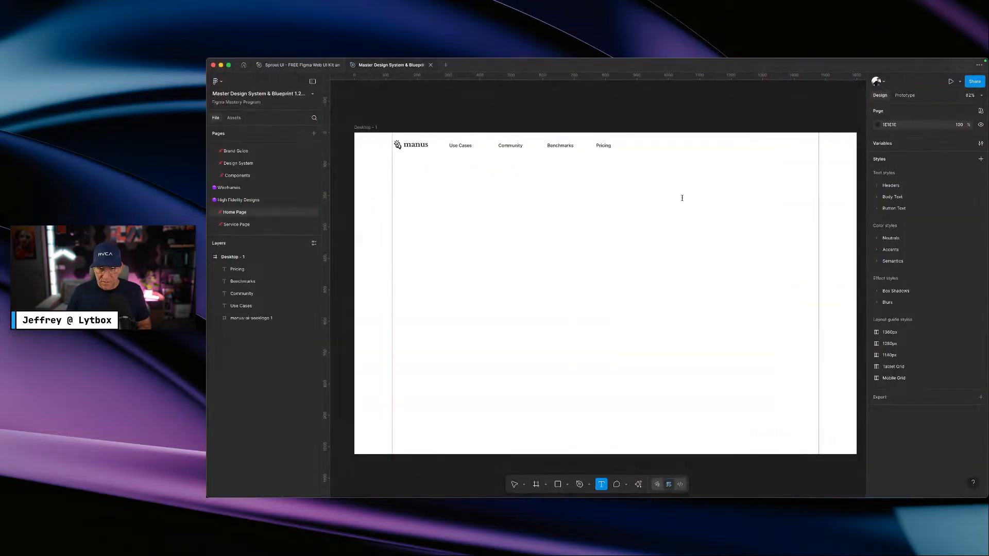
pyautogui.click(660, 198)
pyautogui.write('F')
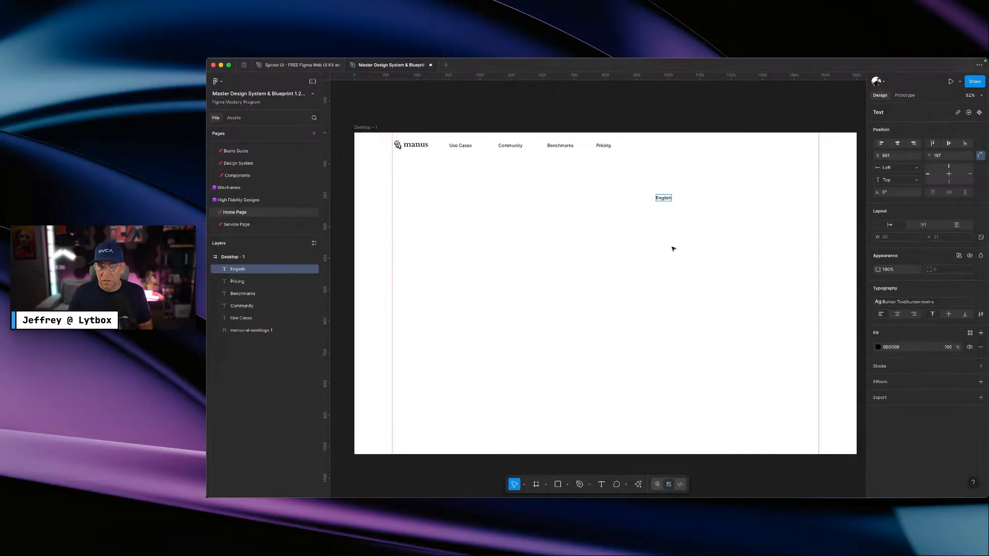
pyautogui.press('Escape')
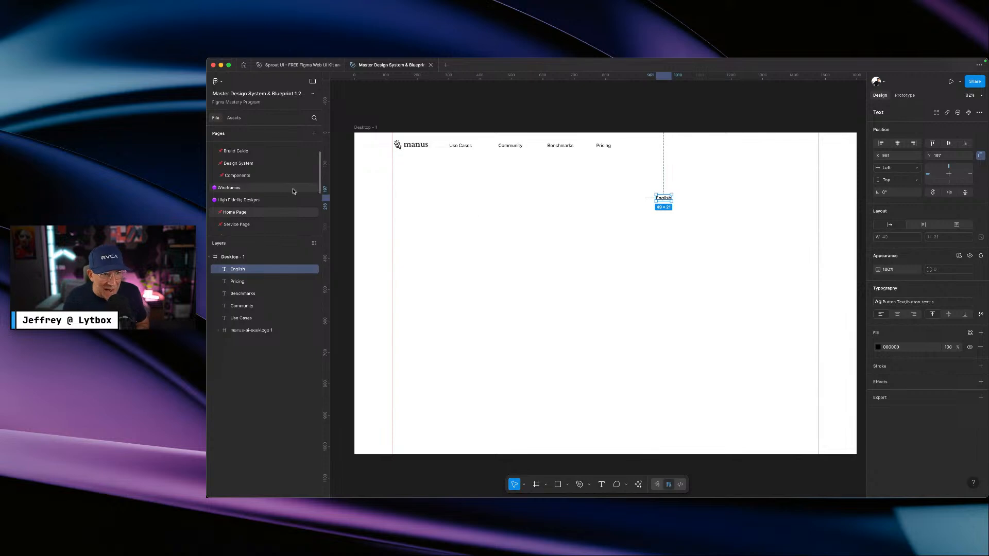
# - Switch to the Sprout UI kit file and look over its cover page
pyautogui.click(298, 65)
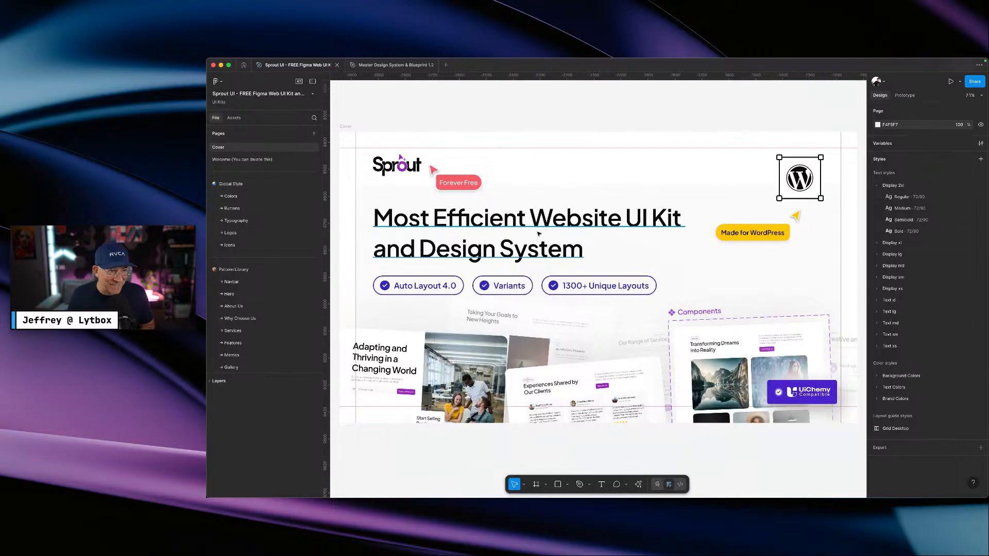
pyautogui.scroll(-3, 541, 230)
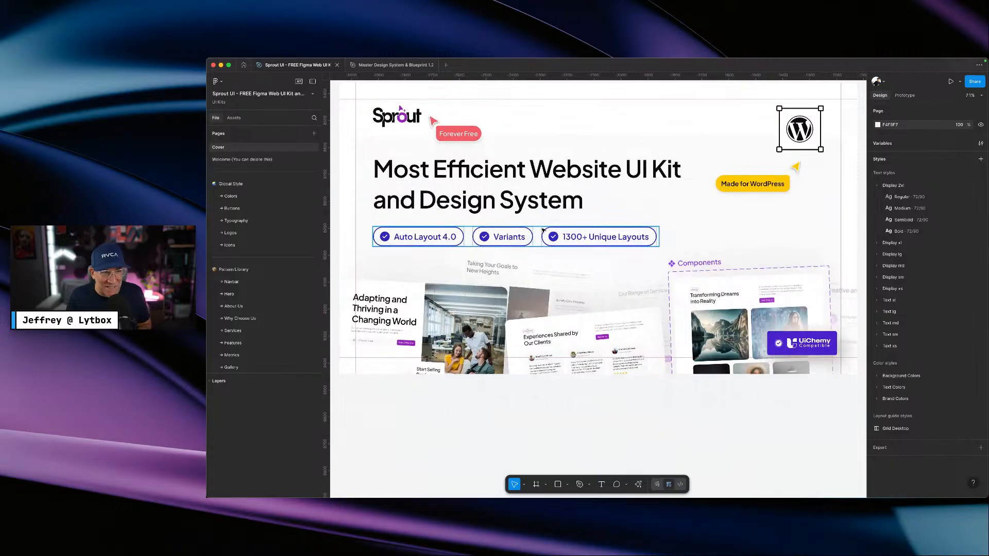
pyautogui.scroll(-2, 543, 229)
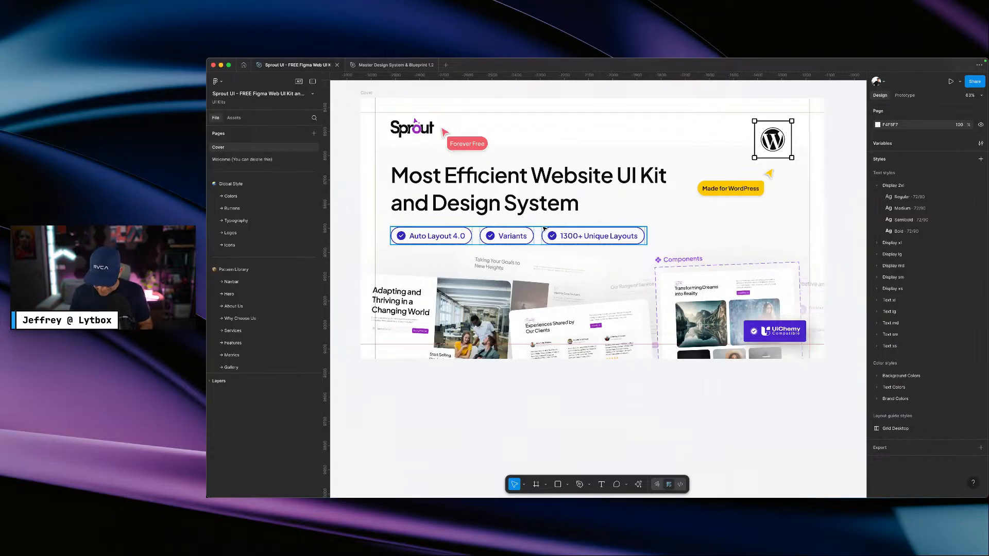
# - Switch to the browser, open ui8.net in a new tab and log in to the site
pyautogui.hotkey('ctrl', 'Right')
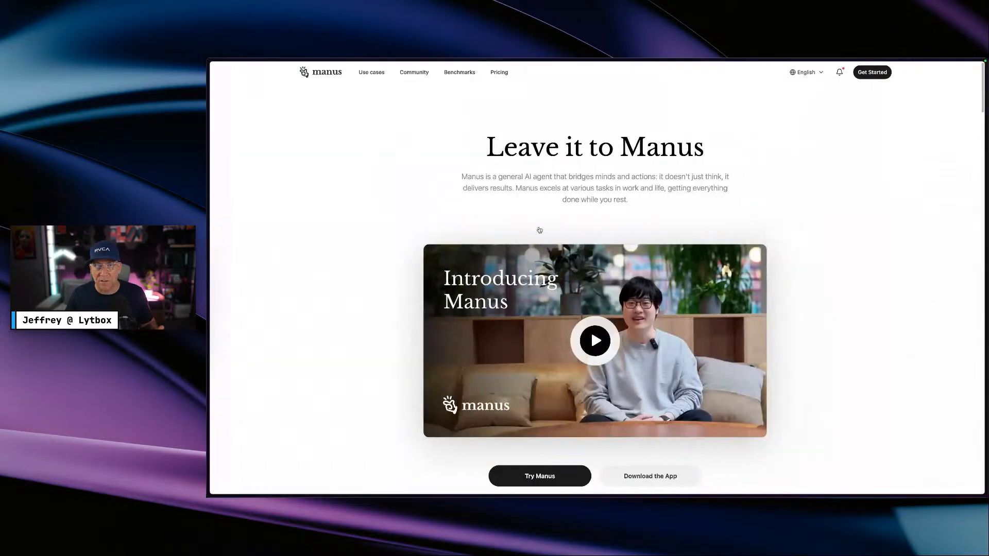
pyautogui.click(230, 266)
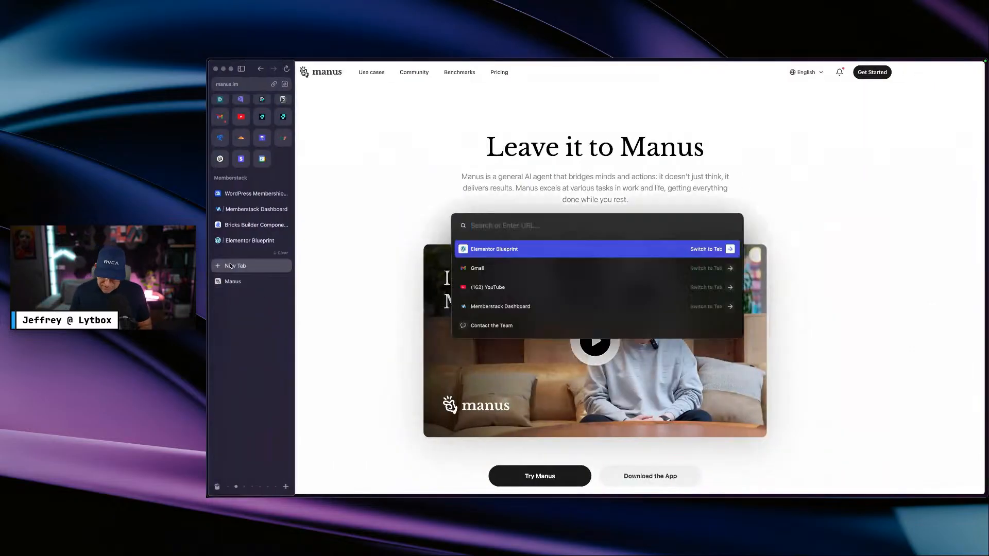
pyautogui.write('ui8.net')
pyautogui.press('Return')
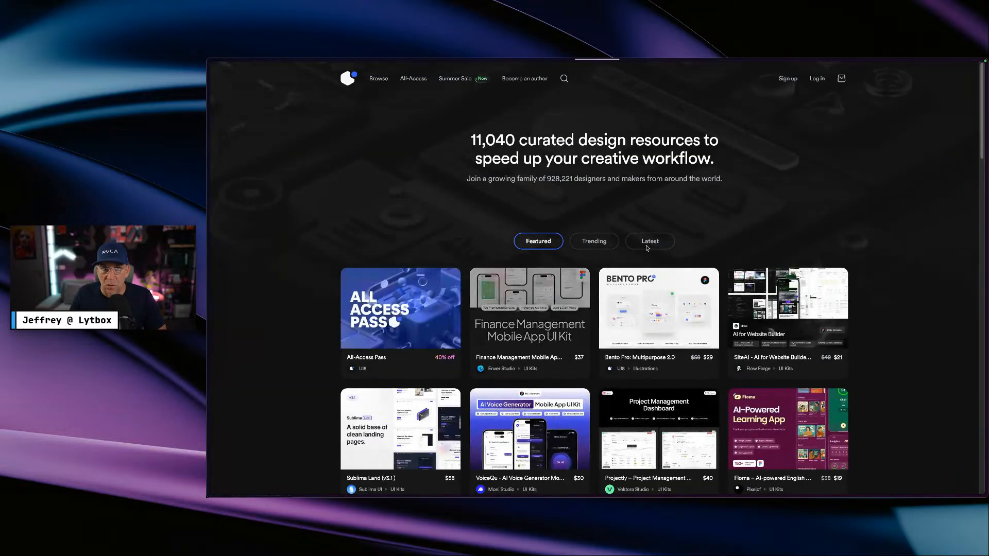
pyautogui.click(817, 79)
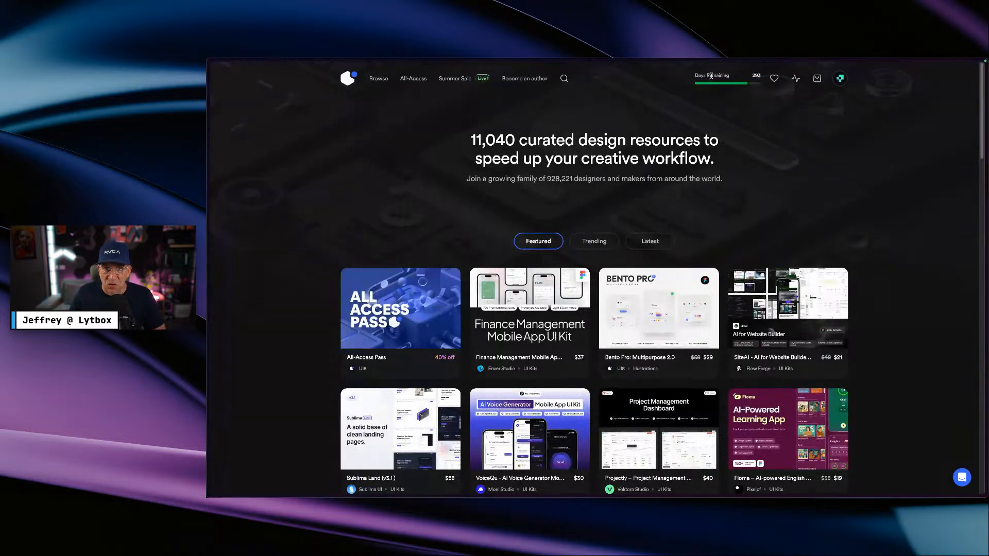
# - Browse the UI8 icon sets, filter them by the Figma format and look at the sorting options
pyautogui.moveTo(378, 79)
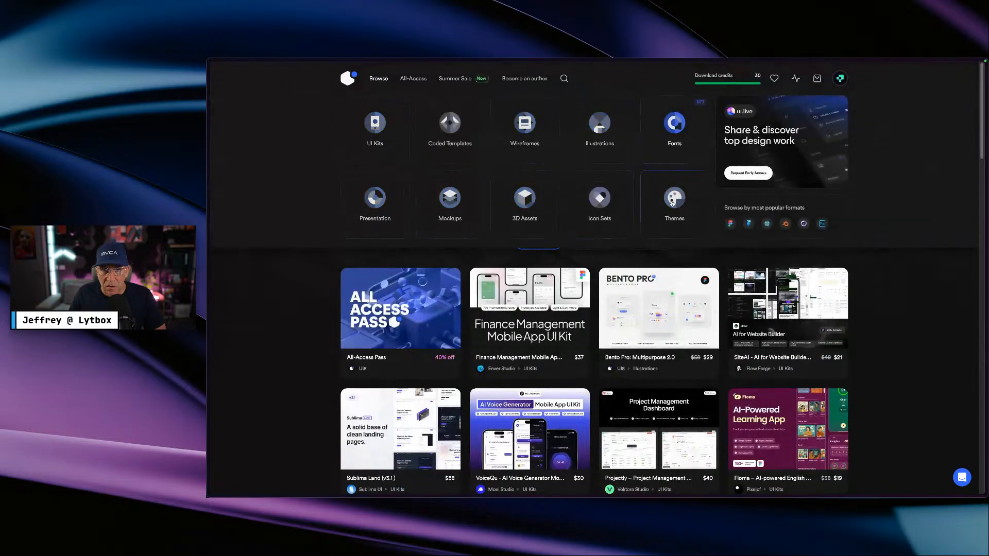
pyautogui.click(591, 219)
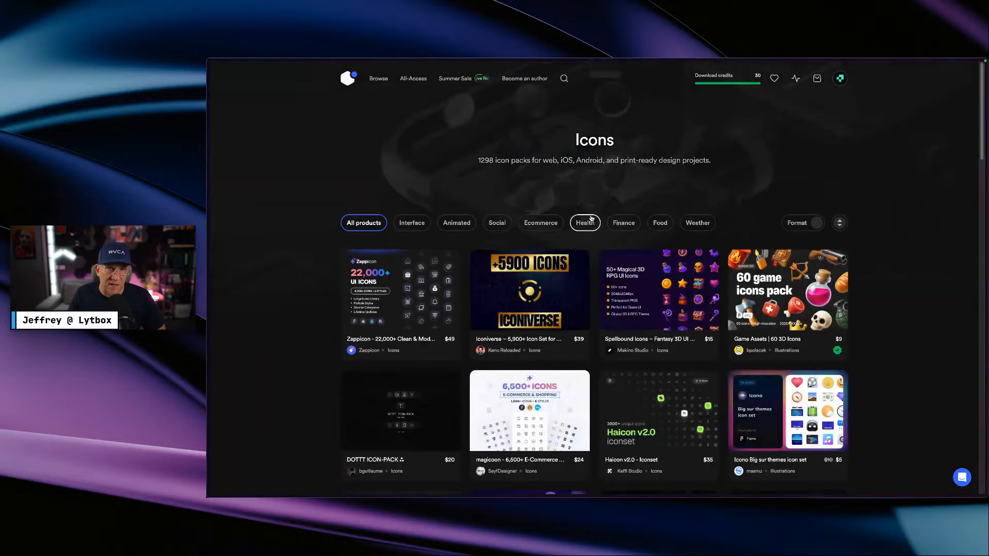
pyautogui.click(793, 223)
pyautogui.click(779, 253)
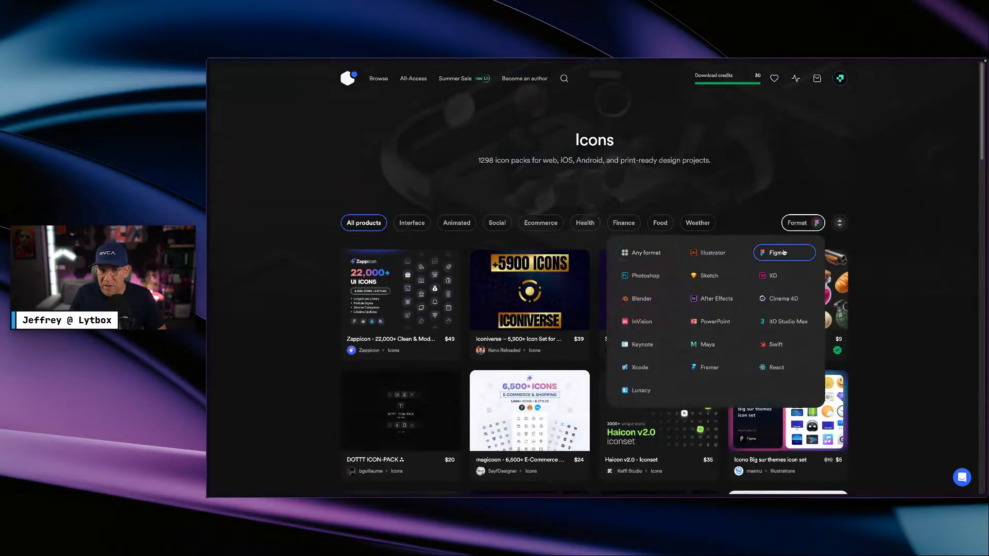
pyautogui.click(839, 223)
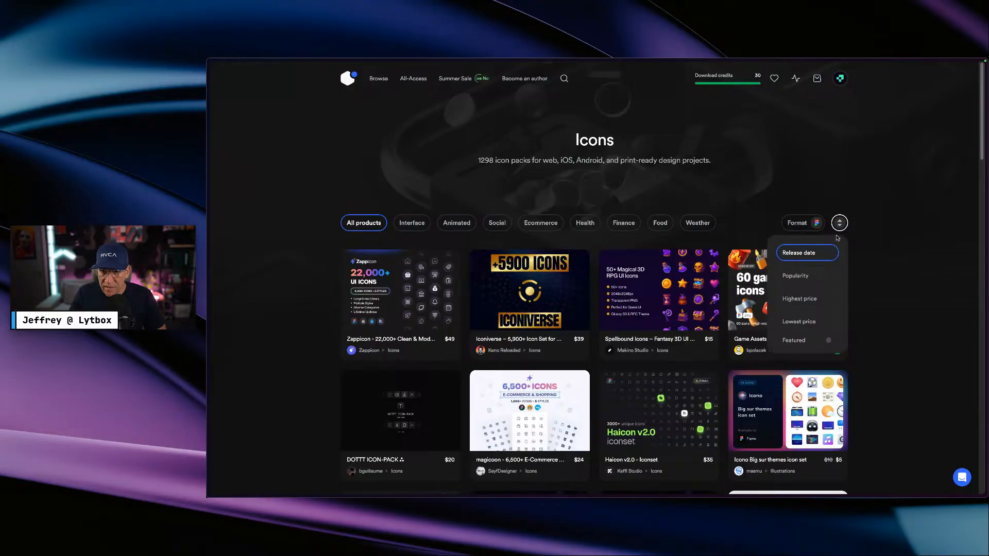
pyautogui.click(853, 277)
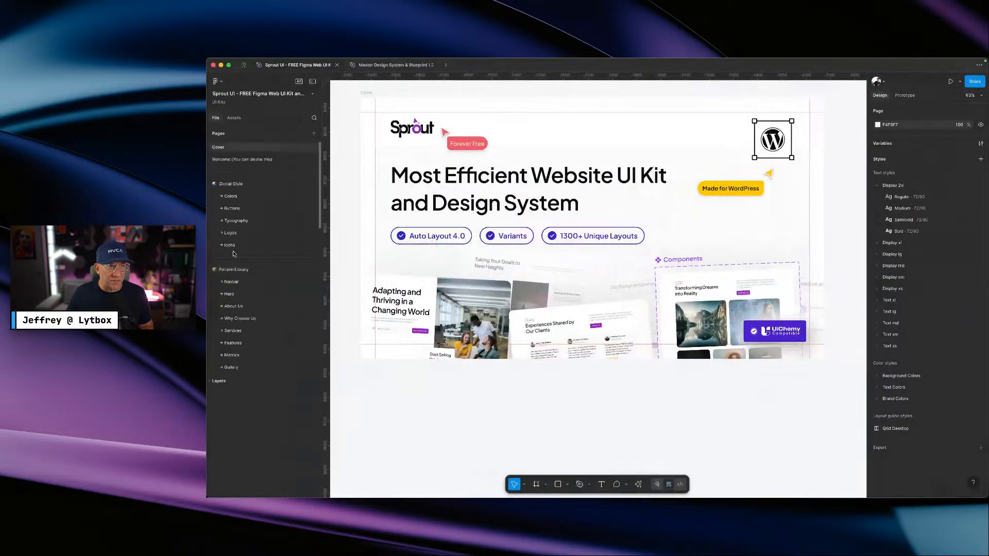
# - Return to the Sprout UI file in Figma, open its Icons page and expand the list of layers
pyautogui.click(230, 246)
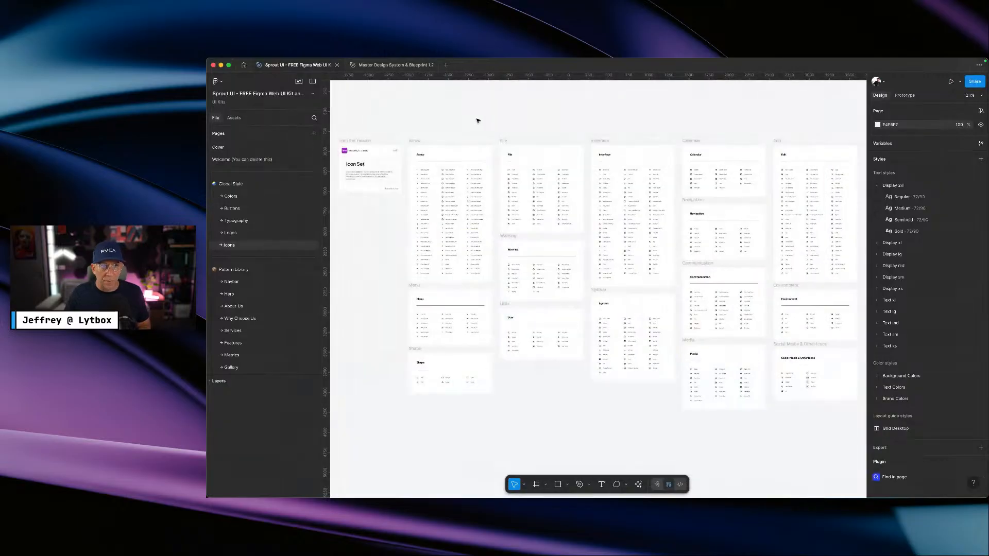
pyautogui.scroll(-5, 232, 335)
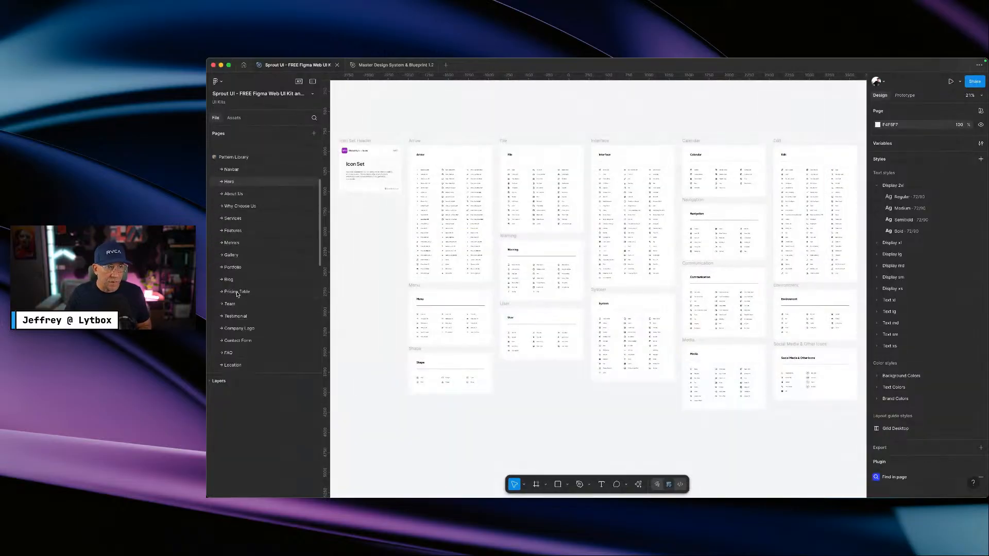
pyautogui.click(219, 382)
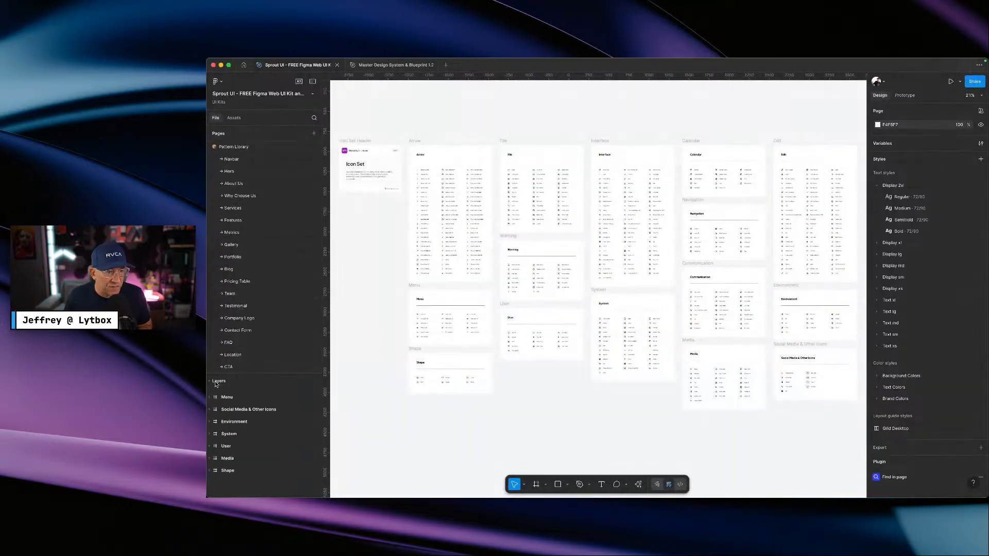
pyautogui.click(237, 397)
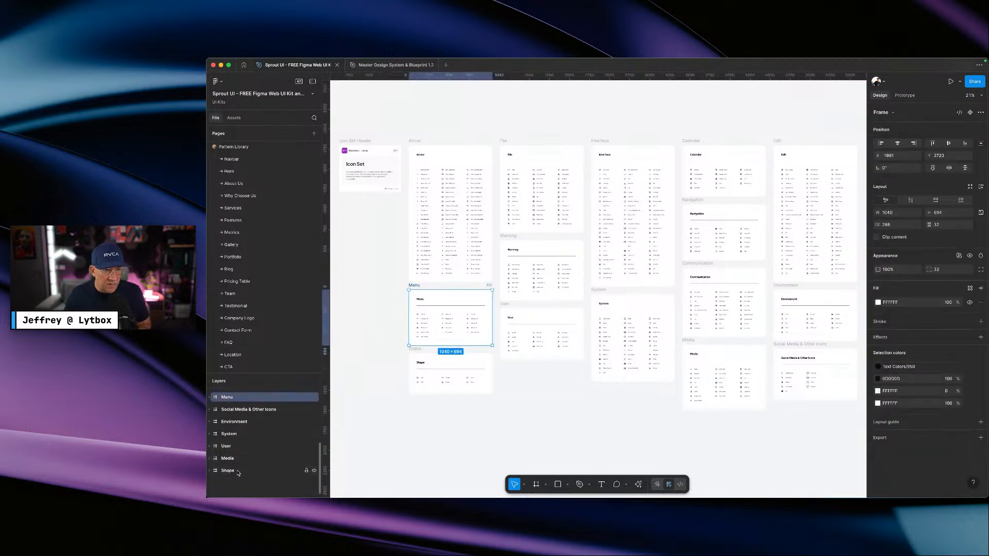
pyautogui.click(277, 367)
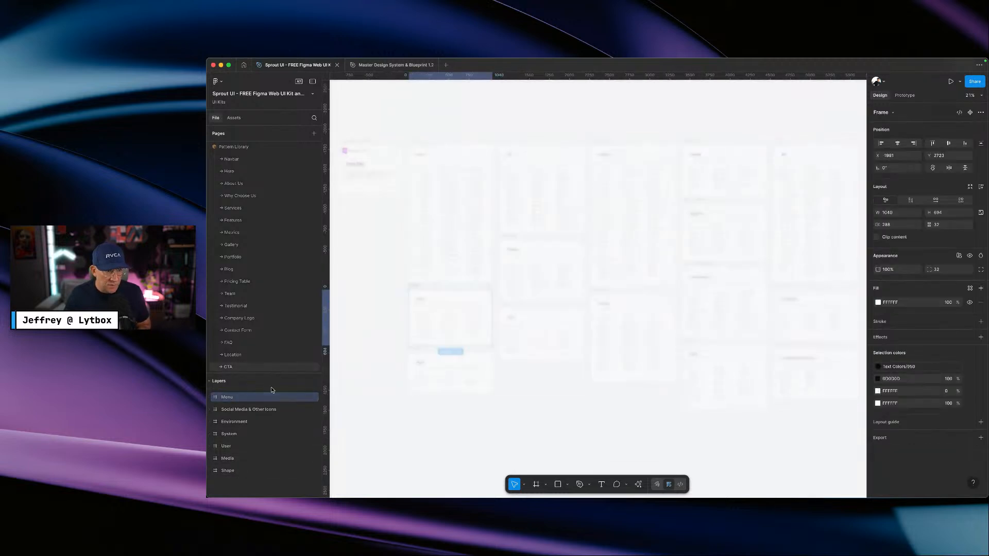
pyautogui.scroll(5, 234, 248)
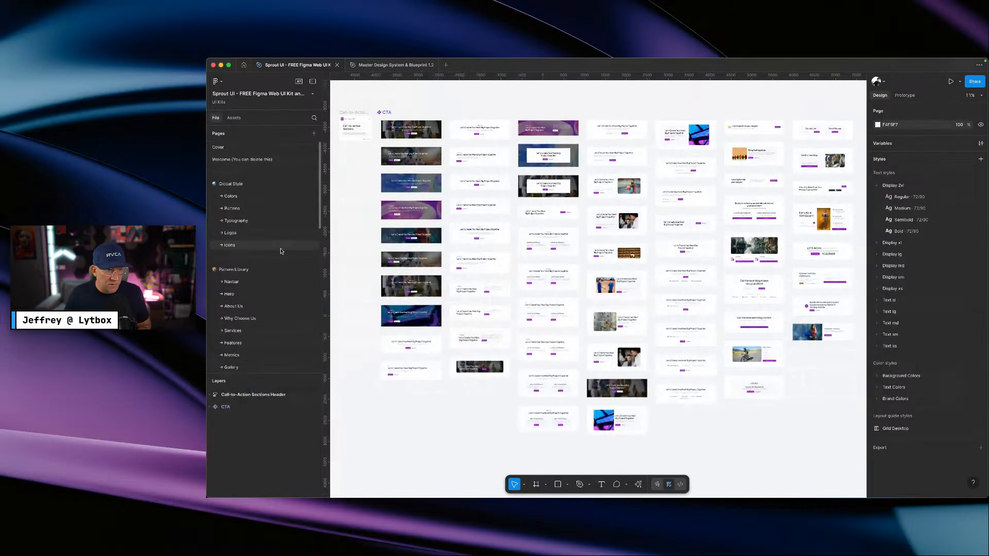
pyautogui.click(229, 246)
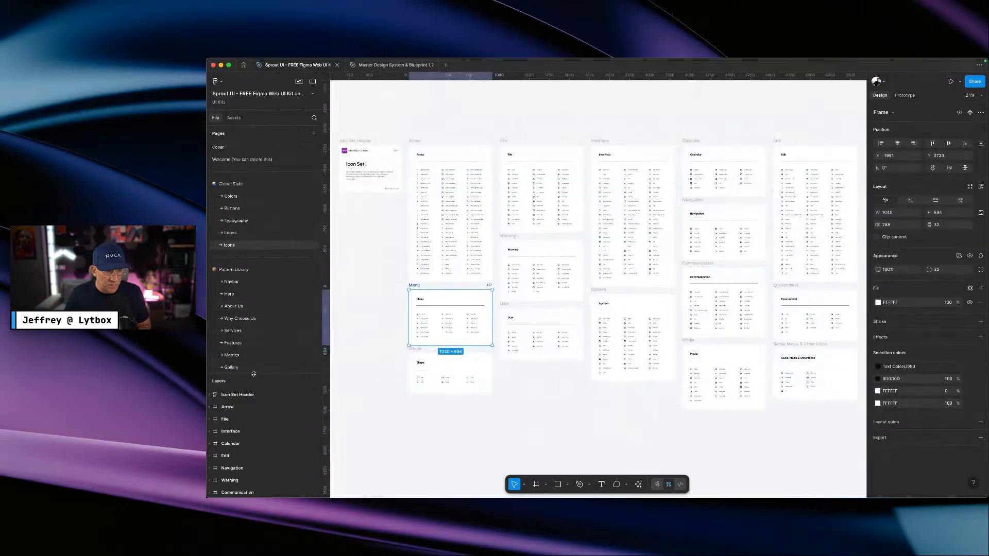
# - Enlarge the layer list, then select and copy all icon frames from Icon Set Header through Shape
pyautogui.moveTo(257, 358); pyautogui.dragTo(277, 136)
pyautogui.click(238, 181)
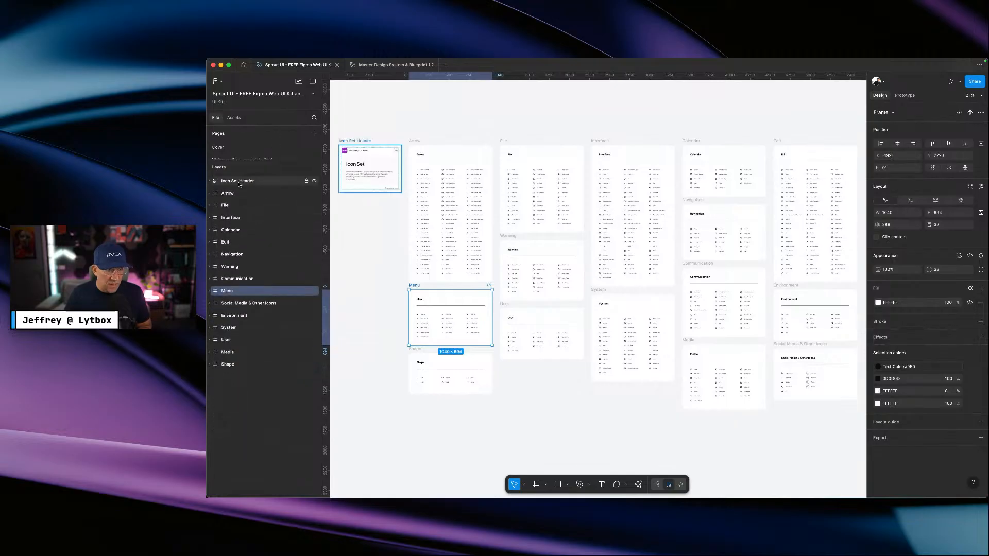
pyautogui.keyDown('shift'); pyautogui.click(229, 365); pyautogui.keyUp('shift')
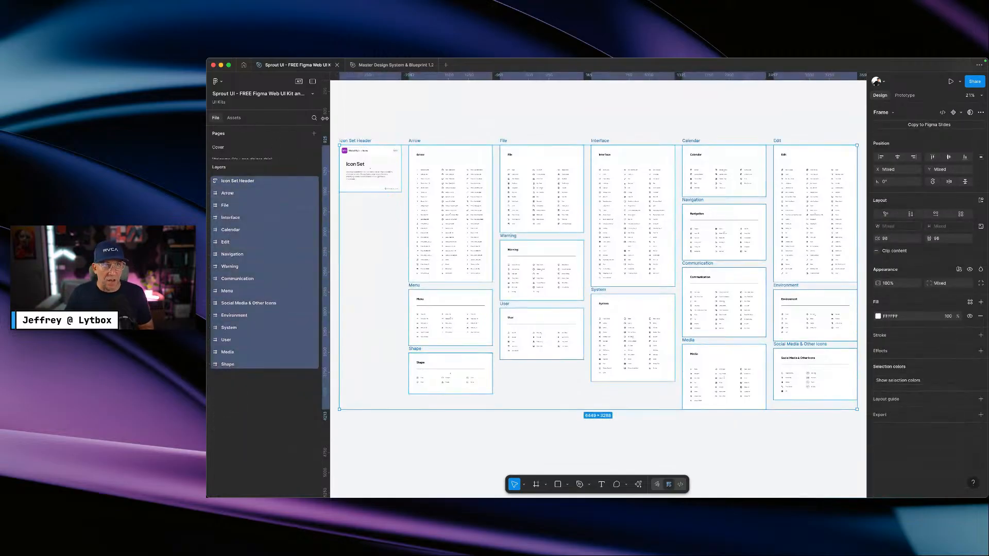
# - Switch to the Master Design System & Blueprint file and rename it Design Exercise
pyautogui.click(382, 70)
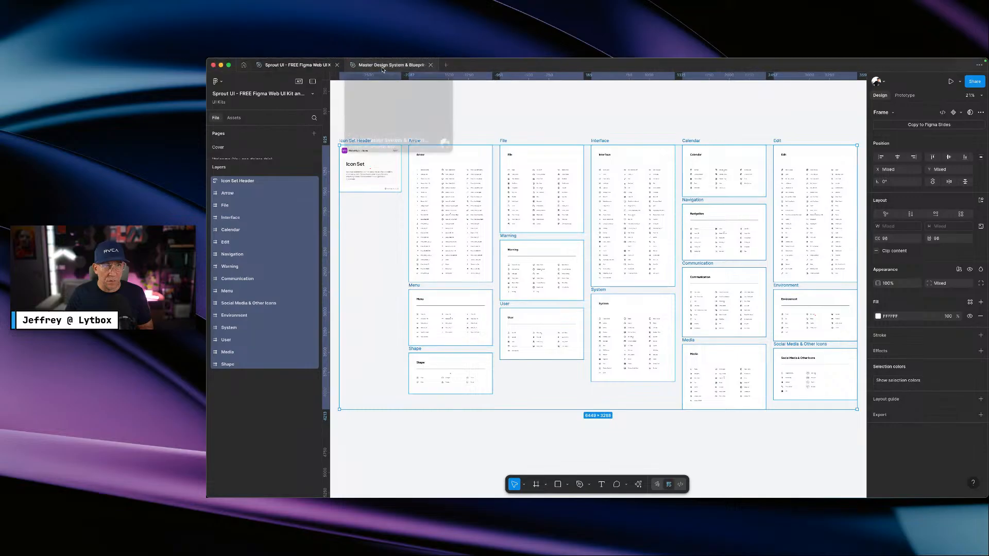
pyautogui.click(271, 94)
pyautogui.click(311, 94)
pyautogui.moveTo(313, 94); pyautogui.dragTo(208, 94)
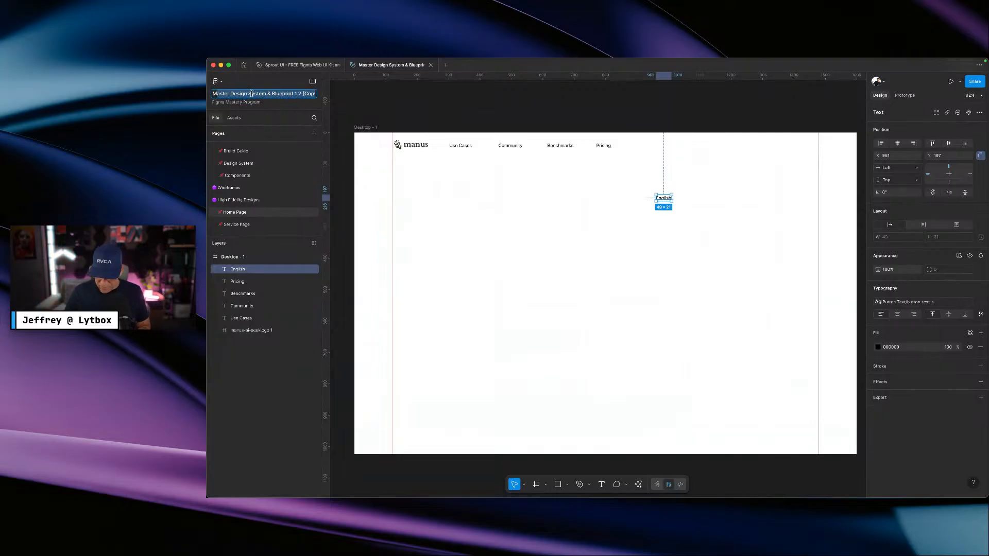
pyautogui.press('BackSpace')
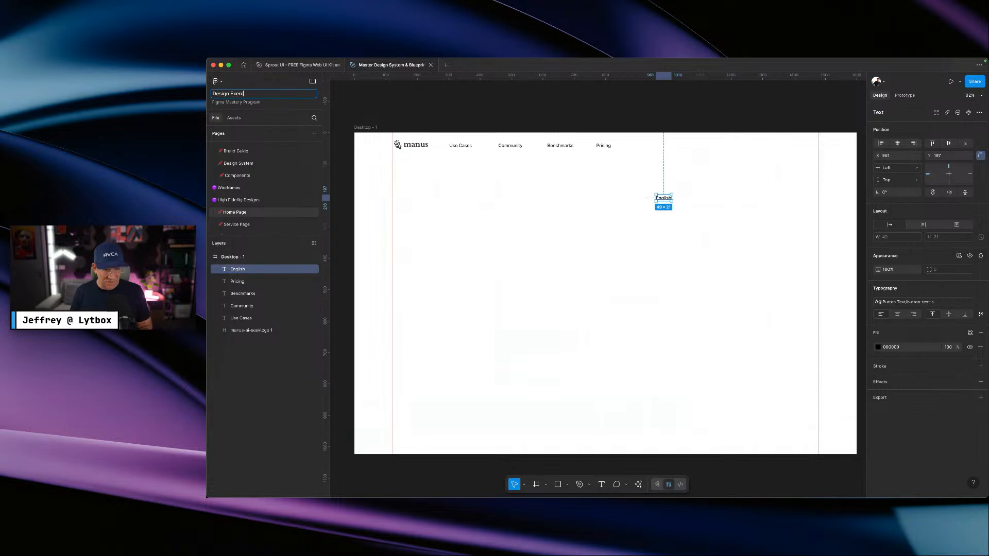
pyautogui.write('Design Exercise')
pyautogui.press('Return')
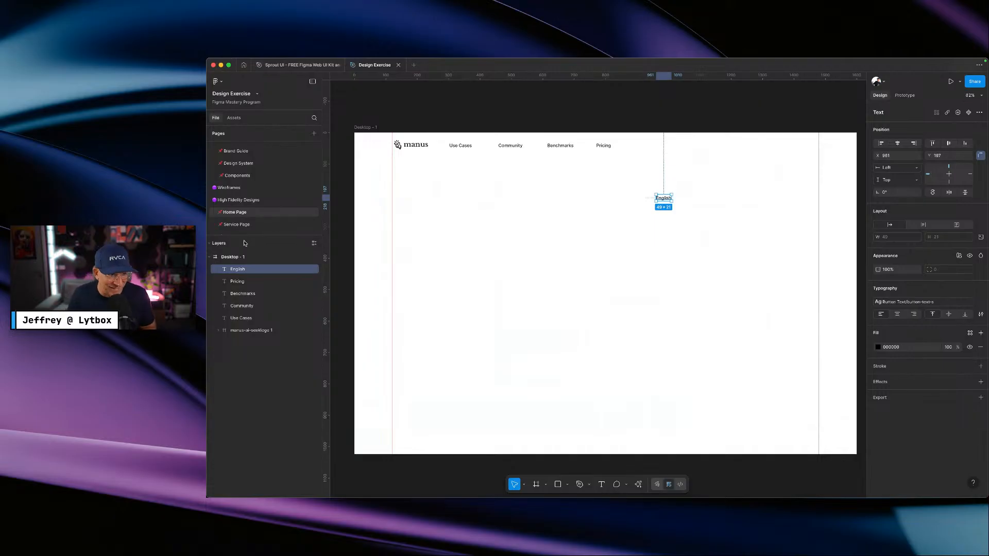
# - Paste the copied icon frames into the Icons page in the Assets section of the page list
pyautogui.scroll(-5, 242, 212)
pyautogui.click(243, 205)
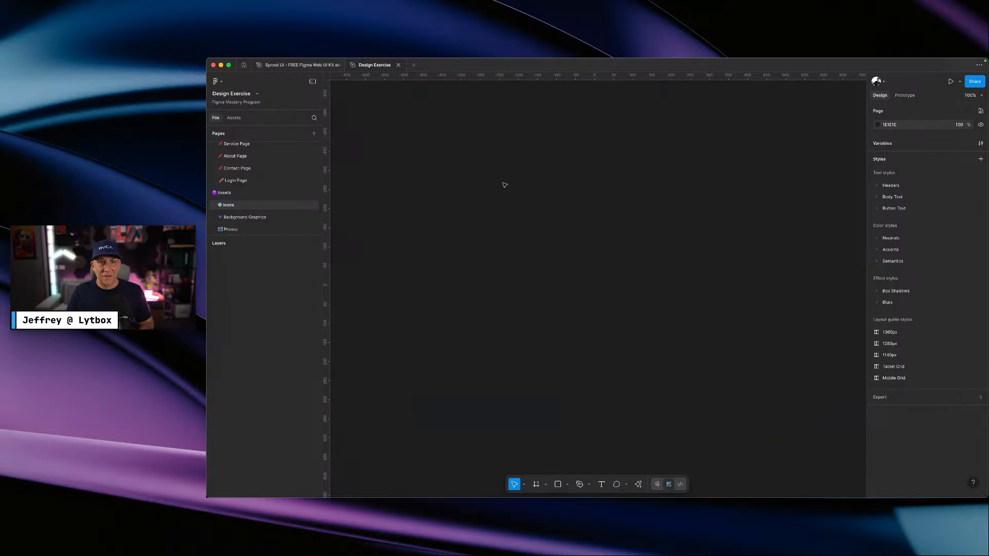
pyautogui.press('super+v')
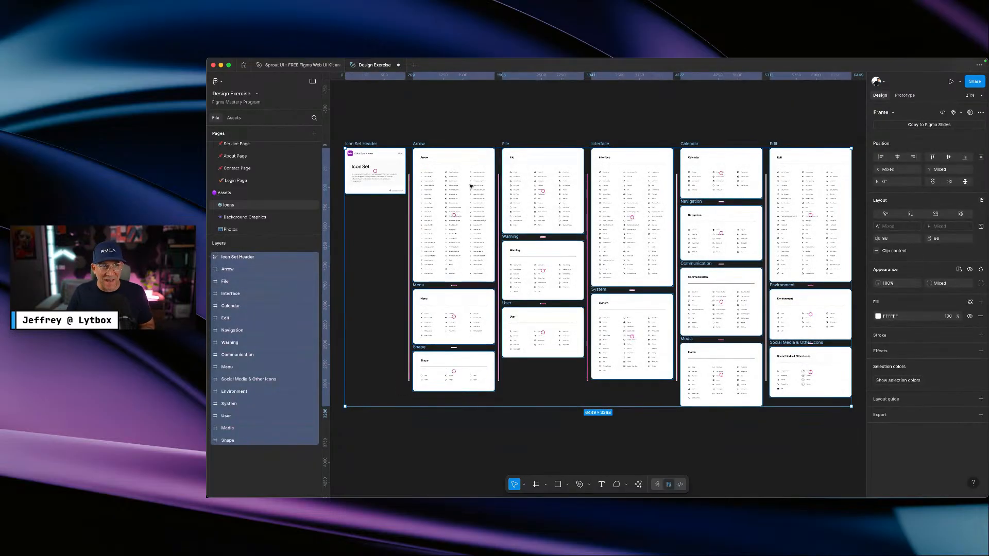
# - Browse the icon components created in this file among the available assets
pyautogui.click(233, 118)
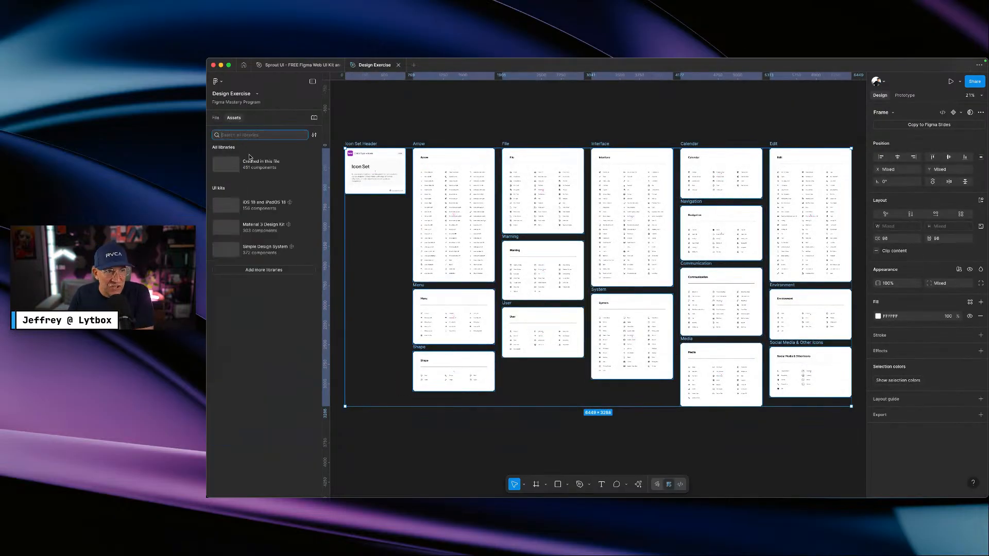
pyautogui.click(278, 169)
pyautogui.scroll(-5, 267, 207)
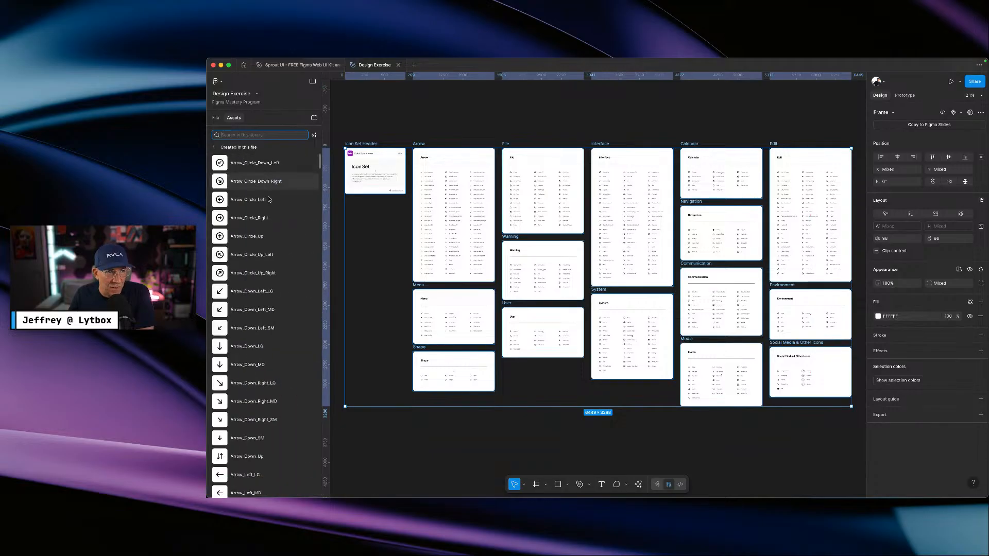
pyautogui.scroll(5, 267, 207)
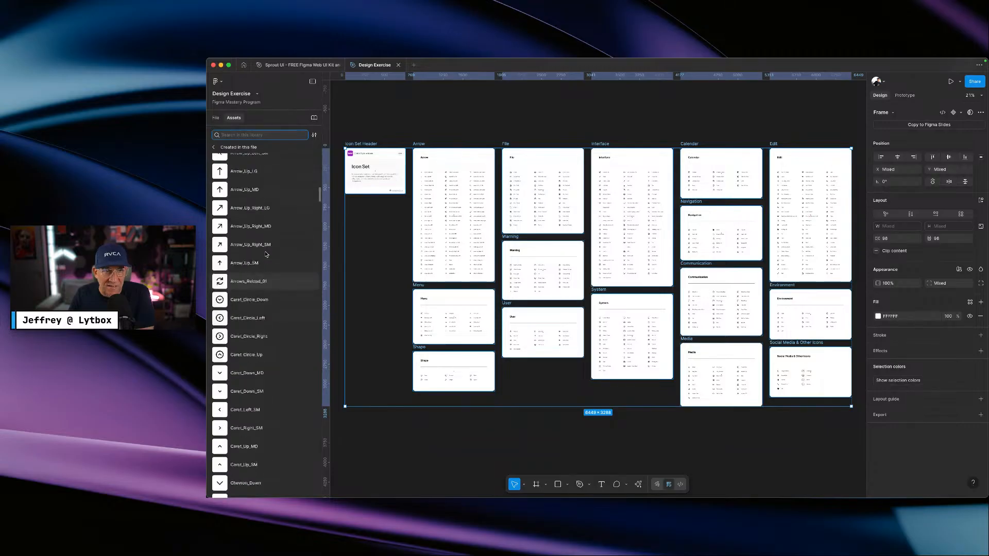
# - Deselect the pasted icon frames, return to the page list and open the Home Page under High Fidelity Designs
pyautogui.scroll(10, 482, 218)
pyautogui.scroll(-10, 482, 219)
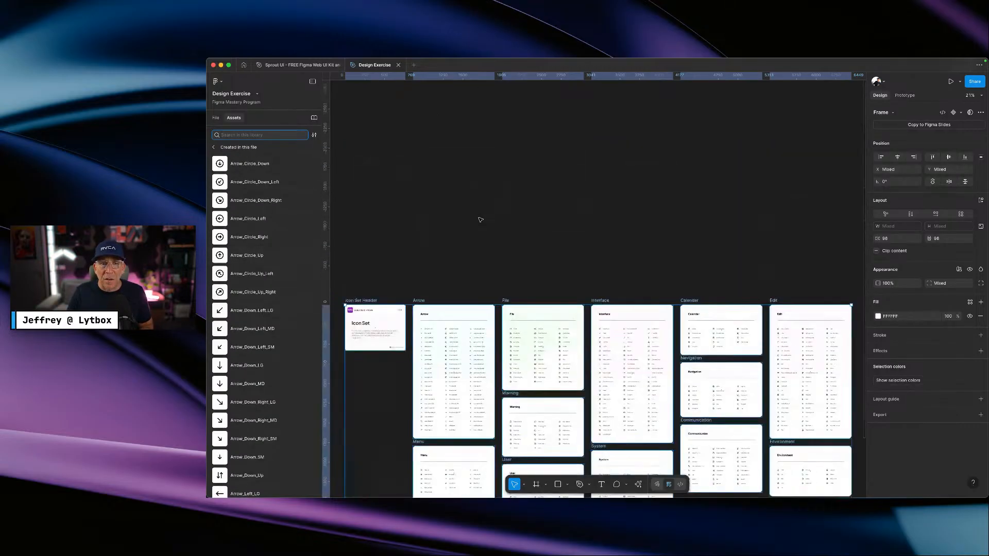
pyautogui.scroll(-3, 482, 223)
pyautogui.scroll(2, 517, 374)
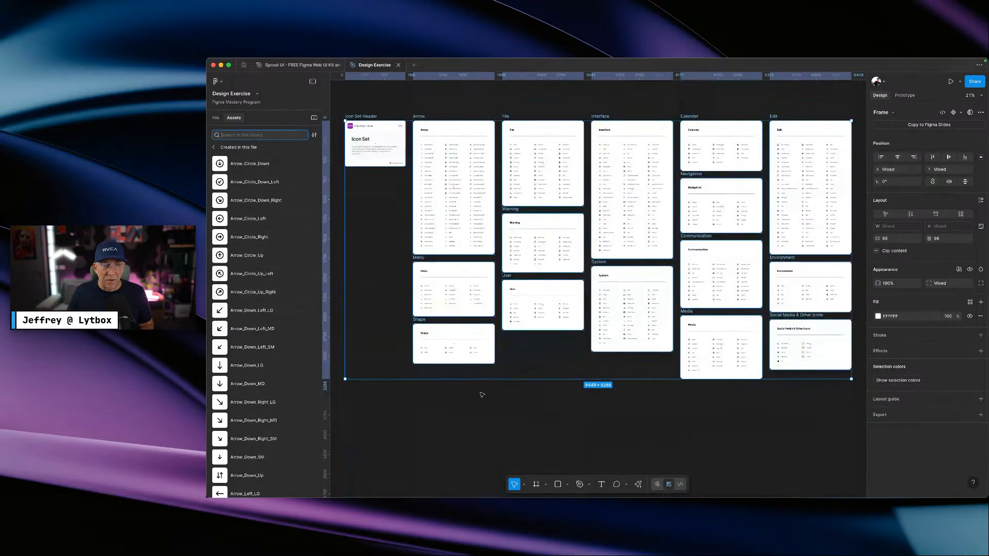
pyautogui.click(481, 395)
pyautogui.click(217, 118)
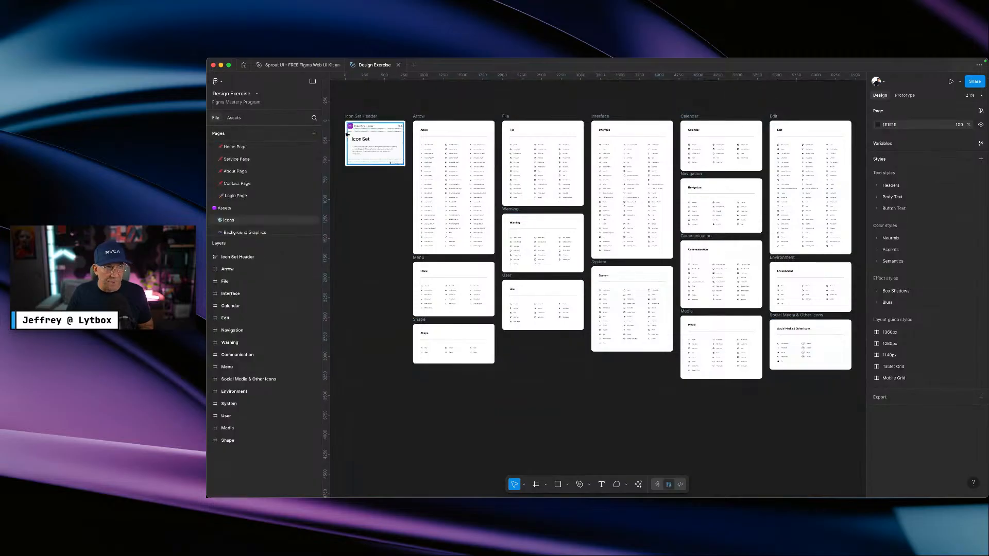
pyautogui.scroll(3, 237, 196)
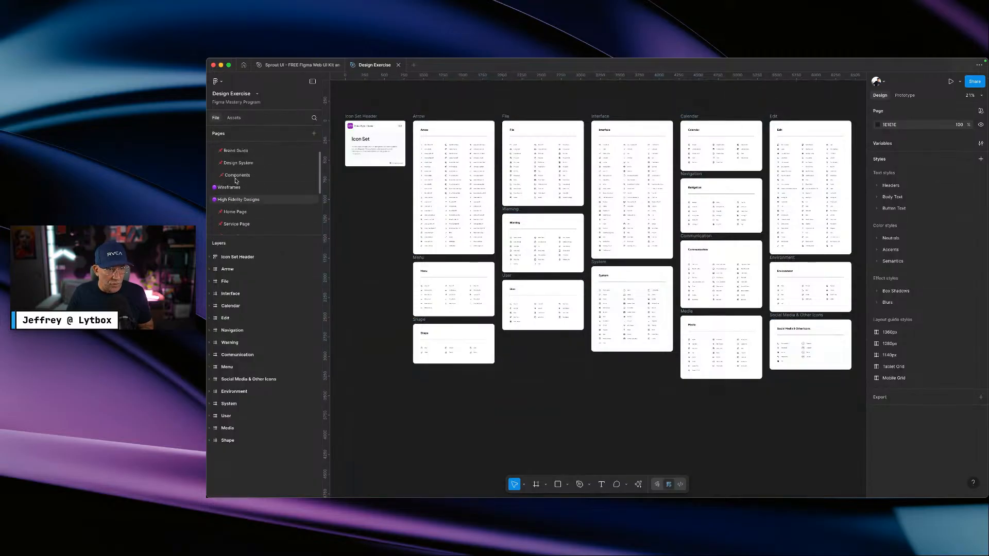
pyautogui.click(244, 213)
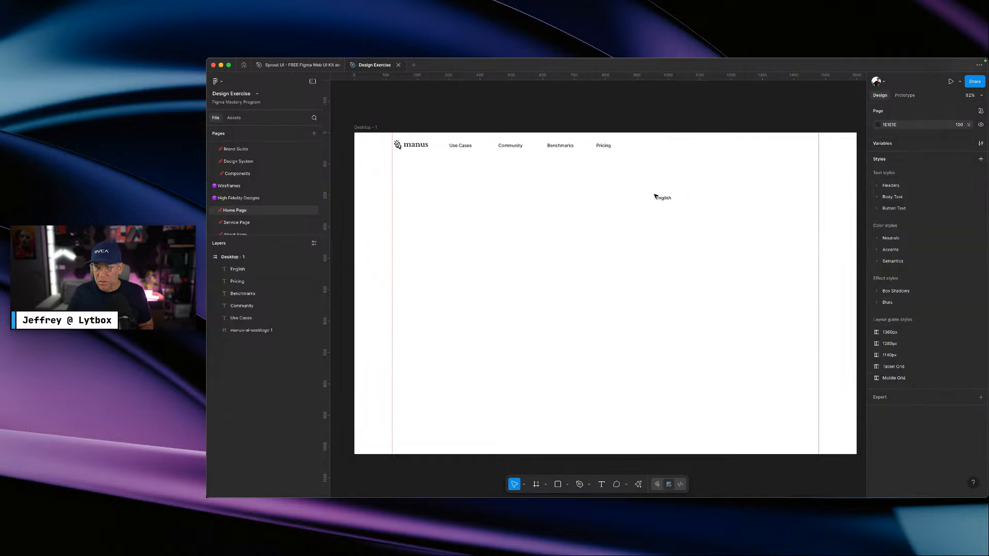
# - Search the file's assets for "glob" and place the Navigation / Globe icon just before the English text
pyautogui.click(236, 118)
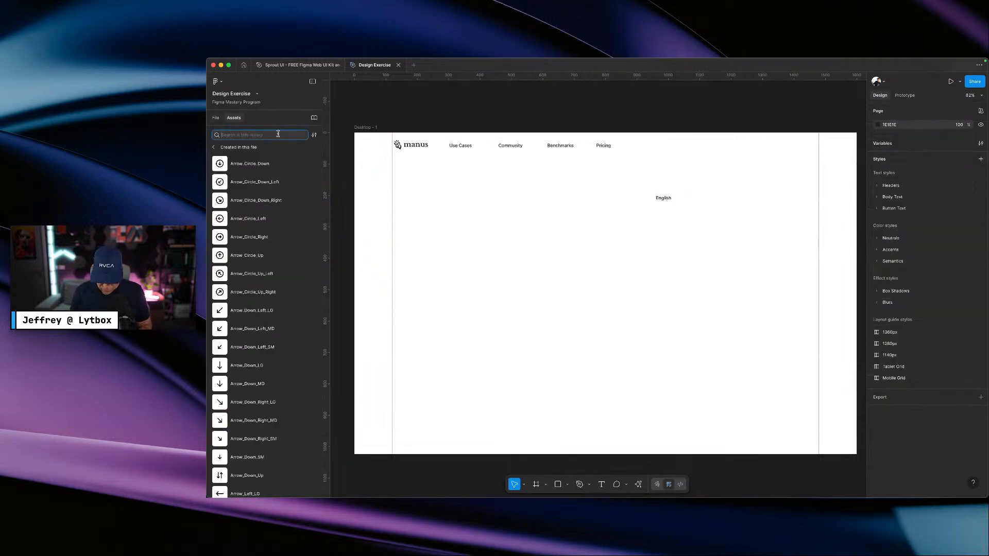
pyautogui.write('glob')
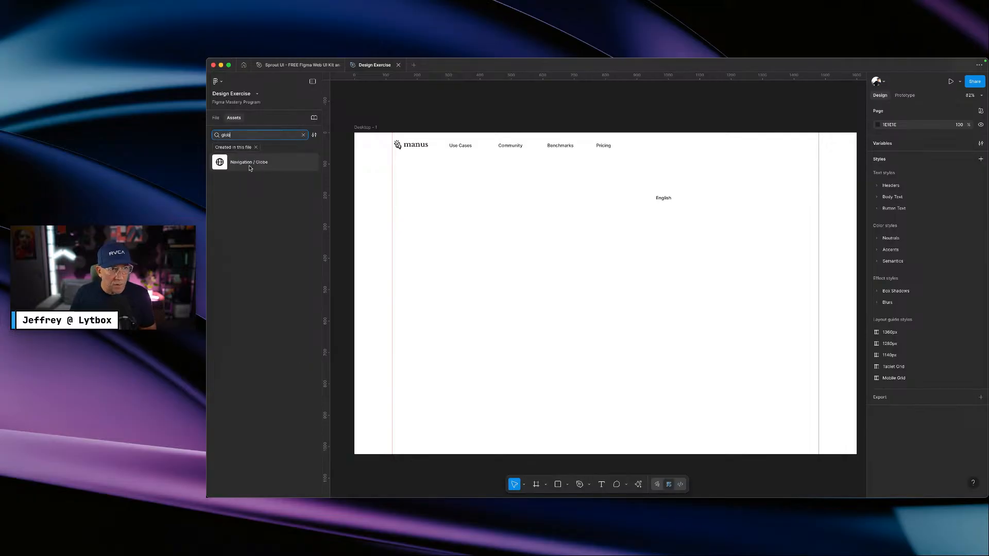
pyautogui.moveTo(249, 168); pyautogui.dragTo(646, 198)
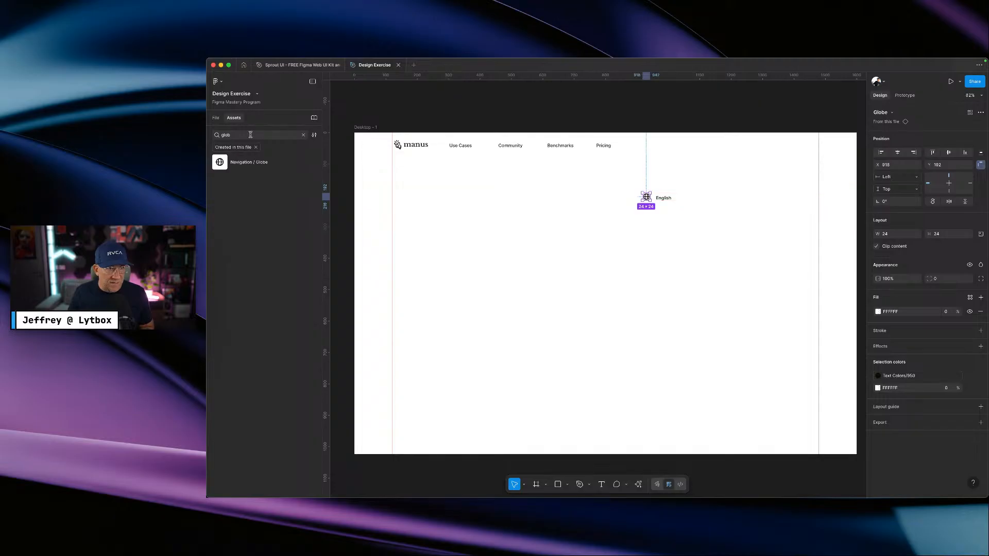
# - Search the file's assets for "angle" and "arrow" and look through the arrow icons
pyautogui.click(304, 136)
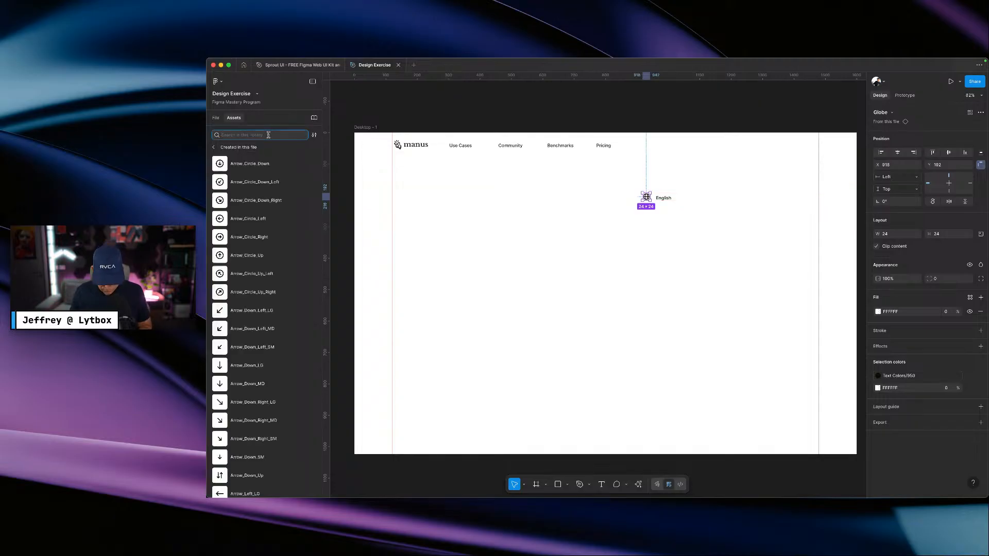
pyautogui.write('angle')
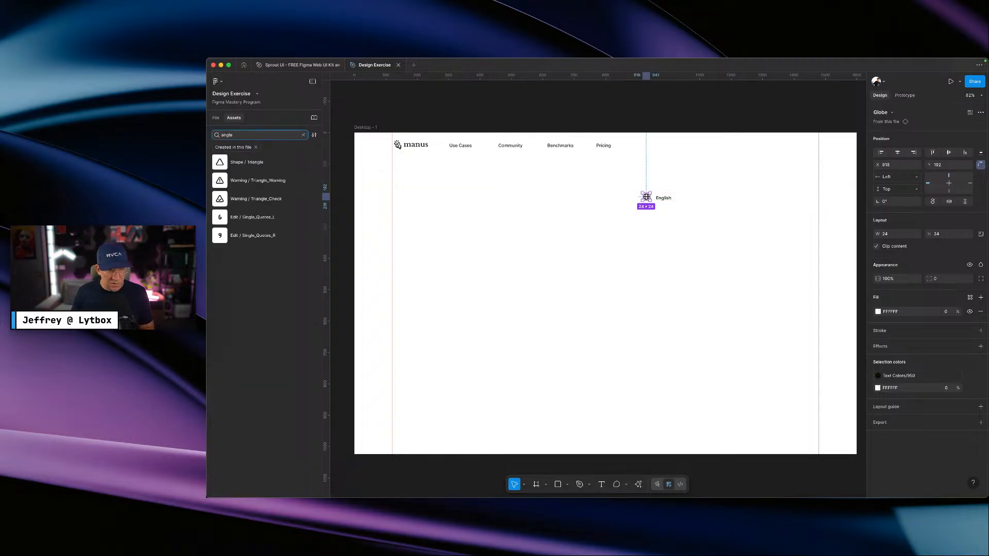
pyautogui.press('BackSpace')
pyautogui.press('BackSpace')
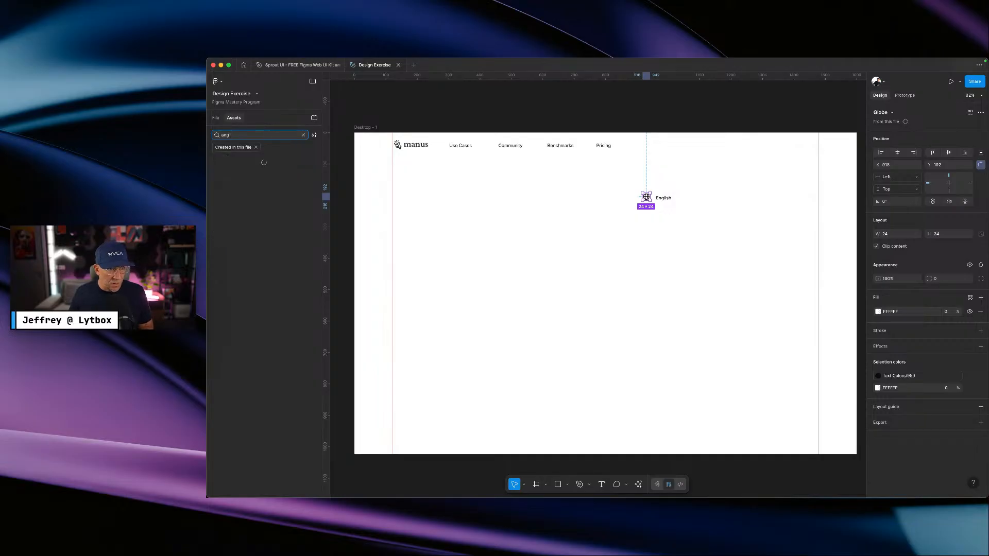
pyautogui.write('rrow')
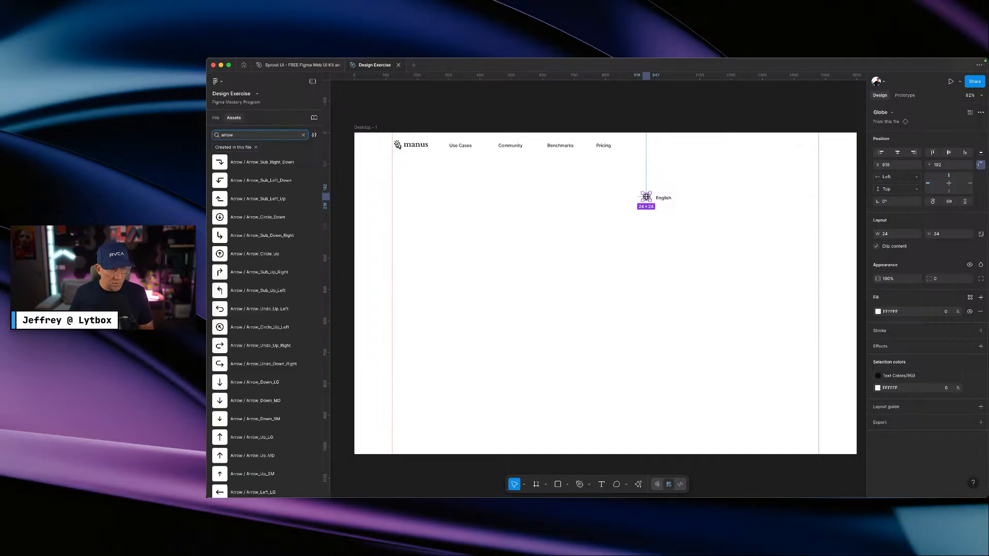
pyautogui.scroll(-5, 268, 309)
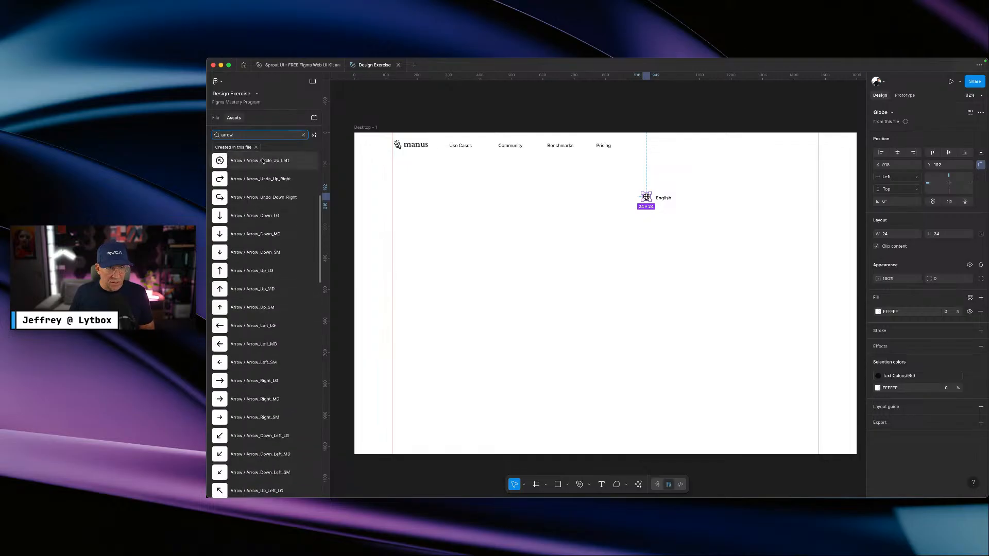
# - Switch to the Manus website in the browser, examine the language selector in its header, and return to the design file
pyautogui.hotkey('ctrl', 'Right')
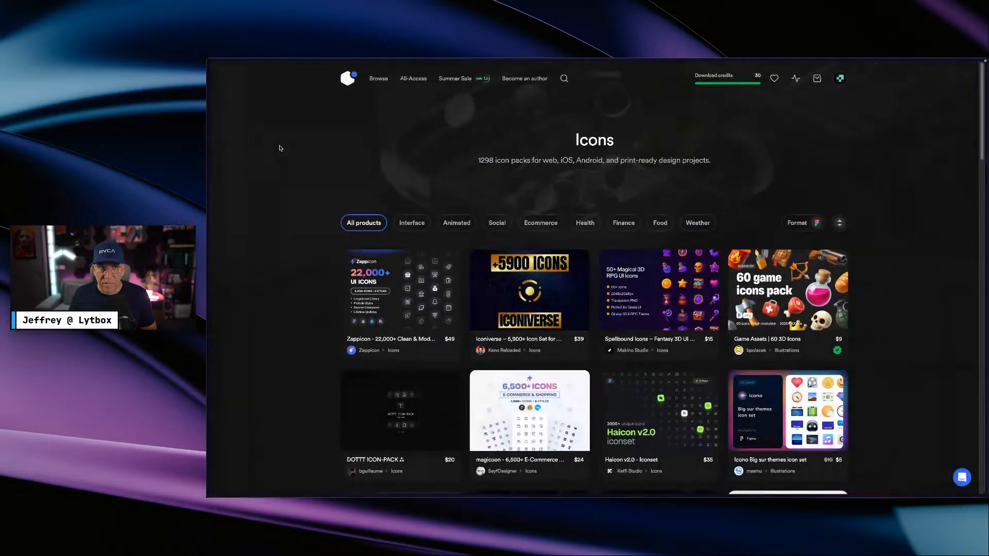
pyautogui.moveTo(222, 253)
pyautogui.click(233, 297)
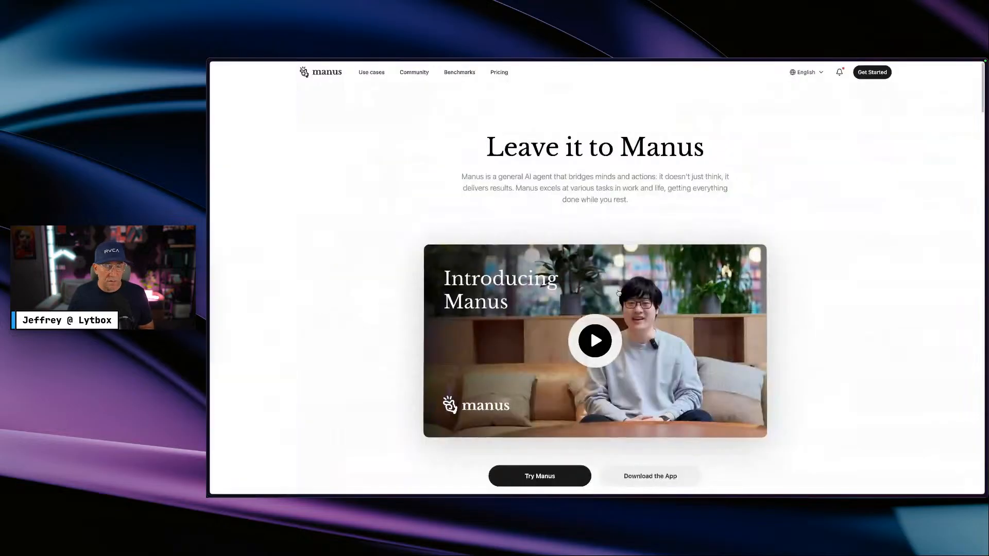
pyautogui.hotkey('ctrl', 'Left')
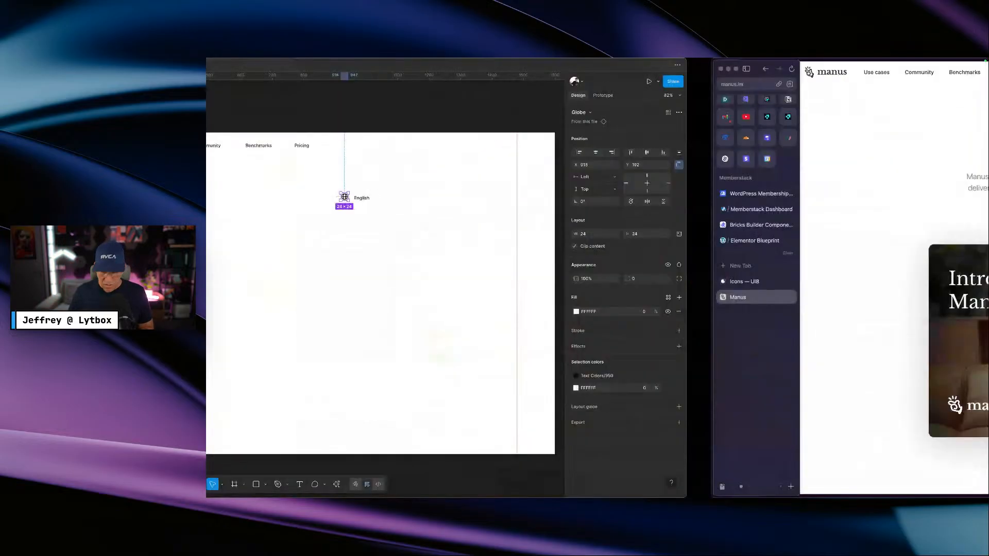
pyautogui.hotkey('ctrl', 'Right')
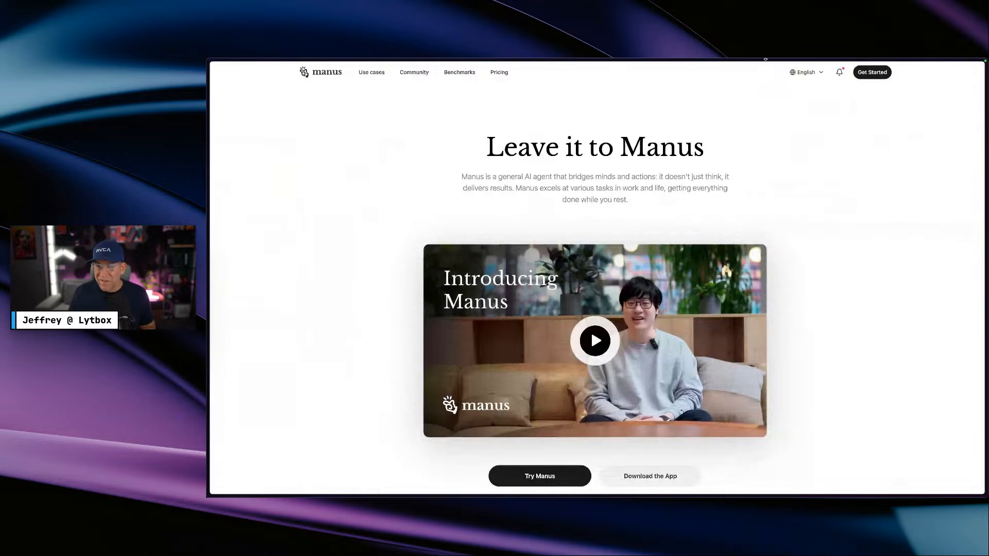
pyautogui.hotkey('ctrl', 'Left')
# - Draw a horizontal line about 50 px long just after the English text
pyautogui.click(654, 229)
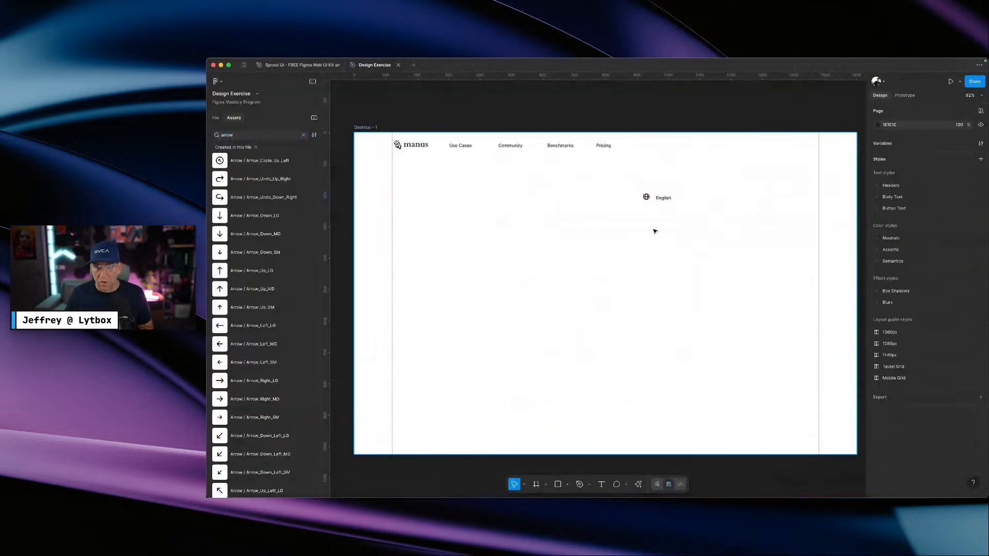
pyautogui.scroll(5, 654, 230)
pyautogui.moveTo(711, 206); pyautogui.dragTo(652, 217)
pyautogui.scroll(1, 652, 215)
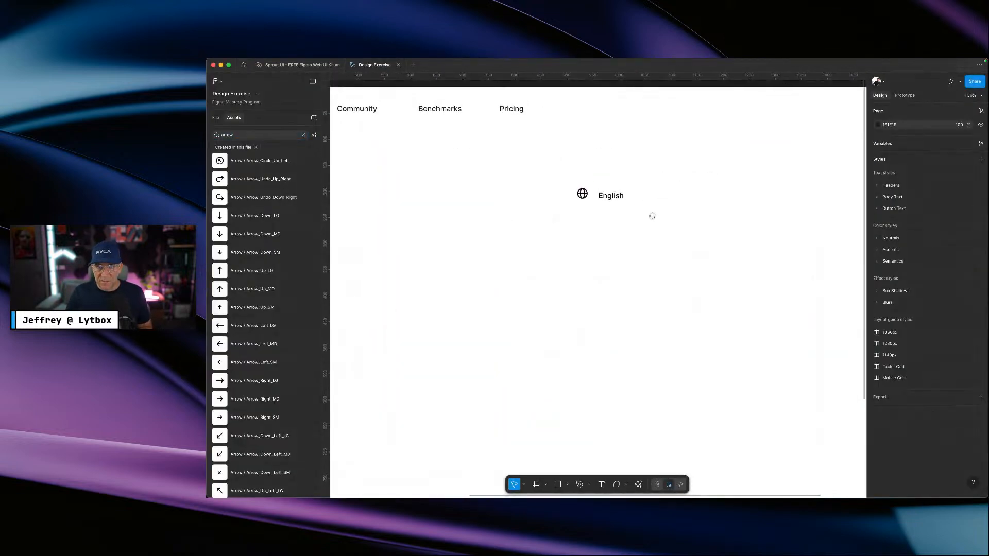
pyautogui.hscroll(2, 655, 213)
pyautogui.press('l')
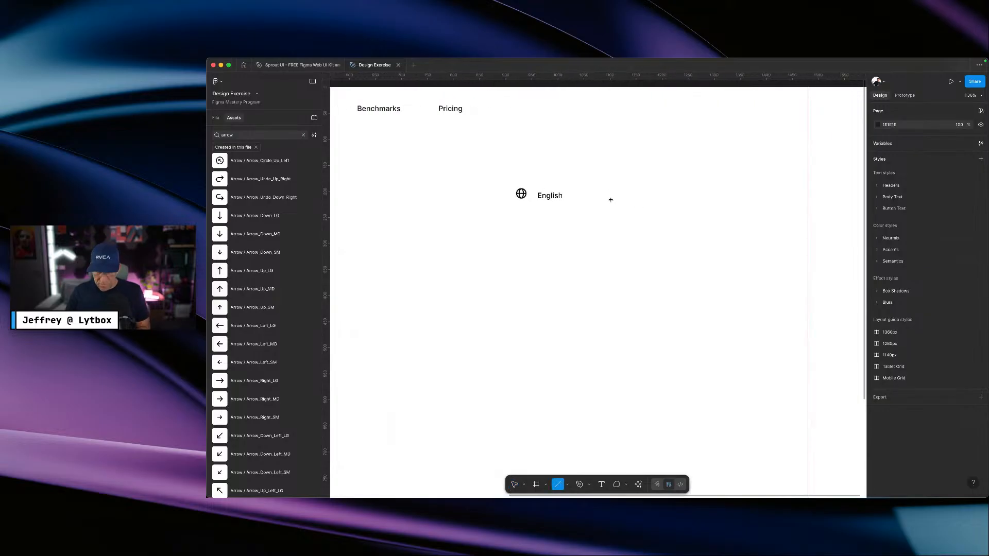
pyautogui.moveTo(580, 197); pyautogui.dragTo(606, 197)
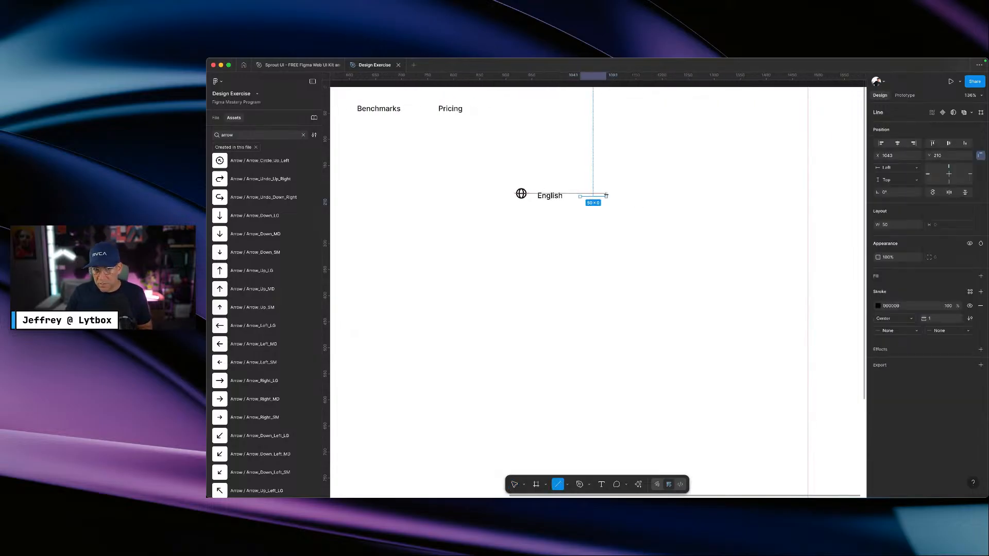
pyautogui.press('Escape')
# - Set the width of the line beside the English text to 60
pyautogui.scroll(5, 596, 201)
pyautogui.scroll(-2, 596, 200)
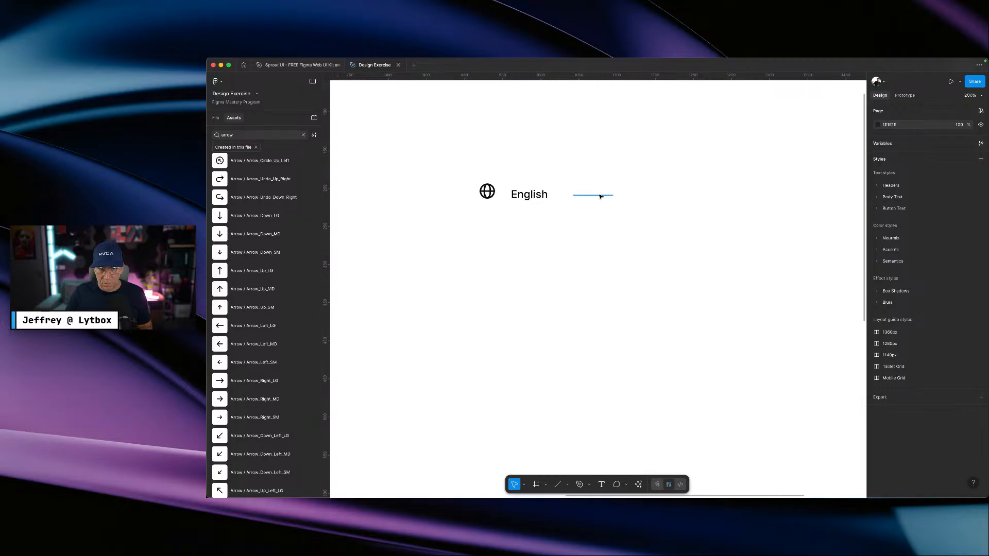
pyautogui.click(593, 195)
pyautogui.click(896, 225)
pyautogui.write('60')
pyautogui.press('Return')
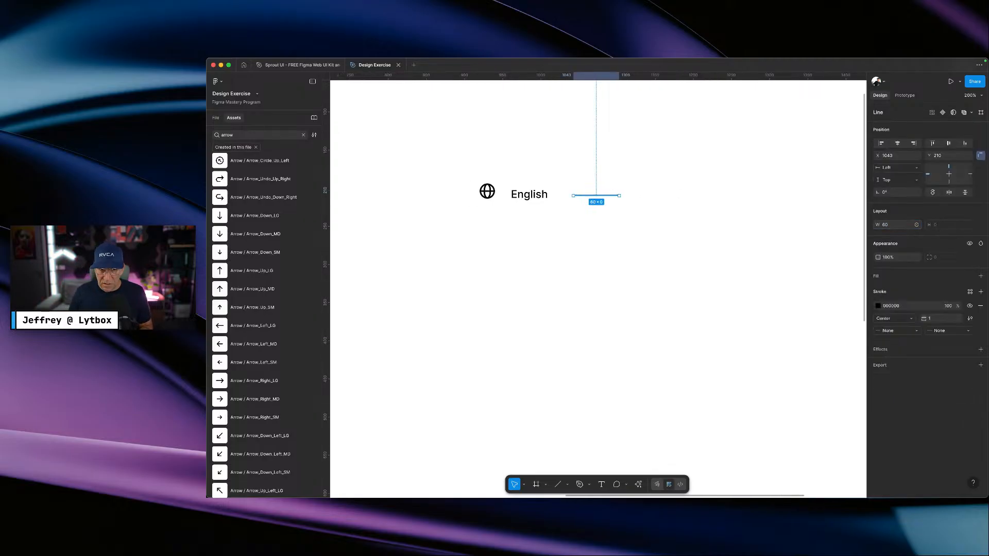
# - Pull the line's midpoint down about 20 px to form a chevron and set its stroke weight to 2
pyautogui.doubleClick(597, 196)
pyautogui.moveTo(597, 198); pyautogui.dragTo(598, 213)
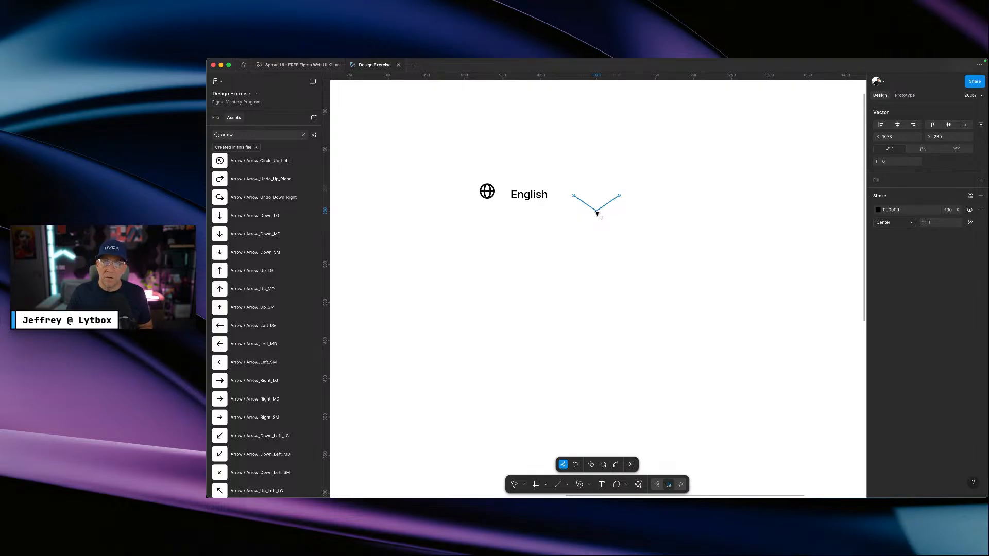
pyautogui.click(933, 224)
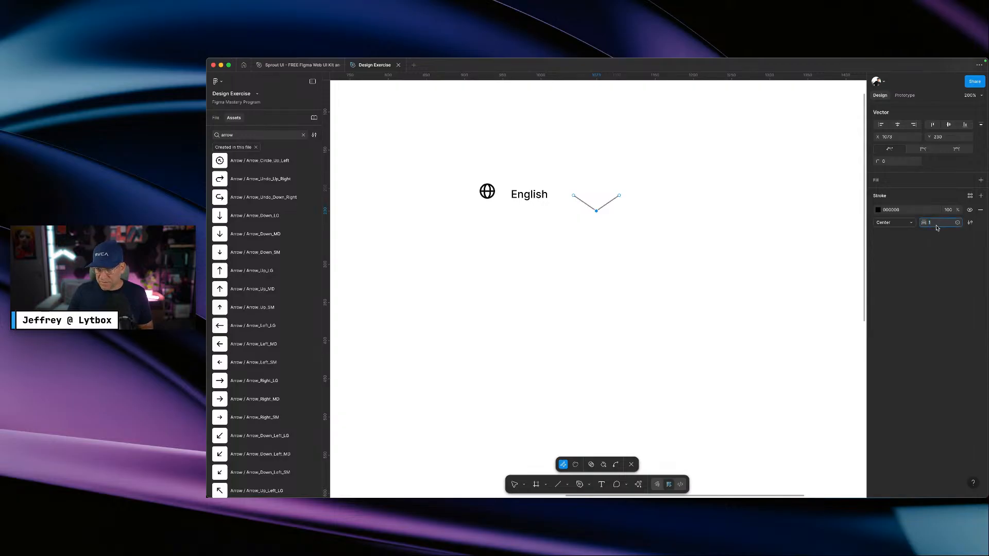
pyautogui.write('2')
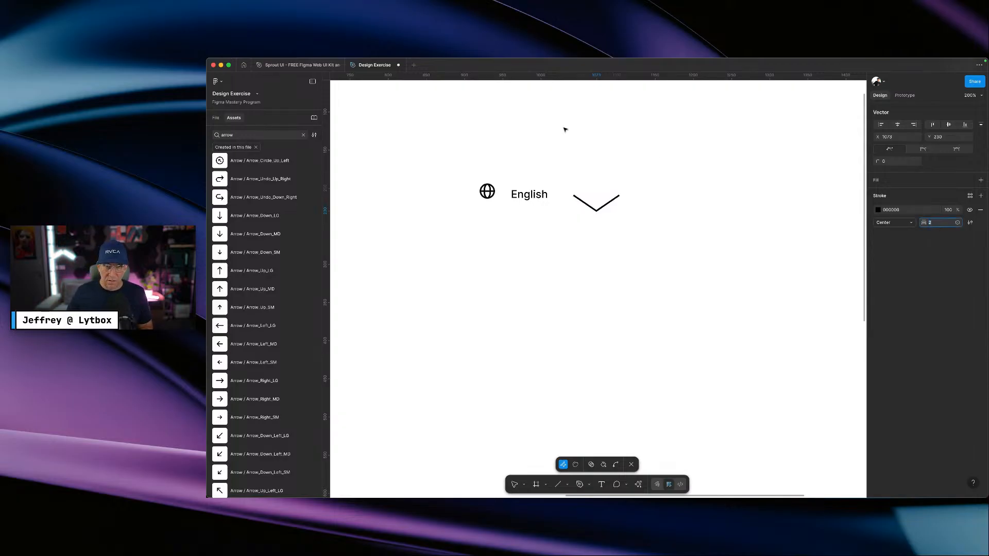
pyautogui.click(633, 217)
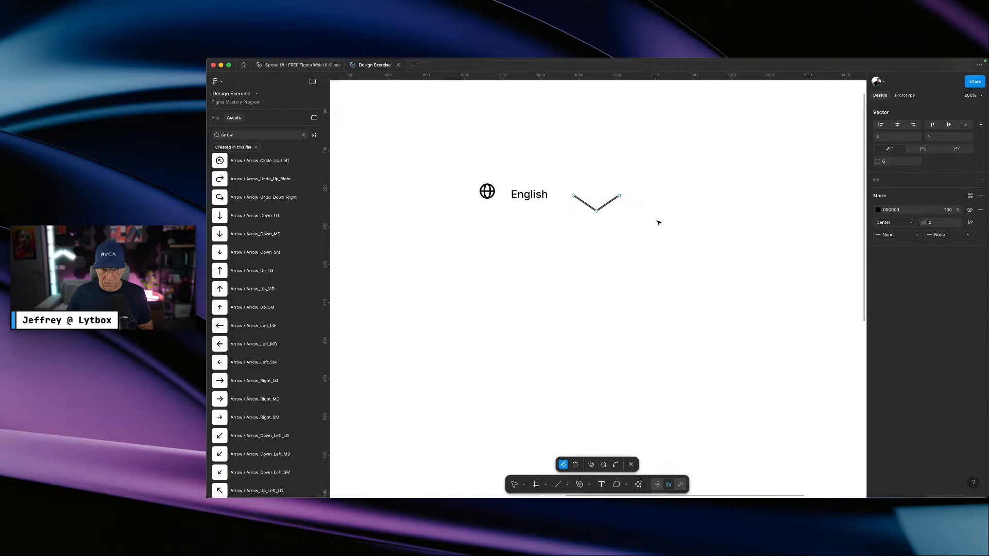
pyautogui.press('Escape')
# - Scale the chevron down to about 22 by 10 px and position it close beside the English text
pyautogui.moveTo(657, 224); pyautogui.dragTo(568, 189)
pyautogui.scroll(10, 564, 199)
pyautogui.doubleClick(563, 178)
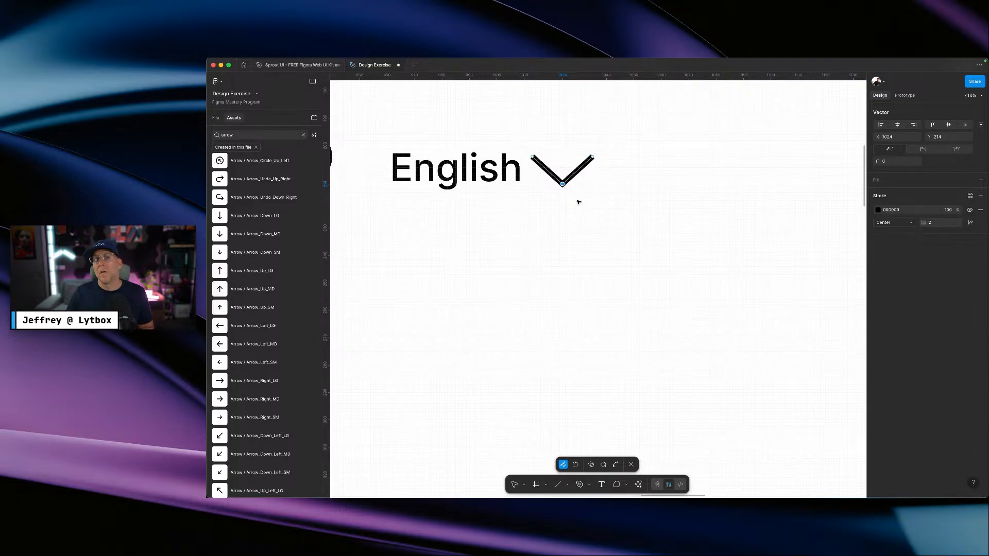
pyautogui.press('Escape')
pyautogui.press('Escape')
pyautogui.scroll(-5, 574, 202)
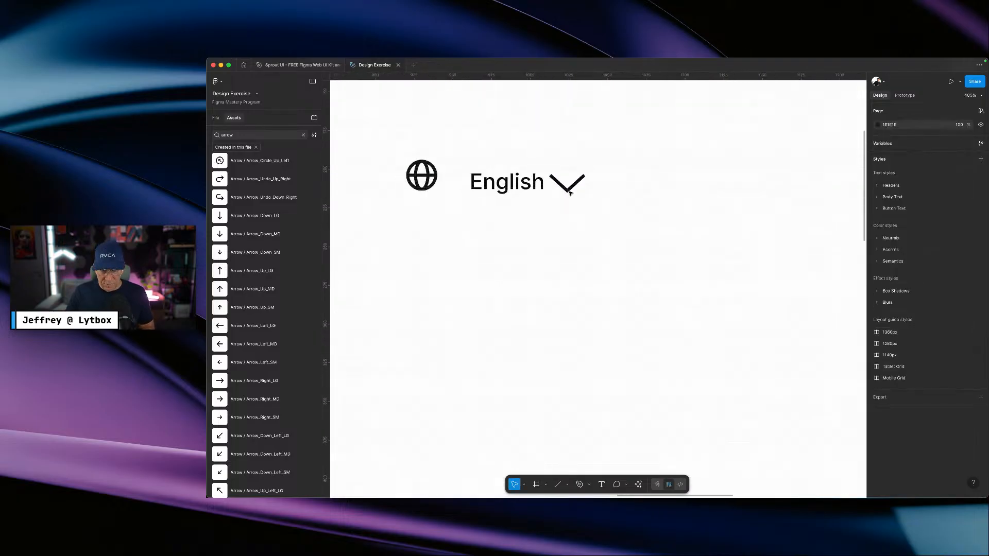
pyautogui.click(574, 189)
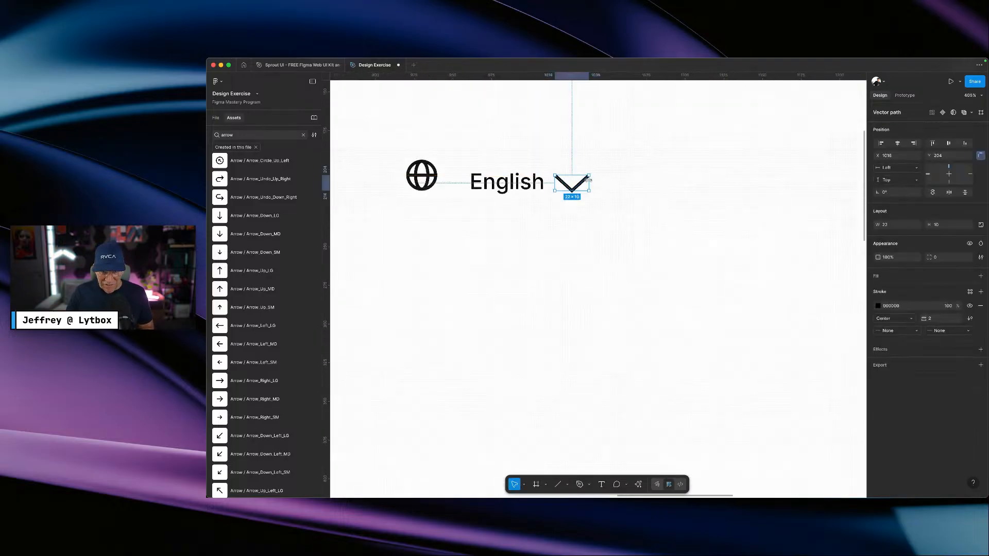
pyautogui.rightClick(577, 189)
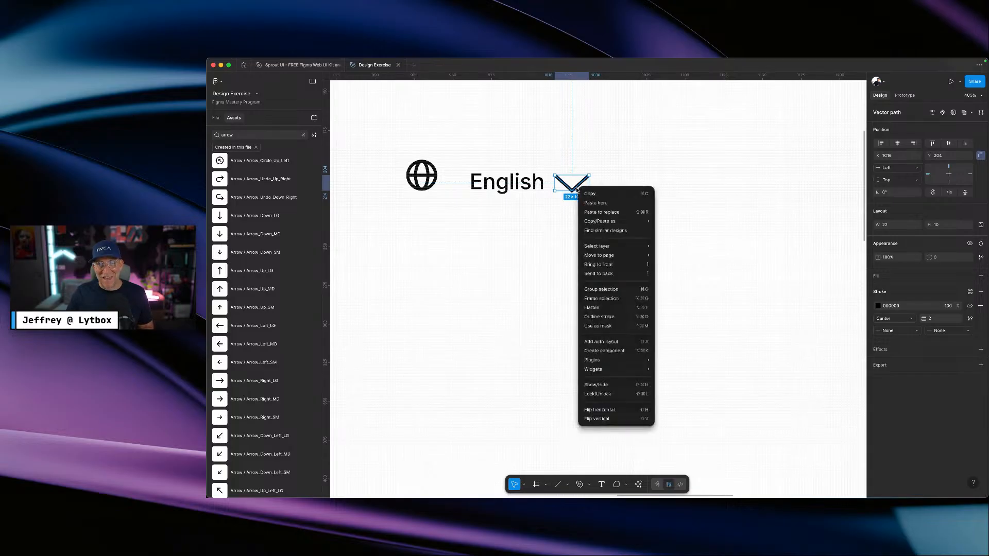
pyautogui.click(552, 227)
pyautogui.click(552, 227)
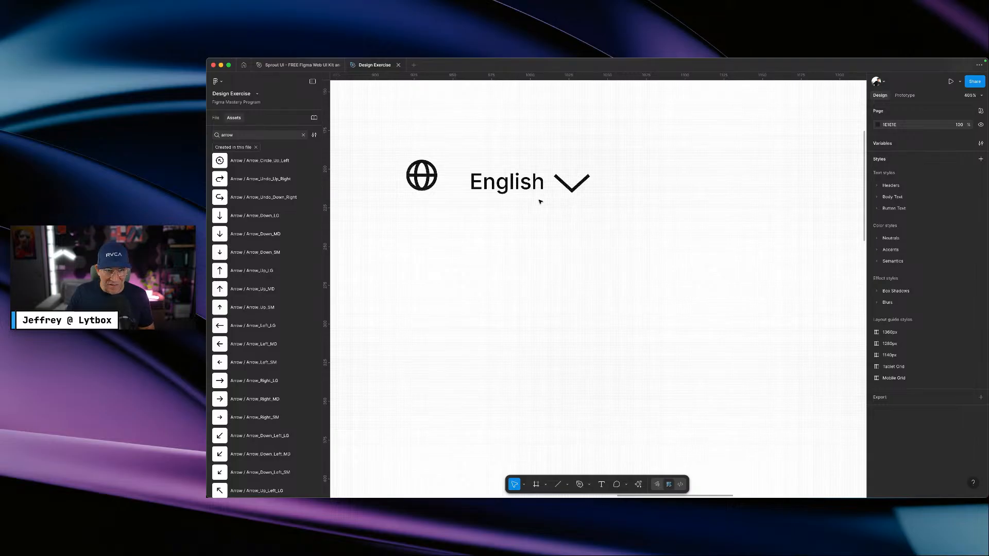
pyautogui.click(571, 190)
pyautogui.rightClick(572, 189)
pyautogui.click(568, 202)
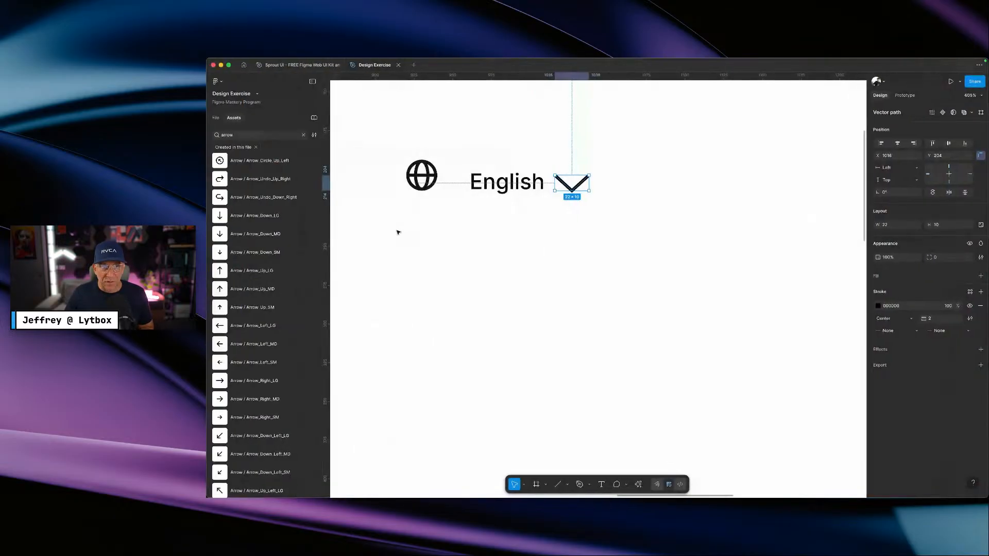
# - Select the English text and check the text style applied to it
pyautogui.scroll(-3, 397, 229)
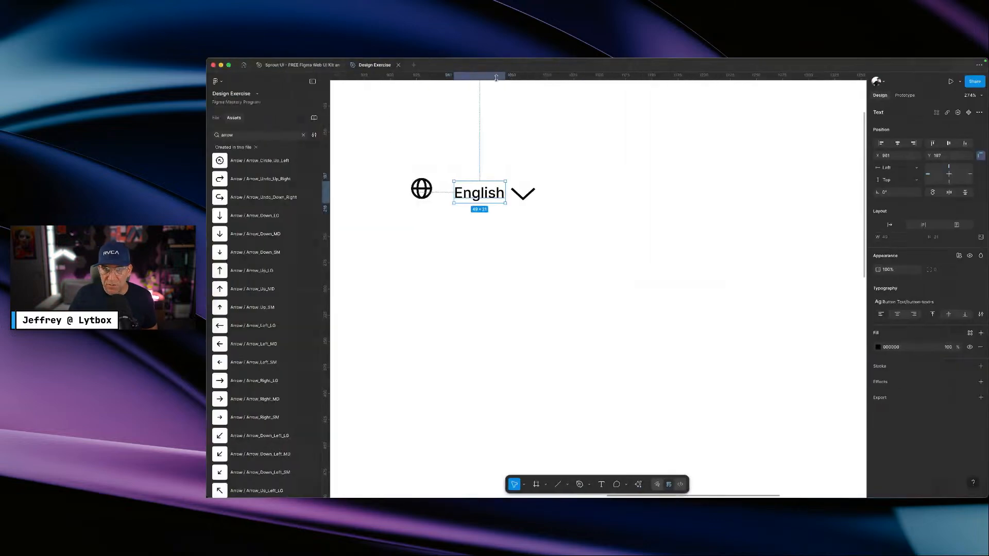
pyautogui.click(927, 303)
pyautogui.press('Escape')
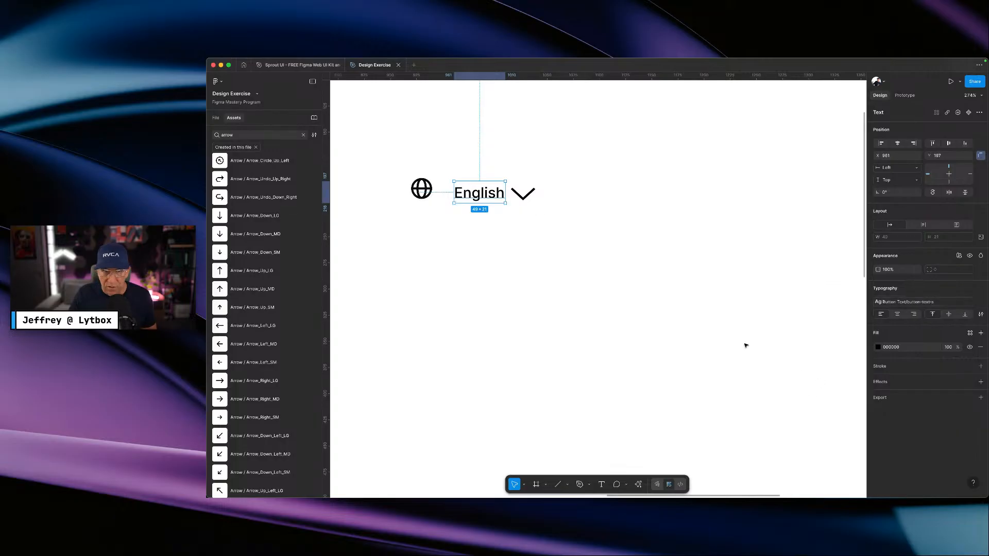
# - Select the chevron beside English, and switch to the browser to inspect the Manus header's chevron icon in the developer tools
pyautogui.click(501, 217)
pyautogui.click(526, 198)
pyautogui.moveTo(535, 192); pyautogui.dragTo(526, 196)
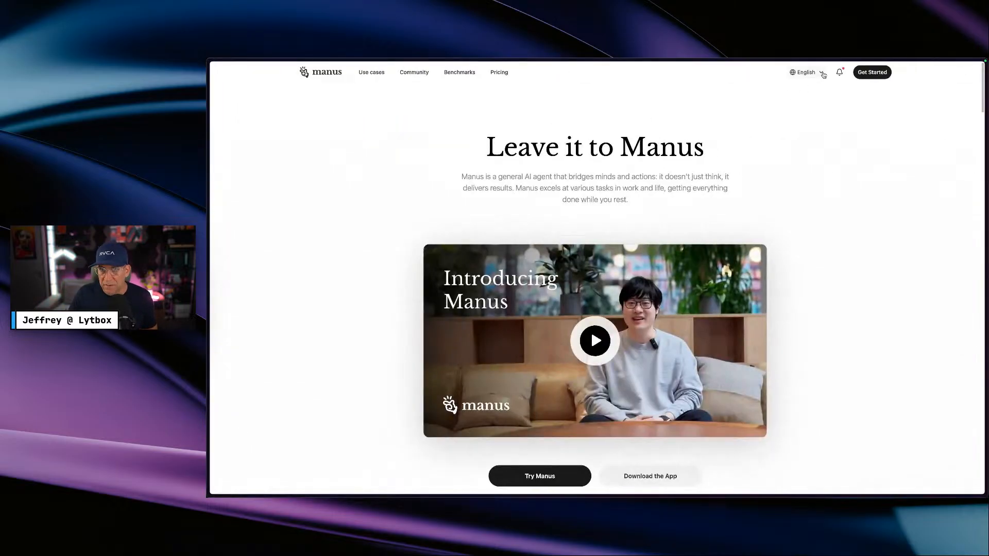
pyautogui.rightClick(823, 73)
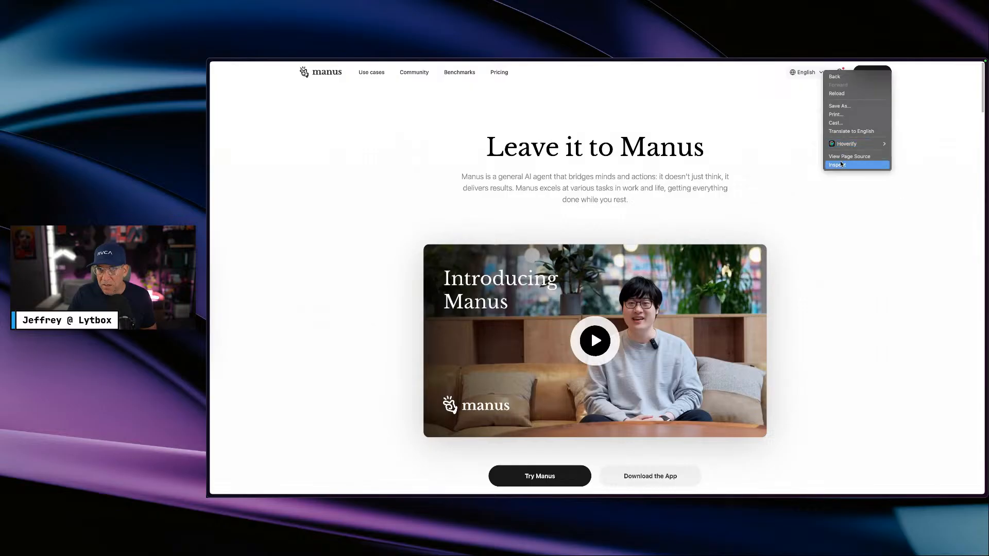
pyautogui.click(840, 164)
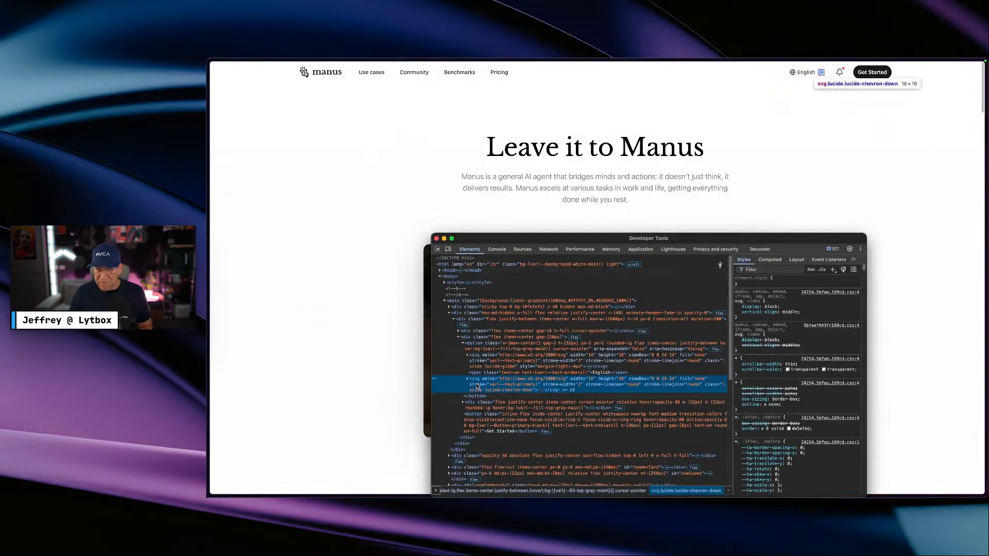
# - Back in Figma, set the chevron's width to 16 and its stroke weight to 1.5
pyautogui.hotkey('ctrl', 'Left')
pyautogui.click(980, 225)
pyautogui.click(895, 226)
pyautogui.press('Up')
pyautogui.click(944, 320)
pyautogui.write('1')
pyautogui.press('Return')
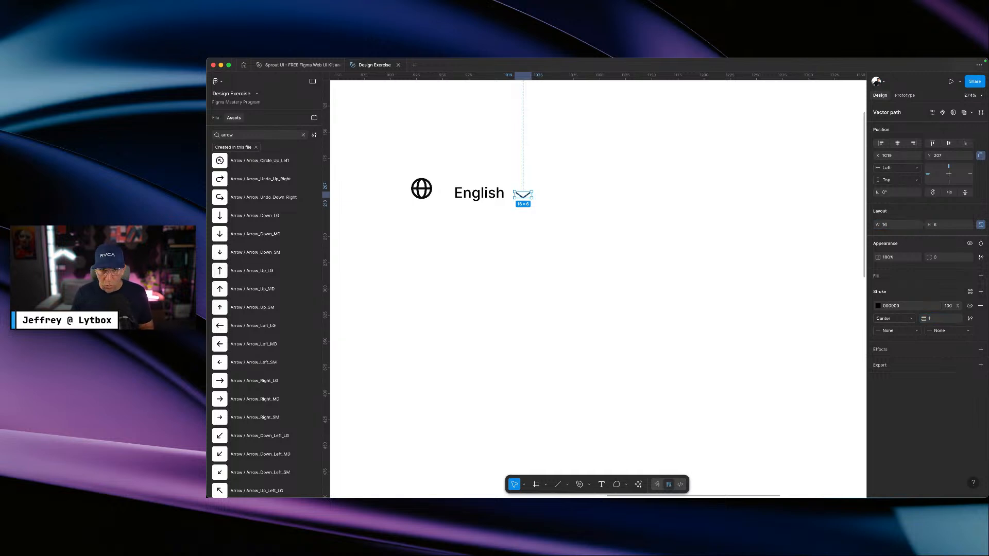
pyautogui.click(938, 318)
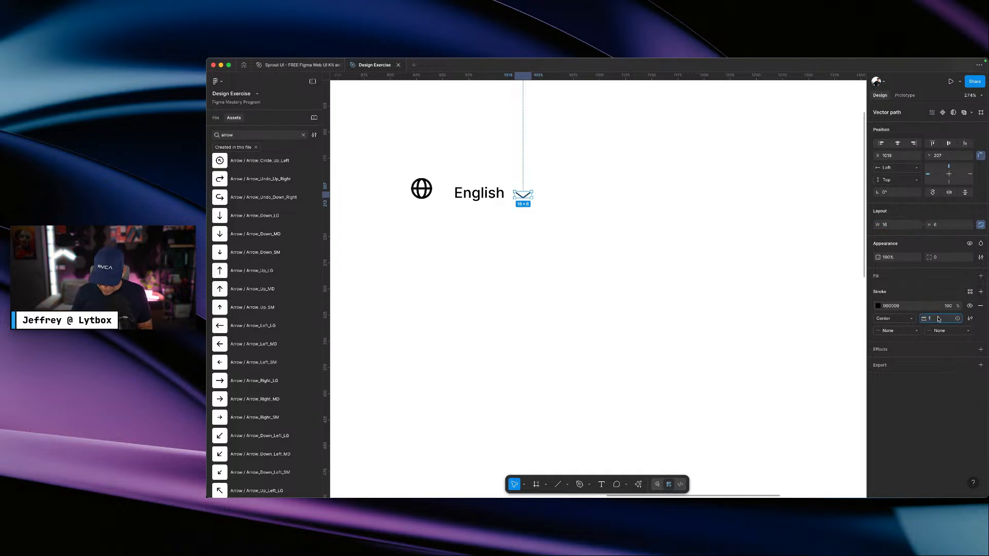
pyautogui.press('Return')
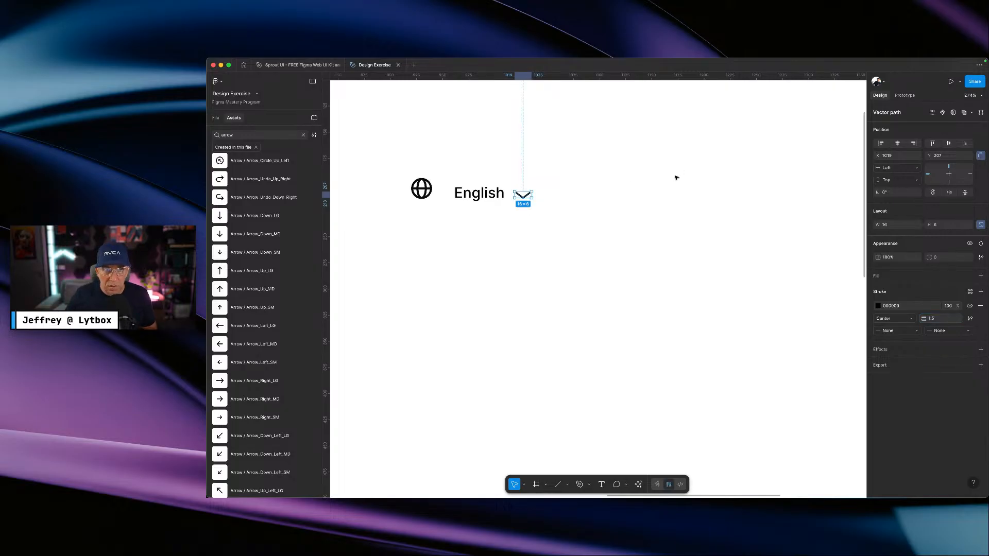
# - Edit the chevron's path and pull its lower point down to make the V deeper
pyautogui.scroll(5, 509, 195)
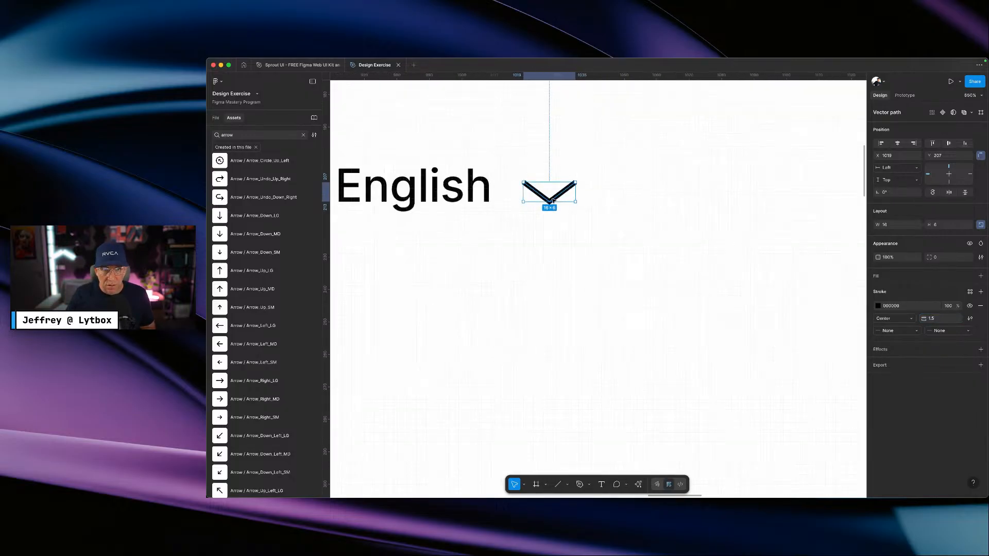
pyautogui.scroll(-5, 561, 199)
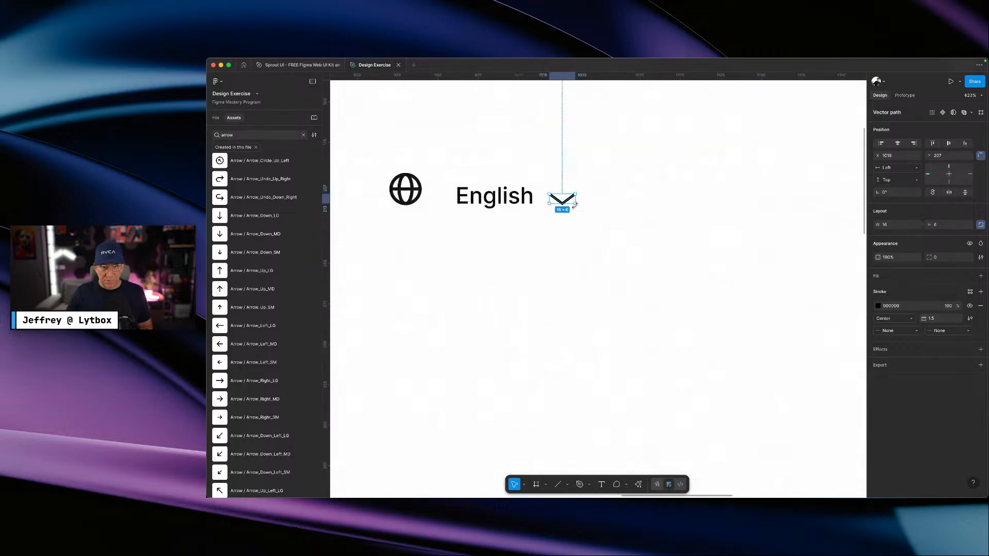
pyautogui.doubleClick(568, 203)
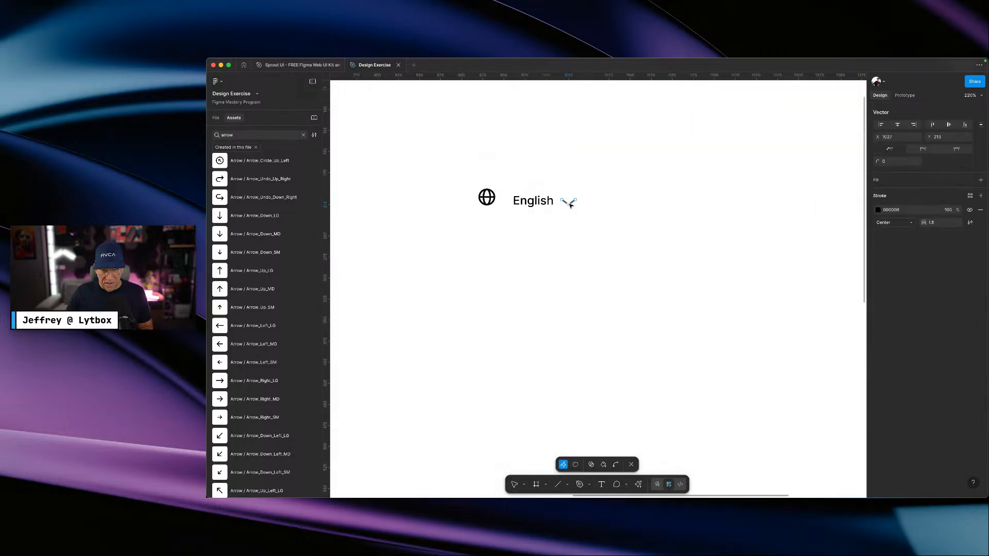
pyautogui.moveTo(571, 207); pyautogui.dragTo(574, 210)
pyautogui.press('Escape')
pyautogui.press('Escape')
pyautogui.scroll(5, 571, 207)
pyautogui.doubleClick(569, 207)
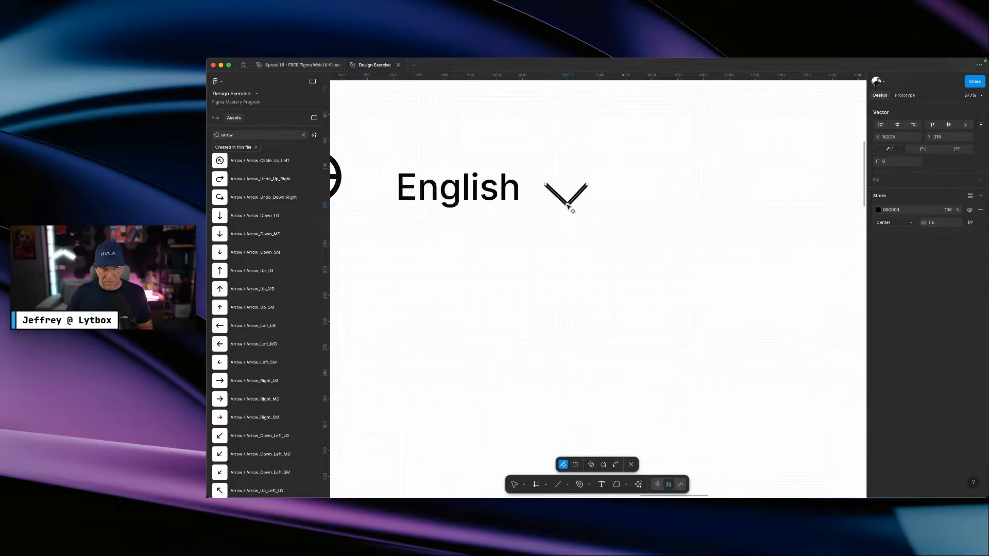
pyautogui.moveTo(568, 206); pyautogui.dragTo(569, 206)
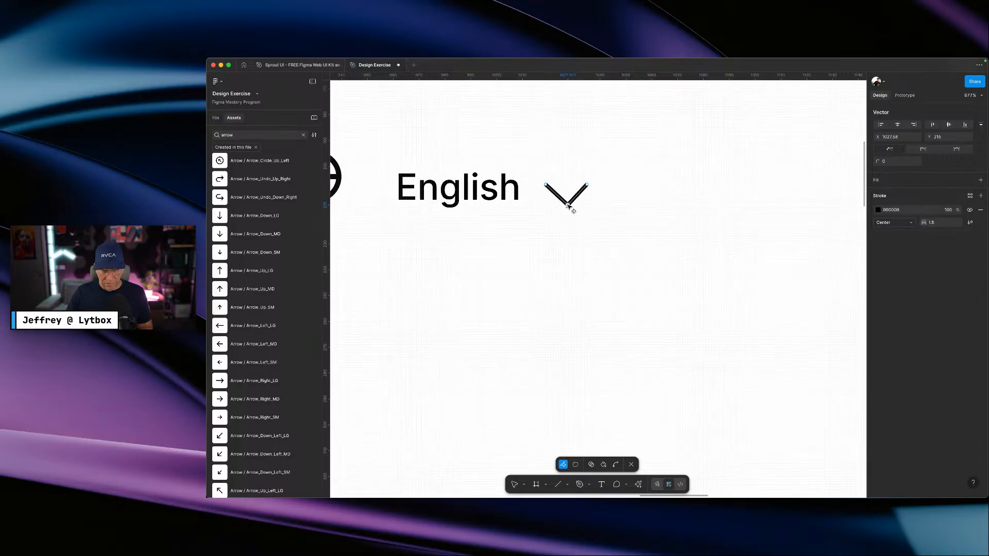
pyautogui.press('Escape')
pyautogui.press('Escape')
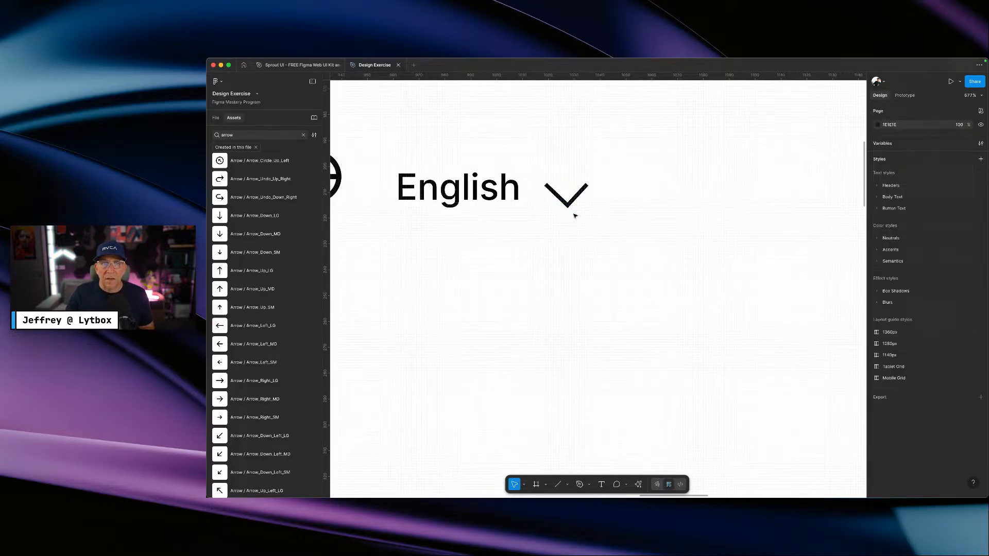
# - Set the chevron's width to 11 with its proportions locked
pyautogui.scroll(-2, 574, 215)
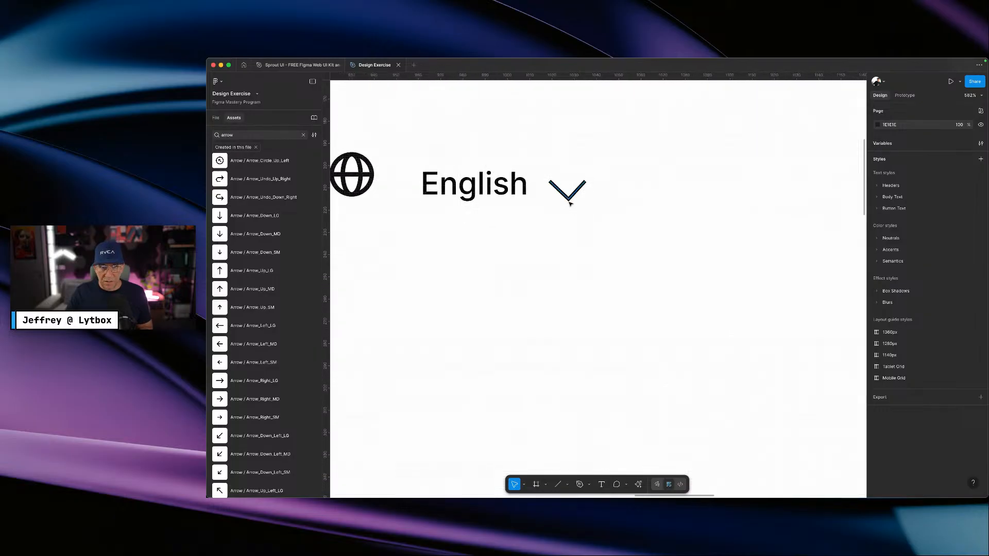
pyautogui.click(569, 201)
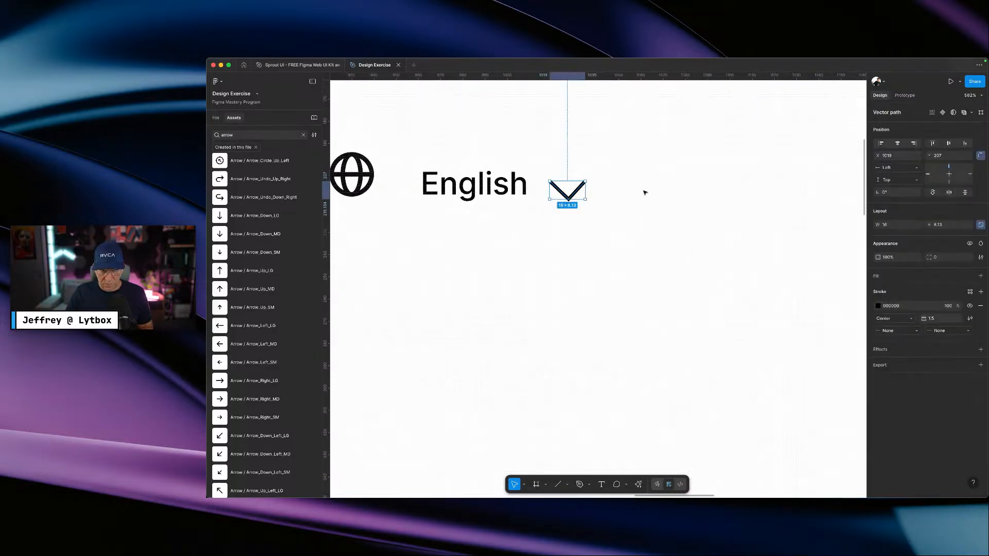
pyautogui.scroll(-5, 645, 192)
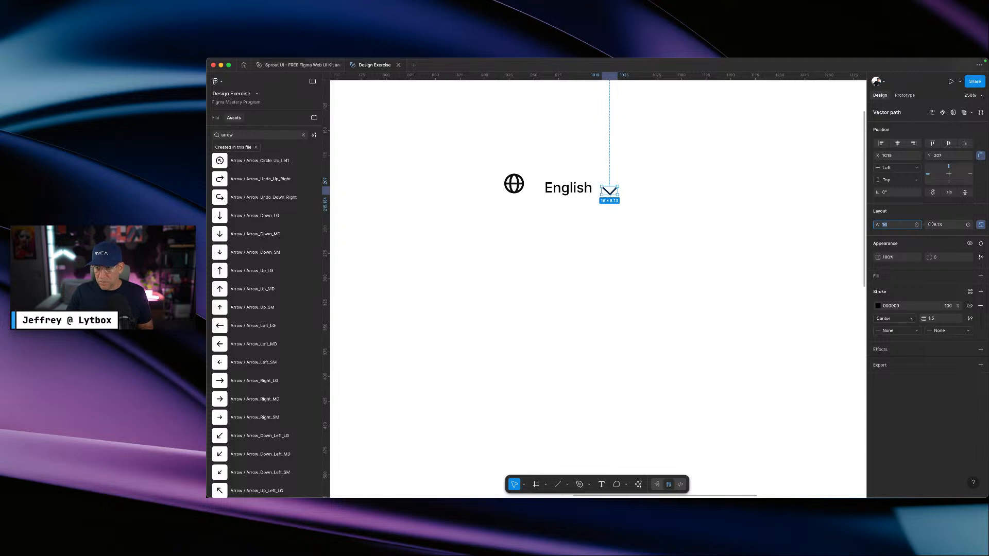
pyautogui.write('11')
pyautogui.press('Return')
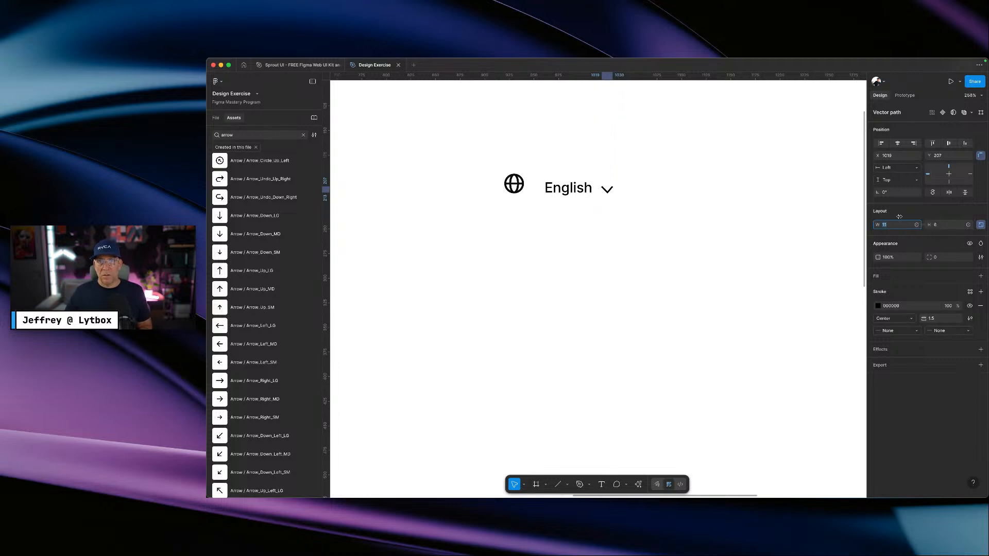
pyautogui.click(598, 205)
pyautogui.click(612, 191)
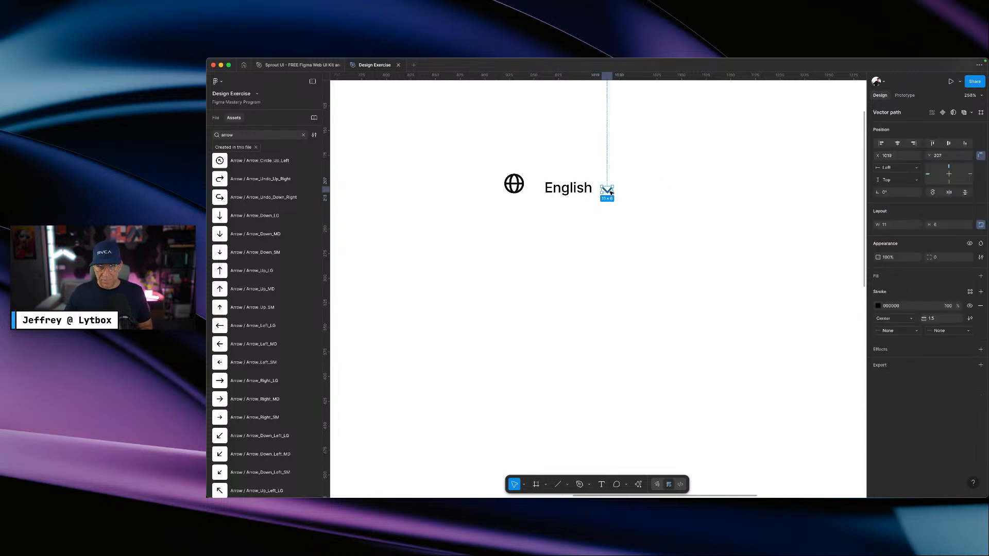
# - Outline the chevron's stroke to convert it into a filled shape
pyautogui.scroll(10, 610, 192)
pyautogui.rightClick(611, 190)
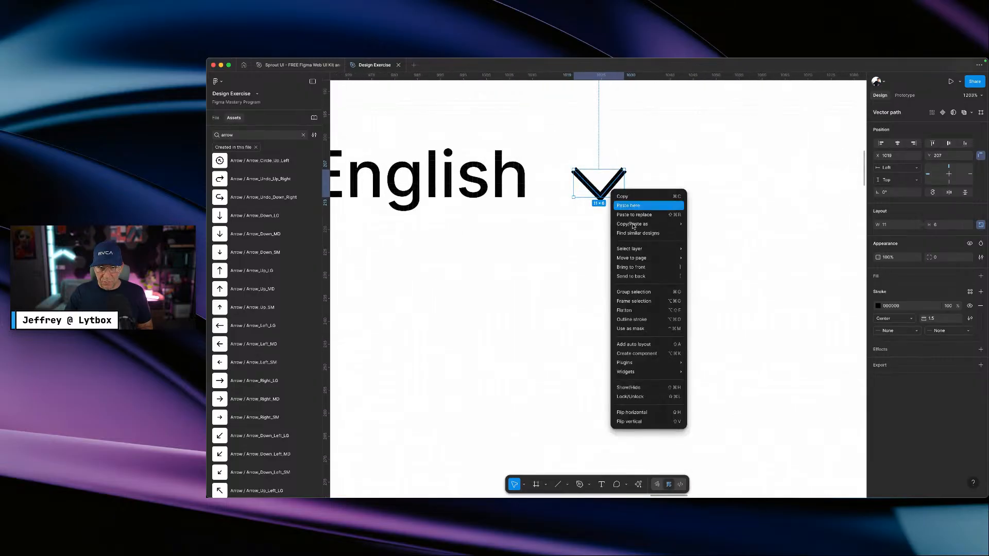
pyautogui.click(644, 319)
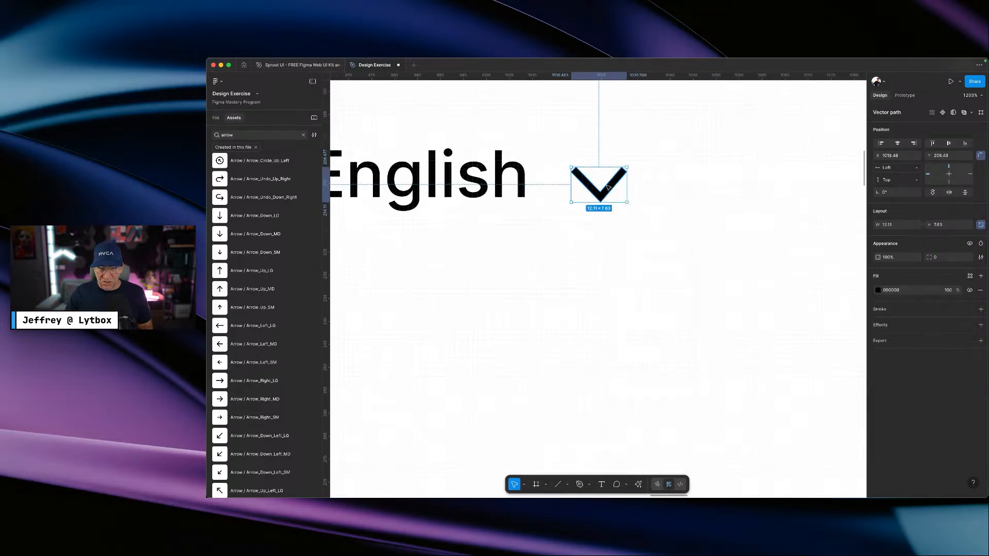
# - Round the four corner points at the chevron's upper ends with a corner radius of 0.2
pyautogui.scroll(10, 613, 185)
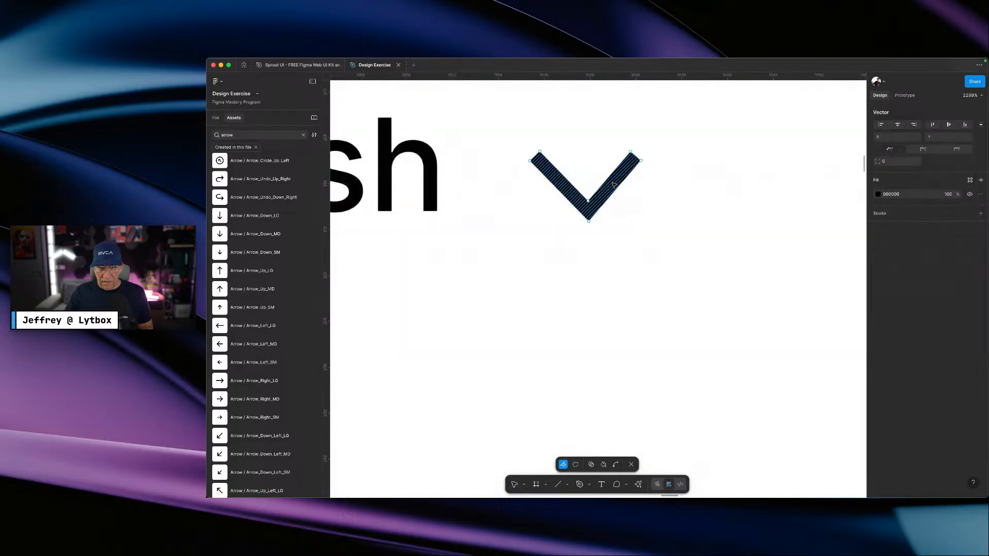
pyautogui.doubleClick(679, 118)
pyautogui.press('super+a')
pyautogui.keyDown('shift'); pyautogui.click(415, 98); pyautogui.keyUp('shift')
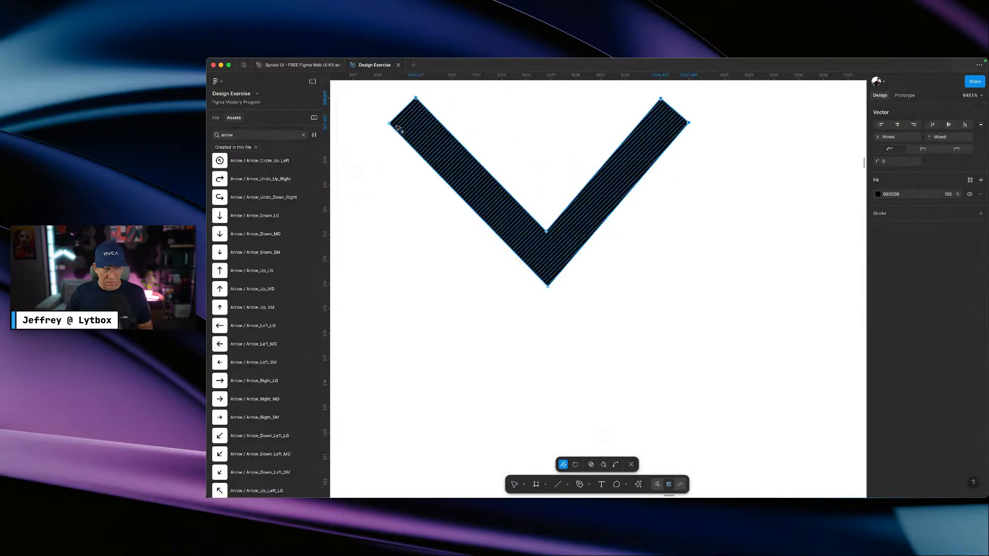
pyautogui.keyDown('shift'); pyautogui.click(389, 123); pyautogui.keyUp('shift')
pyautogui.click(891, 162)
pyautogui.write('1')
pyautogui.press('Return')
pyautogui.press('Down')
pyautogui.write('0.2')
pyautogui.press('Return')
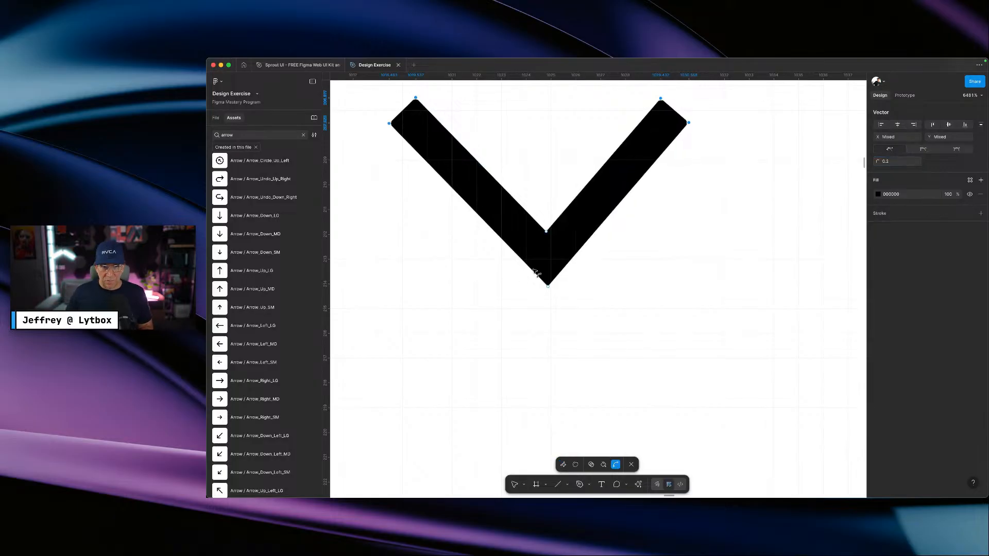
# - Apply a corner radius of 0.2 to the chevron's bottom point and finish editing the path
pyautogui.click(548, 286)
pyautogui.click(903, 160)
pyautogui.write('0.2')
pyautogui.press('Return')
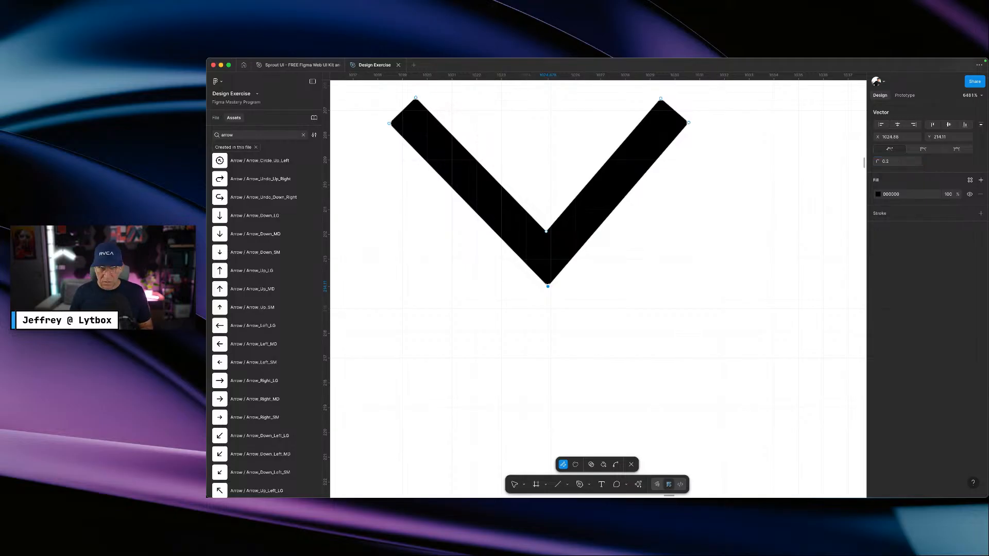
pyautogui.press('Escape')
pyautogui.scroll(-10, 585, 268)
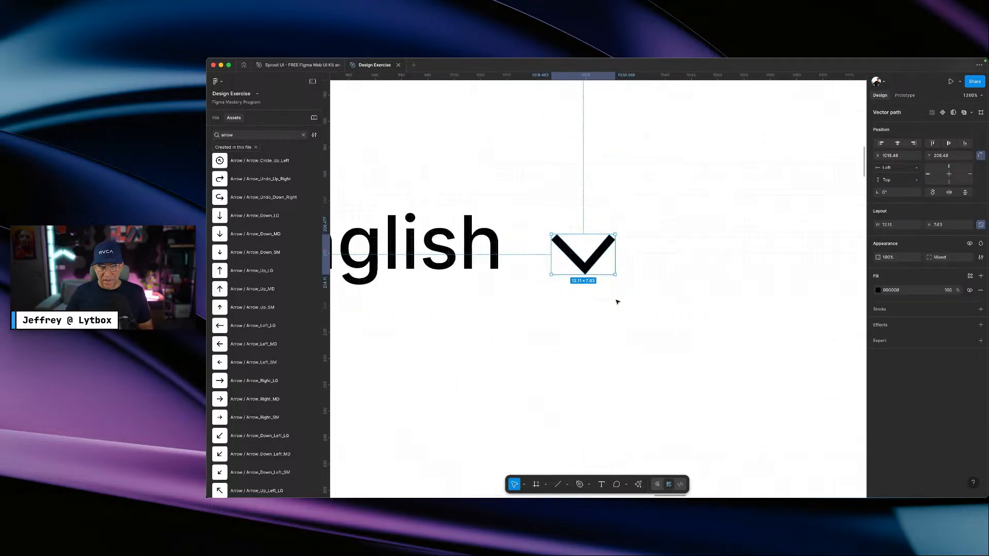
pyautogui.press('Escape')
pyautogui.scroll(-3, 563, 284)
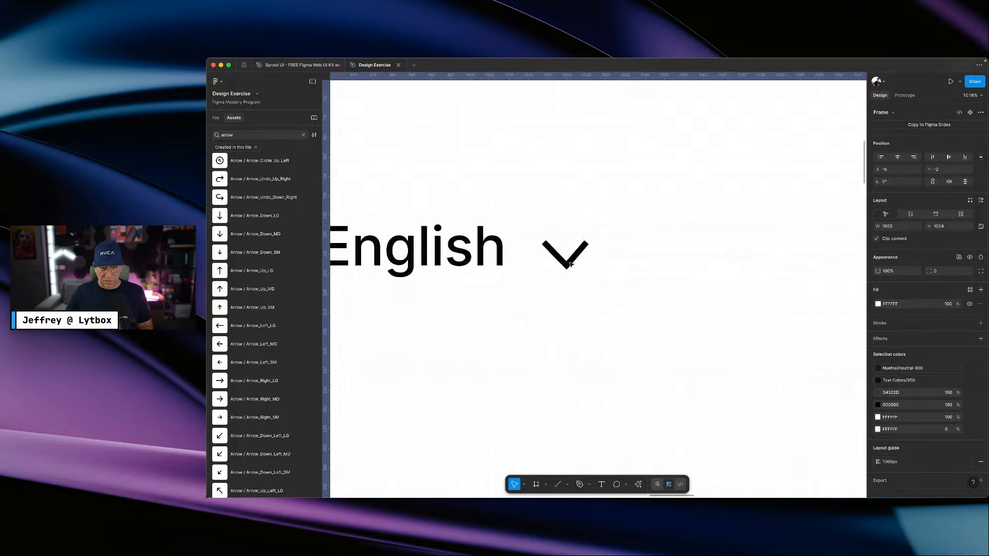
pyautogui.scroll(-5, 619, 276)
pyautogui.hscroll(1, 621, 278)
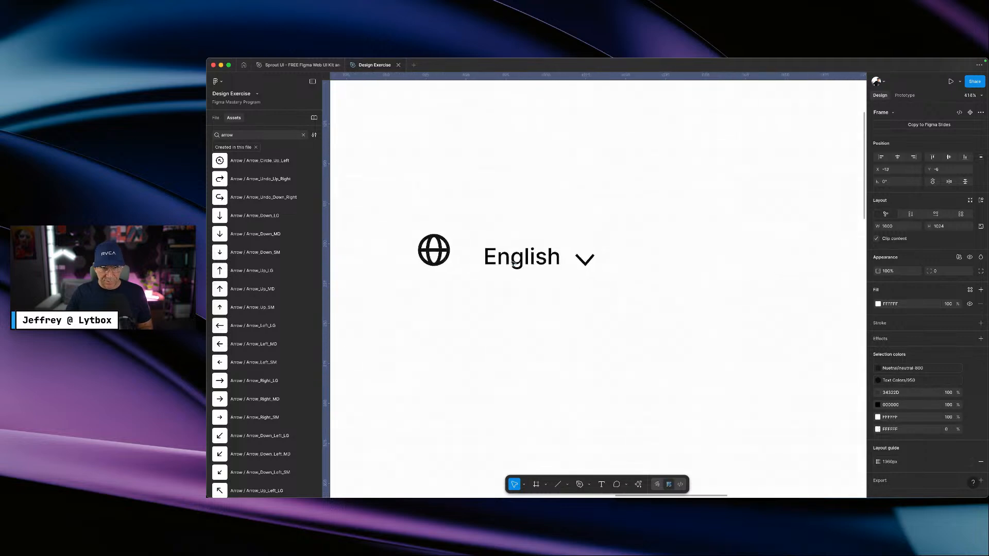
pyautogui.press('Escape')
pyautogui.scroll(-5, 621, 304)
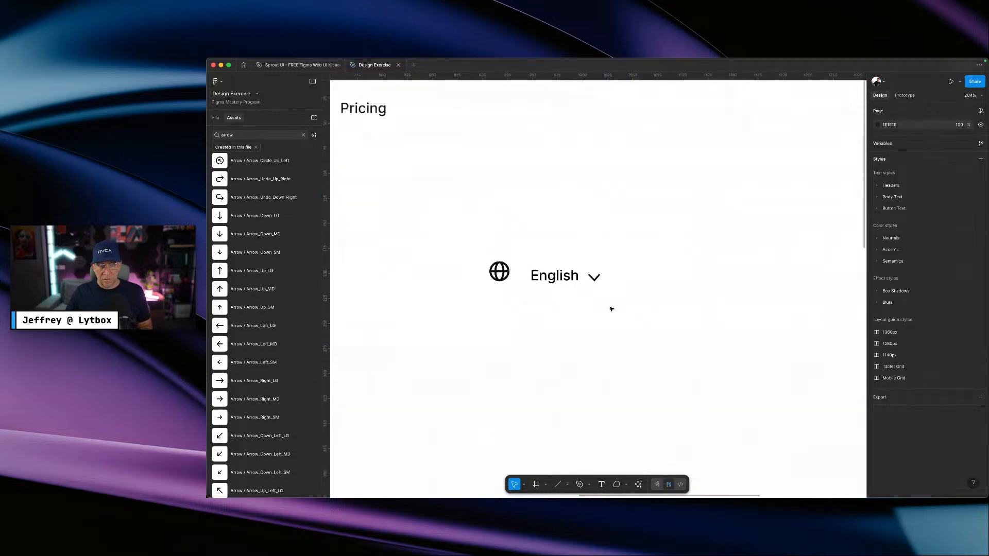
# - Select the globe, English text and chevron together and replace their 000000 selection color with the neutral-800 style
pyautogui.moveTo(621, 304); pyautogui.dragTo(507, 263)
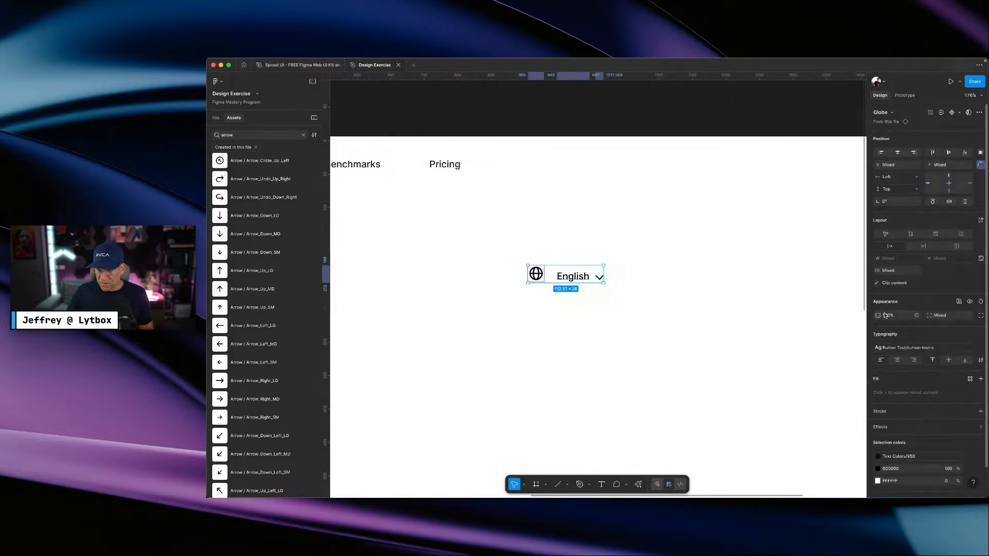
pyautogui.scroll(-1, 891, 430)
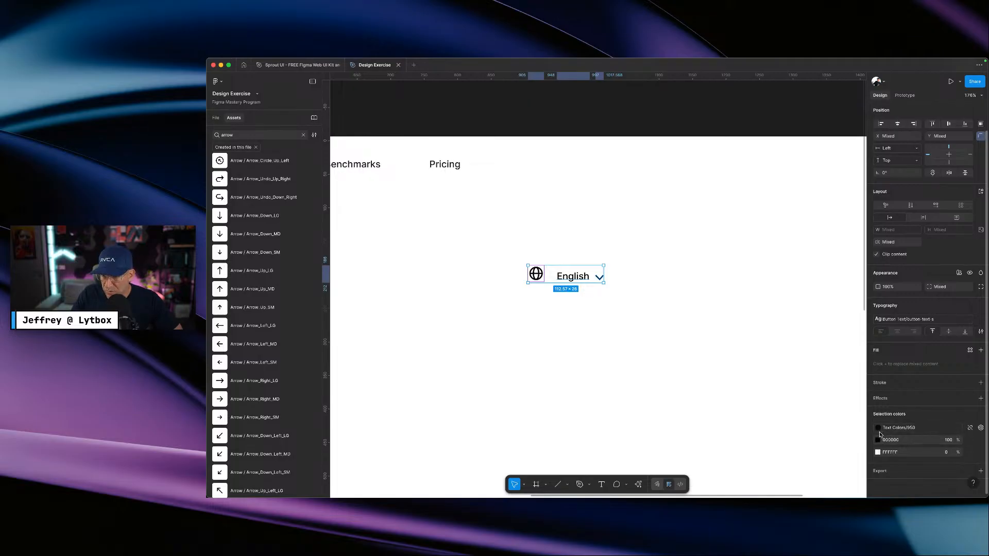
pyautogui.click(970, 440)
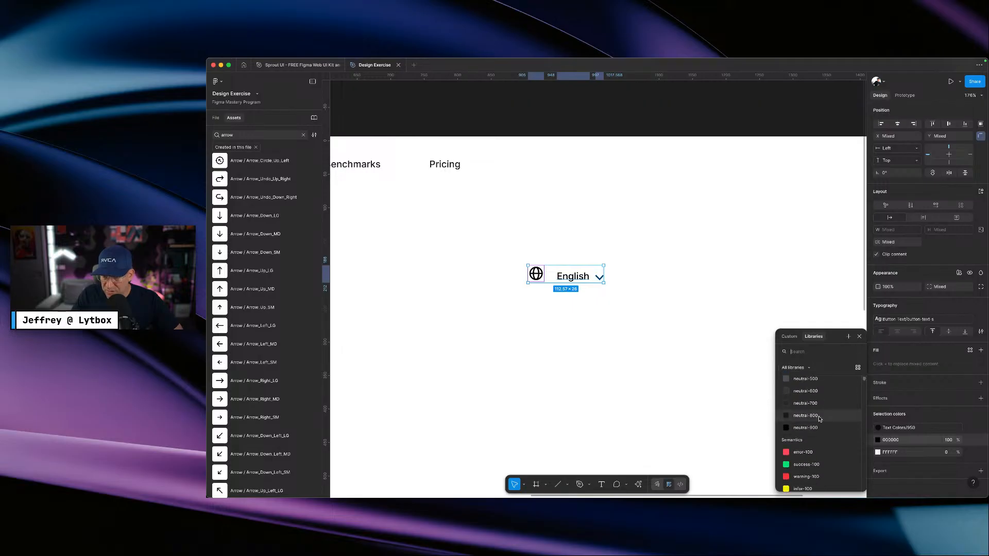
pyautogui.click(820, 417)
# - Move the globe, English text and chevron together up into the navigation row beside Pricing
pyautogui.click(619, 311)
pyautogui.click(559, 278)
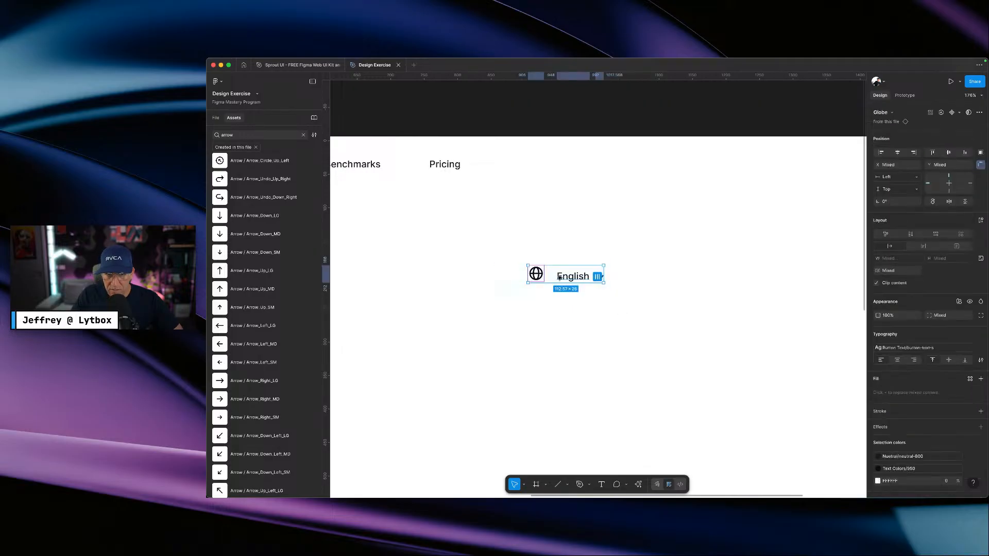
pyautogui.moveTo(570, 278); pyautogui.dragTo(593, 175)
pyautogui.click(684, 201)
# - Check the Manus website's header, then search the Figma assets for "bell" and place the Communication / Bell icon beyond the language selector
pyautogui.hotkey('ctrl', 'Right')
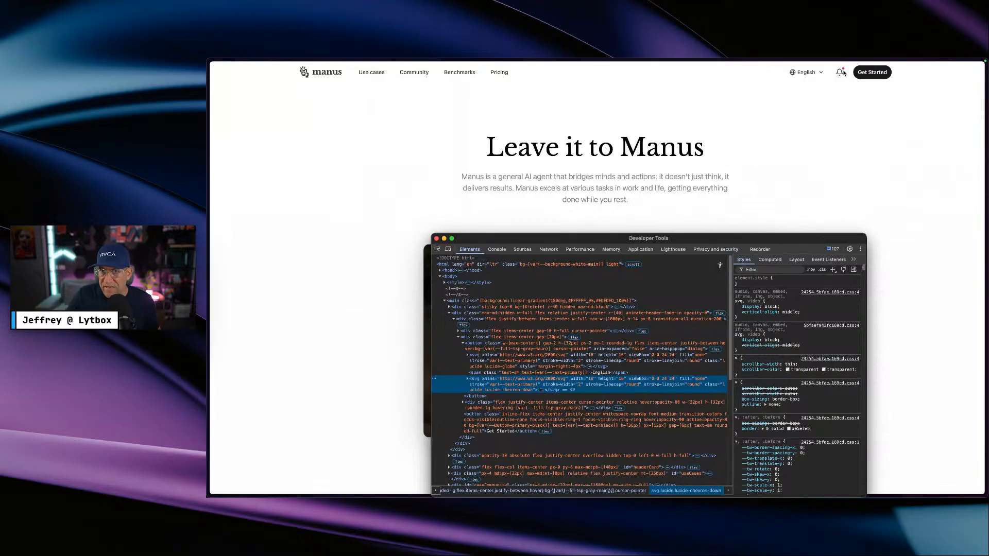
pyautogui.hotkey('ctrl', 'Left')
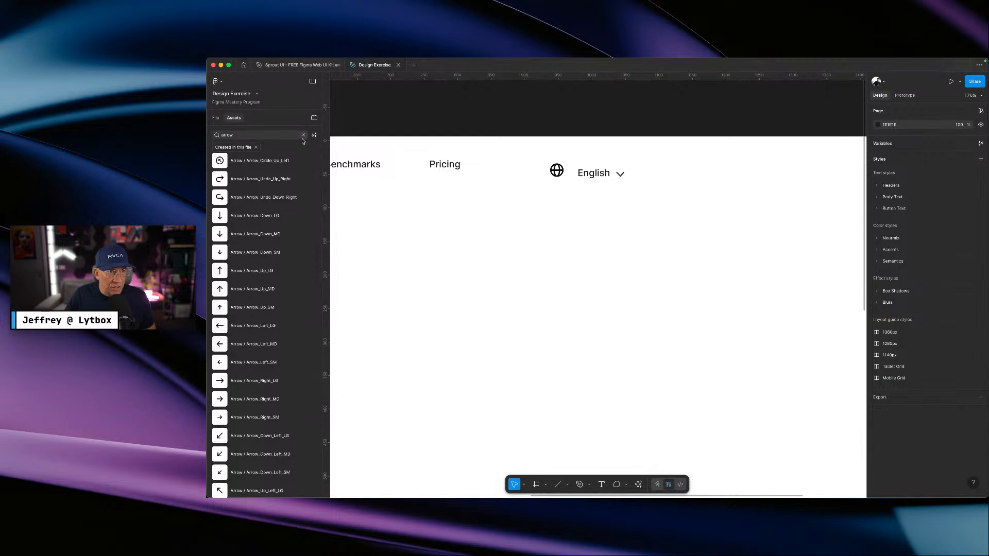
pyautogui.click(303, 135)
pyautogui.write('bell')
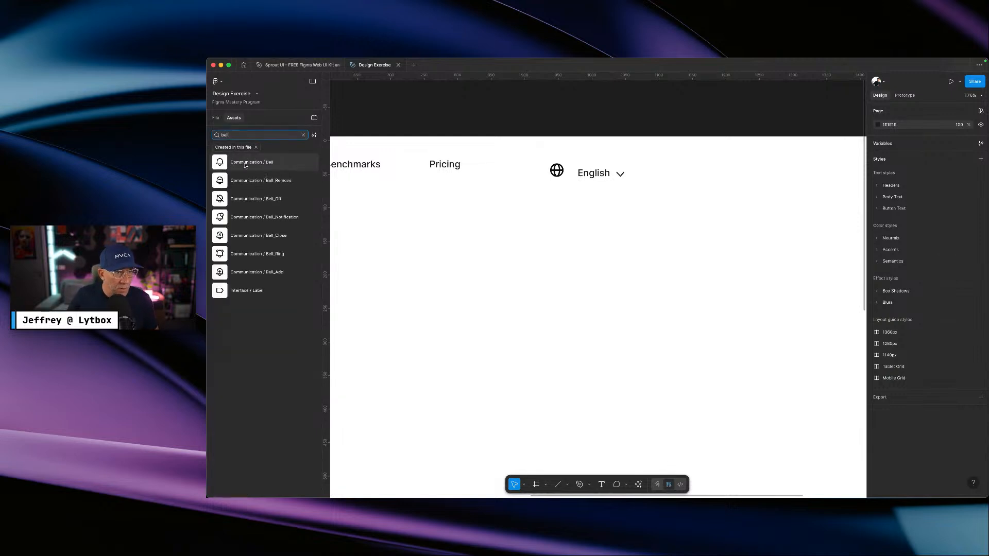
pyautogui.hotkey('ctrl', 'Right')
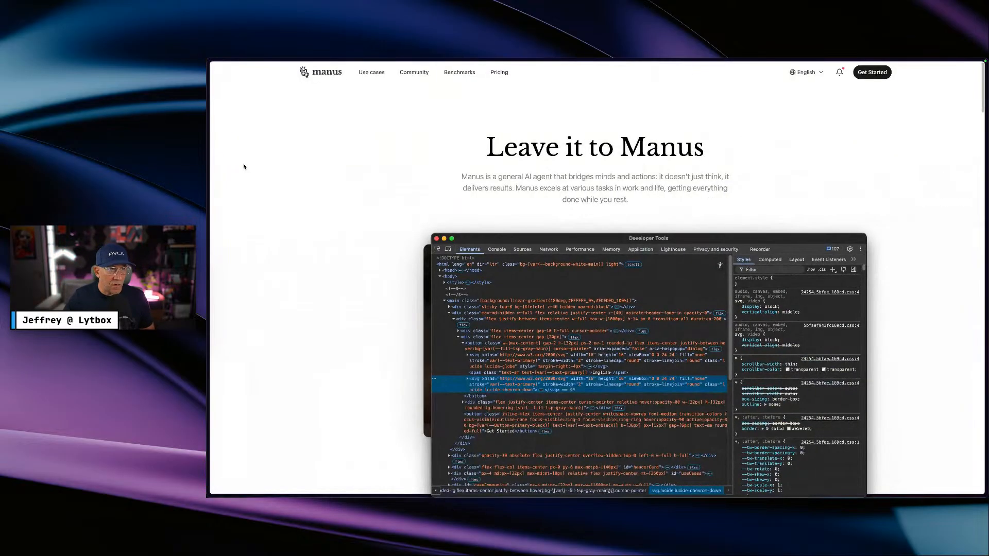
pyautogui.hotkey('ctrl', 'Left')
pyautogui.click(711, 167)
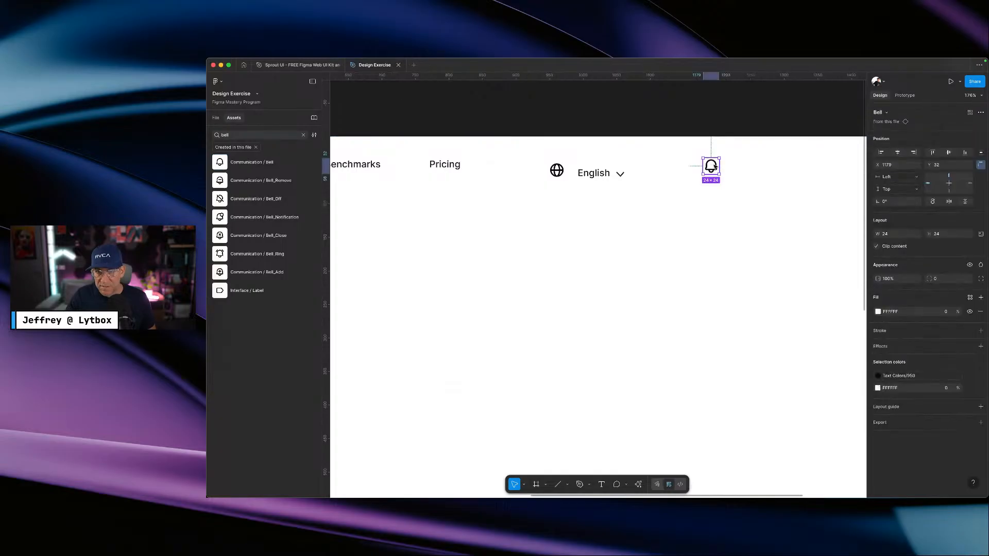
# - Switch to the Manus website in the browser and inspect the header's notification bell in the developer tools
pyautogui.hotkey('ctrl', 'Right')
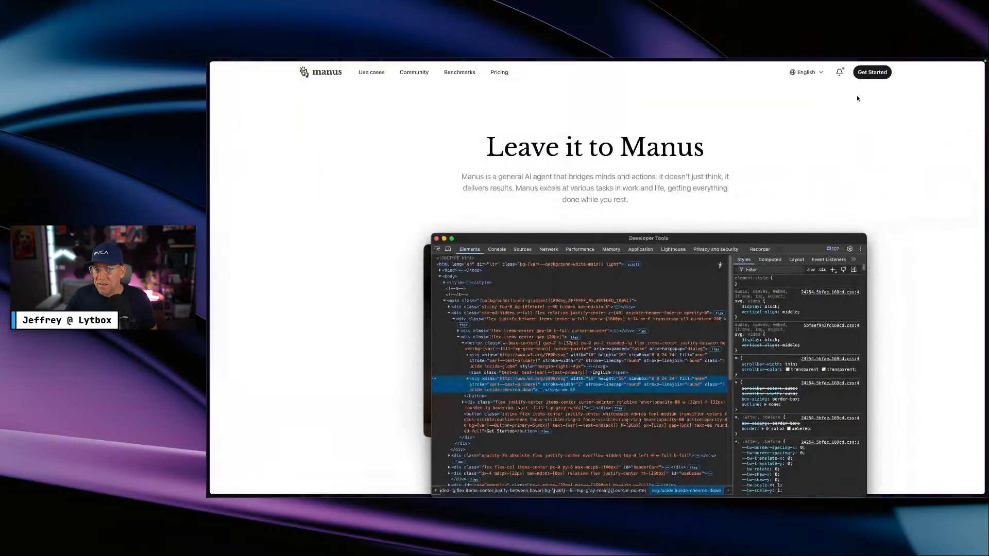
pyautogui.rightClick(838, 74)
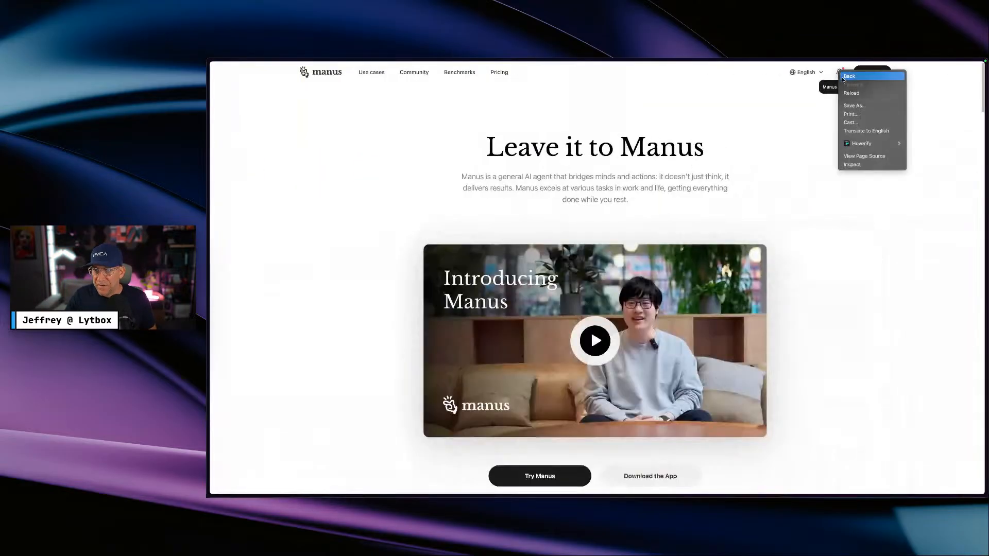
pyautogui.click(857, 165)
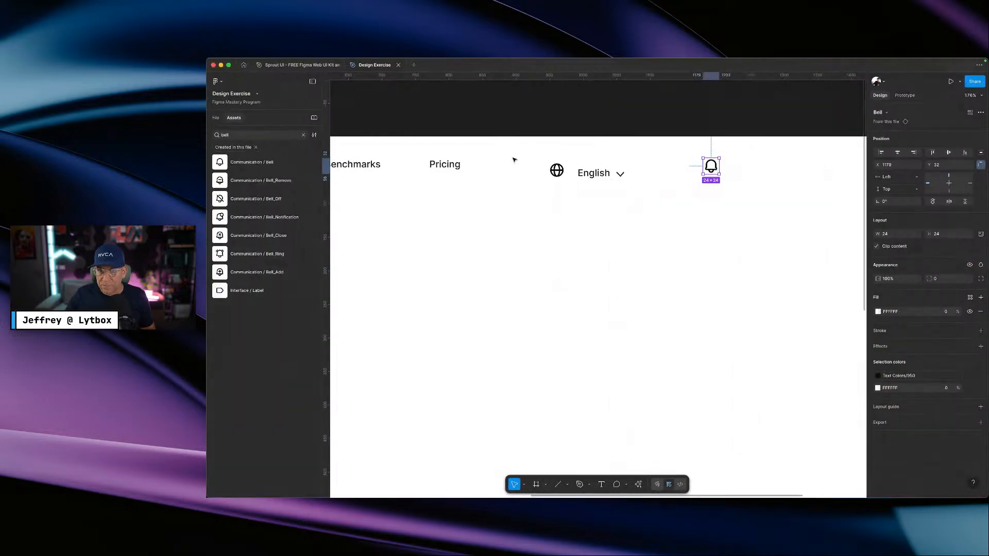
# - Detach the Communication / Bell instance, move its vector out to the Desktop - 1 frame and delete the empty bell frame
pyautogui.click(221, 120)
pyautogui.click(263, 281)
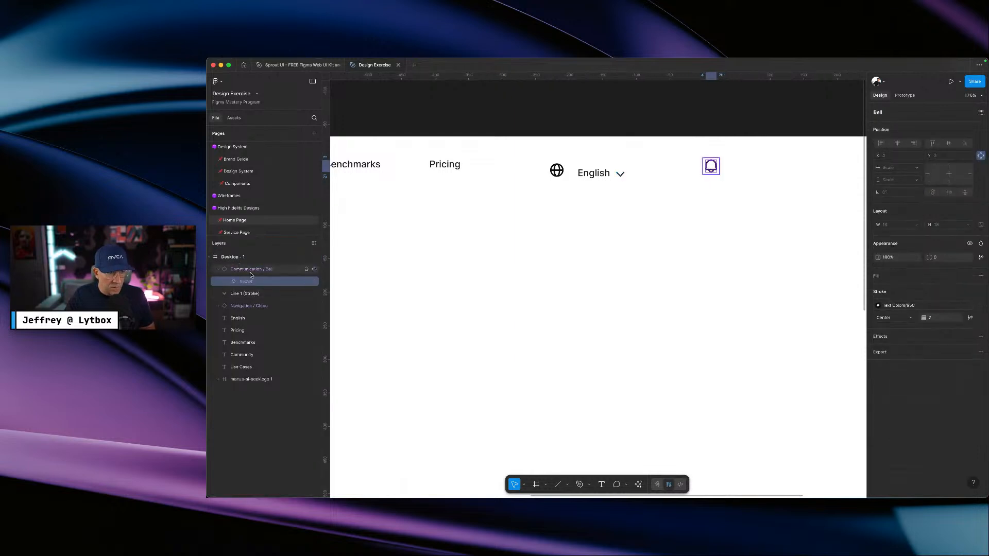
pyautogui.click(253, 271)
pyautogui.rightClick(252, 271)
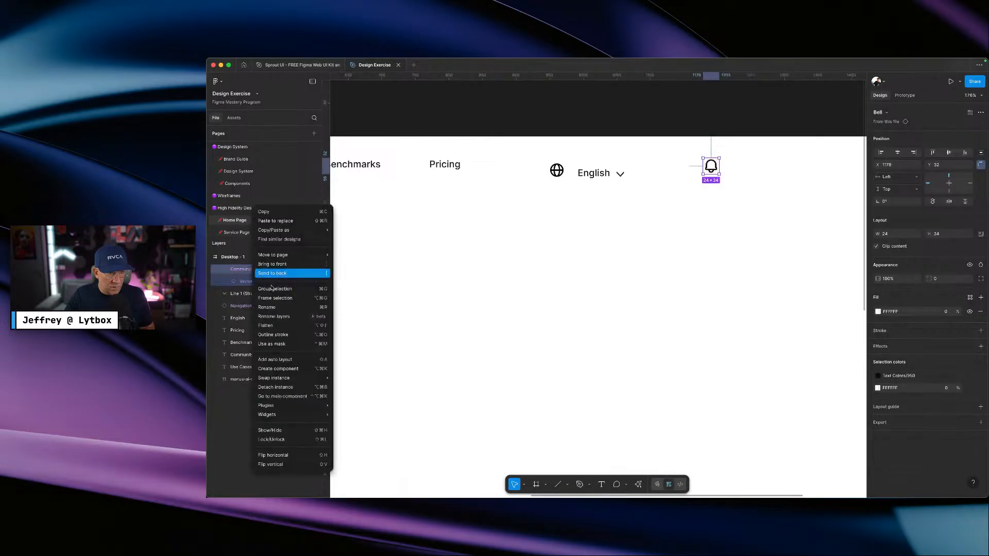
pyautogui.click(277, 392)
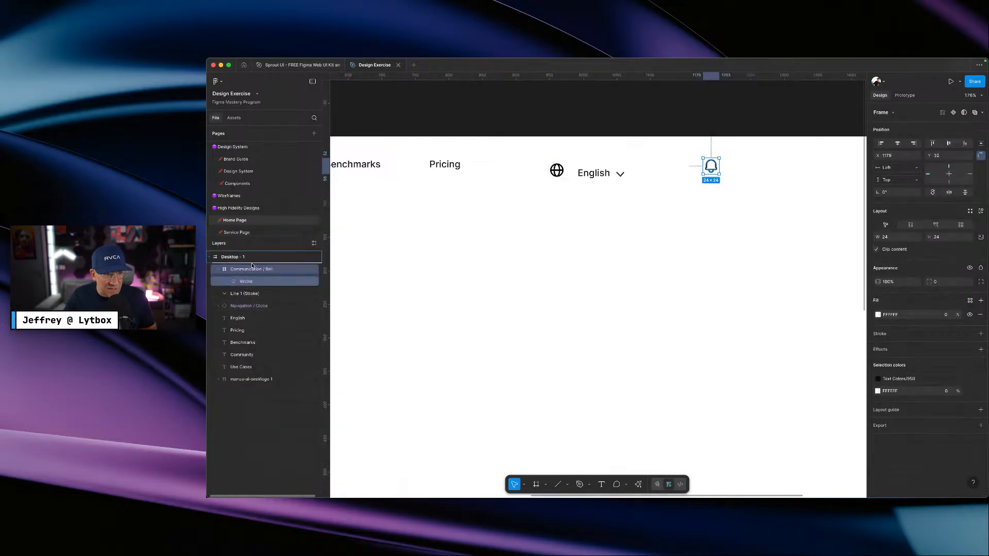
pyautogui.click(258, 283)
pyautogui.moveTo(258, 282); pyautogui.dragTo(257, 267)
pyautogui.rightClick(258, 281)
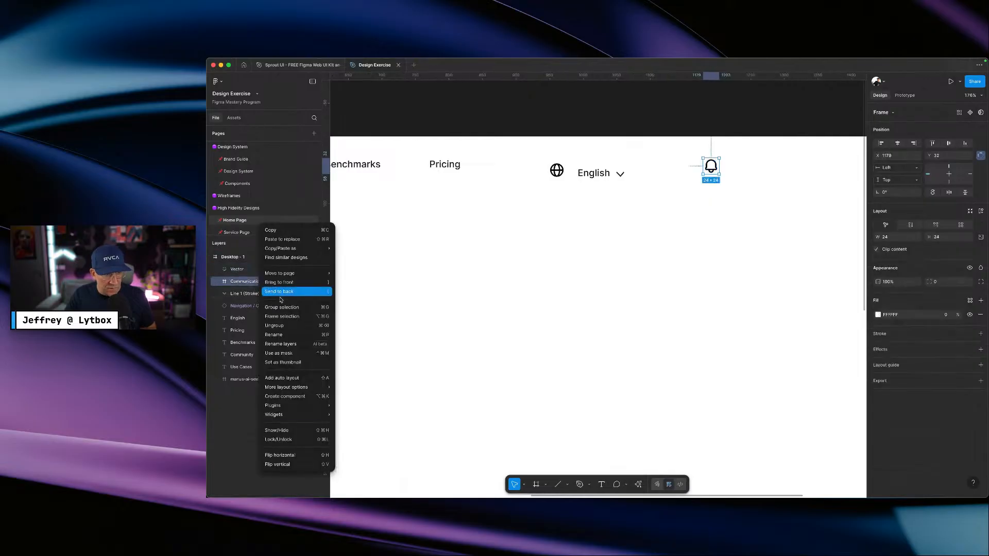
pyautogui.click(249, 287)
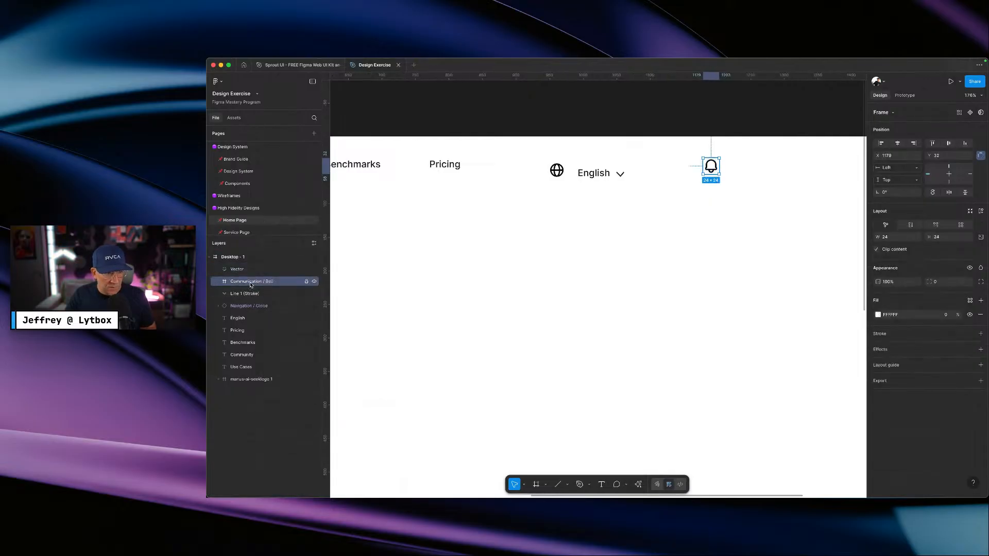
pyautogui.press('Delete')
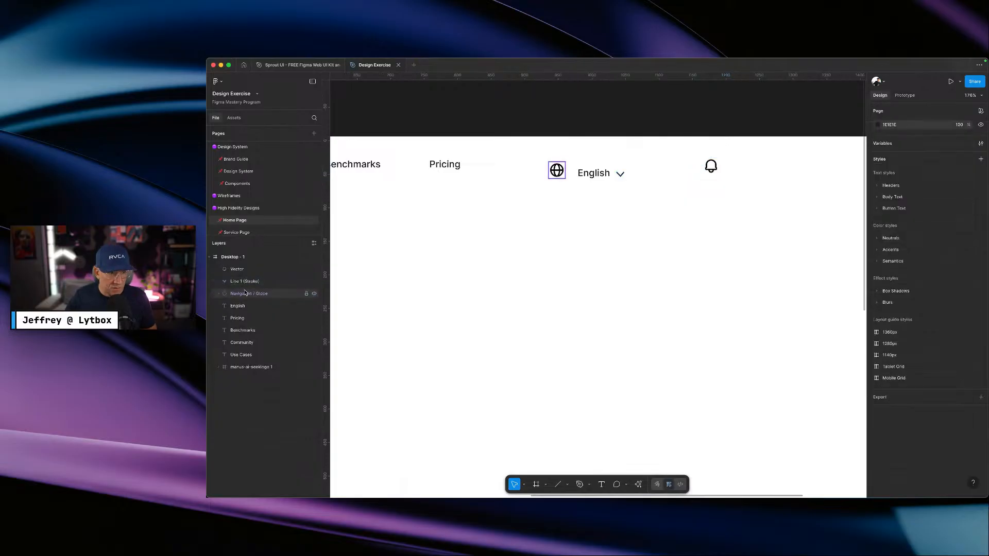
# - Detach the Navigation / Globe instance, move its vector out of the frame and delete the empty globe frame
pyautogui.click(238, 293)
pyautogui.click(218, 297)
pyautogui.rightClick(252, 295)
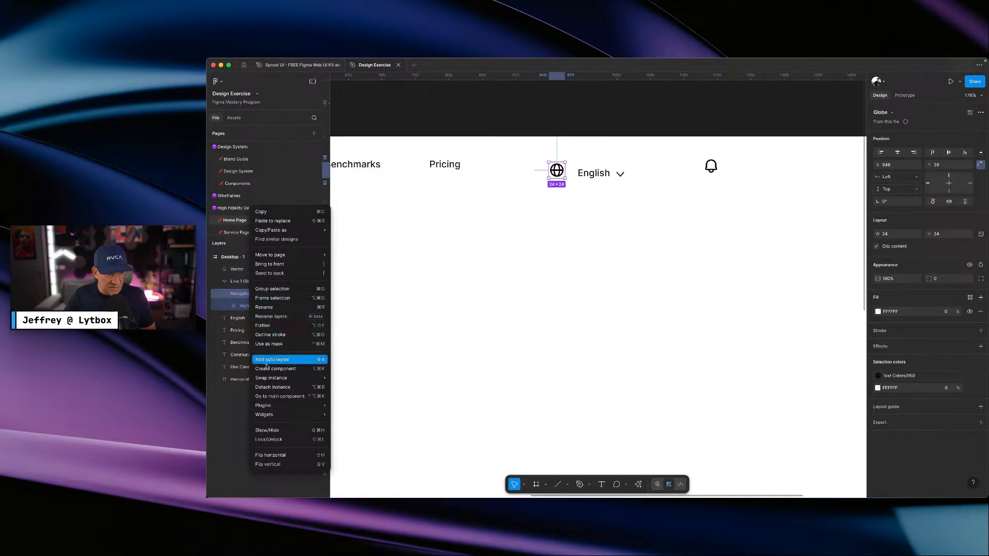
pyautogui.click(270, 386)
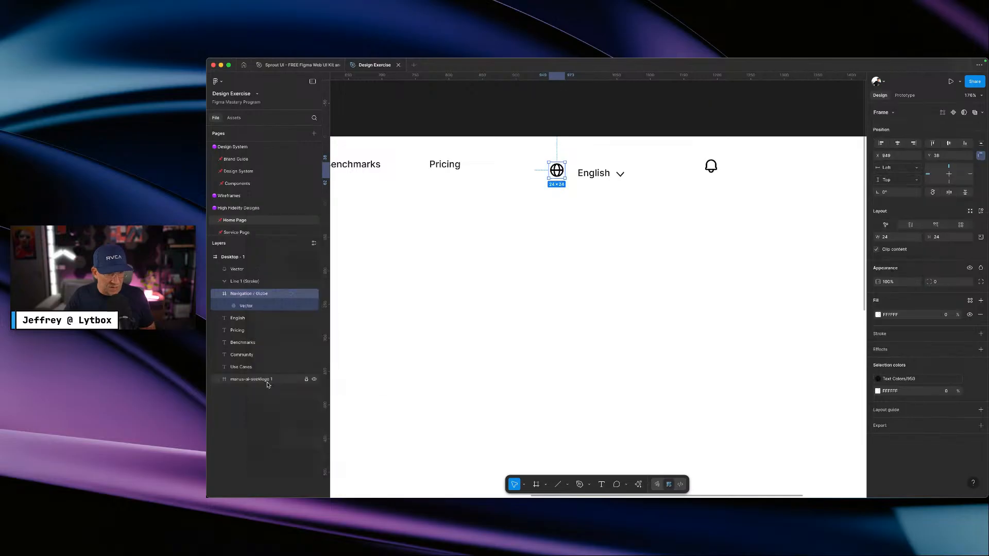
pyautogui.moveTo(244, 306); pyautogui.dragTo(245, 290)
pyautogui.click(242, 307)
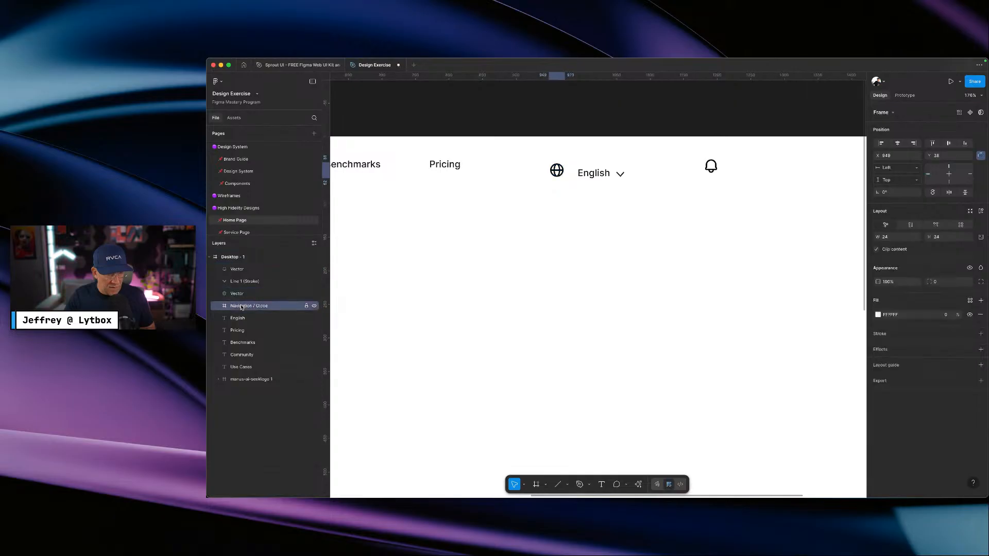
pyautogui.press('Delete')
# - Rename the globe's vector layer "Globle" and the bell's vector layer "Bell"
pyautogui.doubleClick(242, 298)
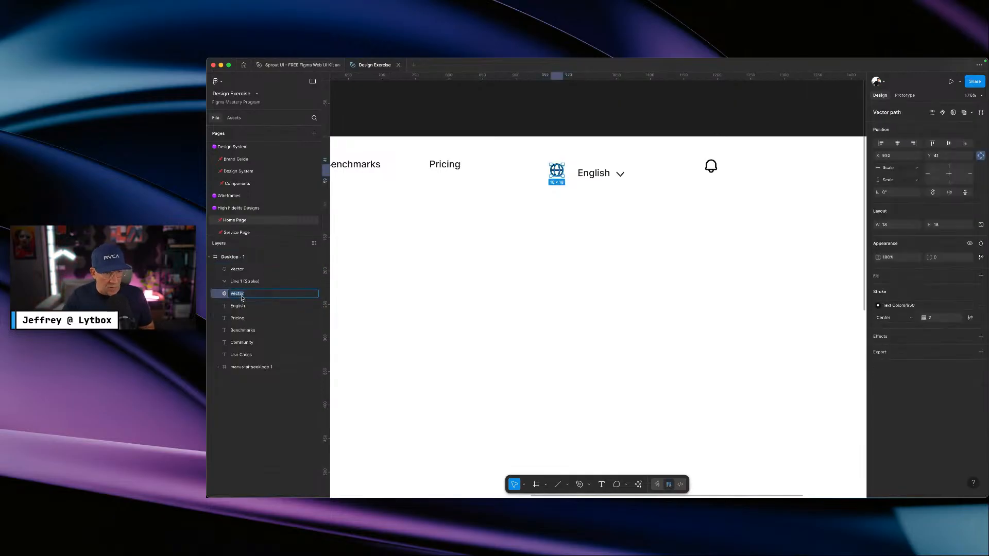
pyautogui.write('Glo')
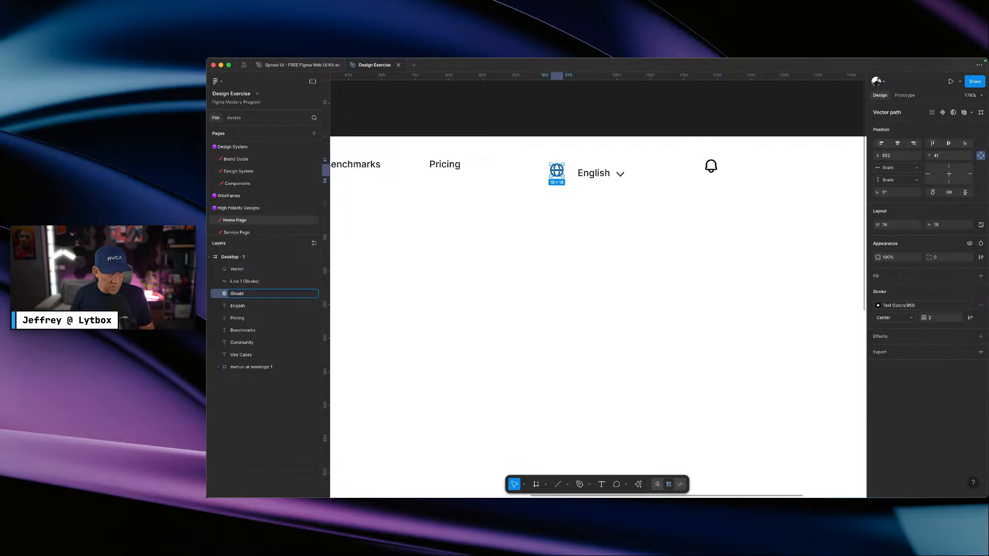
pyautogui.write('ble')
pyautogui.press('Return')
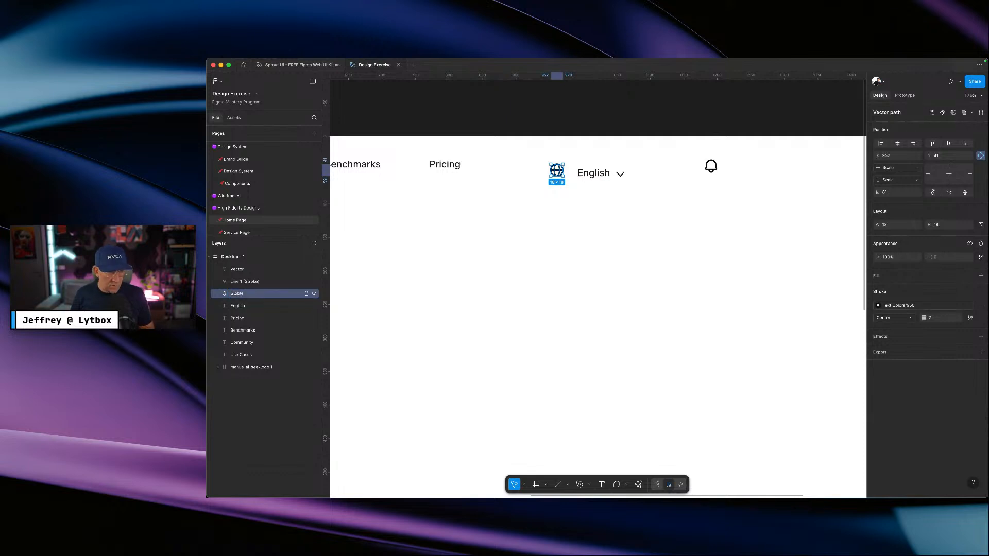
pyautogui.doubleClick(245, 268)
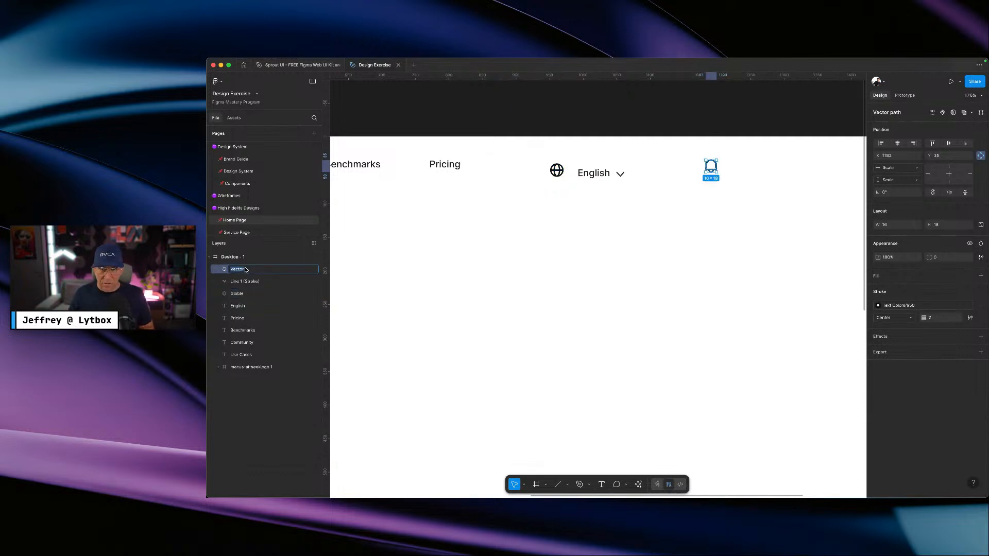
pyautogui.write('Bell')
pyautogui.press('Return')
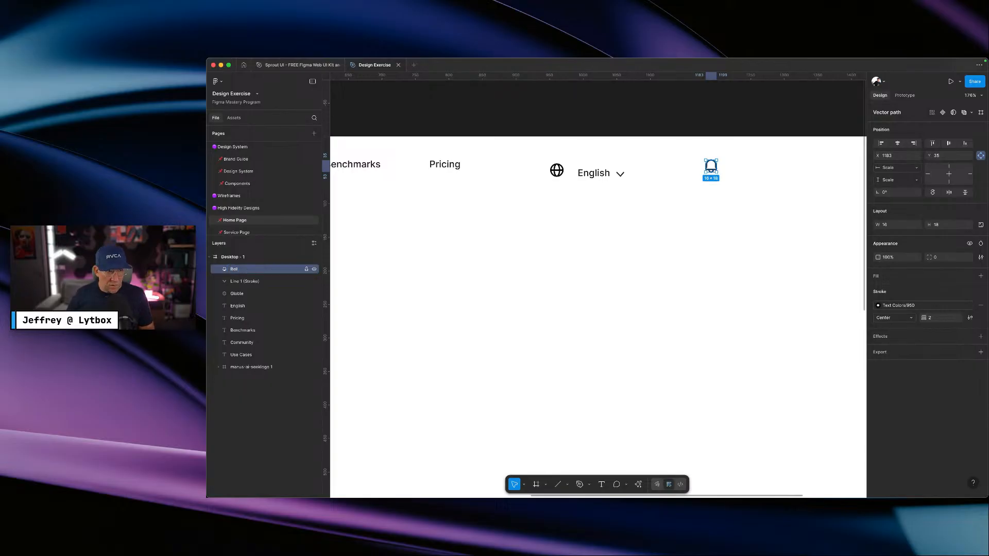
# - Rename the chevron's Line 1 (Stroke) layer "Angle" and deselect it
pyautogui.doubleClick(247, 283)
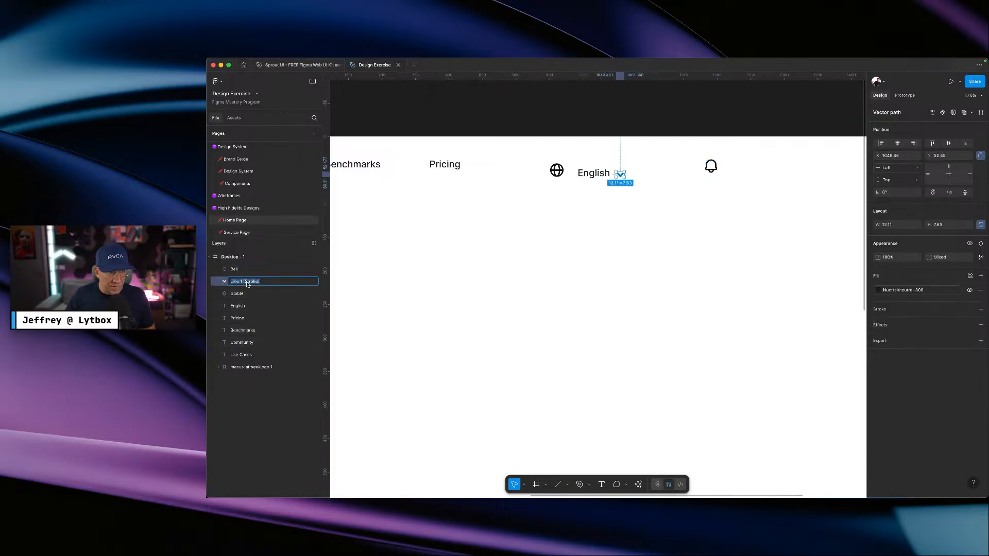
pyautogui.write('Ang')
pyautogui.write('le')
pyautogui.press('Return')
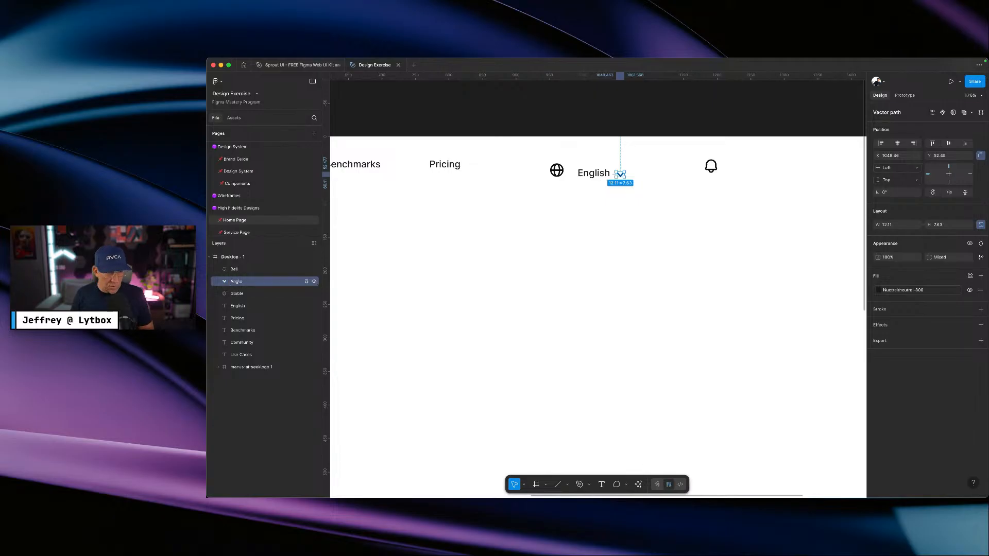
pyautogui.click(752, 205)
# - Lock the bell's aspect ratio with its vertical constraint at Center, and shift the bell slightly right and the globe slightly up
pyautogui.click(711, 164)
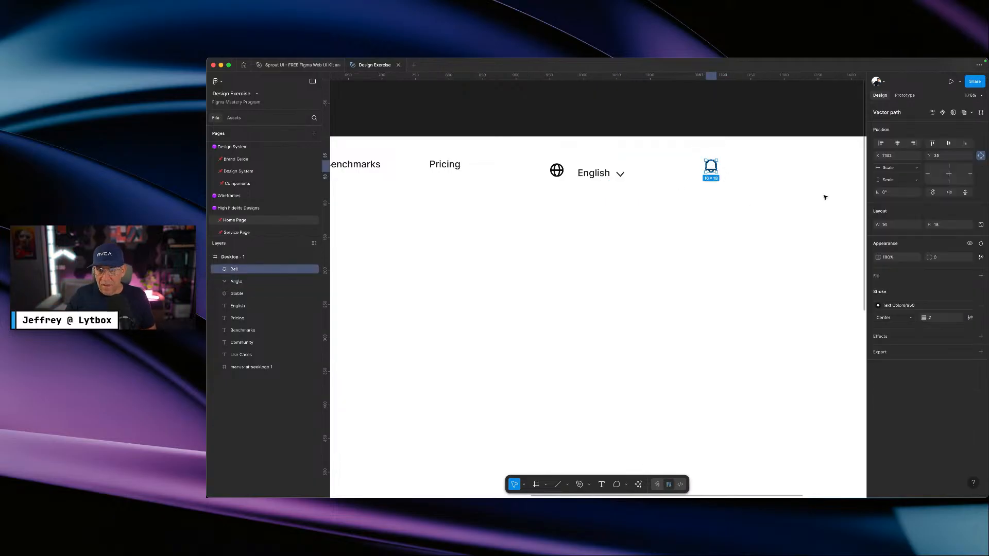
pyautogui.click(980, 225)
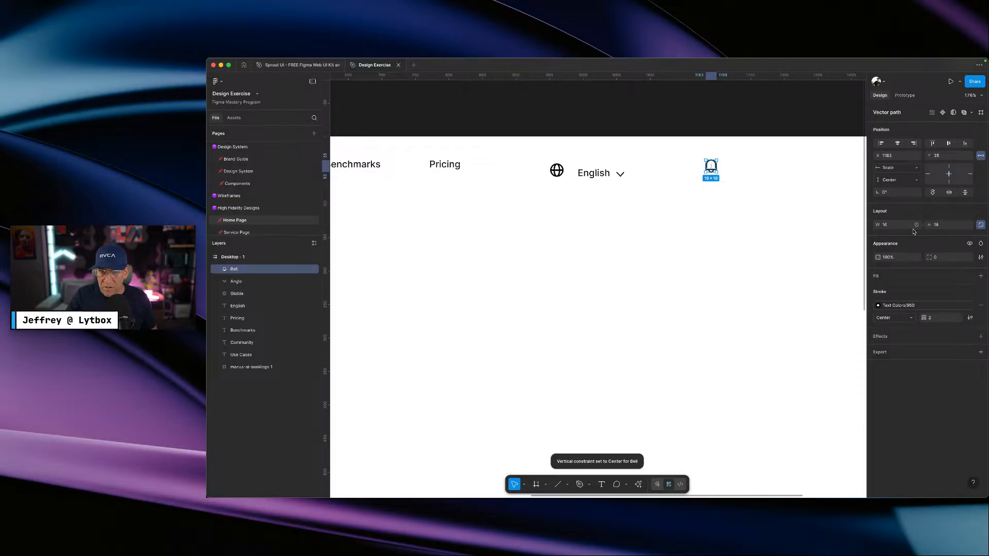
pyautogui.moveTo(712, 168); pyautogui.dragTo(724, 169)
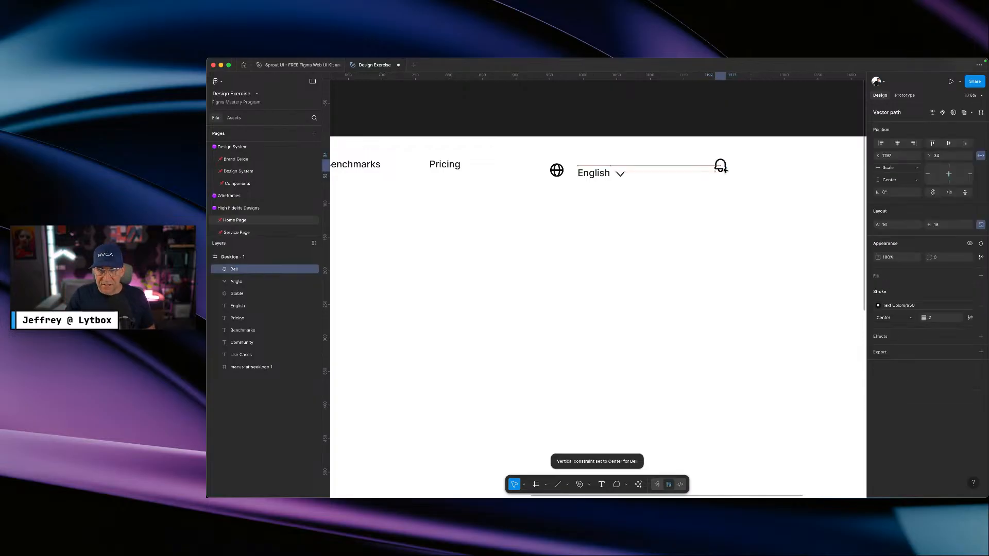
pyautogui.click(557, 170)
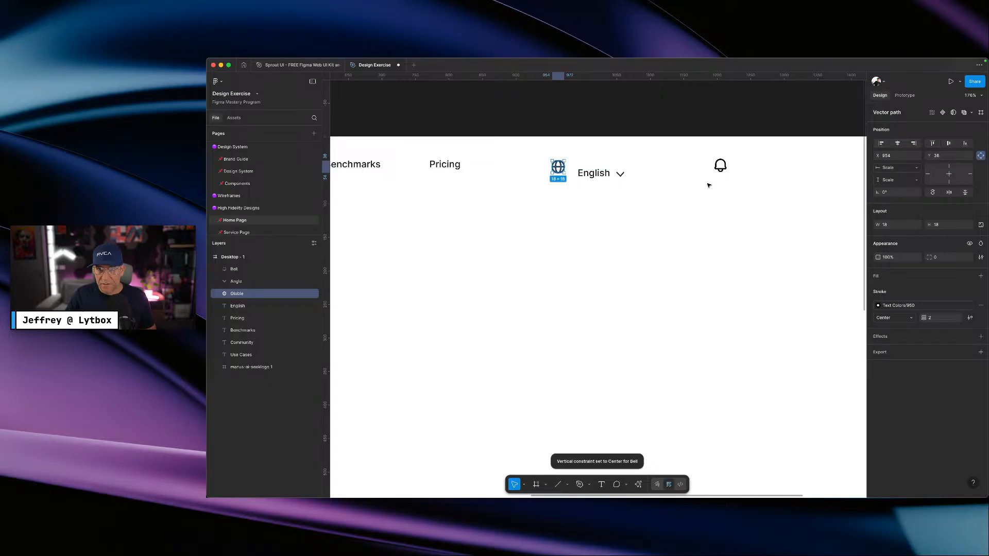
# - Draw a 5 × 5 circle at the bell icon's upper-right corner as a notification dot
pyautogui.click(720, 165)
pyautogui.scroll(3, 731, 165)
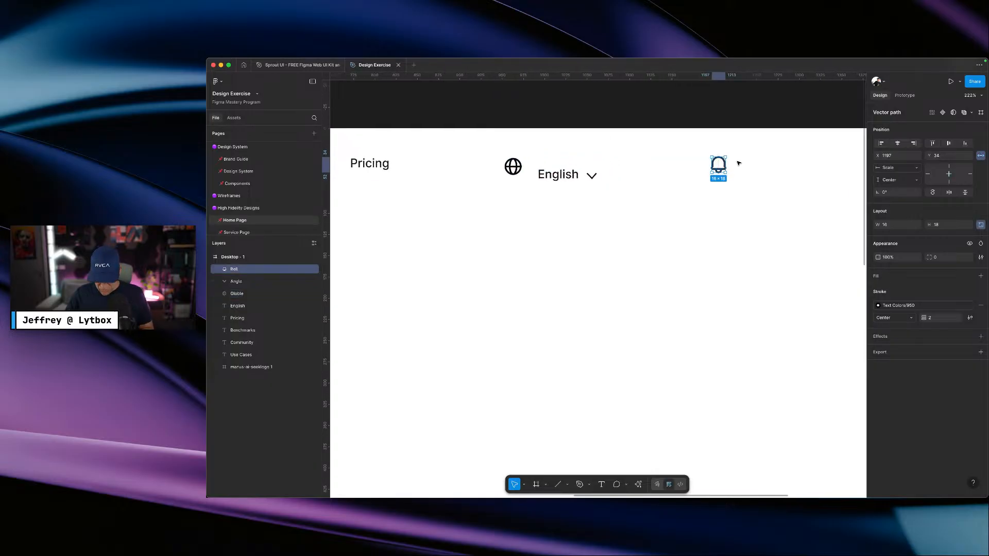
pyautogui.press('o')
pyautogui.moveTo(736, 153); pyautogui.dragTo(729, 157)
pyautogui.click(755, 171)
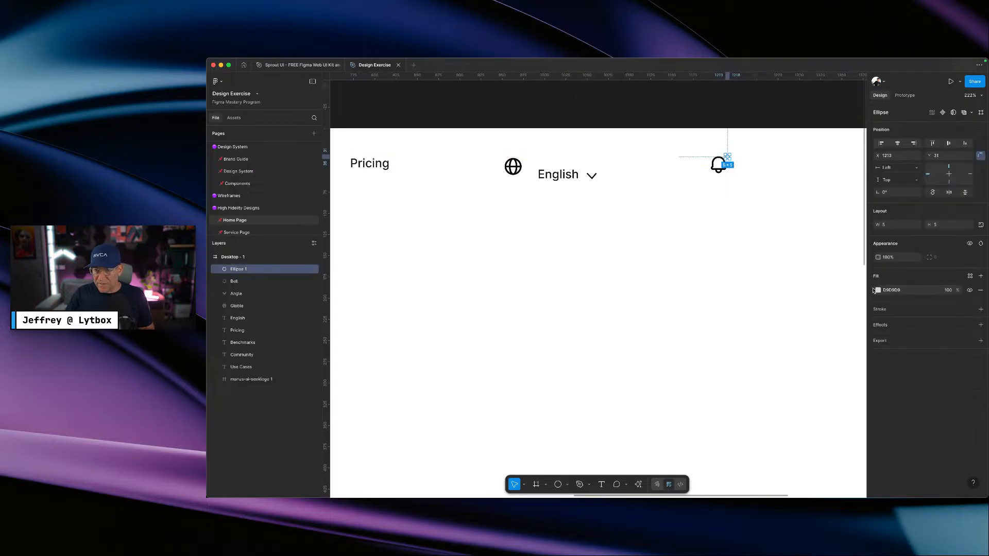
# - Apply the Semantics error-100 color style to the notification dot's fill and deselect it
pyautogui.click(877, 290)
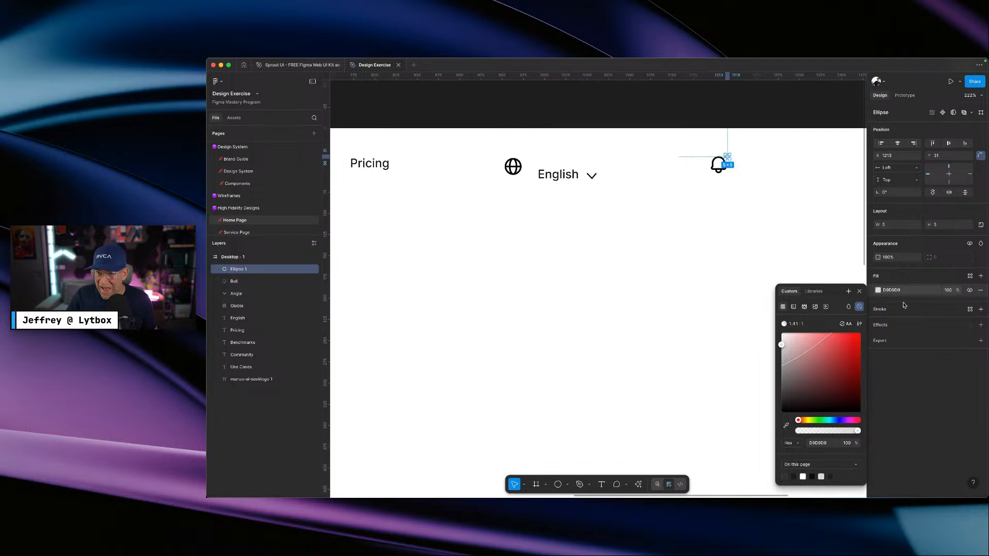
pyautogui.click(906, 279)
pyautogui.click(970, 276)
pyautogui.scroll(-3, 812, 370)
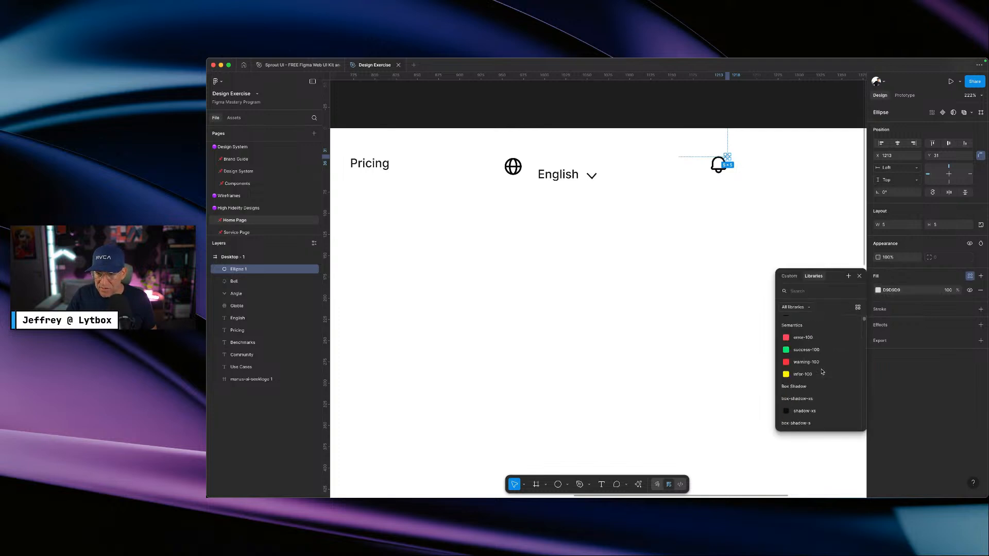
pyautogui.scroll(1, 812, 370)
pyautogui.scroll(-2, 808, 368)
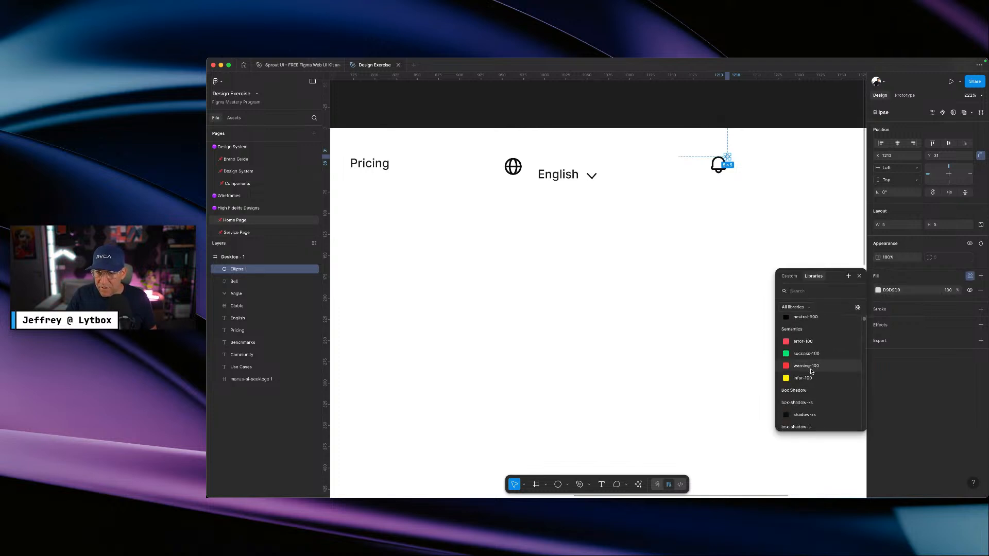
pyautogui.click(803, 342)
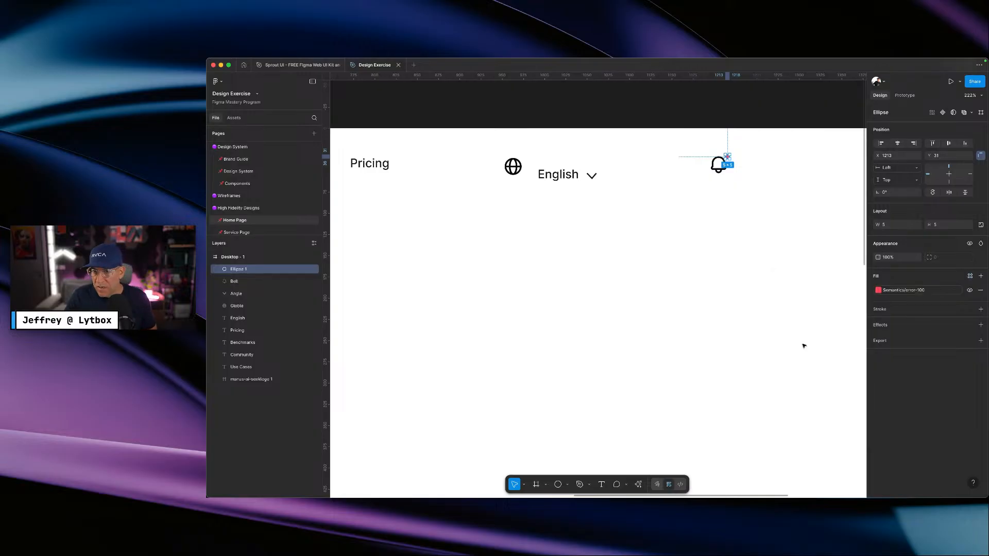
pyautogui.click(750, 174)
# - Switch to the Manus site's Developer Tools and select the notification dot's div inside the bell markup
pyautogui.hotkey('ctrl', 'Right')
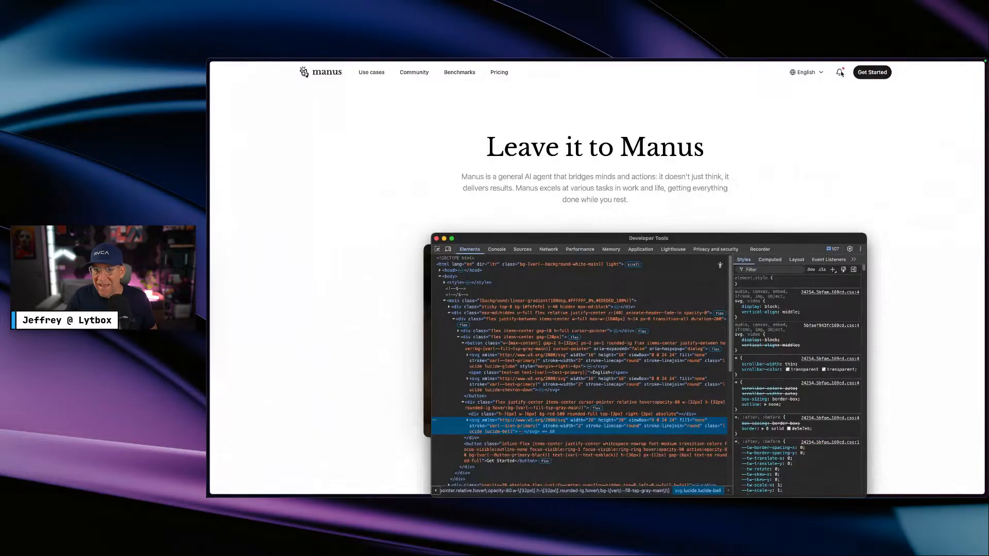
pyautogui.click(467, 421)
pyautogui.click(481, 446)
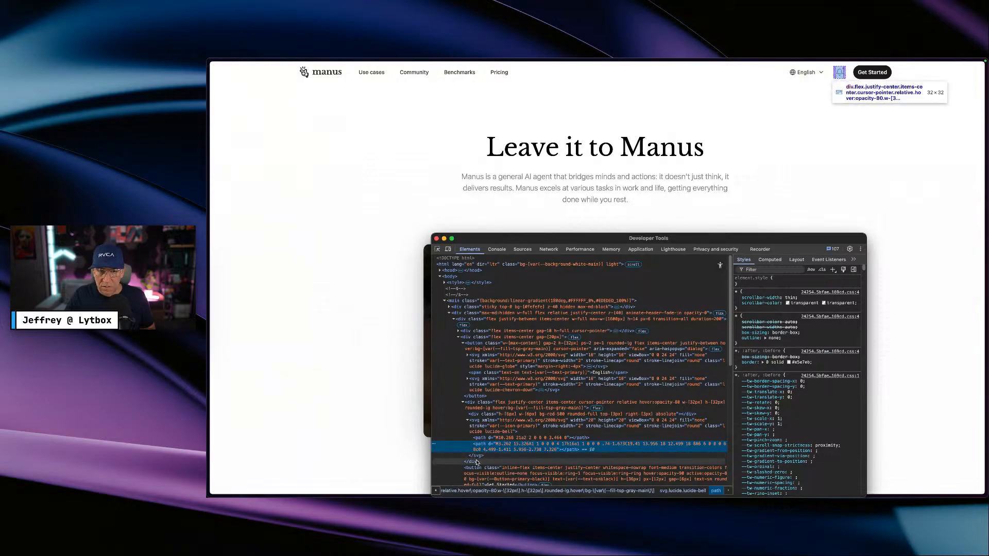
pyautogui.click(476, 461)
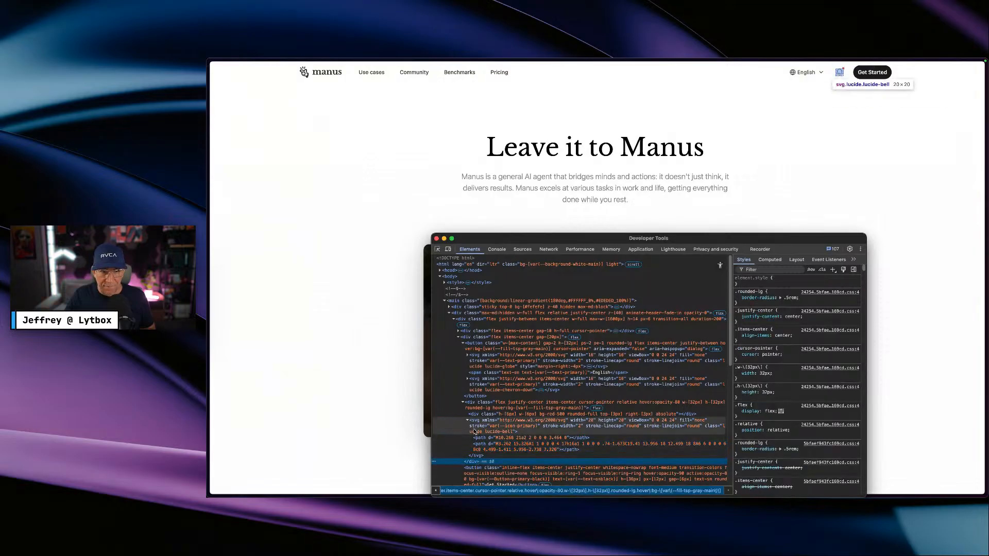
pyautogui.click(476, 415)
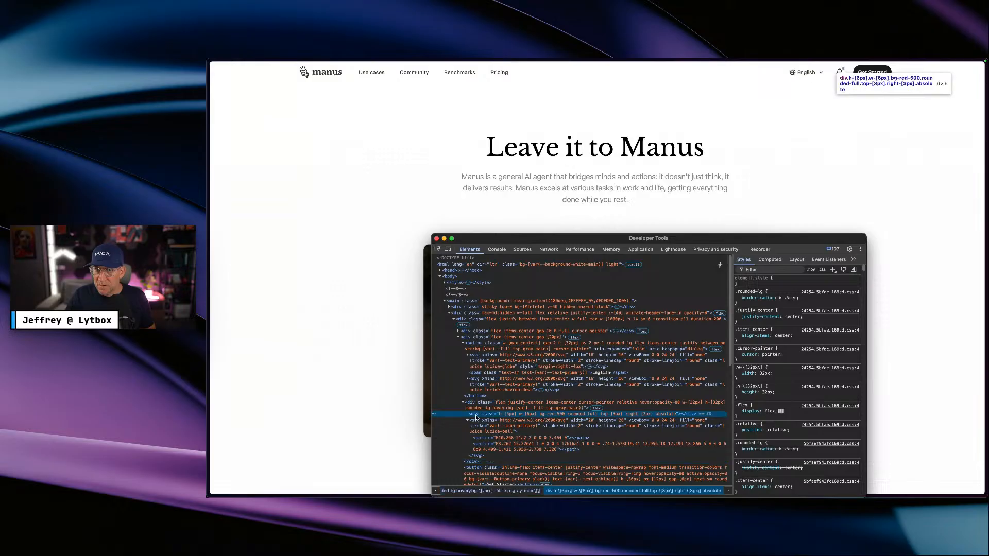
# - Examine the notification dot's bg-red-500 rule, highlighting the RGB values of its background colour
pyautogui.click(828, 308)
pyautogui.click(752, 308)
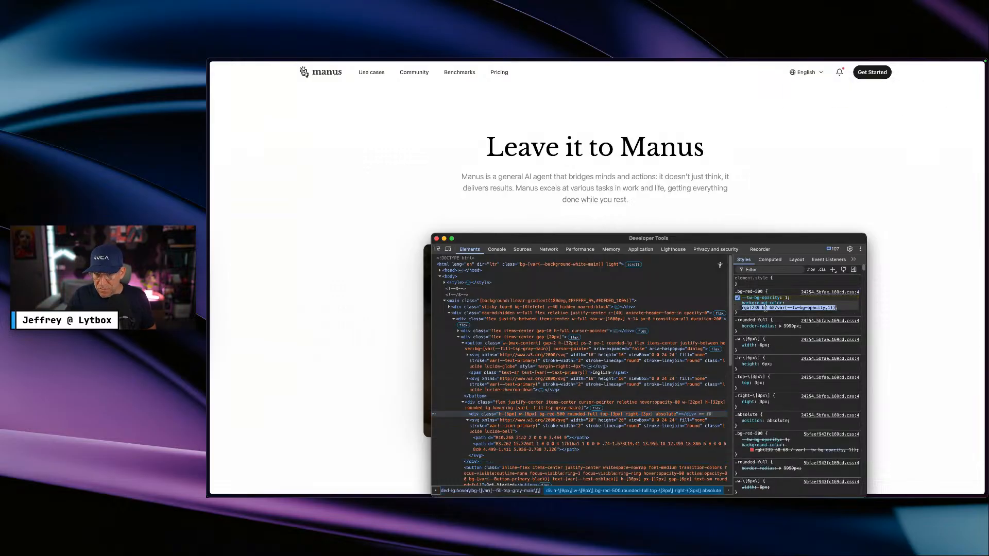
pyautogui.moveTo(750, 308); pyautogui.dragTo(777, 309)
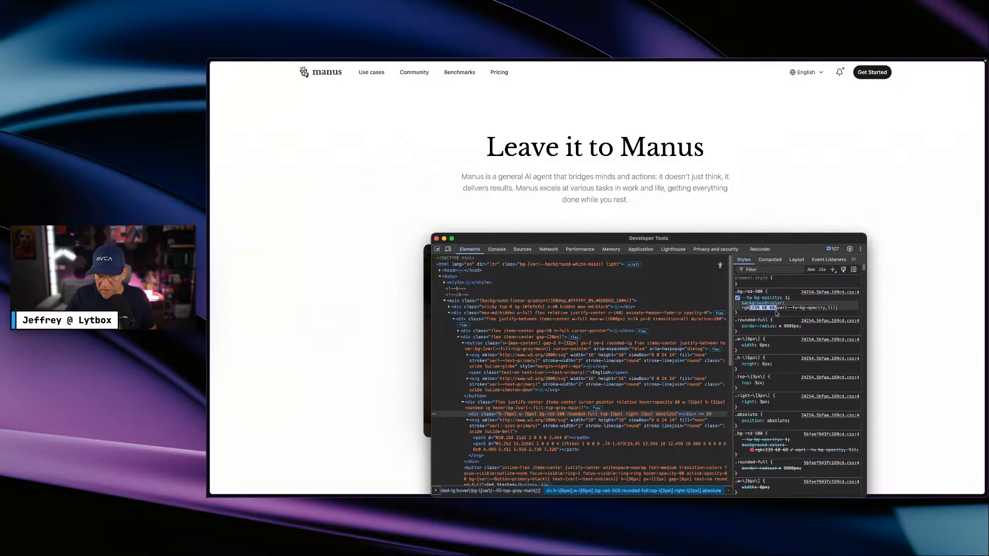
pyautogui.scroll(-2, 778, 402)
pyautogui.scroll(2, 779, 420)
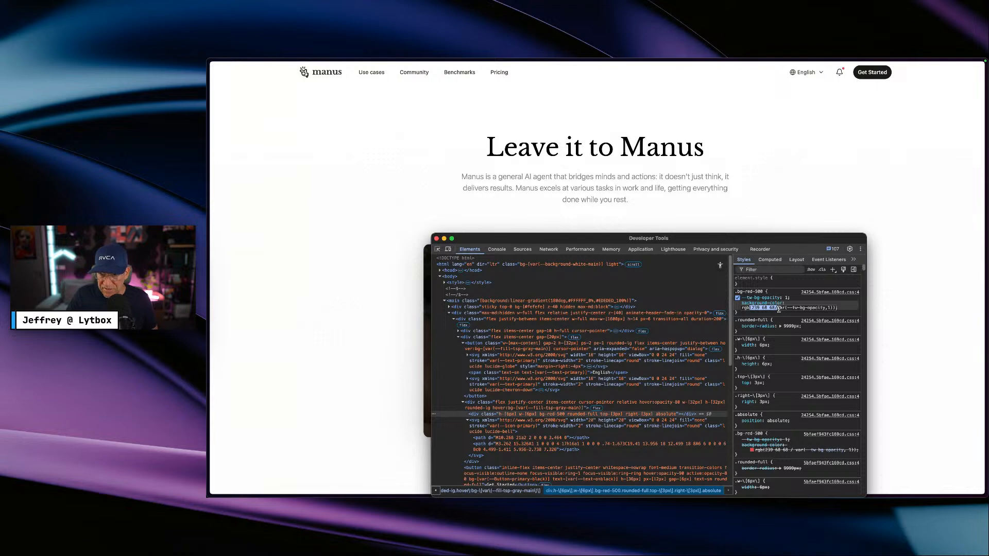
pyautogui.click(758, 308)
pyautogui.moveTo(752, 308)
pyautogui.mouseDown()
pyautogui.moveTo(770, 308)
pyautogui.moveTo(753, 306)
pyautogui.mouseUp()
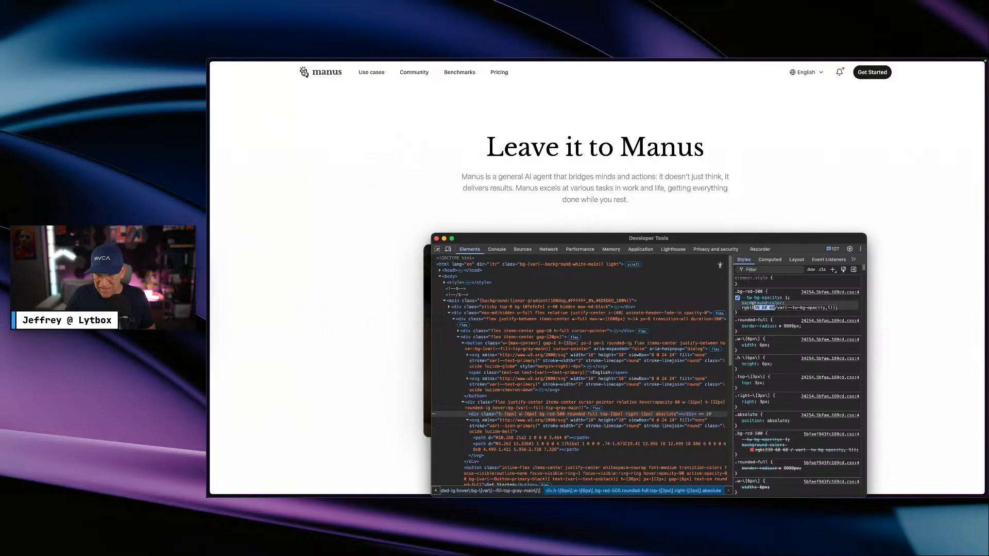
# - Return to Figma, nudge the red notification dot slightly at the bell's upper-right corner, and deselect it
pyautogui.press('super+Tab')
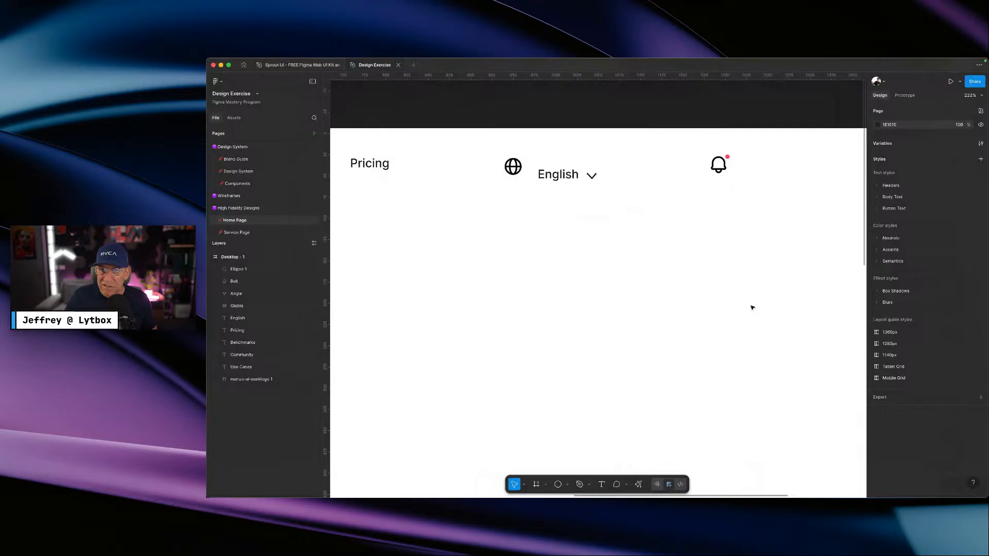
pyautogui.hotkey('ctrl', 'Right')
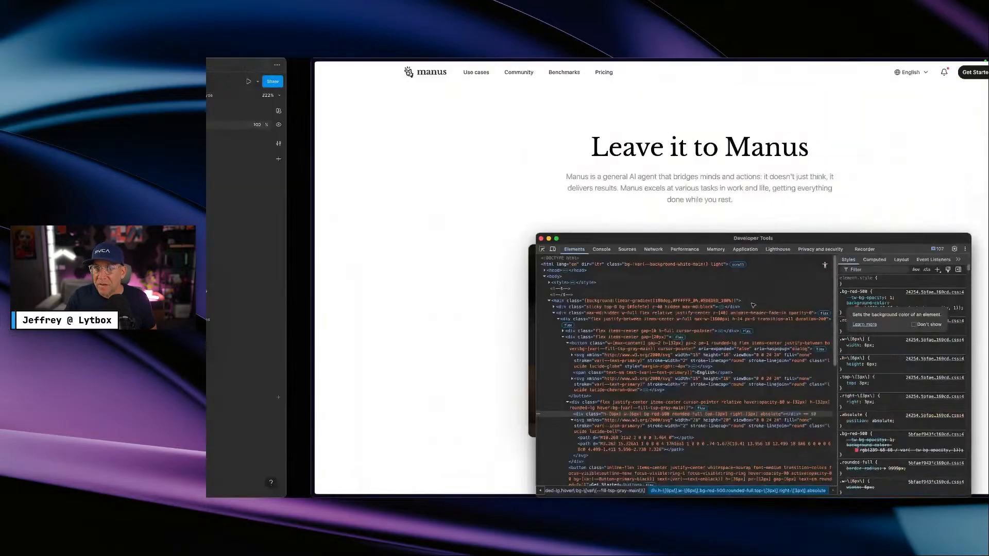
pyautogui.hotkey('ctrl', 'Left')
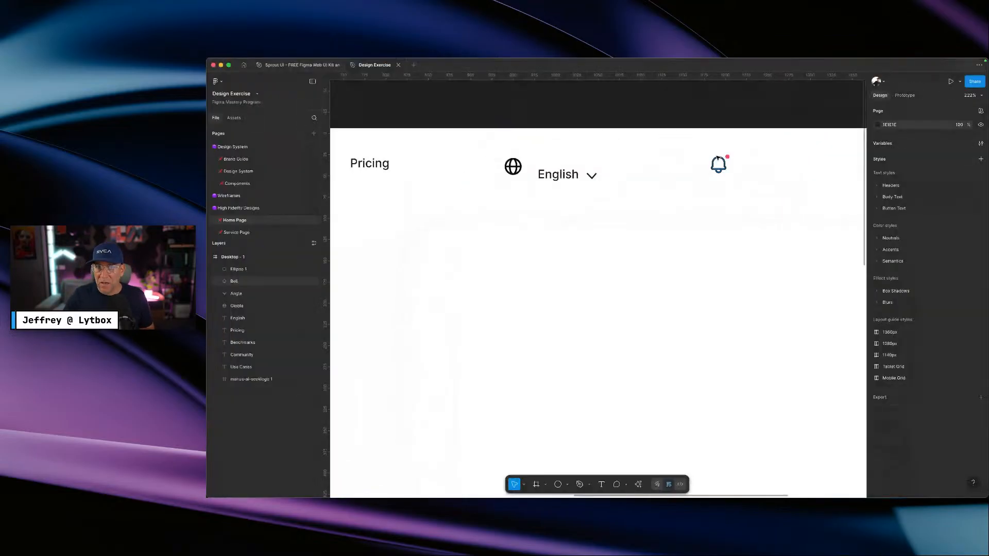
pyautogui.moveTo(729, 158); pyautogui.dragTo(730, 158)
pyautogui.click(739, 190)
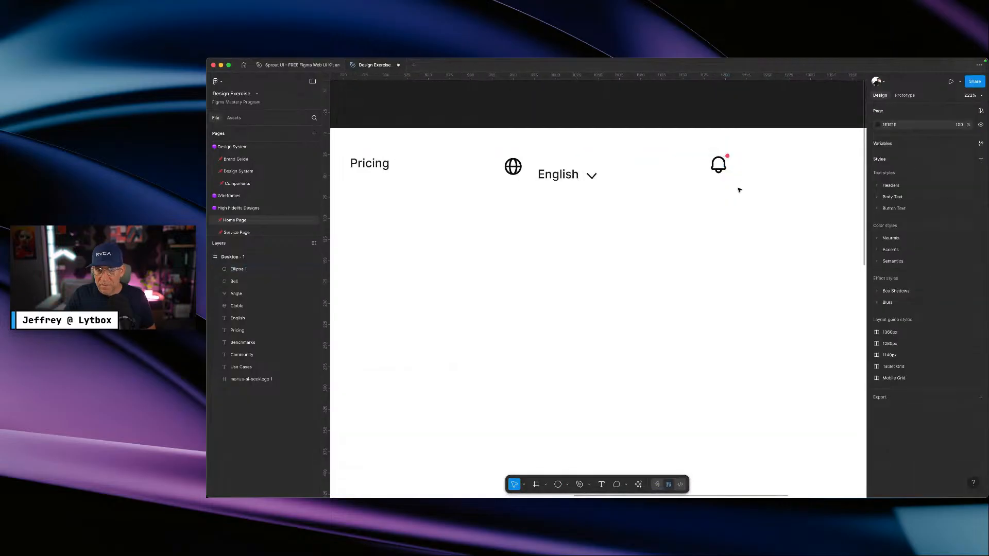
# - Add the text "Get Started" to the right of the bell and move it up level with the English label
pyautogui.hotkey('ctrl', 'Right')
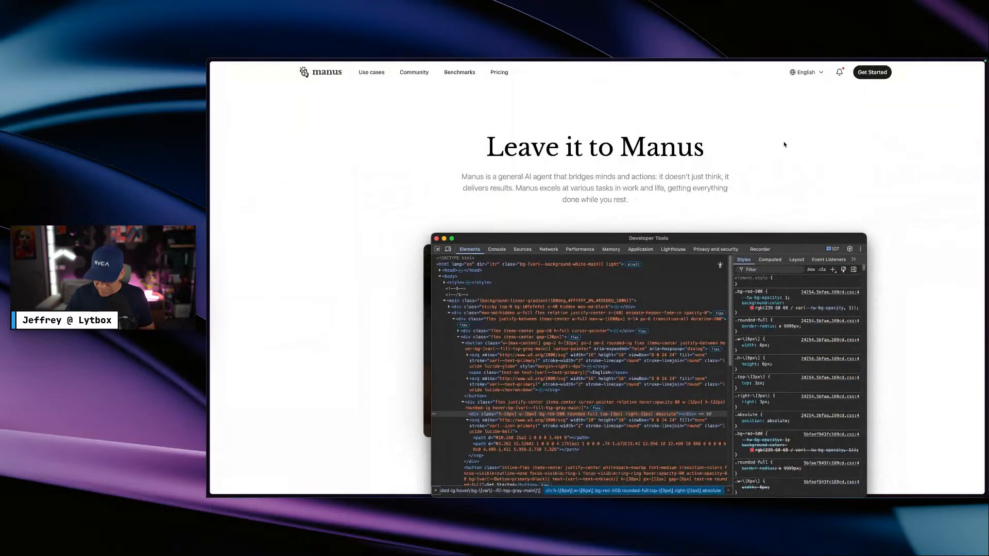
pyautogui.hotkey('ctrl', 'Left')
pyautogui.hscroll(5, 746, 161)
pyautogui.press('t')
pyautogui.click(736, 190)
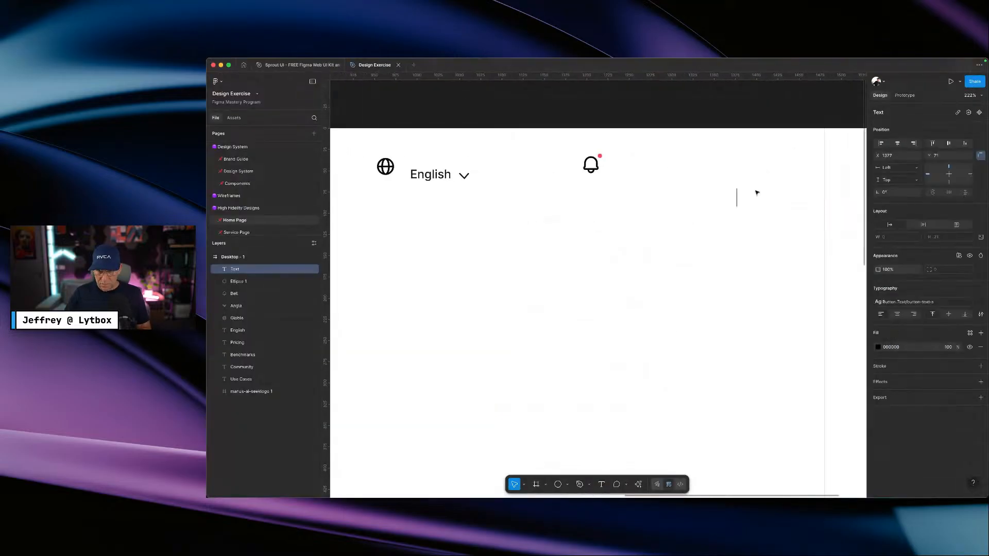
pyautogui.write('Get Starre')
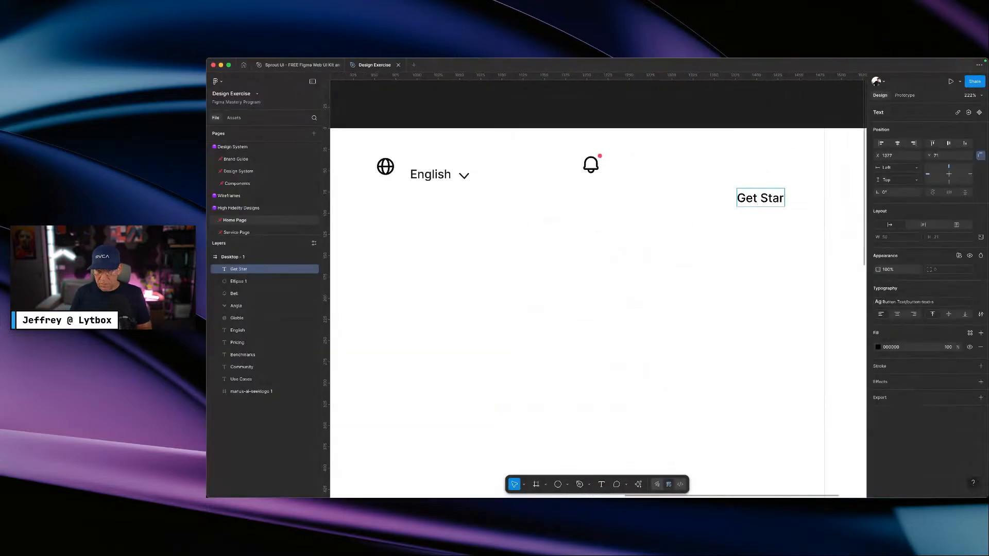
pyautogui.press('BackSpace')
pyautogui.press('BackSpace')
pyautogui.write('ted')
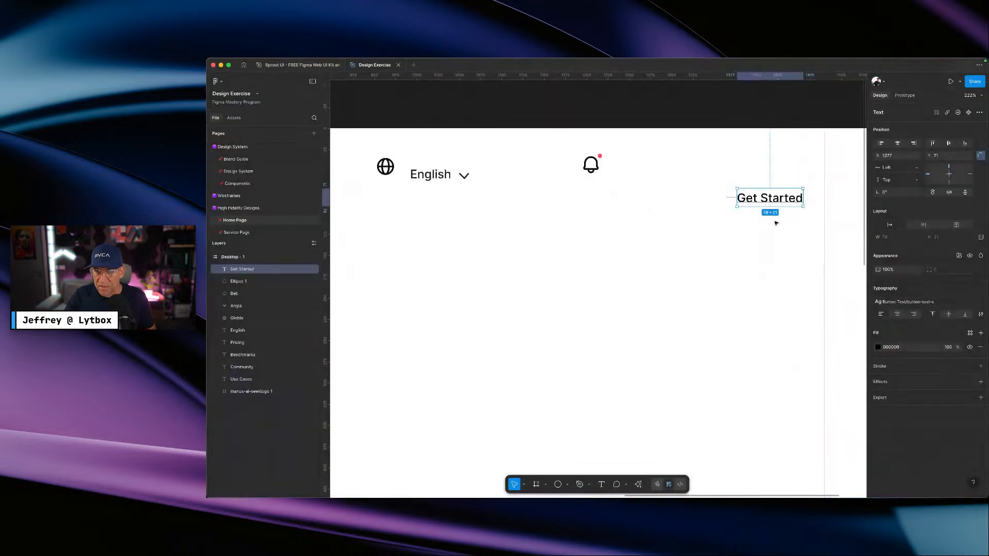
pyautogui.moveTo(776, 200); pyautogui.dragTo(776, 177)
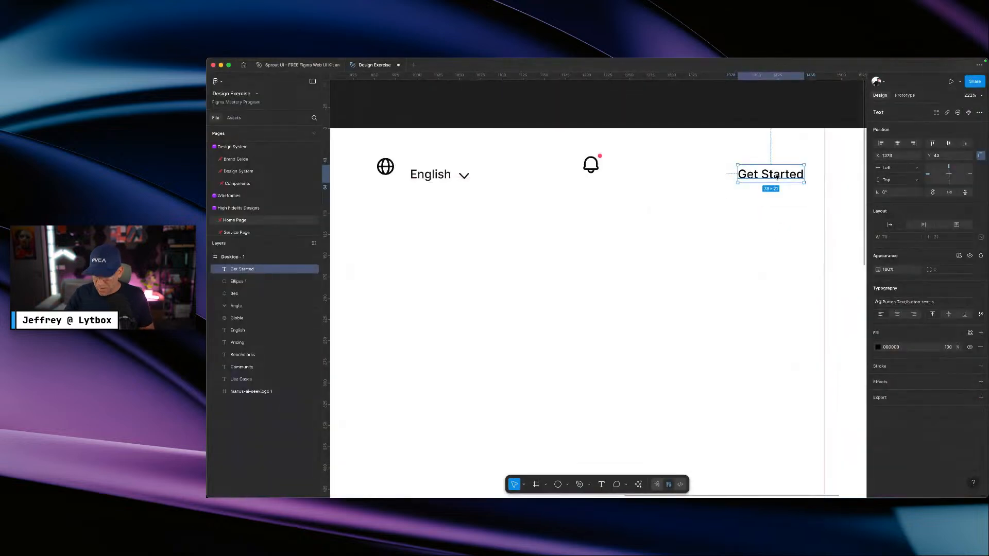
# - Inspect the Get Started button on the Manus site and examine its font, padding and corner radius styles
pyautogui.hotkey('ctrl', 'Right')
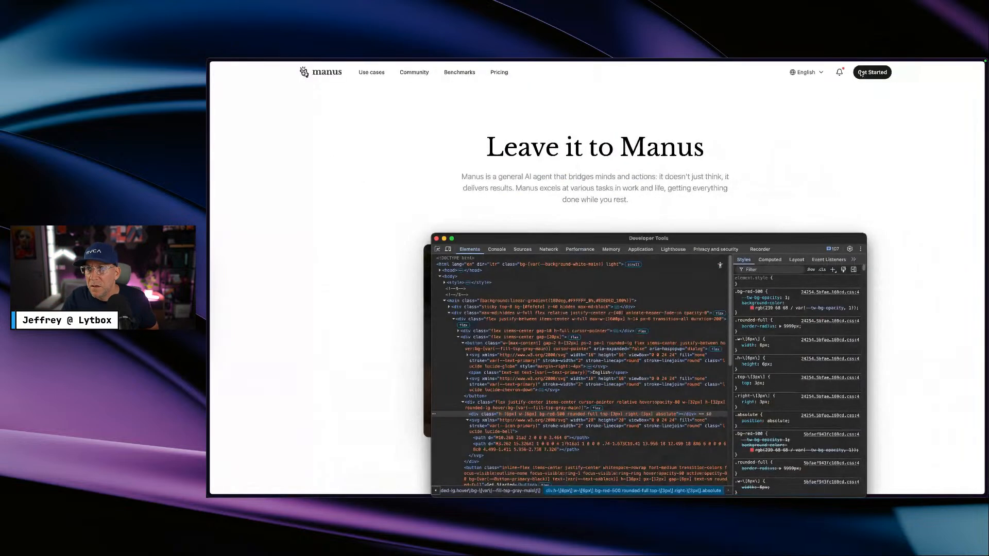
pyautogui.rightClick(862, 74)
pyautogui.click(899, 125)
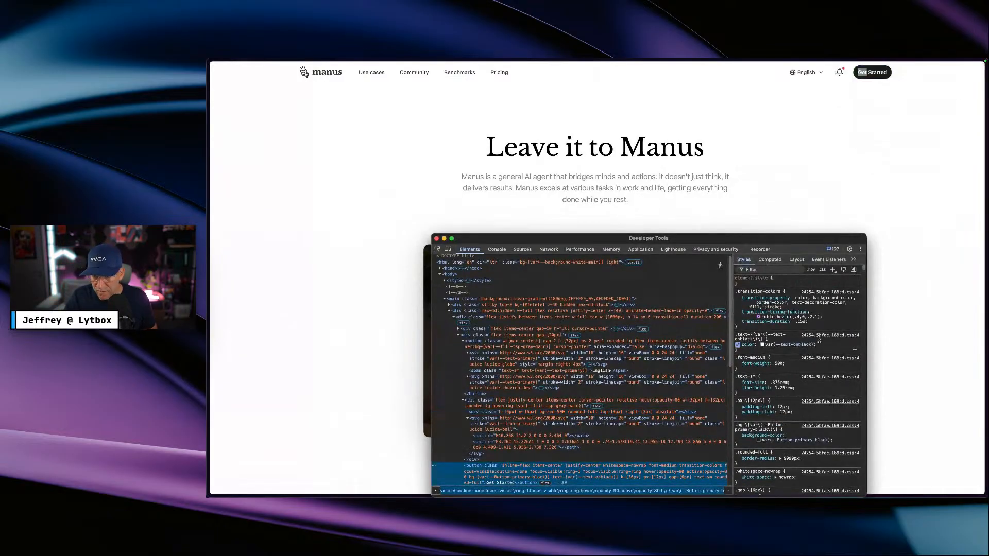
pyautogui.scroll(-2, 821, 340)
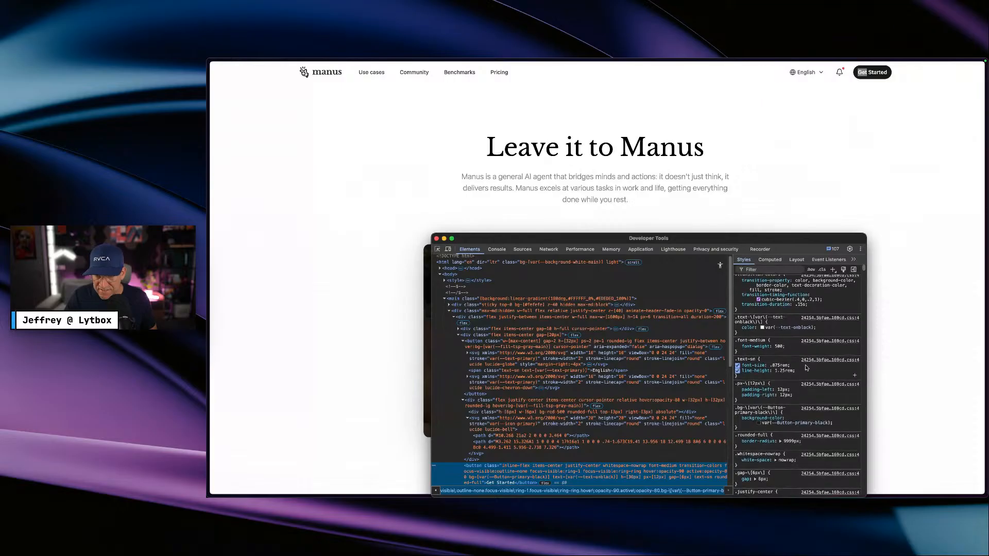
# - Check the Get Started text's font size in the browser's developer tools and switch back to the Figma Home Page design
pyautogui.moveTo(774, 365)
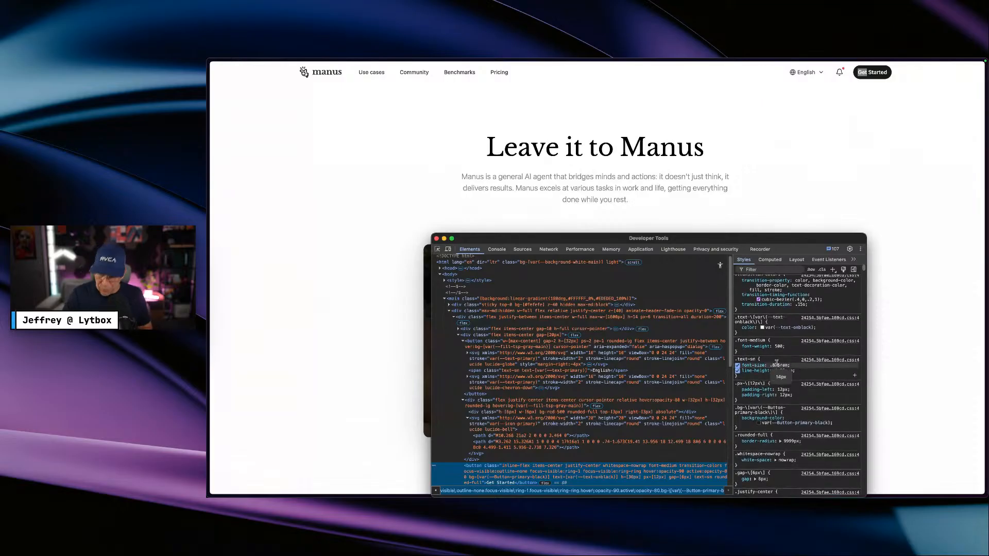
pyautogui.hotkey('ctrl', 'Left')
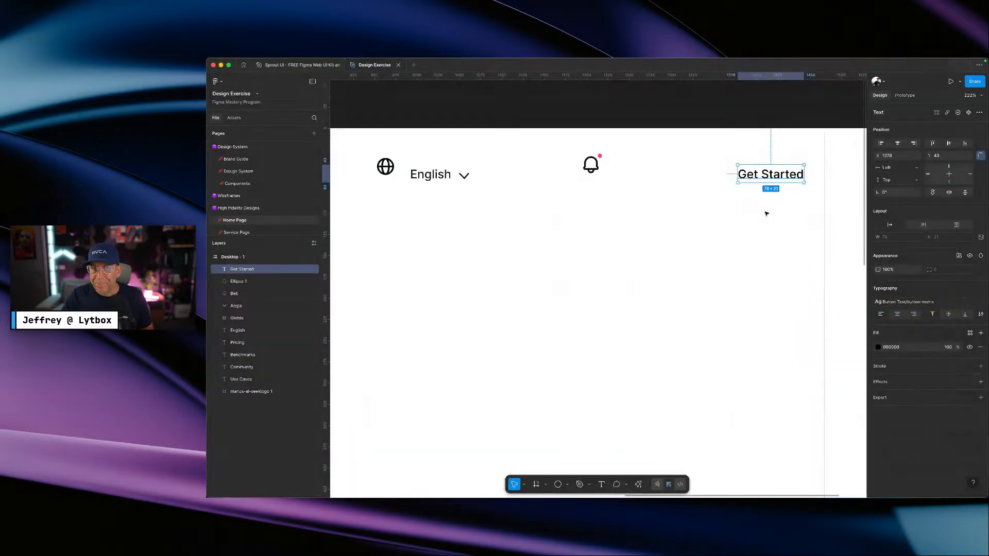
pyautogui.click(745, 202)
pyautogui.hotkey('shift', '1')
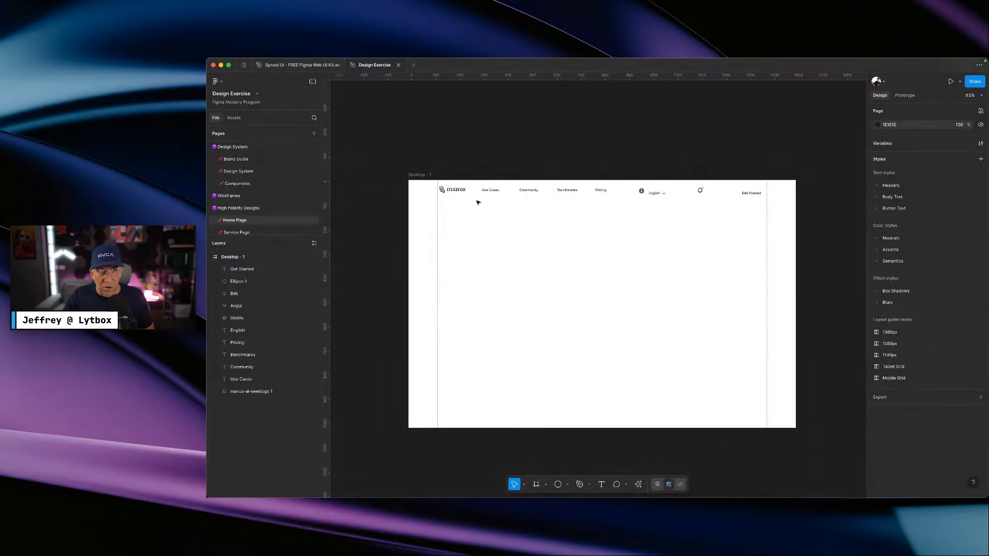
# - Select the logo in the desktop frame, switch to the browser and inspect the header logo's size on the Manus website
pyautogui.click(462, 194)
pyautogui.hotkey('ctrl', 'Right')
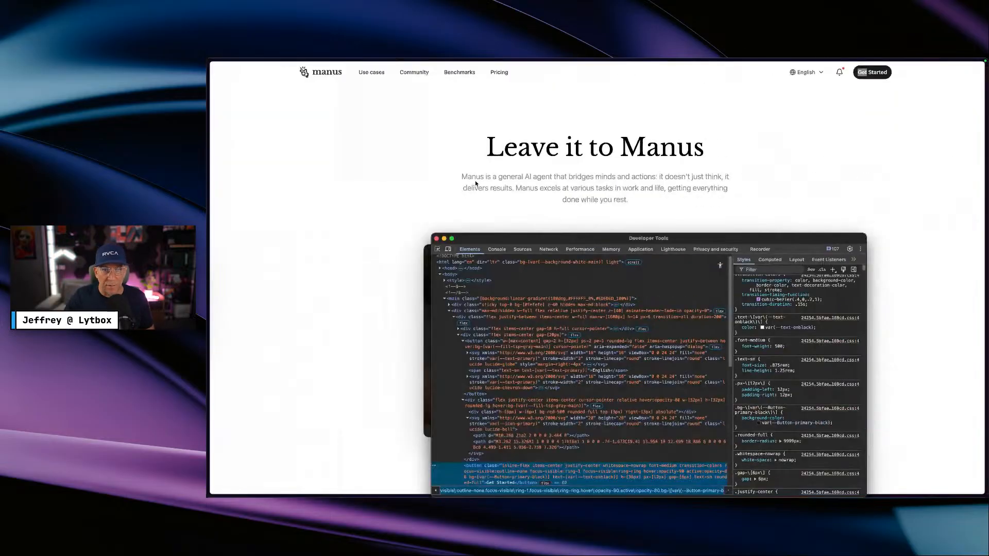
pyautogui.click(437, 238)
pyautogui.rightClick(325, 73)
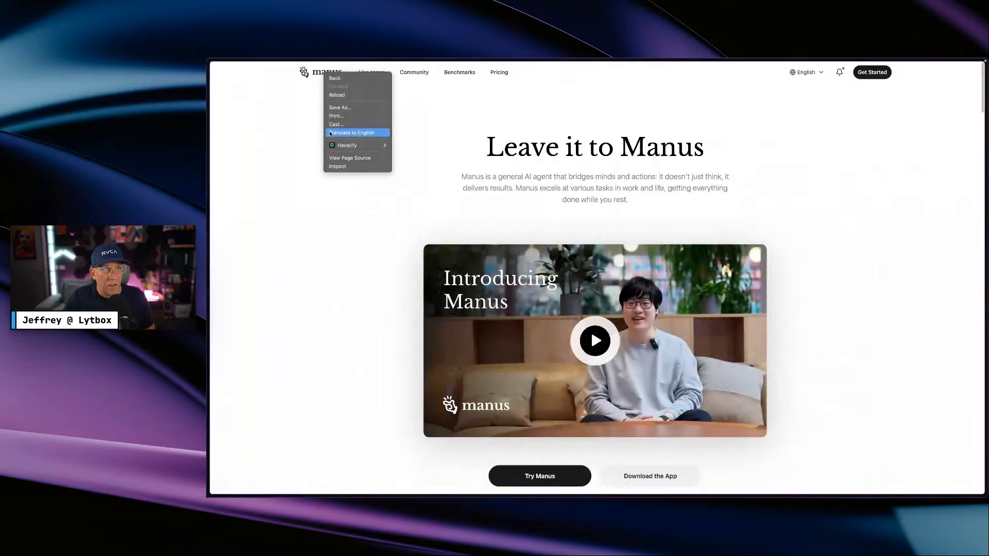
pyautogui.click(338, 166)
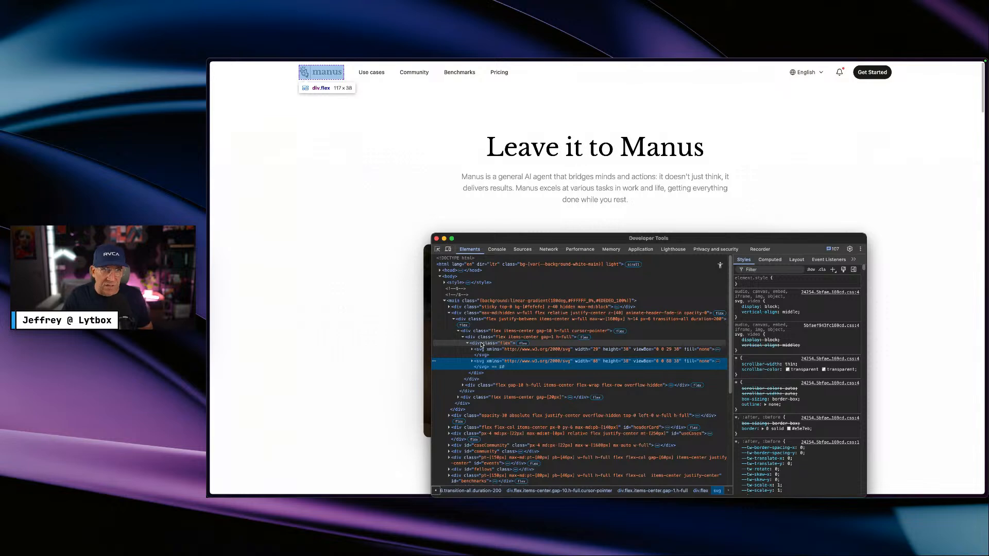
# - Switch back to Figma and set the logo frame's width to 120
pyautogui.hotkey('ctrl', 'Left')
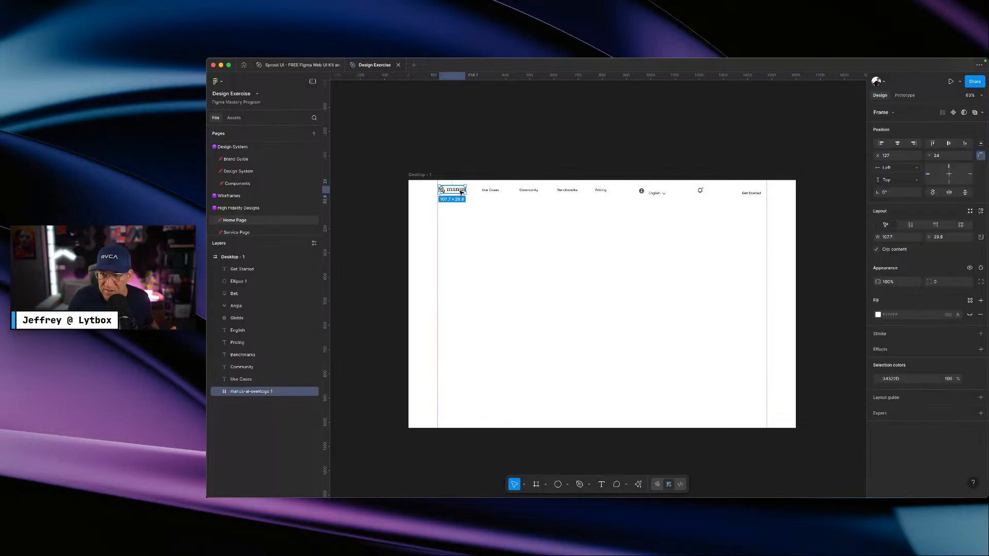
pyautogui.click(894, 239)
pyautogui.write('120')
pyautogui.press('Return')
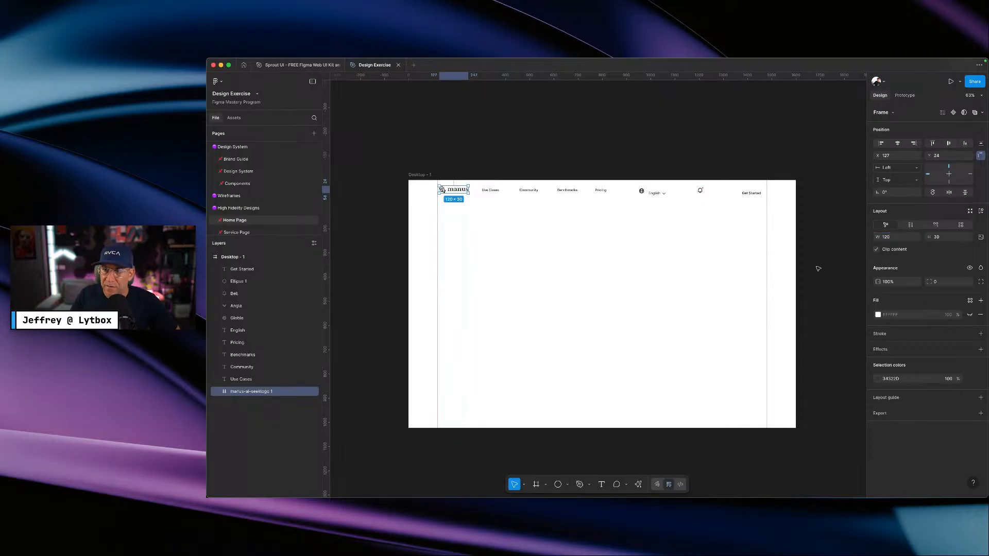
# - Bind the logo frame's width to the icon-xxl variable
pyautogui.click(917, 237)
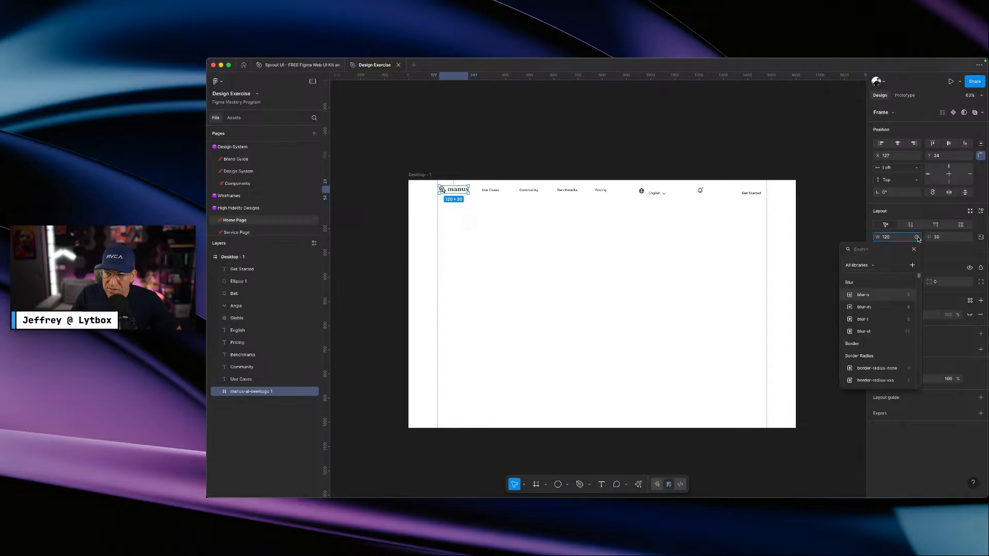
pyautogui.write('icon')
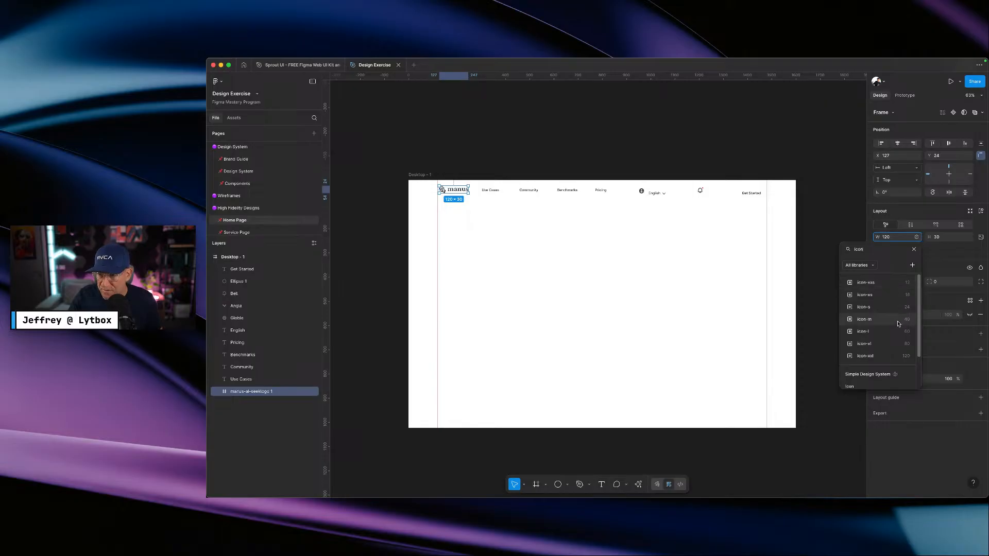
pyautogui.click(888, 355)
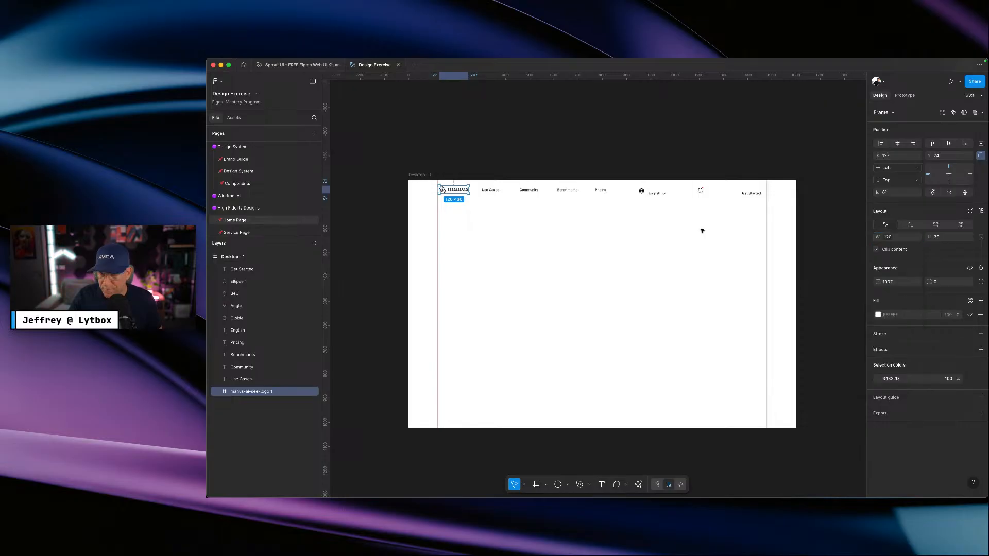
pyautogui.press('Return')
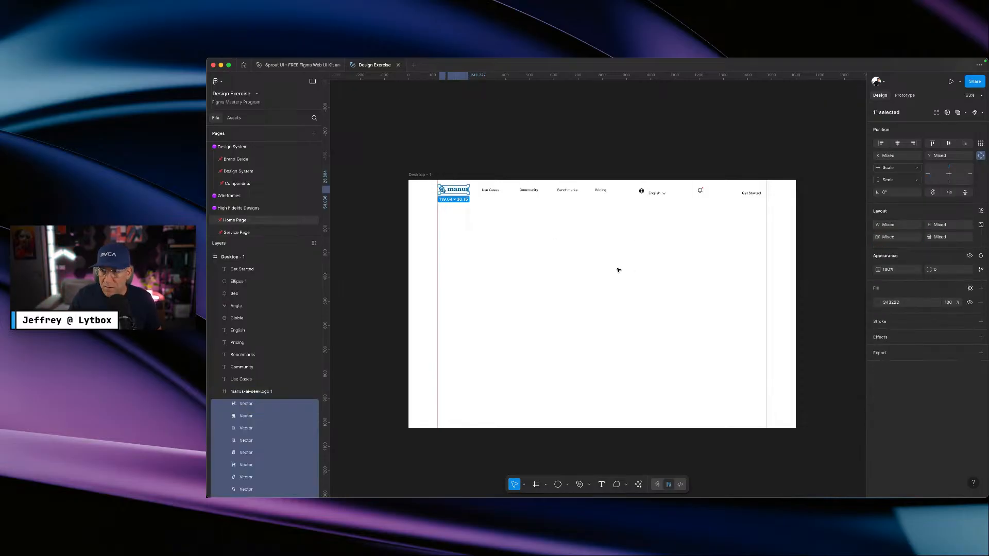
pyautogui.click(639, 274)
# - Browse the variables matching "width" for the logo frame's width without applying one
pyautogui.click(453, 189)
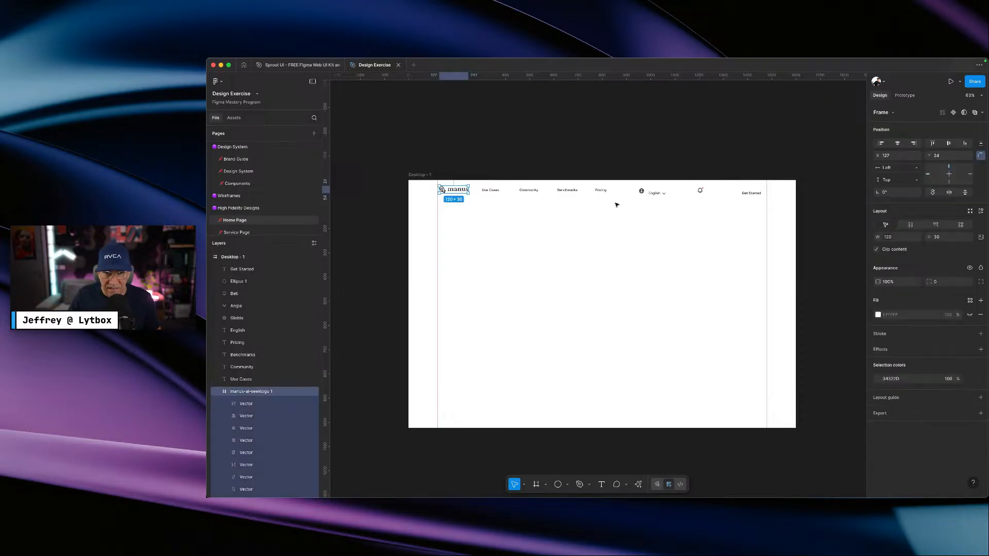
pyautogui.click(897, 240)
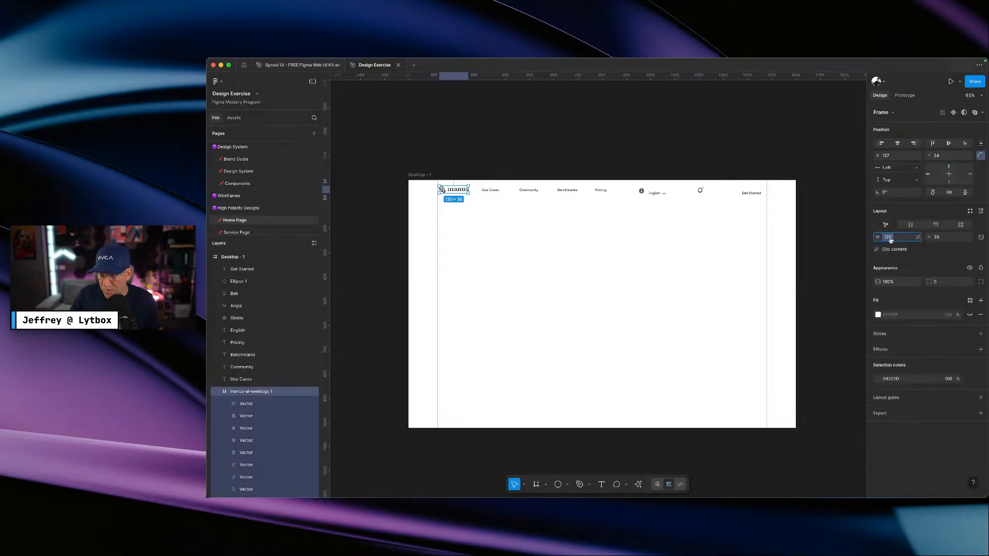
pyautogui.write('width')
pyautogui.scroll(-3, 878, 330)
pyautogui.scroll(-1, 875, 357)
pyautogui.scroll(2, 875, 356)
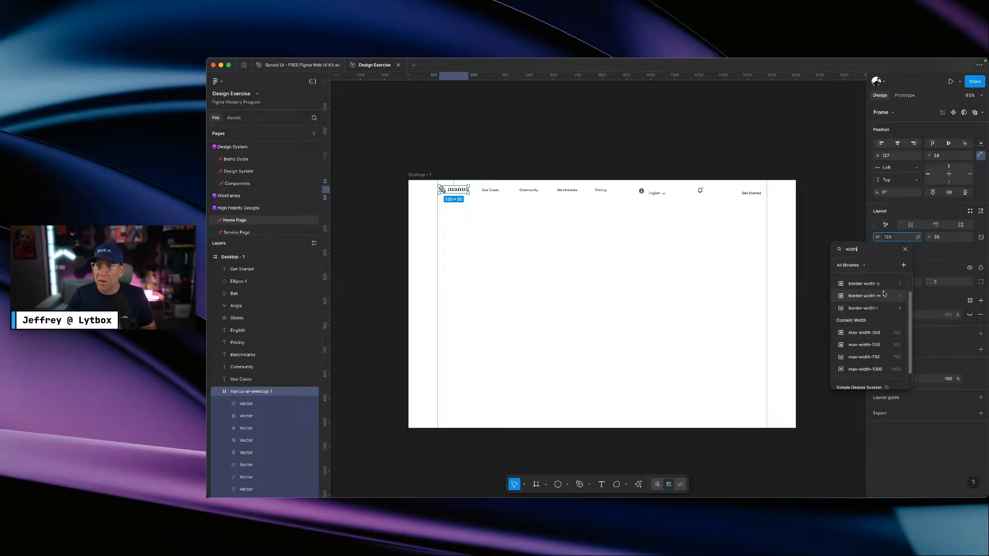
pyautogui.click(845, 204)
pyautogui.click(712, 238)
pyautogui.click(454, 190)
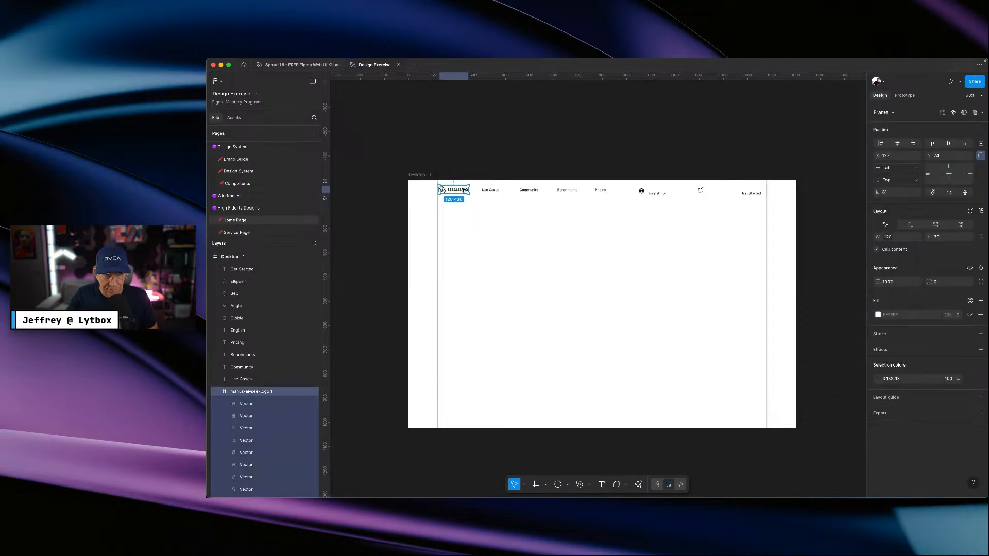
# - Frame the Use Cases, Community, Benchmarks and Pricing links together and apply auto layout to the frame
pyautogui.click(493, 191)
pyautogui.moveTo(606, 205); pyautogui.dragTo(488, 190)
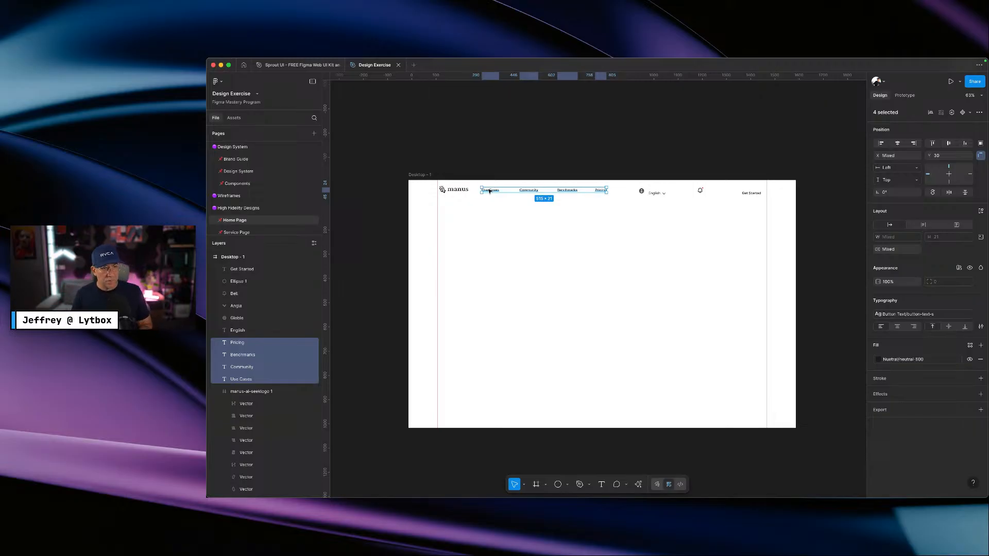
pyautogui.press('super+alt+g')
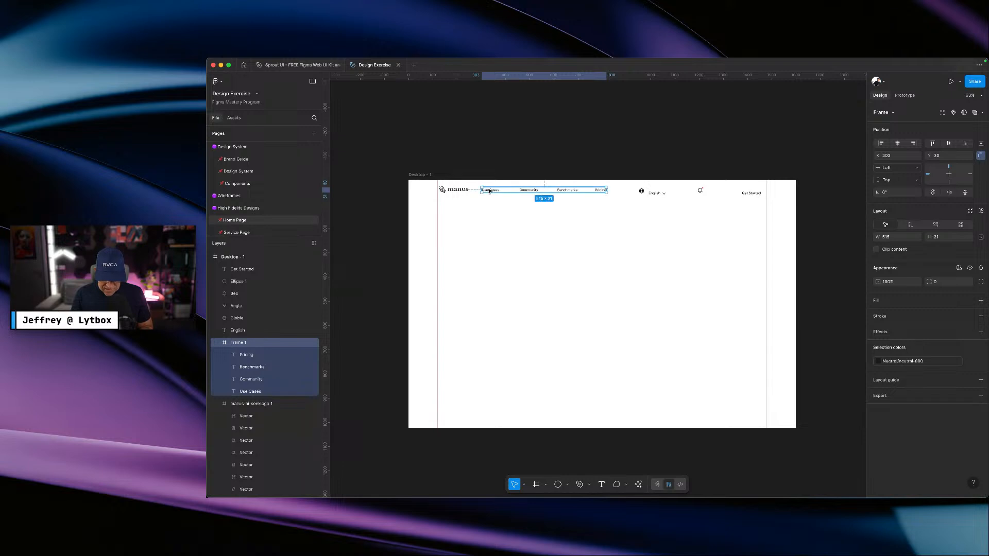
pyautogui.hotkey('ctrl', 'g')
pyautogui.hotkey('ctrl', 'g')
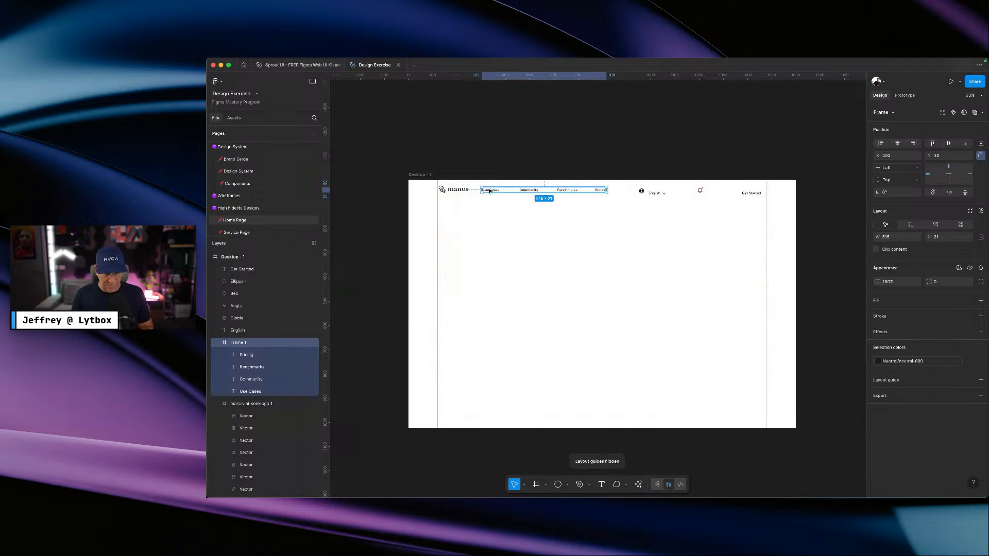
pyautogui.hotkey('shift', 'a')
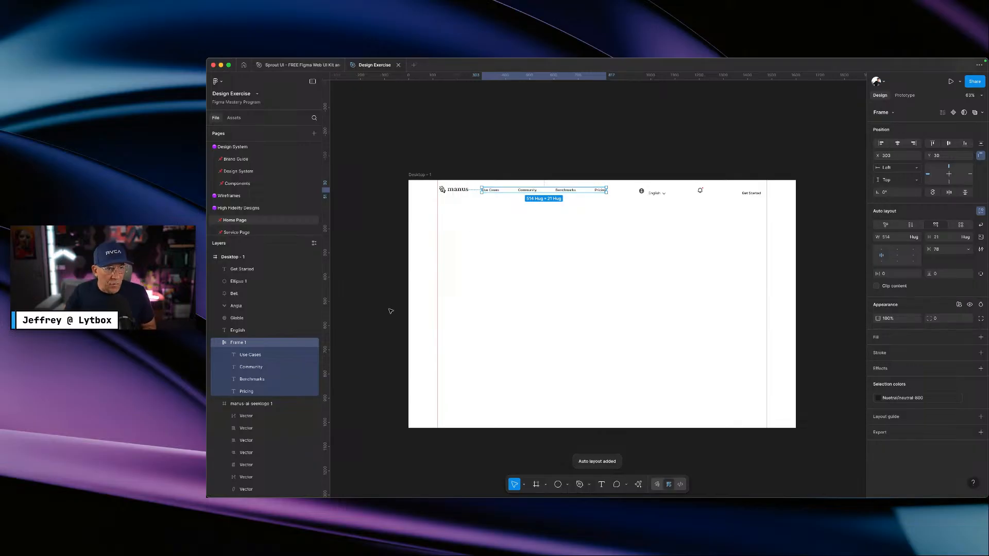
# - Rename the navigation links' frame as Menu
pyautogui.doubleClick(251, 345)
pyautogui.write('Mneu')
pyautogui.press('Return')
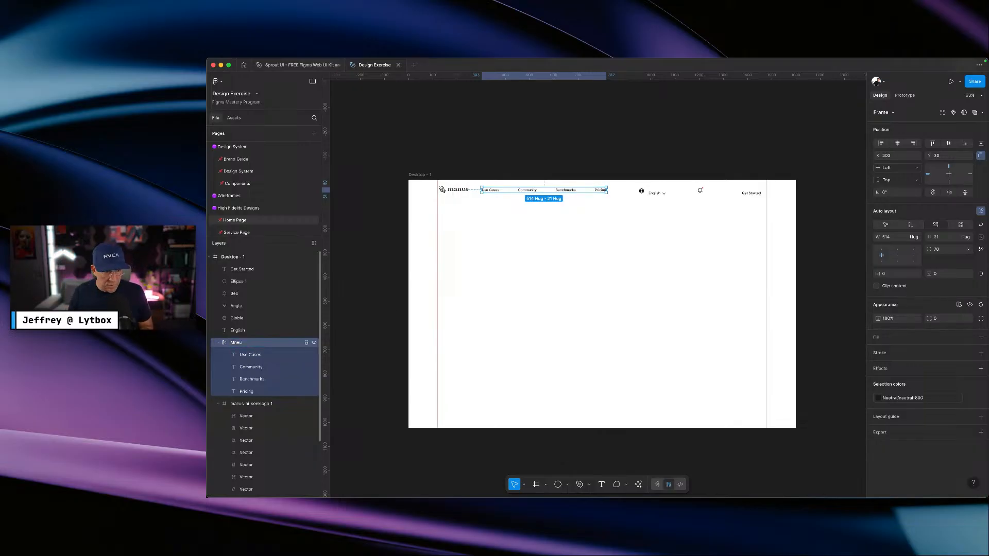
pyautogui.doubleClick(248, 343)
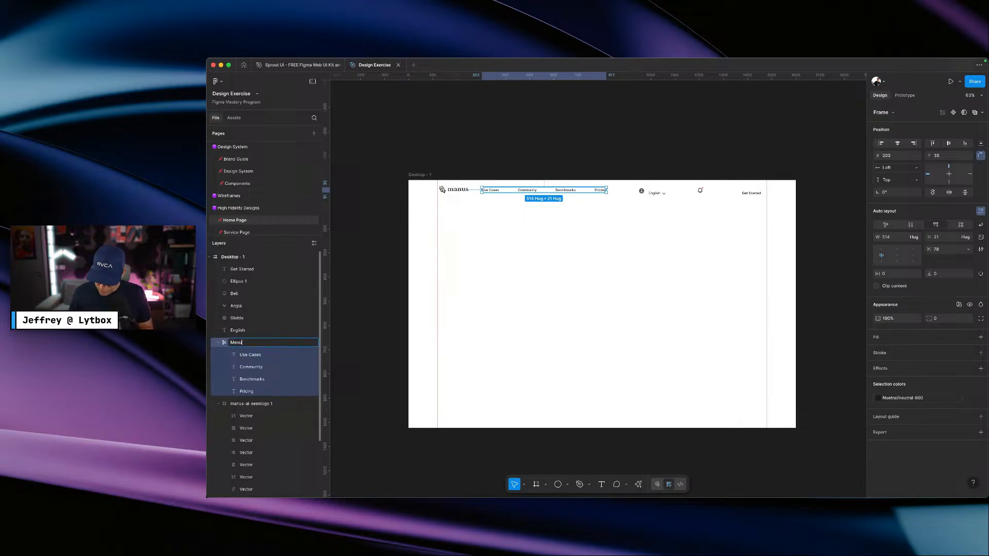
pyautogui.press('Return')
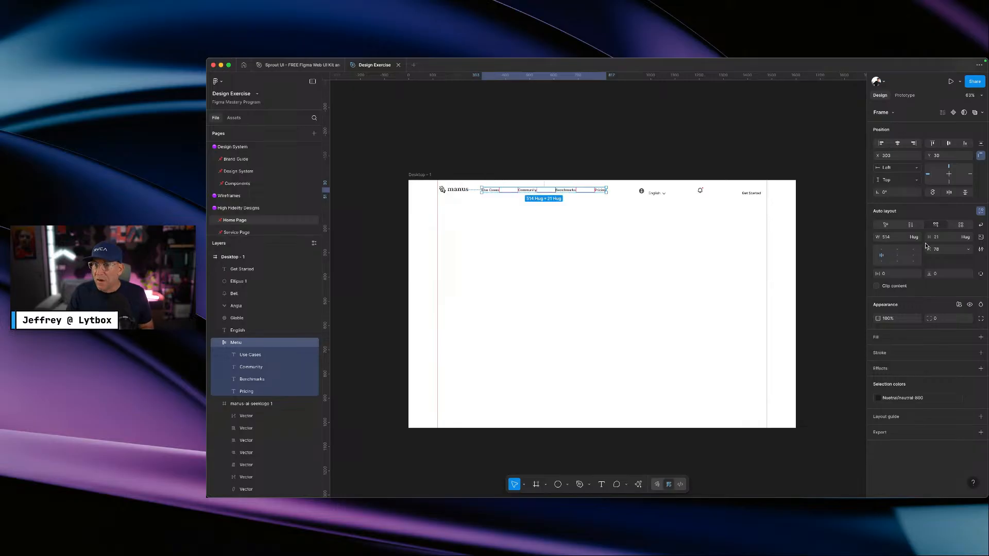
# - Apply the gap-l variable to the spacing between the items in the Menu frame
pyautogui.click(945, 250)
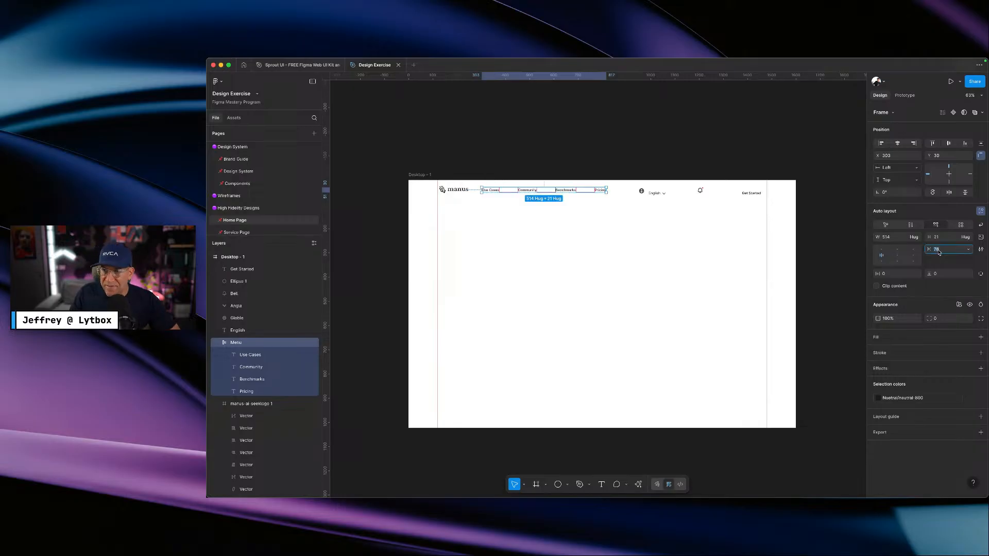
pyautogui.click(968, 251)
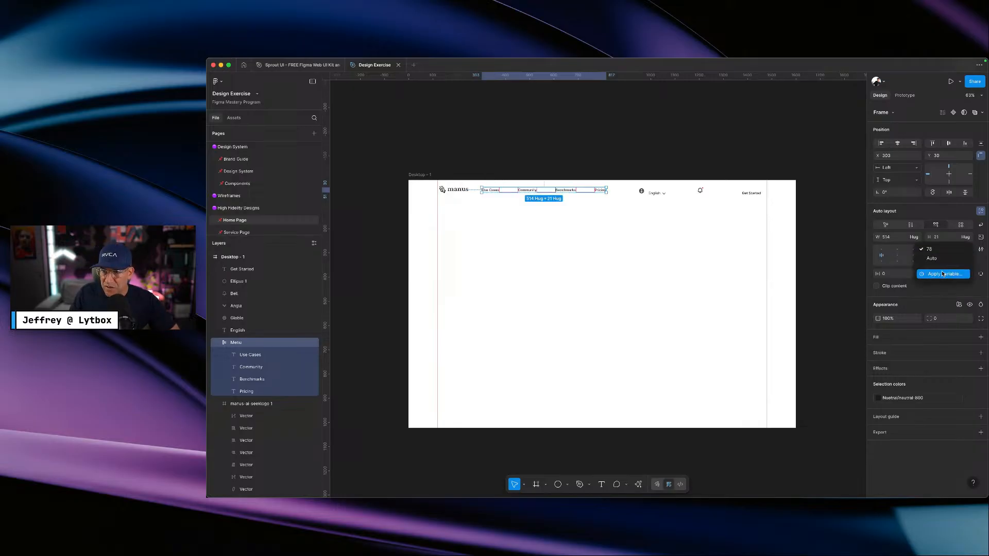
pyautogui.click(942, 274)
pyautogui.write('gap')
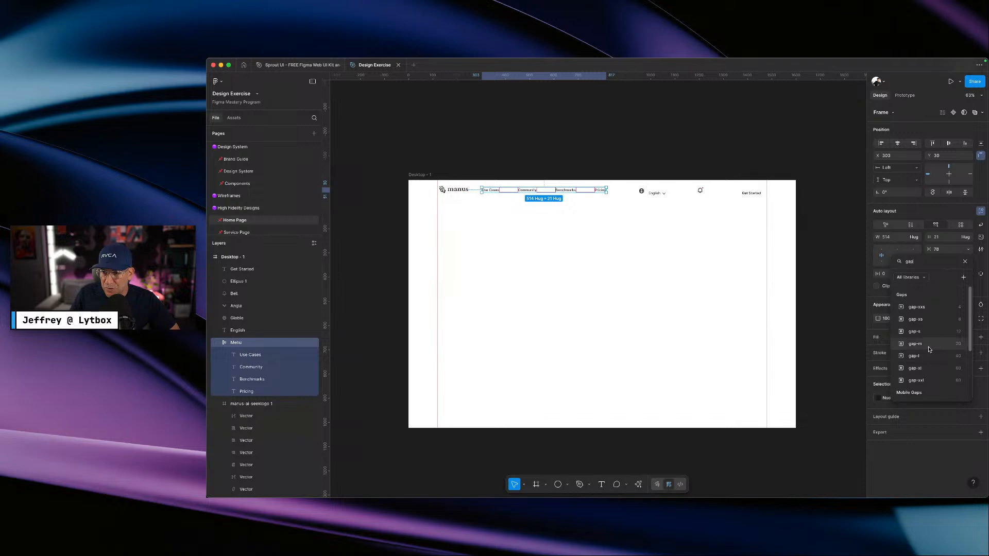
pyautogui.click(915, 356)
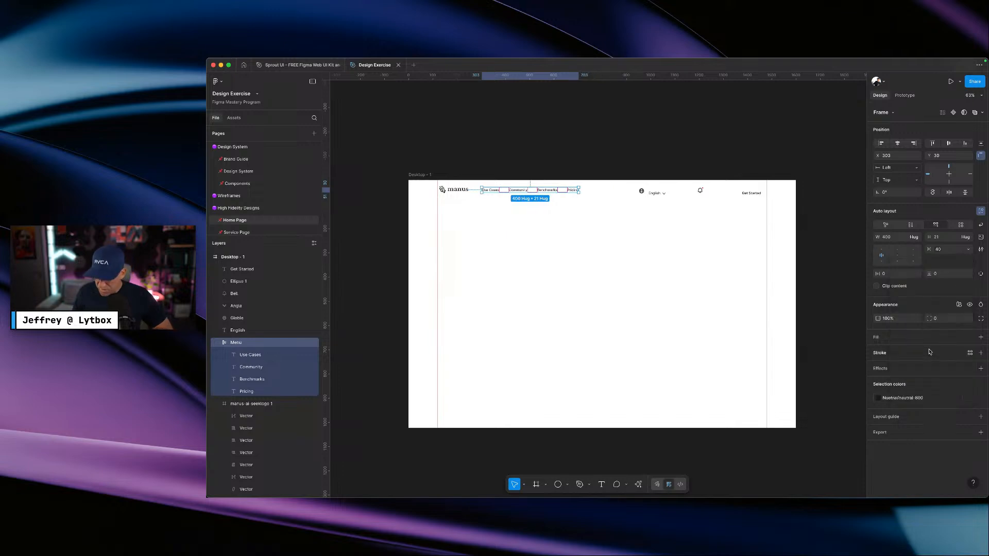
# - Switch to the browser and inspect the gap of the container around the Manus website's navigation links
pyautogui.hotkey('ctrl', 'Right')
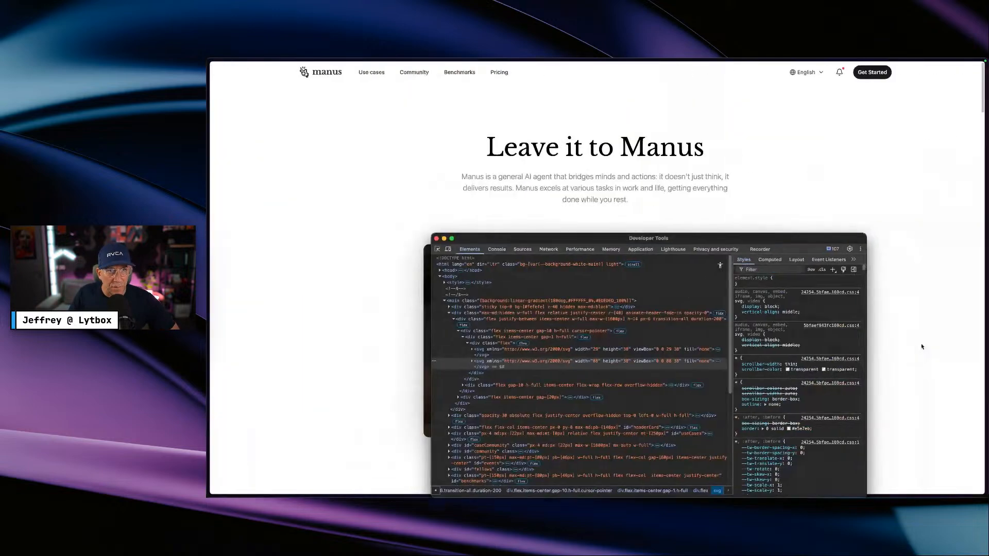
pyautogui.rightClick(370, 74)
pyautogui.click(399, 166)
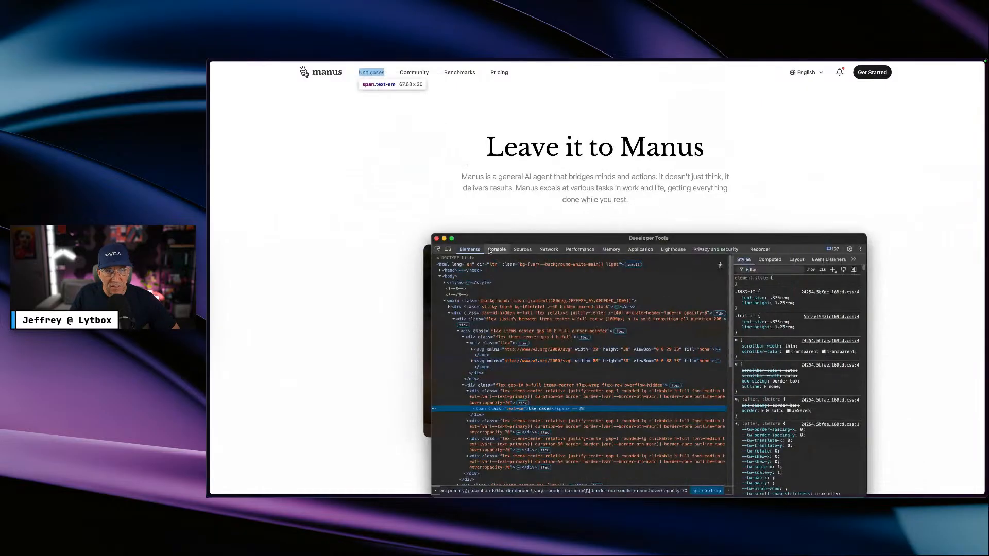
pyautogui.click(476, 394)
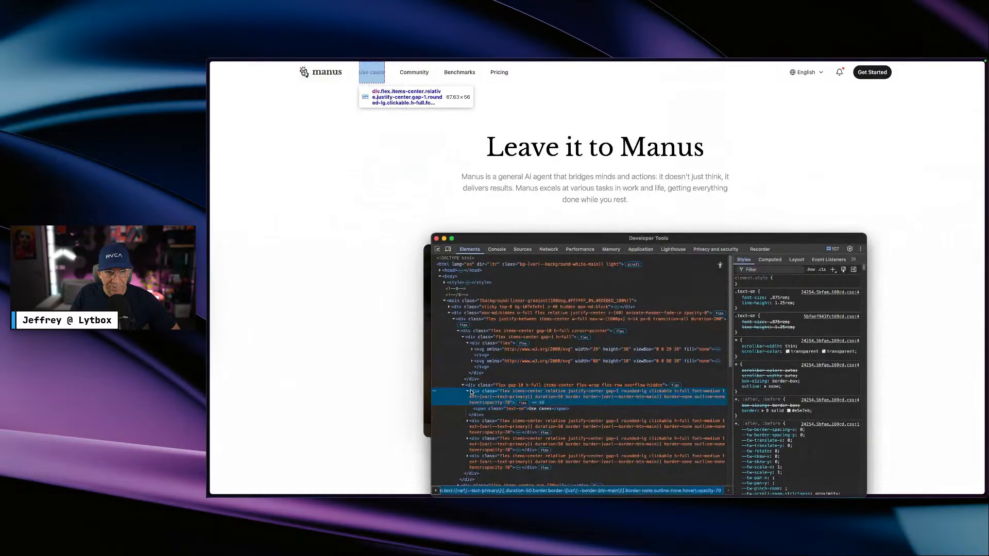
pyautogui.click(468, 391)
pyautogui.click(470, 386)
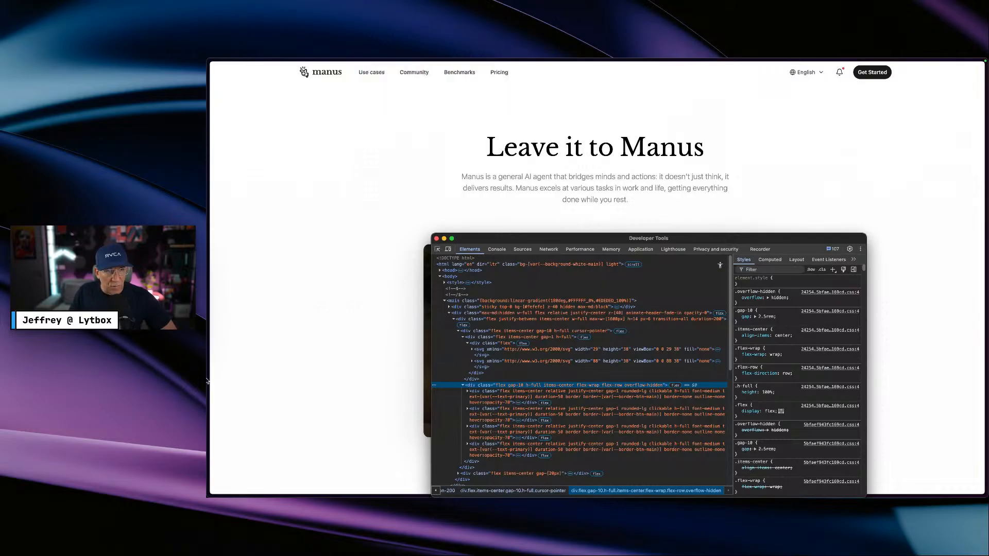
pyautogui.click(437, 238)
# - Find a PX to REM converter in a new browser tab and convert 2.5 rem to pixels
pyautogui.moveTo(209, 273)
pyautogui.click(245, 273)
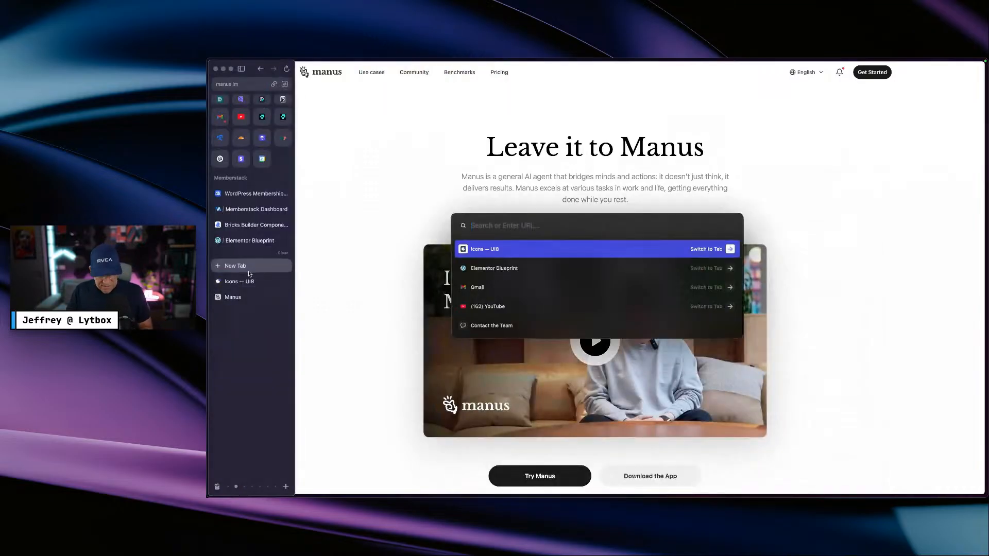
pyautogui.write('rem px')
pyautogui.press('Return')
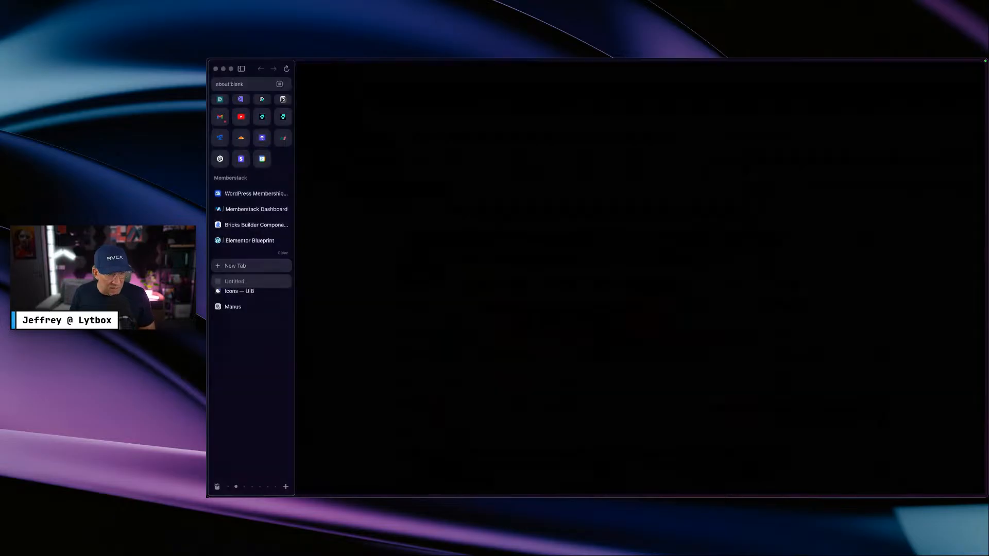
pyautogui.click(350, 307)
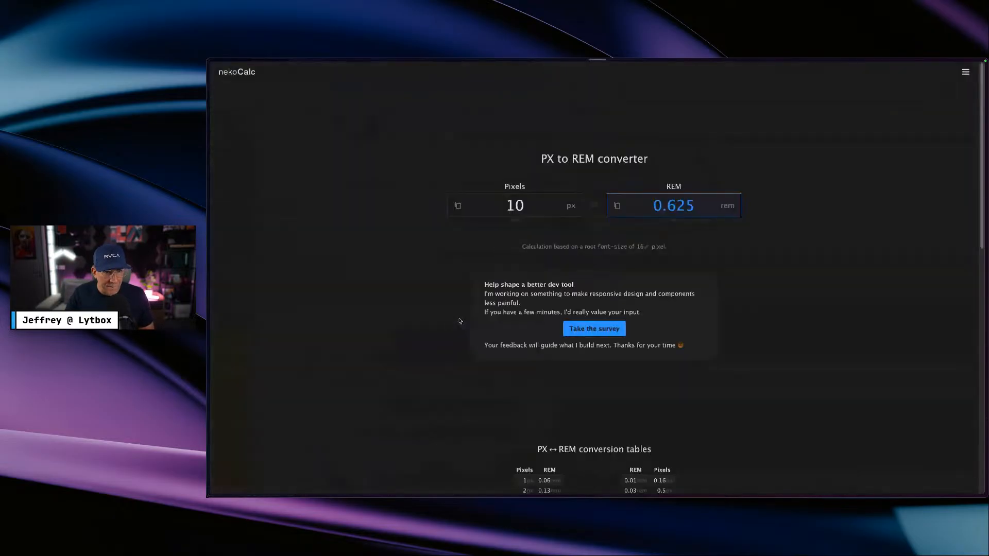
pyautogui.moveTo(694, 207); pyautogui.dragTo(634, 197)
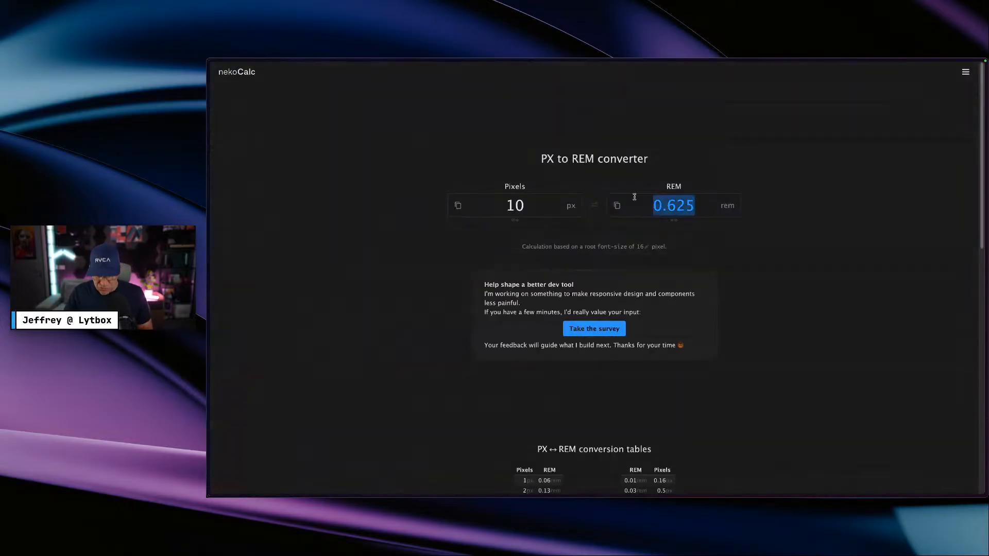
pyautogui.write('2.5')
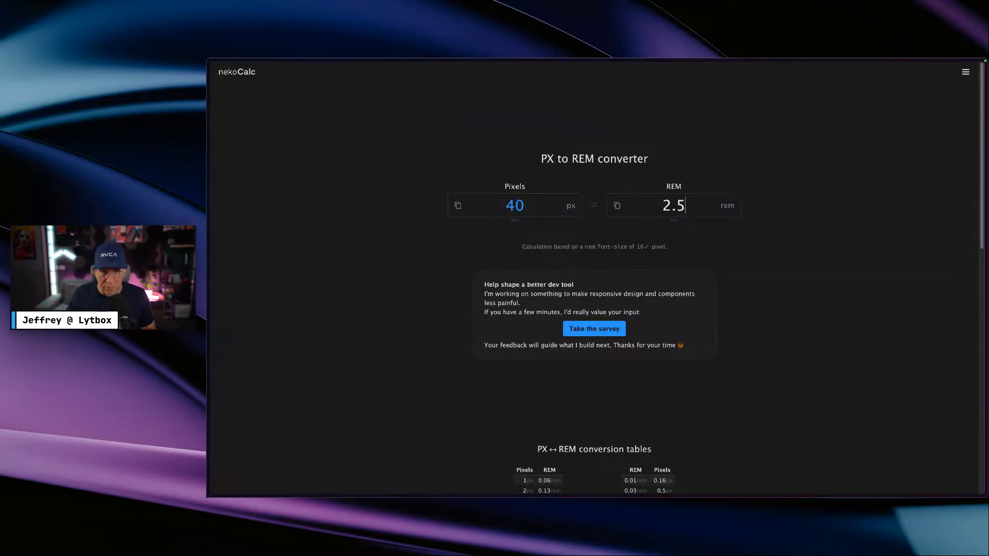
# - Switch back to Figma and review the Gaps collection in the design system variables, closing the variables window when done
pyautogui.hotkey('ctrl', 'Left')
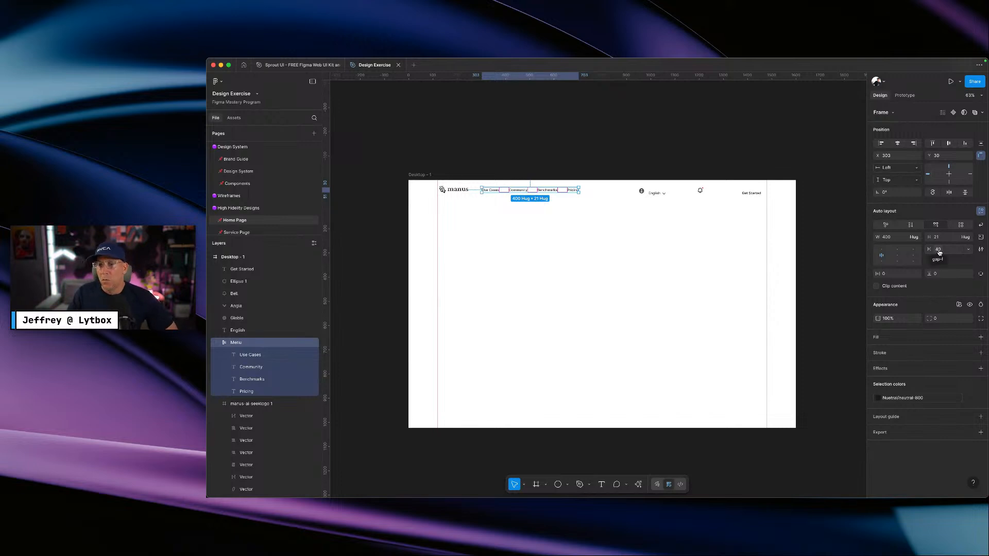
pyautogui.press('Escape')
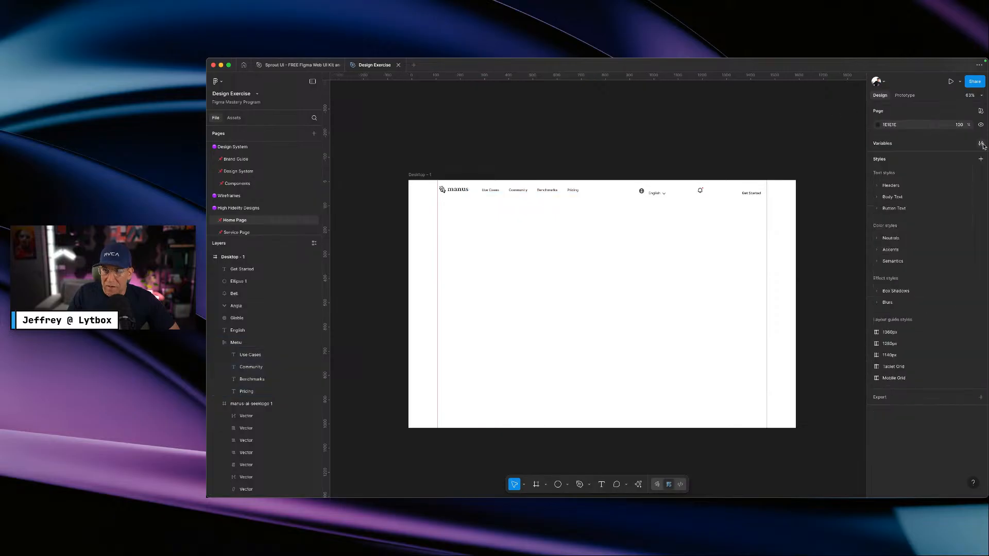
pyautogui.click(981, 143)
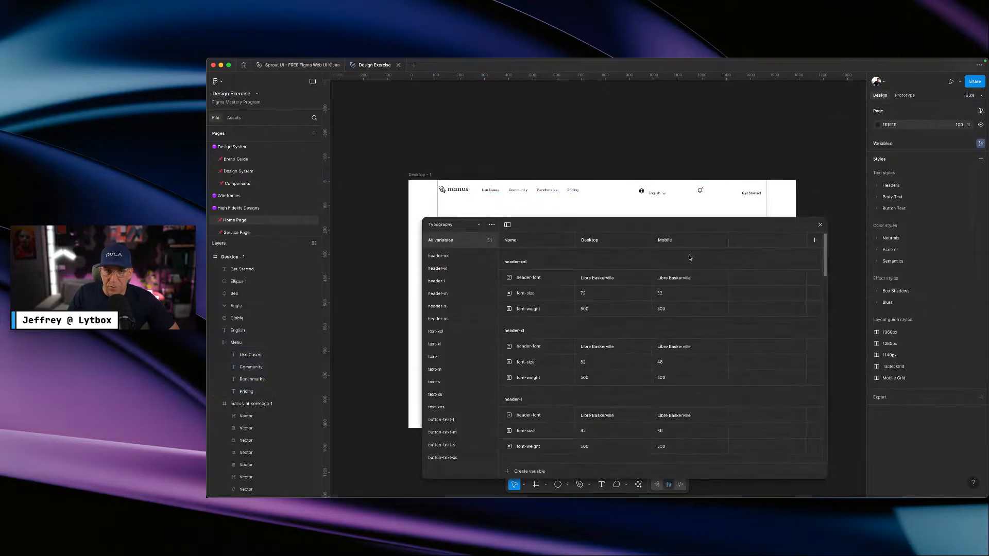
pyautogui.click(461, 224)
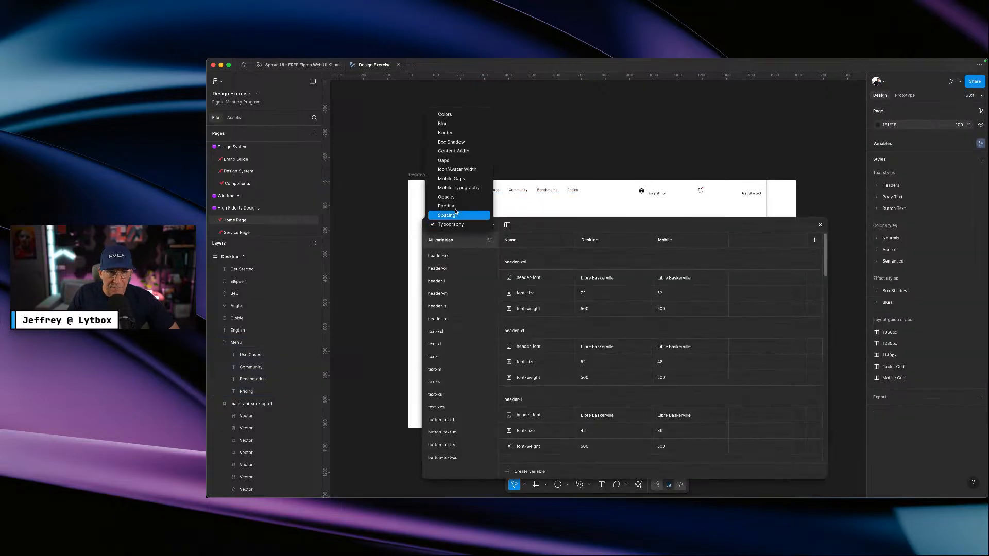
pyautogui.click(453, 160)
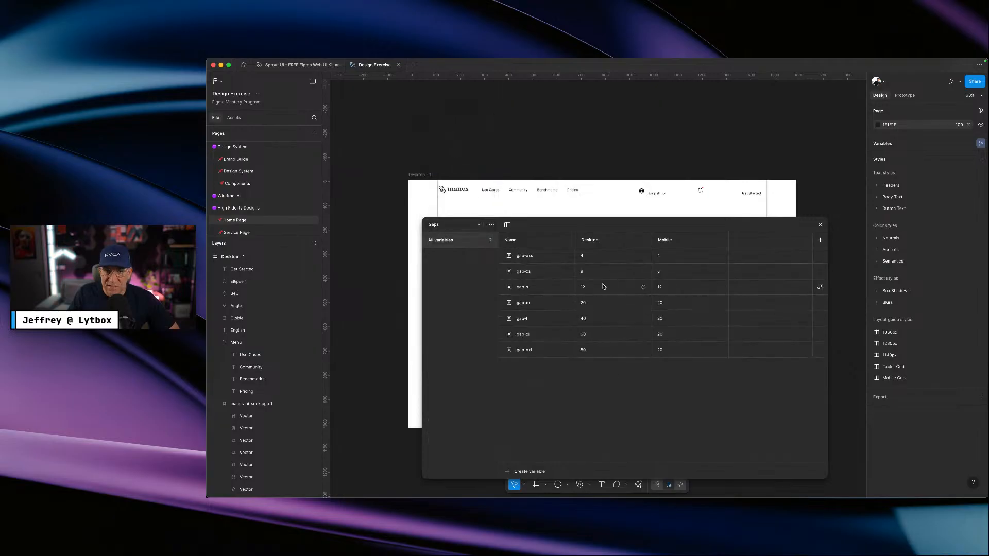
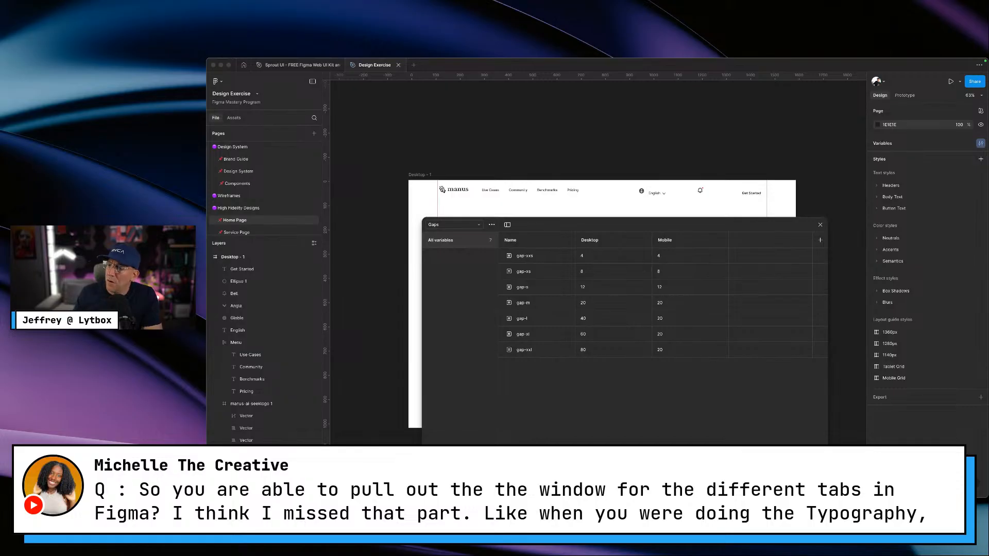
pyautogui.click(822, 225)
pyautogui.click(820, 225)
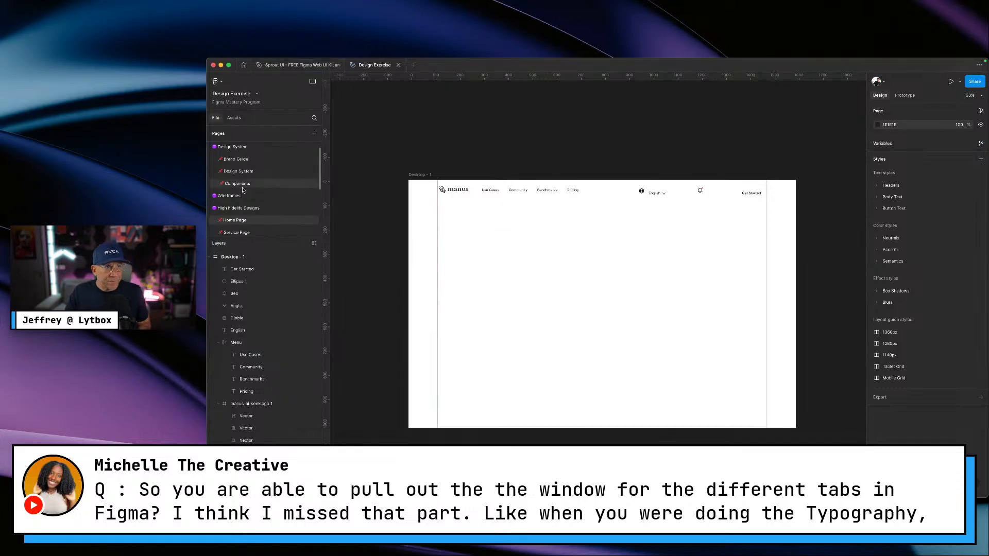
# - Go to the Design System page and examine the header-xxl text sample in the Typography frame
pyautogui.click(238, 171)
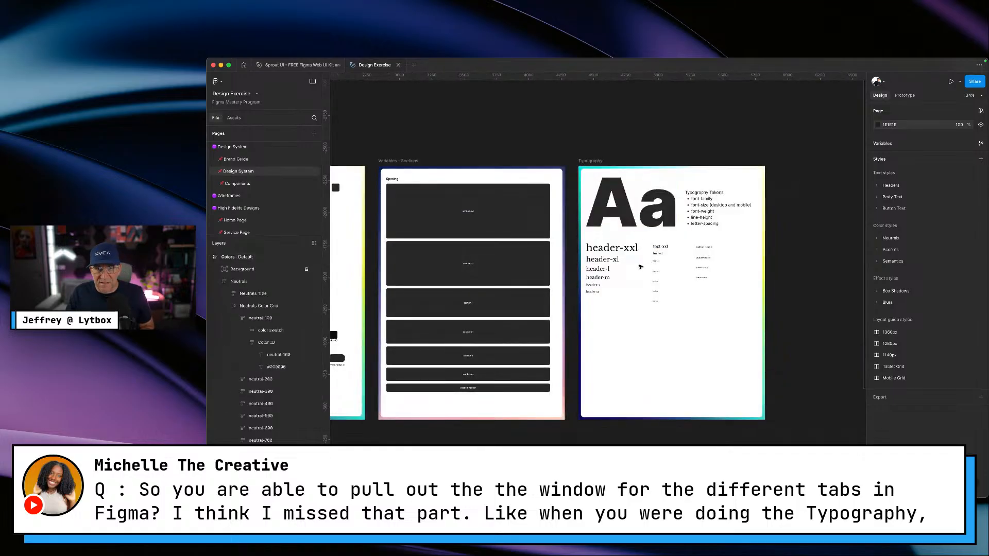
pyautogui.scroll(3, 626, 239)
pyautogui.click(626, 239)
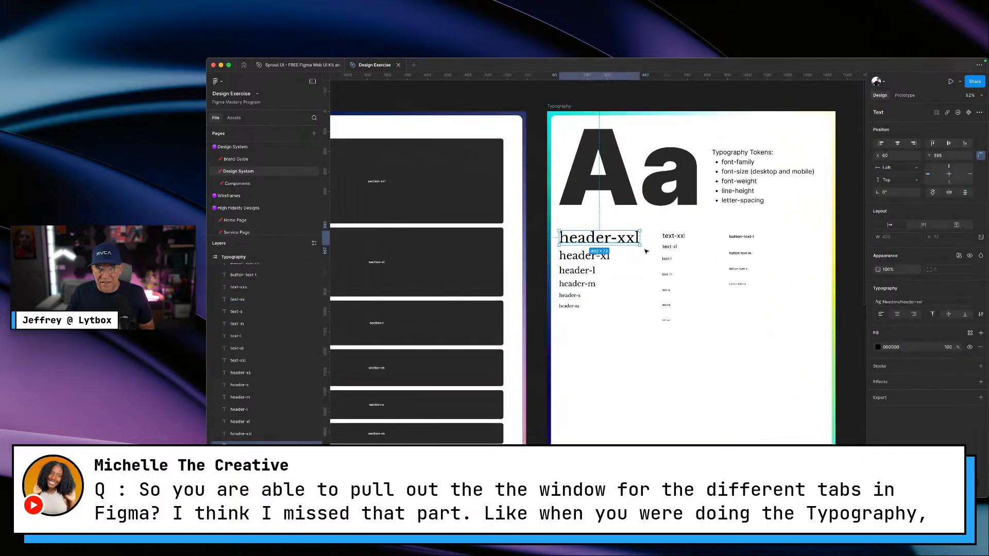
pyautogui.hscroll(5, 771, 259)
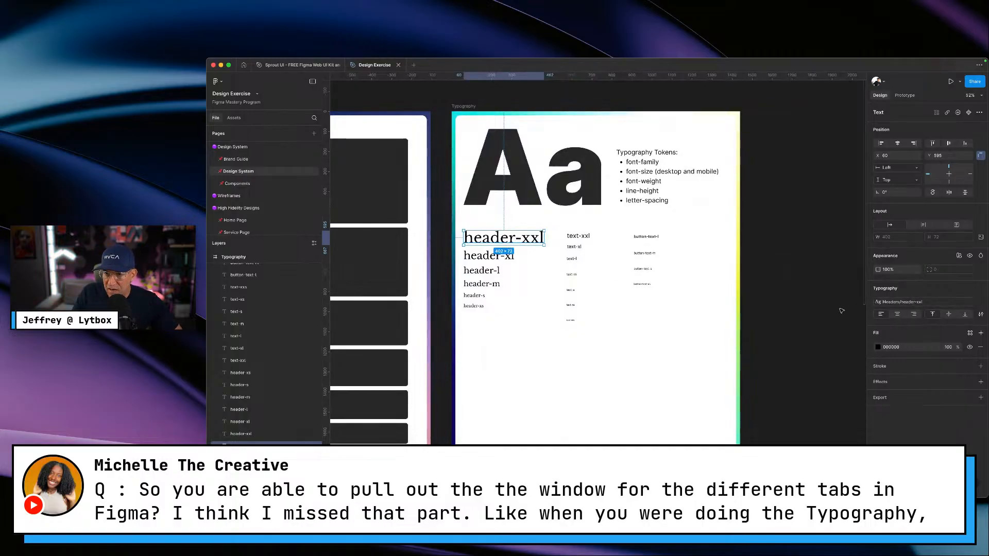
pyautogui.press('Escape')
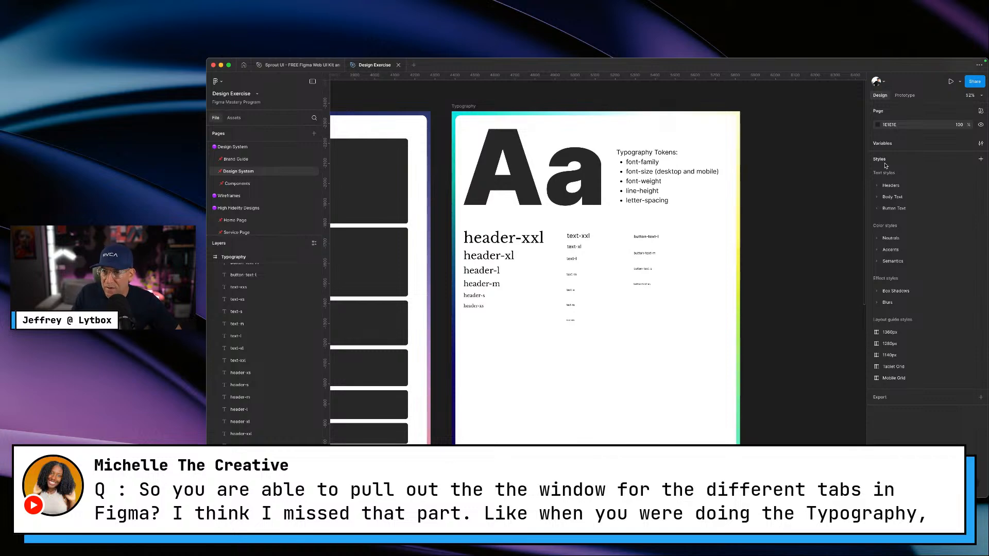
# - Expand the Headers text styles and inspect the variables used in the header-xxl style's properties
pyautogui.click(878, 186)
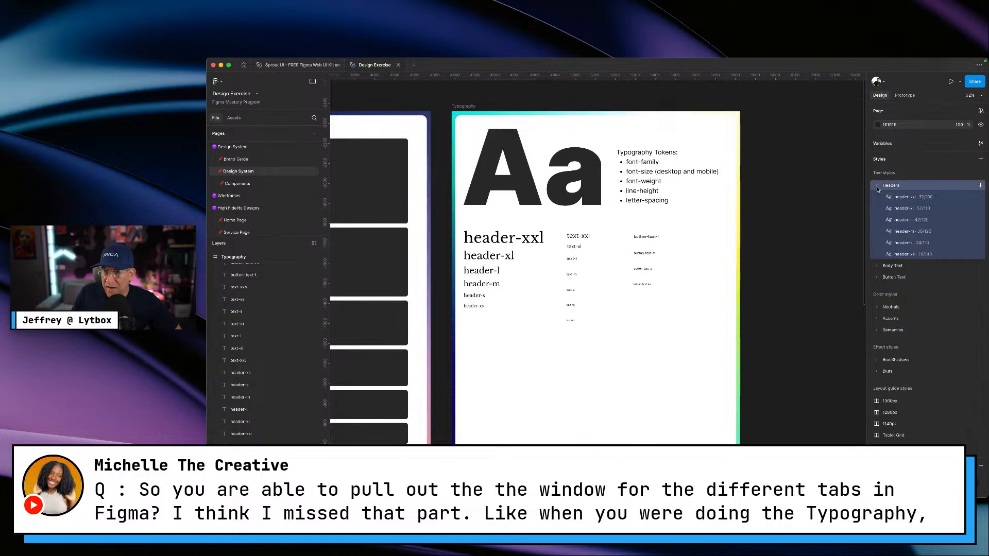
pyautogui.click(897, 197)
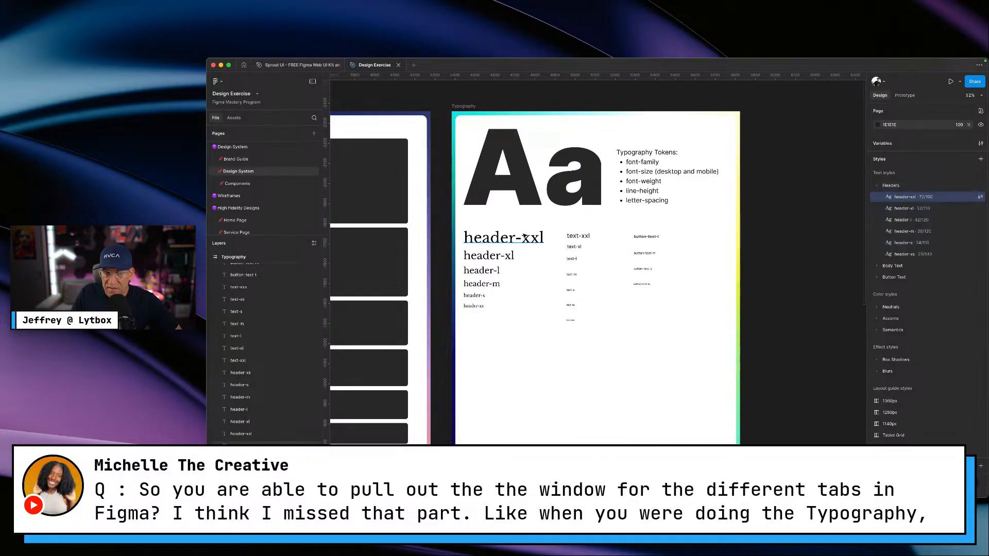
pyautogui.click(981, 198)
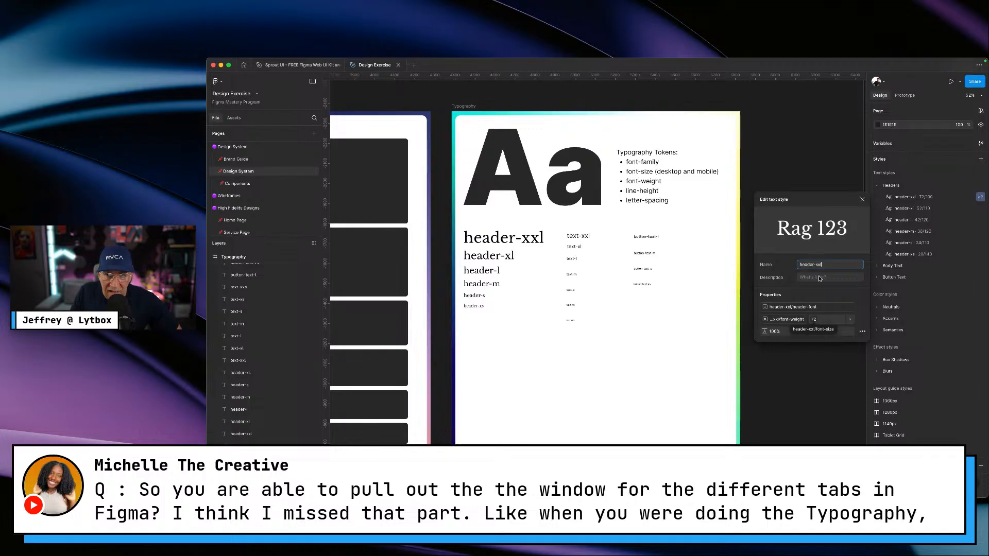
pyautogui.click(881, 165)
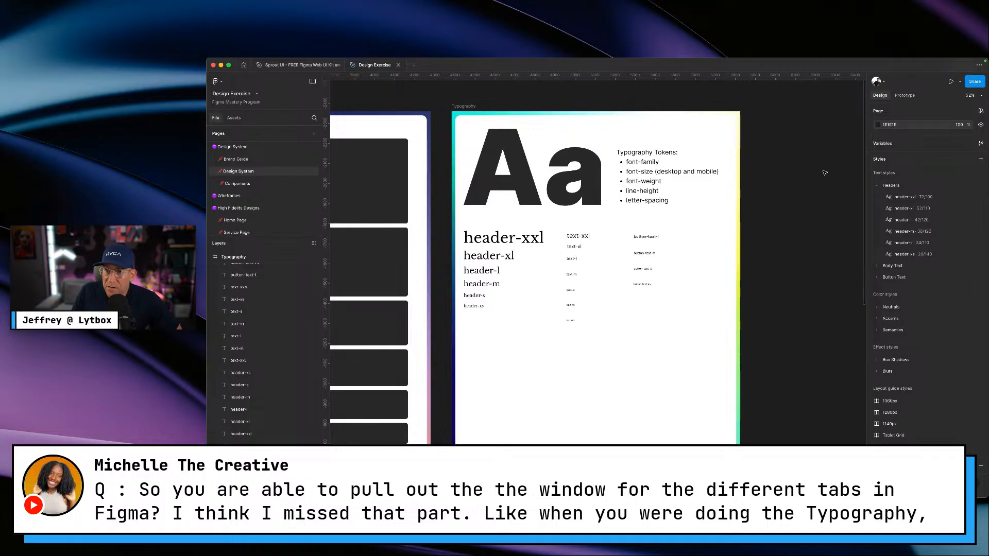
# - Show the Typography variables collection, with its window moved off the header samples in the Typography frame
pyautogui.click(981, 143)
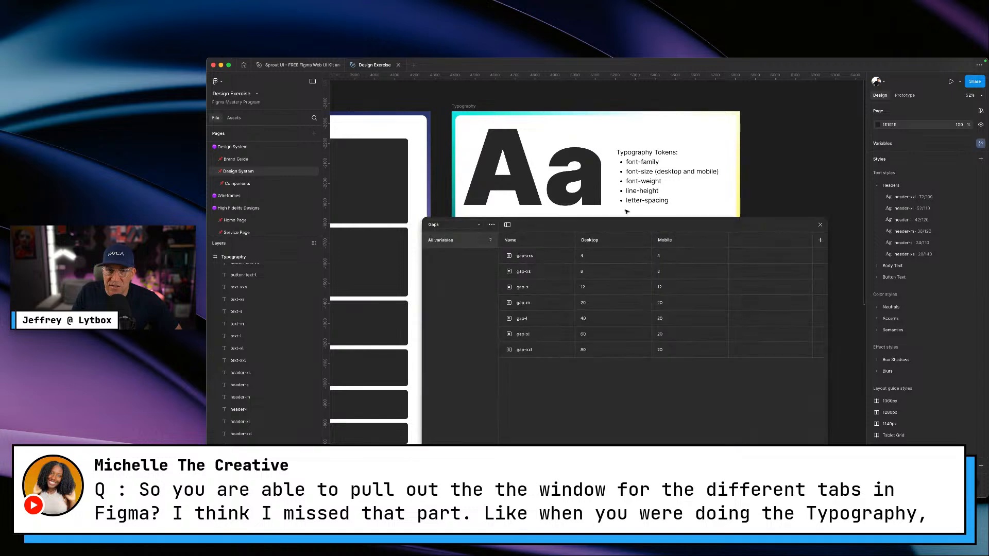
pyautogui.moveTo(459, 225); pyautogui.dragTo(614, 136)
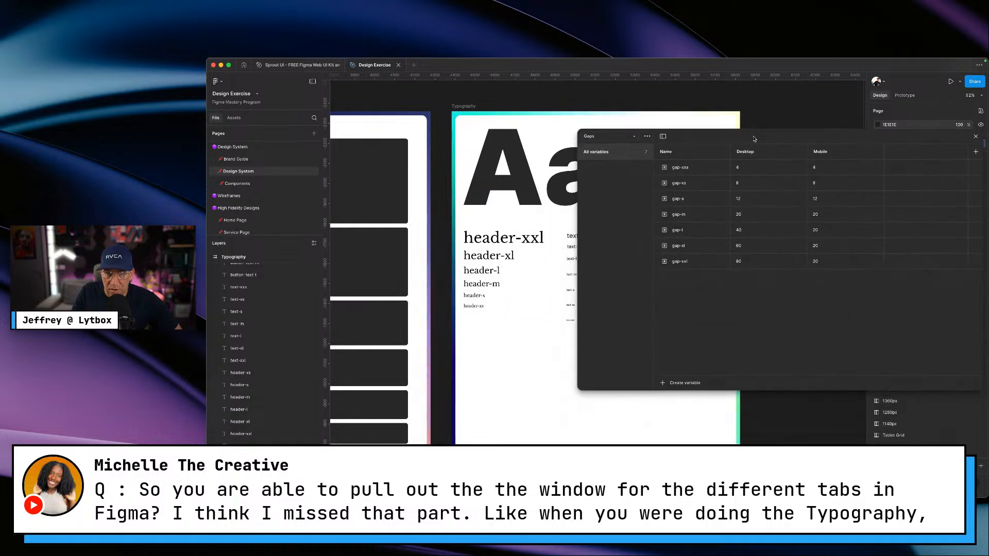
pyautogui.click(614, 136)
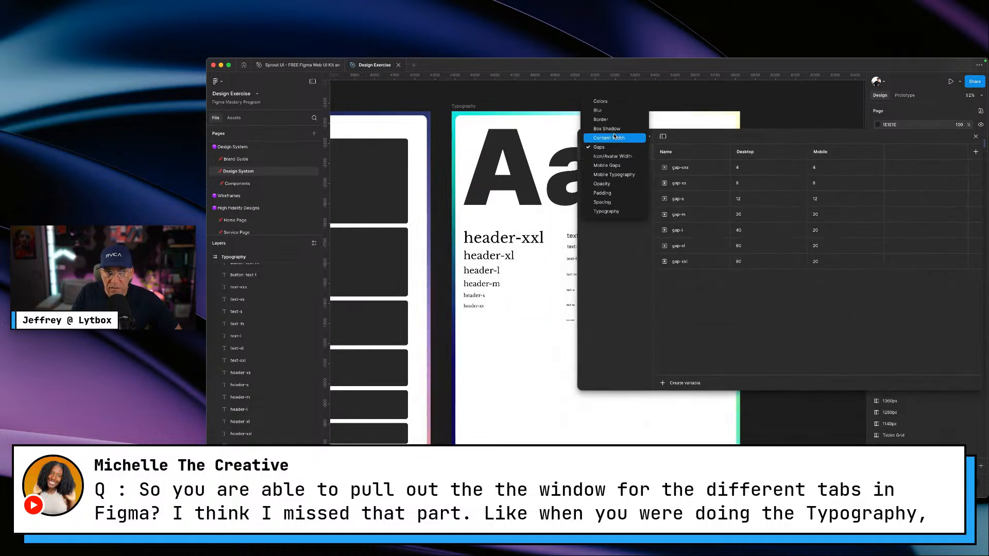
pyautogui.click(606, 210)
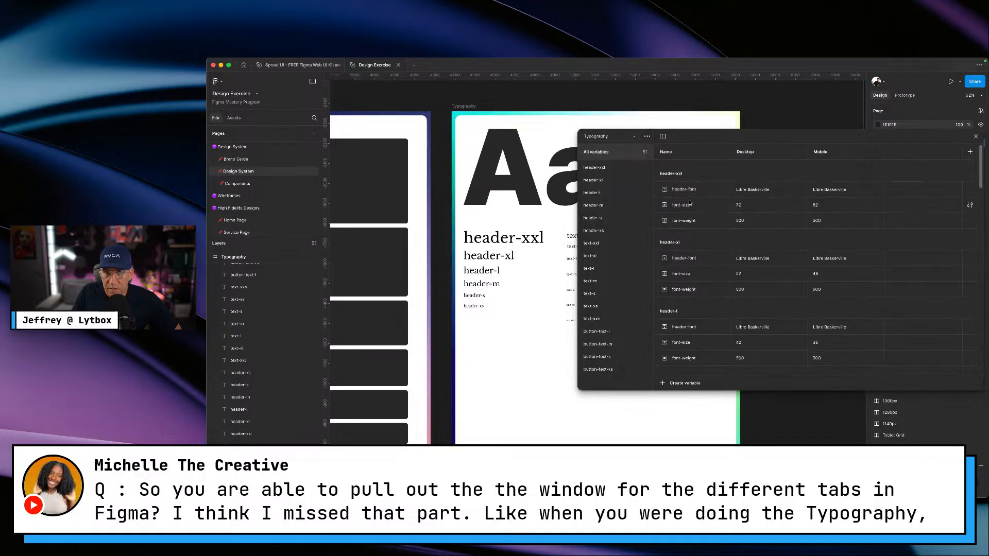
# - Try desktop font-size values of 2 and 20 for the header-xxl variable
pyautogui.click(743, 207)
pyautogui.write('2')
pyautogui.press('Return')
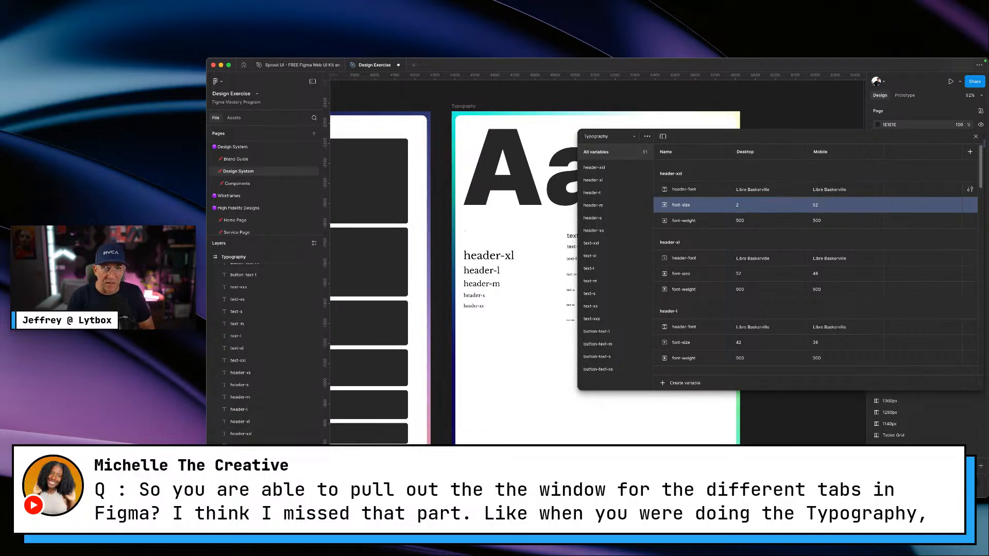
pyautogui.click(741, 206)
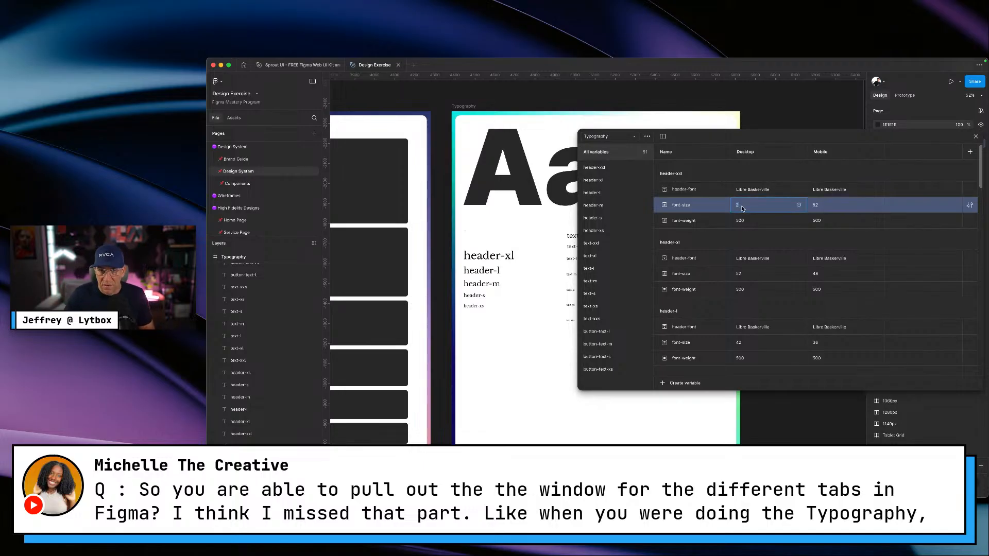
pyautogui.write('20')
pyautogui.press('Return')
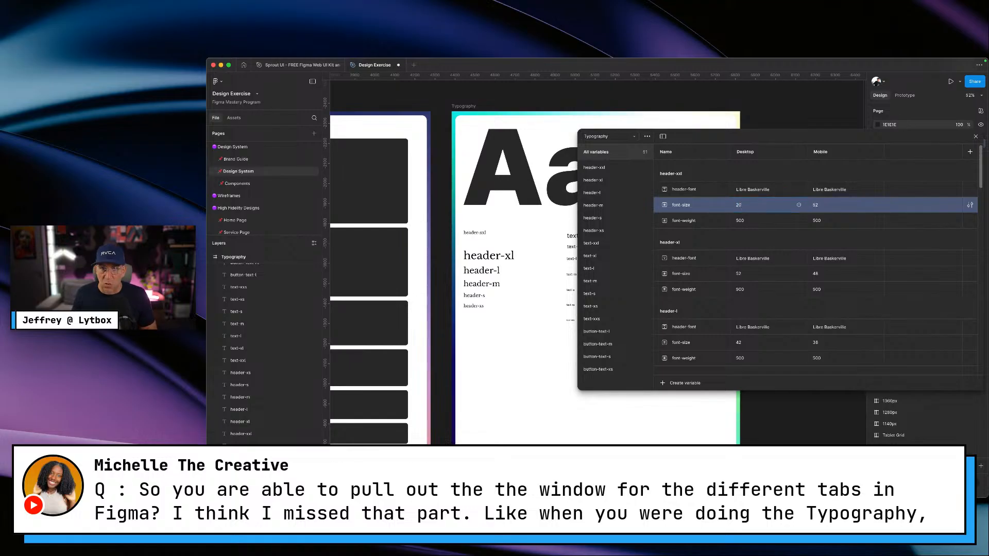
# - Undo the trial changes to the header-xxl desktop font size
pyautogui.press('super+z')
pyautogui.press('super+z')
pyautogui.press('super+z')
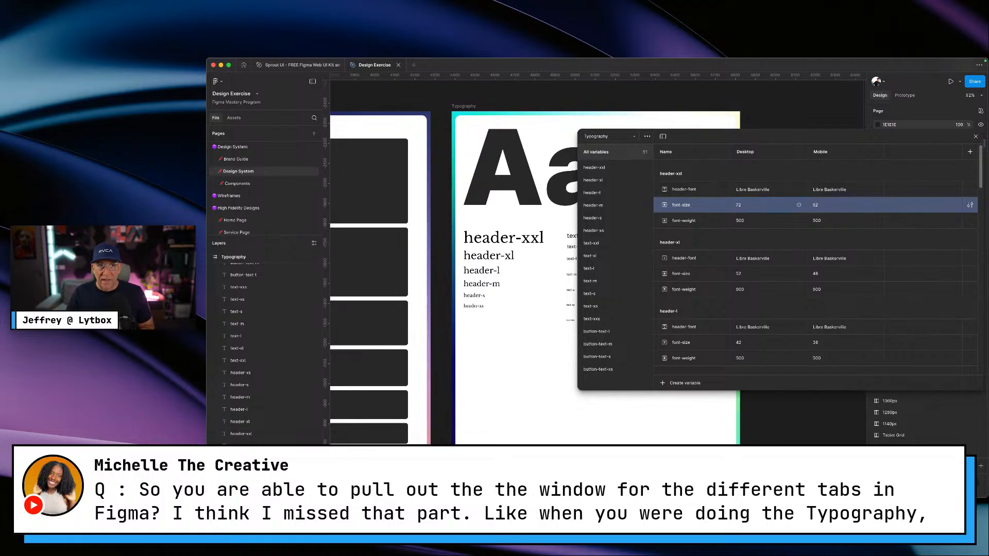
# - Reposition the variables window over the canvas and close it
pyautogui.click(534, 347)
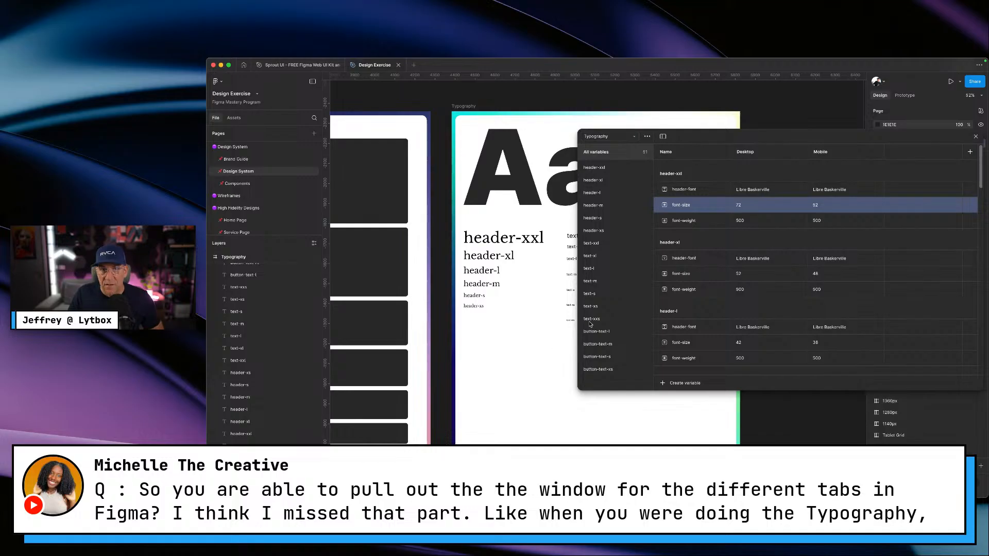
pyautogui.moveTo(843, 138); pyautogui.dragTo(614, 137)
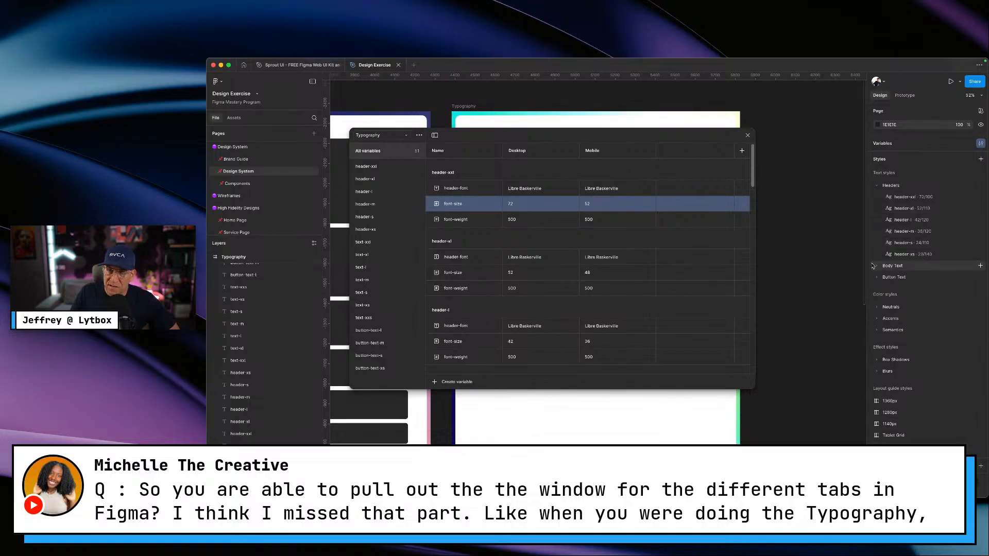
pyautogui.moveTo(677, 139); pyautogui.dragTo(854, 142)
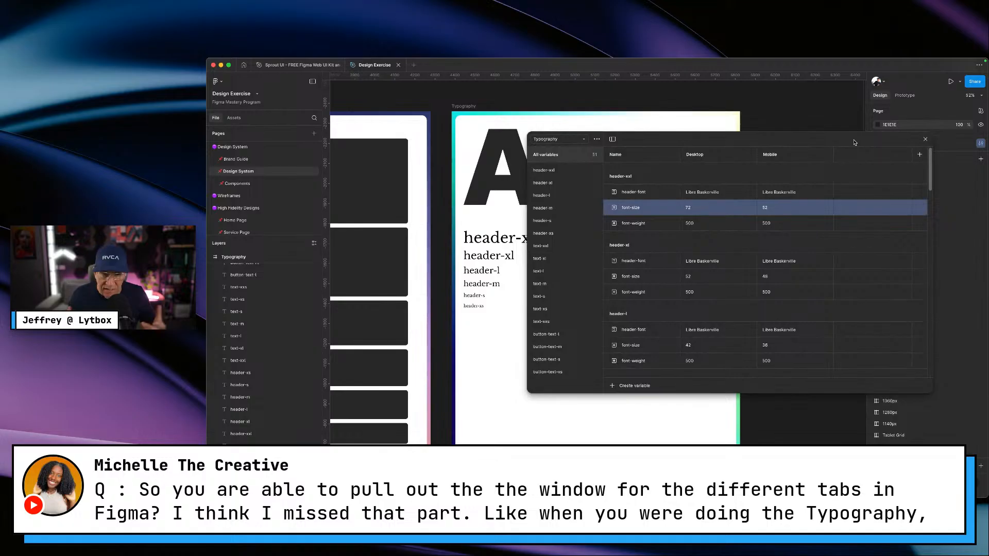
pyautogui.click(926, 140)
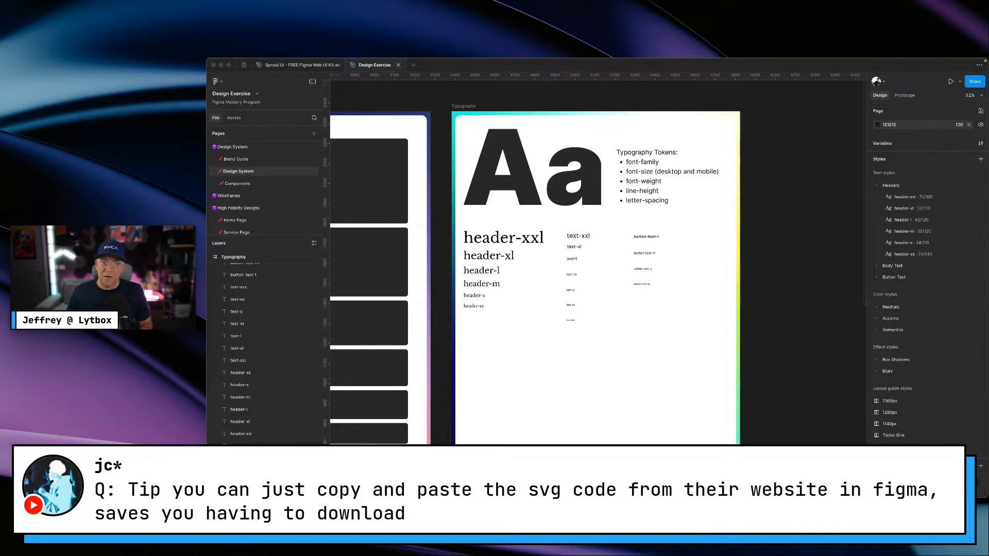
# - Switch to the browser, open the Manus site and inspect the logo wordmark's element
pyautogui.click(751, 398)
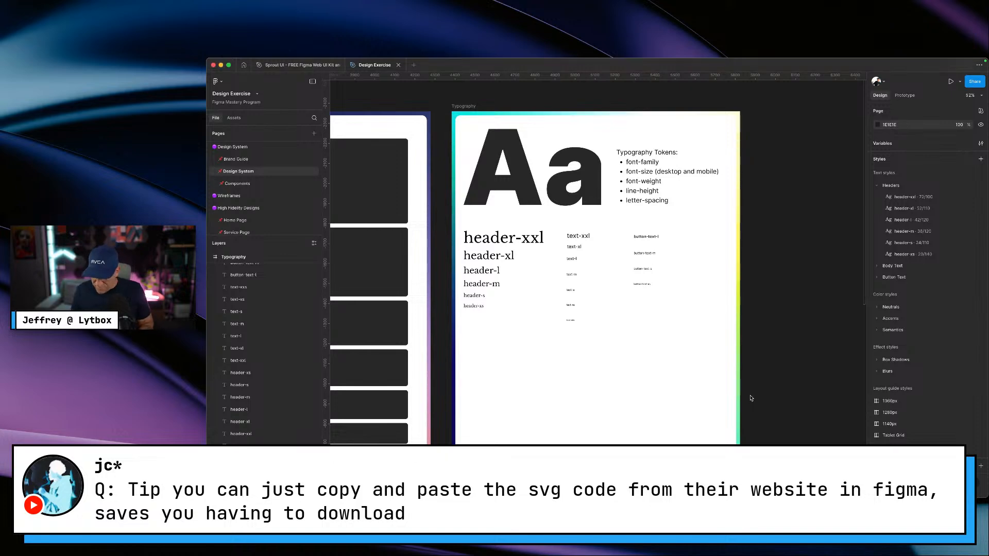
pyautogui.hotkey('ctrl', 'Right')
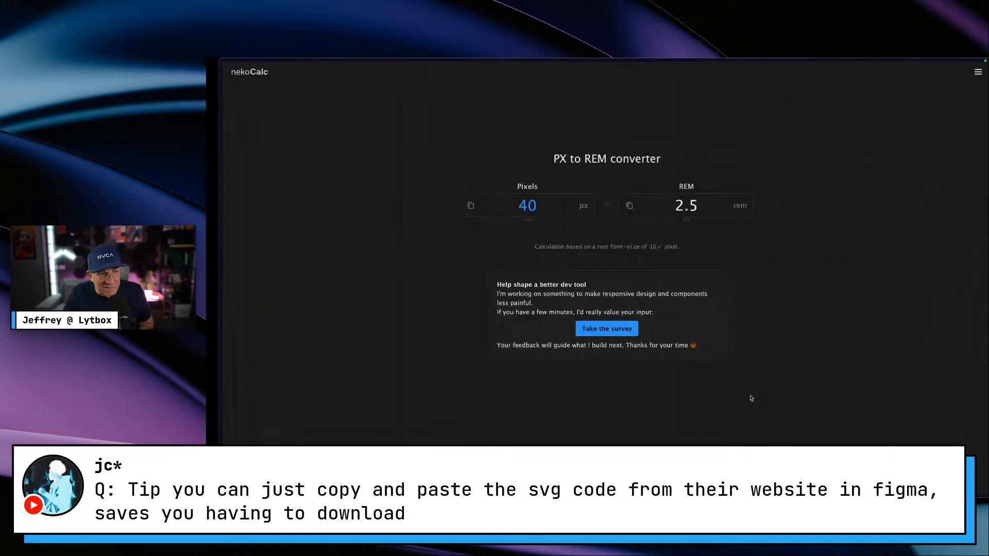
pyautogui.moveTo(209, 337)
pyautogui.click(232, 312)
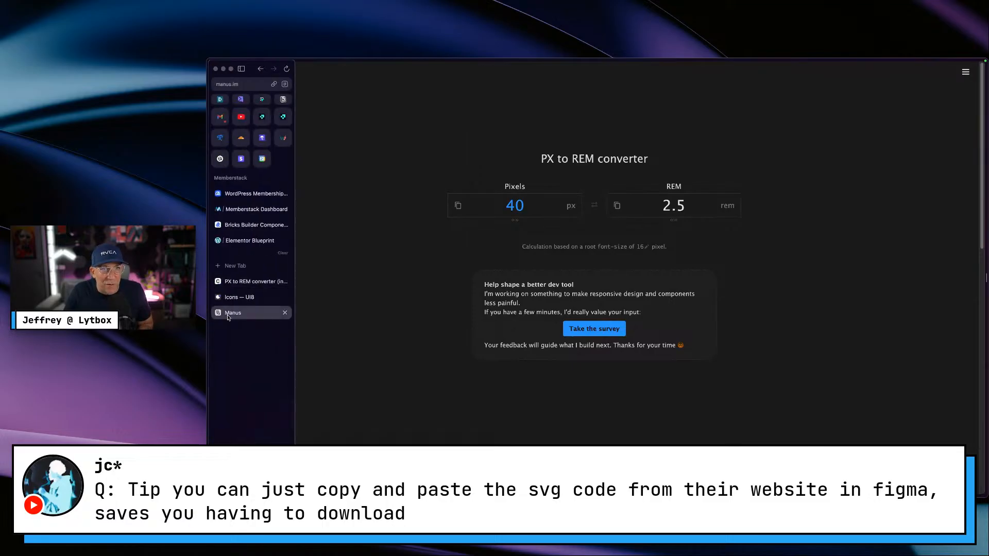
pyautogui.rightClick(335, 78)
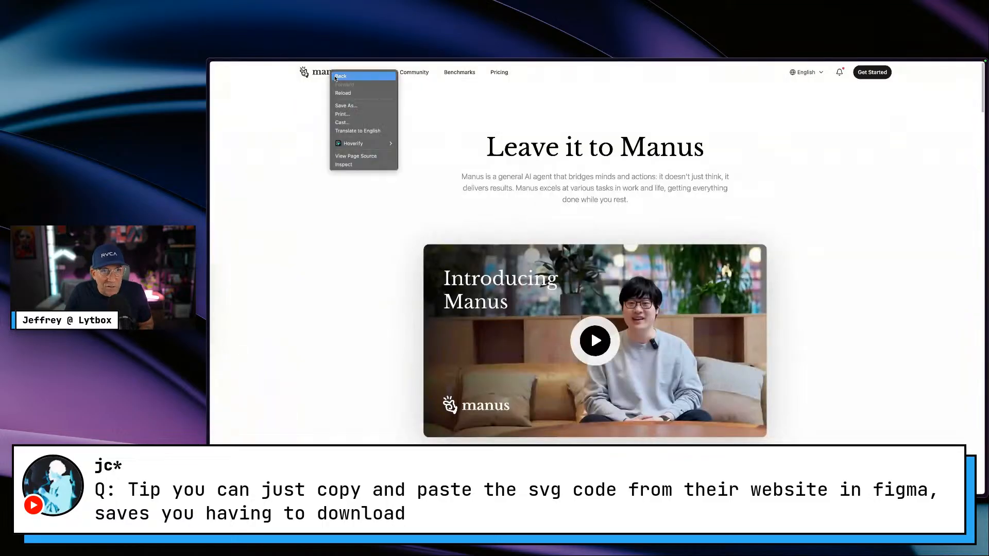
pyautogui.click(344, 165)
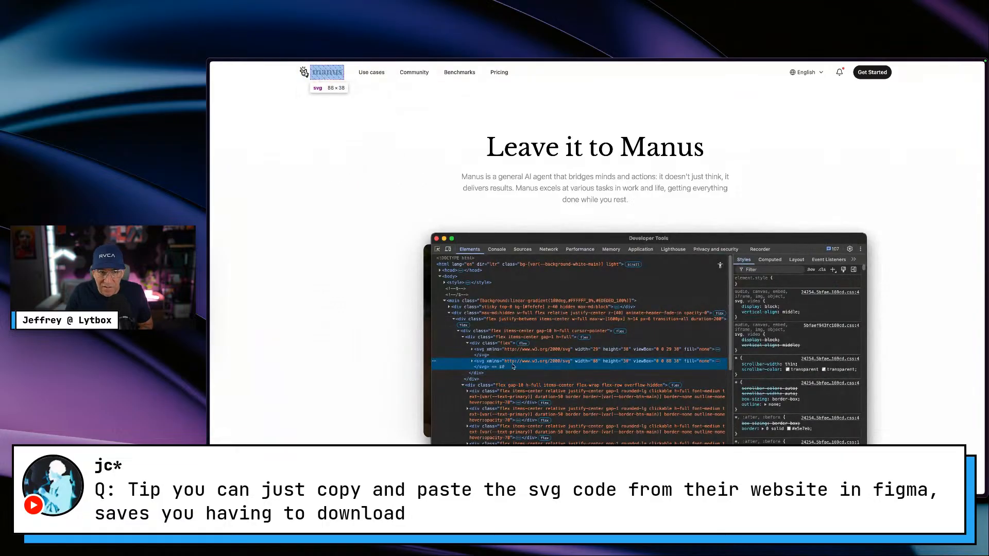
# - Examine the wordmark's SVG markup and its paths in the developer tools, and close the tools
pyautogui.click(472, 361)
pyautogui.scroll(-1, 469, 364)
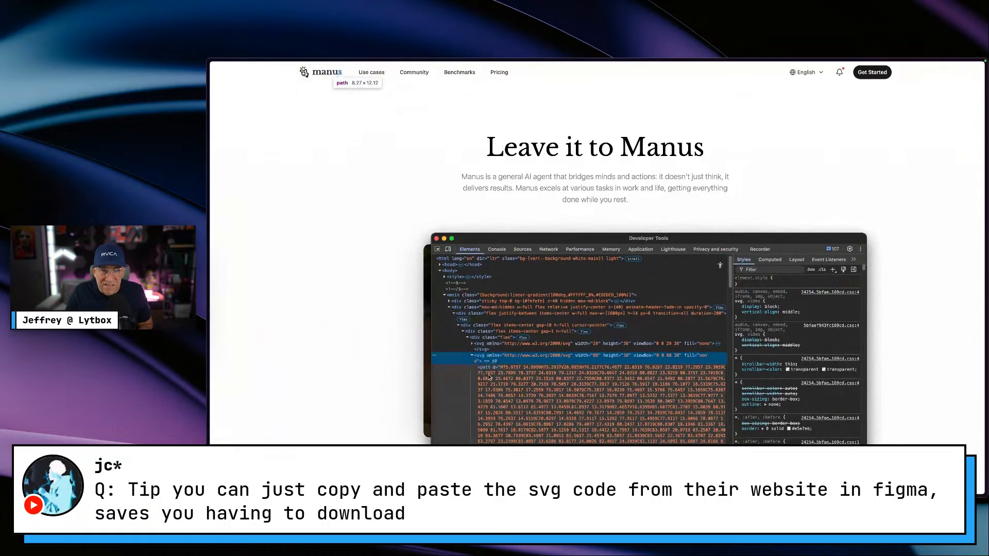
pyautogui.click(484, 363)
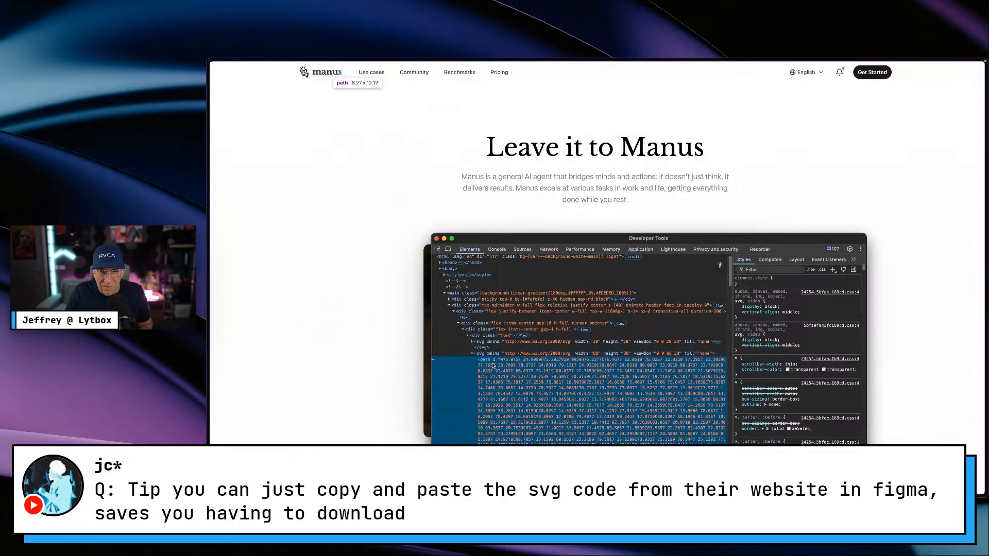
pyautogui.scroll(-1, 484, 363)
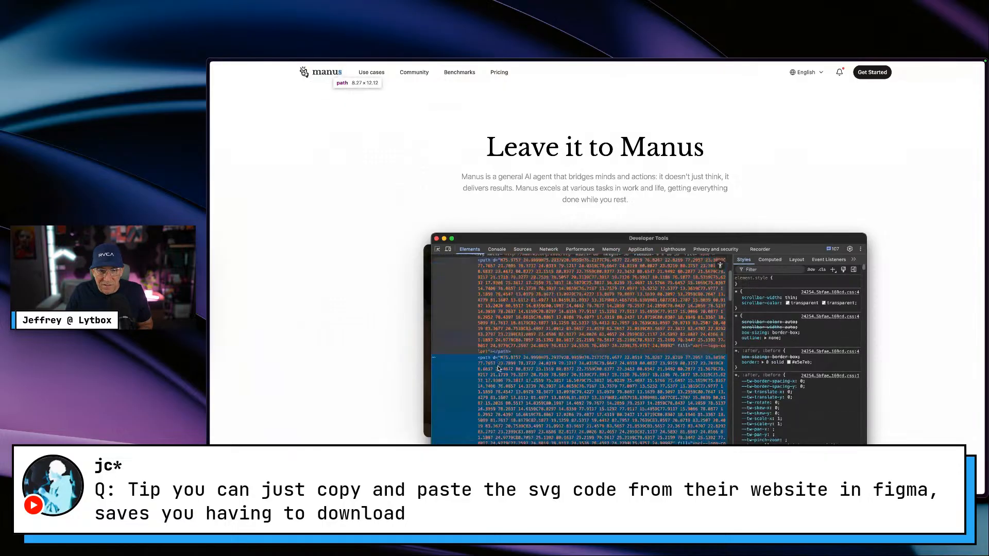
pyautogui.click(480, 343)
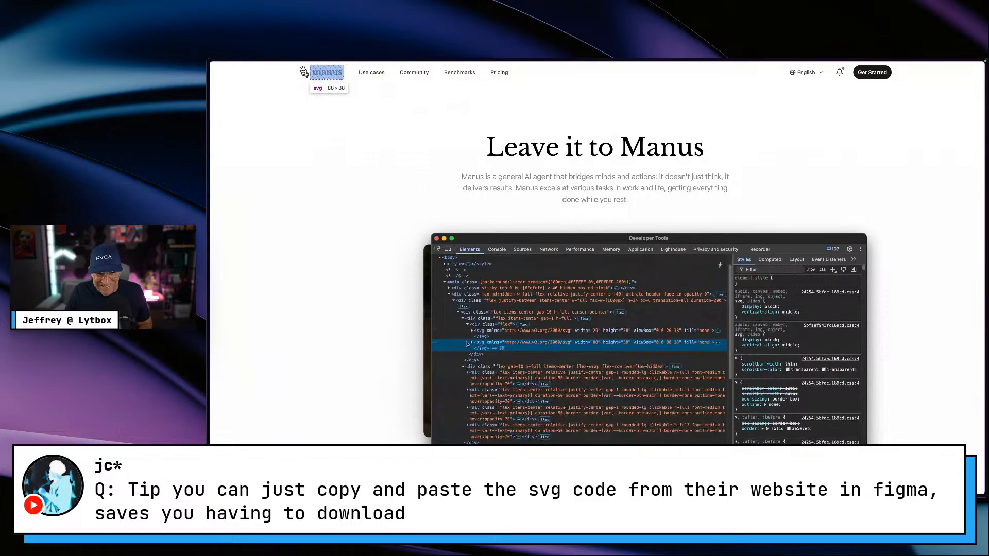
pyautogui.click(549, 361)
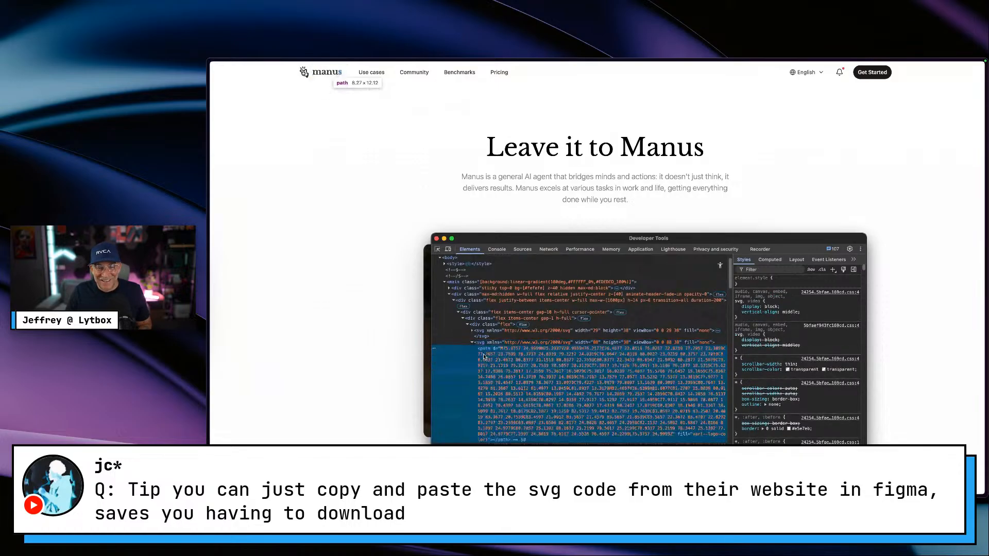
pyautogui.scroll(-5, 550, 361)
pyautogui.scroll(-5, 550, 361)
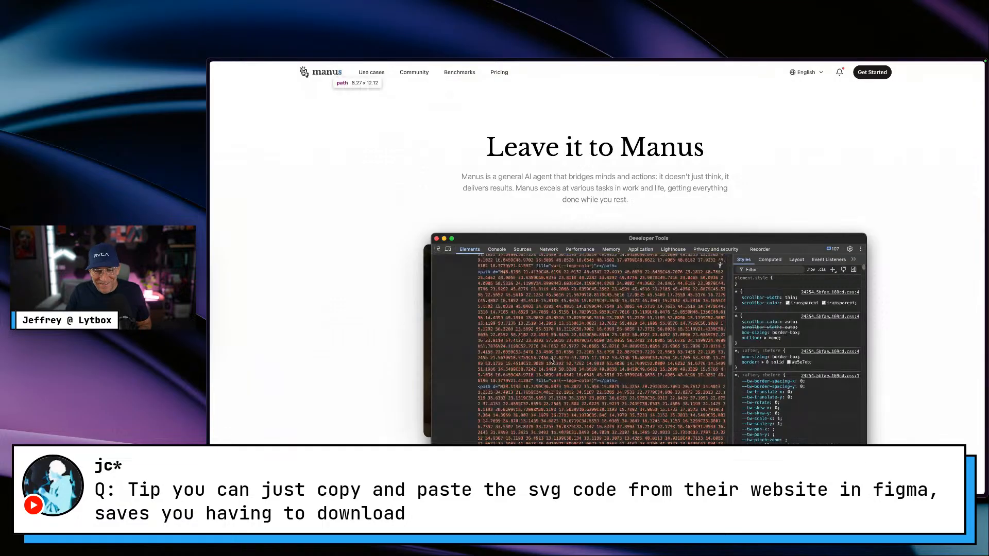
pyautogui.scroll(-10, 551, 361)
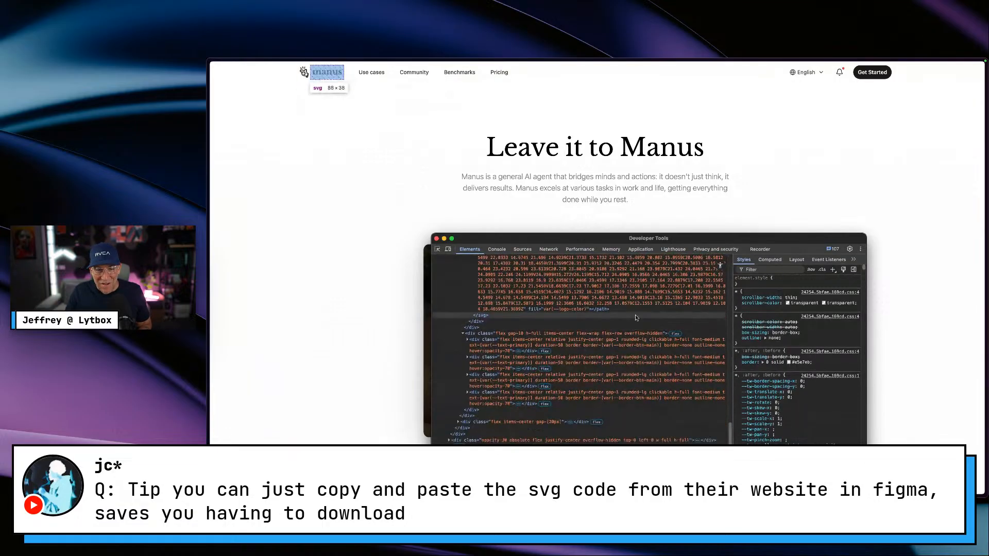
pyautogui.click(437, 238)
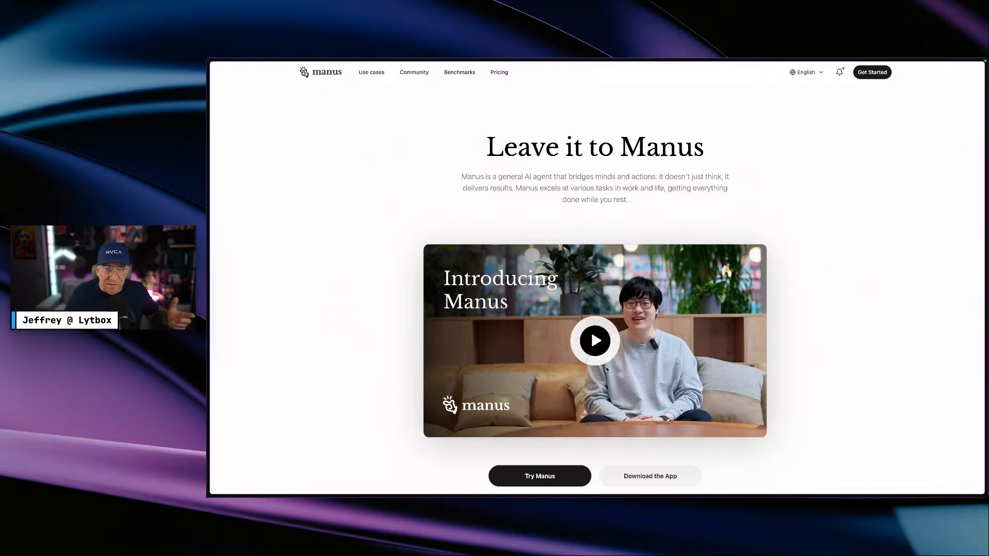
pyautogui.scroll(-3, 695, 325)
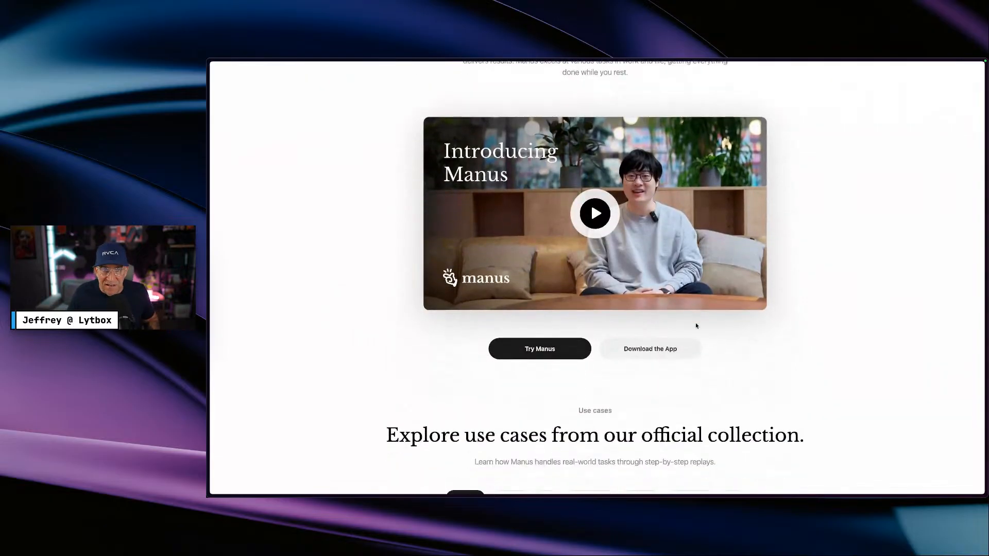
pyautogui.scroll(3, 696, 325)
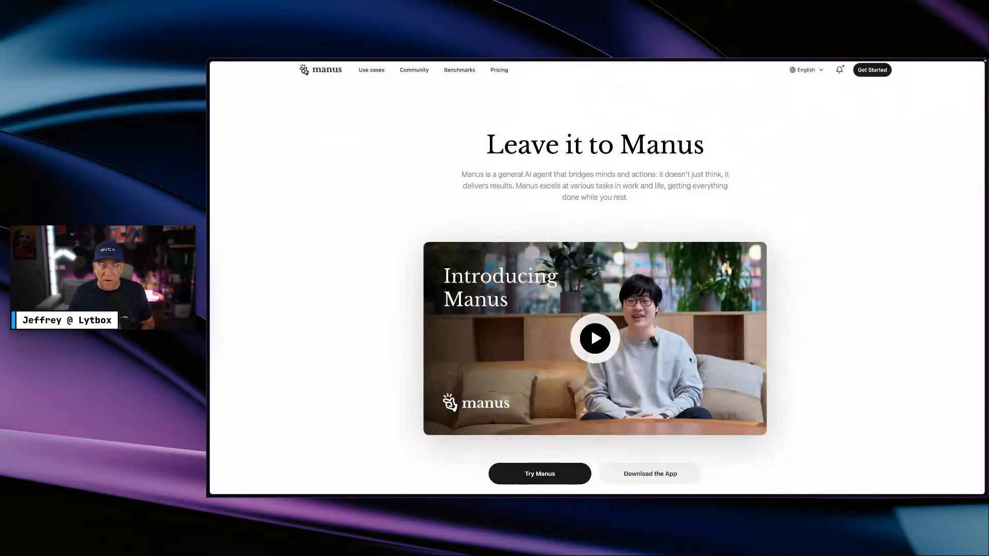
pyautogui.scroll(1, 612, 211)
# - Switch back to Figma and open the Home Page under High Fidelity Designs
pyautogui.hotkey('ctrl', 'Left')
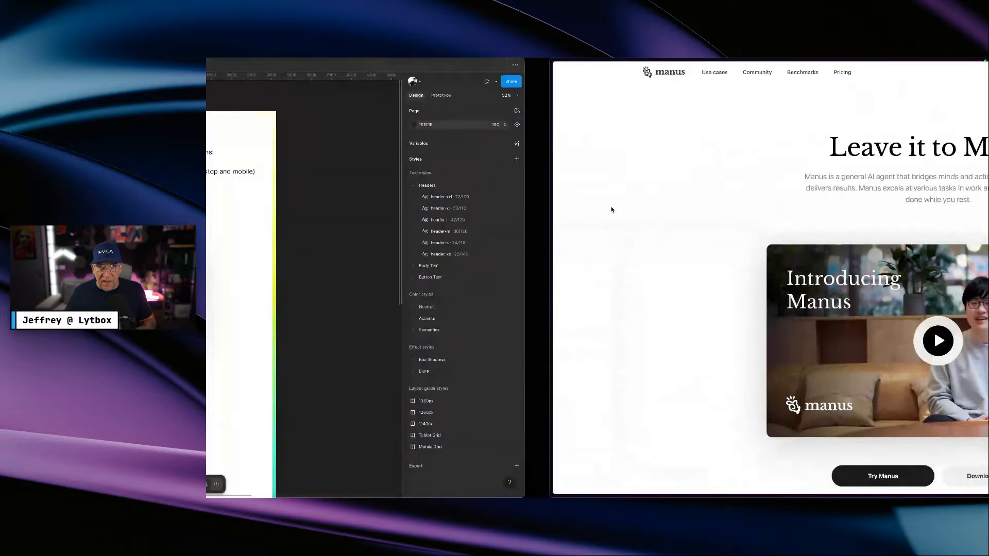
pyautogui.scroll(-1, 245, 203)
pyautogui.scroll(-4, 242, 205)
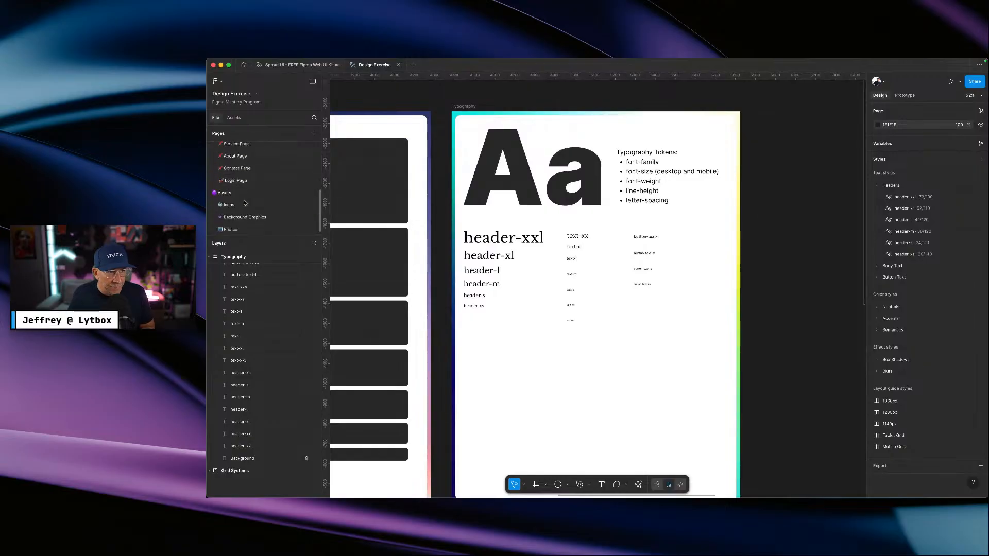
pyautogui.click(234, 206)
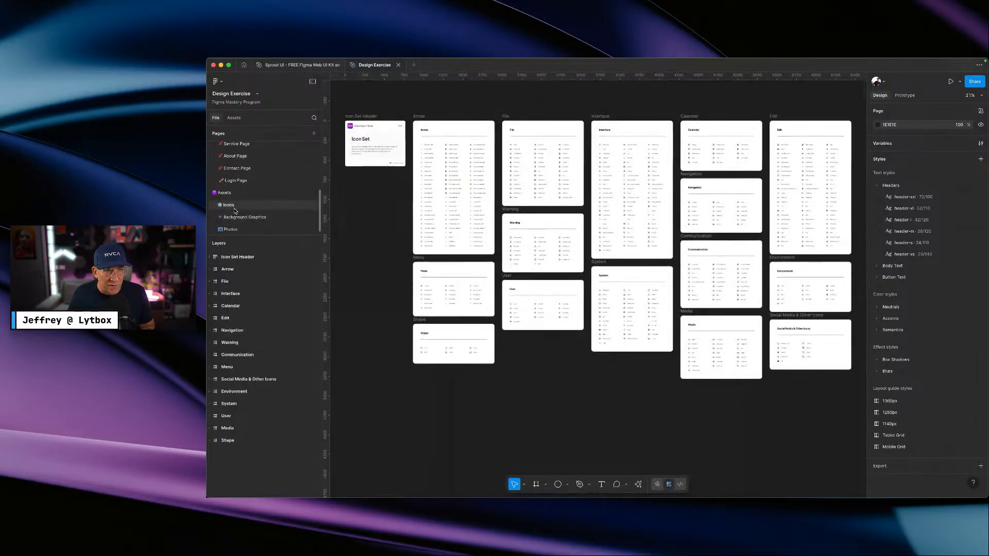
pyautogui.scroll(4, 234, 218)
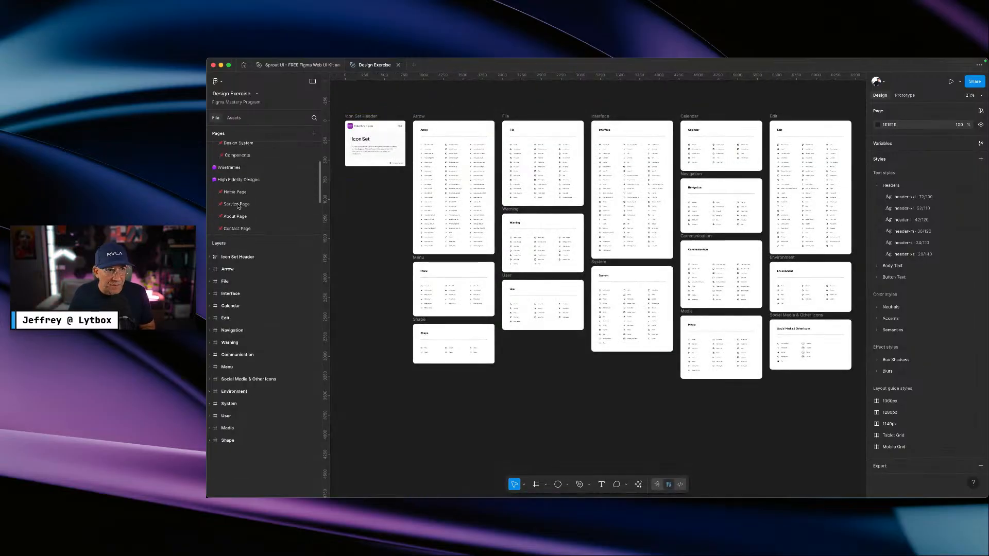
pyautogui.click(272, 195)
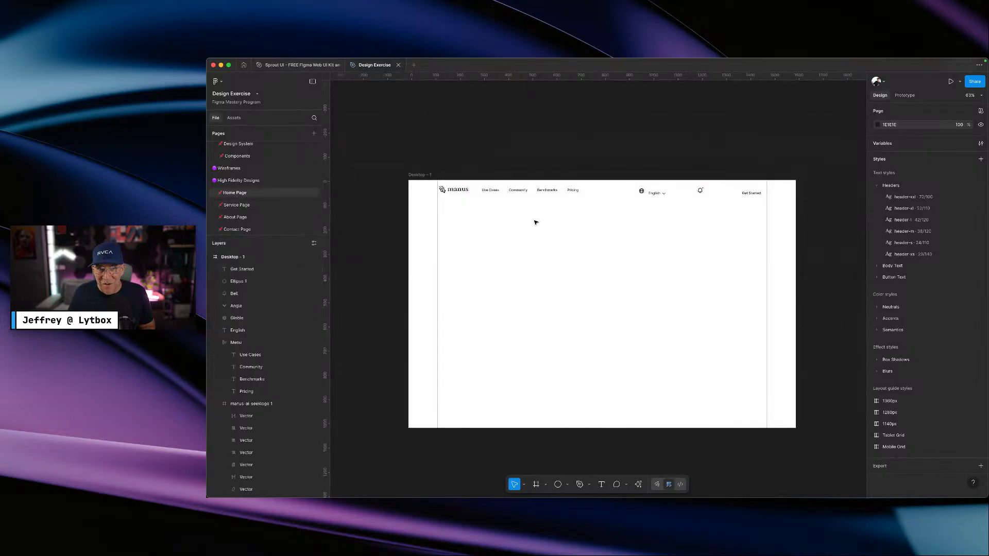
# - Collapse the Menu and logo layers of the Desktop - 1 frame and rename the logo frame as Logo
pyautogui.click(553, 190)
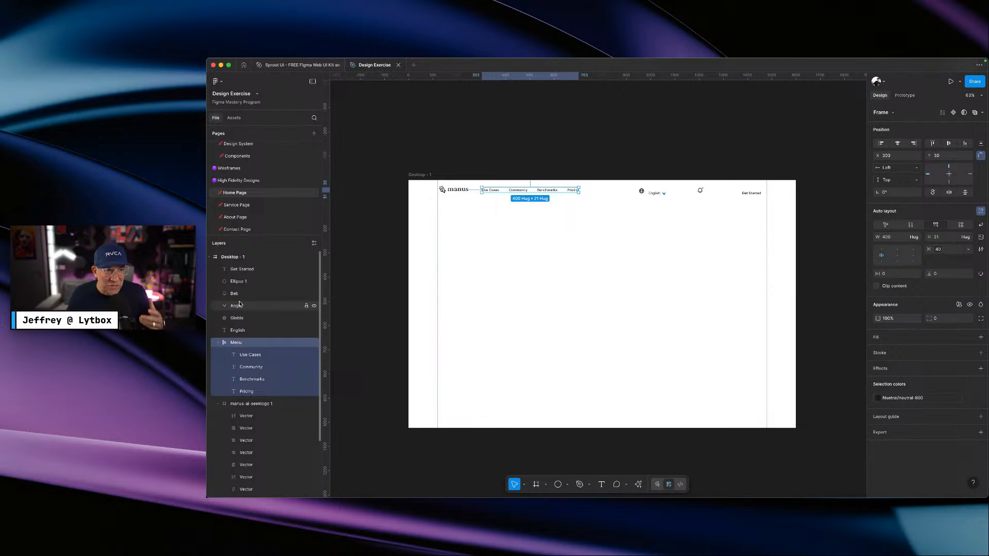
pyautogui.click(218, 343)
pyautogui.click(218, 355)
pyautogui.click(238, 356)
pyautogui.doubleClick(257, 355)
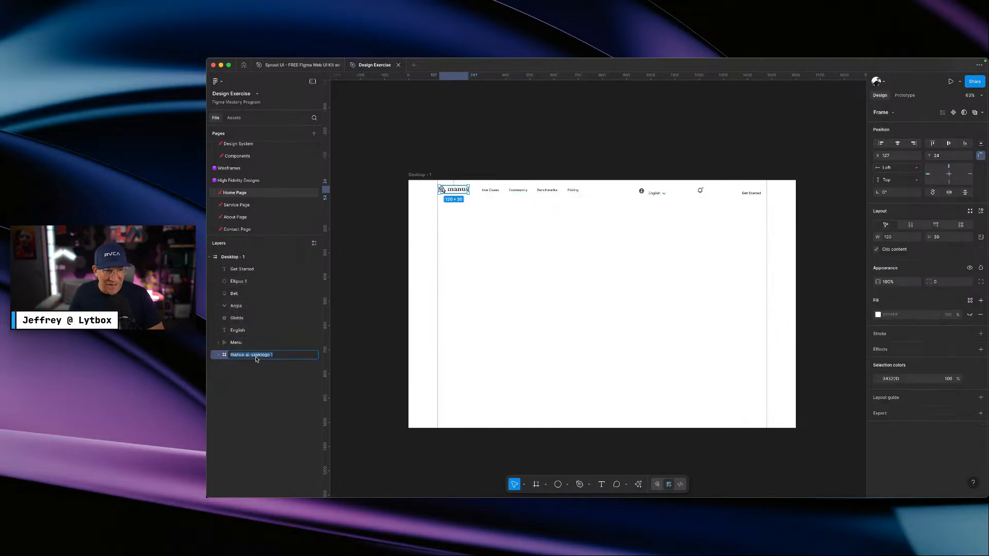
pyautogui.write('Logo')
pyautogui.press('Return')
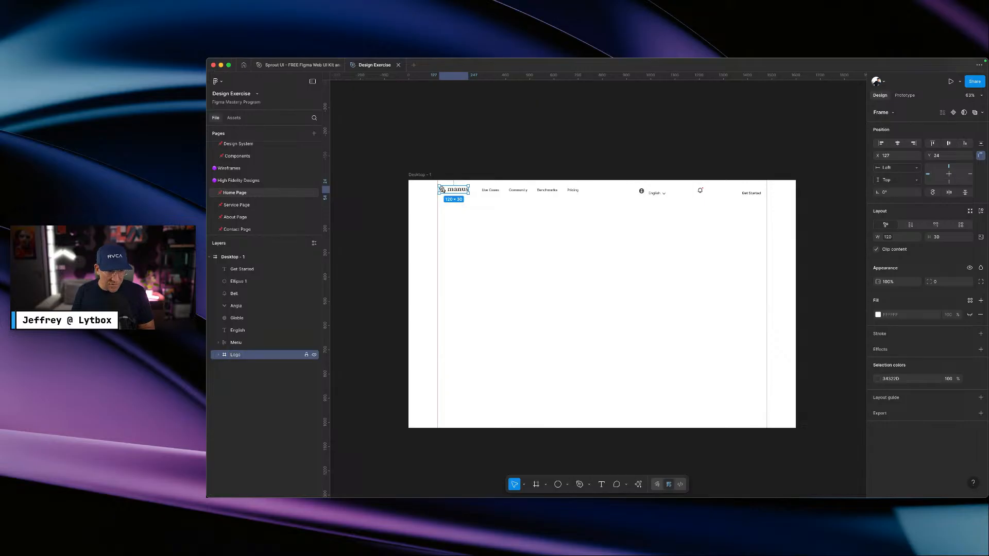
# - Try wrapping the header's globe icon, English label and angle icon in a plain frame
pyautogui.click(577, 204)
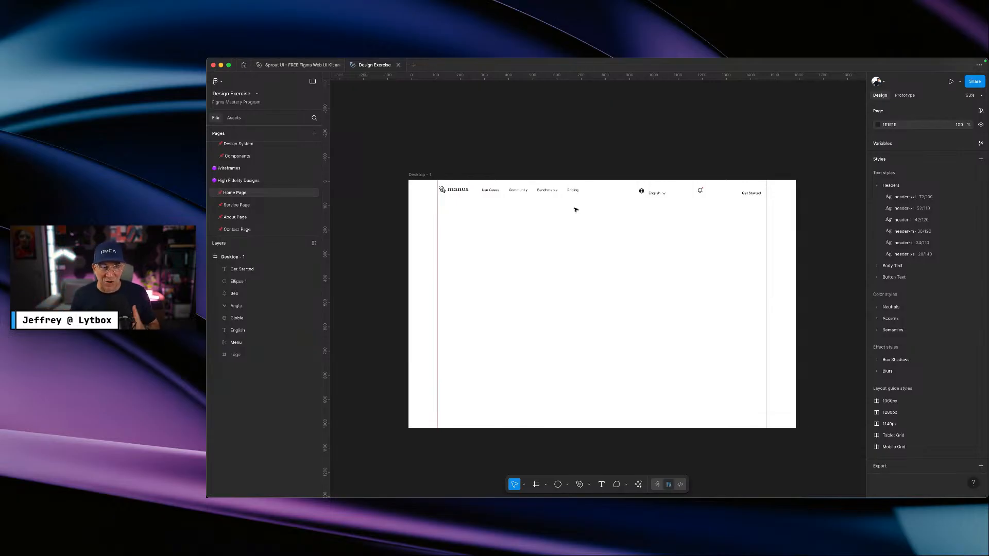
pyautogui.moveTo(670, 204); pyautogui.dragTo(642, 193)
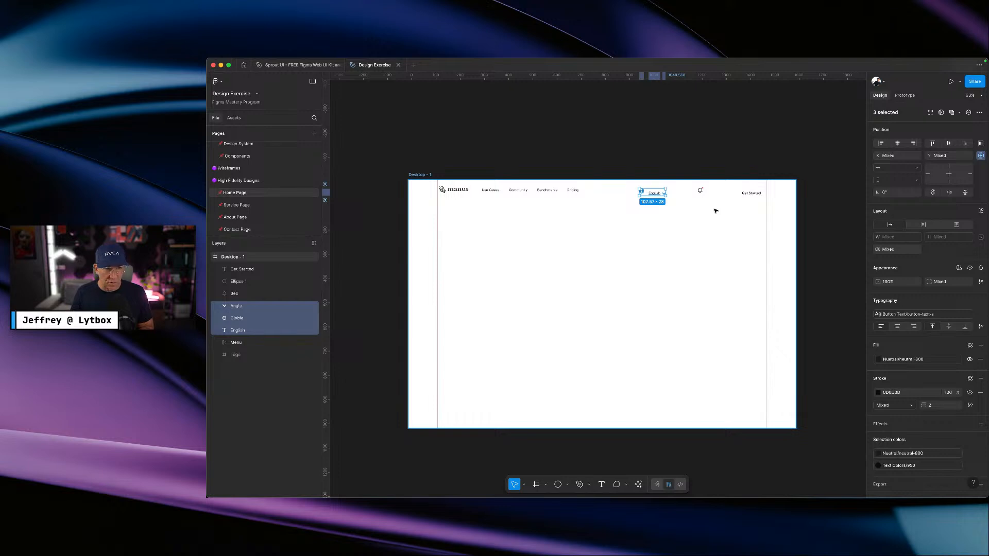
pyautogui.press('super+alt+g')
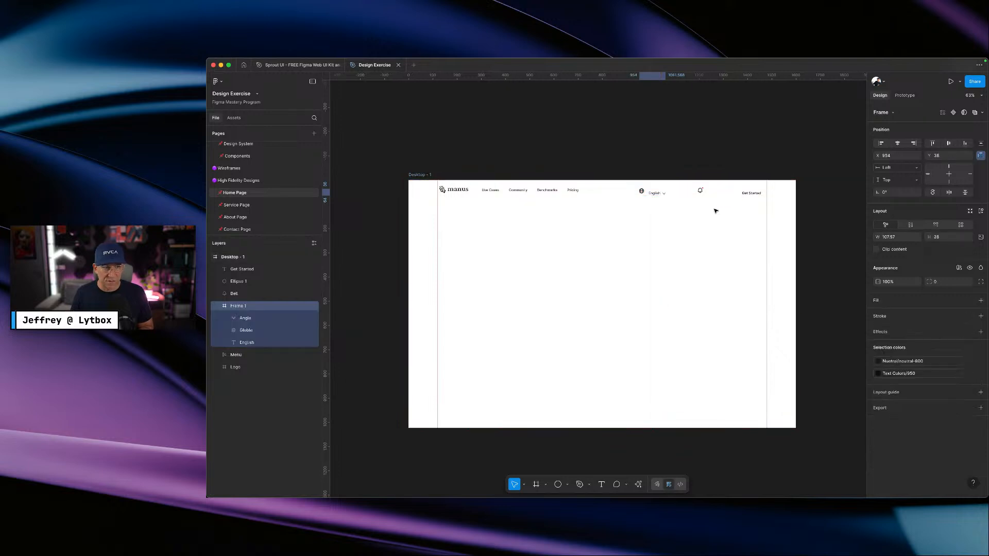
pyautogui.press('super+alt+g')
pyautogui.press('super+z')
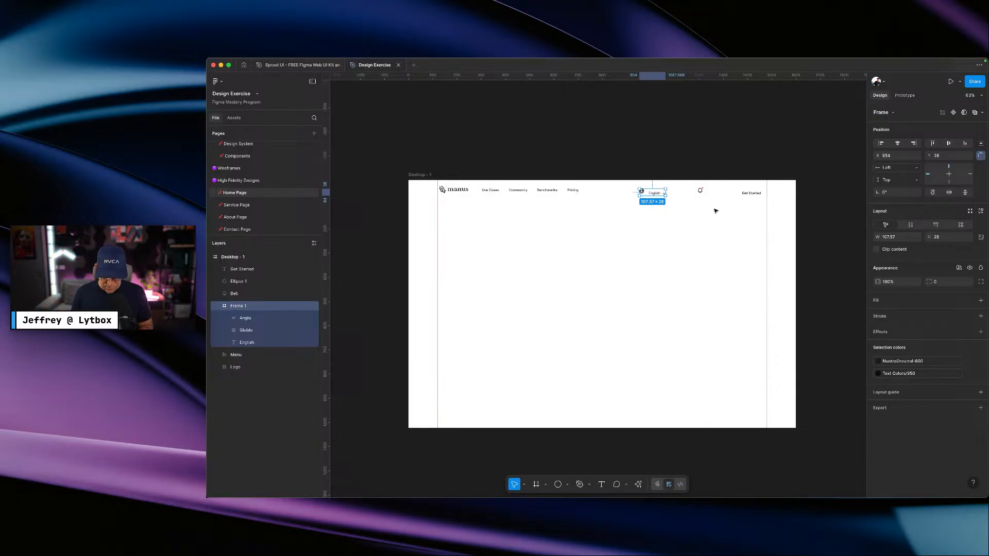
# - Undo a trial grouping of the language selector frame and ungroup the frame into its three separate layers
pyautogui.hotkey('ctrl', 'g')
pyautogui.hotkey('ctrl', 'g')
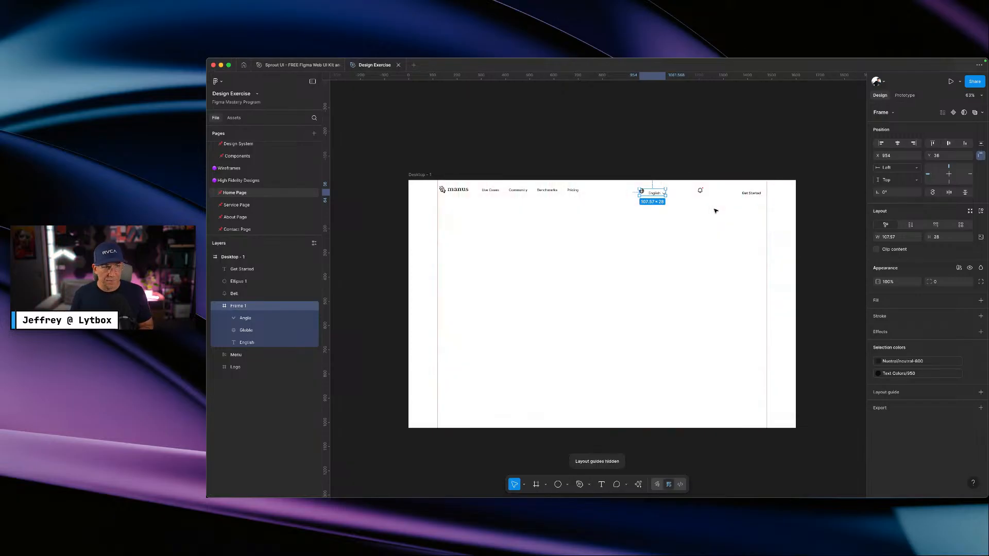
pyautogui.press('super+g')
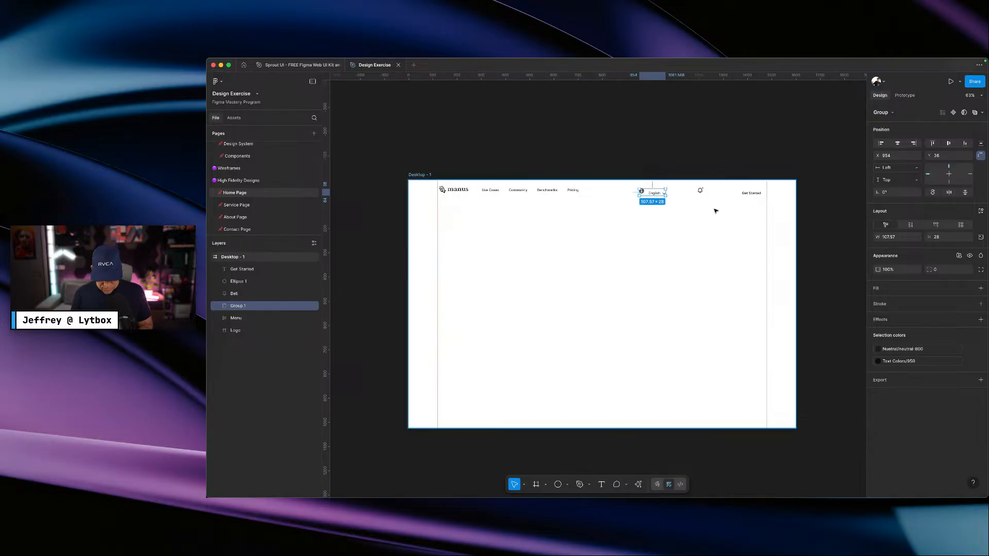
pyautogui.press('super+z')
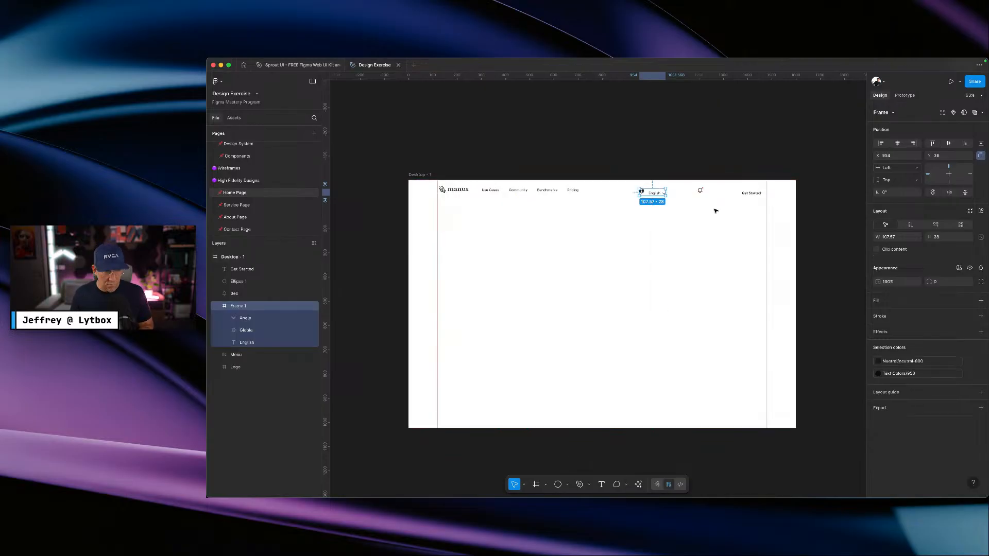
pyautogui.hotkey('ctrl', 'g')
pyautogui.press('super+shift+g')
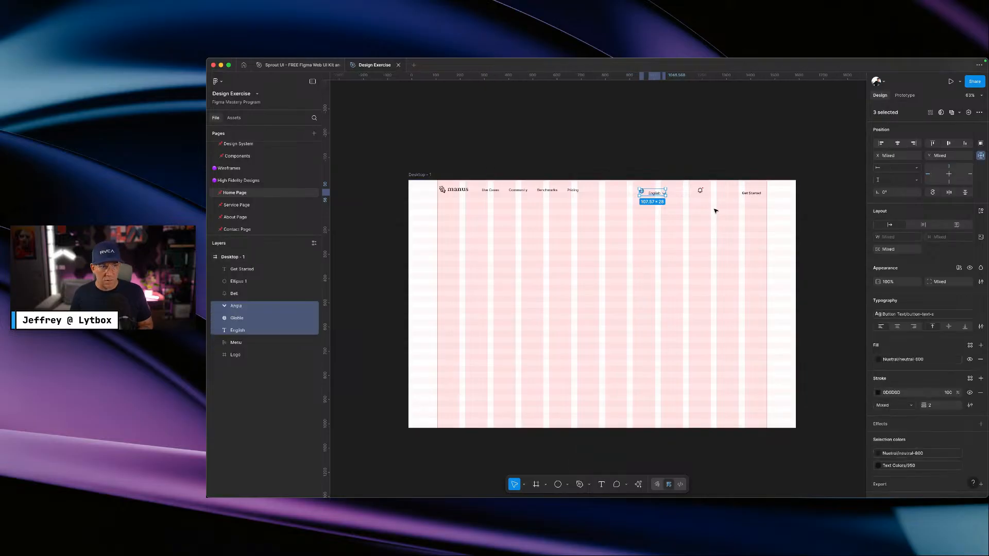
# - Select the header's globe icon, English label and angle icon, and hide the layout guides on the canvas
pyautogui.scroll(2, 715, 211)
pyautogui.scroll(-10, 710, 209)
pyautogui.scroll(5, 683, 181)
pyautogui.scroll(3, 683, 184)
pyautogui.click(670, 237)
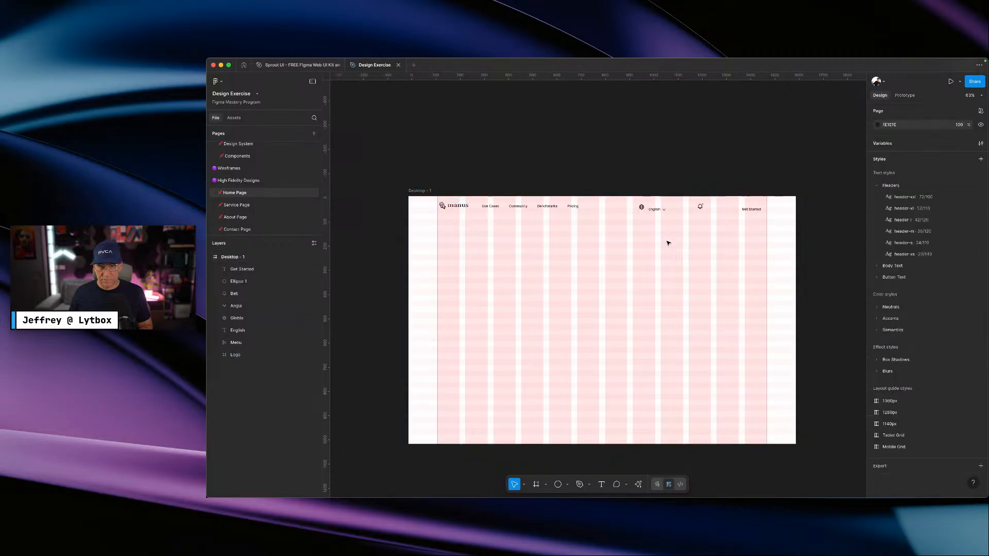
pyautogui.moveTo(635, 205); pyautogui.dragTo(634, 206)
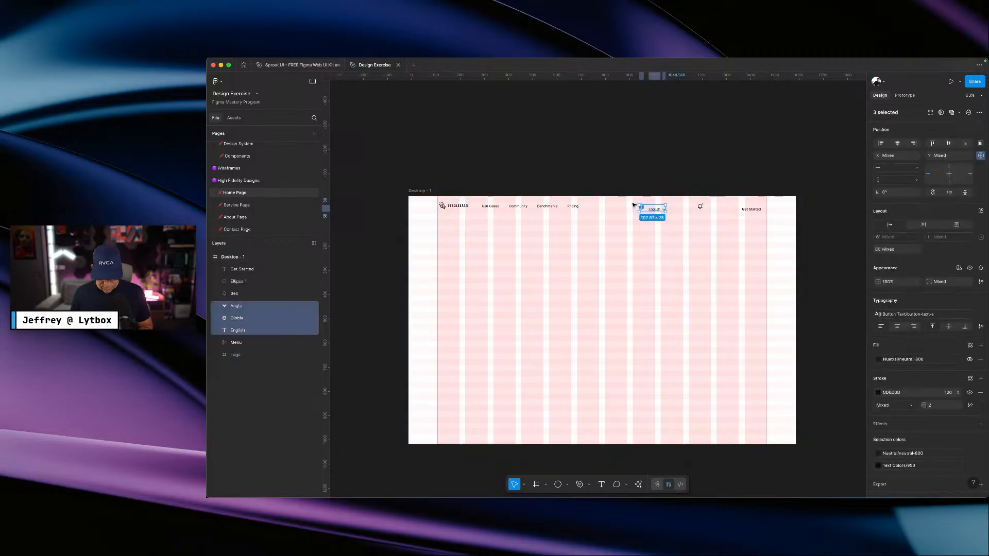
pyautogui.hotkey('ctrl', 'g')
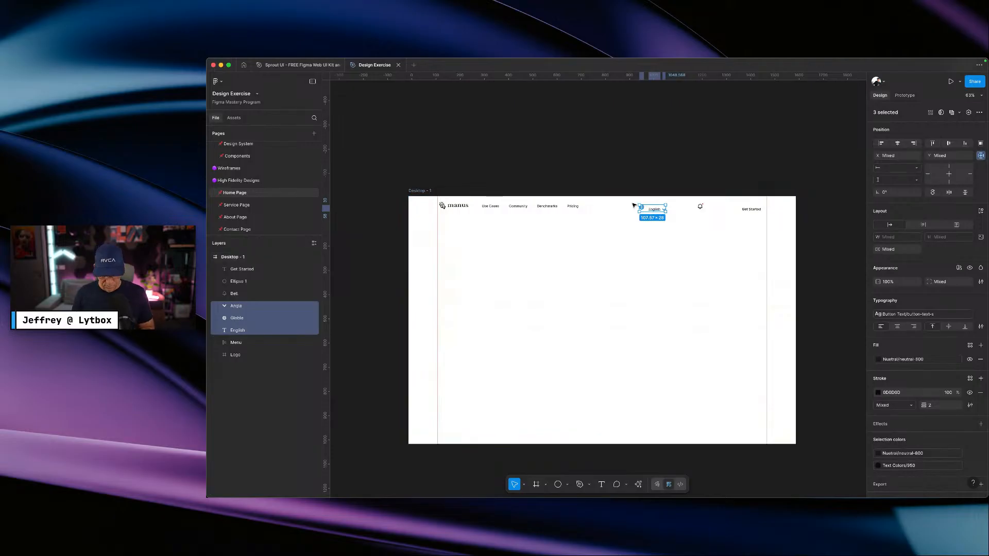
# - Wrap the selected globe icon, English label and angle icon in a frame
pyautogui.press('alt')
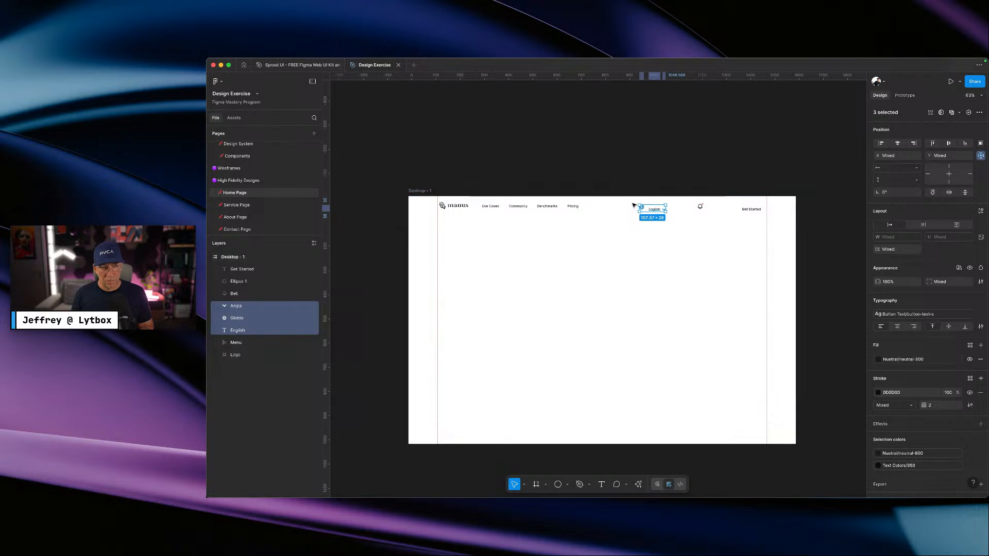
pyautogui.press('alt')
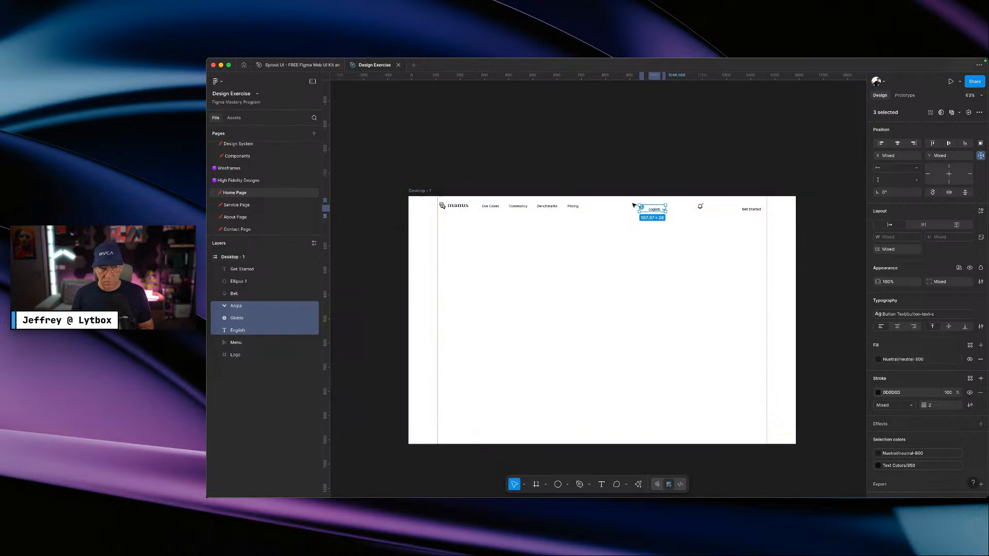
pyautogui.rightClick(646, 211)
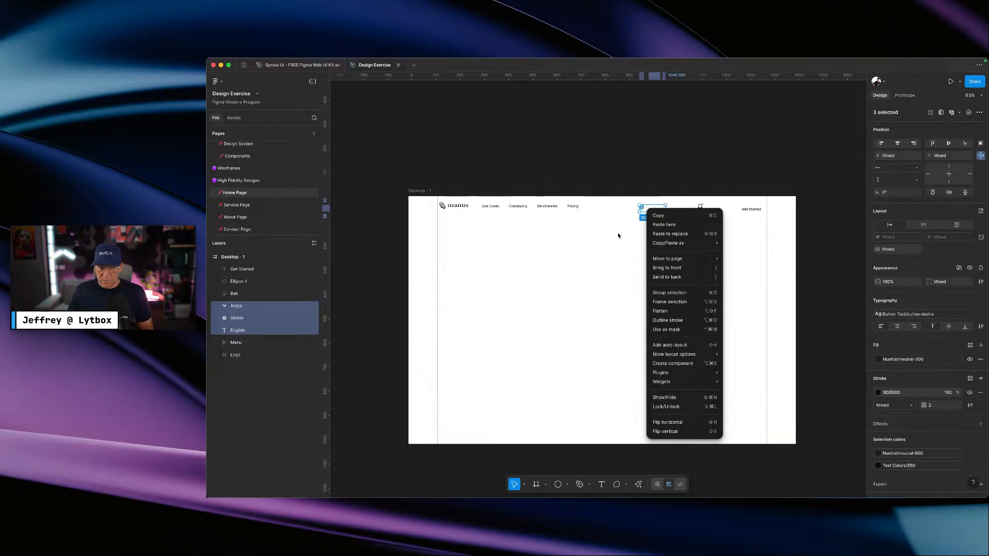
pyautogui.click(674, 227)
pyautogui.moveTo(673, 227); pyautogui.dragTo(627, 203)
pyautogui.hotkey('ctrl', 'alt', 'g')
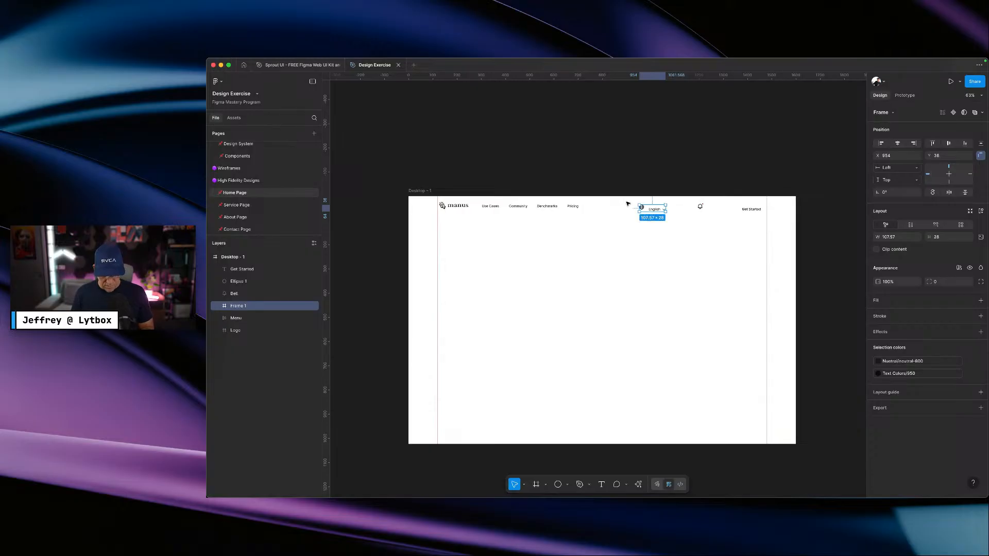
# - Add auto layout to the new frame around the globe icon, English label and angle icon
pyautogui.hotkey('alt', 'a')
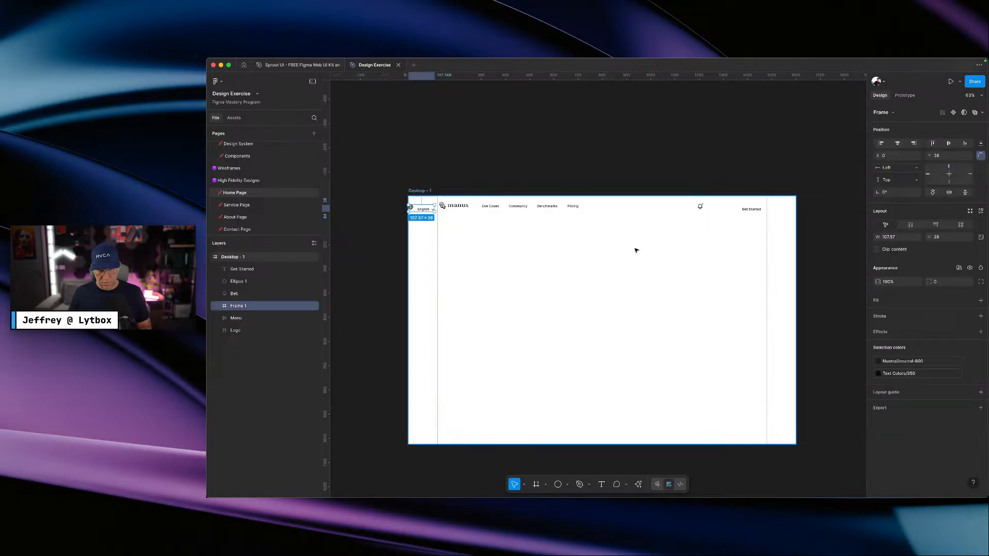
pyautogui.press('super+z')
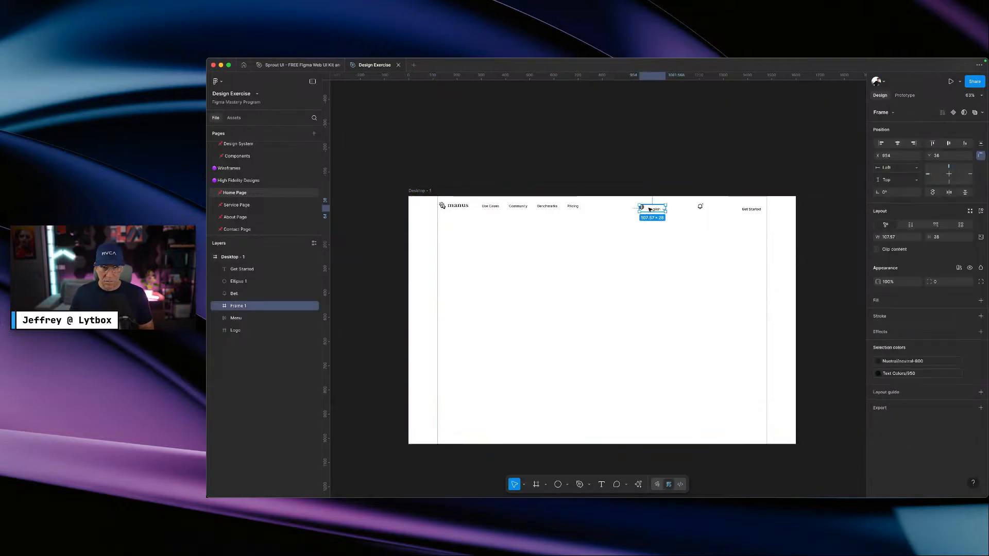
pyautogui.rightClick(650, 209)
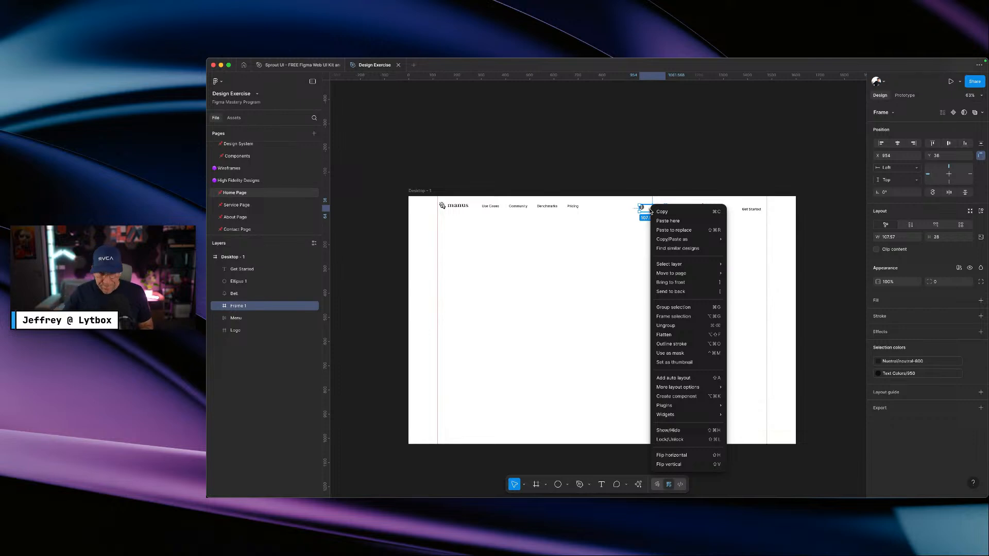
pyautogui.click(644, 221)
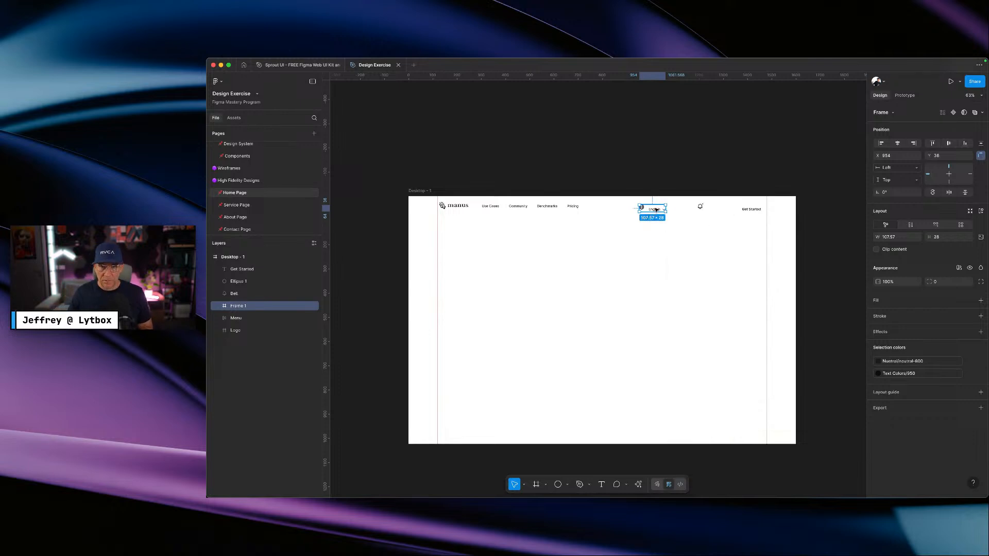
pyautogui.hotkey('shift', 'a')
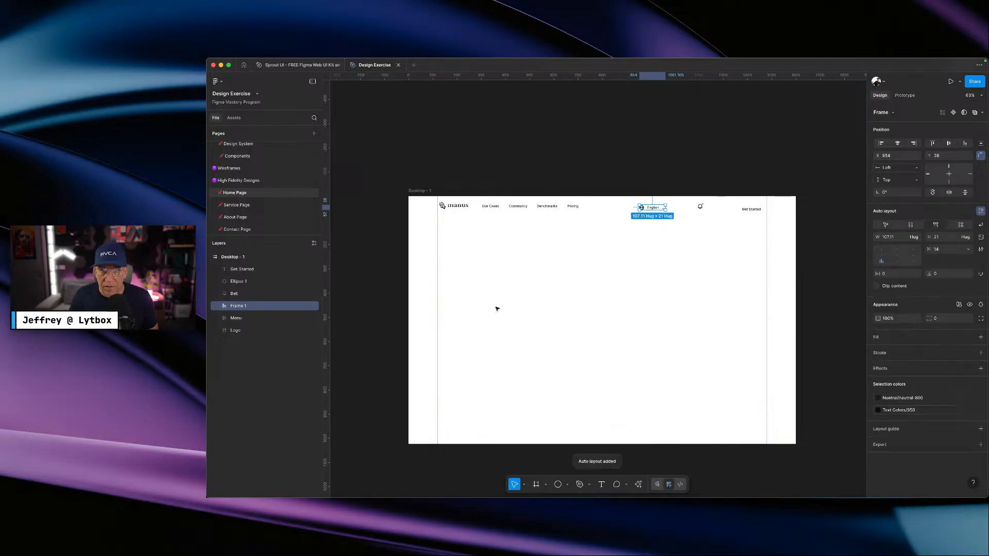
# - Rename the new auto layout frame as Language Changer
pyautogui.doubleClick(231, 306)
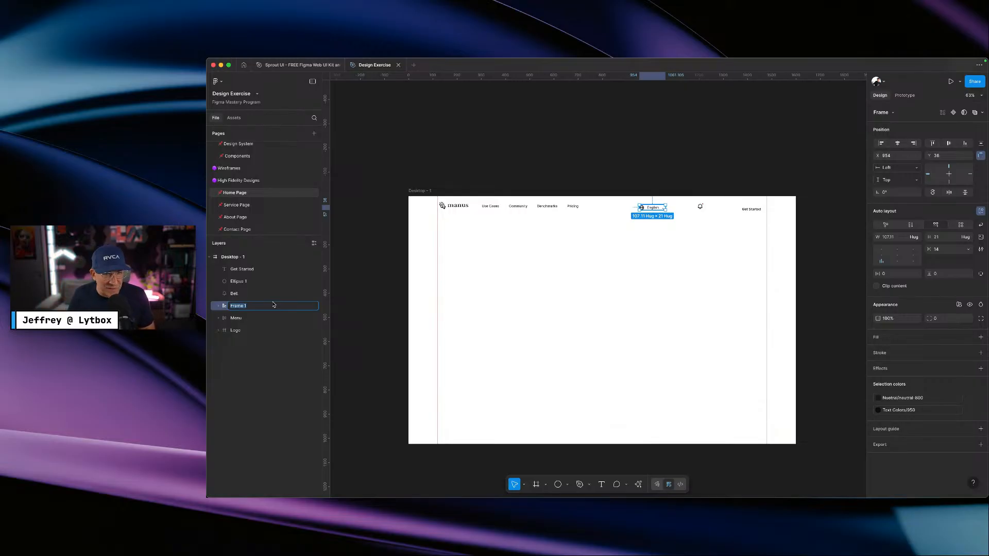
pyautogui.write('La')
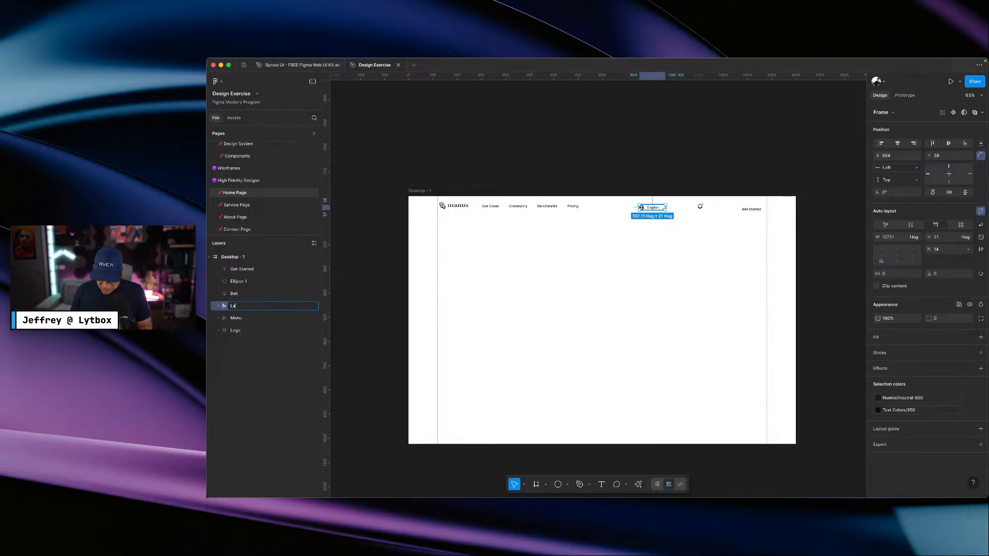
pyautogui.write('nguage Chnager')
pyautogui.press('Return')
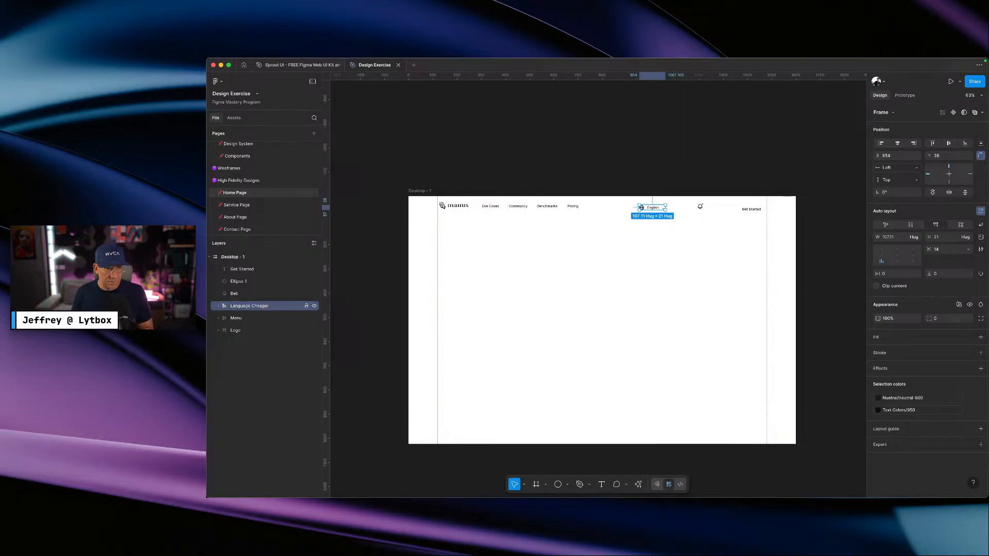
pyautogui.doubleClick(262, 308)
pyautogui.click(261, 307)
pyautogui.press('BackSpace')
pyautogui.press('BackSpace')
pyautogui.write('an')
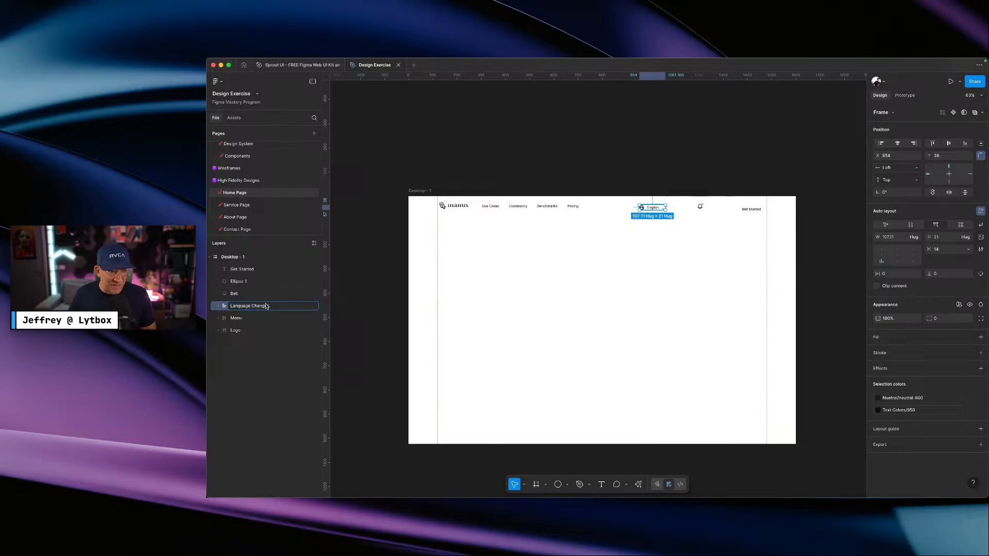
pyautogui.click(641, 253)
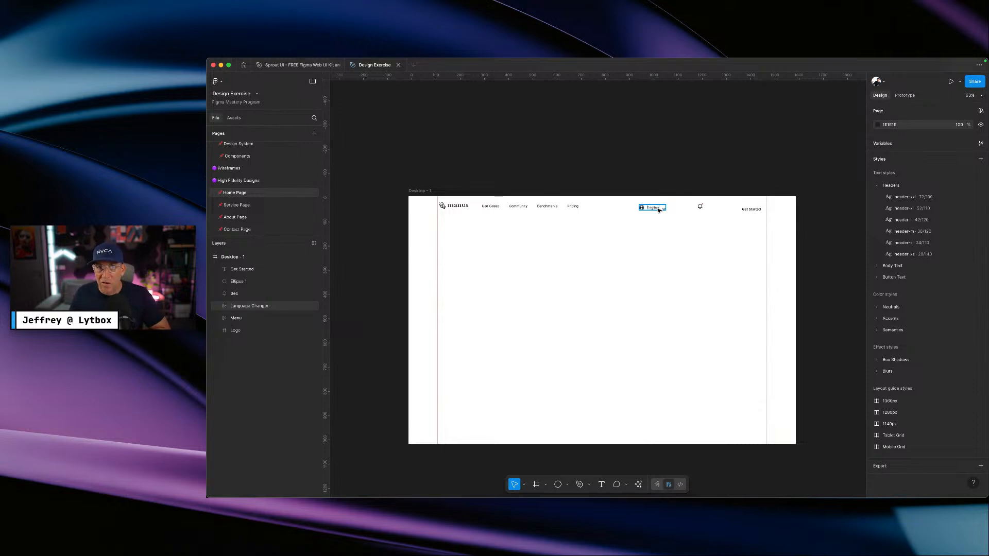
# - Check the language selector's spacing on the Manus website and apply the gap-xxs variable to the Language Changer frame's horizontal gap
pyautogui.scroll(1, 659, 210)
pyautogui.click(655, 218)
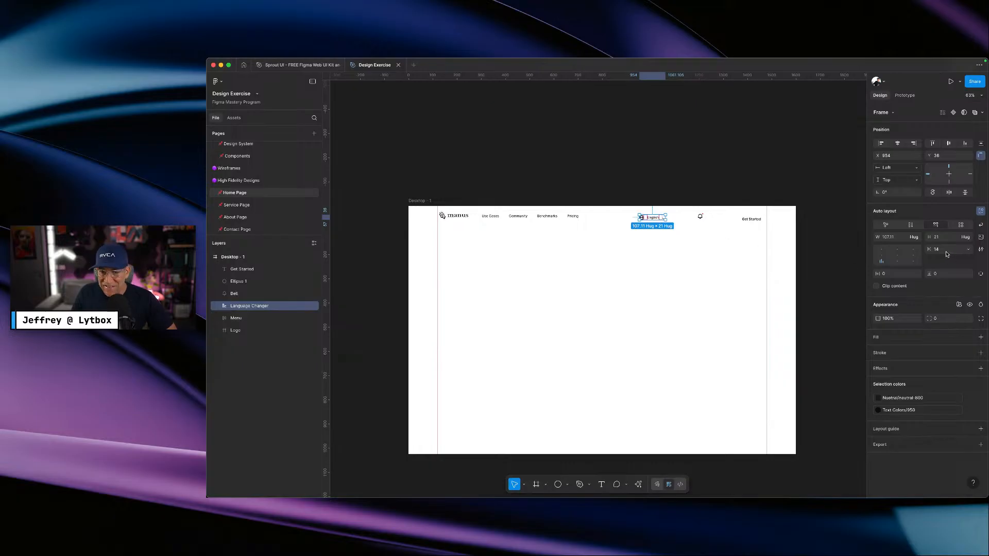
pyautogui.hotkey('ctrl', 'Right')
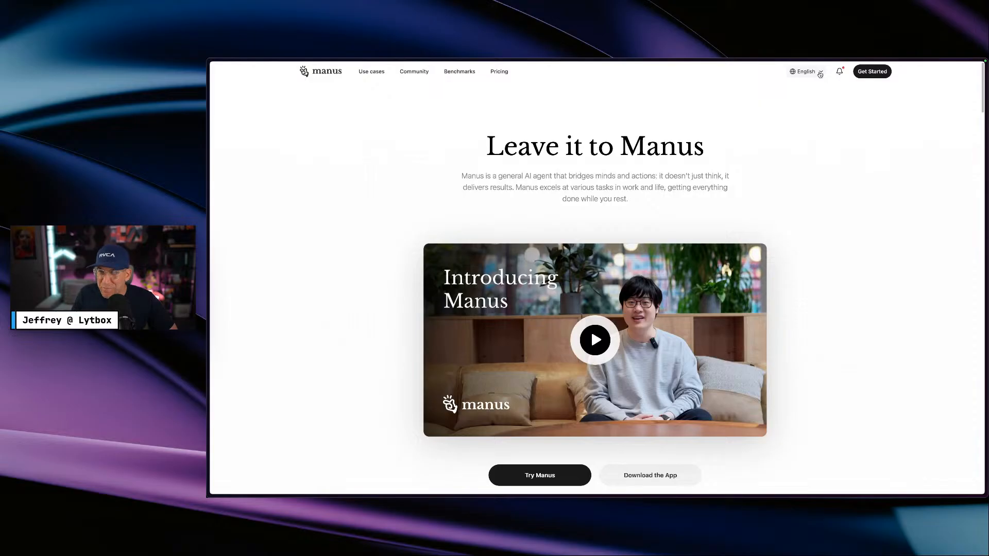
pyautogui.hotkey('ctrl', 'Left')
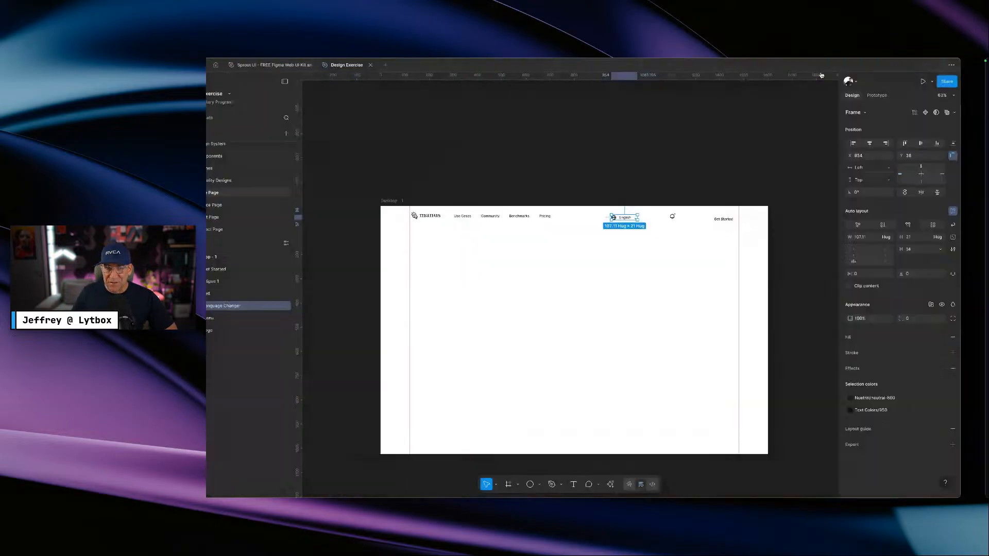
pyautogui.scroll(8, 655, 233)
pyautogui.scroll(1, 640, 224)
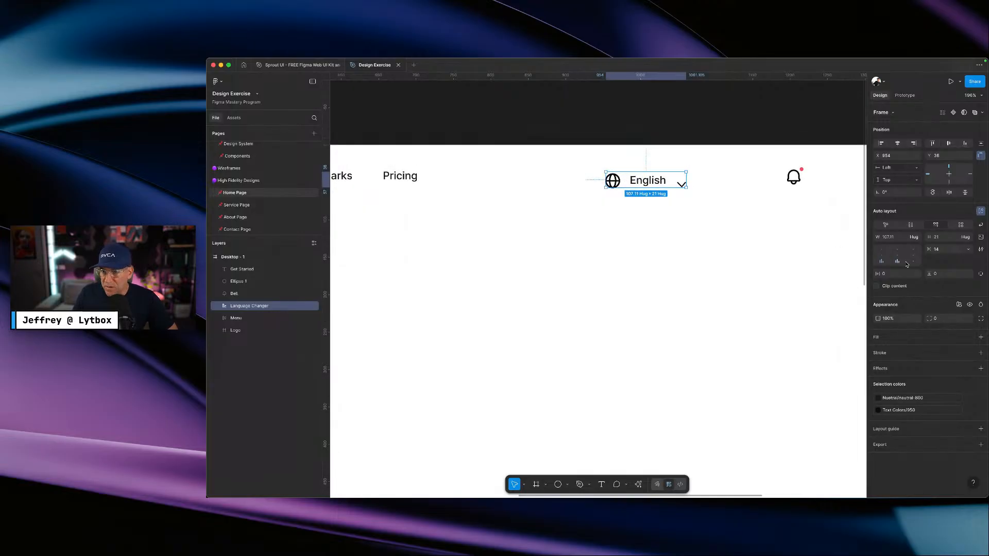
pyautogui.click(968, 249)
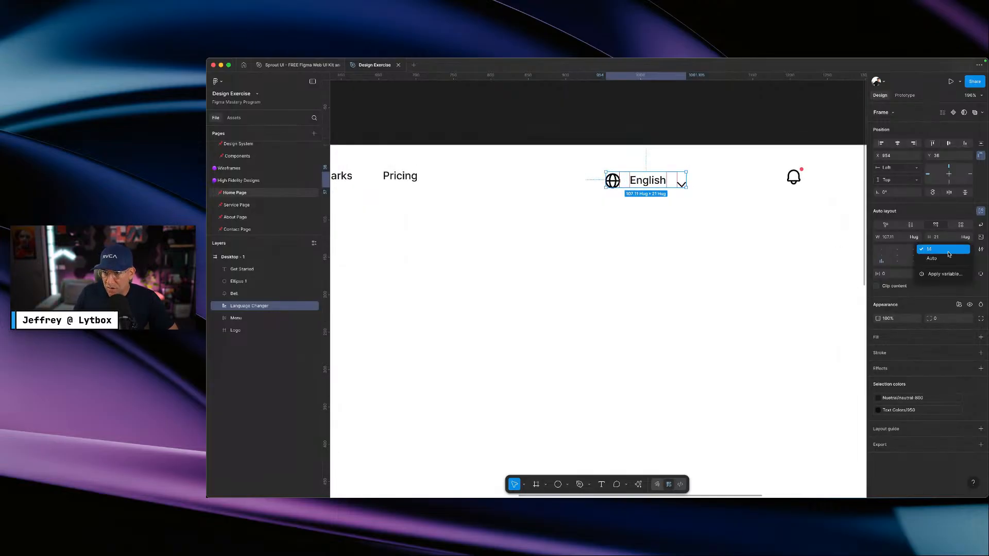
pyautogui.click(942, 273)
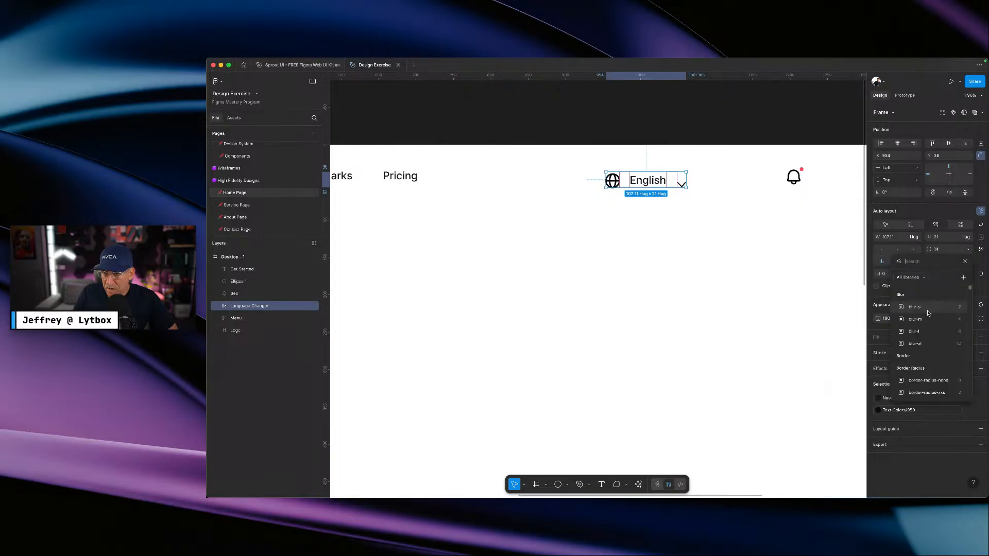
pyautogui.write('gap')
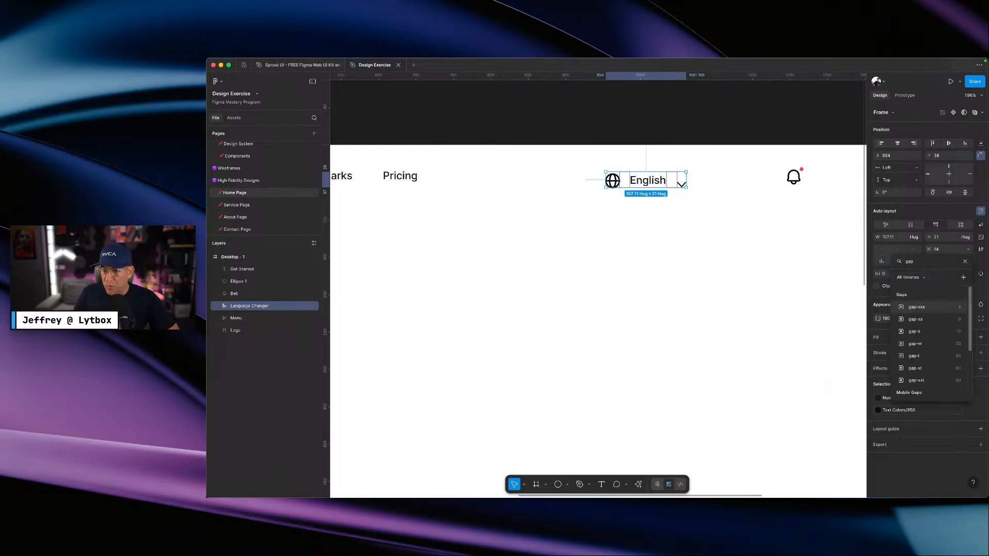
pyautogui.click(932, 308)
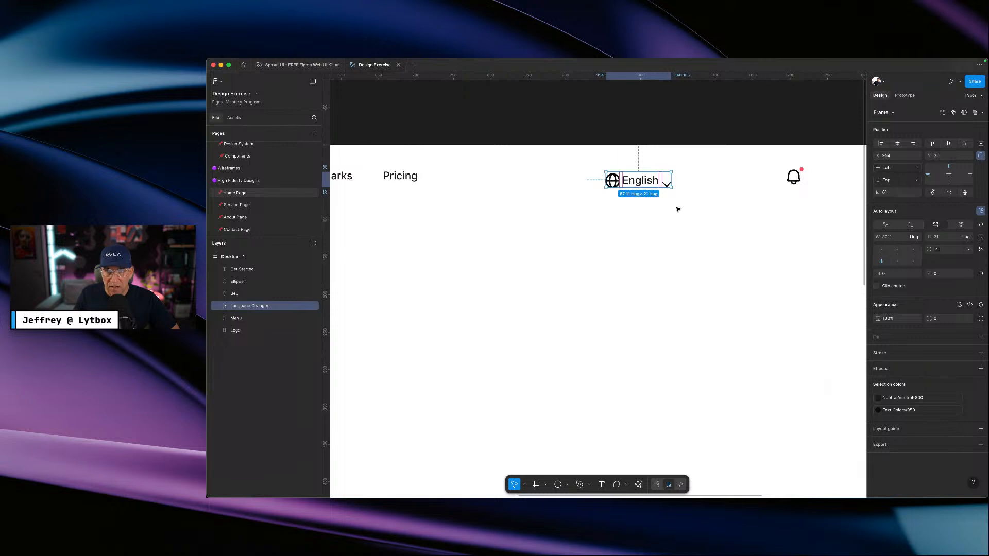
# - Set the Language Changer frame's horizontal gap to the gap-xs variable
pyautogui.click(676, 209)
pyautogui.click(663, 183)
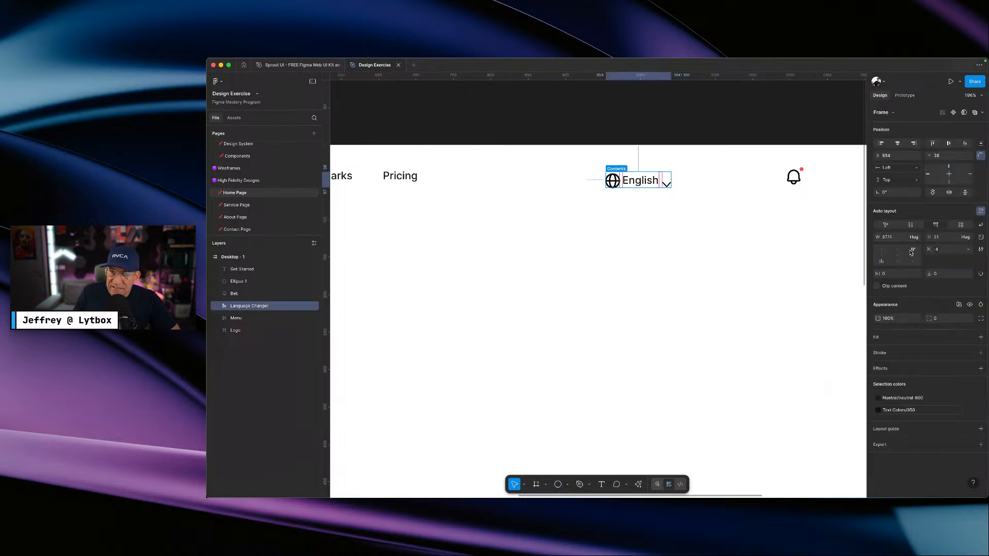
pyautogui.click(936, 253)
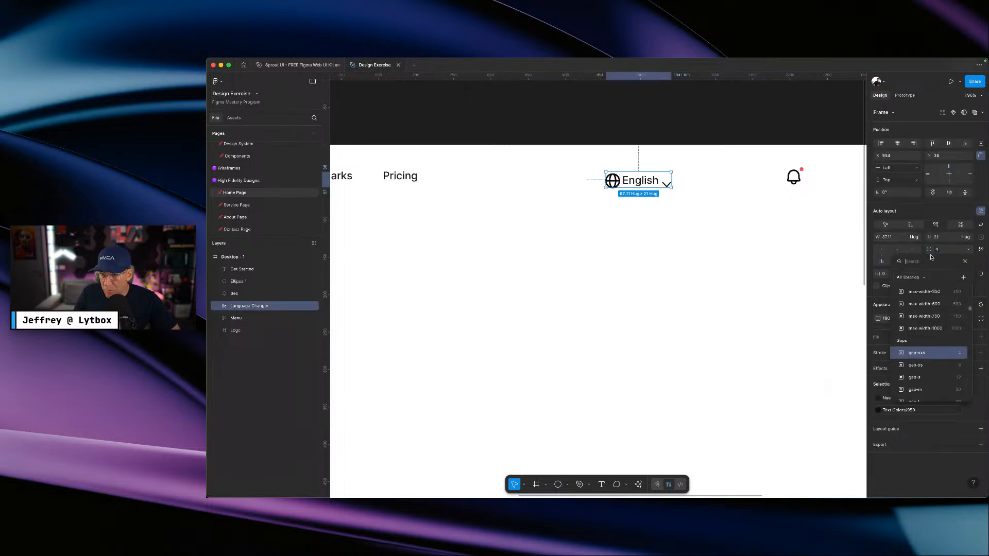
pyautogui.click(922, 365)
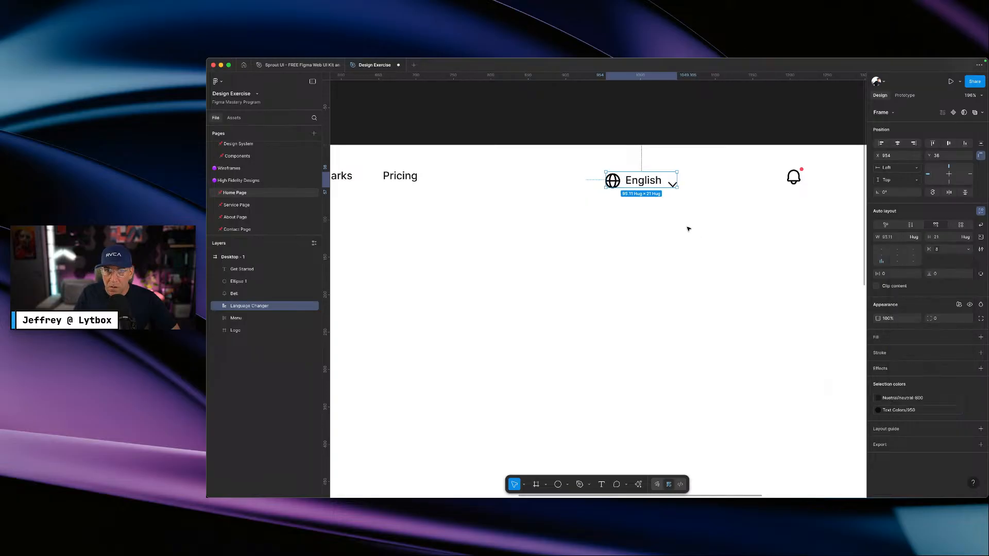
# - Make the angle icon ignore auto layout and move it beside the English label, to about X 87, Y 8
pyautogui.click(668, 210)
pyautogui.click(672, 187)
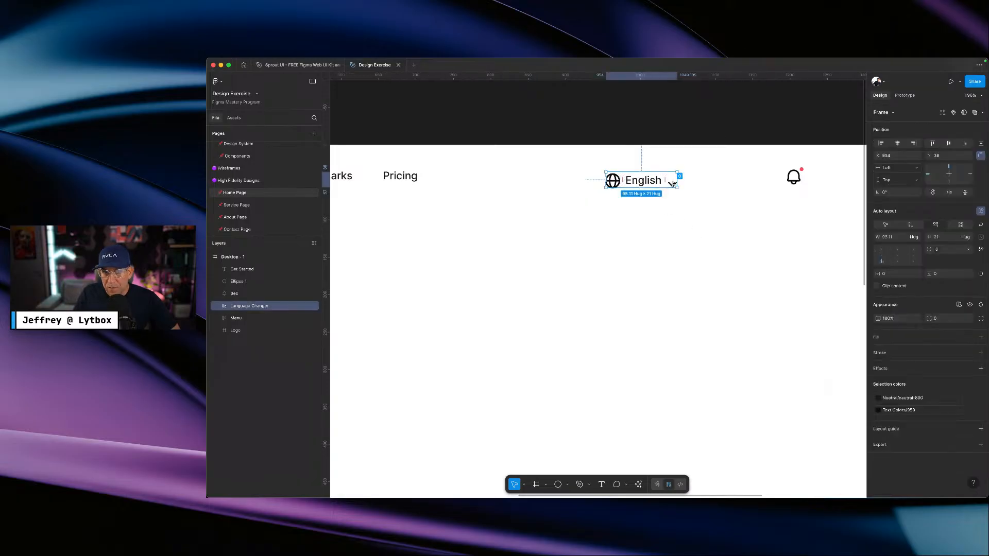
pyautogui.click(674, 182)
pyautogui.scroll(5, 673, 183)
pyautogui.doubleClick(670, 186)
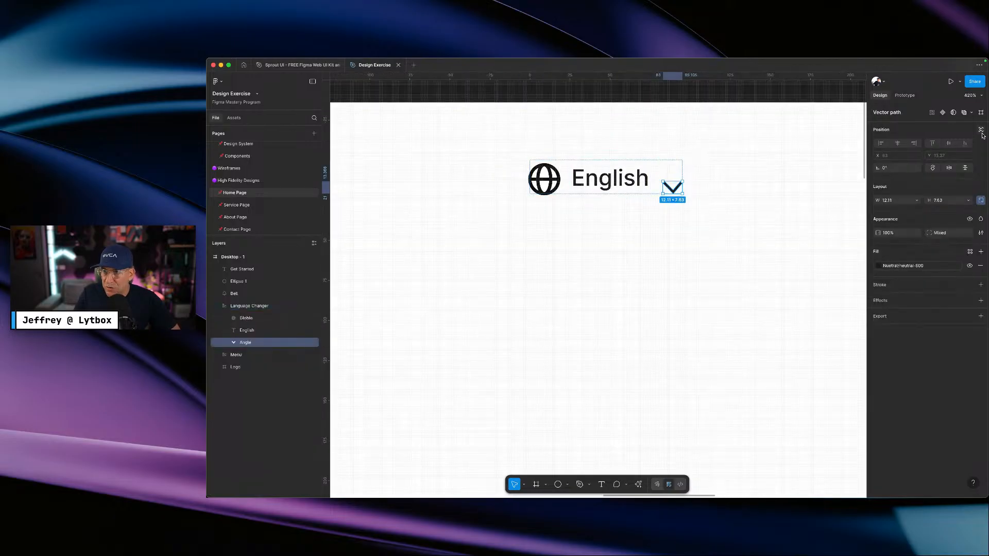
pyautogui.click(981, 129)
pyautogui.moveTo(678, 187); pyautogui.dragTo(680, 182)
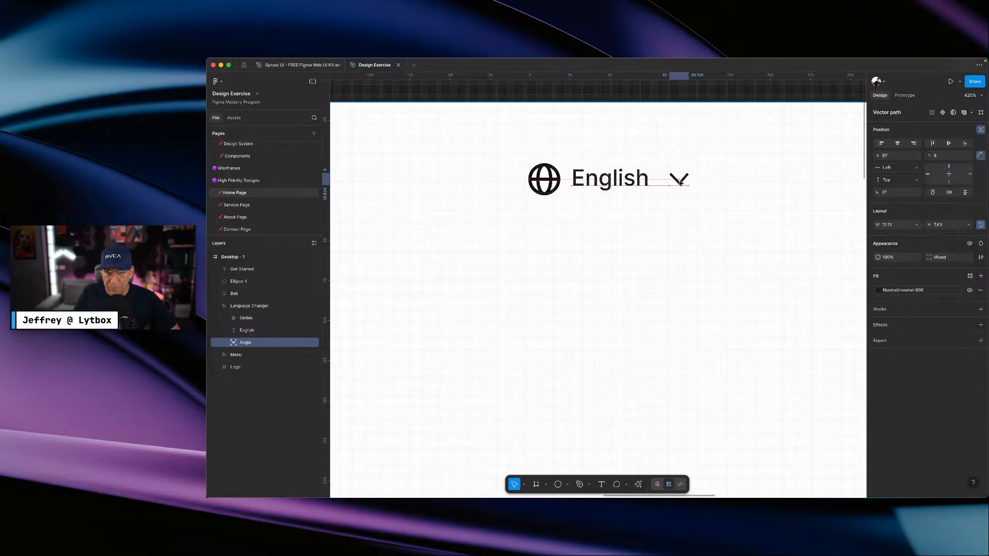
# - Set the Language Changer frame's horizontal and vertical constraints to Center
pyautogui.click(644, 186)
pyautogui.click(582, 158)
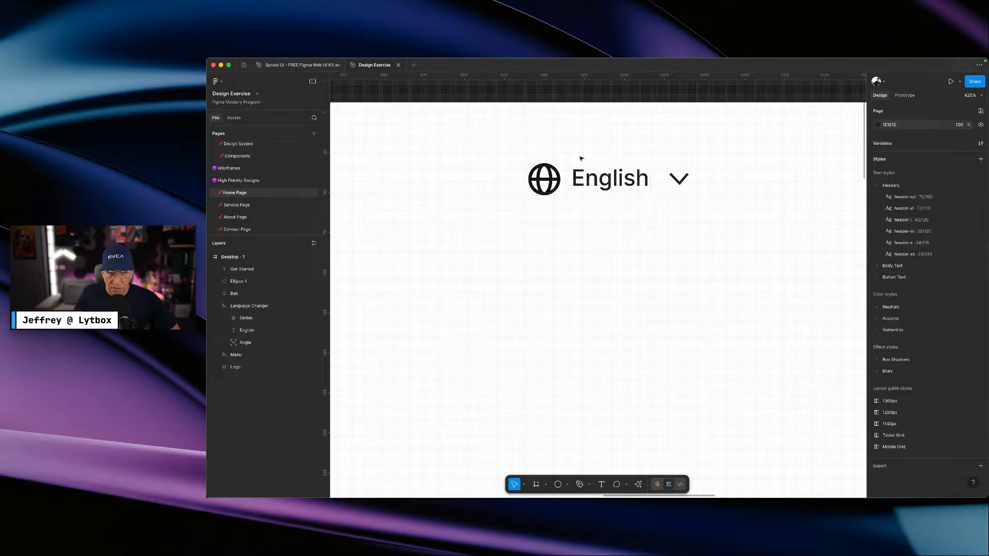
pyautogui.click(581, 162)
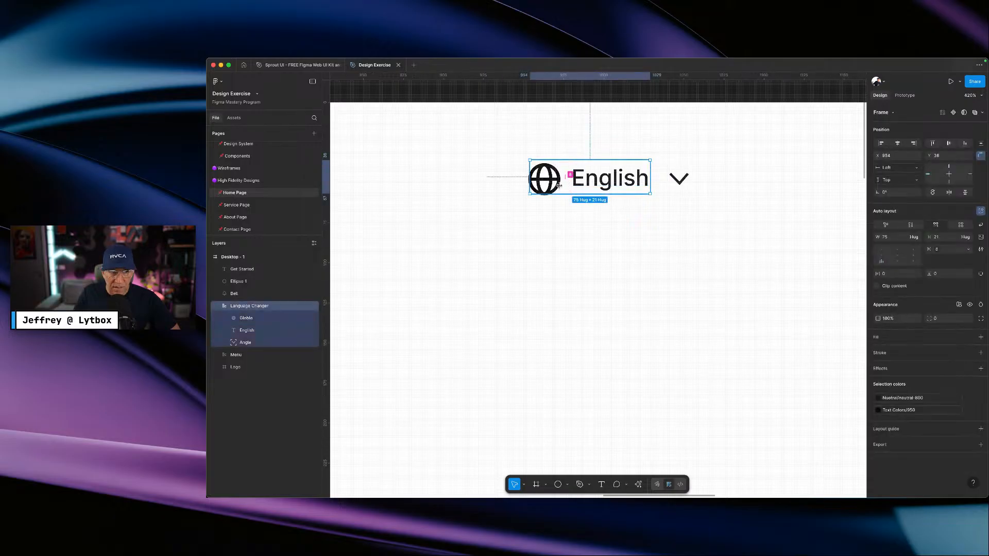
pyautogui.click(949, 178)
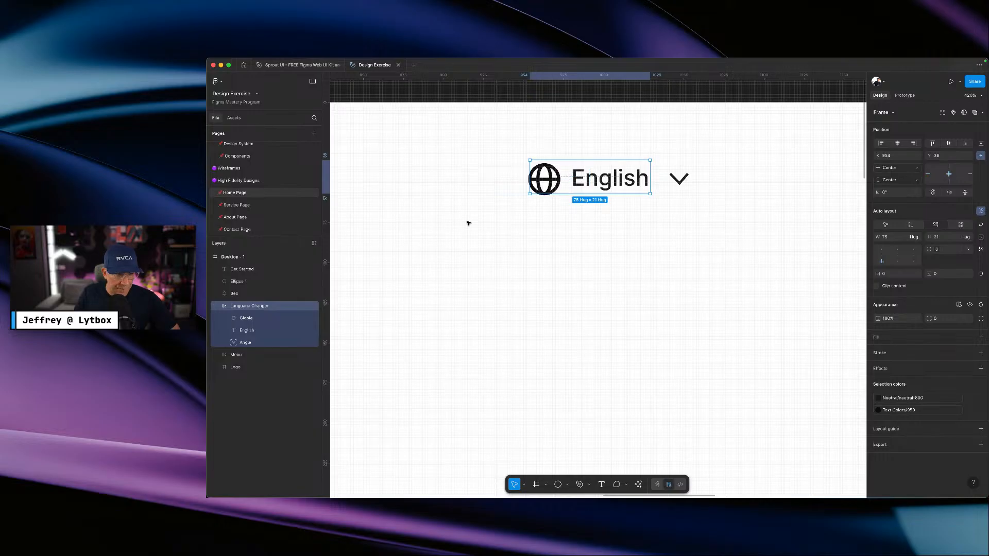
# - Center the Language Changer frame's auto layout contents vertically so the globe icon lines up with the English label
pyautogui.click(246, 318)
pyautogui.click(242, 330)
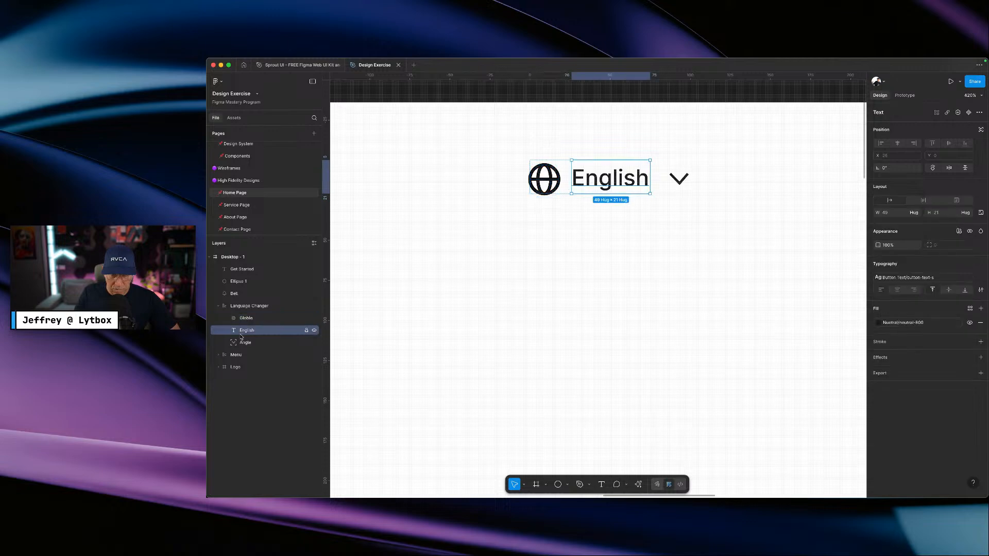
pyautogui.click(240, 342)
pyautogui.click(242, 330)
pyautogui.click(245, 318)
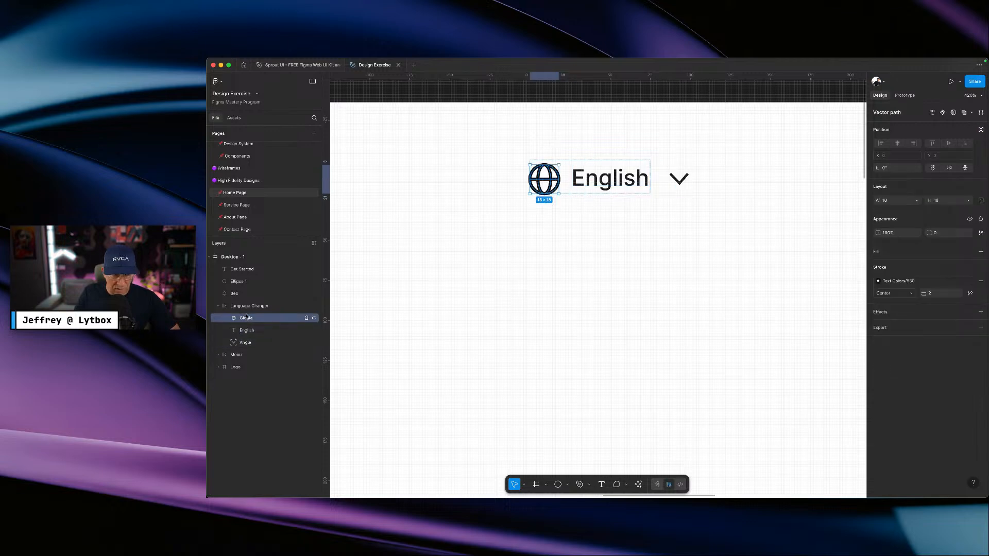
pyautogui.click(250, 307)
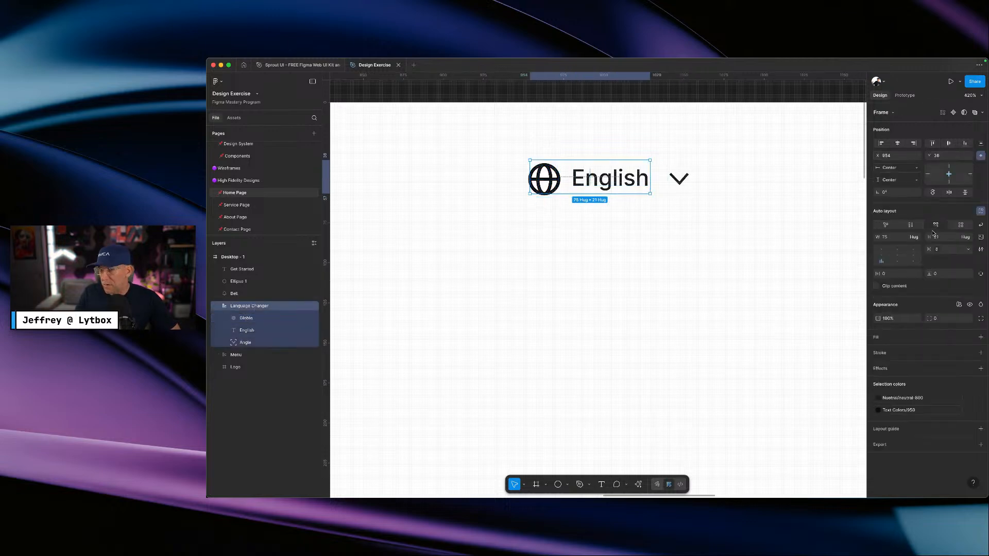
pyautogui.click(882, 258)
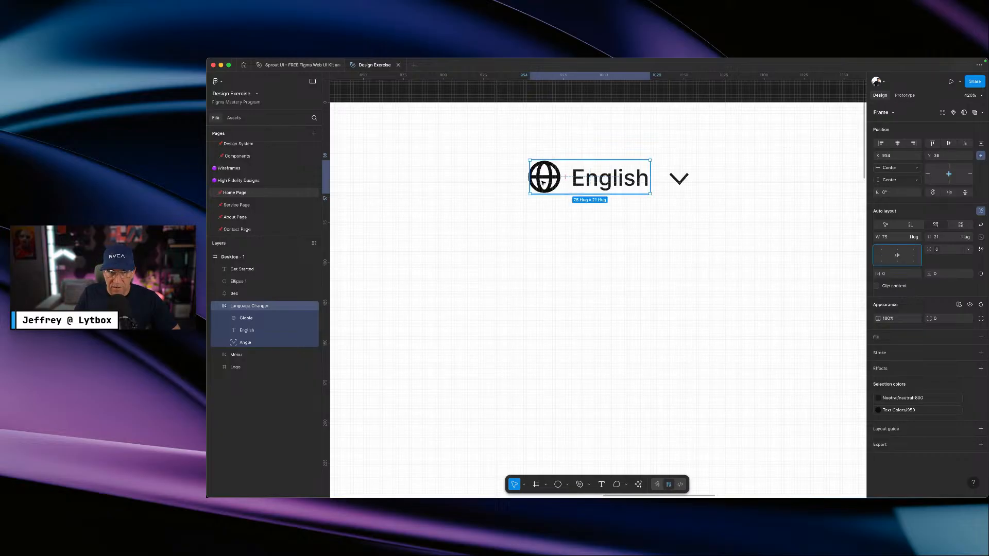
# - Widen the Language Changer frame to about 99 px to enclose the angle icon and align its contents to the left center
pyautogui.moveTo(527, 182); pyautogui.dragTo(523, 182)
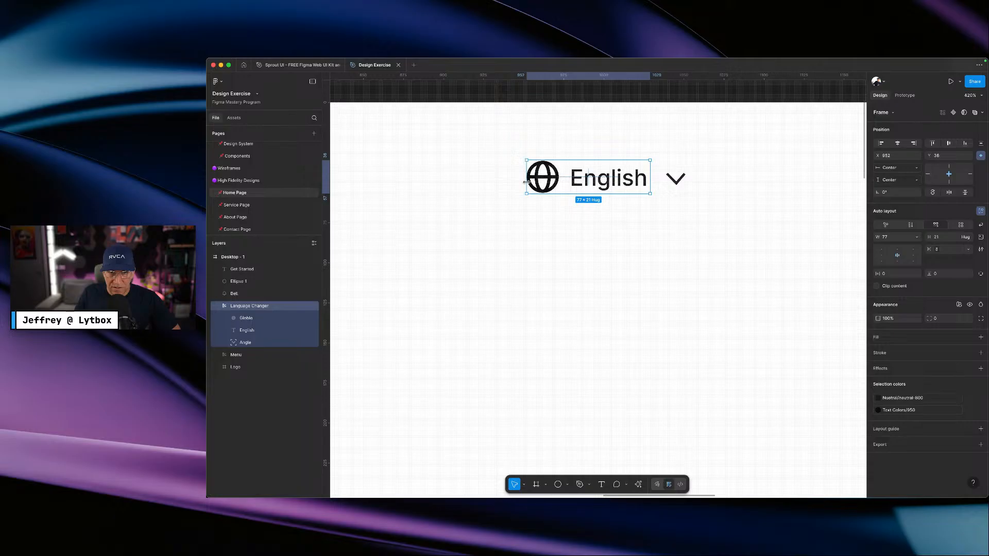
pyautogui.moveTo(650, 178); pyautogui.dragTo(684, 179)
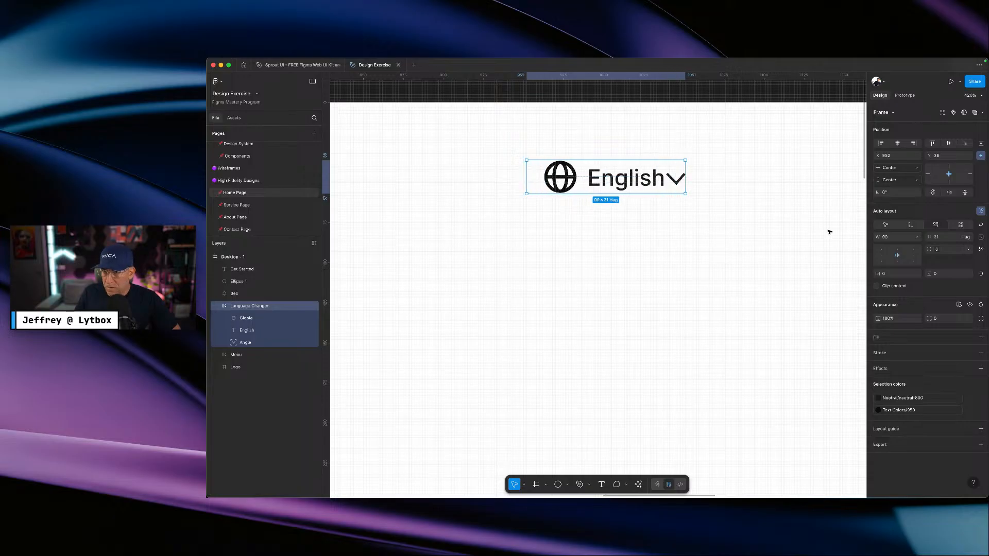
pyautogui.doubleClick(884, 258)
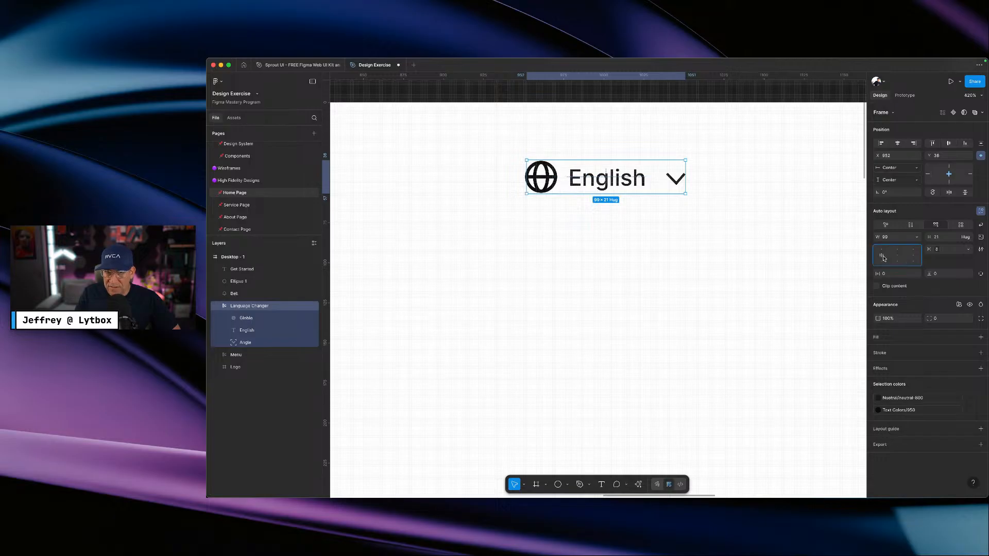
pyautogui.click(916, 237)
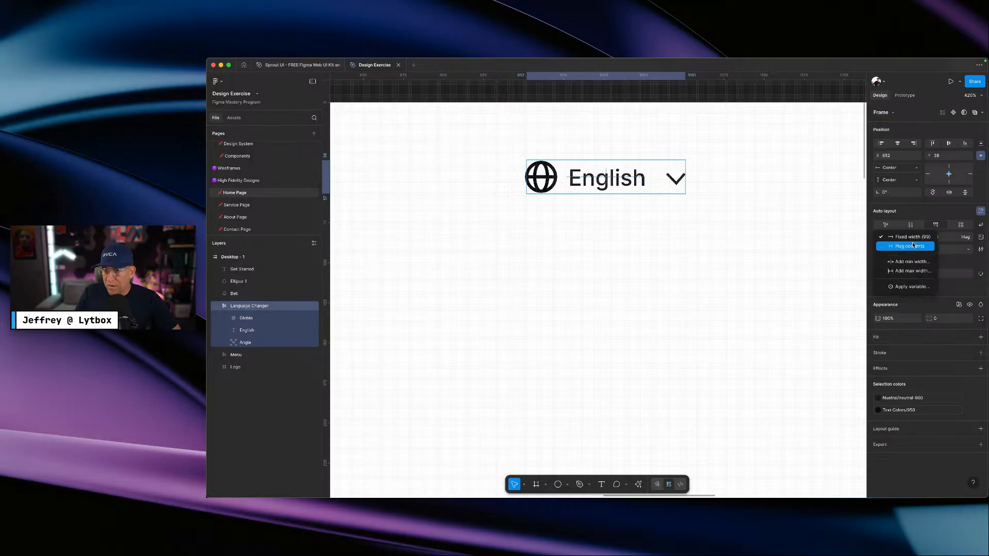
pyautogui.click(912, 237)
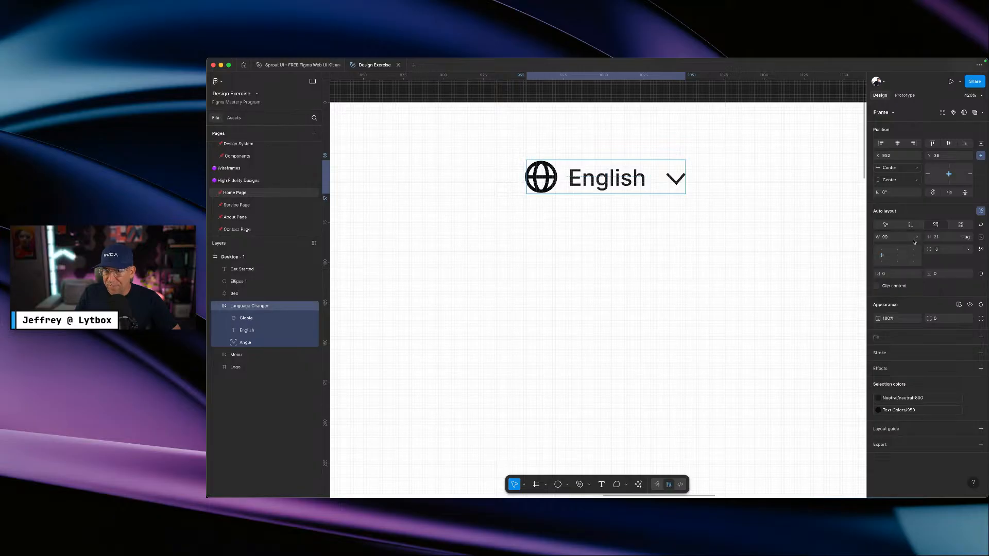
pyautogui.click(965, 238)
pyautogui.click(962, 241)
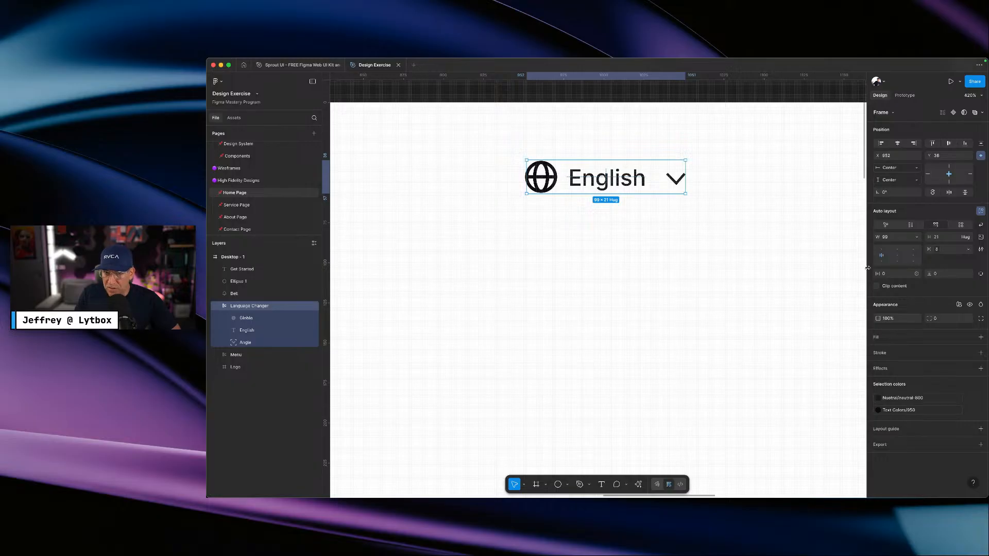
# - Extend the Language Changer frame's left edge slightly, making the frame about 101 px wide
pyautogui.click(709, 237)
pyautogui.scroll(-1, 656, 223)
pyautogui.click(600, 171)
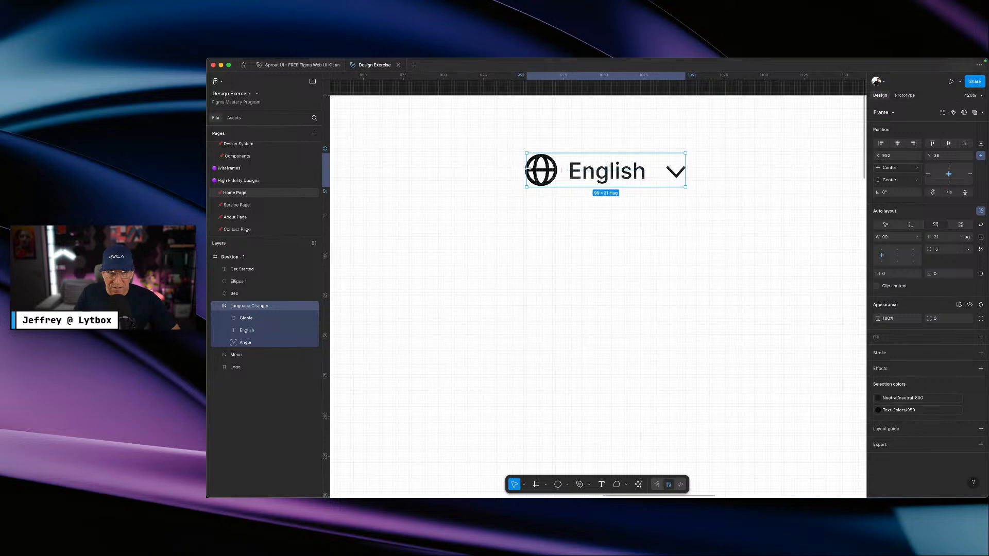
pyautogui.moveTo(524, 169); pyautogui.dragTo(522, 169)
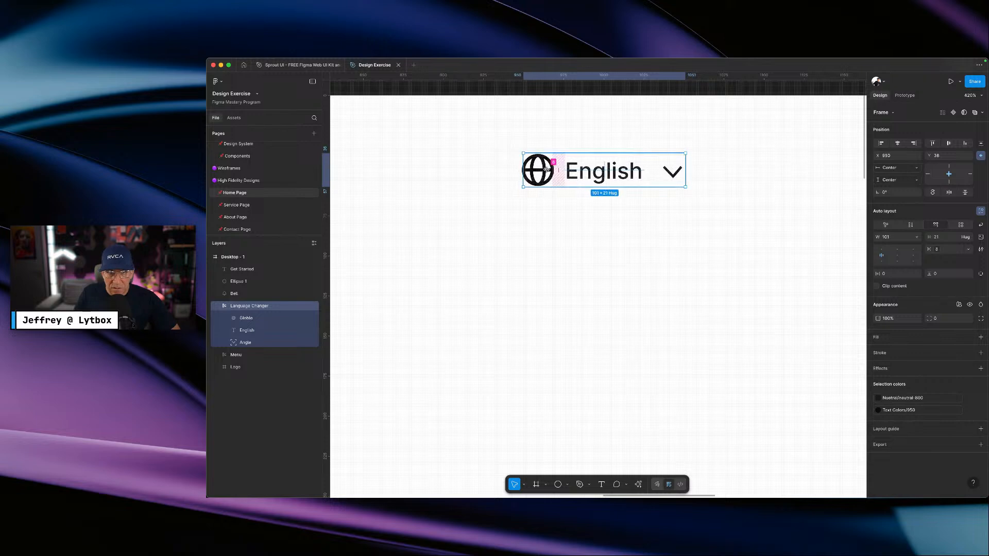
pyautogui.click(537, 174)
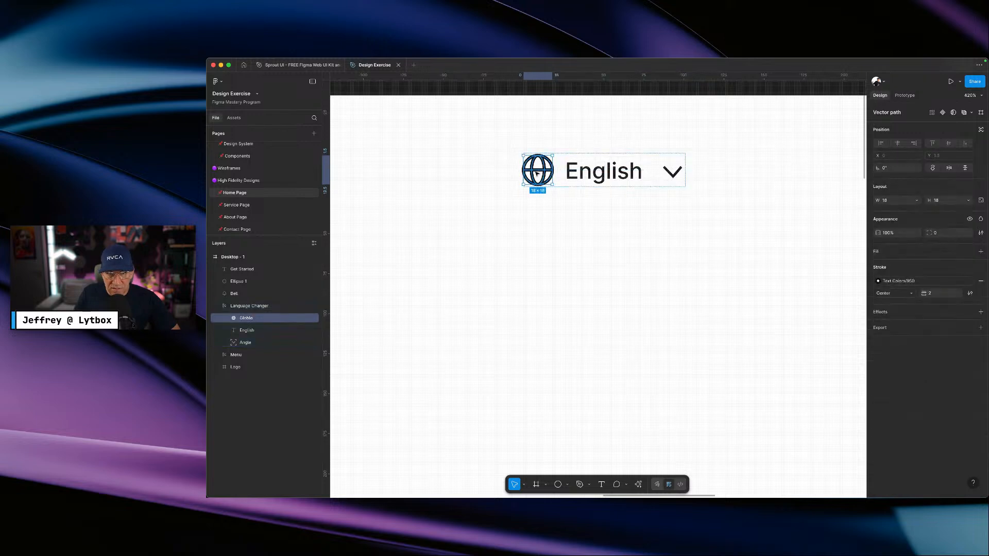
pyautogui.click(492, 203)
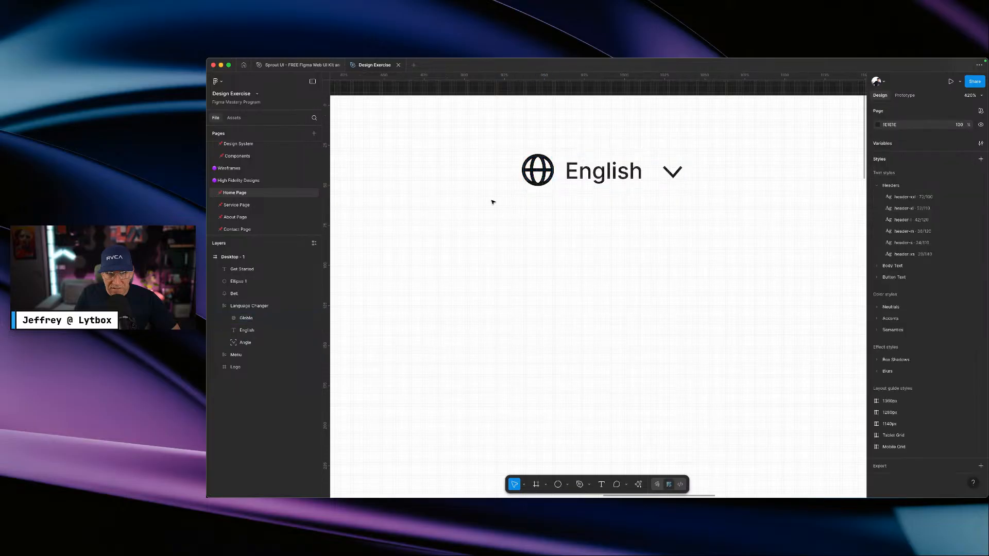
# - Examine how the globe icon's stroke sits against the Language Changer frame's left edge
pyautogui.click(547, 172)
pyautogui.scroll(10, 529, 172)
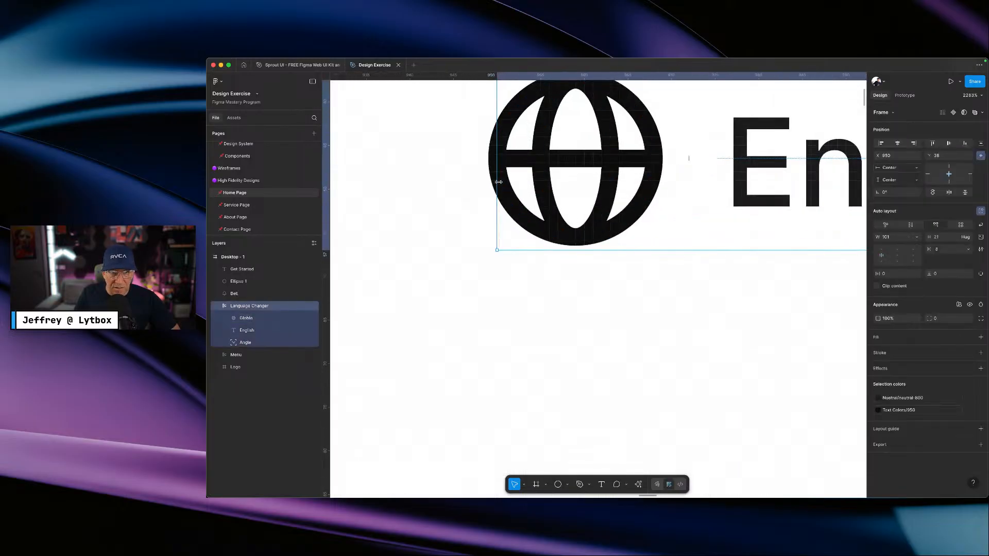
pyautogui.scroll(3, 442, 225)
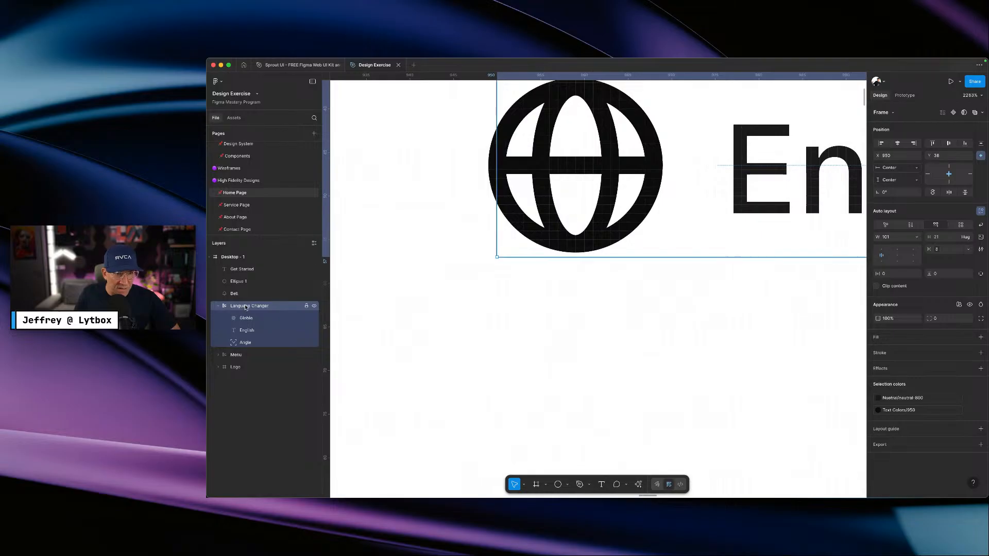
pyautogui.scroll(6, 474, 262)
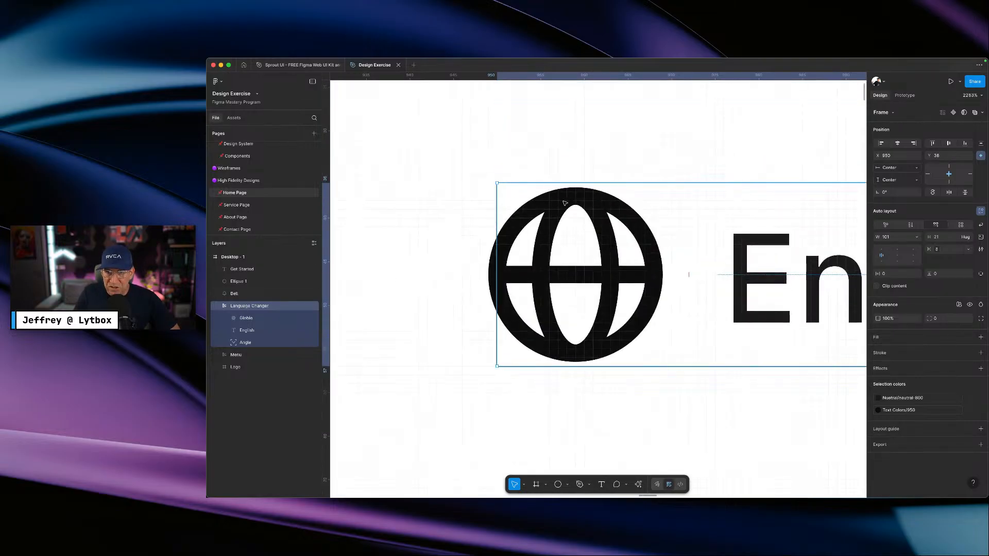
pyautogui.scroll(-10, 649, 217)
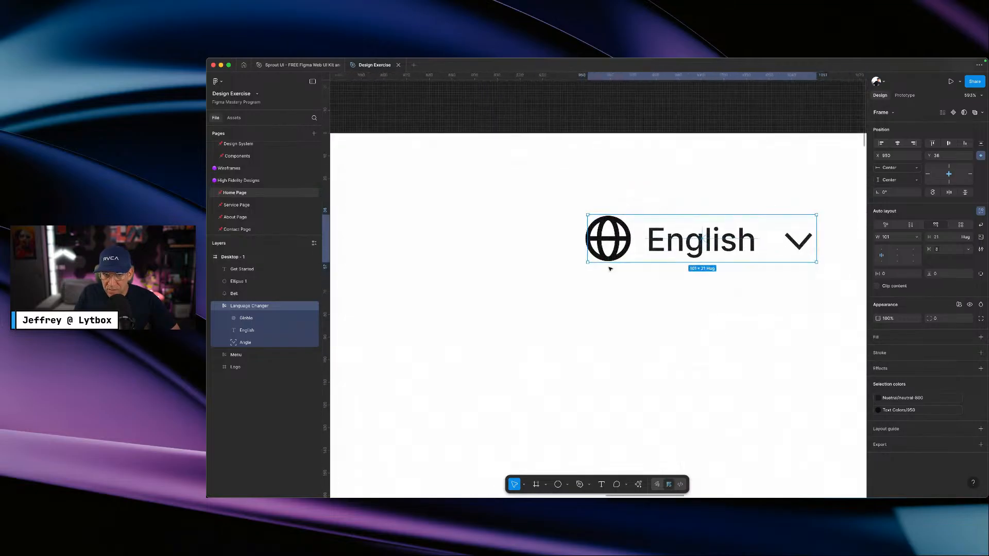
pyautogui.scroll(9, 610, 230)
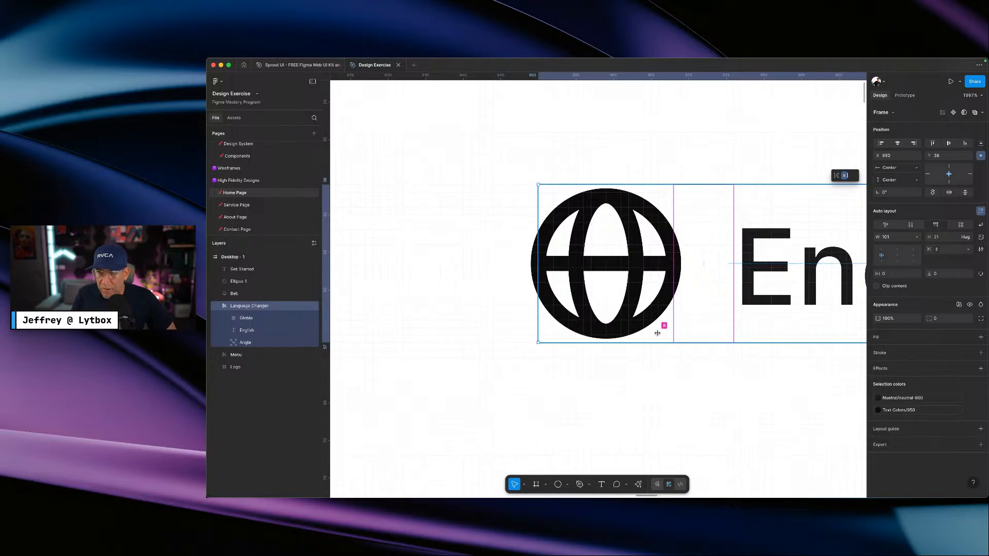
pyautogui.click(669, 380)
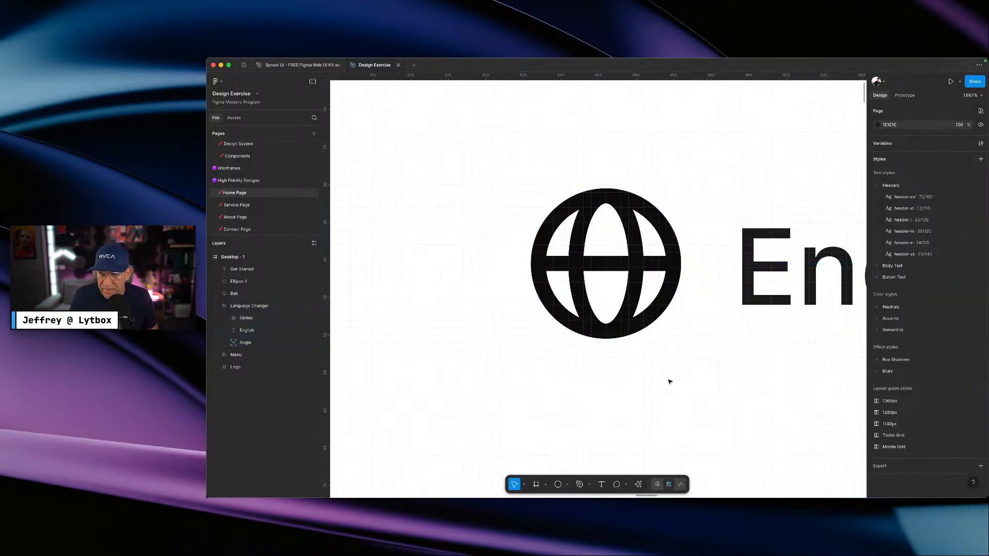
# - Outline the globe icon's stroke so its line thickness counts toward its bounding box
pyautogui.click(627, 306)
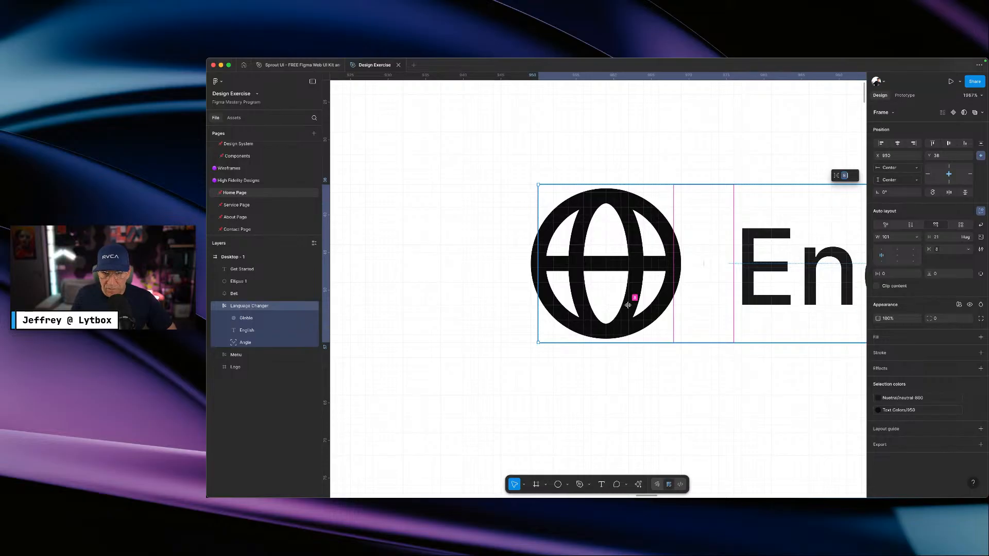
pyautogui.doubleClick(630, 306)
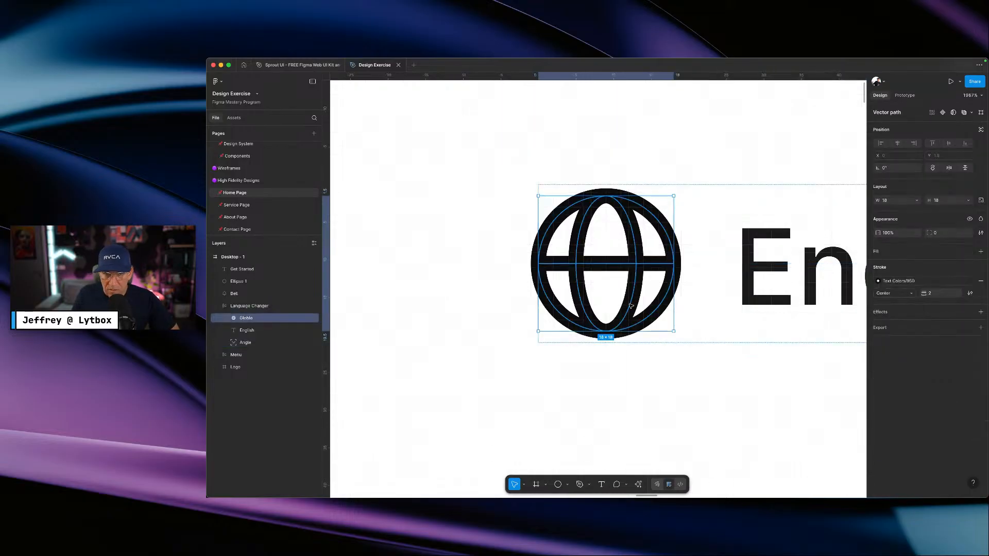
pyautogui.rightClick(631, 306)
pyautogui.click(648, 359)
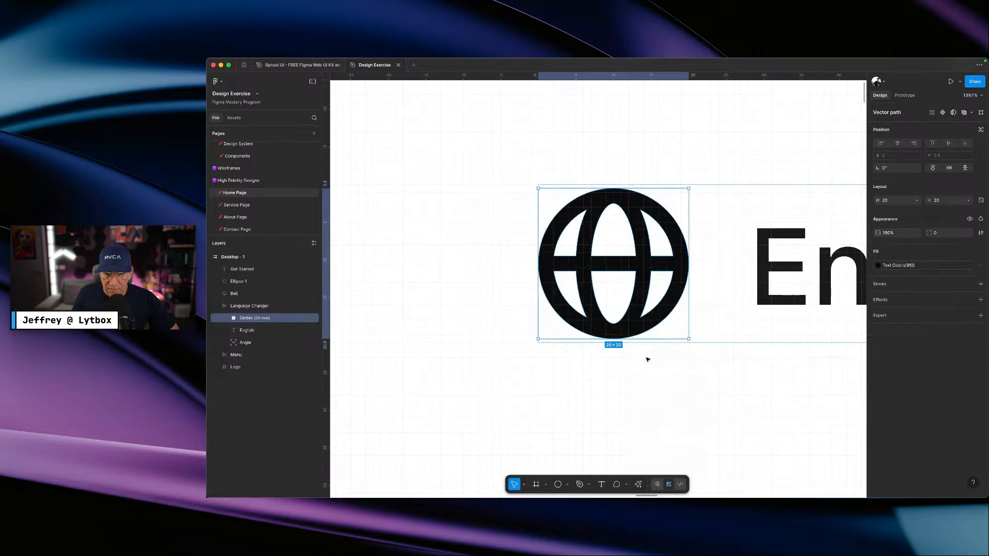
pyautogui.click(644, 358)
pyautogui.click(606, 327)
pyautogui.click(606, 327)
pyautogui.hscroll(5, 616, 326)
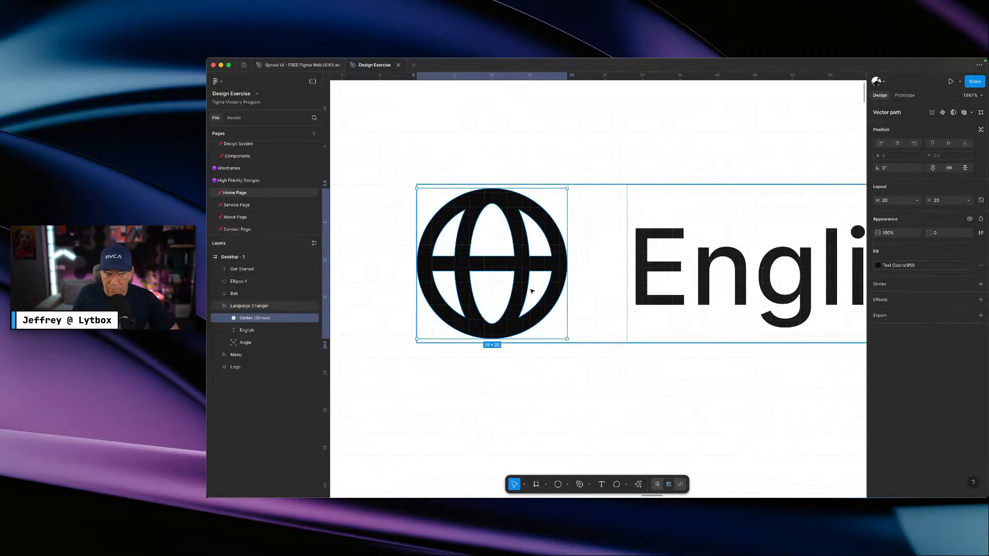
# - Set the Language Changer frame's height to 20
pyautogui.click(602, 191)
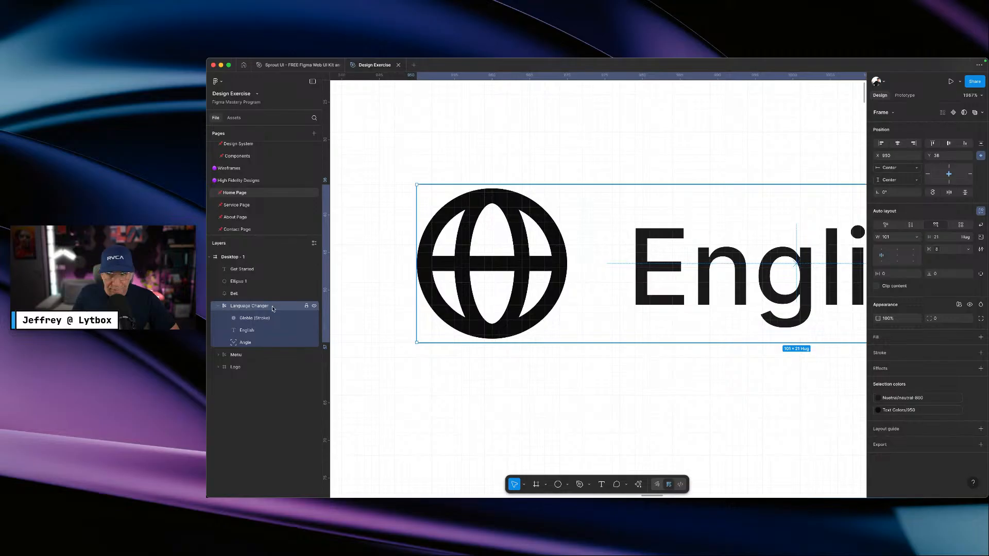
pyautogui.click(968, 239)
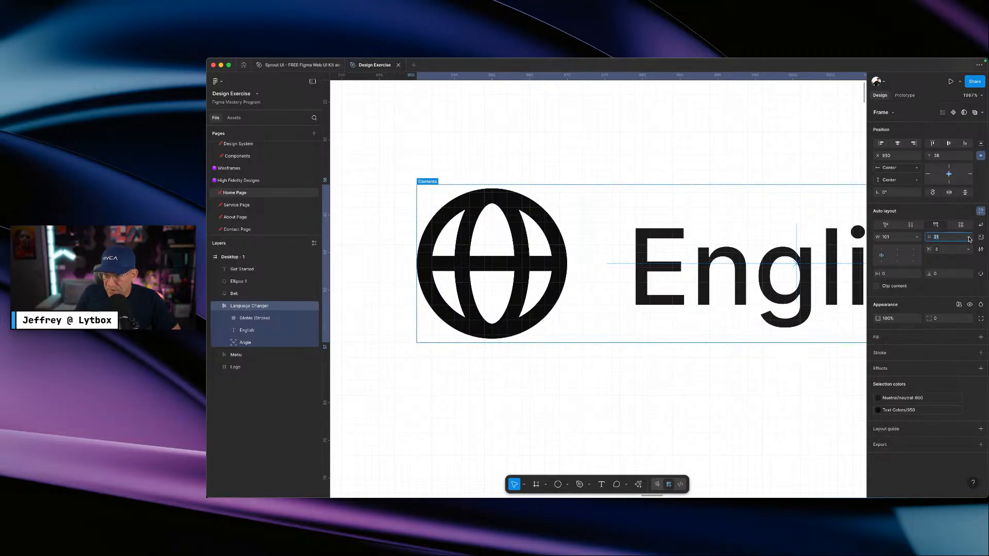
pyautogui.click(968, 239)
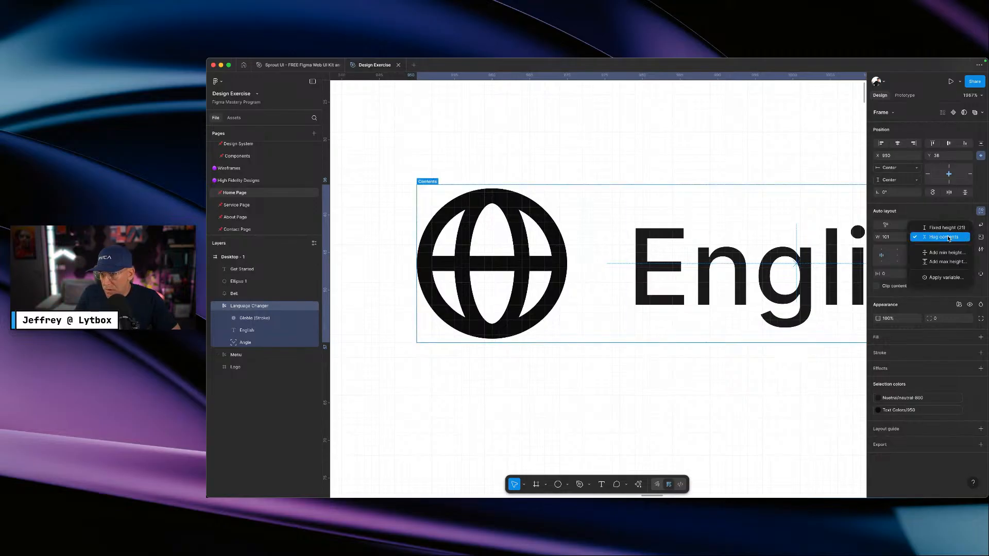
pyautogui.click(915, 292)
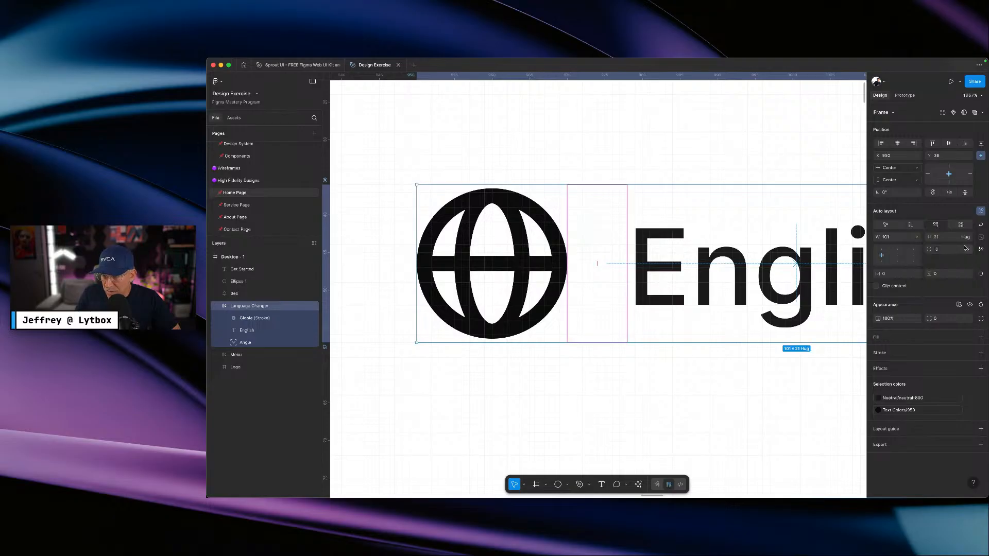
pyautogui.click(943, 237)
pyautogui.write('20')
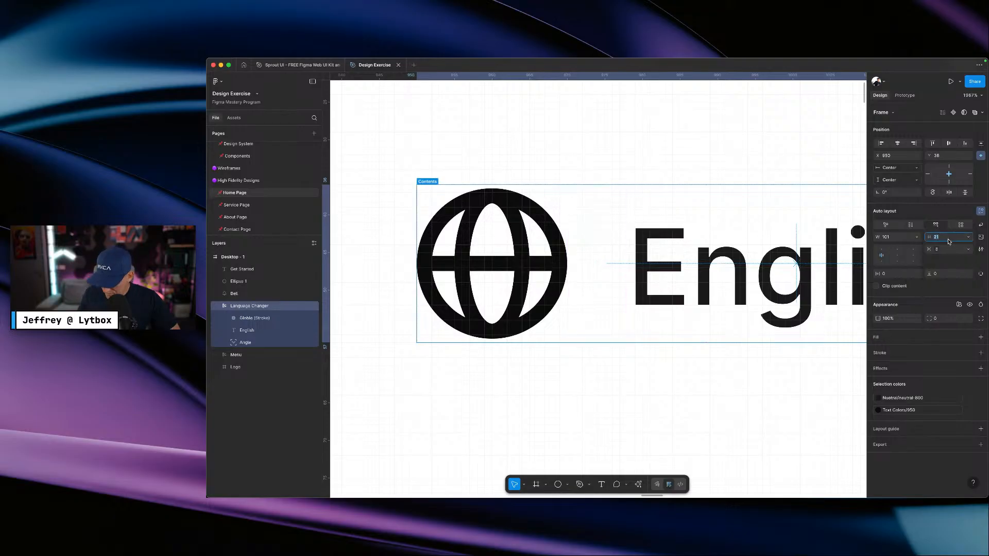
pyautogui.press('Return')
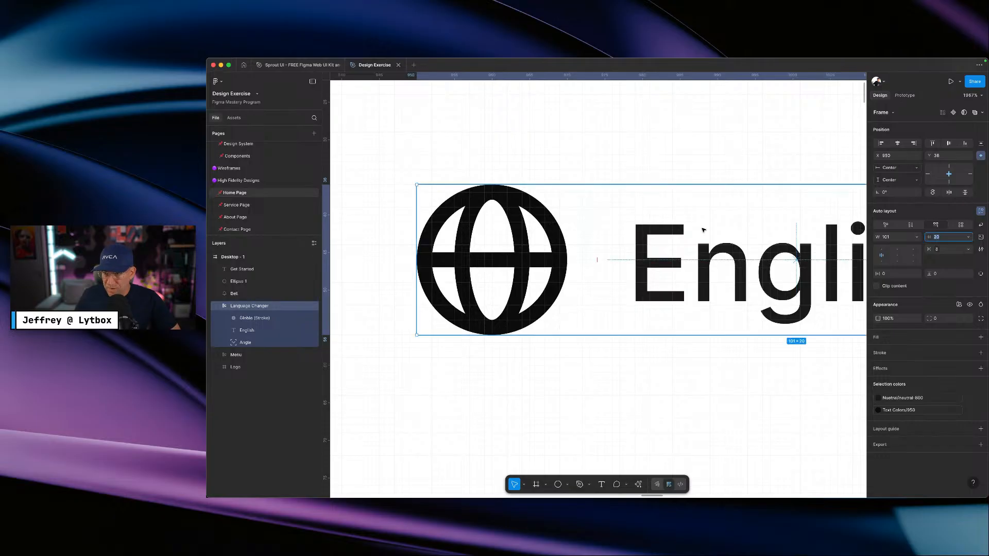
# - Set the Language Changer frame's height sizing to Hug contents
pyautogui.click(968, 237)
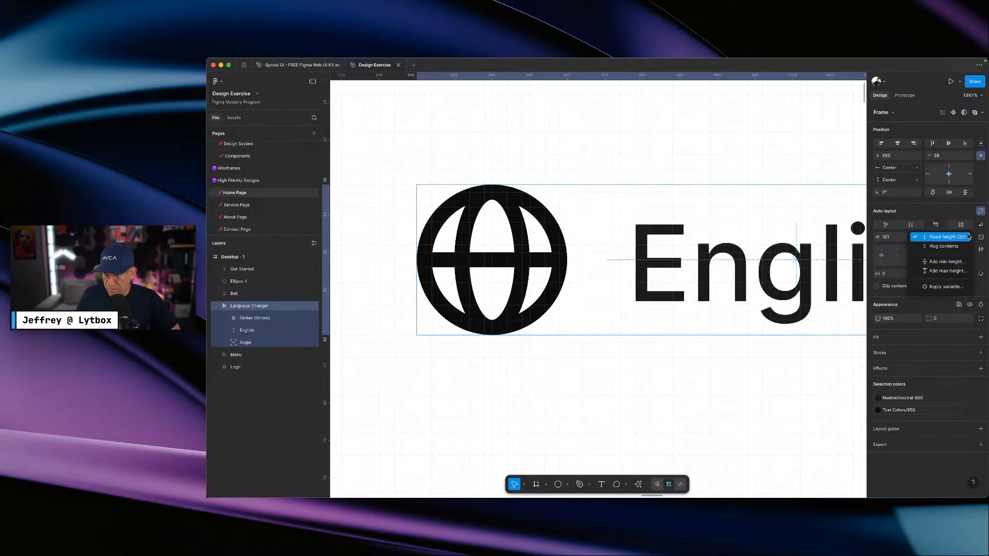
pyautogui.click(959, 247)
pyautogui.click(699, 381)
# - Examine how the angle icon and English label are positioned within the Language Changer frame
pyautogui.click(612, 303)
pyautogui.hscroll(6, 648, 309)
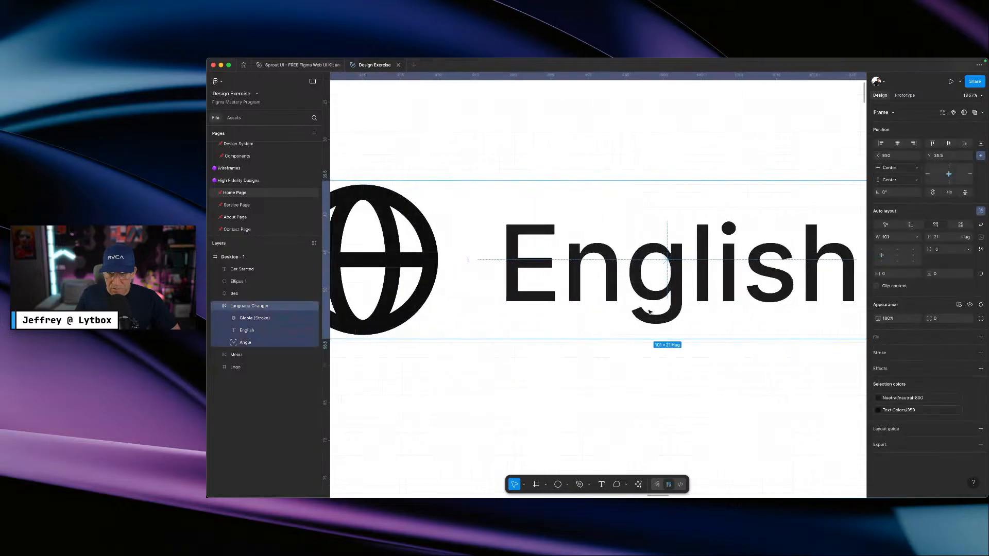
pyautogui.hscroll(2, 649, 313)
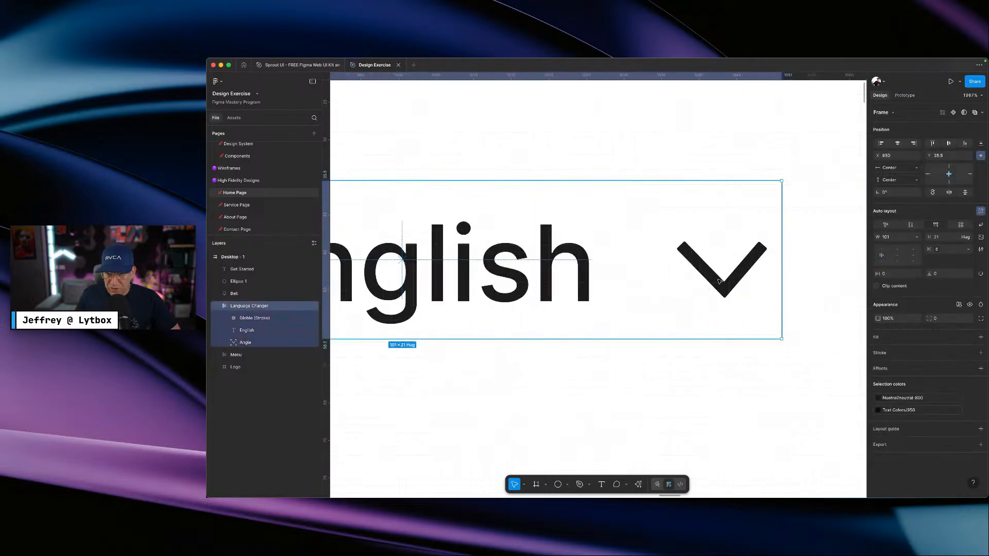
pyautogui.click(720, 281)
pyautogui.click(550, 270)
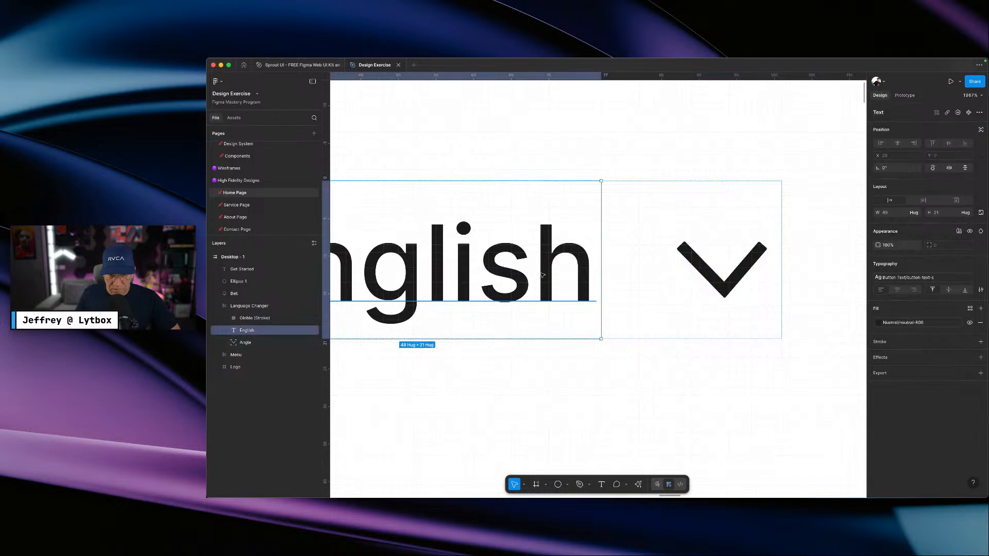
pyautogui.hscroll(-8, 544, 275)
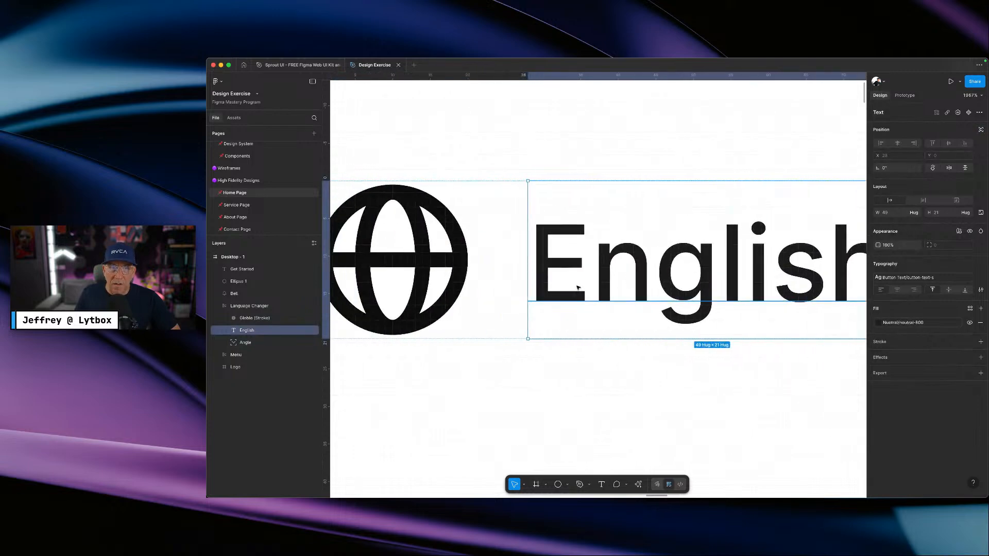
# - Inspect the Language Changer frame's bounds and the alignment of its globe icon, English label and angle icon
pyautogui.hscroll(-2, 577, 288)
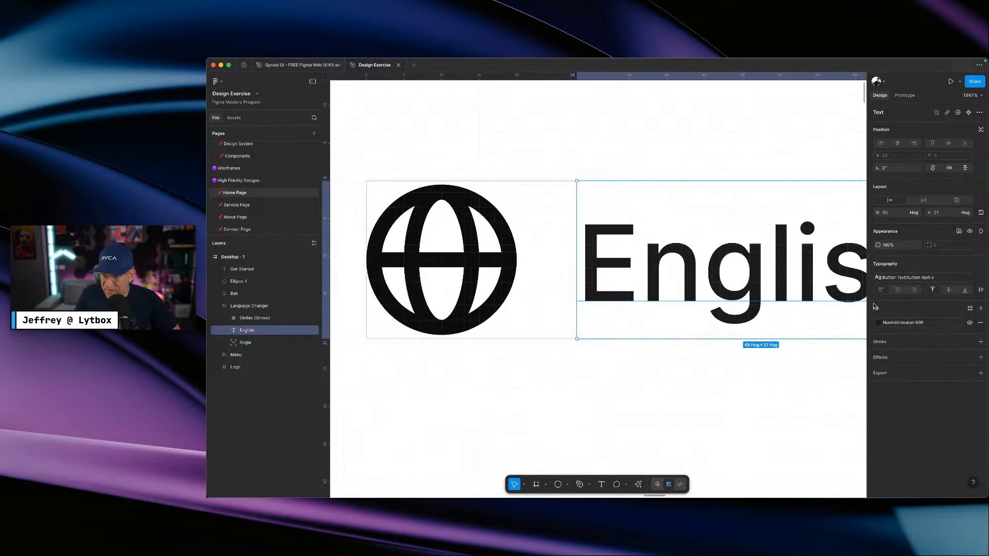
pyautogui.scroll(-6, 758, 311)
pyautogui.click(735, 345)
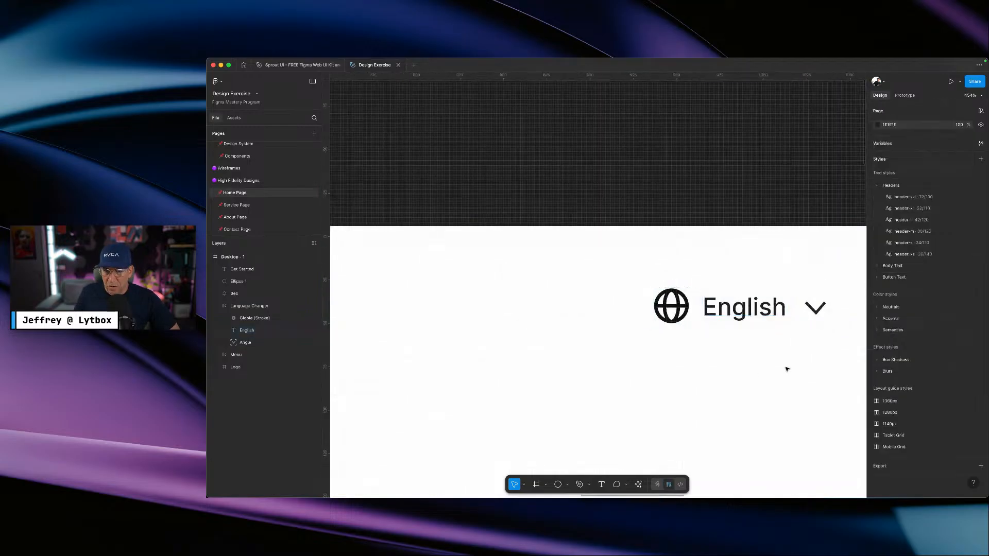
pyautogui.click(680, 308)
pyautogui.hscroll(4, 684, 307)
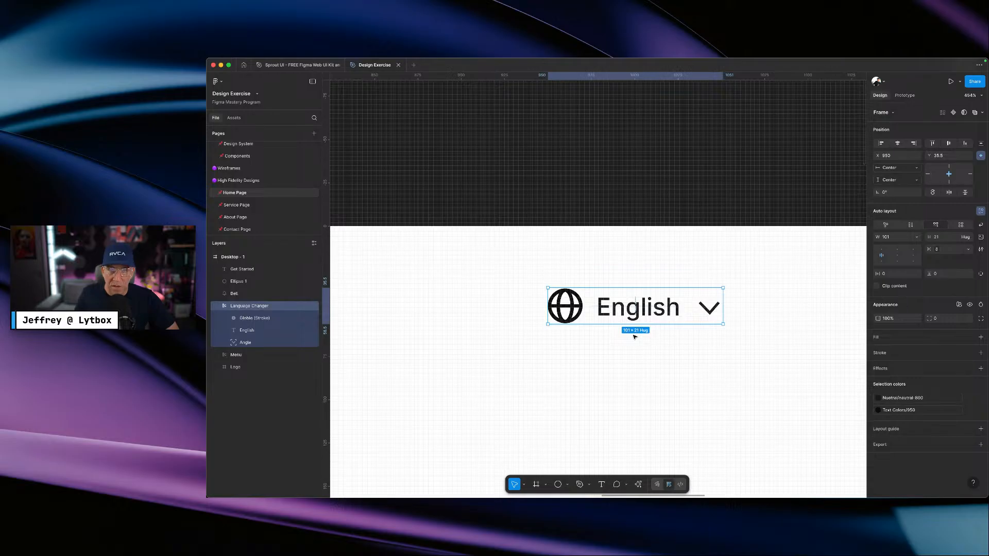
pyautogui.scroll(5, 632, 334)
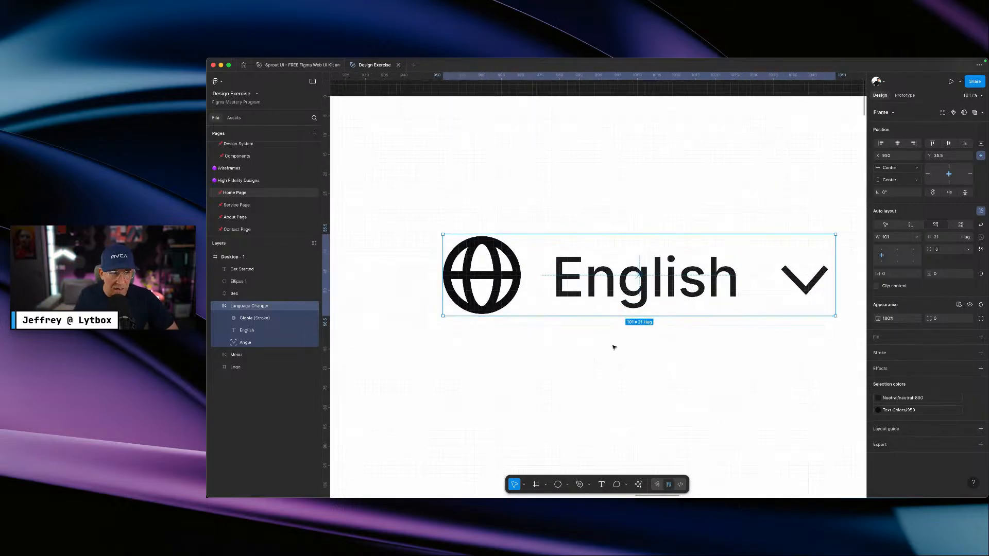
pyautogui.scroll(-4, 601, 346)
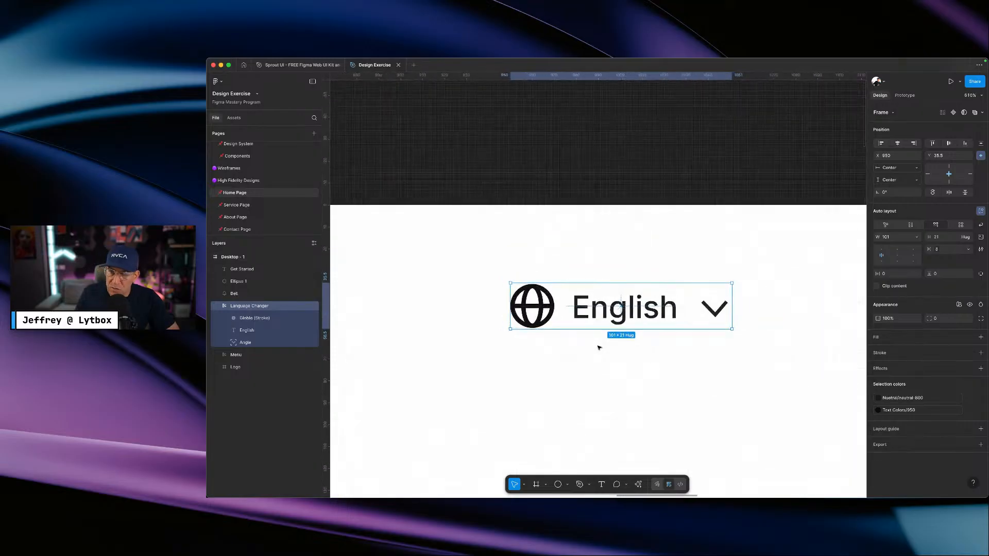
pyautogui.scroll(-2, 649, 356)
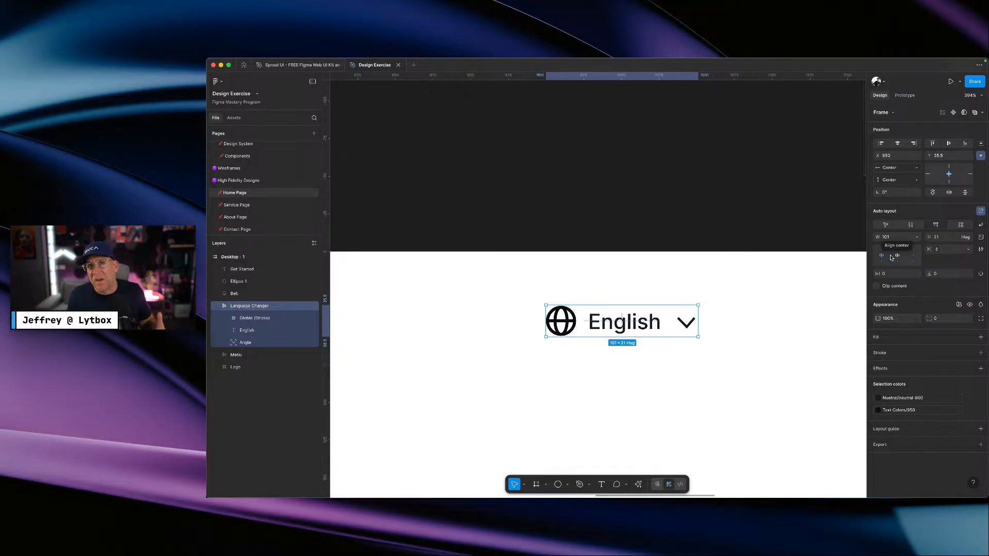
pyautogui.click(820, 297)
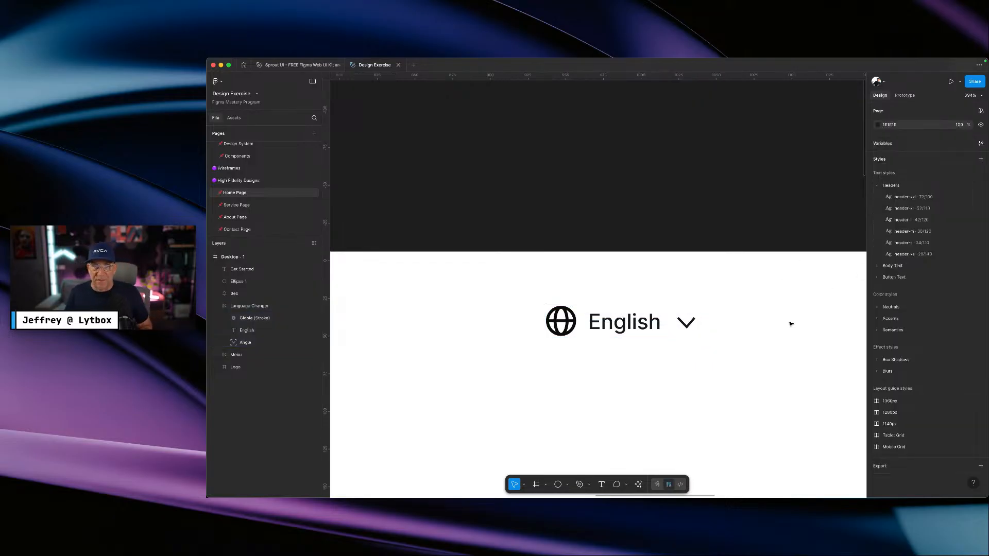
# - Group the bell icon with its red notification dot
pyautogui.scroll(-5, 790, 322)
pyautogui.moveTo(776, 342); pyautogui.dragTo(739, 312)
pyautogui.press('super+g')
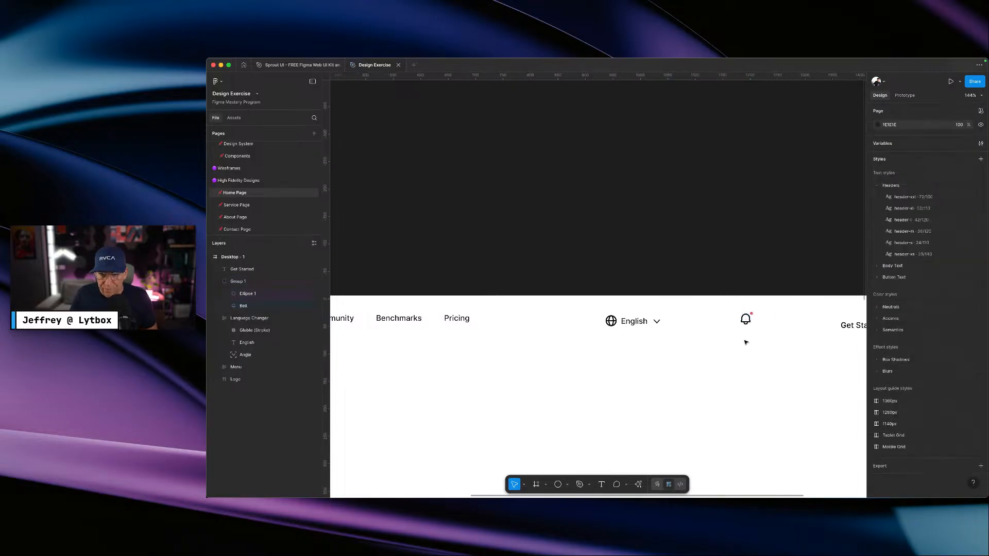
# - Wrap the Get Started text in a frame with auto layout and rename that frame Button
pyautogui.hscroll(6, 768, 330)
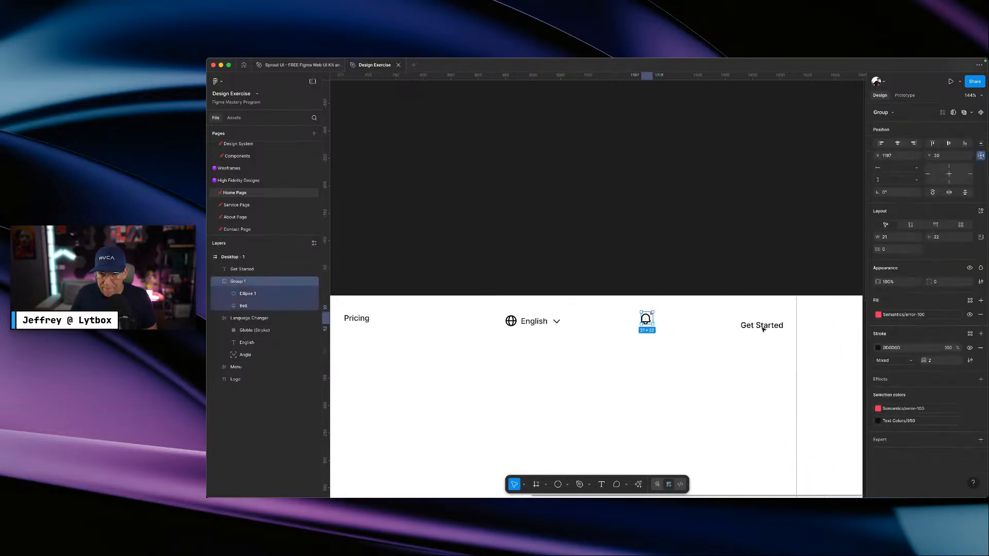
pyautogui.click(689, 326)
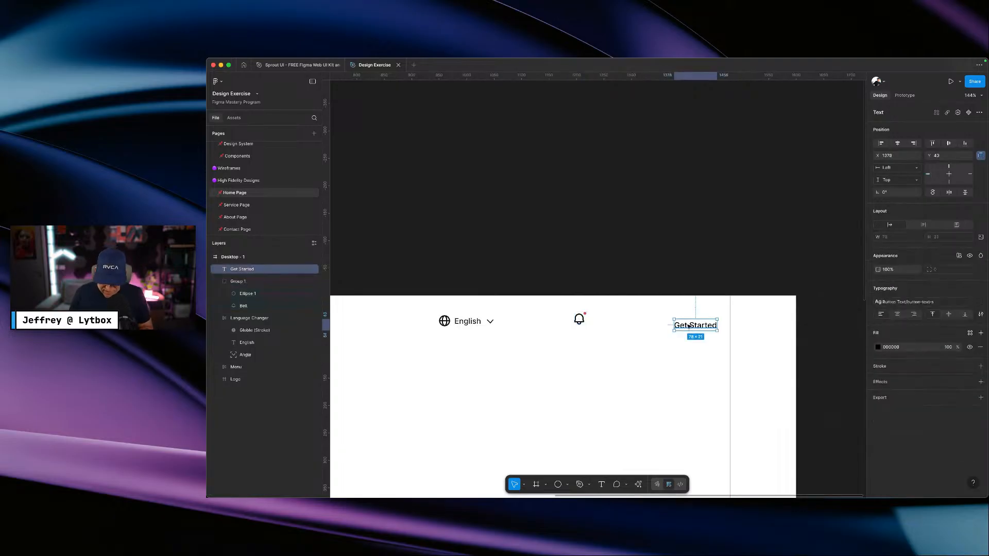
pyautogui.press('super+alt+g')
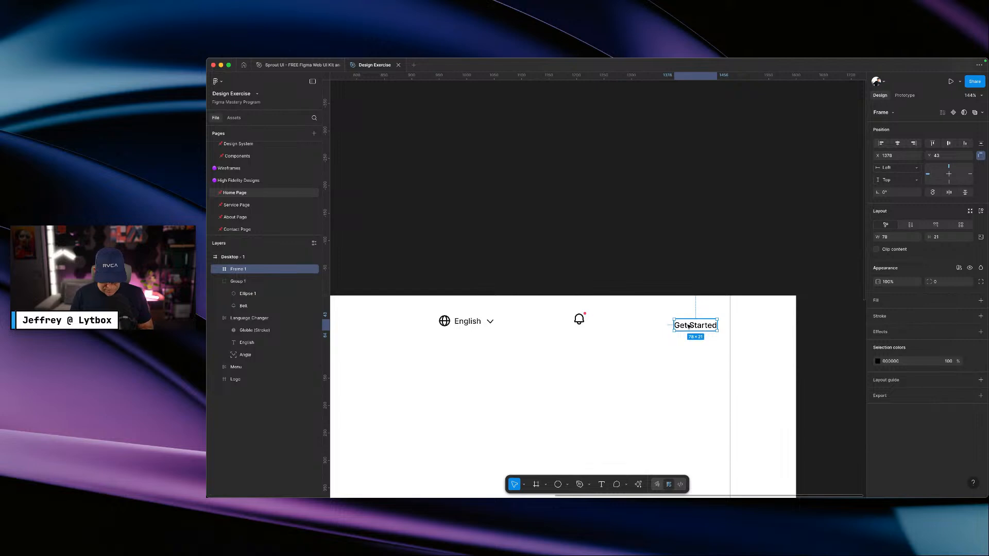
pyautogui.hotkey('shift', 'a')
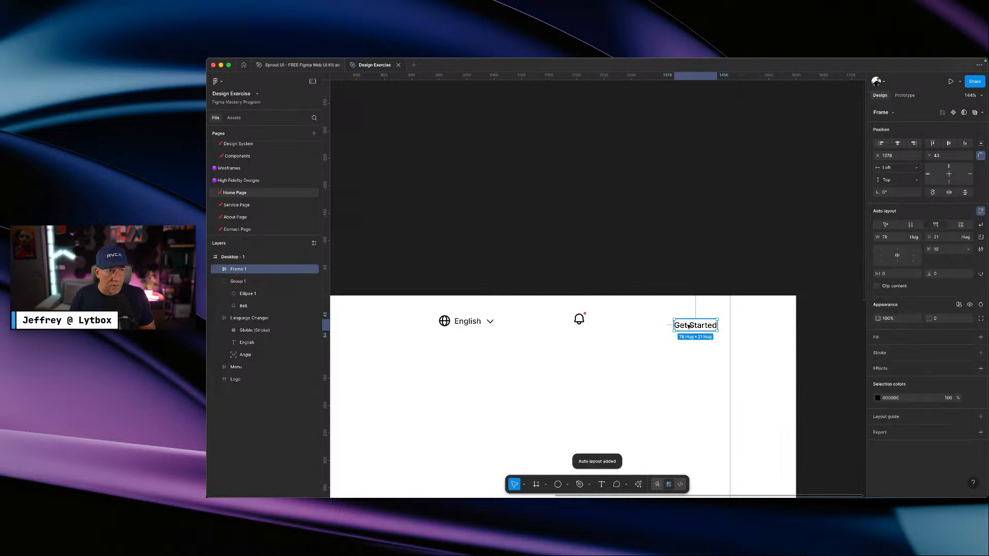
pyautogui.doubleClick(236, 271)
pyautogui.write('Bu')
pyautogui.press('Return')
# - Rename the group holding the bell and red dot to Notifications
pyautogui.click(240, 281)
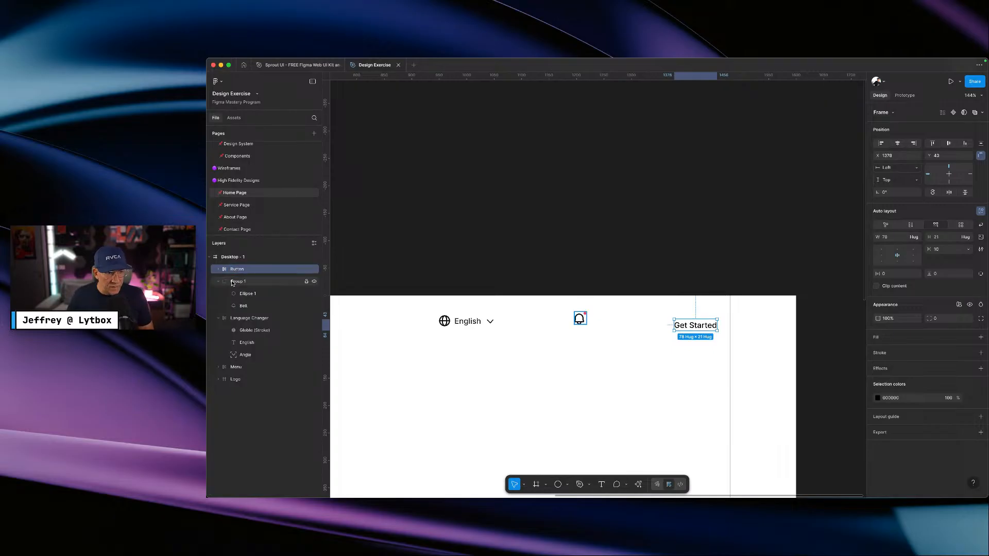
pyautogui.doubleClick(242, 282)
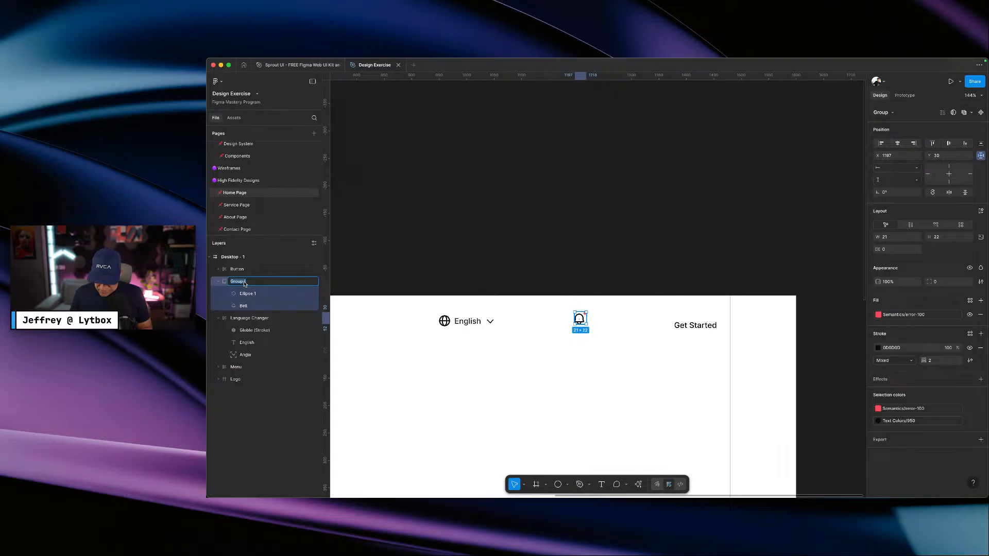
pyautogui.write('Notificatio')
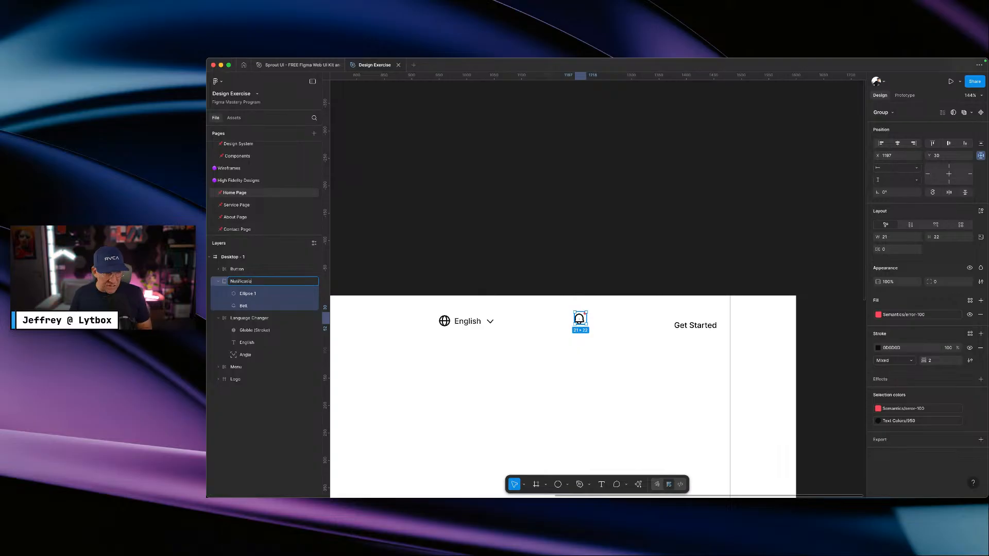
pyautogui.write('ns')
pyautogui.press('Return')
pyautogui.press('Escape')
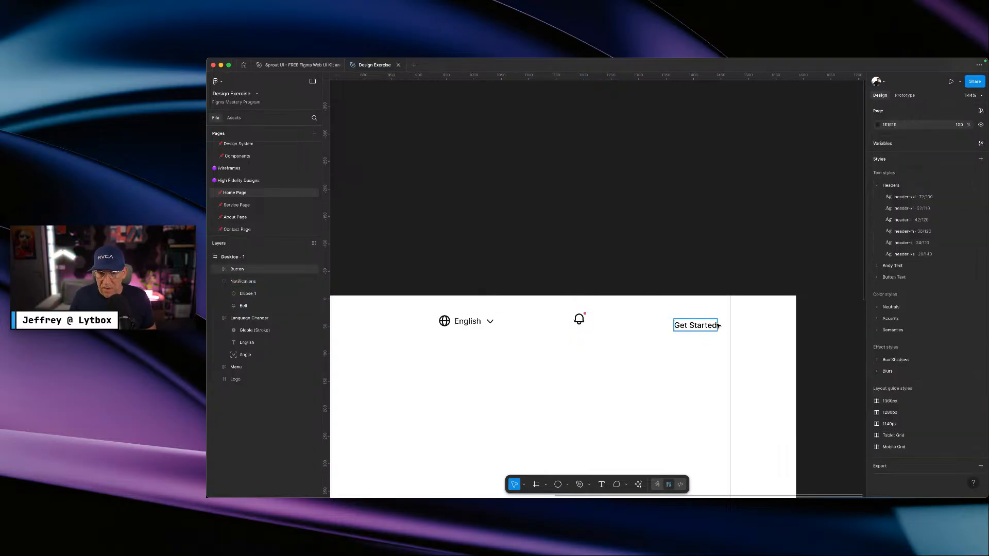
# - Give the Button frame a fill using the neutral-900 library color
pyautogui.click(718, 326)
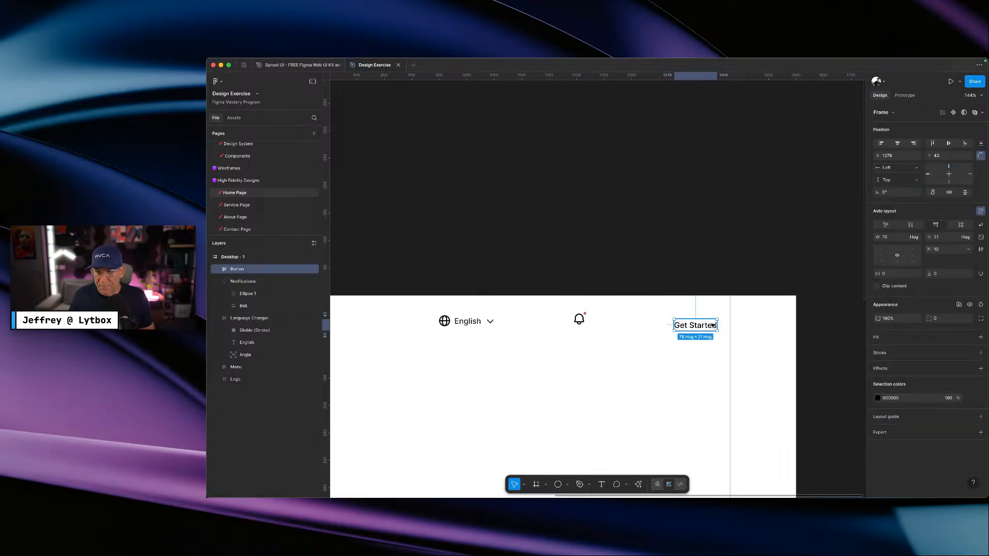
pyautogui.click(970, 337)
pyautogui.scroll(-3, 813, 391)
pyautogui.hotkey('ctrl', 'Right')
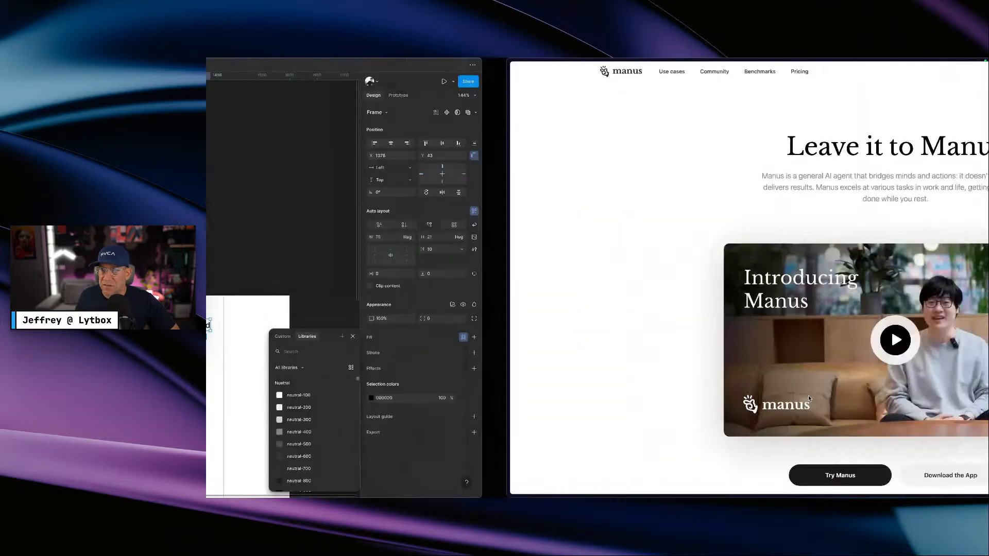
pyautogui.hotkey('ctrl', 'Left')
pyautogui.scroll(-2, 803, 466)
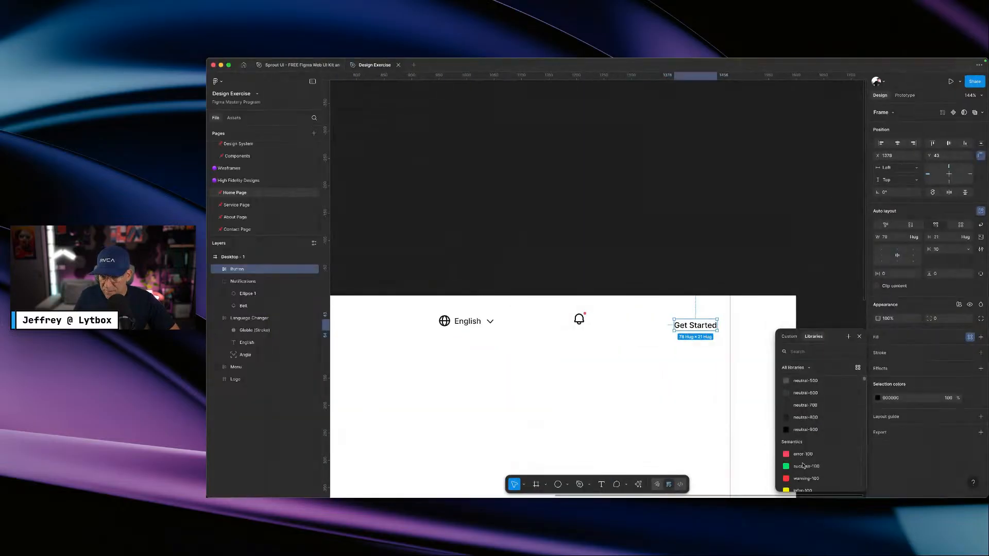
pyautogui.click(806, 431)
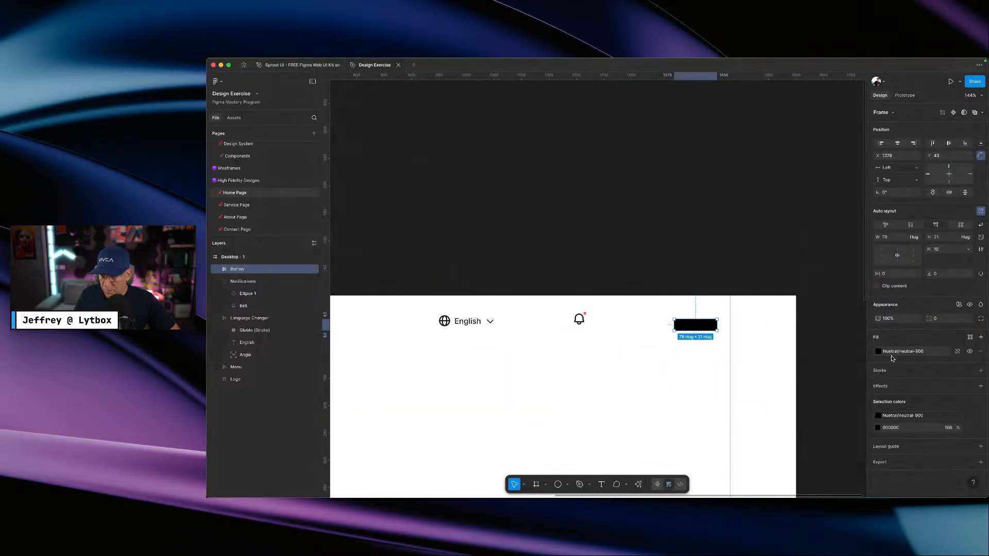
# - Apply the neutral-100 library color to the Get Started text inside the Button frame
pyautogui.press('Return')
pyautogui.click(970, 308)
pyautogui.scroll(-3, 819, 386)
pyautogui.click(811, 398)
pyautogui.press('Escape')
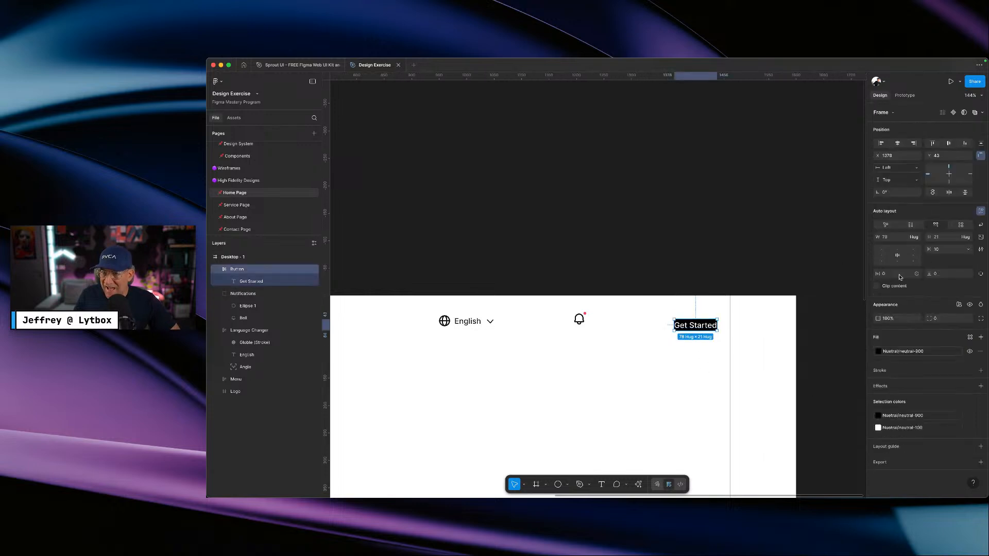
# - Bind the Button frame's horizontal padding to the padding-16 variable
pyautogui.click(885, 275)
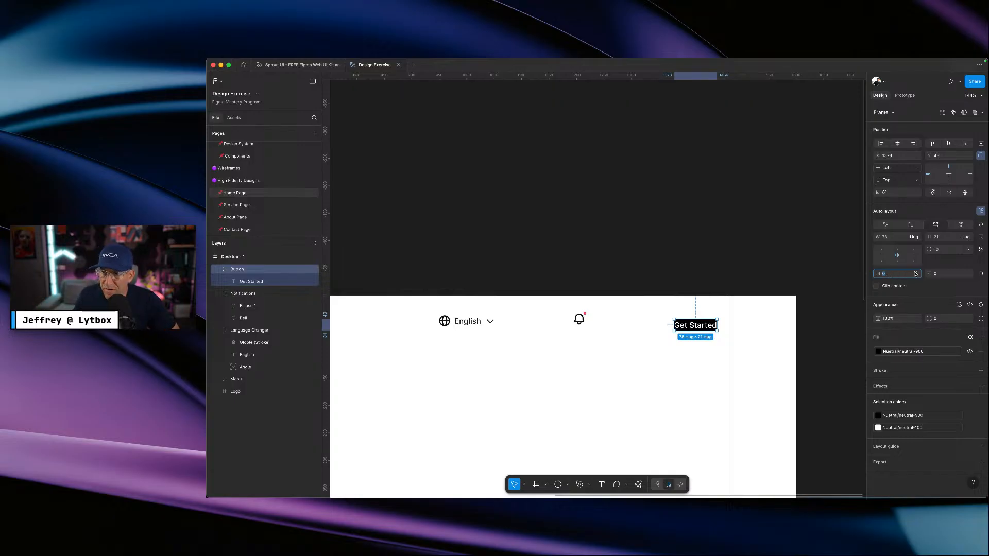
pyautogui.click(916, 274)
pyautogui.write('padd')
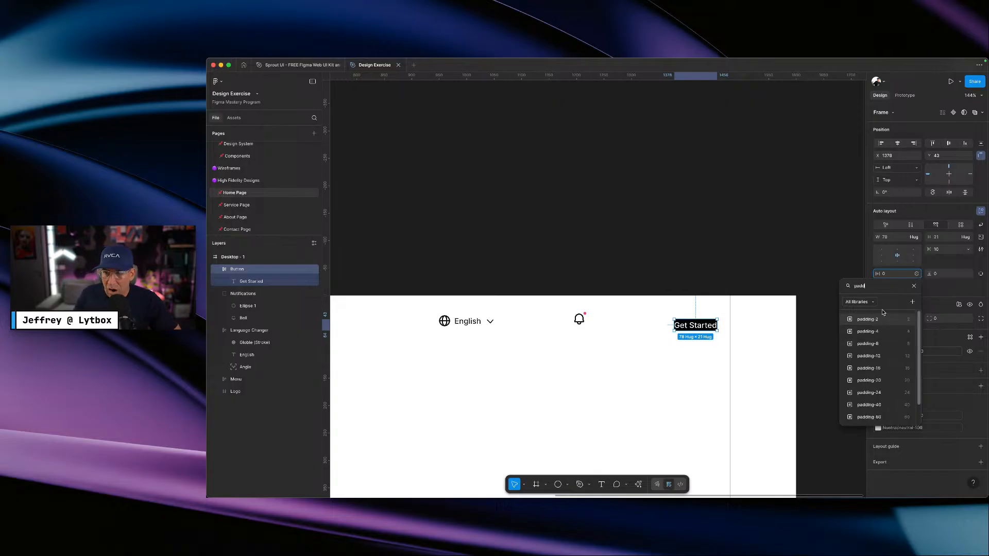
pyautogui.click(877, 369)
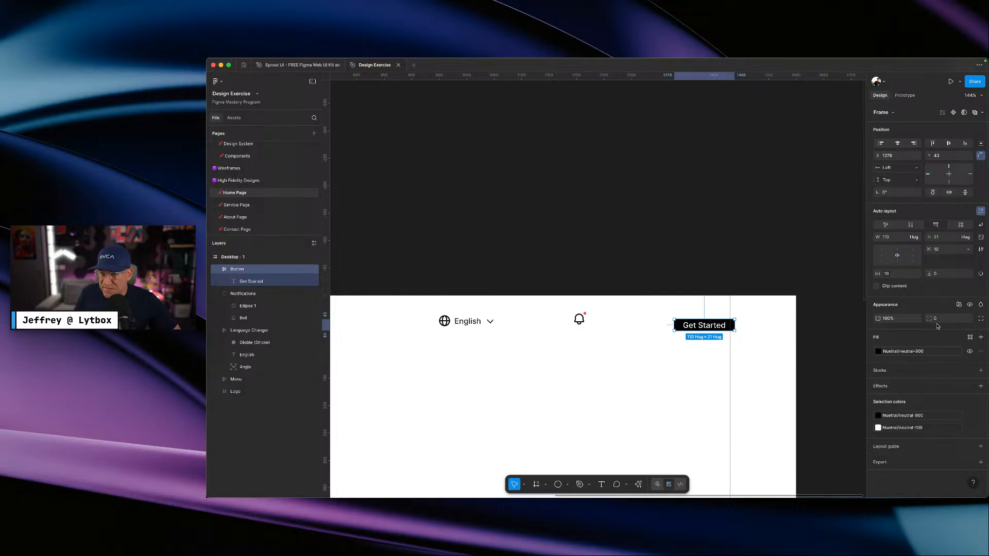
# - Bind the Button frame's vertical padding to the padding-8 variable
pyautogui.click(968, 274)
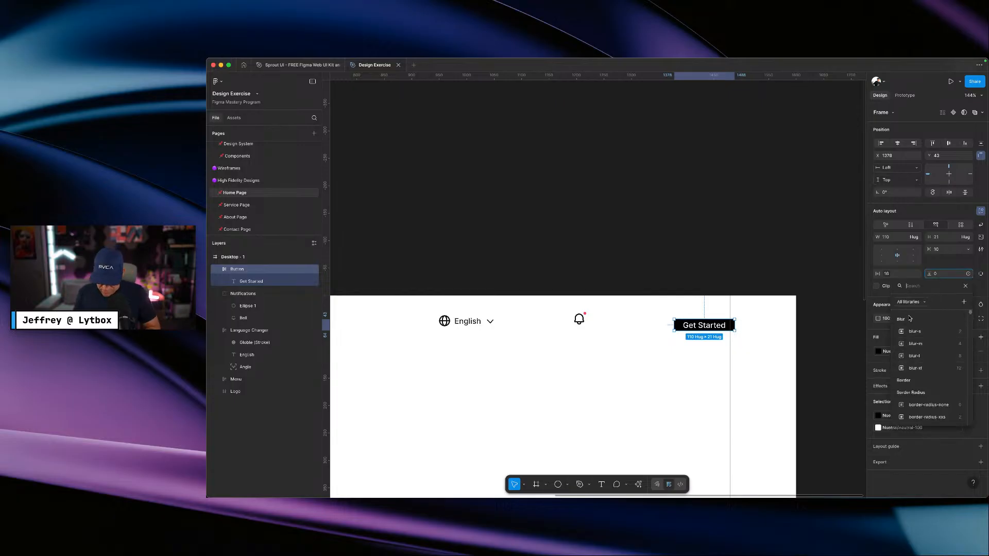
pyautogui.write('padd')
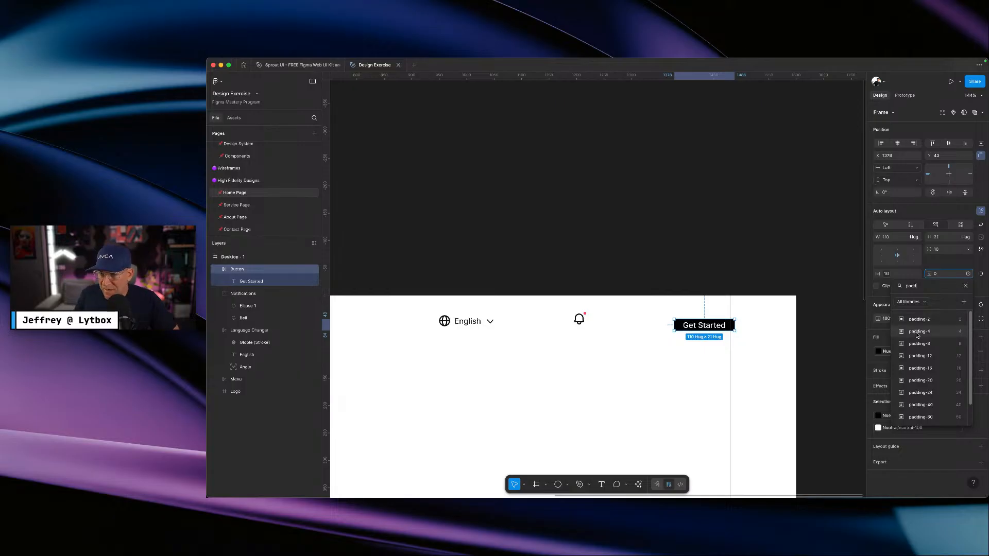
pyautogui.click(918, 343)
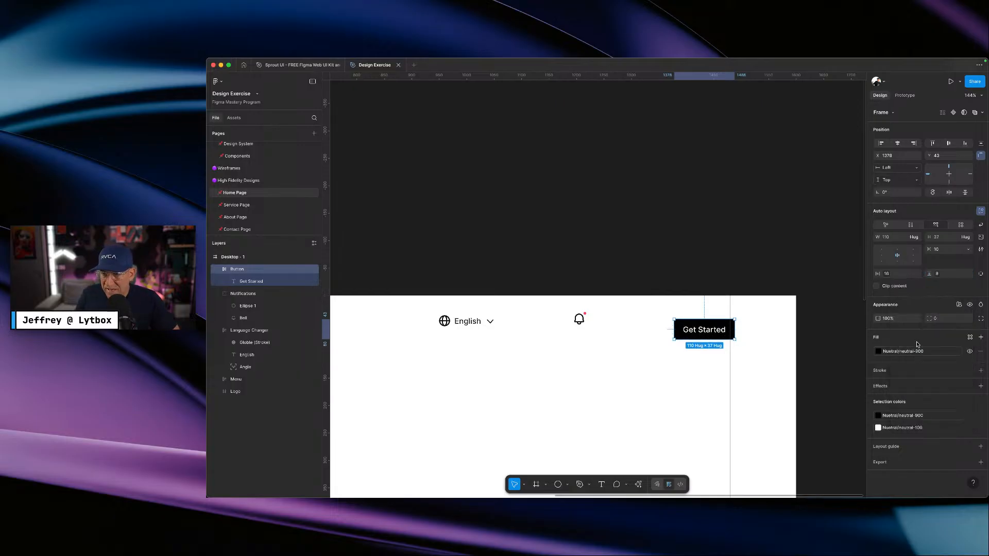
# - Bind the Button frame's vertical padding to padding-4 and move the button to X 1370, Y 24, with its right edge on the guide
pyautogui.click(937, 278)
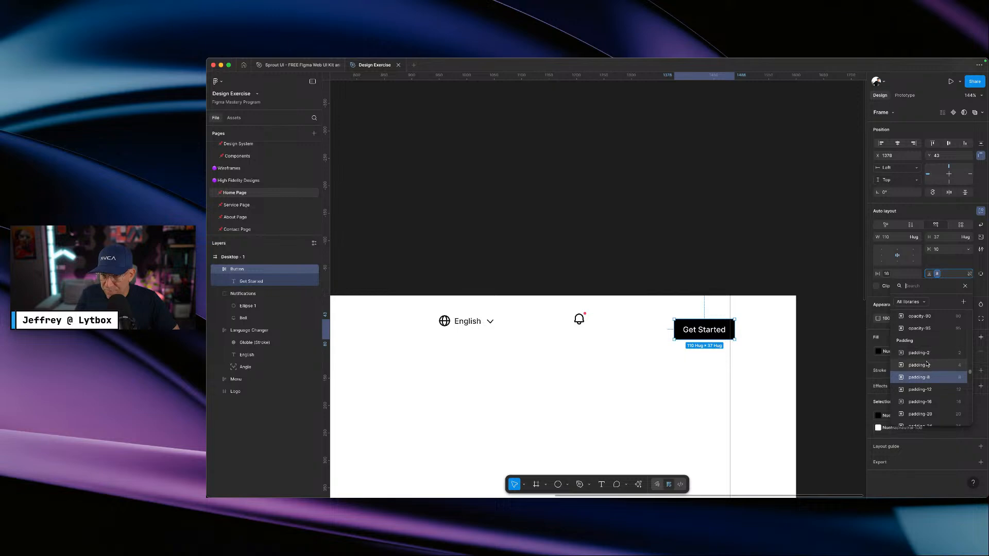
pyautogui.click(926, 364)
pyautogui.moveTo(706, 328); pyautogui.dragTo(700, 318)
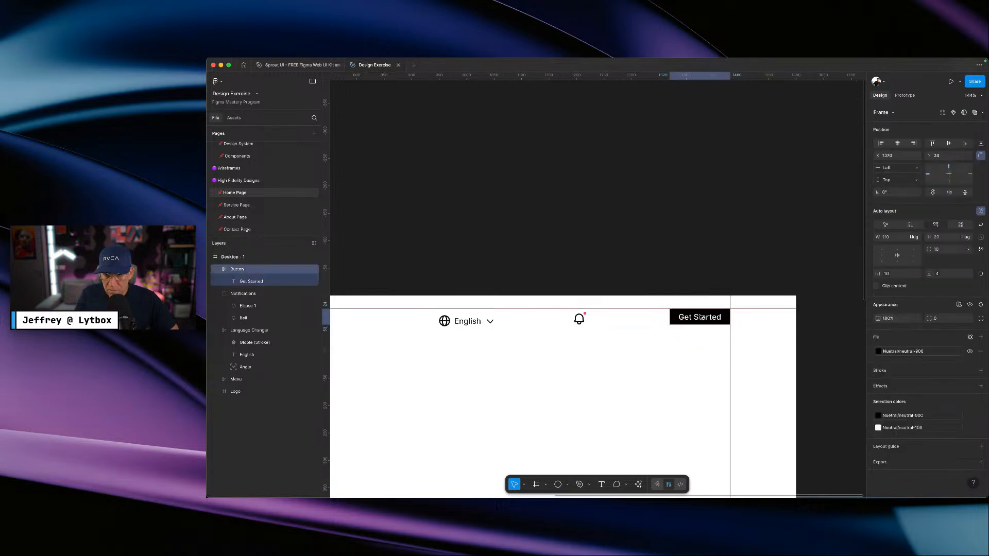
# - Switch to the Manus website and inspect the Get Started button's CSS for its padding, corner radius and height
pyautogui.hotkey('ctrl', 'Right')
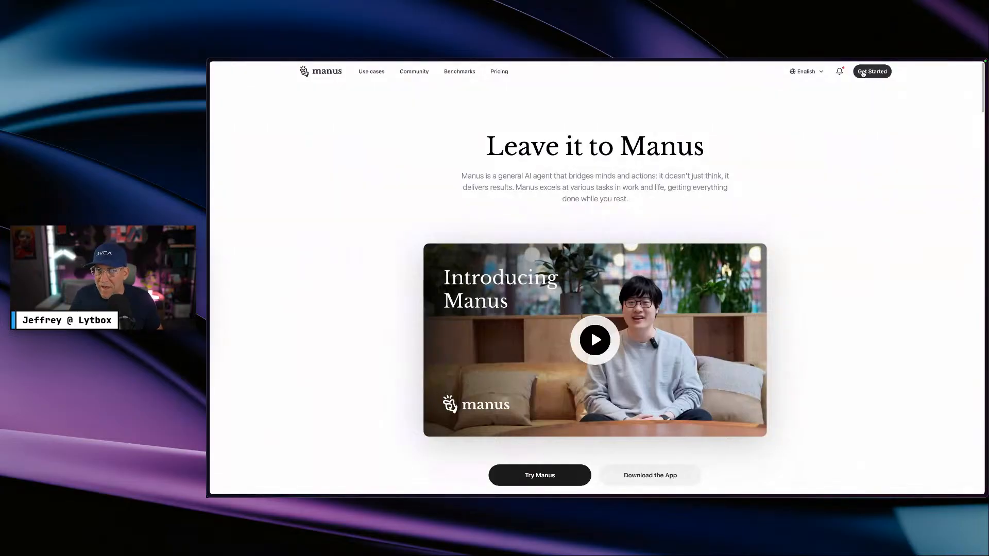
pyautogui.rightClick(857, 74)
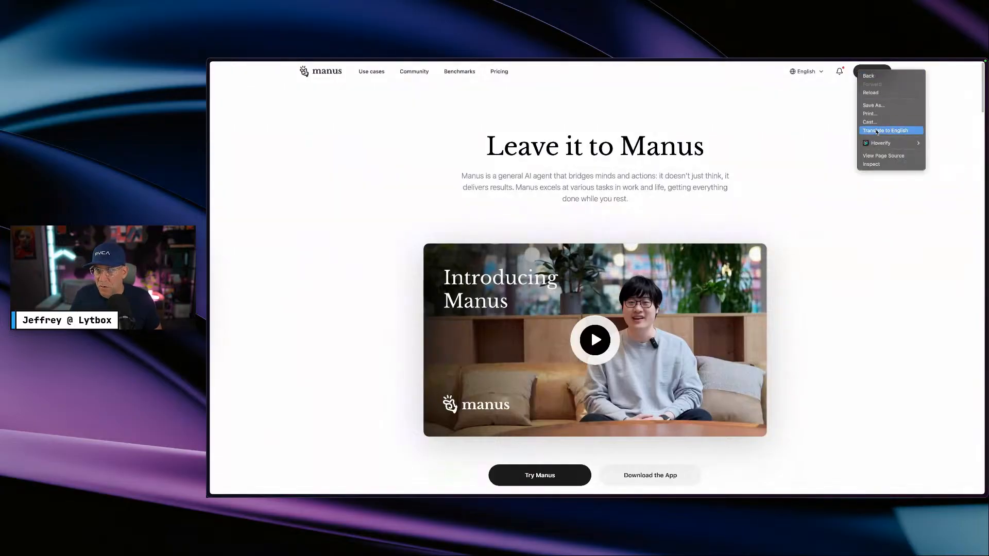
pyautogui.click(876, 166)
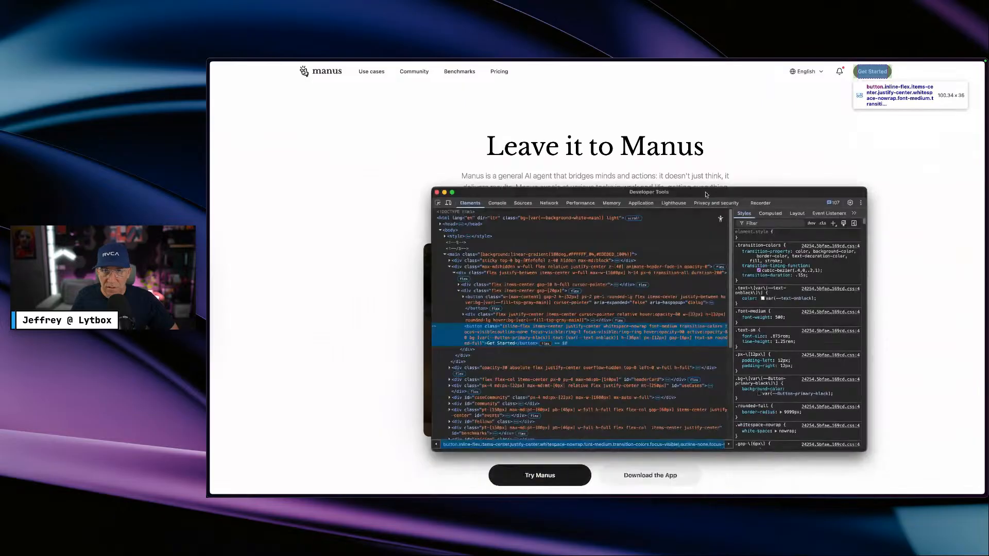
pyautogui.moveTo(706, 240); pyautogui.dragTo(662, 106)
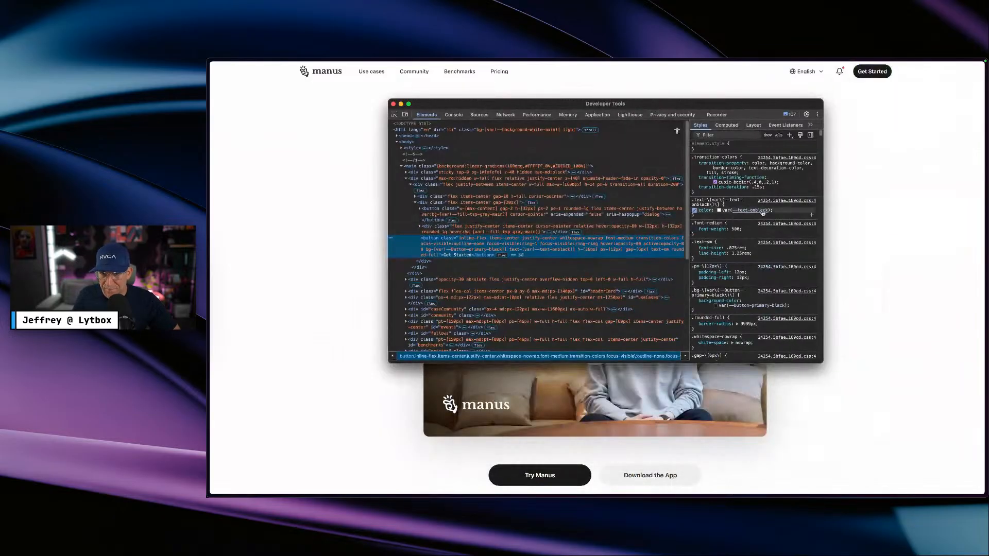
pyautogui.scroll(-1, 747, 268)
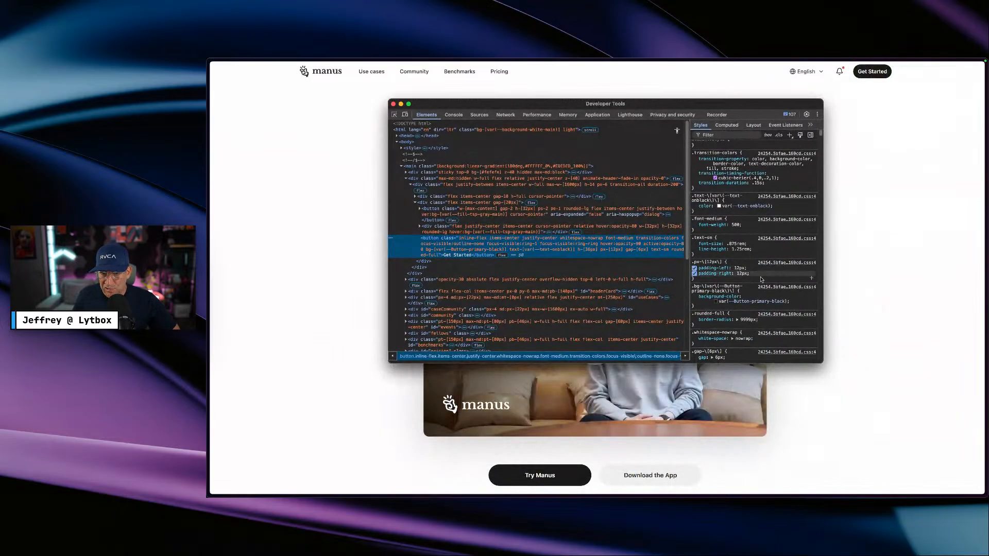
pyautogui.scroll(-3, 740, 268)
pyautogui.scroll(-2, 735, 275)
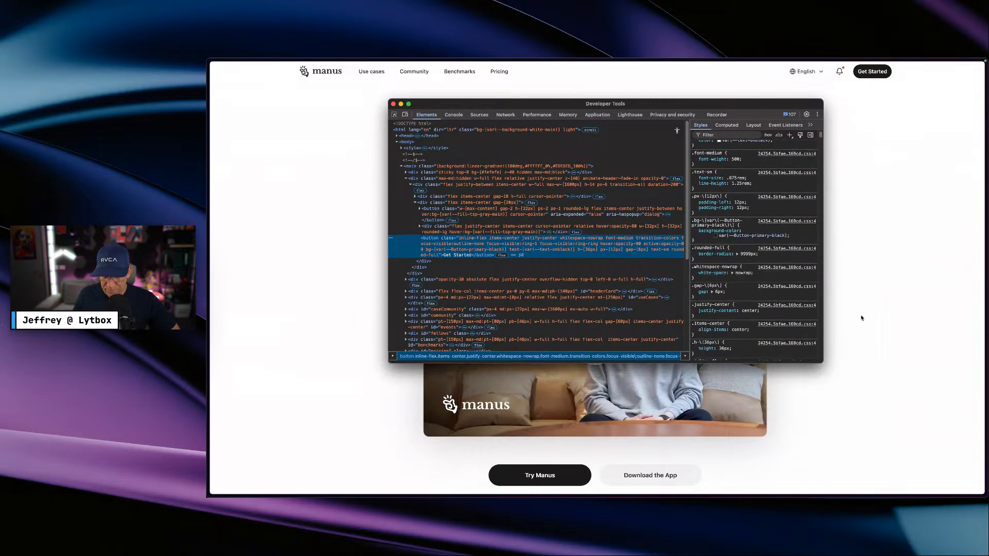
# - Close the website inspector, return to Figma and bind the Button frame's horizontal padding to the padding-12 variable
pyautogui.press('super+alt+i')
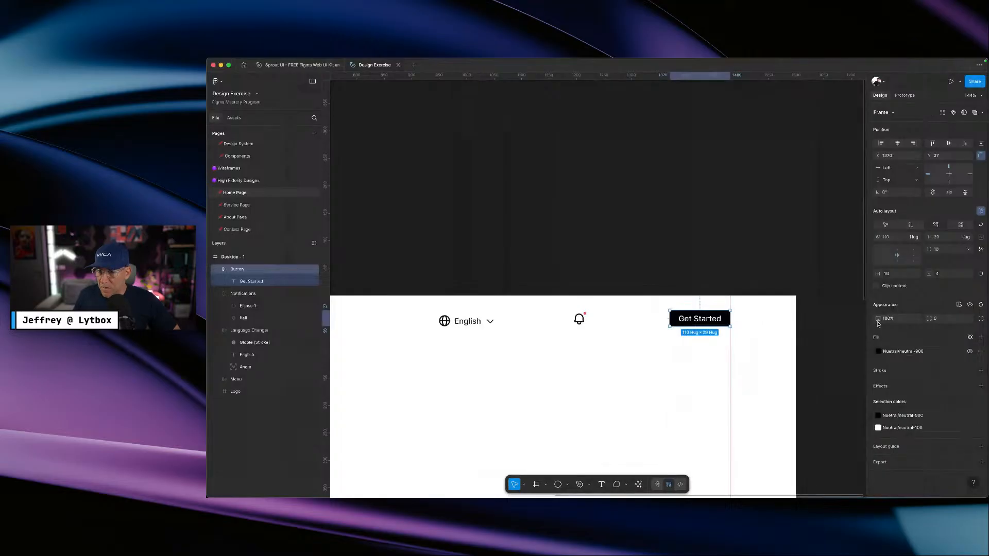
pyautogui.click(918, 273)
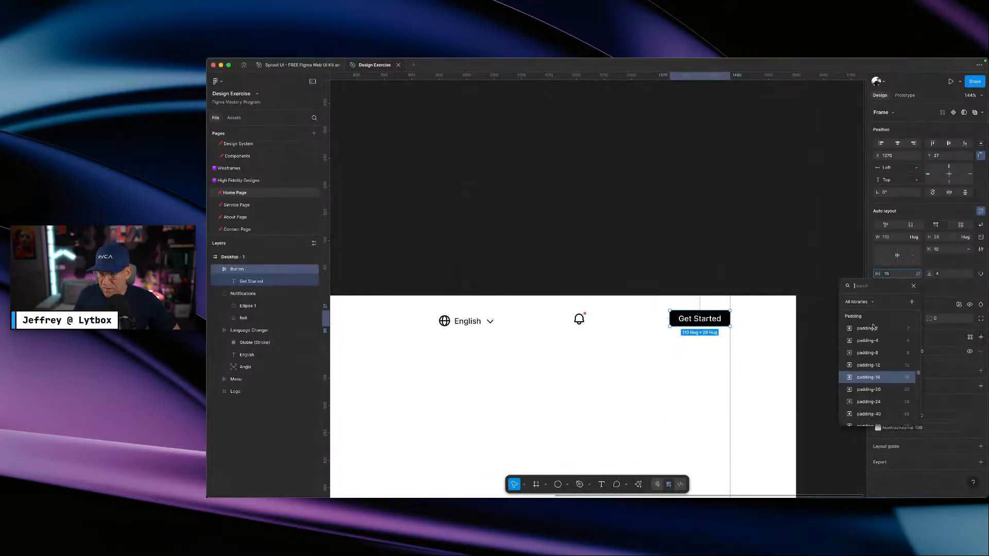
pyautogui.click(868, 365)
pyautogui.click(687, 338)
pyautogui.click(700, 325)
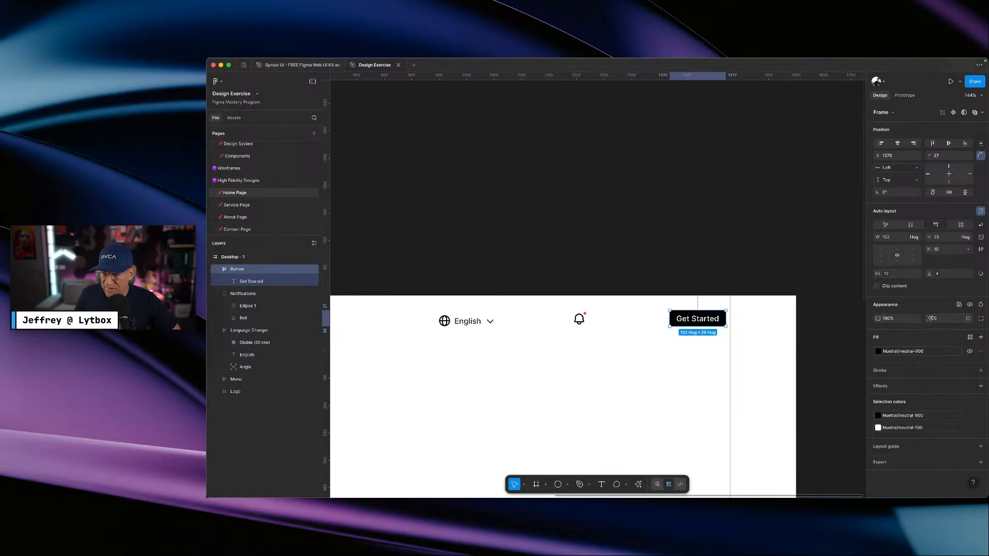
# - Bind the Button frame's corner radius to border-radius-full and move the button so its right edge meets the guide
pyautogui.click(967, 319)
pyautogui.write('radiu')
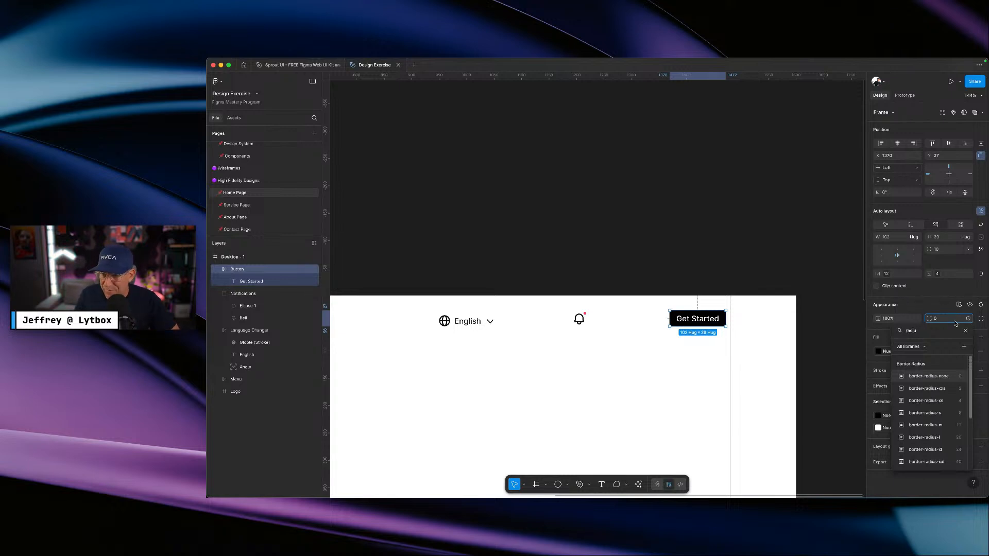
pyautogui.scroll(-1, 946, 377)
pyautogui.scroll(-1, 945, 372)
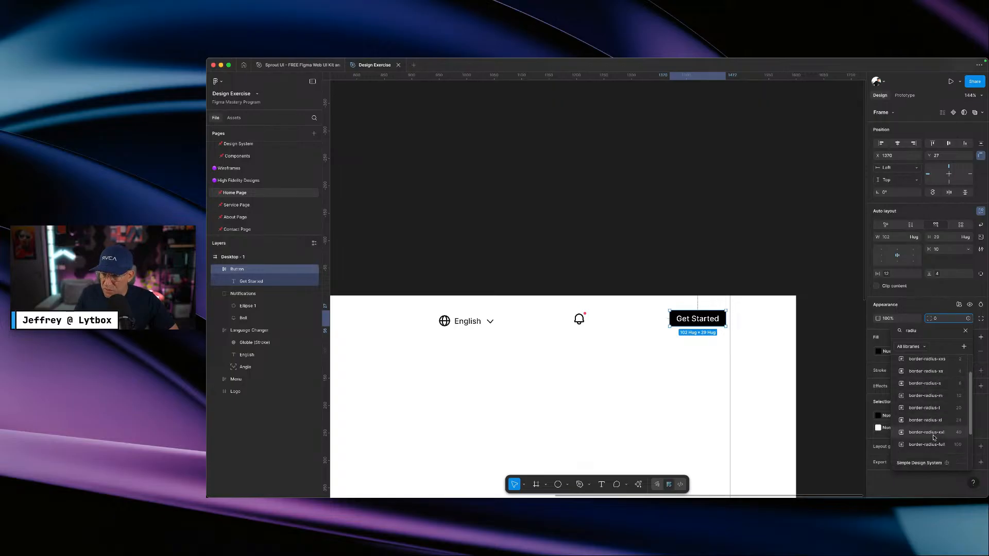
pyautogui.click(926, 463)
pyautogui.moveTo(696, 320); pyautogui.dragTo(703, 321)
pyautogui.click(632, 346)
# - Collapse the Notifications, Language Changer and Button layers in the Desktop - 1 frame
pyautogui.scroll(-5, 632, 347)
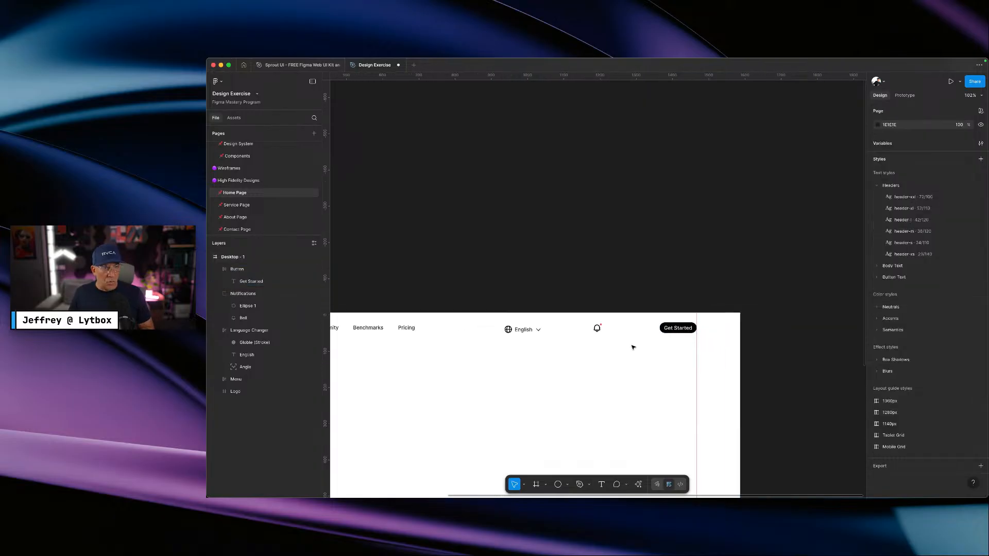
pyautogui.hscroll(-1, 586, 372)
pyautogui.click(218, 293)
pyautogui.click(219, 305)
pyautogui.click(218, 269)
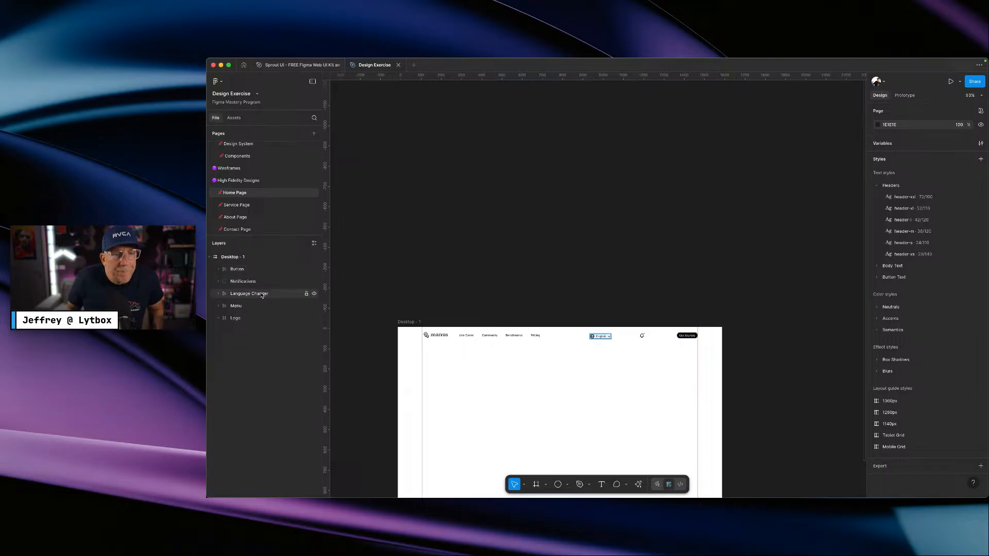
pyautogui.hotkey('ctrl', 'Right')
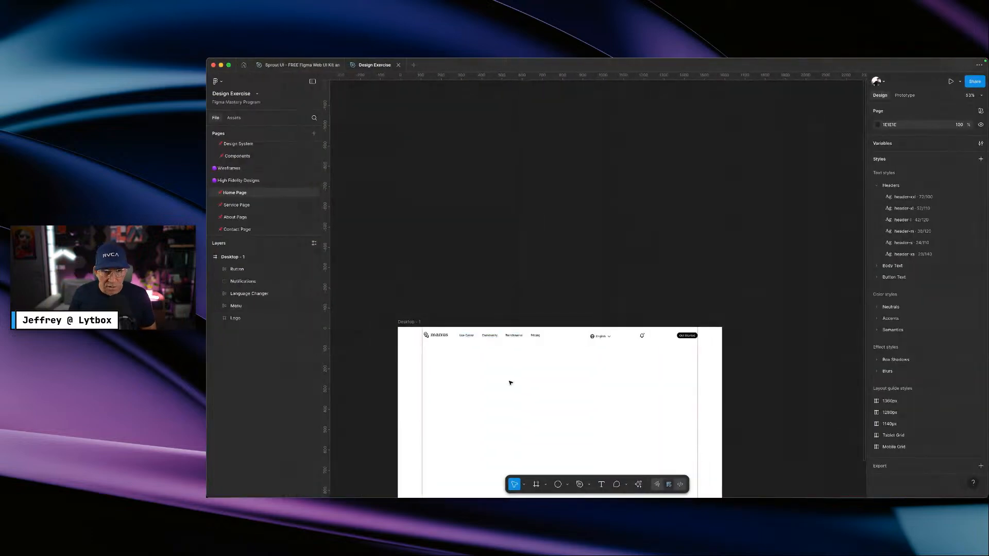
pyautogui.moveTo(561, 351); pyautogui.dragTo(430, 338)
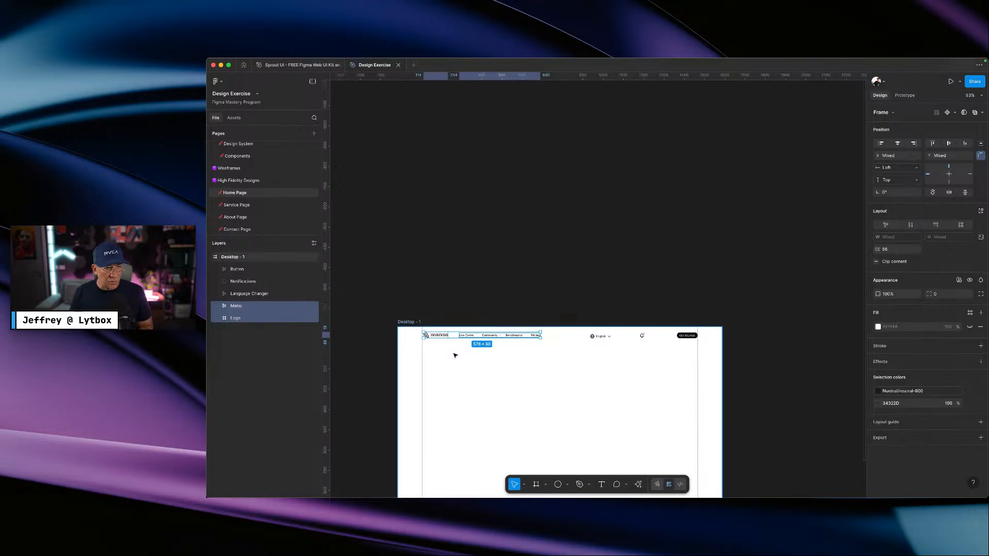
pyautogui.press('Return')
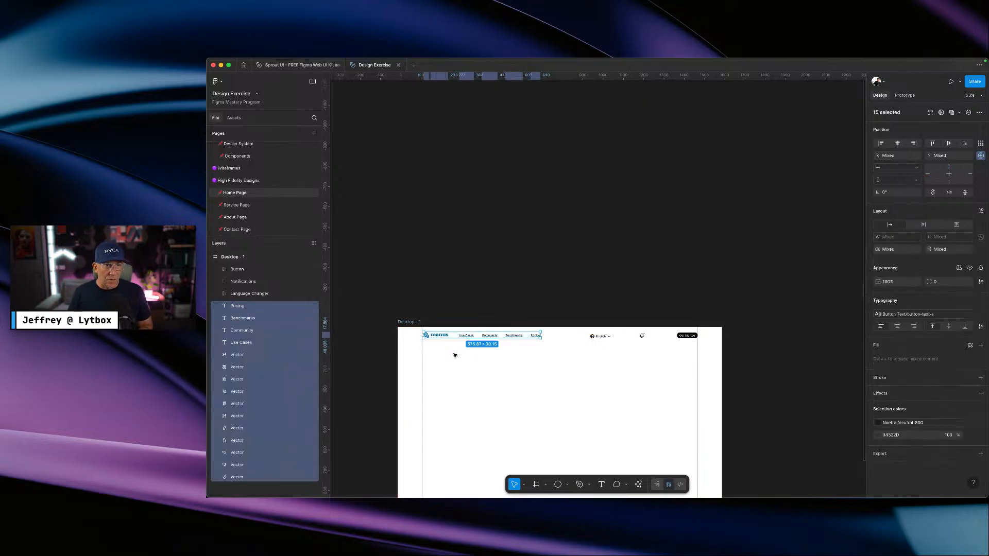
pyautogui.click(492, 366)
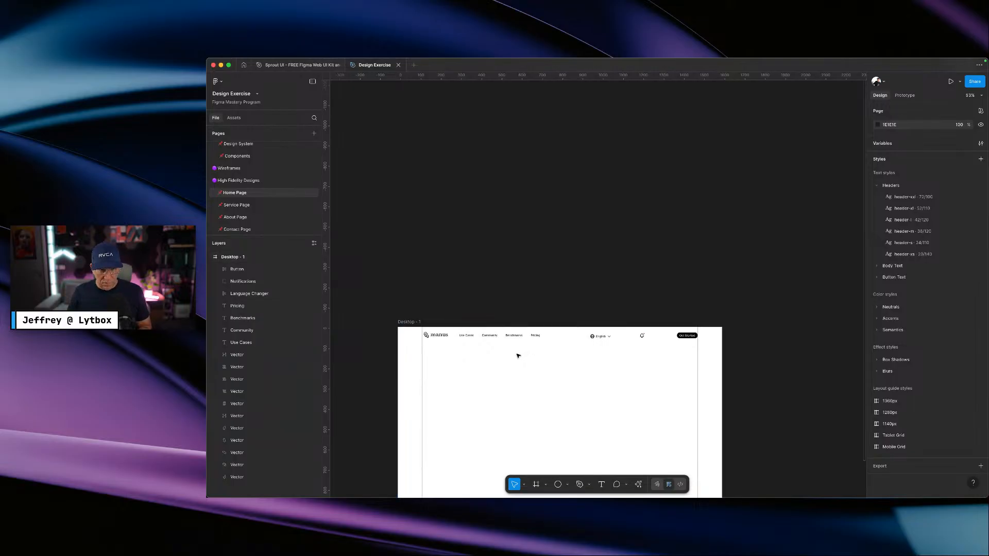
pyautogui.press('super+z')
pyautogui.press('super+z')
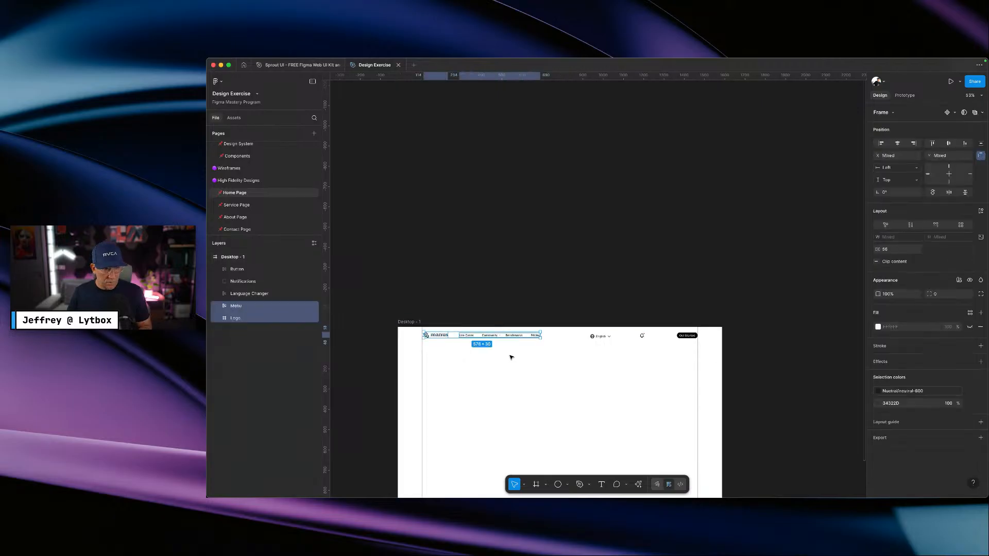
pyautogui.moveTo(525, 353); pyautogui.dragTo(436, 337)
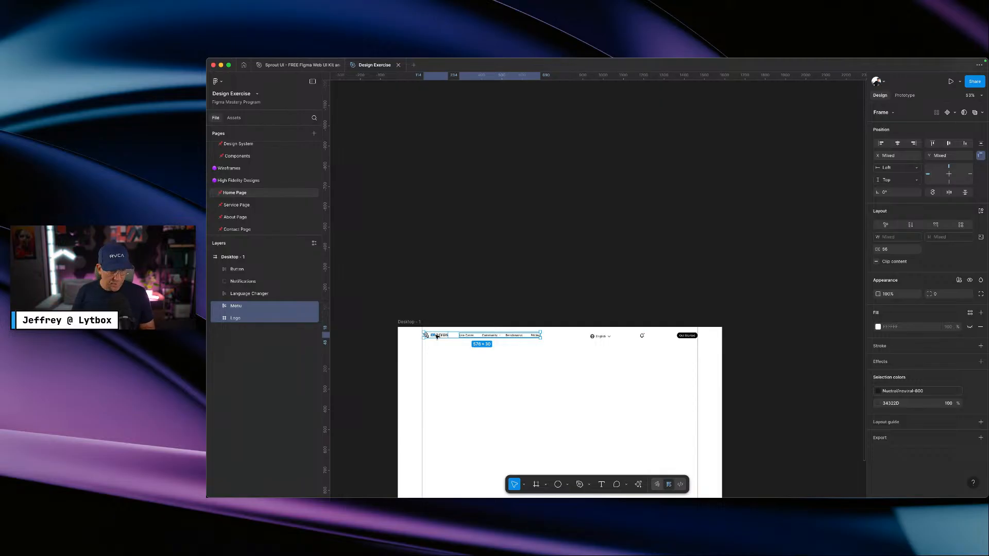
pyautogui.press('super+shift+g')
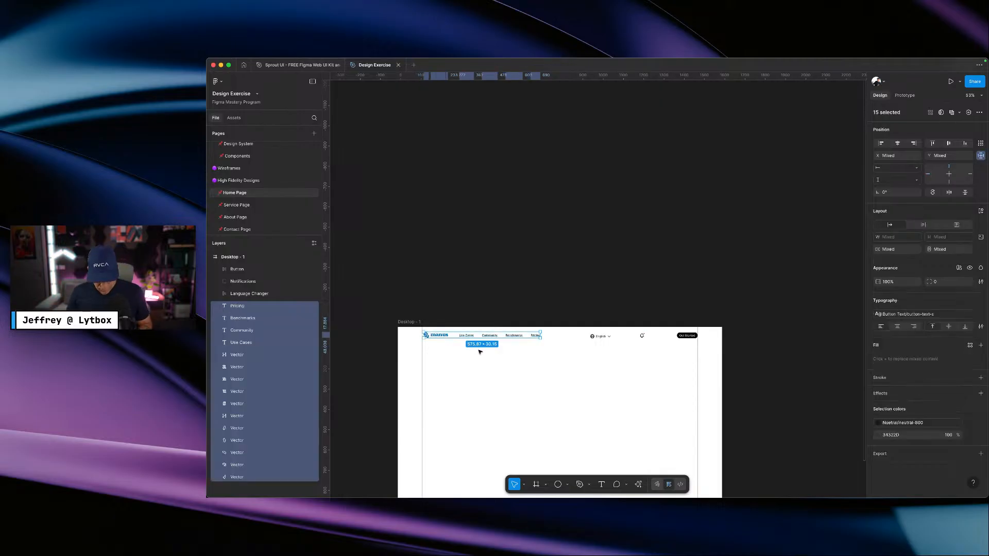
pyautogui.press('super+z')
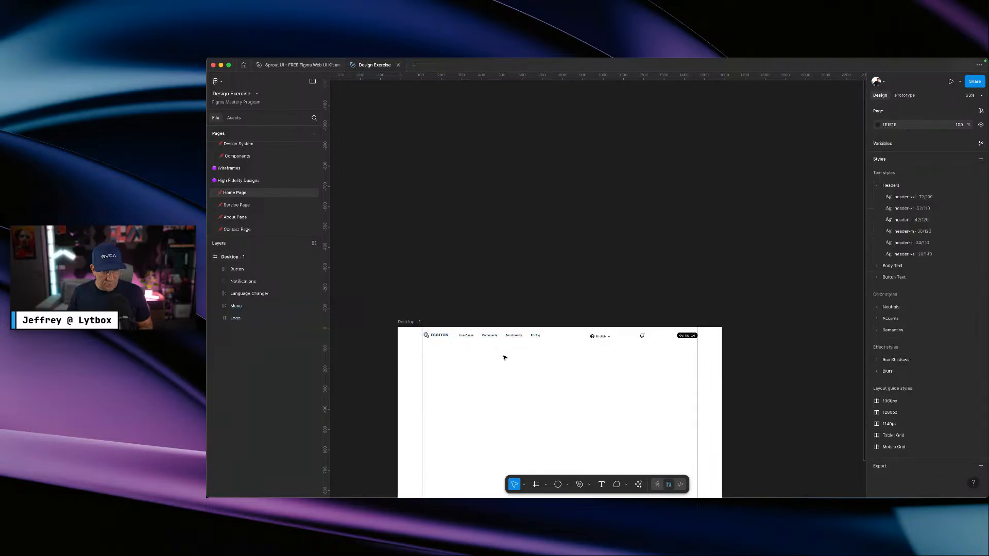
pyautogui.moveTo(500, 359); pyautogui.dragTo(432, 335)
pyautogui.rightClick(433, 339)
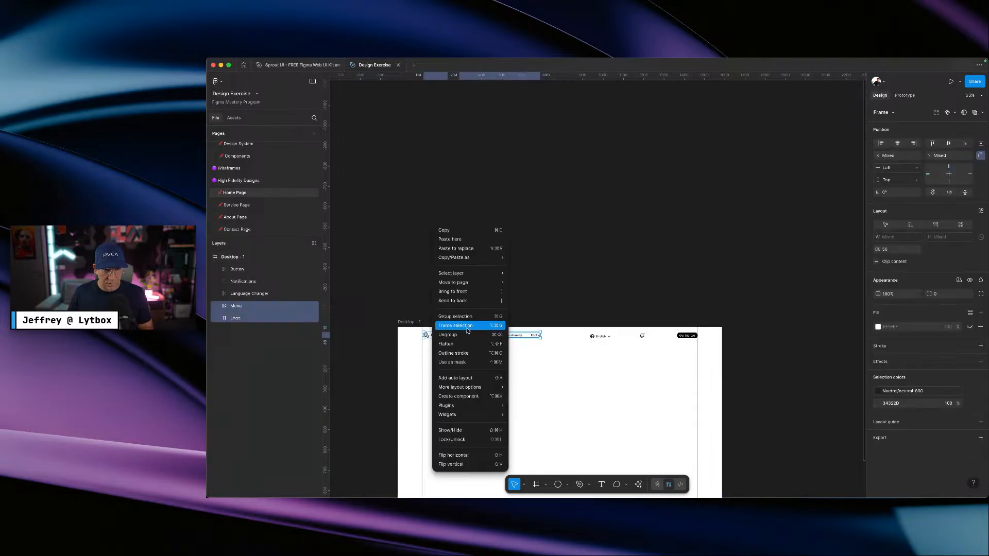
pyautogui.click(541, 377)
# - Wrap the Logo and Menu in a new frame with auto layout and name it Left Container
pyautogui.moveTo(532, 369); pyautogui.dragTo(432, 335)
pyautogui.press('super+alt+g')
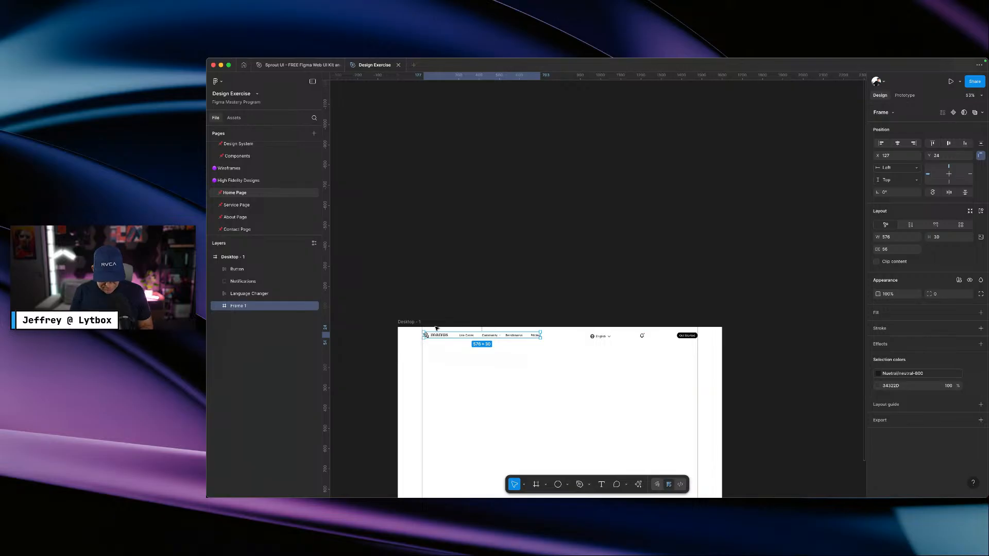
pyautogui.hotkey('shift', 'a')
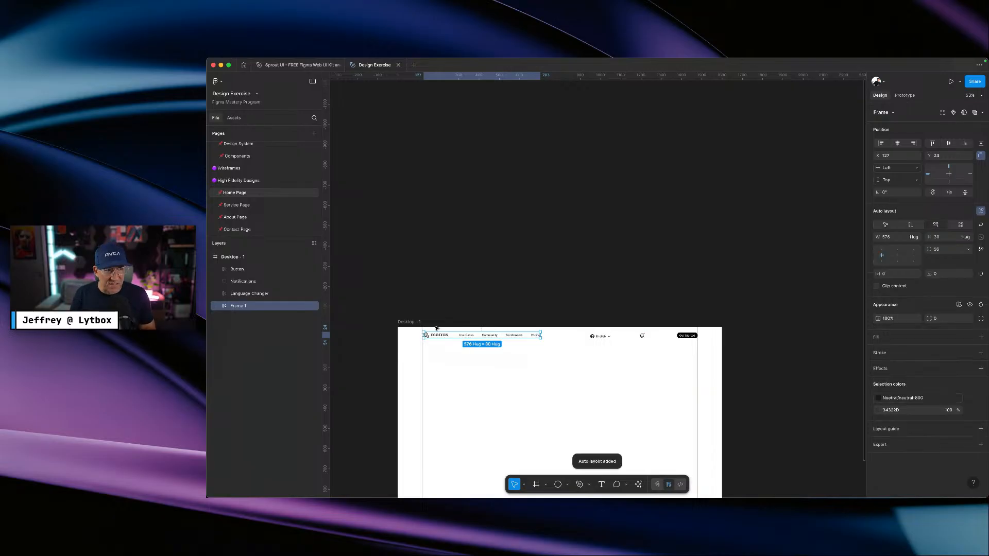
pyautogui.doubleClick(253, 307)
pyautogui.write('Lef')
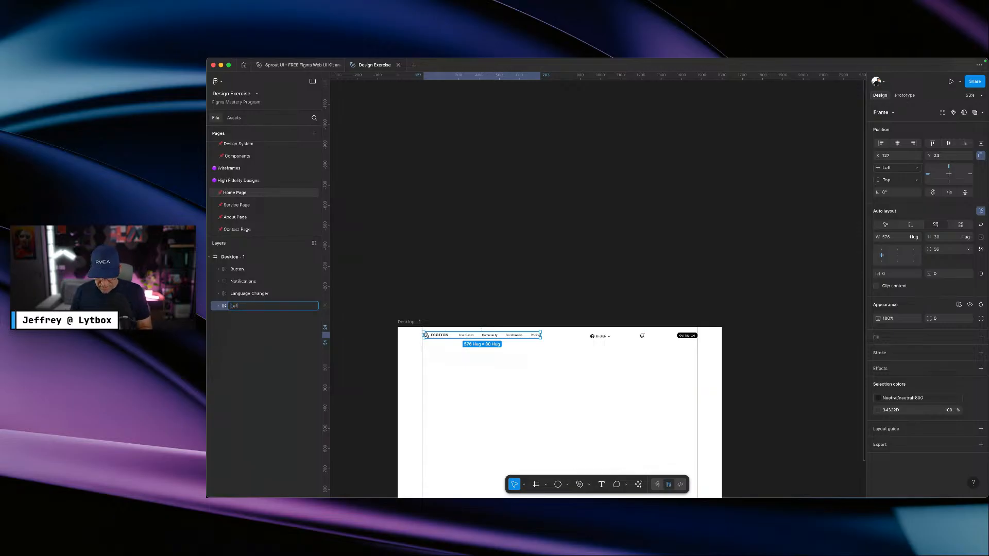
pyautogui.write('t Contain')
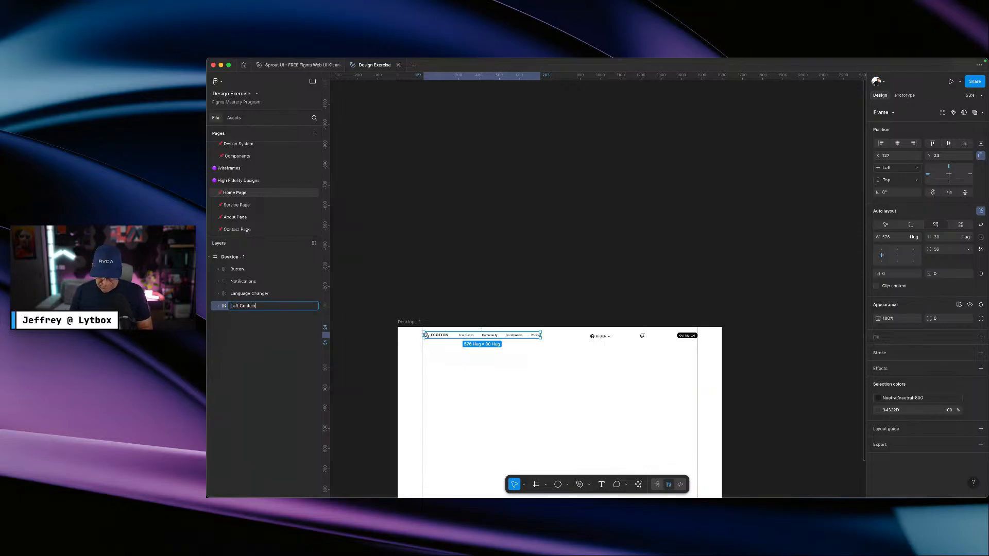
pyautogui.press('Return')
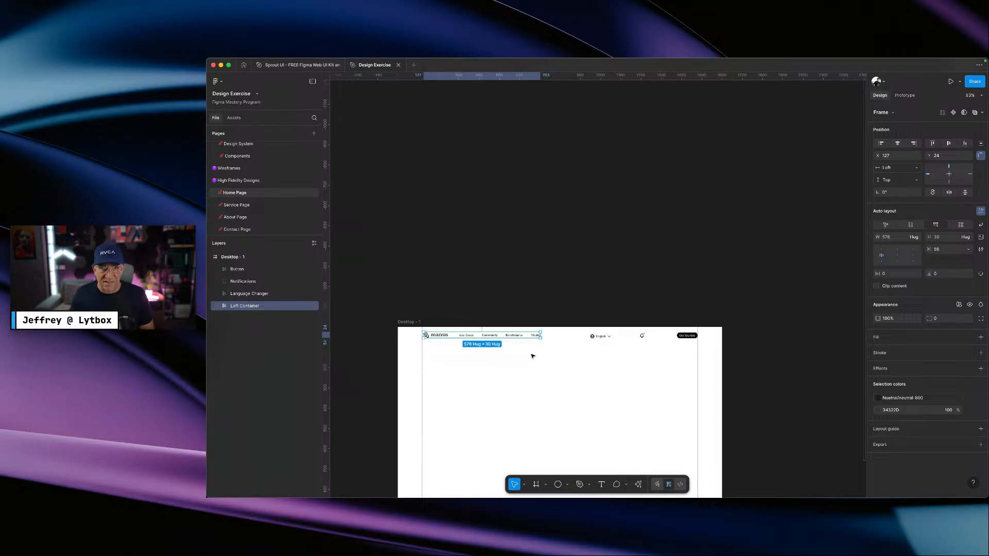
pyautogui.click(507, 358)
# - Wrap the Language Changer, Notifications and Button in a new auto layout frame and name it Right Container
pyautogui.moveTo(586, 350); pyautogui.dragTo(689, 337)
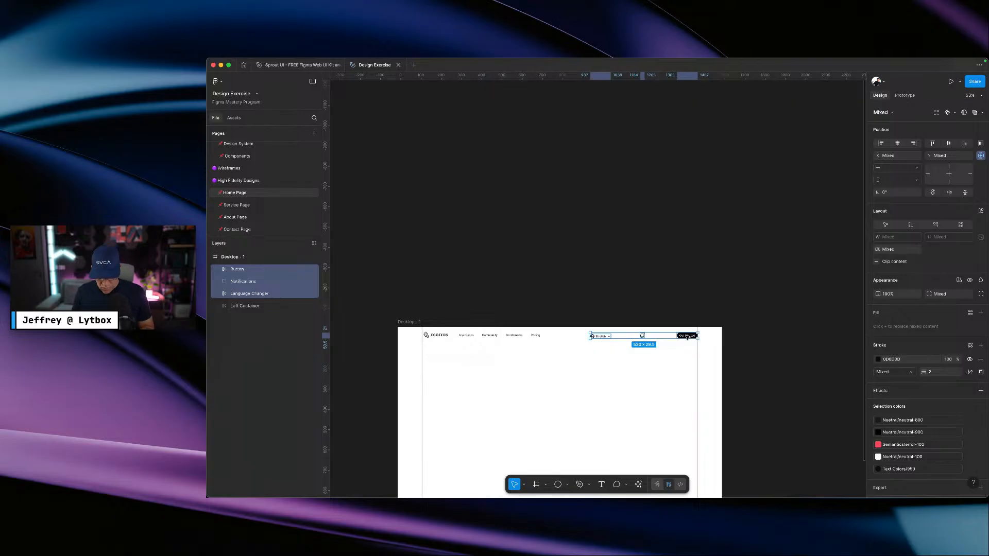
pyautogui.press('super+alt+g')
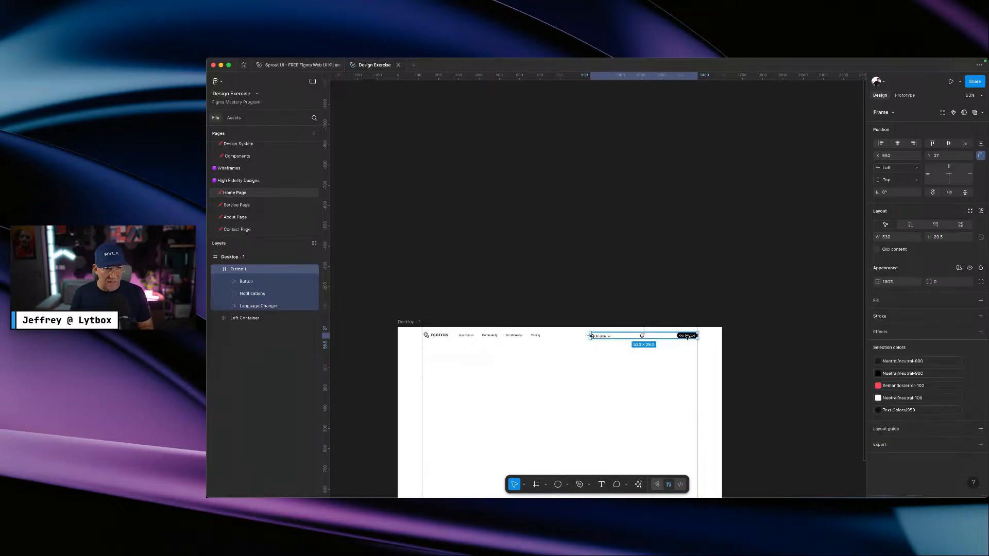
pyautogui.hotkey('shift', 'a')
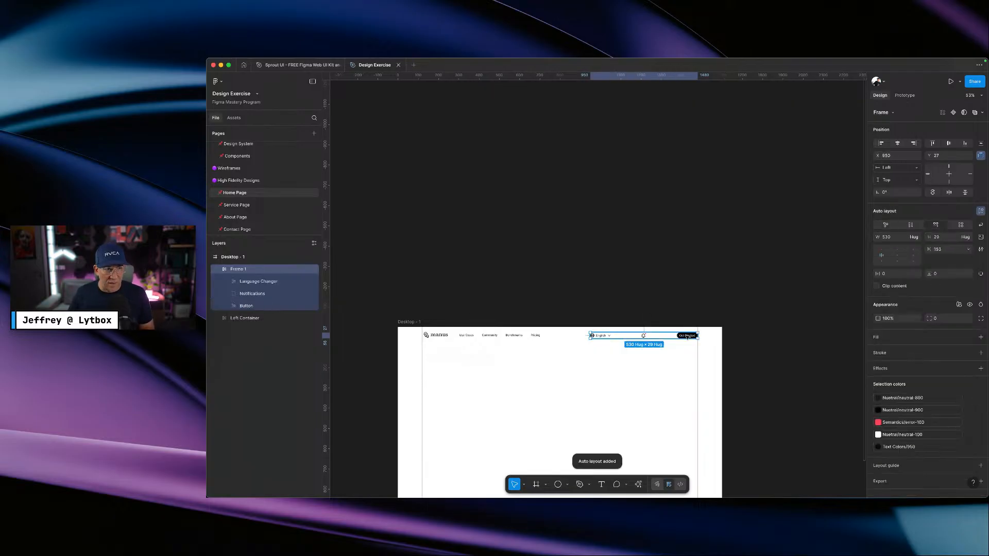
pyautogui.doubleClick(252, 269)
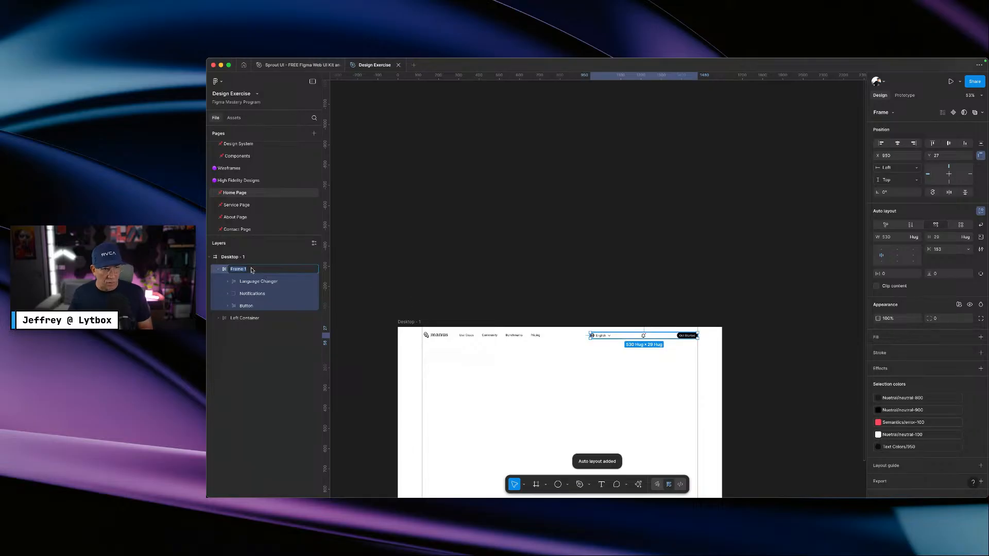
pyautogui.write('Right Container')
pyautogui.press('Return')
# - Wrap the Left Container and Right Container in a new auto layout frame and name it Header
pyautogui.moveTo(636, 357); pyautogui.dragTo(515, 337)
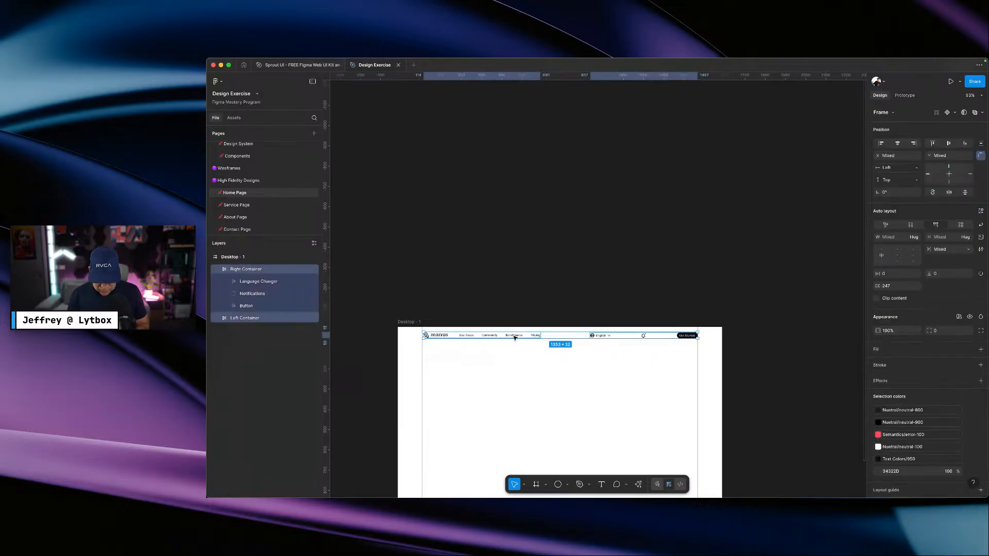
pyautogui.press('alt')
pyautogui.press('super+alt+g')
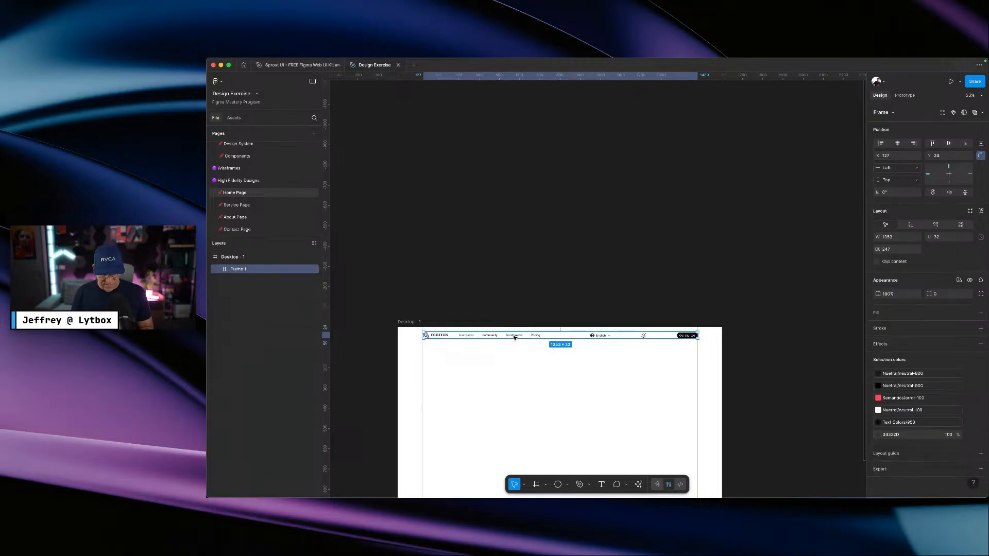
pyautogui.hotkey('shift', 'a')
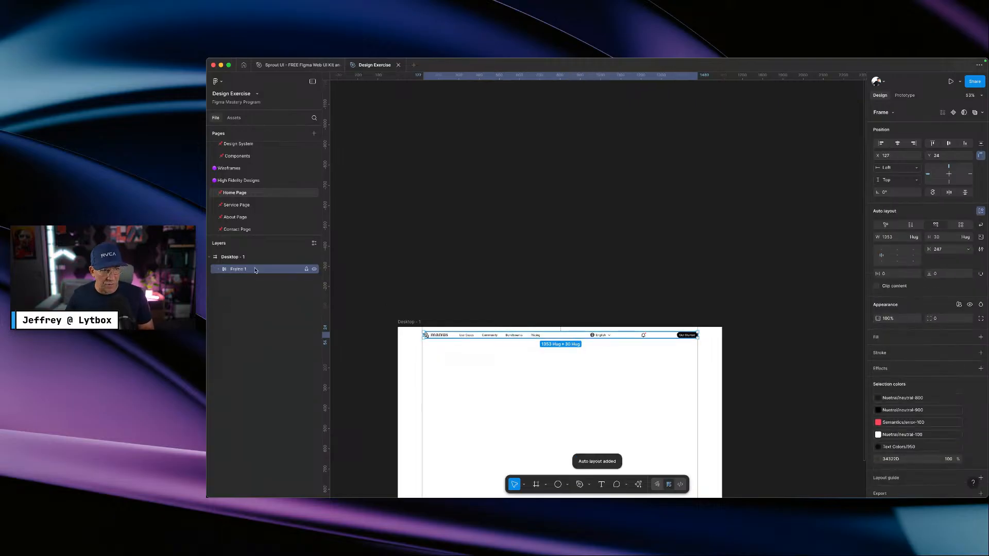
pyautogui.doubleClick(255, 270)
pyautogui.write('Header')
pyautogui.press('Return')
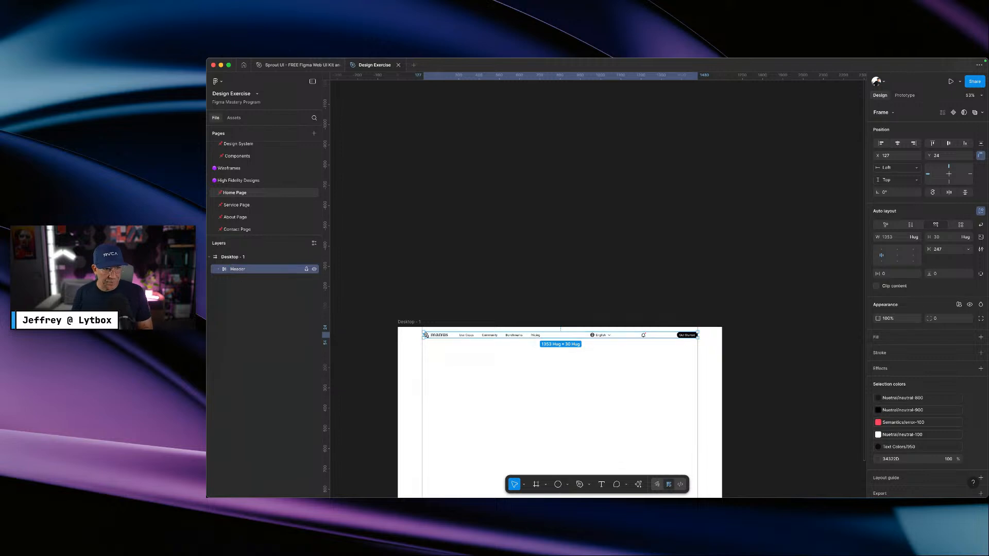
pyautogui.click(547, 379)
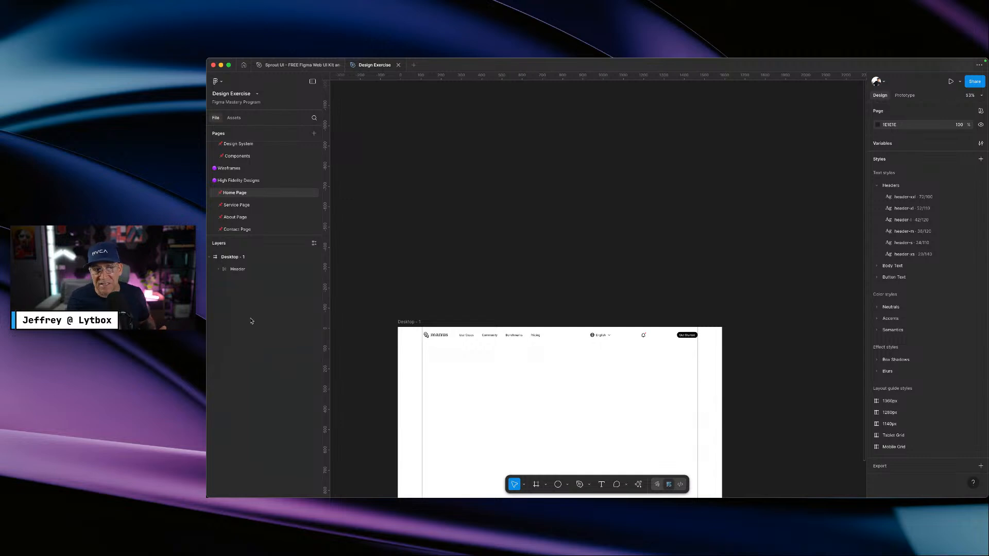
# - Apply the gap-l variable to the Left Container's horizontal gap inside the Header
pyautogui.click(223, 270)
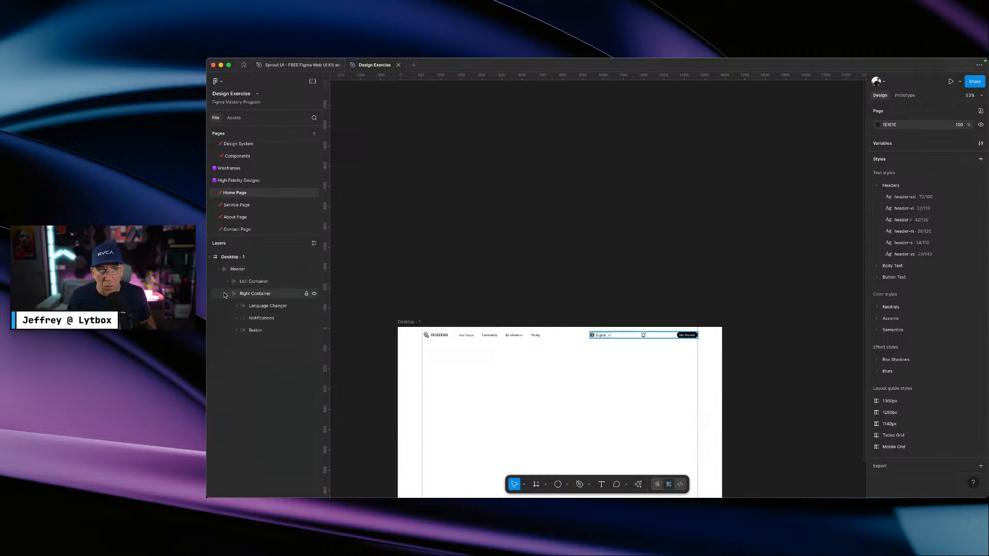
pyautogui.click(225, 294)
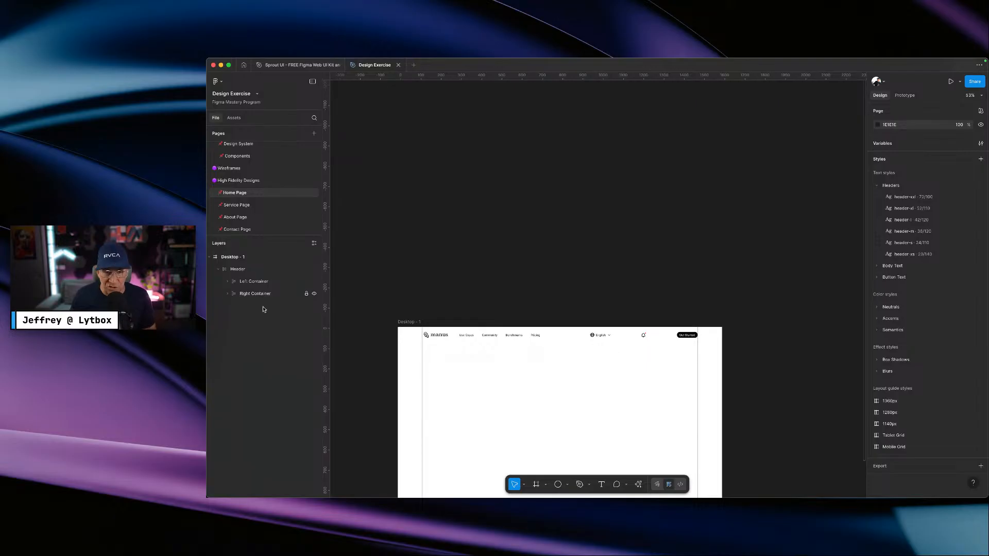
pyautogui.doubleClick(507, 335)
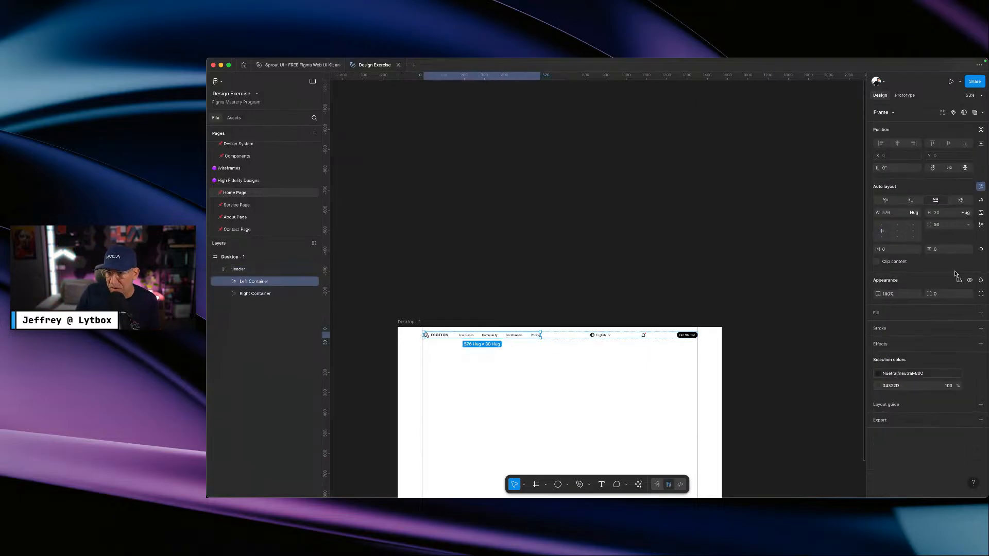
pyautogui.click(969, 225)
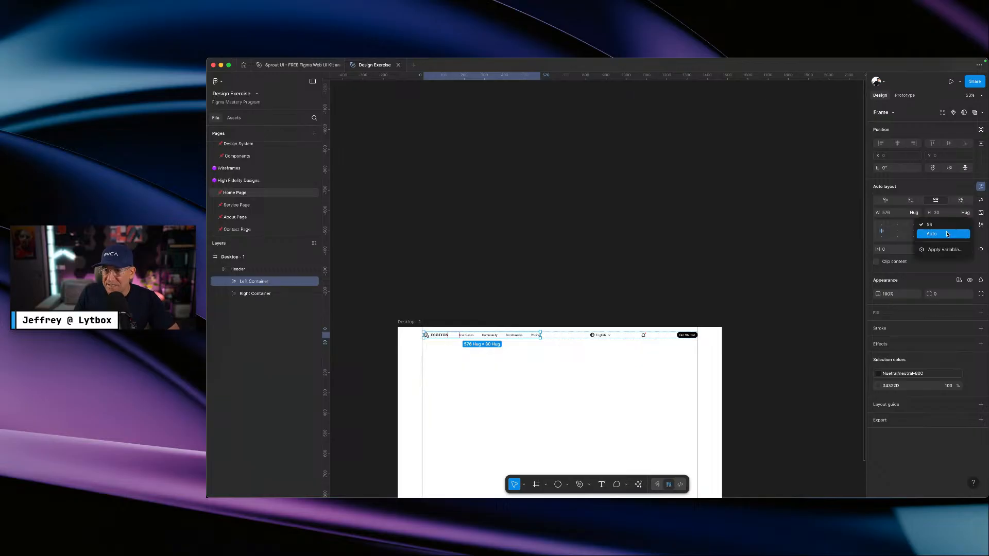
pyautogui.click(945, 249)
pyautogui.write('gap')
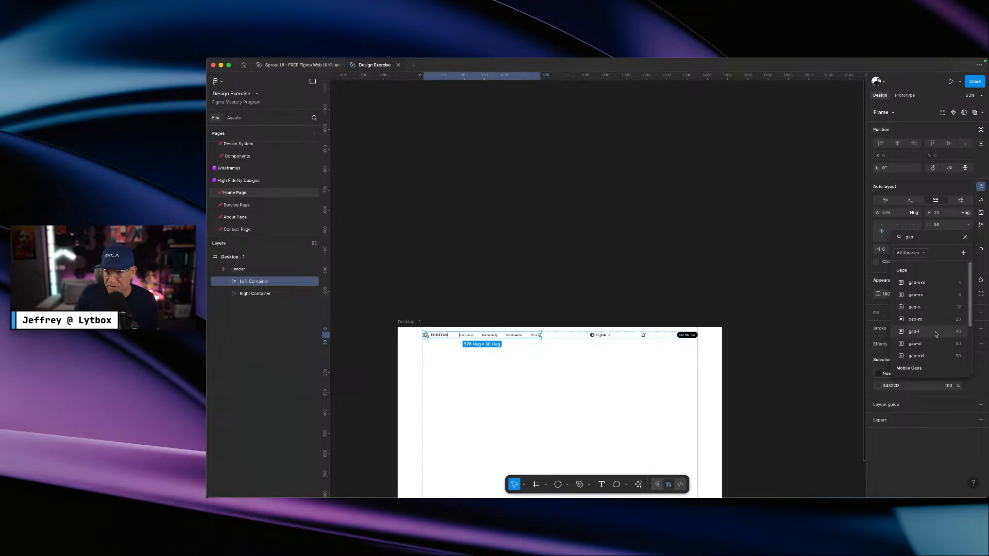
pyautogui.click(936, 335)
pyautogui.click(529, 353)
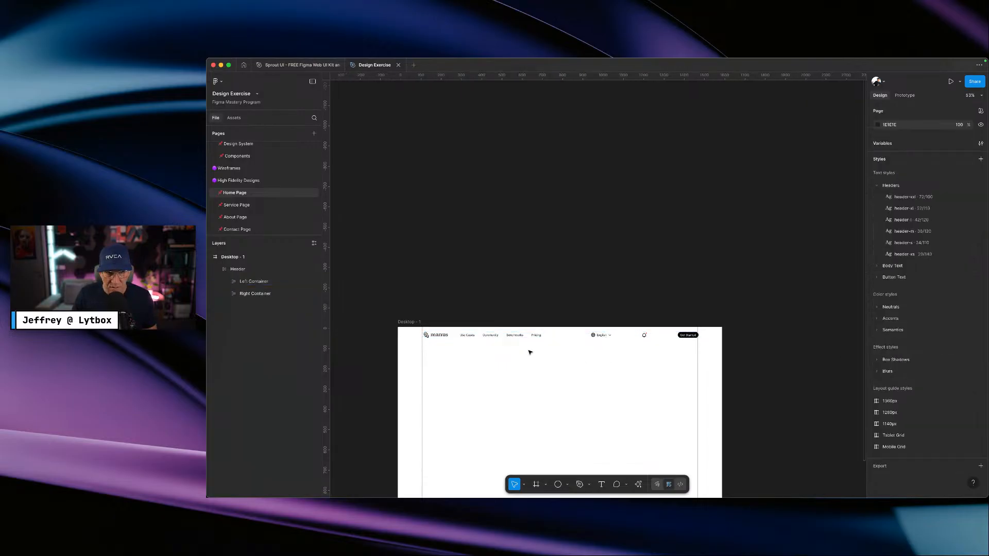
# - Select the Right Container, switch to the Manus website and inspect the gap of its language, notifications and Get Started group
pyautogui.doubleClick(597, 336)
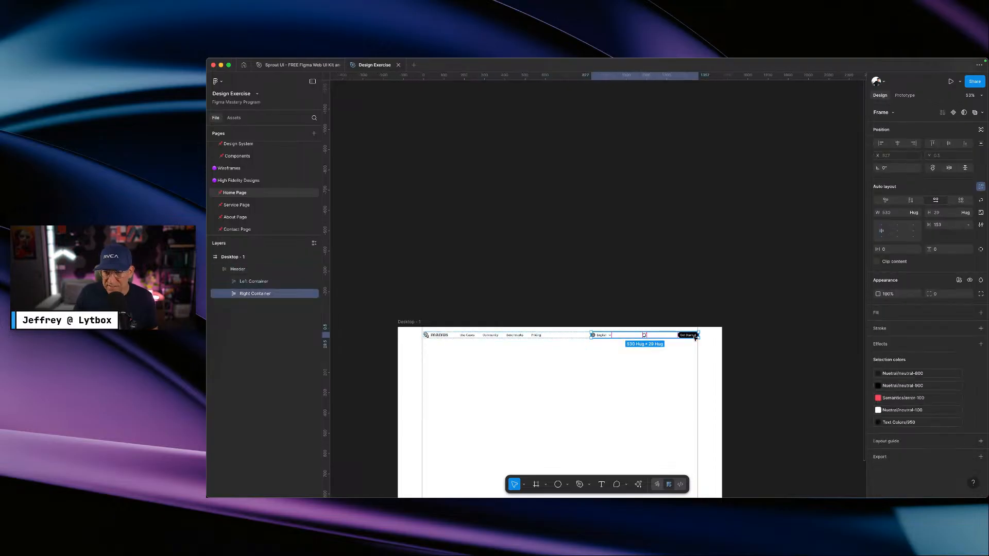
pyautogui.click(968, 225)
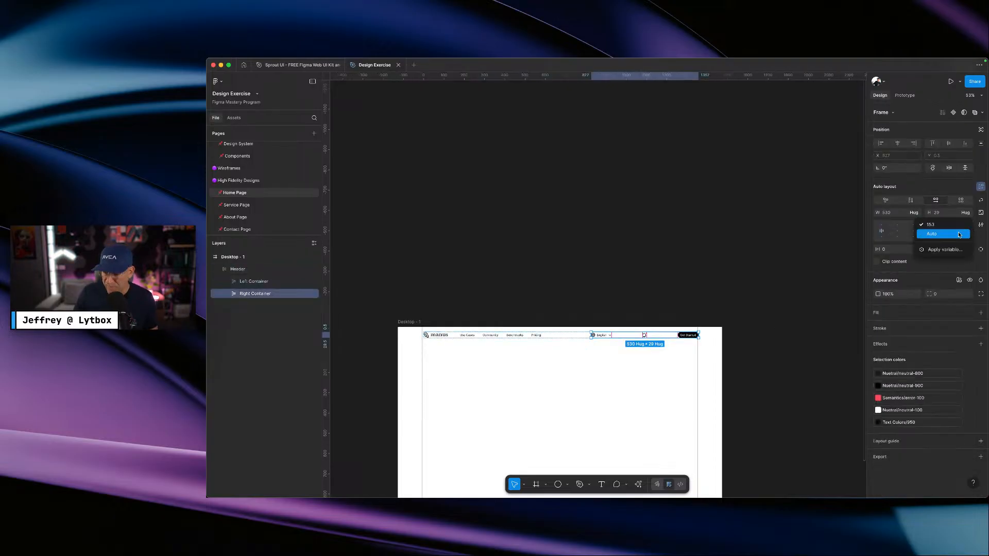
pyautogui.hotkey('ctrl', 'Right')
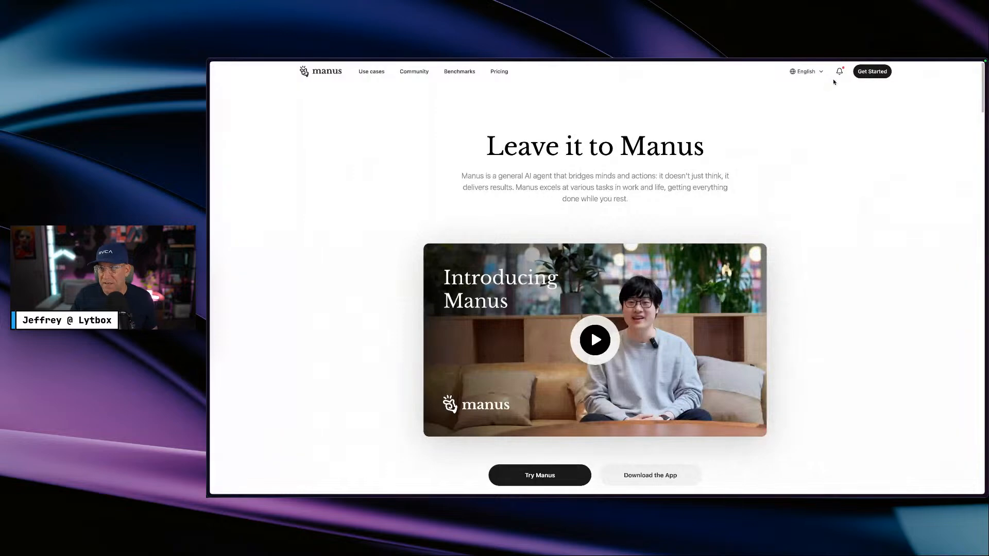
pyautogui.rightClick(860, 71)
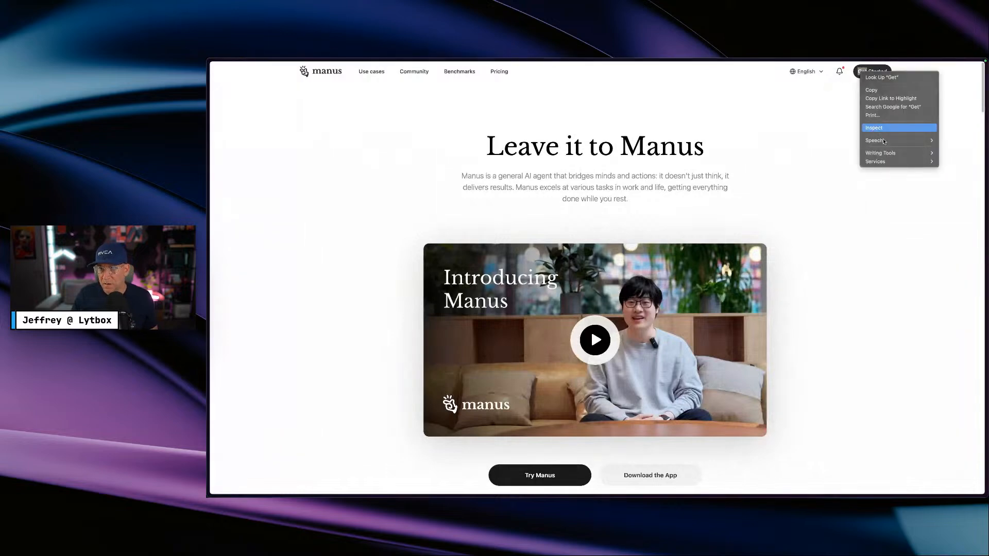
pyautogui.click(878, 132)
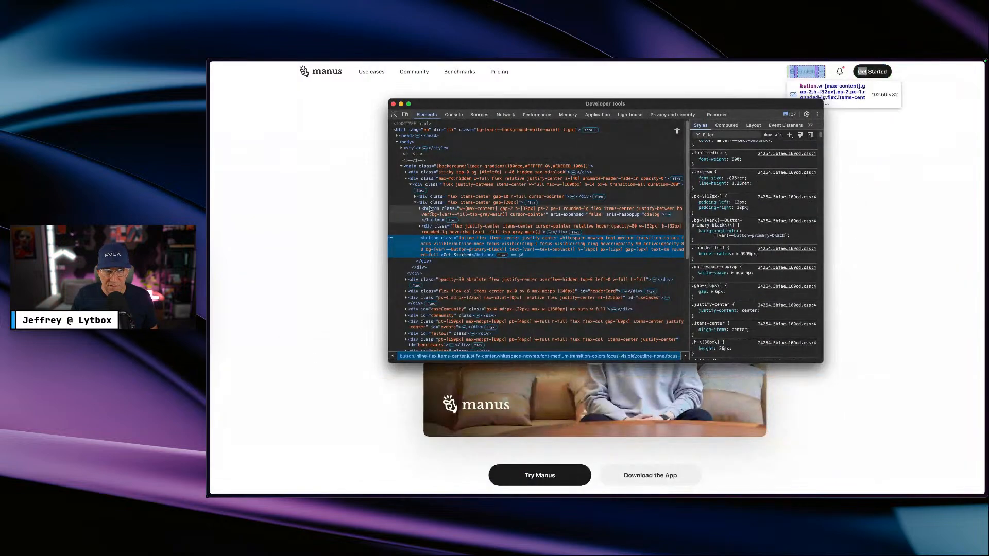
pyautogui.click(426, 203)
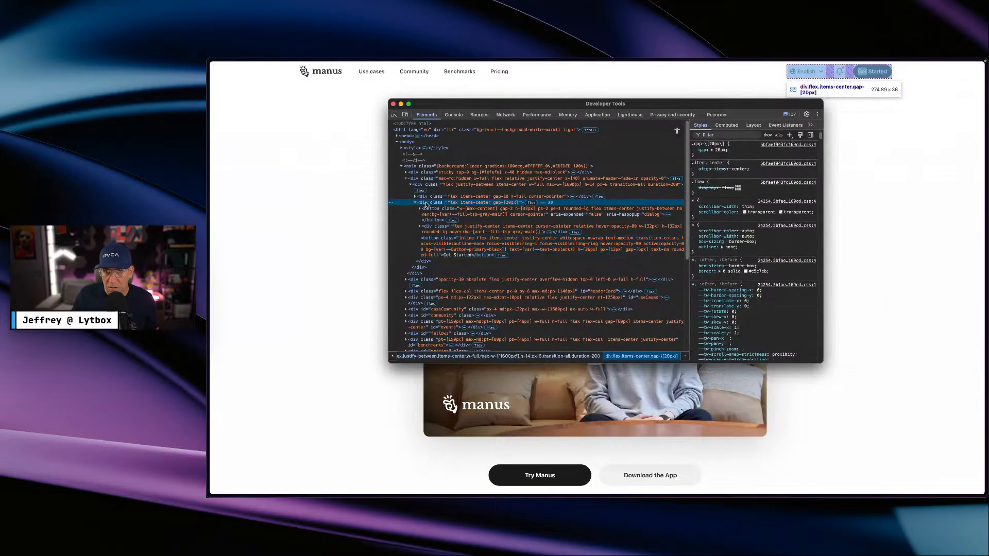
pyautogui.scroll(3, 719, 178)
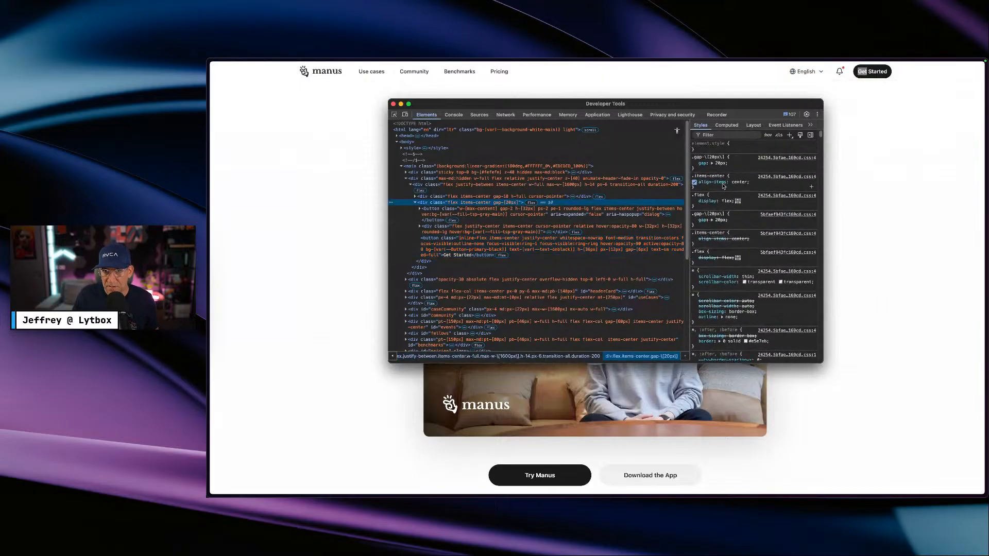
# - Switch back to Figma and apply the gap-m variable to the Right Container's horizontal gap
pyautogui.hotkey('ctrl', 'Left')
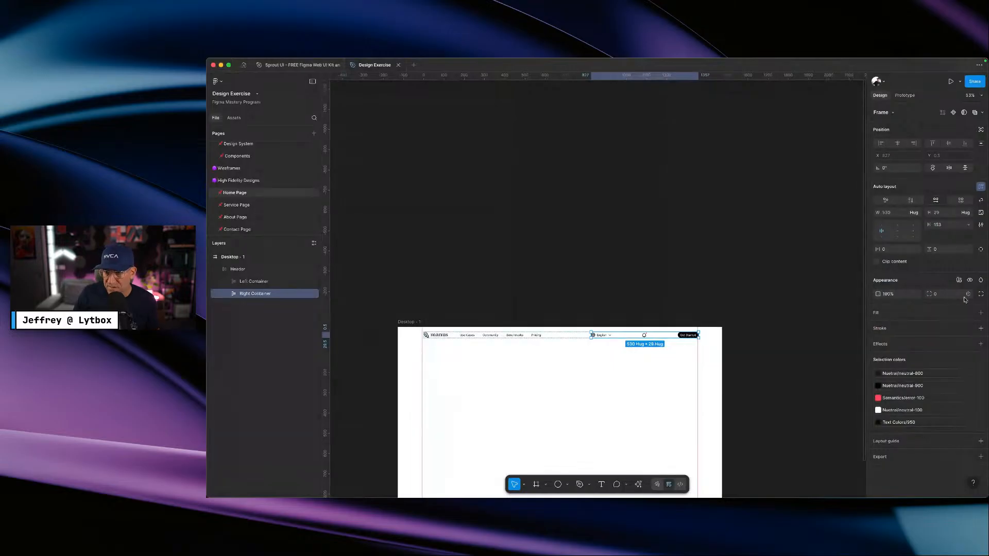
pyautogui.click(968, 225)
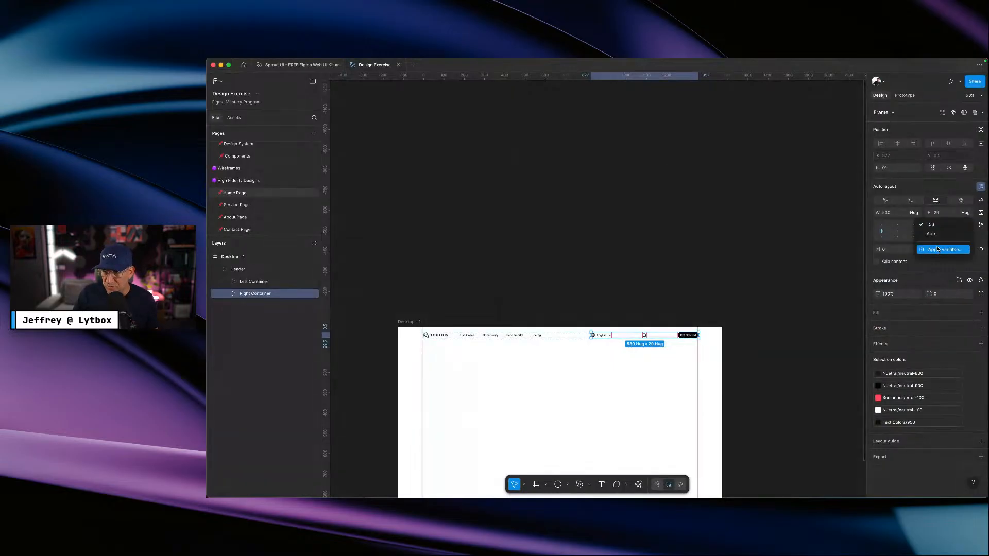
pyautogui.click(938, 249)
pyautogui.write('gap')
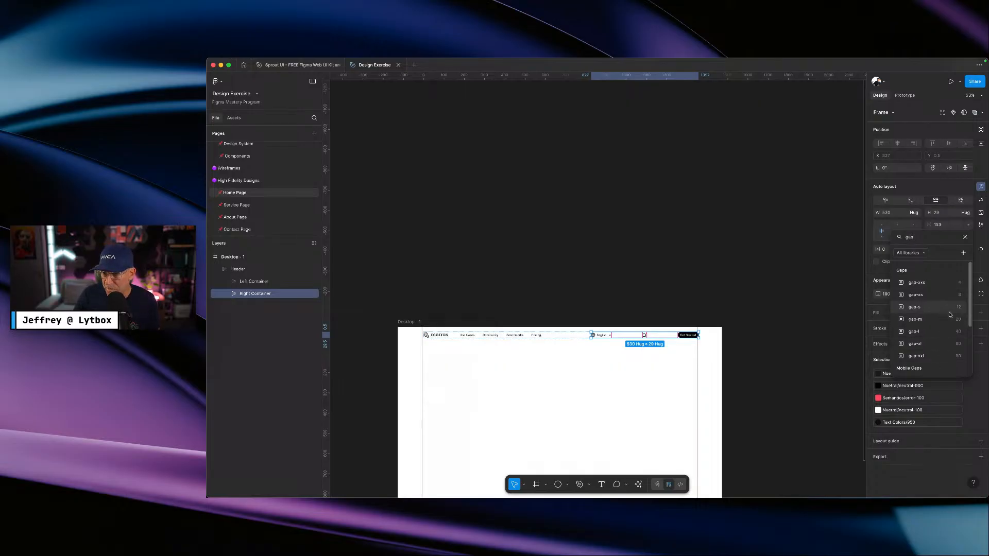
pyautogui.click(942, 320)
pyautogui.click(604, 350)
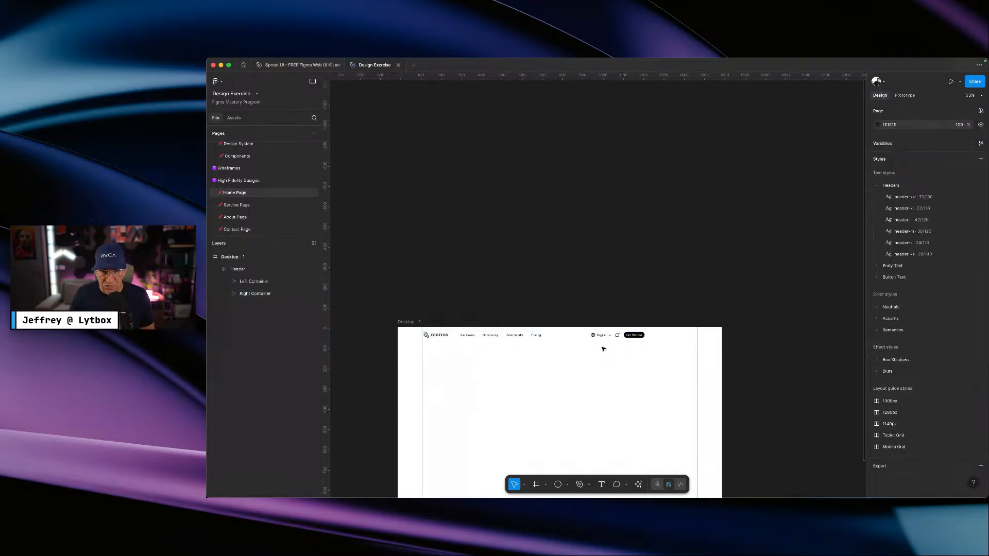
# - Widen the Header frame rightward to about 1294 px
pyautogui.click(601, 340)
pyautogui.scroll(2, 601, 339)
pyautogui.scroll(3, 601, 339)
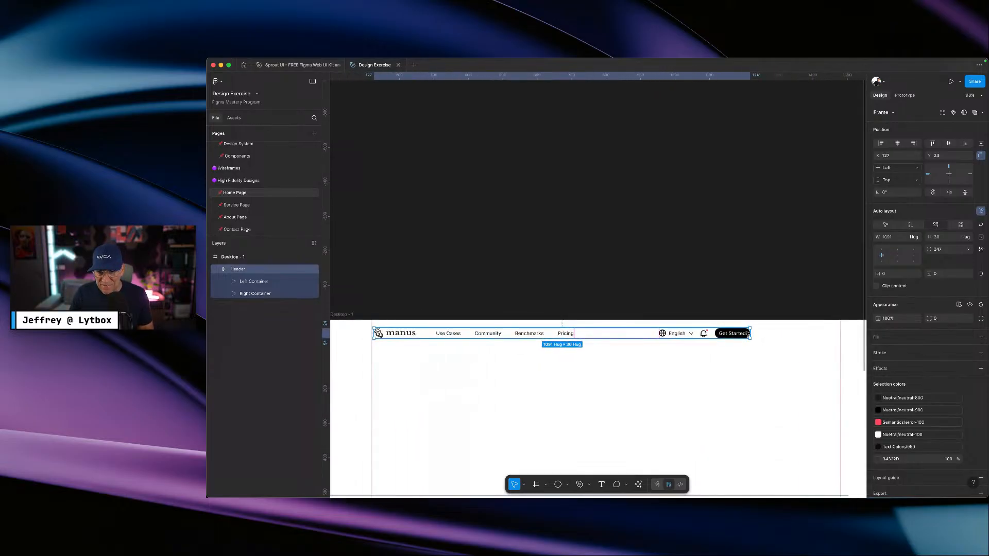
pyautogui.moveTo(750, 333); pyautogui.dragTo(826, 334)
pyautogui.hscroll(4, 693, 340)
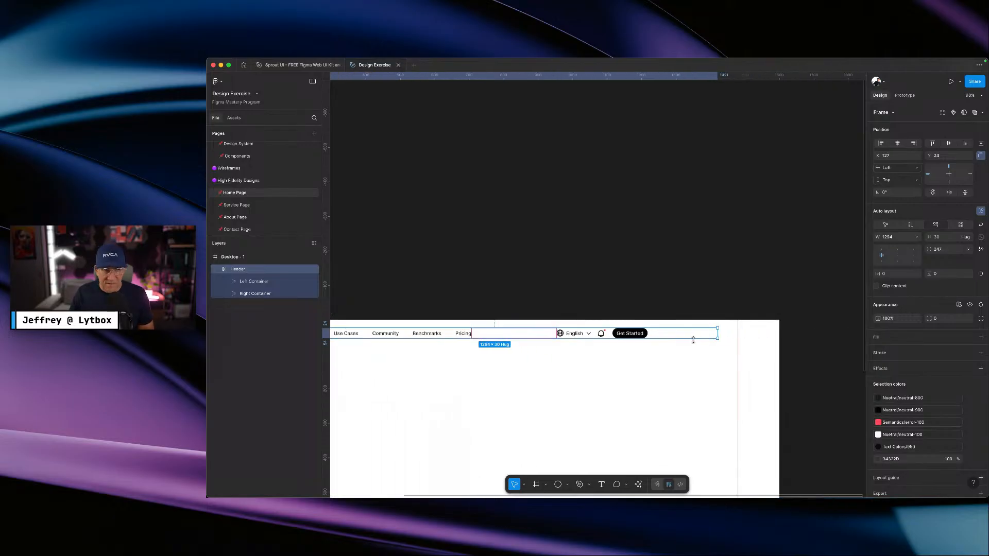
# - Rename the Header frame as Section - Header
pyautogui.doubleClick(241, 270)
pyautogui.click(232, 271)
pyautogui.write('Section -')
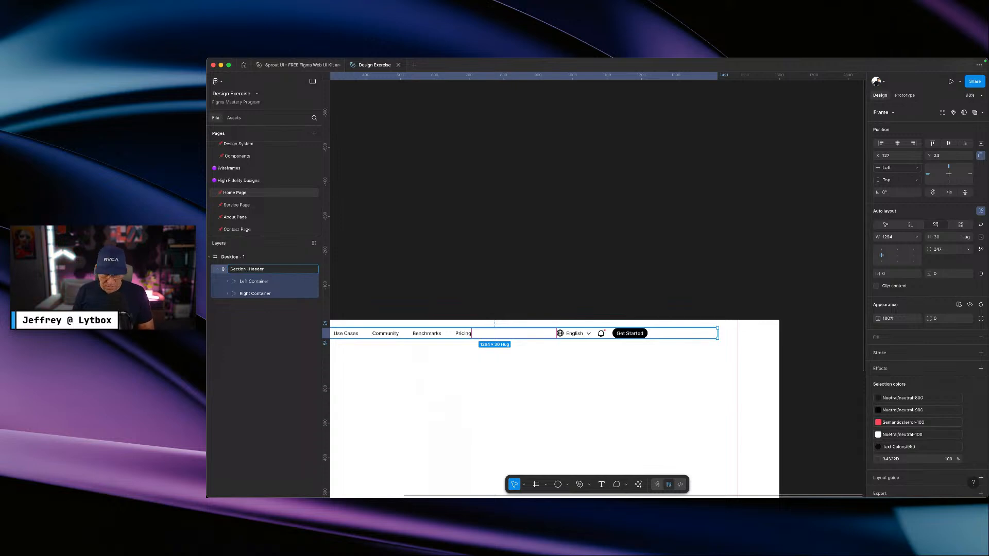
pyautogui.press('Return')
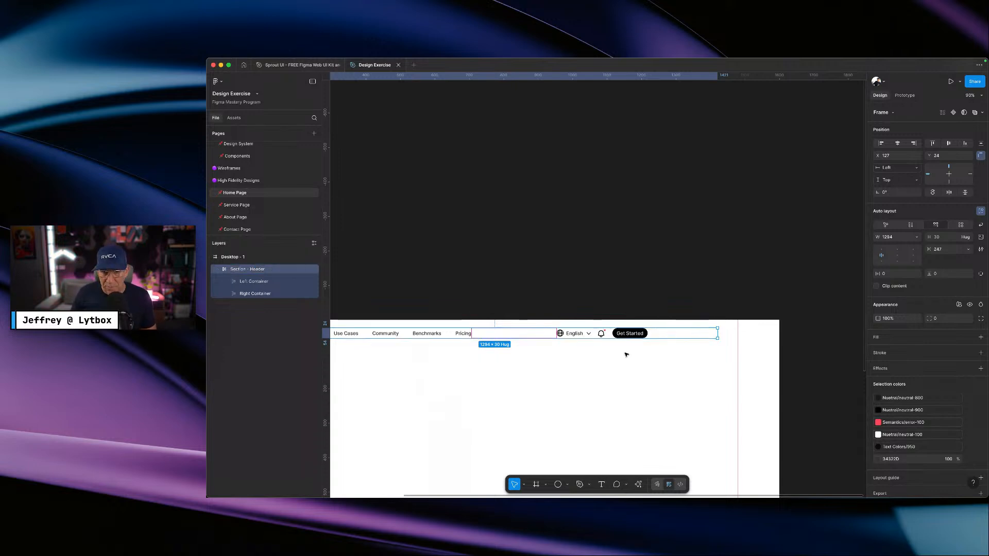
# - Stretch the Section - Header frame to both edges of the Desktop - 1 frame, 1600 px wide
pyautogui.click(700, 368)
pyautogui.click(649, 338)
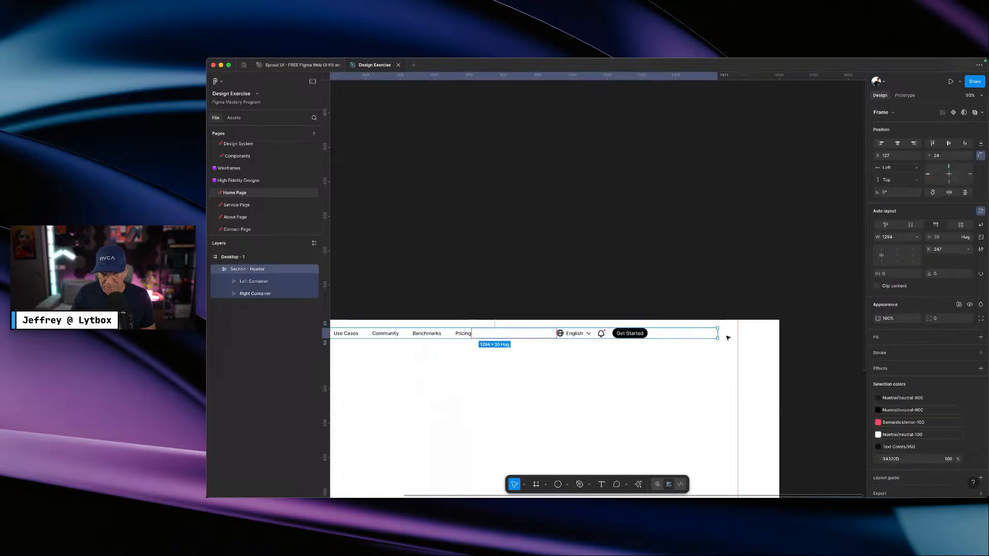
pyautogui.moveTo(720, 335); pyautogui.dragTo(770, 335)
pyautogui.hscroll(-5, 678, 340)
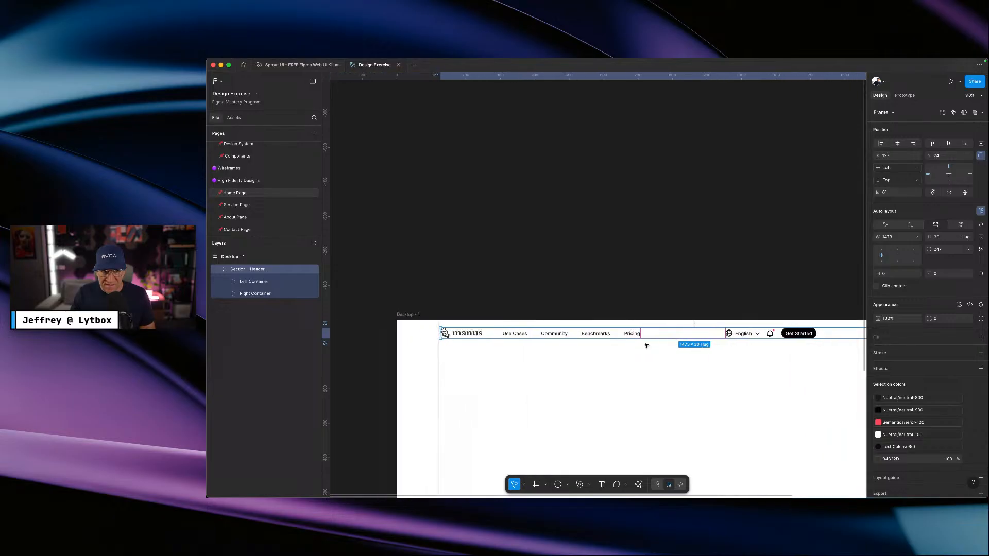
pyautogui.moveTo(440, 334); pyautogui.dragTo(397, 335)
pyautogui.click(631, 355)
pyautogui.scroll(-1, 683, 371)
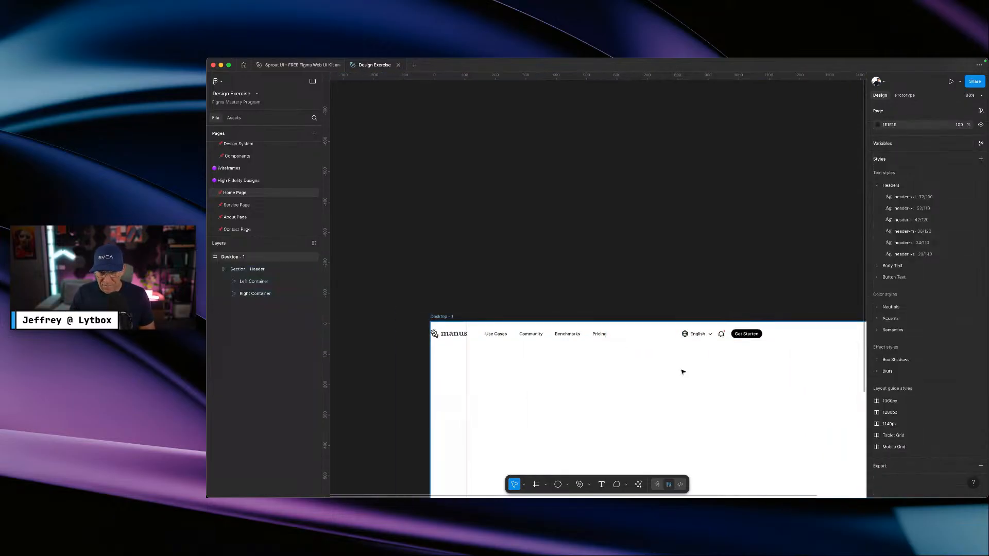
pyautogui.hscroll(3, 694, 358)
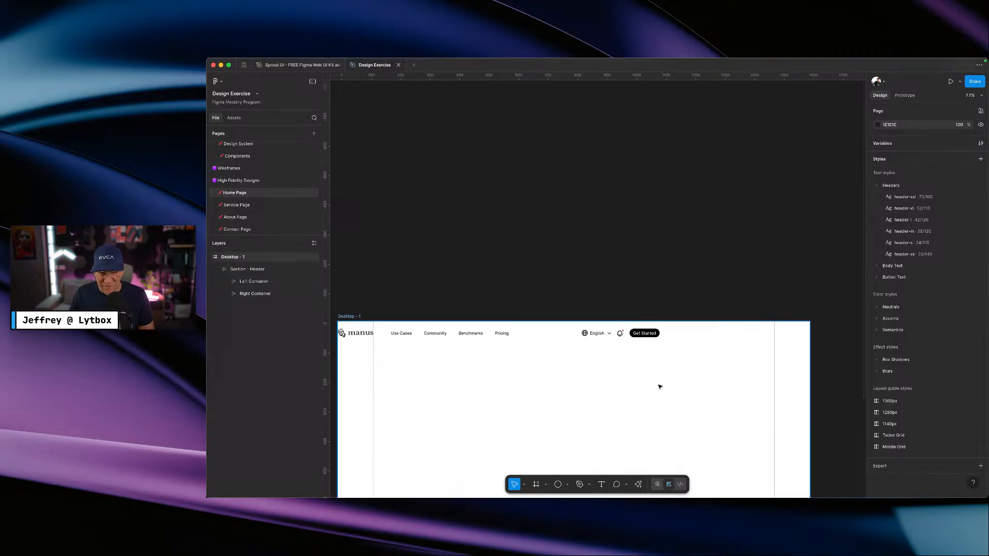
pyautogui.moveTo(655, 382); pyautogui.dragTo(702, 298)
pyautogui.scroll(2, 702, 297)
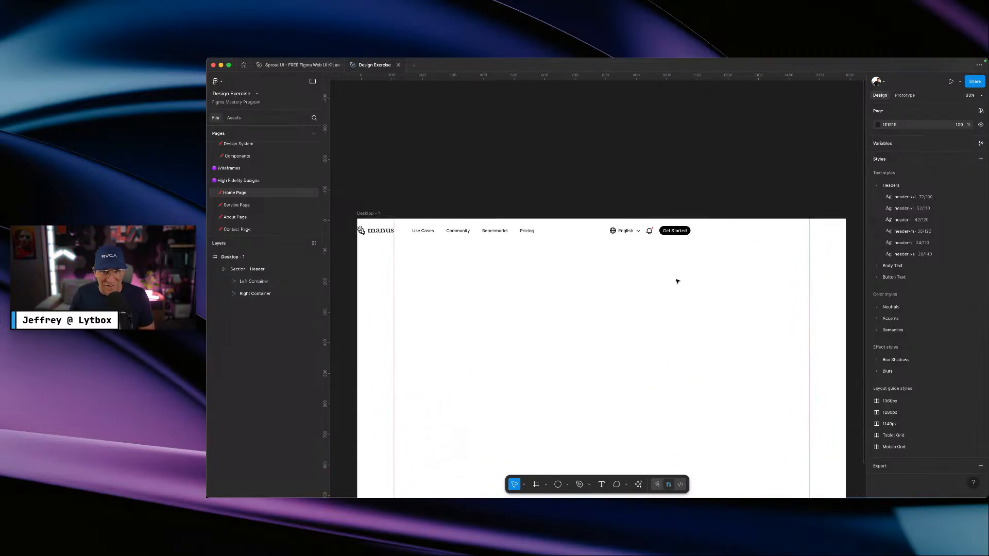
# - Try centre and left alignment on the Section - Header frame, and set its horizontal gap to Auto
pyautogui.moveTo(539, 235); pyautogui.dragTo(550, 228)
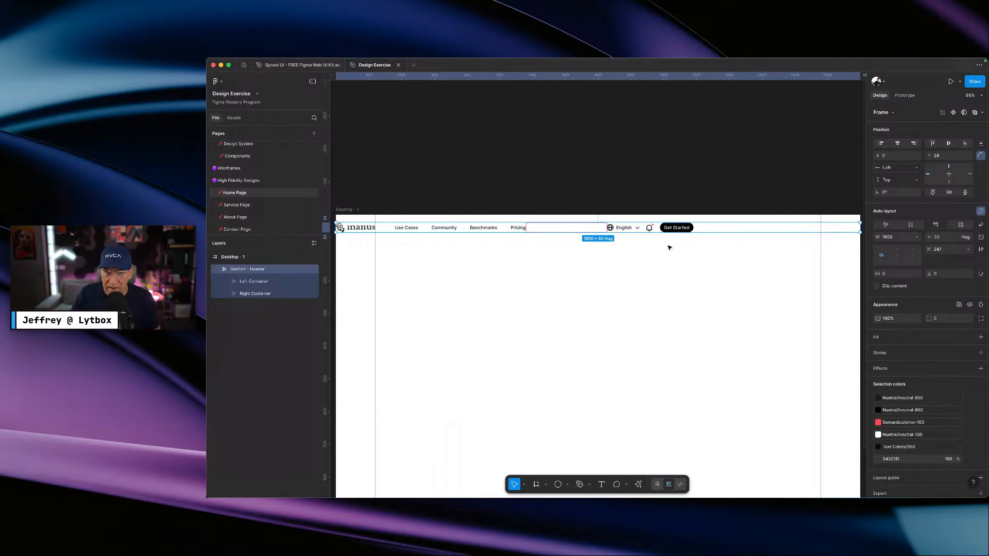
pyautogui.click(897, 256)
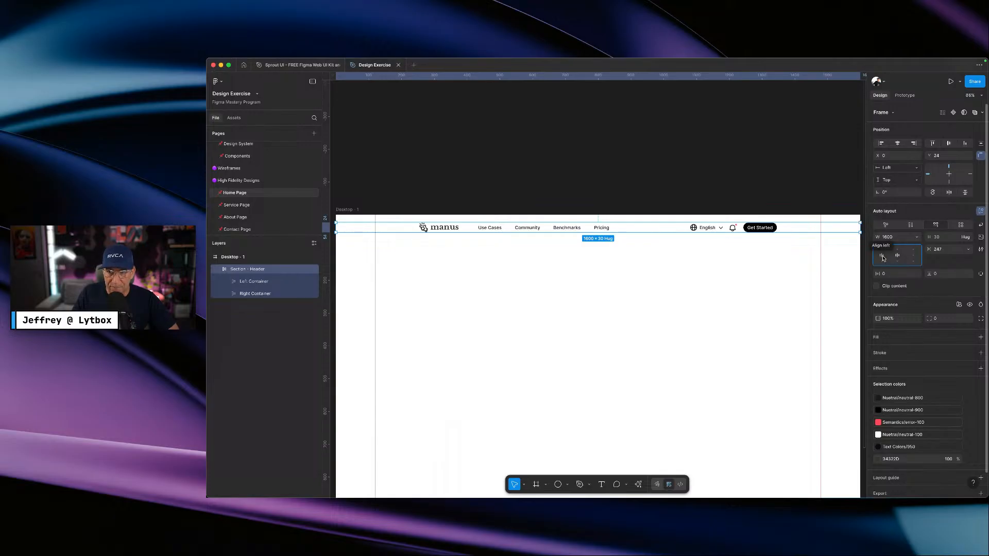
pyautogui.click(882, 257)
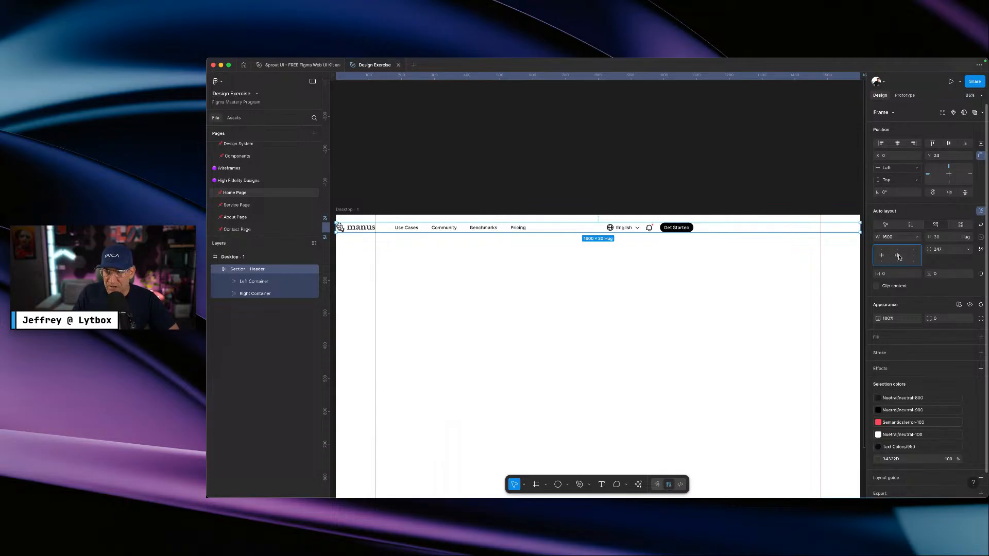
pyautogui.click(968, 250)
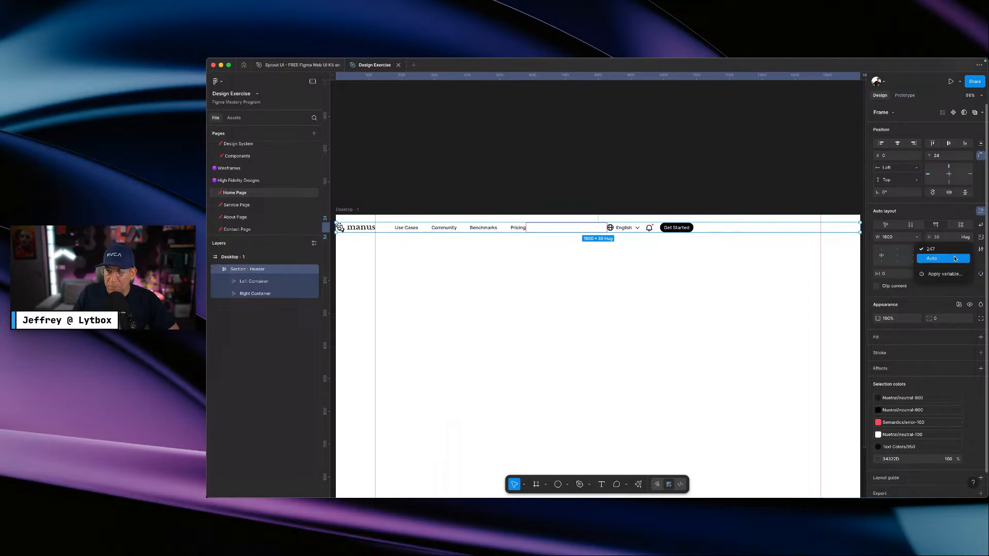
pyautogui.click(946, 259)
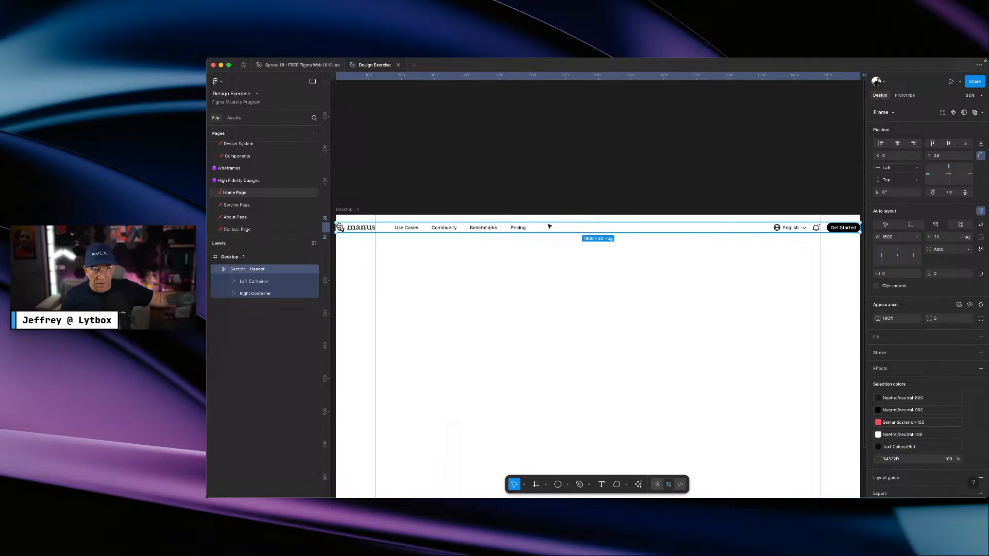
# - Examine the extents of the Left Container and Right Container within the Section - Header frame
pyautogui.click(443, 228)
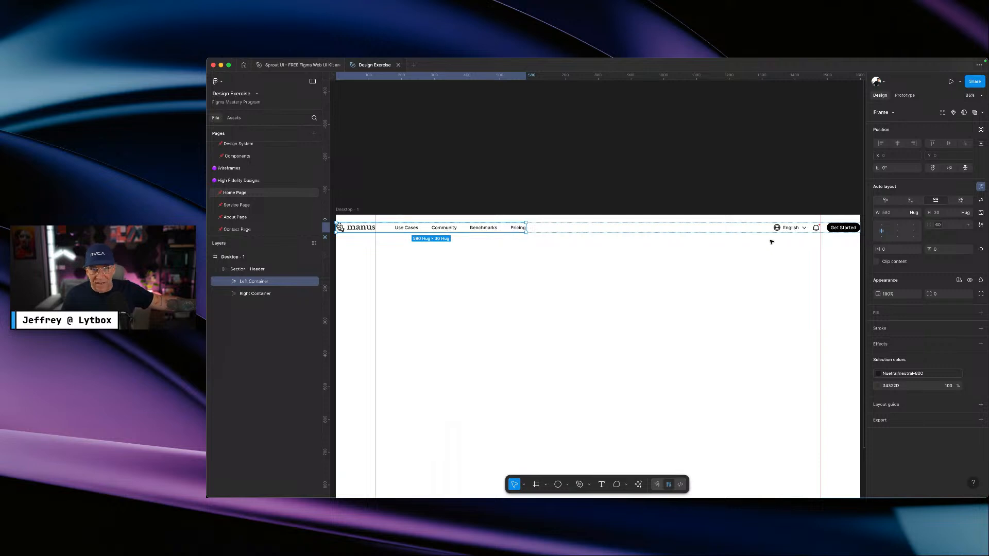
pyautogui.click(782, 228)
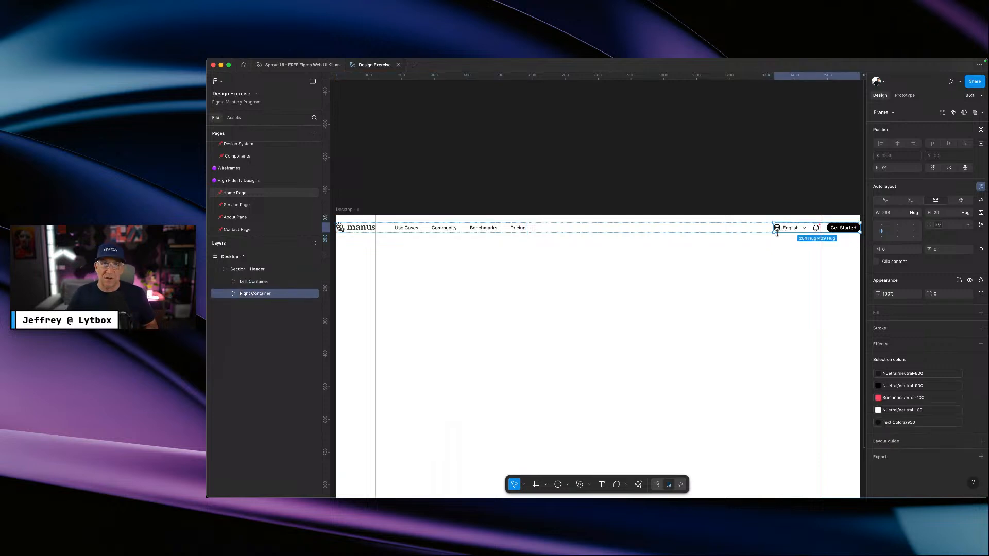
pyautogui.click(731, 276)
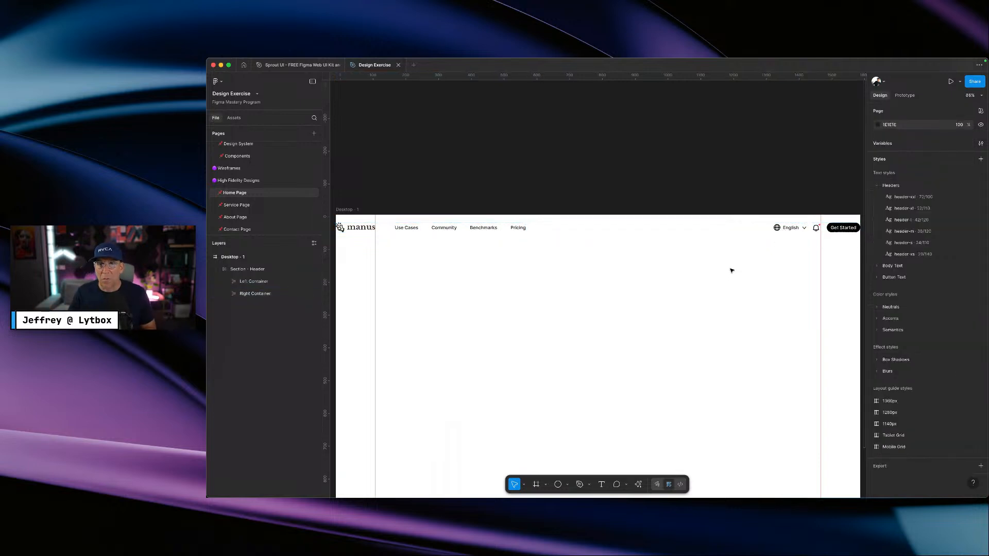
pyautogui.click(658, 230)
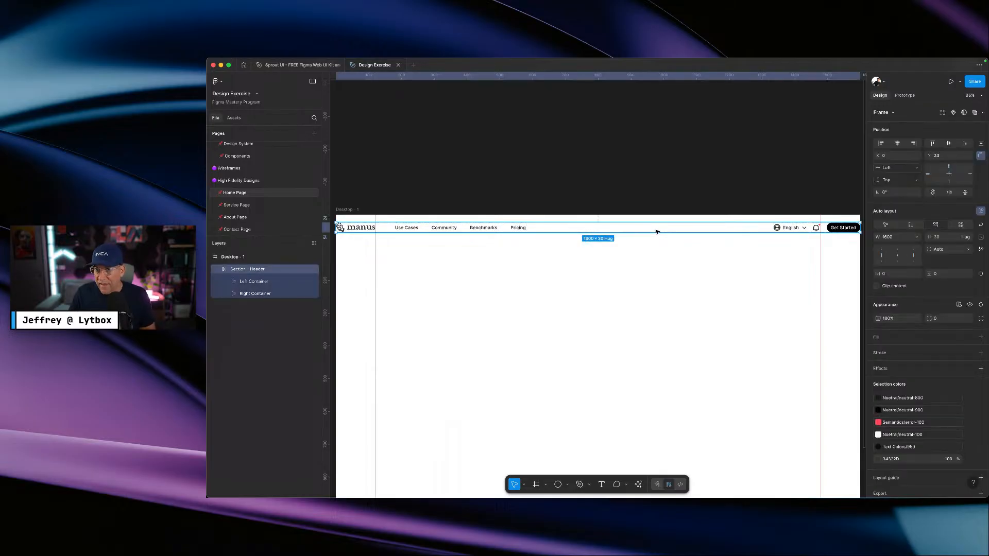
# - Check the height sizing options of the Section - Header frame and choose Hug contents
pyautogui.scroll(-2, 657, 230)
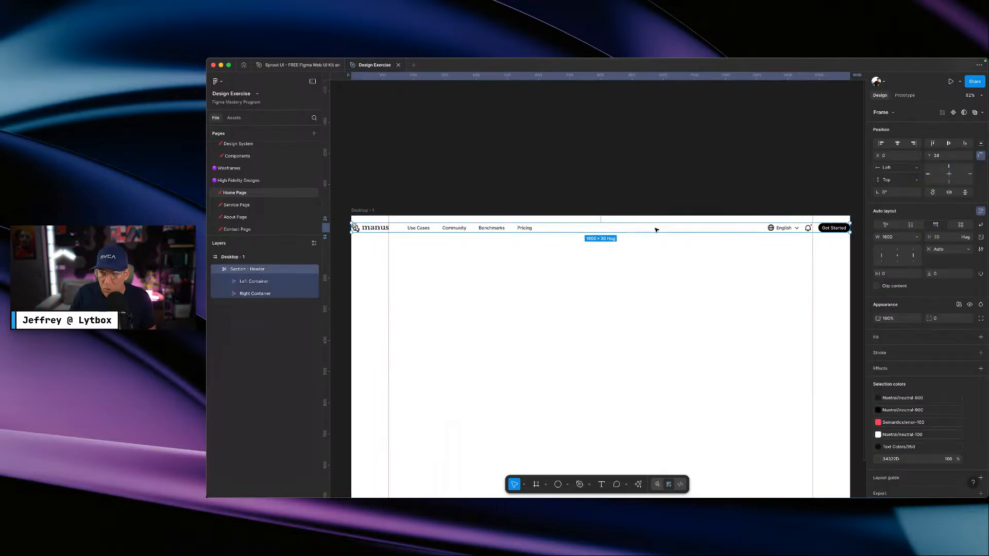
pyautogui.click(916, 237)
pyautogui.click(916, 237)
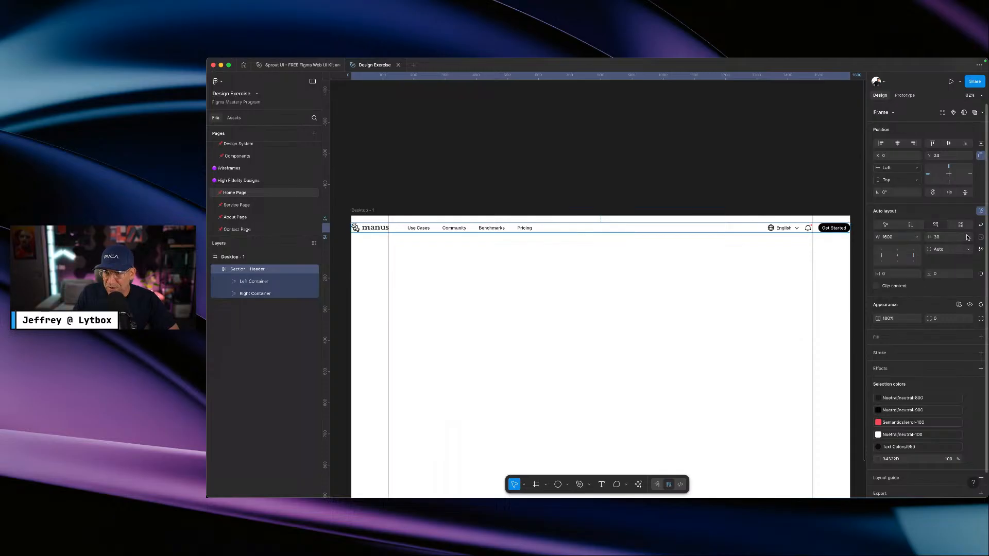
pyautogui.click(964, 237)
pyautogui.click(961, 238)
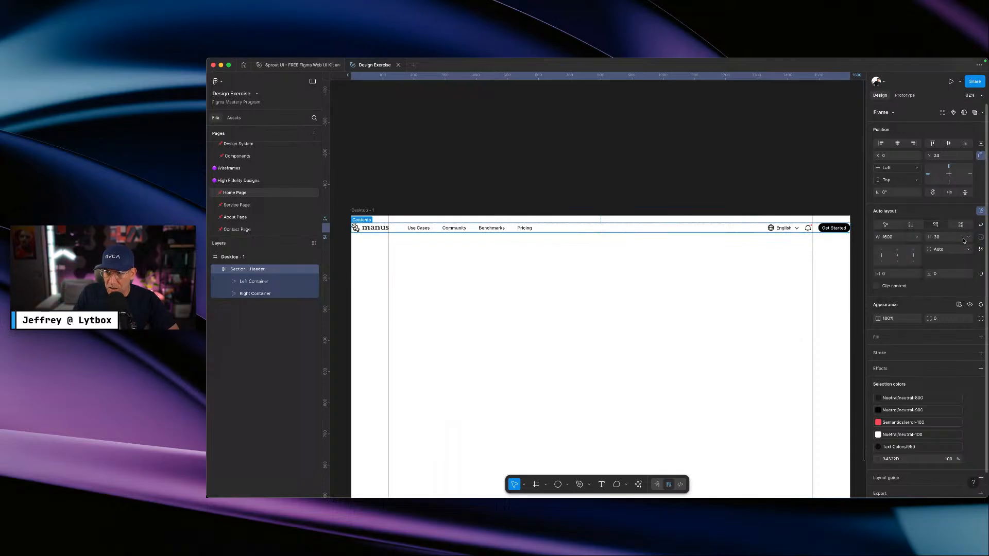
pyautogui.click(966, 238)
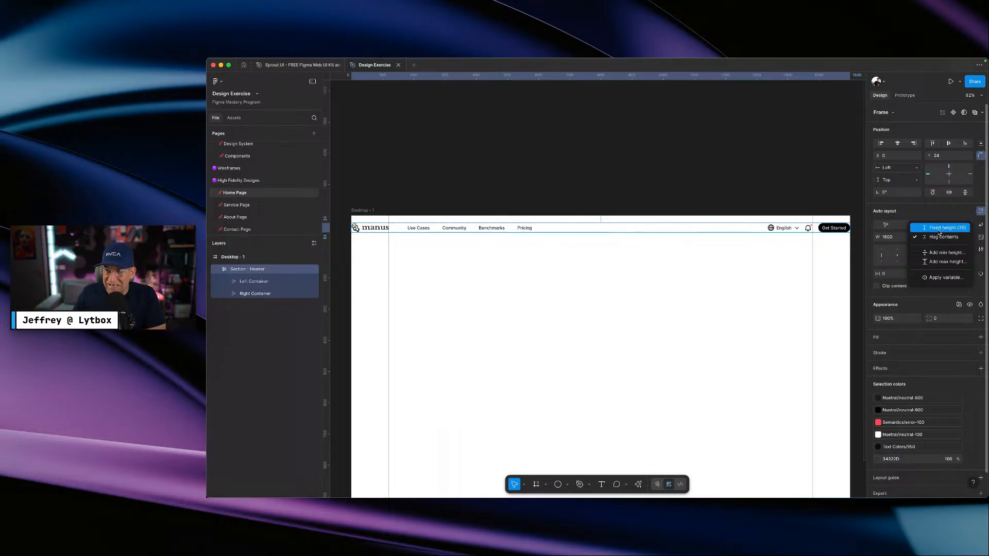
pyautogui.click(923, 238)
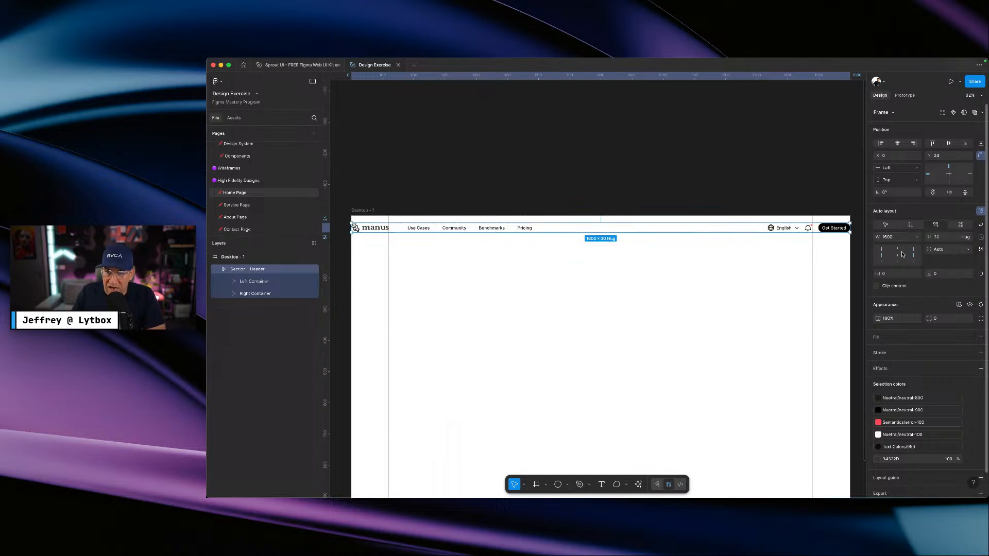
# - Try vertical flow on the Section - Header frame, then return it to horizontal flow with an Auto gap
pyautogui.click(911, 225)
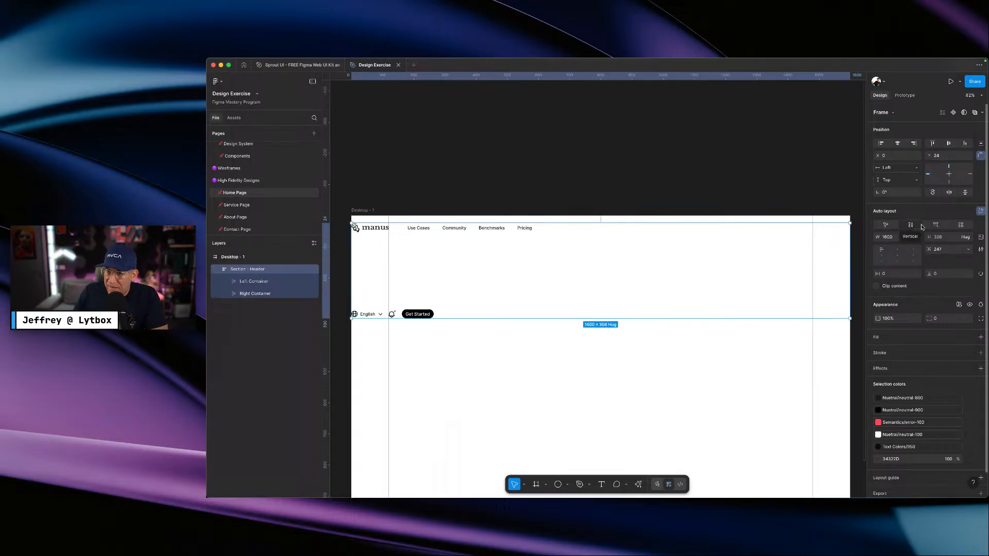
pyautogui.click(886, 225)
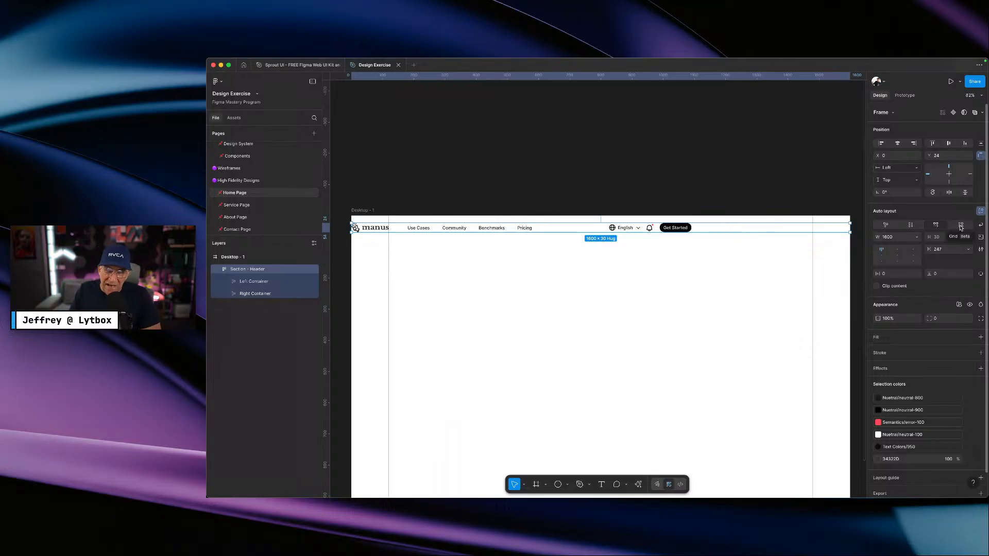
pyautogui.click(968, 249)
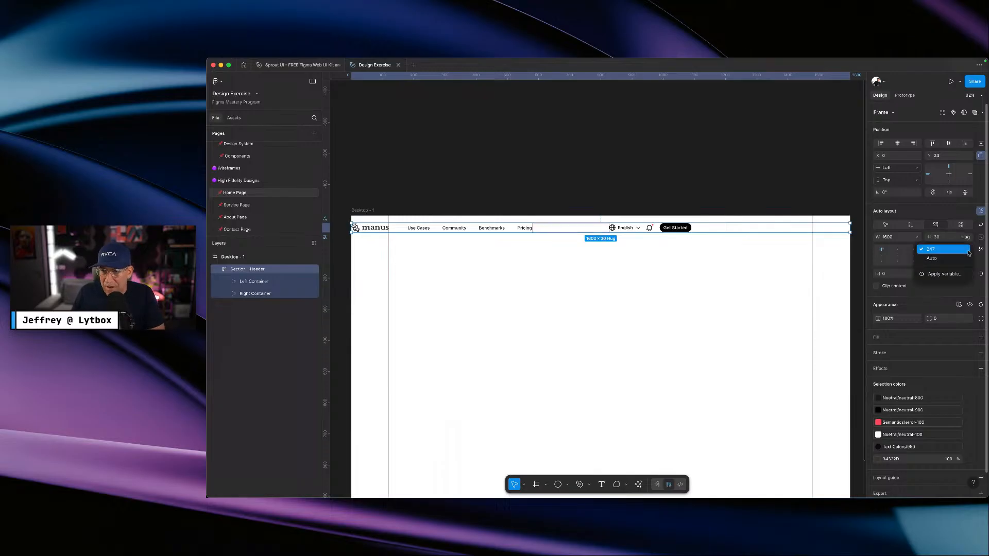
pyautogui.click(953, 260)
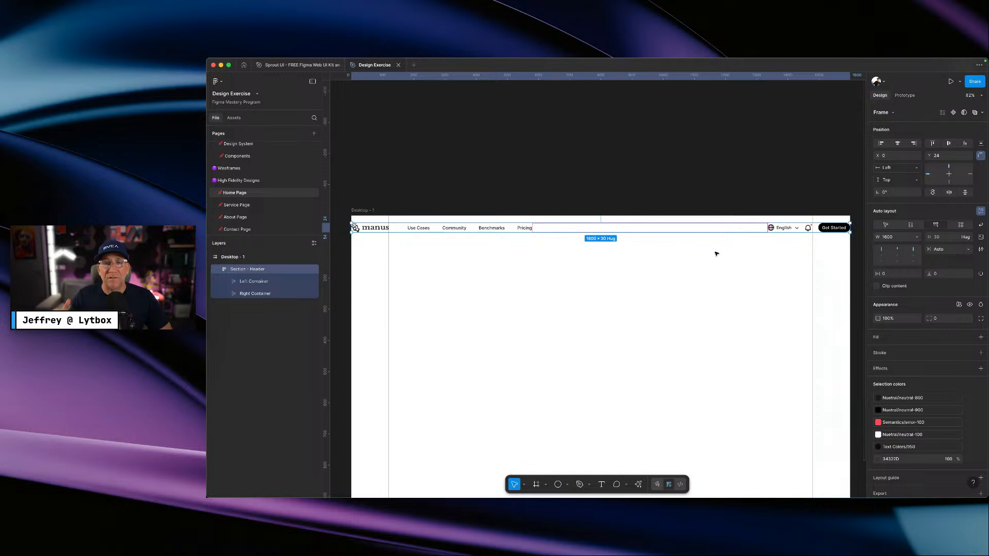
# - Examine the section-banner and section-header groups in the Spacing variable collection for their Desktop and Mobile values
pyautogui.click(753, 180)
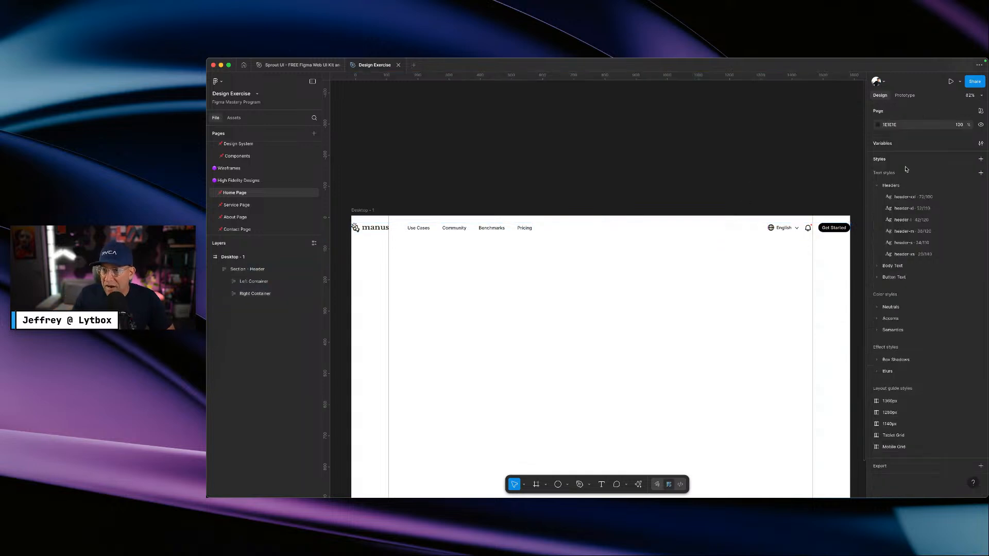
pyautogui.click(980, 144)
pyautogui.click(560, 138)
pyautogui.click(552, 202)
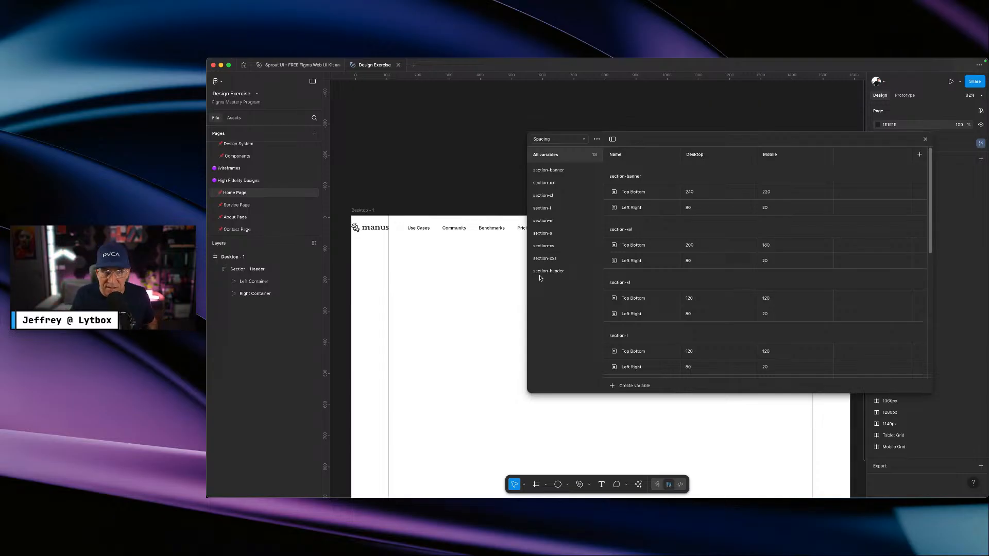
pyautogui.click(549, 171)
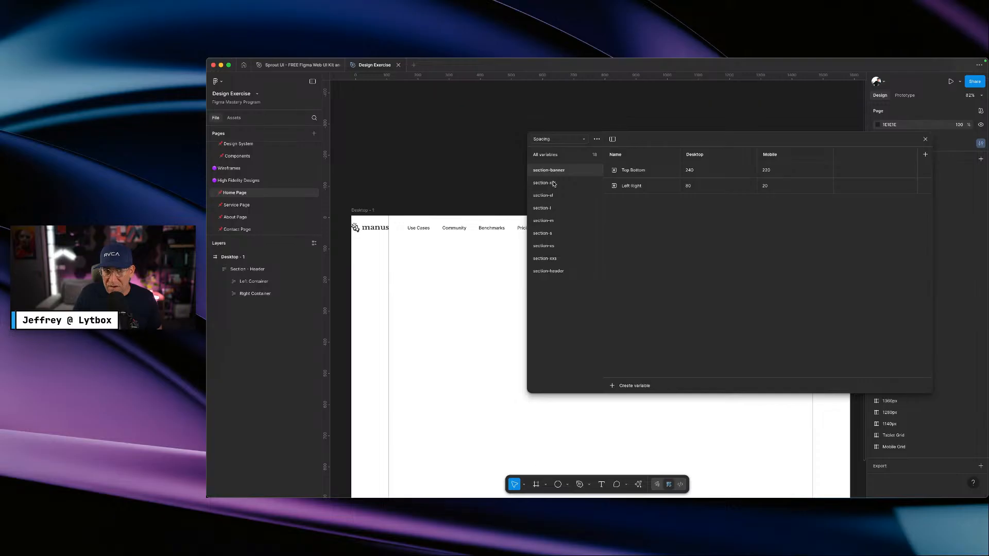
pyautogui.click(555, 276)
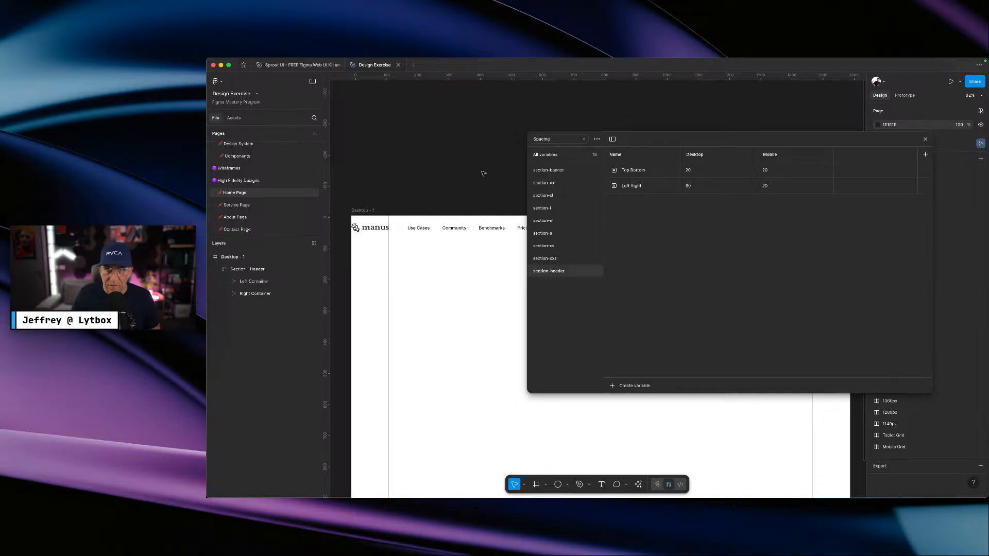
pyautogui.click(925, 139)
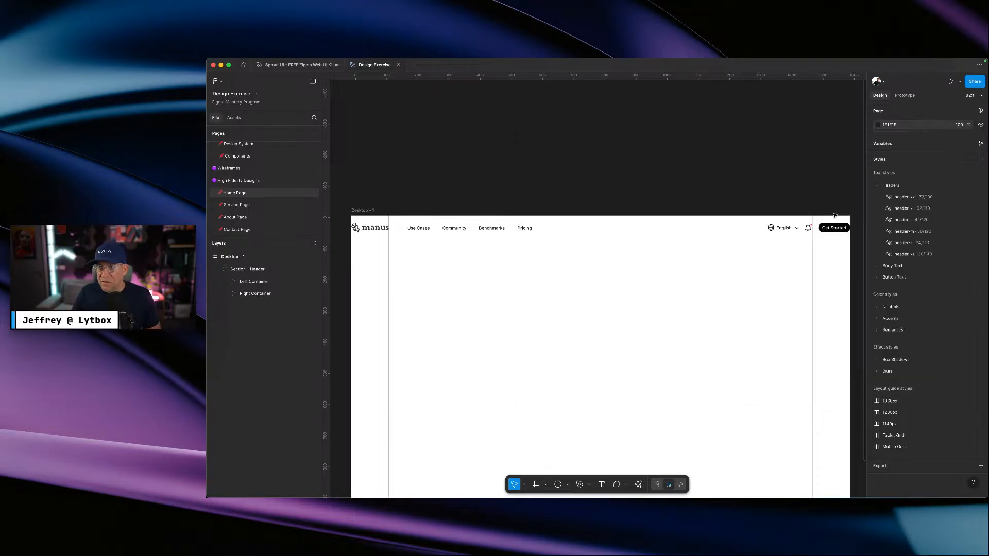
pyautogui.click(542, 233)
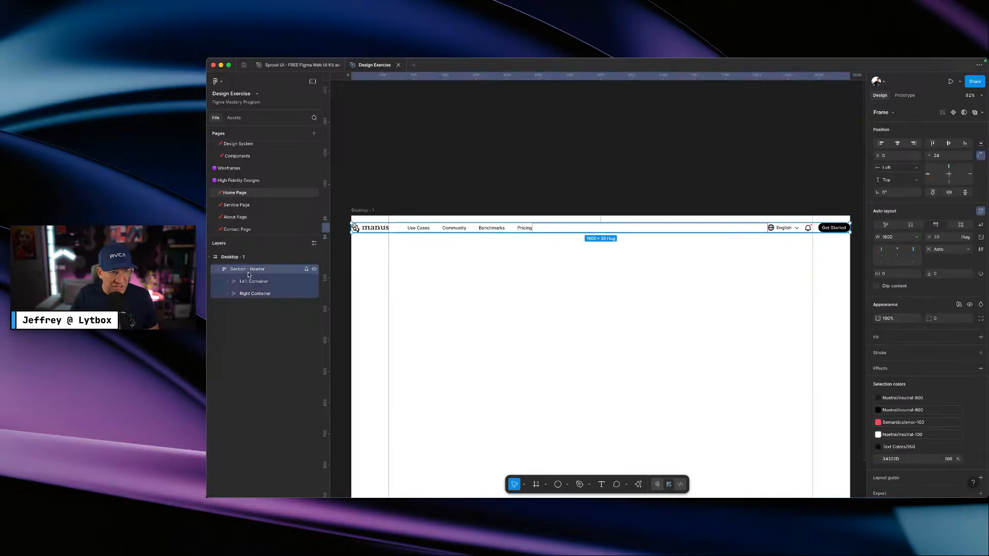
pyautogui.click(917, 274)
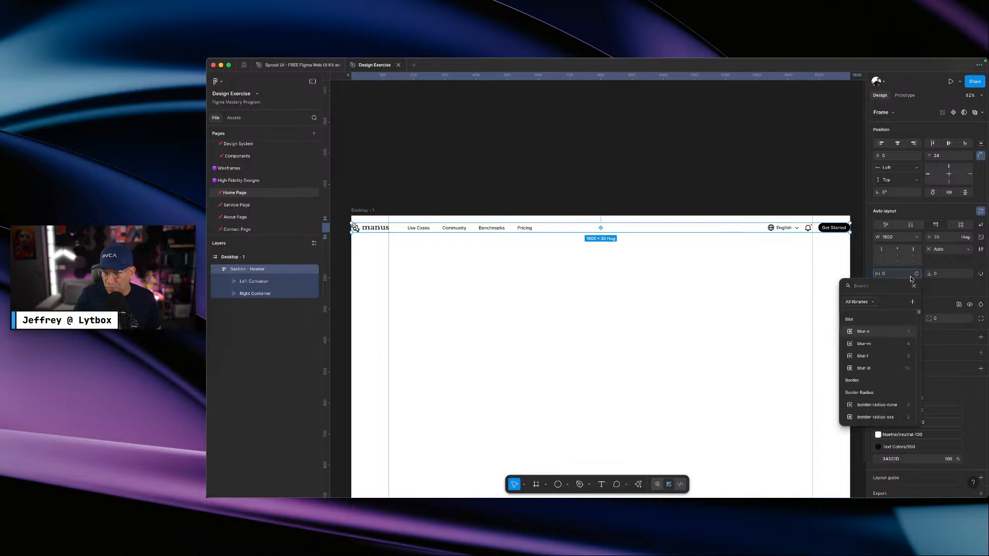
pyautogui.write('section')
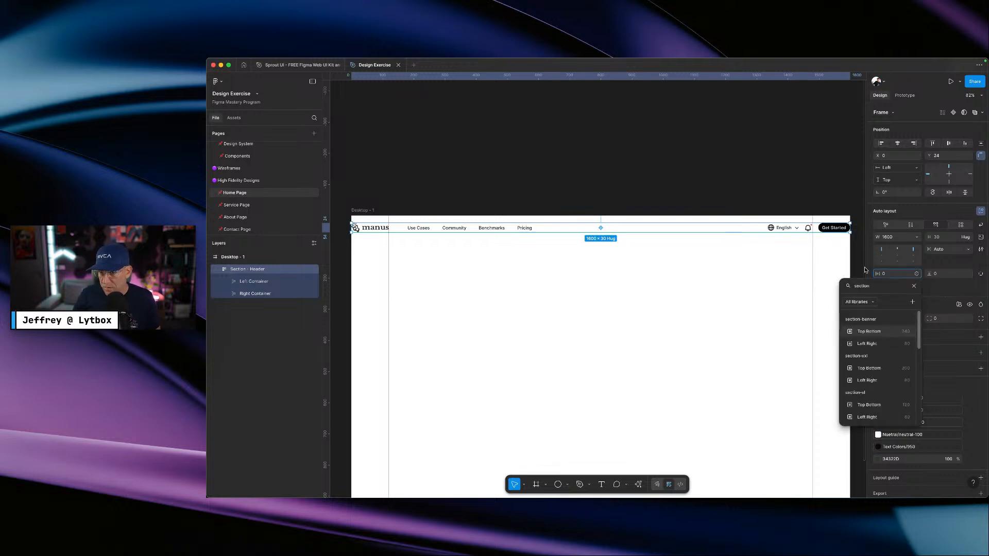
pyautogui.click(914, 286)
pyautogui.click(787, 188)
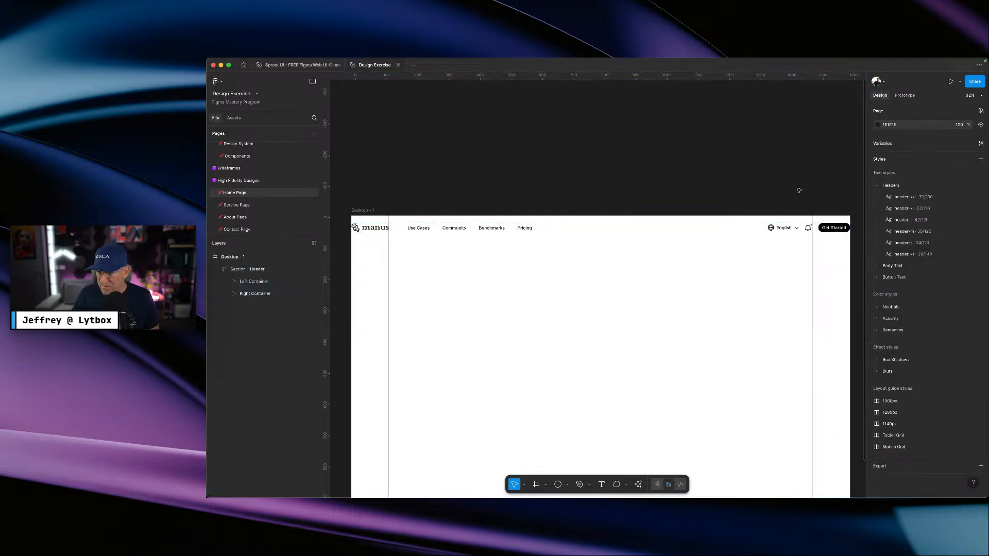
pyautogui.click(778, 234)
pyautogui.click(823, 191)
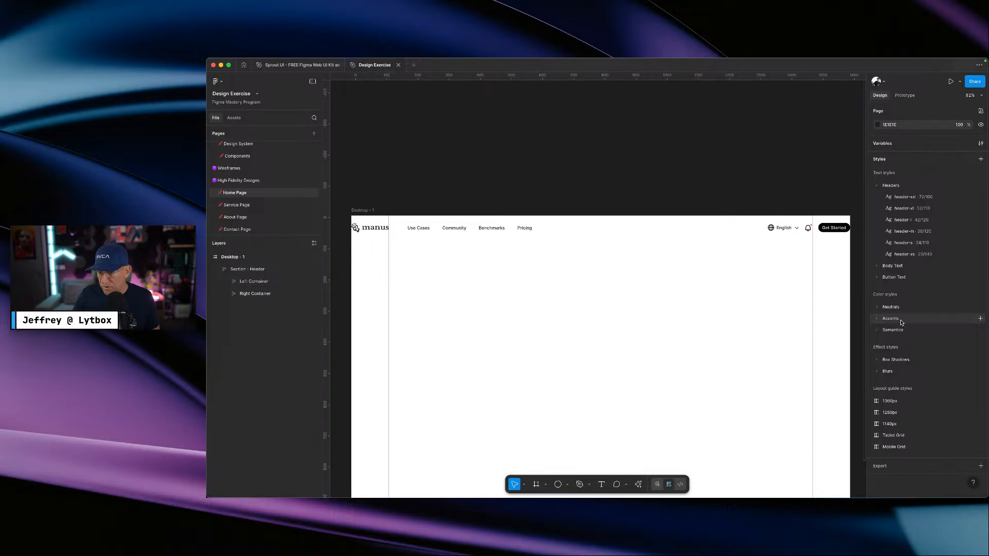
# - Bind the Section - Header frame's horizontal padding to the section-header Left Right variable
pyautogui.click(709, 230)
pyautogui.click(917, 273)
pyautogui.write('section')
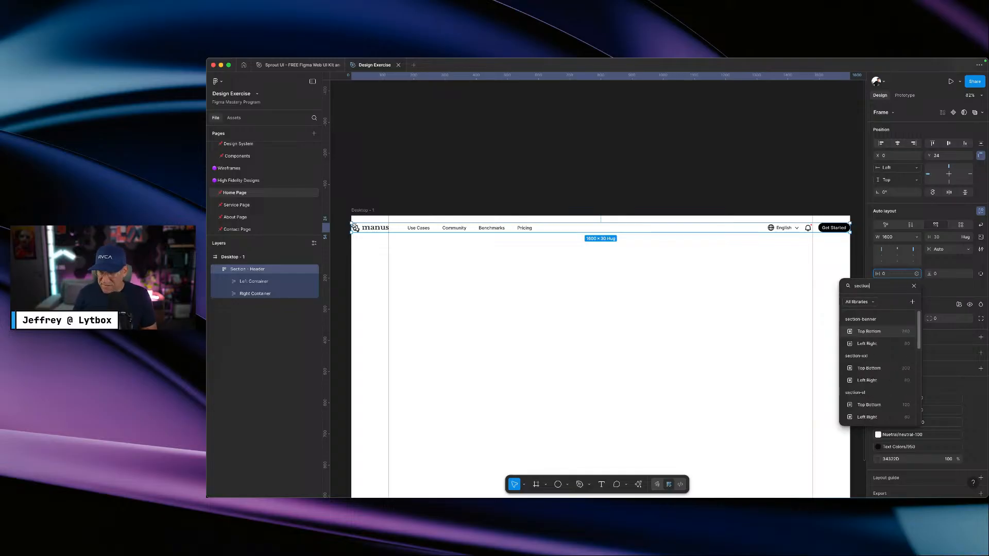
pyautogui.scroll(-8, 870, 343)
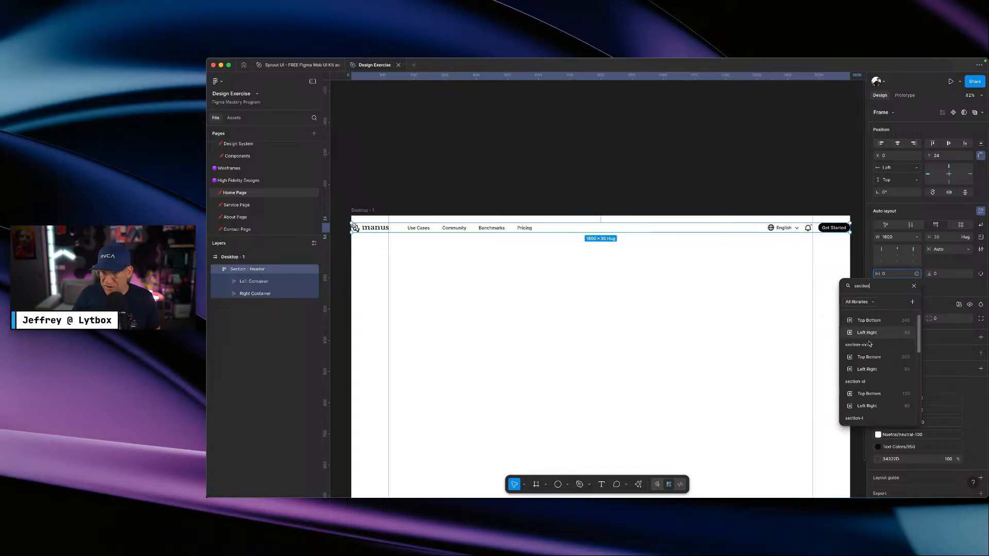
pyautogui.scroll(-2, 869, 350)
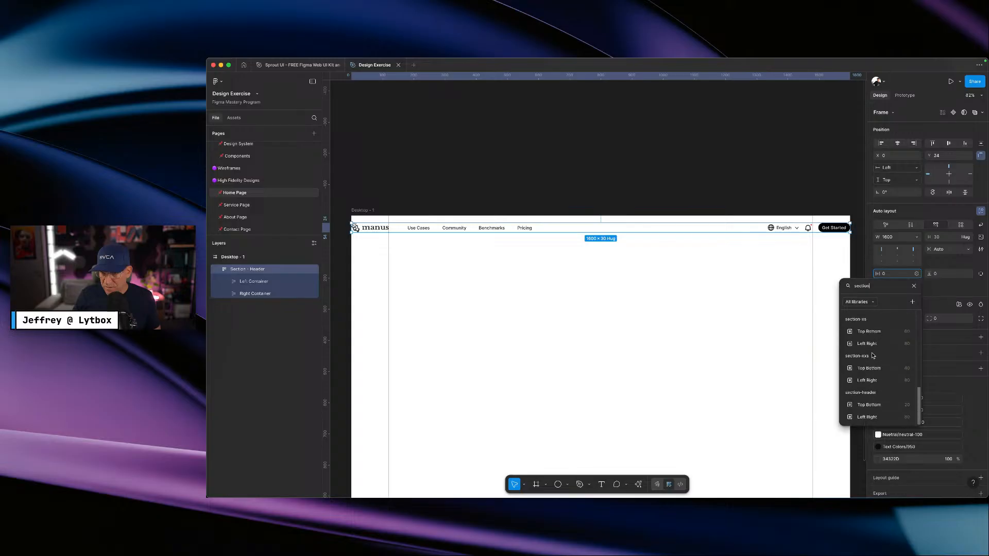
pyautogui.click(868, 417)
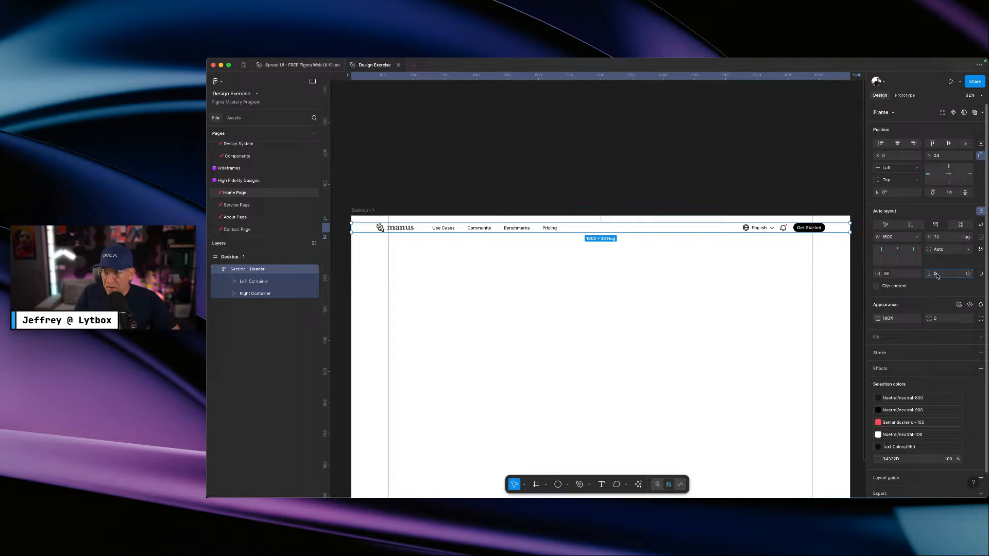
# - Bind the Section - Header frame's vertical padding to the section-header Top Bottom variable
pyautogui.click(969, 274)
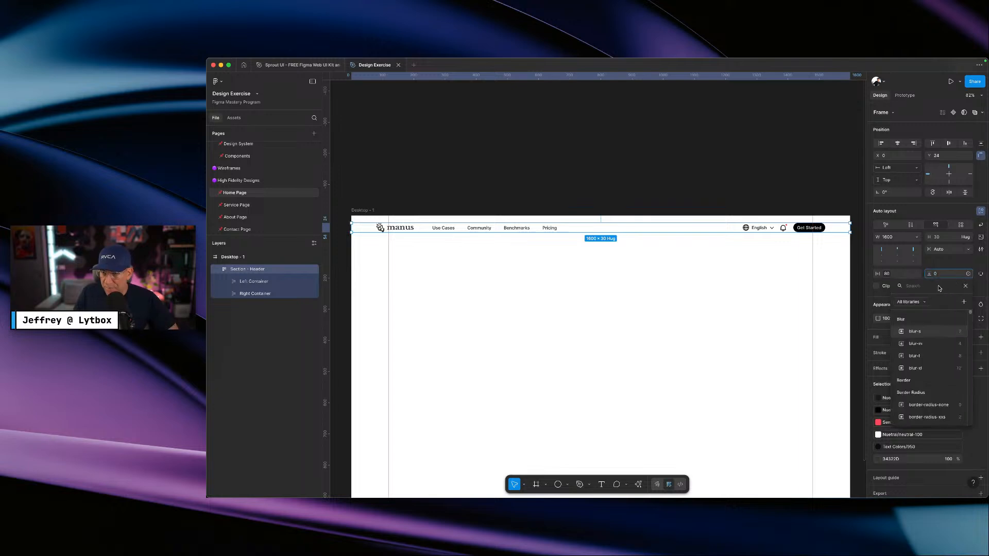
pyautogui.write('header')
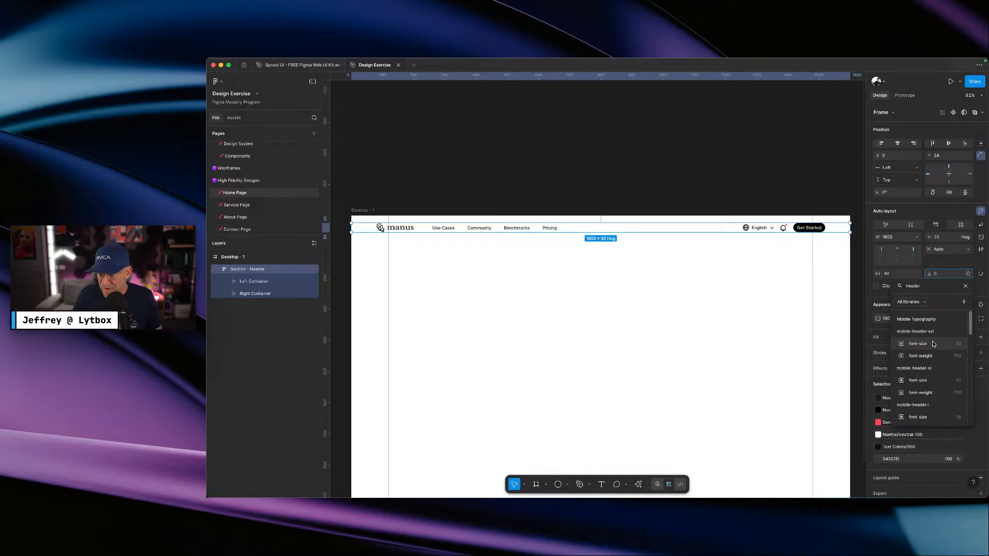
pyautogui.write('section-')
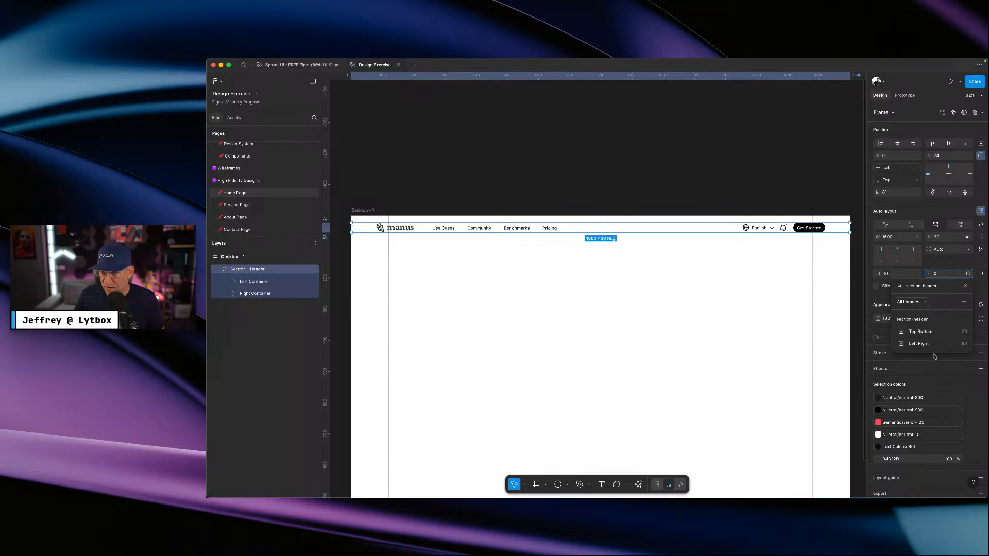
pyautogui.click(922, 332)
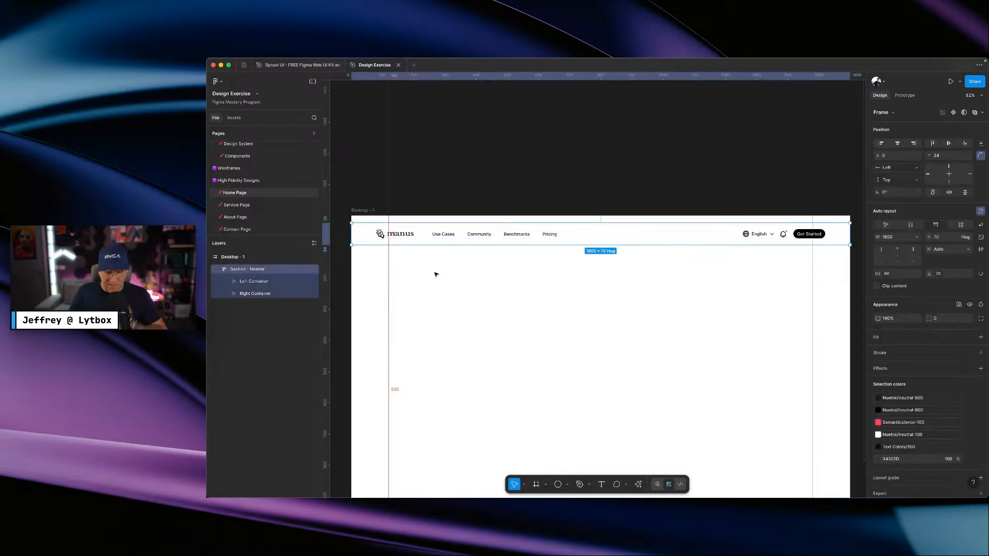
# - Measure the margin between the Desktop - 1 frame's left edge and the first vertical guide with a temporary rectangle, and delete the rectangle
pyautogui.press('o')
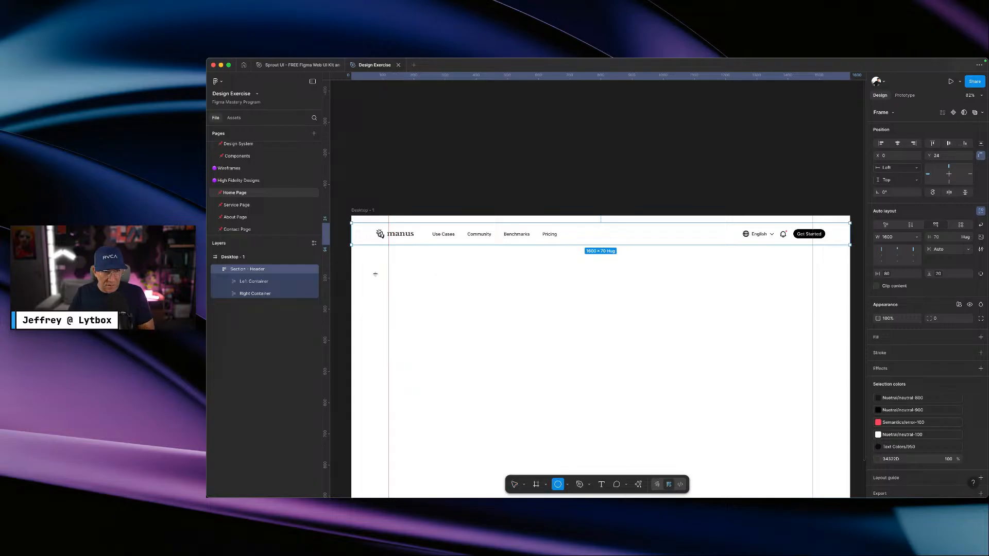
pyautogui.moveTo(352, 274); pyautogui.dragTo(406, 284)
pyautogui.press('Delete')
pyautogui.press('r')
pyautogui.scroll(5, 379, 314)
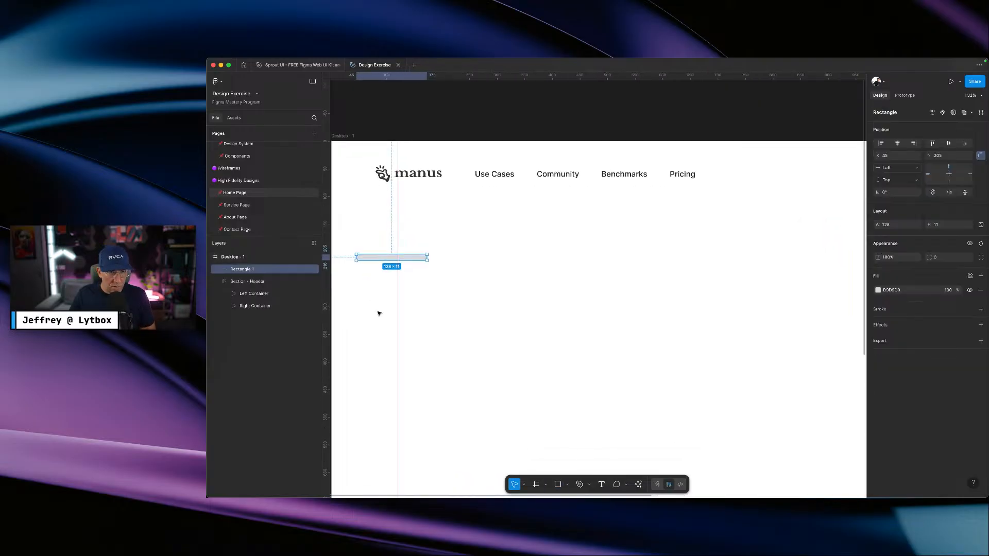
pyautogui.scroll(2, 404, 309)
pyautogui.scroll(3, 424, 344)
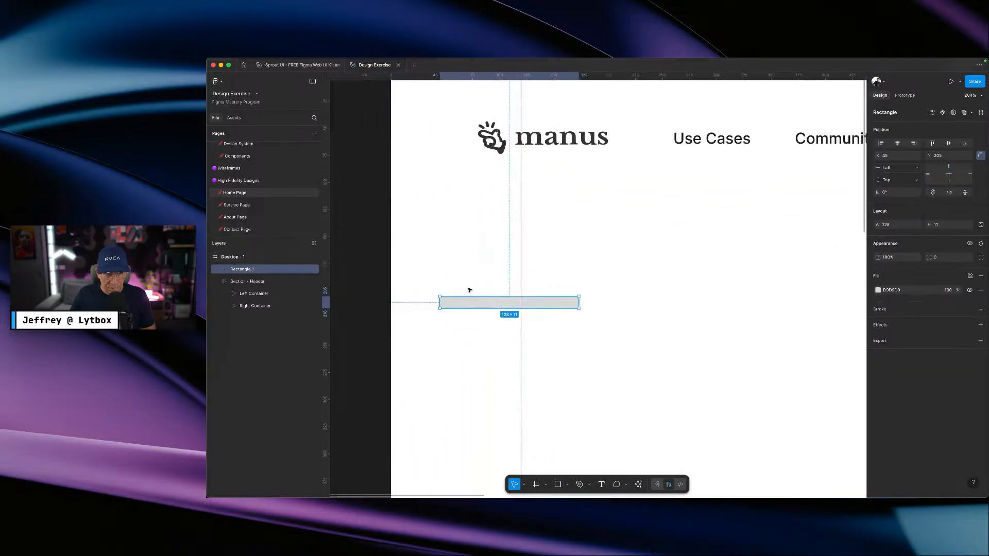
pyautogui.moveTo(463, 302); pyautogui.dragTo(412, 301)
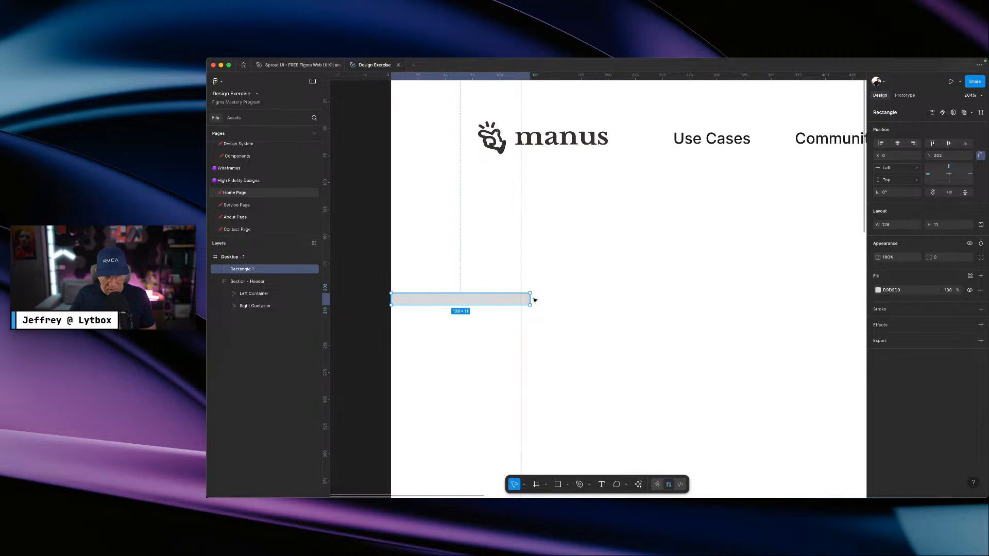
pyautogui.moveTo(533, 300); pyautogui.dragTo(521, 301)
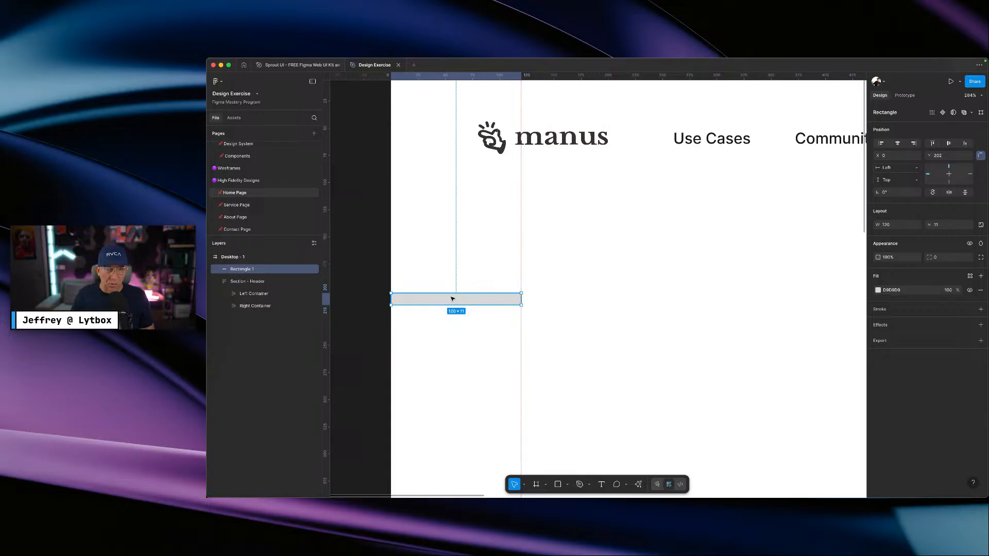
pyautogui.press('BackSpace')
# - Set the section-banner group's Left Right variable to 120 for Desktop in the Spacing collection
pyautogui.scroll(-10, 712, 289)
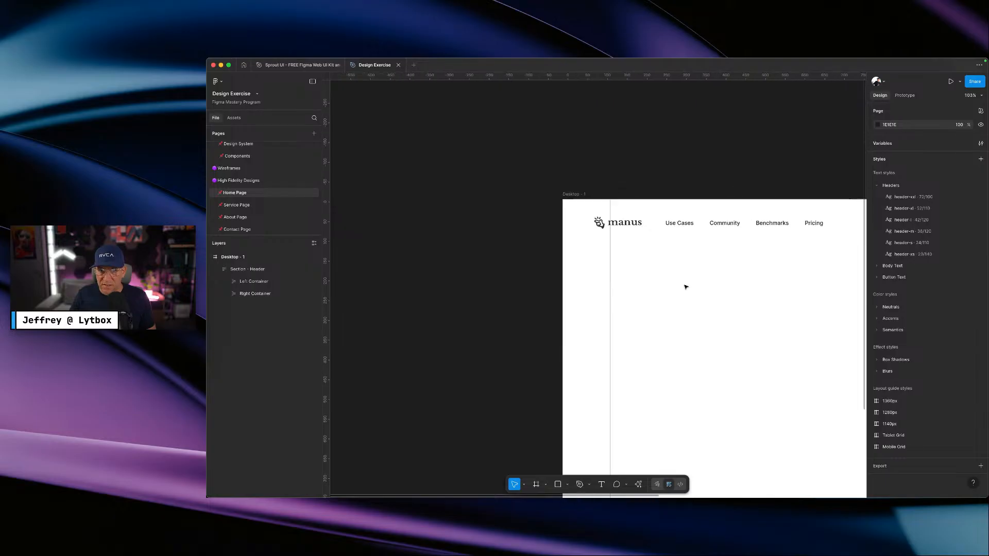
pyautogui.hscroll(3, 719, 237)
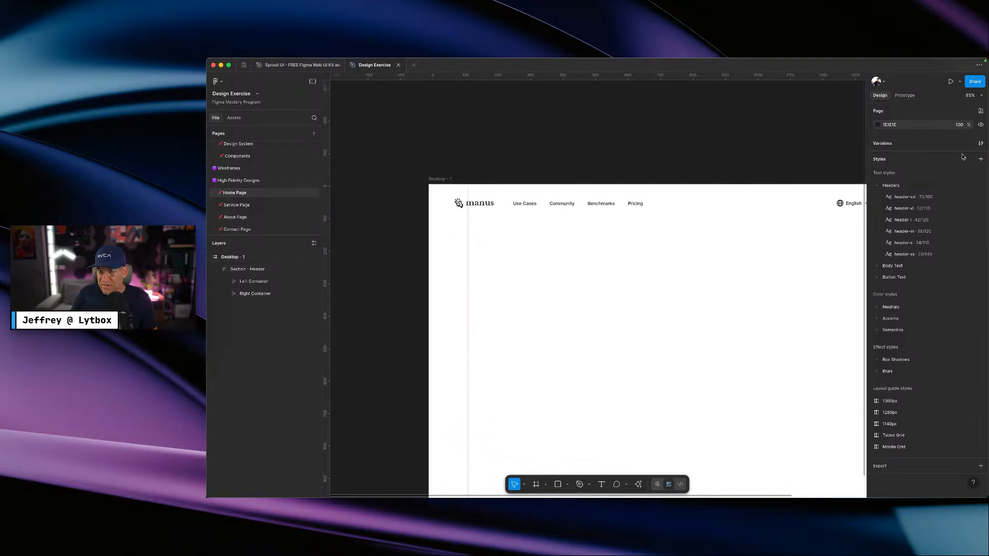
pyautogui.click(981, 143)
pyautogui.hscroll(3, 465, 261)
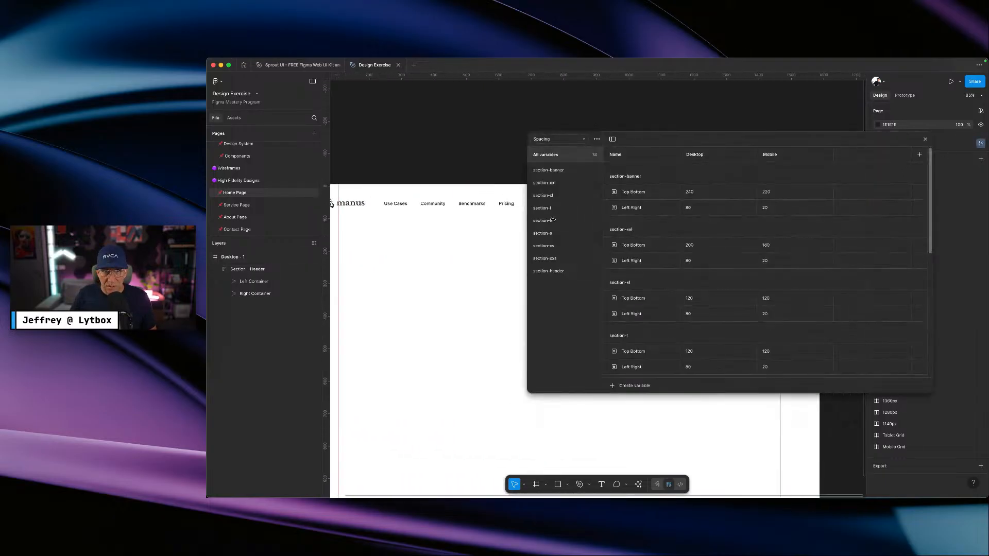
pyautogui.hscroll(-3, 434, 242)
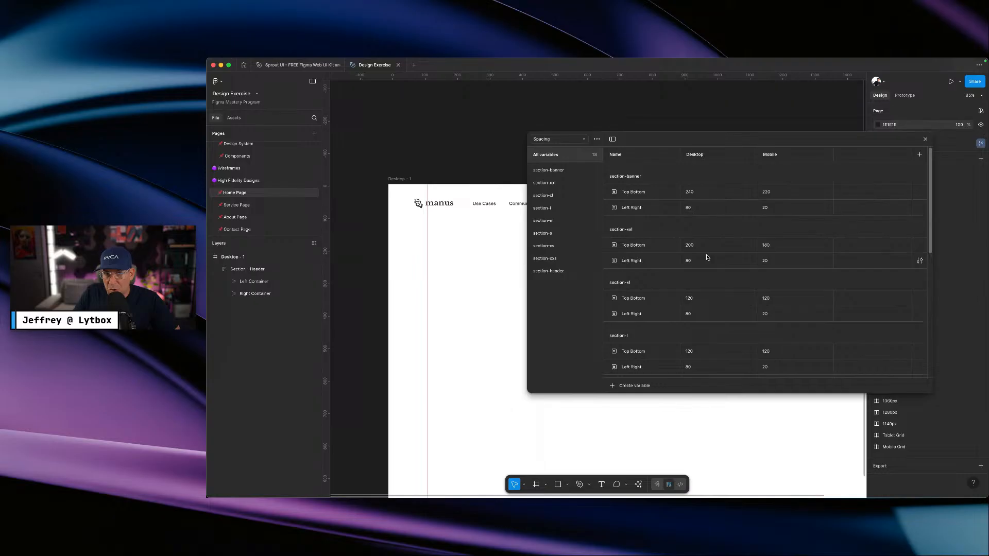
pyautogui.scroll(-5, 760, 325)
pyautogui.scroll(-3, 748, 334)
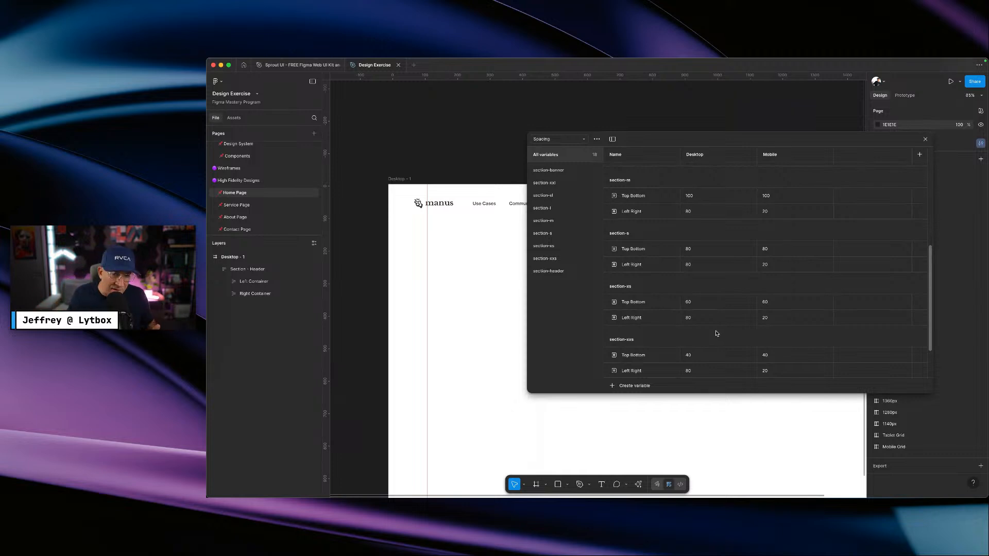
pyautogui.scroll(5, 684, 256)
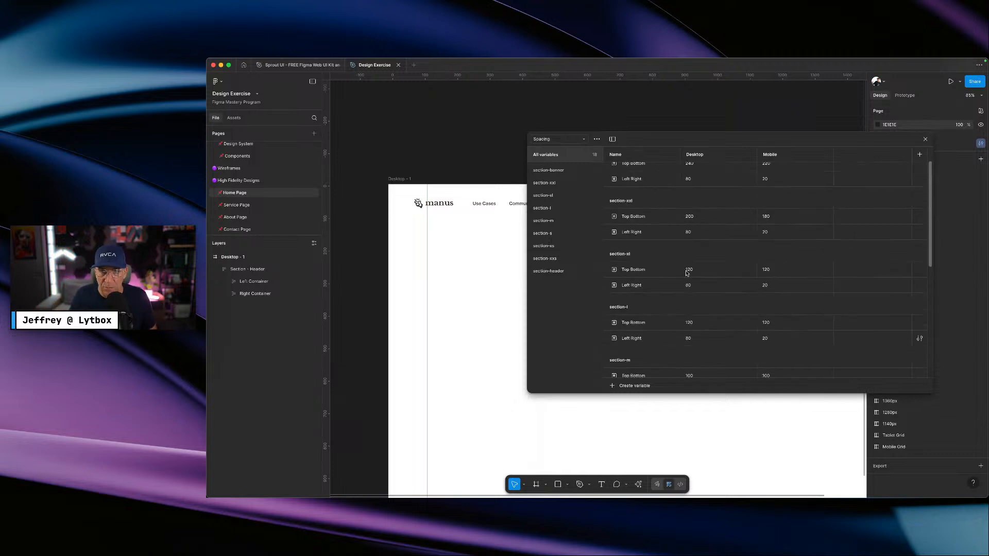
pyautogui.click(691, 209)
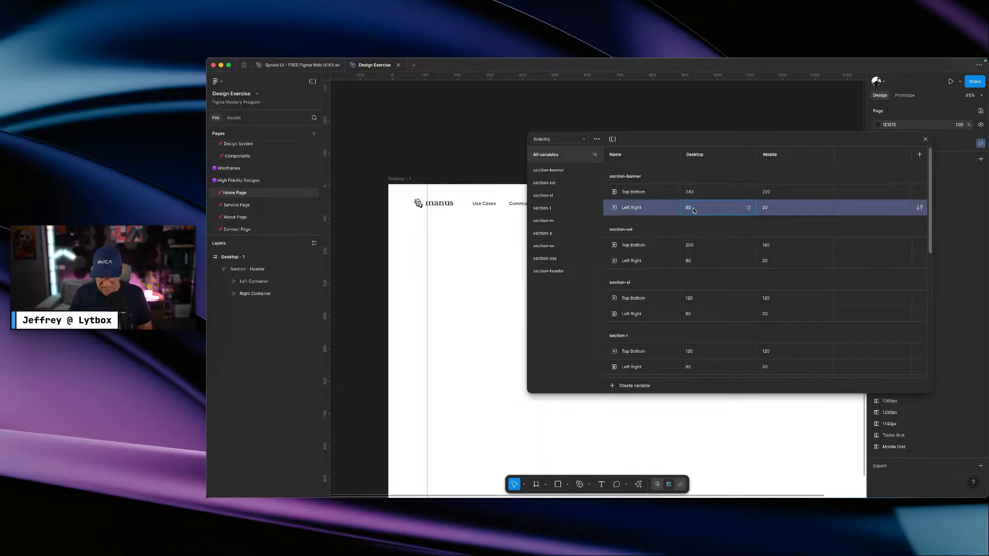
pyautogui.write('120')
pyautogui.press('Return')
pyautogui.click(695, 210)
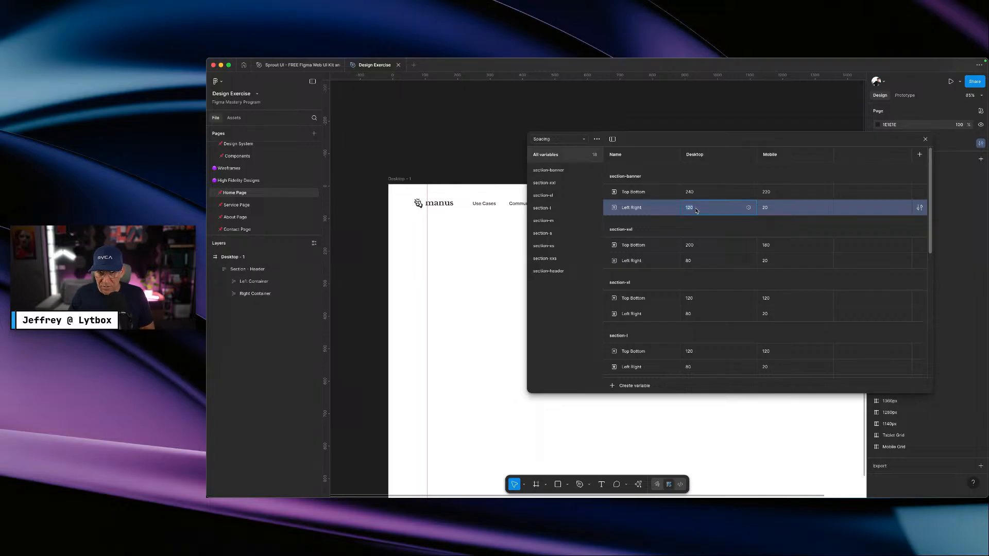
# - Set the Desktop value of the Left Right variable to 120 in the section-xxl and section-xl groups
pyautogui.click(691, 262)
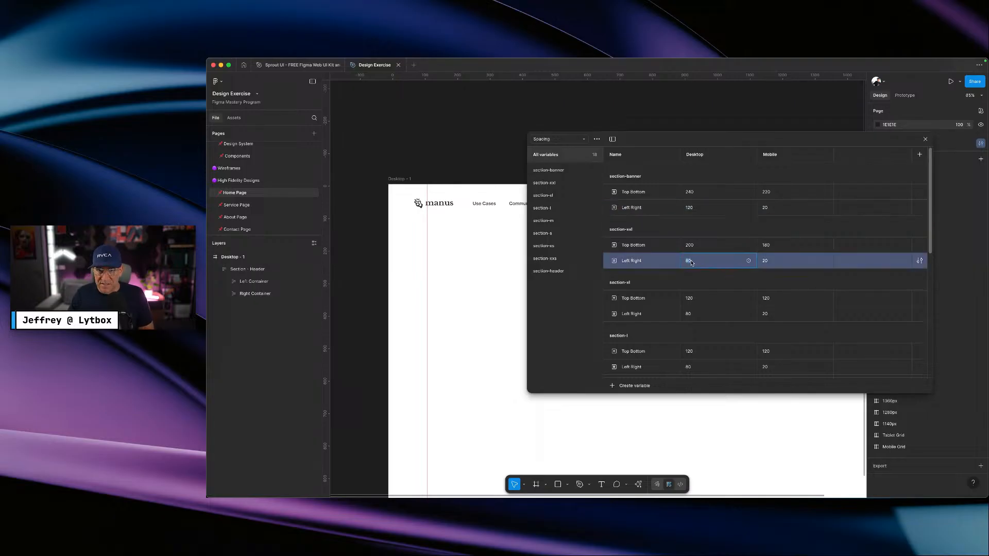
pyautogui.write('12')
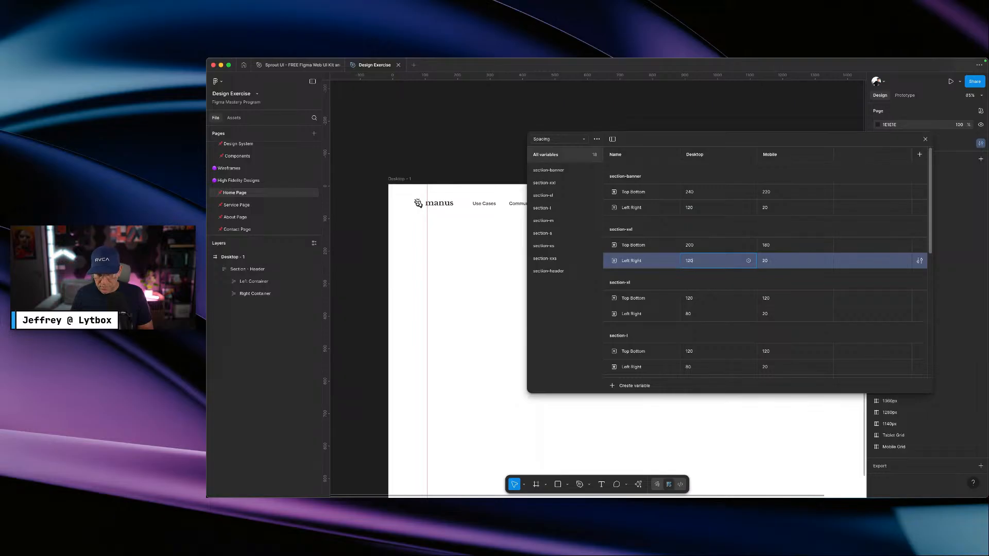
pyautogui.press('Return')
pyautogui.click(690, 315)
pyautogui.write('120')
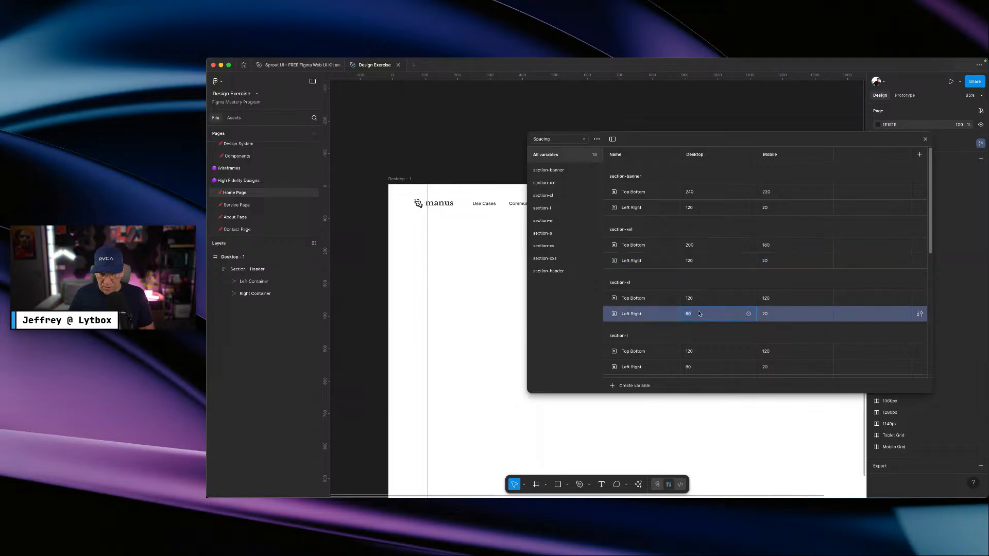
pyautogui.press('Return')
# - Set the Desktop value of the Left Right variable to 120 in the section-l and section-m groups
pyautogui.scroll(-3, 699, 313)
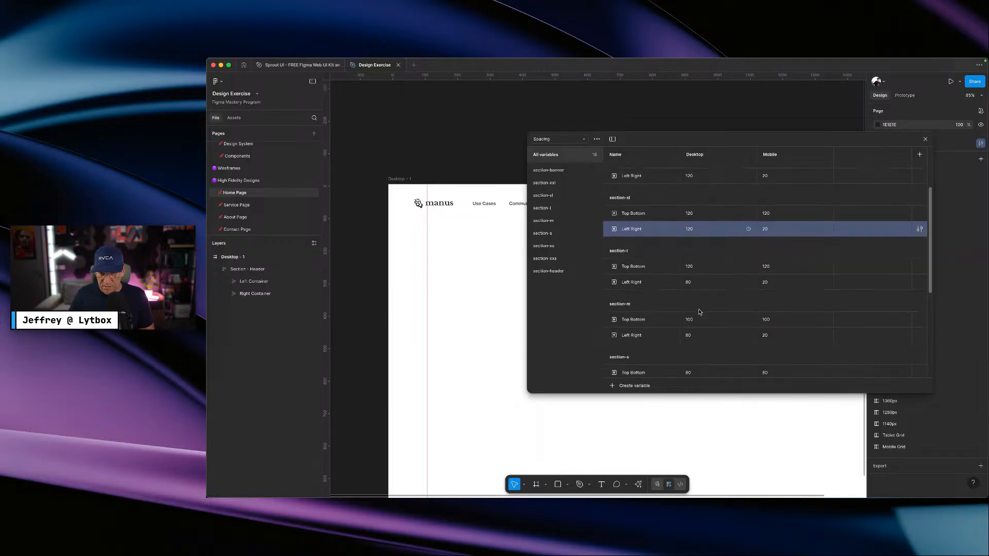
pyautogui.click(698, 278)
pyautogui.write('120')
pyautogui.scroll(-2, 721, 278)
pyautogui.click(719, 283)
pyautogui.write('120')
pyautogui.press('Return')
# - Set the Desktop value of the Left Right variable to 120 in the section-s and section-xs groups
pyautogui.scroll(-2, 720, 288)
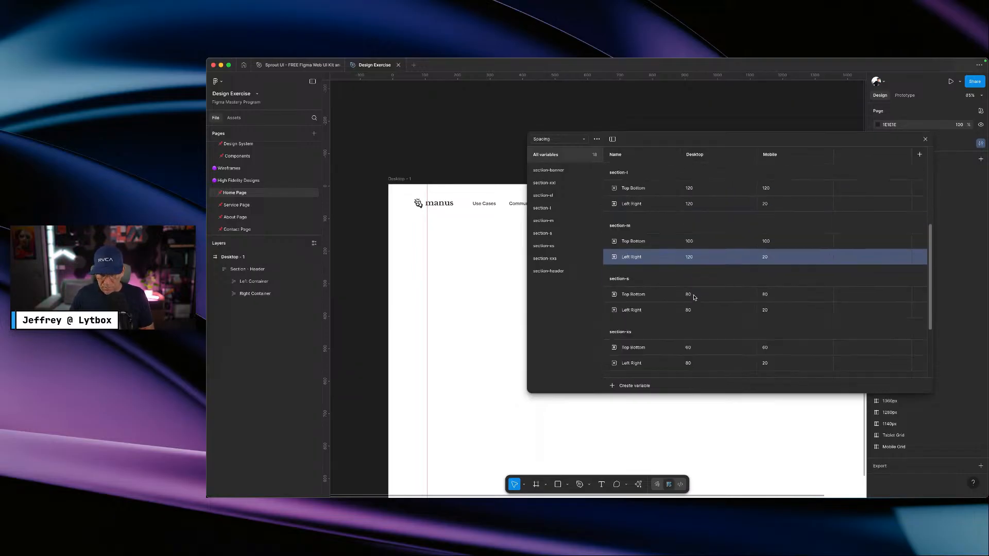
pyautogui.click(735, 292)
pyautogui.write('120')
pyautogui.press('Return')
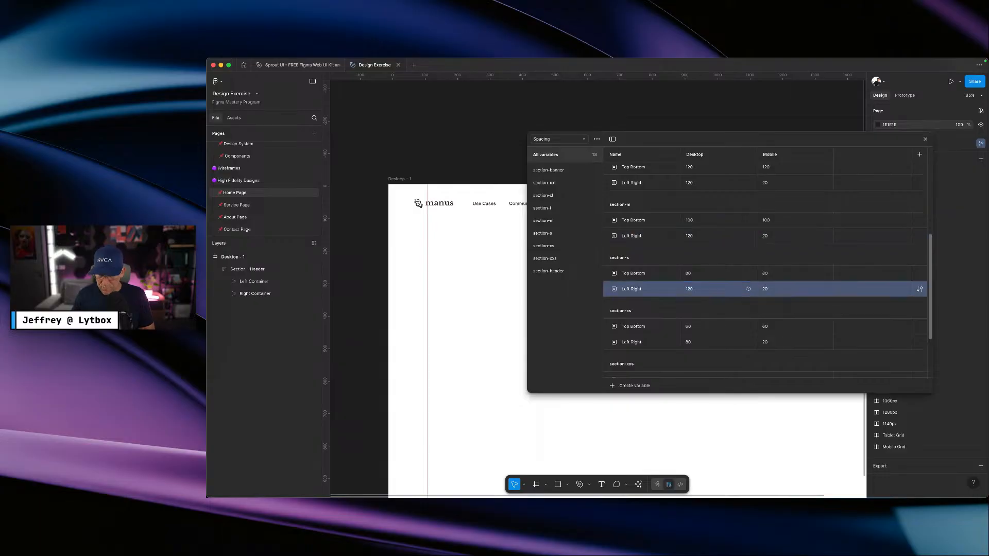
pyautogui.scroll(-1, 707, 306)
pyautogui.click(701, 315)
pyautogui.write('120')
pyautogui.press('Return')
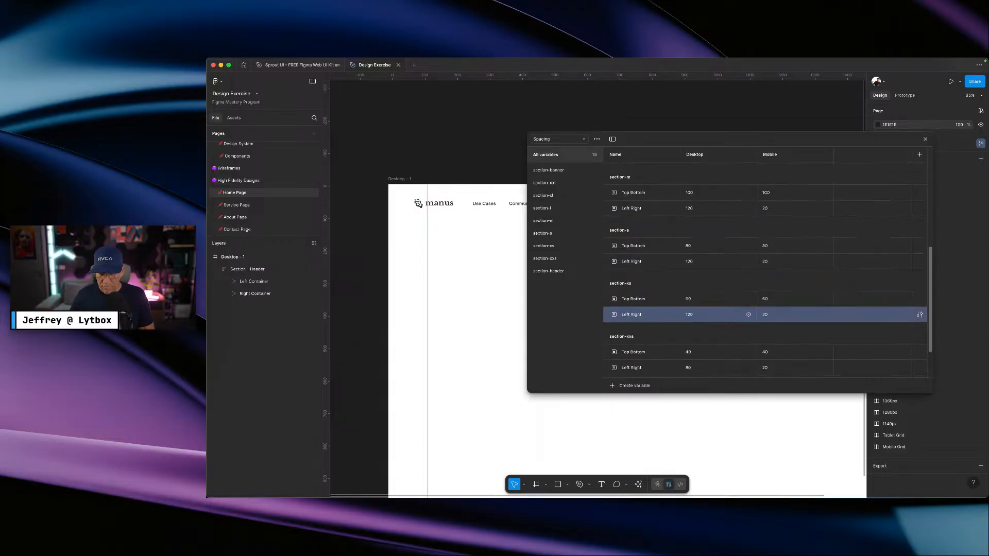
# - Set the Desktop Left Right values of section-xxs and section-header to 120 and close the variables window
pyautogui.scroll(-2, 721, 309)
pyautogui.click(721, 315)
pyautogui.write('120')
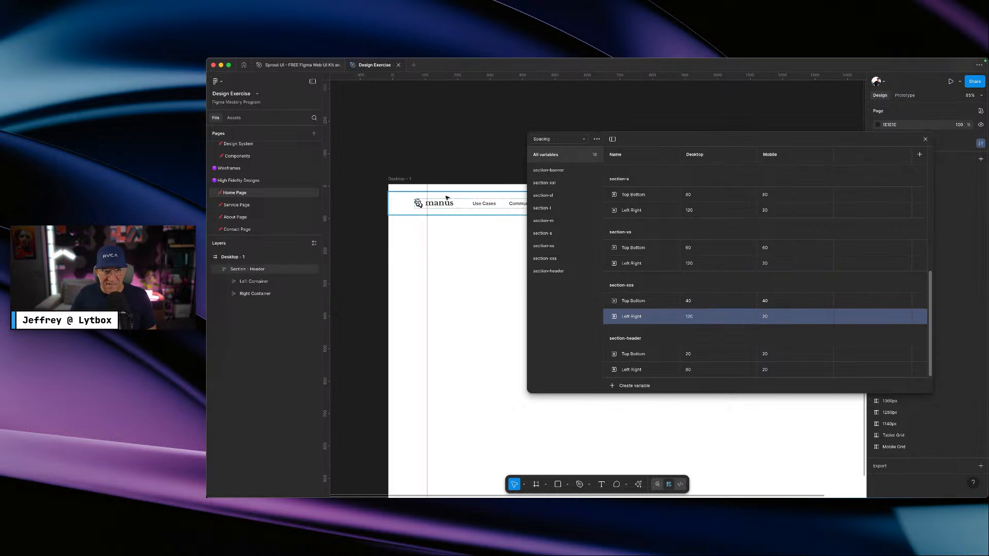
pyautogui.click(690, 370)
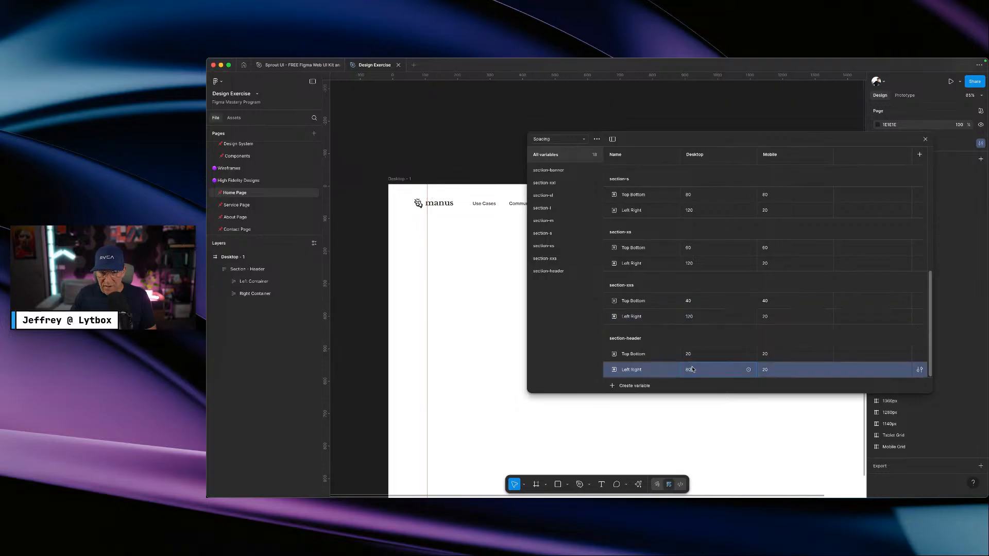
pyautogui.write('120')
pyautogui.press('Return')
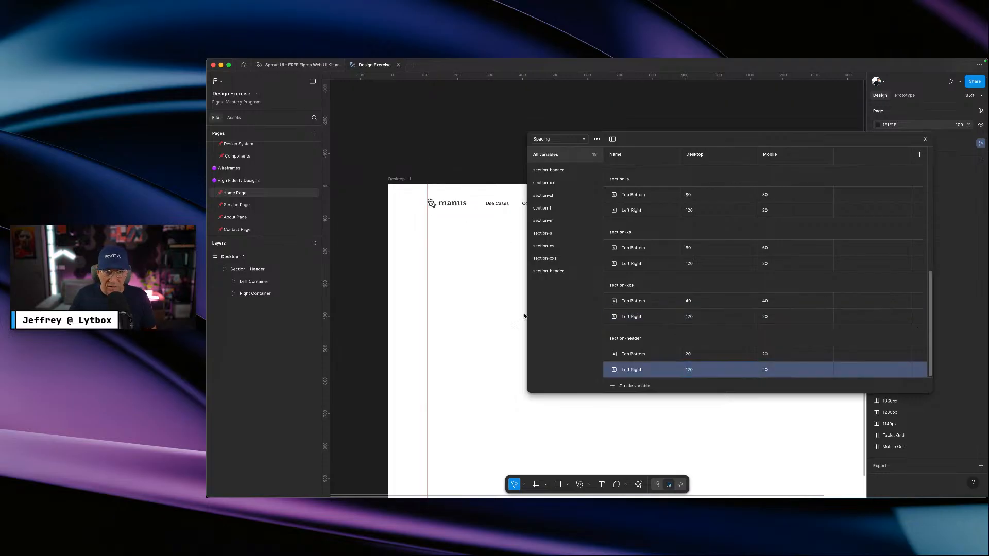
pyautogui.click(925, 139)
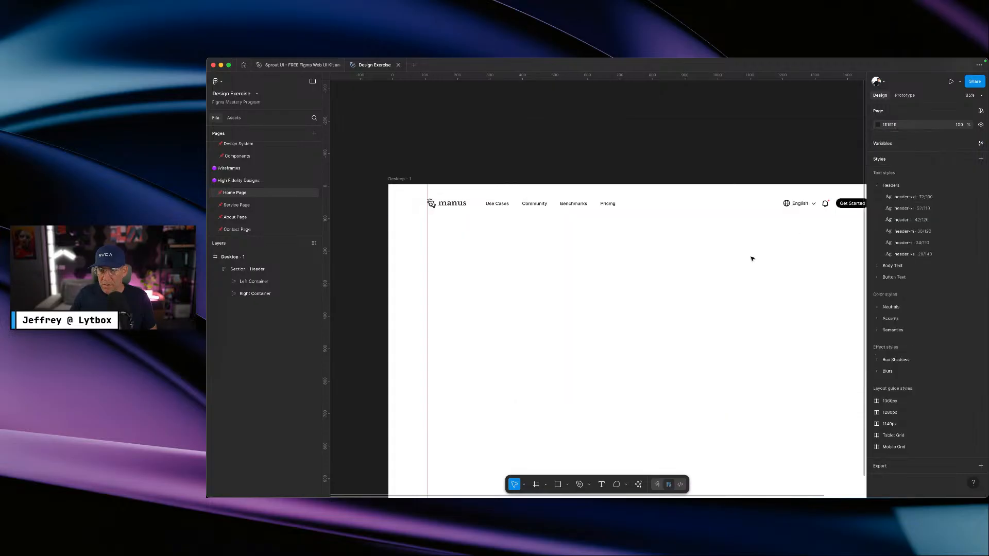
# - Rename the Desktop - 1 frame to "Manus Homaepage"
pyautogui.hscroll(5, 742, 252)
pyautogui.hscroll(-3, 620, 216)
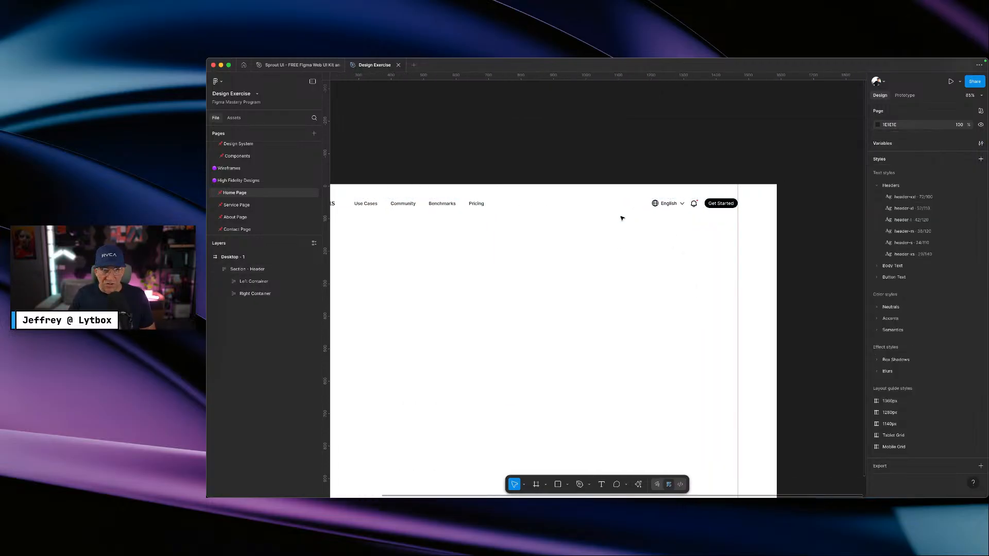
pyautogui.click(603, 212)
pyautogui.hscroll(-3, 597, 214)
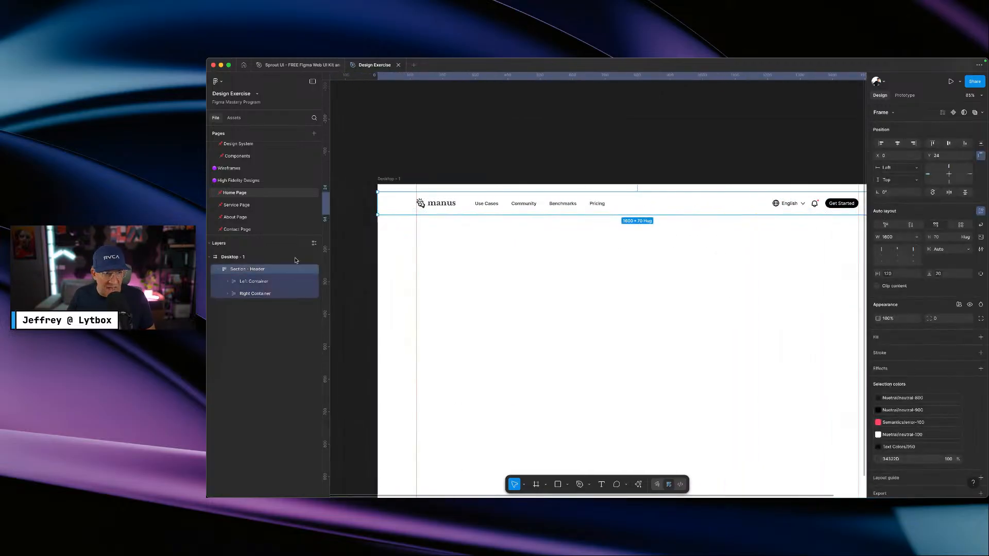
pyautogui.doubleClick(246, 258)
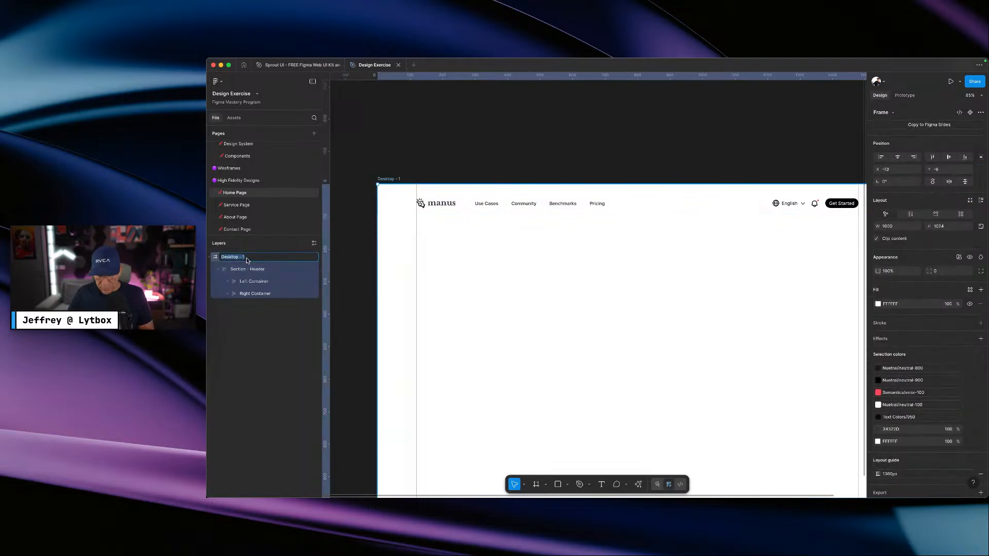
pyautogui.write('Manus Homaepage')
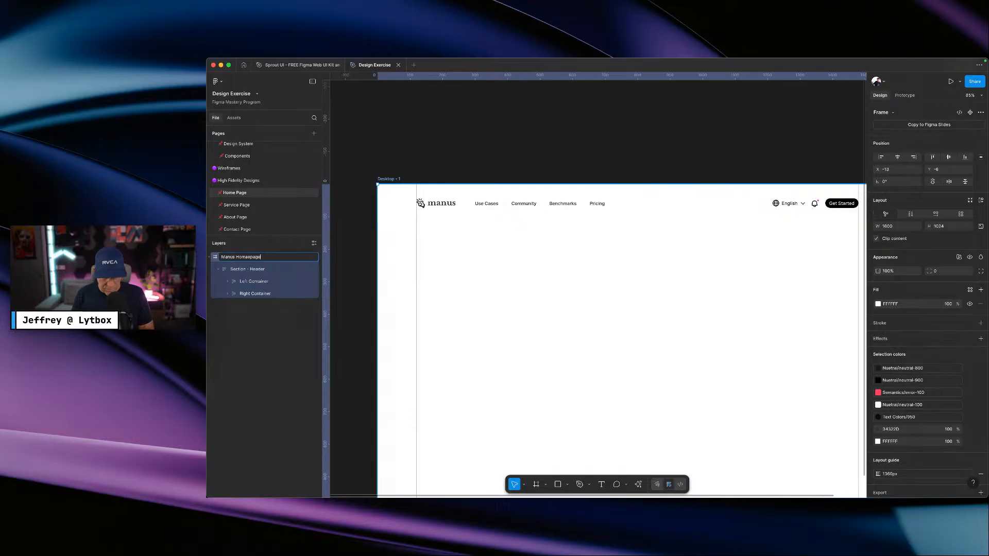
pyautogui.press('Return')
# - Add auto layout to the Manus Homaepage frame and set its vertical gap to Auto
pyautogui.click(395, 164)
pyautogui.click(390, 180)
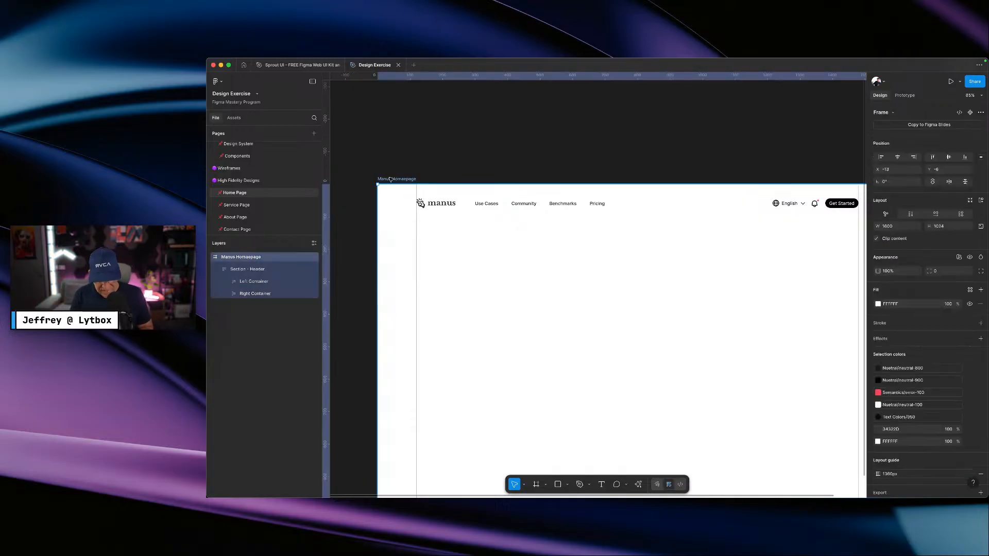
pyautogui.hotkey('shift', 'a')
pyautogui.hscroll(2, 390, 179)
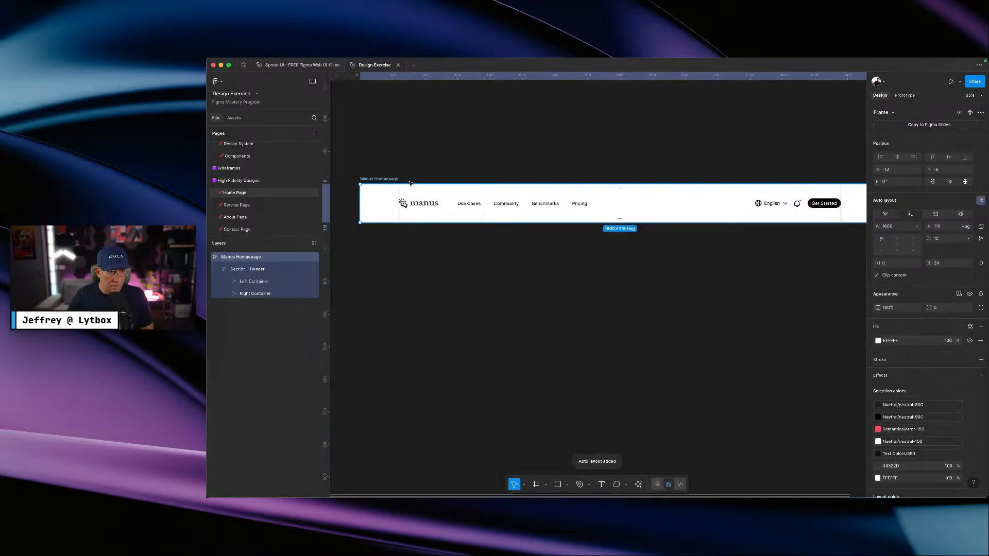
pyautogui.click(969, 241)
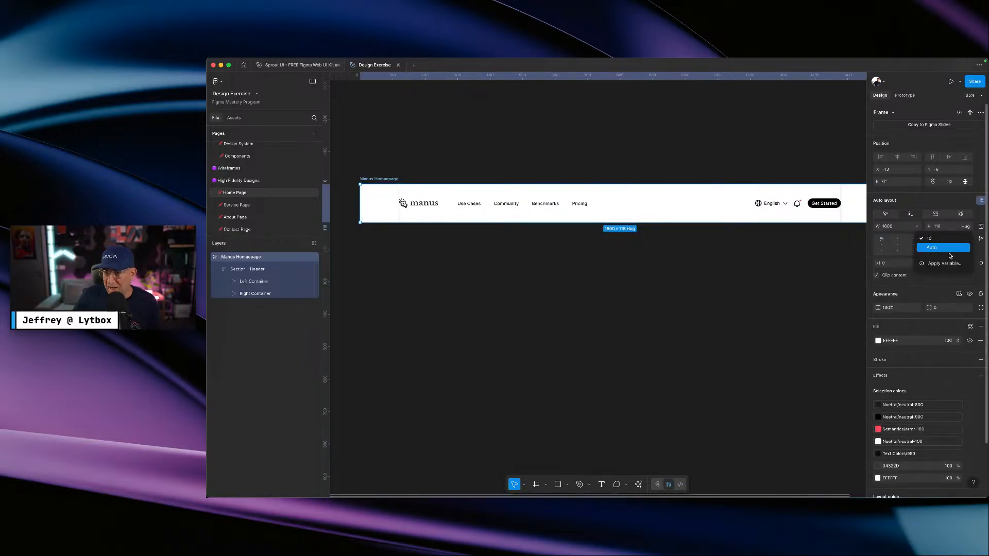
pyautogui.click(947, 252)
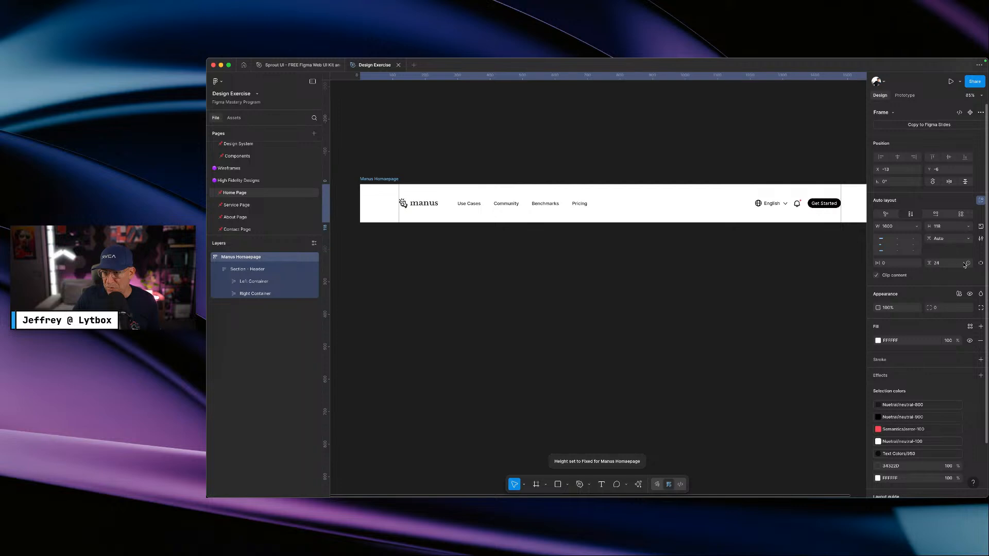
# - Set the Manus Homaepage frame's vertical padding to 0 and its height to hug contents
pyautogui.click(954, 263)
pyautogui.write('0')
pyautogui.press('Return')
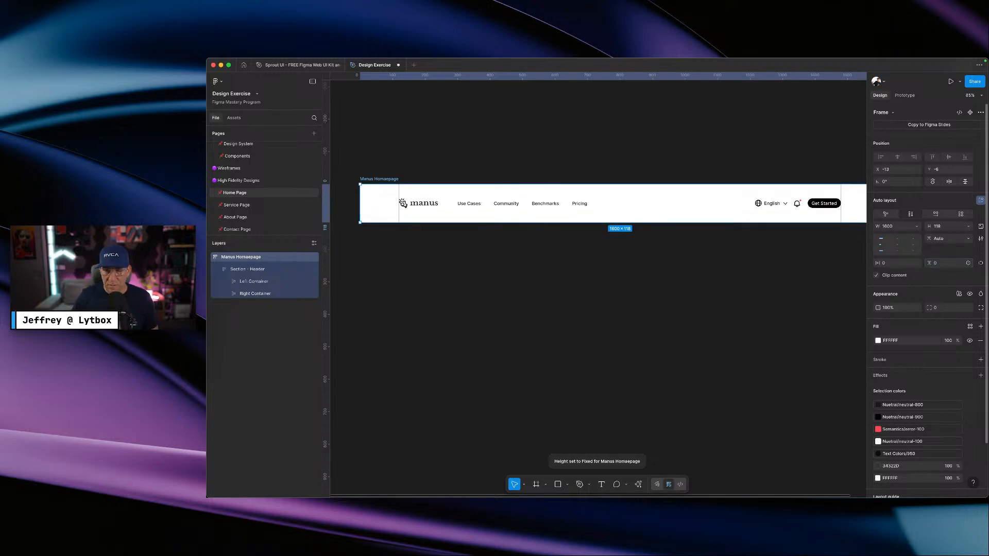
pyautogui.click(968, 226)
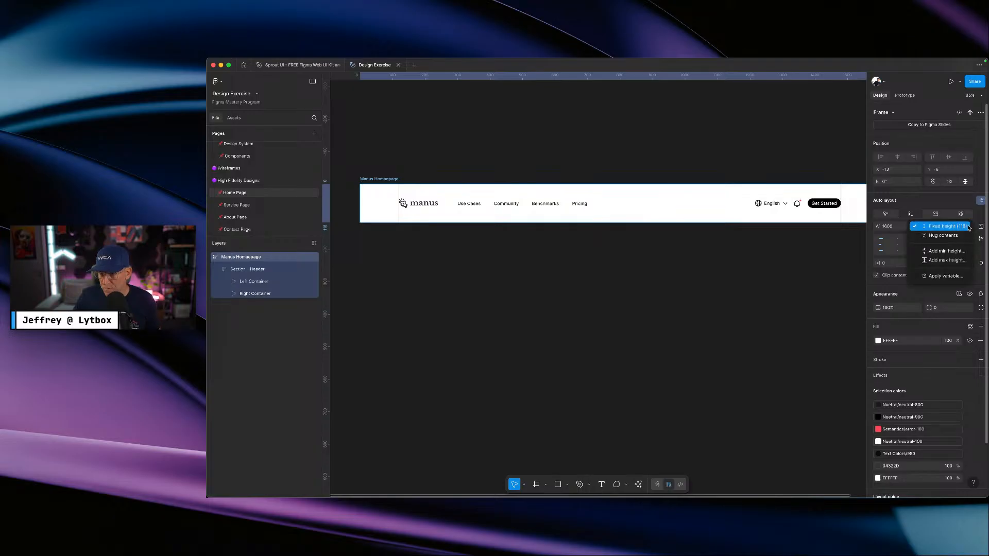
pyautogui.click(959, 234)
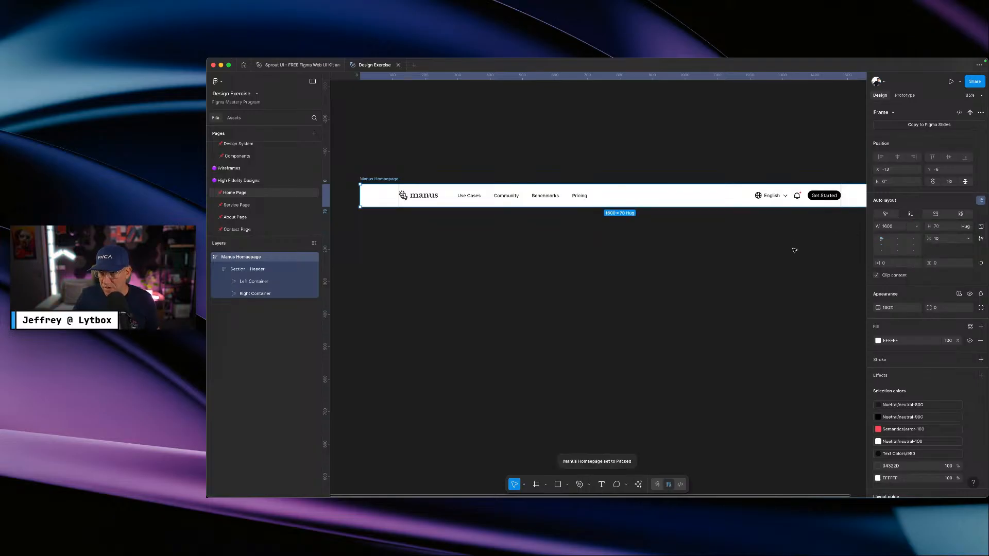
pyautogui.click(794, 250)
# - Stretch the Manus Homaepage frame downward to a height of about 2588 px, keeping its 1600 px width
pyautogui.click(381, 180)
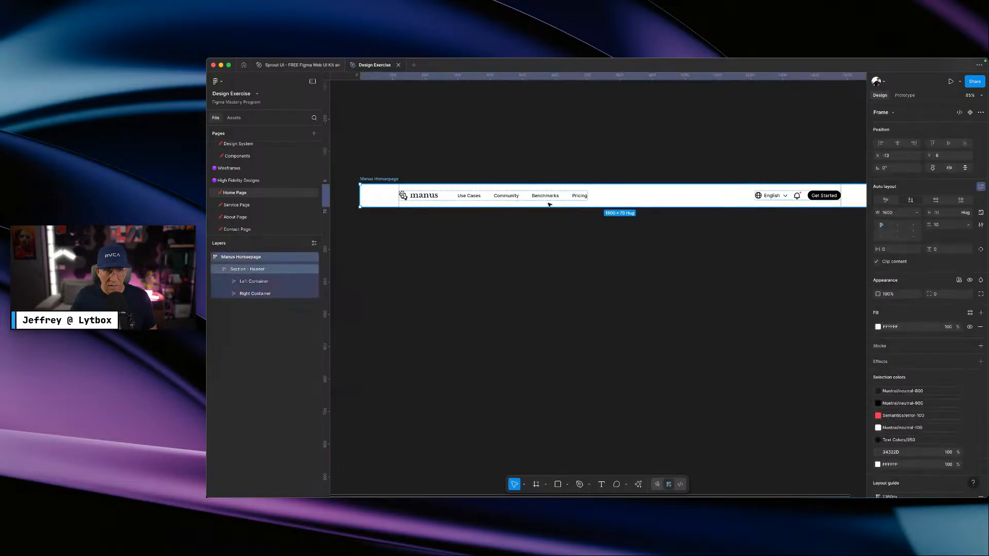
pyautogui.scroll(-10, 532, 203)
pyautogui.moveTo(599, 205); pyautogui.dragTo(572, 433)
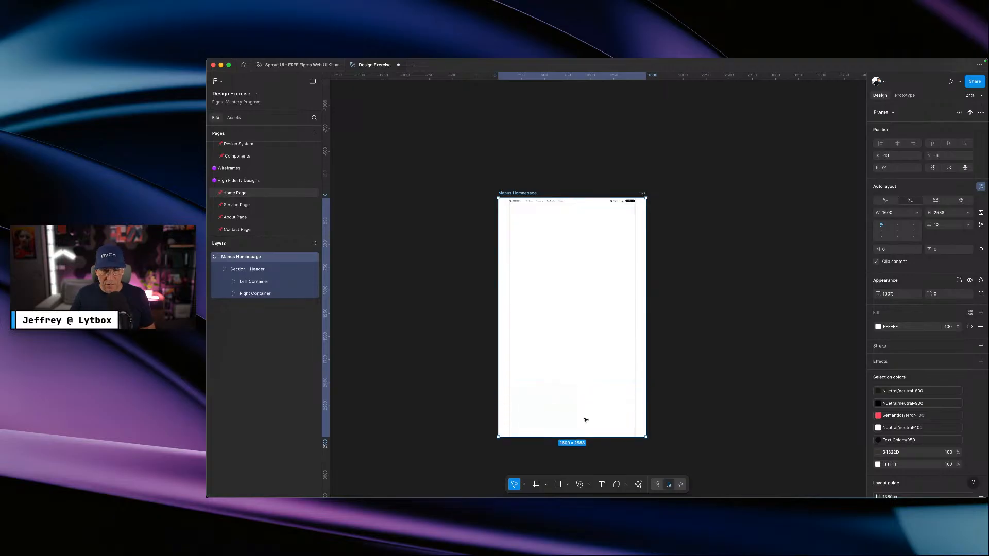
pyautogui.click(674, 313)
pyautogui.scroll(5, 575, 288)
pyautogui.scroll(-3, 575, 288)
pyautogui.scroll(3, 574, 288)
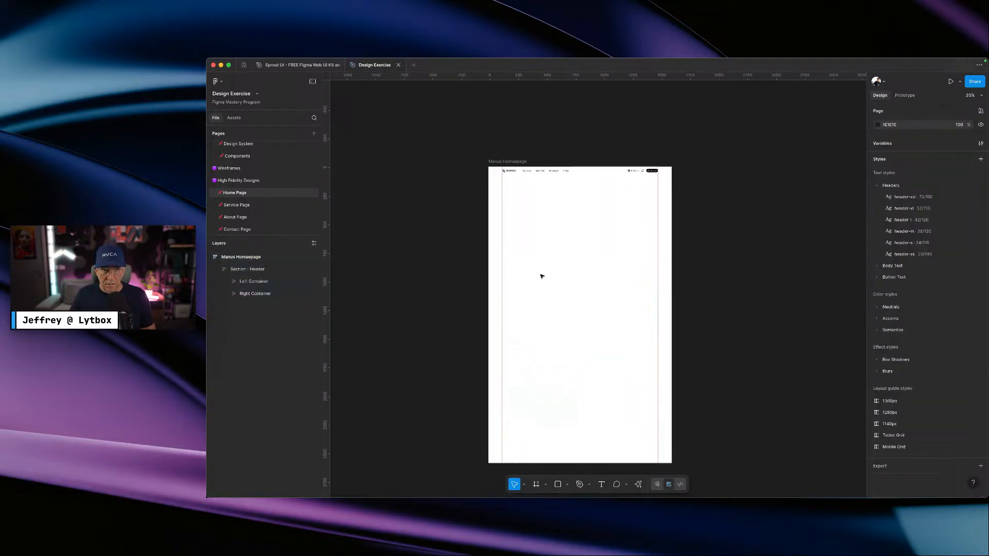
# - Move the whole Manus Homaepage frame to a lower position on the canvas
pyautogui.click(288, 257)
pyautogui.scroll(4, 526, 207)
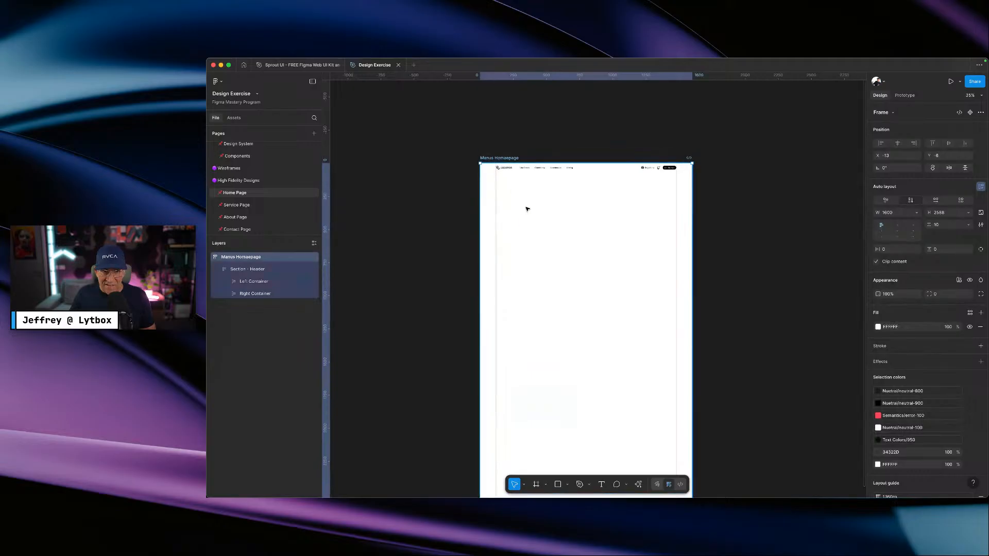
pyautogui.scroll(3, 577, 154)
pyautogui.scroll(-1, 398, 194)
pyautogui.click(385, 203)
pyautogui.moveTo(509, 161); pyautogui.dragTo(565, 263)
pyautogui.moveTo(555, 157); pyautogui.dragTo(582, 268)
pyautogui.click(558, 279)
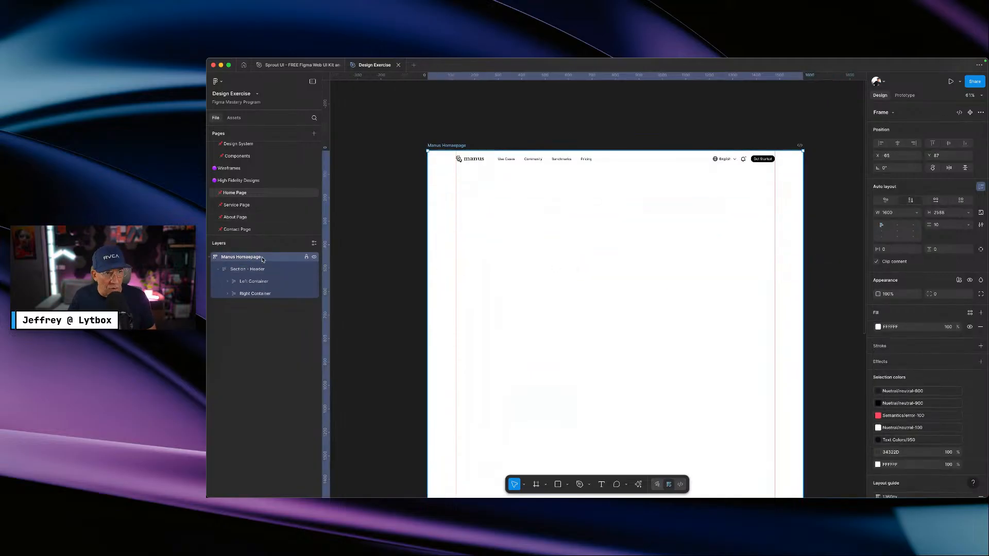
# - Collapse the Manus Homaepage frame's layers and remove its auto layout
pyautogui.click(212, 257)
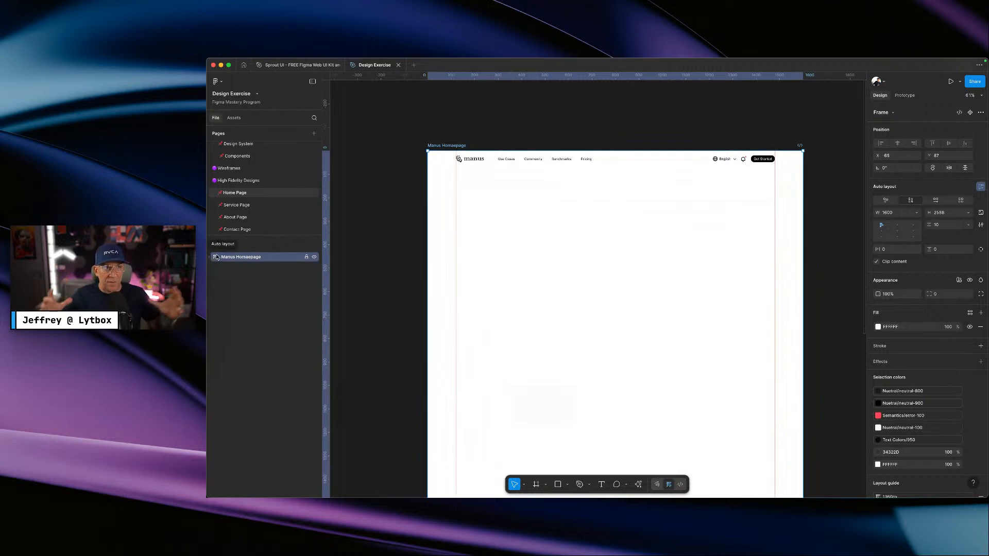
pyautogui.click(981, 187)
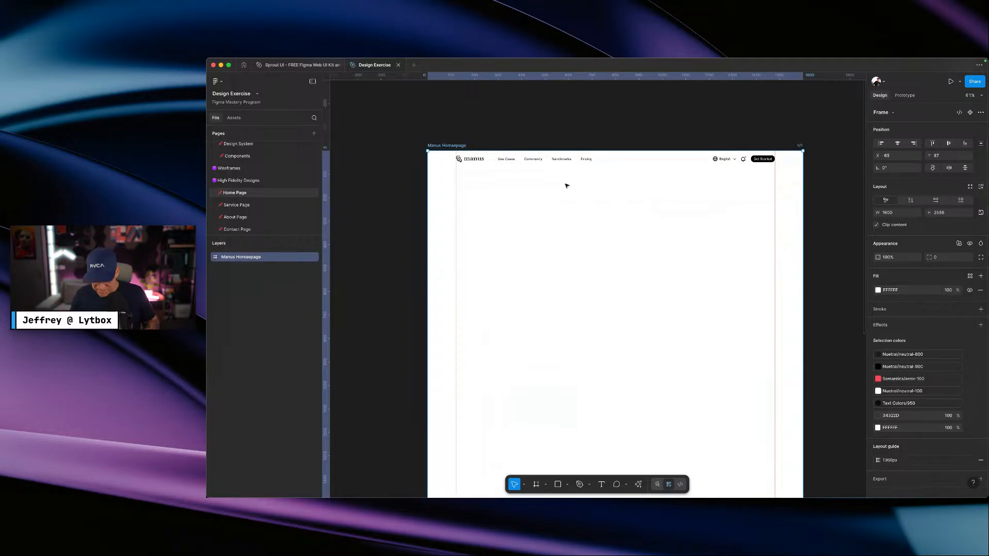
# - Switch to the Manus website in the browser, close the Developer Tools and copy the main heading "Leave it to Manus"
pyautogui.hotkey('ctrl', 'Right')
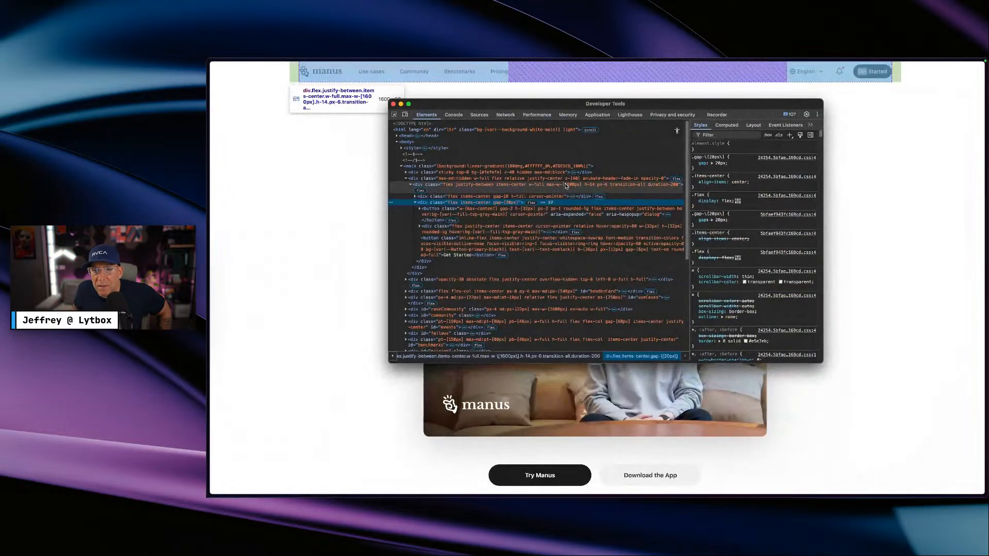
pyautogui.click(393, 103)
pyautogui.moveTo(704, 149); pyautogui.dragTo(481, 137)
# - Back in the Figma file, paste the copied heading as a new text layer below the header in the Manus Homaepage frame
pyautogui.hotkey('ctrl', 'Left')
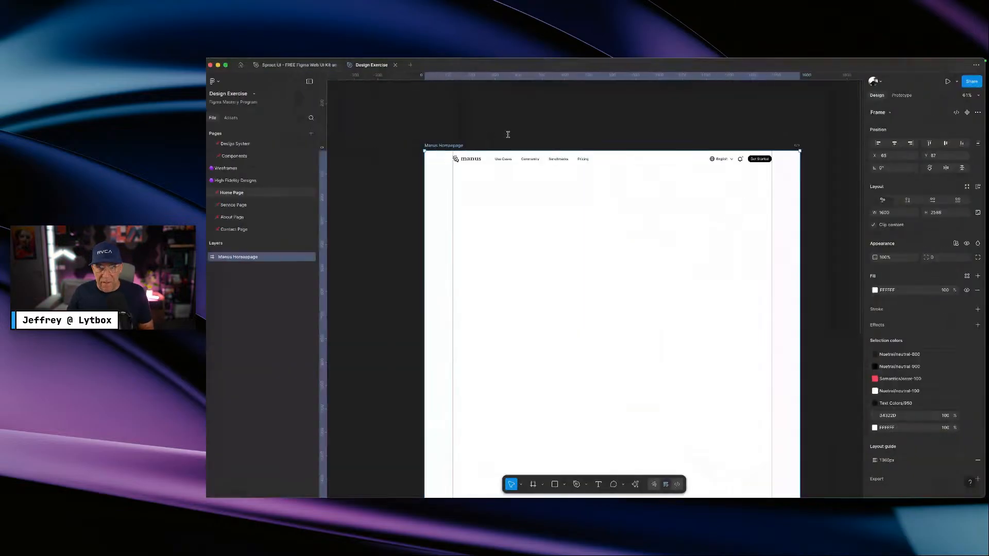
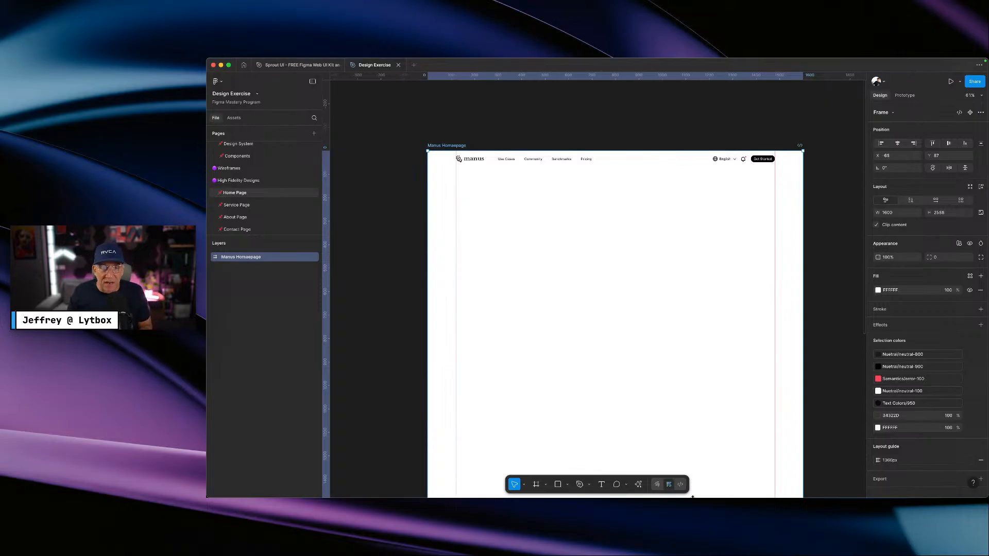
pyautogui.press('t')
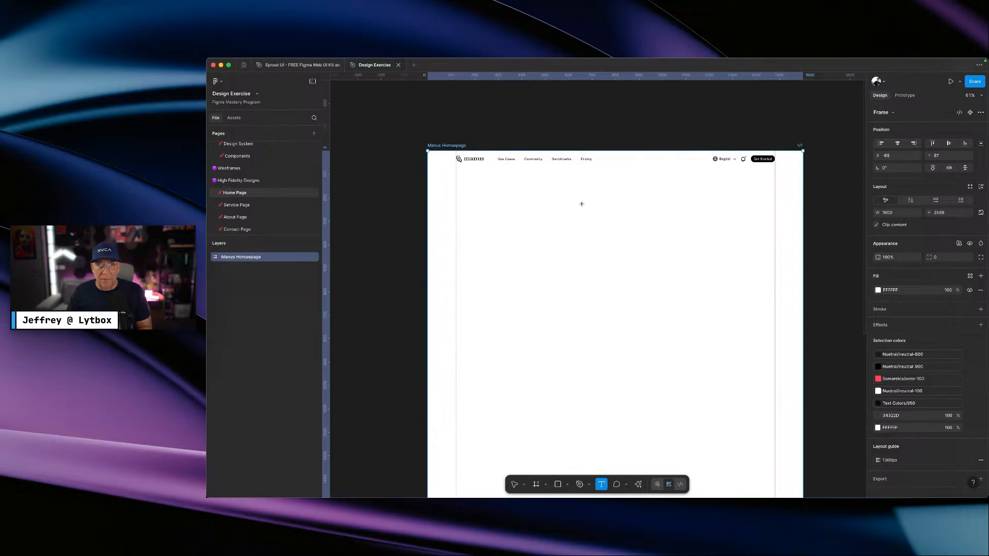
pyautogui.click(581, 204)
pyautogui.hotkey('ctrl', 'v')
pyautogui.press('Escape')
pyautogui.press('Escape')
# - Copy the description paragraph below the heading on the Manus website and return to the Figma file
pyautogui.hotkey('ctrl', 'Right')
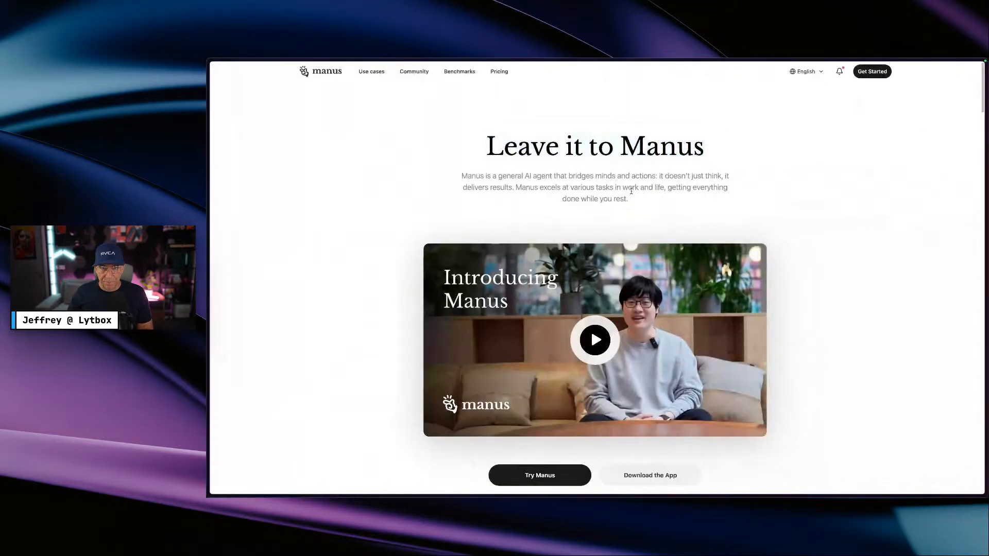
pyautogui.moveTo(629, 199); pyautogui.dragTo(487, 168)
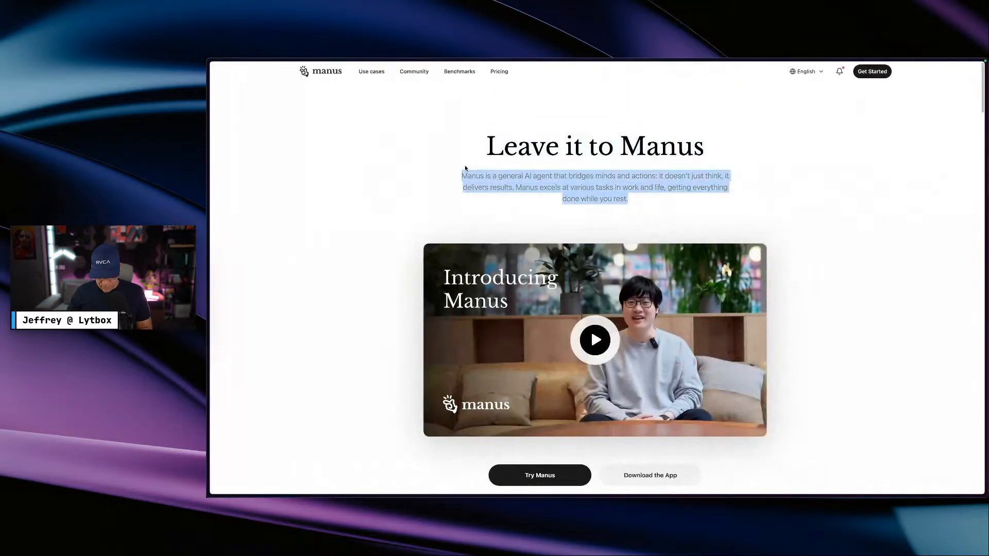
pyautogui.hotkey('ctrl', 'Left')
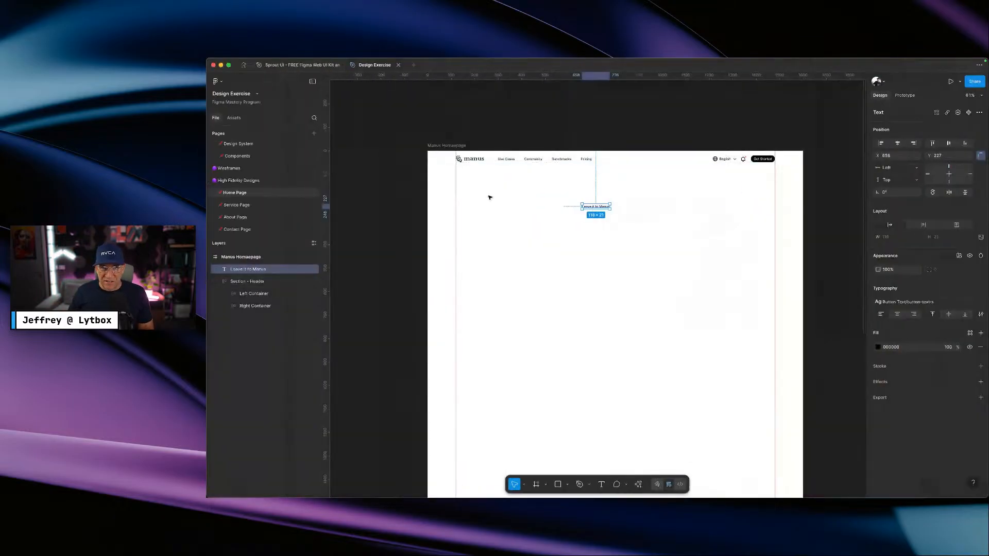
# - Paste the copied paragraph as a new text layer under the "Leave it to Manus" text and shift it left beneath that heading
pyautogui.click(581, 222)
pyautogui.press('t')
pyautogui.click(580, 222)
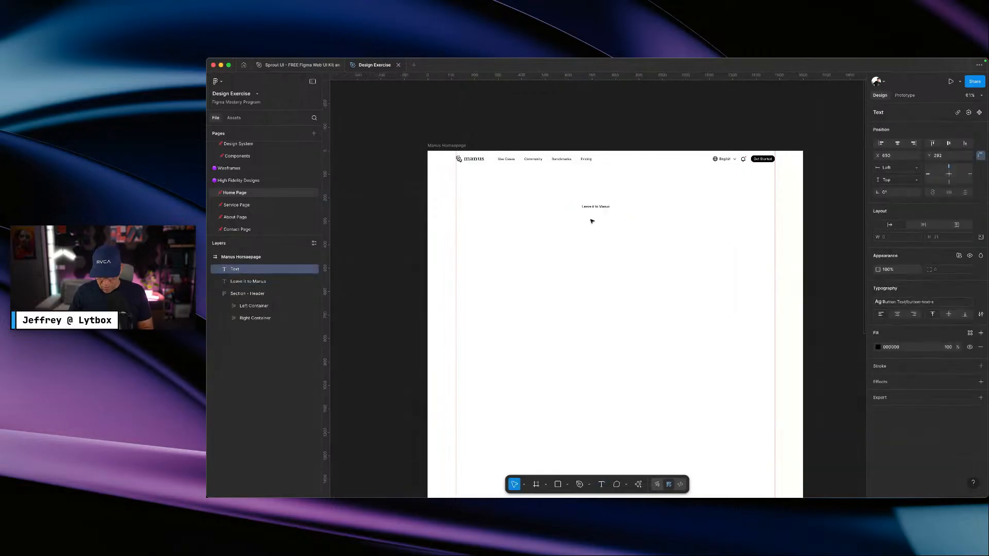
pyautogui.press('super+v')
pyautogui.press('Escape')
pyautogui.press('Escape')
pyautogui.moveTo(641, 222); pyautogui.dragTo(546, 217)
# - Apply the header-xxl text style to the "Leave it to Manus" text and reposition it above the paragraph
pyautogui.click(593, 207)
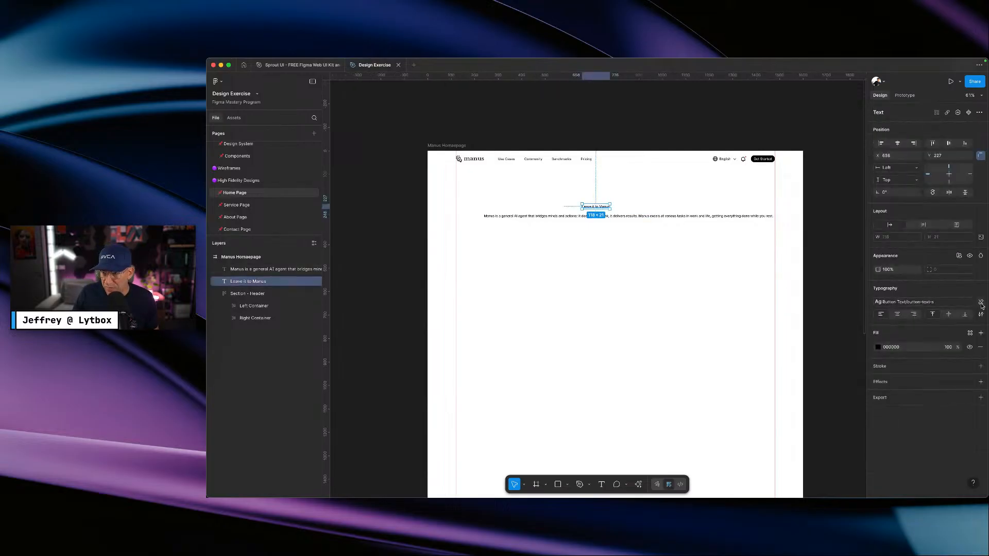
pyautogui.click(924, 304)
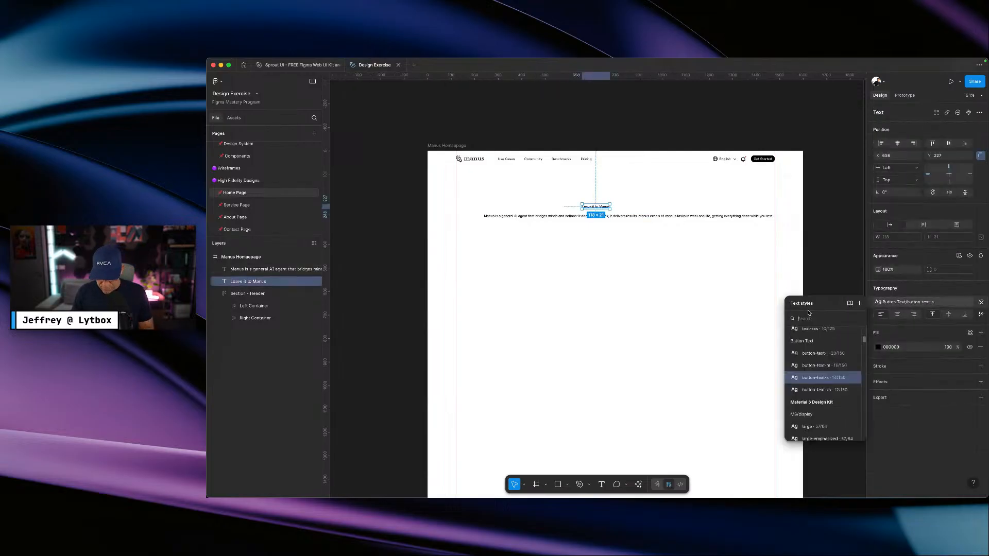
pyautogui.write('head')
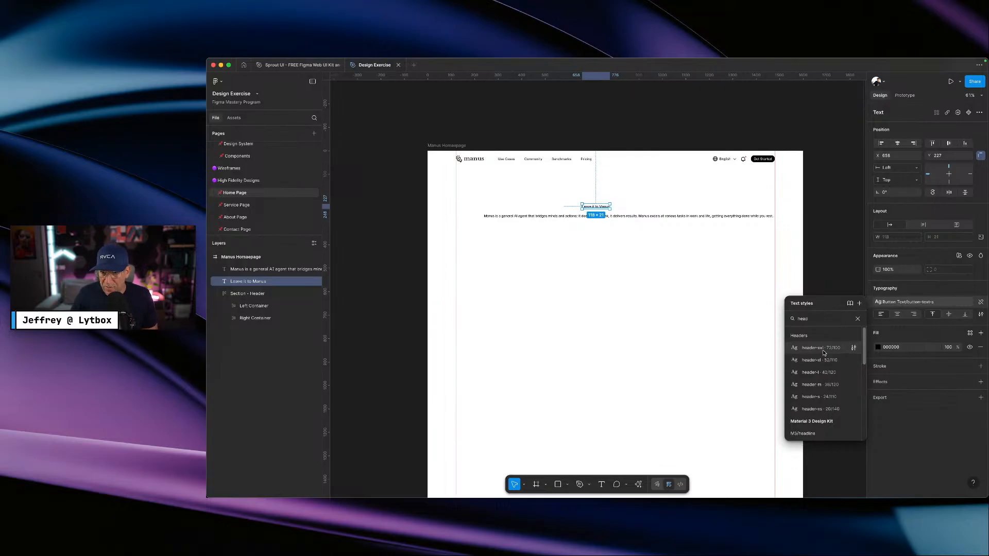
pyautogui.click(820, 348)
pyautogui.moveTo(690, 219); pyautogui.dragTo(651, 211)
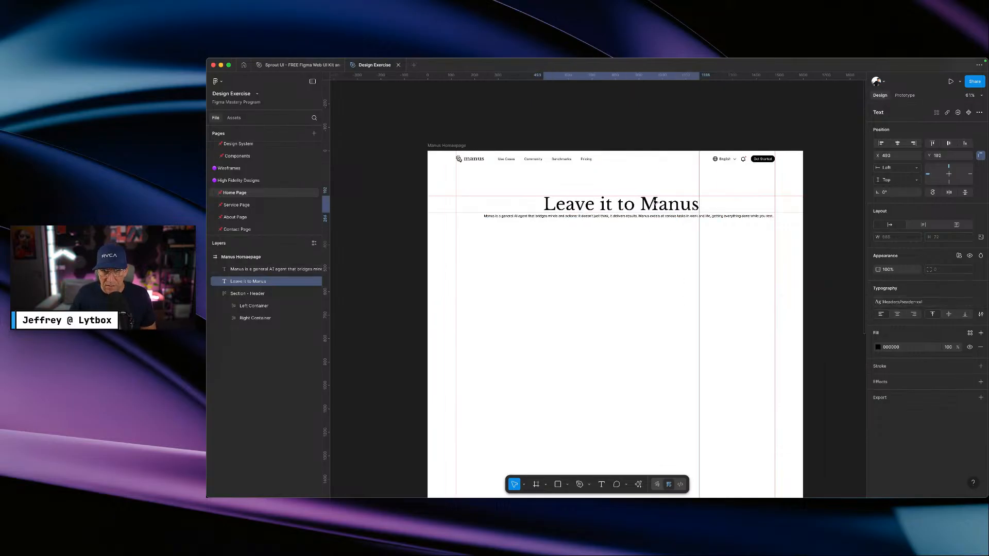
# - Set the heading's fill to the neutral-800 library color and deselect the text
pyautogui.click(968, 333)
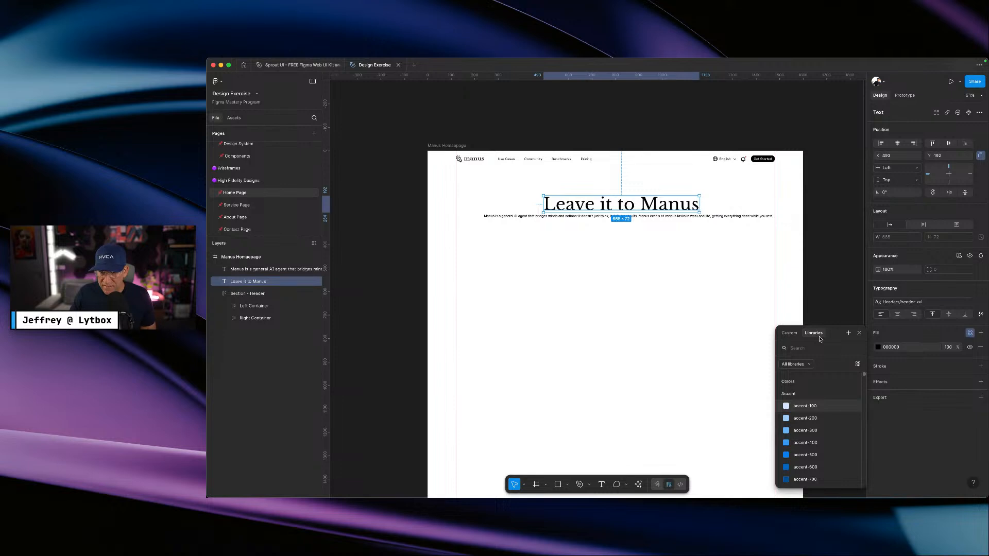
pyautogui.scroll(-5, 811, 412)
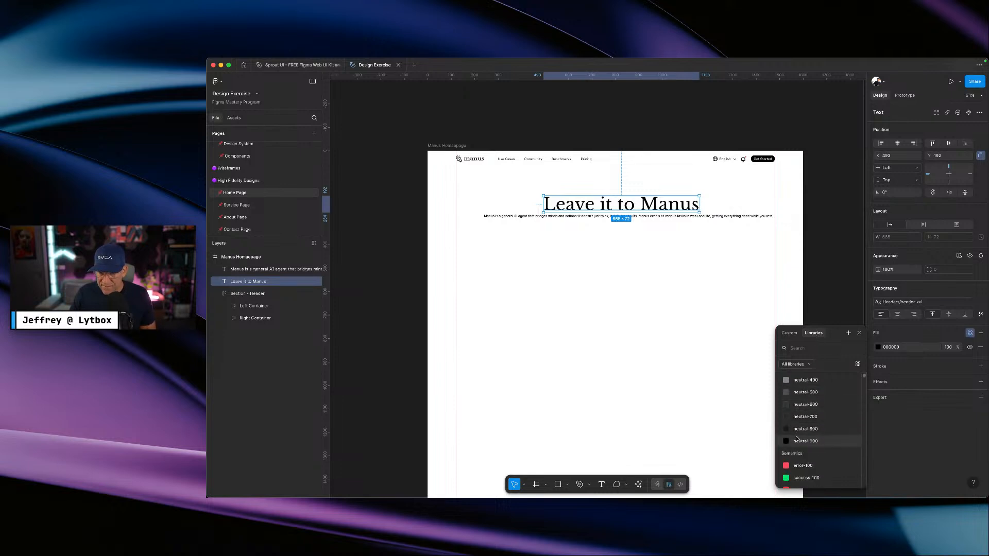
pyautogui.click(806, 432)
pyautogui.click(635, 239)
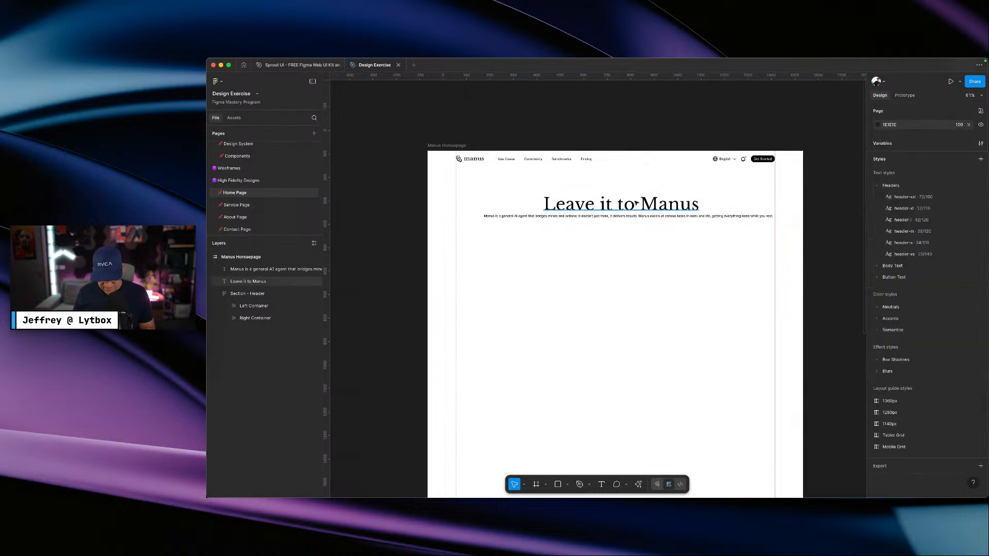
# - Inspect the "Leave it to Manus" heading on the Manus website, disable its opacity rule and move the Developer Tools window off the heading
pyautogui.hotkey('ctrl', 'Right')
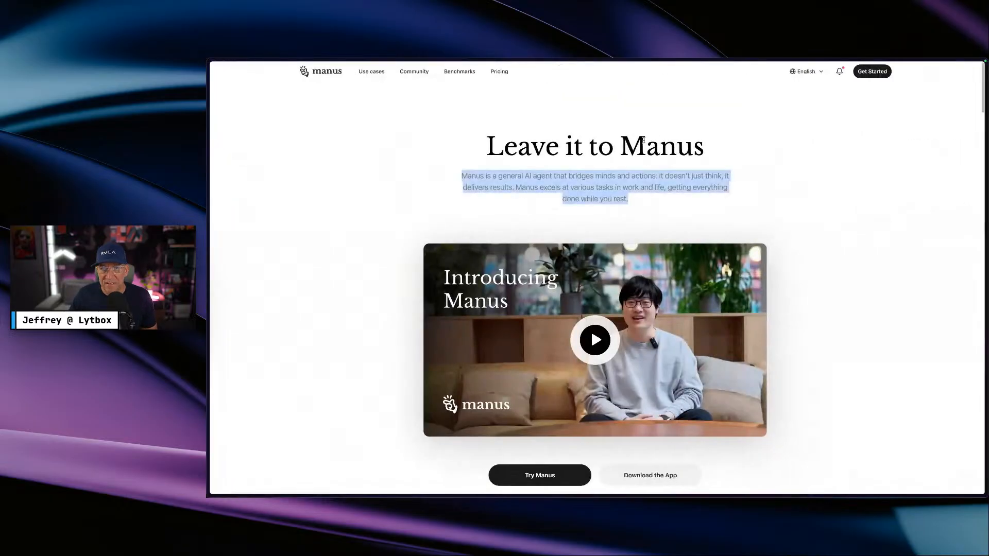
pyautogui.click(729, 160)
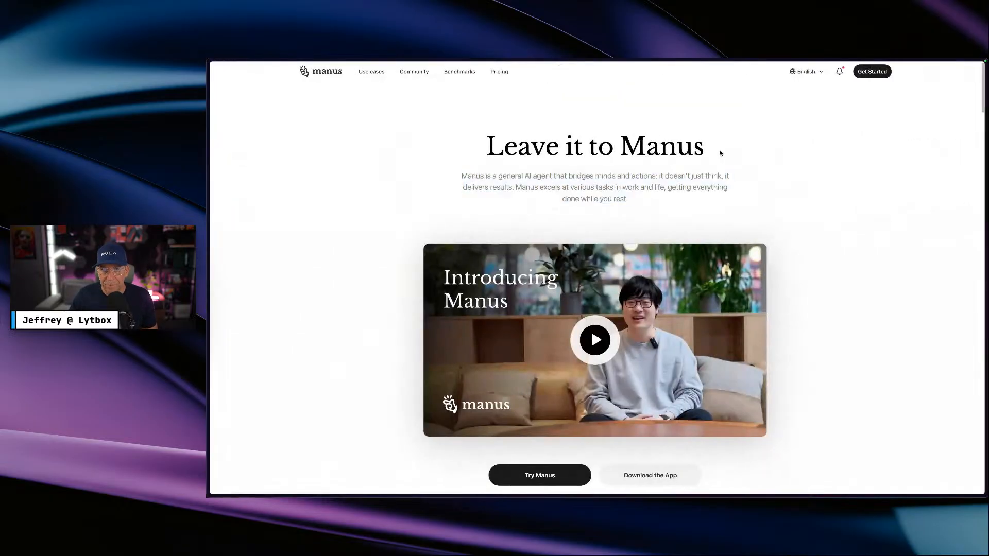
pyautogui.moveTo(728, 159); pyautogui.dragTo(506, 148)
pyautogui.rightClick(511, 135)
pyautogui.click(567, 192)
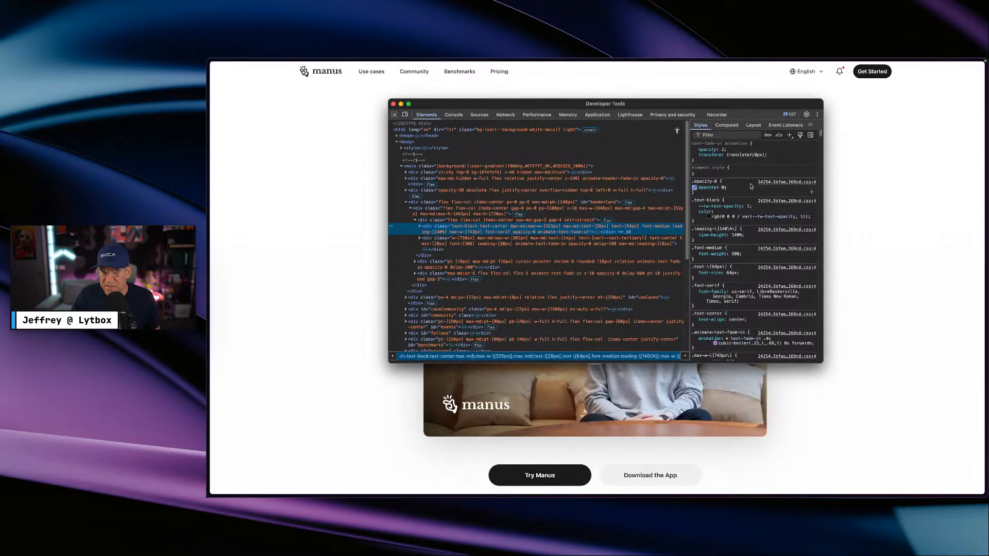
pyautogui.click(694, 187)
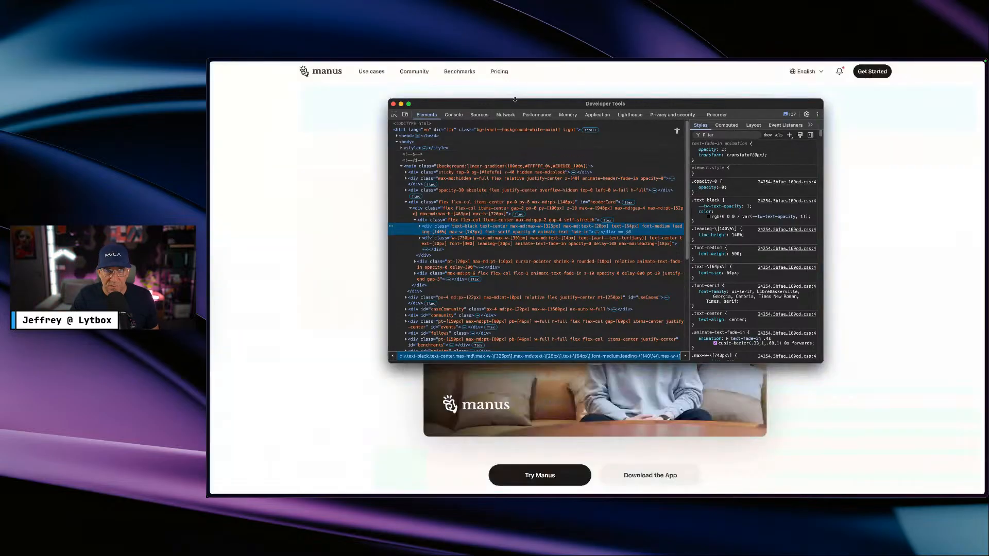
pyautogui.moveTo(513, 106); pyautogui.dragTo(686, 166)
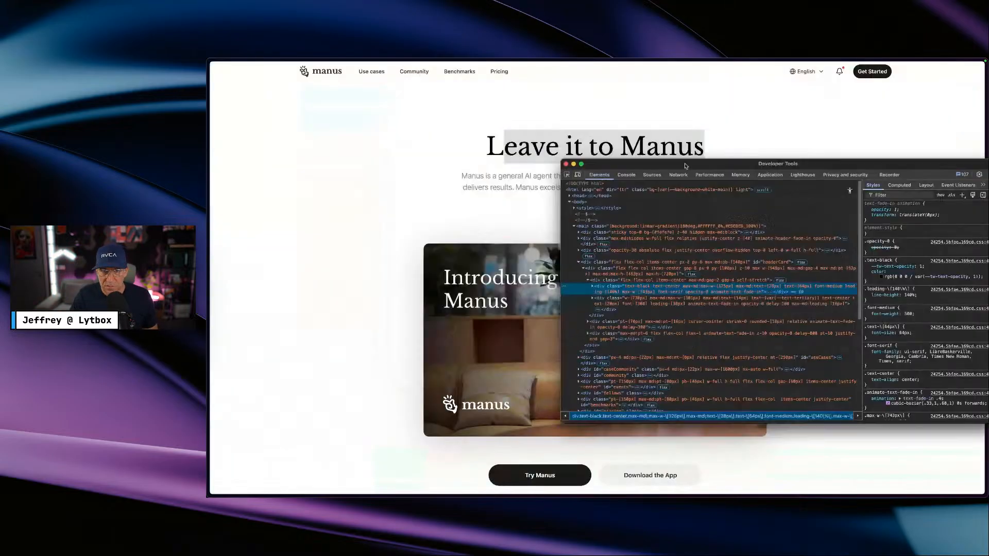
# - Examine the website heading's markup, font size and line height in the Developer Tools, and return to the Figma file
pyautogui.click(592, 287)
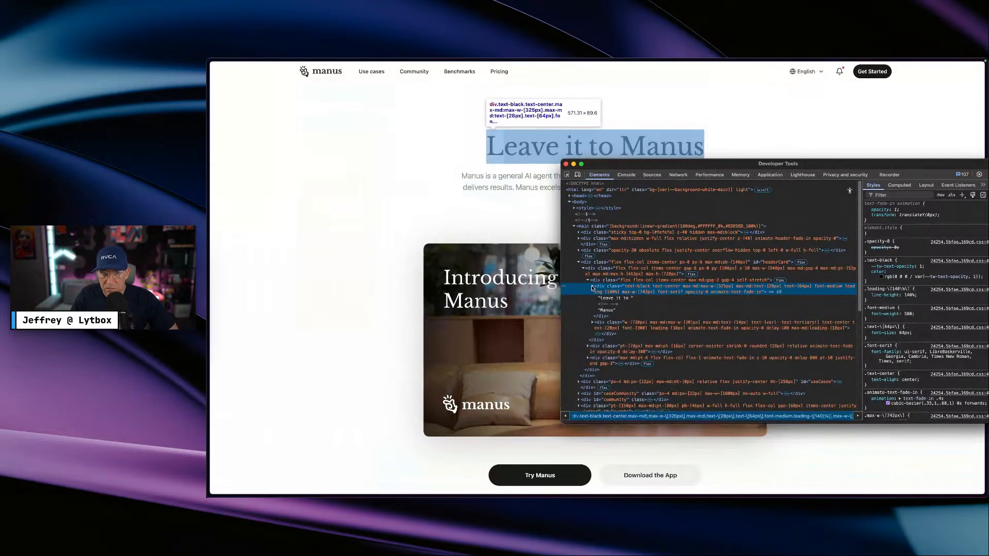
pyautogui.click(592, 286)
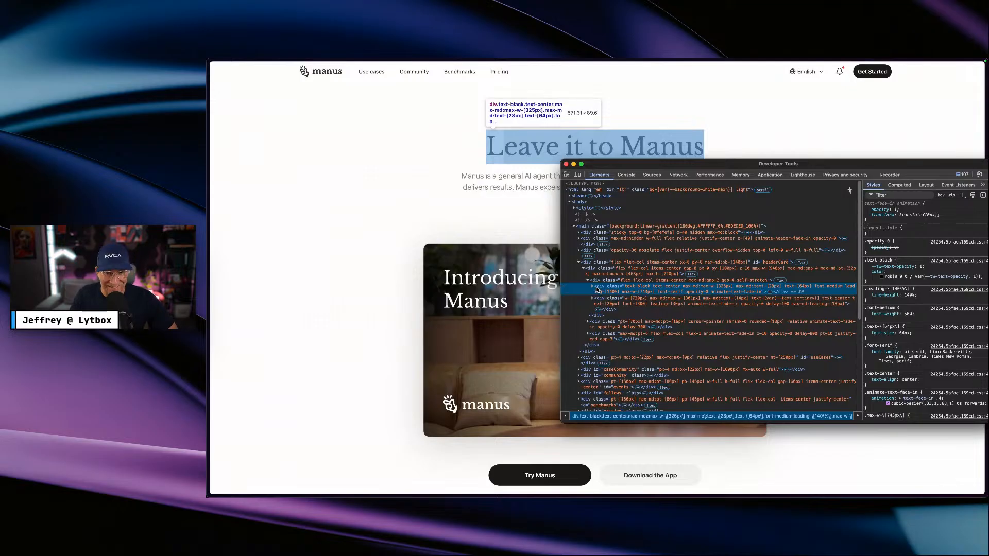
pyautogui.scroll(-1, 541, 289)
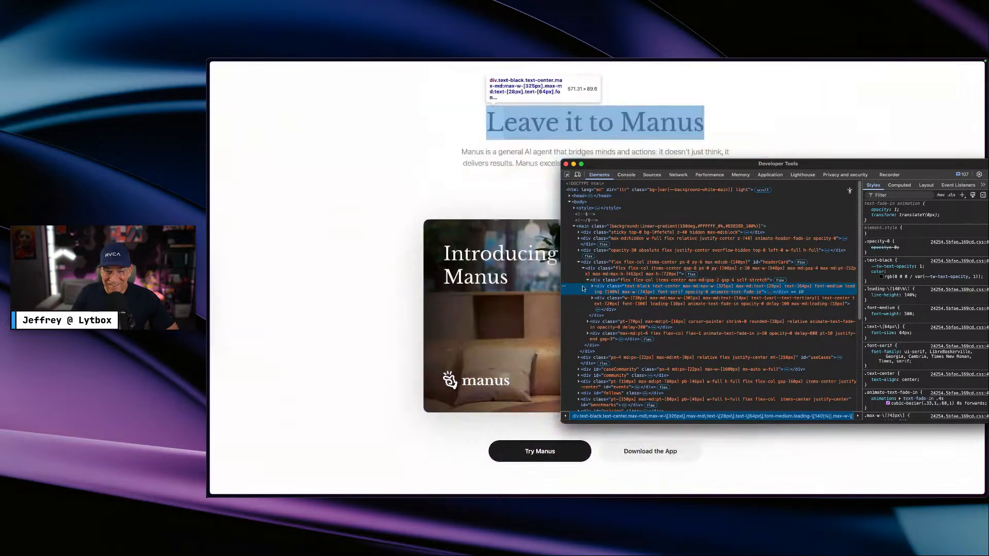
pyautogui.click(593, 287)
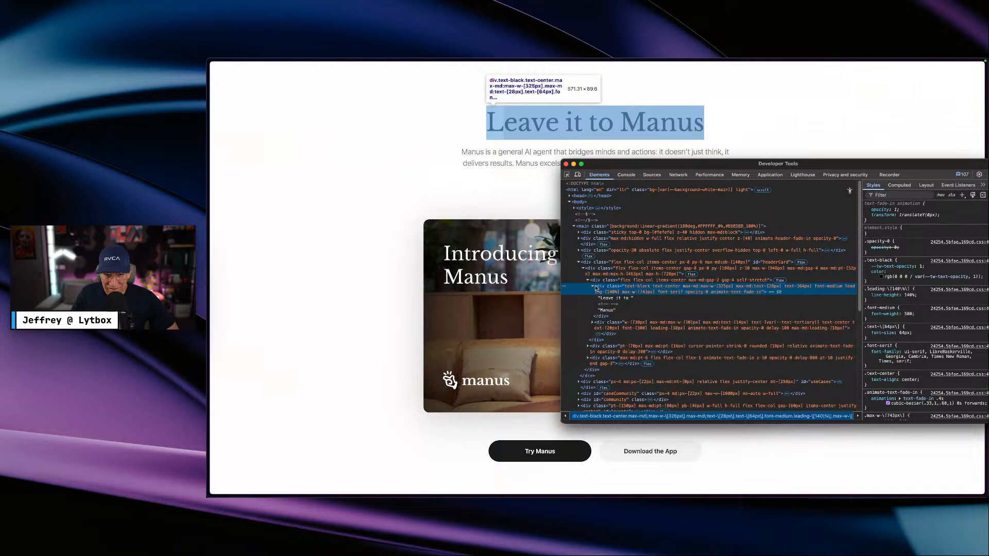
pyautogui.click(593, 287)
pyautogui.moveTo(833, 166); pyautogui.dragTo(675, 183)
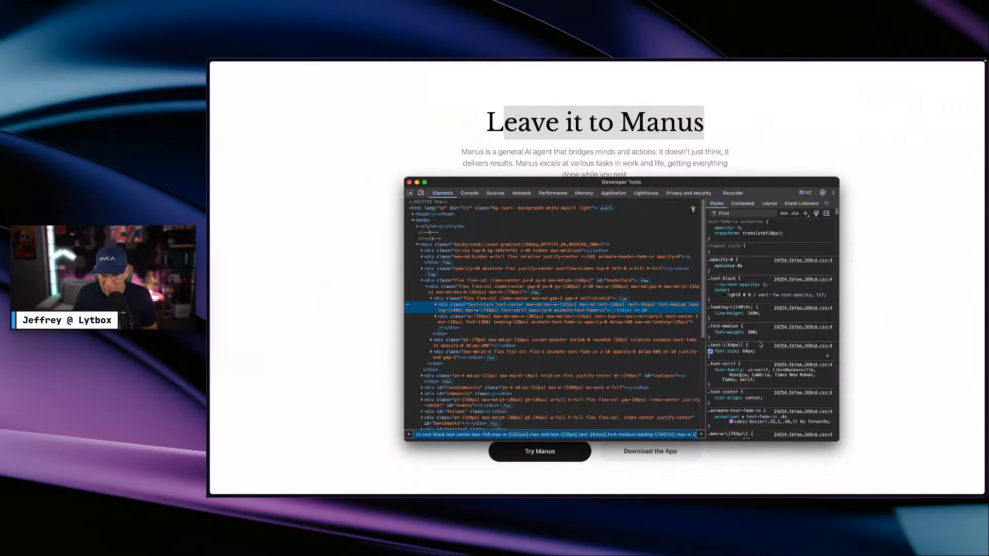
pyautogui.hotkey('ctrl', 'Left')
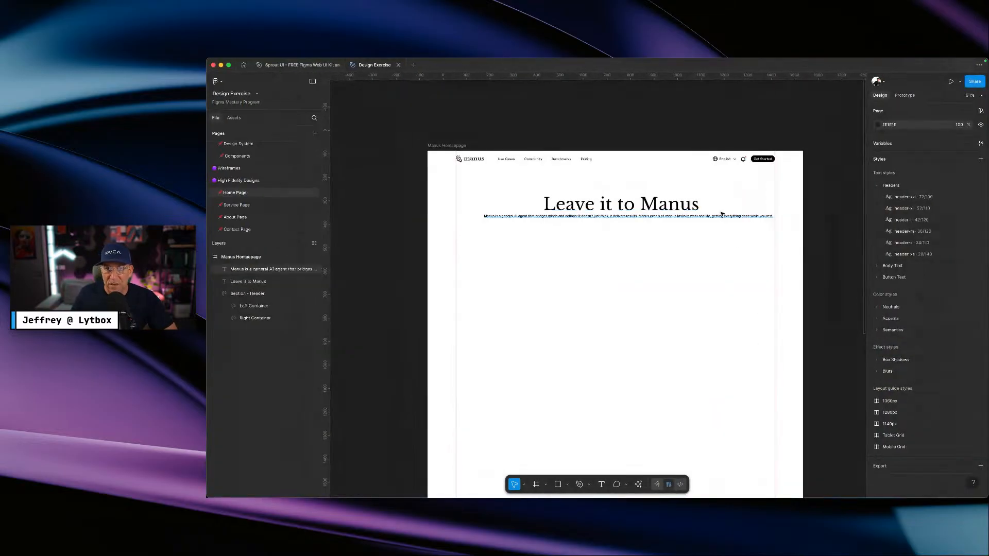
# - Set the desktop font-size of the header-xxl typography variable to 64 and close the variables window
pyautogui.click(687, 206)
pyautogui.press('Escape')
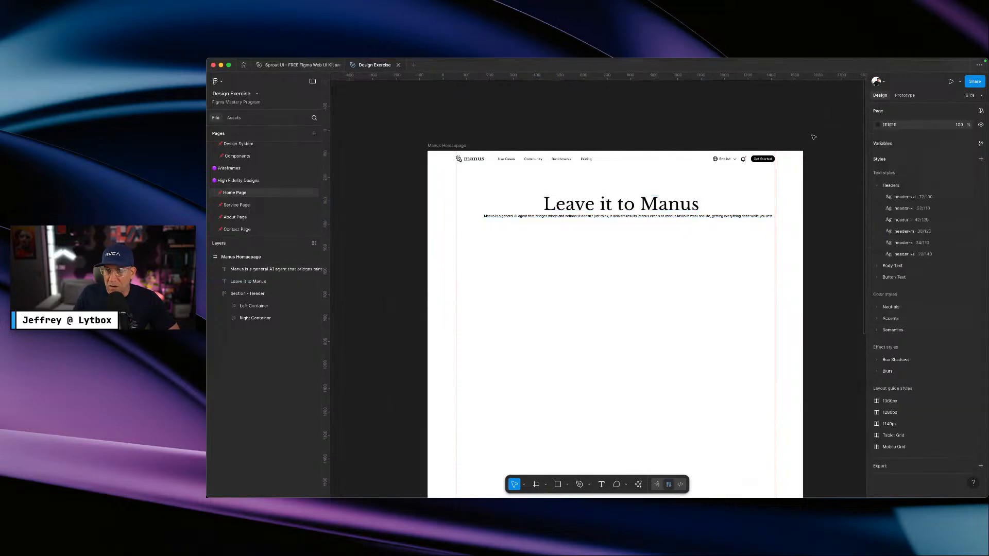
pyautogui.click(980, 143)
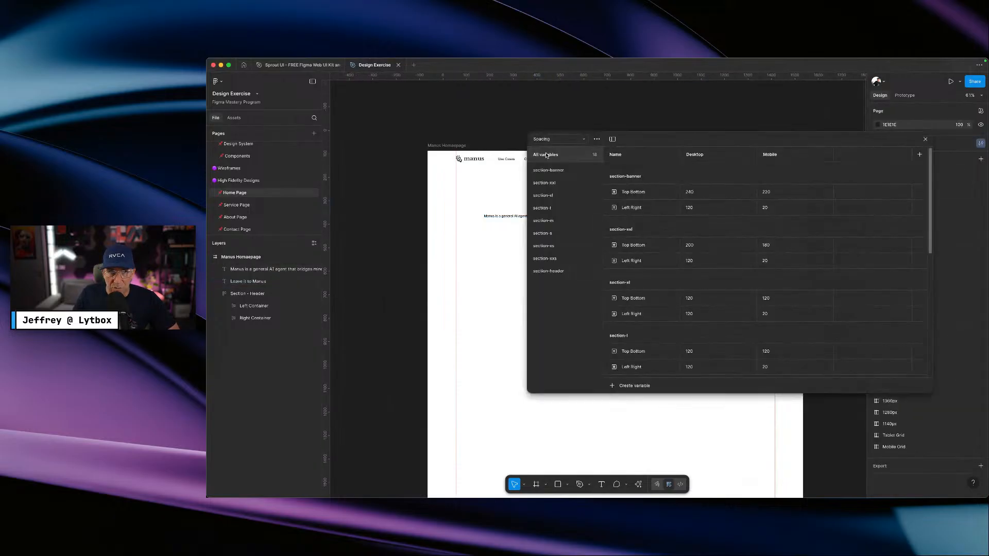
pyautogui.click(559, 139)
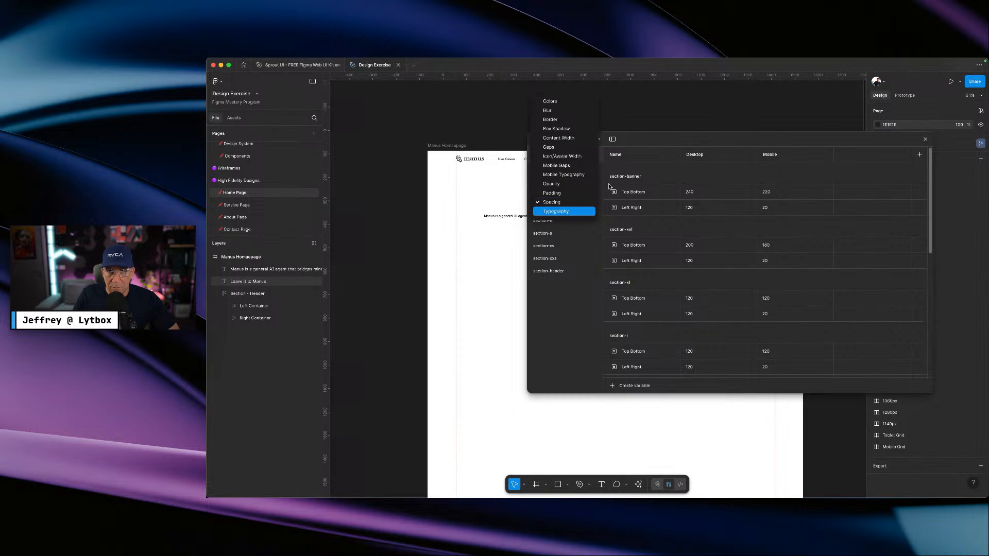
pyautogui.click(577, 212)
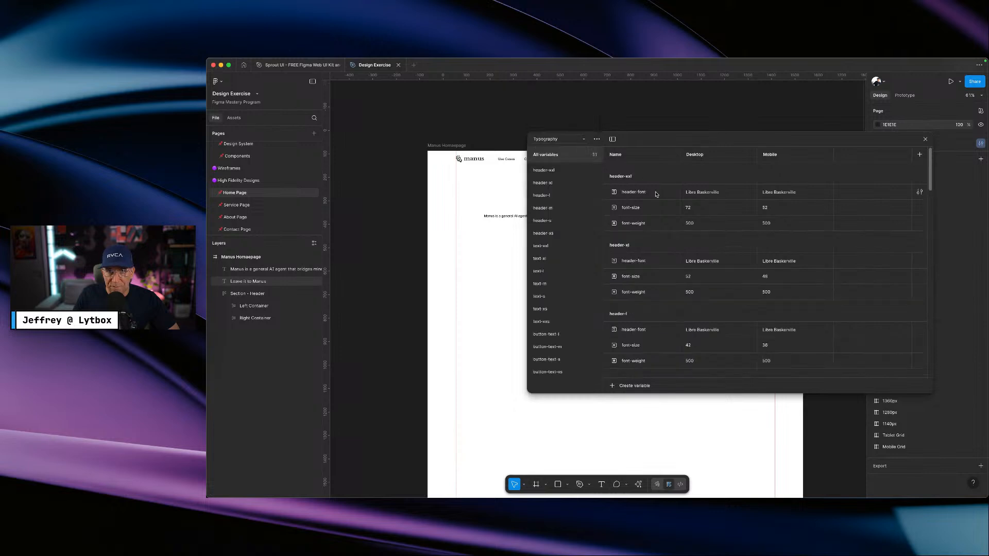
pyautogui.click(693, 210)
pyautogui.hscroll(5, 467, 237)
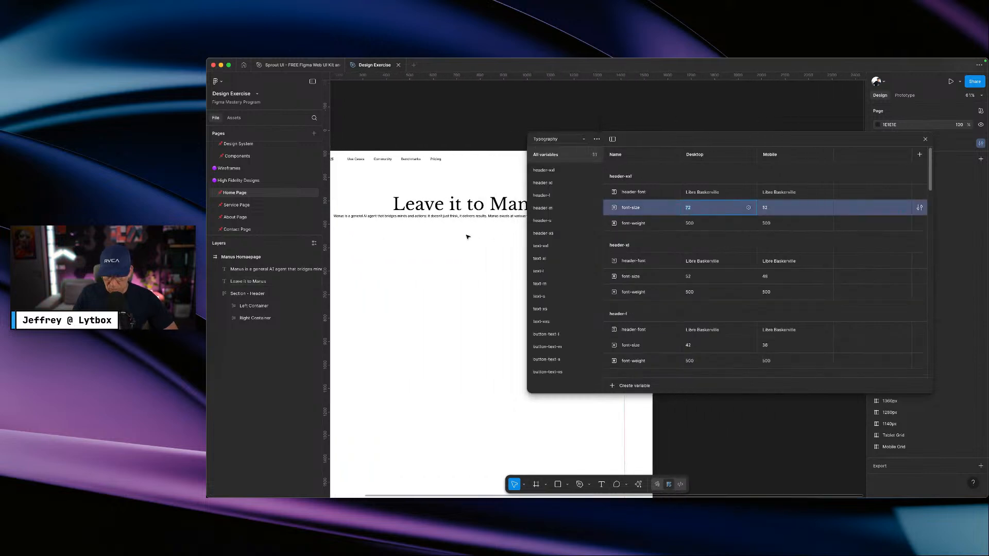
pyautogui.write('64')
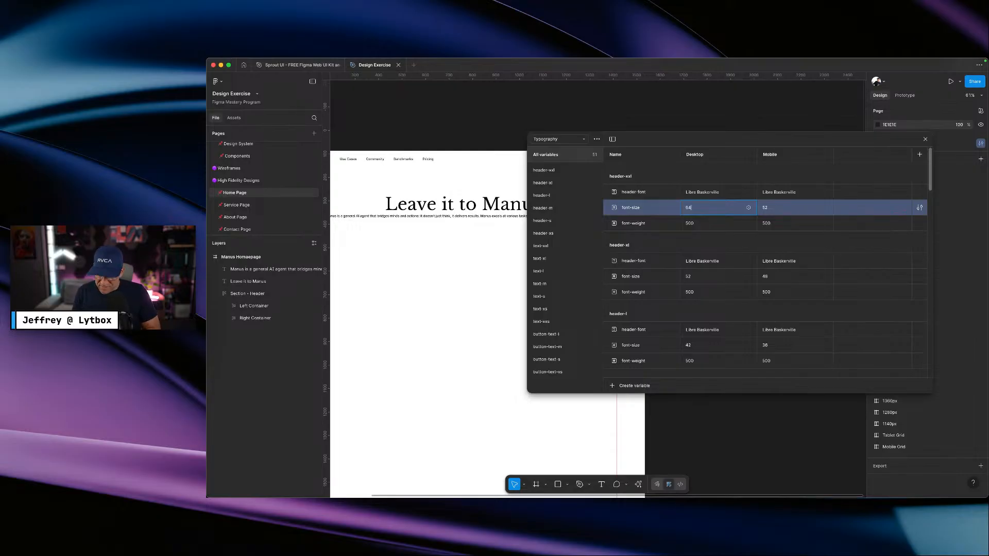
pyautogui.press('Return')
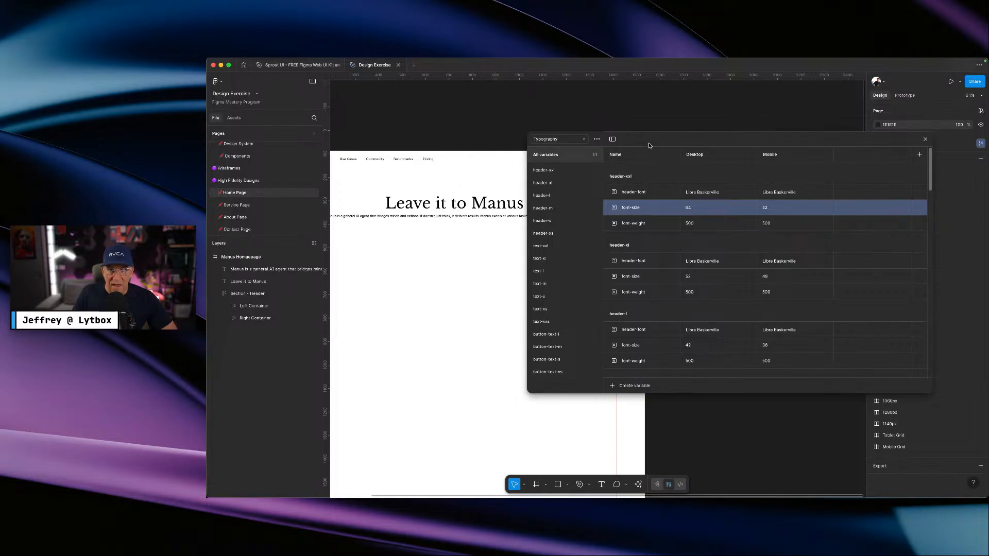
pyautogui.moveTo(648, 145); pyautogui.dragTo(740, 141)
pyautogui.click(465, 216)
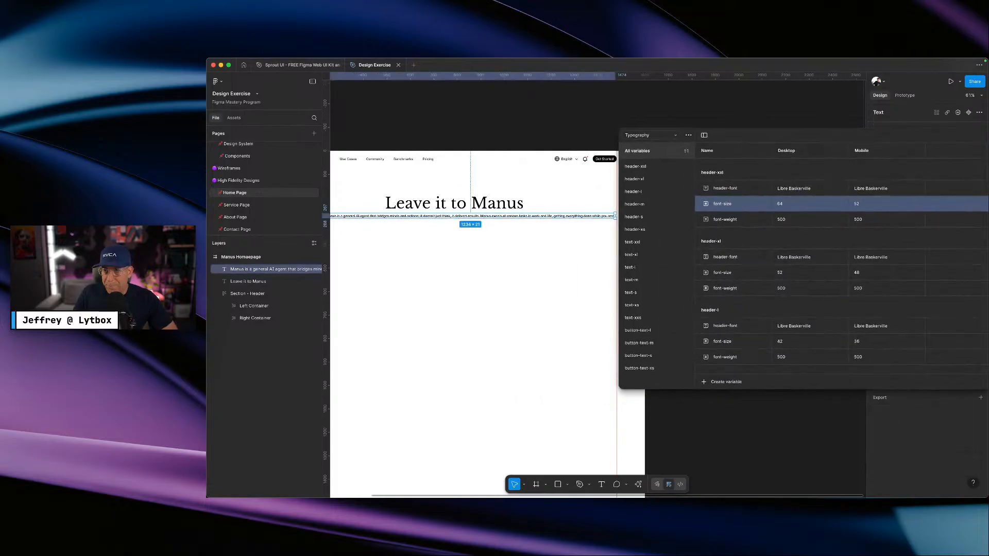
pyautogui.moveTo(928, 141); pyautogui.dragTo(786, 125)
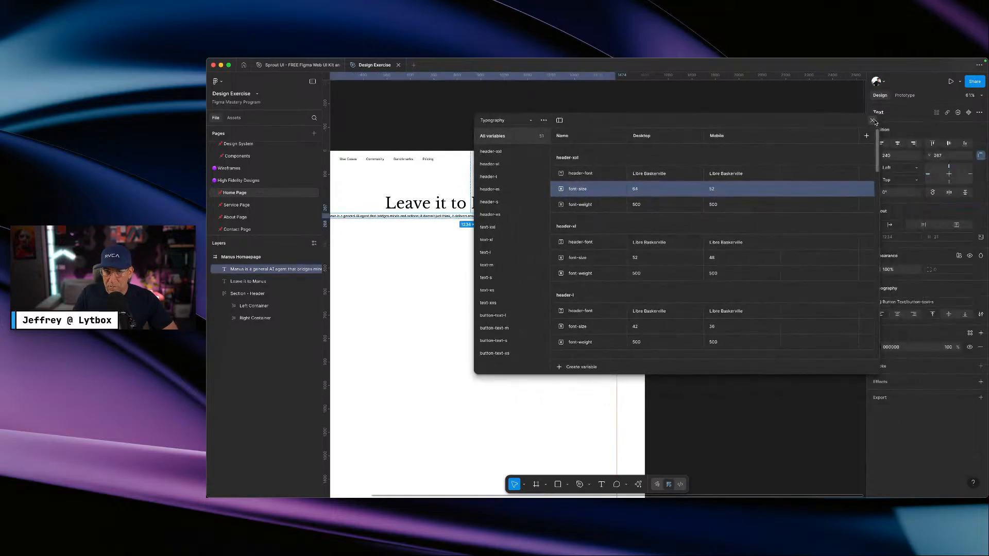
pyautogui.click(872, 121)
# - Narrow the description text box to about 801 px wide and place it below the heading, starting near the heading's left edge
pyautogui.hscroll(-2, 748, 181)
pyautogui.hscroll(-1, 748, 181)
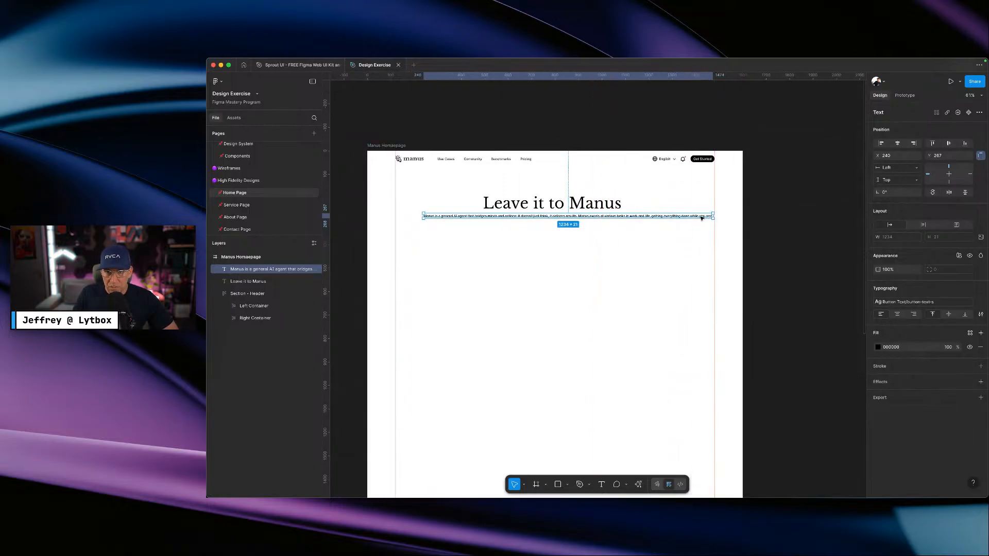
pyautogui.click(597, 209)
pyautogui.click(440, 217)
pyautogui.moveTo(422, 217); pyautogui.dragTo(505, 226)
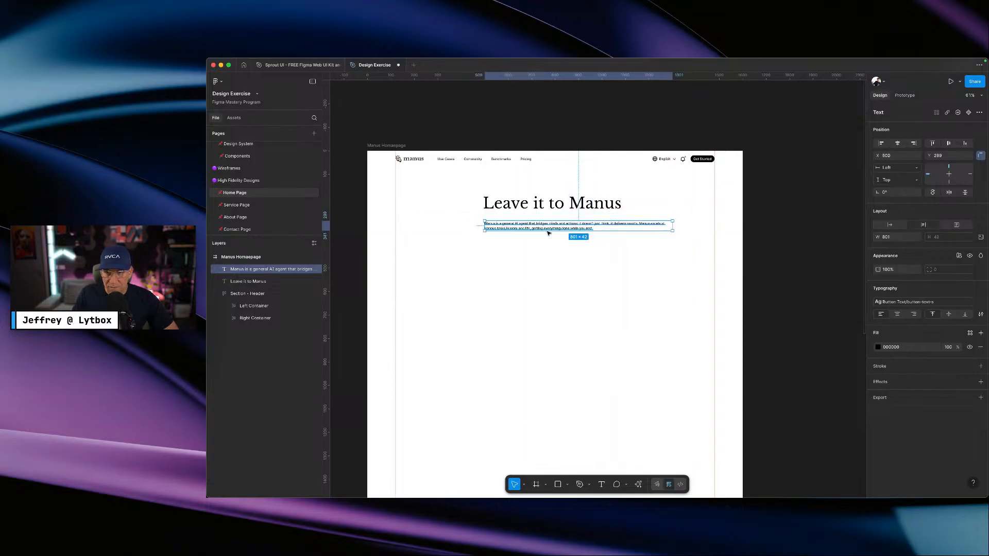
# - Apply the text-m body text style to the description paragraph
pyautogui.click(906, 302)
pyautogui.scroll(3, 824, 381)
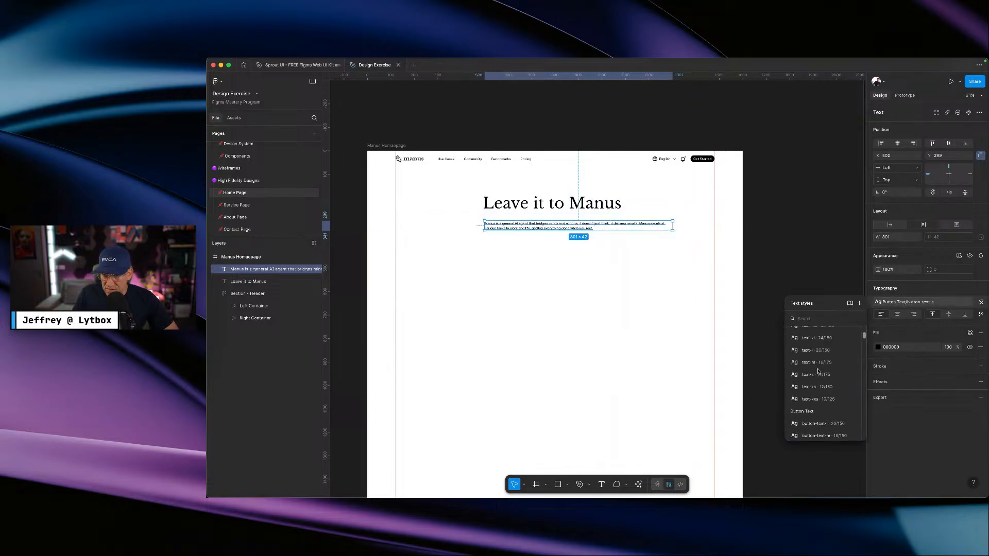
pyautogui.click(816, 363)
pyautogui.click(810, 268)
pyautogui.click(603, 225)
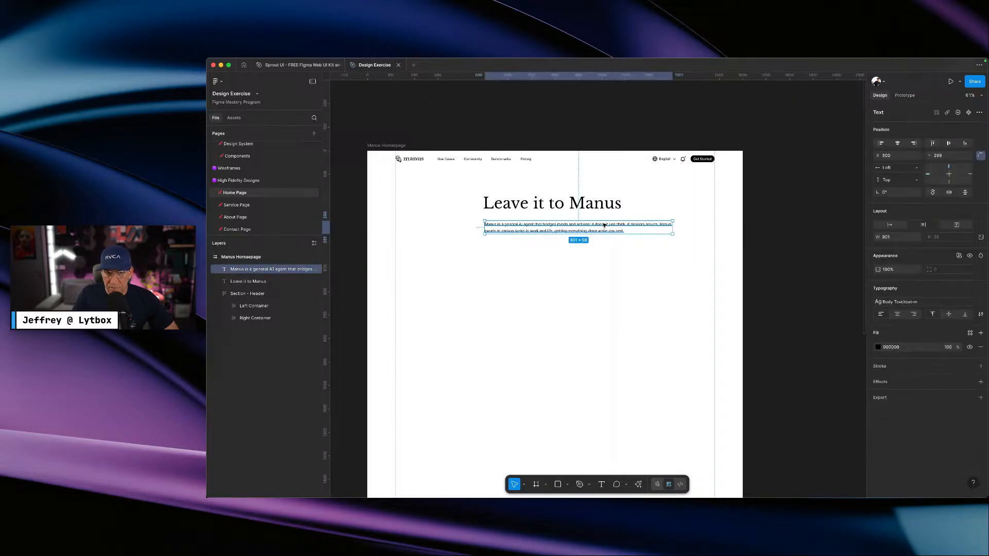
# - Set the description paragraph's fill to the neutral-500 color style
pyautogui.click(970, 334)
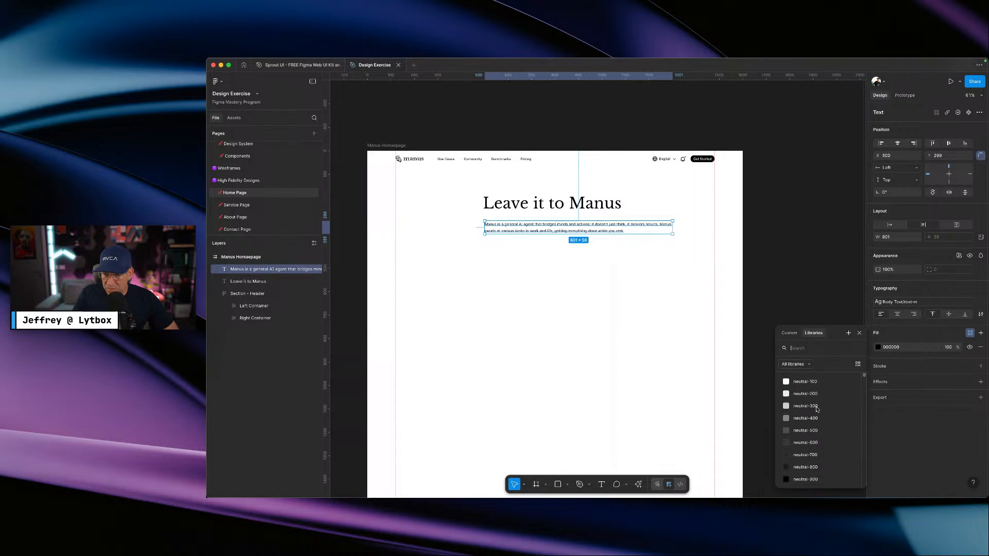
pyautogui.click(675, 376)
pyautogui.click(582, 232)
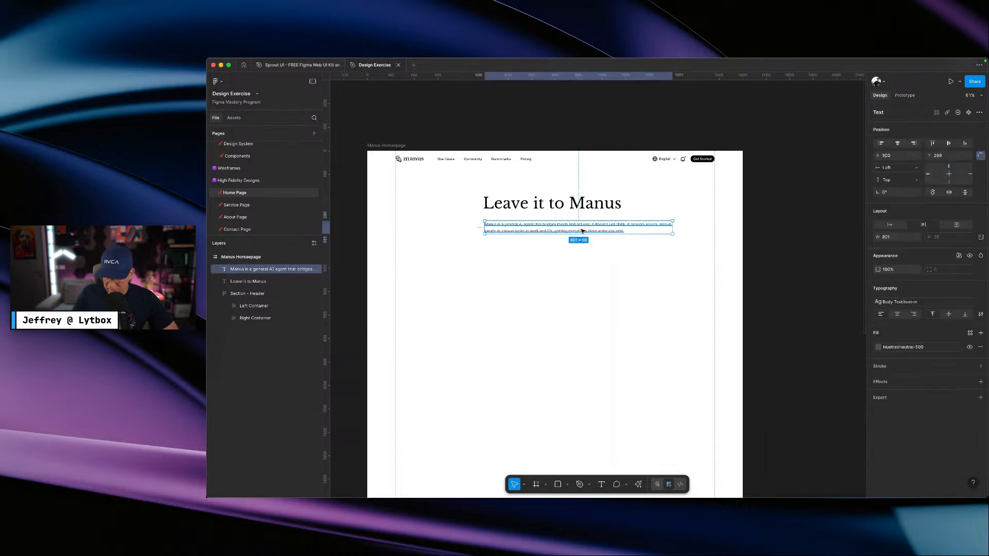
# - Switch to the Manus website in the browser, inspect the intro paragraph's font weight and font size, and return to the Figma file
pyautogui.hotkey('ctrl', 'Right')
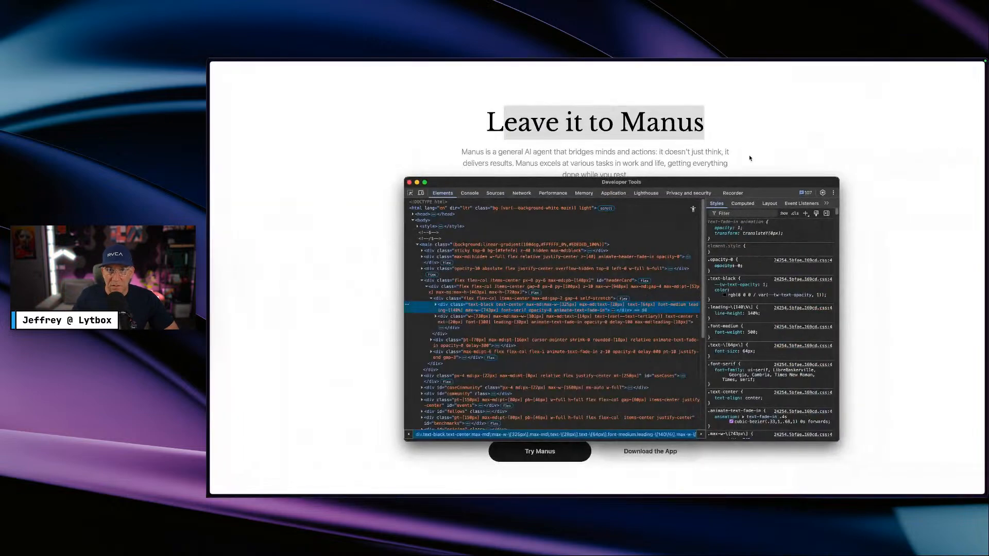
pyautogui.press('super+alt+i')
pyautogui.moveTo(729, 164); pyautogui.dragTo(448, 154)
pyautogui.rightClick(489, 150)
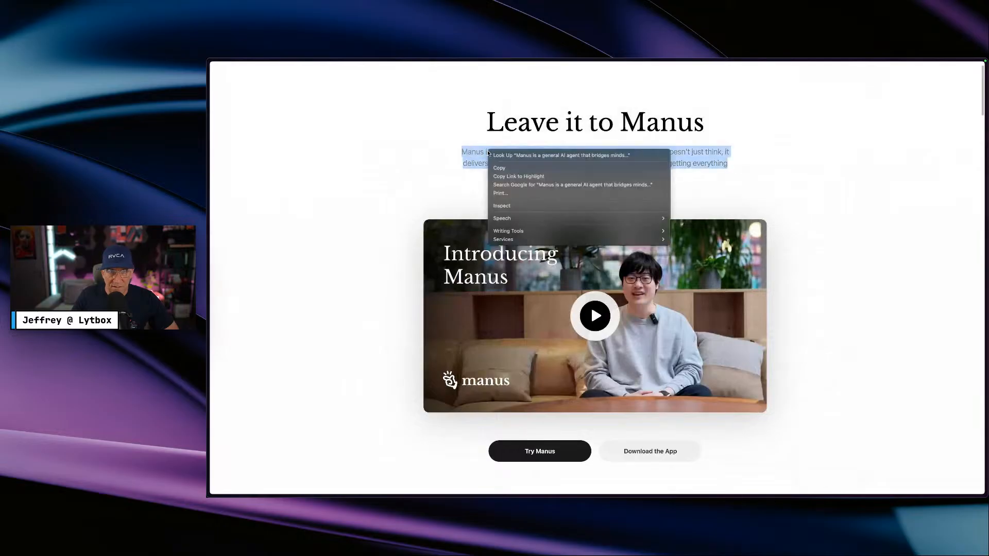
pyautogui.click(503, 206)
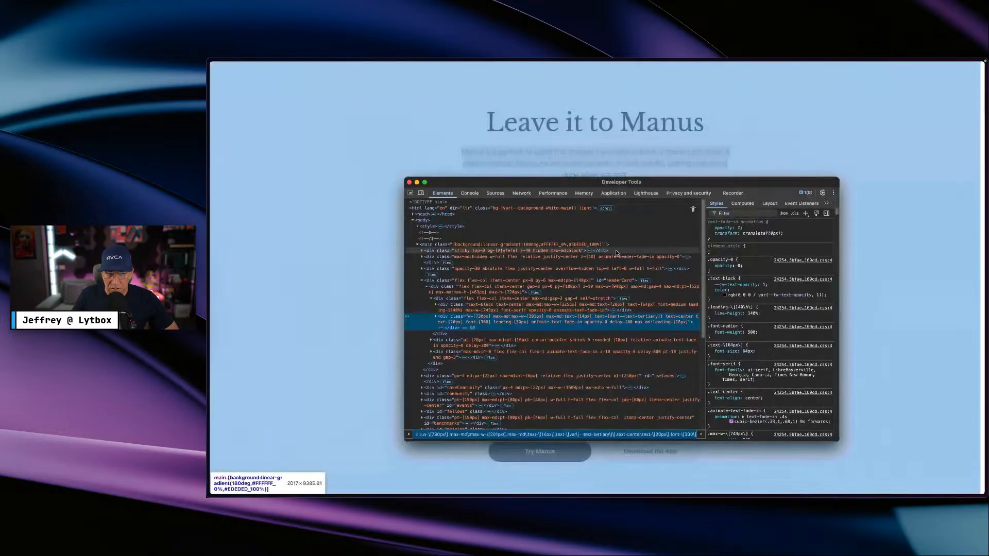
pyautogui.scroll(-2, 773, 309)
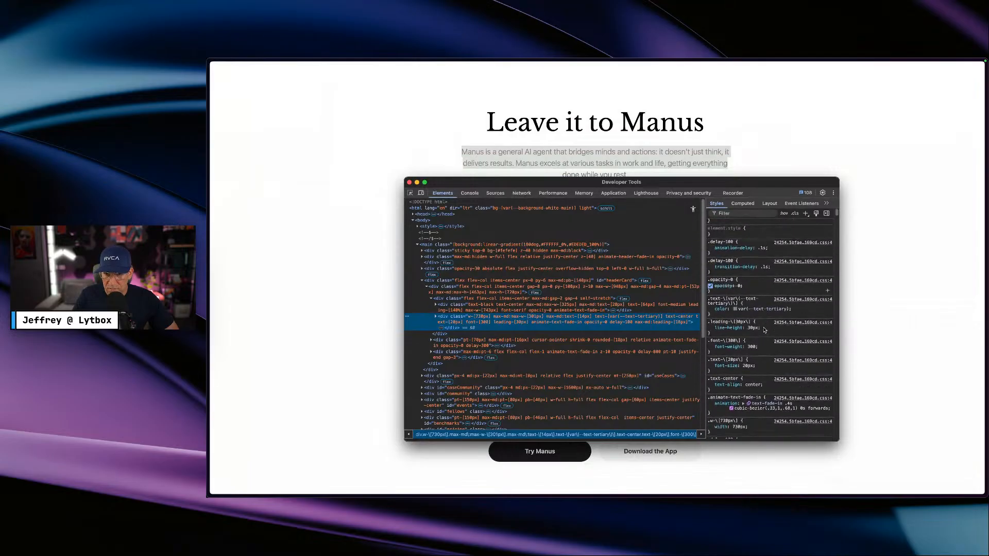
pyautogui.click(757, 345)
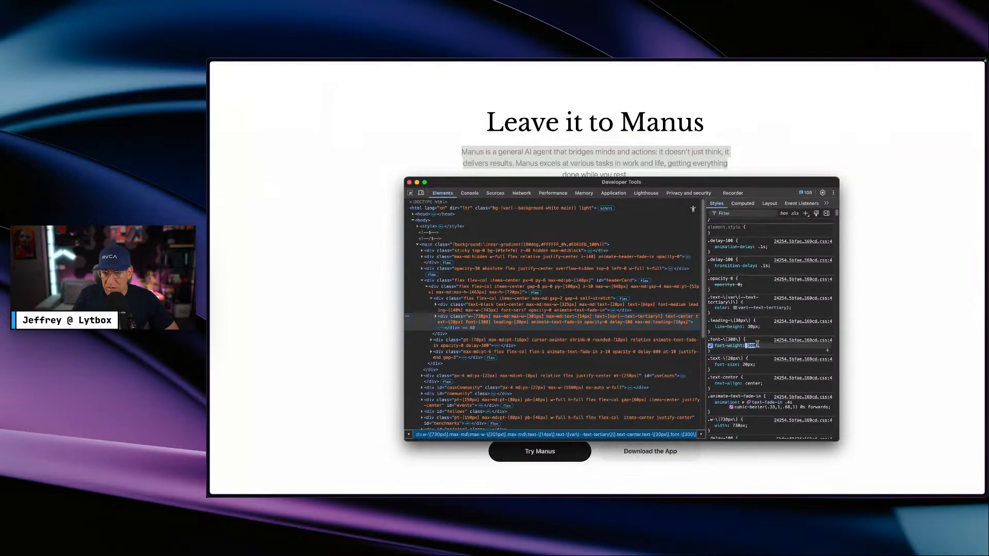
pyautogui.click(752, 364)
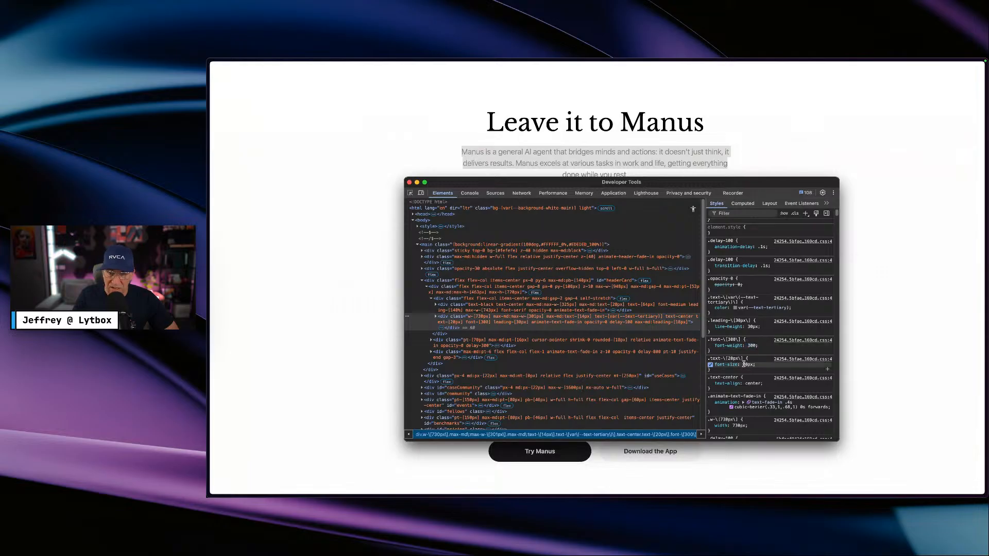
pyautogui.hotkey('ctrl', 'Left')
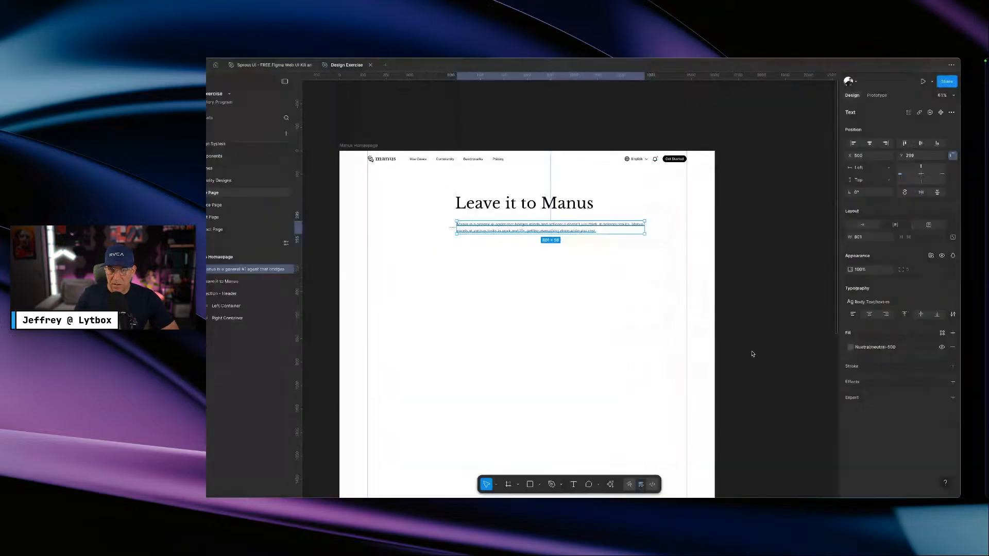
# - Apply the text-l body text style to the description paragraph below the heading
pyautogui.click(752, 354)
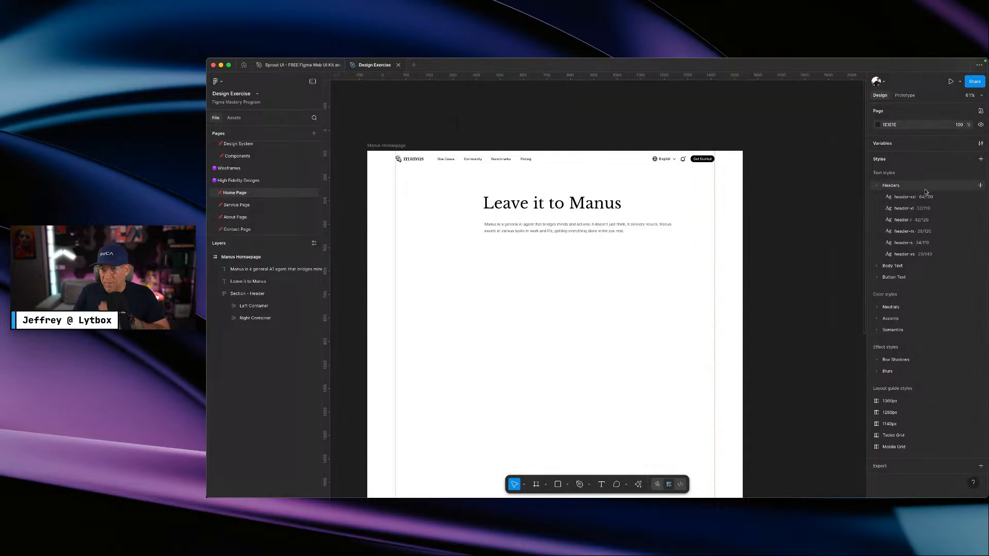
pyautogui.click(878, 266)
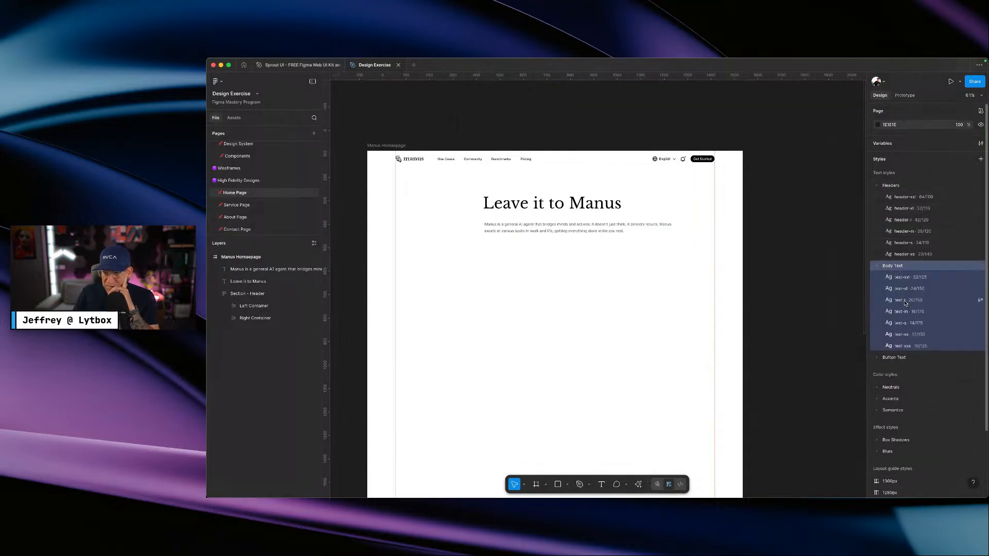
pyautogui.click(612, 230)
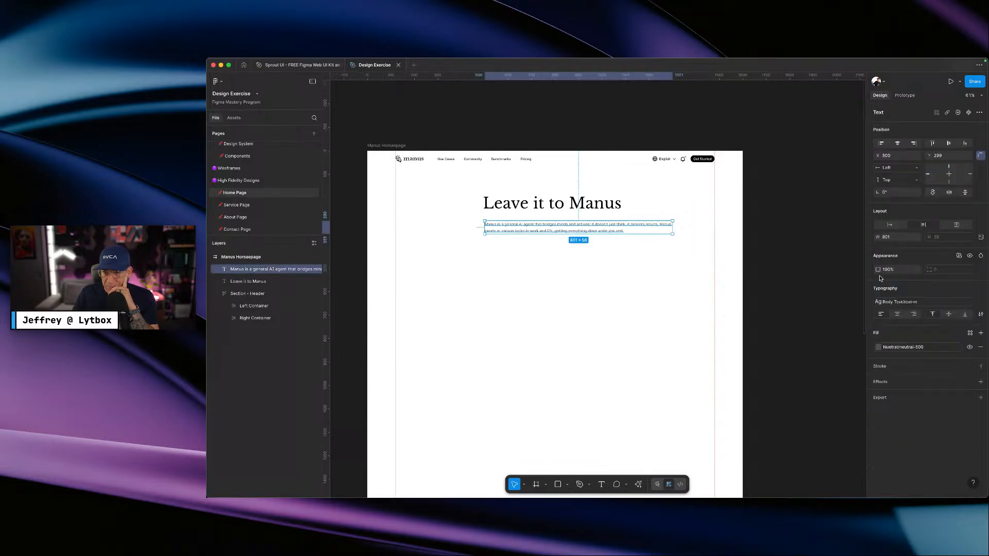
pyautogui.click(896, 304)
pyautogui.click(815, 366)
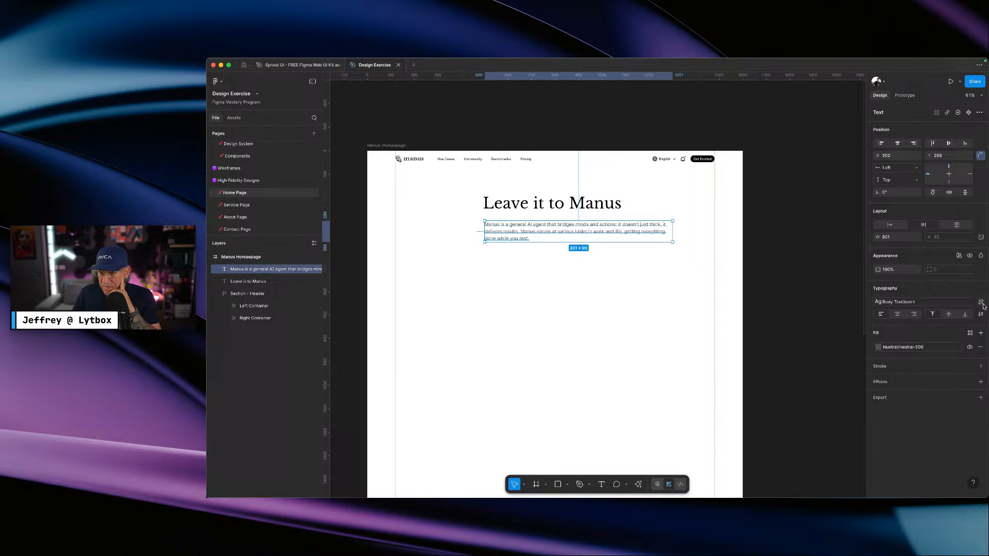
# - Set the font-weight of the text-l typography variable to 300 for desktop and mobile and close the variables window
pyautogui.click(841, 148)
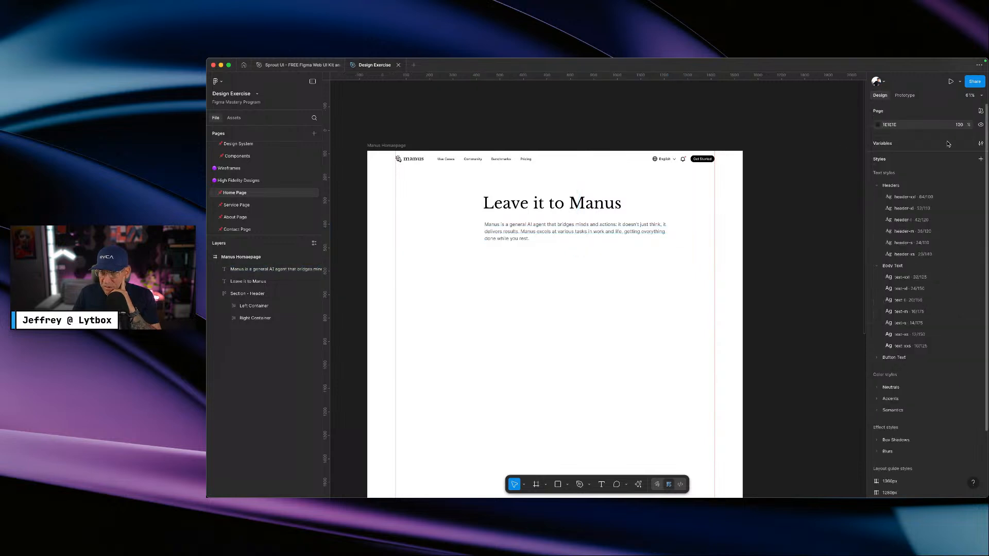
pyautogui.click(979, 145)
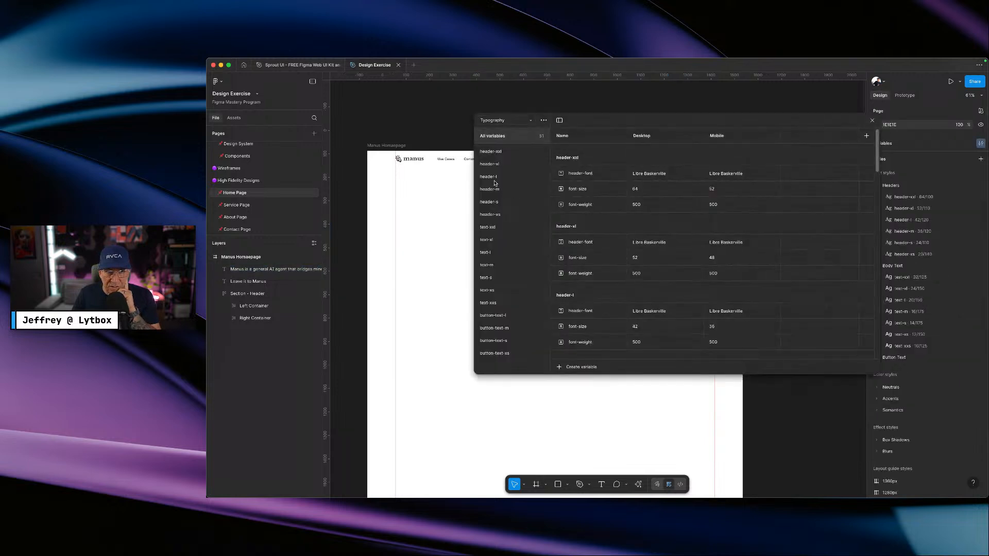
pyautogui.click(486, 253)
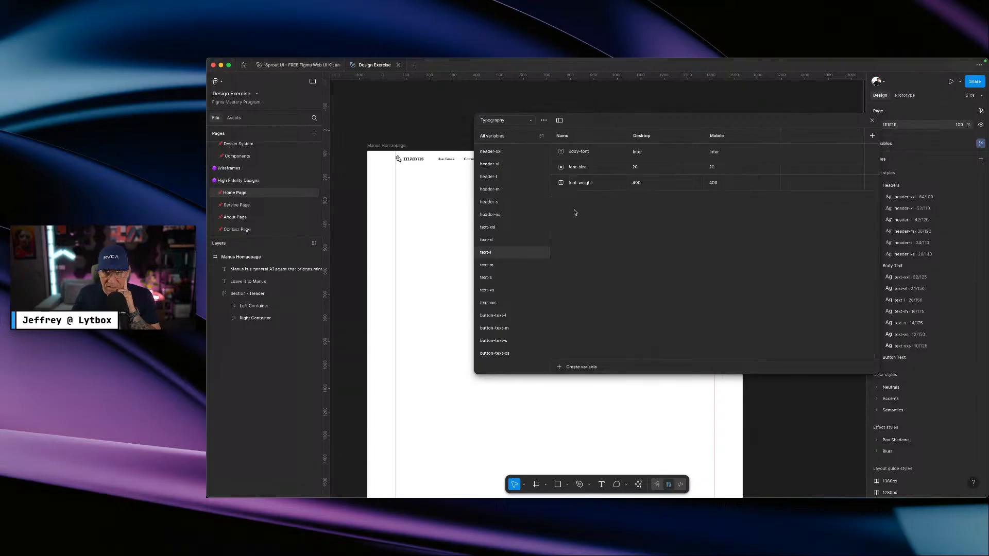
pyautogui.click(644, 183)
pyautogui.click(644, 184)
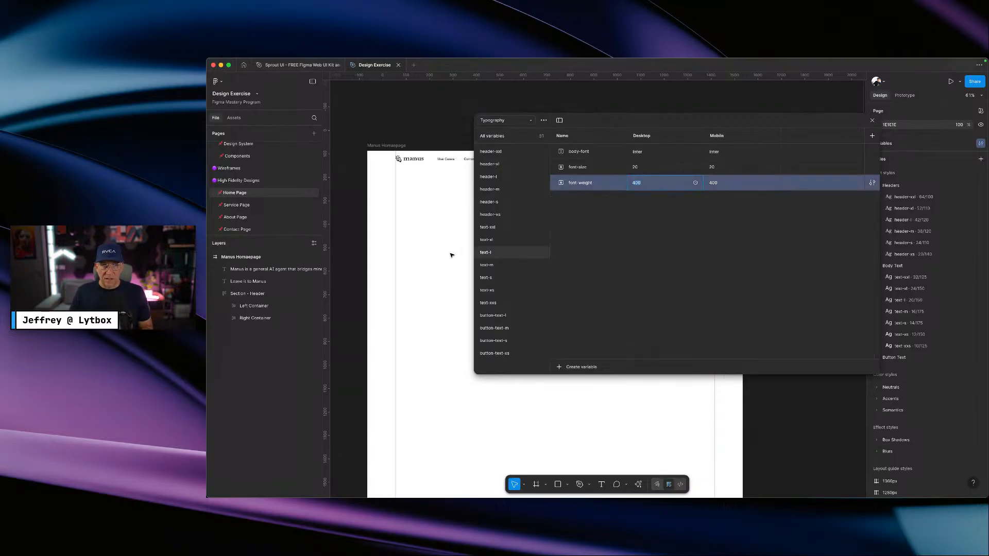
pyautogui.hscroll(4, 452, 255)
pyautogui.write('300')
pyautogui.press('Return')
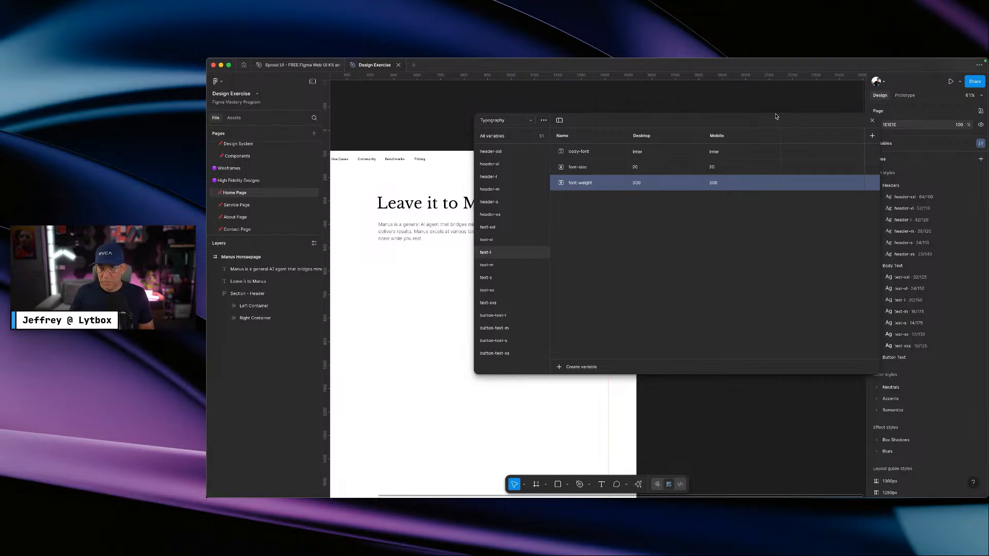
pyautogui.click(874, 122)
# - Bind the description paragraph's width to the max-width-500 content width variable
pyautogui.click(518, 228)
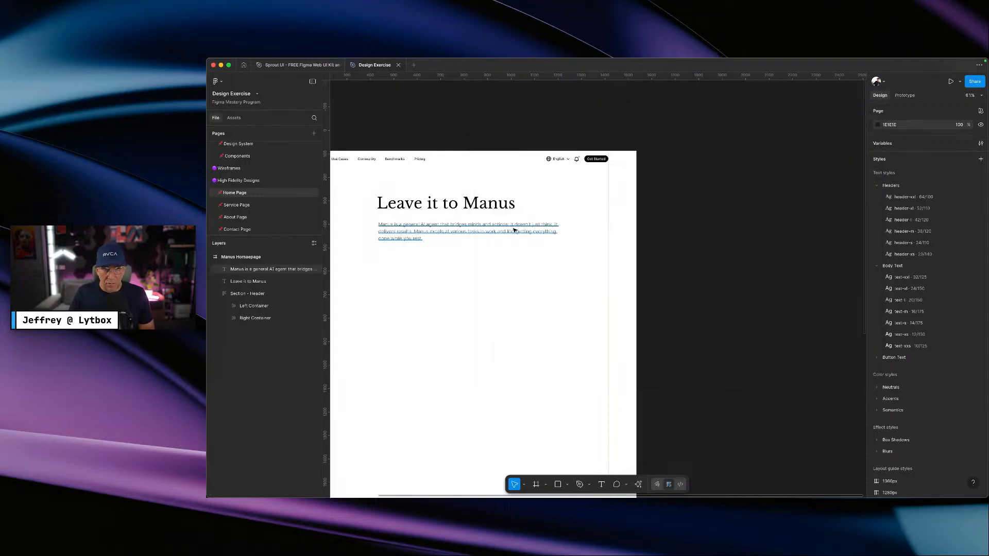
pyautogui.hscroll(-3, 518, 227)
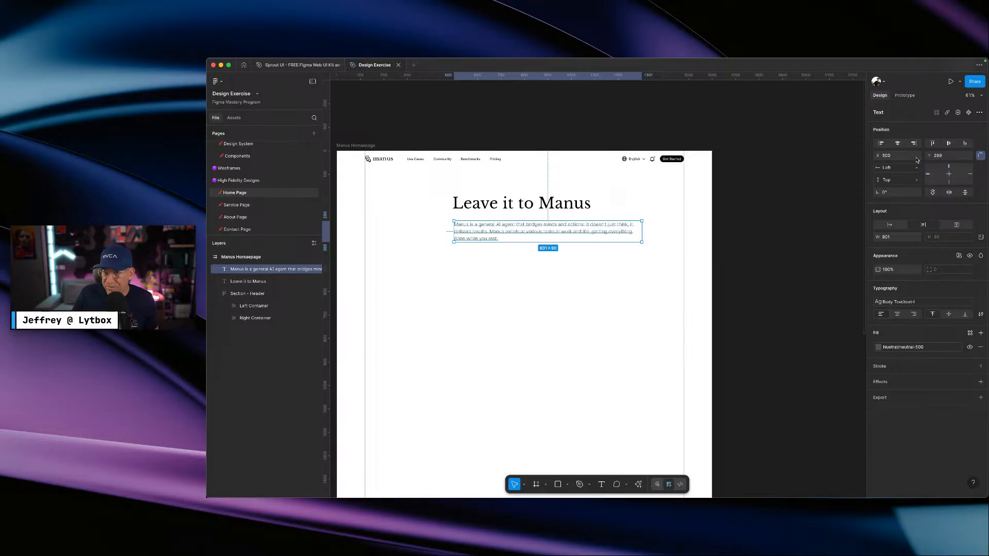
pyautogui.click(917, 238)
pyautogui.write('w')
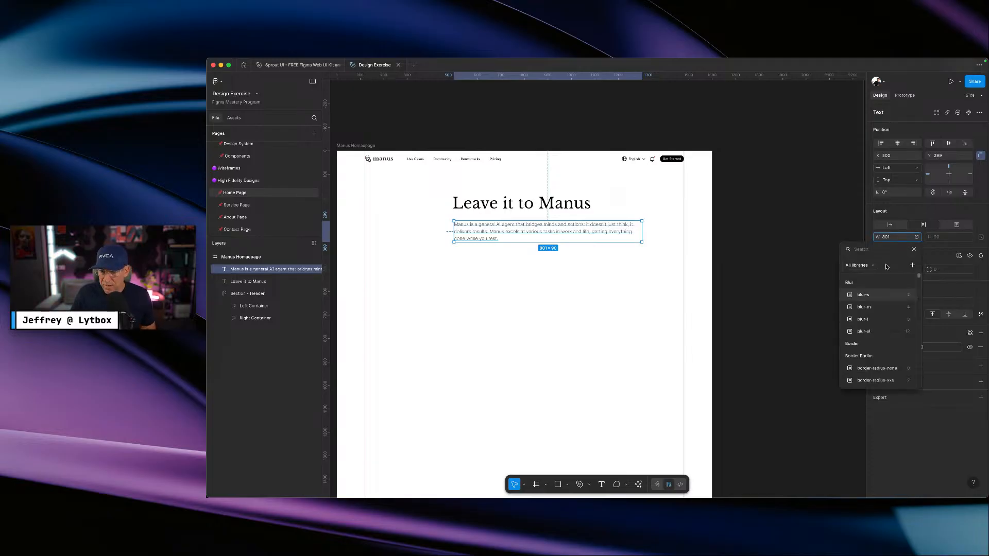
pyautogui.write('idth')
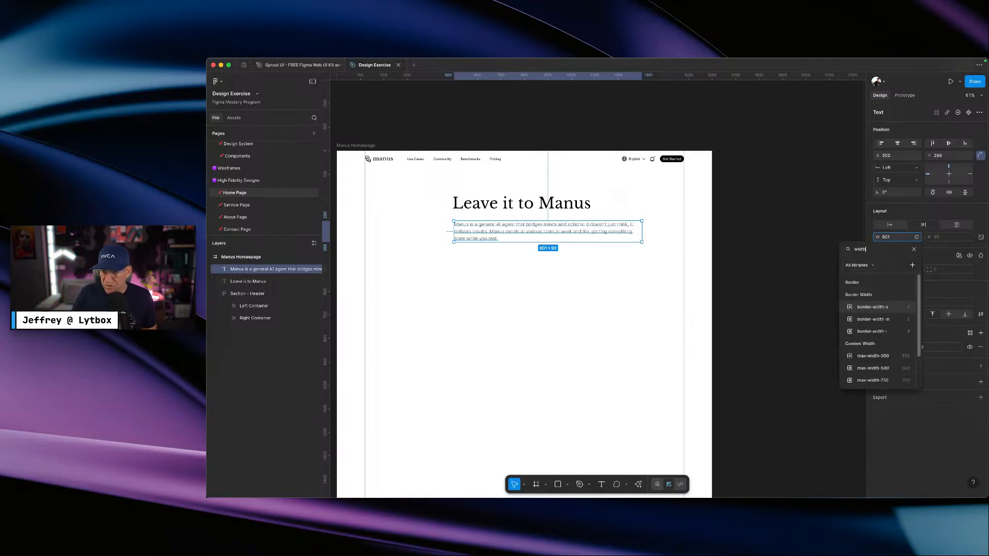
pyautogui.scroll(-1, 879, 319)
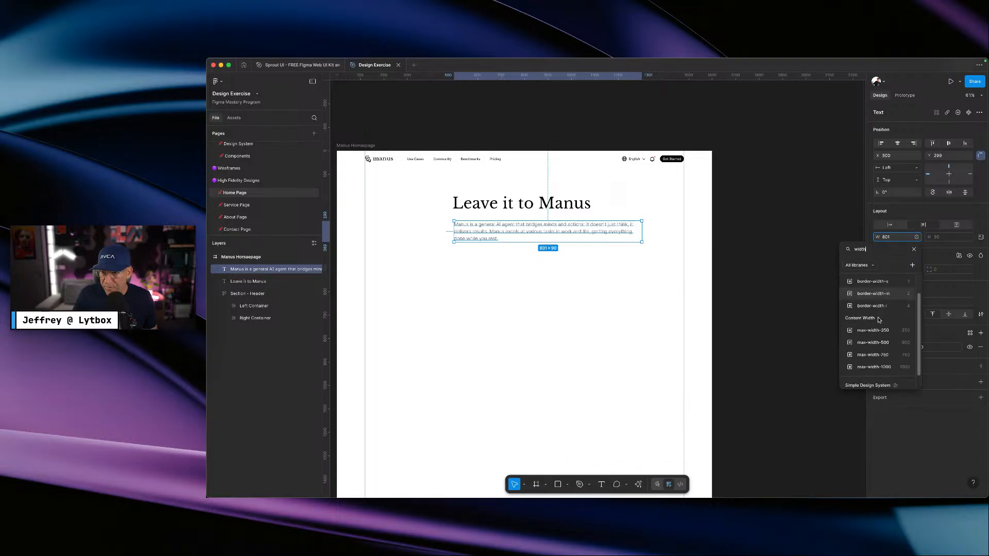
pyautogui.click(883, 344)
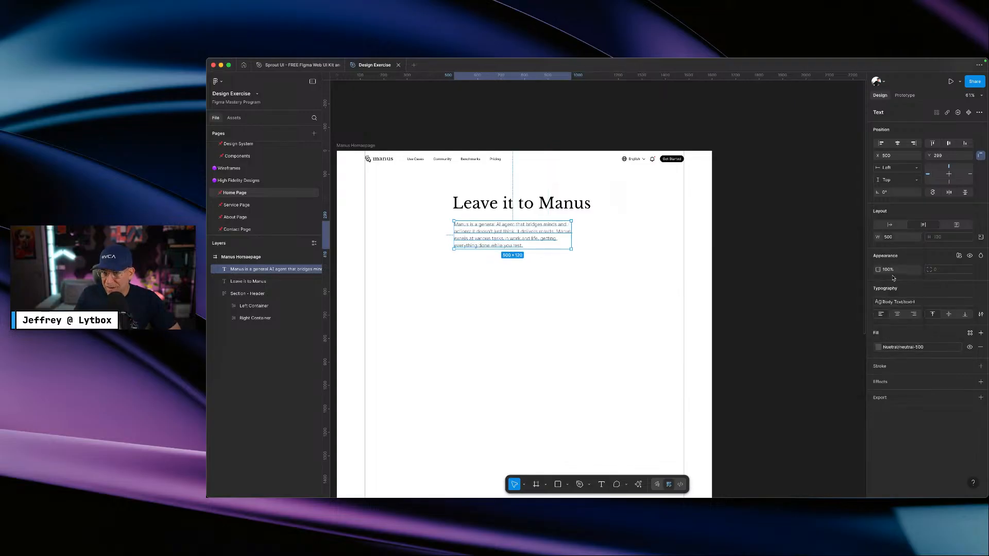
# - Bind the description paragraph's width to the max-width-750 variable and center-align its text
pyautogui.click(888, 236)
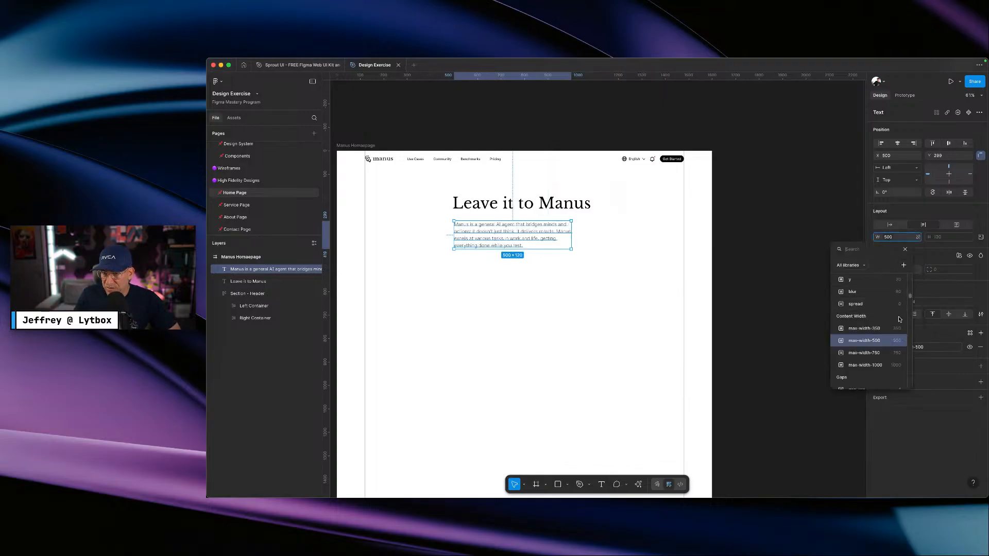
pyautogui.click(873, 348)
pyautogui.click(522, 262)
pyautogui.click(554, 225)
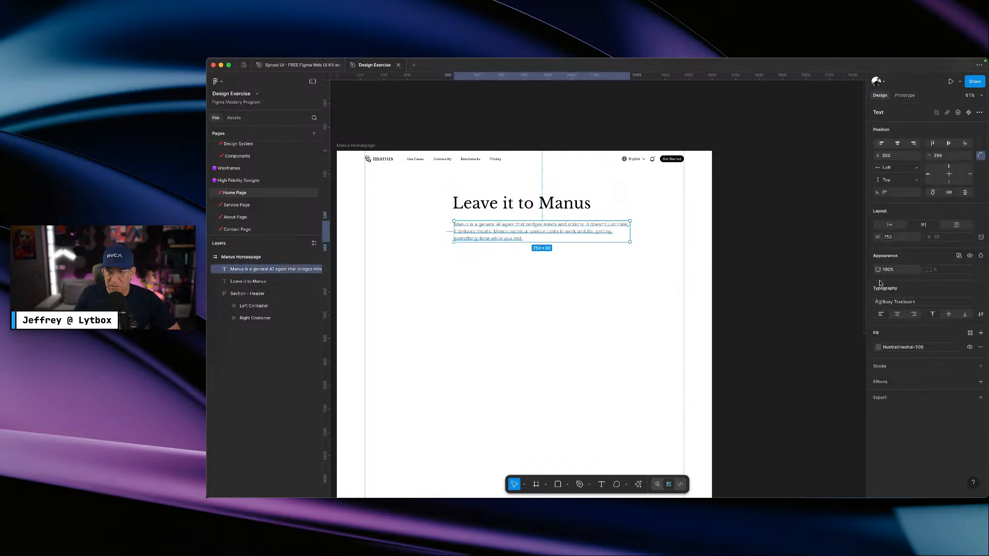
pyautogui.click(901, 316)
# - Wrap the heading and description paragraph in a vertical auto layout frame named Banner Text
pyautogui.moveTo(609, 277); pyautogui.dragTo(519, 203)
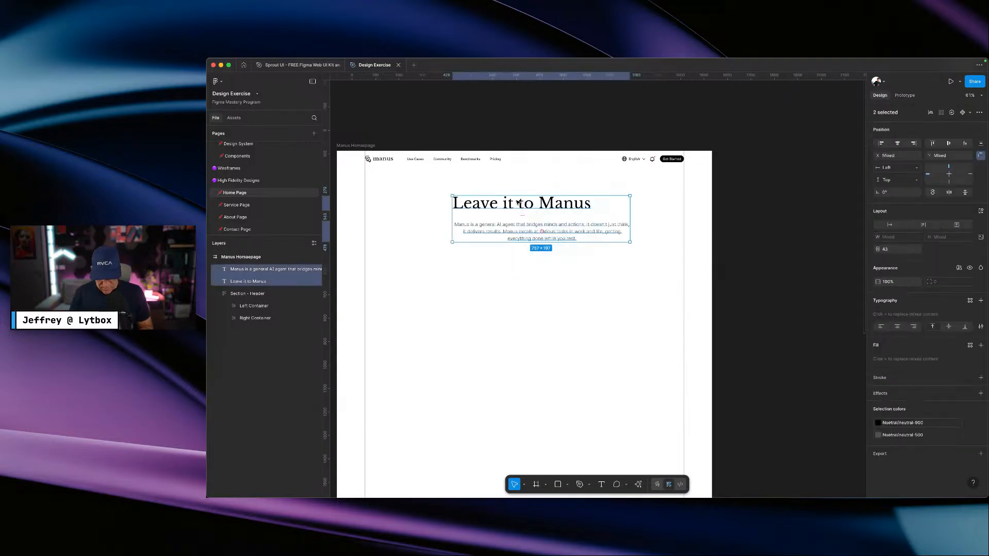
pyautogui.press('super+alt+g')
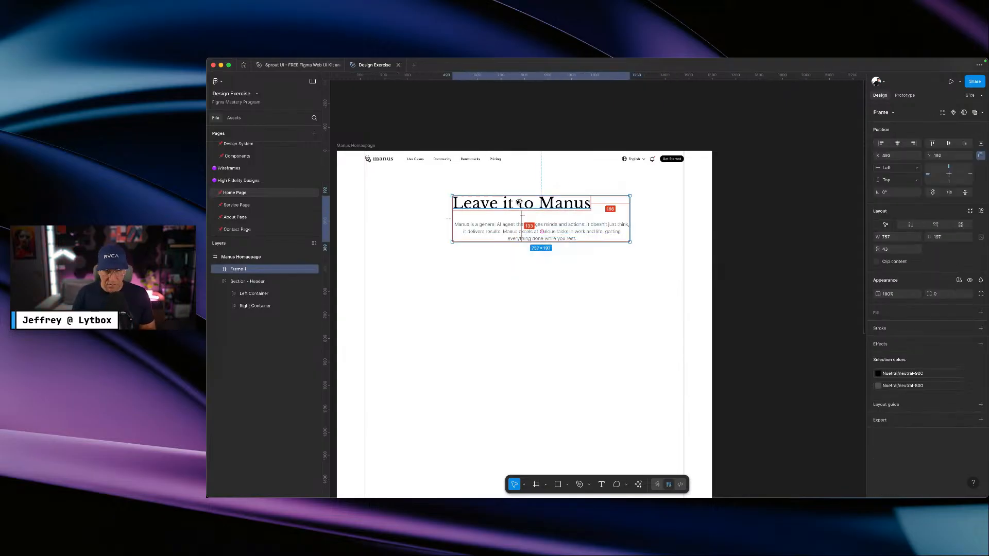
pyautogui.hotkey('shift', 'a')
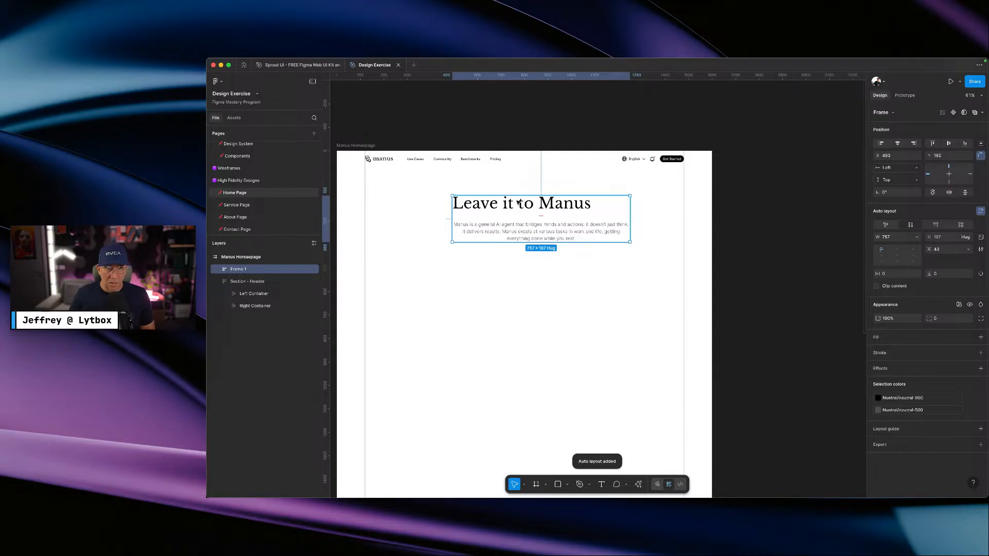
pyautogui.doubleClick(252, 271)
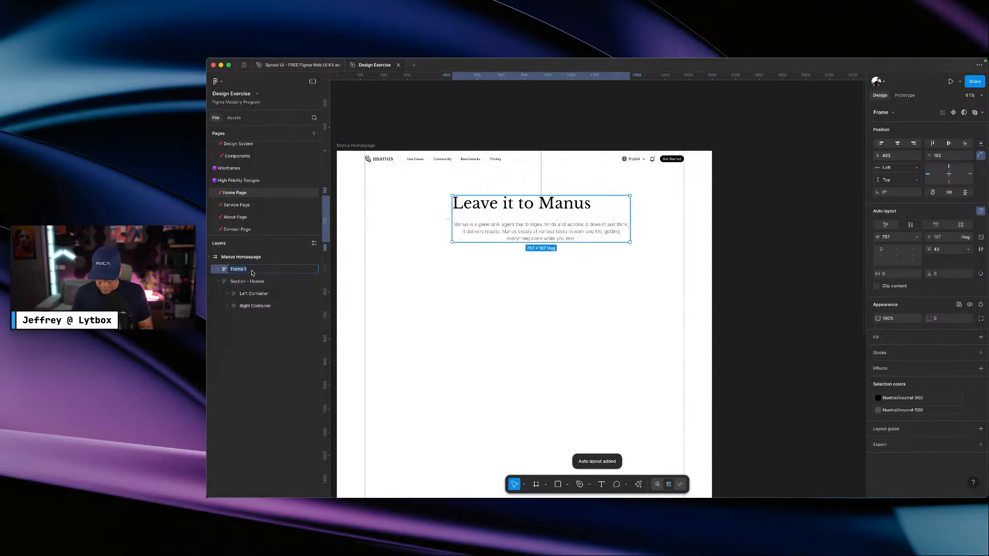
pyautogui.write('Pa')
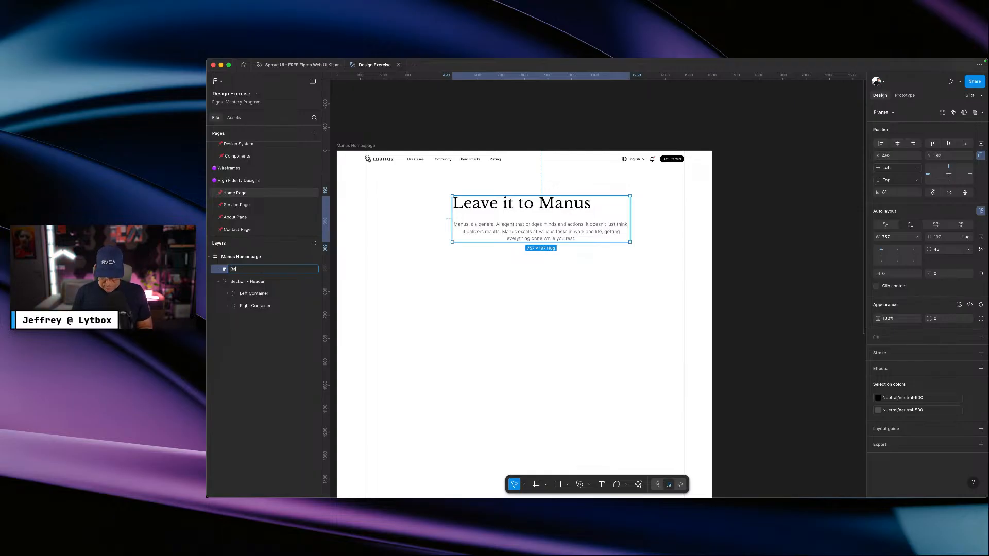
pyautogui.press('Return')
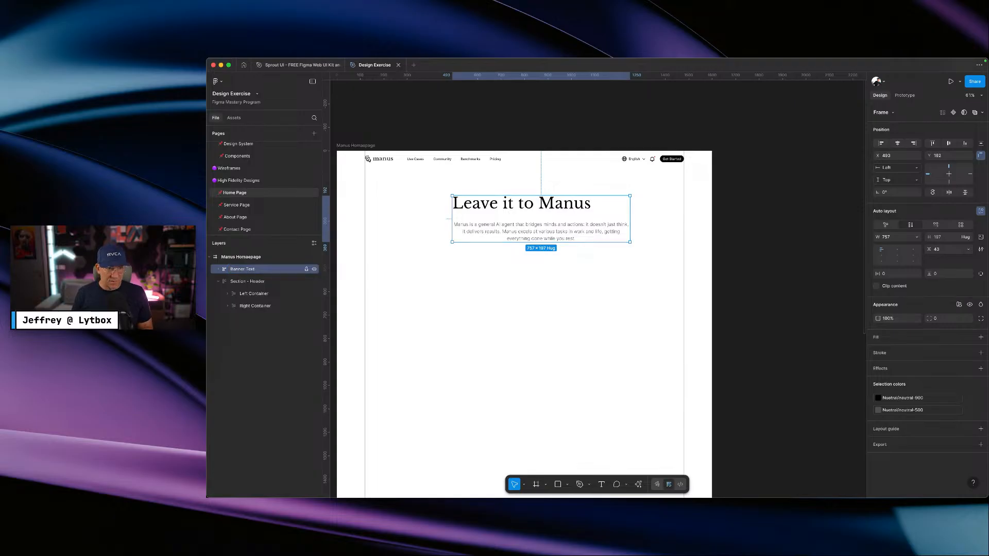
# - Center the contents of the Banner Text auto layout frame and bind its gap to the gap-m variable
pyautogui.moveTo(489, 230); pyautogui.dragTo(543, 237)
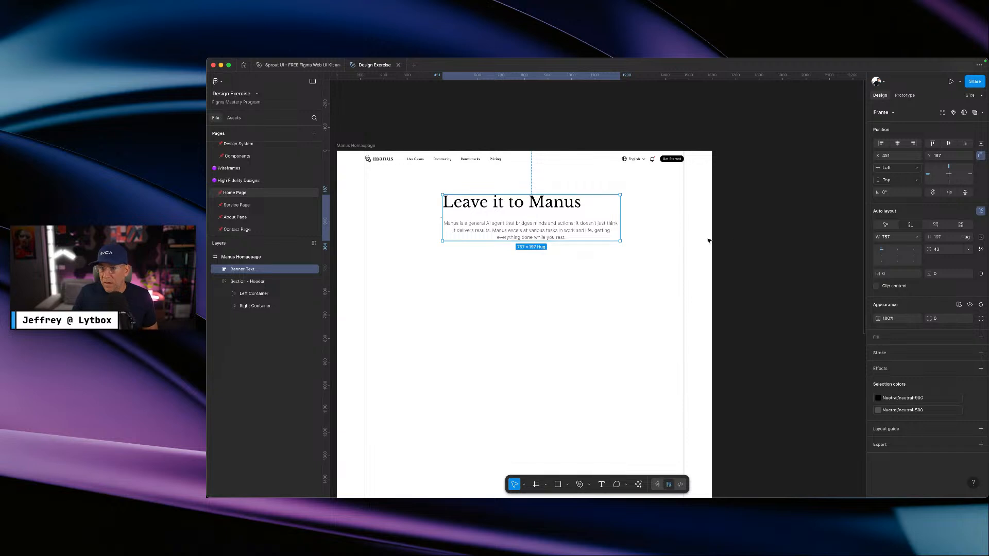
pyautogui.click(898, 256)
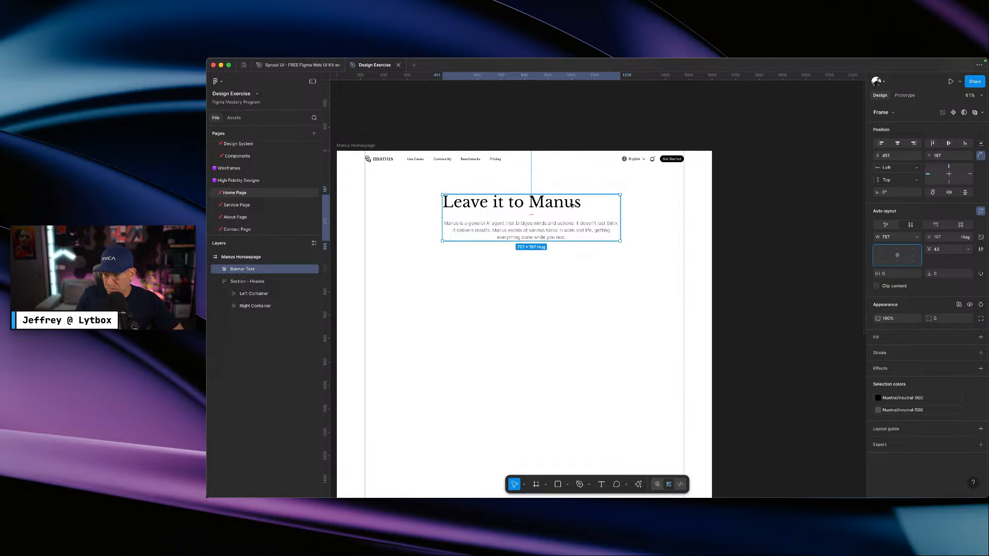
pyautogui.click(968, 249)
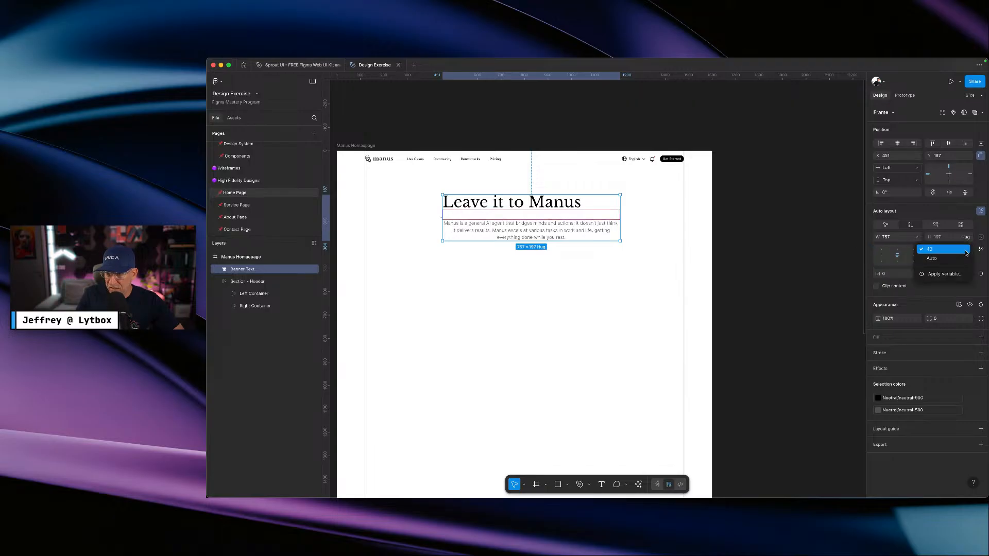
pyautogui.click(943, 273)
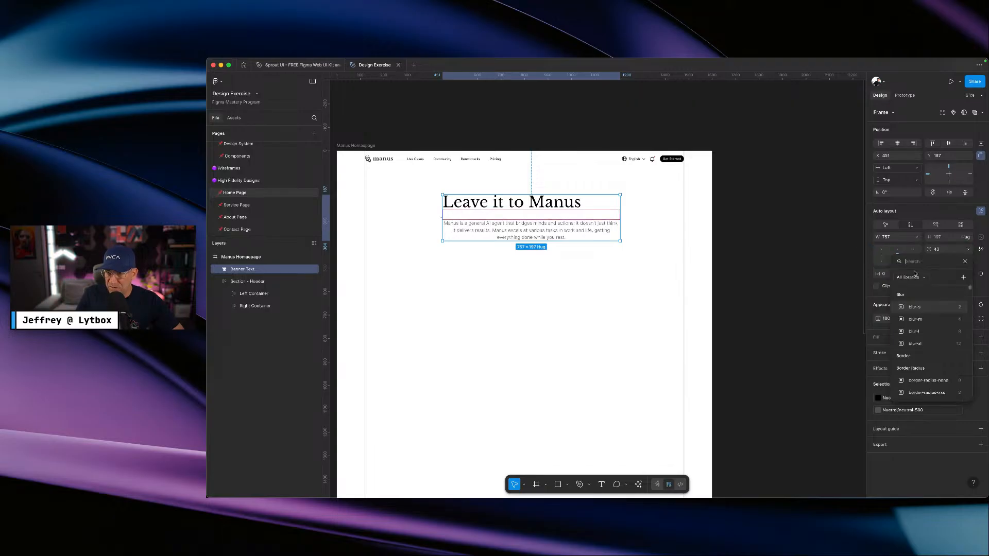
pyautogui.write('gap')
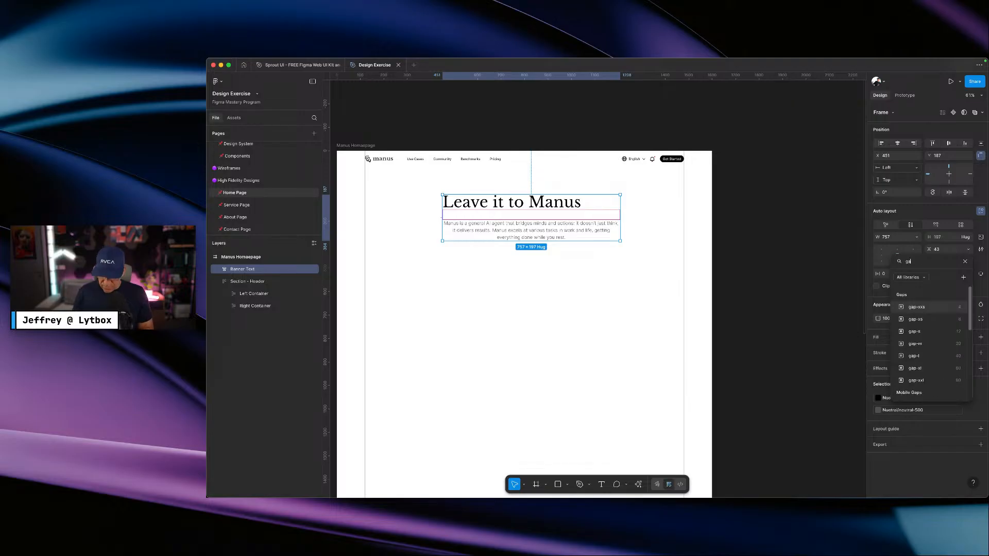
pyautogui.click(927, 344)
# - Glance at the spacing on the Manus website, return to Figma, and switch the Banner Text gap to the gap-l variable
pyautogui.hotkey('ctrl', 'Right')
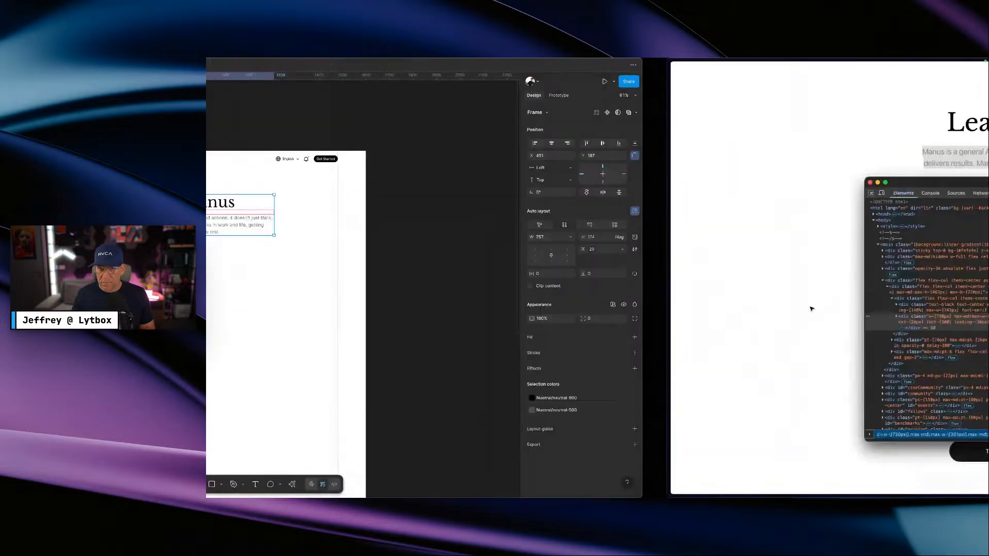
pyautogui.hotkey('ctrl', 'Left')
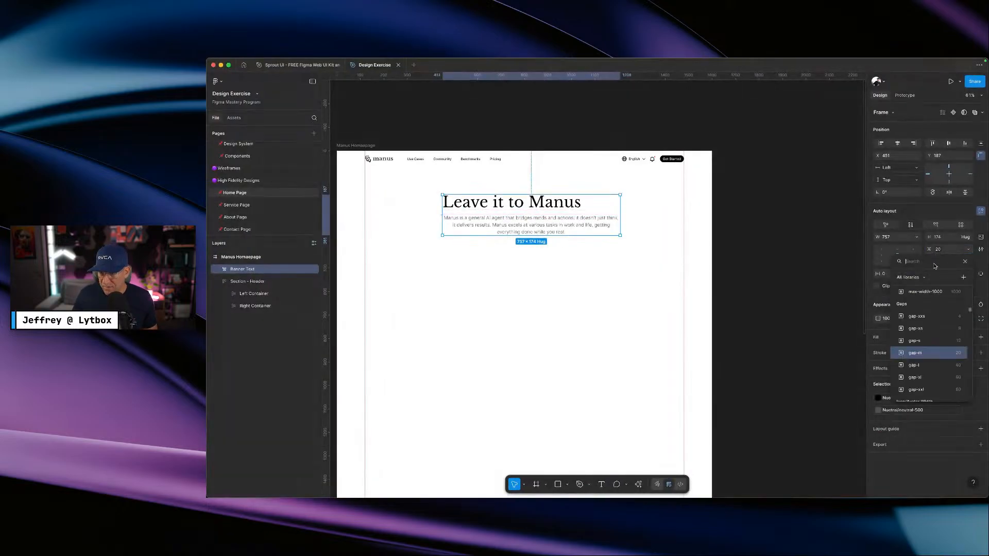
pyautogui.click(917, 365)
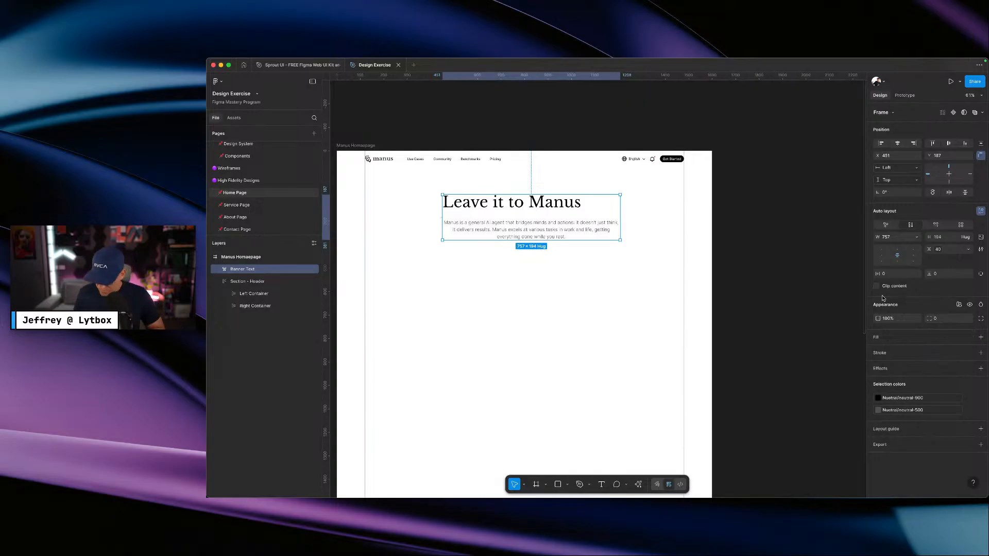
# - Switch to the Manus website, inspect the gap of the container holding the heading and intro paragraph, and return to the Figma file
pyautogui.hotkey('ctrl', 'Right')
pyautogui.click(681, 124)
pyautogui.moveTo(725, 175); pyautogui.dragTo(724, 165)
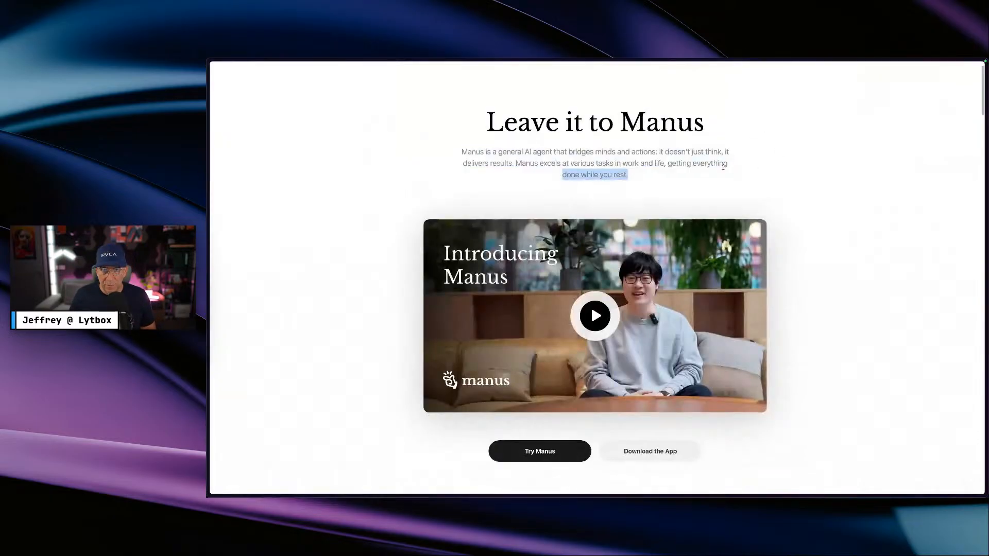
pyautogui.moveTo(671, 188); pyautogui.dragTo(539, 101)
pyautogui.rightClick(567, 110)
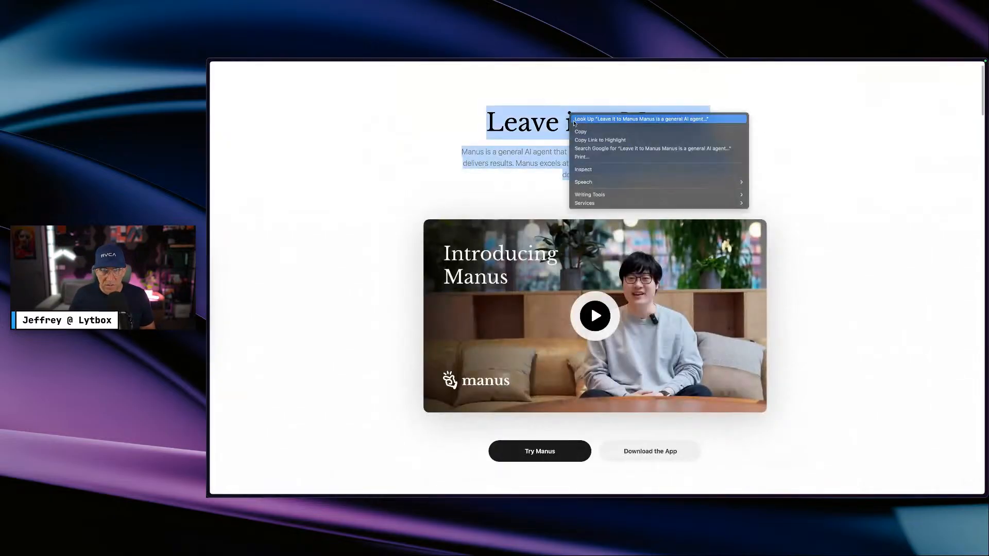
pyautogui.click(594, 170)
pyautogui.click(443, 310)
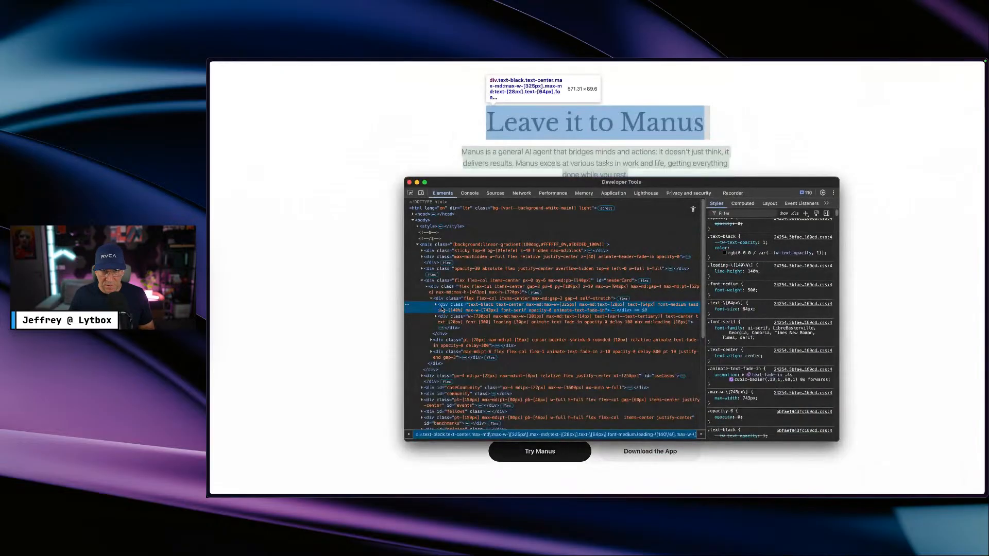
pyautogui.click(442, 299)
pyautogui.scroll(2, 716, 322)
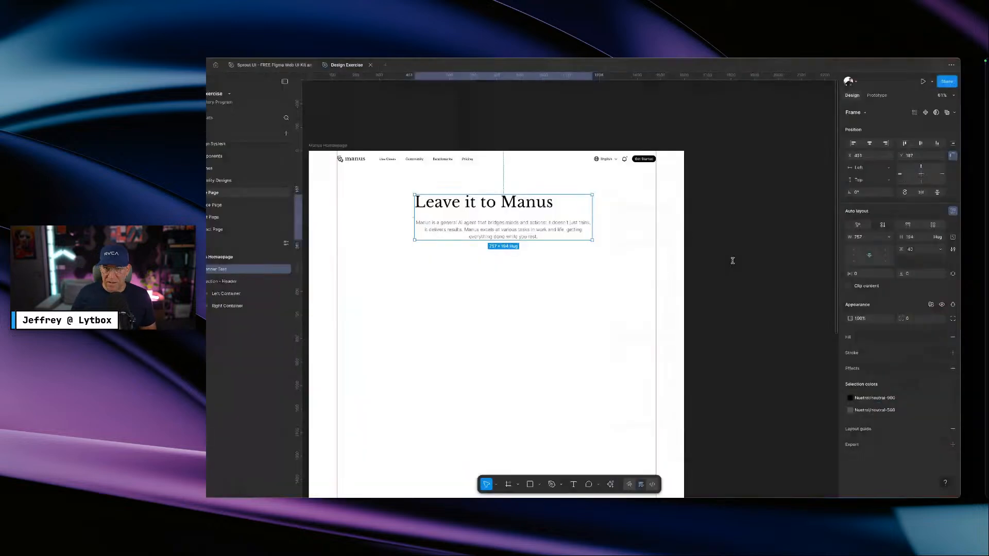
# - Set the Banner Text frame's gap back to the gap-m variable
pyautogui.click(938, 250)
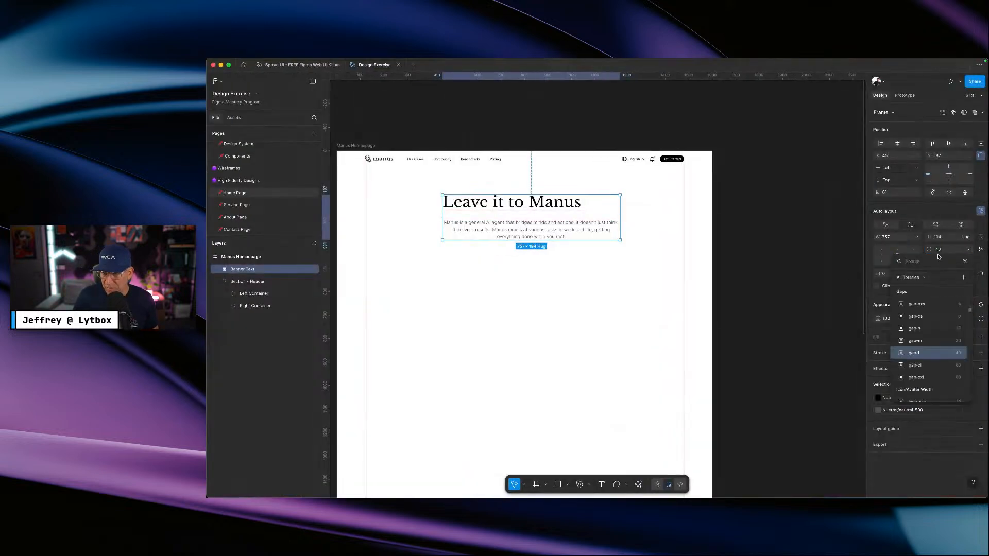
pyautogui.click(915, 342)
pyautogui.click(742, 305)
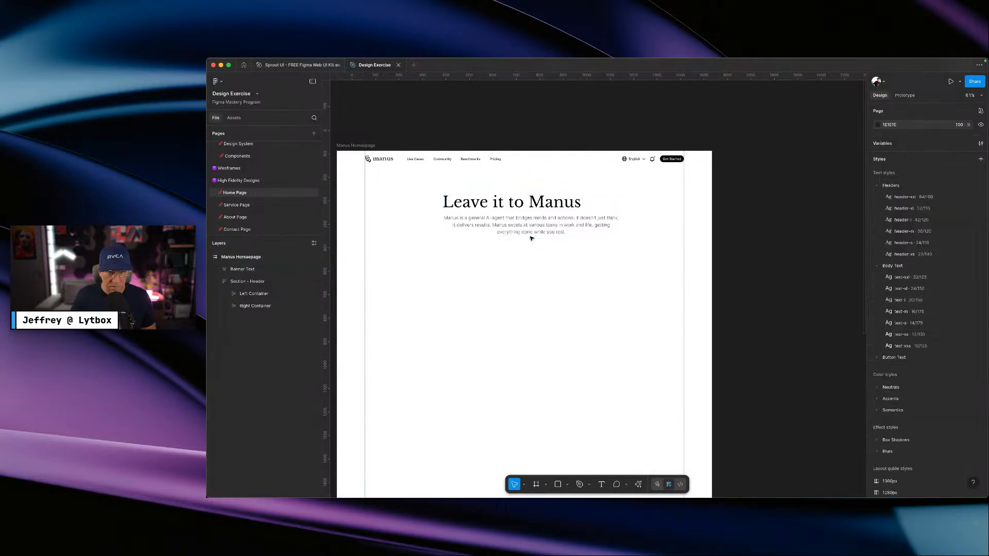
# - Center-align the "Leave it to Manus" heading text and center the Banner Text frame horizontally on the homepage frame
pyautogui.doubleClick(471, 202)
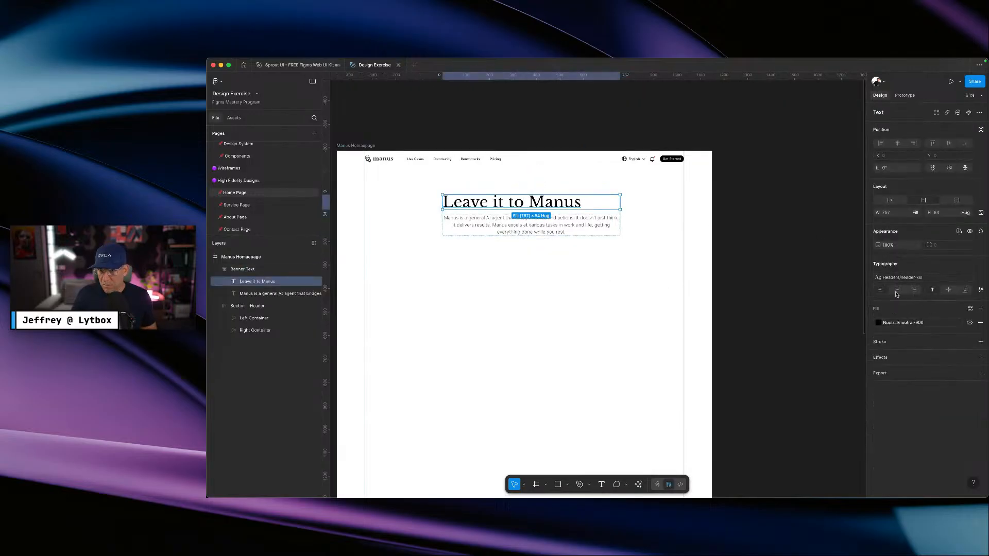
pyautogui.click(897, 291)
pyautogui.click(552, 265)
pyautogui.click(560, 227)
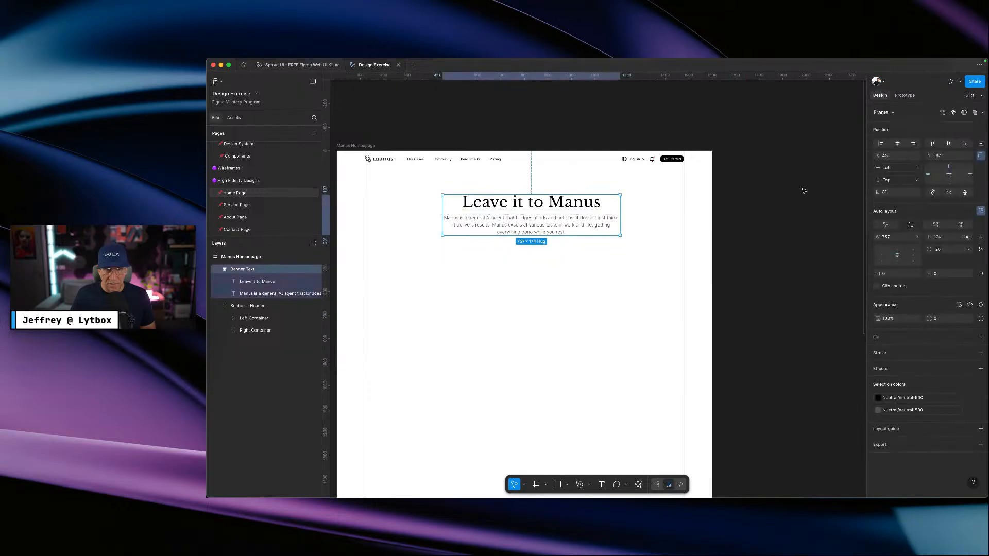
pyautogui.click(898, 144)
pyautogui.click(635, 247)
# - Save the "Introducing Manus" video thumbnail image from the Manus website to the Downloads folder and return to the Figma file
pyautogui.hotkey('ctrl', 'Right')
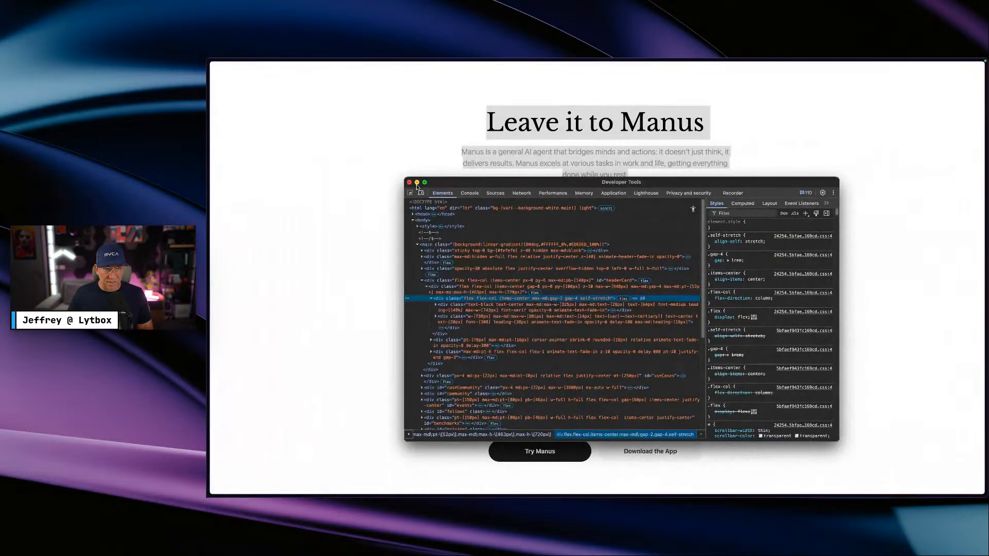
pyautogui.click(417, 183)
pyautogui.rightClick(701, 251)
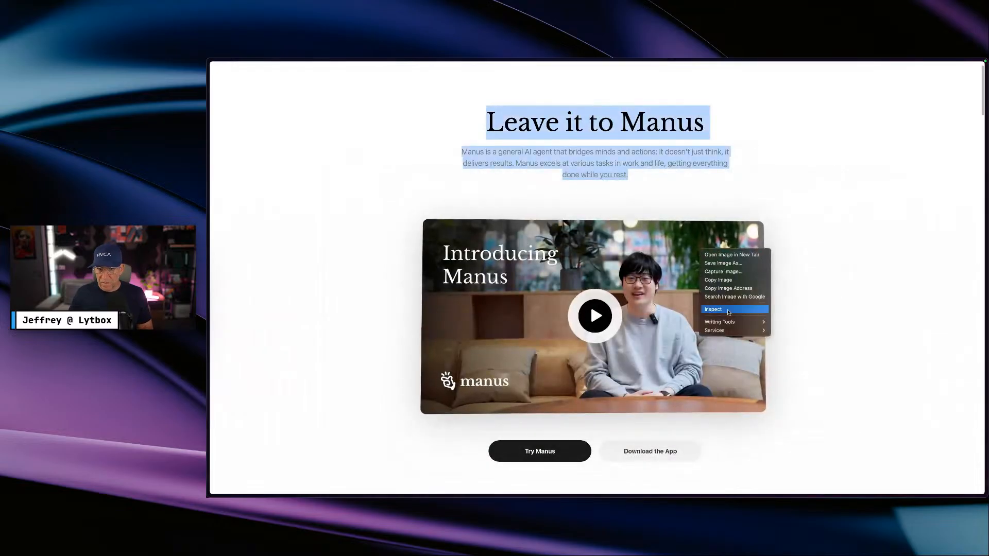
pyautogui.click(733, 264)
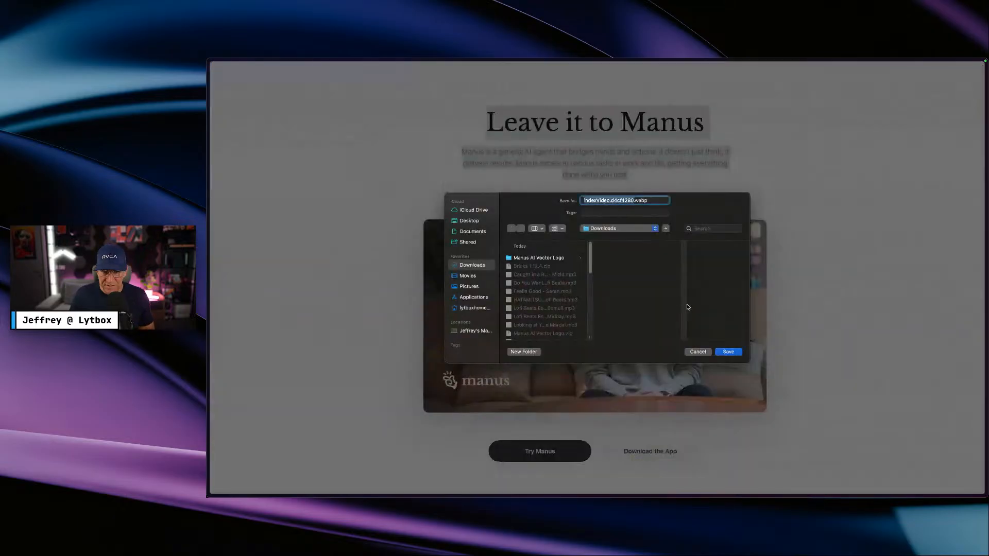
pyautogui.click(729, 352)
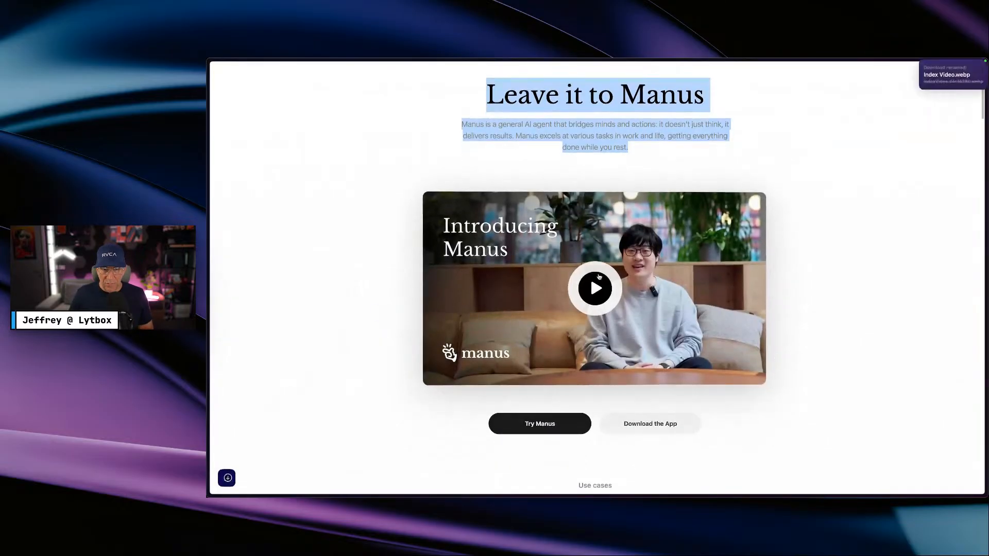
pyautogui.hotkey('ctrl', 'Left')
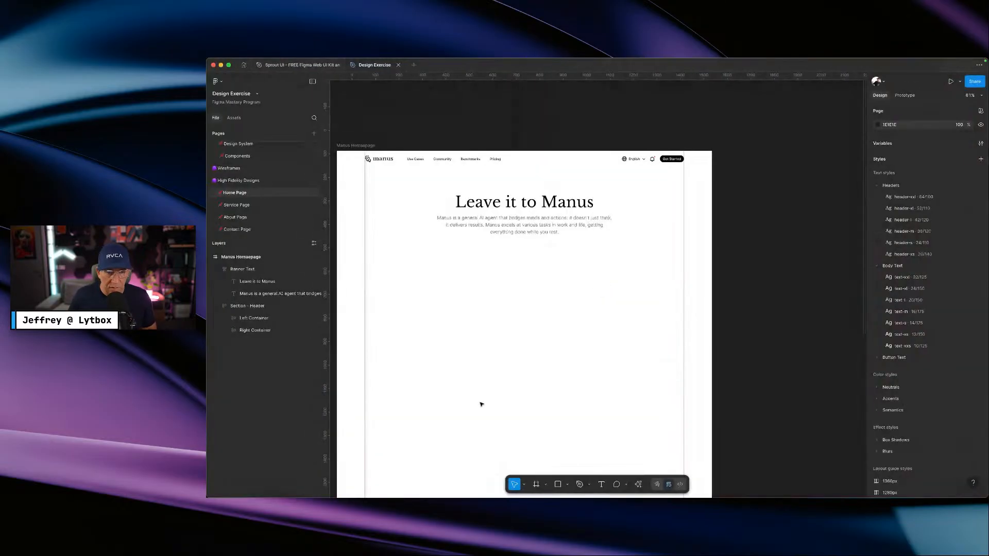
# - Bring Index Video.webp from the Downloads folder in Finder into the Manus Homepage frame in the Figma file
pyautogui.click(432, 481)
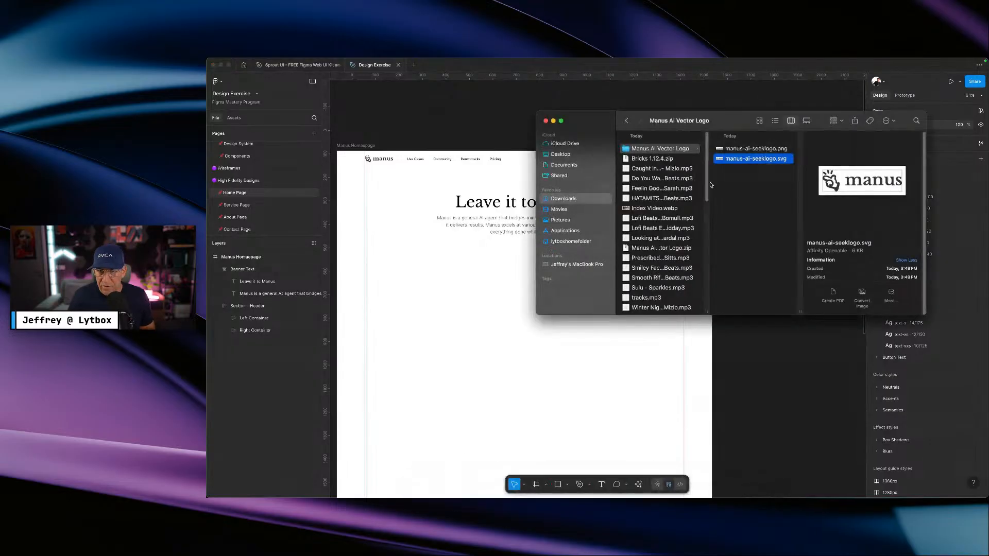
pyautogui.click(654, 209)
pyautogui.moveTo(653, 209); pyautogui.dragTo(494, 262)
pyautogui.click(494, 263)
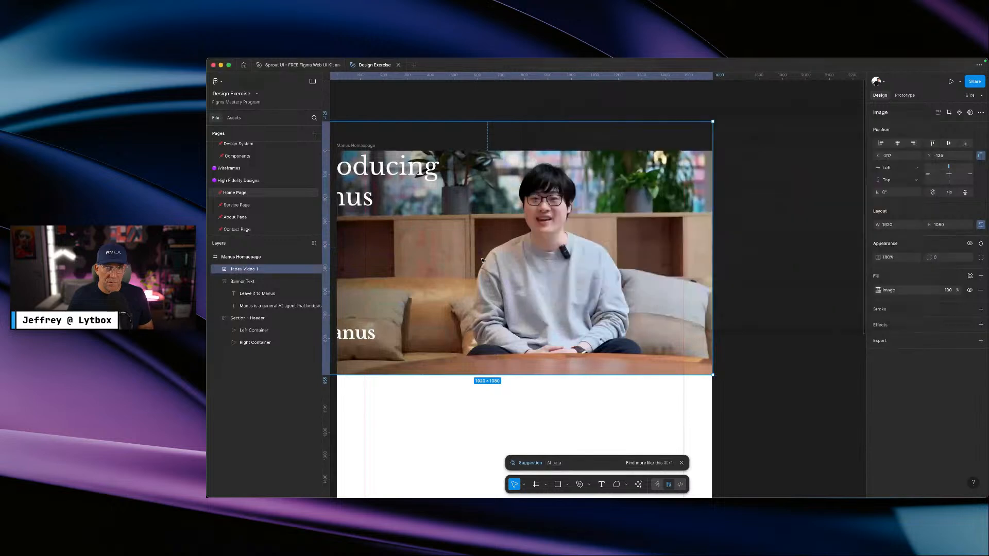
# - Move the video thumbnail below the intro paragraph and scale it down proportionally to about 1171 × 658
pyautogui.moveTo(619, 275); pyautogui.dragTo(718, 355)
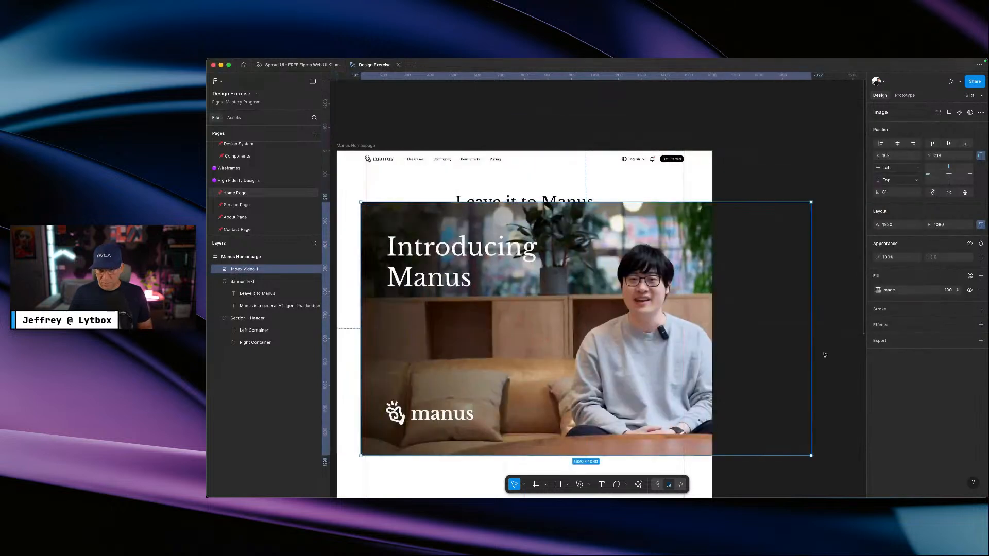
pyautogui.moveTo(811, 353); pyautogui.dragTo(637, 352)
pyautogui.moveTo(525, 331); pyautogui.dragTo(555, 331)
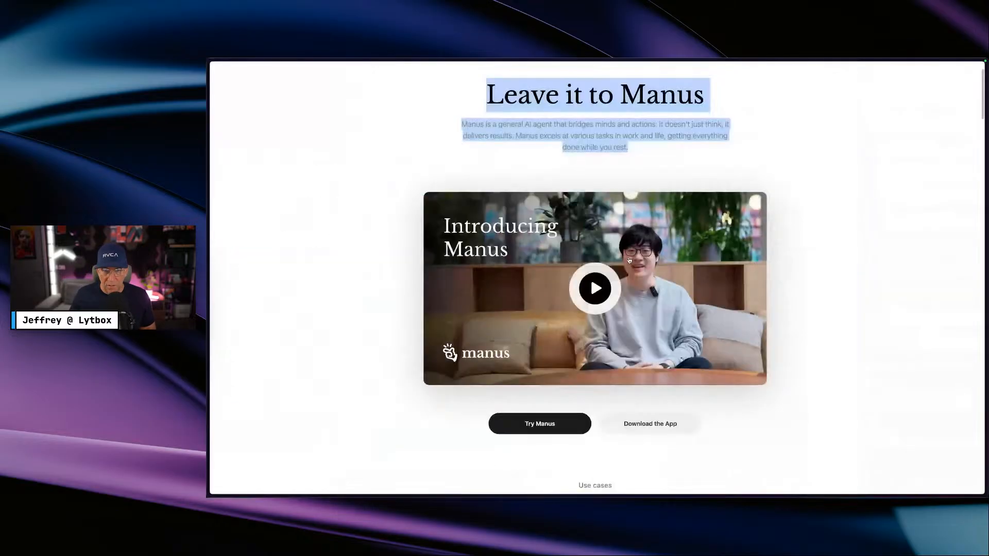
# - Switch to the Manus website, inspect the video thumbnail's markup and styles in the developer tools, and return to the Figma file
pyautogui.rightClick(639, 220)
pyautogui.click(659, 282)
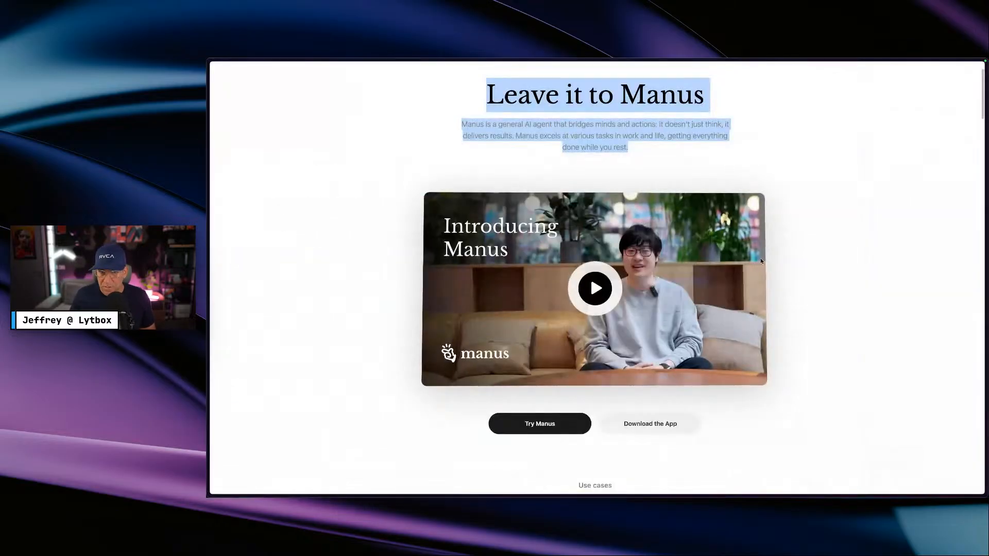
pyautogui.click(650, 193)
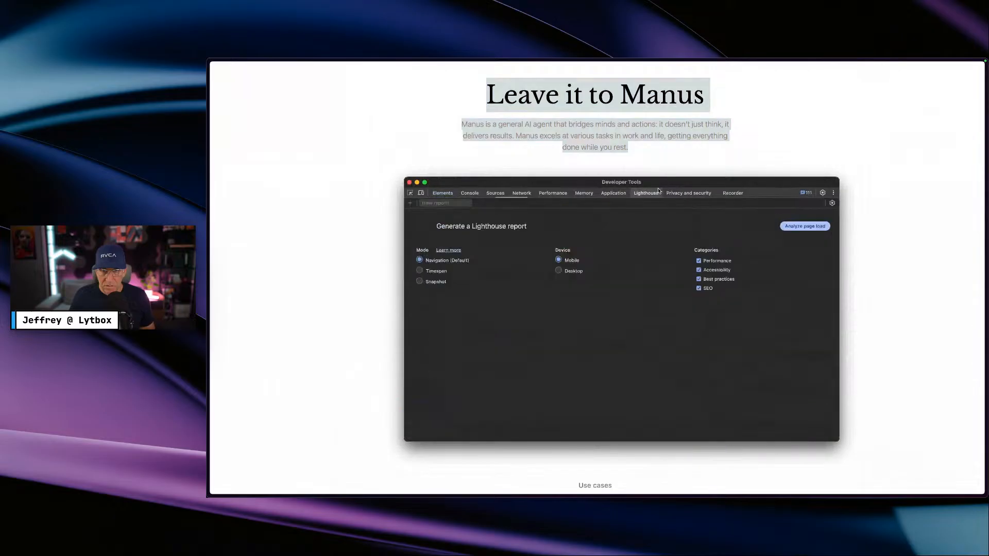
pyautogui.click(461, 193)
pyautogui.moveTo(462, 182); pyautogui.dragTo(599, 181)
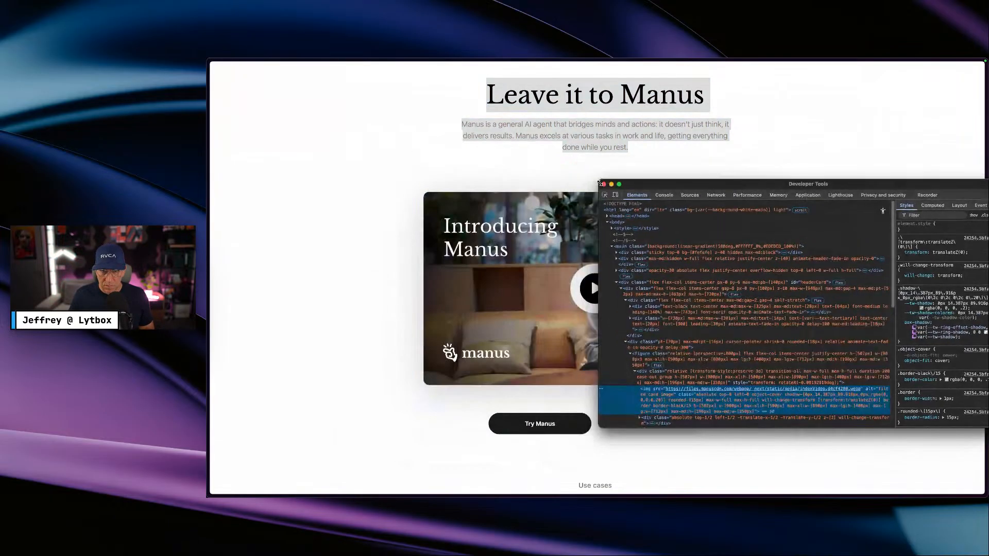
pyautogui.moveTo(669, 183); pyautogui.dragTo(521, 233)
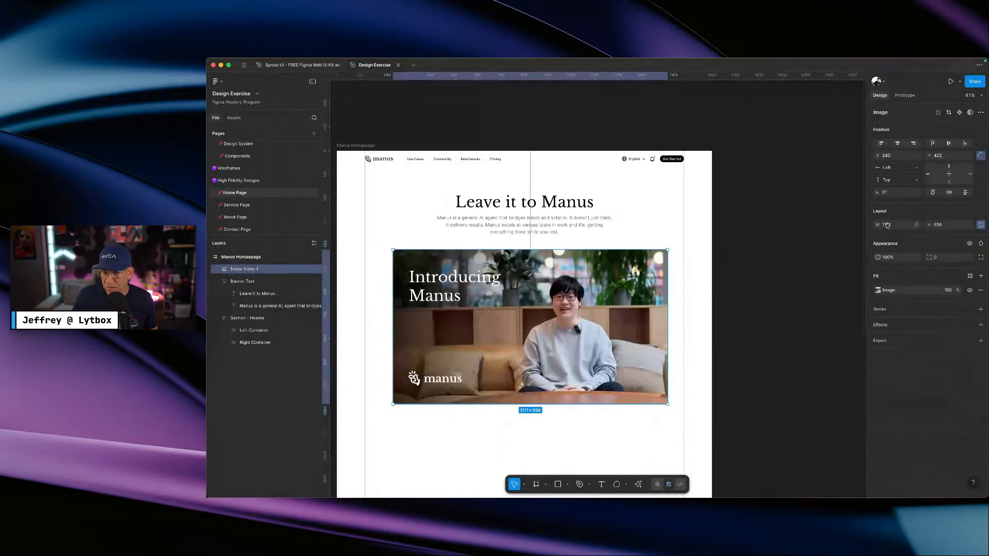
# - Apply the max-width-1000 variable to the thumbnail's width and reposition the image under the intro paragraph
pyautogui.click(916, 225)
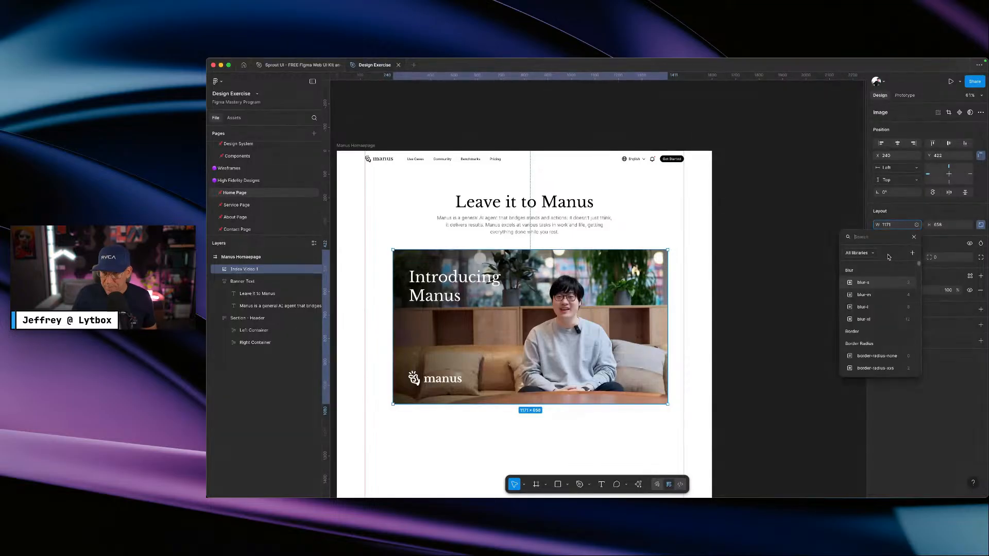
pyautogui.write('width')
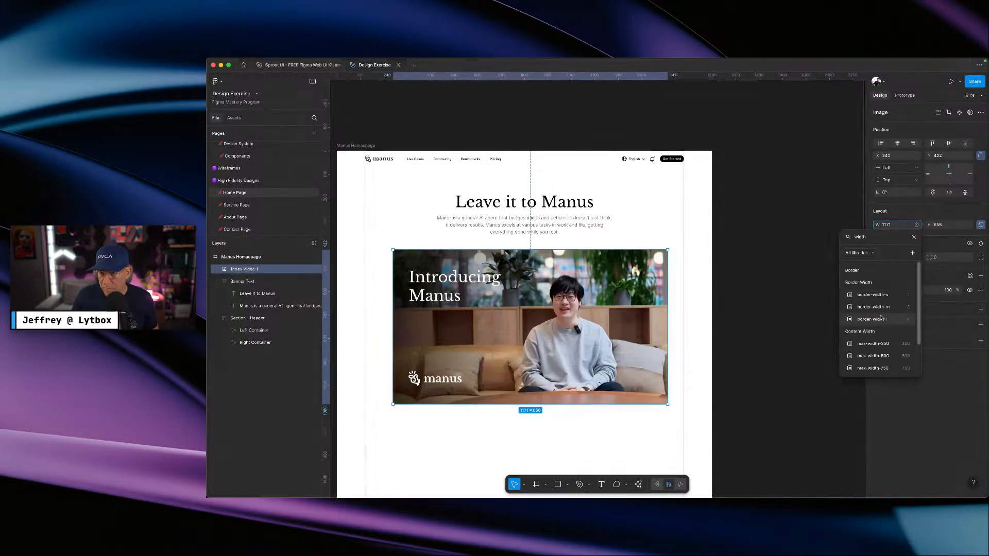
pyautogui.scroll(-2, 880, 318)
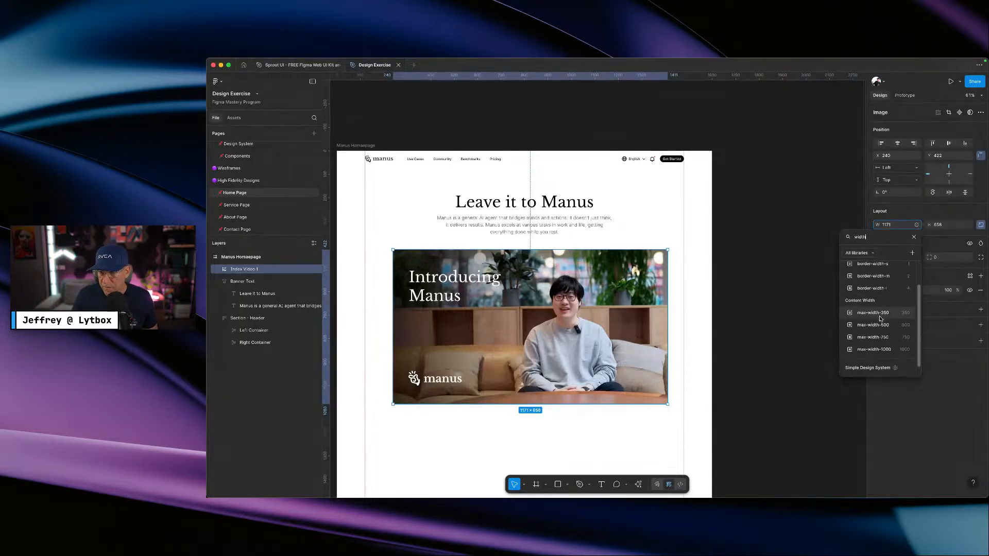
pyautogui.click(876, 350)
pyautogui.click(812, 349)
pyautogui.moveTo(594, 319); pyautogui.dragTo(608, 315)
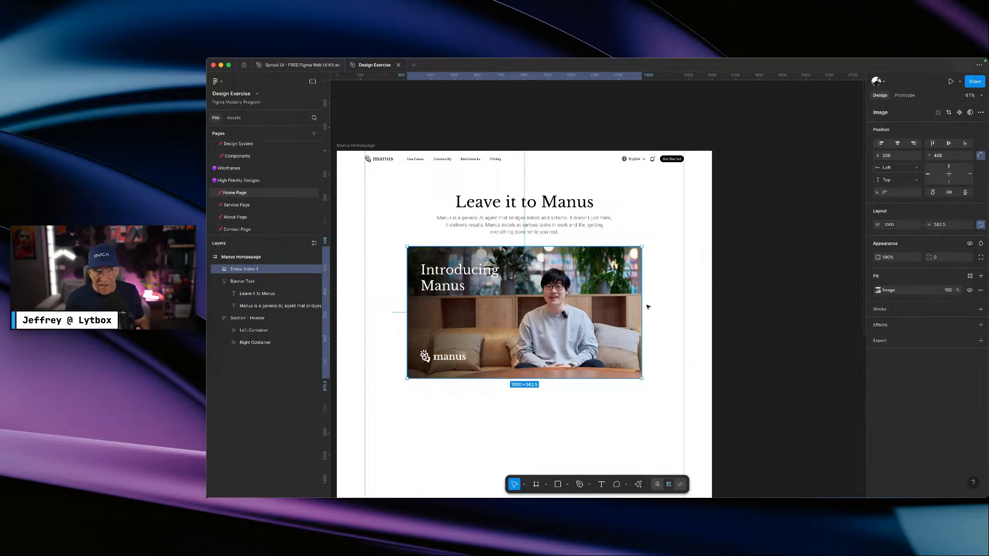
pyautogui.click(816, 151)
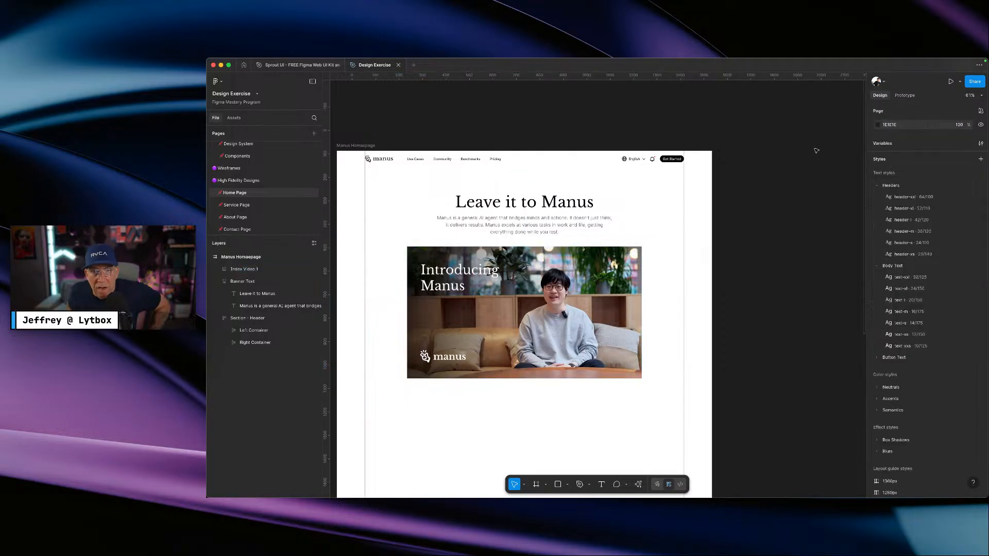
# - Apply the border-radius-l variable to the video thumbnail's corner radius
pyautogui.click(616, 301)
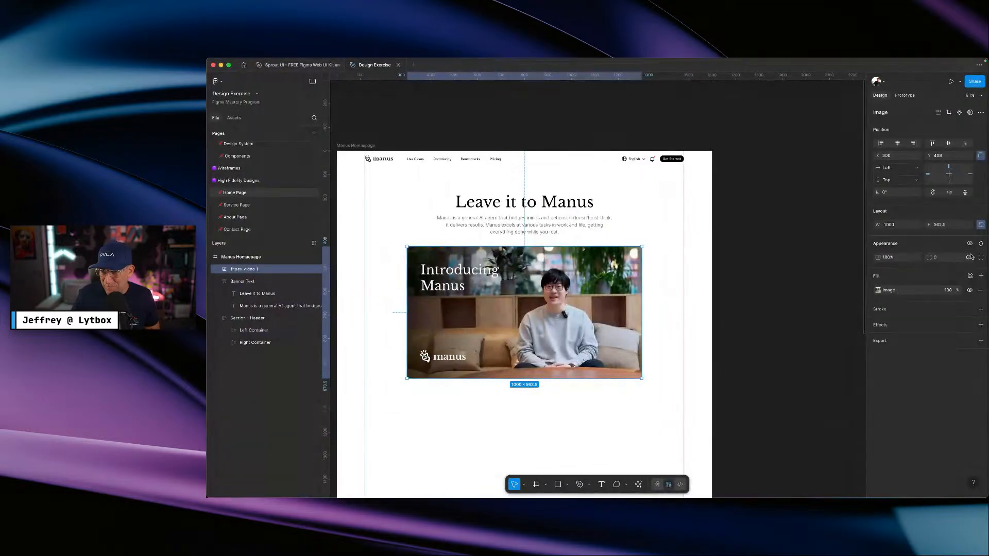
pyautogui.click(969, 257)
pyautogui.write('radiu')
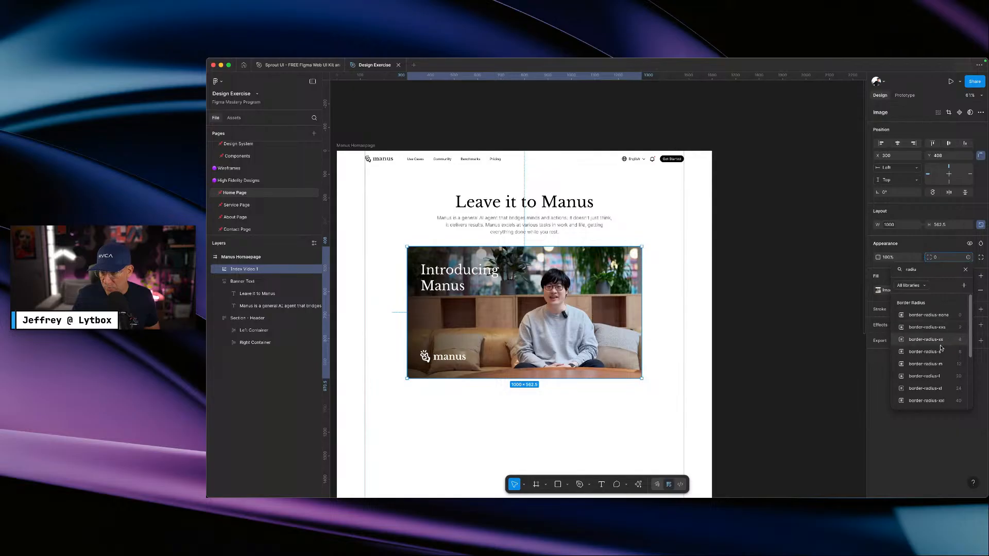
pyautogui.click(935, 374)
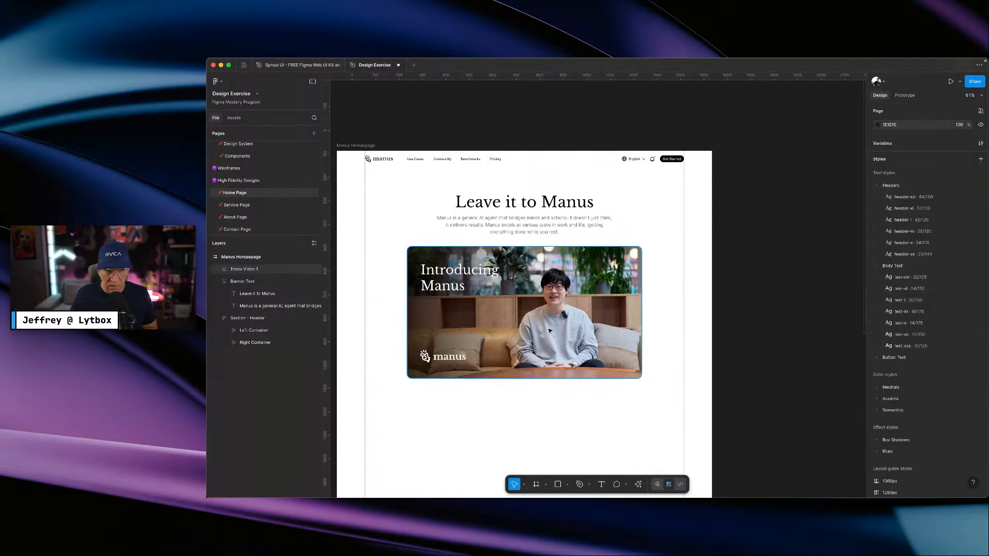
# - Adjust the video thumbnail's placement below the intro paragraph and center it horizontally on the homepage frame
pyautogui.moveTo(550, 332); pyautogui.dragTo(549, 326)
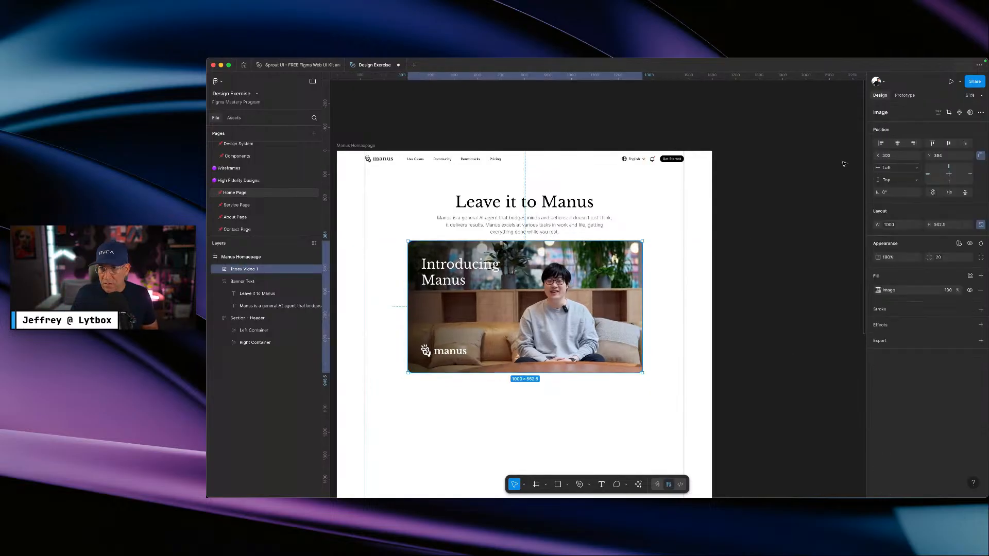
pyautogui.click(897, 144)
pyautogui.scroll(-2, 591, 336)
pyautogui.scroll(-2, 590, 337)
pyautogui.click(511, 271)
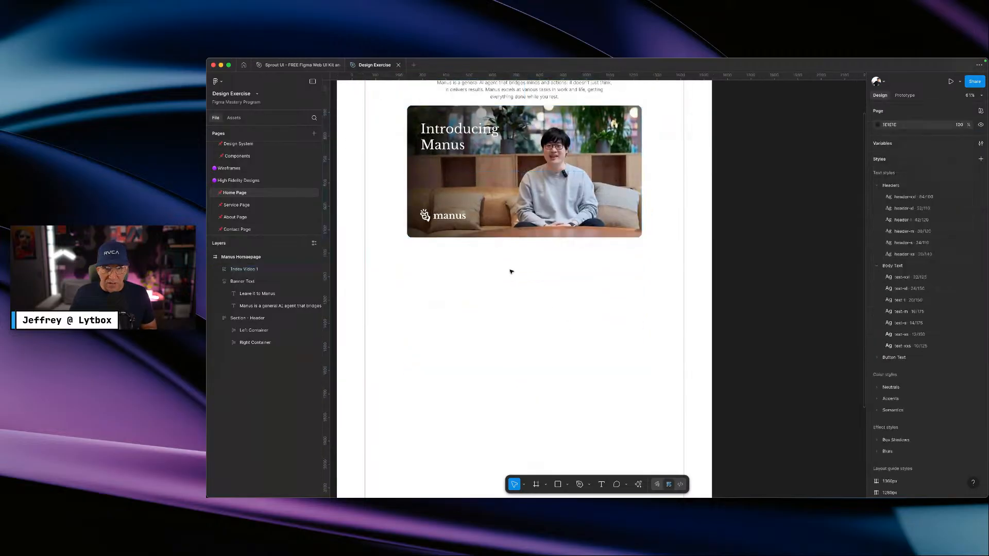
# - Switch to the Manus website, close the developer tools, examine the video's play button and the buttons below it, and return to Figma
pyautogui.hotkey('ctrl', 'Right')
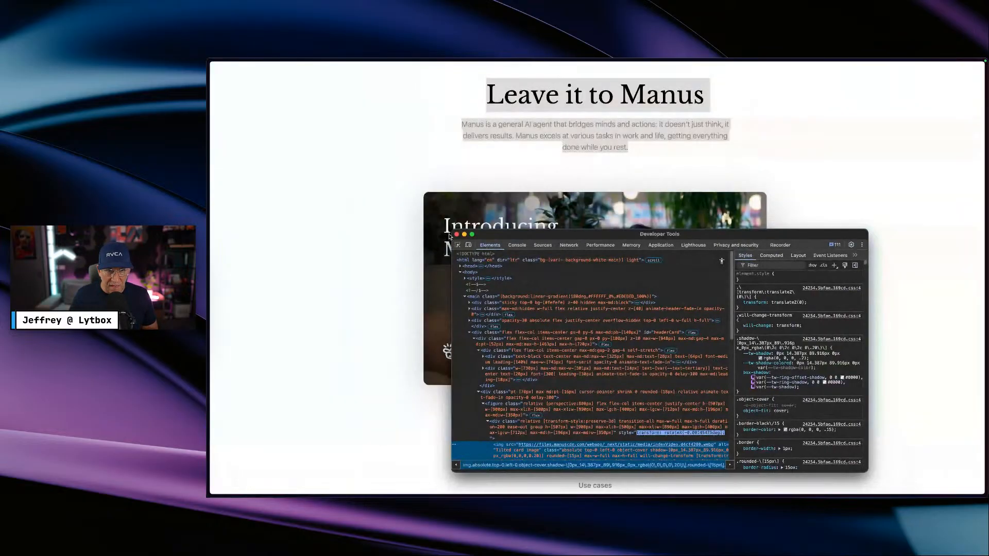
pyautogui.click(449, 237)
pyautogui.scroll(-3, 569, 170)
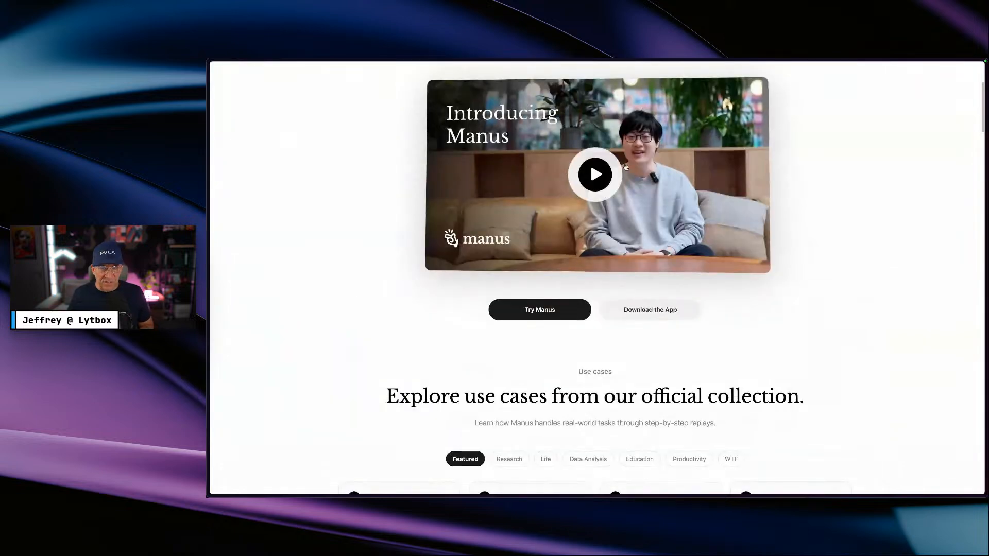
pyautogui.hotkey('ctrl', 'Left')
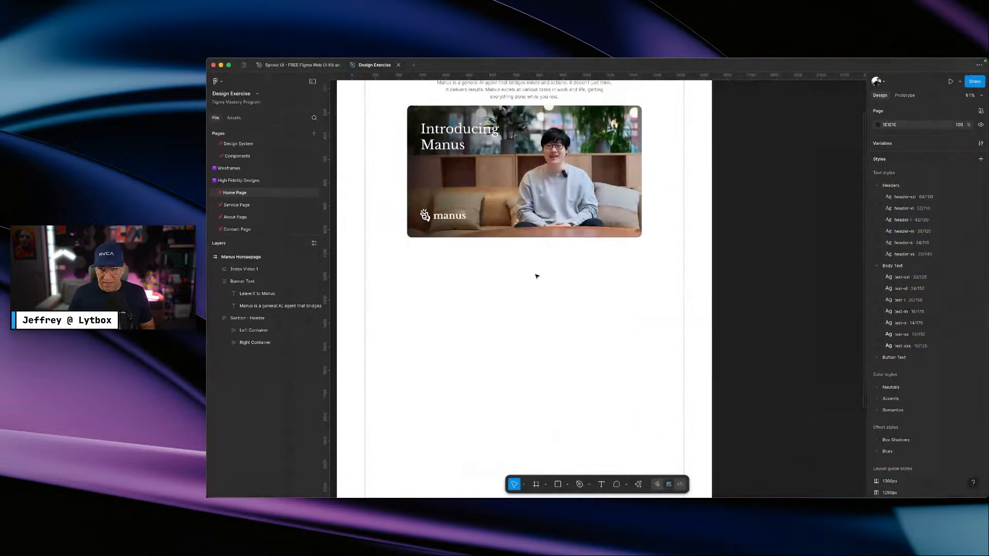
# - Draw a circle about 143 × 143 on the canvas beside the homepage frame and place a concentric duplicate scaled to about 106 × 106 on it
pyautogui.hscroll(5, 622, 286)
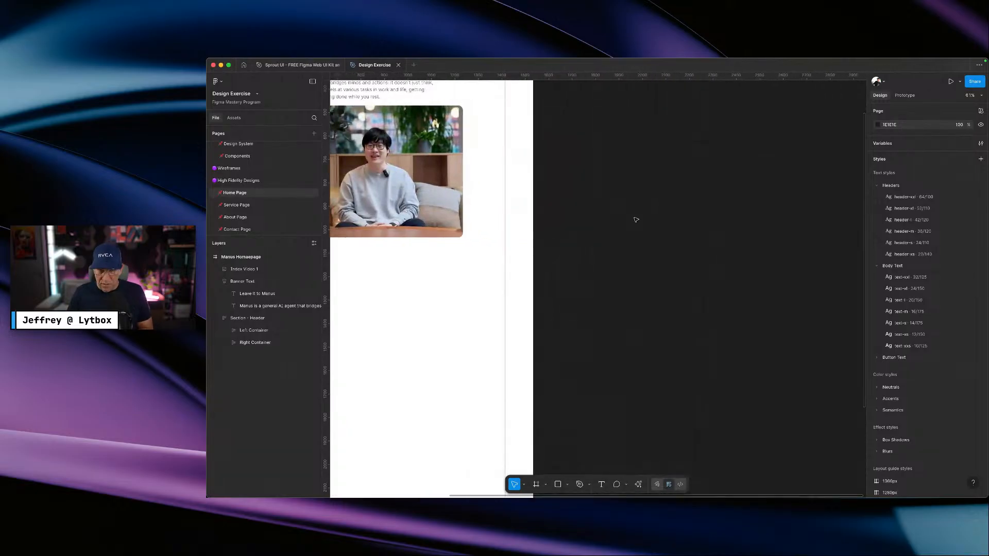
pyautogui.press('o')
pyautogui.moveTo(625, 203); pyautogui.dragTo(658, 237)
pyautogui.click(674, 247)
pyautogui.click(643, 215)
pyautogui.press('super+d')
pyautogui.moveTo(643, 202); pyautogui.dragTo(642, 220)
pyautogui.scroll(10, 642, 221)
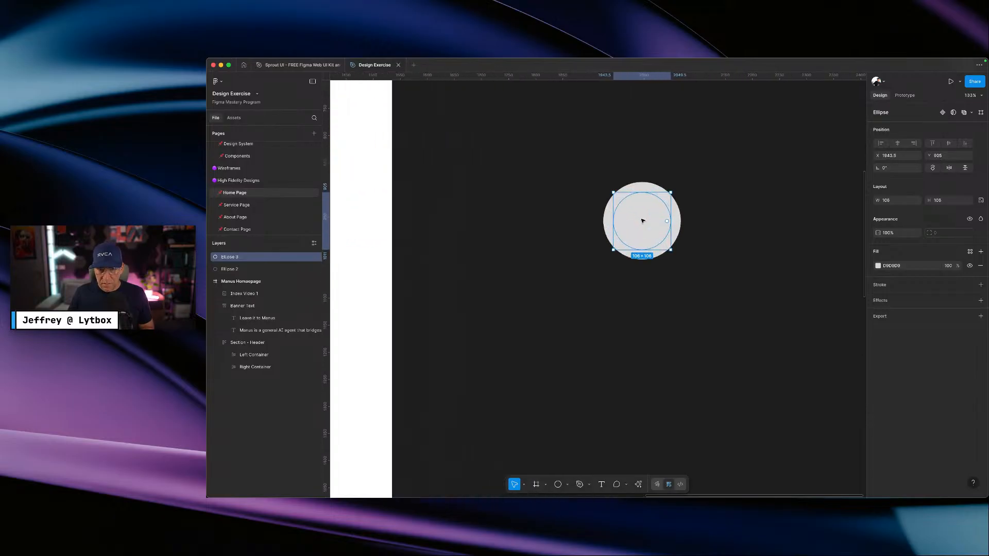
# - Fill the larger outer circle with the white library color, checking the play button on the Manus website
pyautogui.click(693, 205)
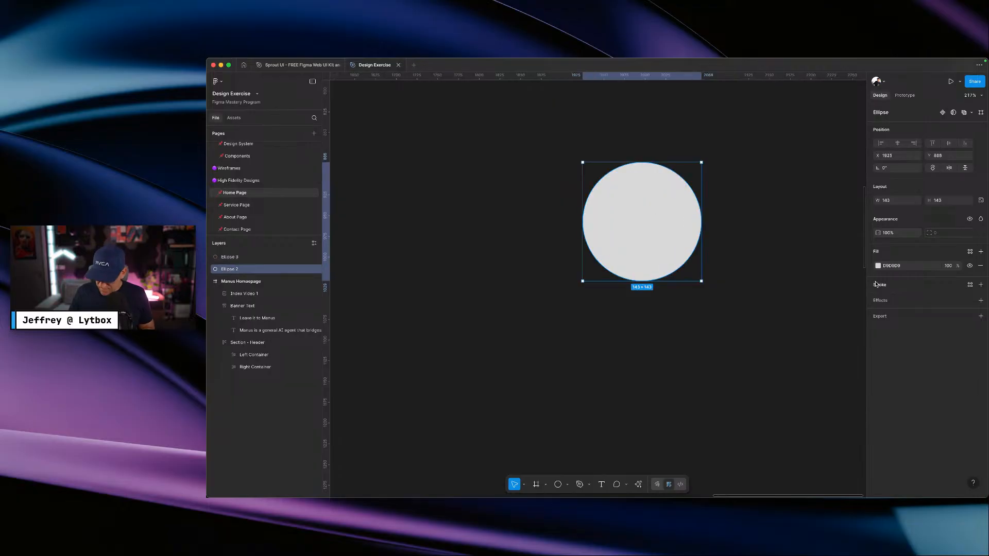
pyautogui.hotkey('ctrl', 'Right')
pyautogui.hotkey('ctrl', 'Left')
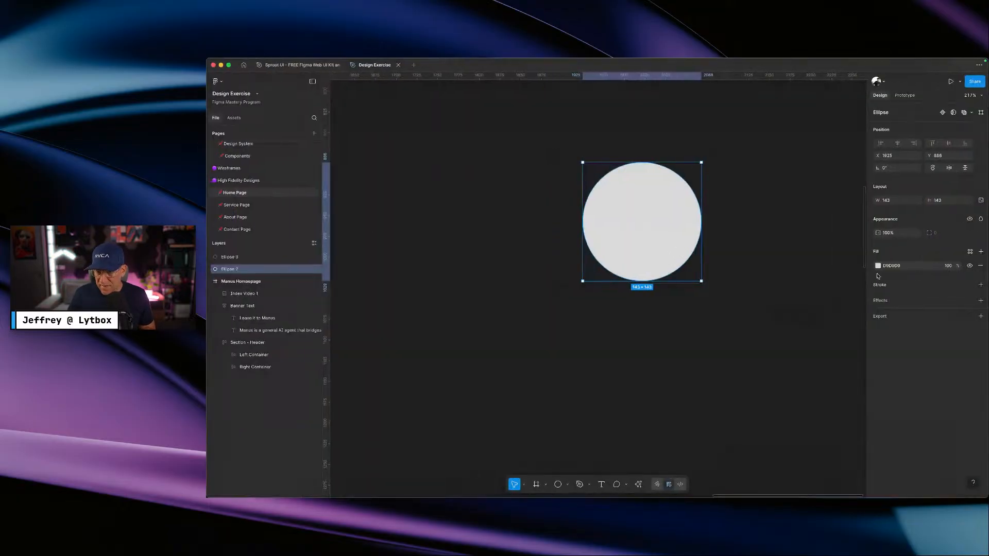
pyautogui.click(879, 266)
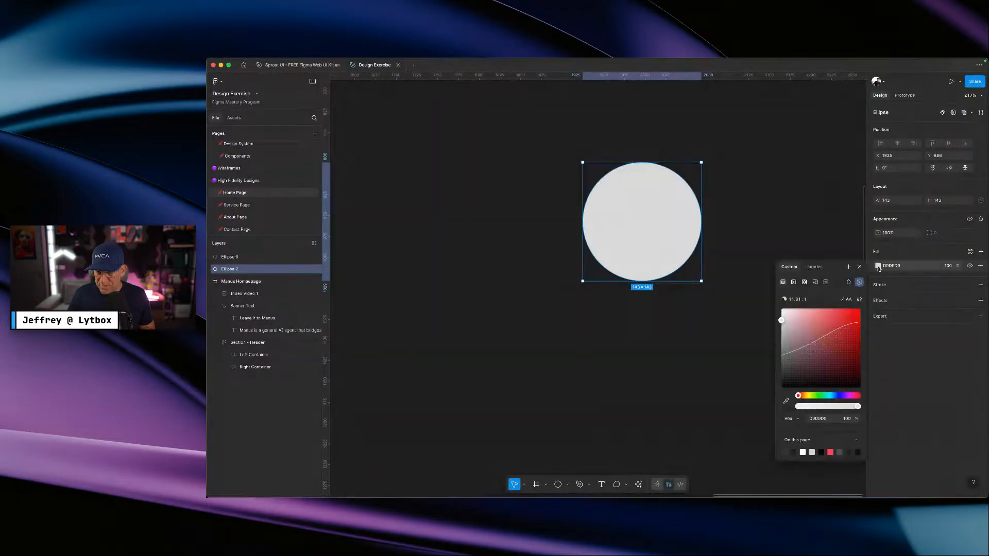
pyautogui.click(814, 267)
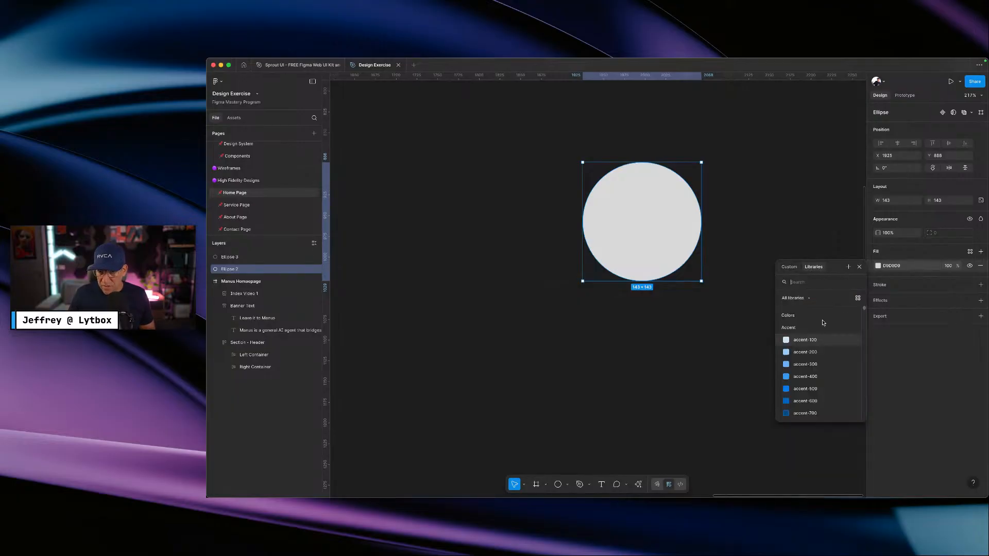
pyautogui.click(812, 345)
pyautogui.click(666, 305)
# - Fill the smaller inner circle with the black neutral-900 library color, checking it against the website's play button
pyautogui.click(643, 254)
pyautogui.hotkey('ctrl', 'Right')
pyautogui.hotkey('ctrl', 'Left')
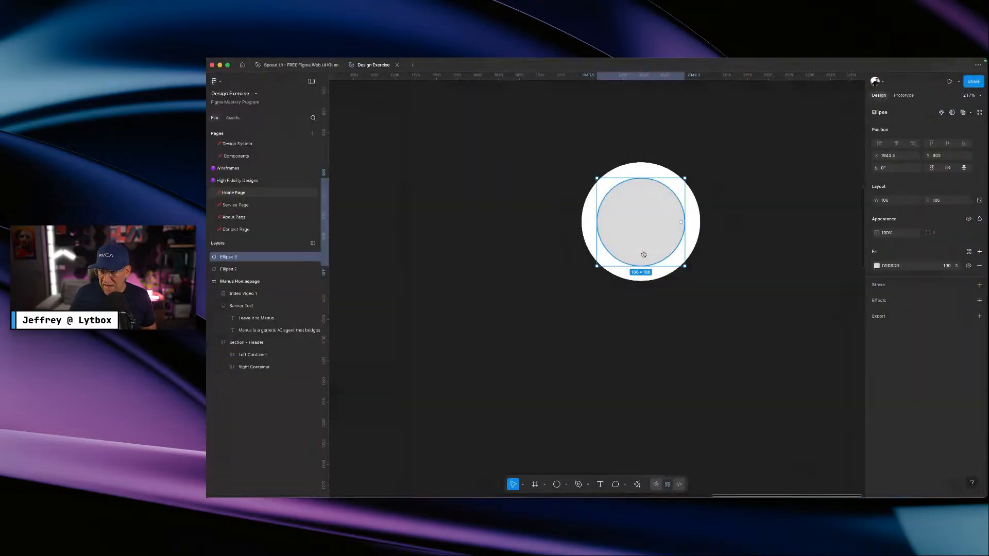
pyautogui.click(878, 266)
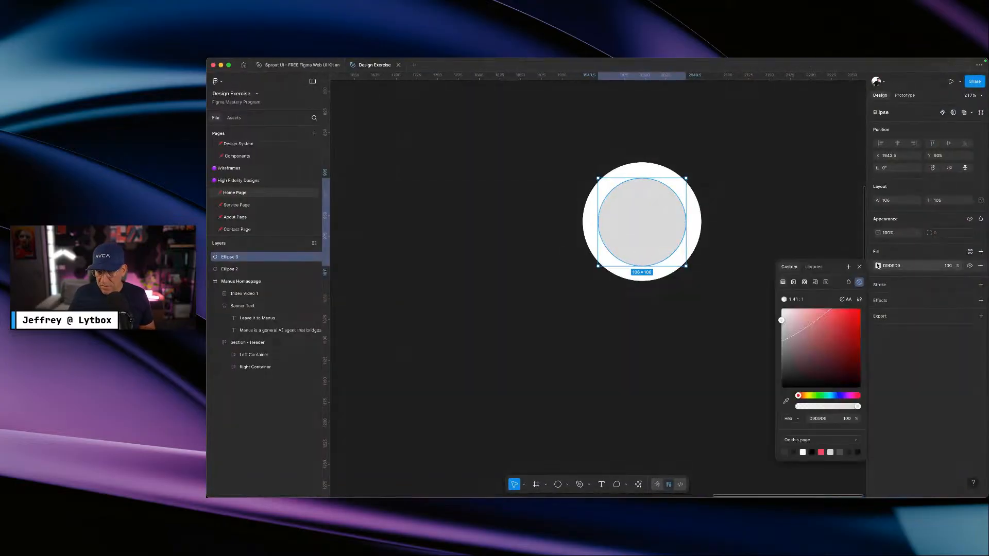
pyautogui.click(808, 268)
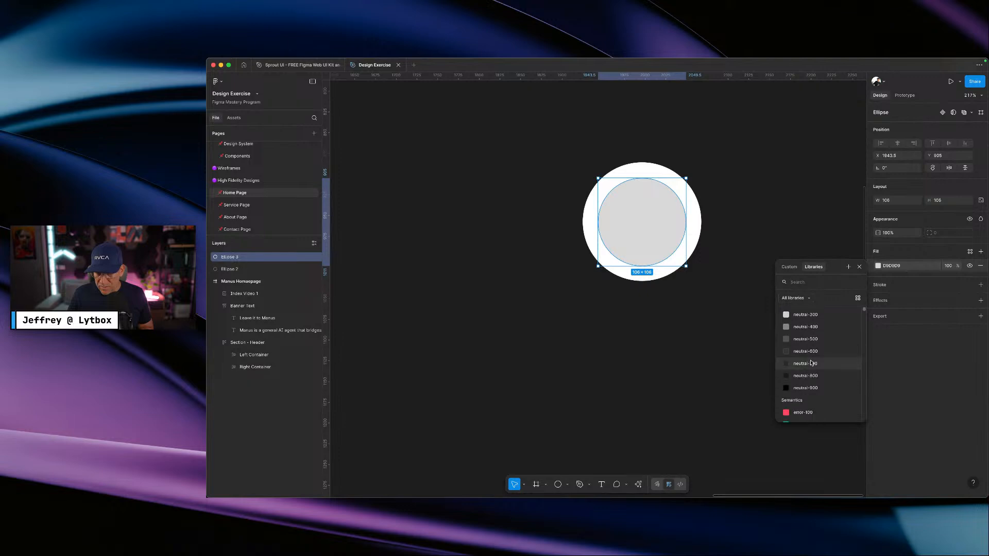
pyautogui.click(805, 388)
pyautogui.click(742, 346)
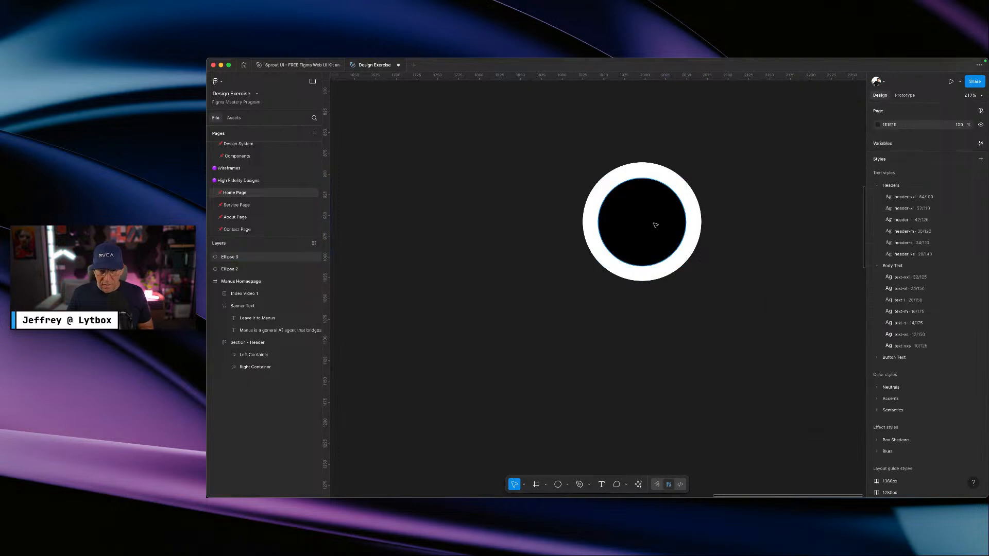
# - Draw a triangle about 51 × 51 inside the black circle, rotate it to -90° so it points right, and compare it with the website's play button
pyautogui.click(567, 485)
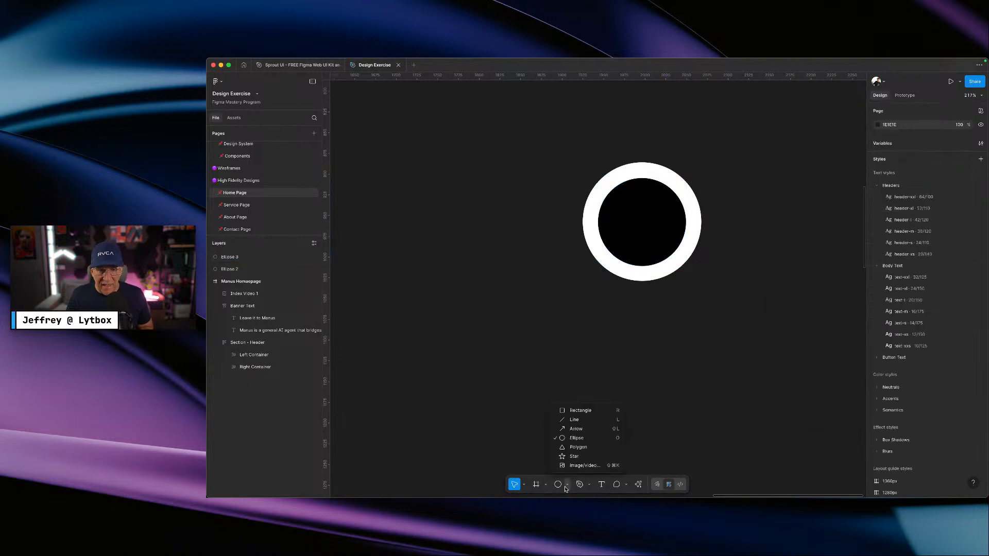
pyautogui.click(578, 447)
pyautogui.moveTo(620, 201); pyautogui.dragTo(663, 243)
pyautogui.moveTo(666, 199); pyautogui.dragTo(661, 242)
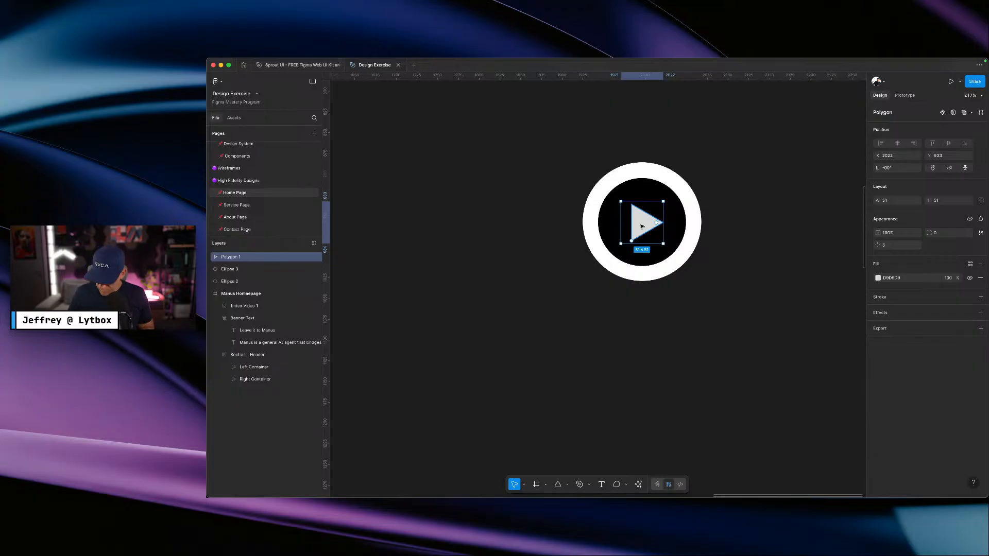
pyautogui.hotkey('ctrl', 'Right')
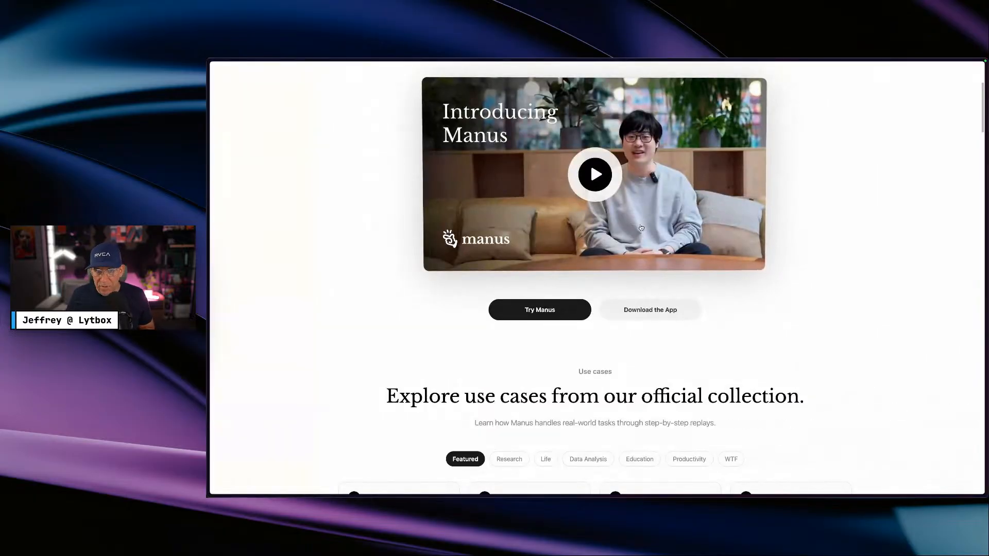
pyautogui.hotkey('ctrl', 'Left')
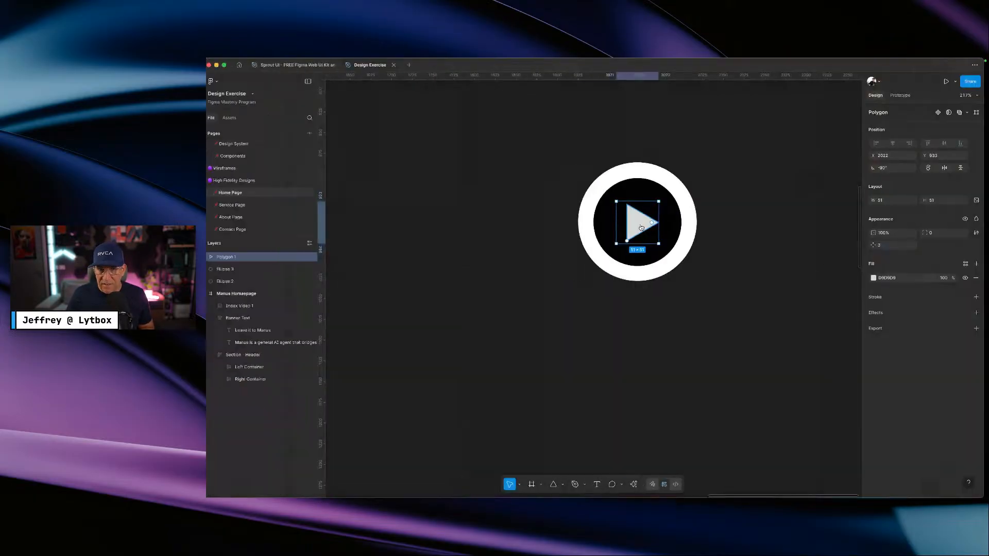
# - Fill the play triangle with the white neutral-100 library color, checking it against the website's play button
pyautogui.hotkey('ctrl', 'Right')
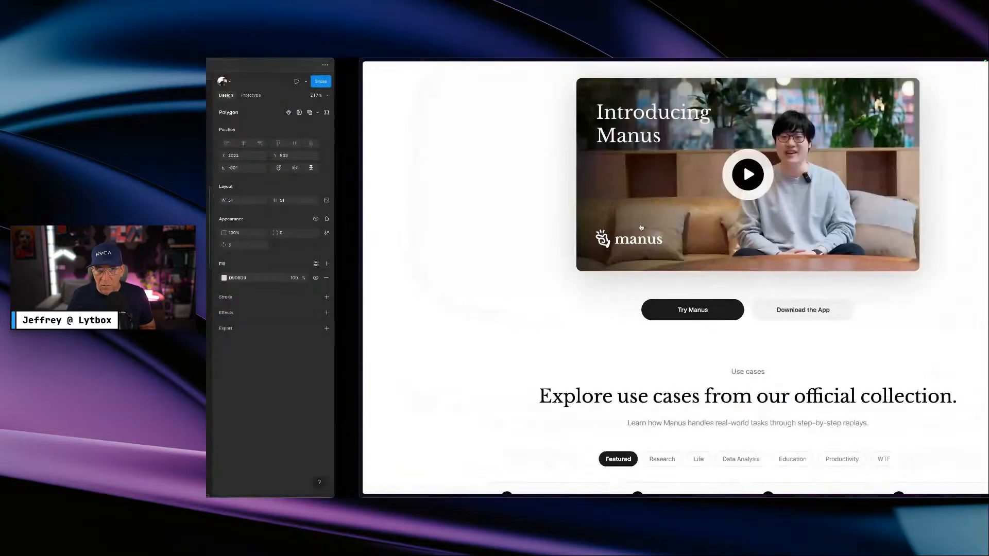
pyautogui.hotkey('ctrl', 'Left')
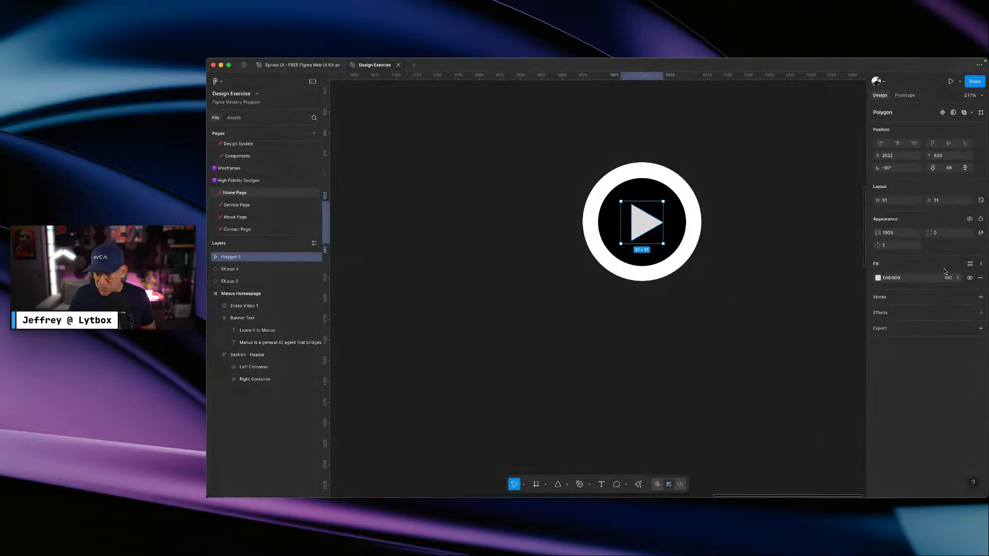
pyautogui.click(970, 263)
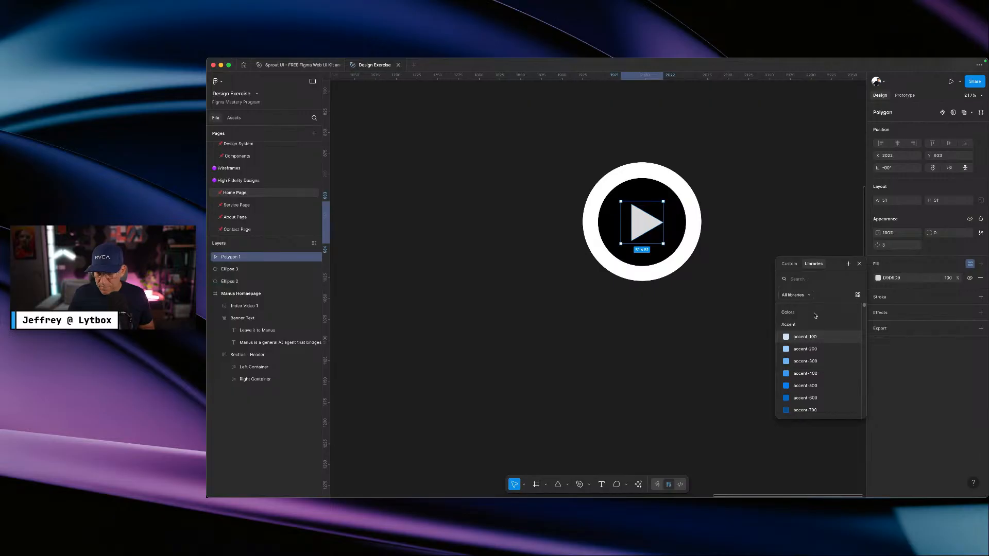
pyautogui.click(717, 295)
pyautogui.click(717, 296)
# - Apply the 2 px border-radius-xxs variable to the triangle's corner radius
pyautogui.click(653, 223)
pyautogui.click(968, 233)
pyautogui.write('rad')
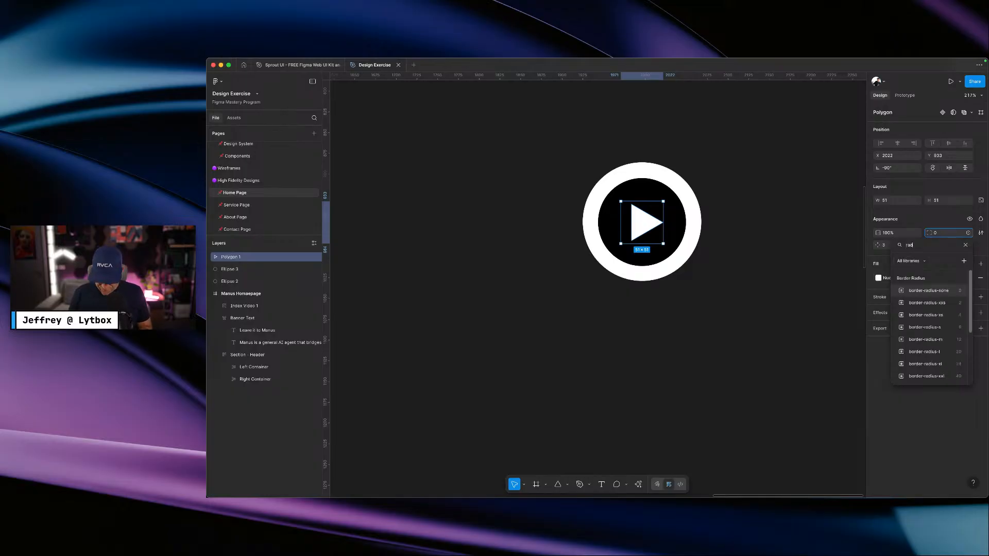
pyautogui.click(940, 304)
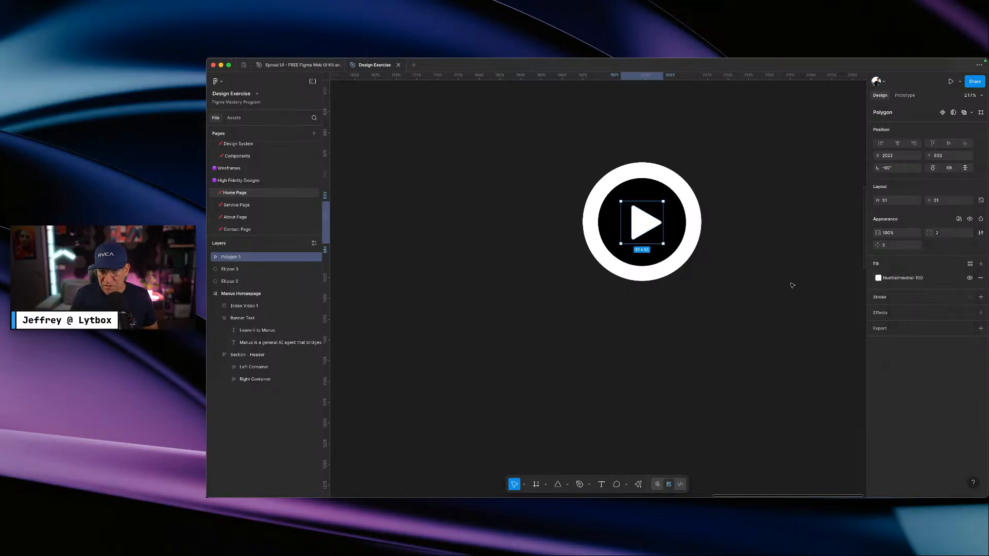
# - Group the triangle and both circles into one play button
pyautogui.click(689, 288)
pyautogui.moveTo(728, 302); pyautogui.dragTo(591, 180)
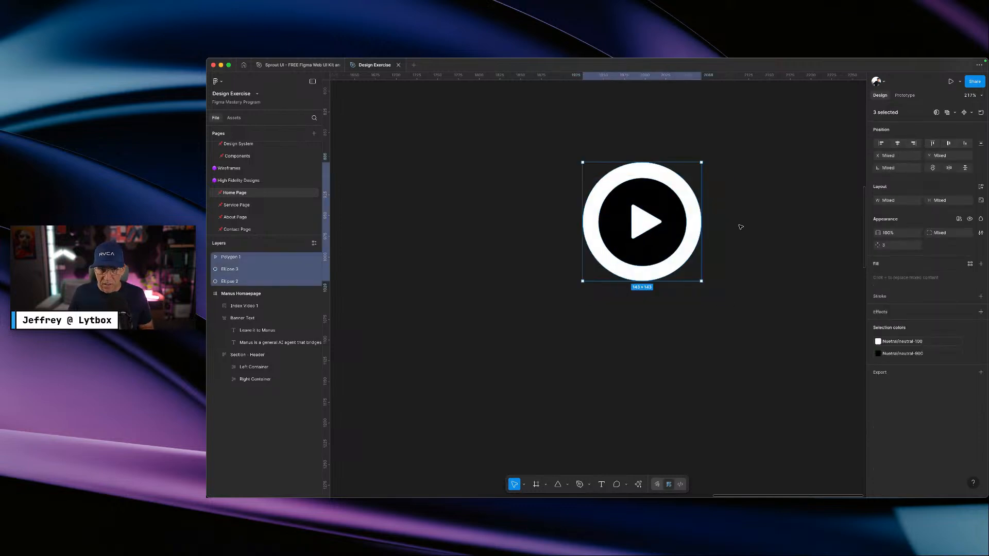
pyautogui.press('super+g')
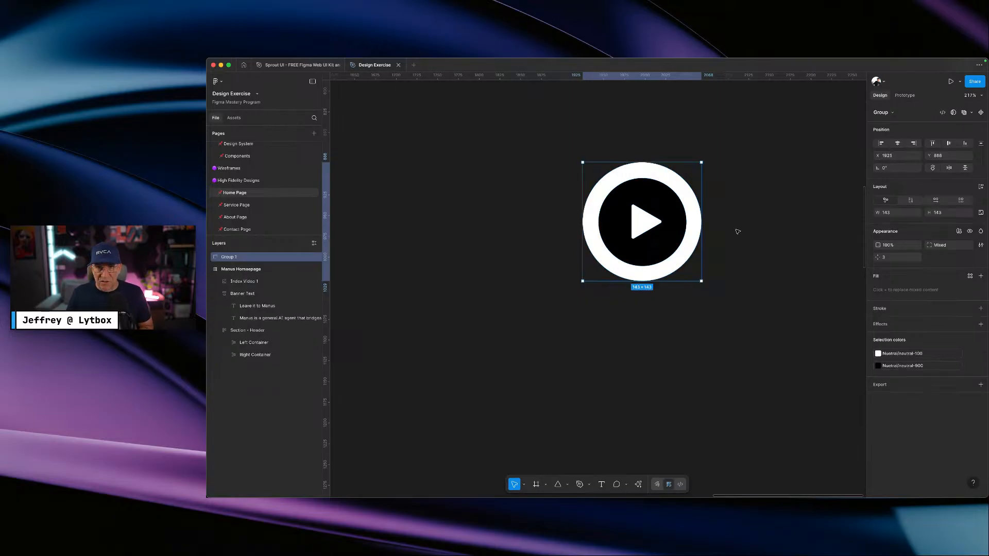
# - Apply the opacity-90 variable to the outer white circle inside the group, checking the ring on the Manus website
pyautogui.click(680, 284)
pyautogui.doubleClick(666, 265)
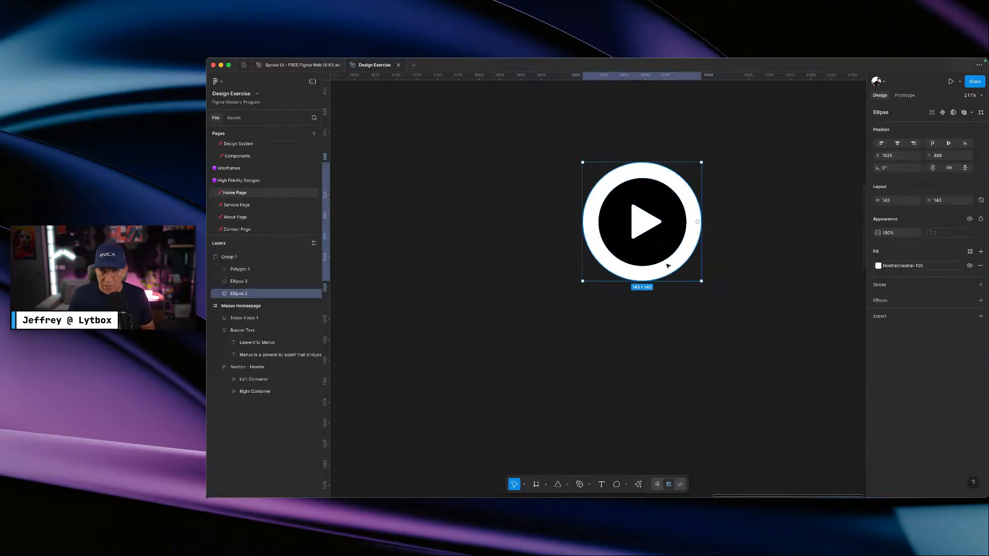
pyautogui.hotkey('ctrl', 'Right')
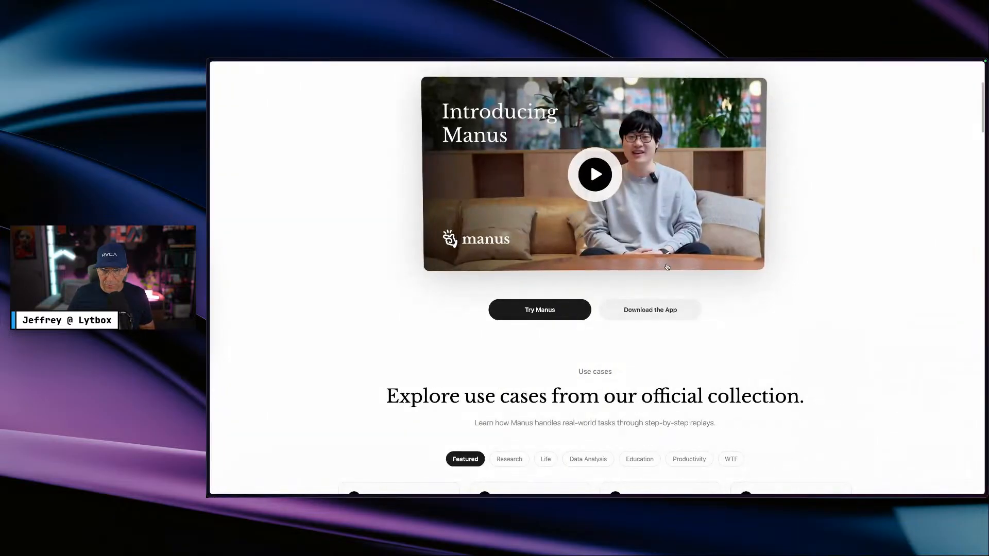
pyautogui.hotkey('ctrl', 'Left')
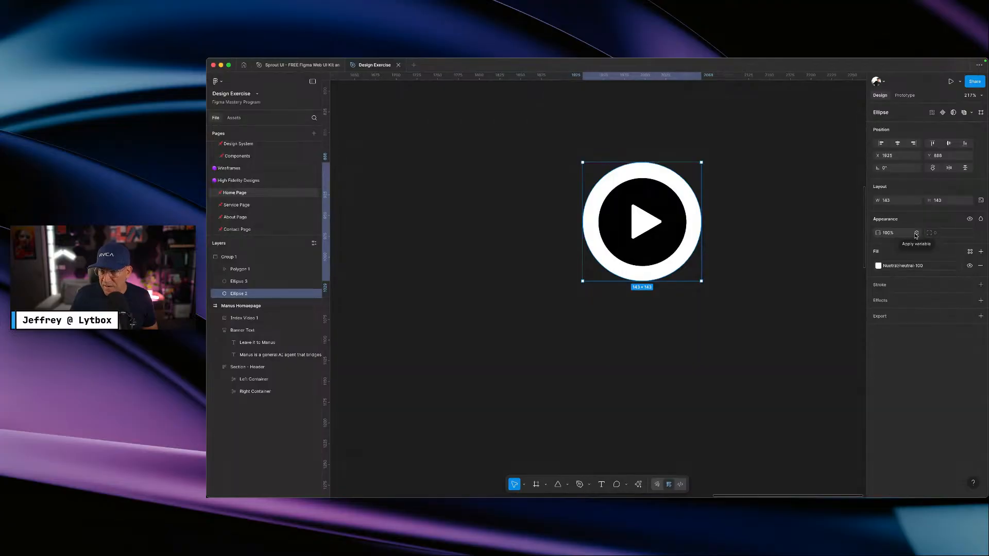
pyautogui.click(917, 234)
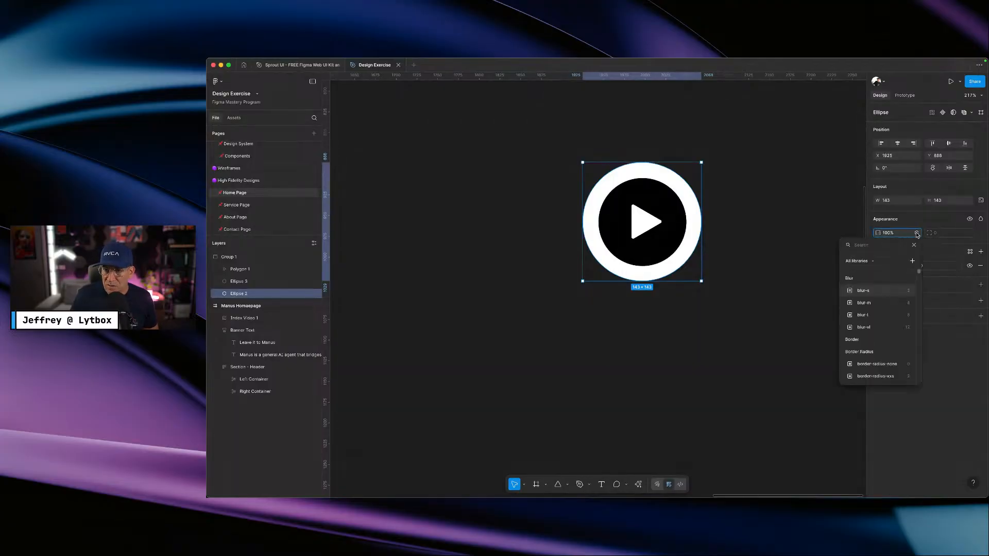
pyautogui.write('op')
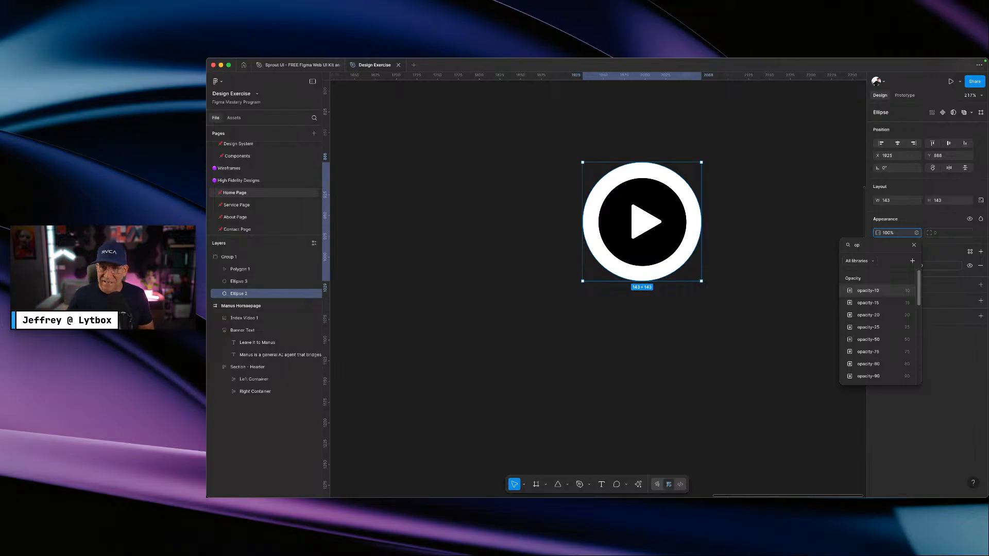
pyautogui.write('ac')
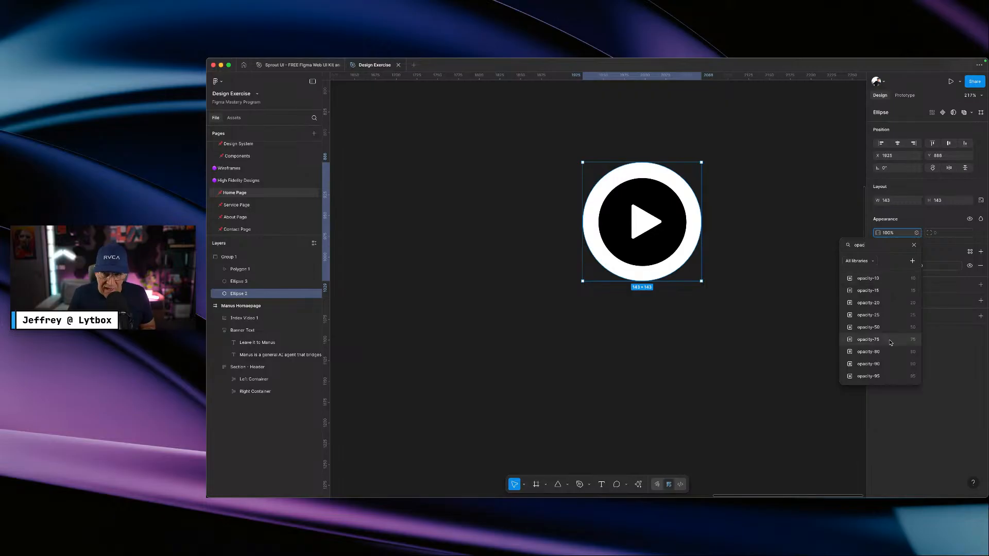
pyautogui.click(876, 364)
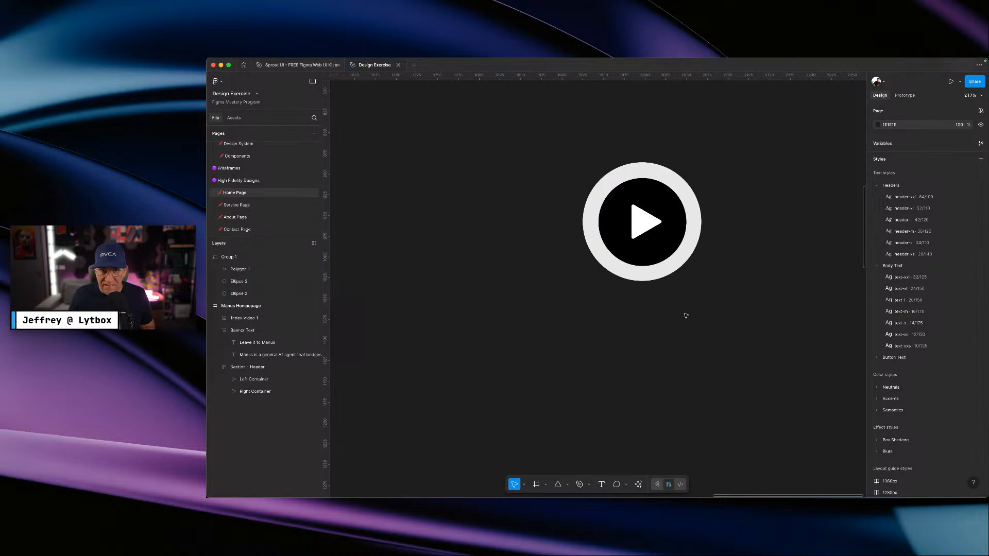
# - Move the play button group from the empty canvas onto the video thumbnail in the homepage frame
pyautogui.click(663, 270)
pyautogui.scroll(-10, 542, 285)
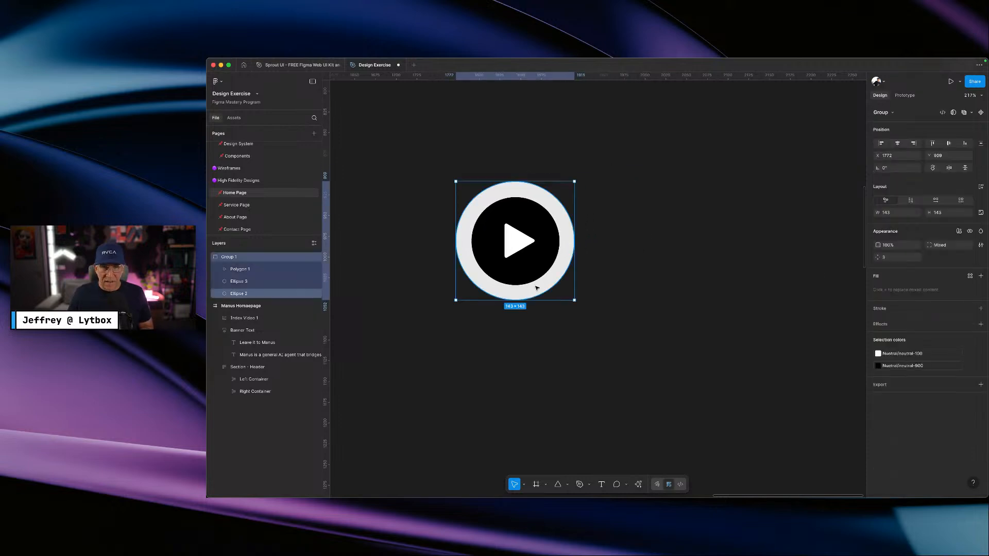
pyautogui.moveTo(536, 287); pyautogui.dragTo(484, 241)
pyautogui.scroll(10, 382, 248)
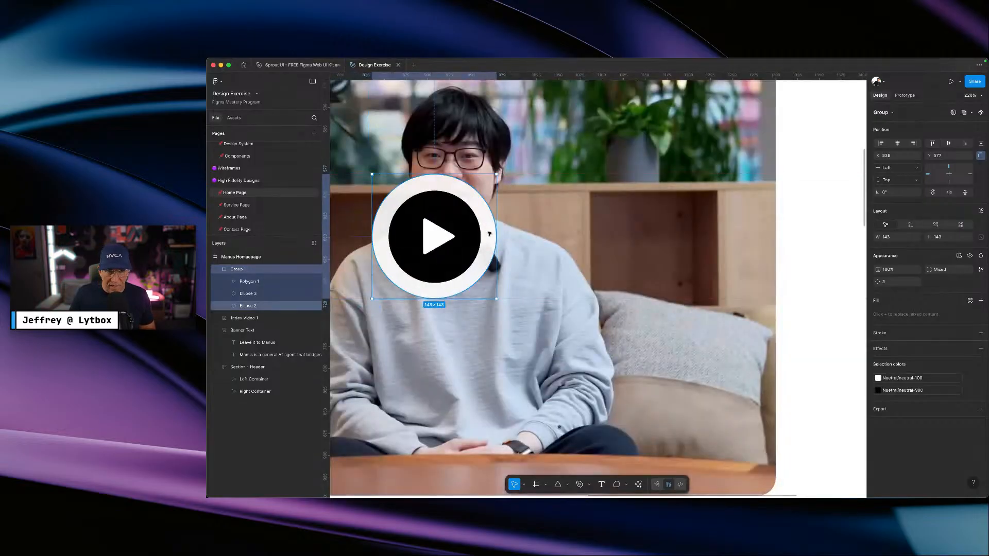
# - Apply the opacity-75 variable to the play button's outer white circle
pyautogui.doubleClick(488, 236)
pyautogui.click(918, 257)
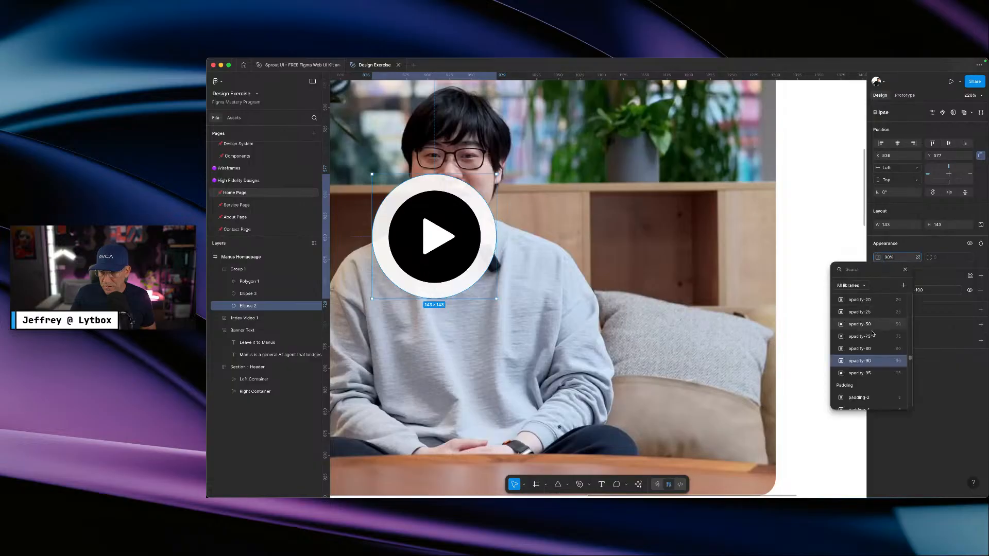
pyautogui.click(864, 343)
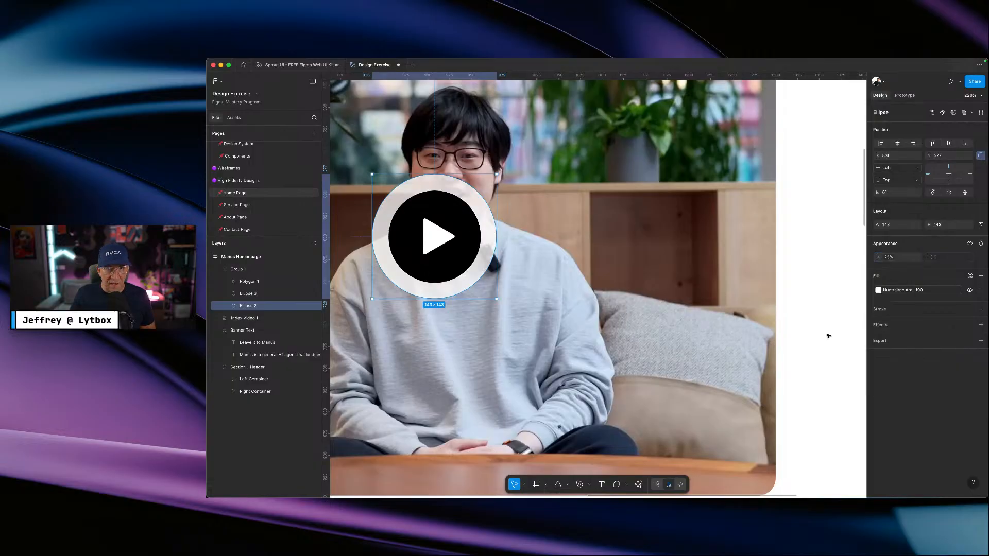
# - Reposition the play button group near the center of the video thumbnail and compare it with the website's play button
pyautogui.click(828, 336)
pyautogui.scroll(-4, 739, 366)
pyautogui.scroll(-3, 704, 354)
pyautogui.moveTo(592, 298); pyautogui.dragTo(571, 295)
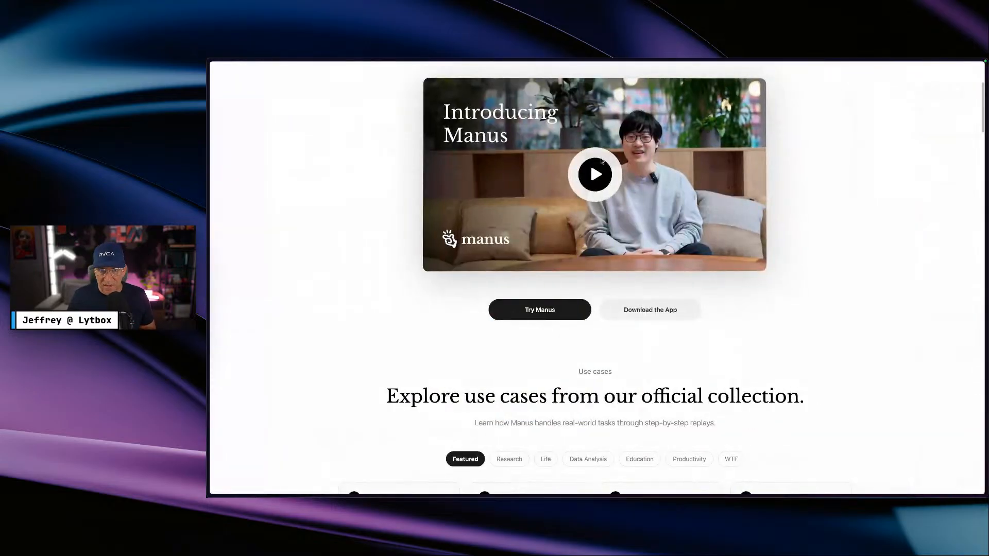
pyautogui.rightClick(603, 159)
pyautogui.click(615, 251)
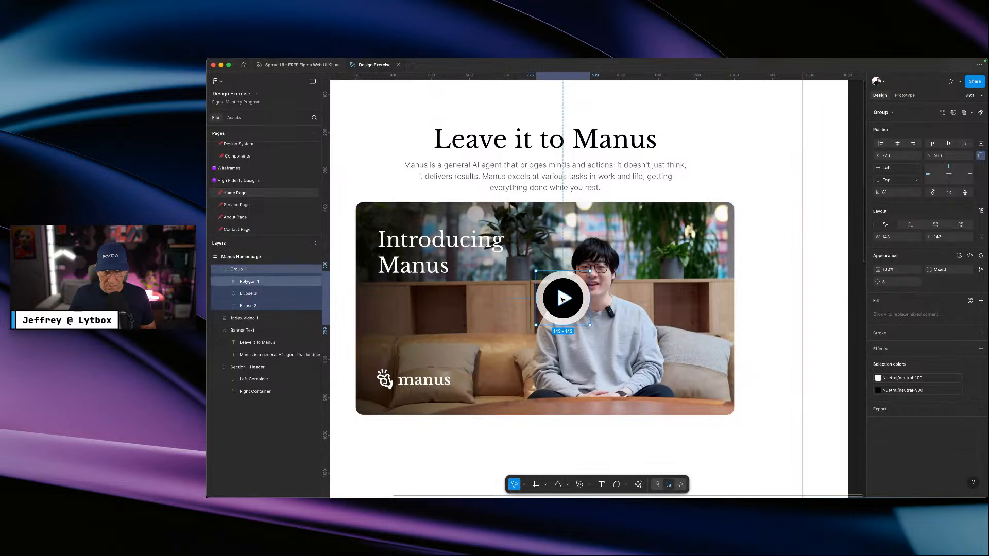
# - Flatten the triangle inside the play button group into a vector path
pyautogui.doubleClick(576, 304)
pyautogui.keyDown('shift'); pyautogui.click(579, 304); pyautogui.keyUp('shift')
pyautogui.keyDown('shift'); pyautogui.click(589, 301); pyautogui.keyUp('shift')
pyautogui.click(565, 299)
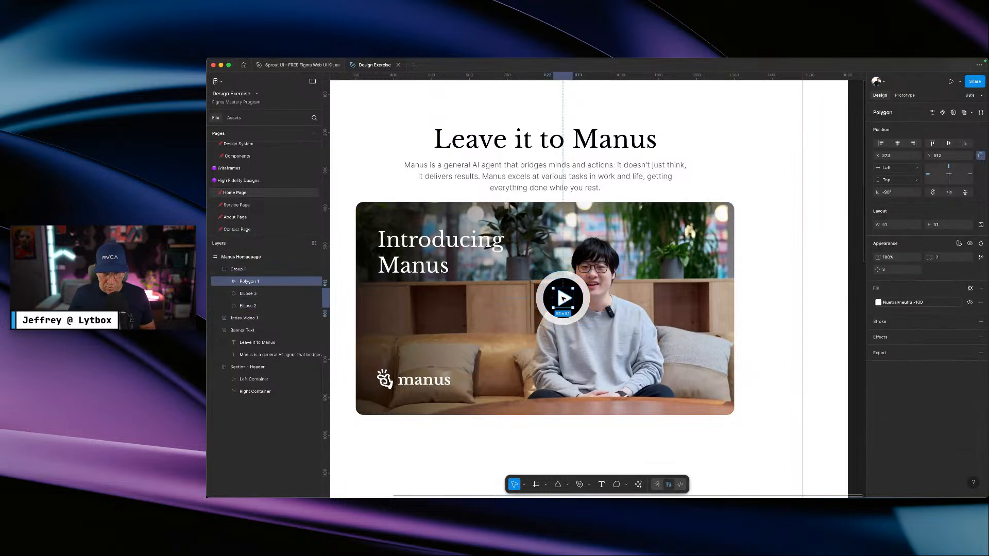
pyautogui.rightClick(565, 299)
pyautogui.click(598, 360)
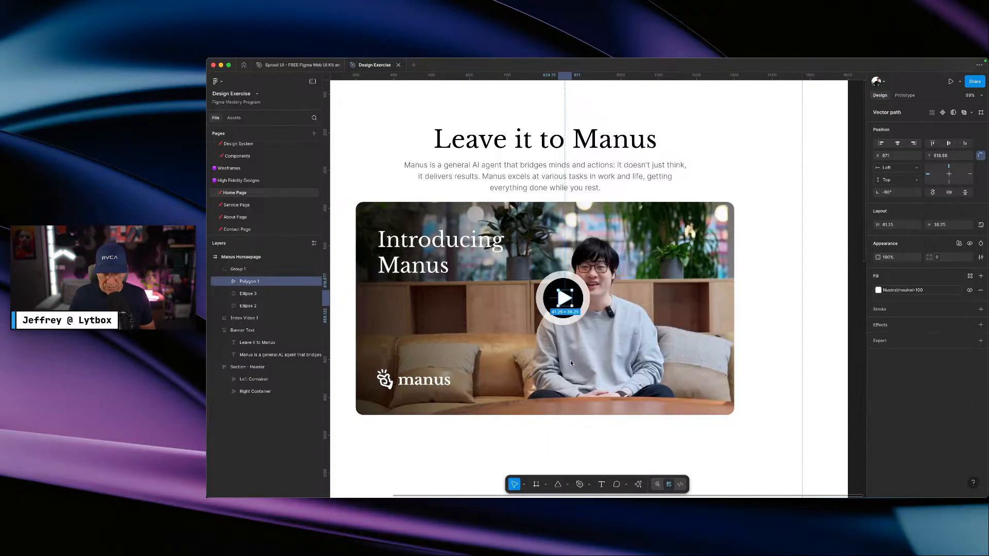
# - Scale the whole play button group down to about 134 × 134 on the thumbnail
pyautogui.click(586, 301)
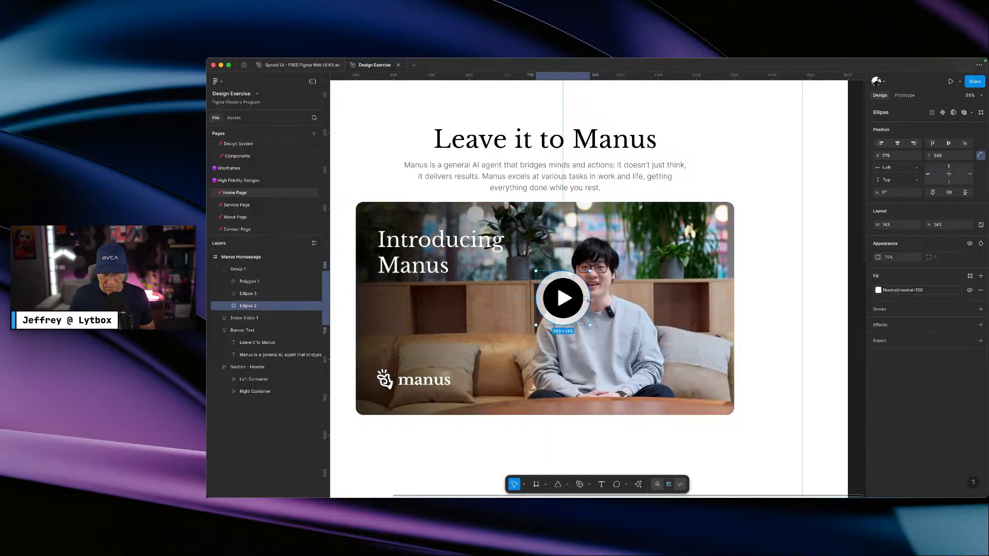
pyautogui.moveTo(588, 301); pyautogui.dragTo(585, 294)
pyautogui.click(740, 373)
pyautogui.click(567, 295)
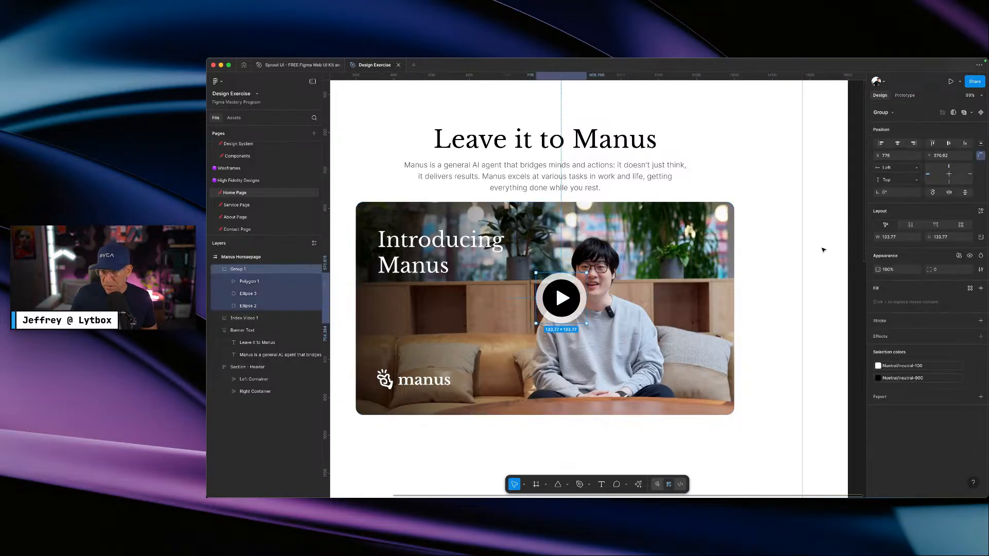
# - Search the library variables for a width that could be applied to the play button group
pyautogui.click(917, 237)
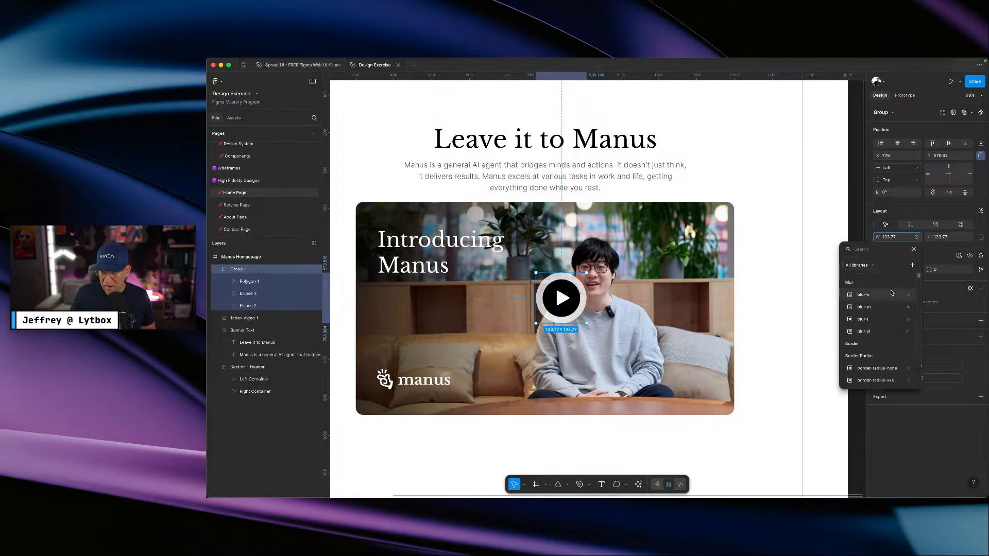
pyautogui.write('w')
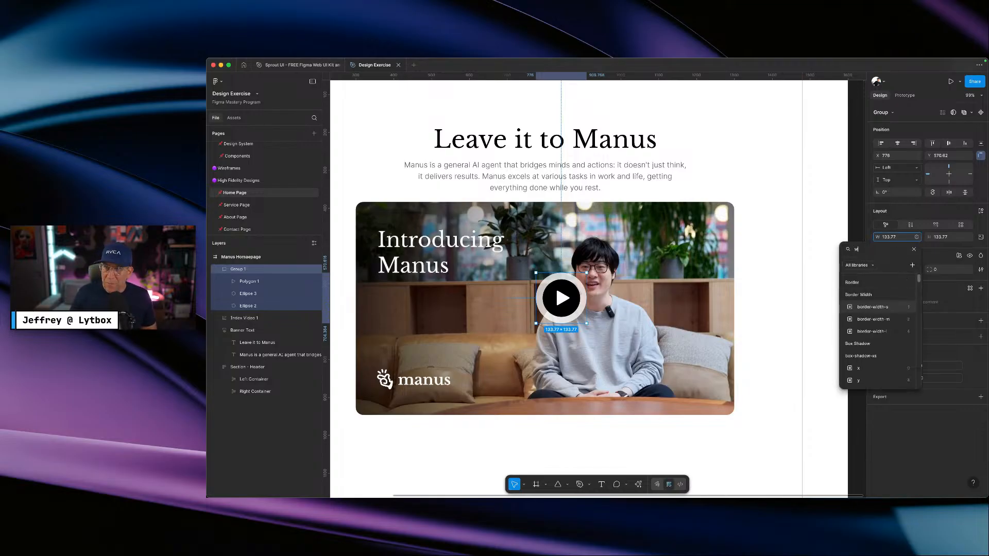
pyautogui.click(903, 237)
pyautogui.click(903, 236)
pyautogui.moveTo(901, 237); pyautogui.dragTo(876, 236)
pyautogui.click(917, 237)
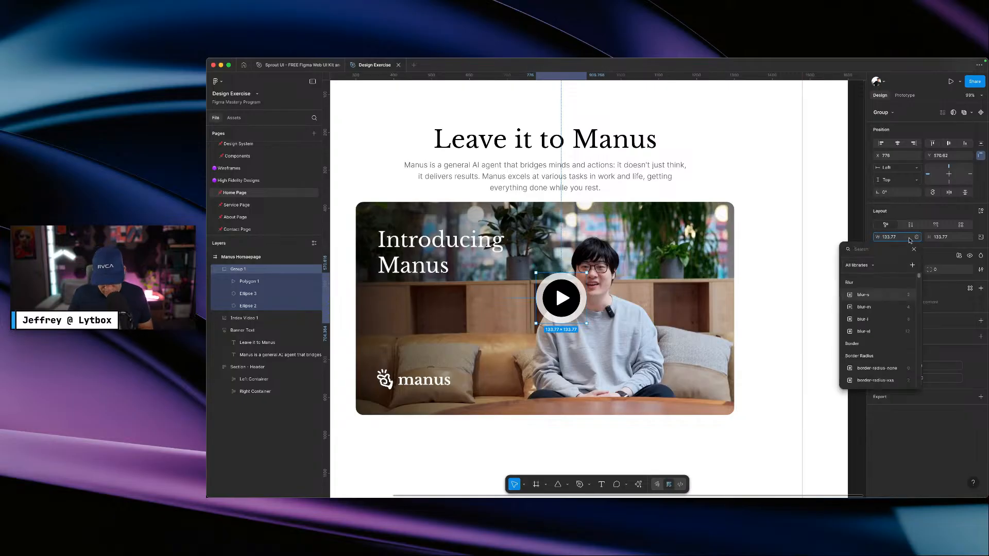
pyautogui.write('wid')
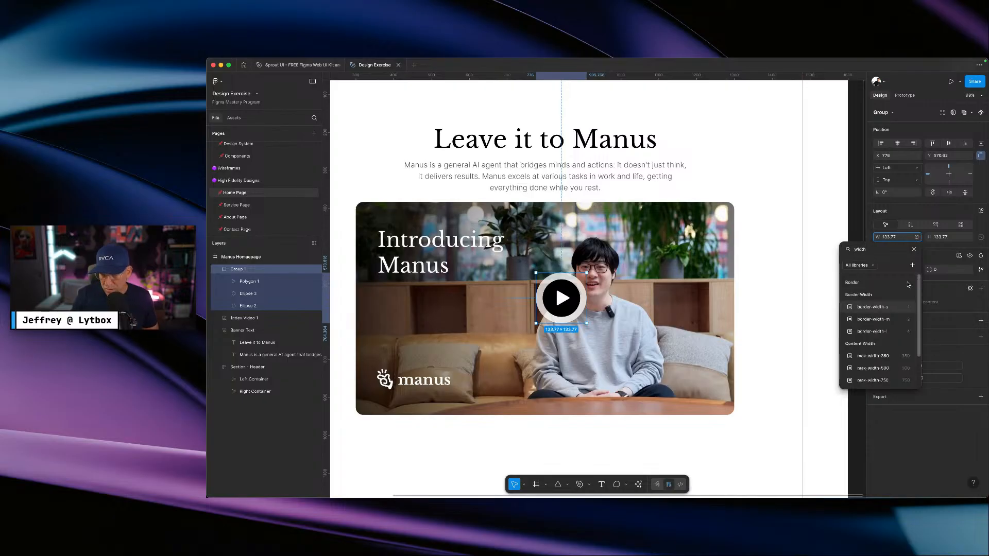
pyautogui.write('th')
pyautogui.scroll(-2, 893, 306)
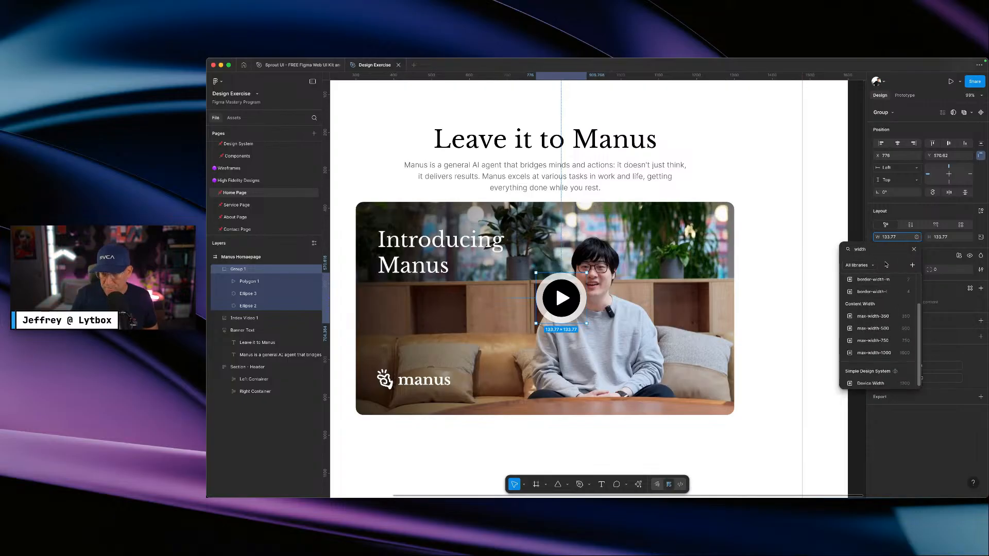
# - Try to set the play button group's width to 130 without locking its proportions, and undo the change
pyautogui.click(892, 240)
pyautogui.click(900, 238)
pyautogui.write('1')
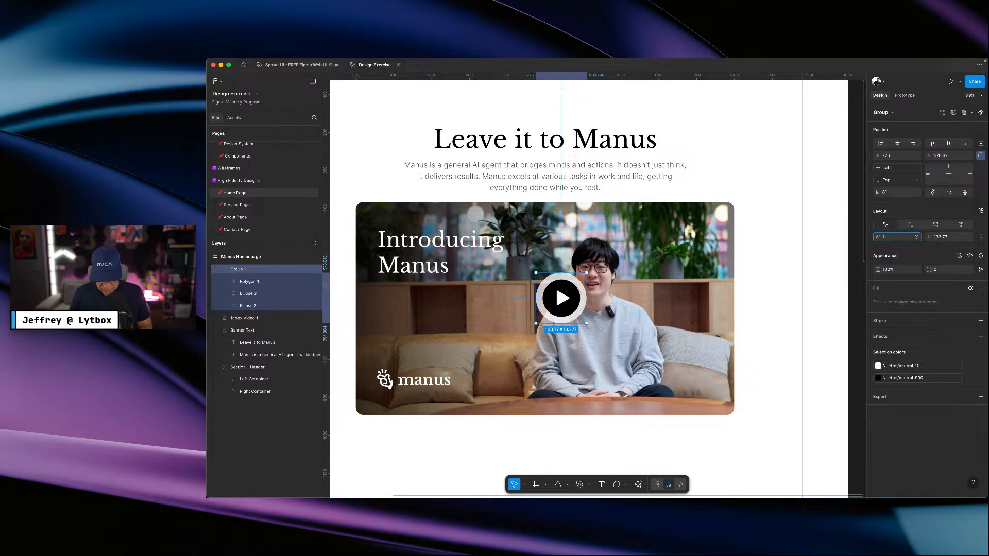
pyautogui.write('30')
pyautogui.press('Return')
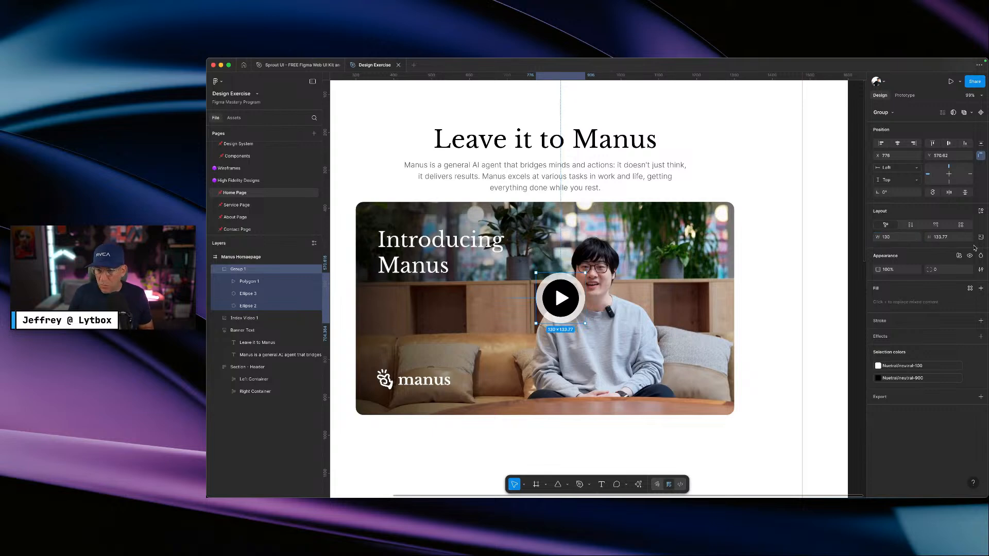
pyautogui.hotkey('ctrl', 'z')
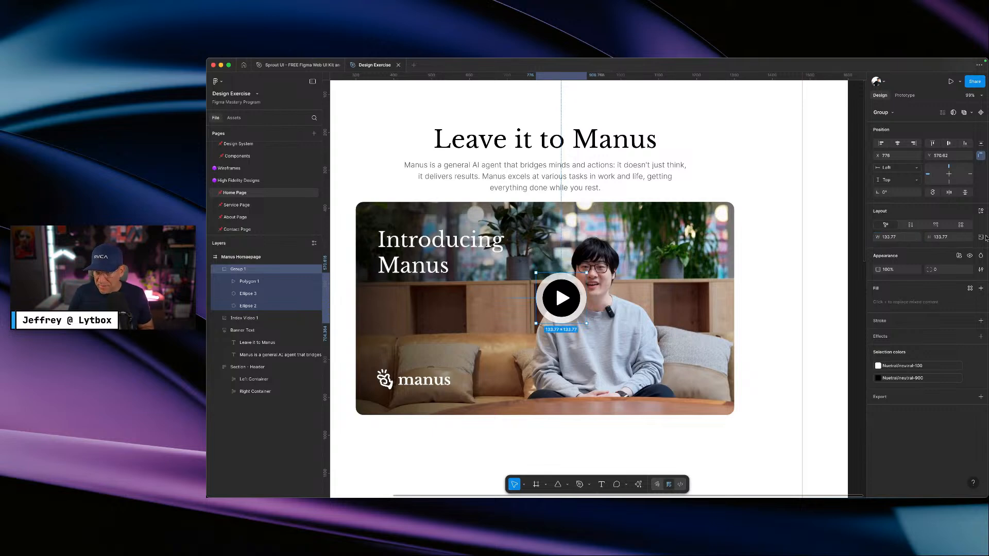
# - Lock the play button group's aspect ratio and set its width to 130
pyautogui.click(981, 237)
pyautogui.click(903, 238)
pyautogui.write('1')
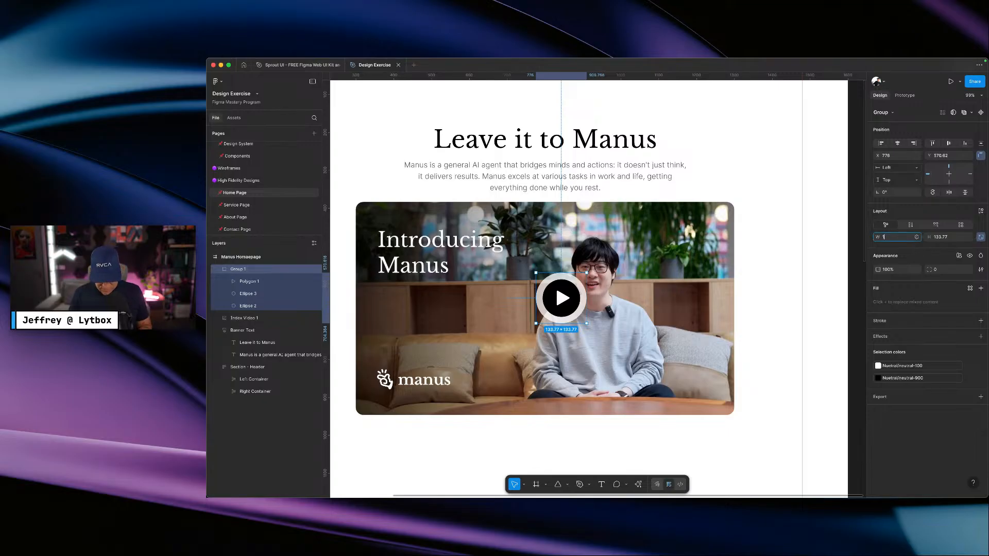
pyautogui.write('30')
pyautogui.press('Return')
pyautogui.click(747, 368)
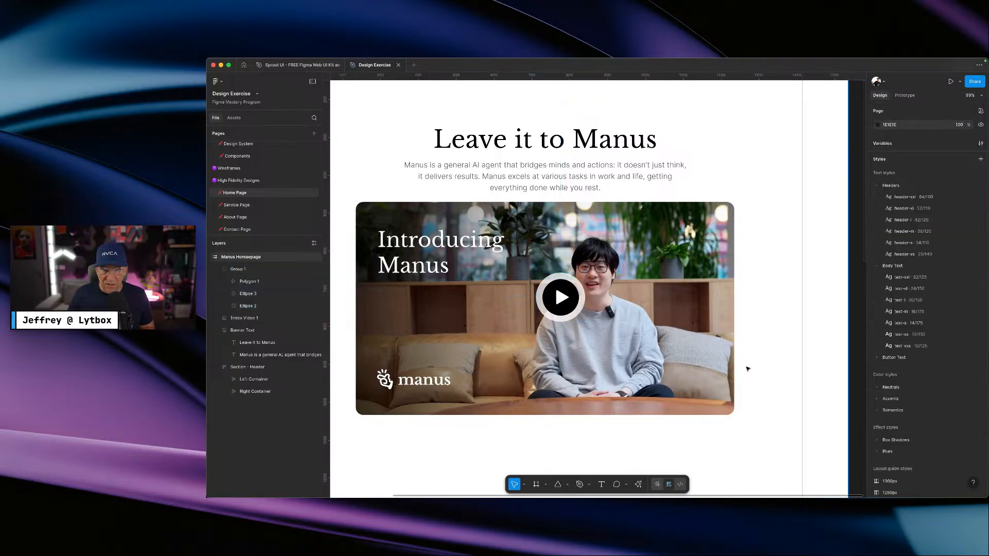
# - Center the play button group horizontally and vertically on the video thumbnail
pyautogui.scroll(-5, 747, 368)
pyautogui.scroll(-1, 748, 368)
pyautogui.click(646, 329)
pyautogui.keyDown('shift'); pyautogui.click(672, 326); pyautogui.keyUp('shift')
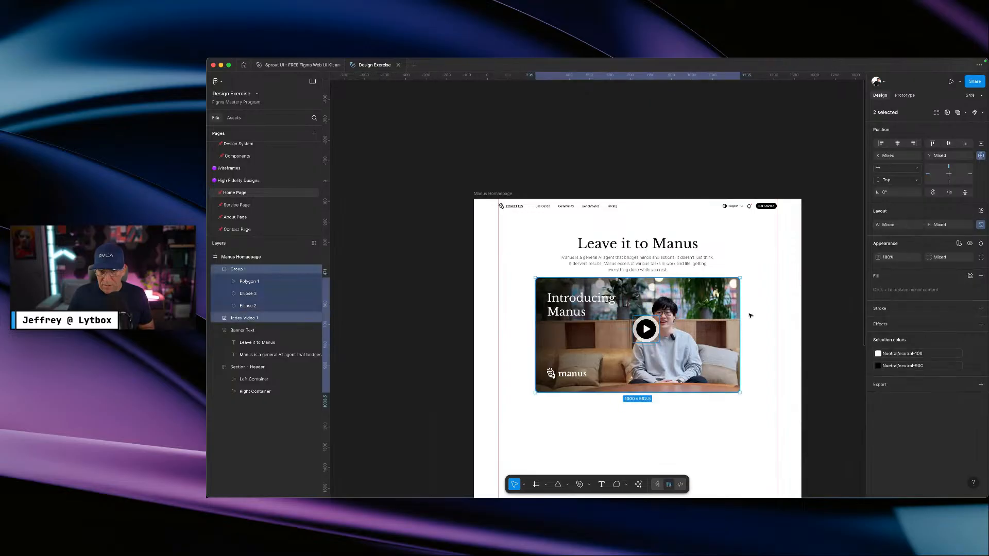
pyautogui.click(898, 142)
pyautogui.click(949, 143)
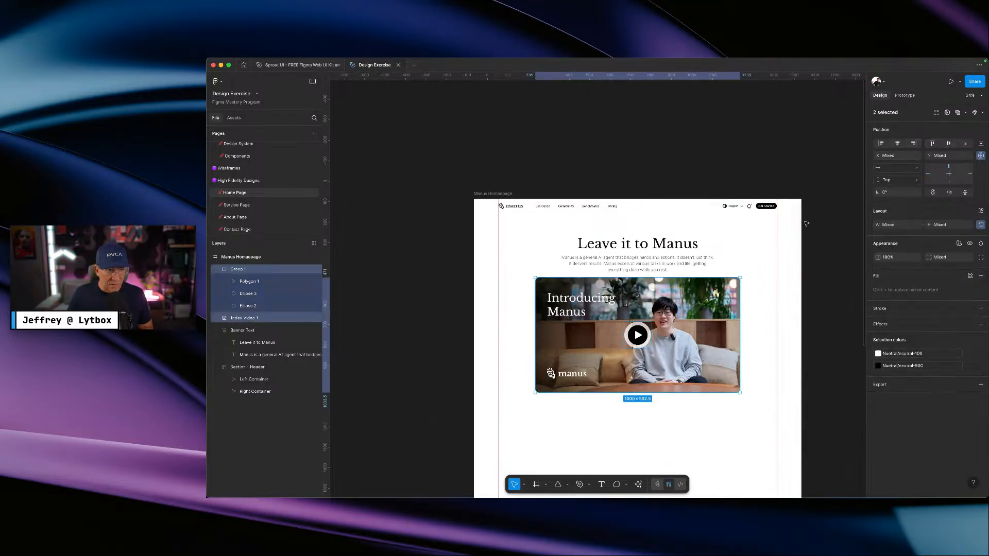
# - Group the play button with the thumbnail image and rename the new group Video
pyautogui.press('super+g')
pyautogui.doubleClick(230, 270)
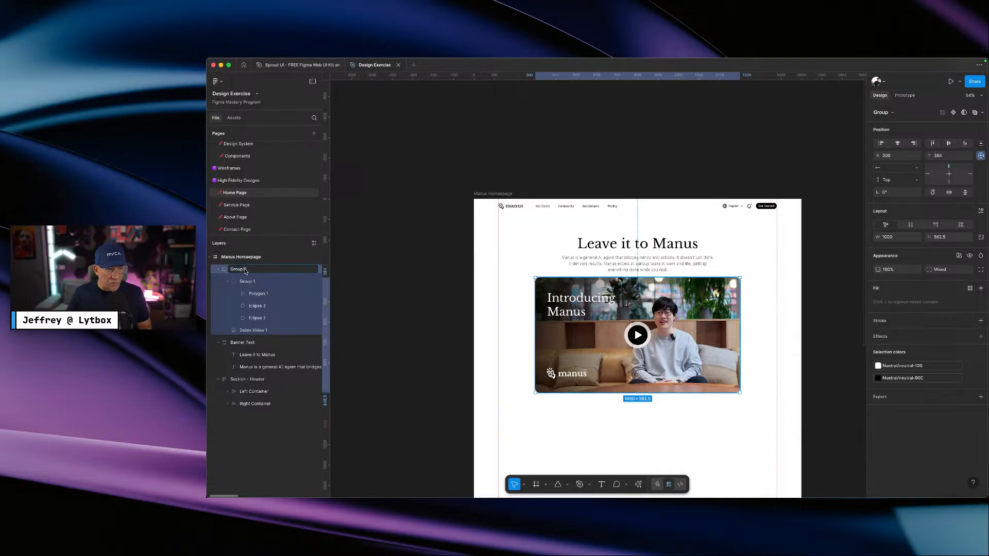
pyautogui.write('V')
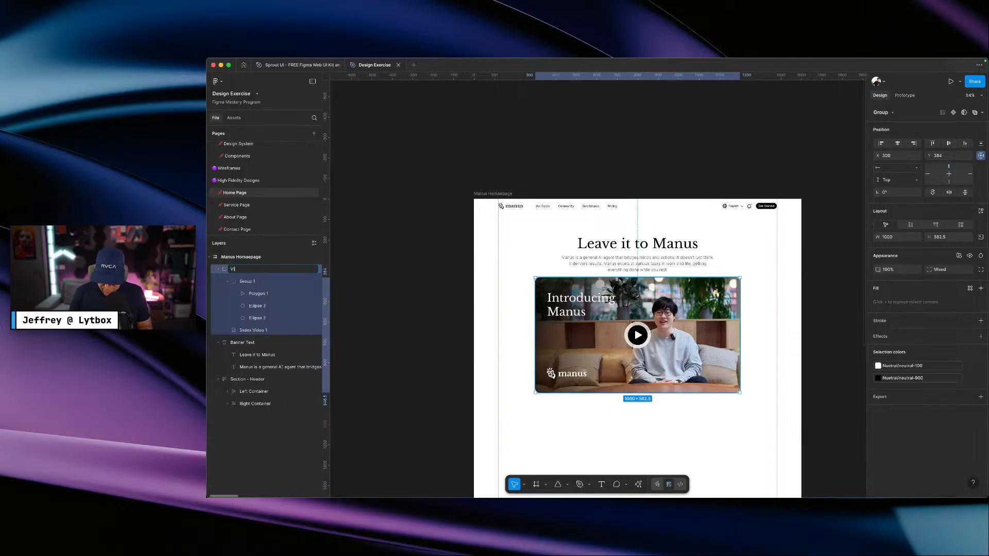
pyautogui.press('Return')
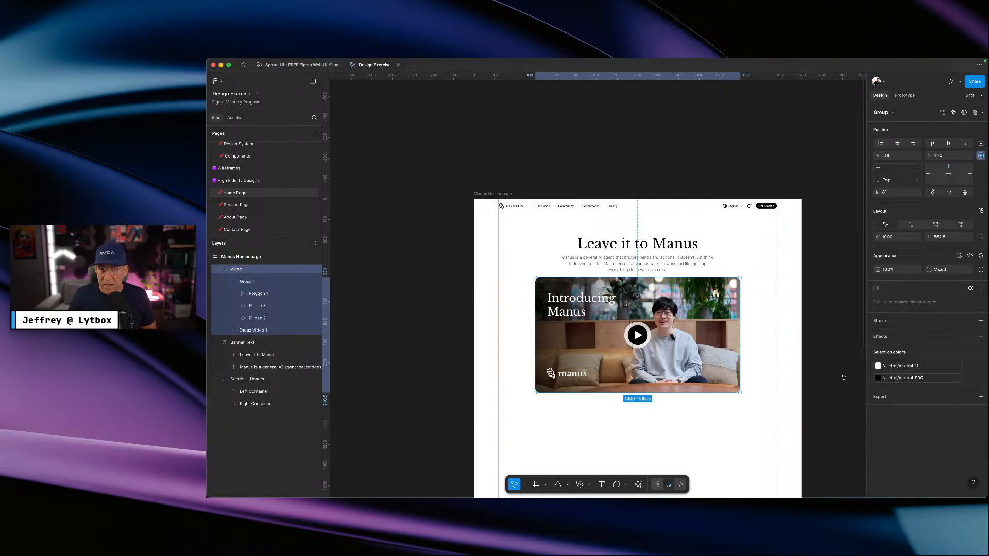
# - Compare the heading and video blocks with the hero section on the live Manus site, closing its developer tools
pyautogui.click(826, 375)
pyautogui.scroll(-2, 797, 363)
pyautogui.scroll(-4, 798, 361)
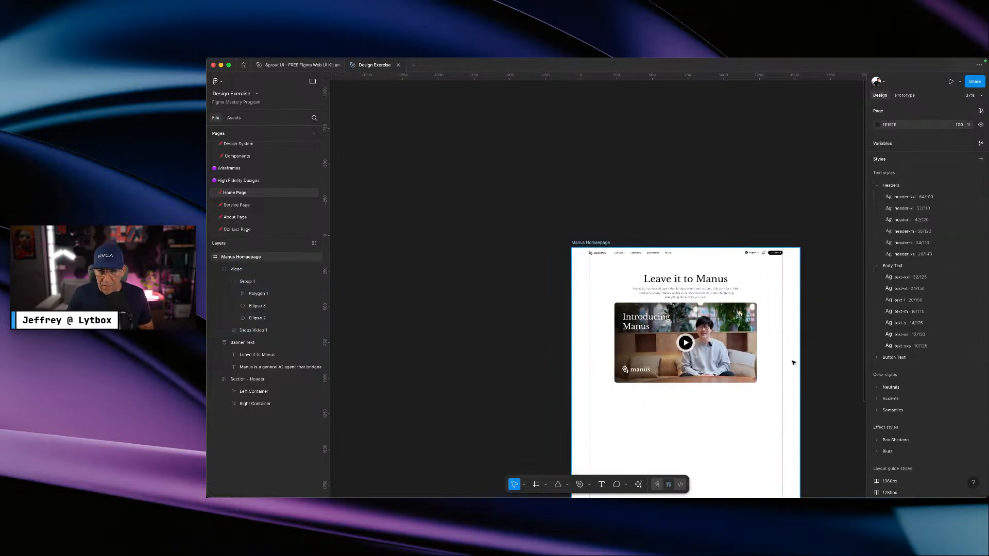
pyautogui.click(716, 330)
pyautogui.keyDown('shift'); pyautogui.click(715, 297); pyautogui.keyUp('shift')
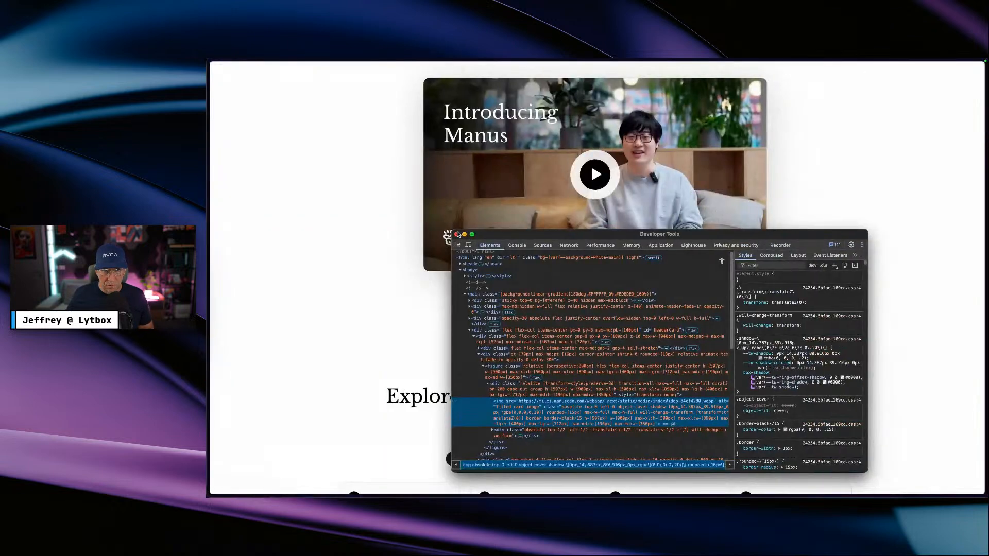
pyautogui.click(457, 234)
pyautogui.scroll(5, 820, 363)
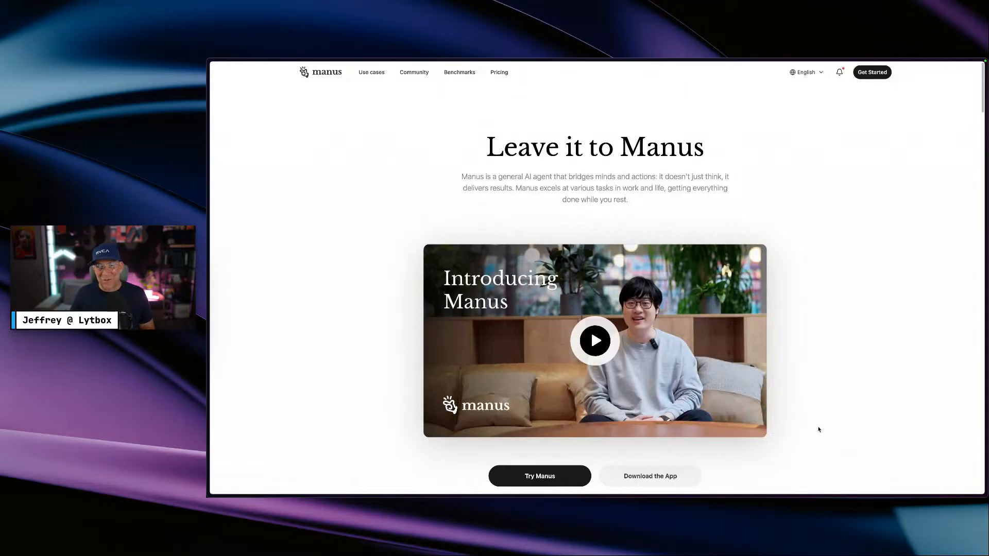
pyautogui.hotkey('ctrl', 'Left')
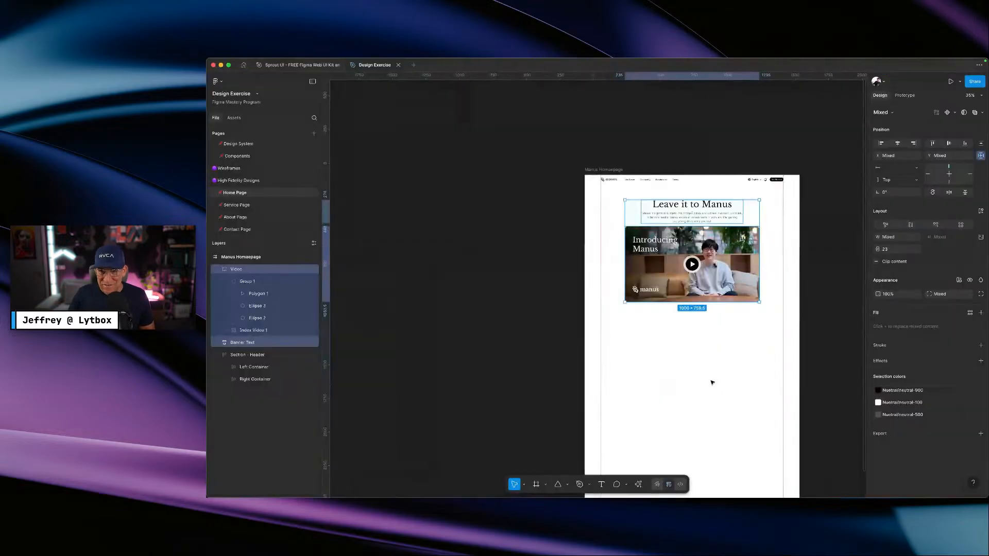
# - Add a text layer reading "Try Manus" beneath the video thumbnail in the Manus Homepage frame
pyautogui.click(713, 346)
pyautogui.scroll(5, 714, 346)
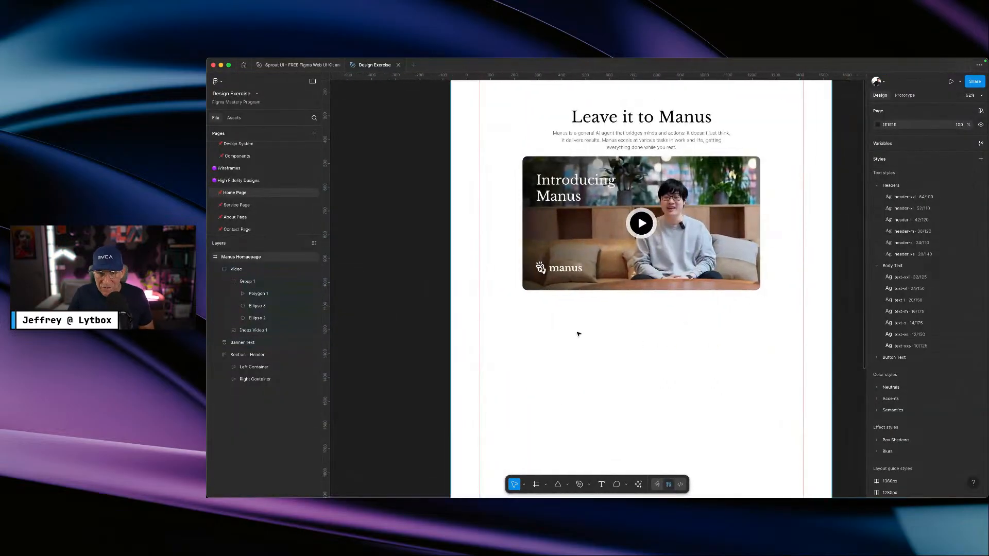
pyautogui.scroll(3, 670, 310)
pyautogui.click(699, 272)
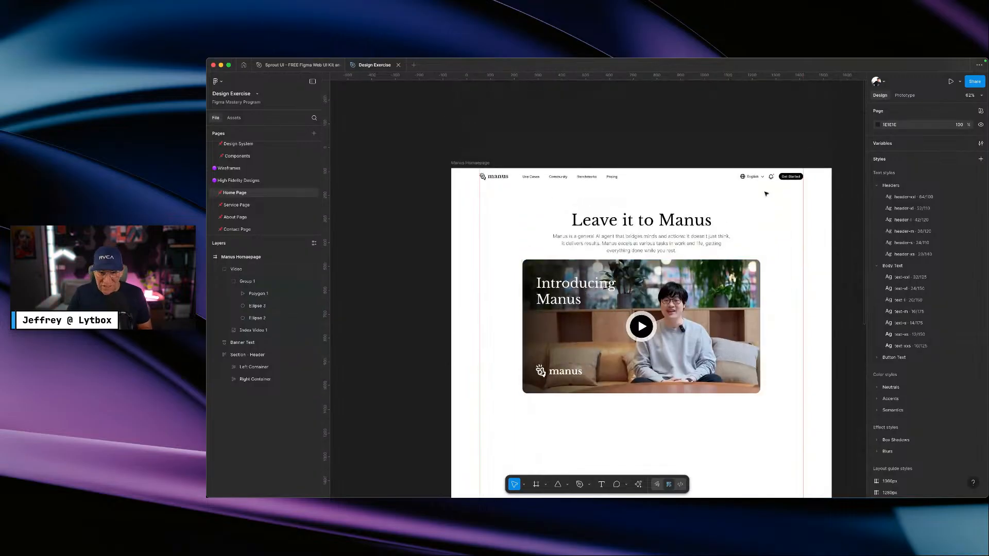
pyautogui.scroll(2, 598, 419)
pyautogui.click(598, 420)
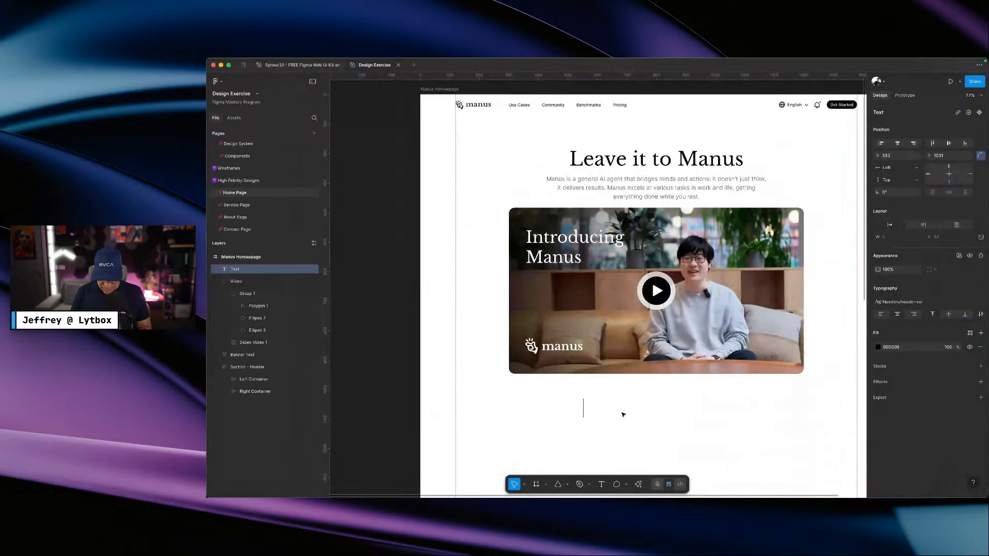
pyautogui.write('Try ')
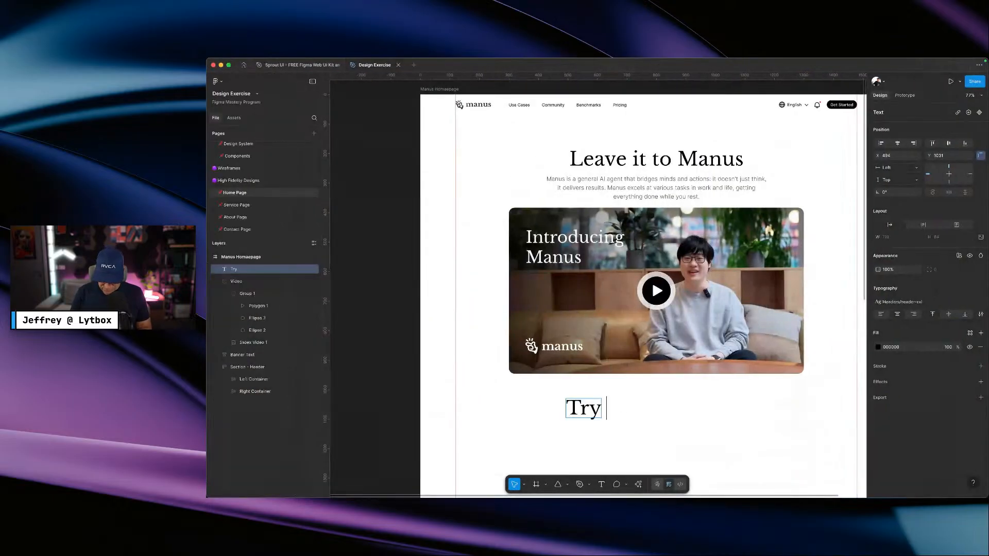
pyautogui.write('Manus')
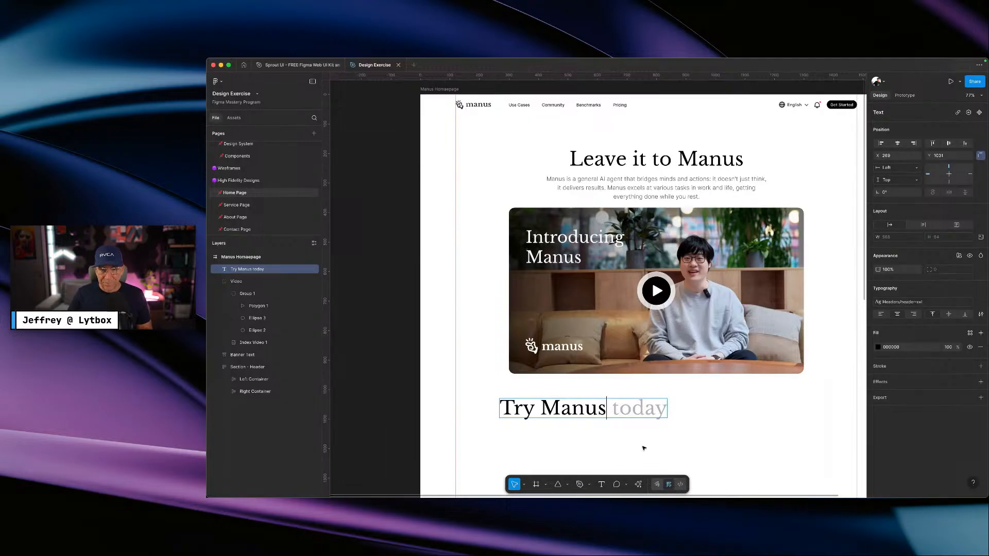
pyautogui.press('Escape')
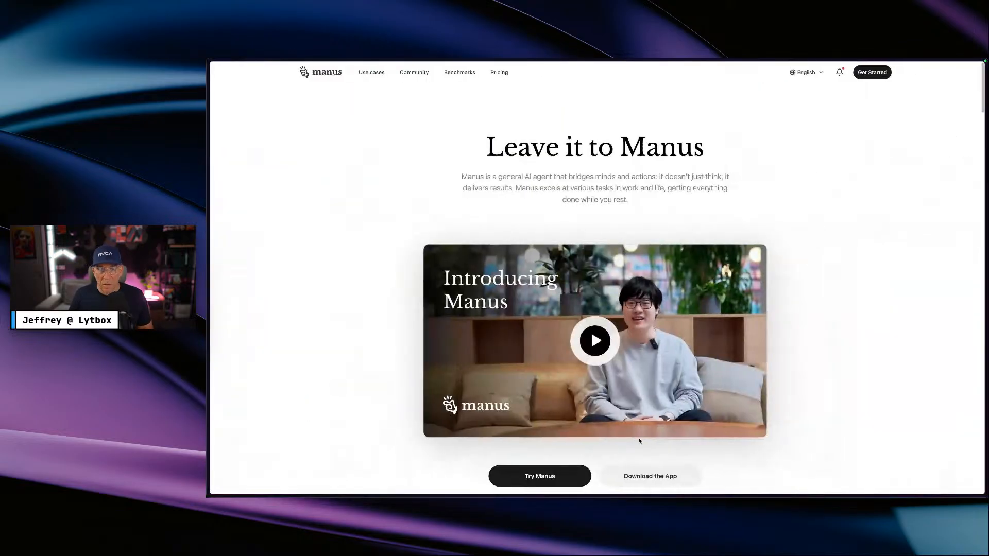
# - Inspect the Try Manus button's label on the live Manus site in the browser's developer tools
pyautogui.scroll(-3, 639, 441)
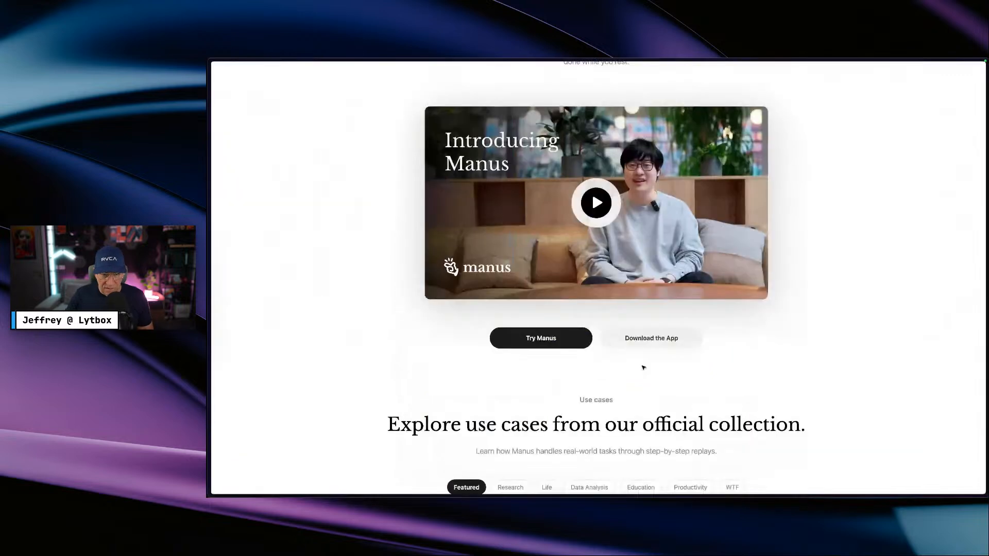
pyautogui.doubleClick(545, 338)
pyautogui.rightClick(544, 339)
pyautogui.click(570, 395)
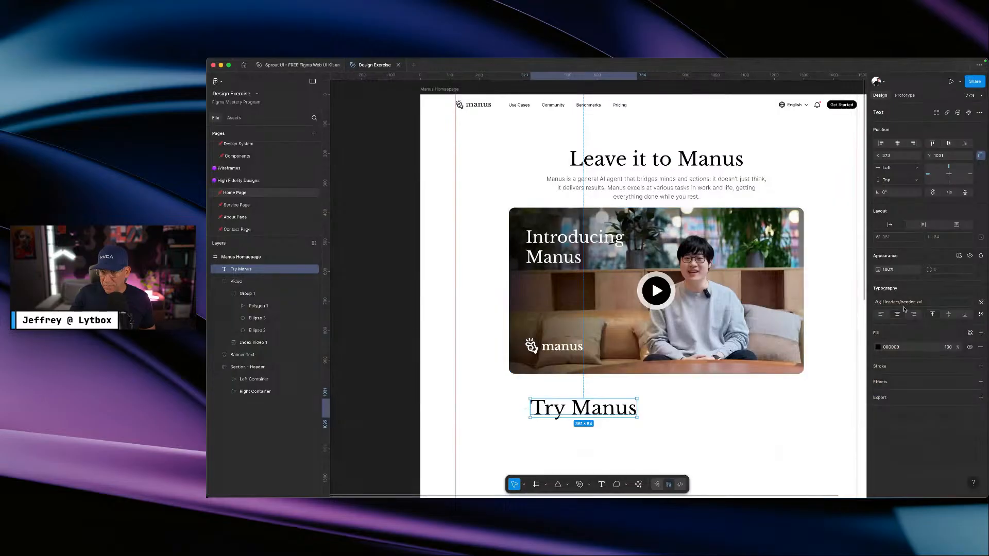
# - Apply the button-text-m text style to the Try Manus text in the design file
pyautogui.click(899, 302)
pyautogui.scroll(-3, 837, 369)
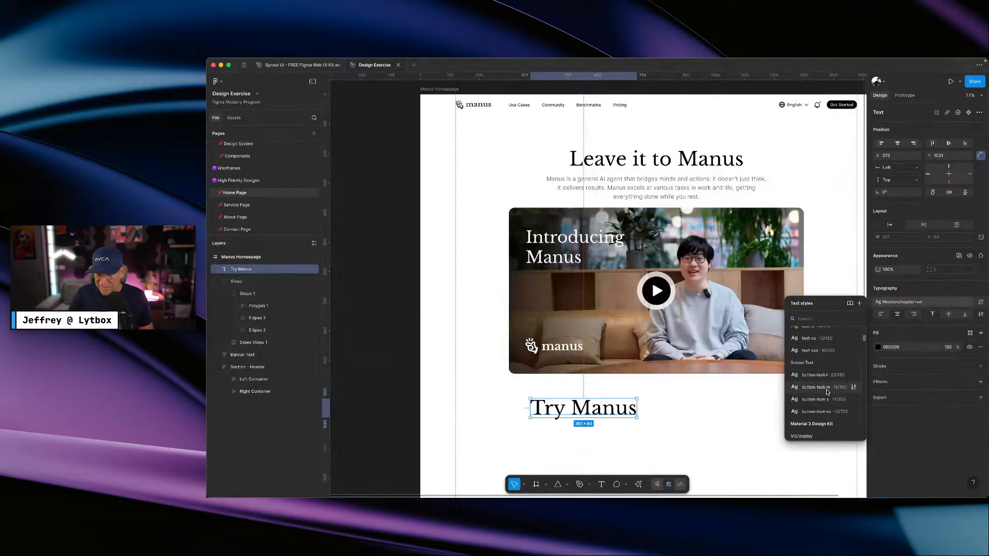
pyautogui.click(827, 391)
pyautogui.click(852, 186)
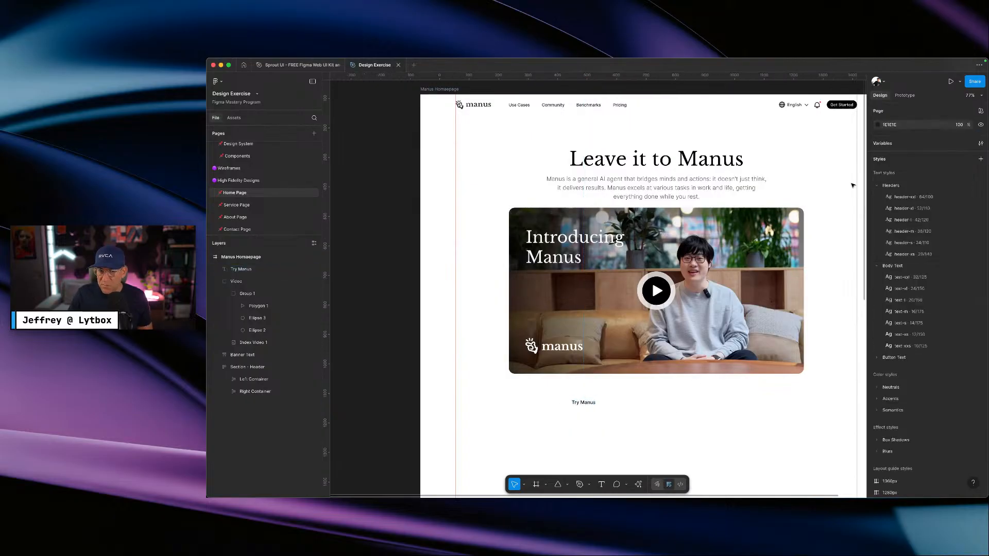
# - Set the button-text-m font-weight variable to 600 for both Desktop and Mobile
pyautogui.click(981, 143)
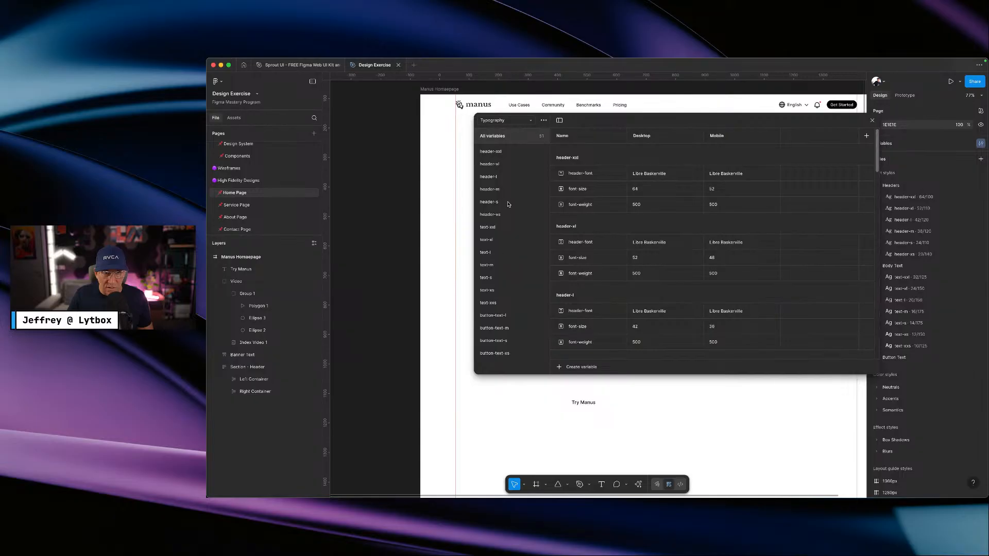
pyautogui.click(493, 329)
pyautogui.doubleClick(653, 185)
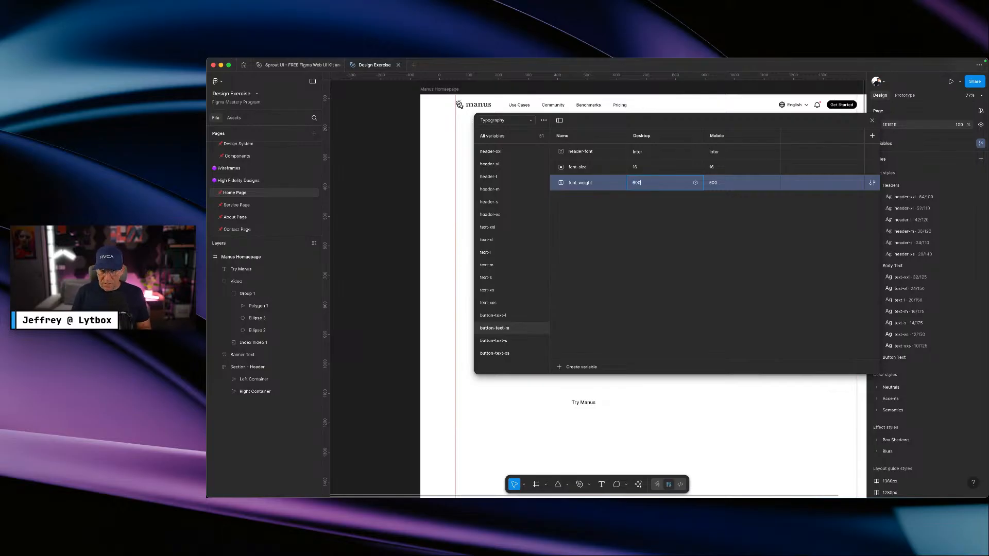
pyautogui.write('600')
pyautogui.press('Return')
pyautogui.doubleClick(723, 188)
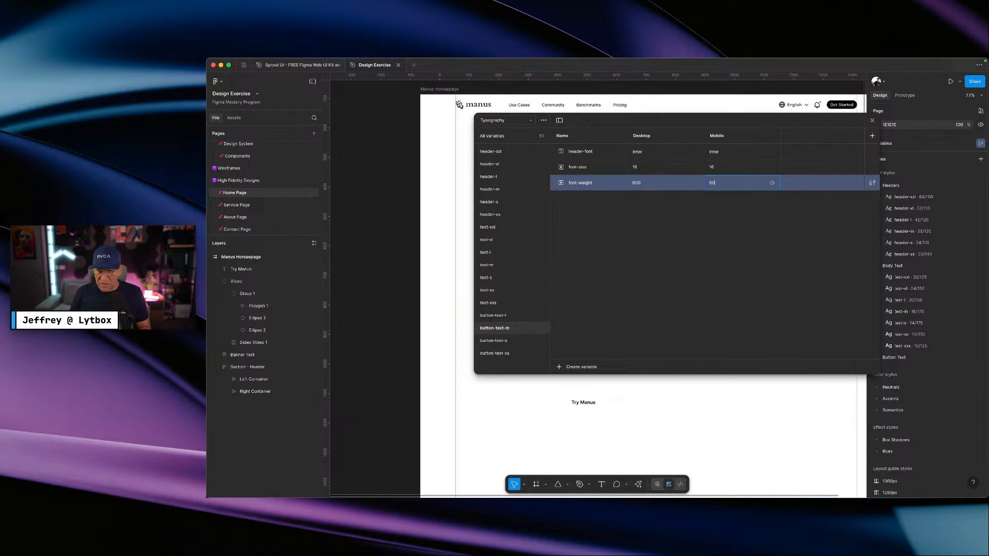
pyautogui.press('Return')
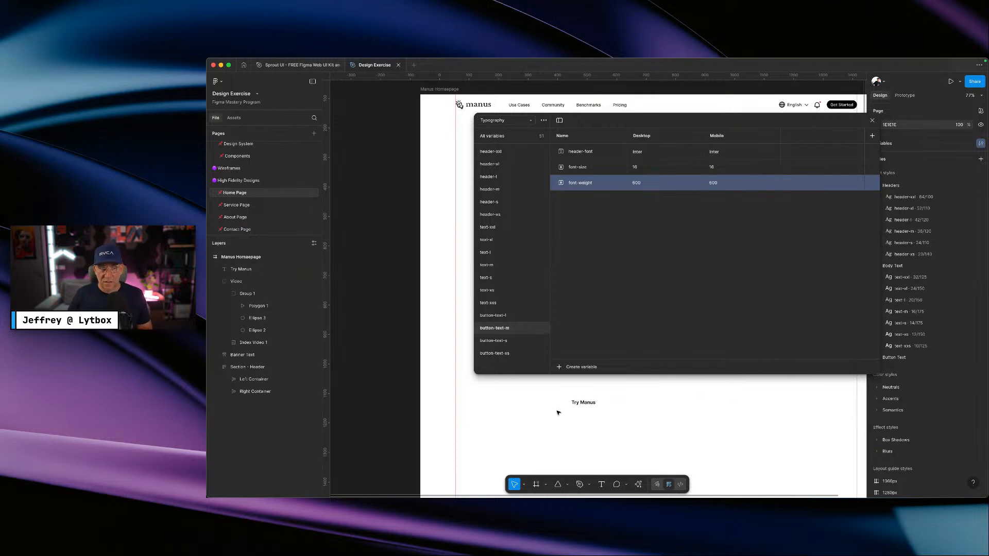
pyautogui.click(872, 121)
# - Review the homepage frame and the inspected Try Manus button styles on the live Manus site
pyautogui.scroll(-2, 632, 325)
pyautogui.scroll(-5, 632, 326)
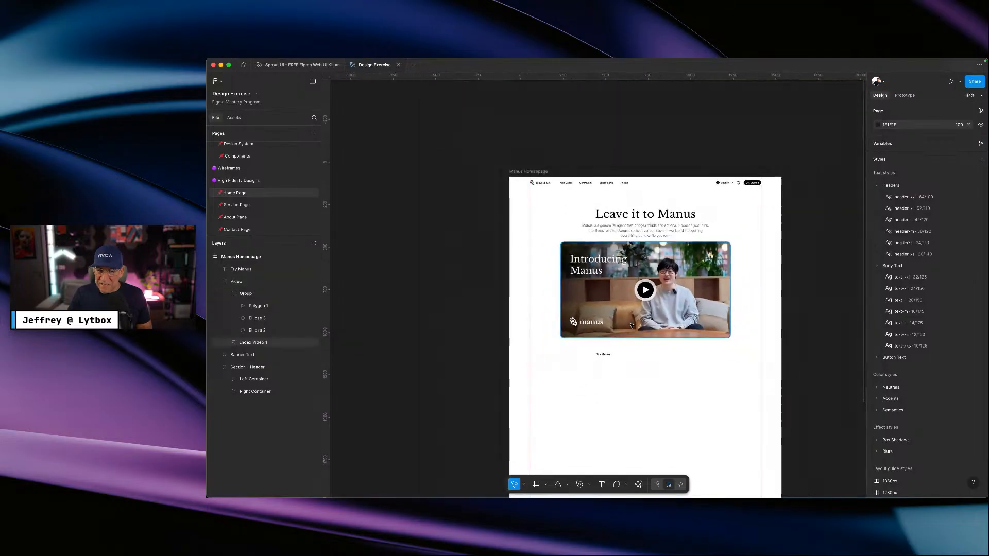
pyautogui.click(632, 325)
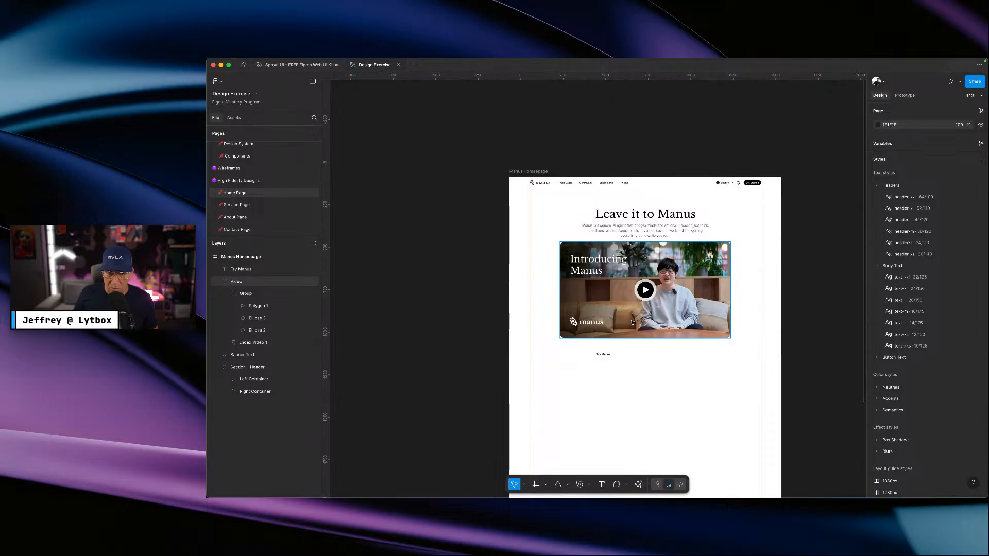
pyautogui.hotkey('ctrl', 'Right')
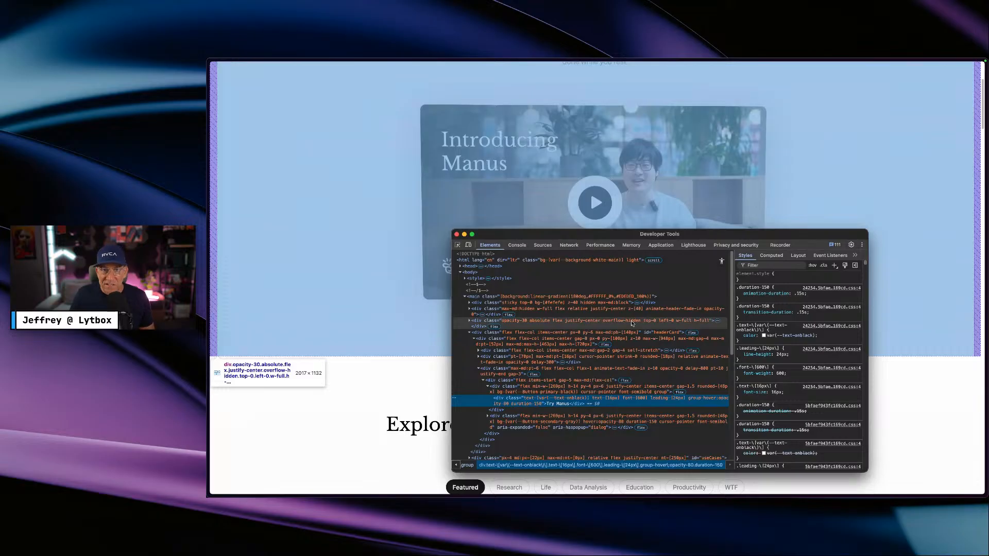
pyautogui.scroll(3, 574, 132)
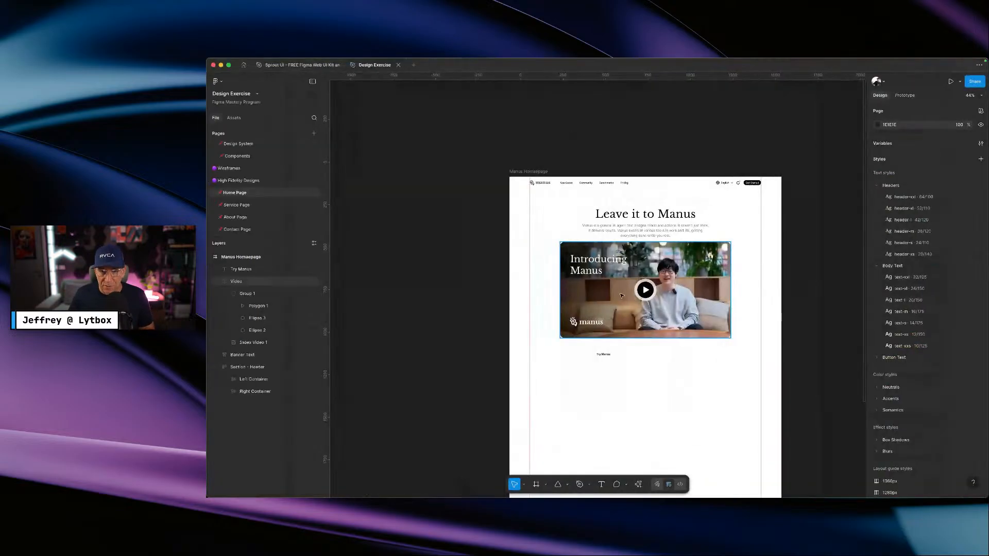
# - Wrap the Try Manus text in a frame and add auto layout to that frame
pyautogui.press('super+v')
pyautogui.hotkey('shift', '2')
pyautogui.click(614, 300)
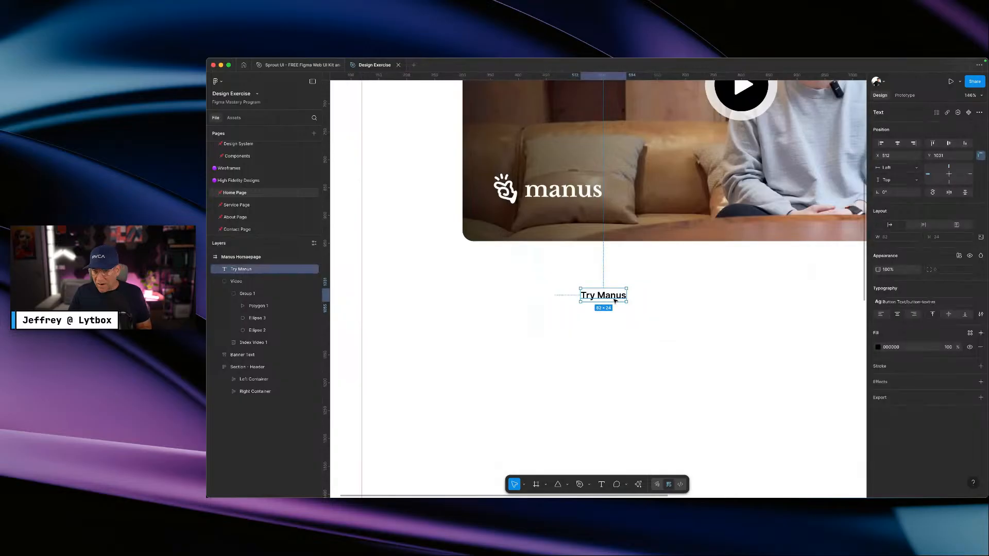
pyautogui.rightClick(615, 301)
pyautogui.press('Escape')
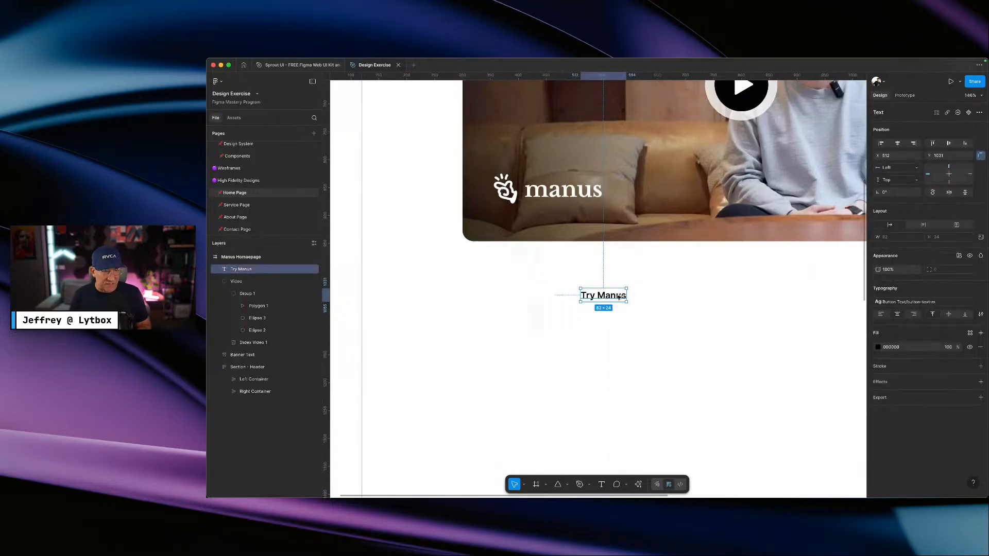
pyautogui.press('super+alt+g')
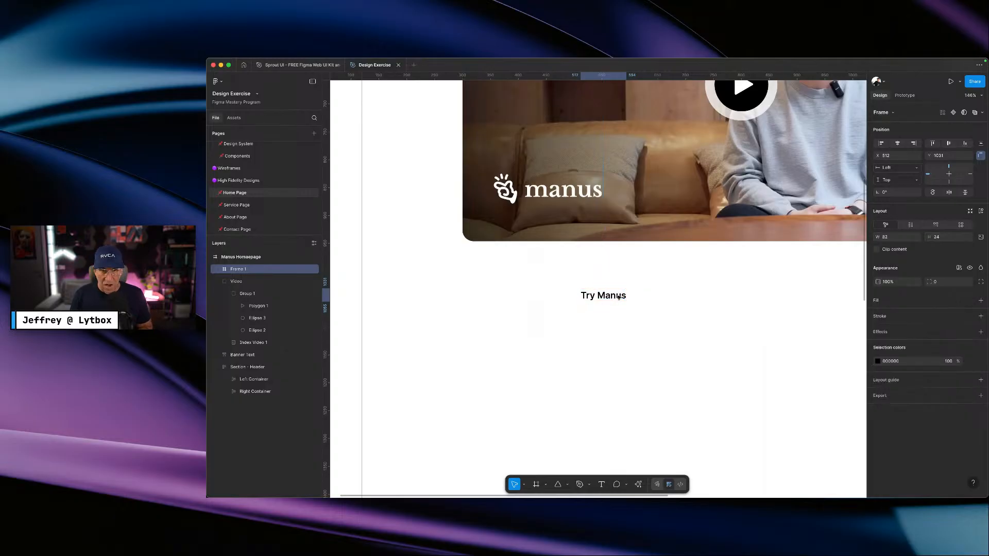
pyautogui.hotkey('shift', 'a')
# - Rename the auto layout frame around the Try Manus text as Left Button
pyautogui.doubleClick(238, 269)
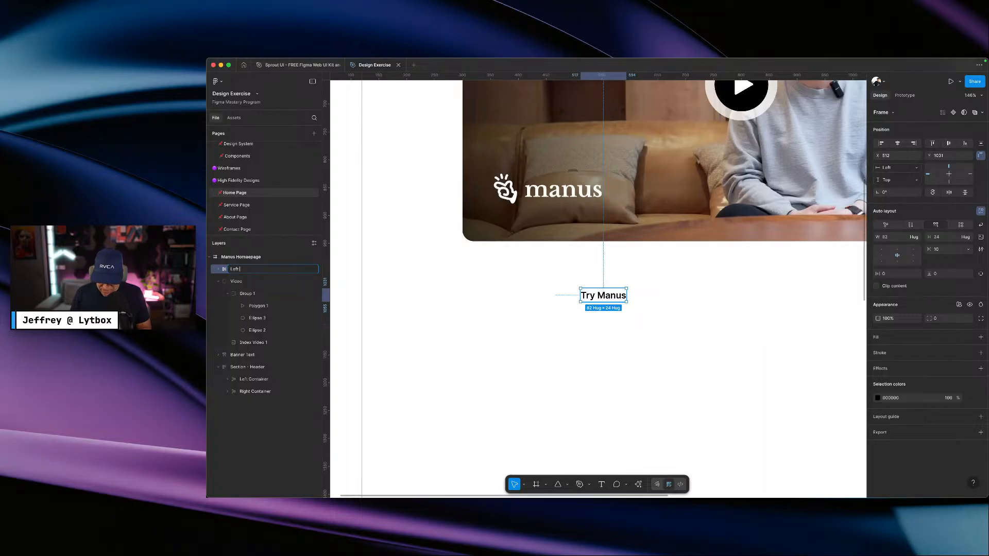
pyautogui.write('n')
pyautogui.press('Return')
# - Change the Left Button frame from hug to fixed width and widen it to about 177
pyautogui.click(576, 323)
pyautogui.click(606, 297)
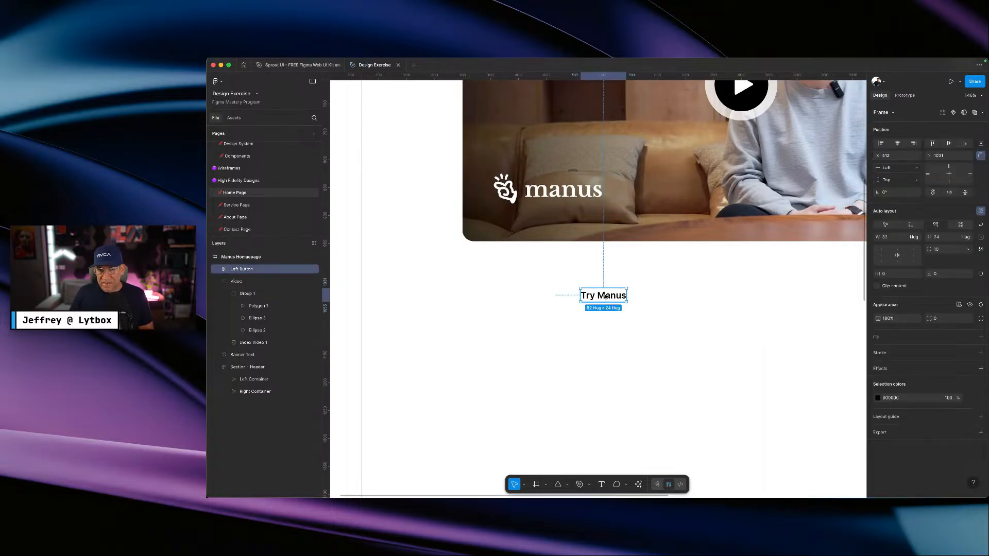
pyautogui.click(916, 238)
pyautogui.click(912, 231)
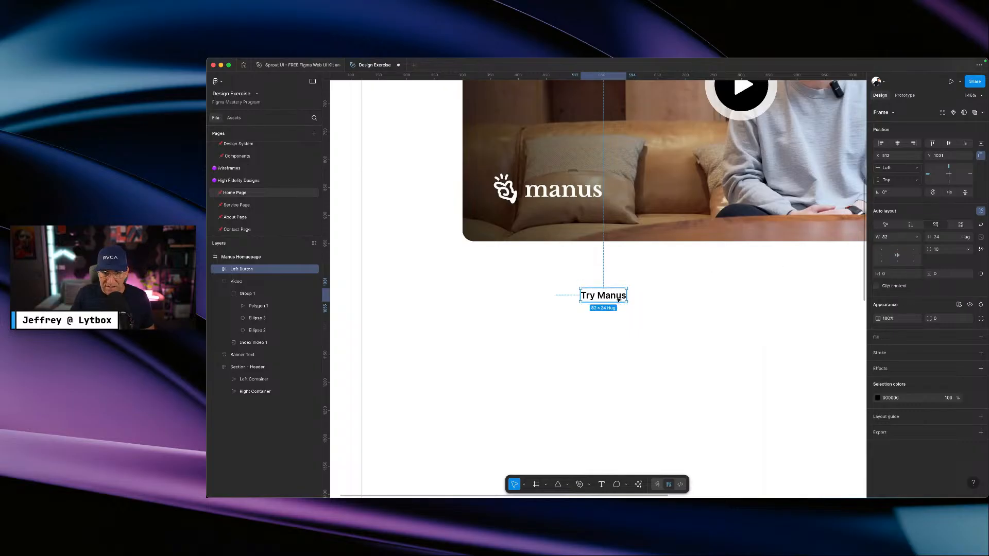
pyautogui.moveTo(627, 295); pyautogui.dragTo(679, 291)
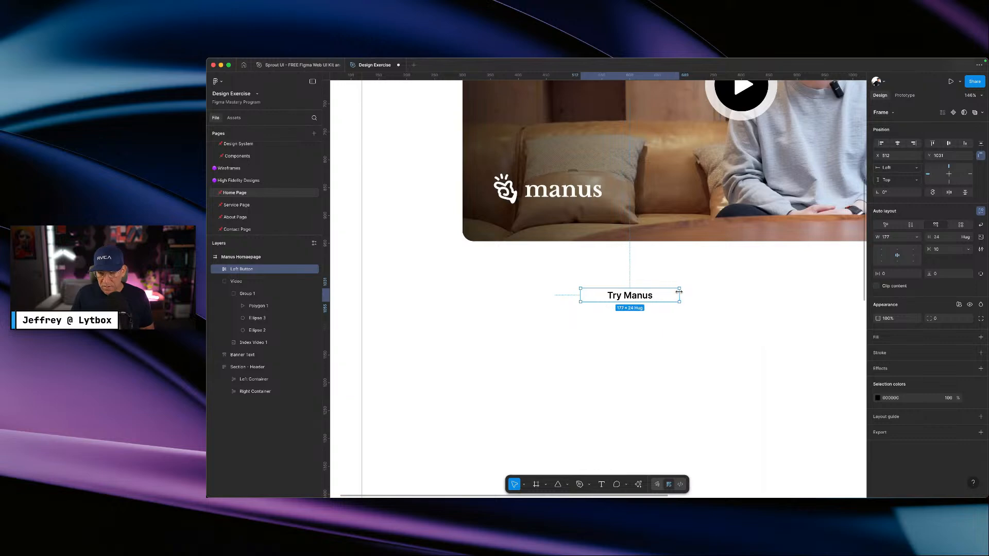
# - Inspect the Try Manus button container's dimensions in the developer tools on the live Manus site
pyautogui.hotkey('ctrl', 'Right')
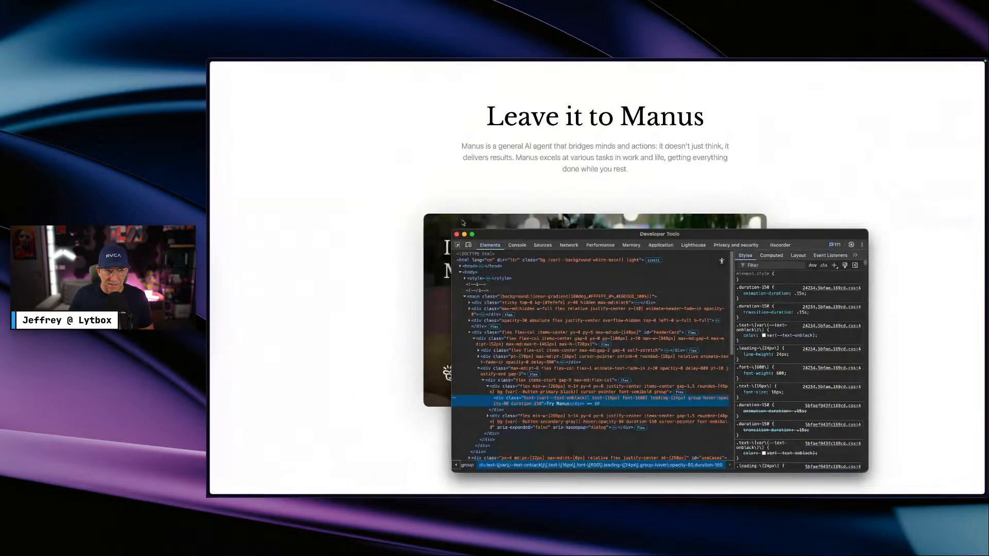
pyautogui.click(457, 235)
pyautogui.scroll(-4, 470, 231)
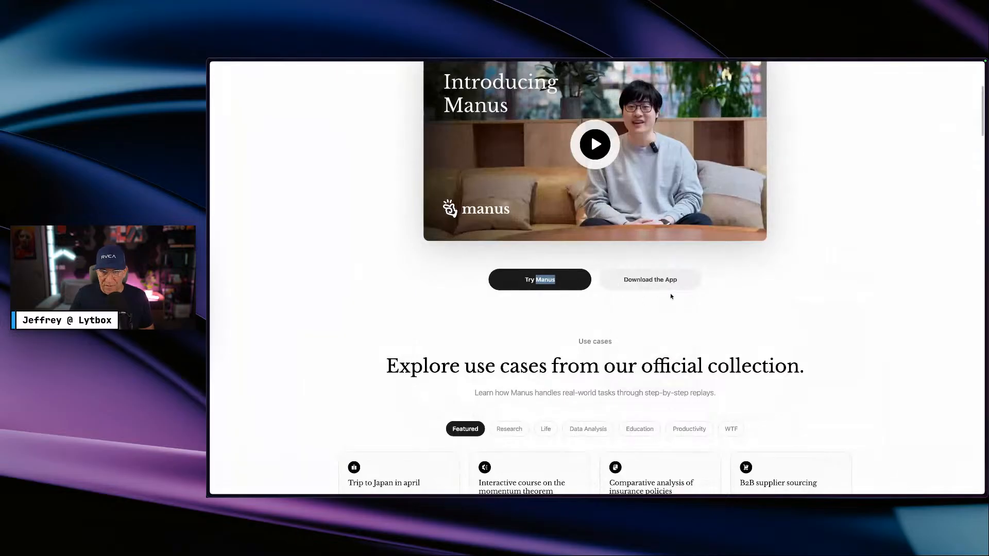
pyautogui.rightClick(569, 280)
pyautogui.click(625, 366)
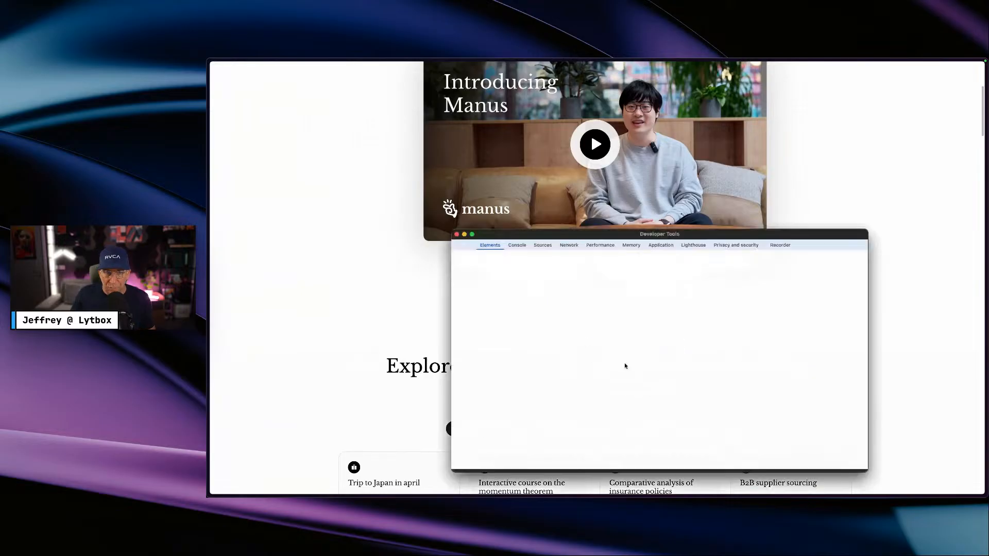
pyautogui.moveTo(634, 236); pyautogui.dragTo(726, 300)
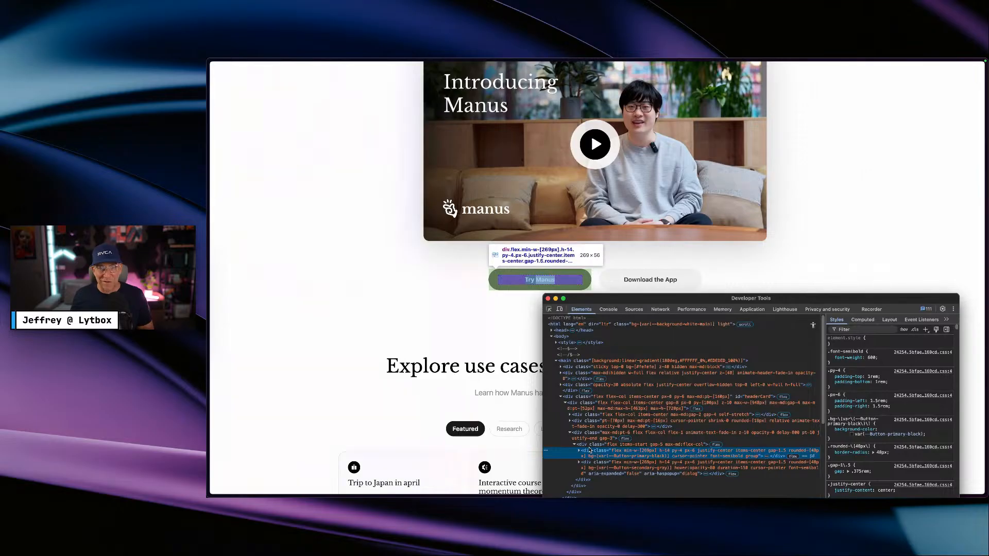
# - Switch back to Figma and set the Left Button frame's width to 260
pyautogui.press('super+Tab')
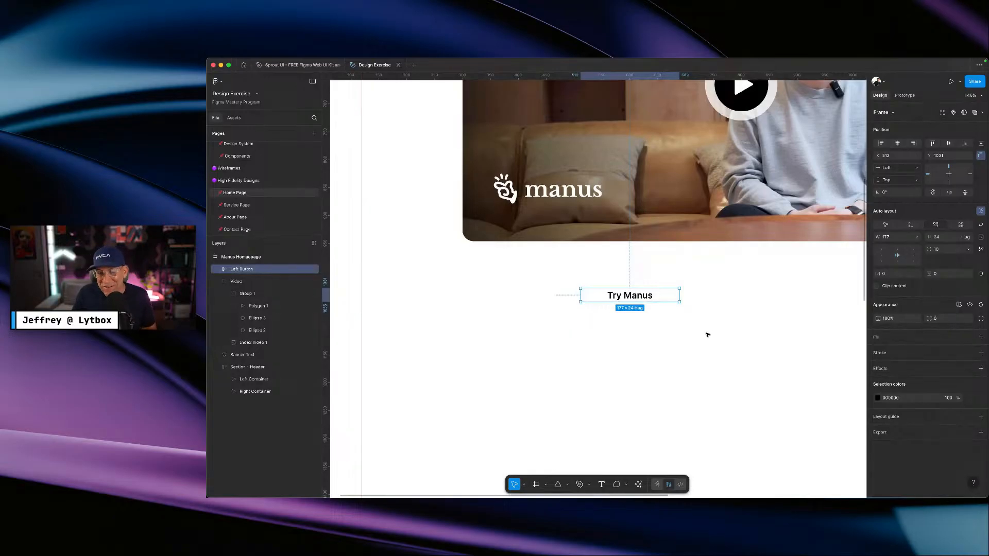
pyautogui.click(891, 238)
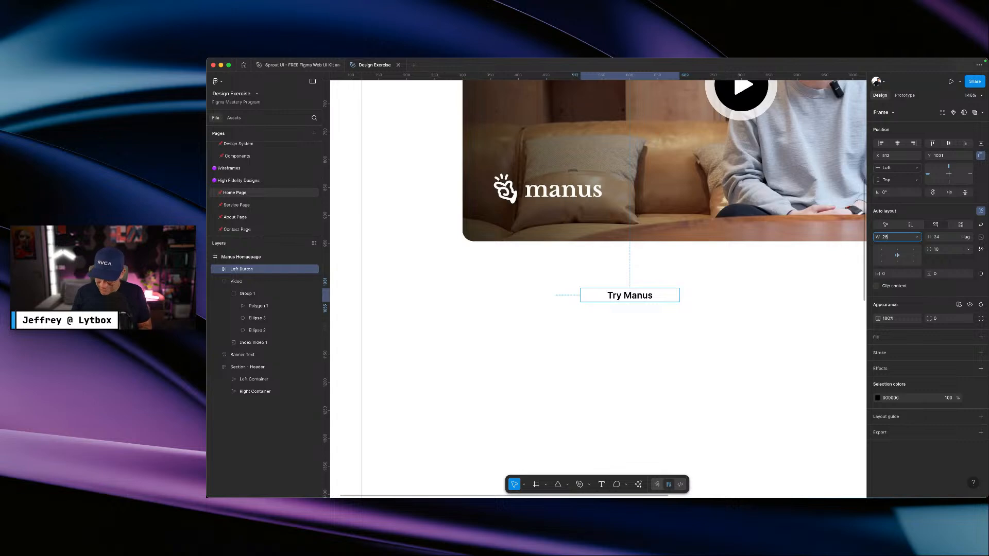
pyautogui.press('Return')
pyautogui.click(775, 308)
# - Fill the Left Button frame with the neutral-900 library color
pyautogui.click(706, 296)
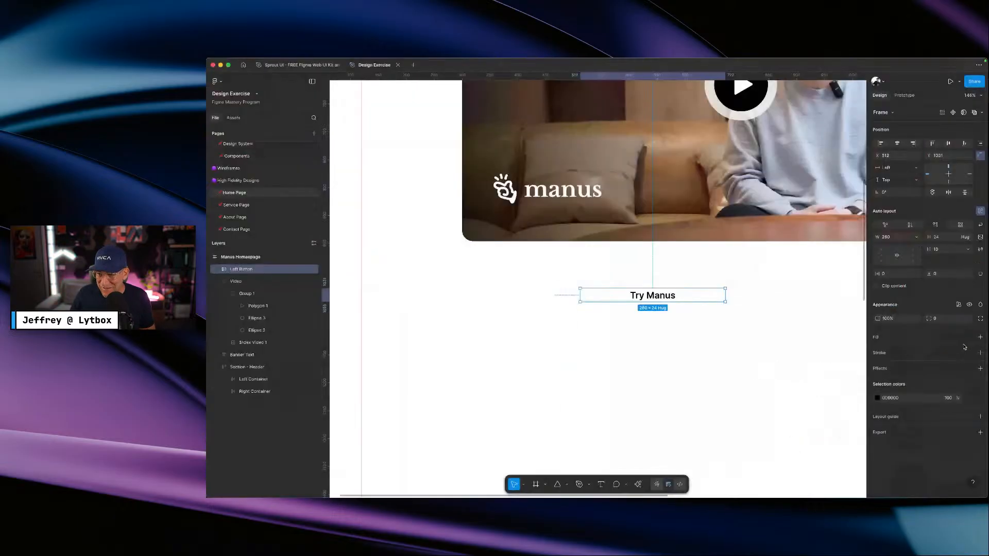
pyautogui.click(970, 337)
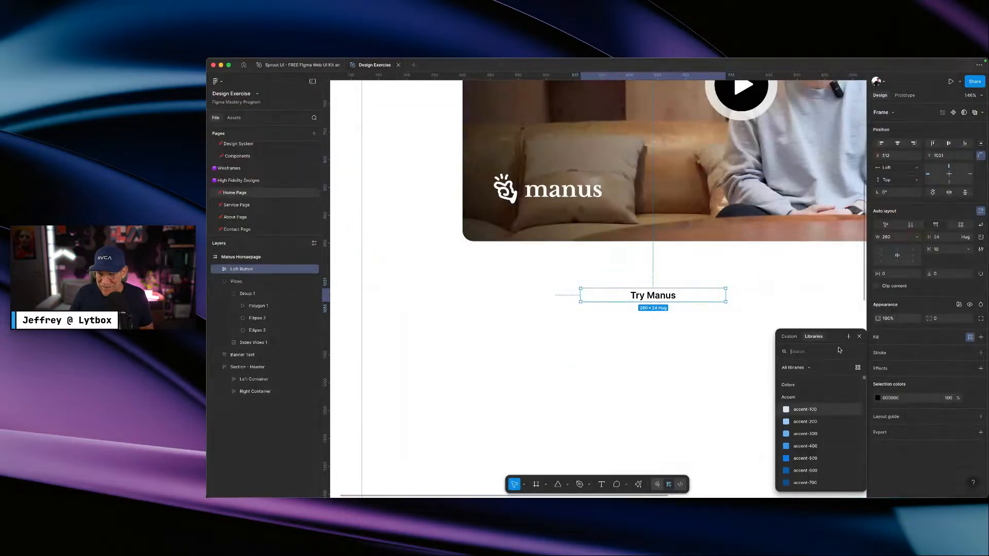
pyautogui.scroll(-3, 824, 413)
pyautogui.click(811, 436)
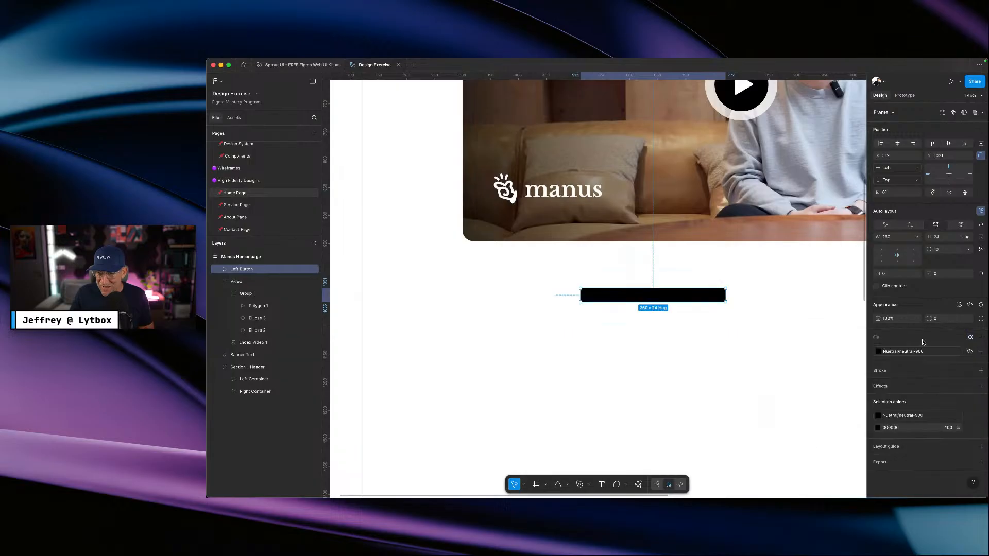
# - Recolor the Try Manus text with the neutral-100 library color
pyautogui.doubleClick(670, 298)
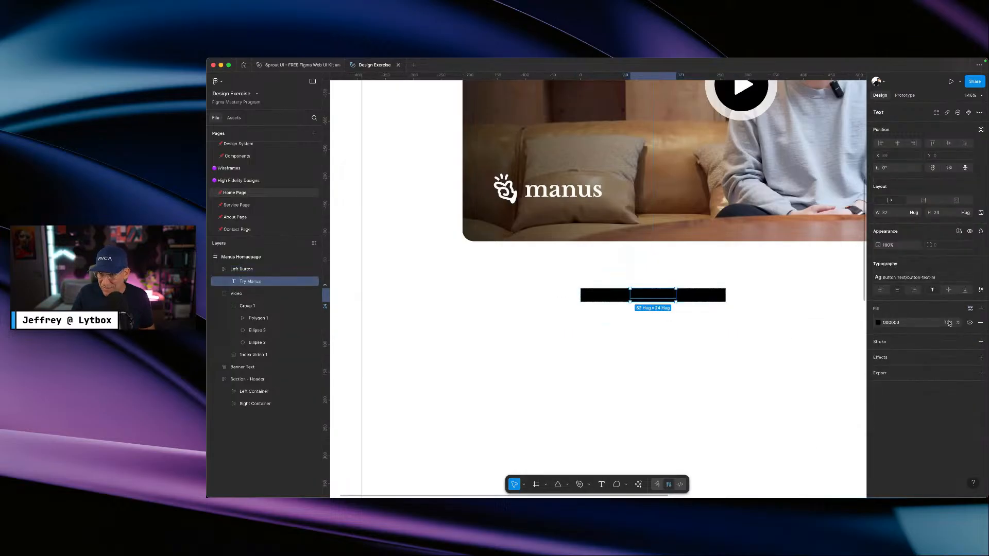
pyautogui.click(971, 308)
pyautogui.click(809, 366)
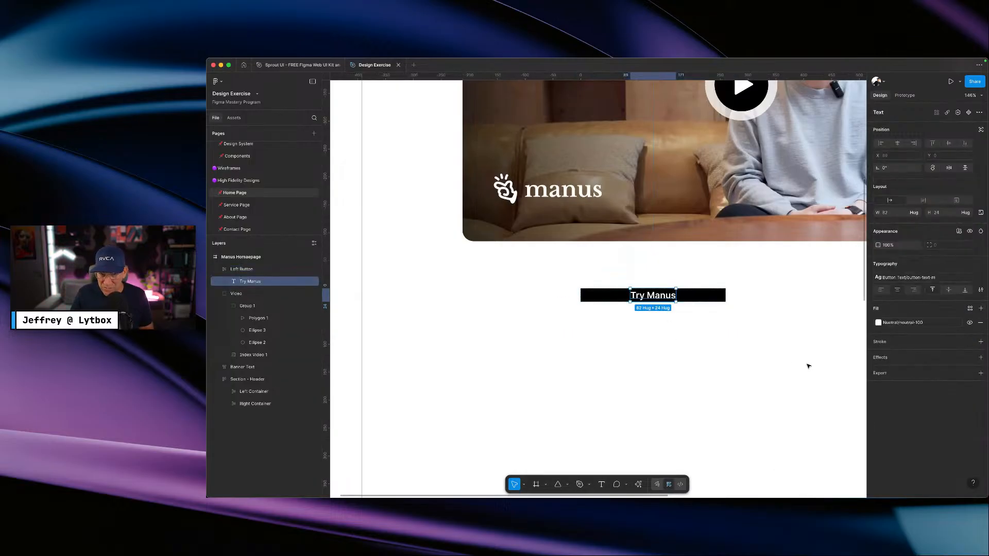
pyautogui.click(721, 354)
# - Check the live button's padding and apply the padding-16 variable to the Left Button's vertical padding
pyautogui.click(711, 295)
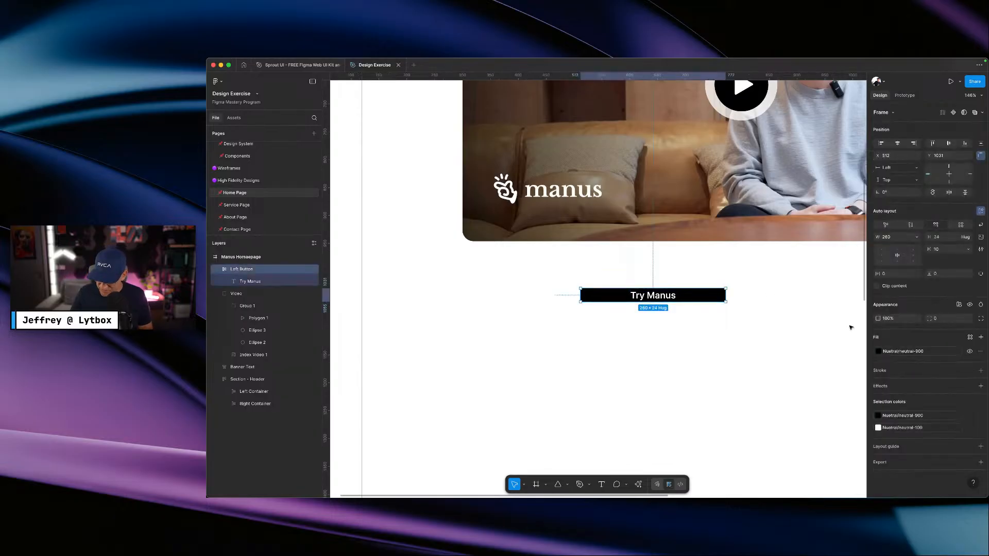
pyautogui.hotkey('ctrl', 'Right')
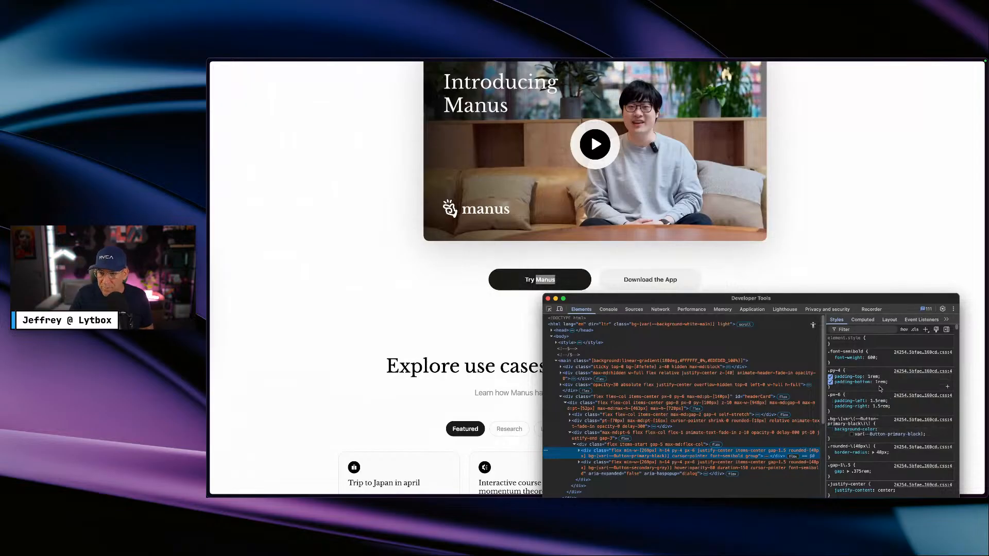
pyautogui.scroll(-1, 869, 381)
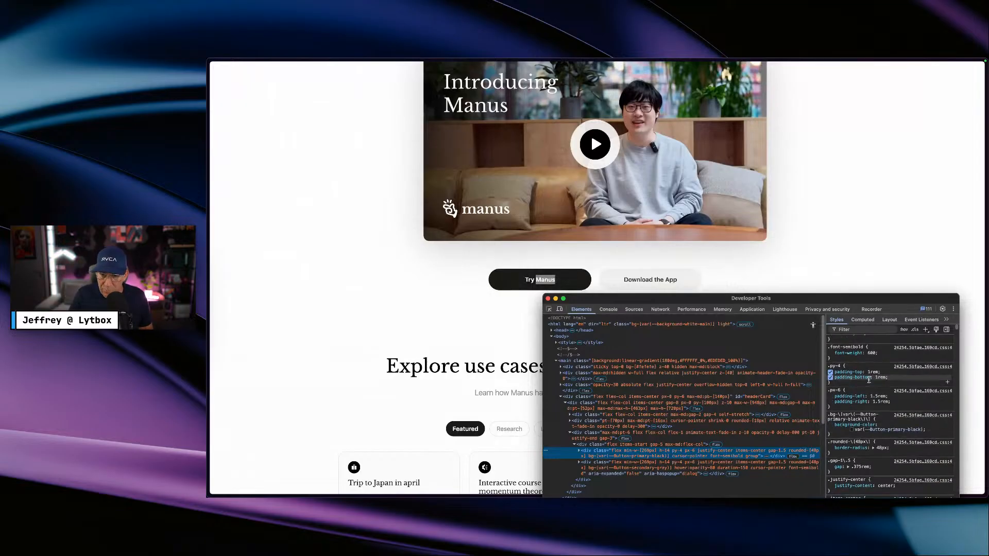
pyautogui.hotkey('ctrl', 'Left')
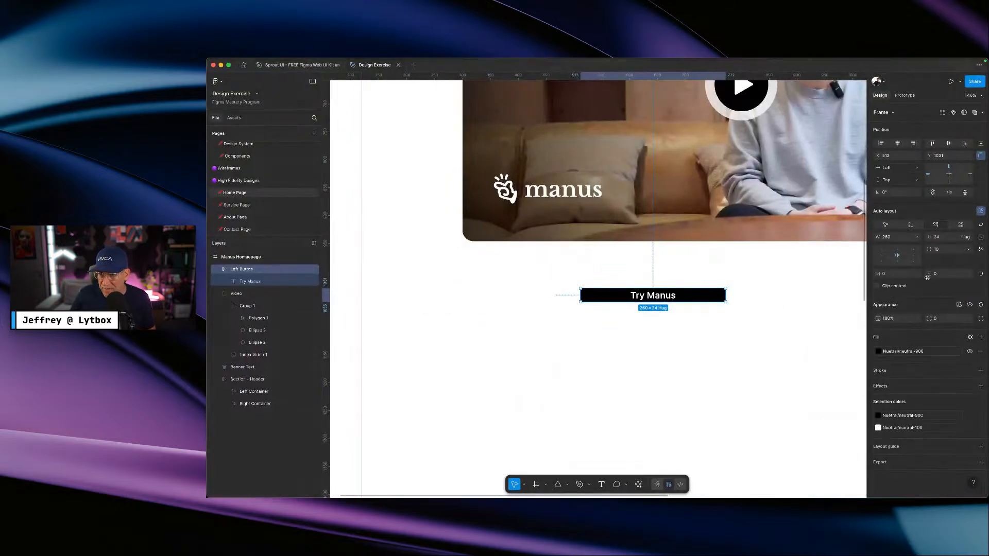
pyautogui.click(969, 275)
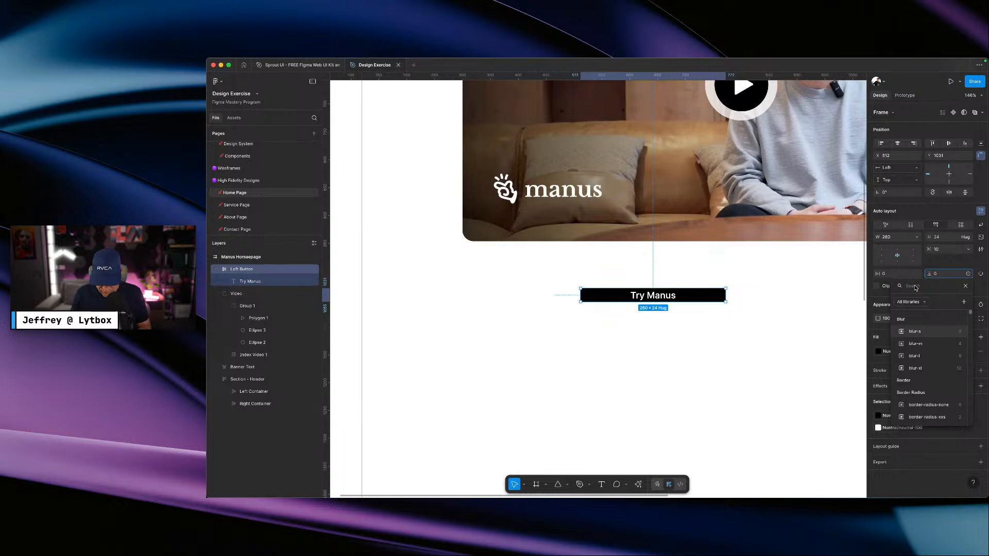
pyautogui.write('padd')
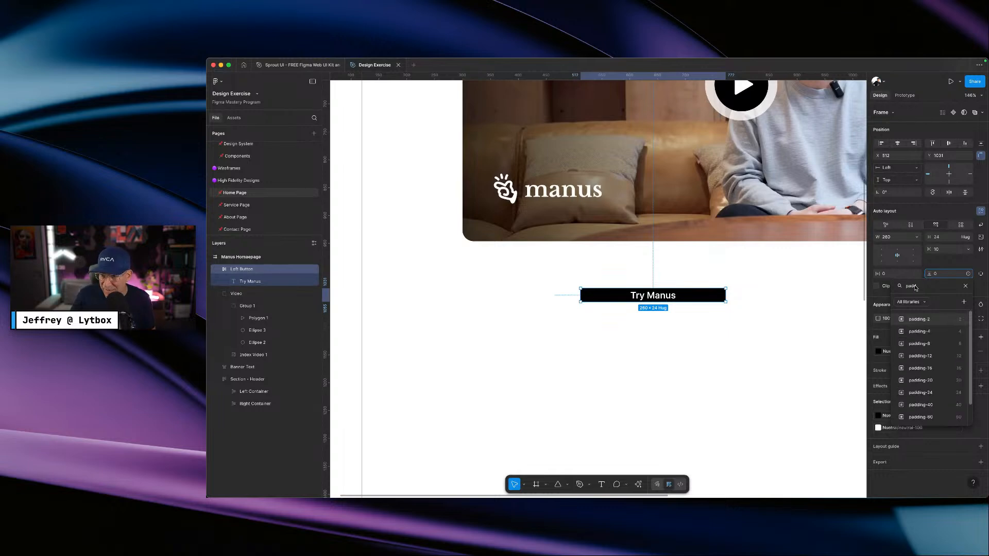
pyautogui.click(925, 369)
pyautogui.click(695, 335)
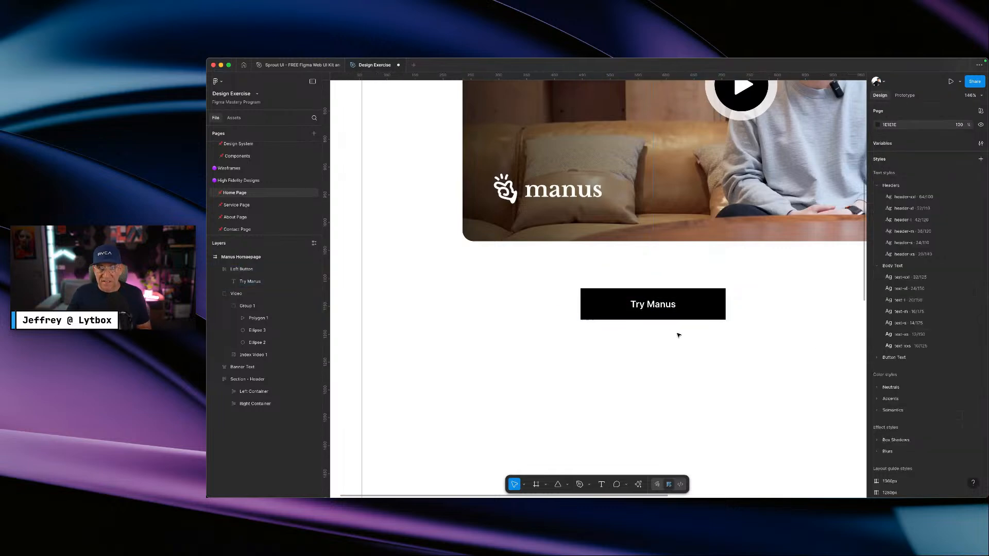
# - Compare the Left Button with the live site and apply the border-radius-full variable to its corners
pyautogui.click(706, 302)
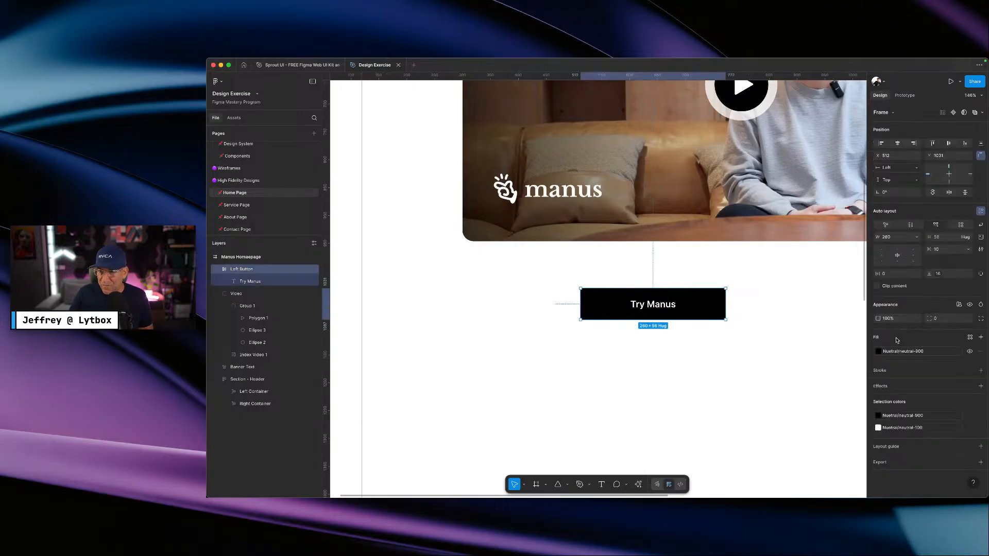
pyautogui.hotkey('ctrl', 'Right')
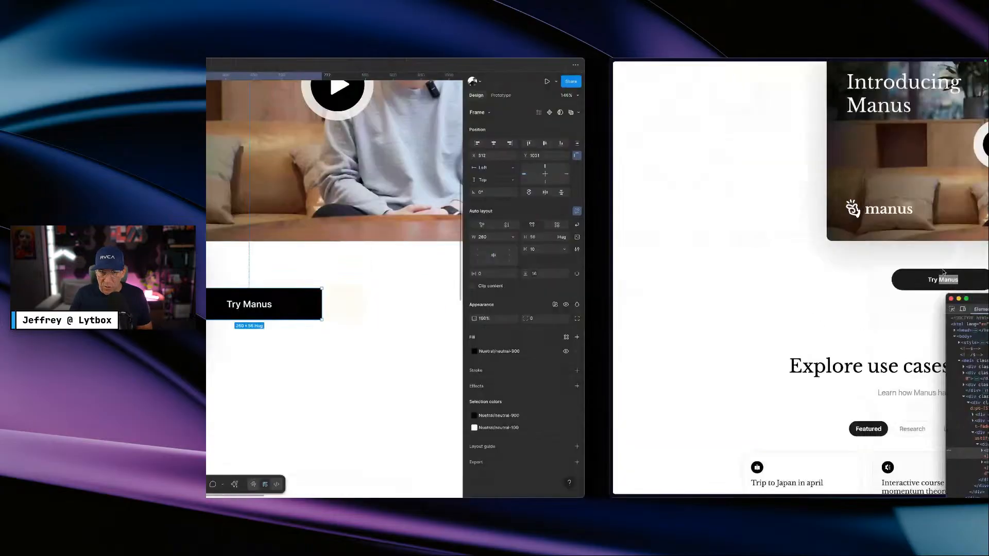
pyautogui.hotkey('ctrl', 'Left')
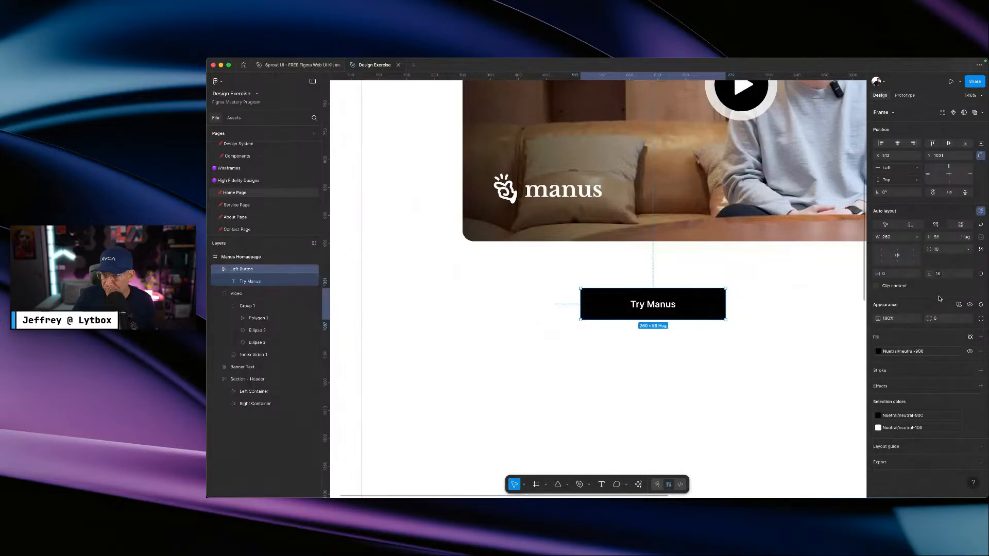
pyautogui.click(969, 319)
pyautogui.write('radius')
pyautogui.scroll(-2, 935, 446)
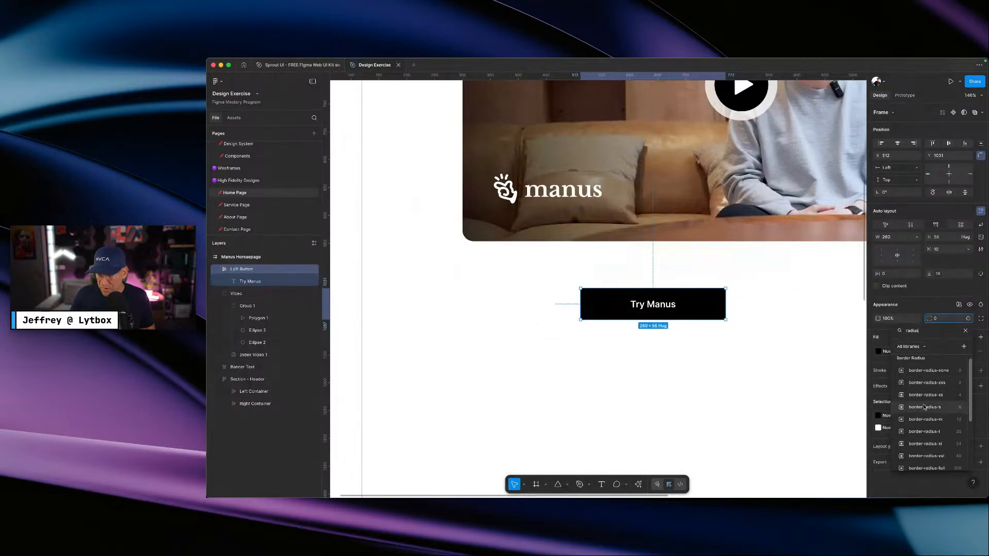
pyautogui.click(935, 447)
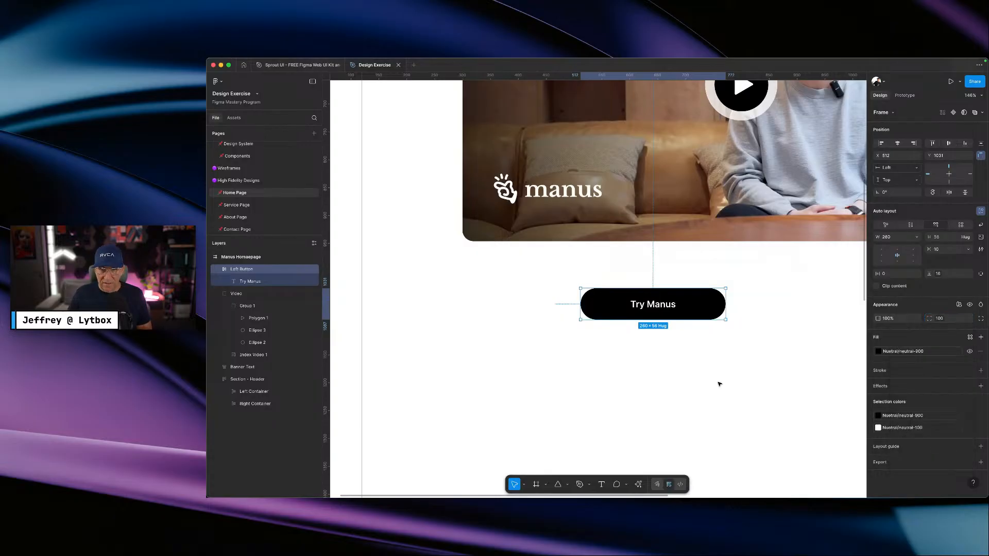
pyautogui.click(702, 342)
# - Duplicate the Left Button and place the copy to its right at the same height below the video
pyautogui.scroll(-5, 703, 342)
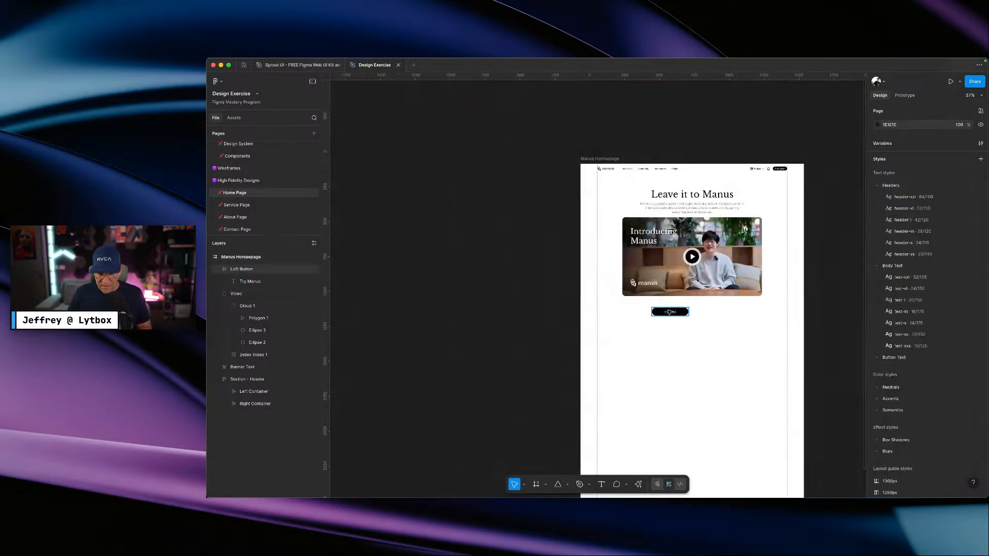
pyautogui.click(670, 312)
pyautogui.moveTo(670, 312); pyautogui.dragTo(723, 315)
# - Rename the duplicated button frame as Right Button
pyautogui.doubleClick(243, 269)
pyautogui.click(243, 271)
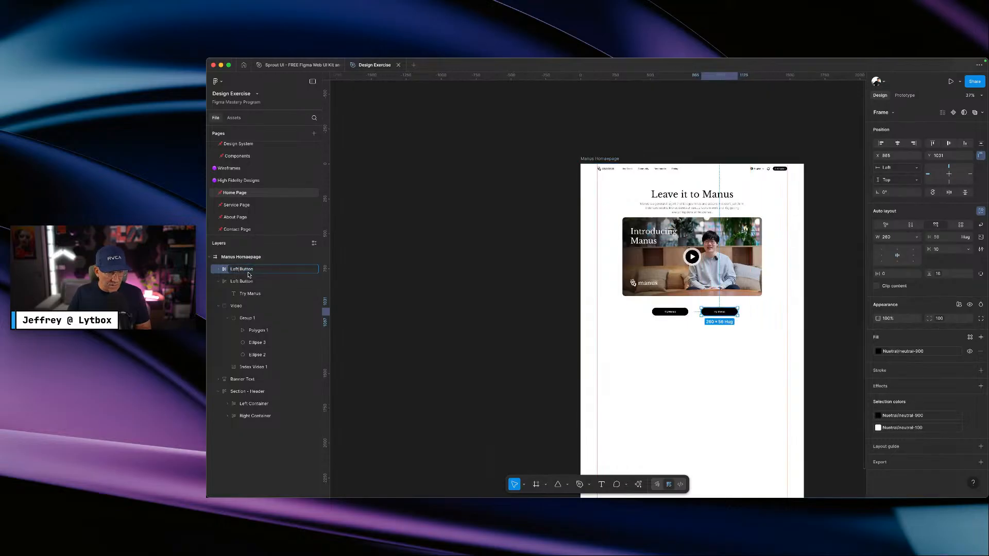
pyautogui.press('BackSpace')
pyautogui.press('BackSpace')
pyautogui.press('BackSpace')
pyautogui.press('BackSpace')
pyautogui.press('BackSpace')
pyautogui.write('Right')
pyautogui.press('Return')
pyautogui.click(720, 359)
# - Check the second button's label on the live site and replace the Right Button's text with "Download the App"
pyautogui.click(720, 312)
pyautogui.hotkey('ctrl', 'Right')
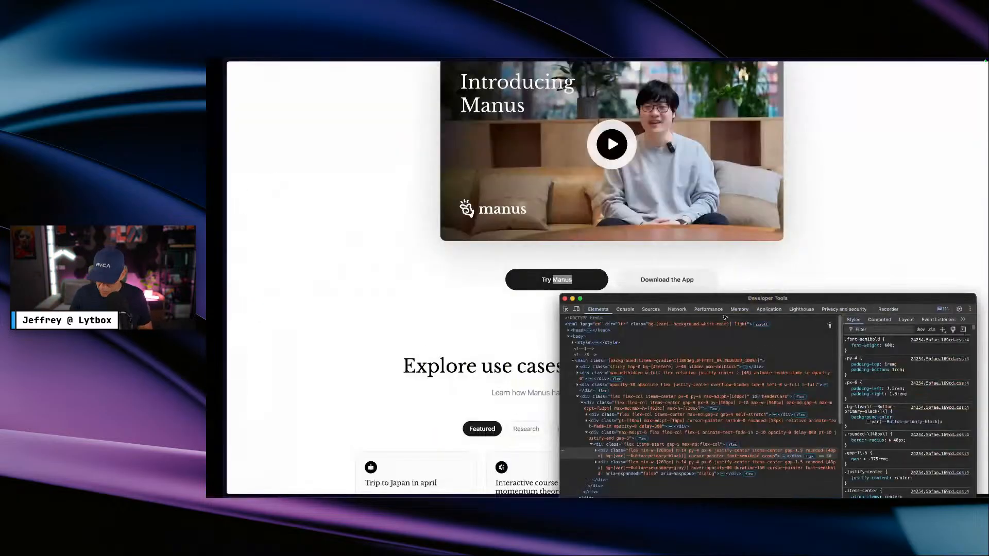
pyautogui.hotkey('ctrl', 'Left')
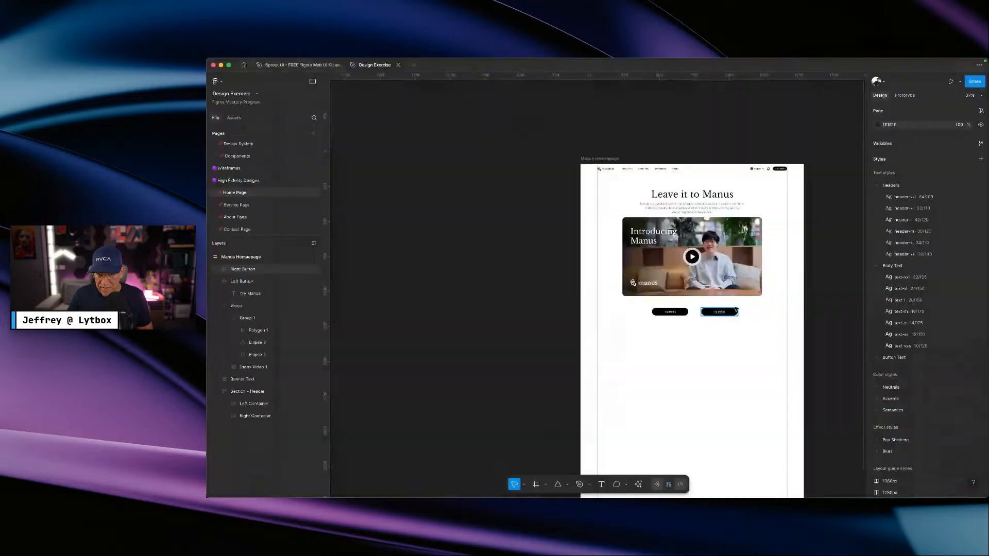
pyautogui.scroll(5, 727, 313)
pyautogui.hotkey('ctrl', 'Right')
pyautogui.hotkey('ctrl', 'Left')
pyautogui.doubleClick(725, 313)
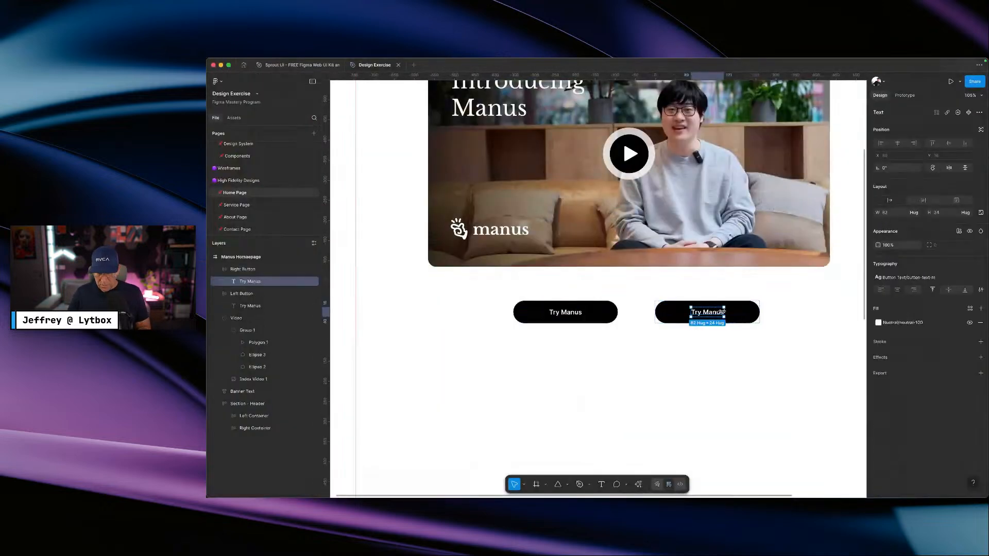
pyautogui.doubleClick(717, 313)
pyautogui.write('Download the')
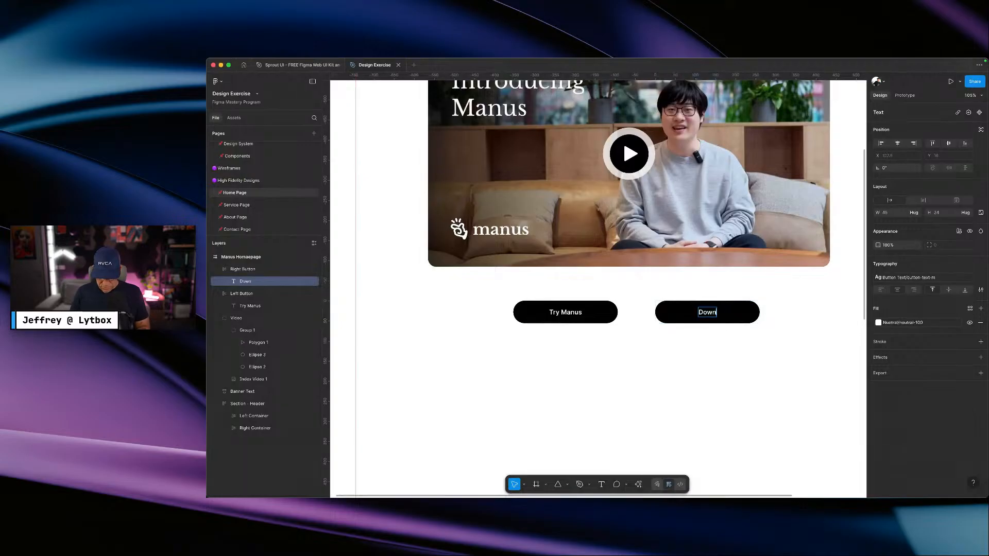
pyautogui.write(' App')
pyautogui.hotkey('ctrl', 'Right')
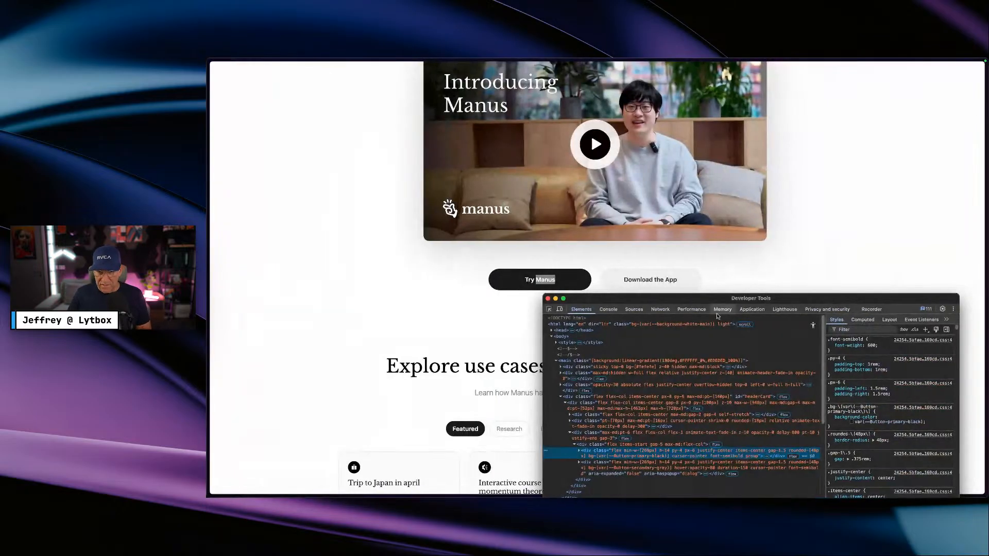
pyautogui.hotkey('ctrl', 'Left')
pyautogui.click(737, 333)
# - Try neutral-200 as the Right Button's fill and replace it with a slightly darker light-gray neutral from the library
pyautogui.click(736, 316)
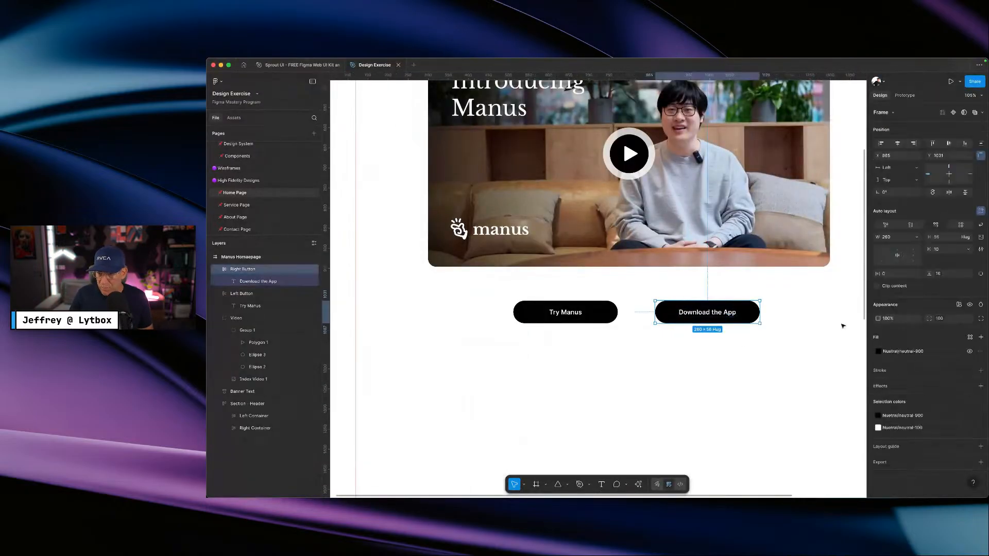
pyautogui.click(902, 353)
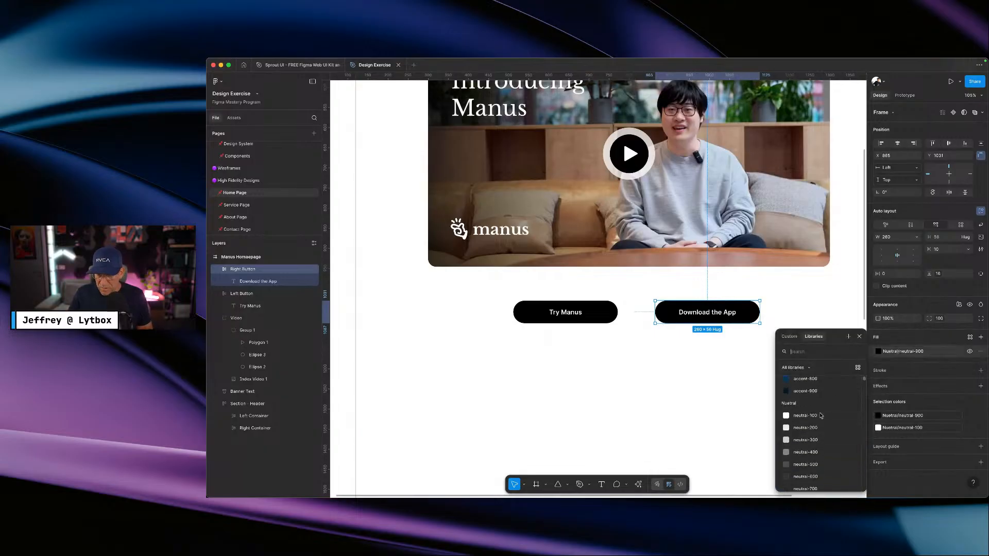
pyautogui.click(806, 427)
pyautogui.click(895, 354)
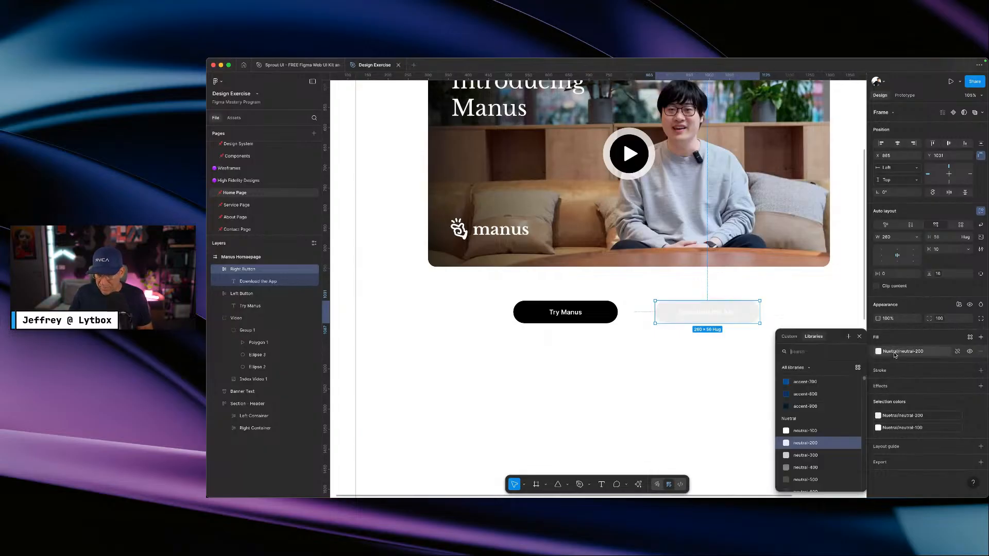
pyautogui.click(786, 433)
pyautogui.click(707, 333)
# - Recolor the Download the App text with the neutral-800 library color
pyautogui.click(716, 313)
pyautogui.click(723, 315)
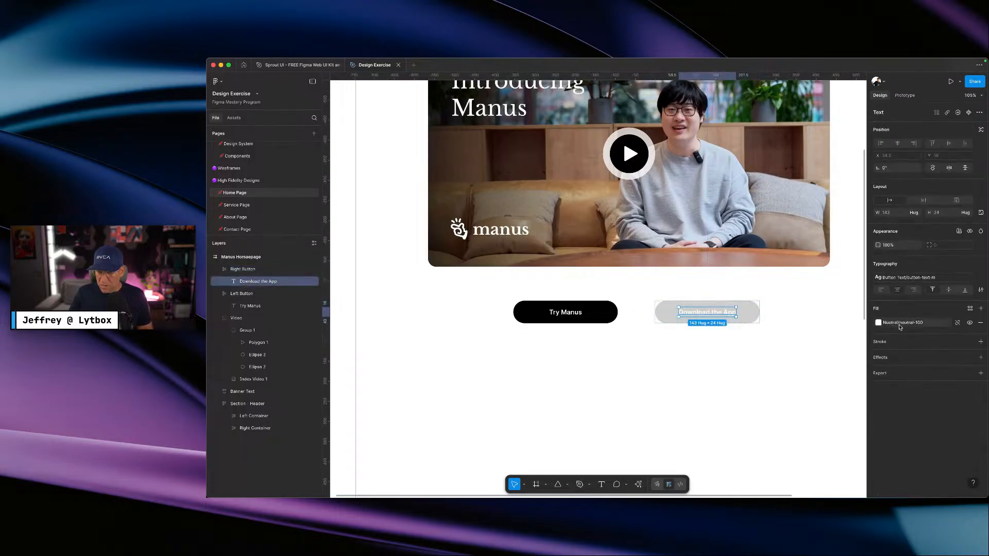
pyautogui.click(900, 324)
pyautogui.click(806, 444)
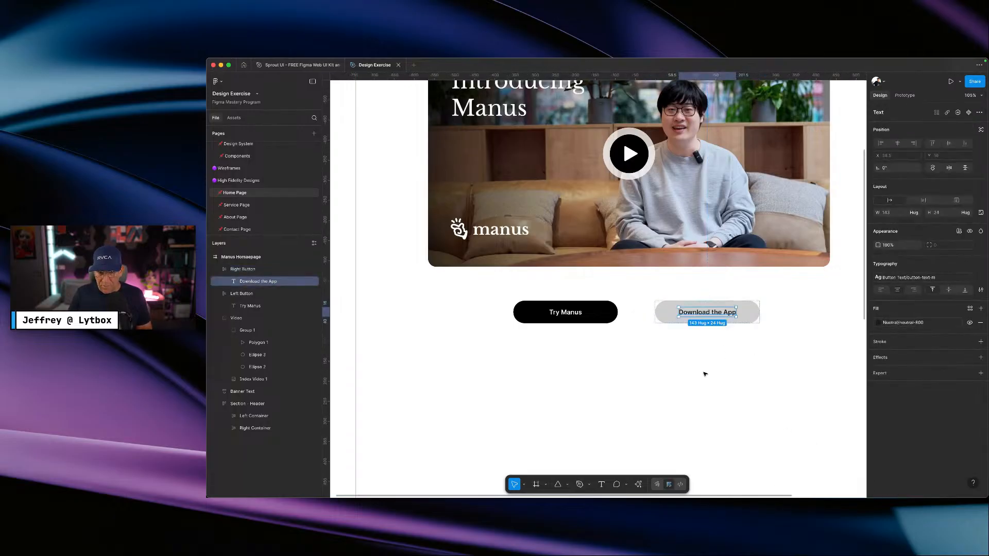
# - Compare the Download the App button with the live site and set the Right Button's fill to neutral-200
pyautogui.click(706, 371)
pyautogui.scroll(-5, 710, 359)
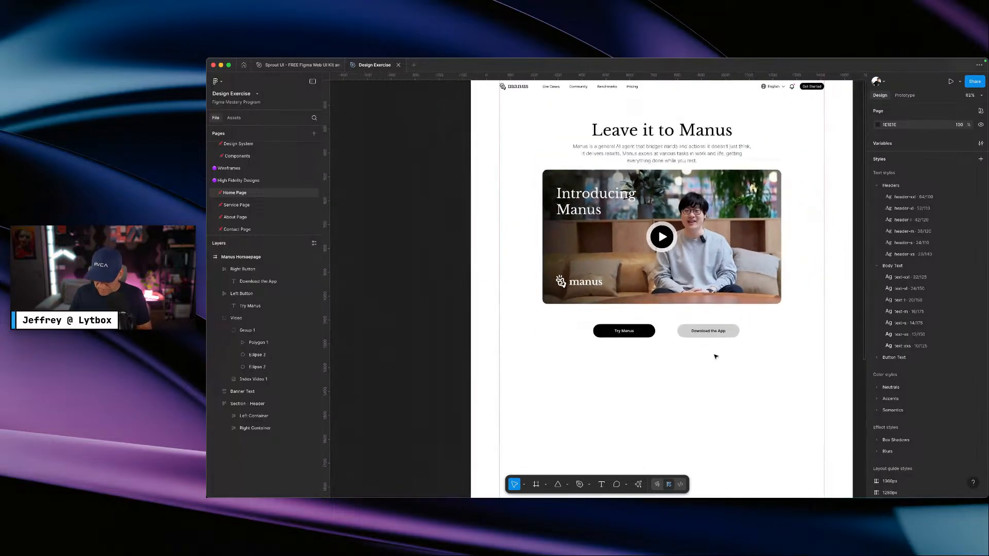
pyautogui.hotkey('ctrl', 'Right')
pyautogui.hotkey('ctrl', 'Left')
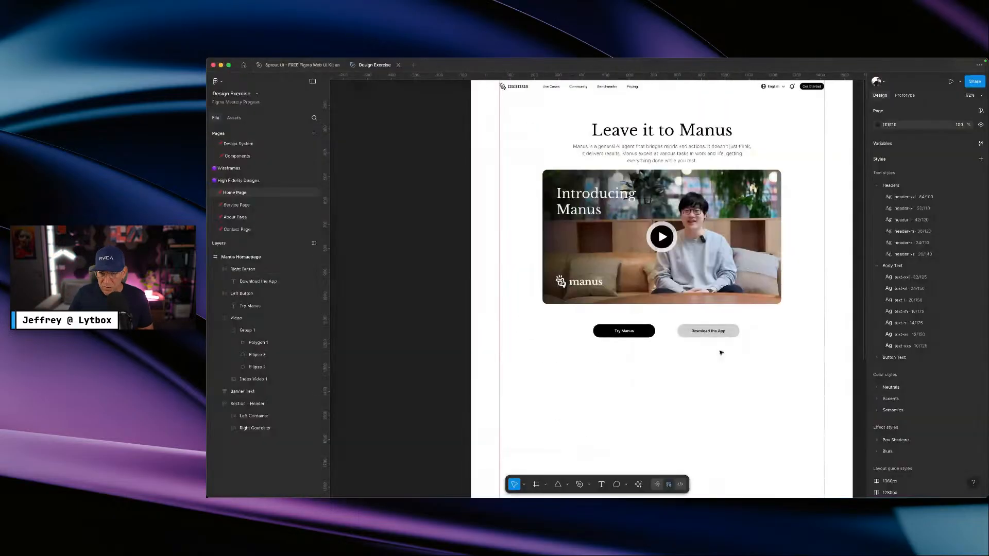
pyautogui.click(720, 332)
pyautogui.click(904, 351)
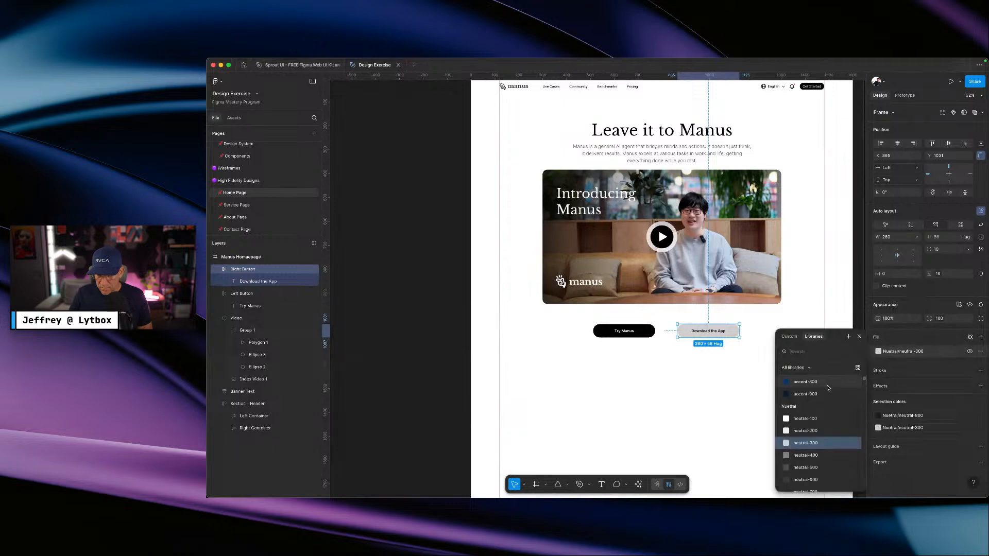
pyautogui.click(820, 430)
pyautogui.click(763, 397)
pyautogui.hotkey('ctrl', 'Right')
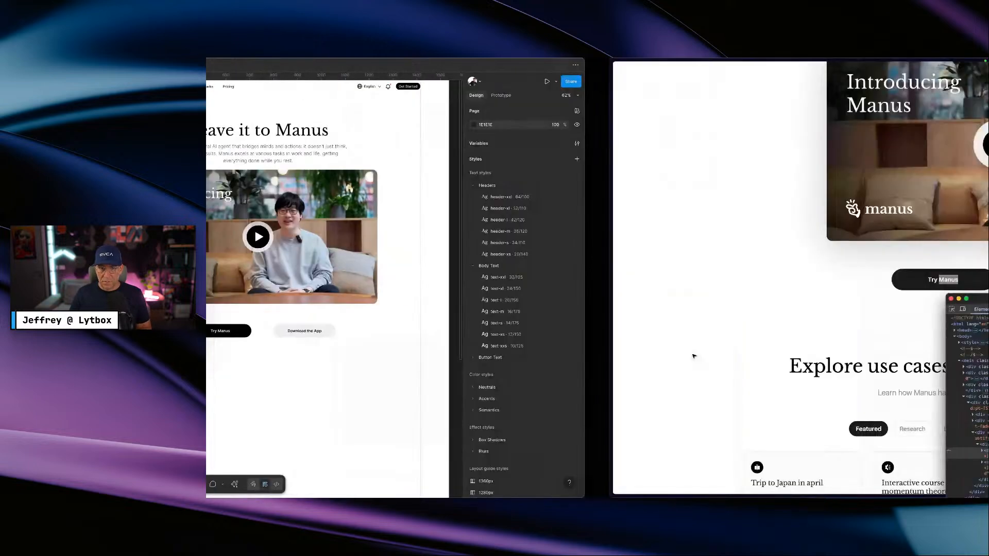
pyautogui.hotkey('ctrl', 'Left')
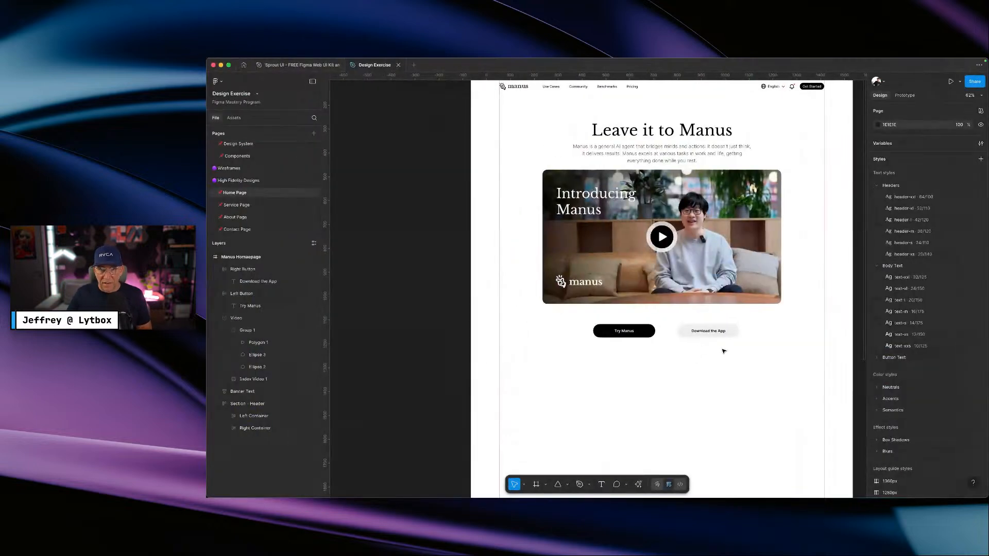
# - Wrap the Left Button and Right Button in a frame with auto layout and turn on the layout guides
pyautogui.click(715, 333)
pyautogui.keyDown('shift'); pyautogui.click(624, 333); pyautogui.keyUp('shift')
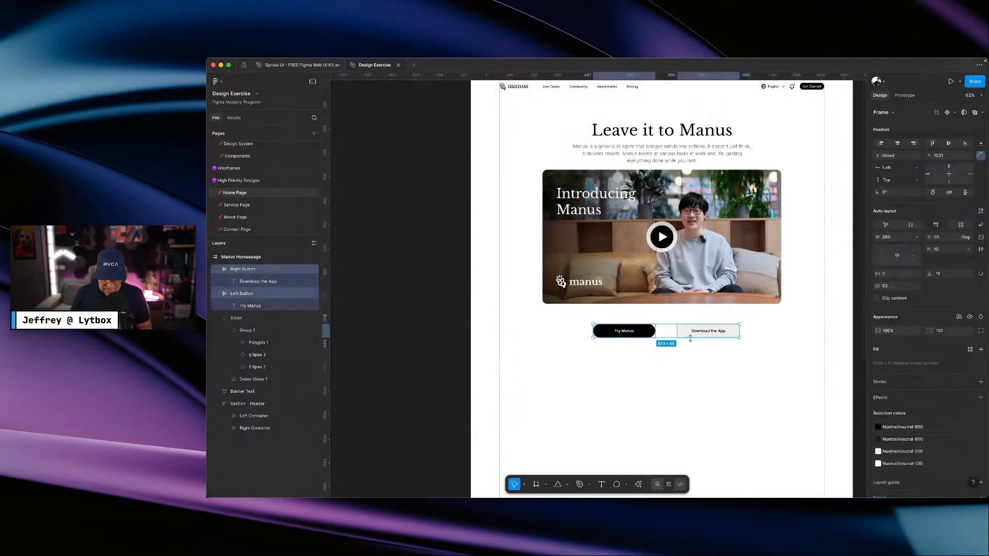
pyautogui.press('super+alt+g')
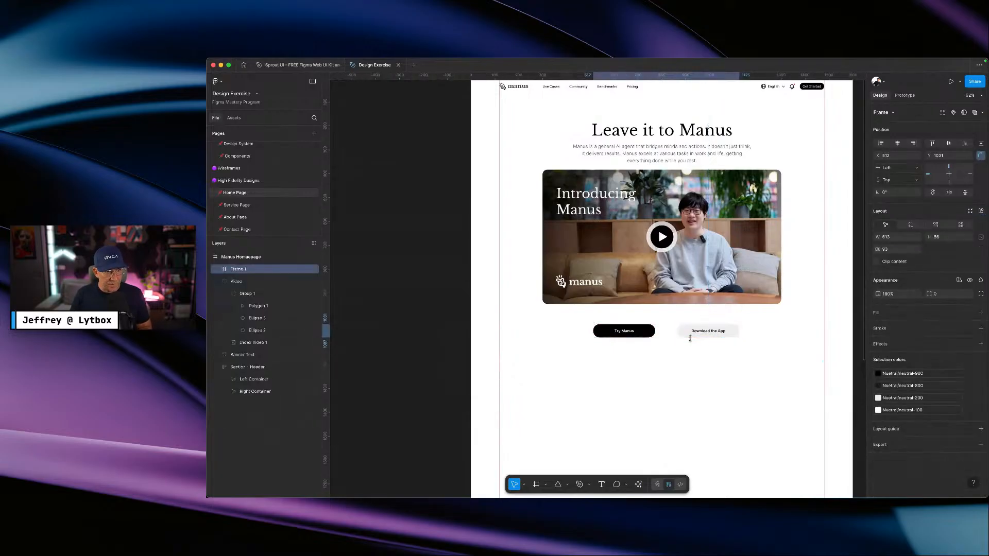
pyautogui.hotkey('ctrl', 'g')
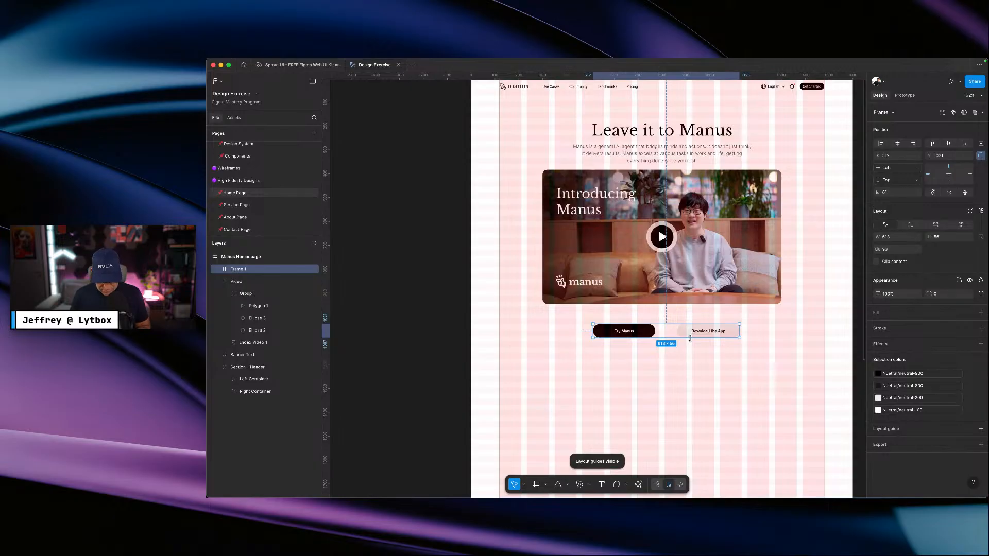
pyautogui.press('super+z')
pyautogui.hotkey('shift', 'a')
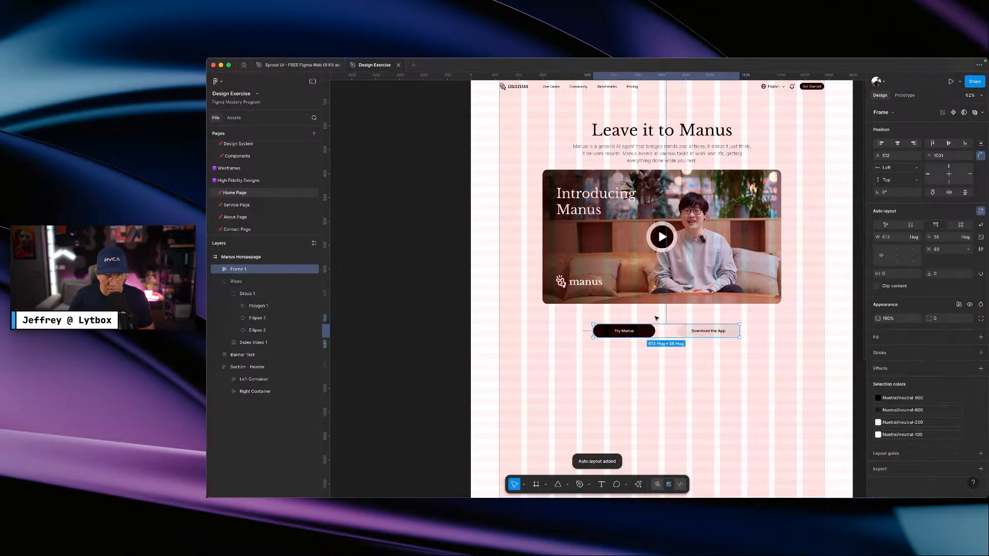
# - Rename the frame holding the two buttons as Button Group
pyautogui.doubleClick(238, 269)
pyautogui.write('Buttons Group')
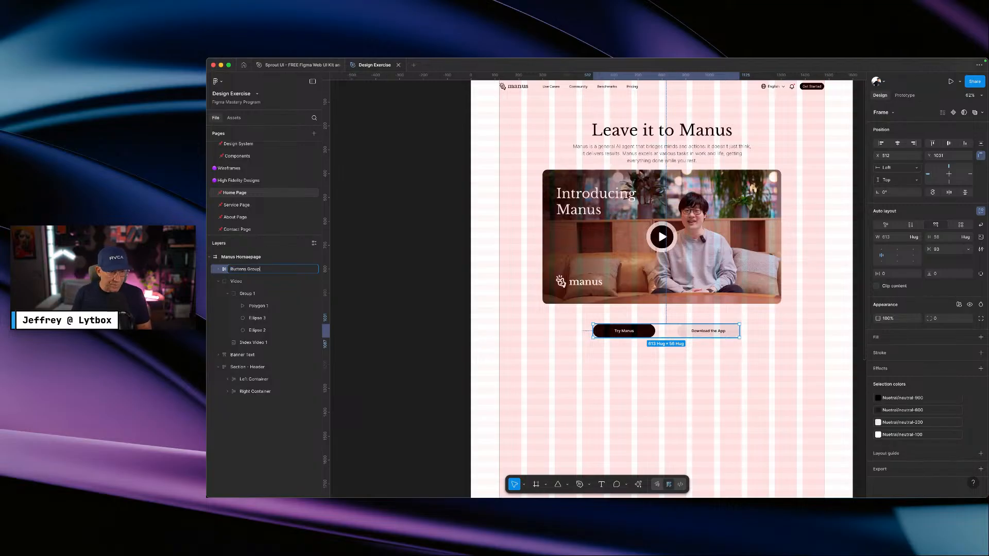
pyautogui.press('Return')
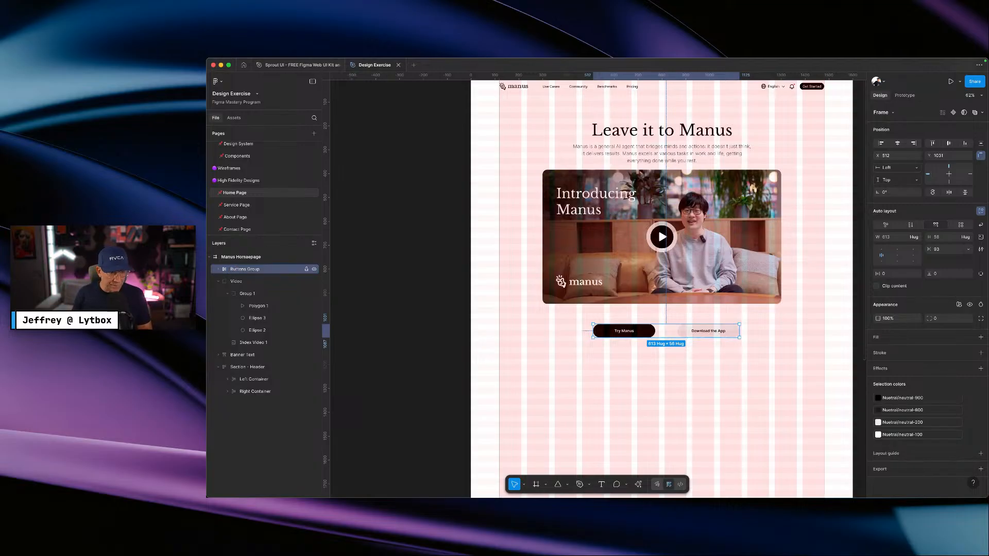
pyautogui.doubleClick(243, 270)
pyautogui.click(245, 271)
pyautogui.press('BackSpace')
pyautogui.press('Return')
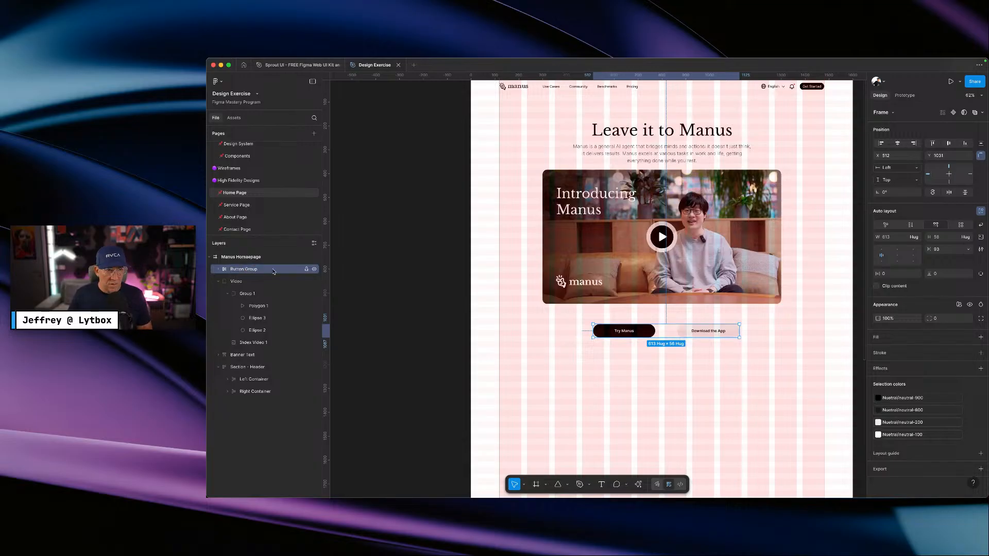
# - Collapse the Video, Banner Text and Section - Header layers and select the Section - Header frame
pyautogui.click(218, 282)
pyautogui.click(218, 294)
pyautogui.click(218, 294)
pyautogui.click(221, 306)
pyautogui.click(240, 308)
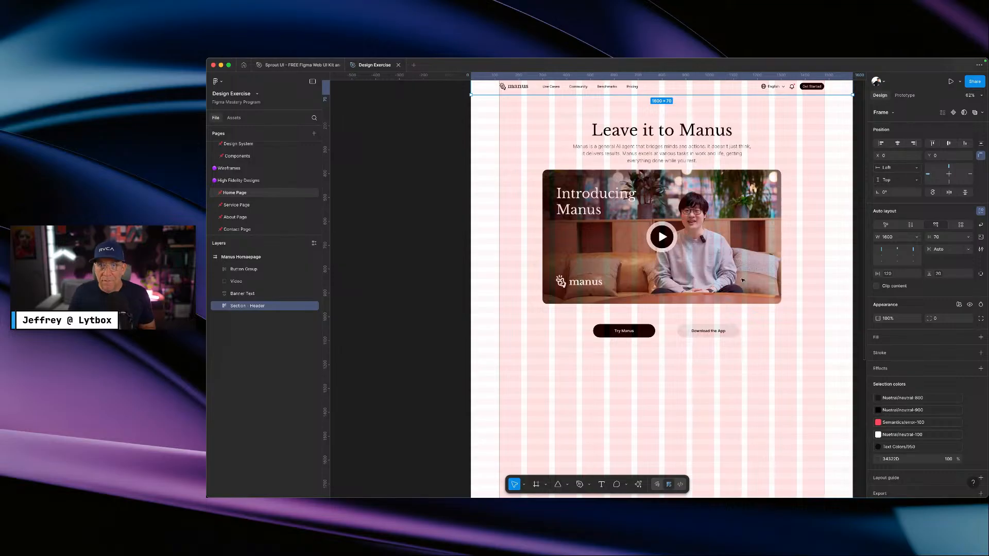
# - Wrap the Banner Text, Video and Button Group in one frame and add auto layout to it
pyautogui.click(708, 149)
pyautogui.scroll(-1, 679, 151)
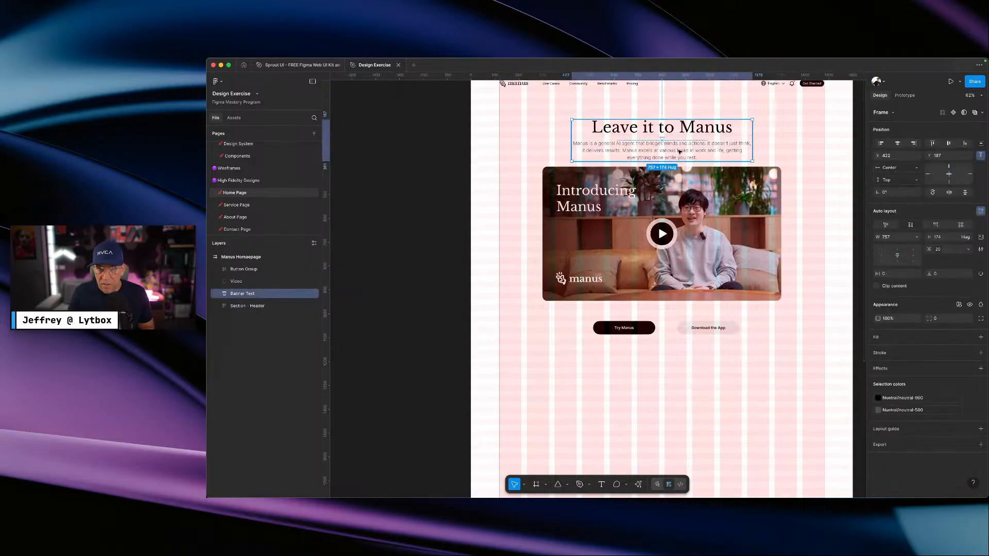
pyautogui.keyDown('shift'); pyautogui.click(696, 189); pyautogui.keyUp('shift')
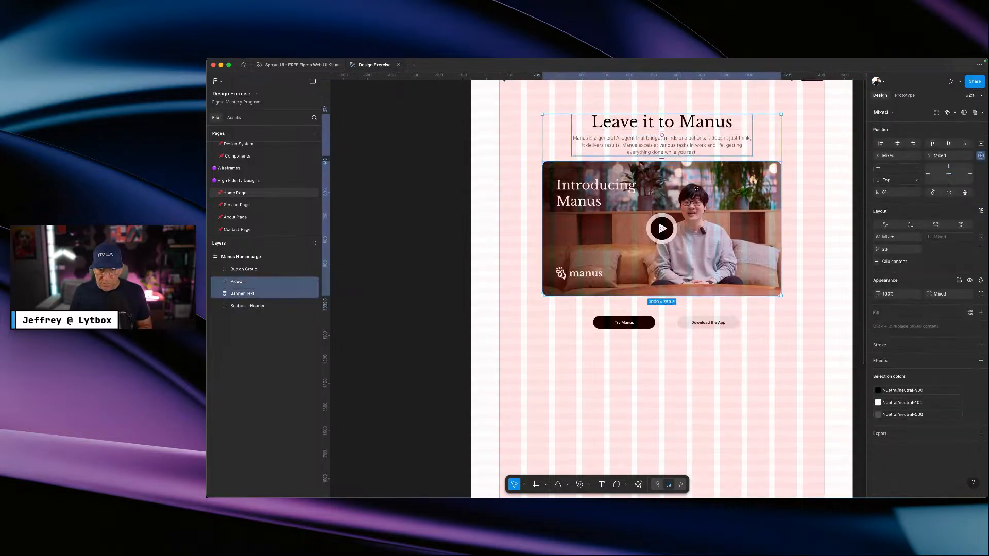
pyautogui.hotkey('ctrl', 'Right')
pyautogui.hotkey('ctrl', 'Left')
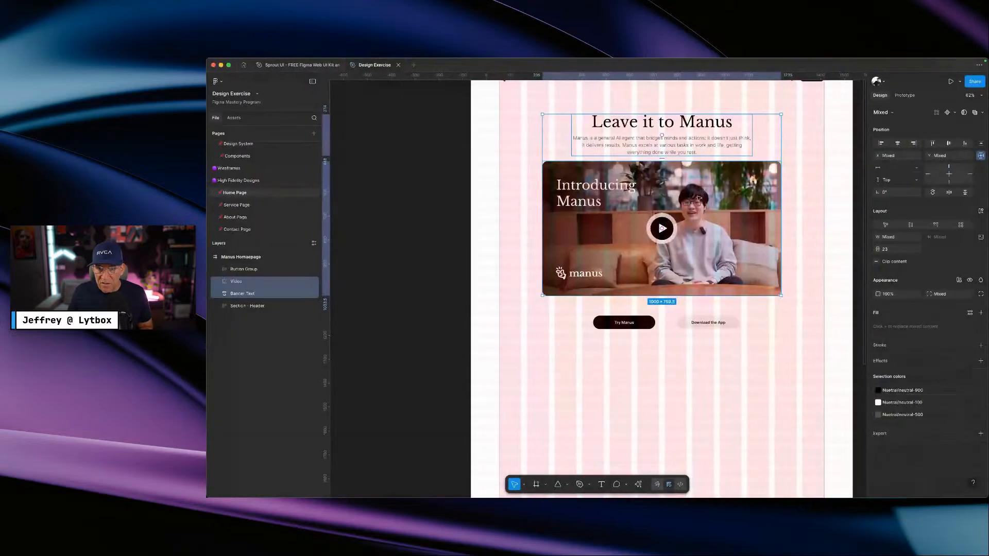
pyautogui.click(711, 324)
pyautogui.keyDown('shift'); pyautogui.click(732, 278); pyautogui.keyUp('shift')
pyautogui.keyDown('shift'); pyautogui.click(718, 151); pyautogui.keyUp('shift')
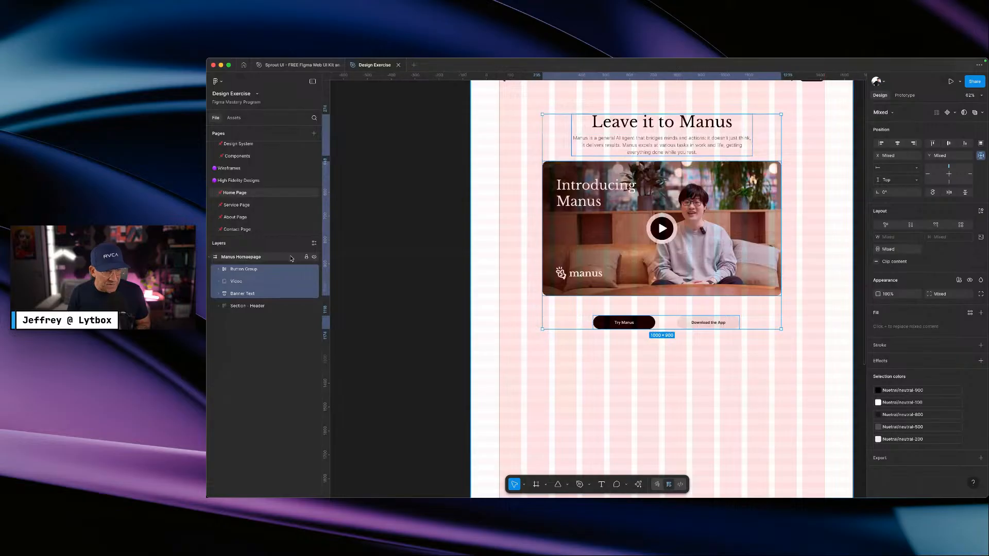
pyautogui.press('super+alt+g')
pyautogui.hotkey('shift', 'a')
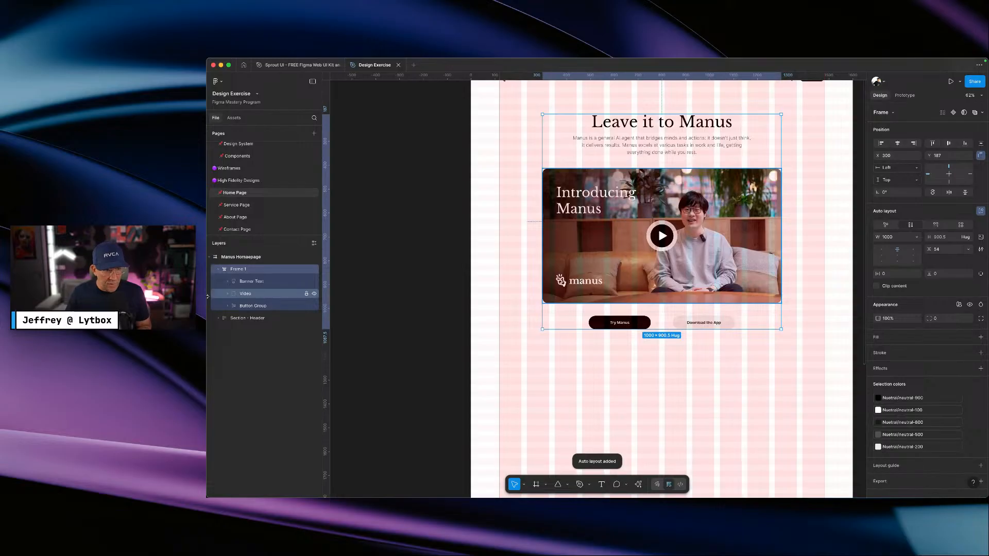
# - Rename the frame around the banner text, video and buttons as Inner Container
pyautogui.doubleClick(239, 270)
pyautogui.press('BackSpace')
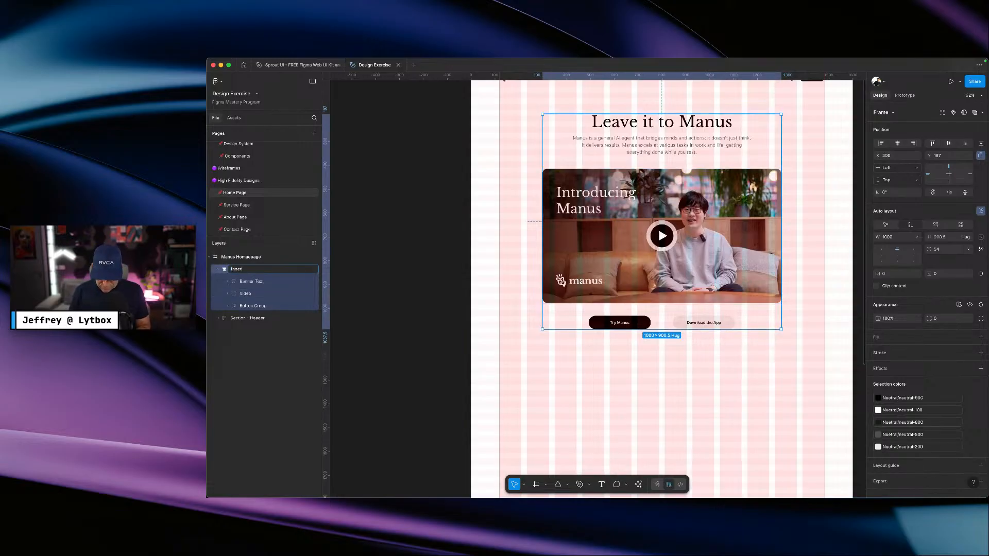
pyautogui.press('Return')
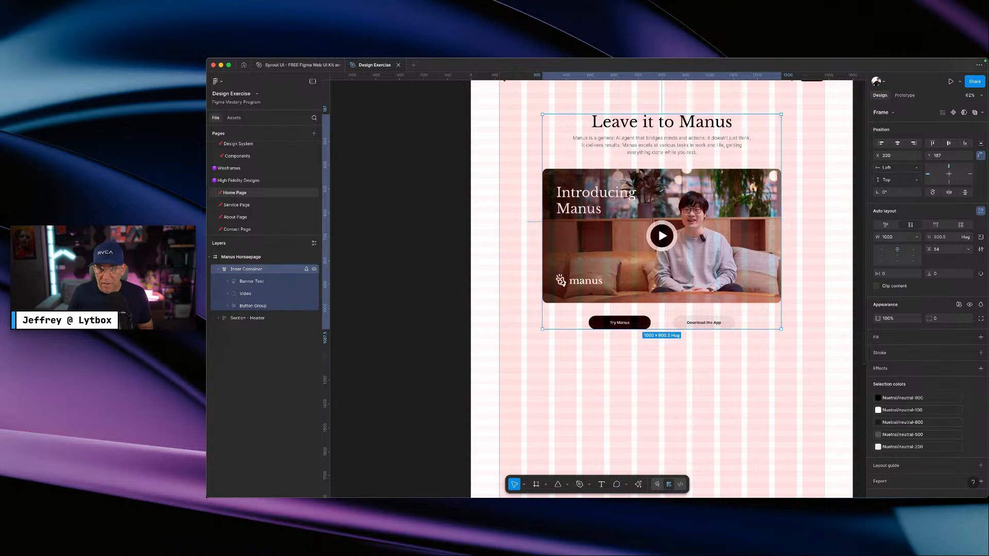
pyautogui.click(695, 393)
pyautogui.click(710, 269)
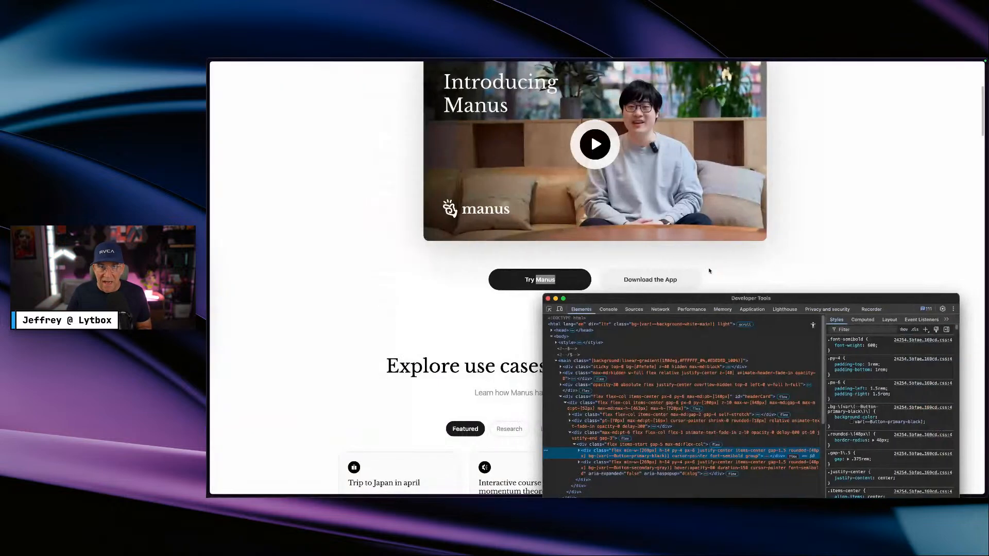
# - Inspect the live Manus page's hero markup to find the spacing between the banner text and the video
pyautogui.scroll(5, 709, 267)
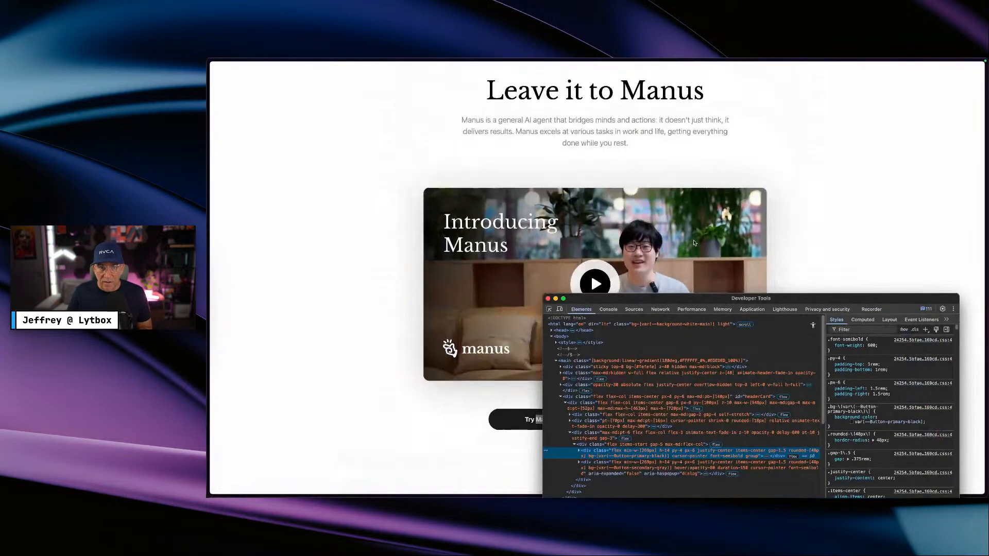
pyautogui.scroll(1, 558, 222)
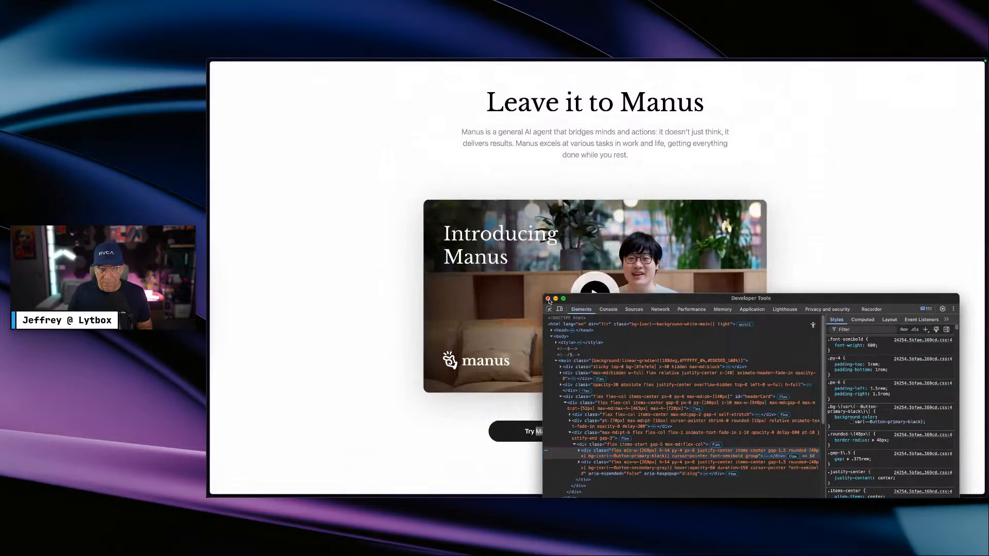
pyautogui.click(548, 299)
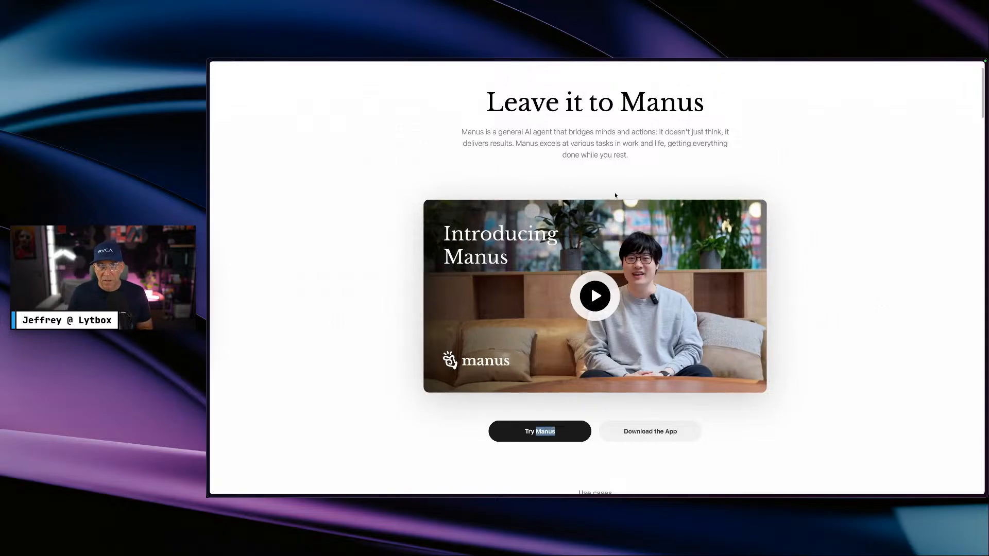
pyautogui.rightClick(610, 148)
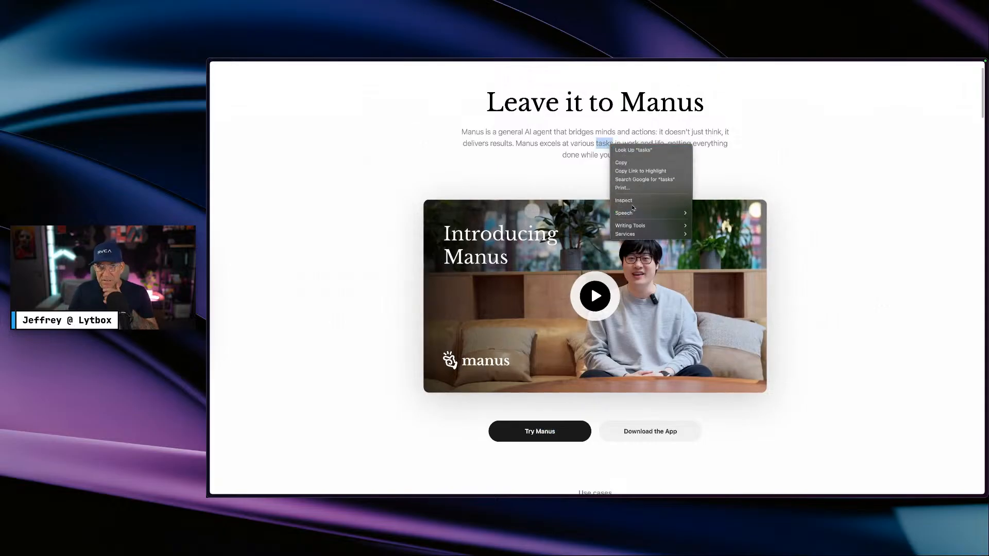
pyautogui.click(657, 206)
pyautogui.moveTo(626, 258); pyautogui.dragTo(719, 191)
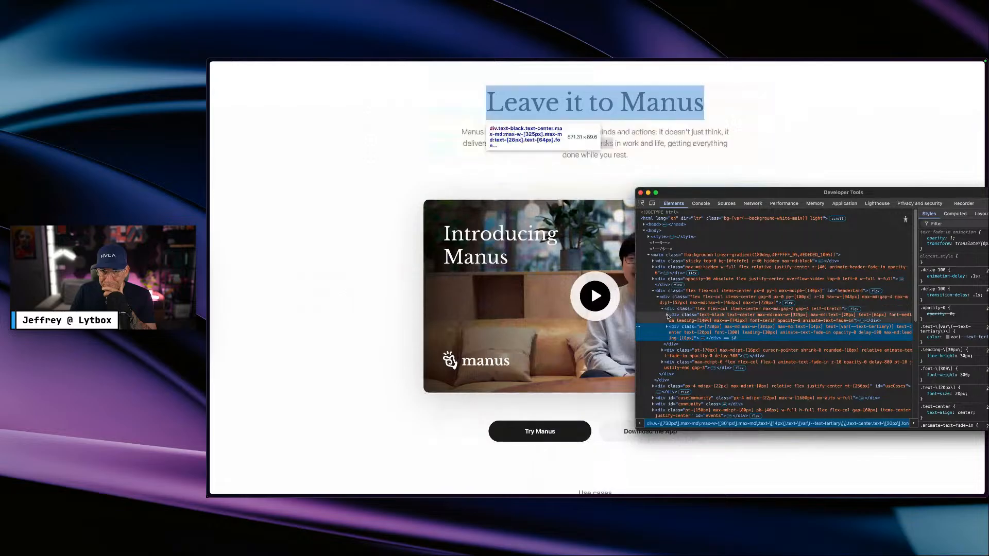
pyautogui.click(671, 353)
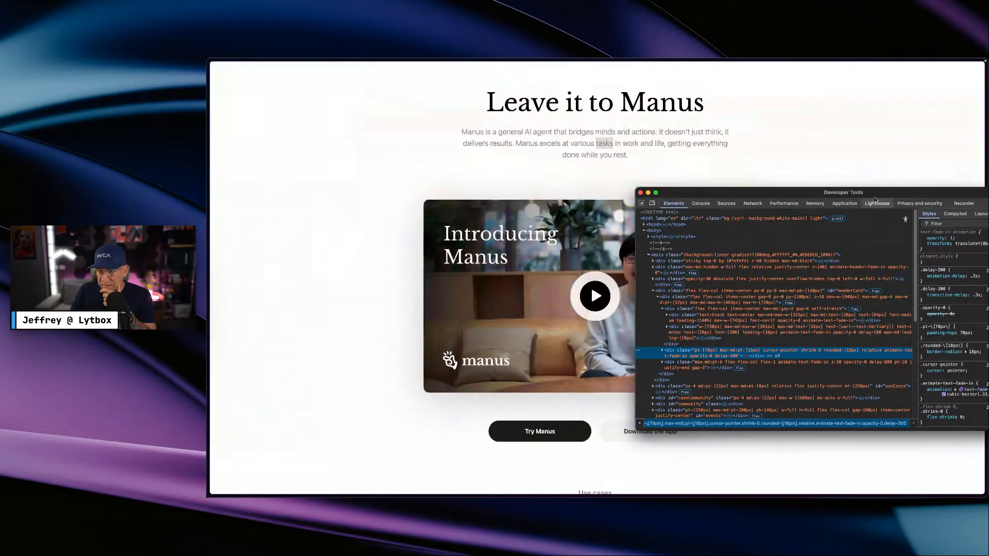
pyautogui.moveTo(878, 195); pyautogui.dragTo(805, 190)
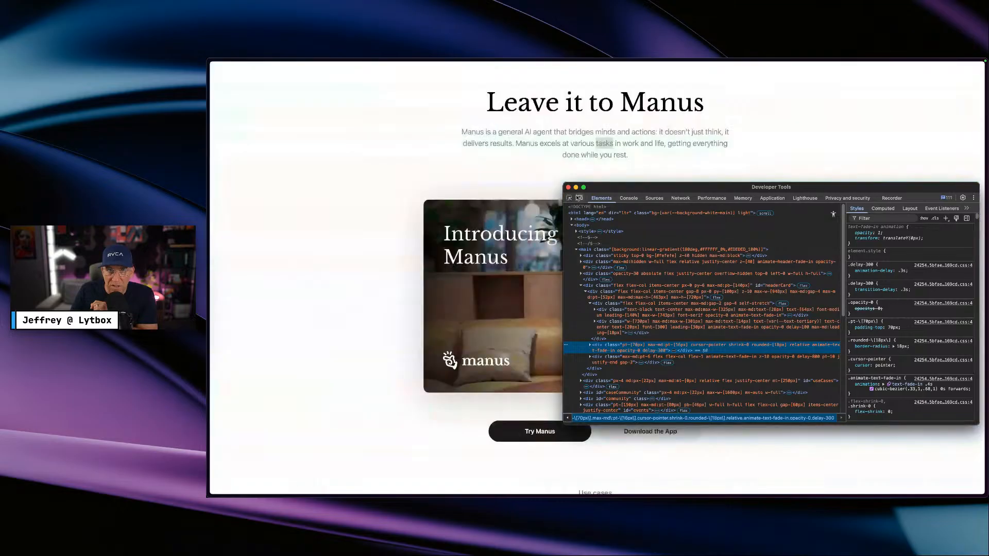
# - Back in Figma, assign the gap-xxl variable to the Inner Container's vertical auto layout gap
pyautogui.hotkey('ctrl', 'Left')
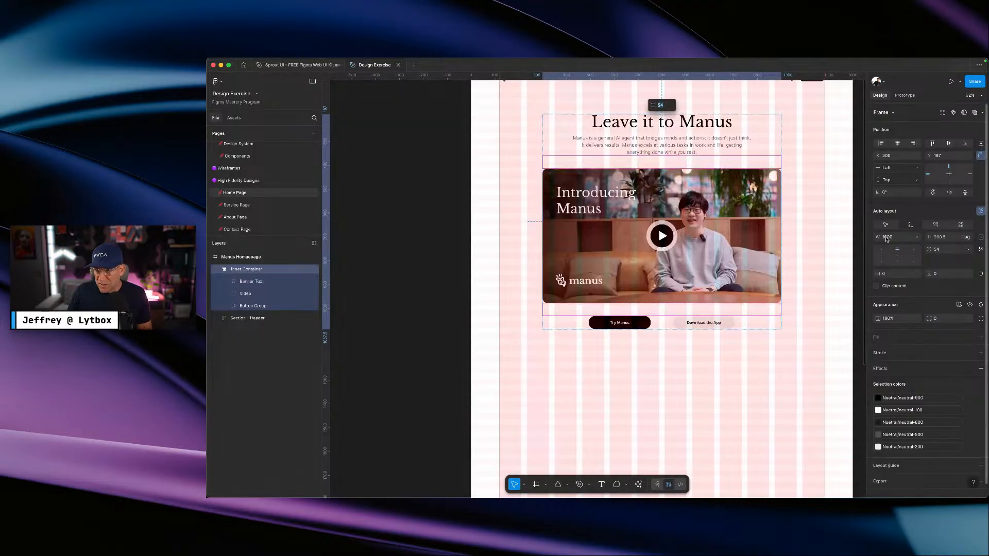
pyautogui.click(969, 250)
pyautogui.click(931, 258)
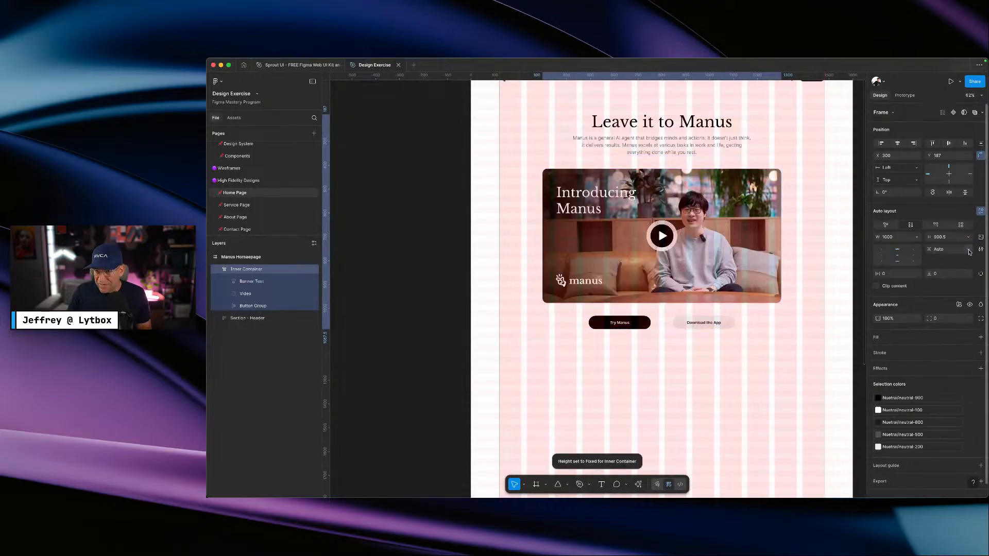
pyautogui.click(968, 250)
pyautogui.click(937, 265)
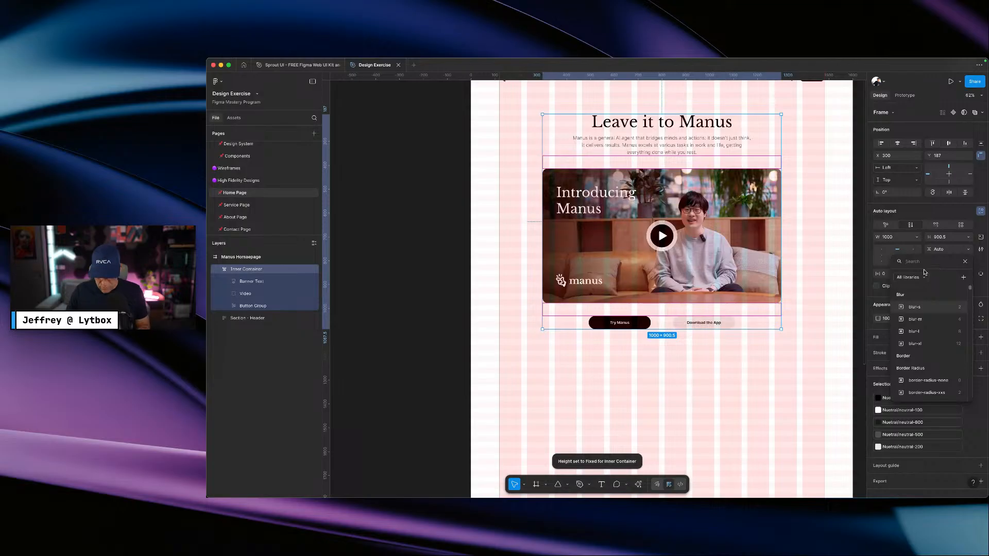
pyautogui.write('gap')
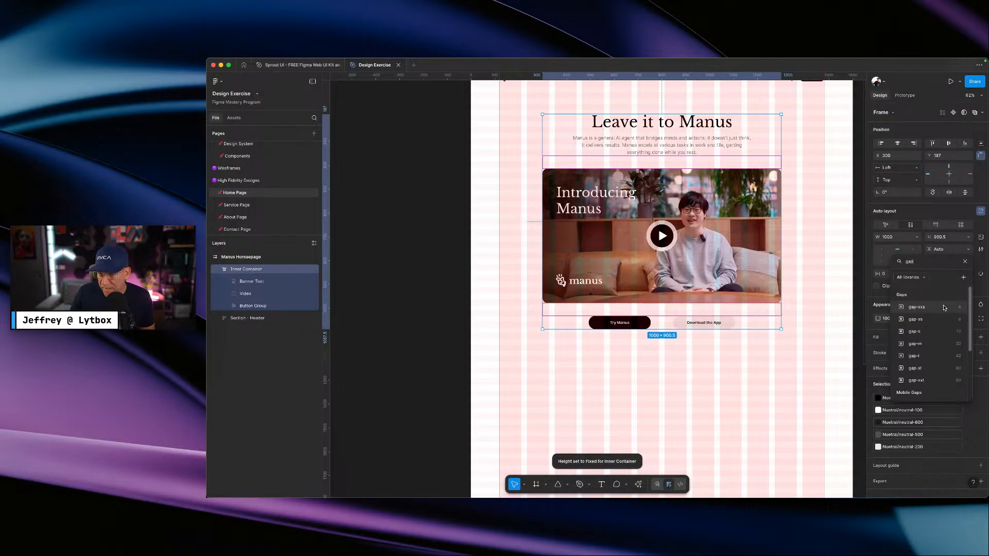
pyautogui.click(920, 380)
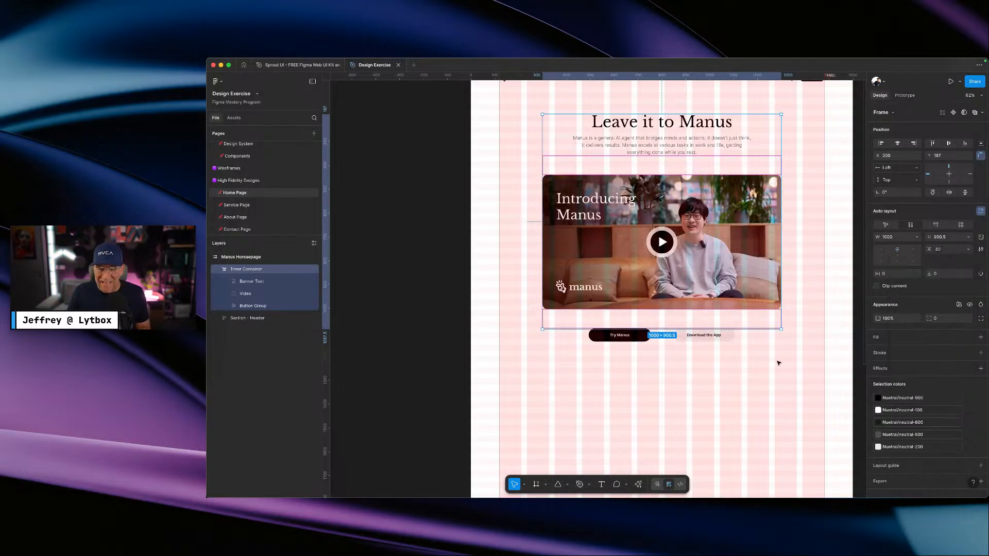
pyautogui.click(680, 366)
pyautogui.click(678, 336)
pyautogui.click(682, 316)
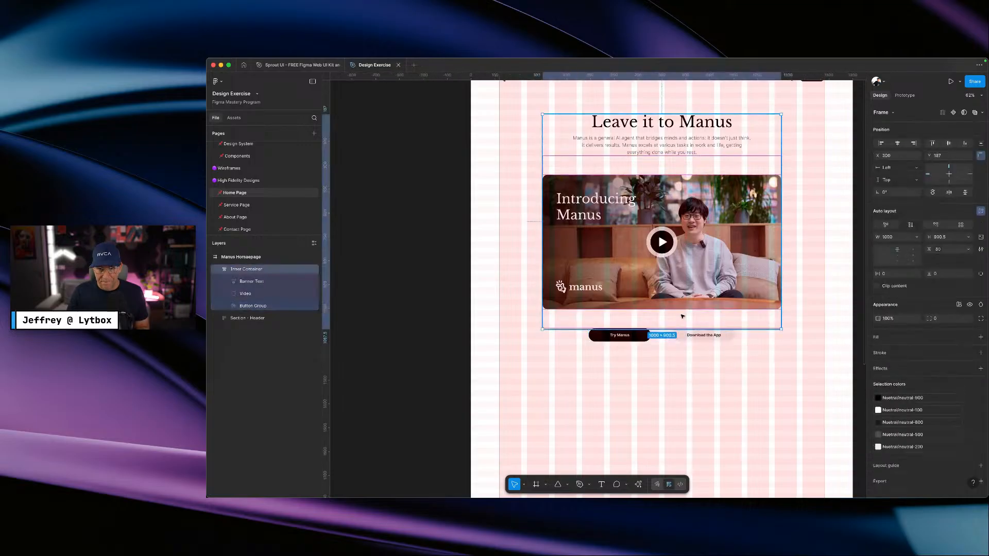
pyautogui.click(707, 354)
pyautogui.click(750, 308)
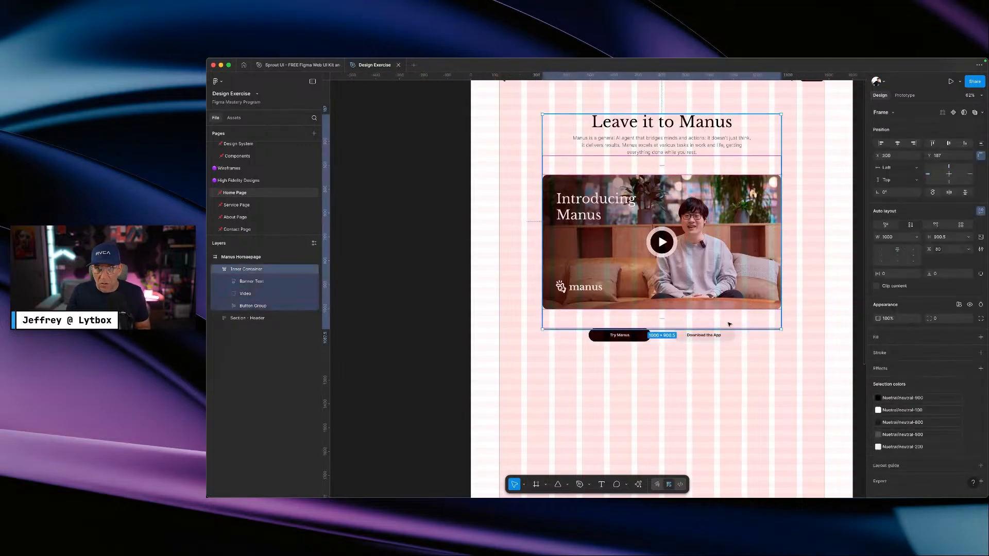
# - Check the button spacing on the live Manus page, and assign the gap-m variable to the Button Group's horizontal gap
pyautogui.scroll(10, 680, 330)
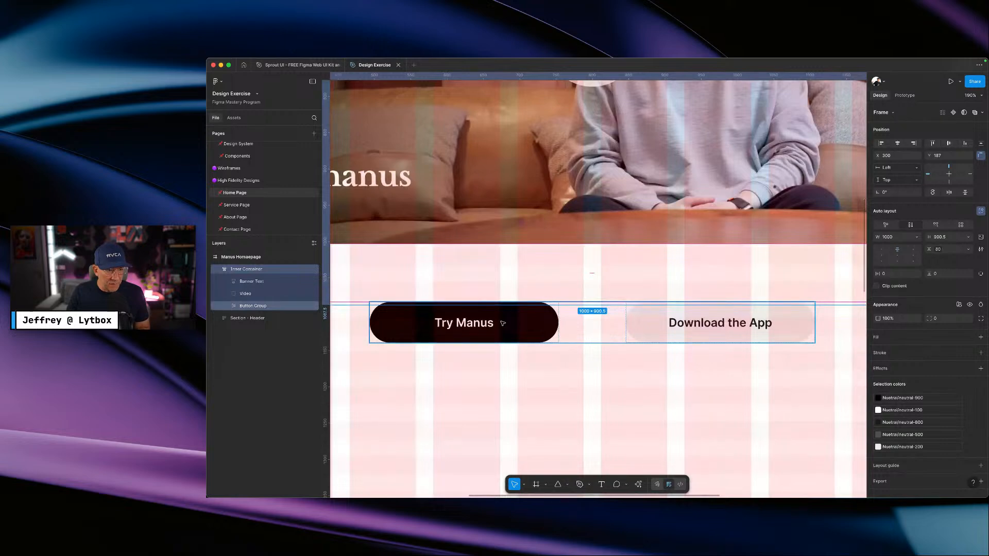
pyautogui.click(503, 324)
pyautogui.scroll(-8, 591, 327)
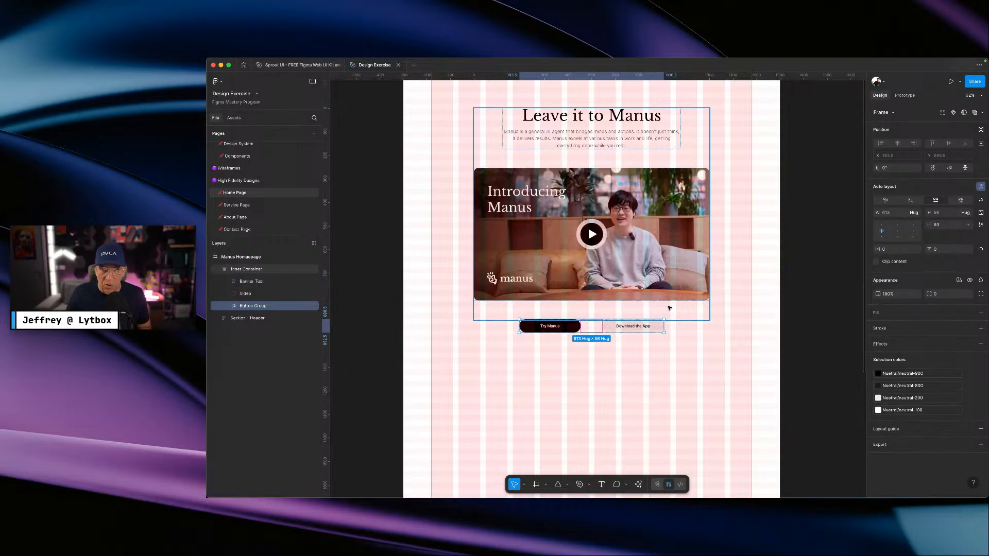
pyautogui.click(645, 339)
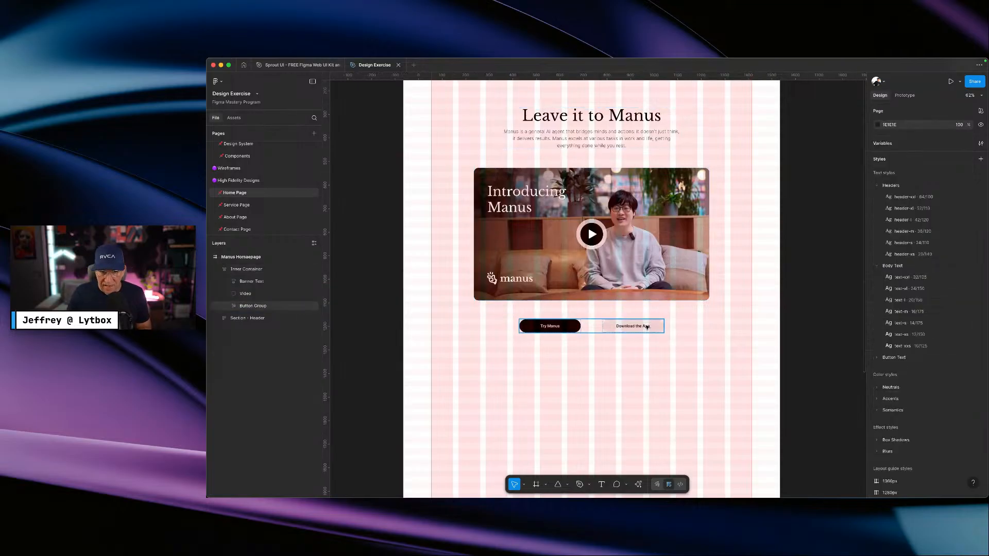
pyautogui.click(647, 327)
pyautogui.hotkey('ctrl', 'Right')
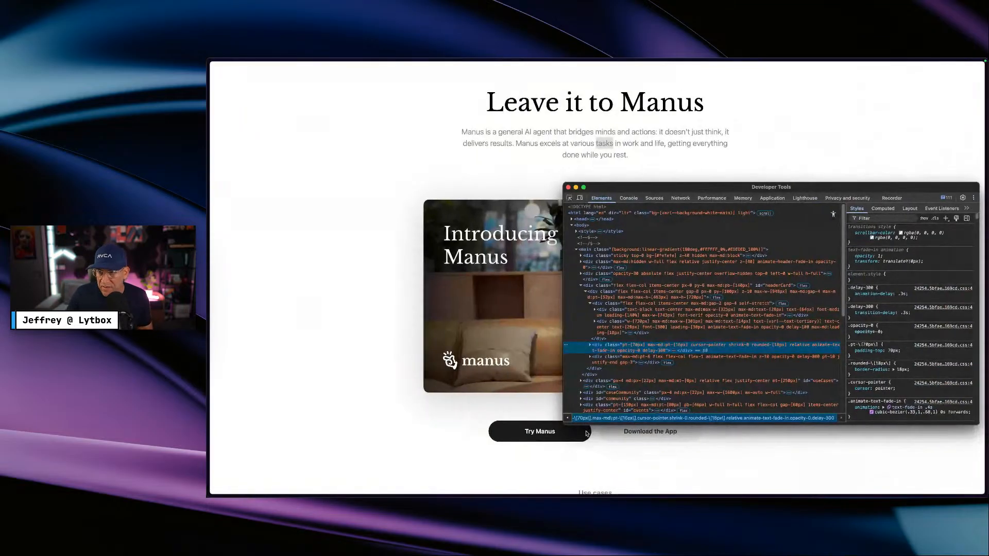
pyautogui.hotkey('ctrl', 'Left')
pyautogui.click(968, 225)
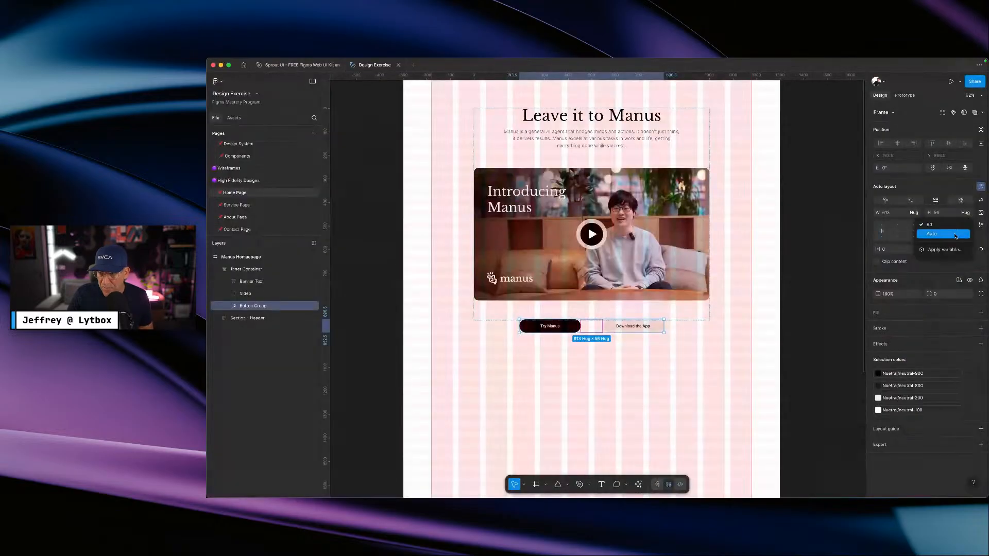
pyautogui.click(952, 249)
pyautogui.write('gap')
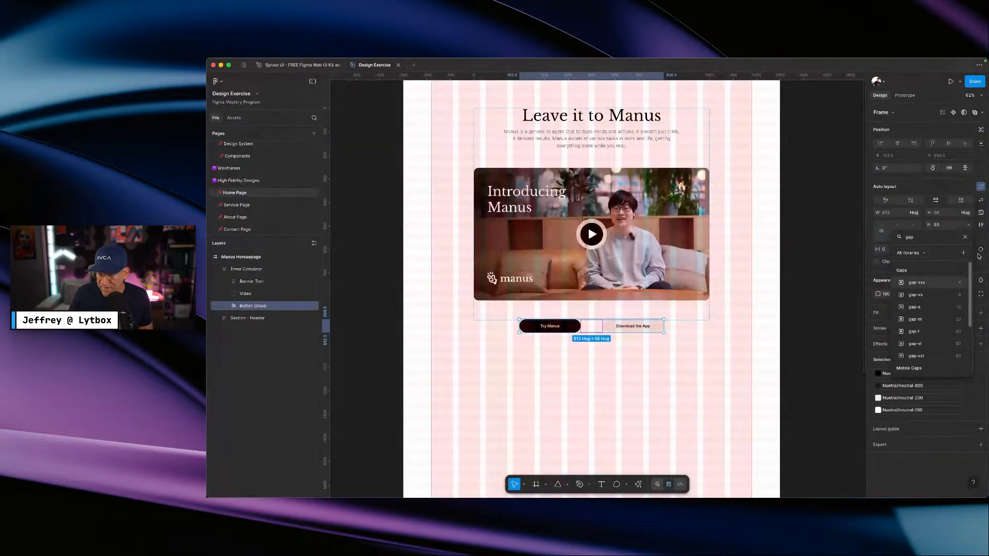
pyautogui.click(924, 319)
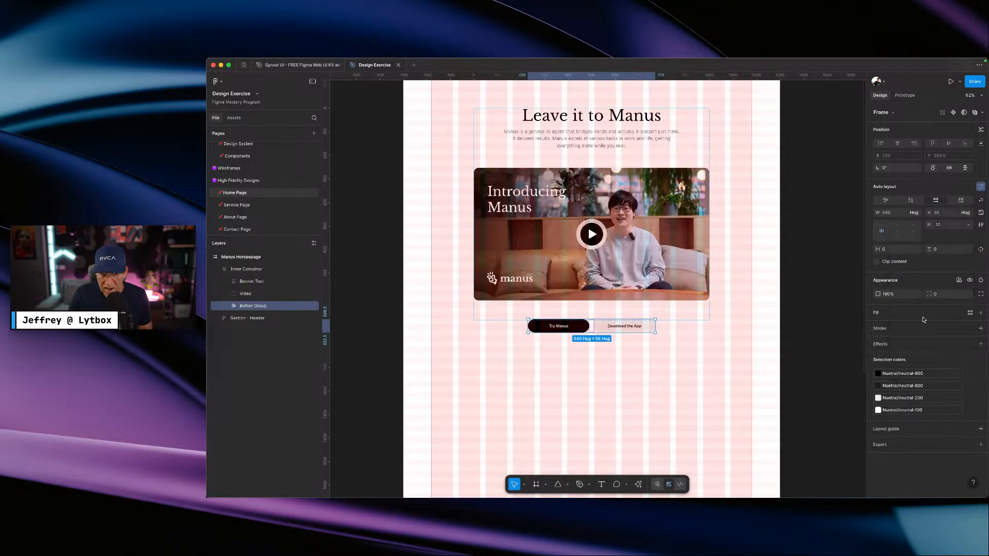
pyautogui.click(641, 356)
# - Align the Inner Container's contents to top center and set its height to hug contents
pyautogui.click(580, 328)
pyautogui.click(580, 313)
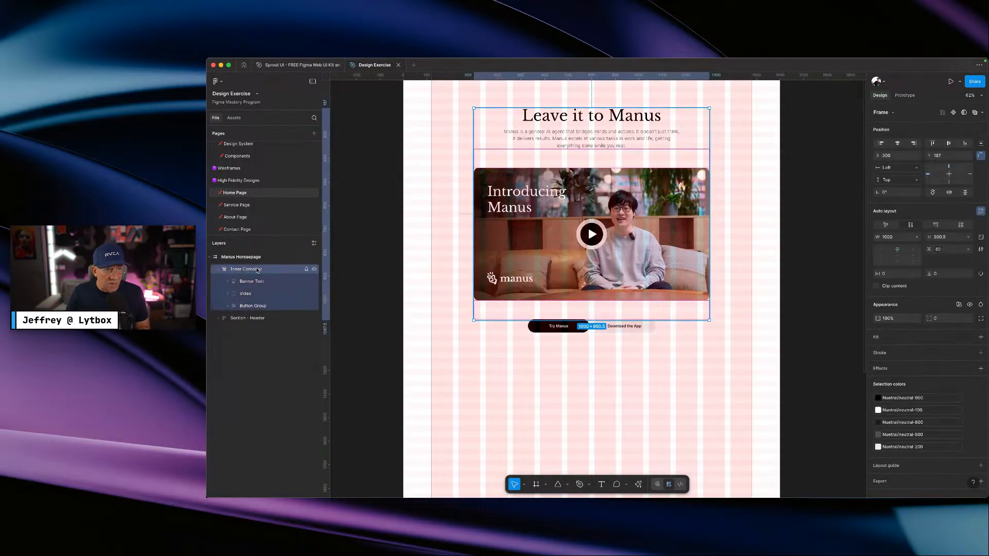
pyautogui.click(898, 257)
pyautogui.click(897, 250)
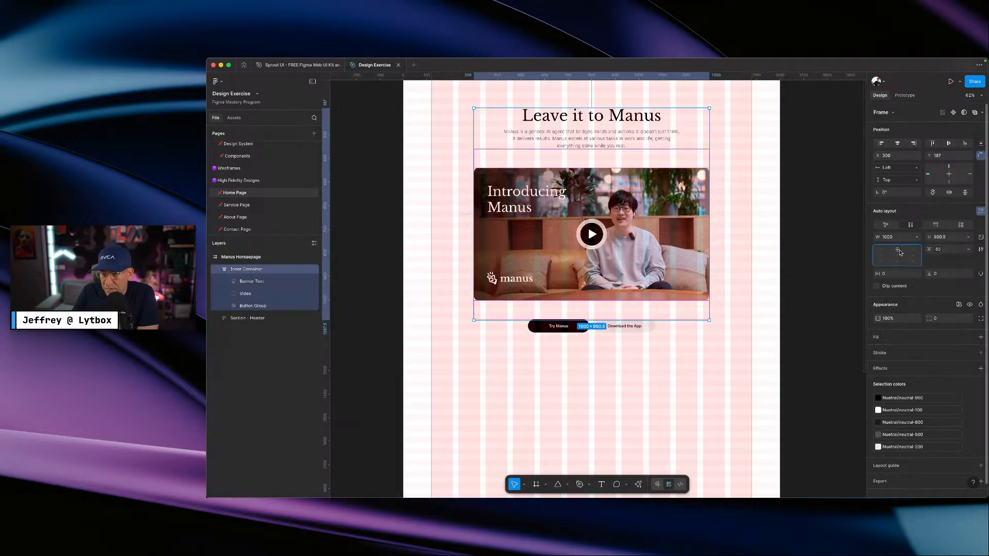
pyautogui.click(969, 237)
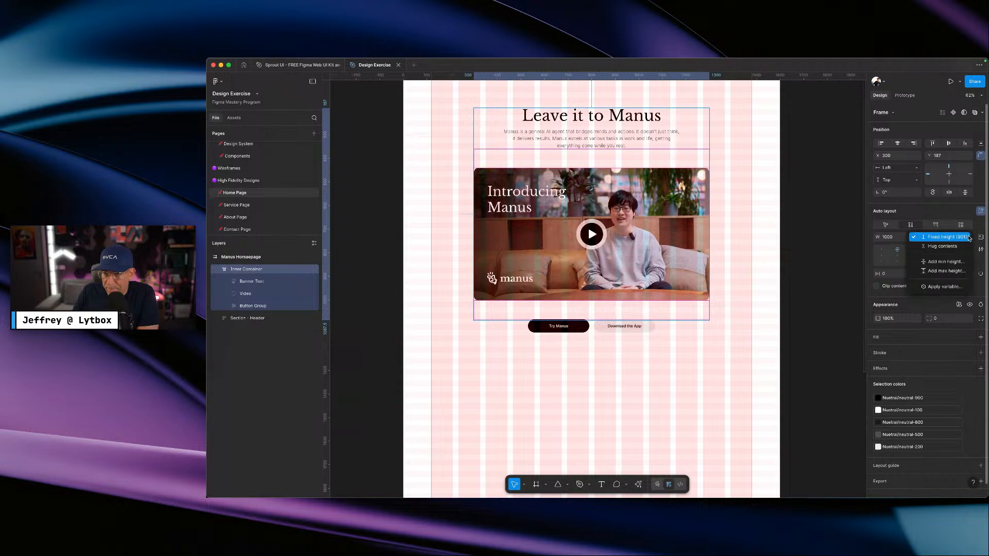
pyautogui.click(942, 247)
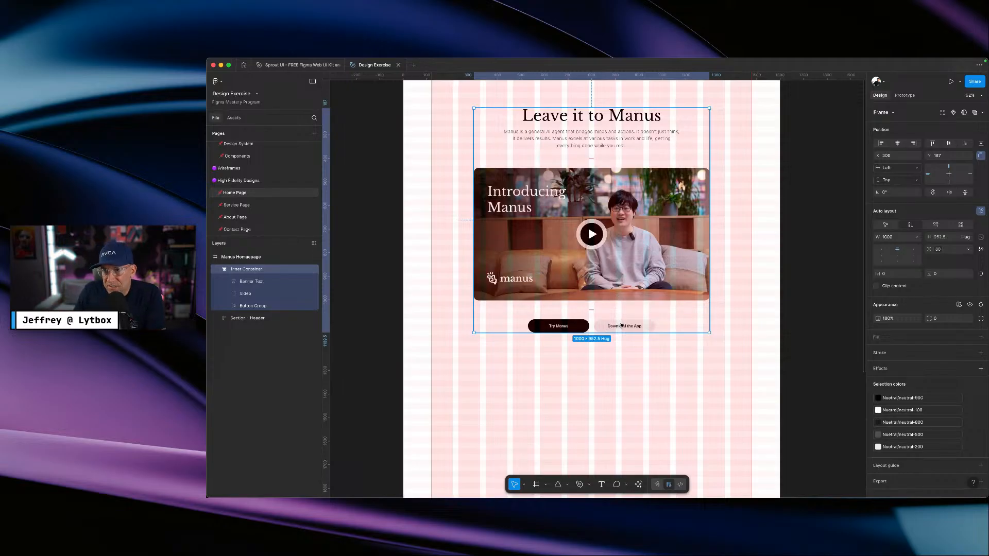
# - Examine the vertical spacing between the banner text, the video and the button group
pyautogui.click(610, 294)
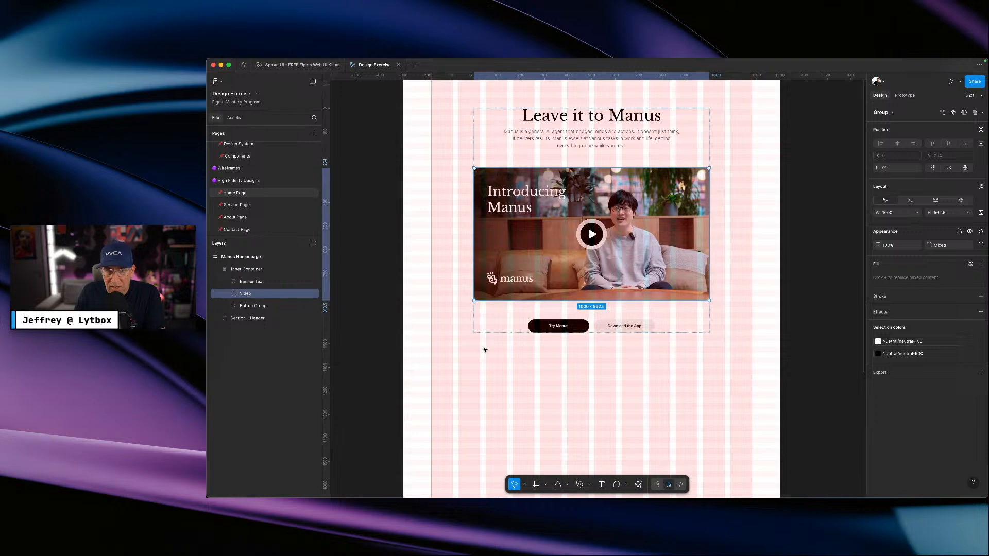
pyautogui.click(634, 328)
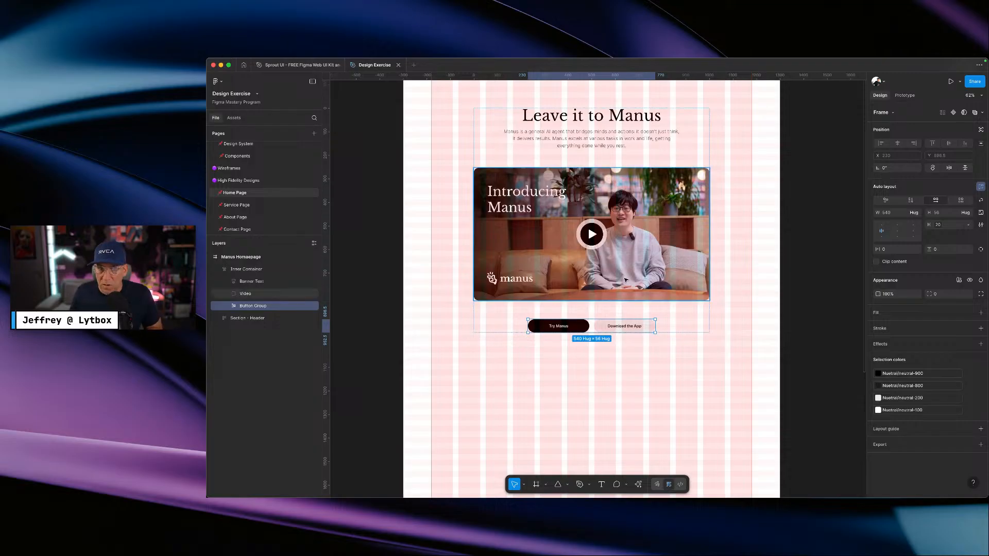
pyautogui.scroll(3, 610, 189)
pyautogui.scroll(3, 611, 189)
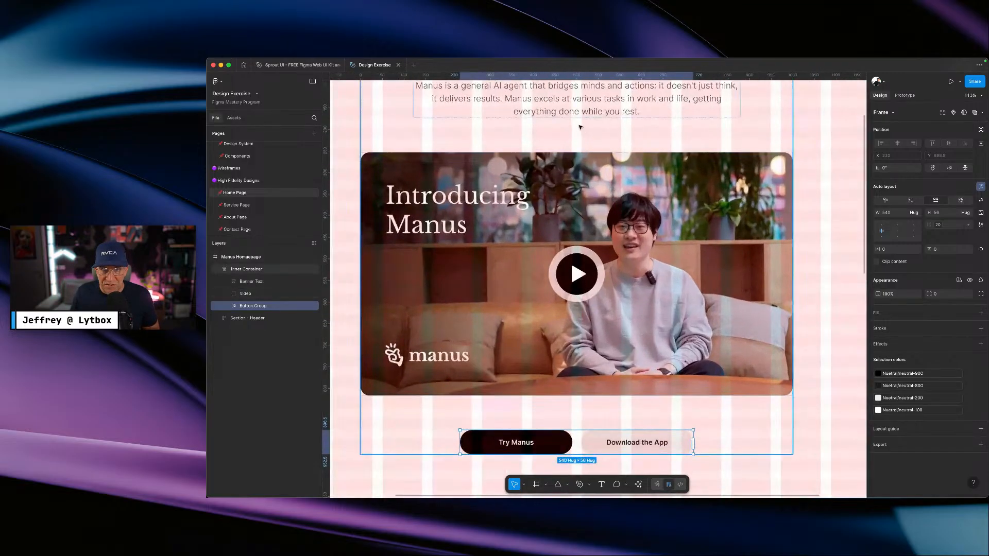
pyautogui.scroll(-2, 583, 140)
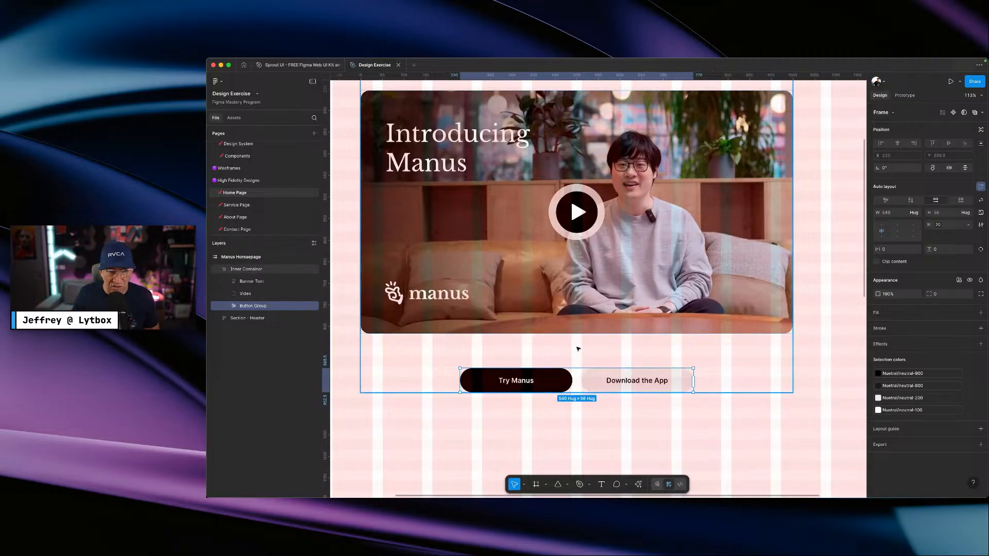
pyautogui.scroll(2, 625, 347)
pyautogui.scroll(3, 624, 343)
pyautogui.scroll(-8, 623, 344)
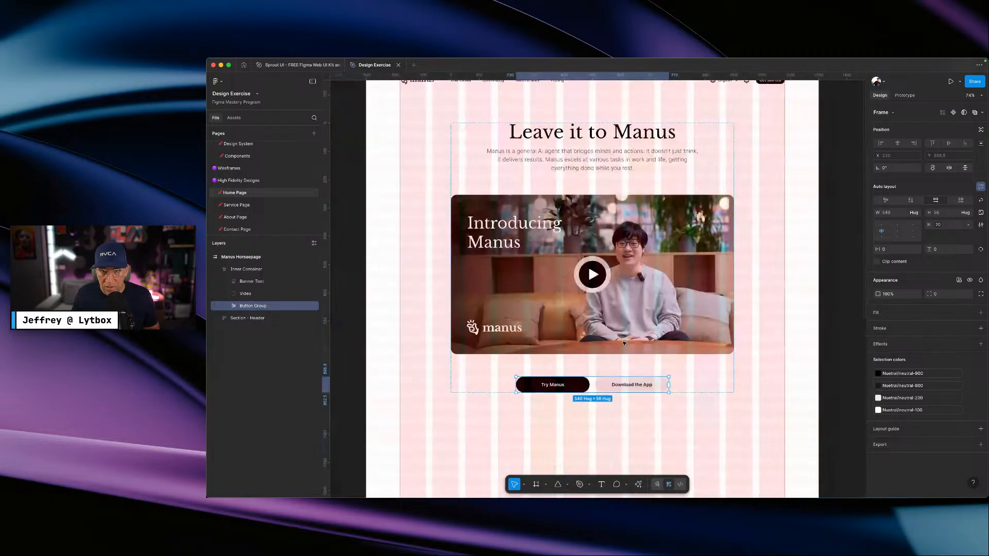
pyautogui.click(625, 342)
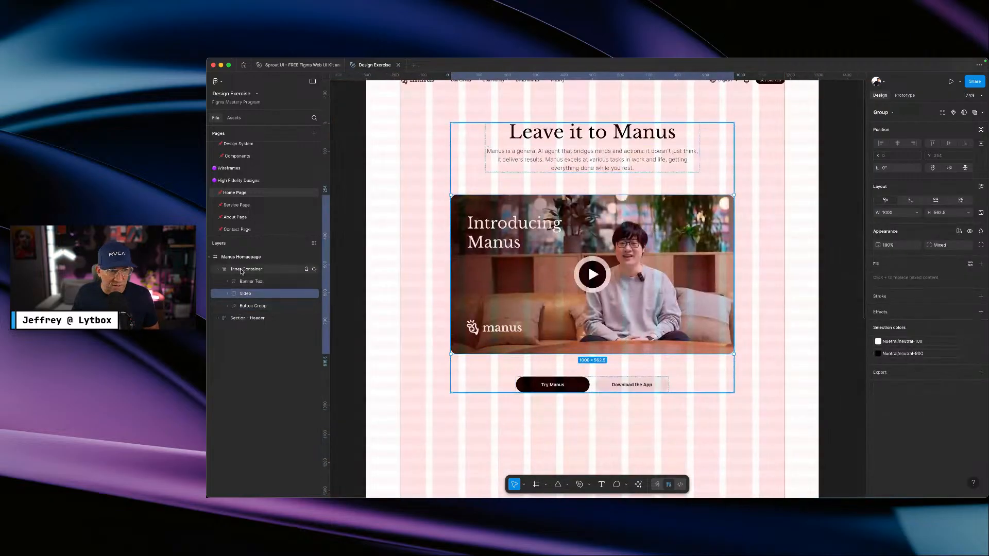
# - Assign the gap-xl variable to the Inner Container's vertical auto layout gap
pyautogui.press('Escape')
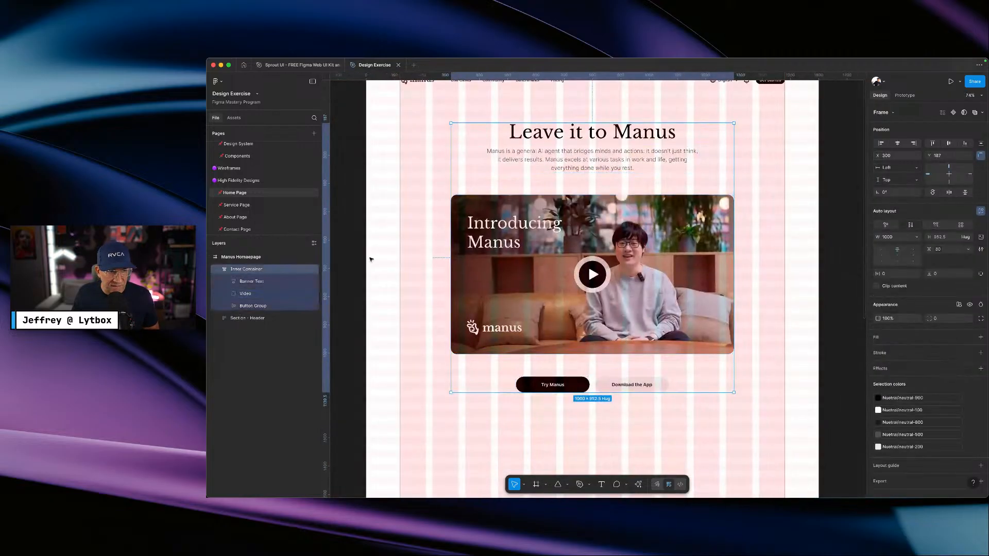
pyautogui.click(966, 250)
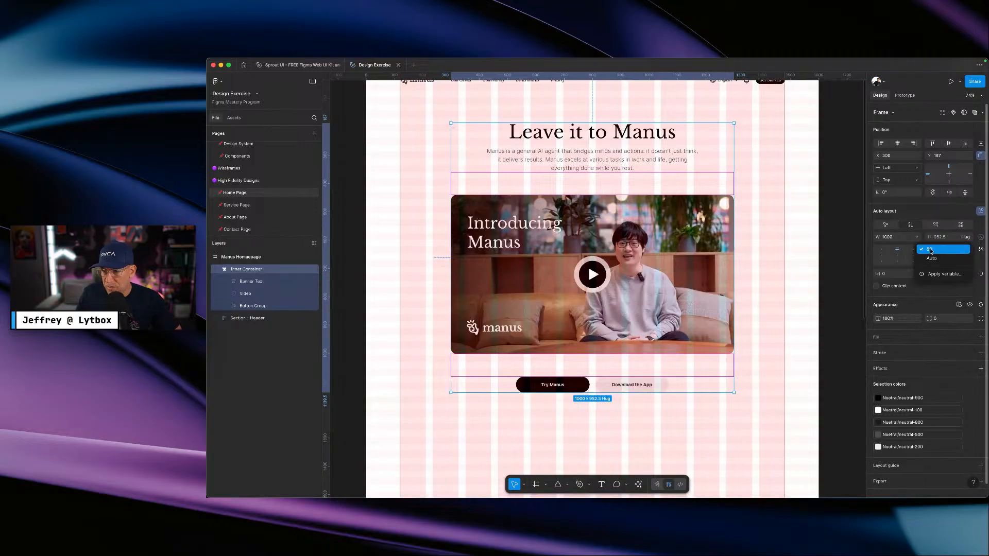
pyautogui.click(944, 274)
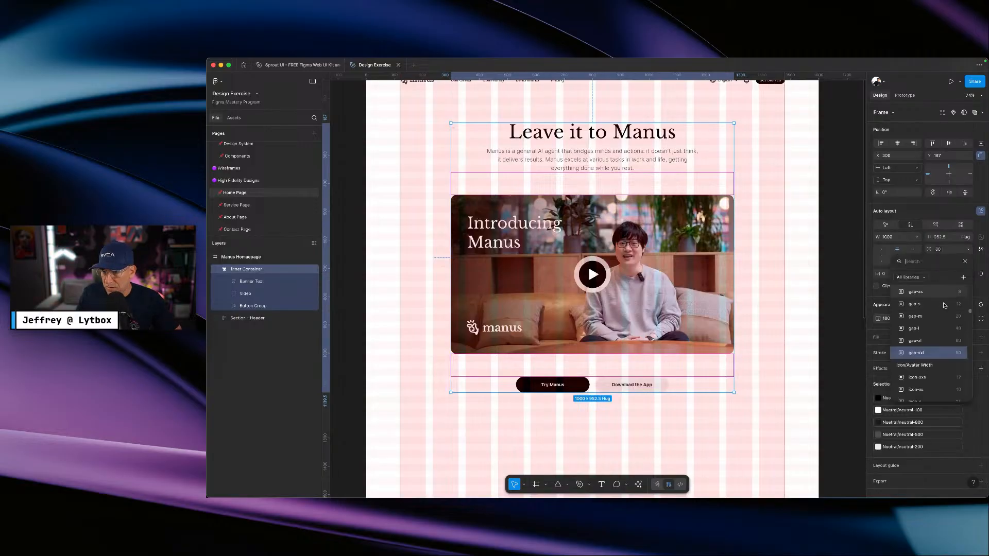
pyautogui.click(920, 343)
pyautogui.click(812, 355)
# - Switch the Banner Text frame to individual paddings and assign the padding-20 variable to its bottom padding
pyautogui.click(612, 167)
pyautogui.click(612, 167)
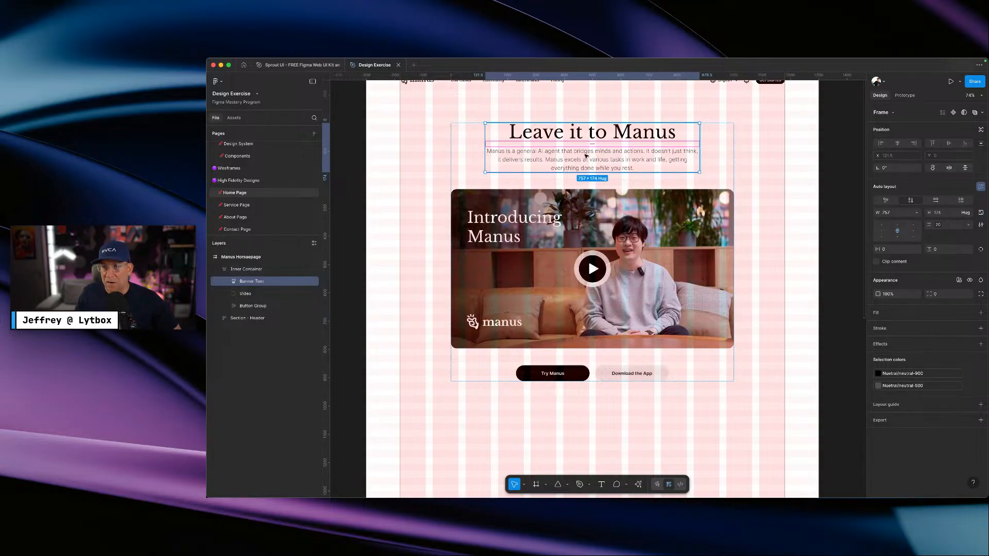
pyautogui.click(981, 249)
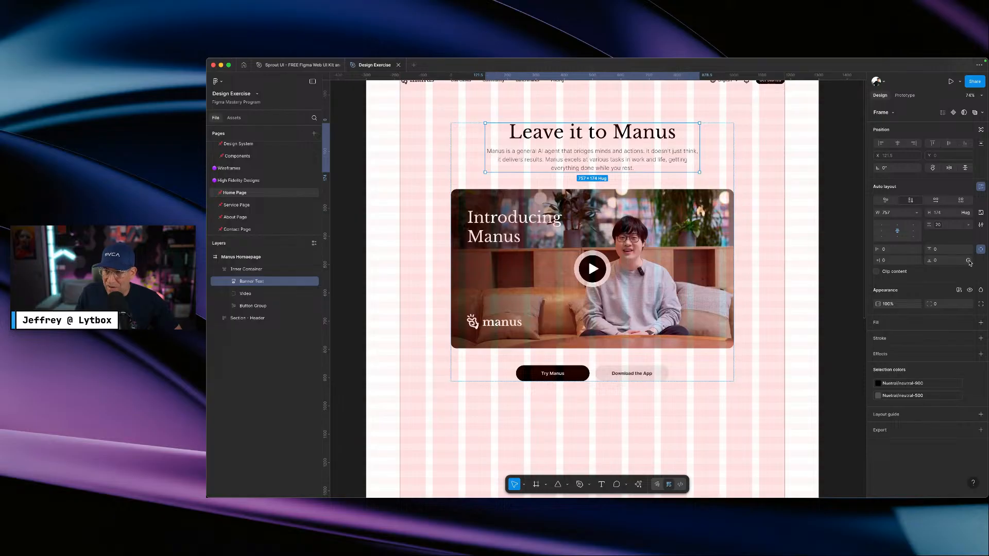
pyautogui.click(968, 262)
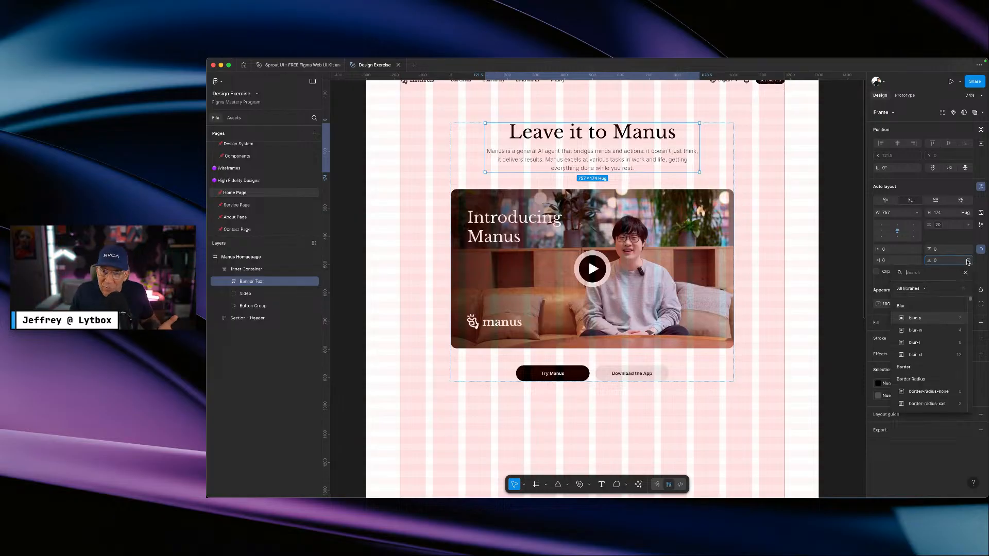
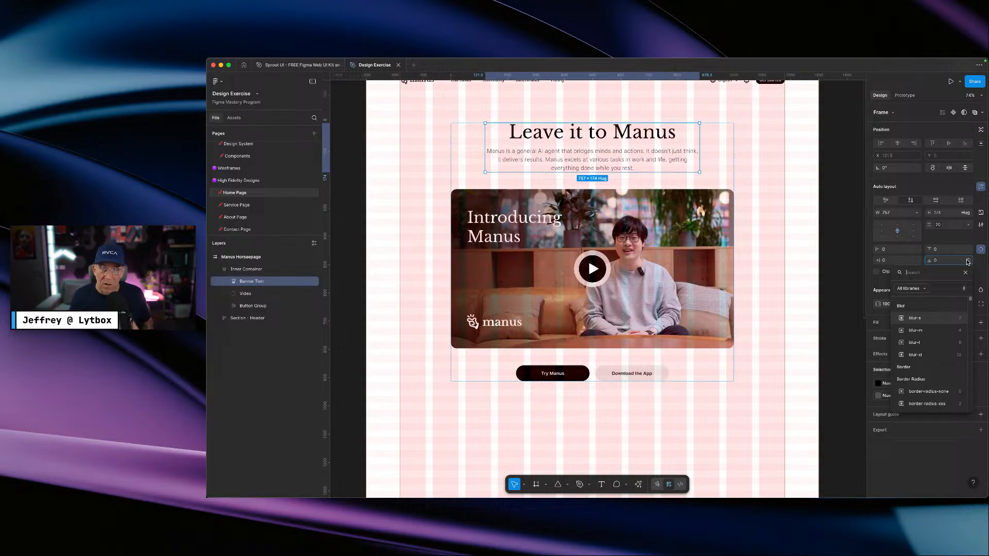
pyautogui.write('padd')
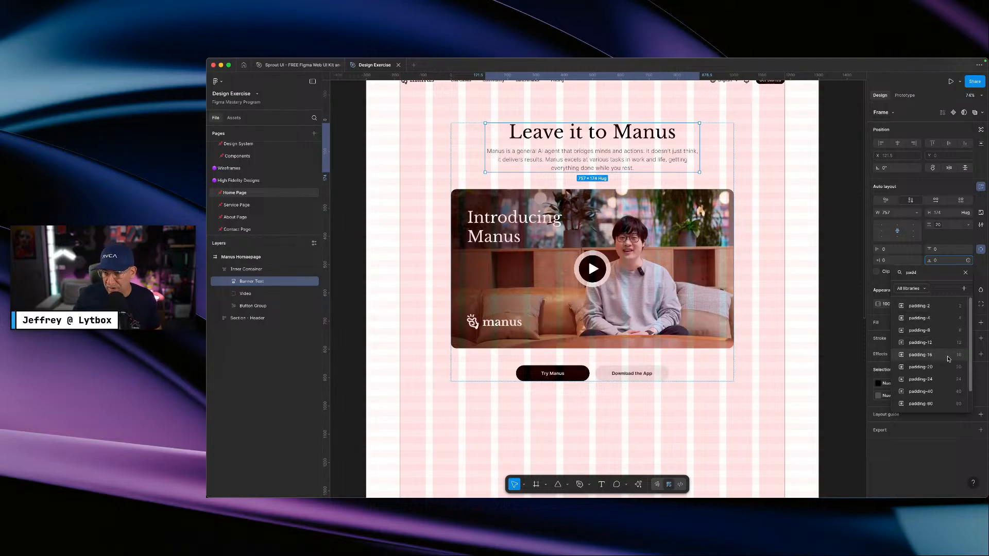
pyautogui.click(921, 366)
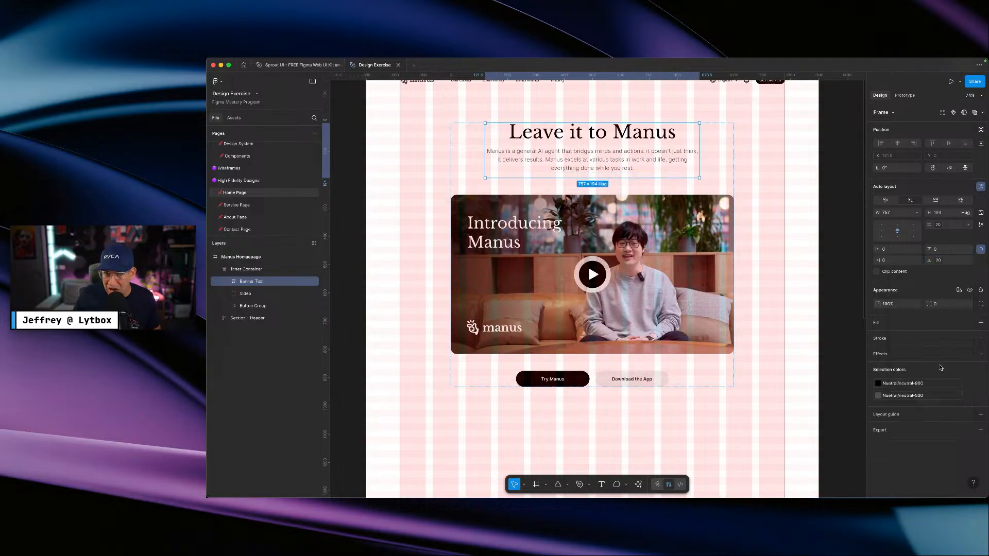
pyautogui.click(843, 305)
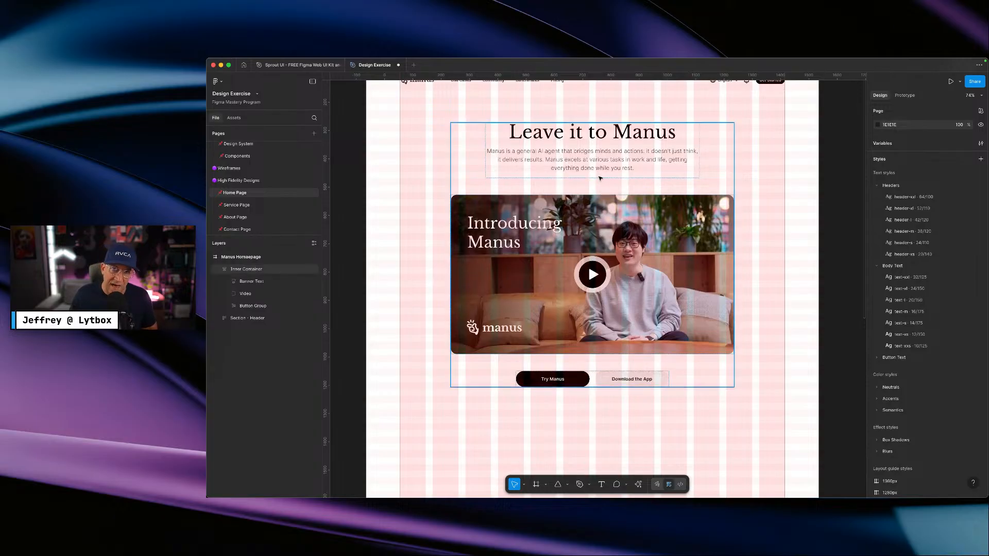
# - Wrap the Inner Container in a new auto layout frame
pyautogui.scroll(-5, 692, 256)
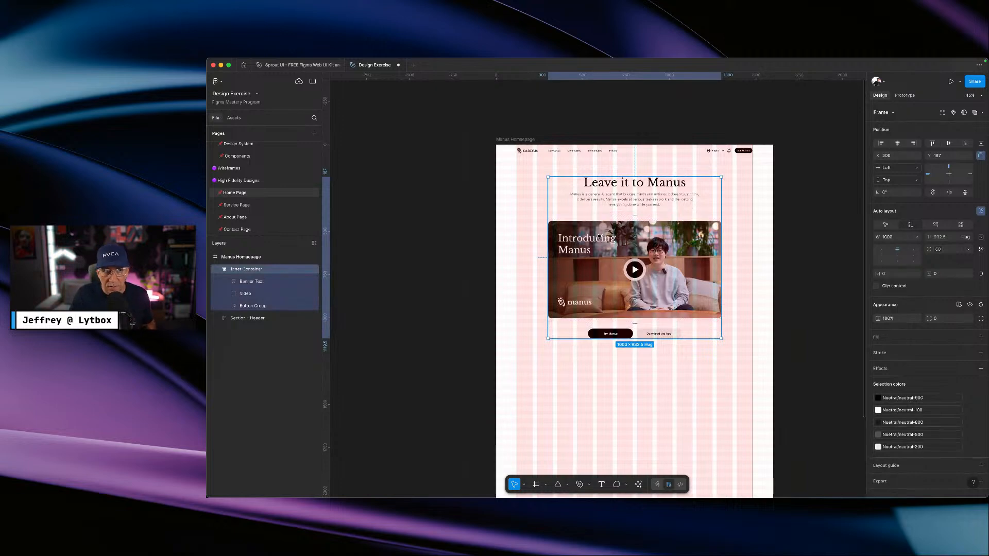
pyautogui.click(219, 269)
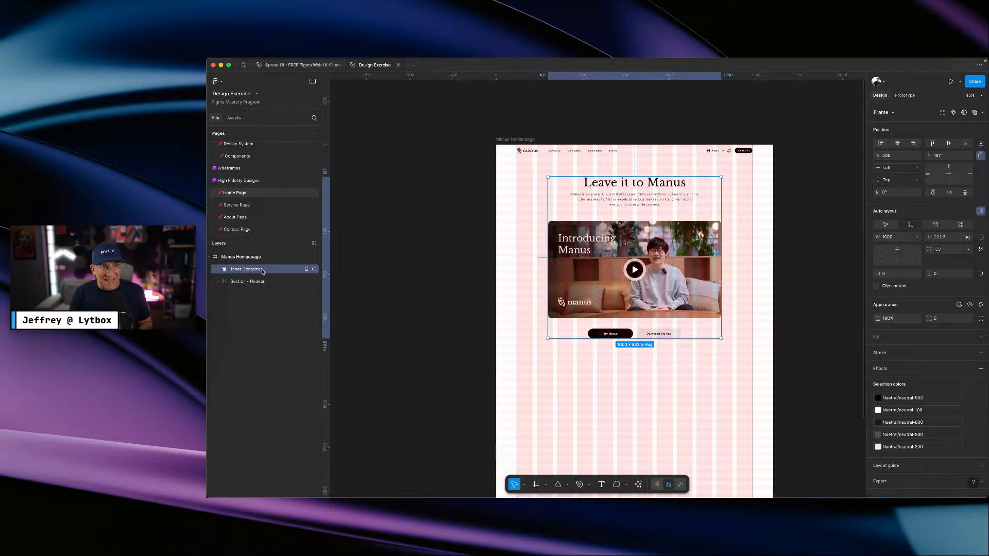
pyautogui.hotkey('shift', 'a')
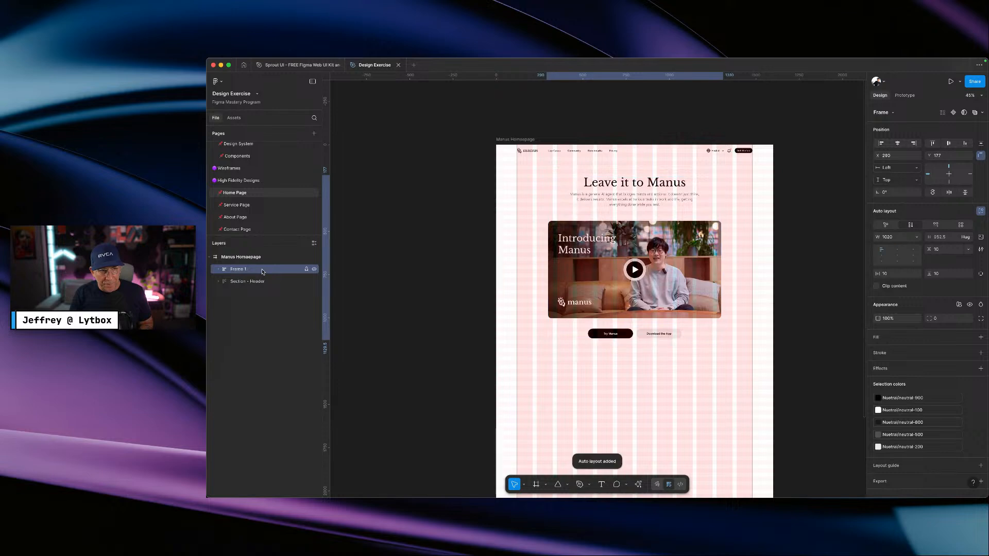
pyautogui.click(218, 269)
pyautogui.click(245, 282)
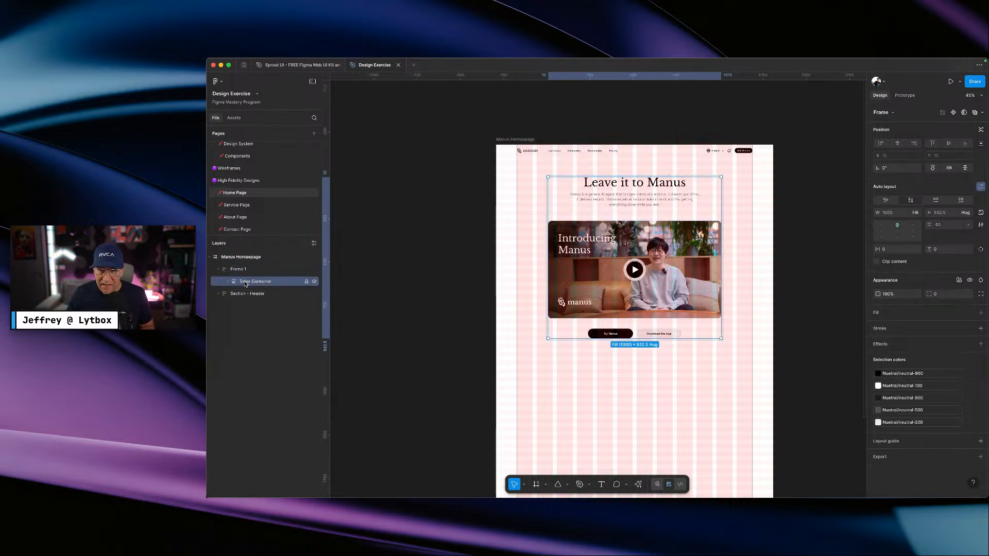
# - Rename the new frame around the Inner Container as Section - Banner
pyautogui.doubleClick(240, 269)
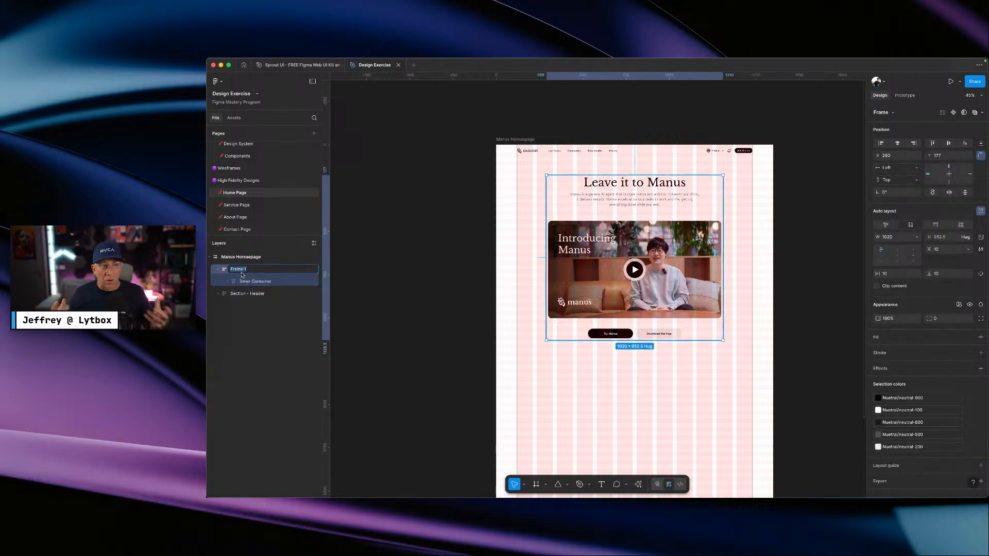
pyautogui.write('Section - Banner')
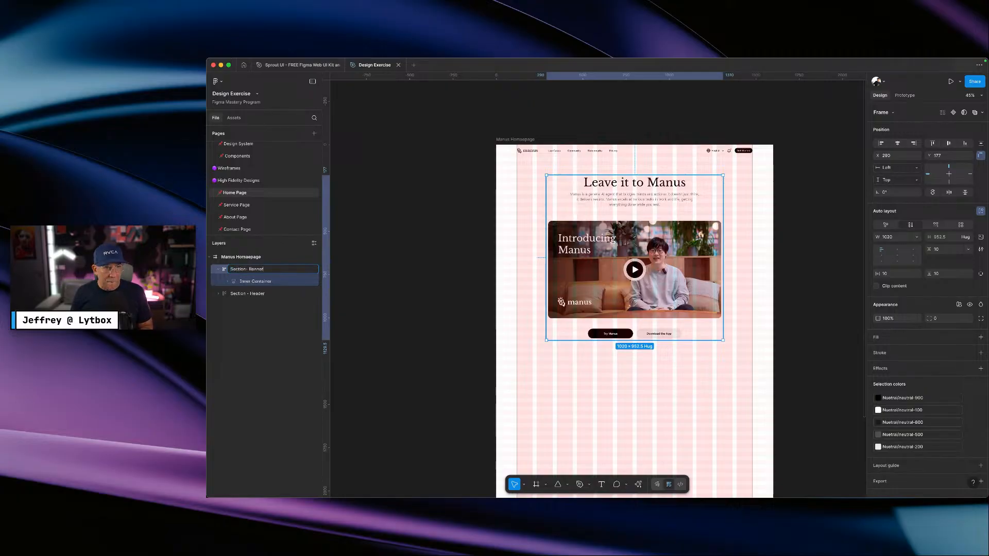
pyautogui.press('Return')
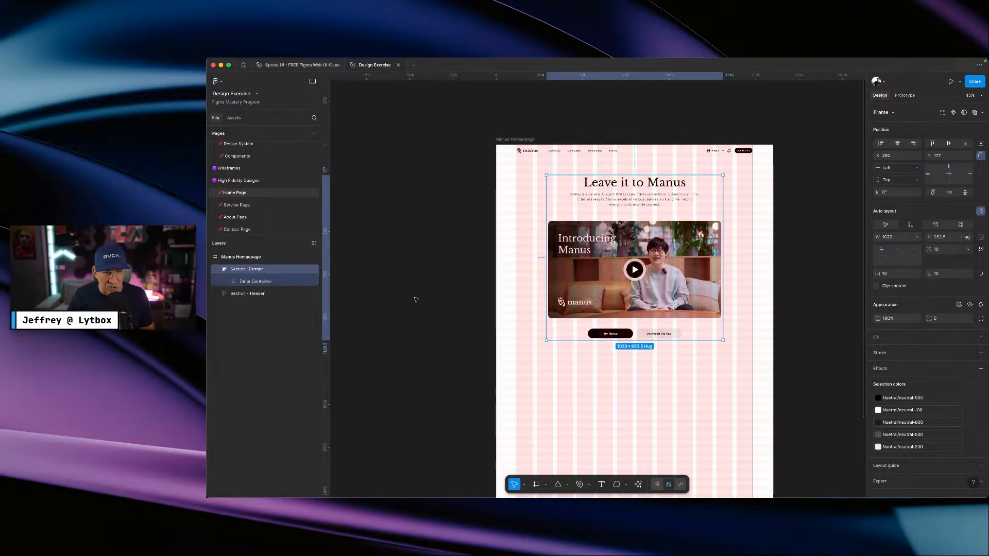
pyautogui.press('Escape')
pyautogui.click(571, 334)
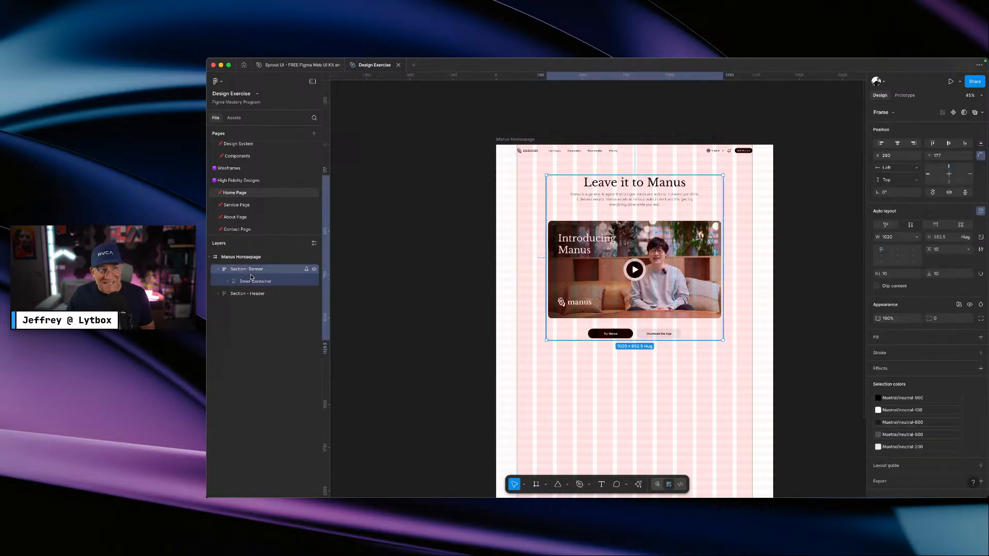
# - Widen the Section - Banner frame on both sides to span the full 1600 px page width
pyautogui.click(218, 272)
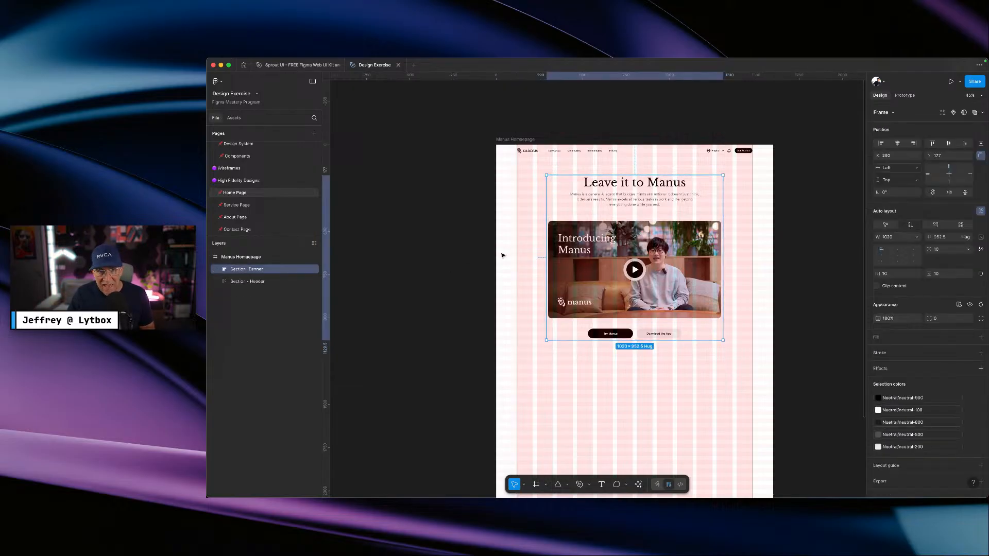
pyautogui.moveTo(546, 252); pyautogui.dragTo(494, 250)
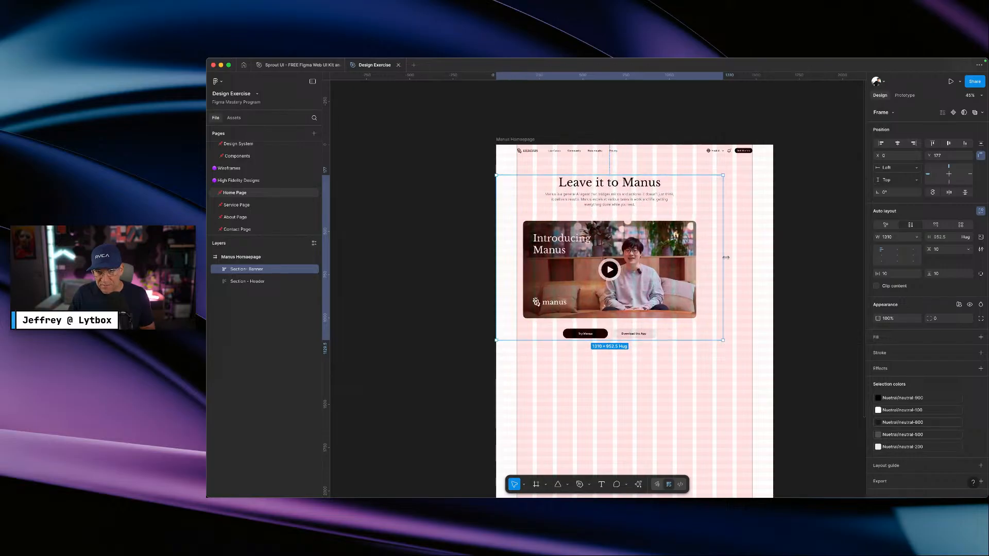
pyautogui.moveTo(735, 258); pyautogui.dragTo(773, 256)
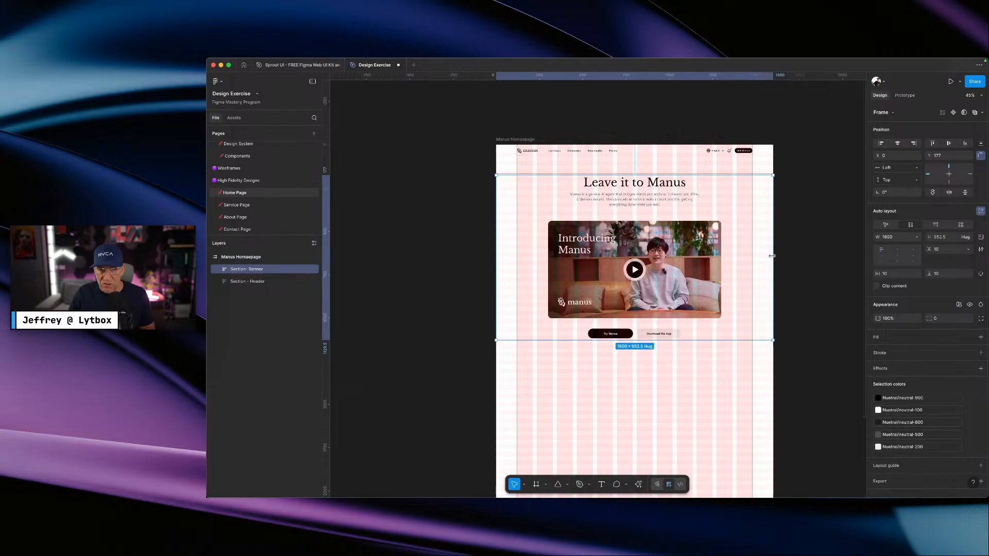
# - Set the Inner Container's width to hug its contents
pyautogui.click(219, 270)
pyautogui.click(259, 282)
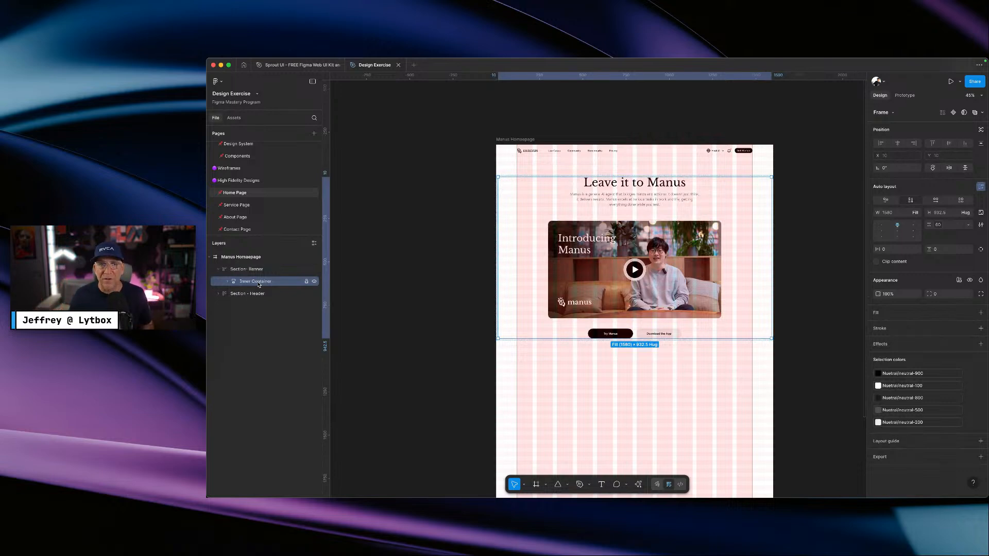
pyautogui.hotkey('shift', 'Return')
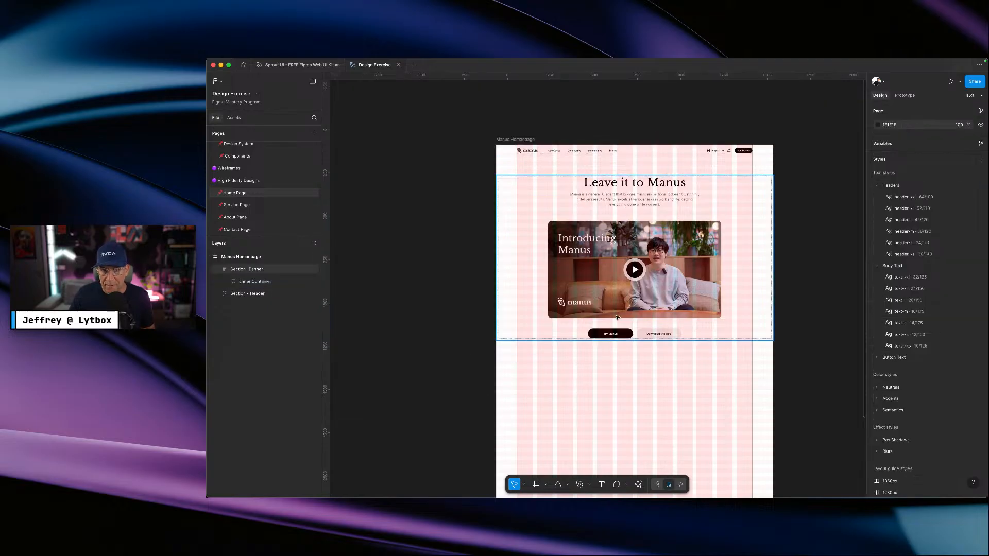
pyautogui.scroll(5, 649, 276)
pyautogui.scroll(-3, 648, 276)
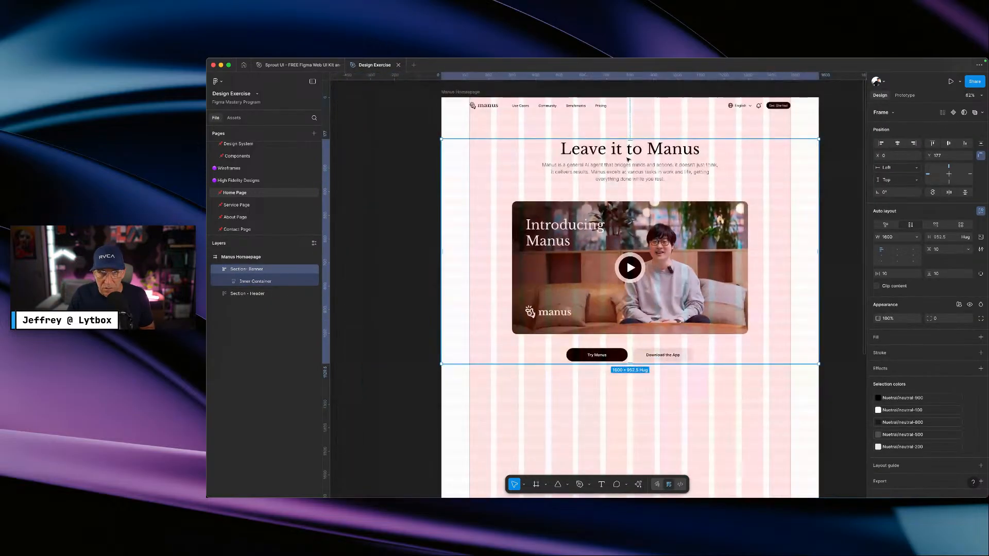
pyautogui.click(282, 286)
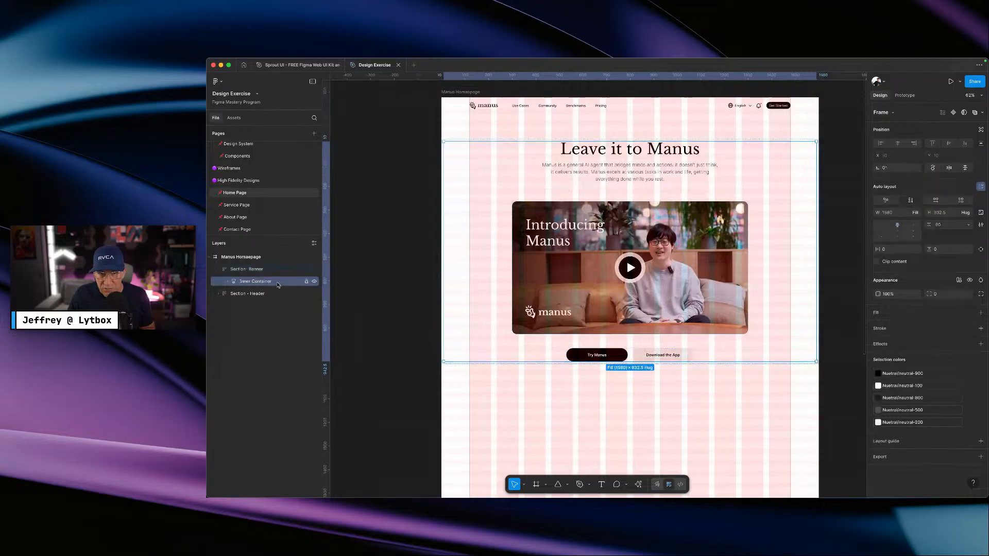
pyautogui.scroll(5, 489, 193)
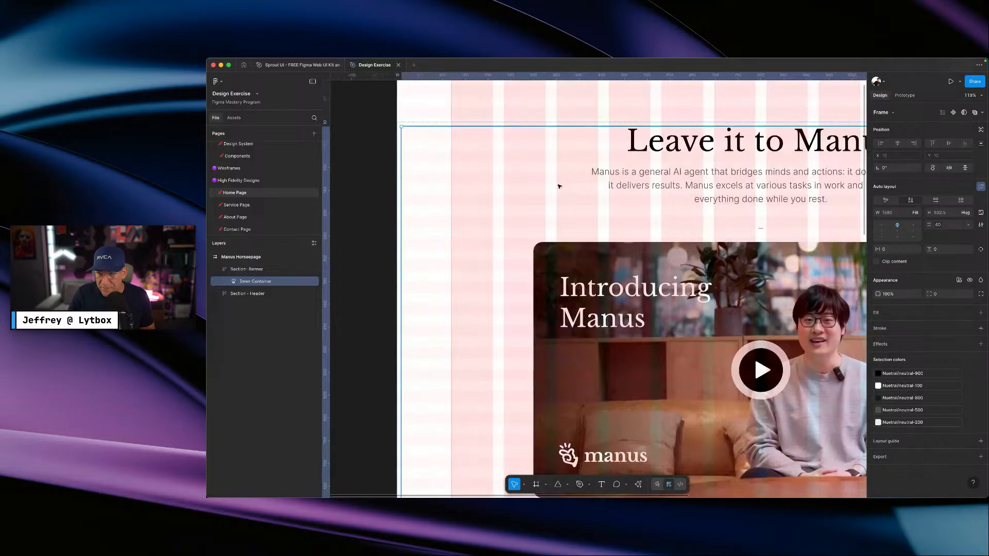
pyautogui.click(916, 212)
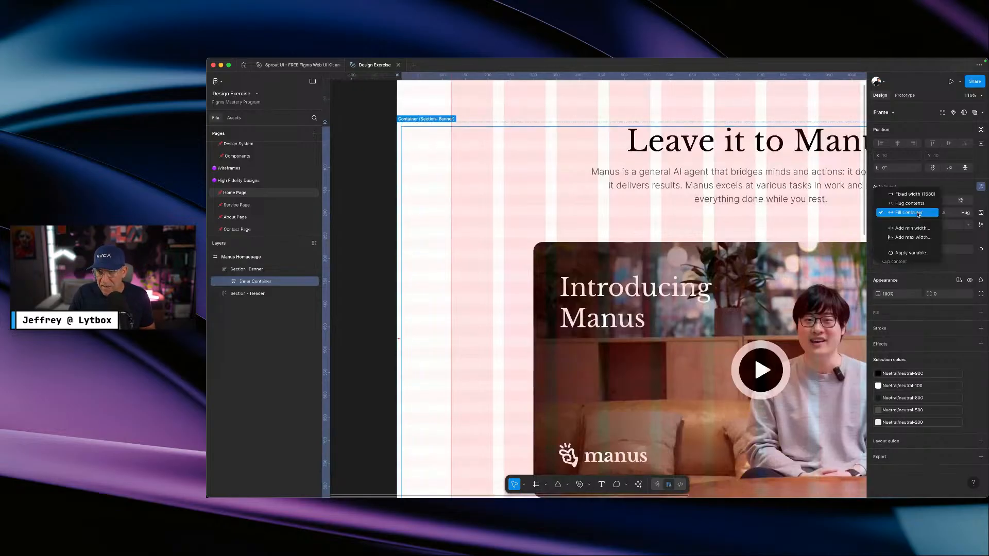
pyautogui.click(910, 203)
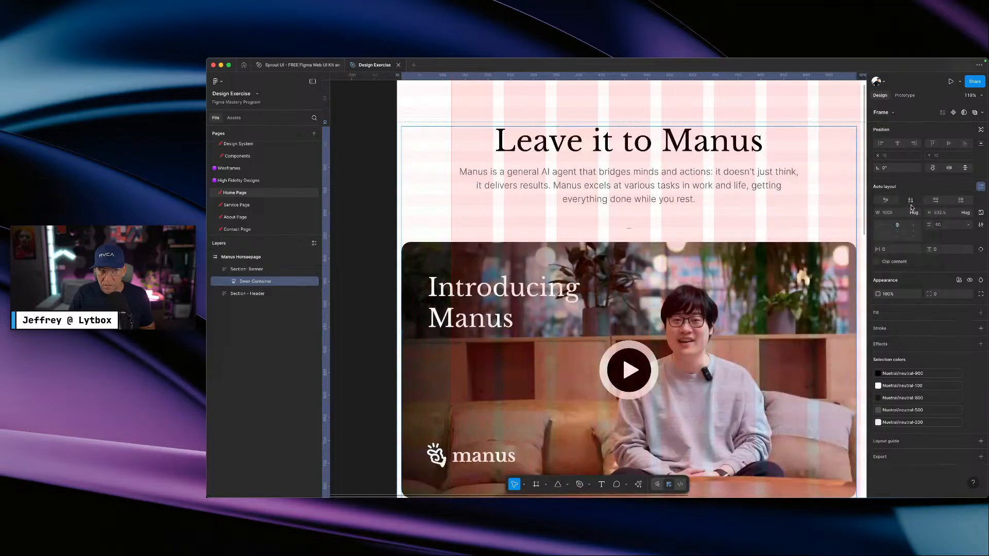
pyautogui.scroll(-6, 828, 286)
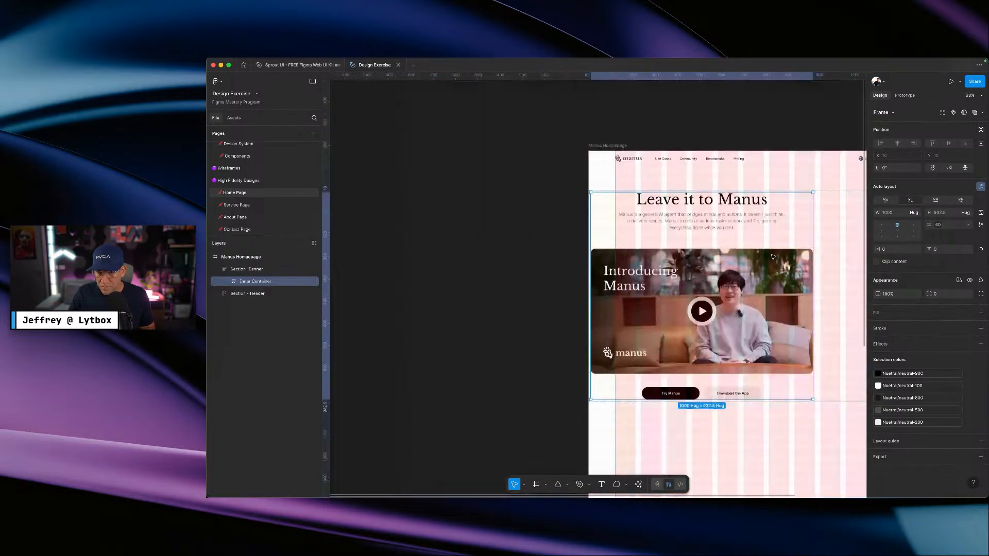
pyautogui.hscroll(5, 828, 286)
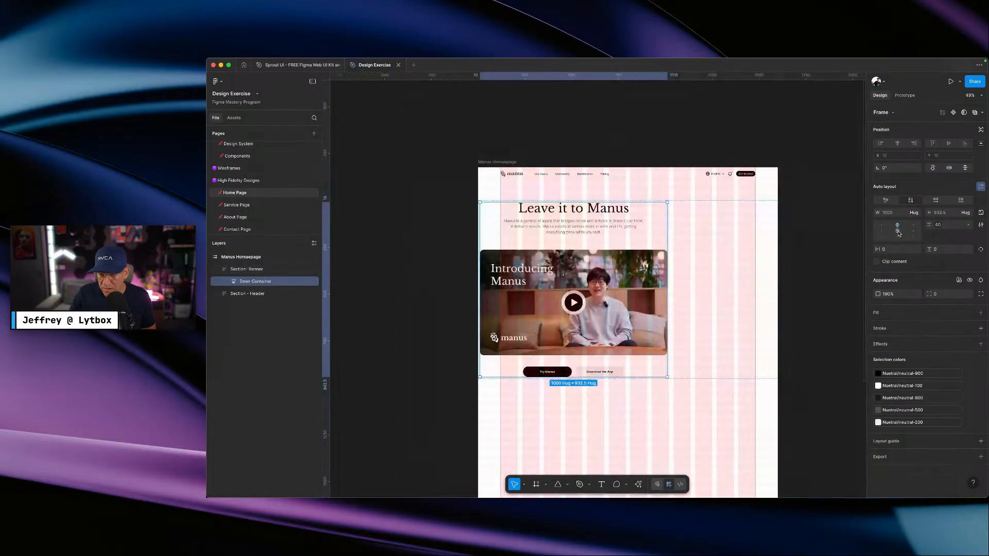
pyautogui.click(968, 214)
pyautogui.click(963, 214)
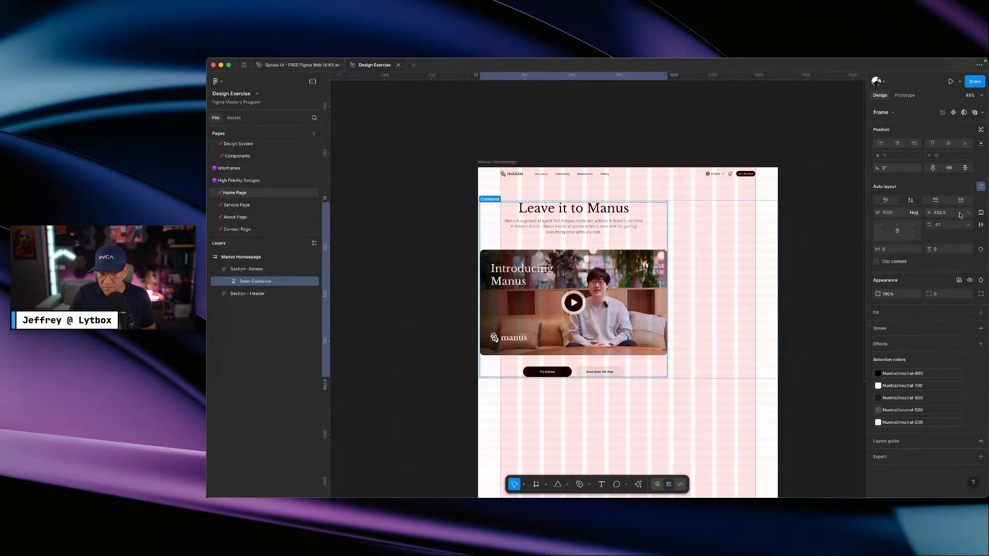
pyautogui.click(721, 232)
pyautogui.click(252, 281)
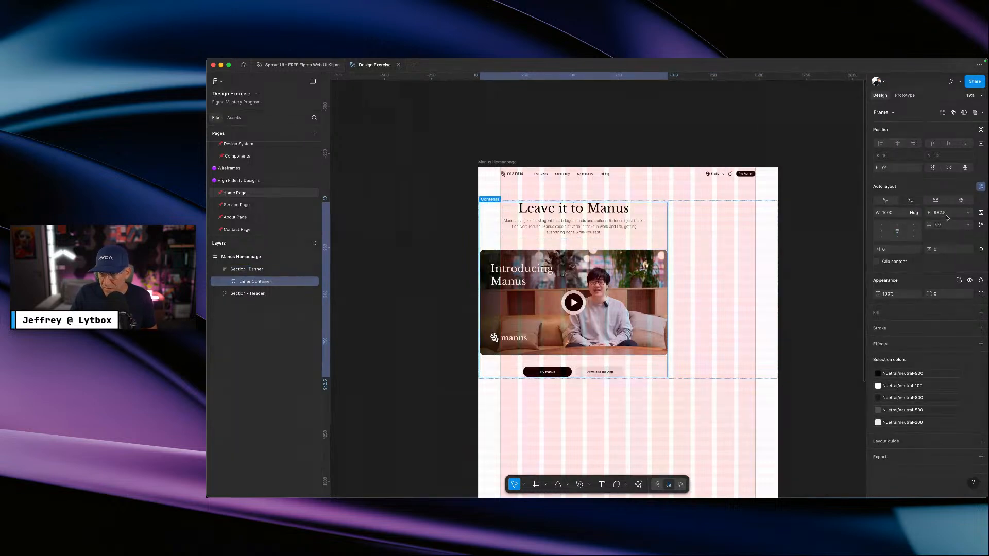
# - Set the Section - Banner frame's auto layout gap to Auto
pyautogui.click(248, 269)
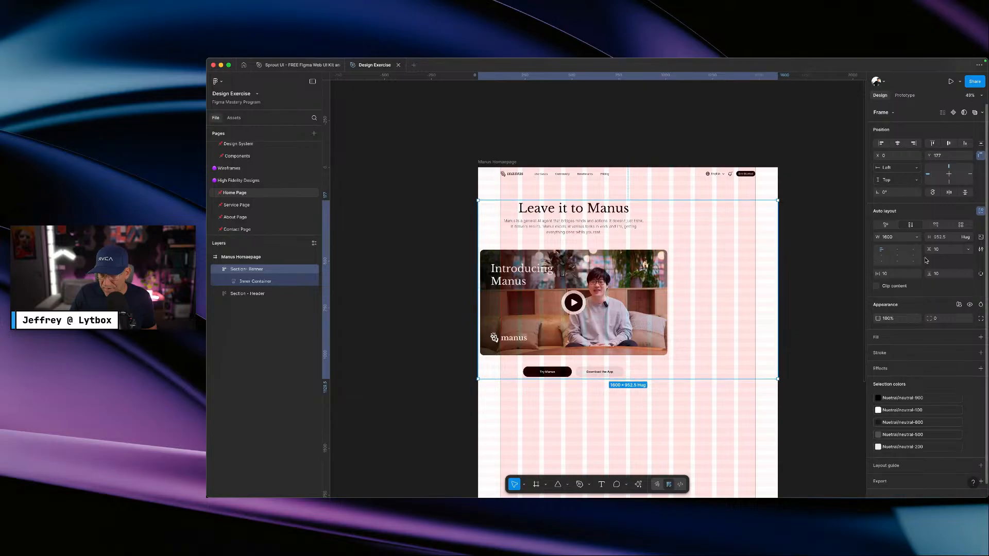
pyautogui.click(968, 250)
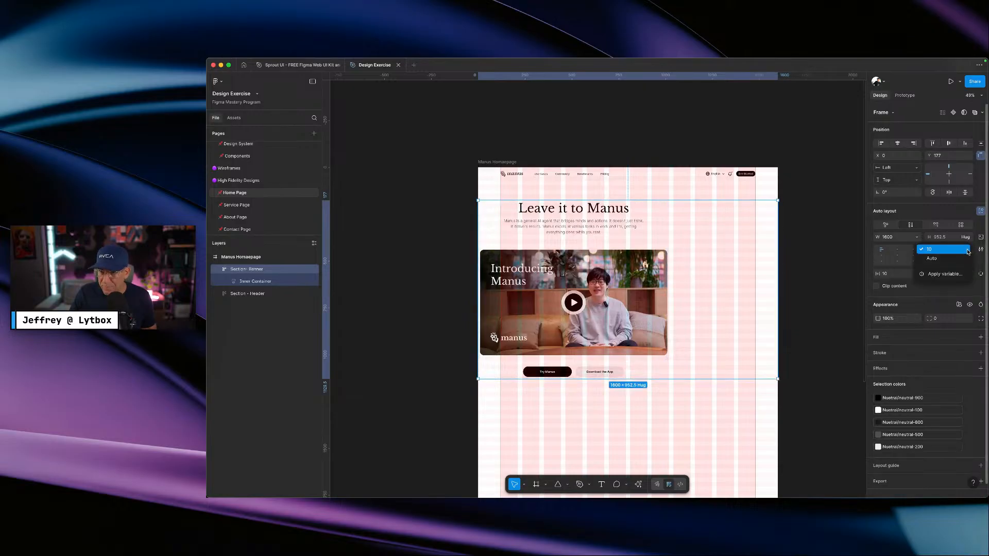
pyautogui.click(938, 259)
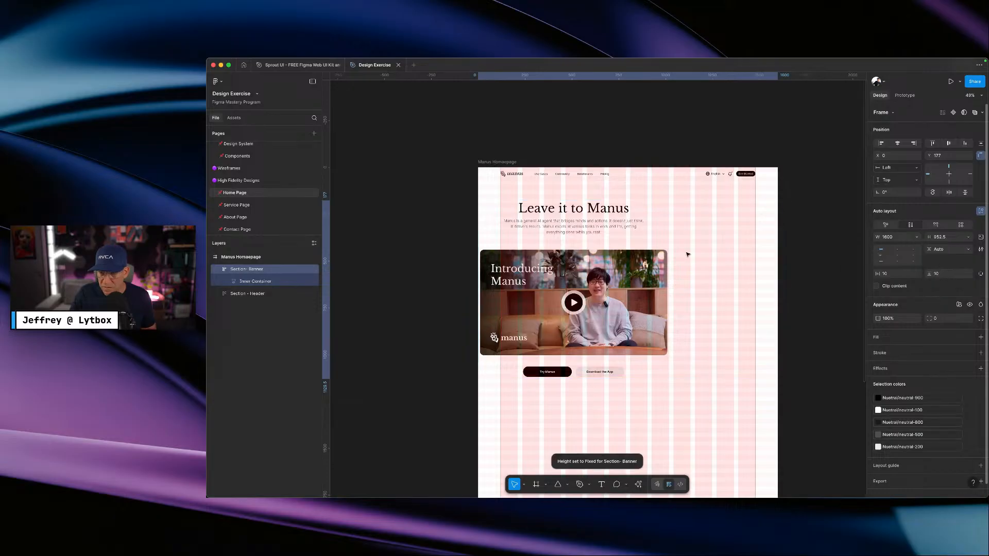
pyautogui.scroll(1, 562, 249)
pyautogui.scroll(5, 562, 248)
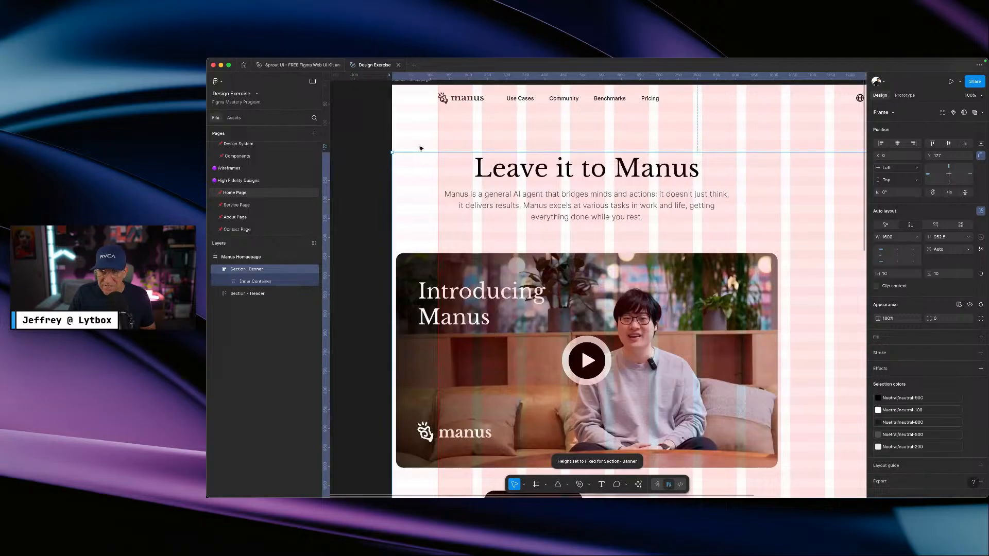
pyautogui.scroll(-5, 483, 178)
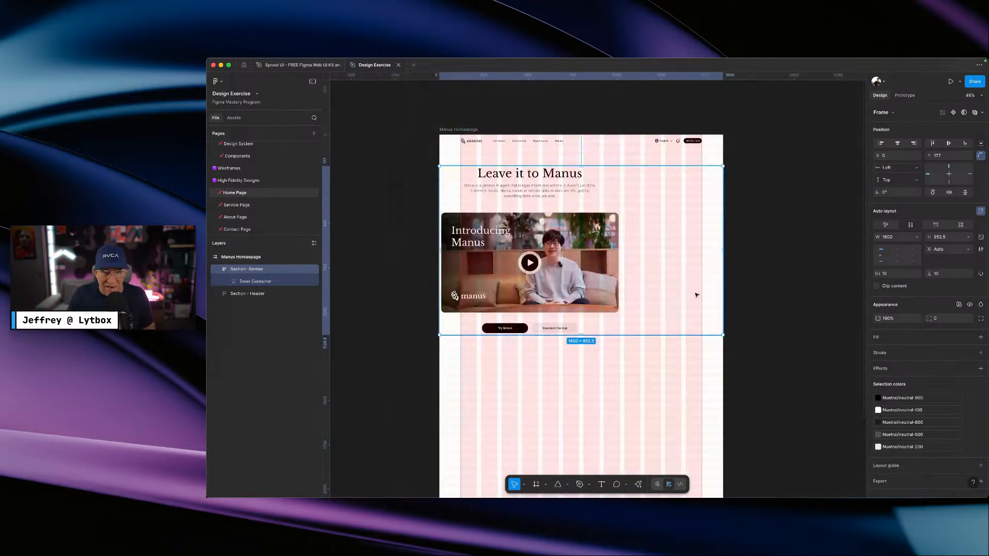
pyautogui.scroll(1, 524, 352)
pyautogui.scroll(10, 524, 354)
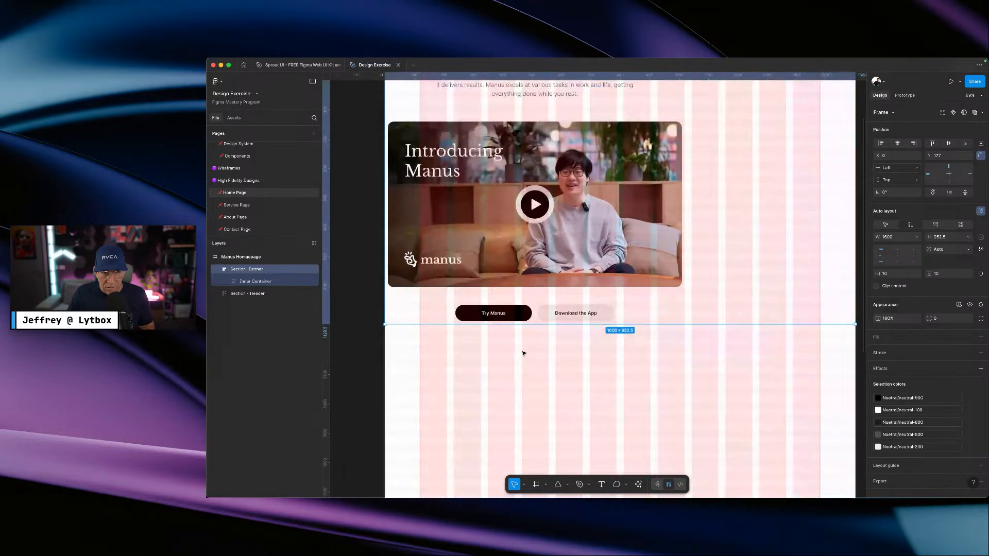
pyautogui.click(559, 265)
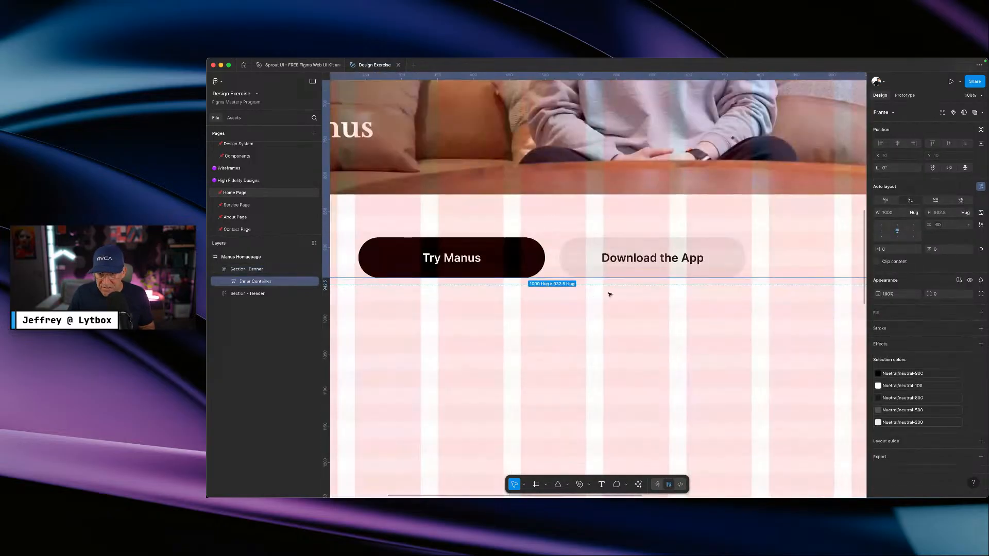
pyautogui.click(757, 281)
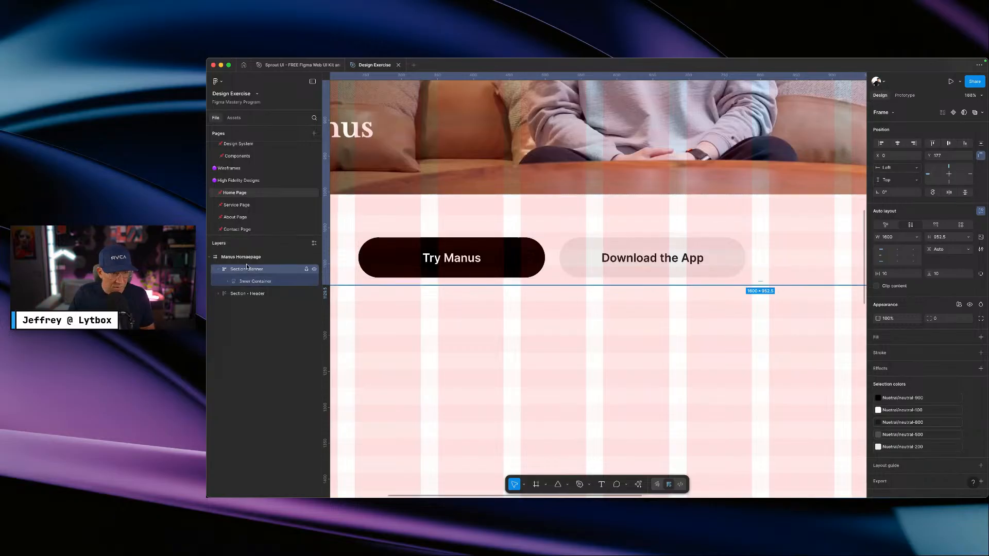
pyautogui.click(886, 276)
pyautogui.write('10')
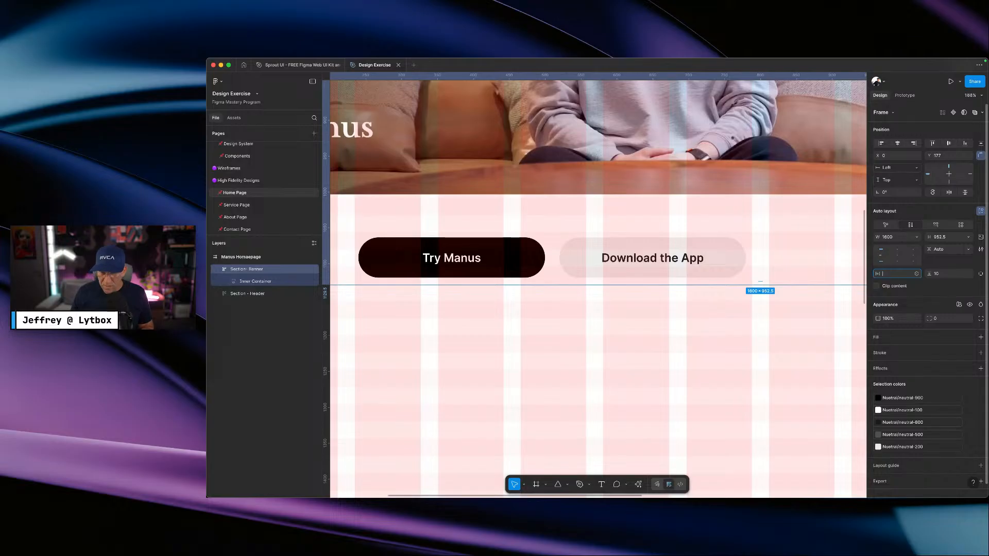
pyautogui.click(944, 278)
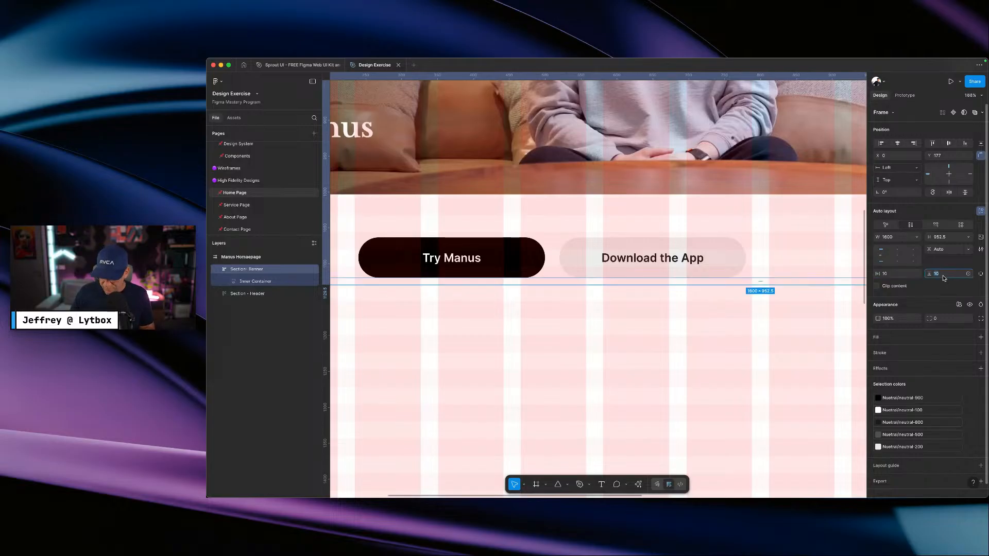
pyautogui.write('10')
pyautogui.press('Return')
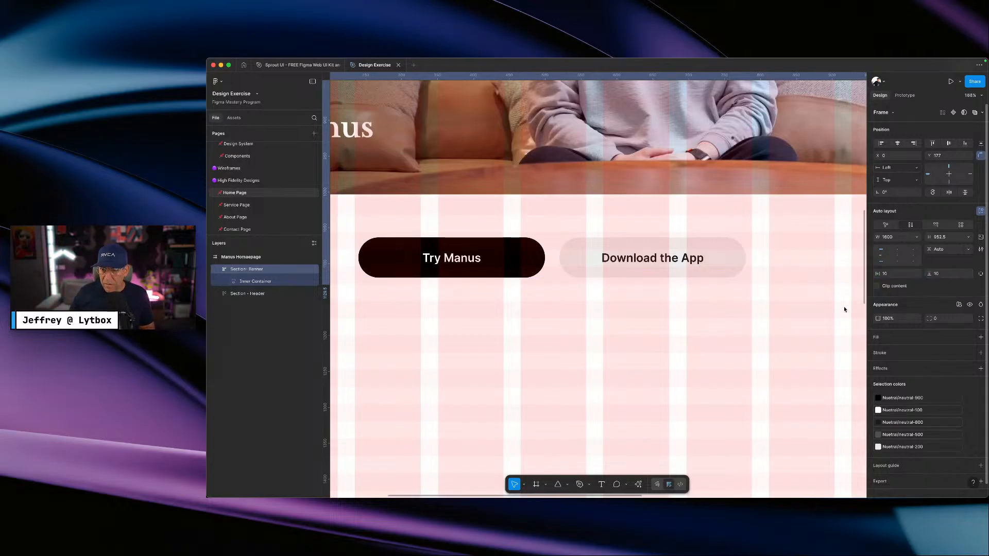
pyautogui.click(711, 318)
pyautogui.click(784, 267)
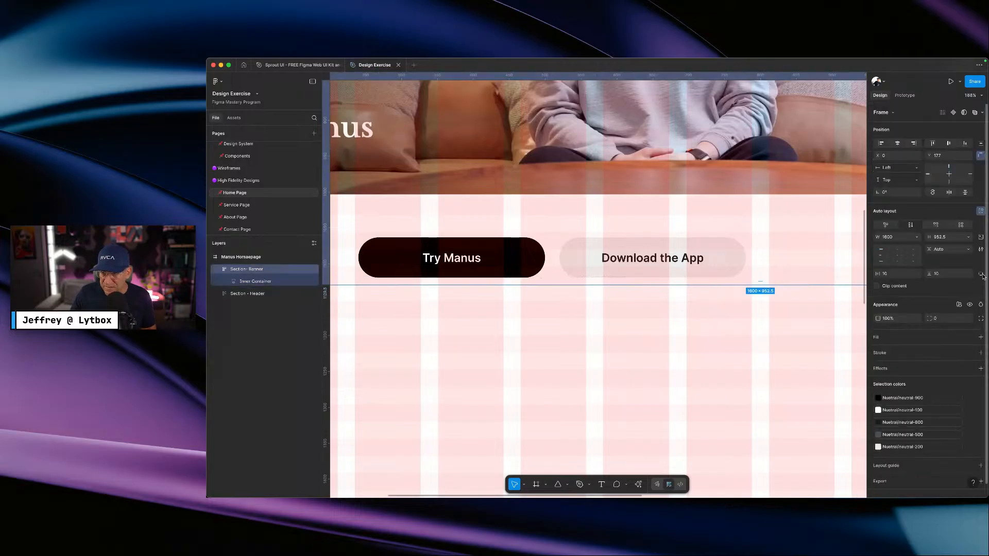
pyautogui.click(951, 275)
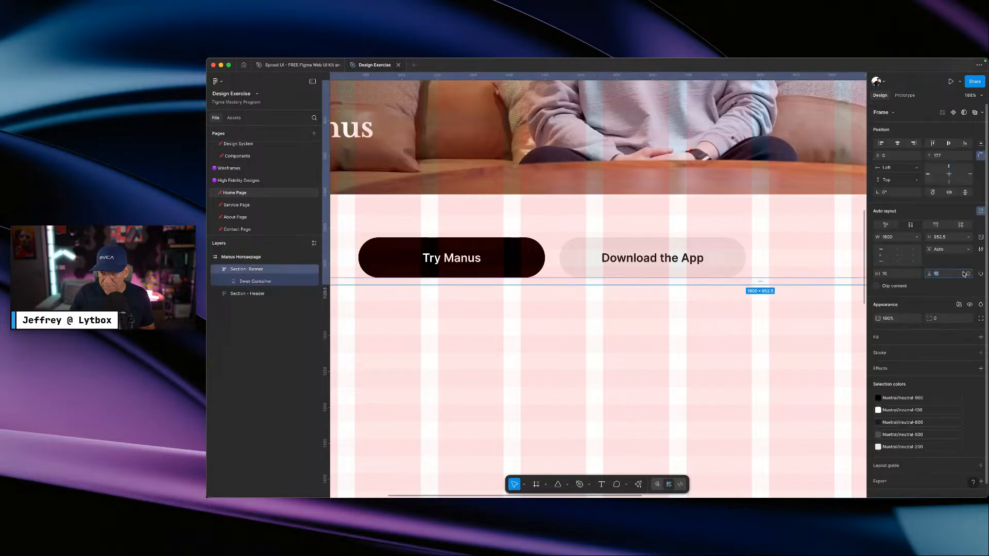
pyautogui.write('10')
pyautogui.press('Return')
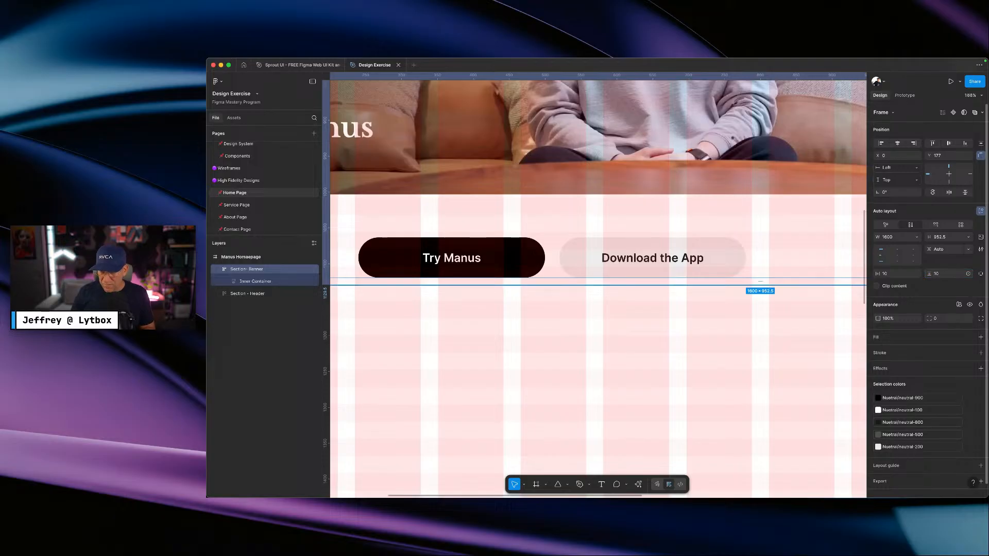
# - Set the Section - Banner frame's vertical and horizontal padding to 0
pyautogui.click(968, 275)
pyautogui.write('0')
pyautogui.press('Return')
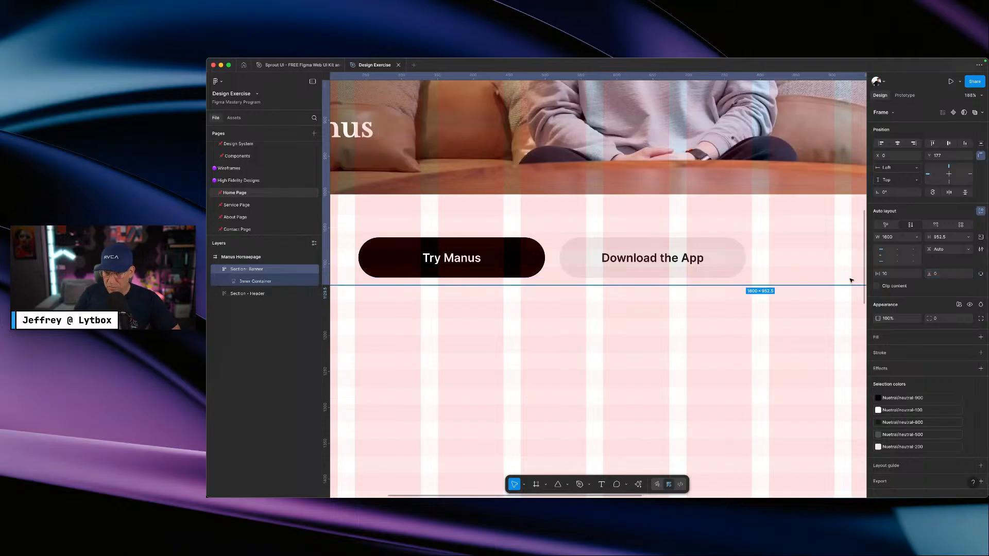
pyautogui.click(889, 275)
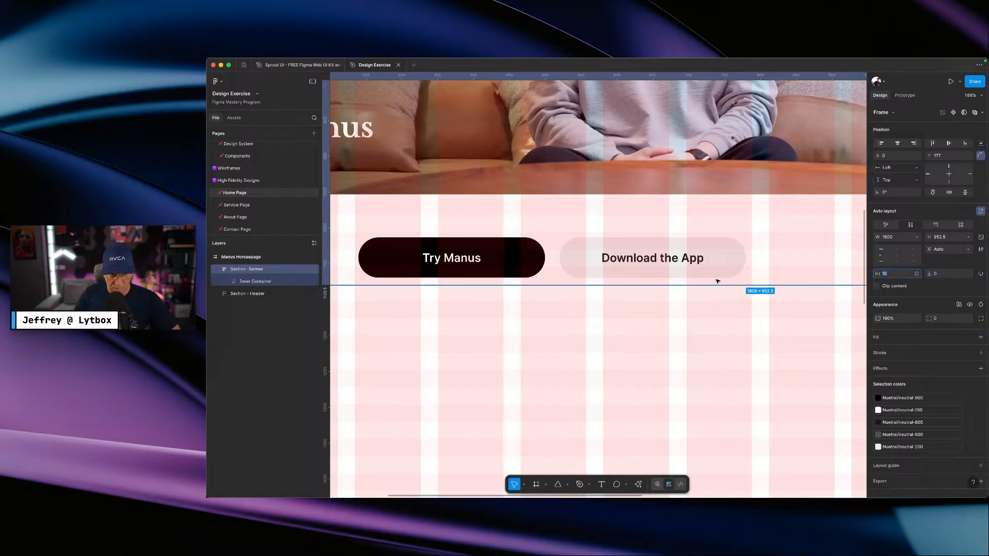
pyautogui.write('0')
pyautogui.press('Return')
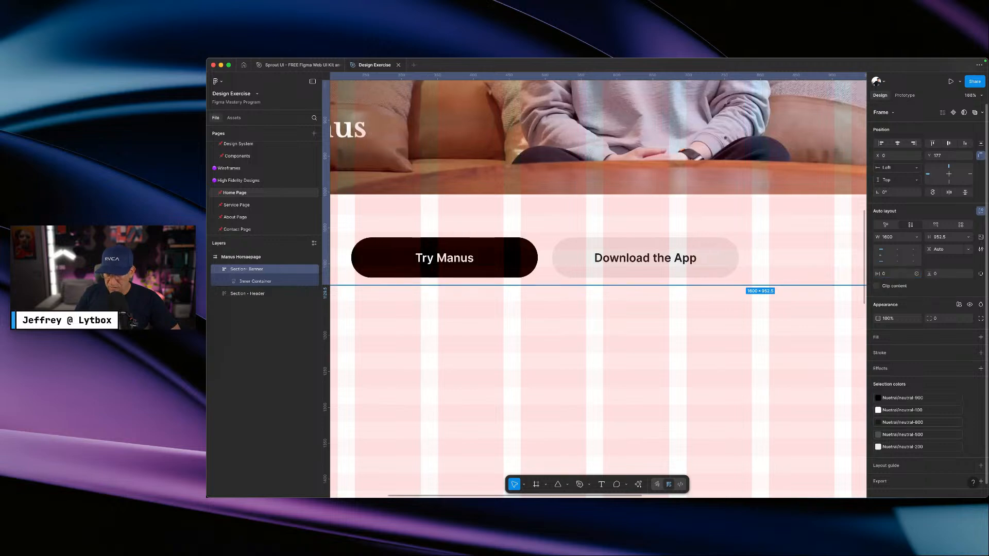
pyautogui.click(783, 299)
pyautogui.click(687, 267)
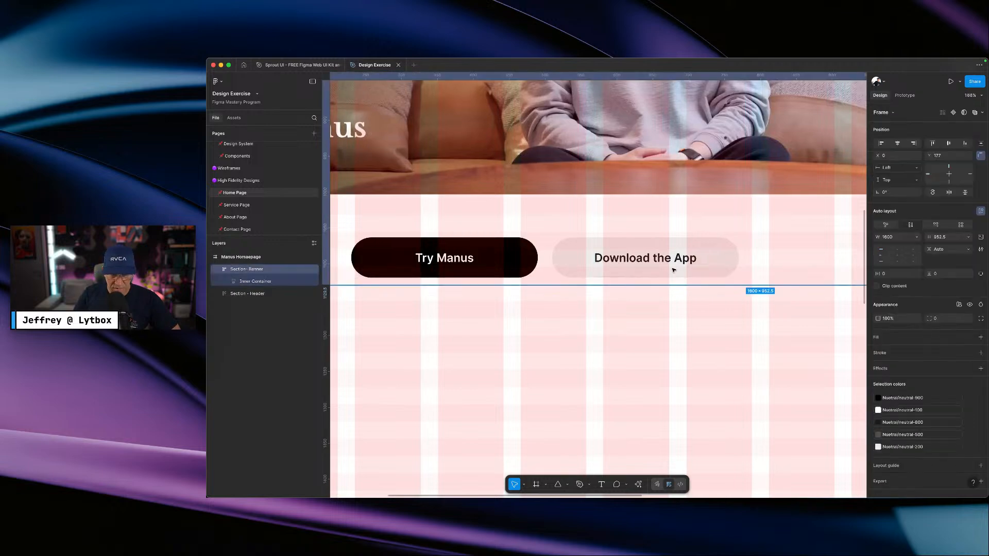
# - Set the Section - Banner frame's height to hug its contents
pyautogui.click(267, 282)
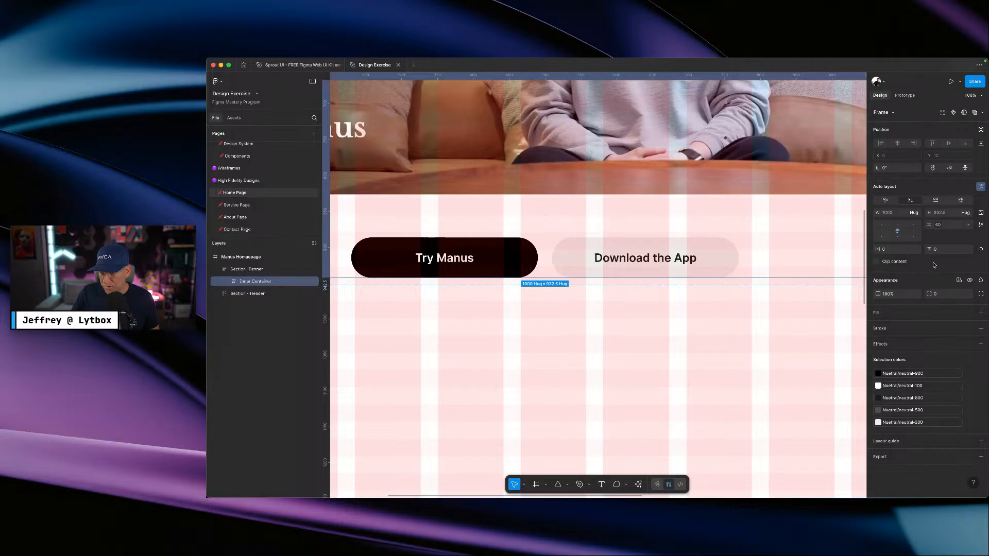
pyautogui.scroll(-10, 783, 283)
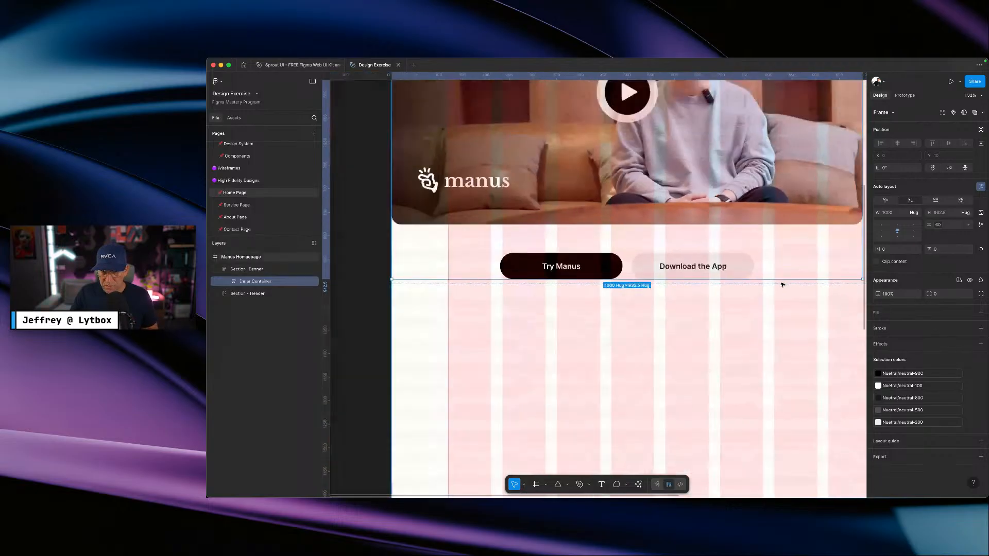
pyautogui.hscroll(1, 741, 284)
pyautogui.click(693, 218)
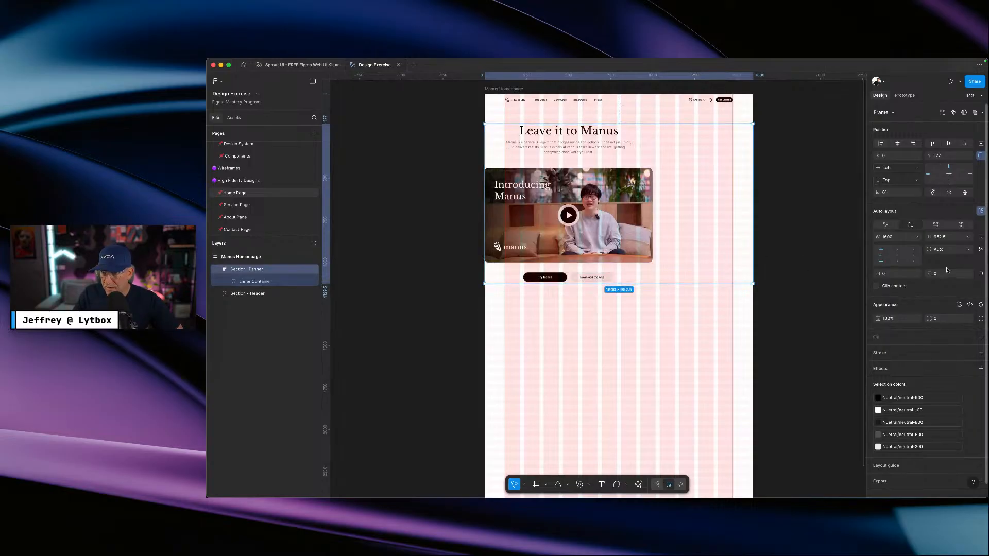
pyautogui.click(969, 237)
pyautogui.click(946, 246)
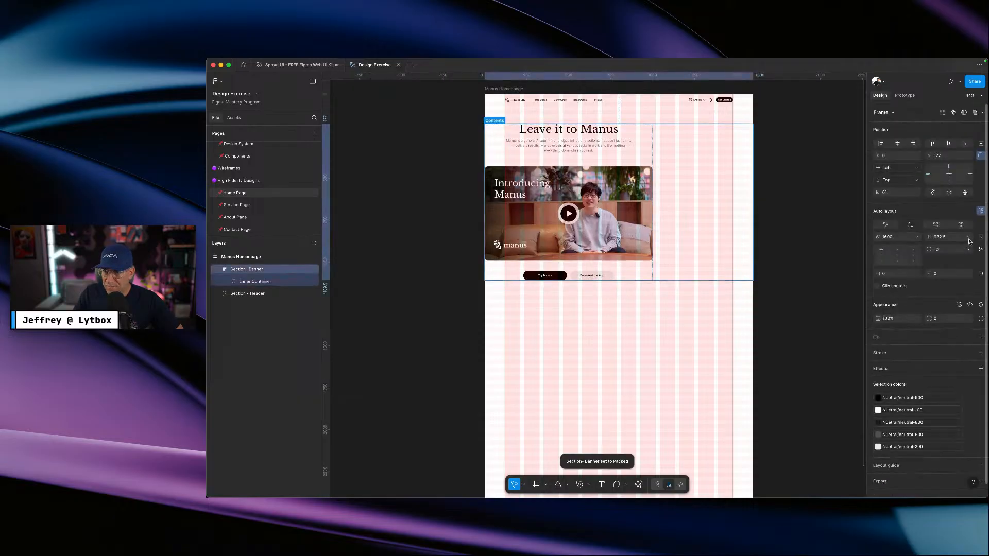
# - Centre the Inner Container within the Section - Banner frame using auto layout alignment
pyautogui.click(564, 331)
pyautogui.click(645, 278)
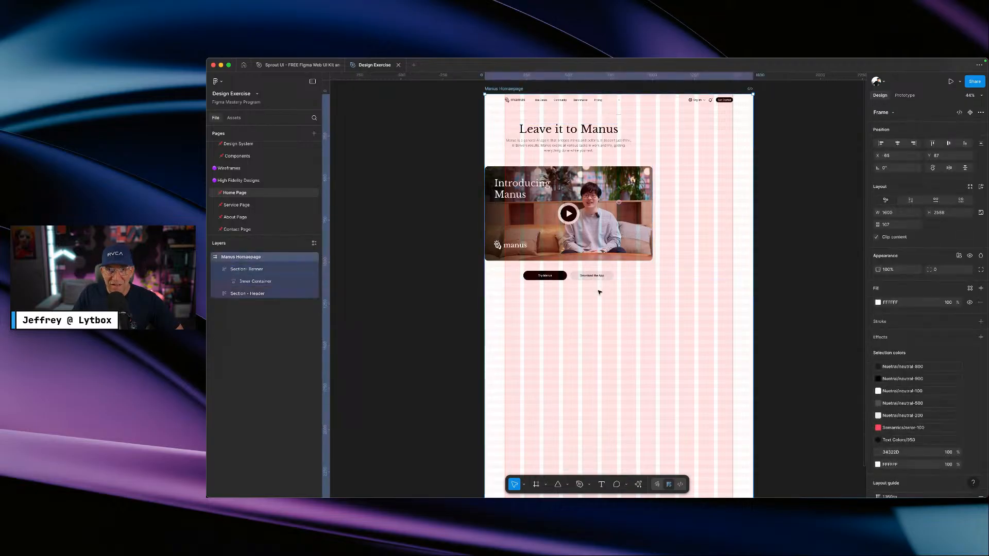
pyautogui.scroll(10, 645, 279)
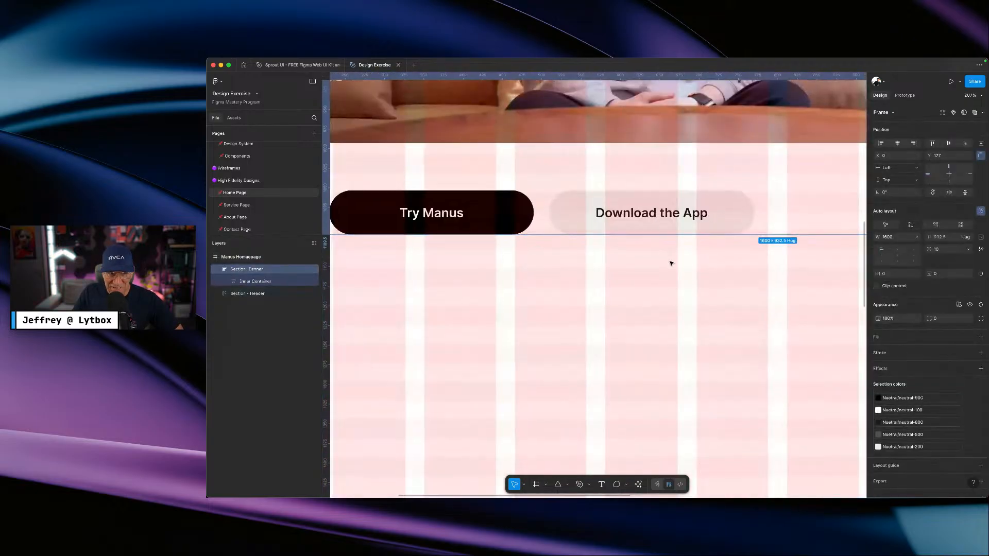
pyautogui.scroll(-10, 671, 261)
pyautogui.scroll(5, 713, 287)
pyautogui.scroll(-5, 801, 284)
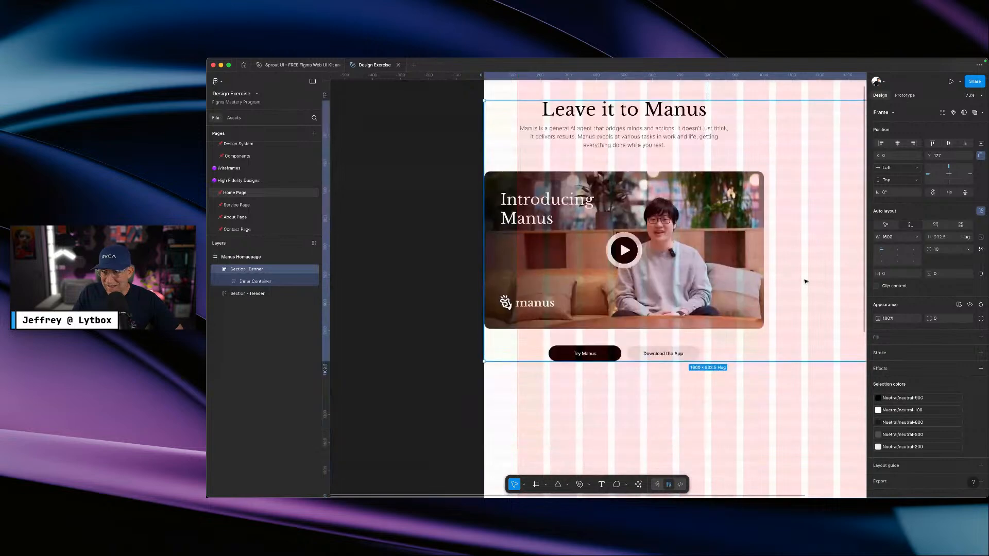
pyautogui.hscroll(4, 773, 278)
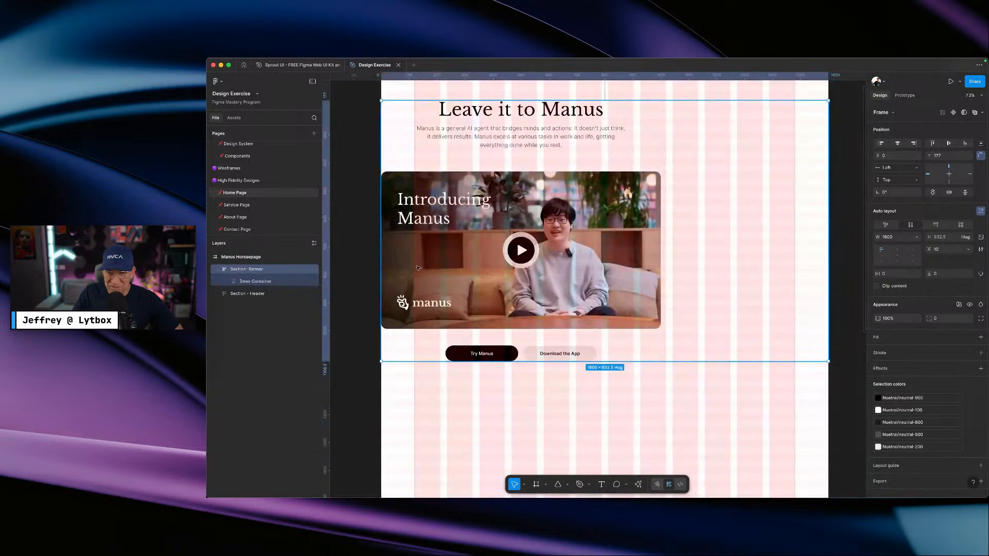
pyautogui.click(897, 255)
pyautogui.scroll(-5, 759, 366)
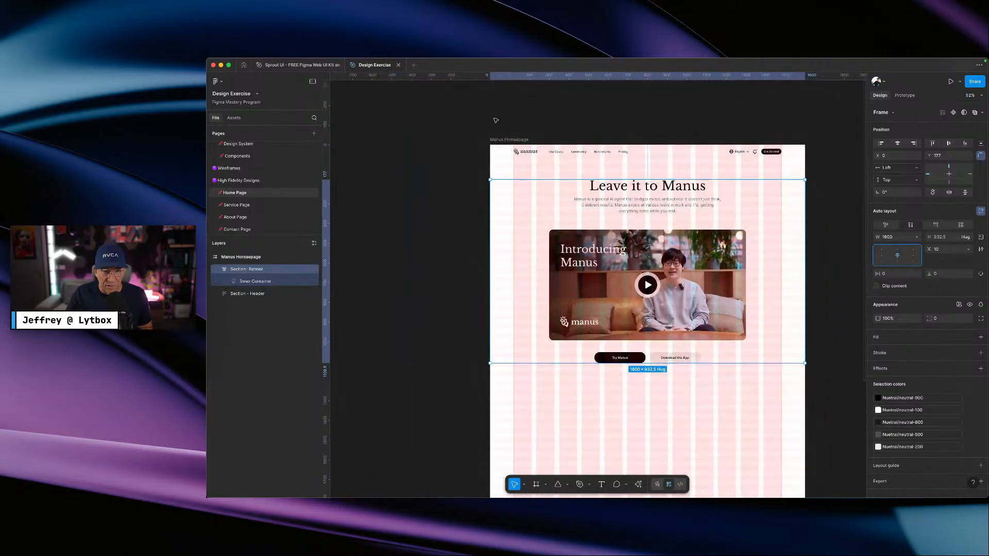
# - Hide the layout guides and apply auto layout to the Manus Homepage frame with an Auto gap
pyautogui.hotkey('ctrl', 'shift', '4')
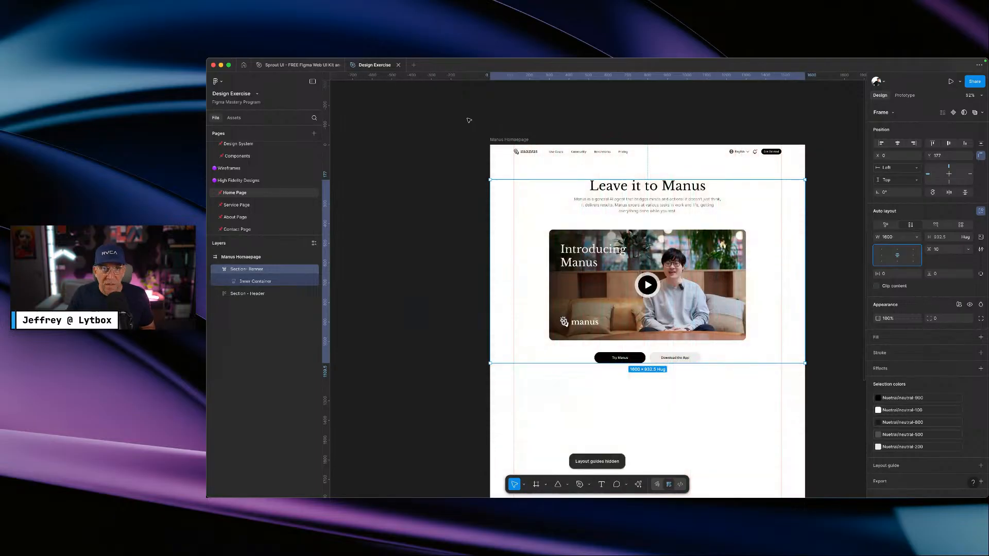
pyautogui.click(510, 140)
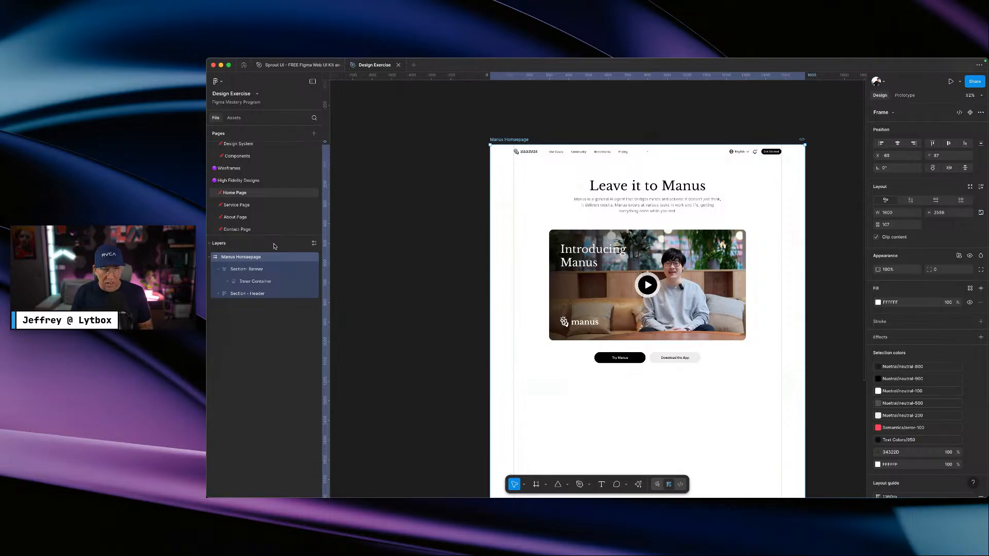
pyautogui.hotkey('shift', 'a')
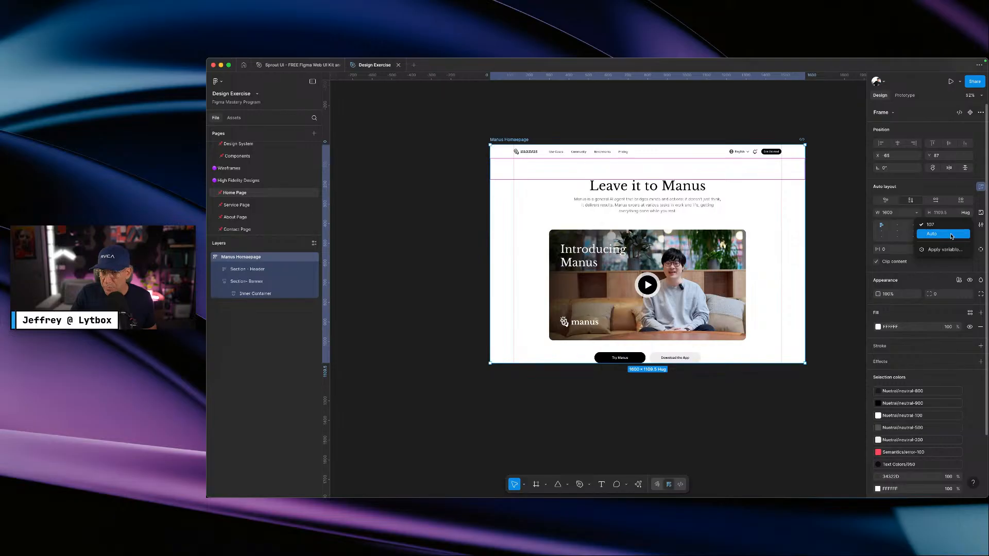
pyautogui.click(953, 235)
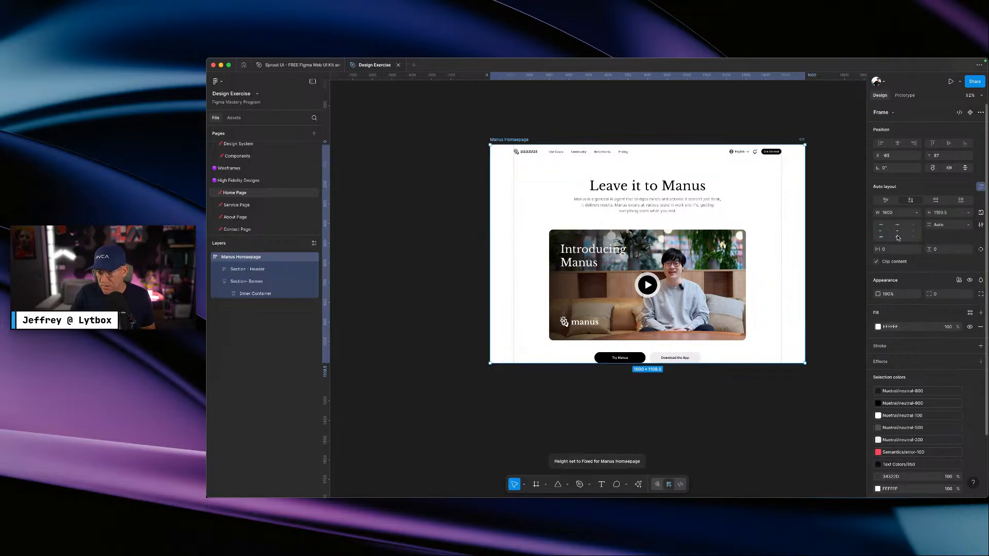
# - Examine the auto layout settings and spacing of the Manus Homepage, Section - Header and Section - Banner frames
pyautogui.click(761, 215)
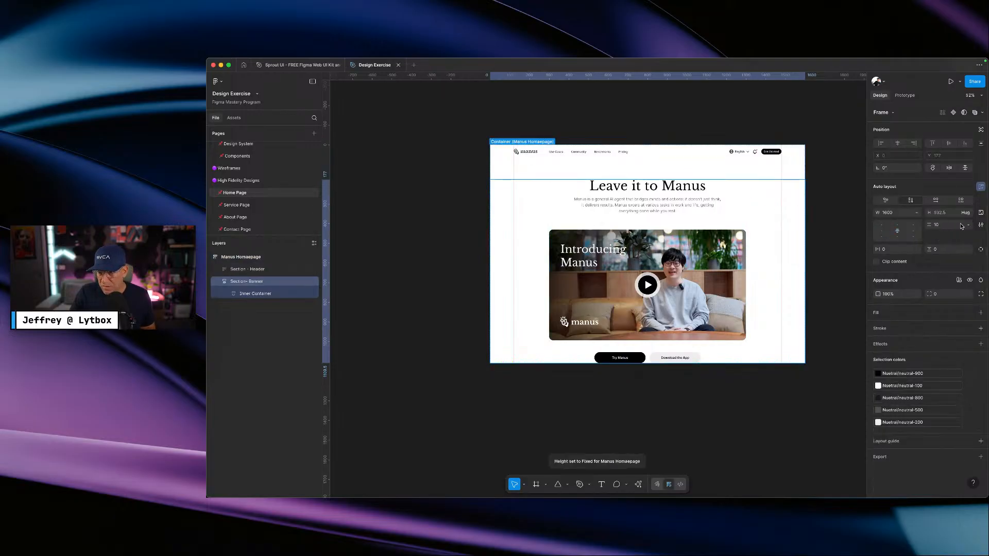
pyautogui.click(836, 217)
pyautogui.click(680, 215)
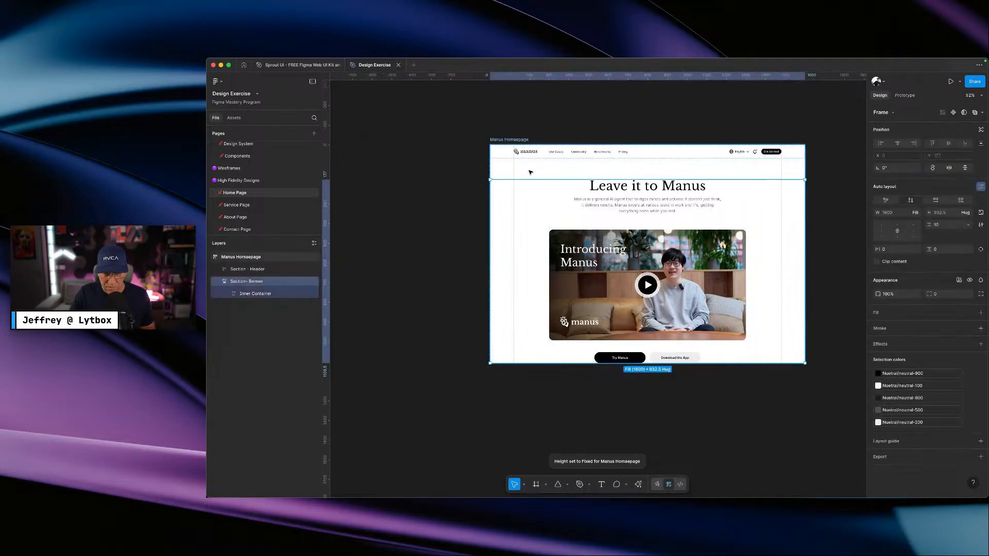
pyautogui.click(531, 172)
pyautogui.click(531, 157)
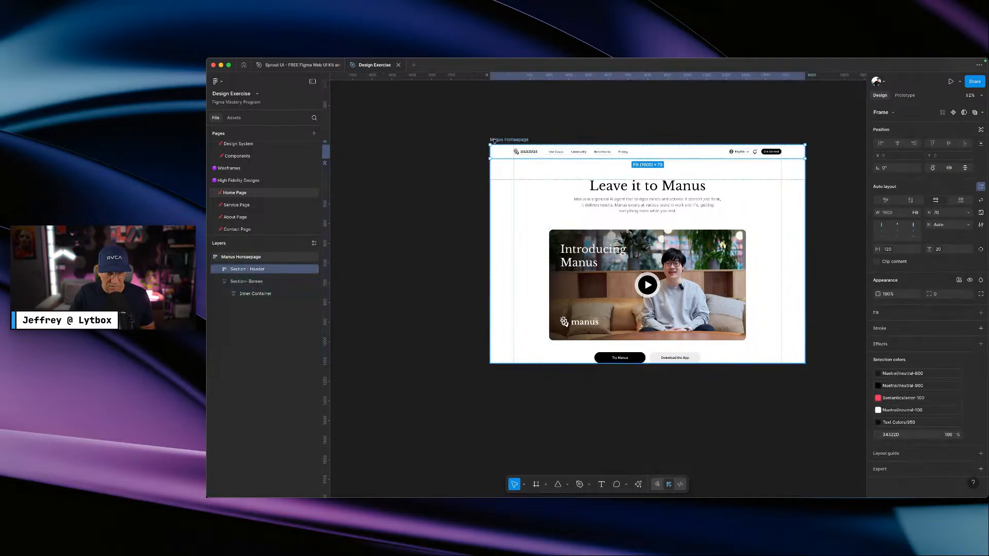
pyautogui.click(256, 256)
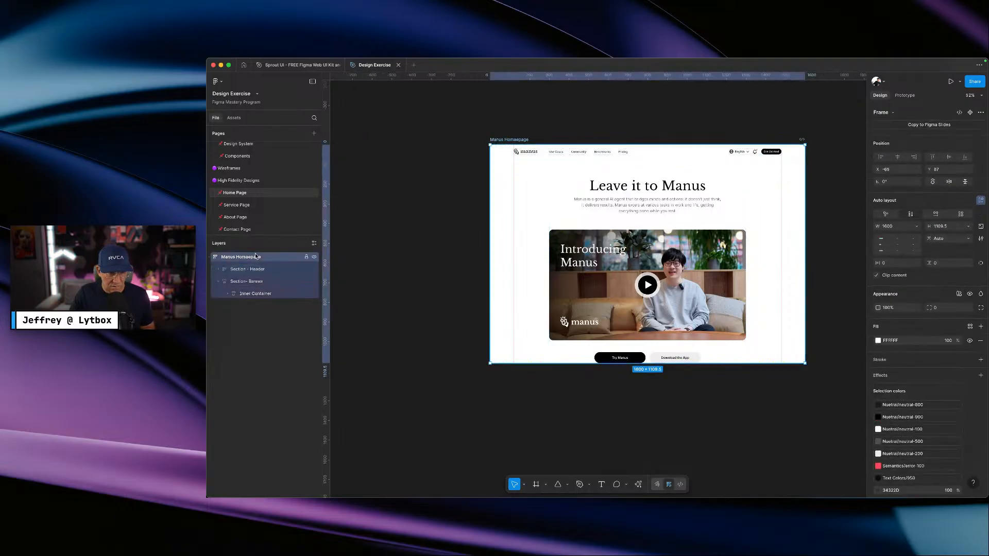
pyautogui.click(849, 249)
pyautogui.click(781, 205)
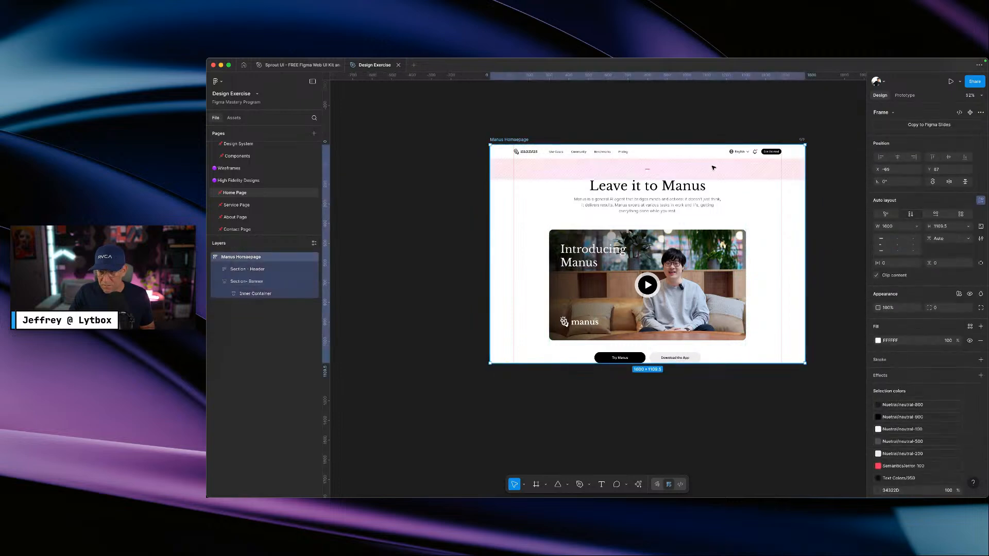
pyautogui.click(712, 156)
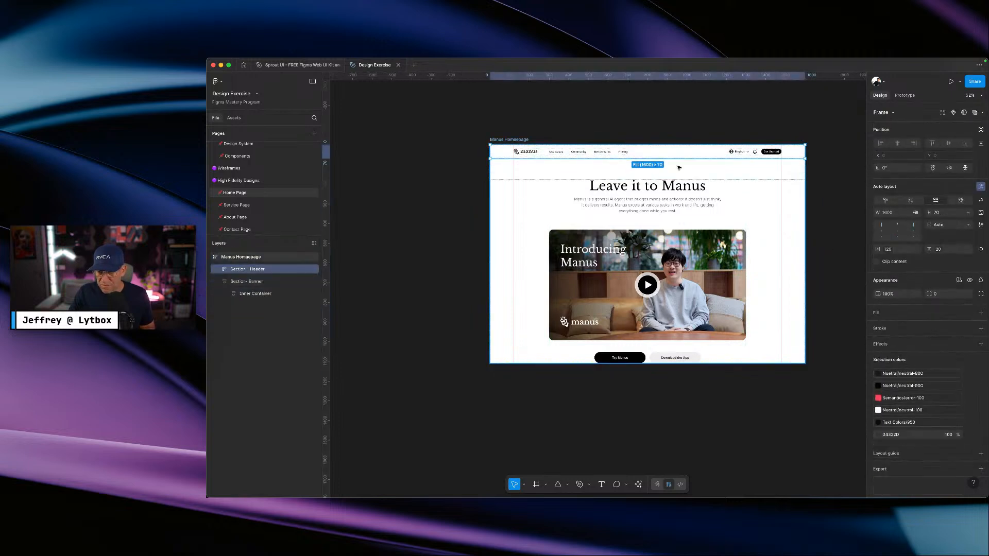
pyautogui.click(265, 282)
pyautogui.click(262, 269)
pyautogui.click(264, 282)
pyautogui.click(262, 268)
pyautogui.click(262, 257)
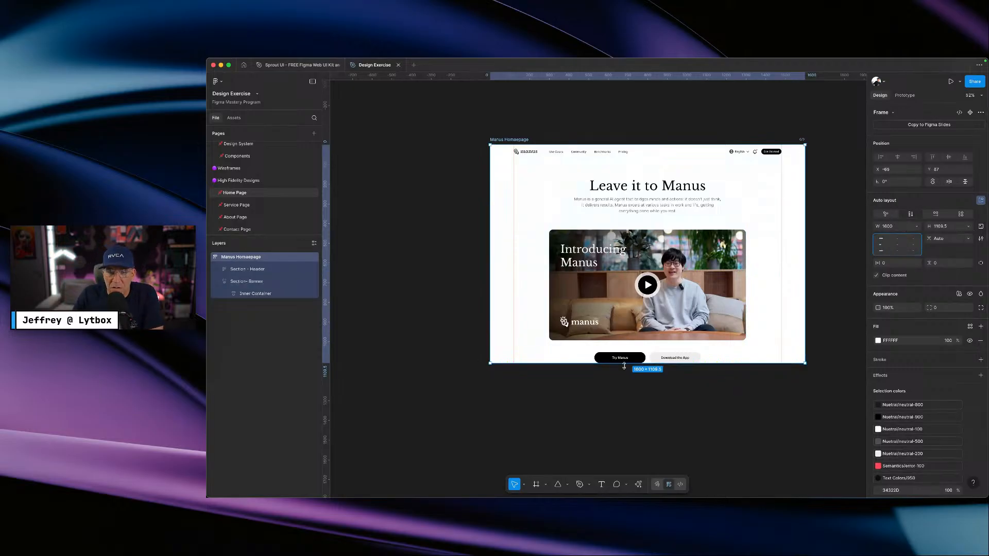
# - Align the Section - Banner frame's contents to the top centre
pyautogui.click(251, 269)
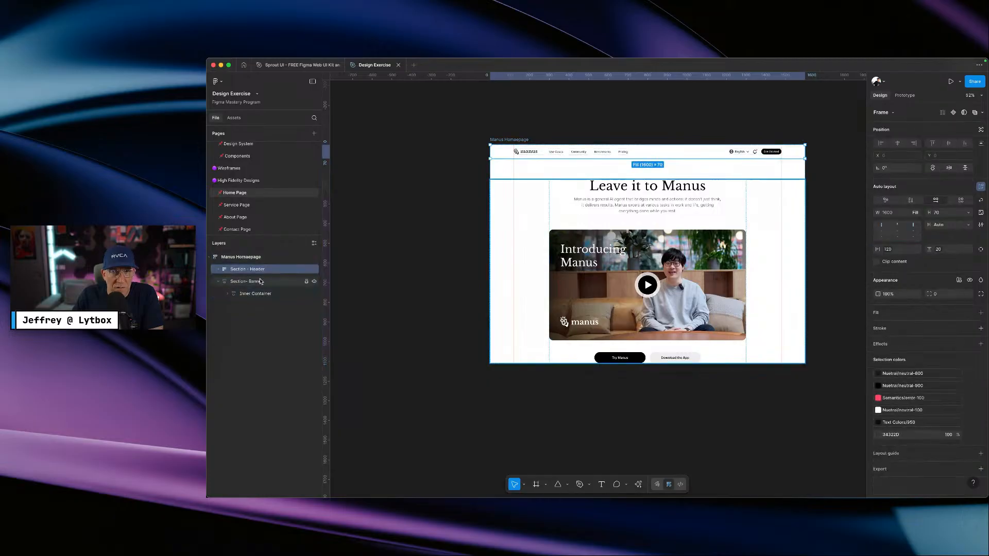
pyautogui.click(260, 282)
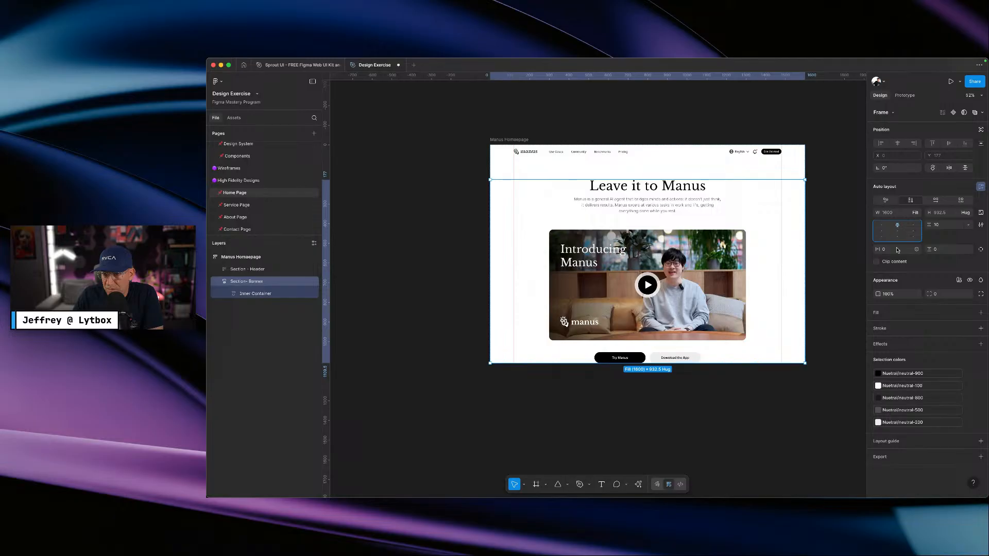
pyautogui.click(897, 223)
# - Set the Manus Homepage frame's auto layout gap to 0
pyautogui.click(714, 170)
pyautogui.moveTo(650, 161); pyautogui.dragTo(645, 165)
pyautogui.click(968, 238)
pyautogui.click(936, 247)
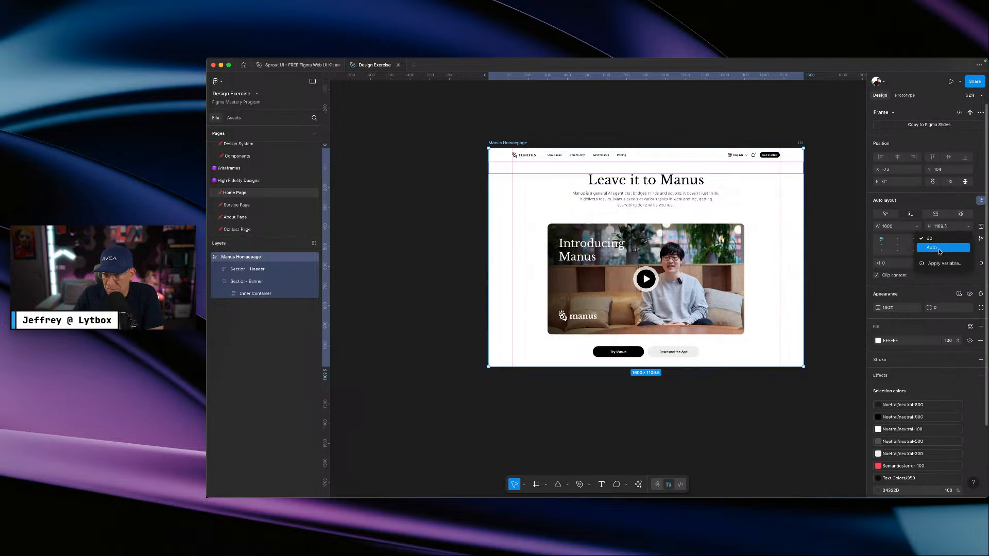
pyautogui.click(943, 241)
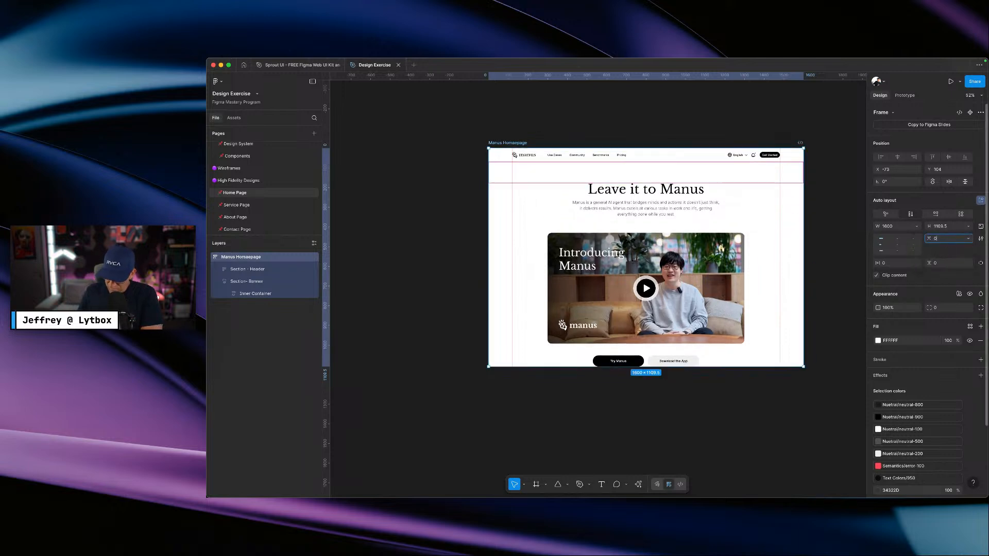
pyautogui.write('0')
pyautogui.press('Return')
pyautogui.click(646, 388)
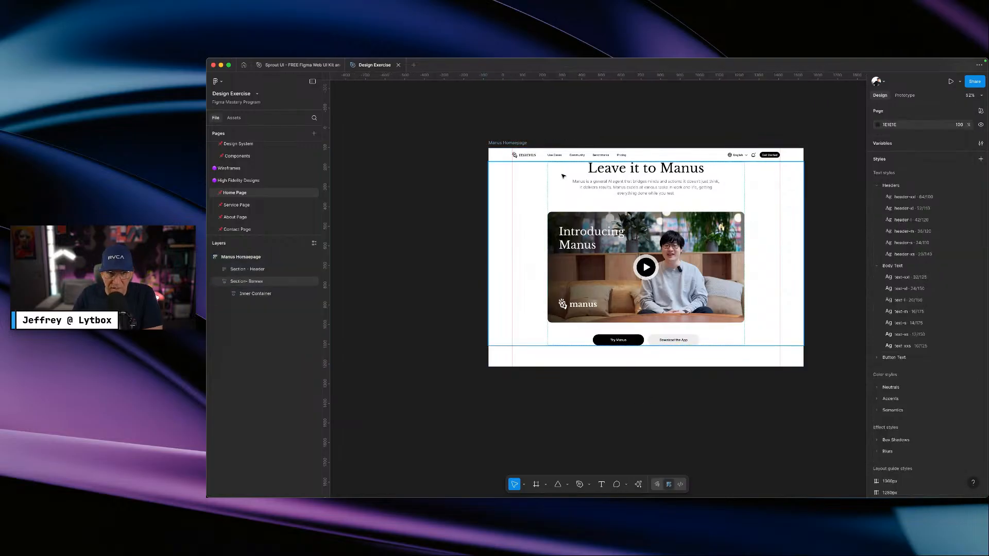
# - Extend the Manus Homepage frame downward to leave empty space below the banner section
pyautogui.click(512, 143)
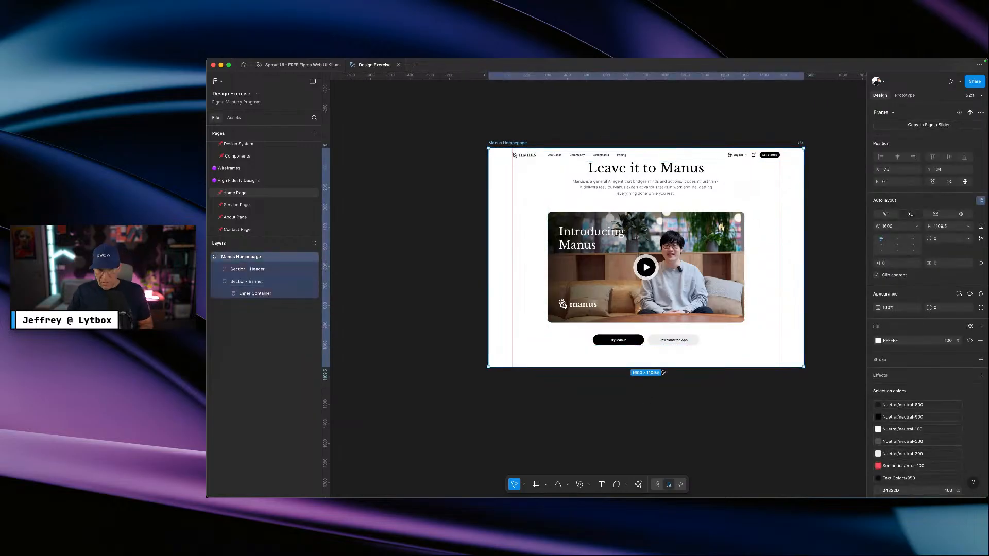
pyautogui.moveTo(664, 367); pyautogui.dragTo(664, 477)
# - Set the Section - Banner frame's horizontal padding to the section-banner Left Right spacing variable, 120
pyautogui.click(648, 259)
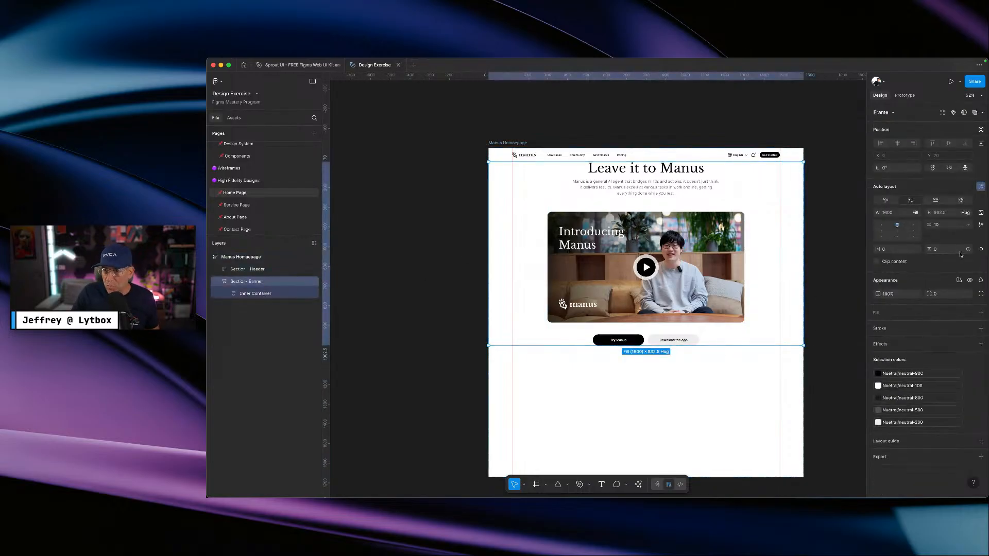
pyautogui.click(917, 250)
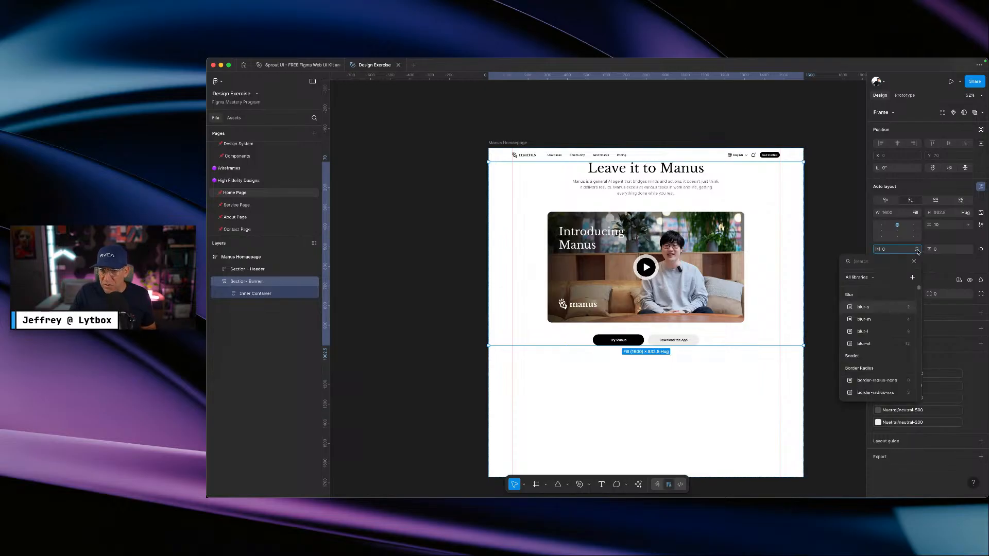
pyautogui.write('spaci')
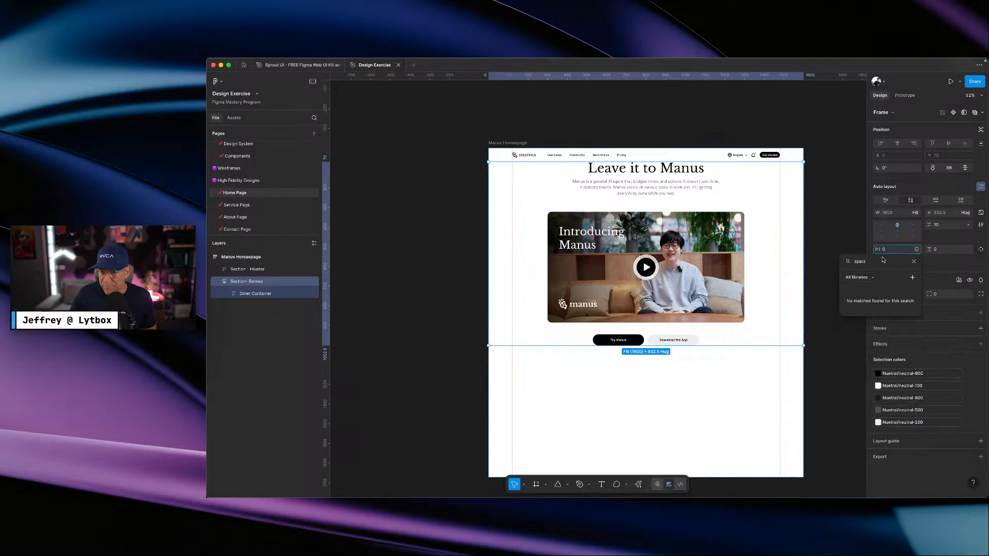
pyautogui.press('BackSpace')
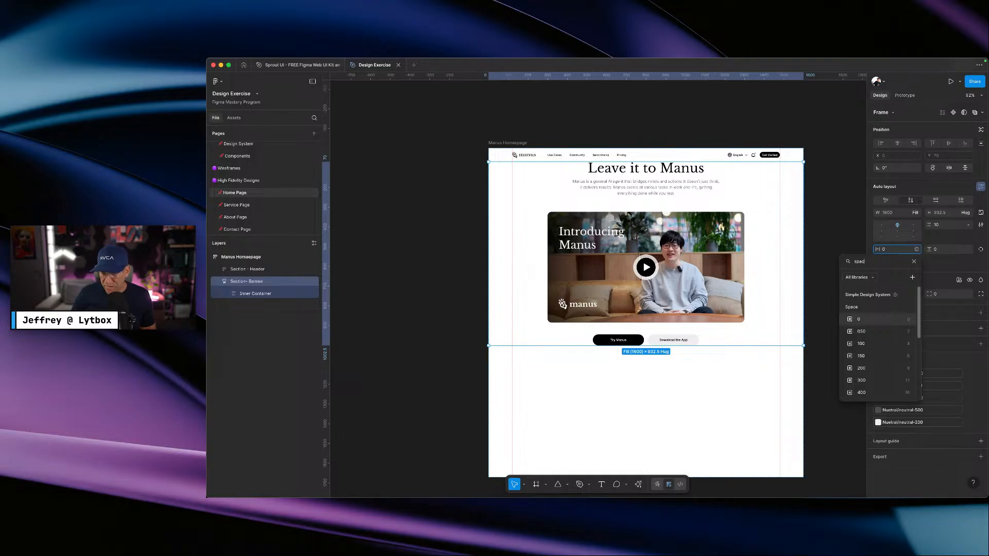
pyautogui.press('BackSpace')
pyautogui.press('BackSpace')
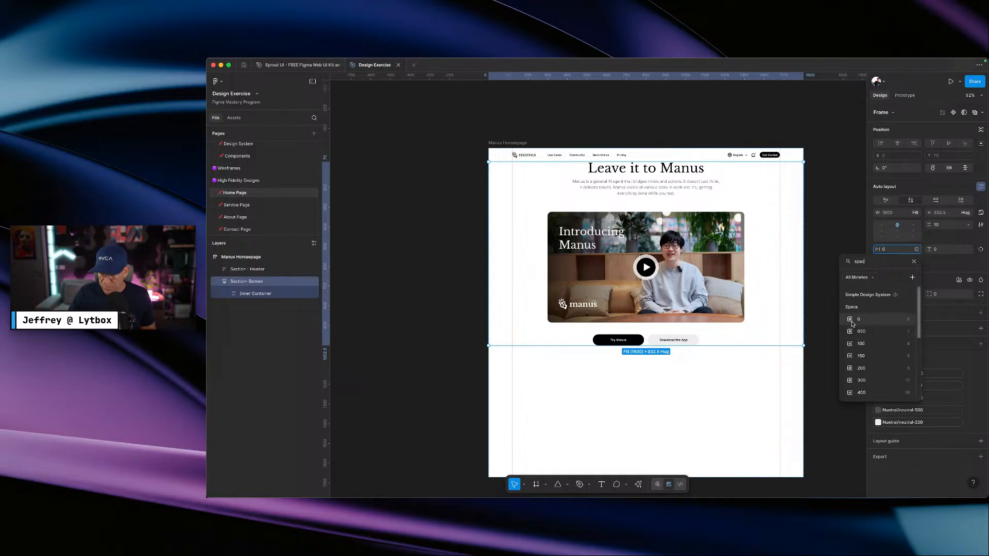
pyautogui.press('BackSpace')
pyautogui.write('ection')
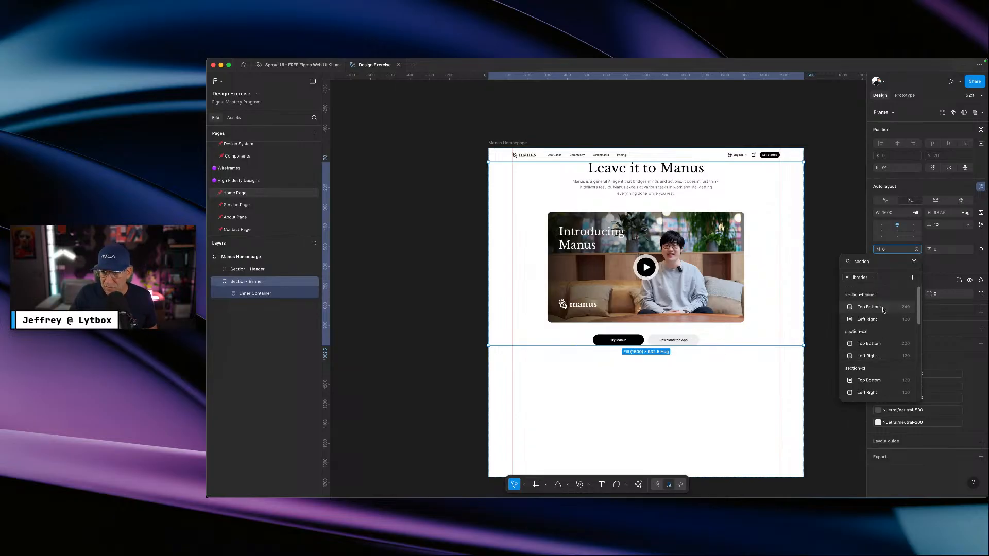
pyautogui.click(869, 307)
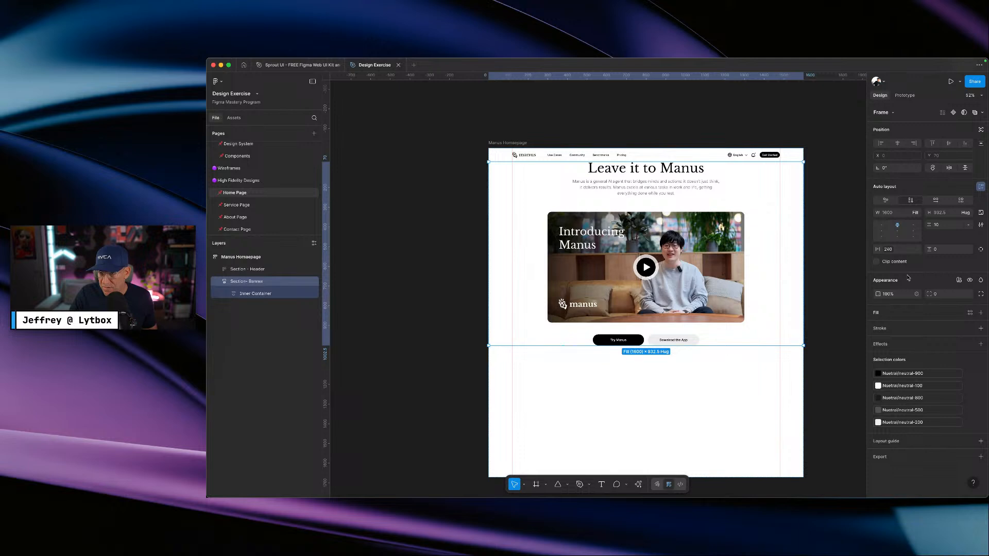
pyautogui.click(885, 250)
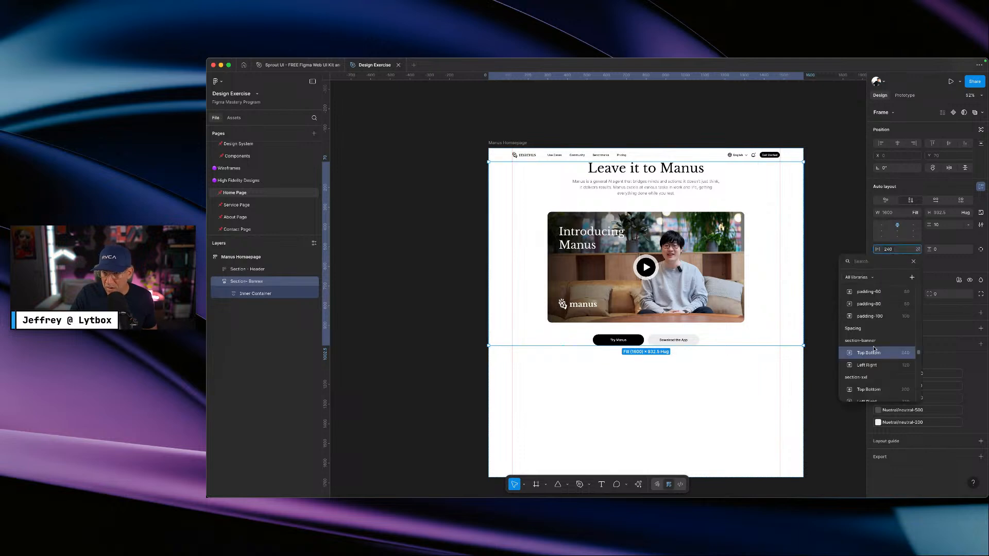
pyautogui.click(870, 364)
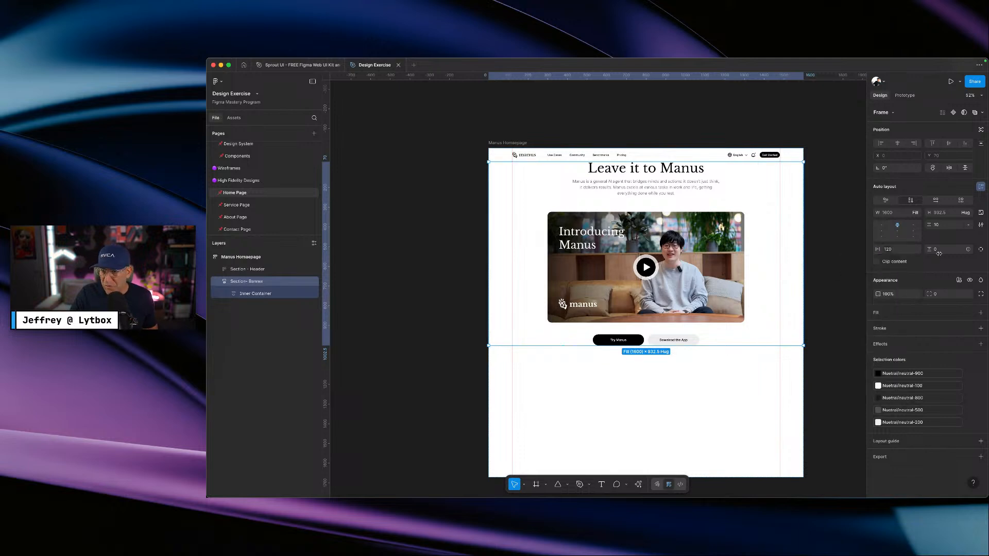
# - Try the section-banner and section-xxl Top Bottom spacing variables, 240 and 200, as the Section - Banner frame's vertical padding
pyautogui.click(968, 250)
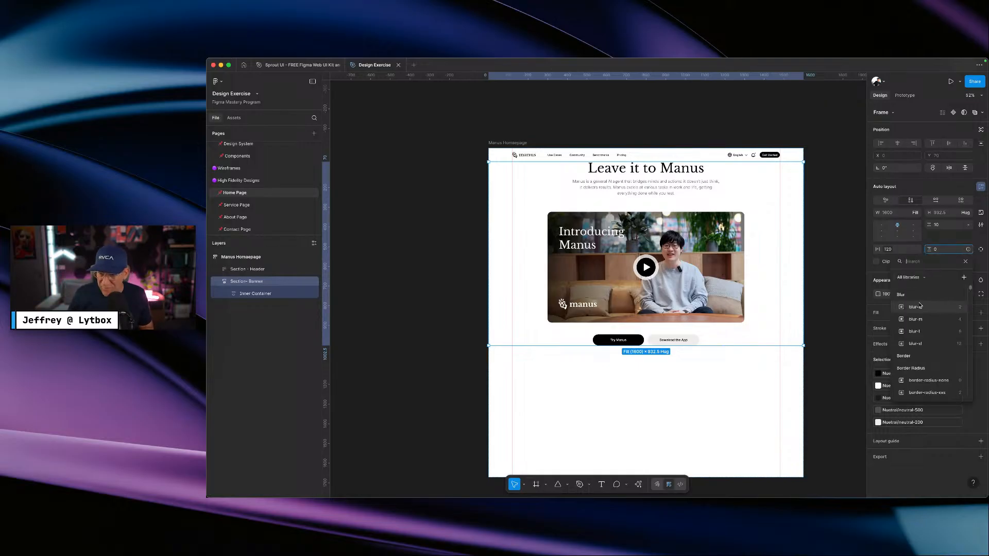
pyautogui.write('section')
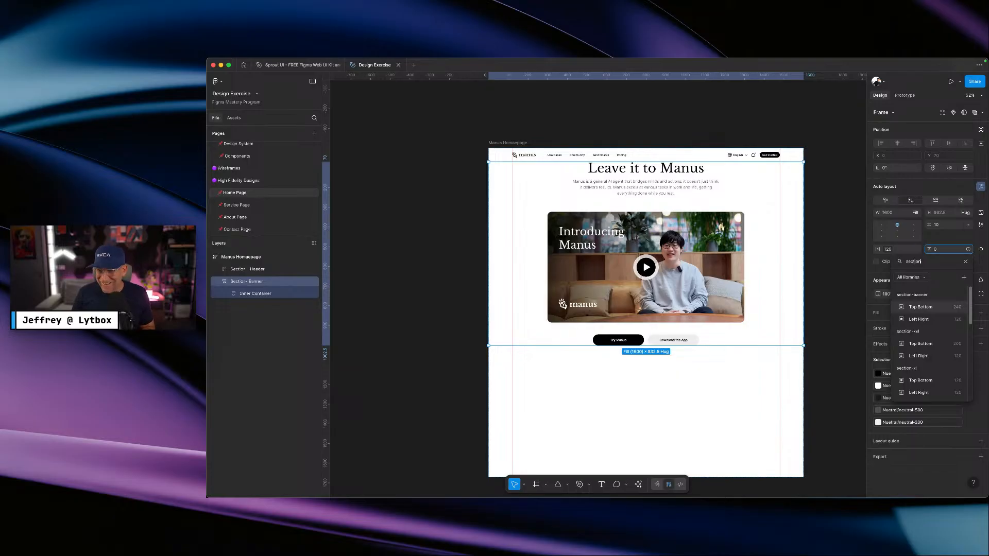
pyautogui.click(931, 311)
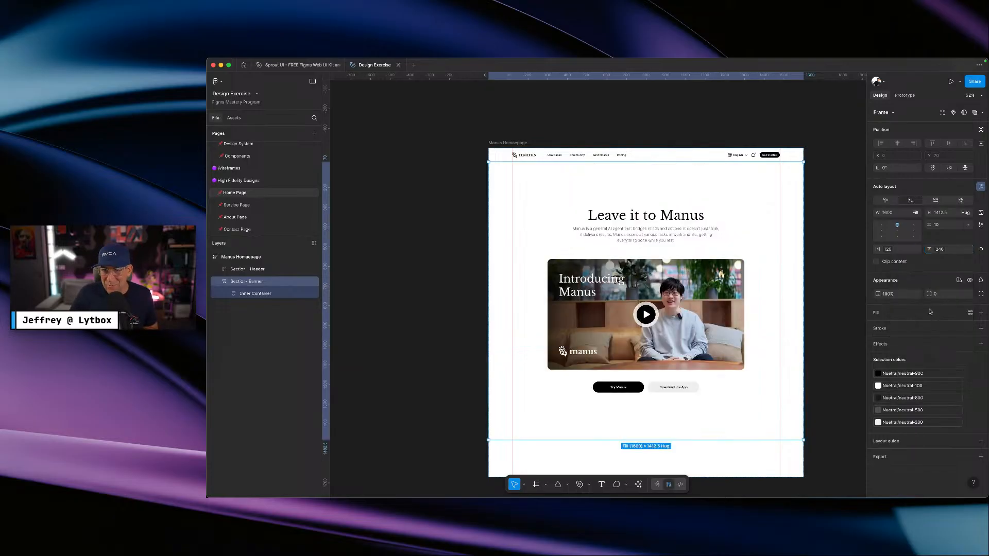
pyautogui.click(937, 252)
pyautogui.scroll(-2, 922, 368)
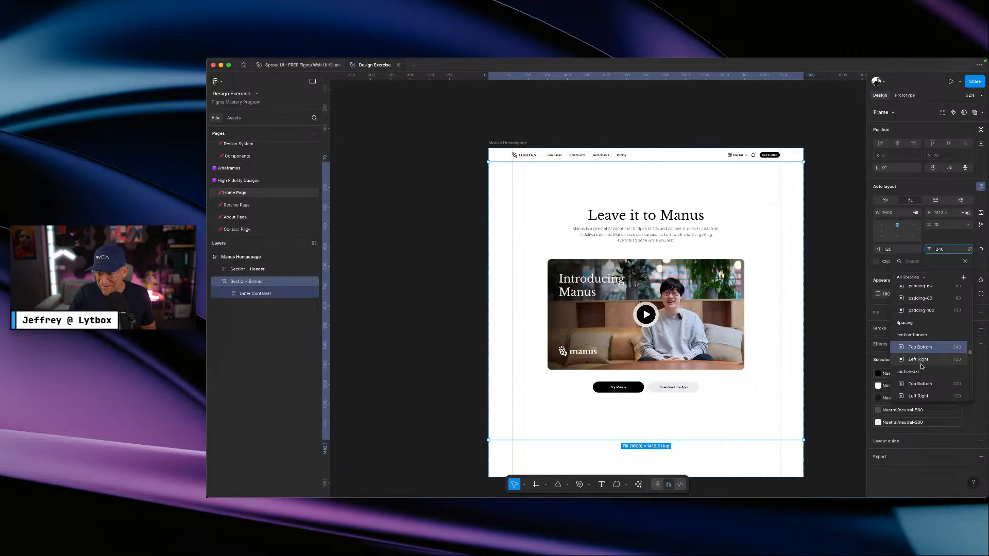
pyautogui.click(922, 366)
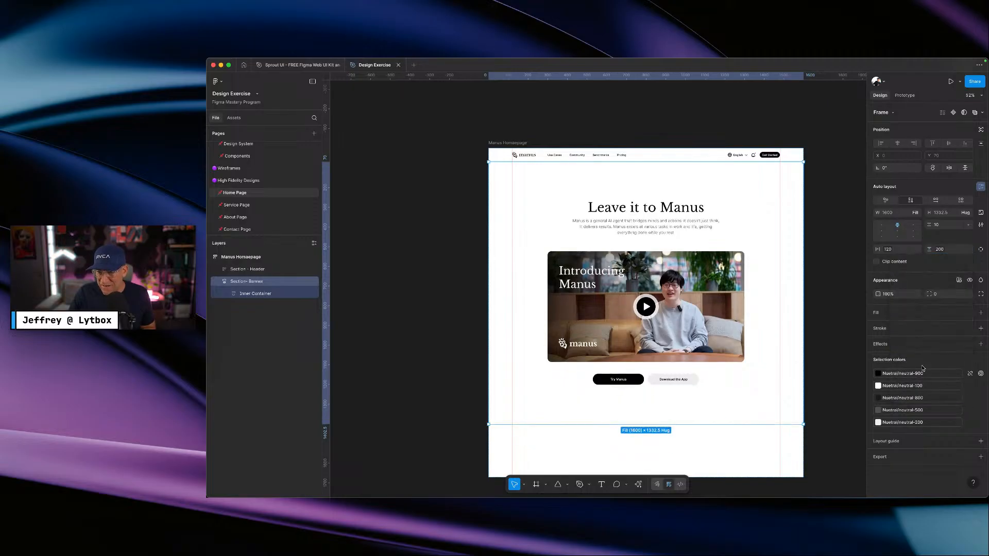
# - Set the Section - Banner frame's vertical padding to the section-xl Top Bottom spacing variable, 120
pyautogui.click(940, 249)
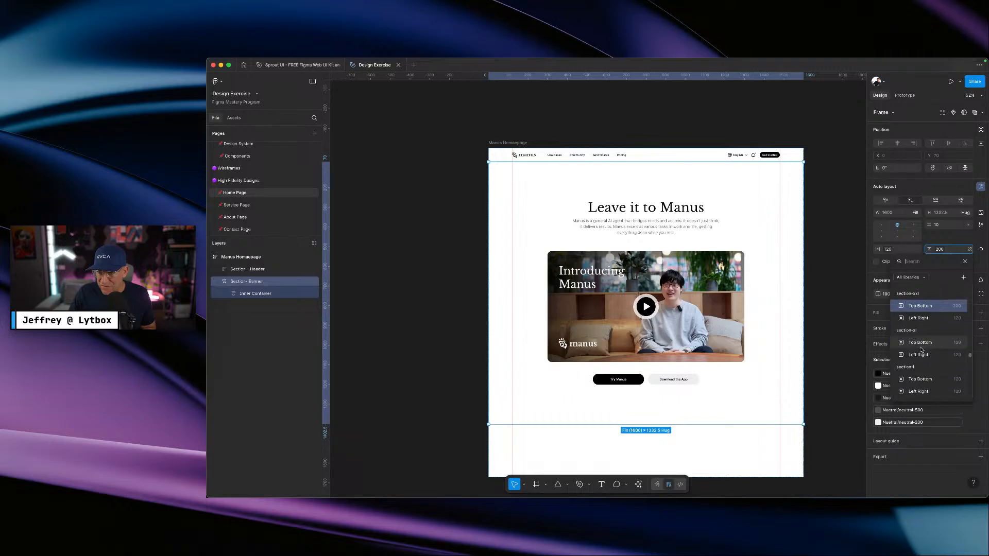
pyautogui.click(921, 343)
pyautogui.click(821, 325)
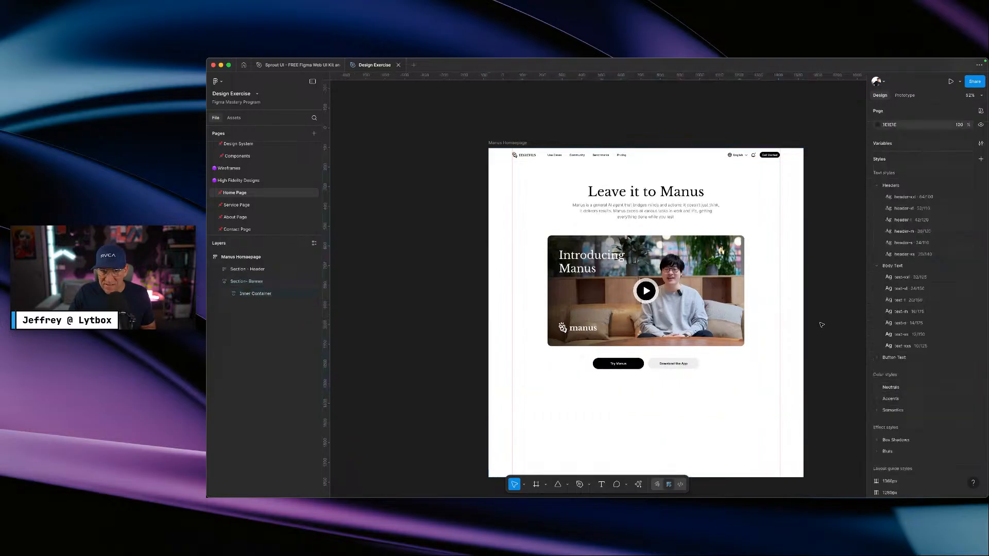
pyautogui.scroll(-2, 823, 323)
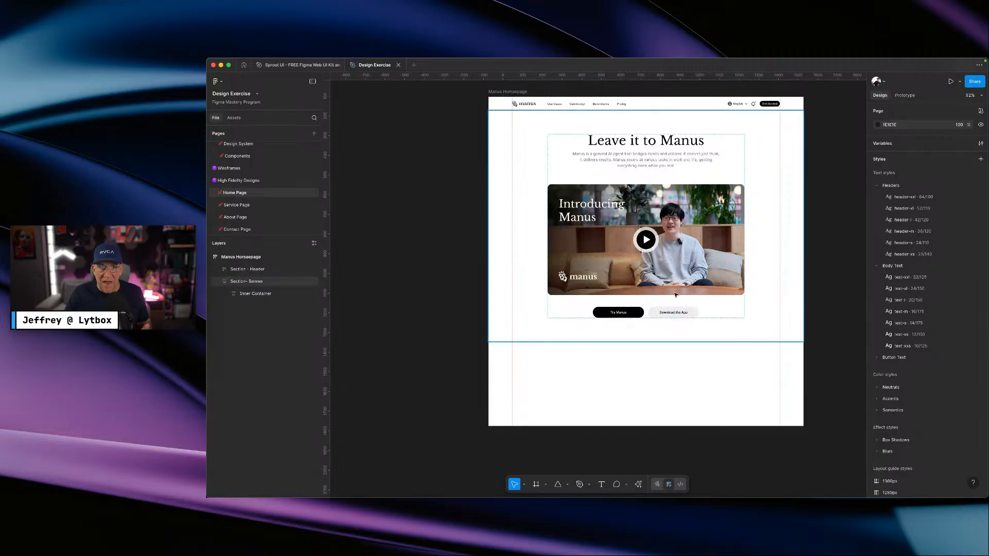
pyautogui.scroll(1, 593, 199)
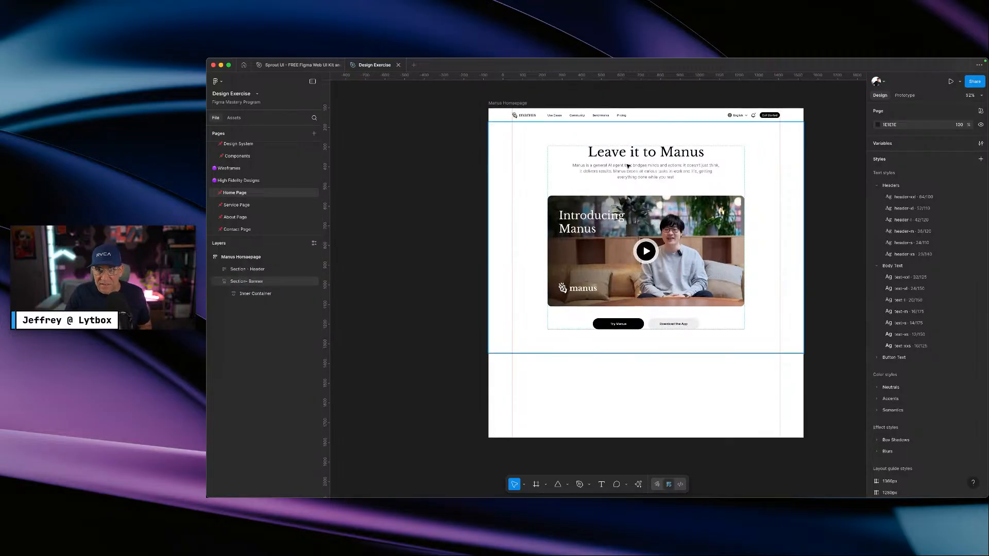
# - Try moving the Section - Header frame below the Section - Banner frame in the page's auto layout and undo the move
pyautogui.moveTo(664, 116); pyautogui.dragTo(673, 363)
pyautogui.moveTo(648, 120); pyautogui.dragTo(648, 346)
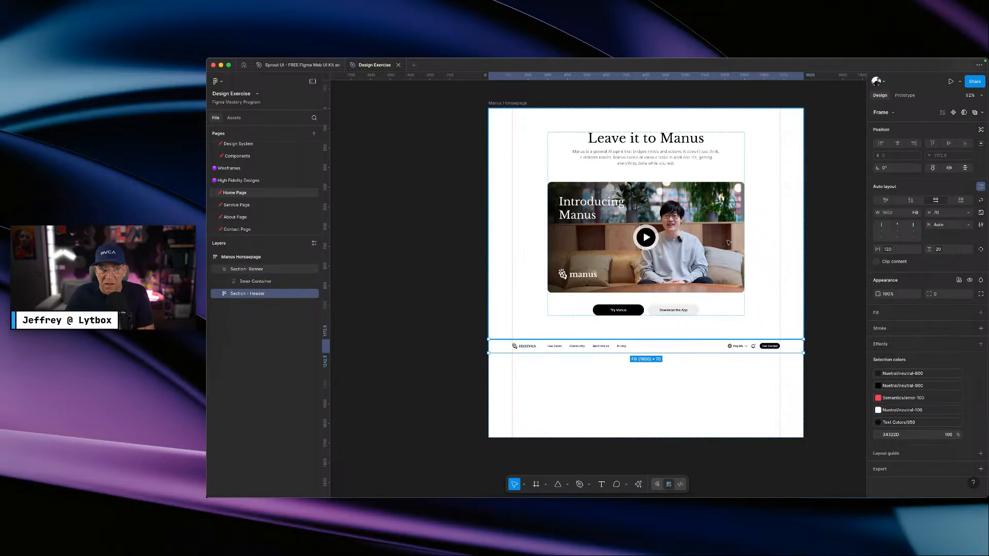
pyautogui.hotkey('ctrl', 'z')
pyautogui.moveTo(734, 337); pyautogui.dragTo(726, 322)
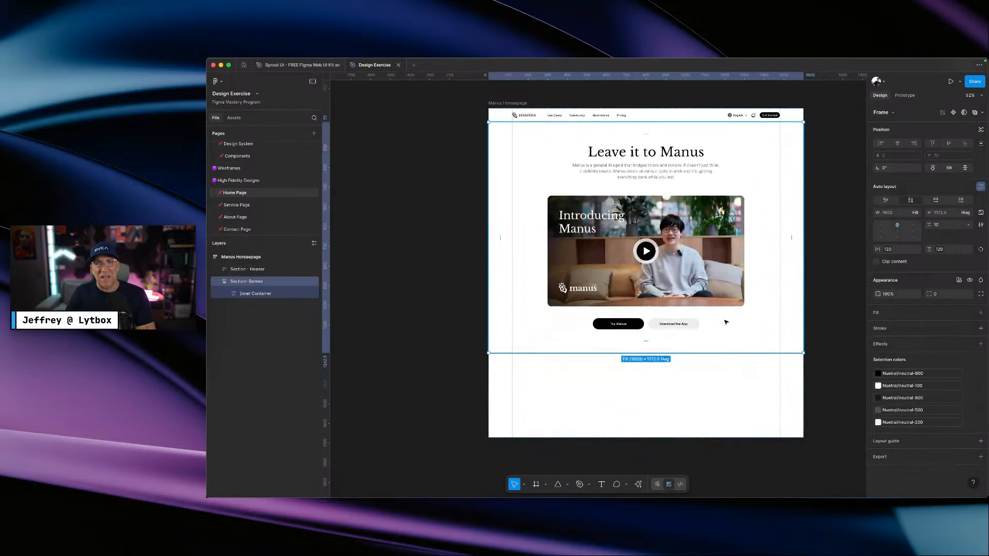
pyautogui.moveTo(685, 118); pyautogui.dragTo(678, 346)
pyautogui.moveTo(703, 212); pyautogui.dragTo(715, 308)
# - Switch to the browser and examine the Manus homepage's sections below the hero, from the use cases to the Benchmarks section
pyautogui.hotkey('ctrl', 'Right')
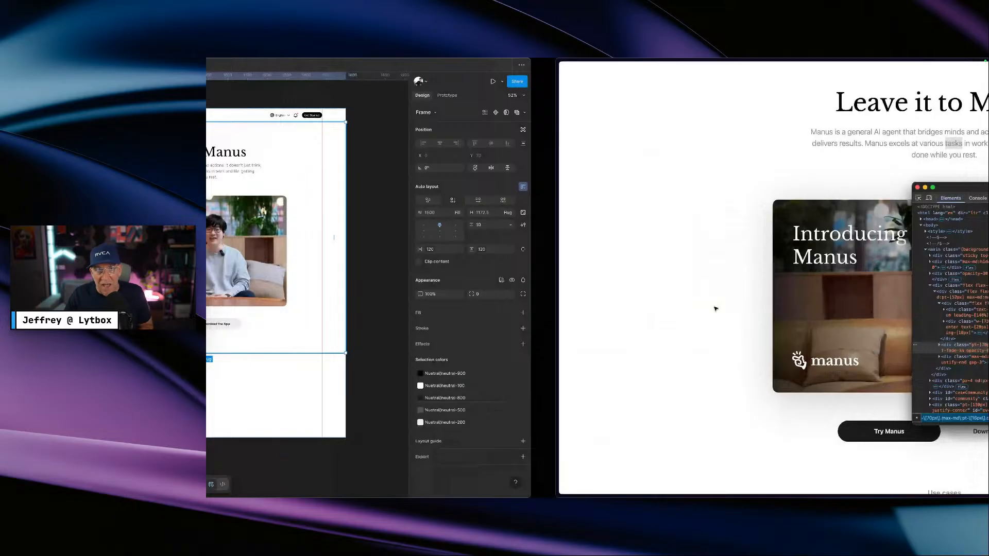
pyautogui.scroll(-15, 712, 288)
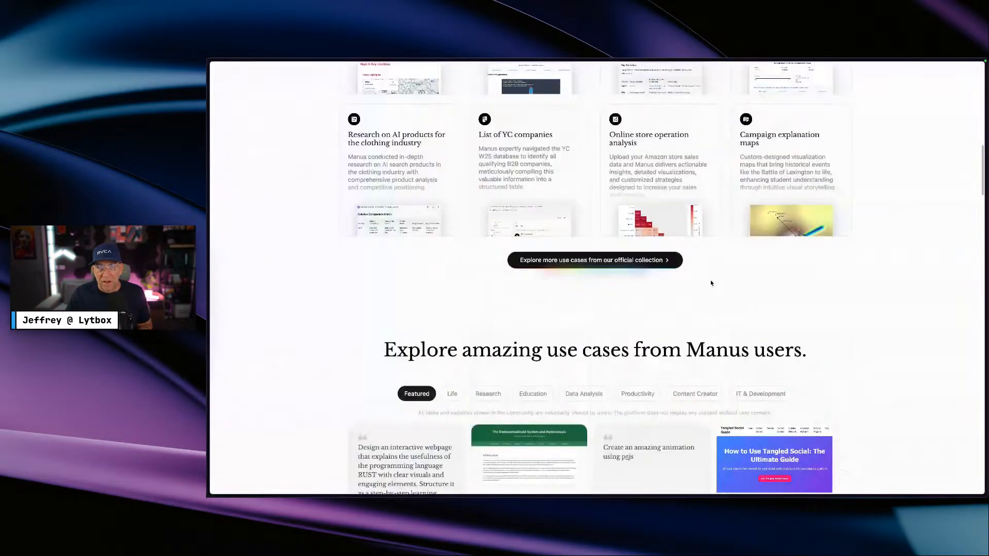
pyautogui.scroll(-12, 711, 283)
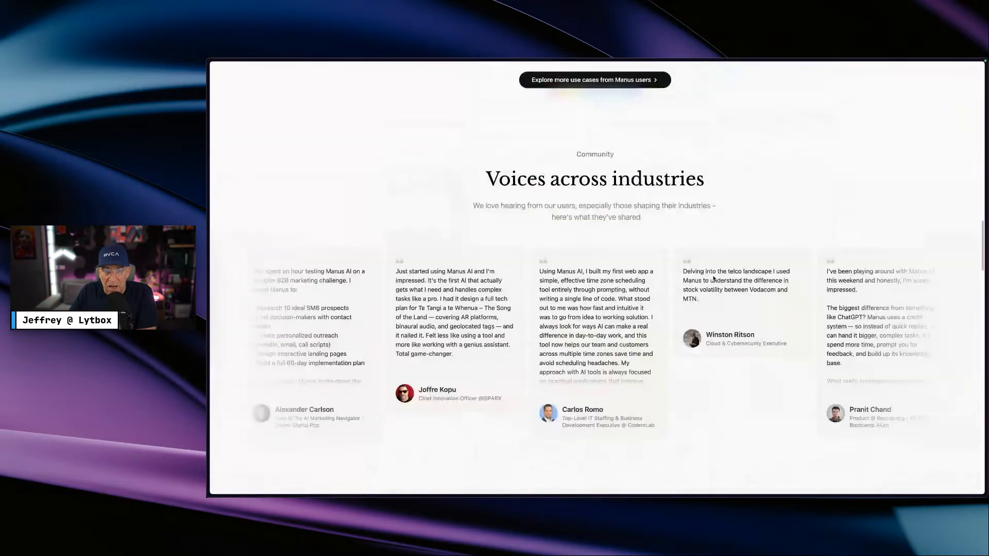
pyautogui.scroll(-6, 713, 279)
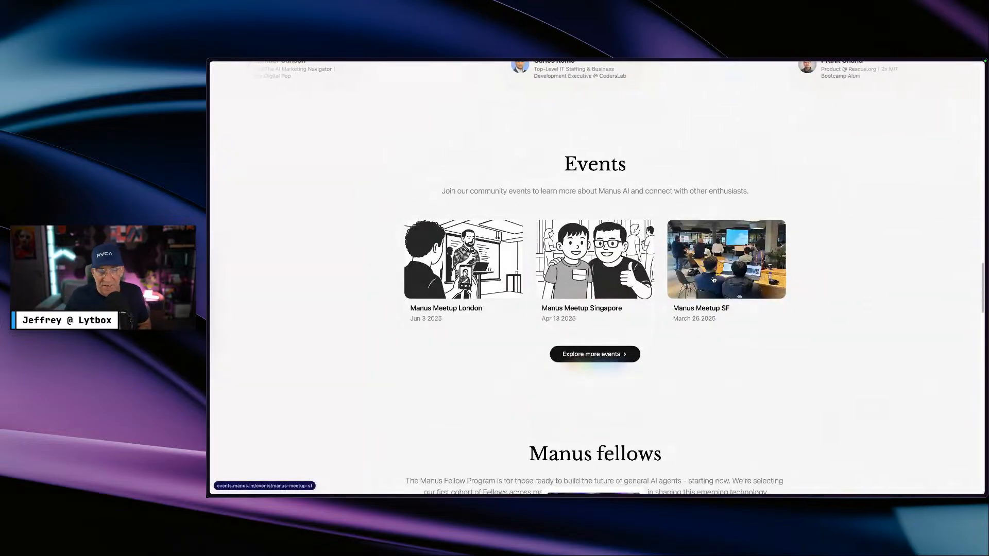
pyautogui.scroll(-1, 713, 279)
pyautogui.scroll(-10, 713, 279)
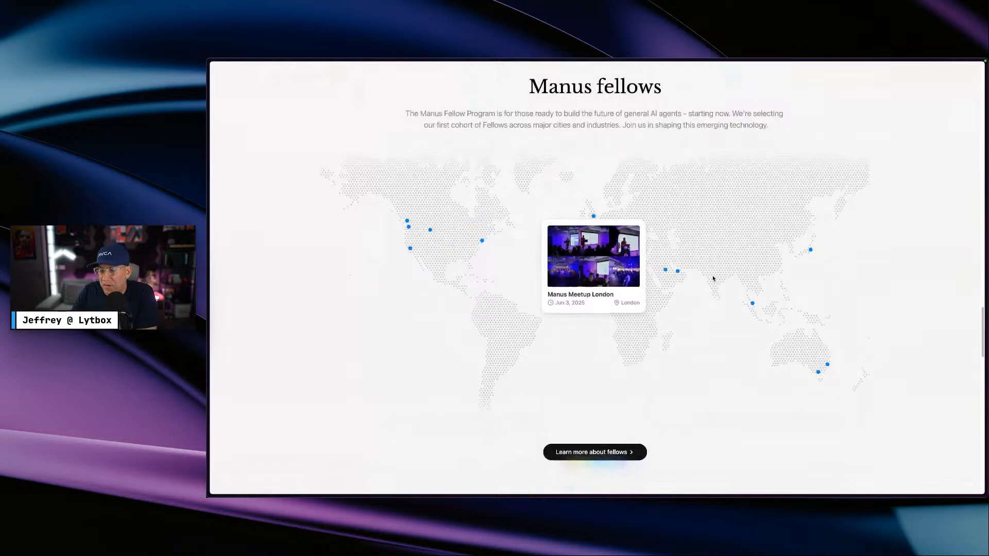
pyautogui.scroll(-1, 712, 278)
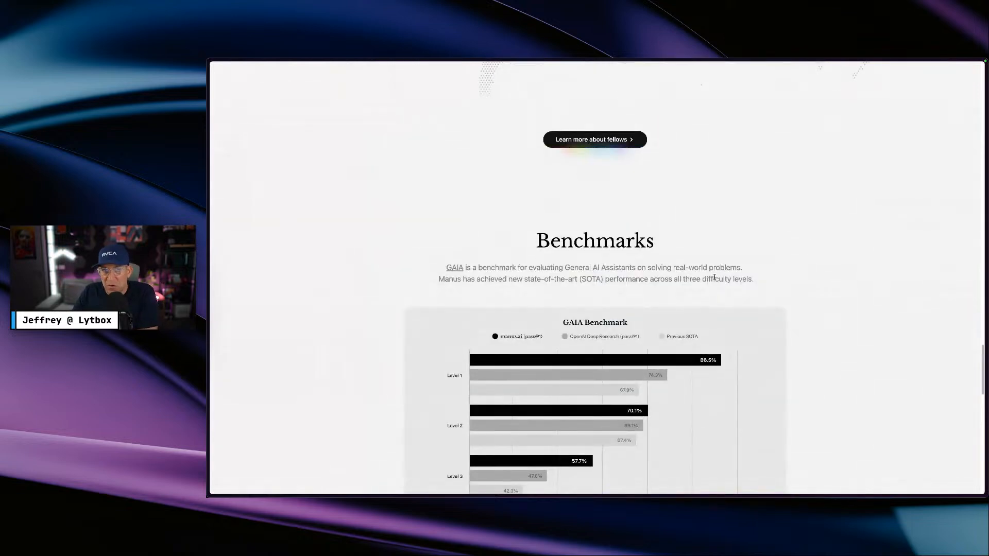
pyautogui.scroll(-4, 712, 280)
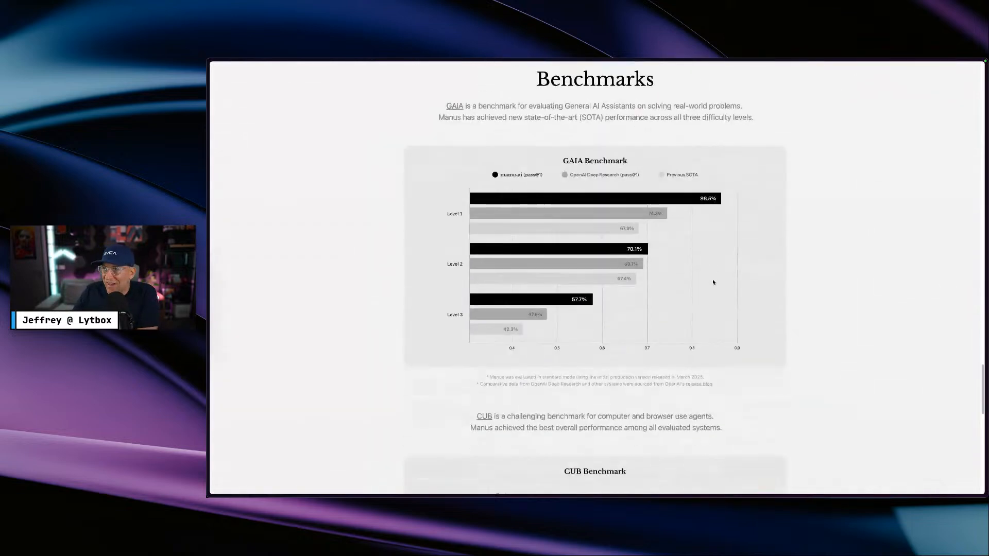